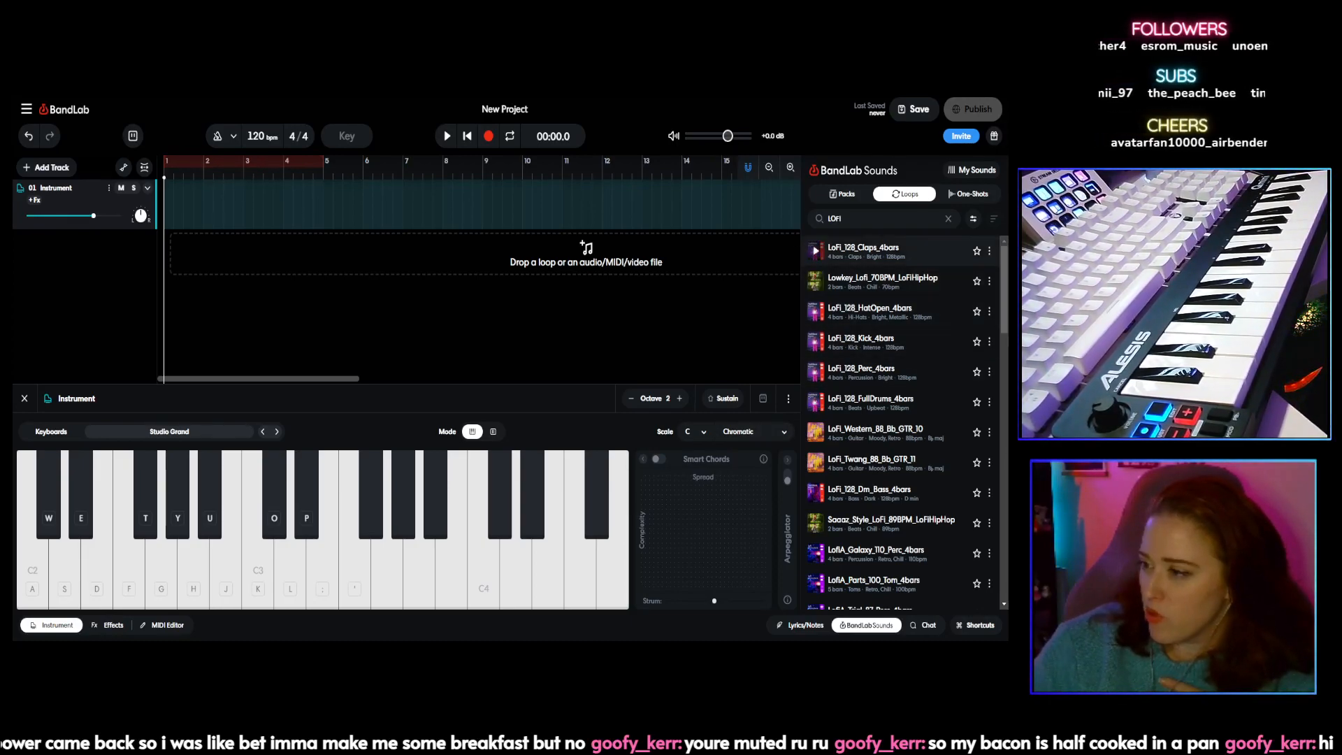
Step: Place the Lowkey_Lofi_70BPM_LoFiHipHop loop on a new track at bar 1, with the project tempo at 70 BPM, and play it back
left_click(875, 278)
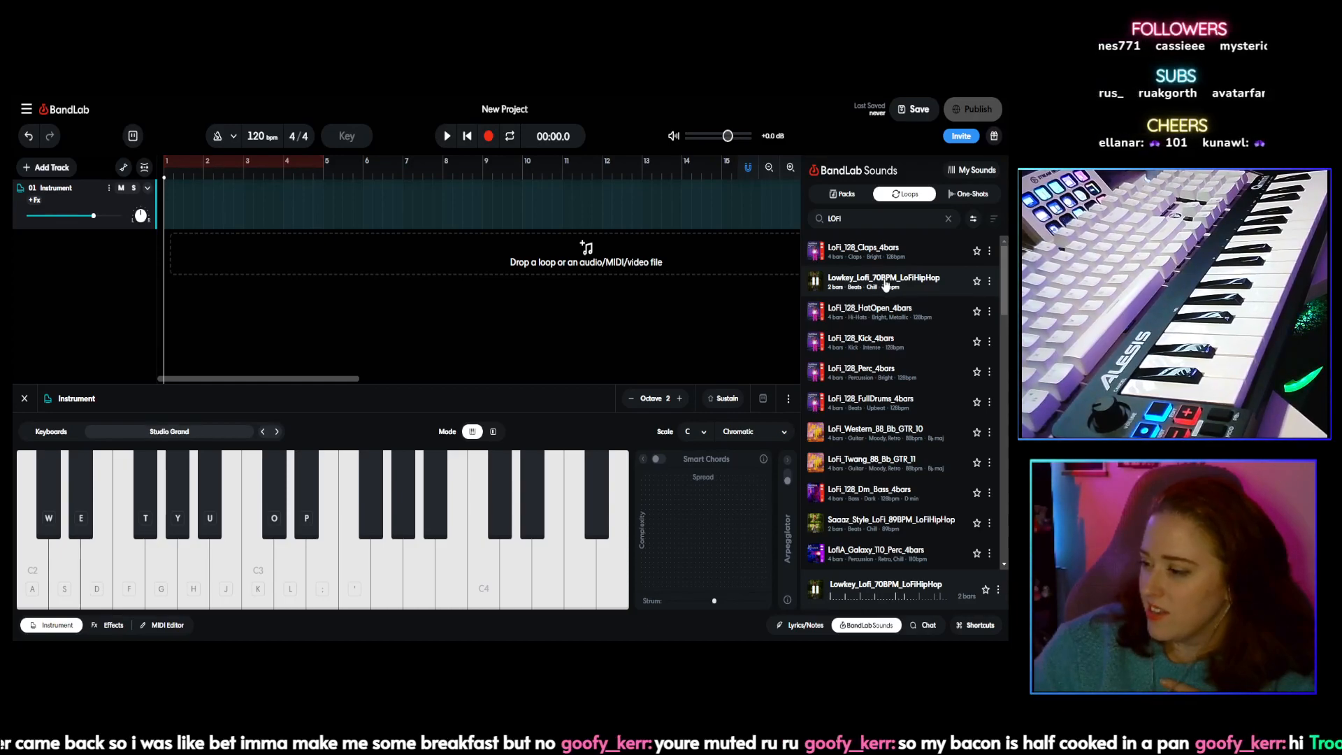
left_click_drag(912, 287, 184, 253)
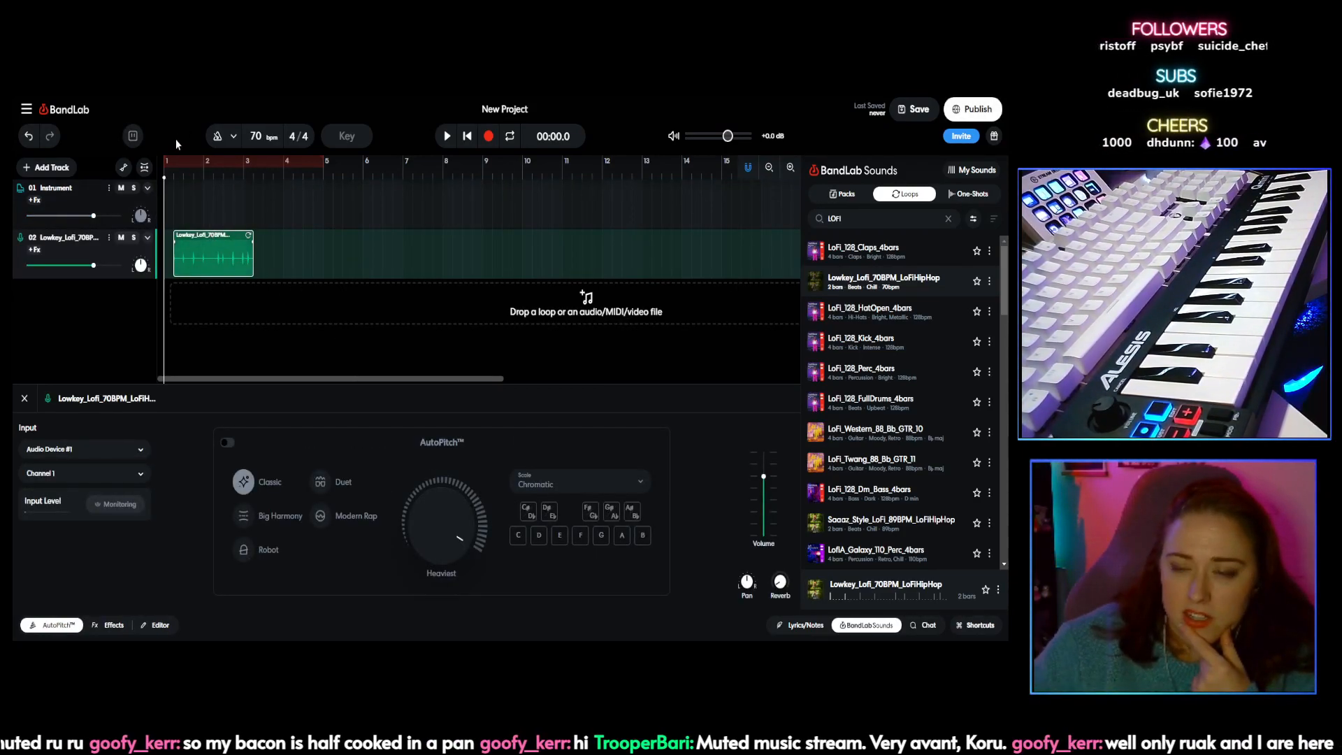
left_click_drag(219, 249, 209, 249)
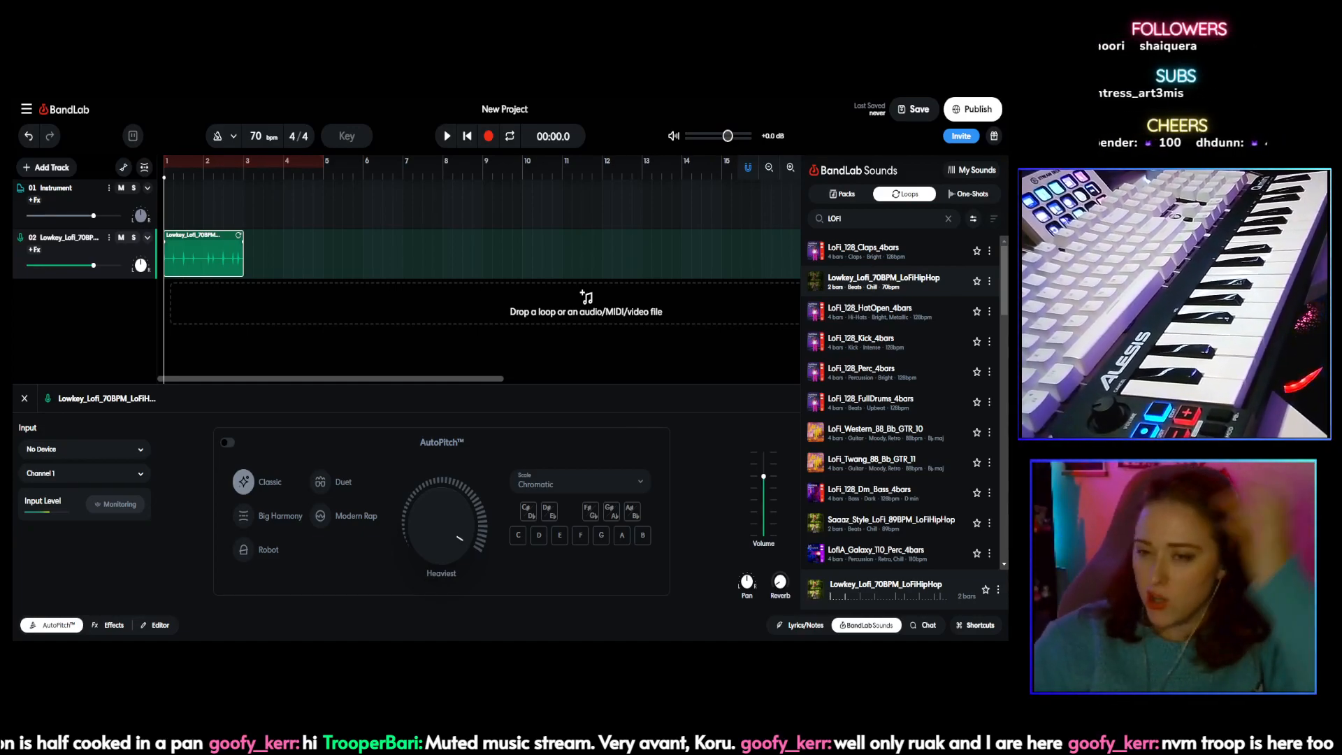
left_click(448, 137)
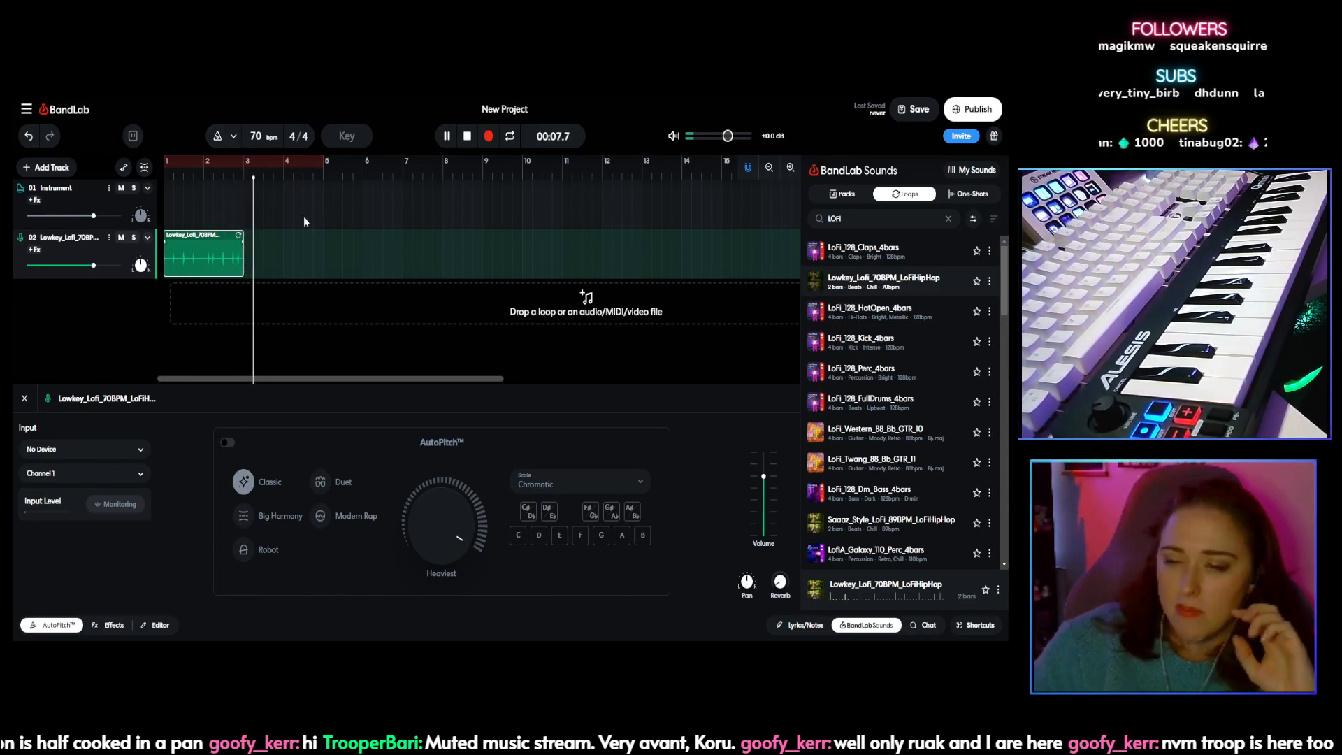
key("space")
Step: Extend the Lowkey Lofi loop region so it repeats from bar 1 up to the start of bar 25
left_click_drag(242, 239, 778, 248)
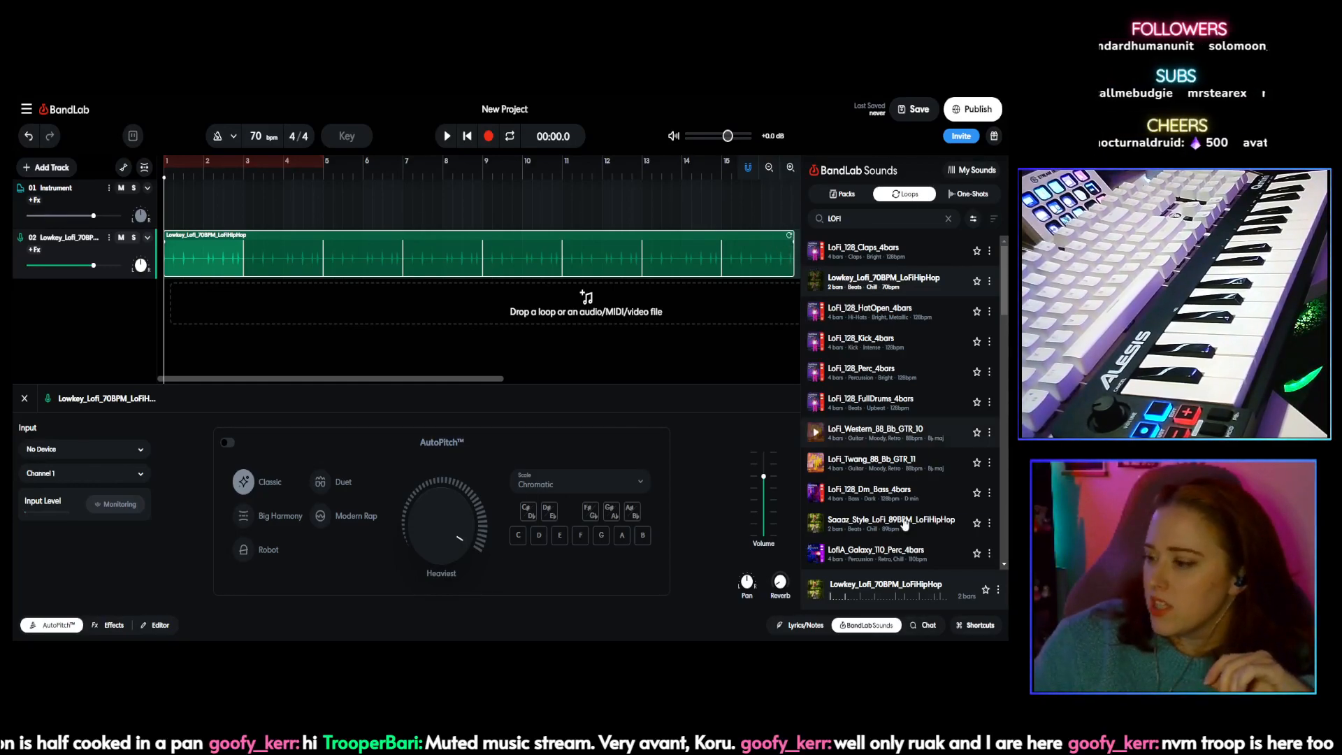
left_click(867, 625)
left_click_drag(790, 234, 571, 273)
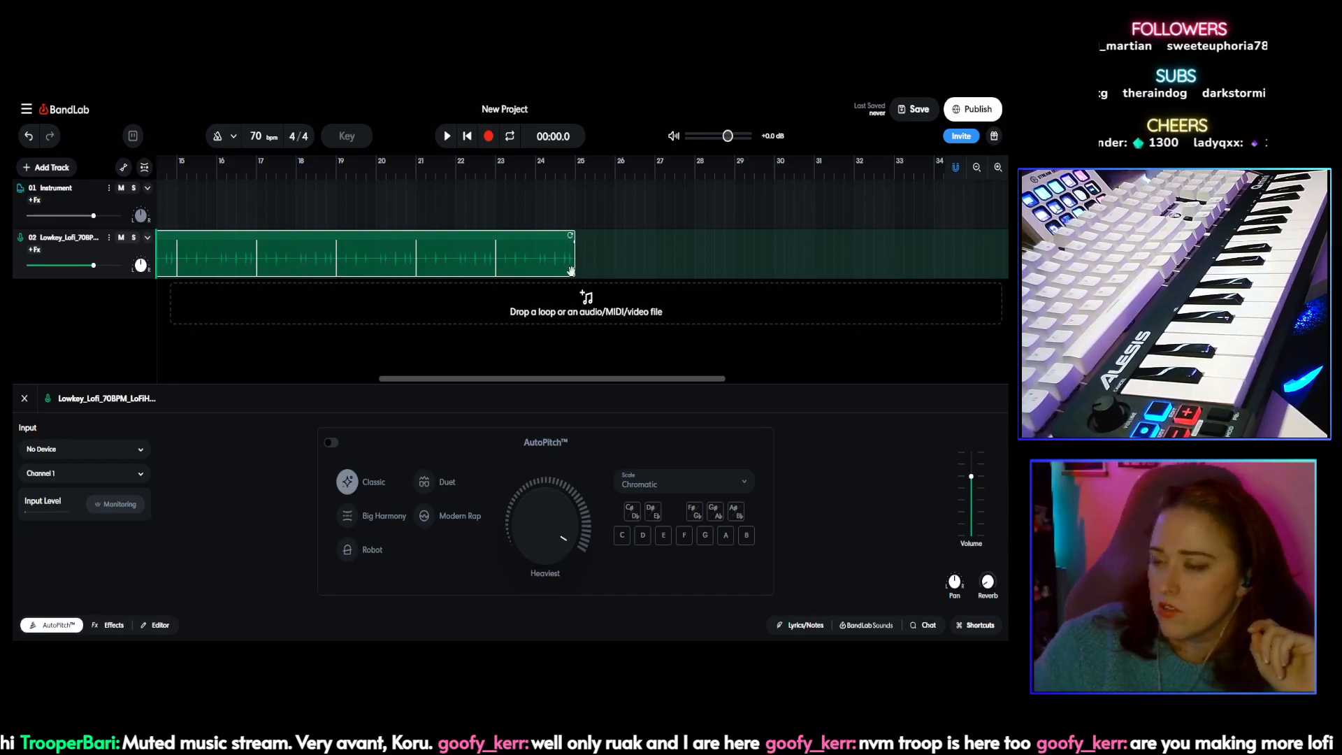
Step: Try the looped beat at a project tempo of 75 BPM and undo the tempo change
left_click_drag(507, 381, 199, 367)
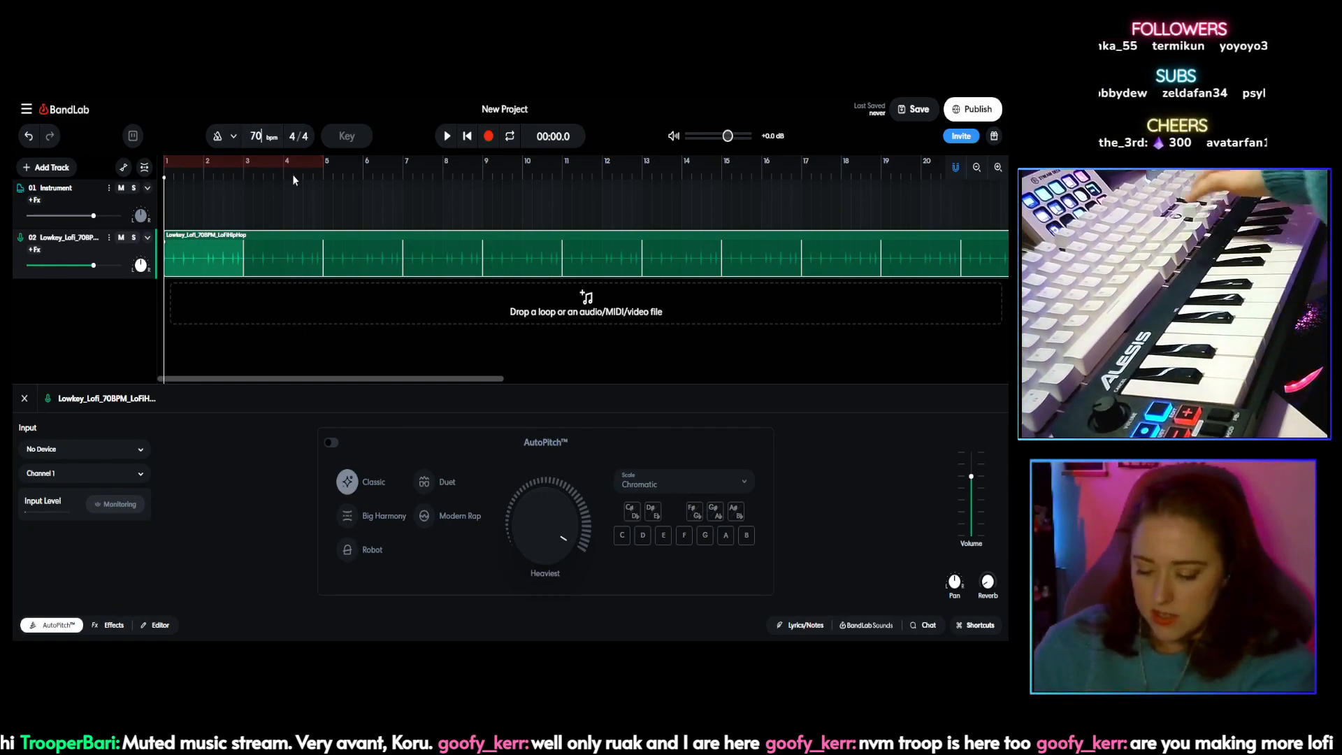
type("5")
key("Return")
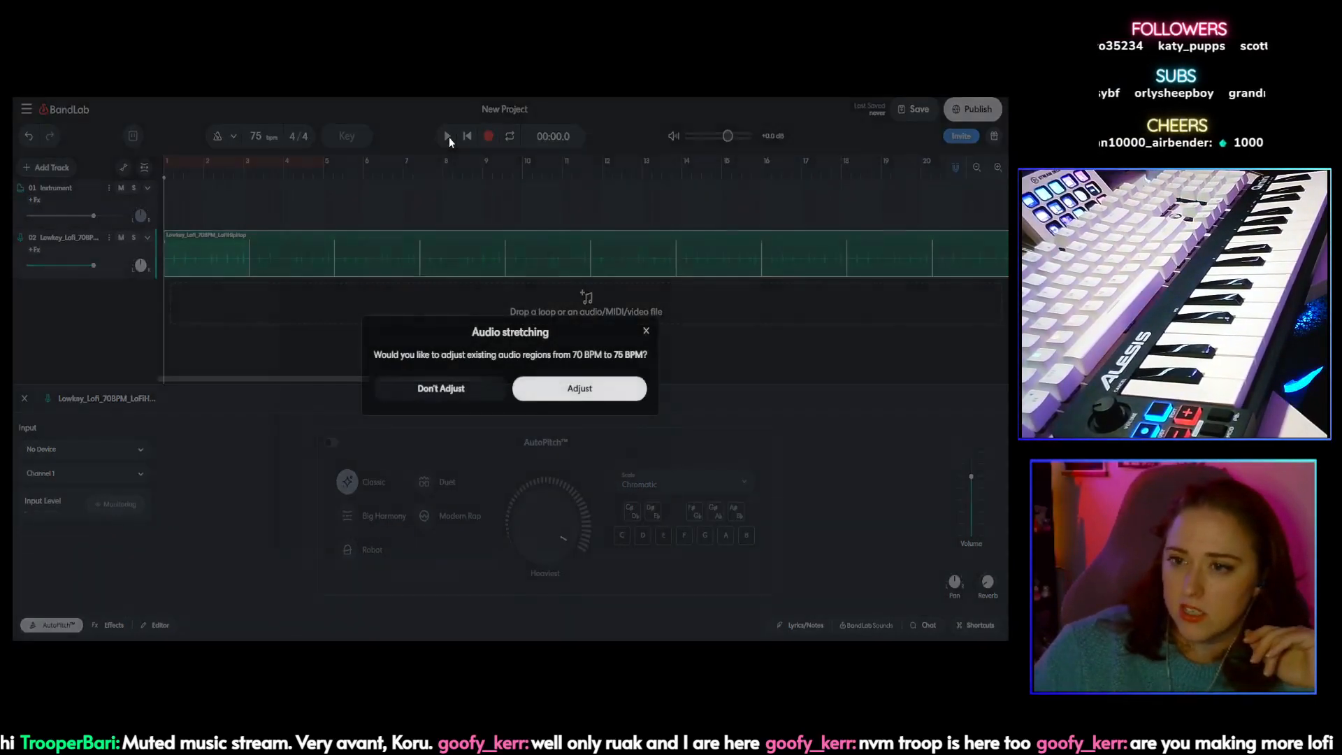
left_click(448, 138)
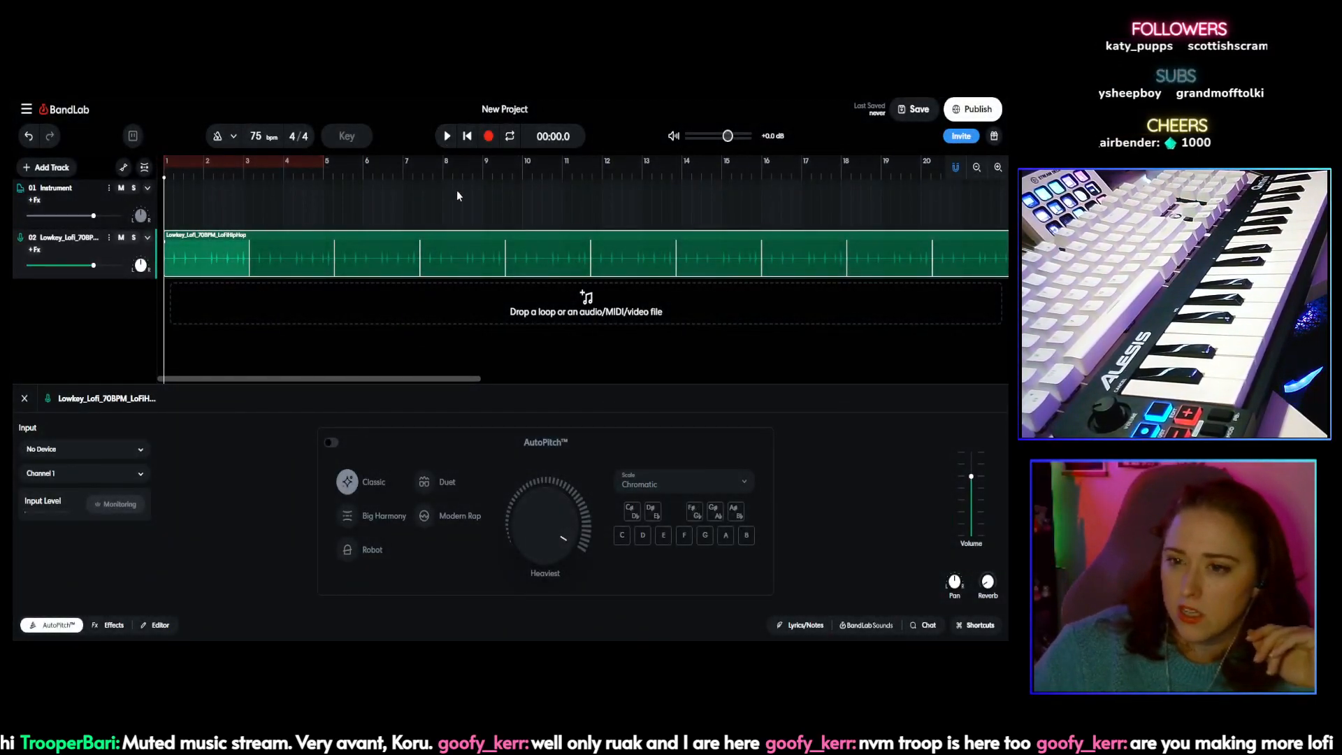
left_click(448, 139)
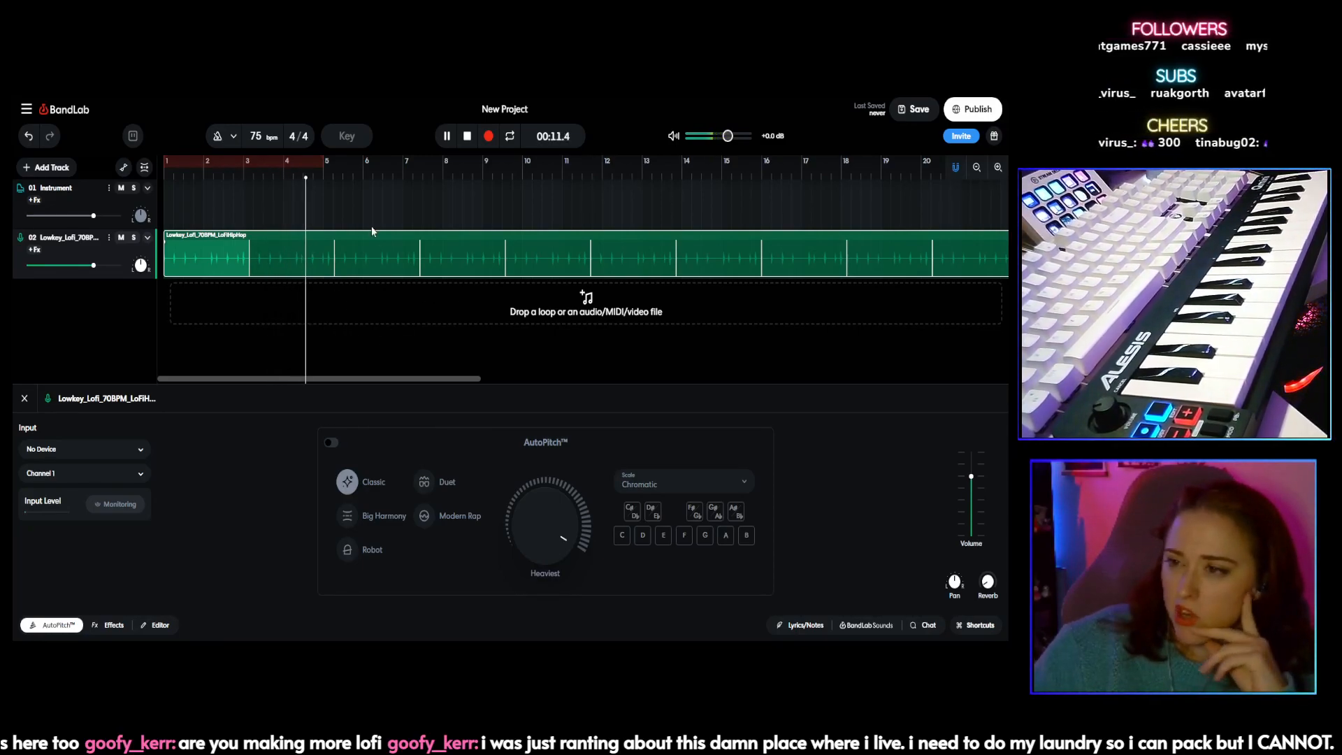
key("space")
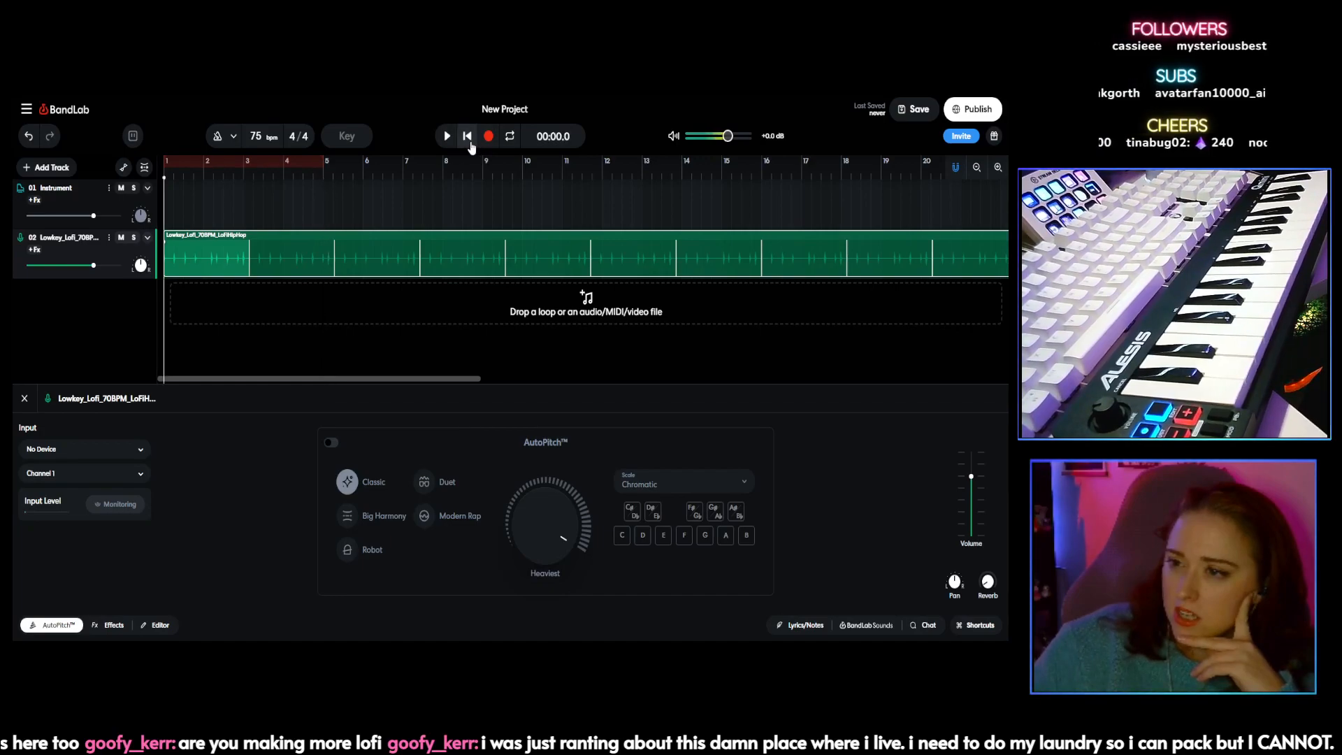
left_click(29, 137)
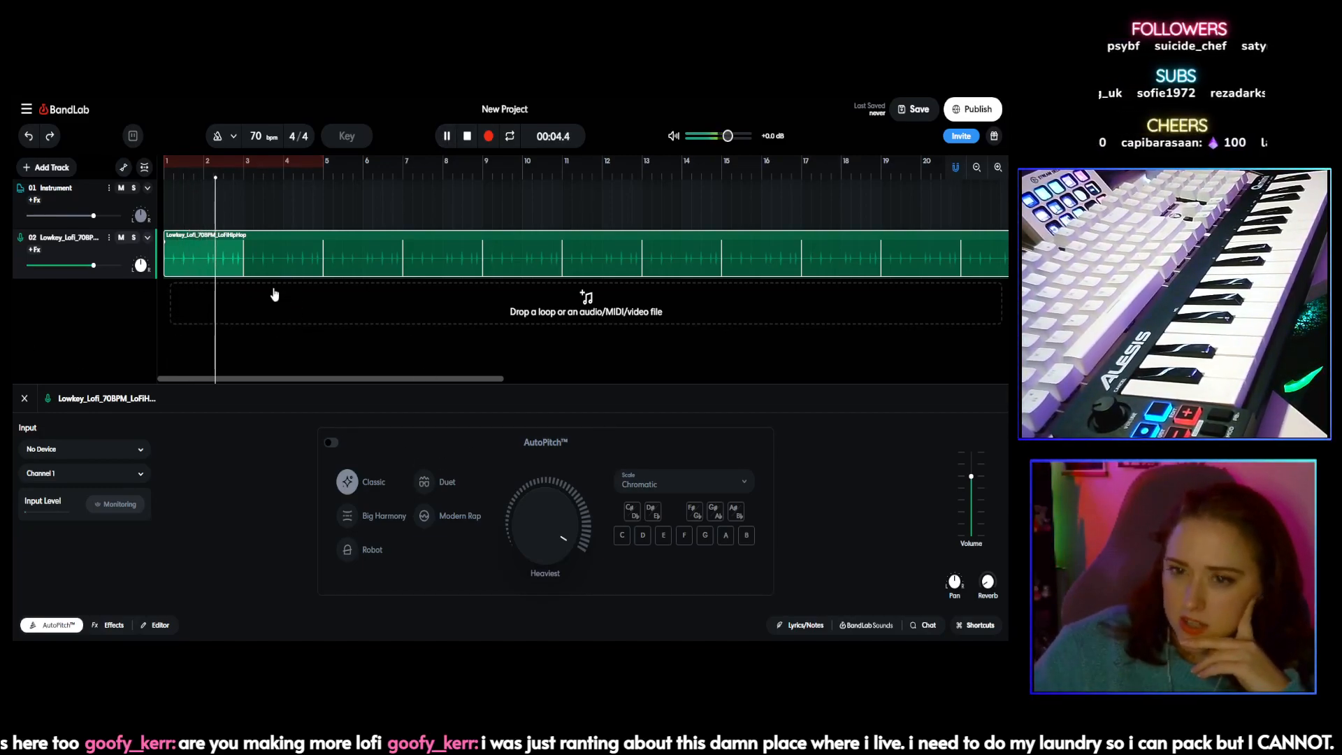
key("space")
Step: Add a second virtual instrument track and rename the first instrument track as Vibes
left_click(49, 167)
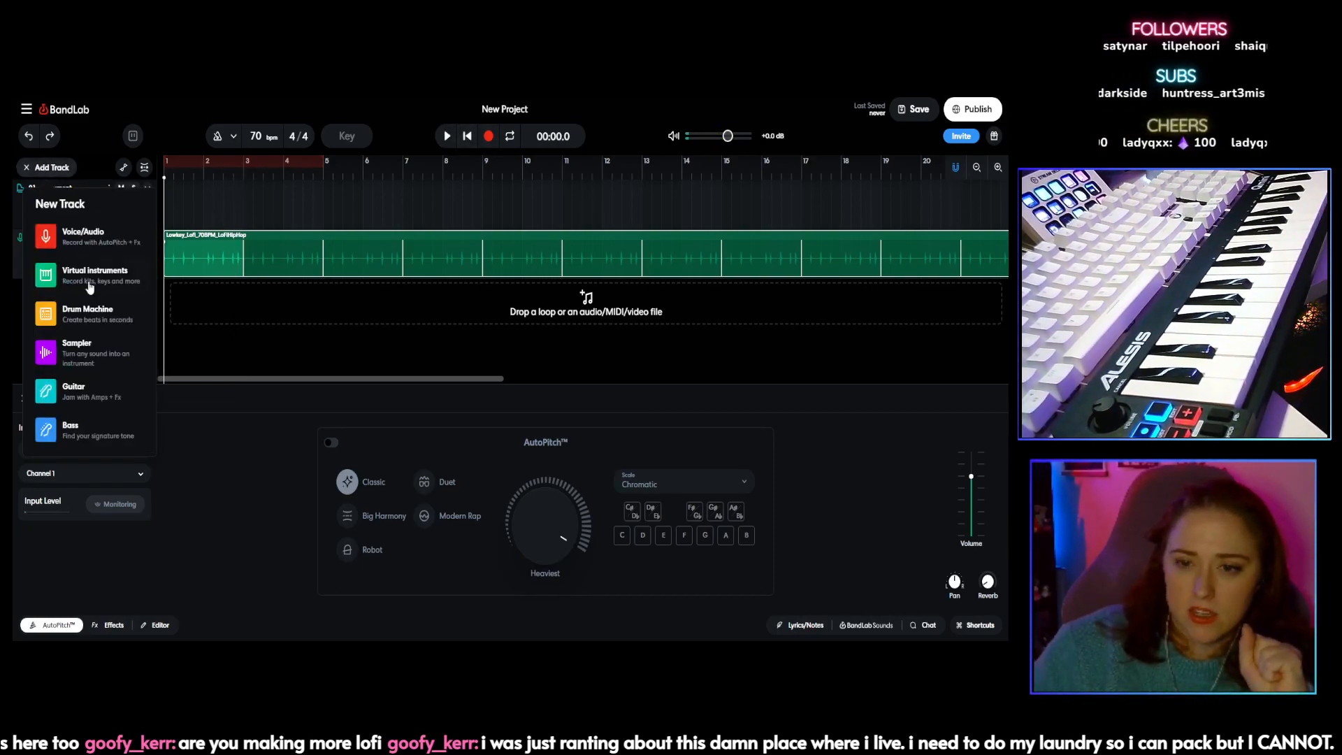
left_click(42, 274)
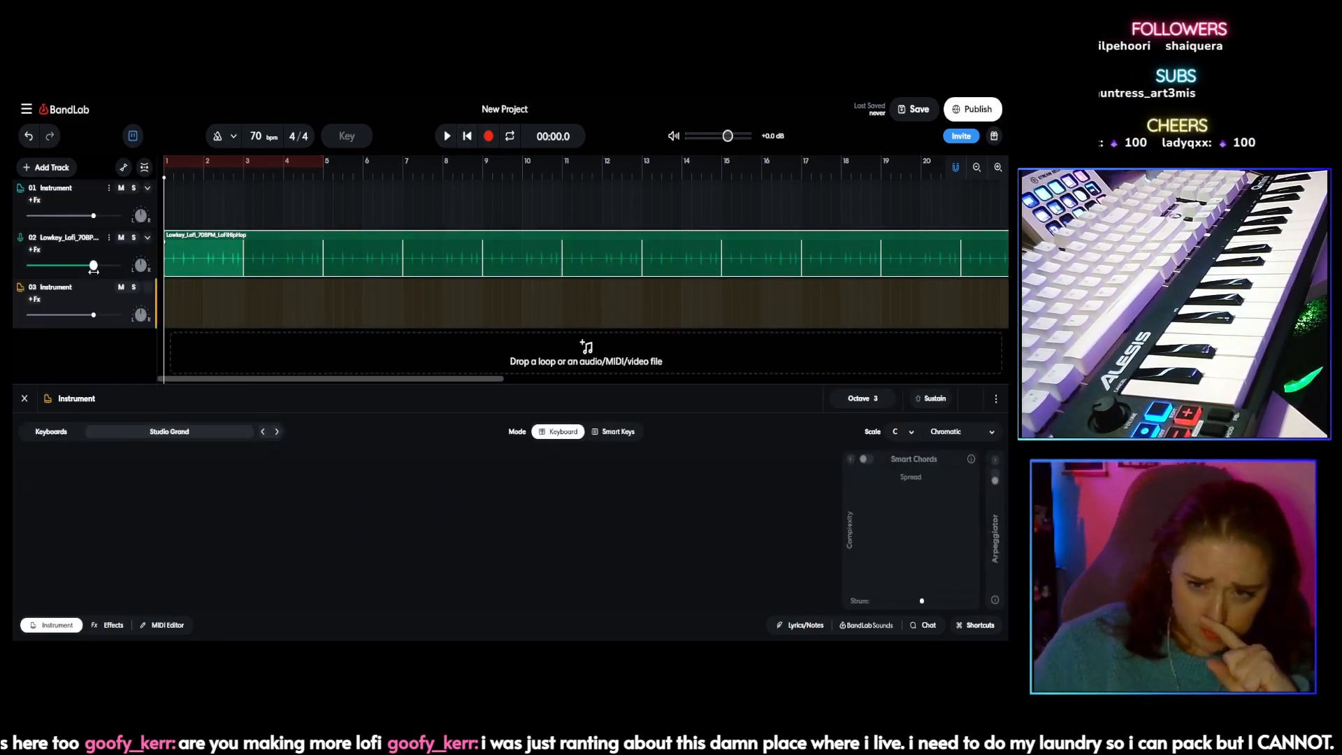
left_click(57, 201)
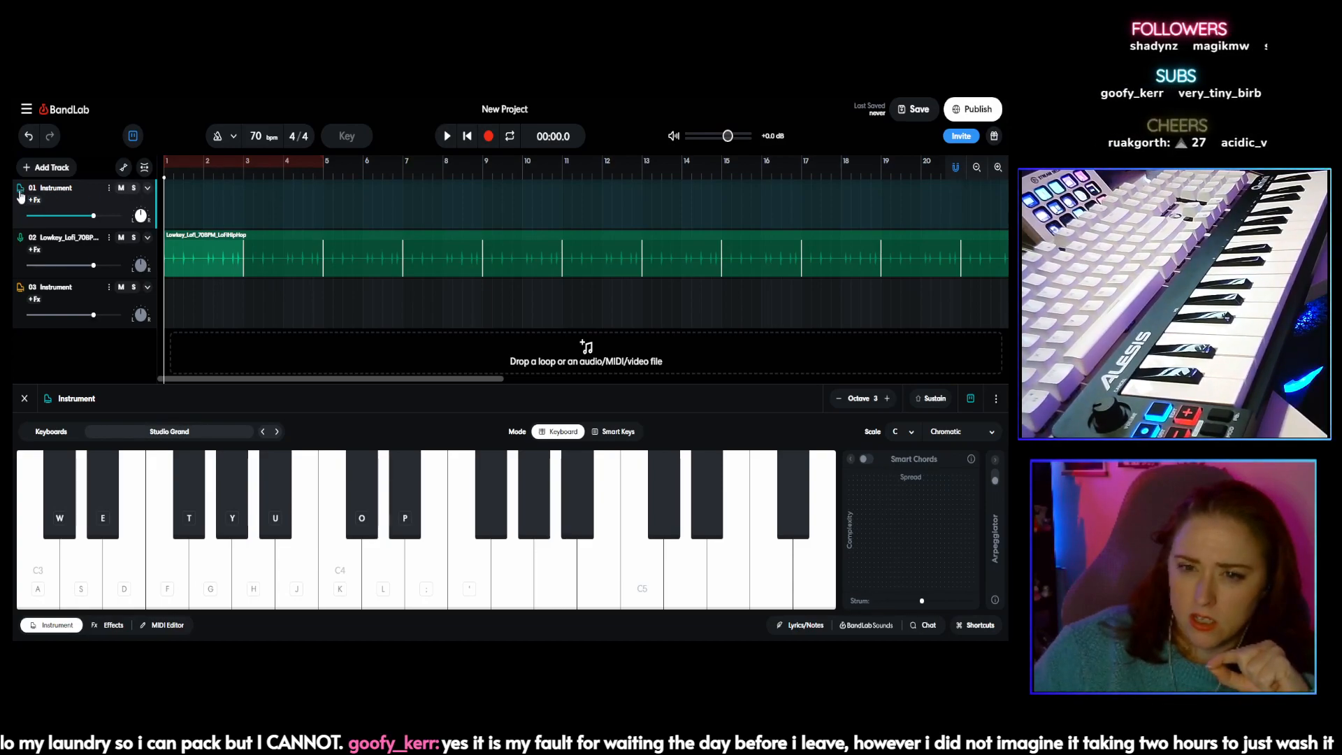
left_click(147, 189)
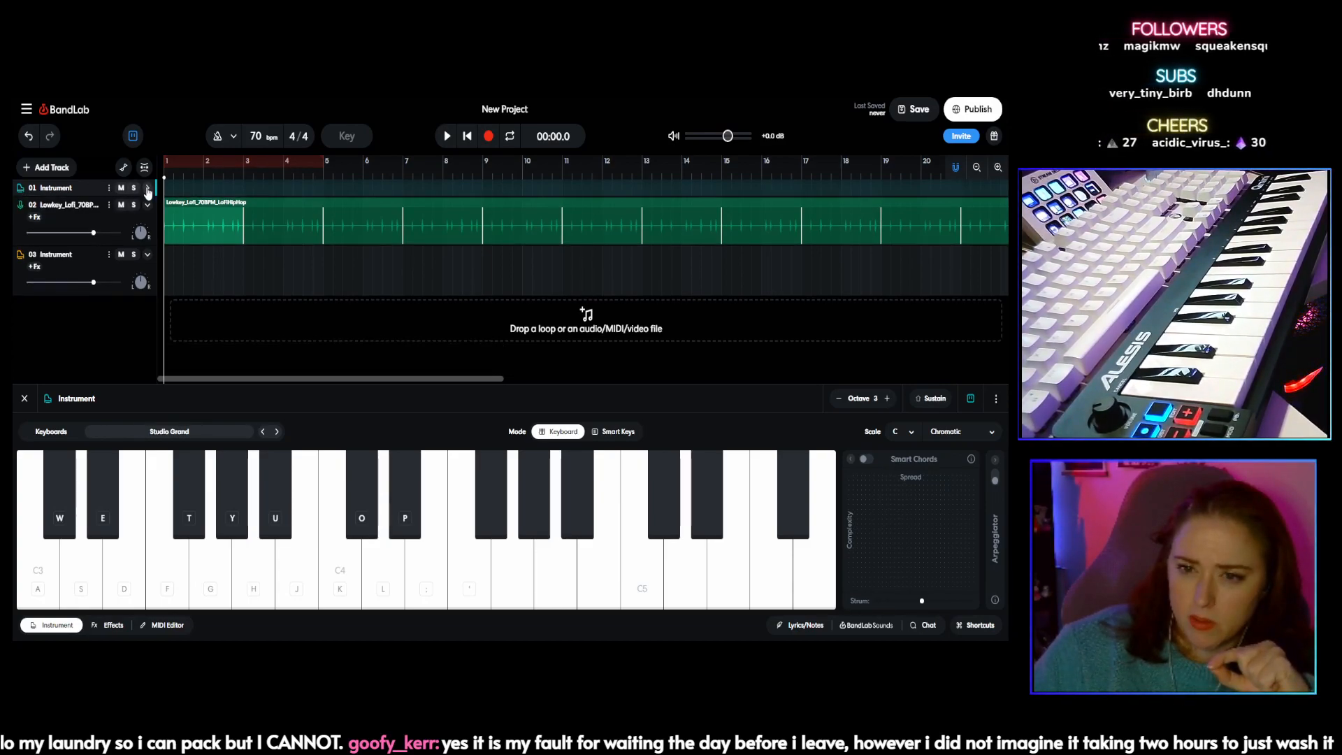
left_click(147, 188)
right_click(57, 190)
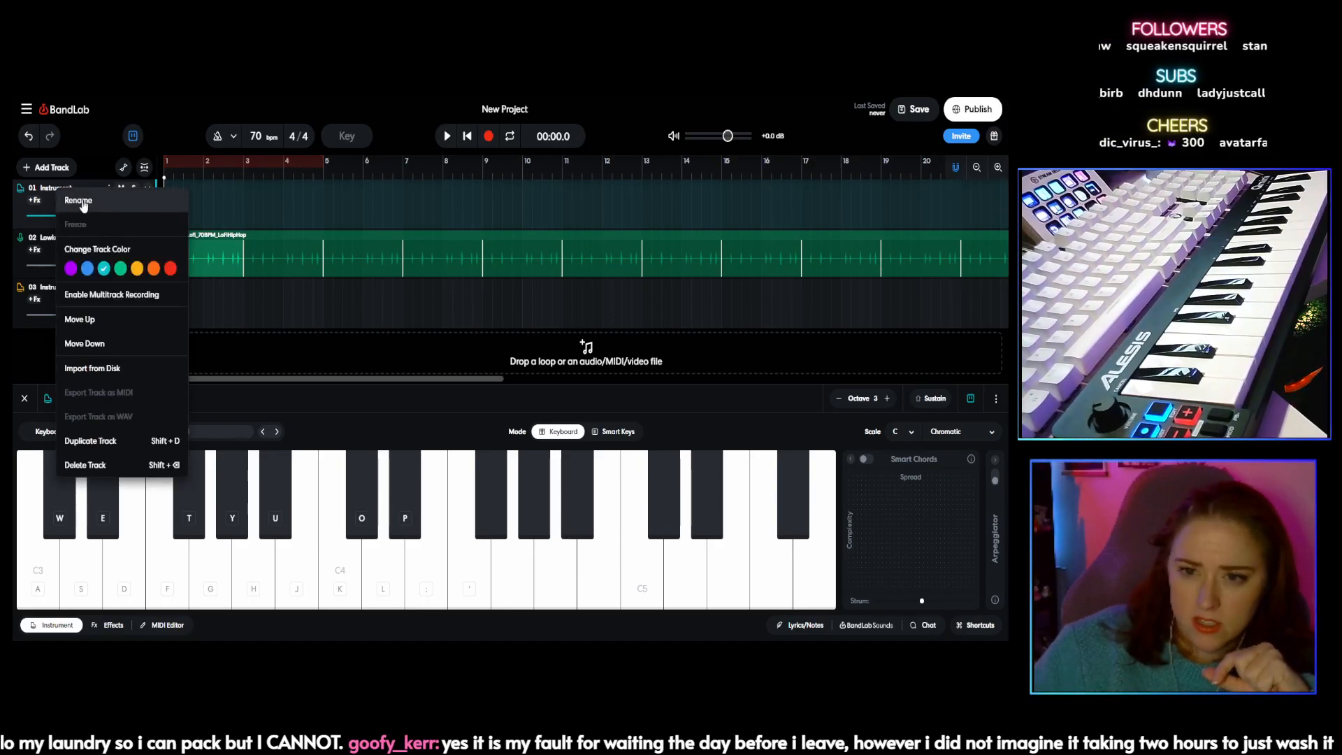
left_click(78, 201)
type("vIBE")
key("BackSpace")
key("BackSpace")
key("BackSpace")
key("BackSpace")
type("Vibes")
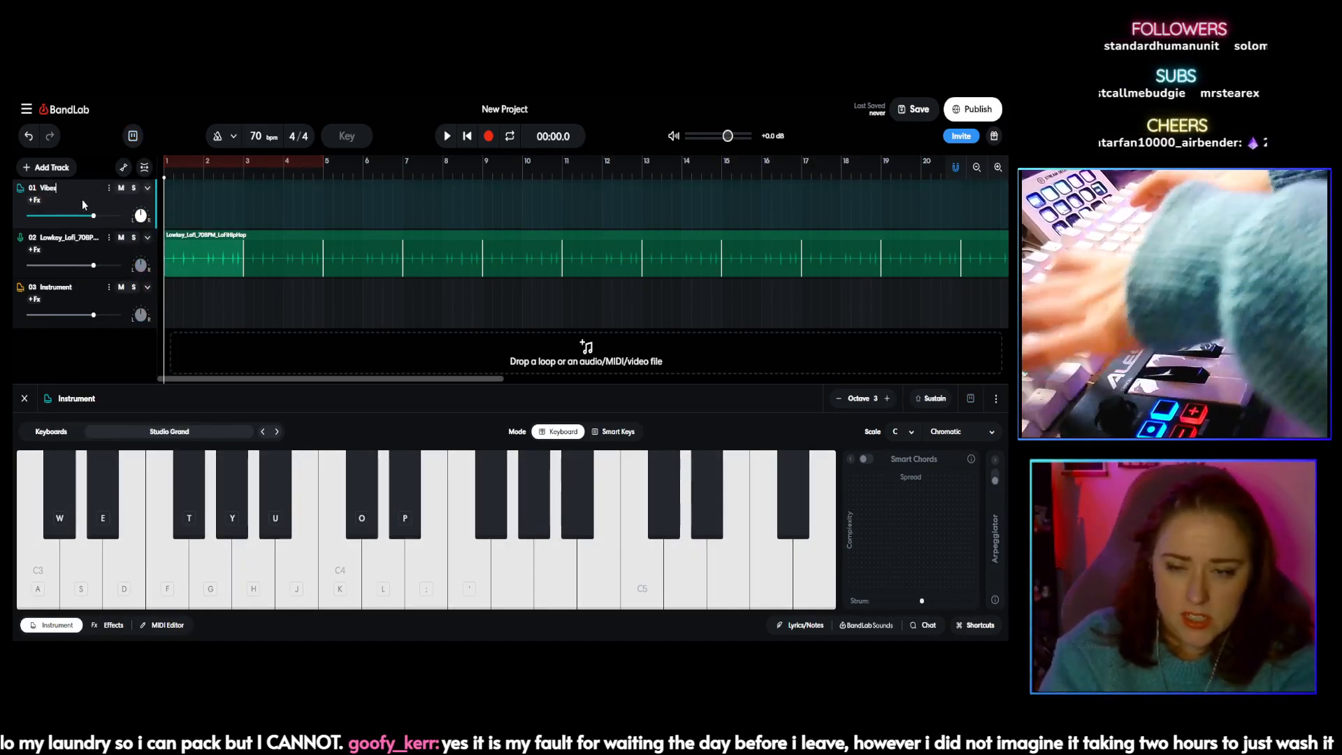
key("Return")
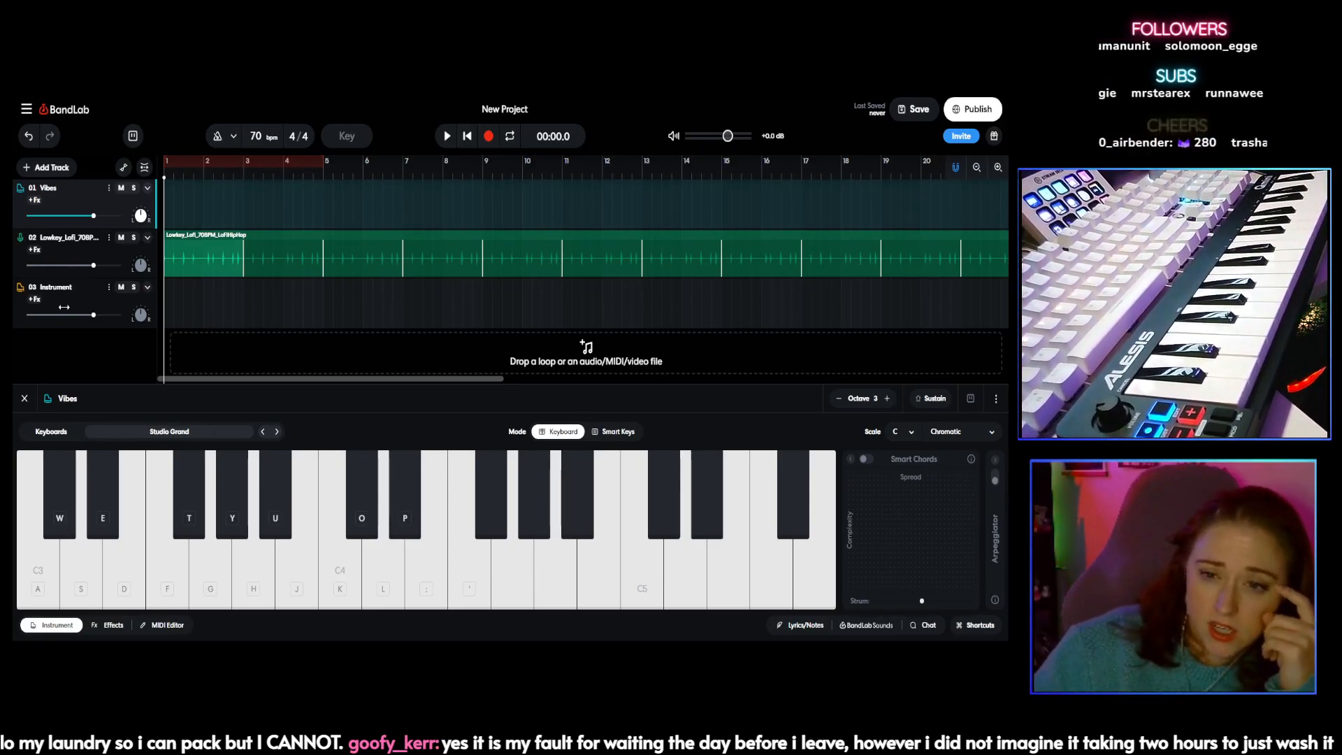
Step: Rename the instrument track below the Lowkey Lofi loop track as Bass
left_click(62, 293)
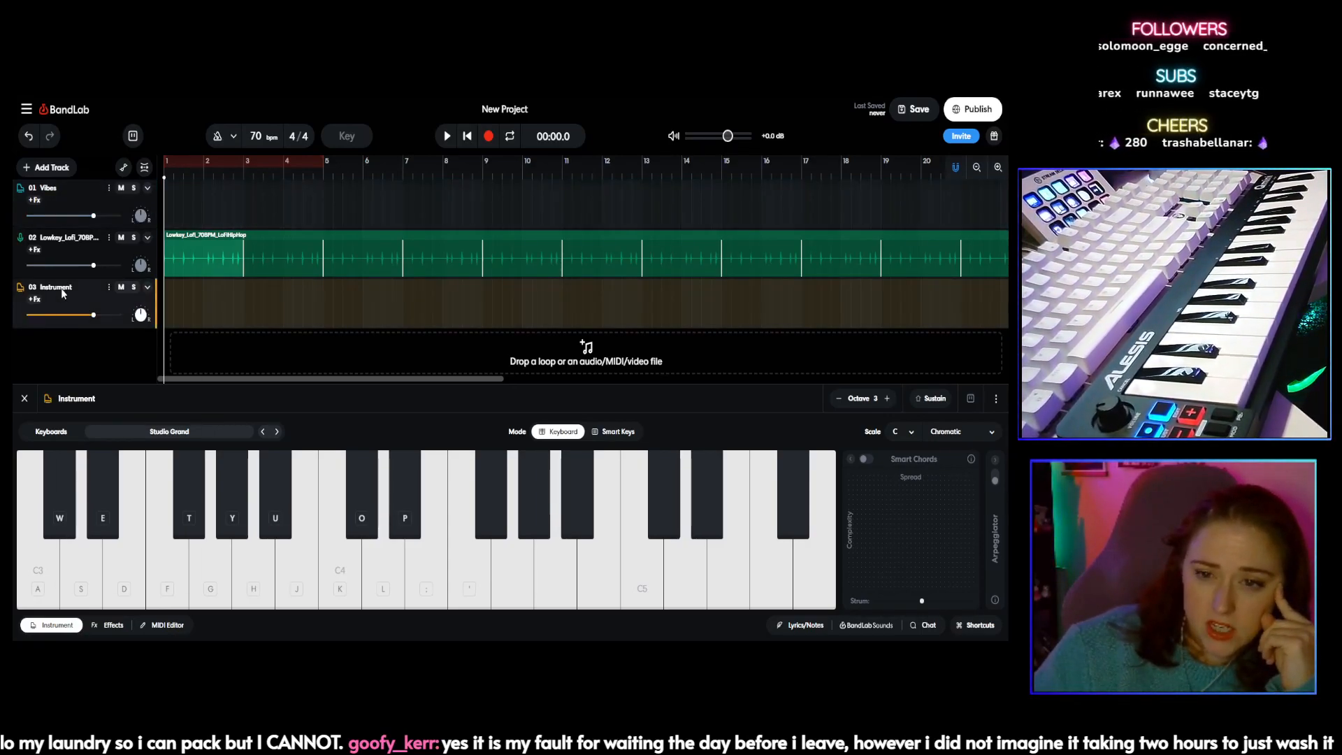
right_click(61, 288)
left_click(52, 288)
right_click(53, 288)
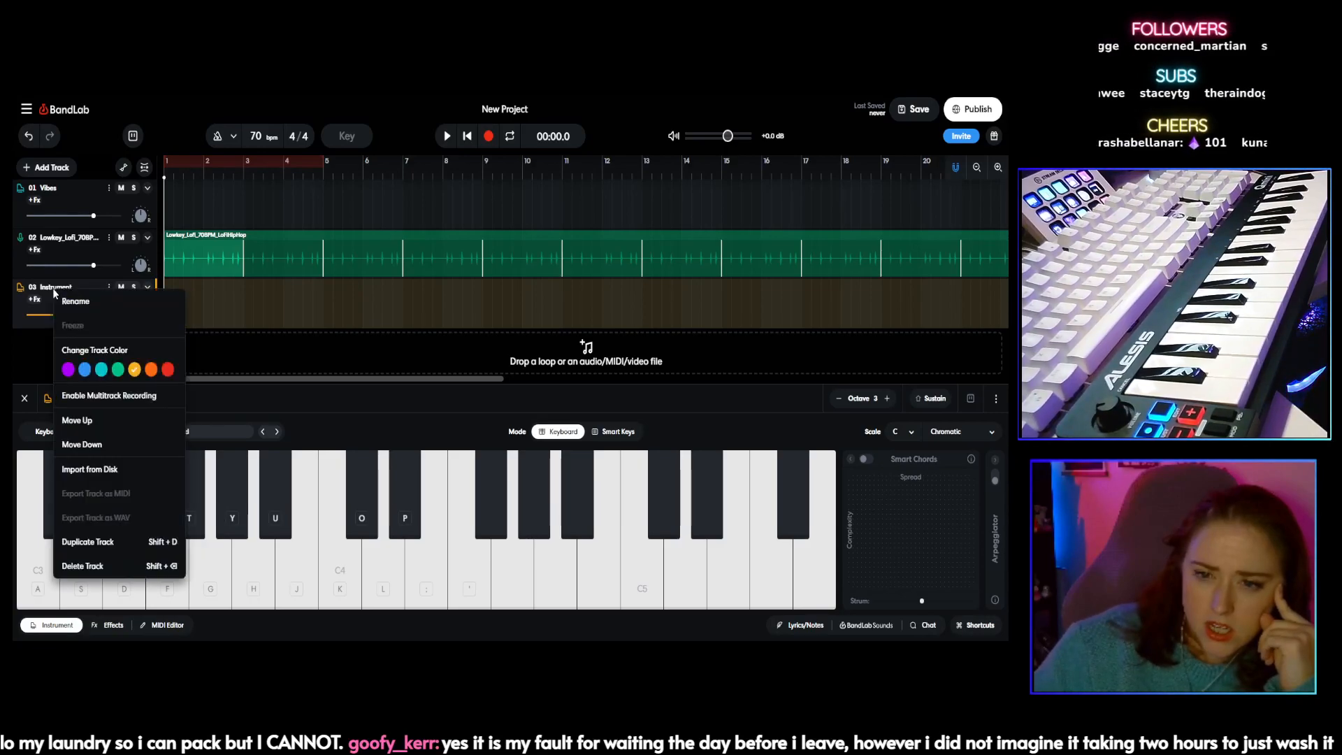
left_click(81, 300)
type("Bas")
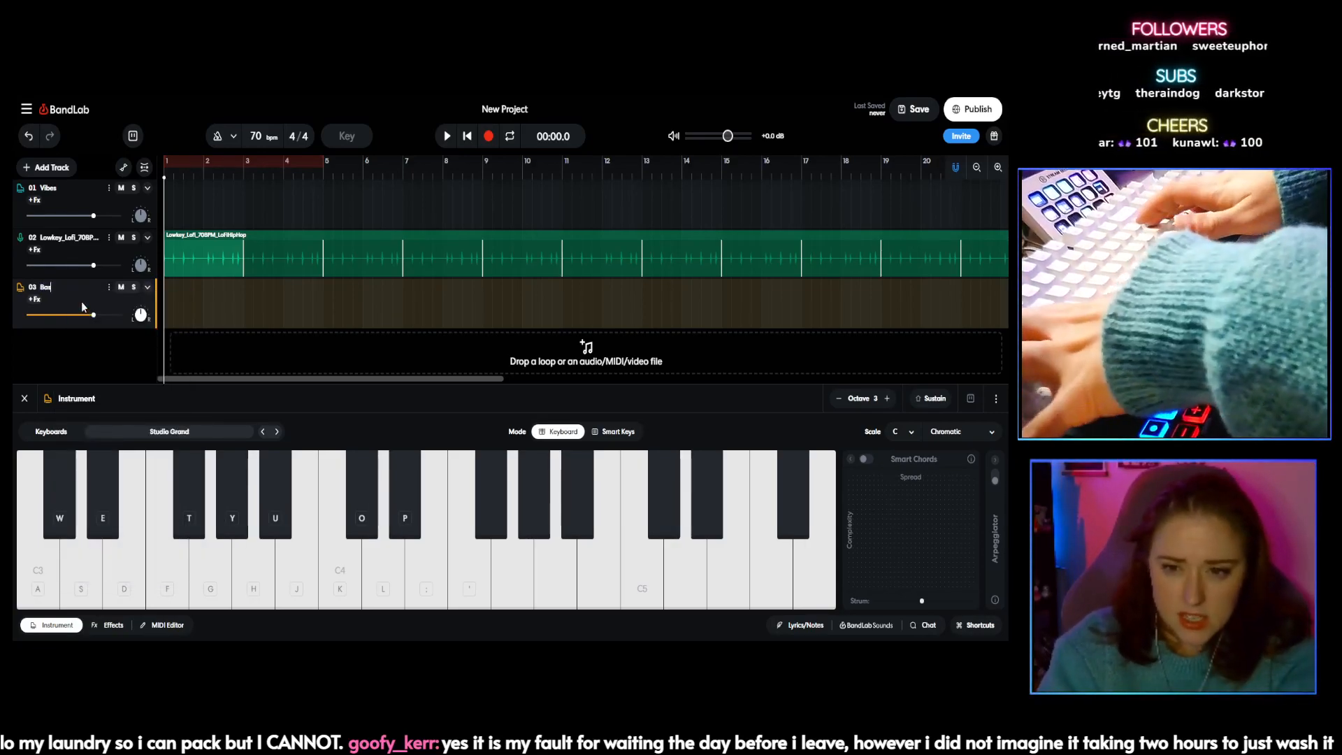
type("s")
key("Return")
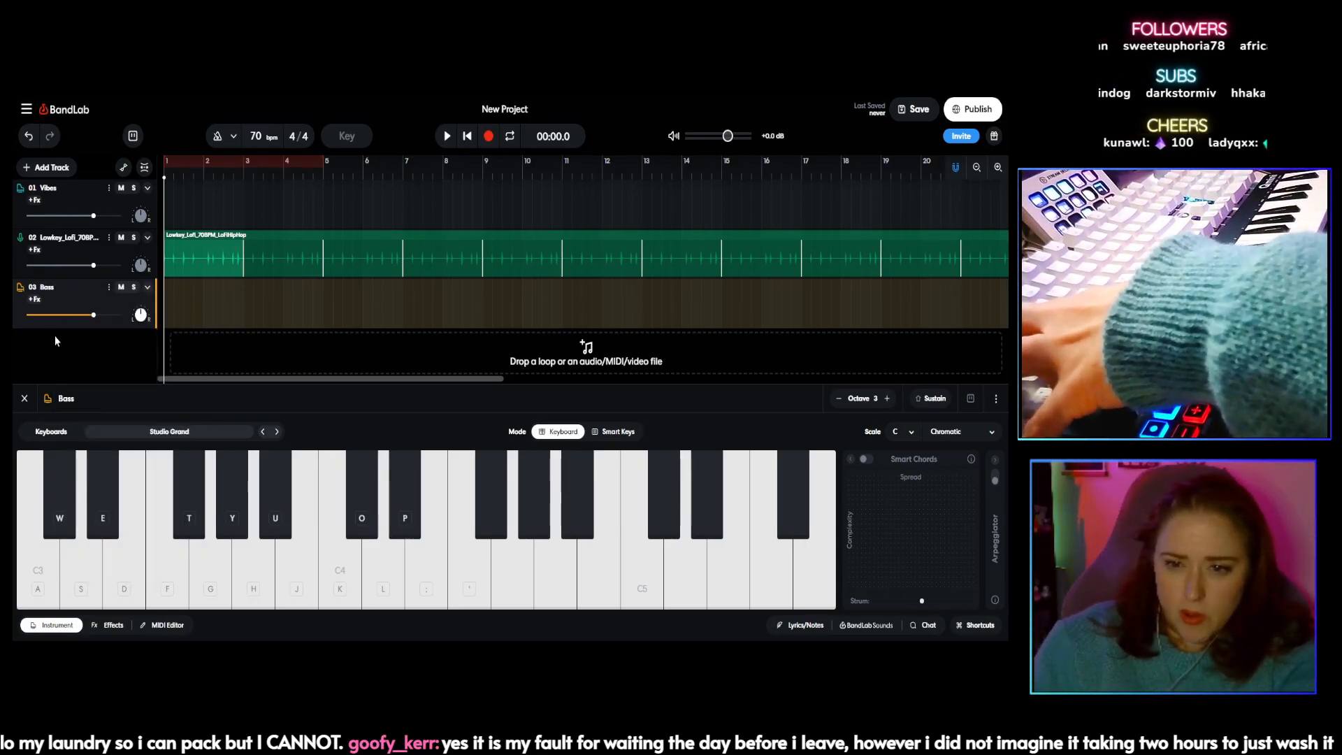
Step: Add another virtual instrument track below Bass and name it Solo
left_click(54, 167)
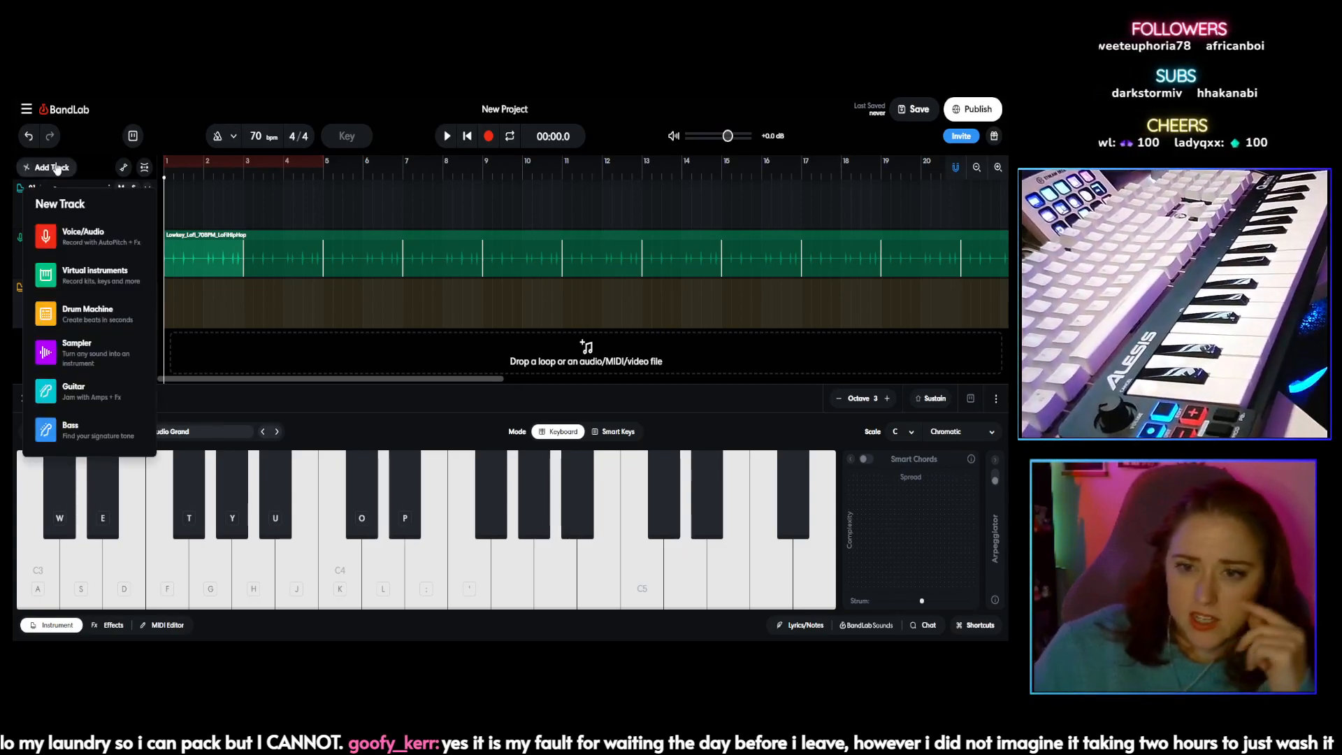
left_click(75, 285)
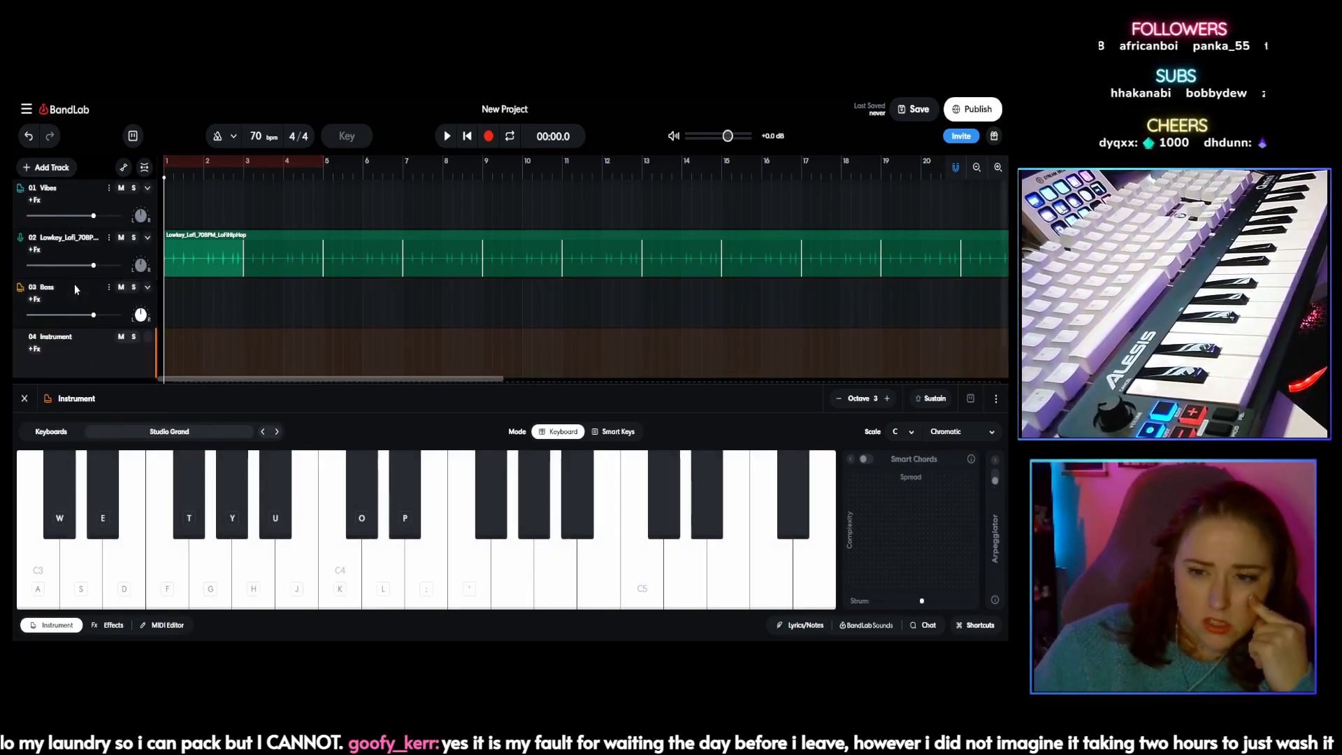
right_click(61, 338)
left_click(88, 355)
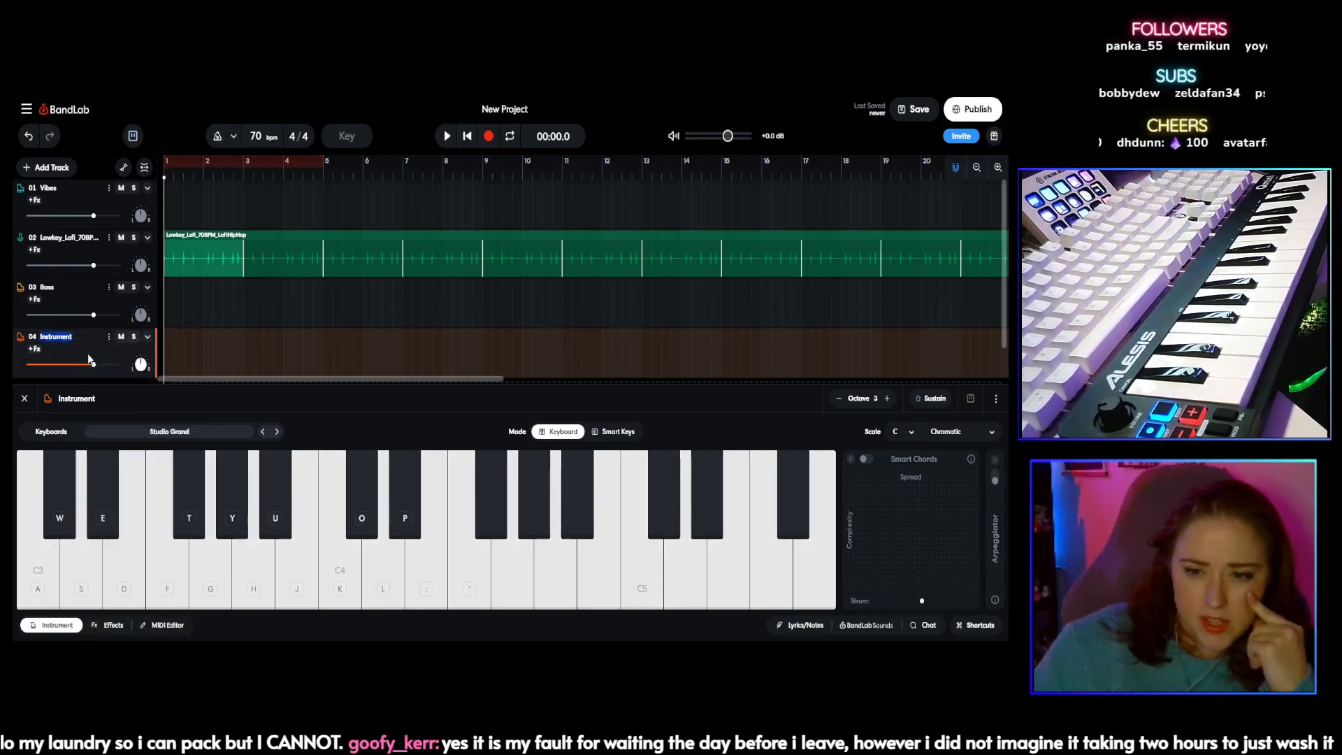
type("Solo")
key("Return")
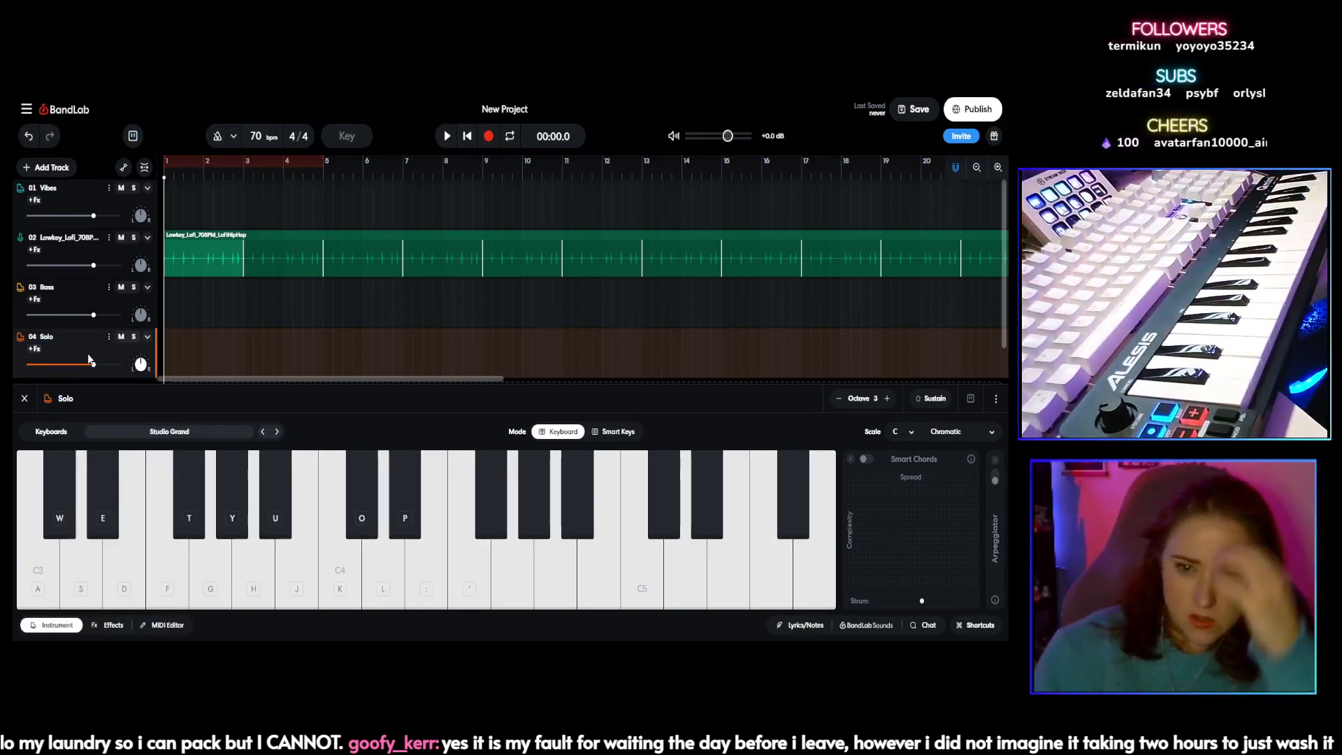
scroll(86, 335, "down", 1)
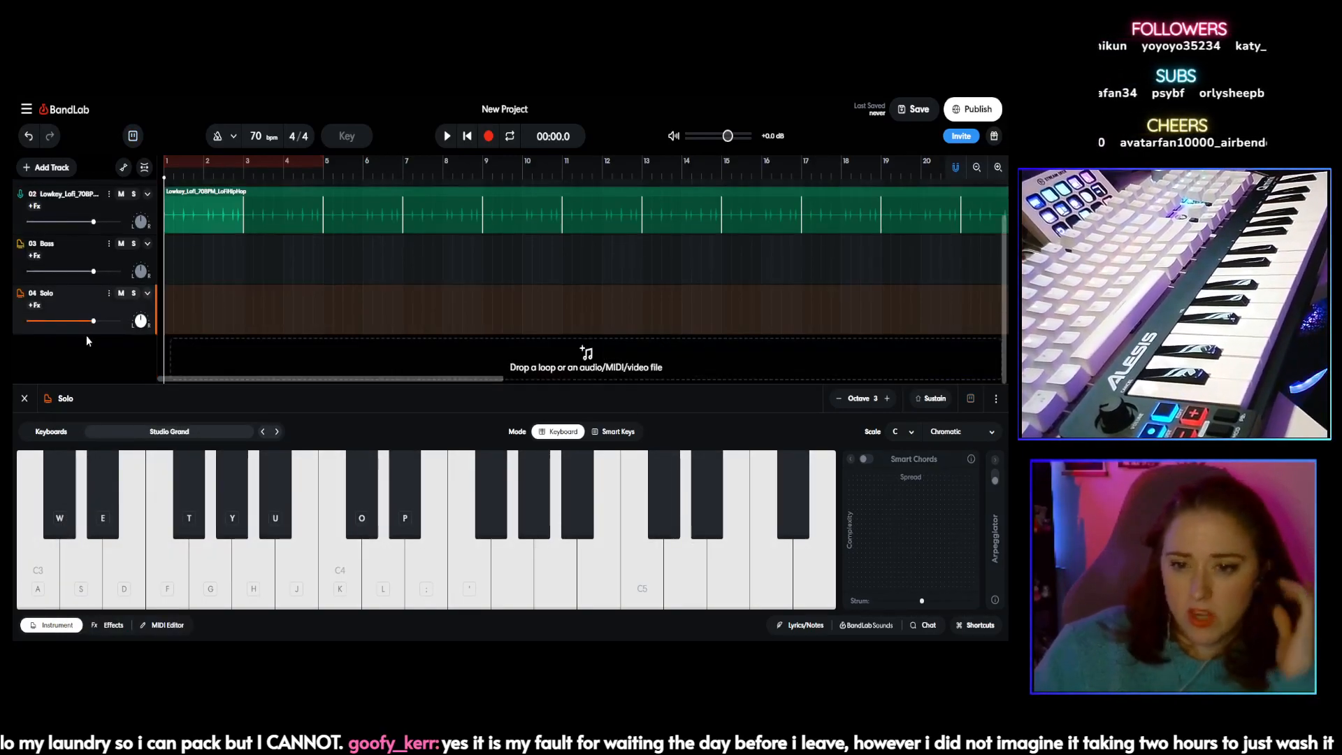
left_click(61, 168)
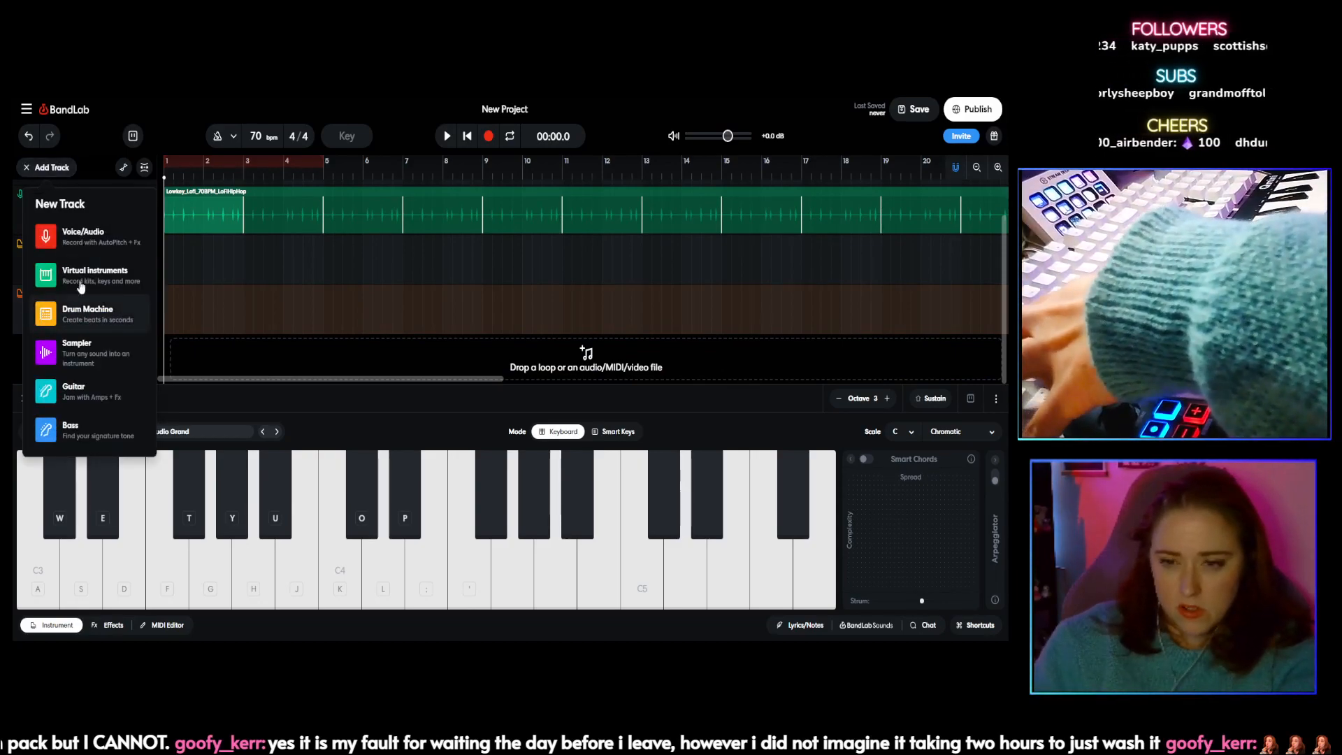
left_click(82, 280)
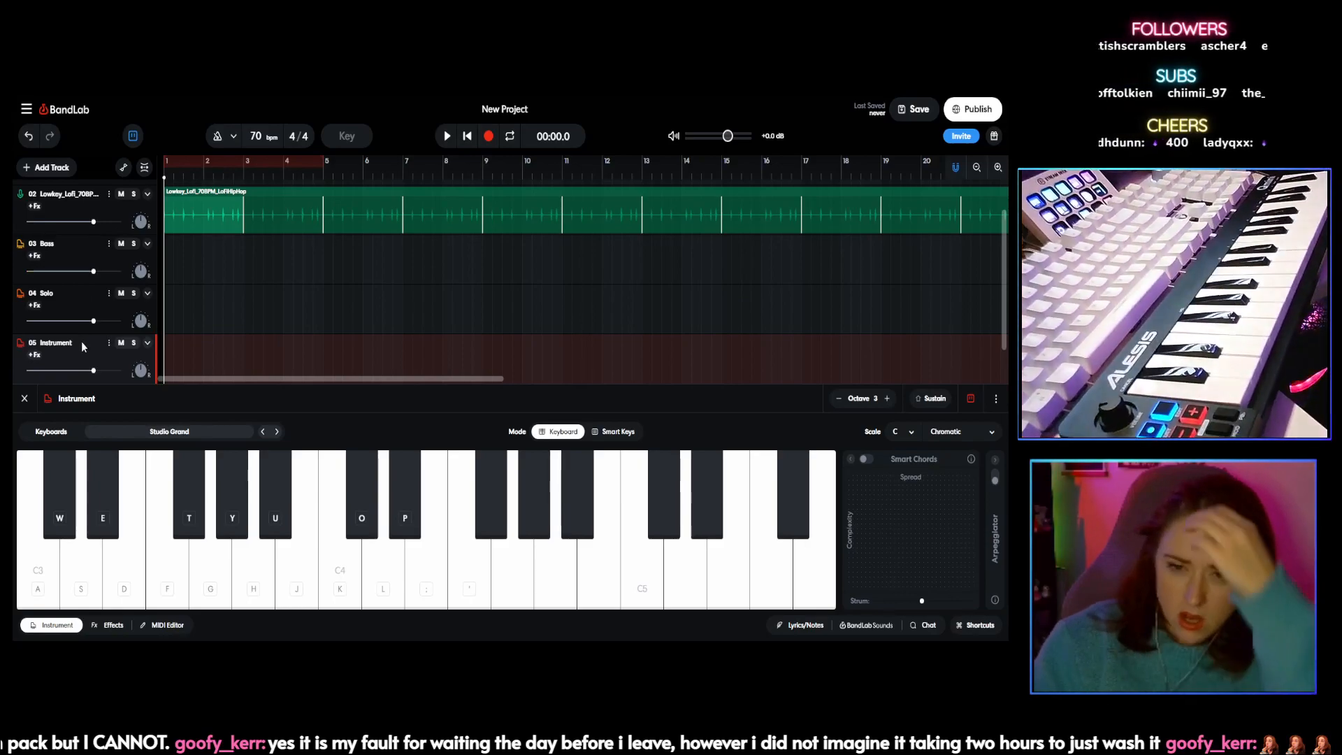
right_click(80, 343)
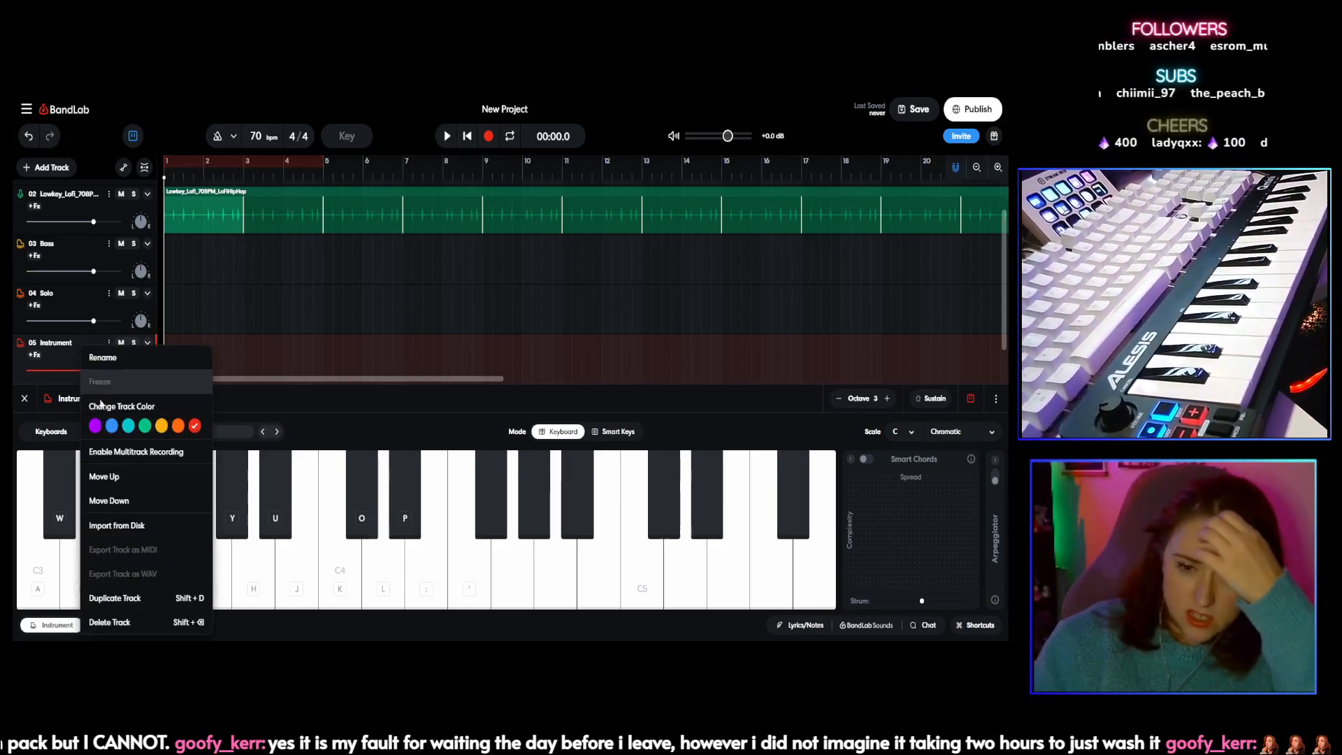
left_click(115, 622)
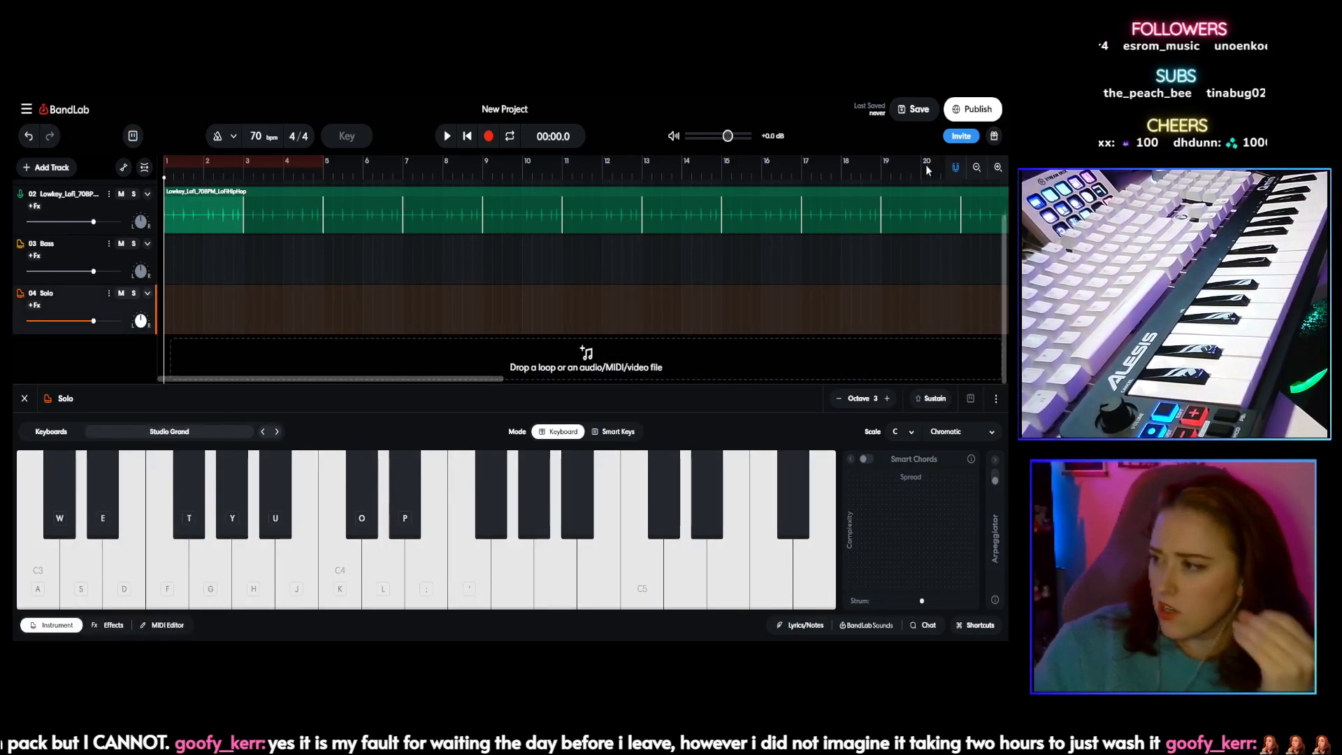
Step: Search the BandLab Sounds loops for "ambience" and preview the Metro Ambience 01 loop
left_click(884, 629)
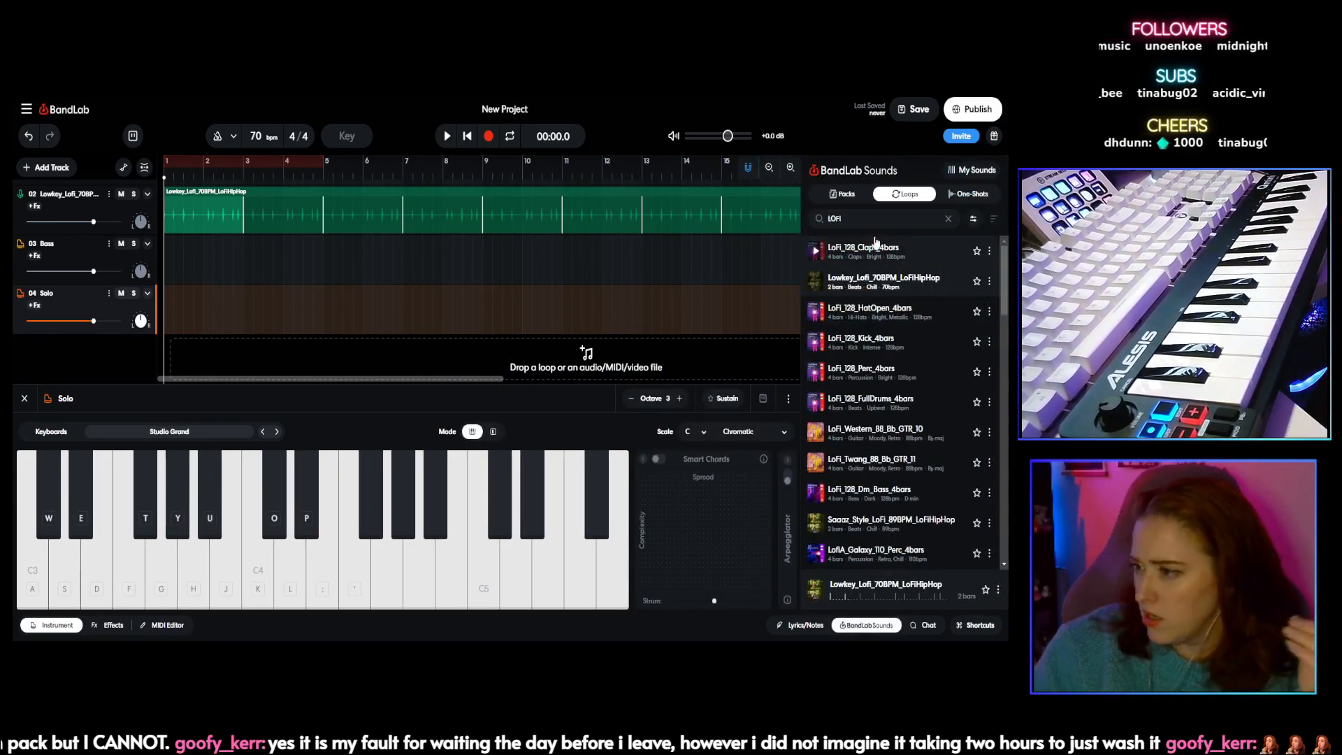
left_click(768, 205)
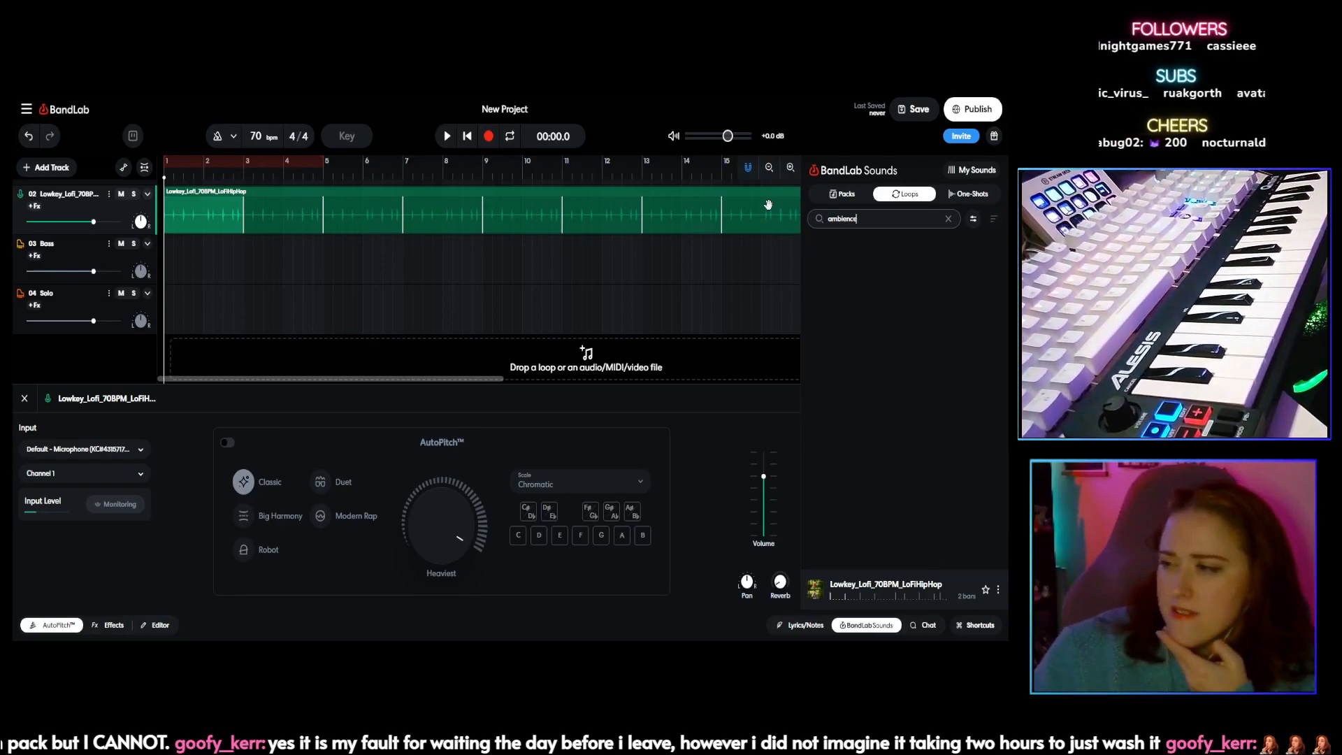
left_click(815, 281)
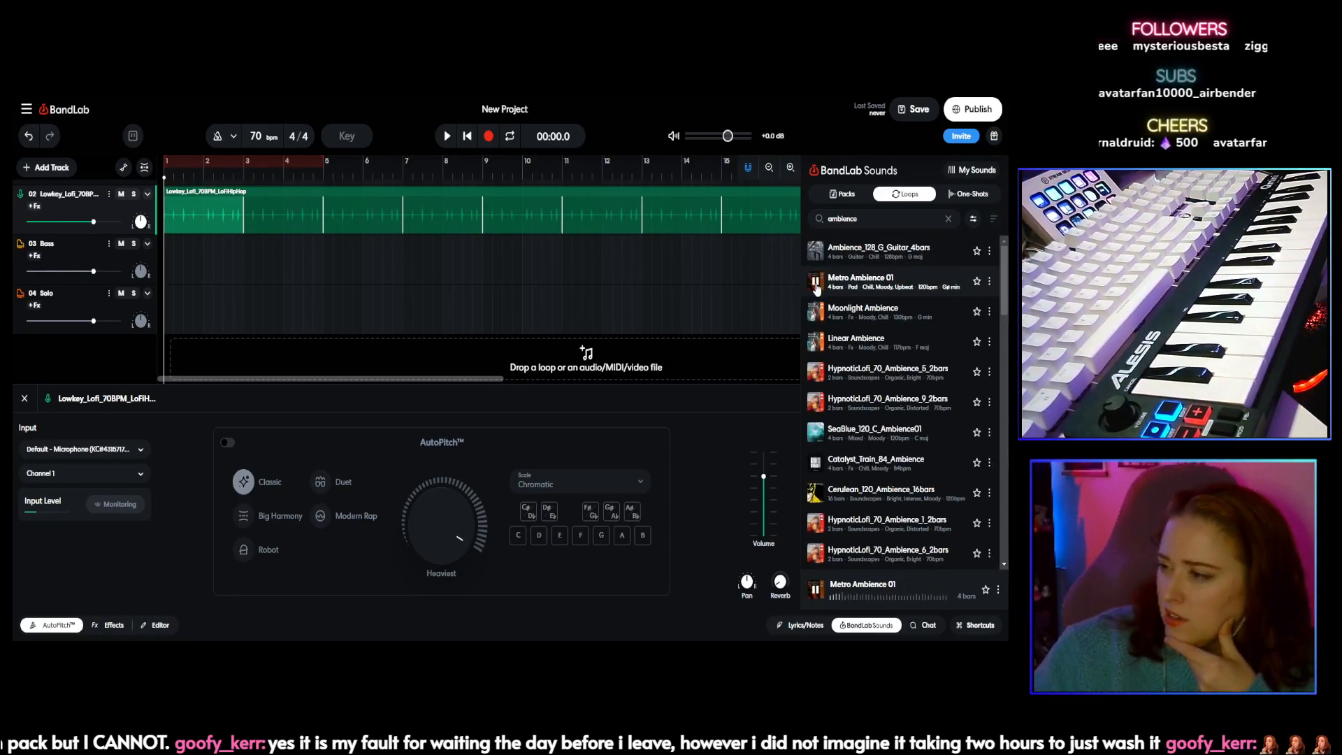
Step: Preview the Moonlight Ambience, HypnoticLofi_70_Ambience_5_2bars, HypnoticLofi_70_Ambience_9_2bars and SeaBlue_120_C_Ambience01 loops
left_click(815, 311)
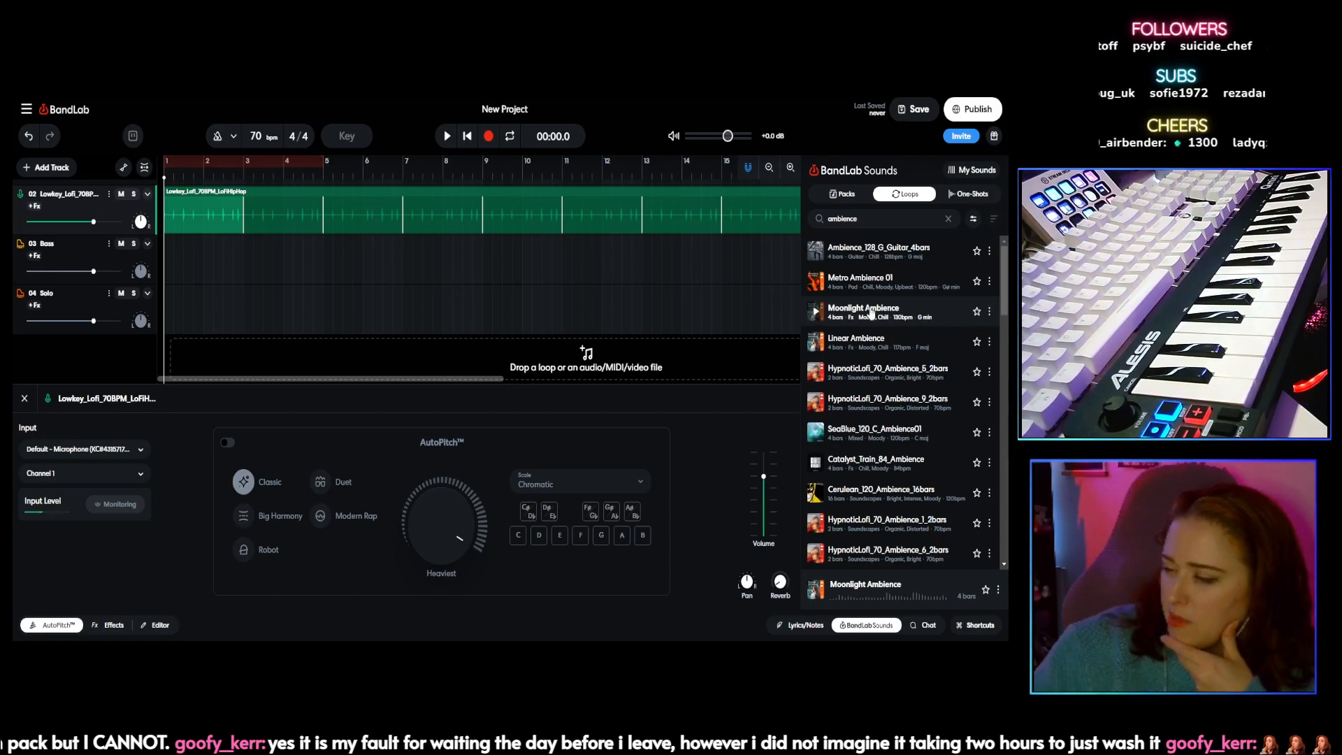
scroll(843, 329, "down", 2)
left_click(818, 316)
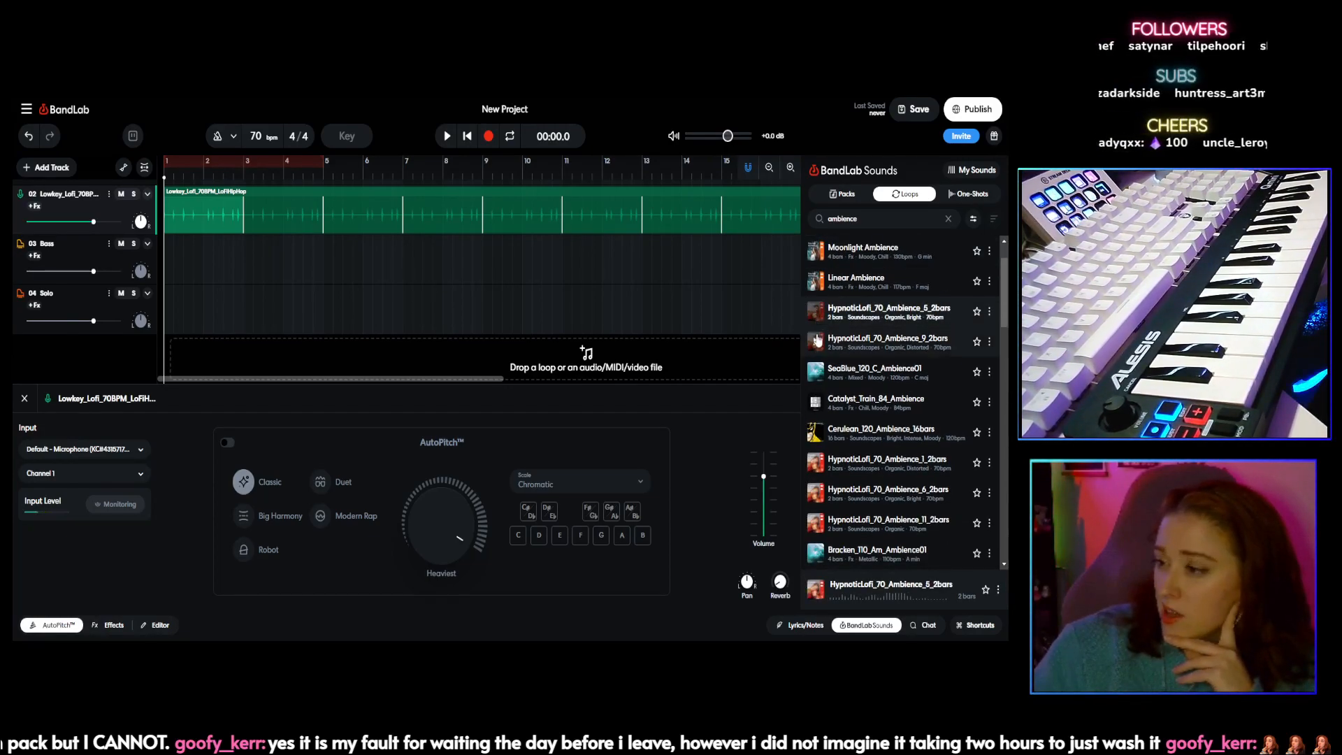
left_click(815, 342)
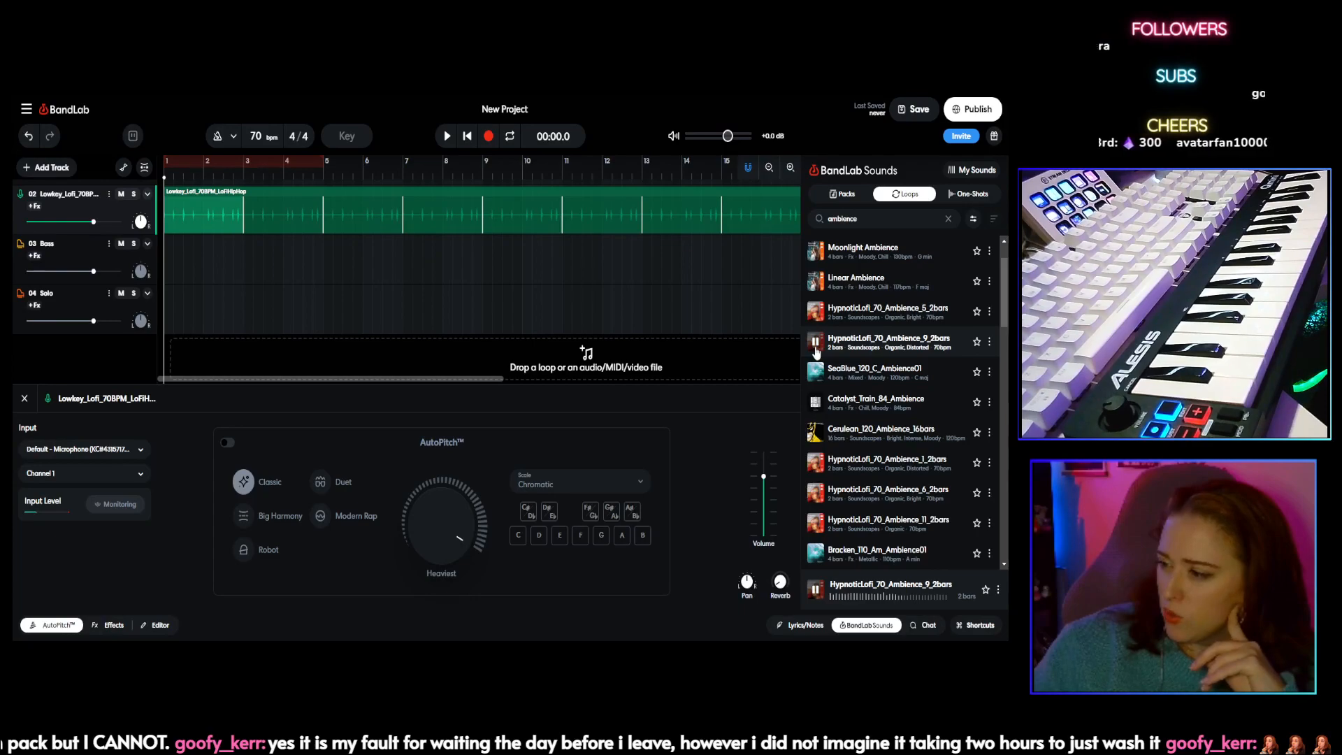
left_click(815, 372)
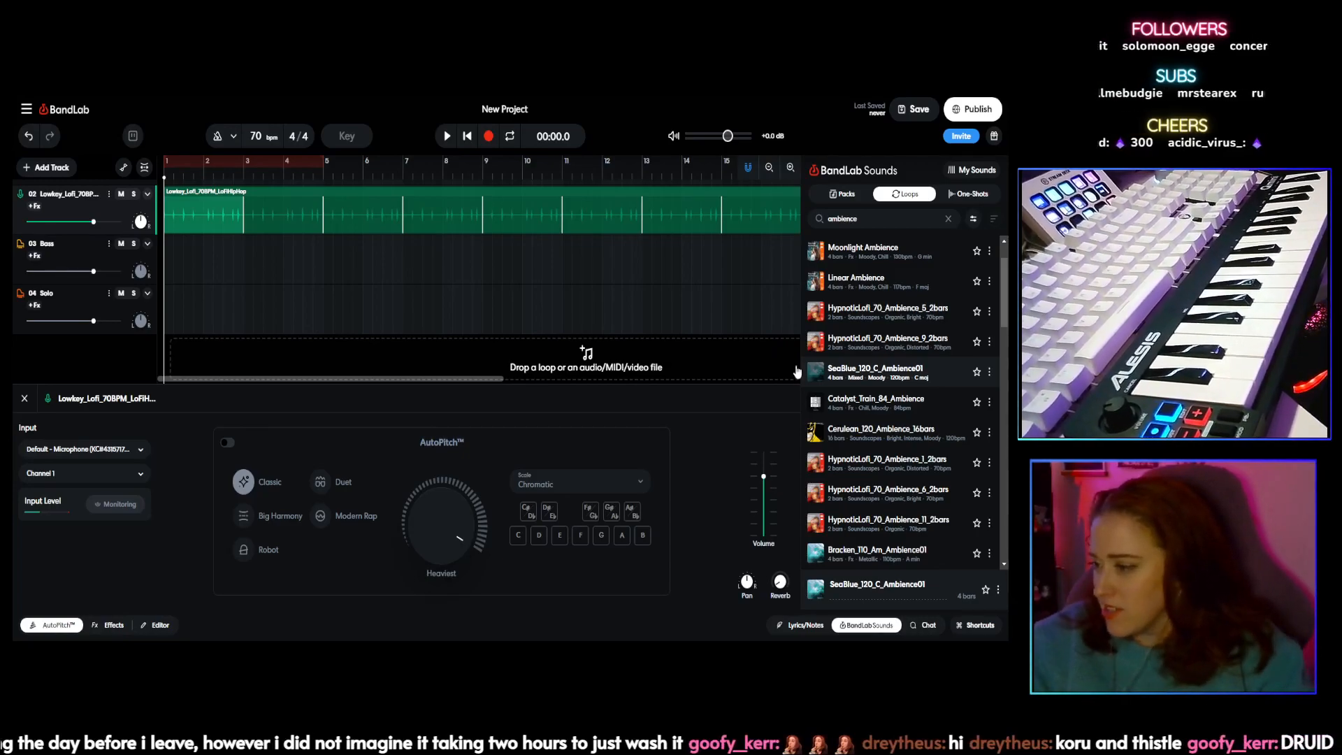
Step: Preview the HypnoticLofi_70_Ambience 1, 6 and 11 two-bar loops and look through the remaining ambience loops
left_click(816, 467)
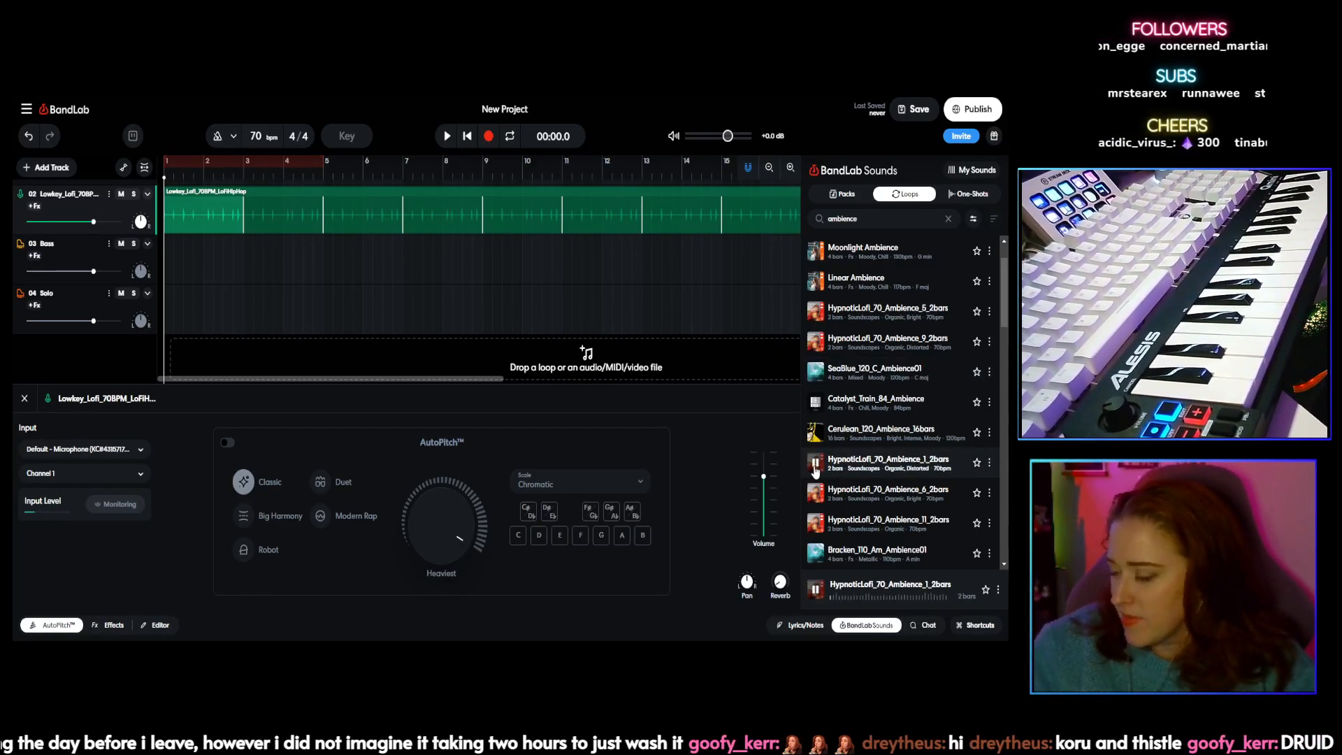
left_click(815, 495)
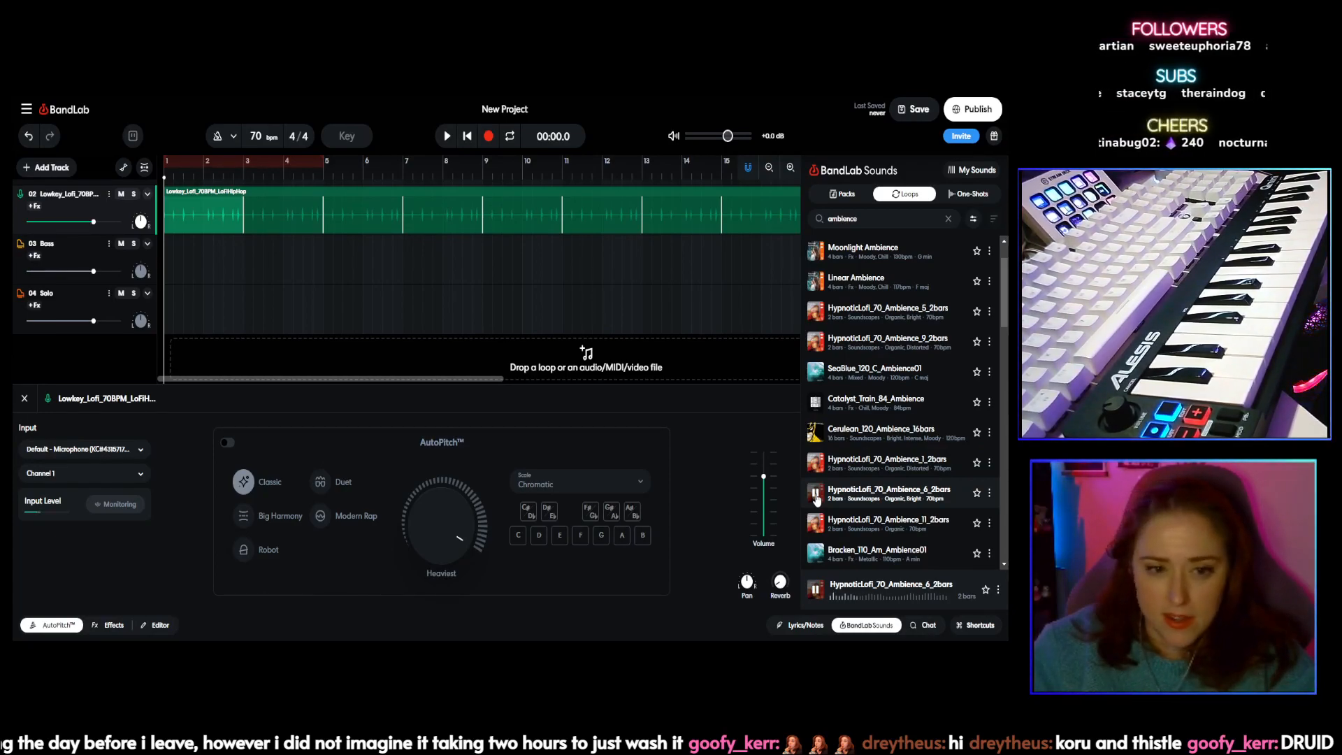
left_click(816, 498)
left_click(815, 525)
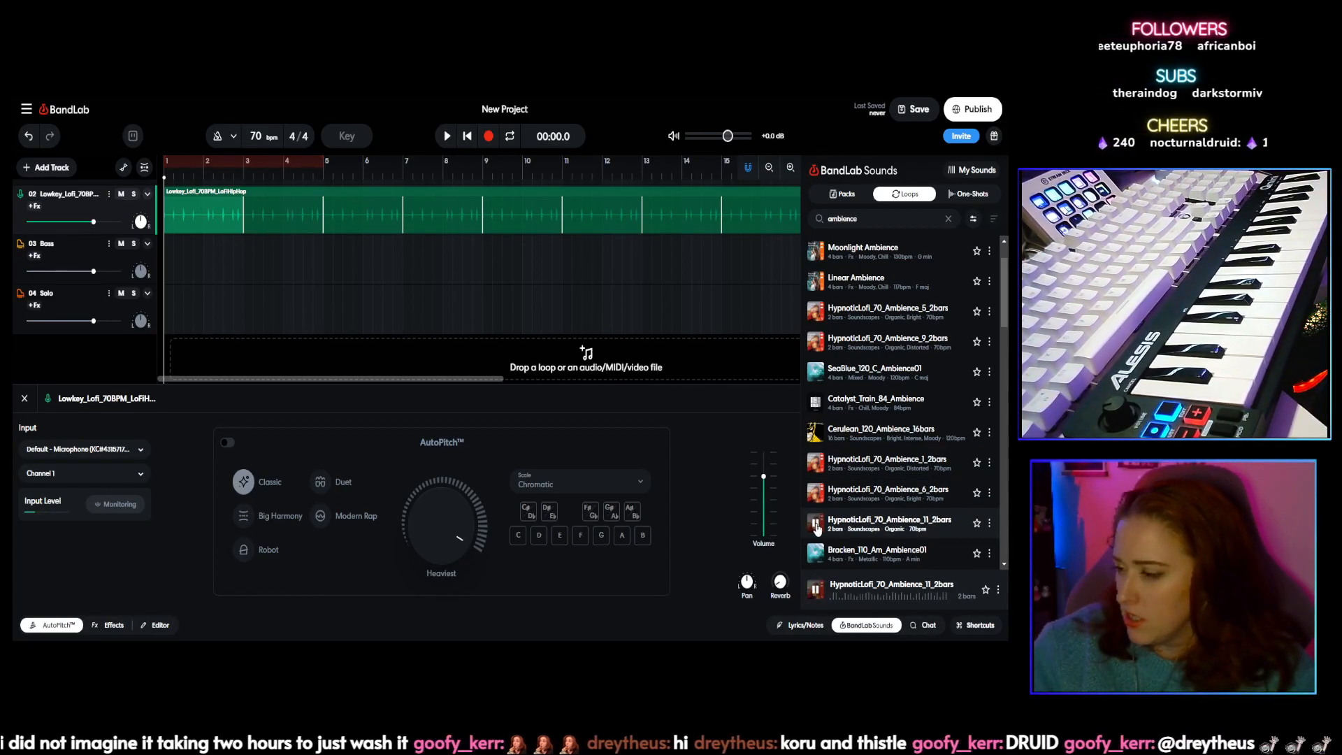
left_click(817, 525)
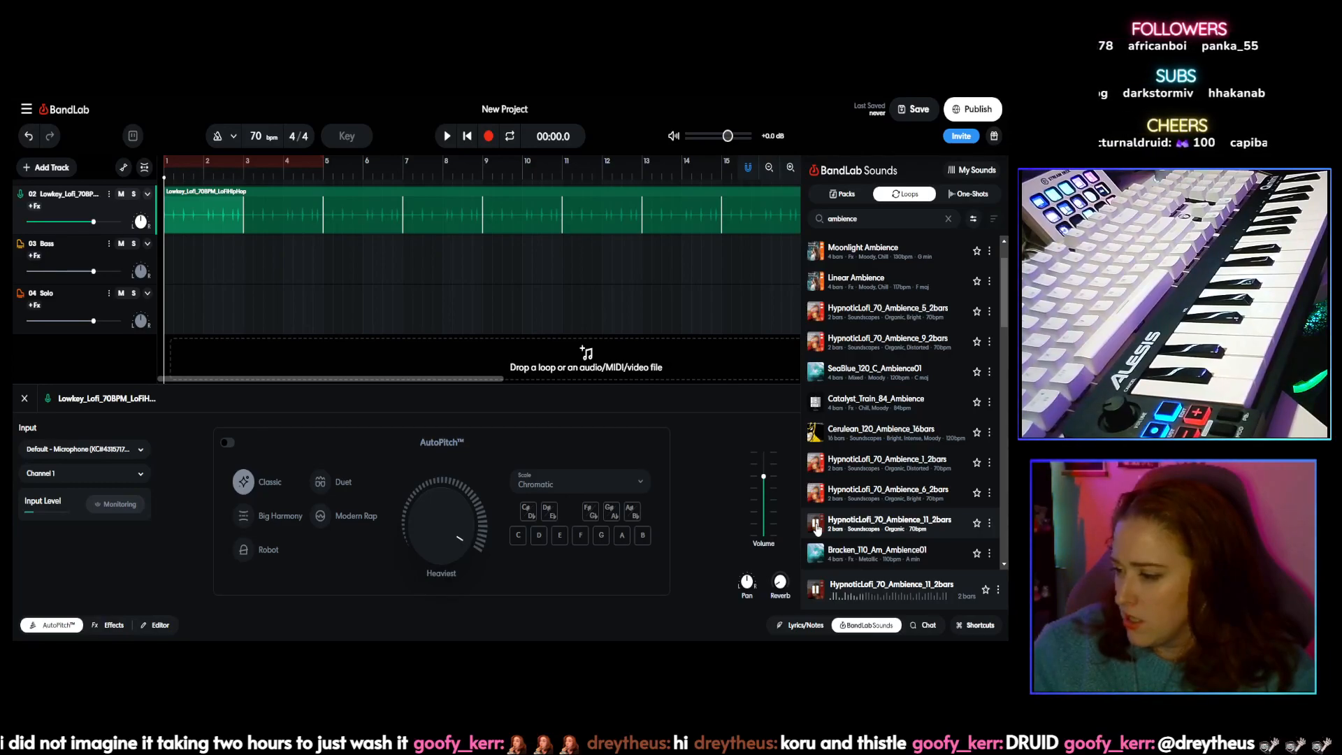
scroll(898, 482, "down", 2)
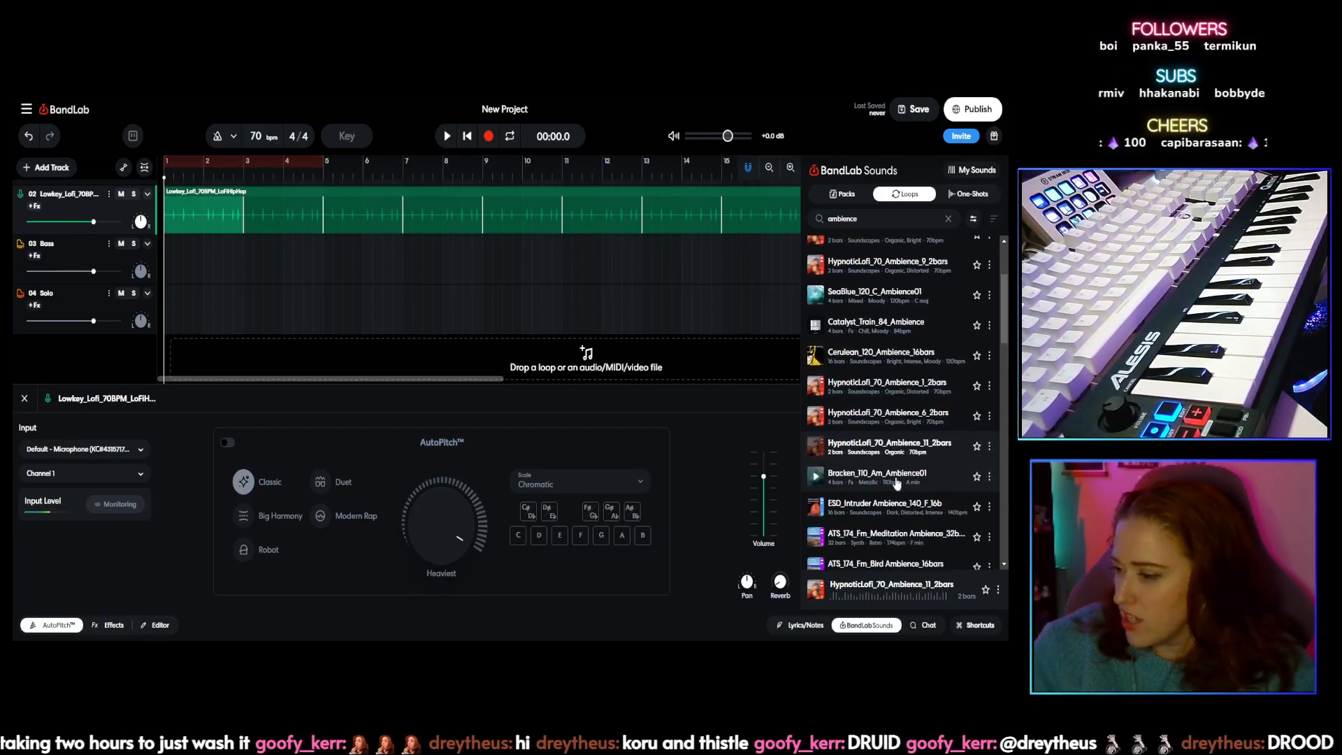
scroll(881, 363, "up", 3)
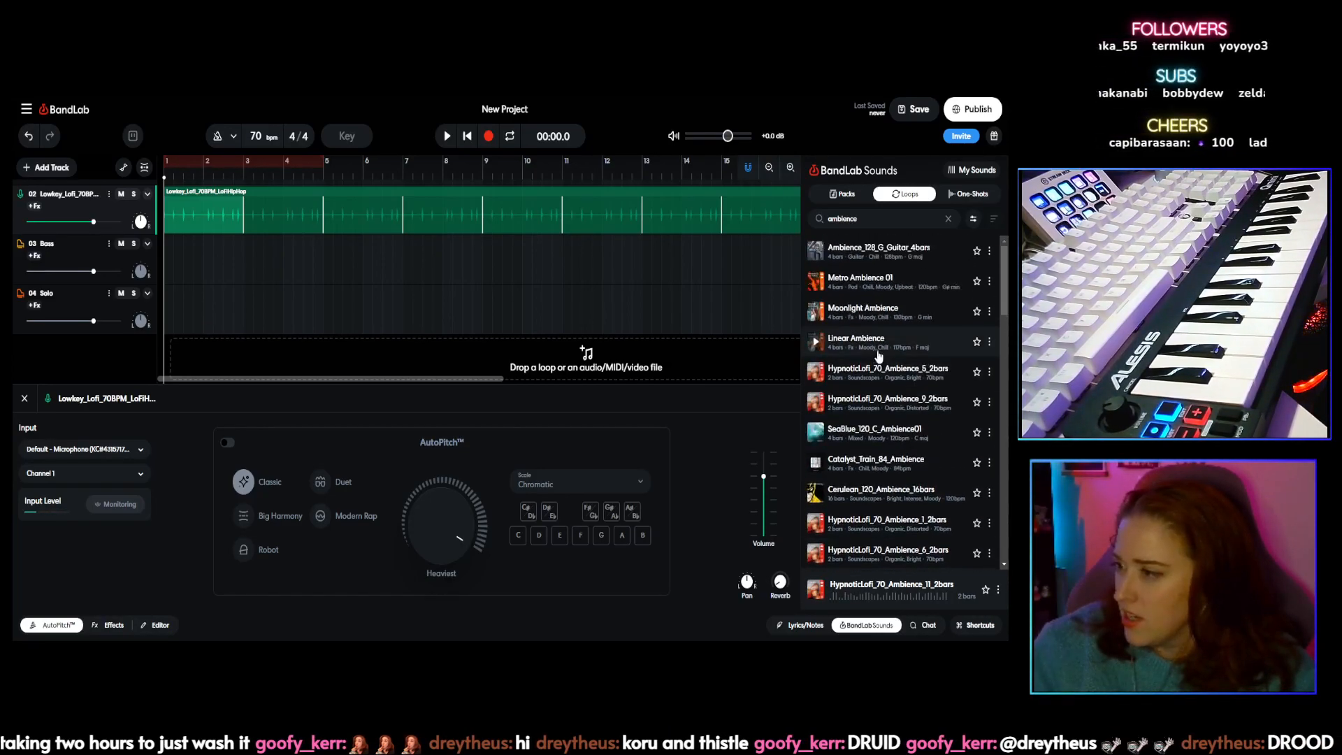
Step: Filter the ambience loops to a BPM range of 70 to 70
left_click(973, 219)
scroll(895, 419, "down", 2)
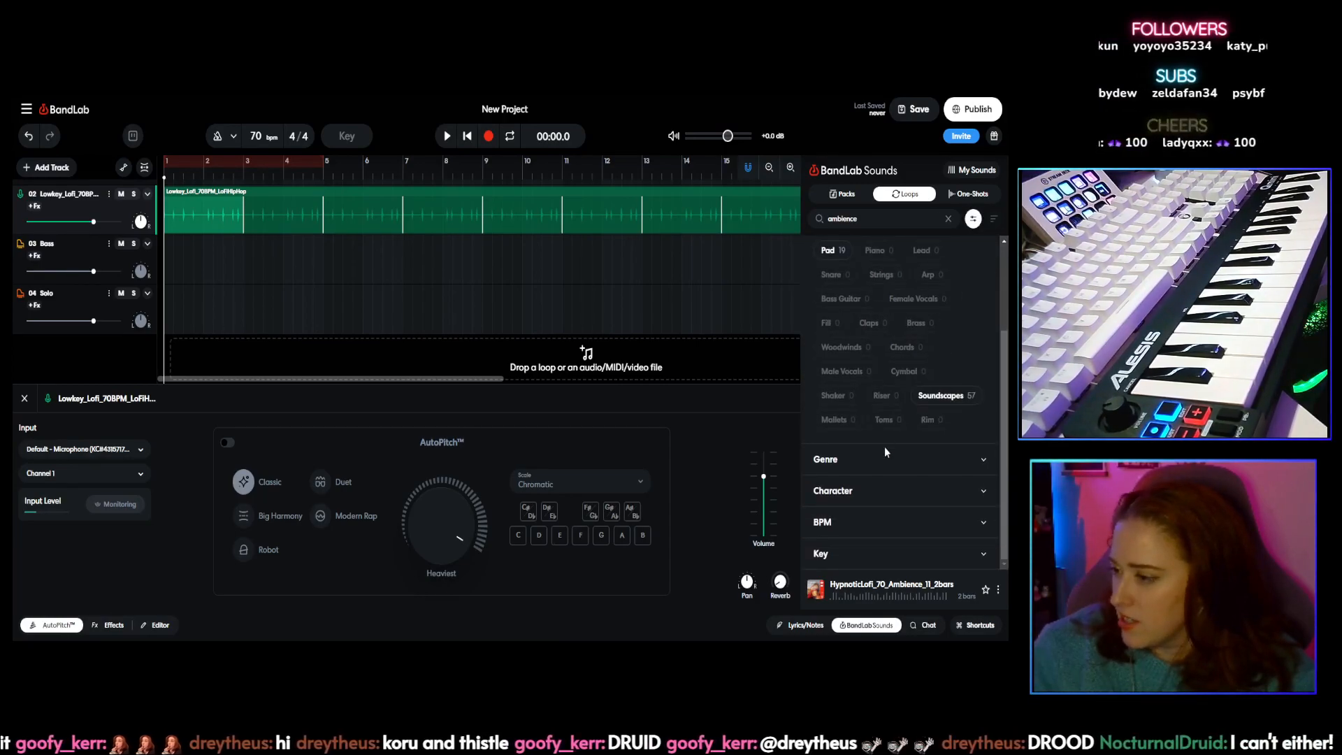
left_click(936, 519)
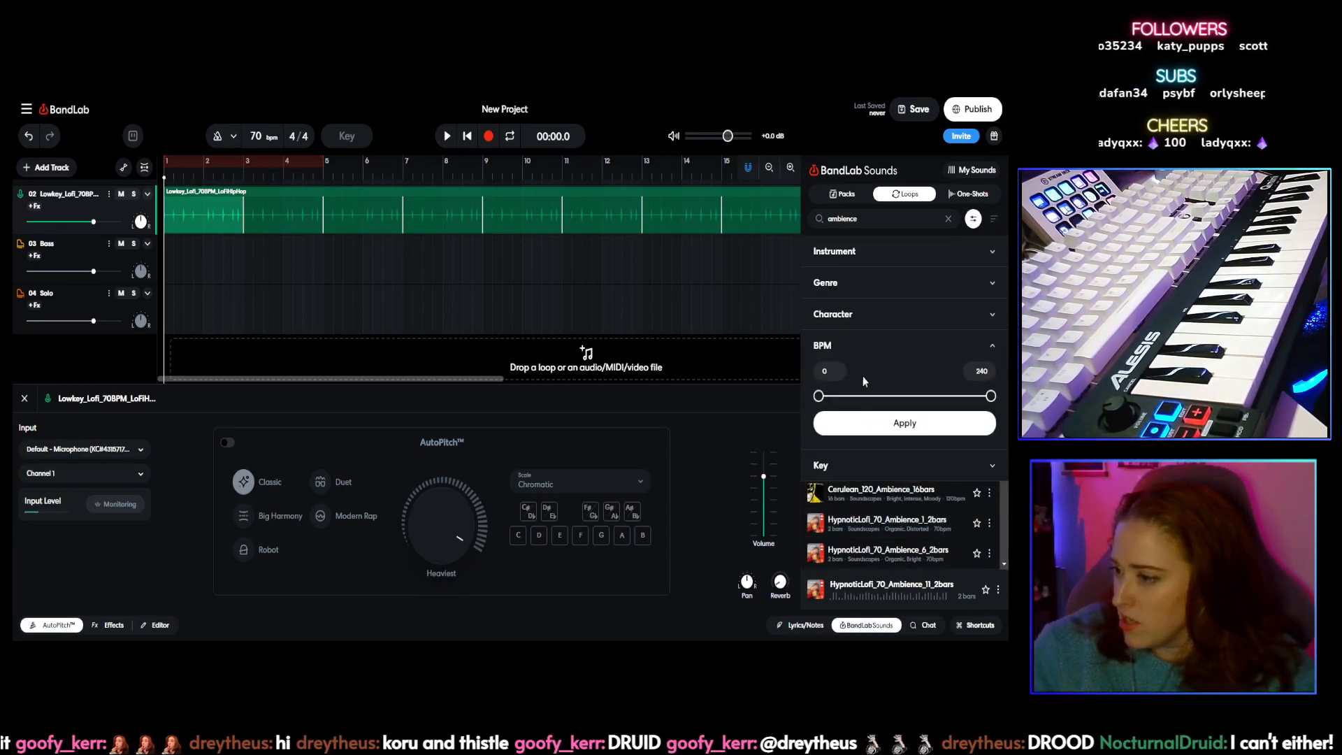
left_click_drag(831, 372, 764, 357)
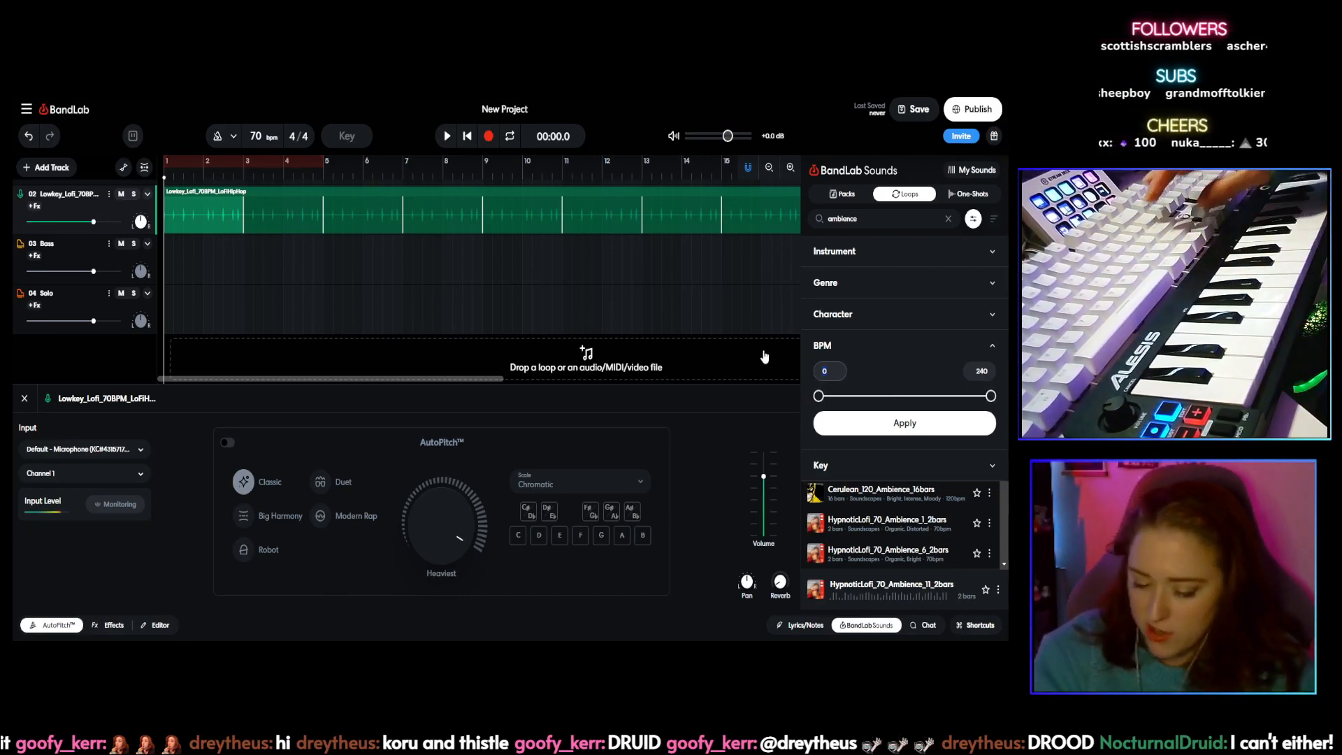
type("70")
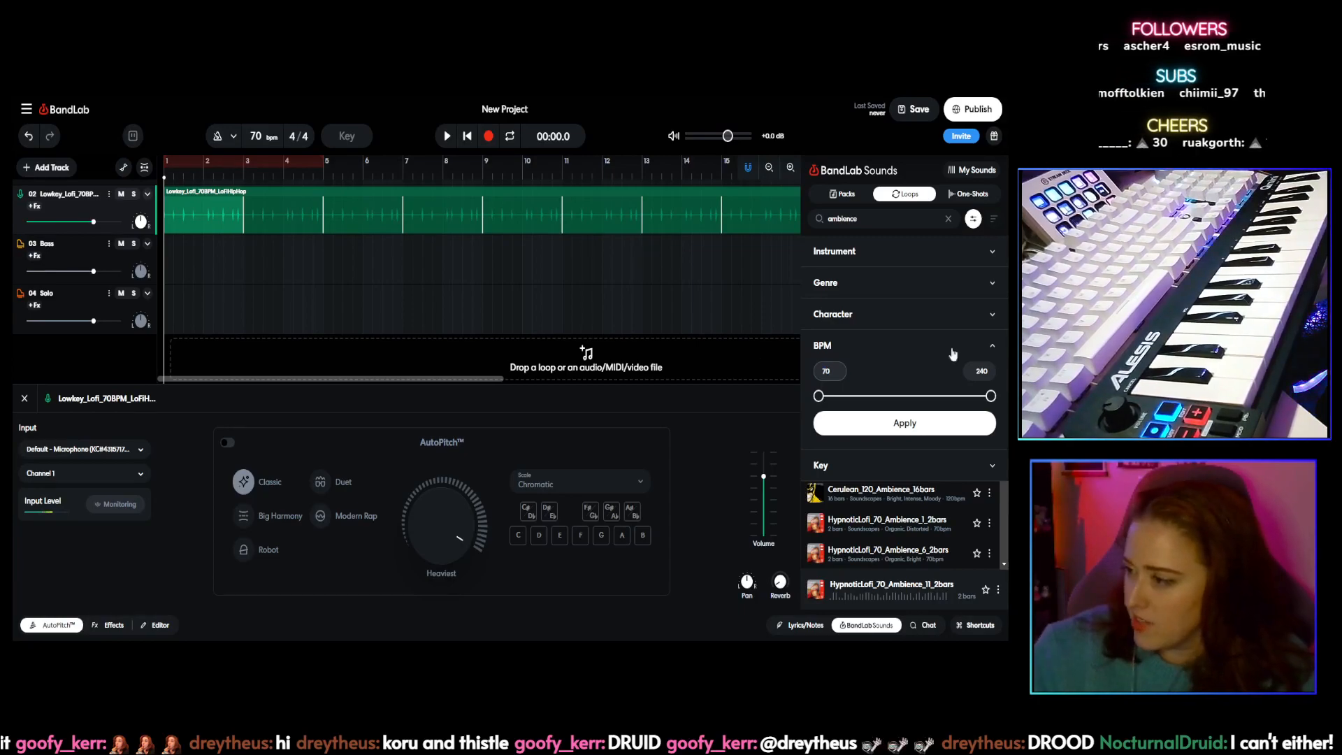
left_click(980, 371)
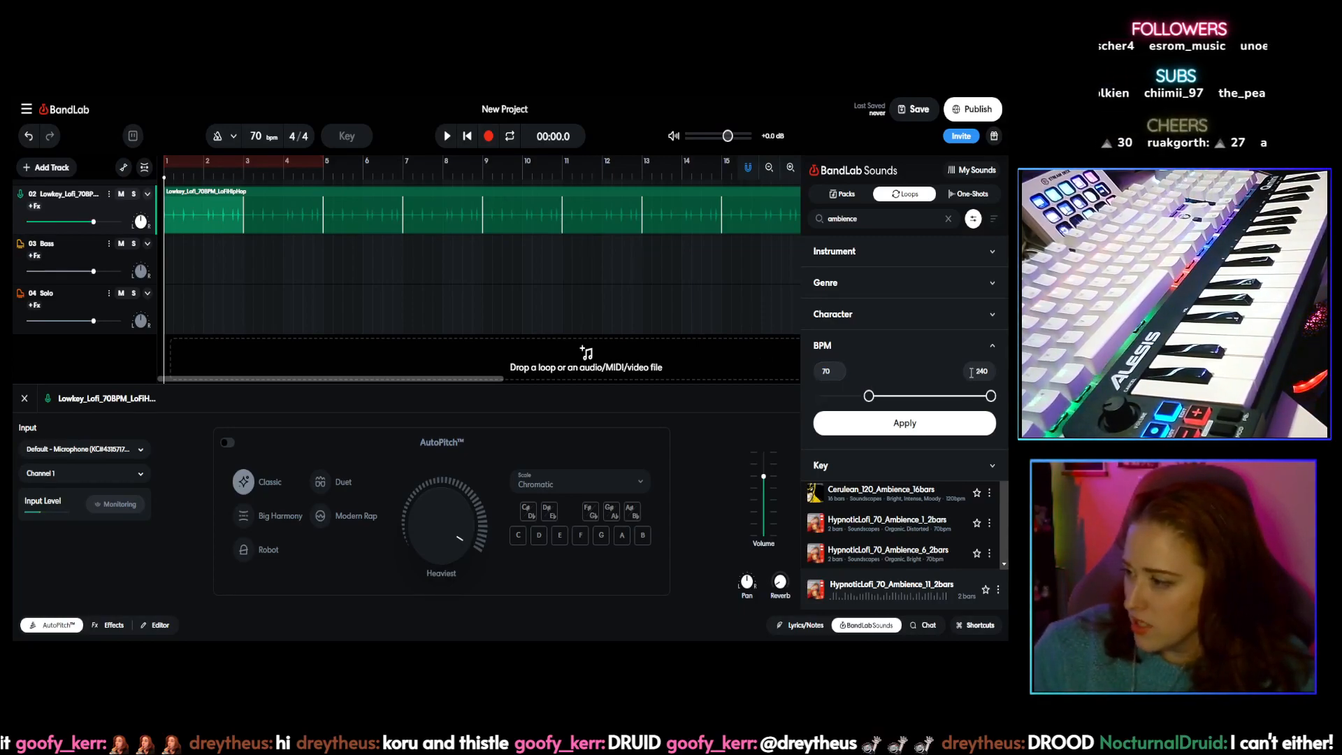
type("70")
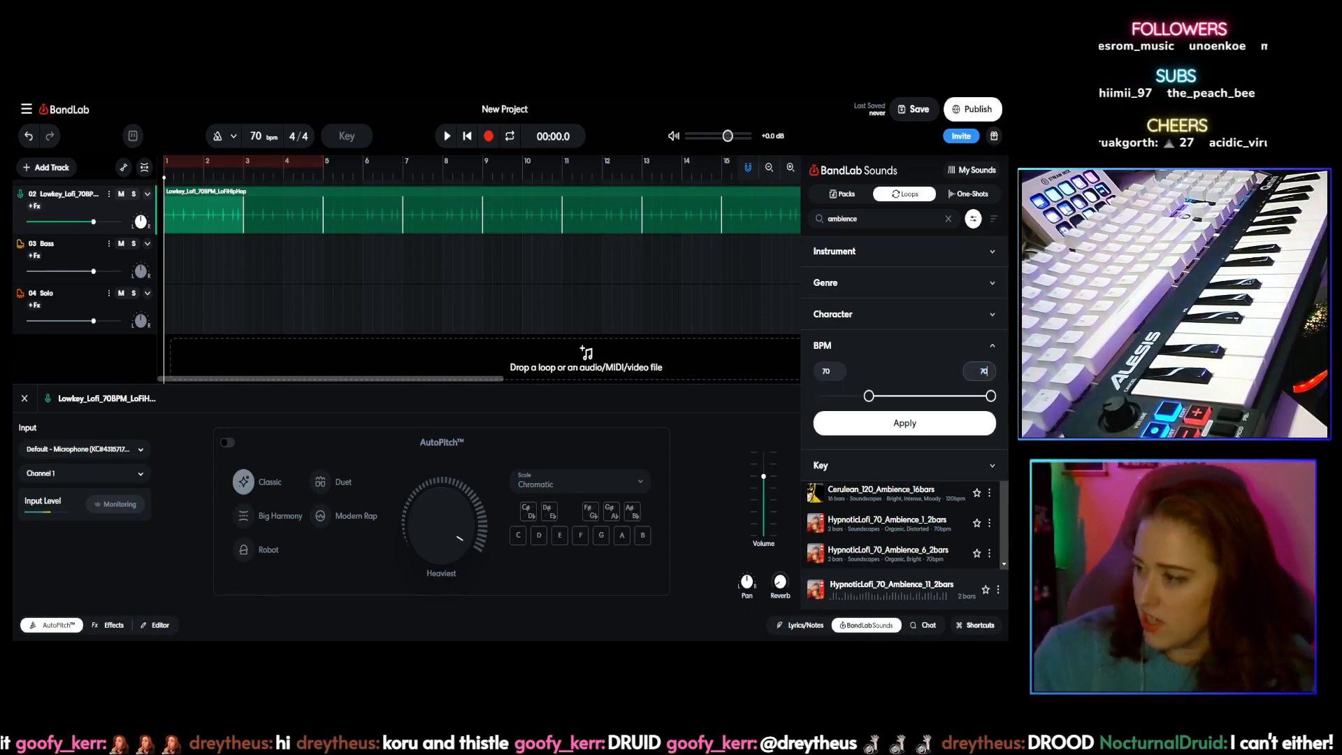
left_click(951, 423)
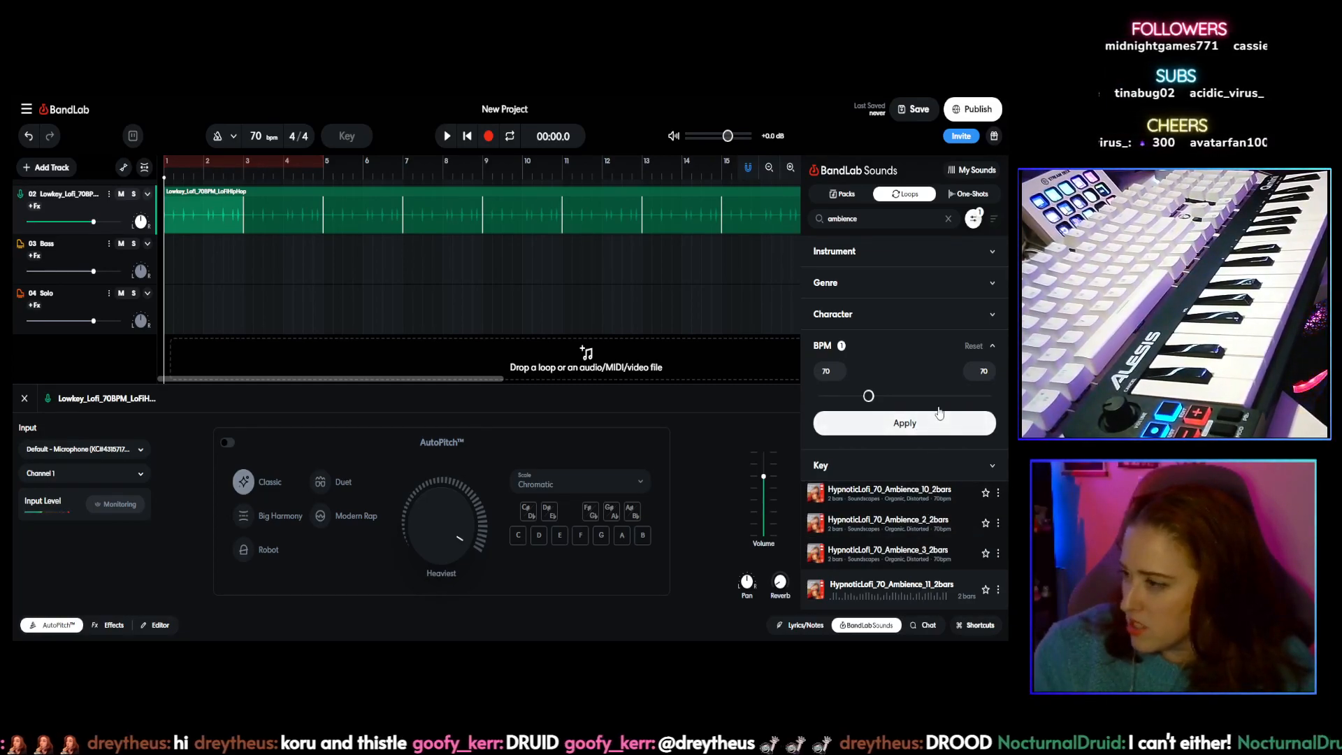
left_click(974, 219)
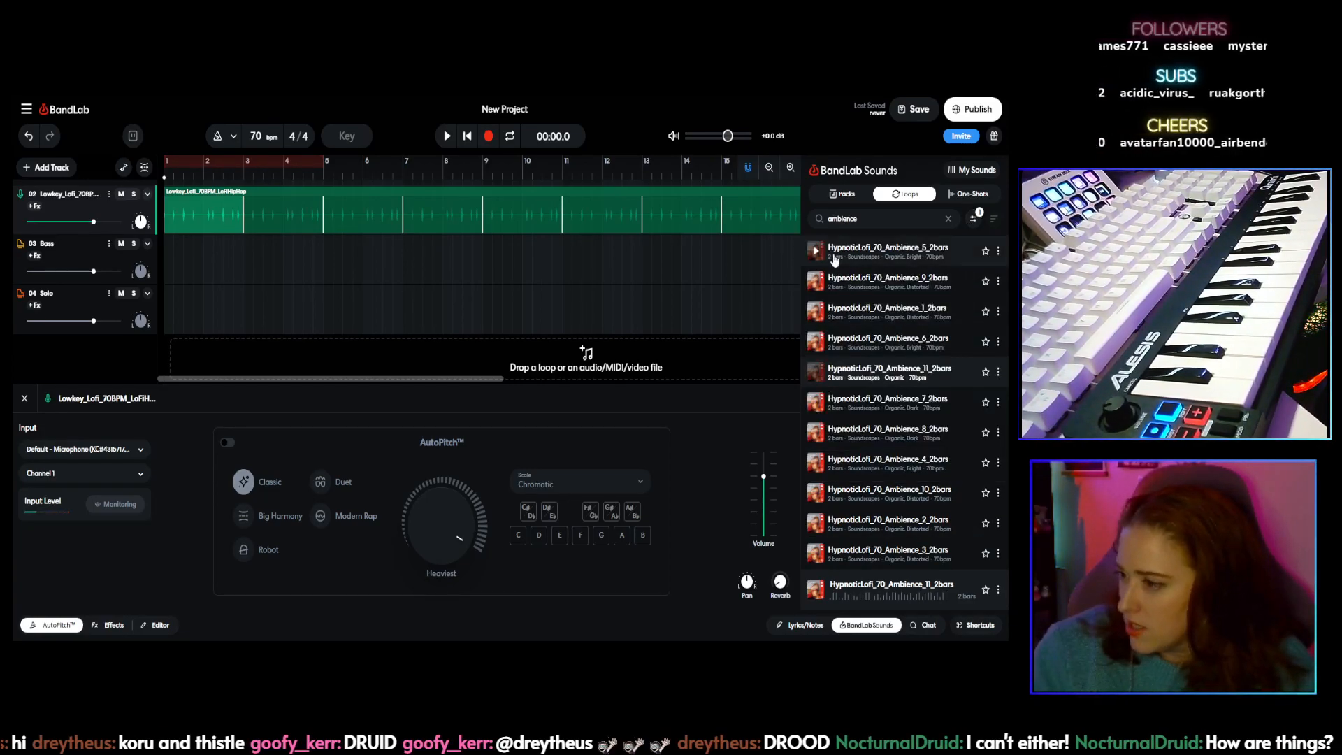
Step: Preview the HypnoticLofi_70_Ambience 7, 8 and 4 loops and add HypnoticLofi_70_Ambience_4_2bars on a new track below Solo, starting at bar 1
left_click(817, 405)
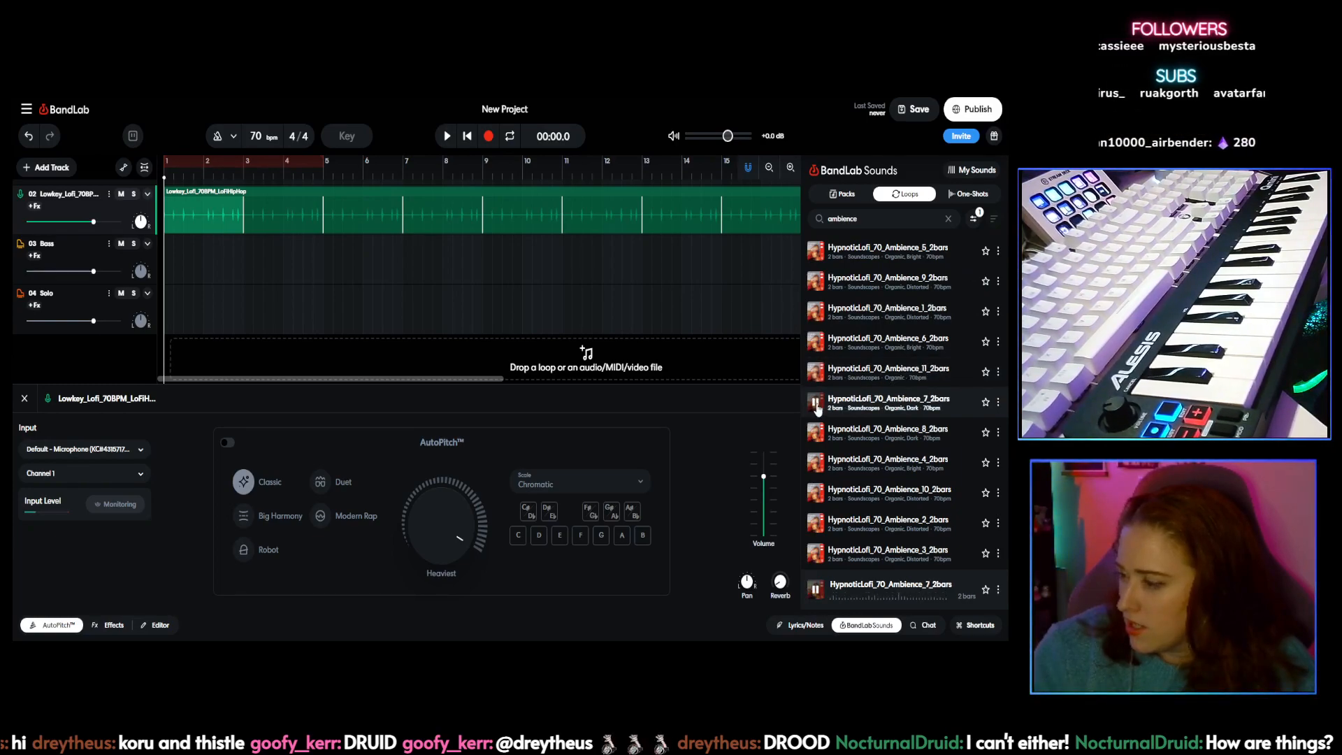
left_click(816, 434)
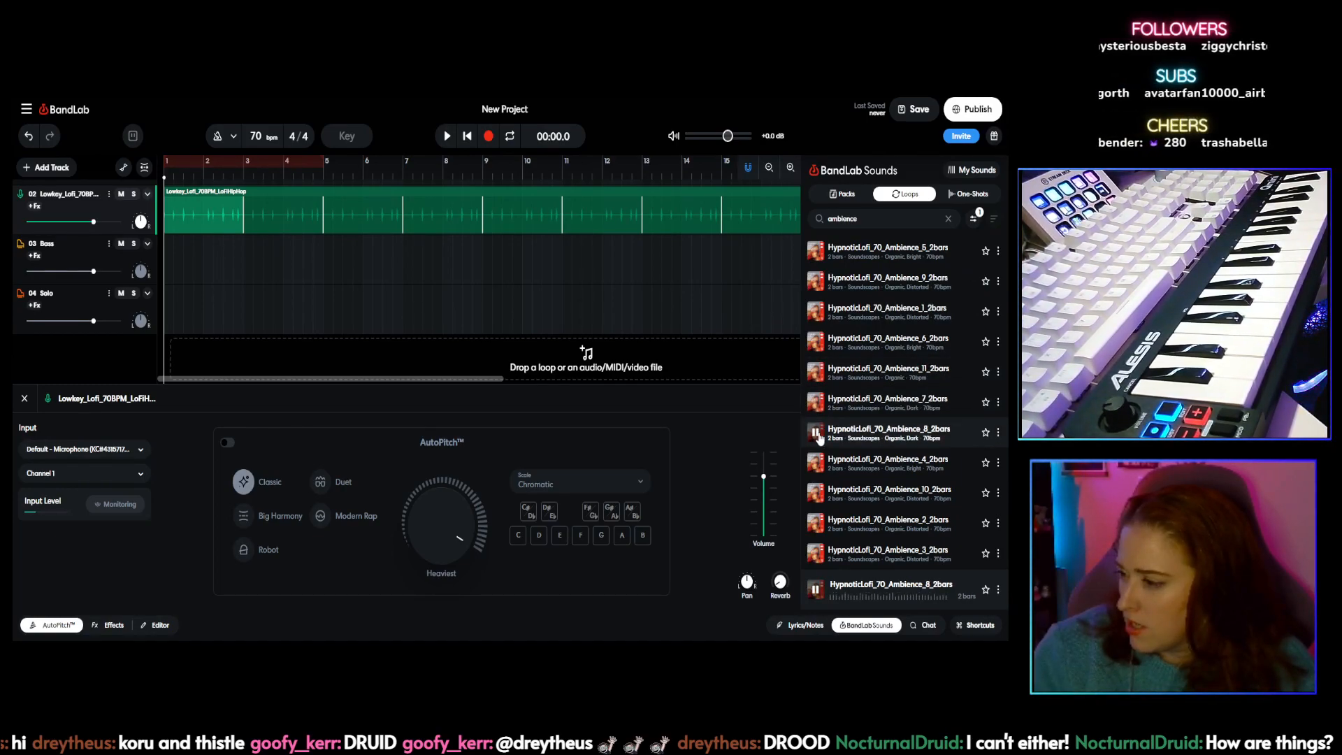
left_click(817, 464)
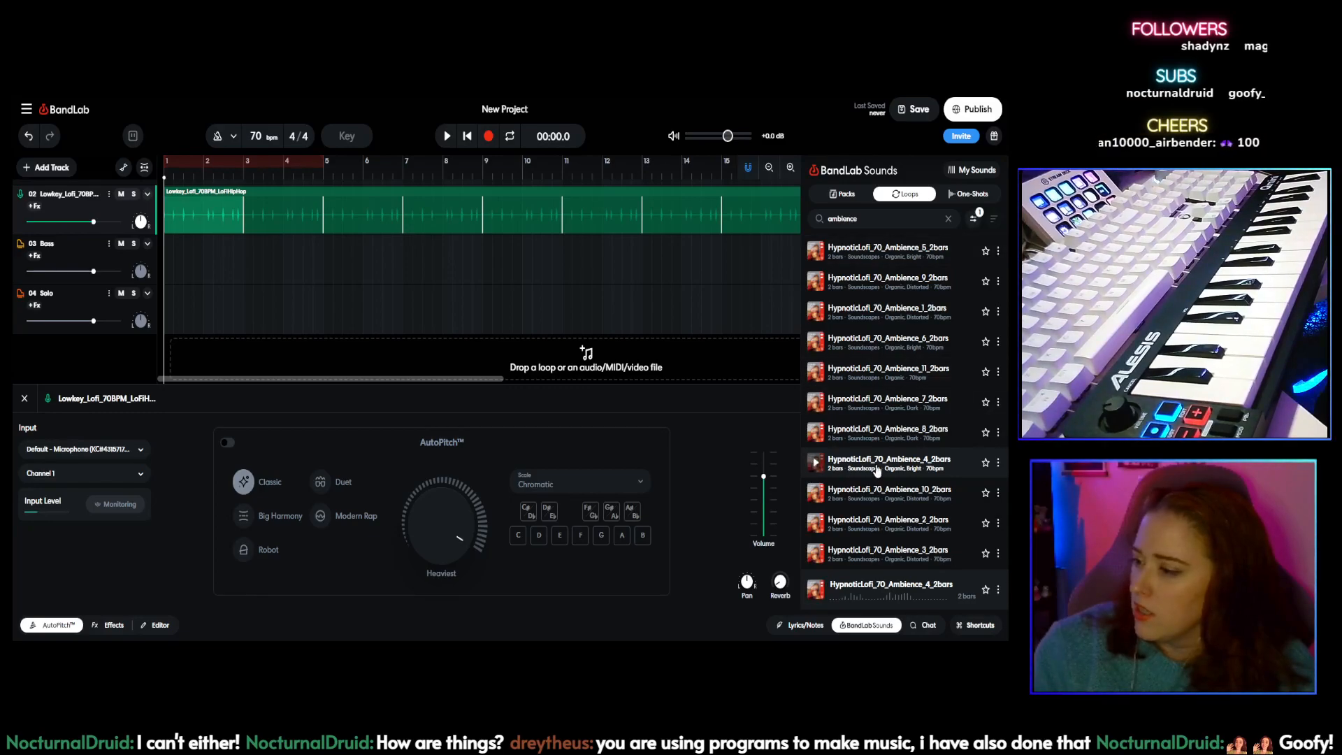
left_click_drag(874, 465, 181, 363)
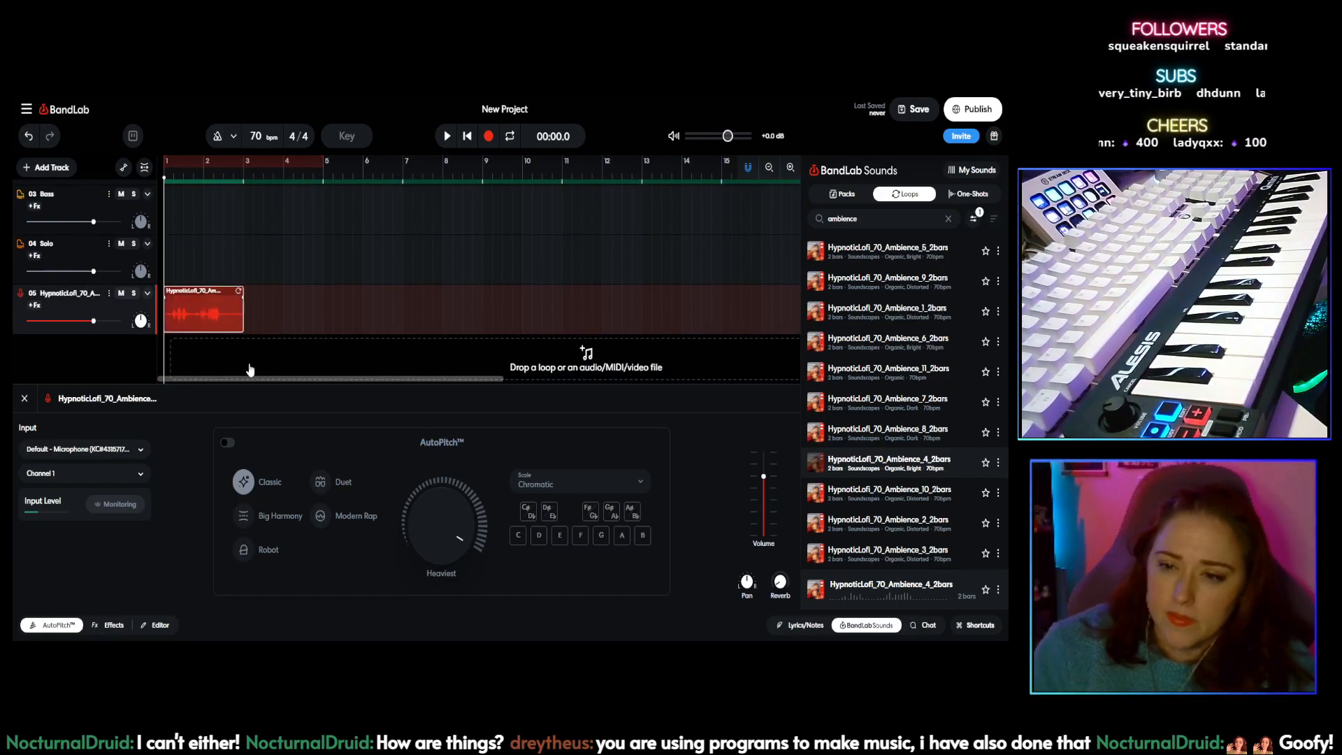
Step: Play the project from the start to hear the beat together with the ambience loop, and stop playback
scroll(390, 235, "up", 3)
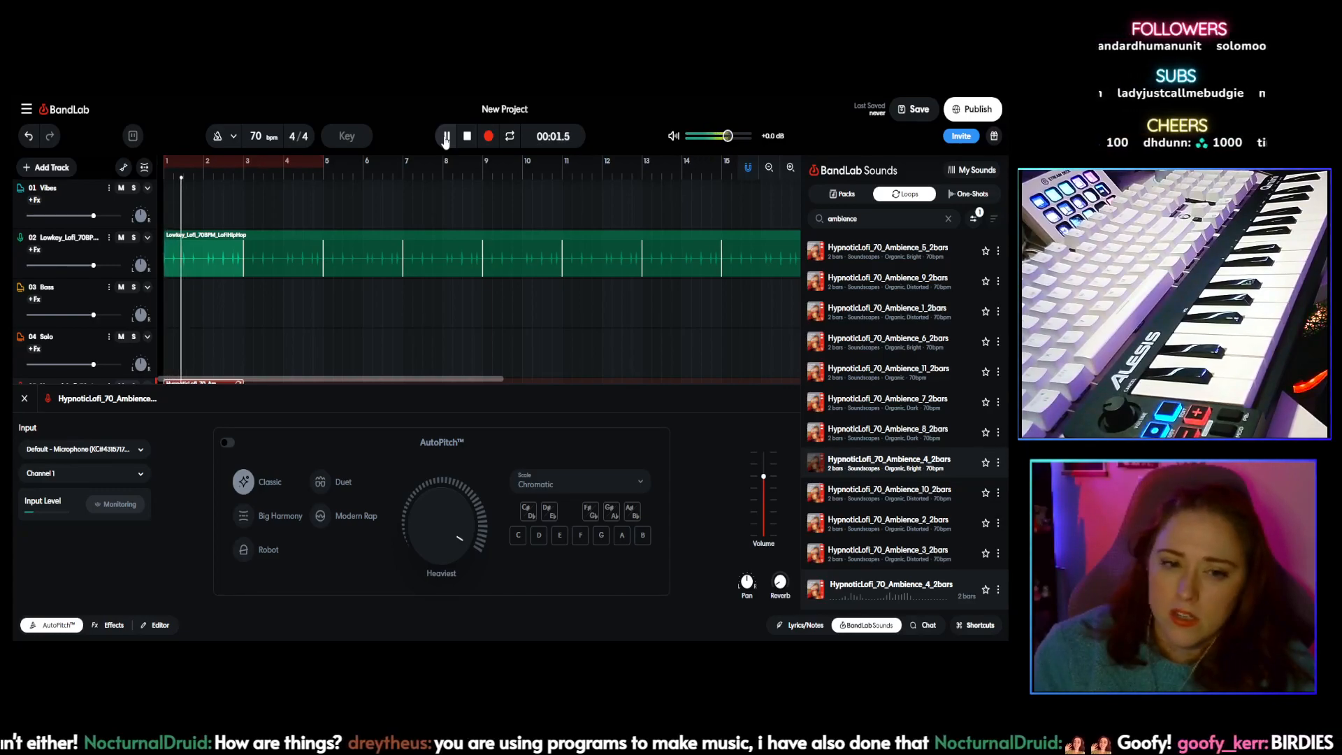
scroll(401, 185, "down", 2)
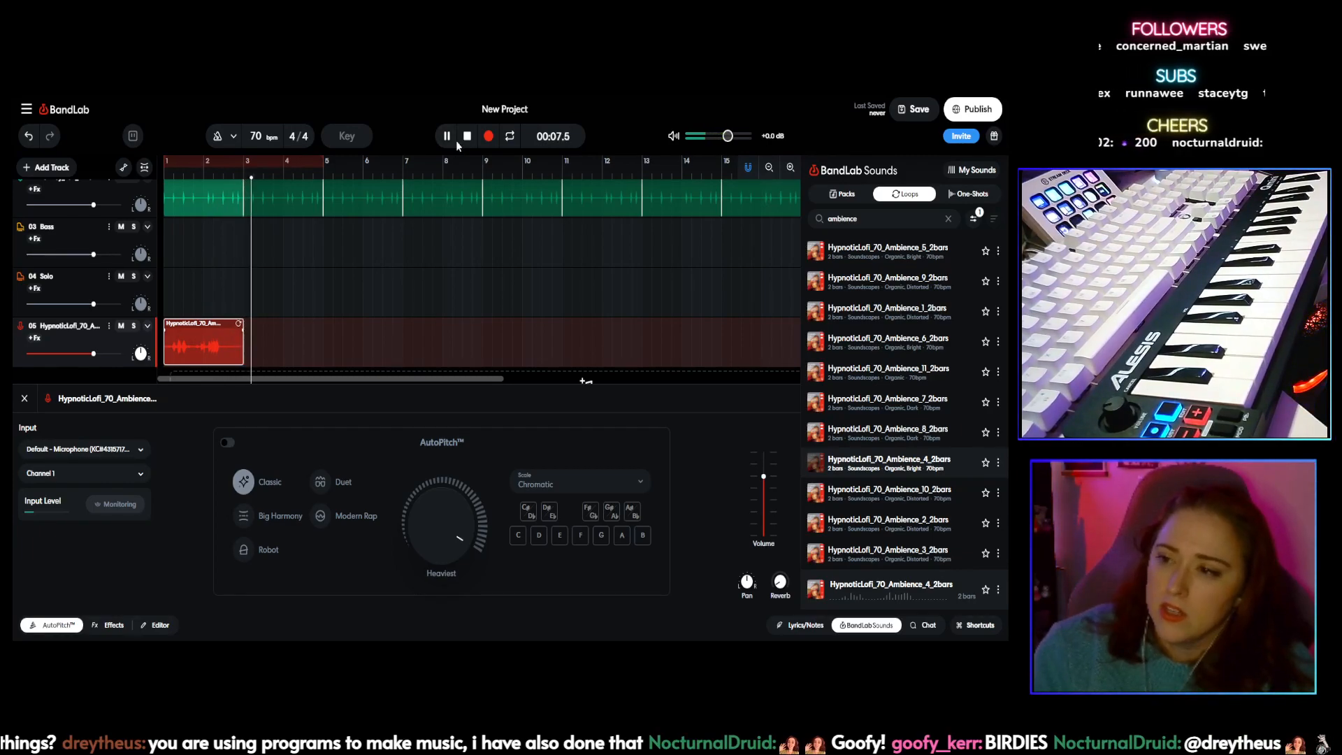
scroll(456, 180, "up", 2)
left_click(465, 138)
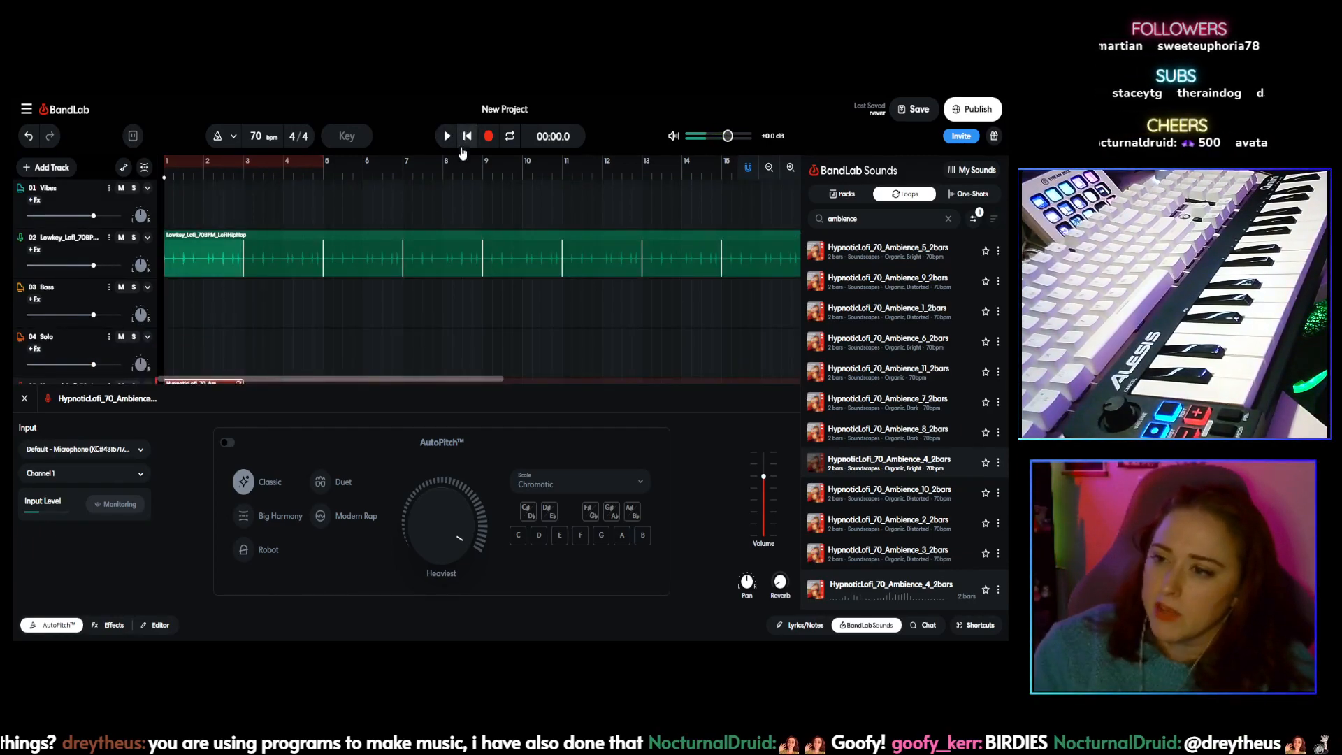
Step: Change the Vibes track's instrument to Electric Piano from the Keyboards category
left_click(24, 398)
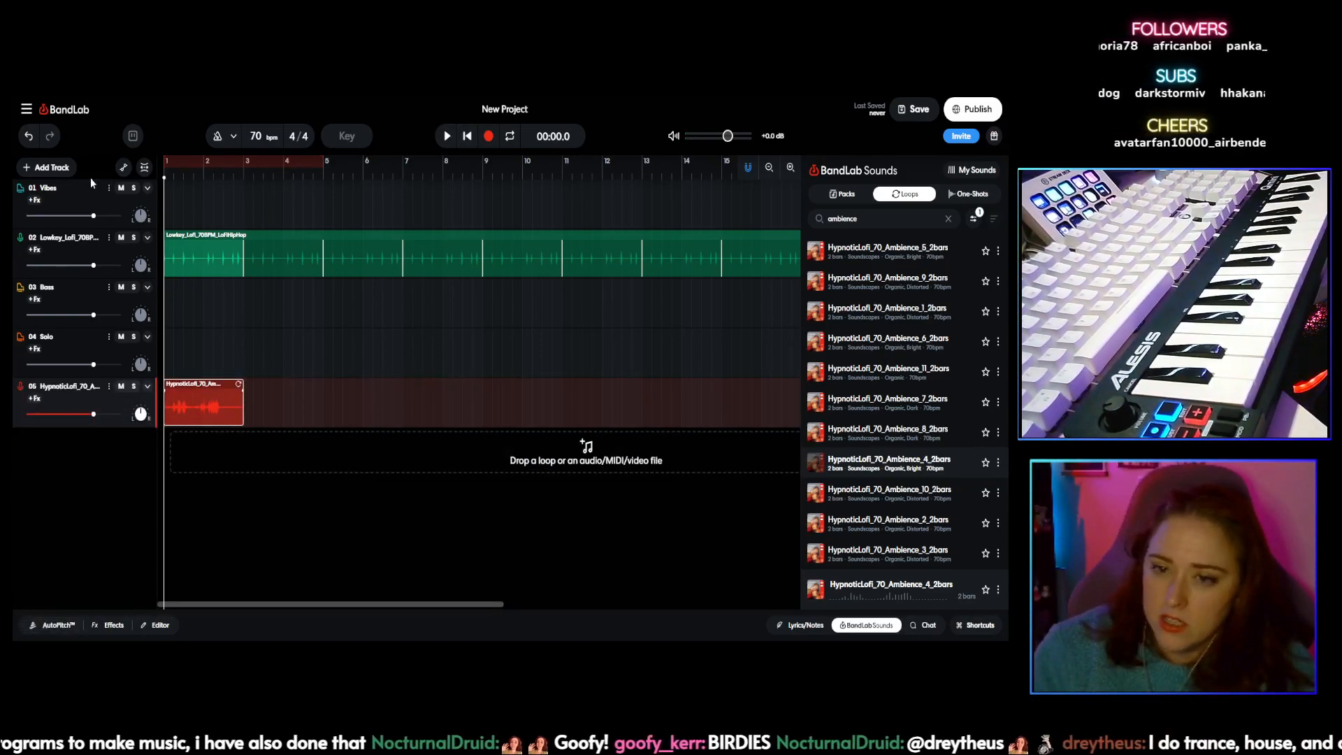
left_click(58, 193)
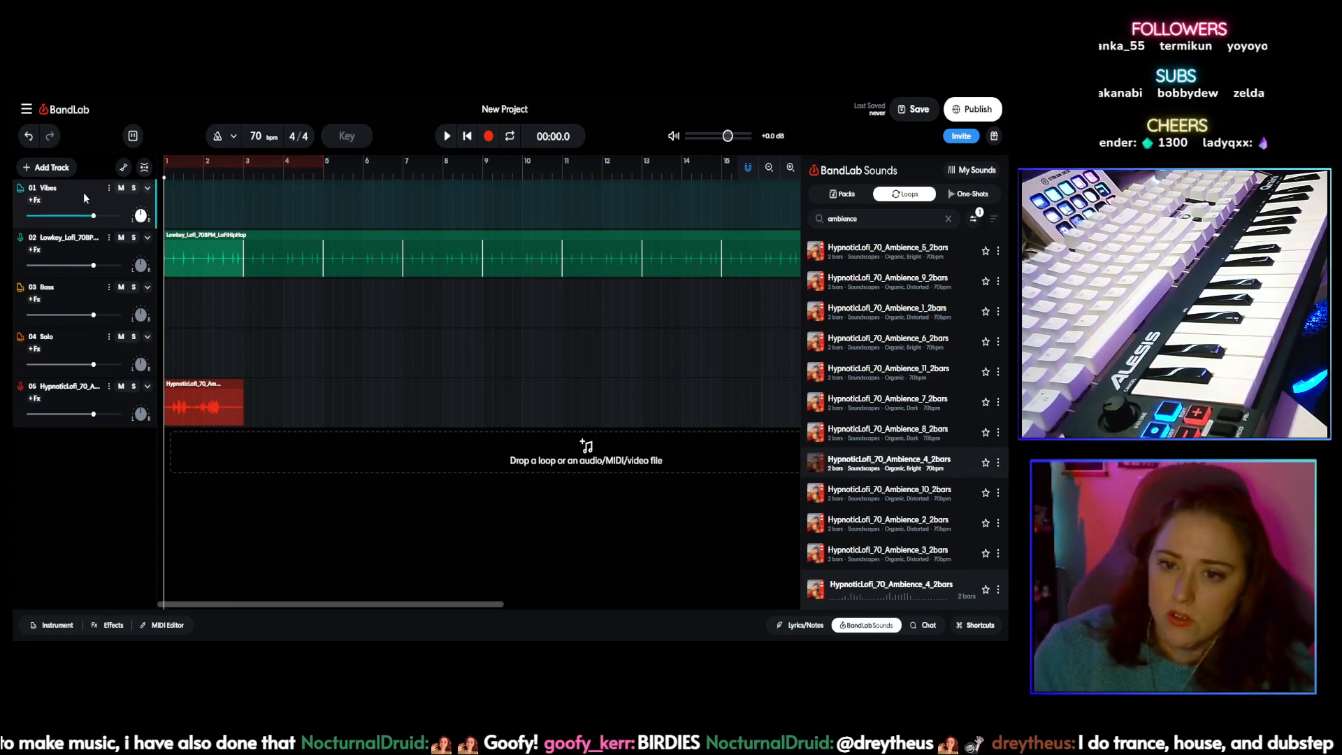
right_click(84, 194)
left_click(68, 202)
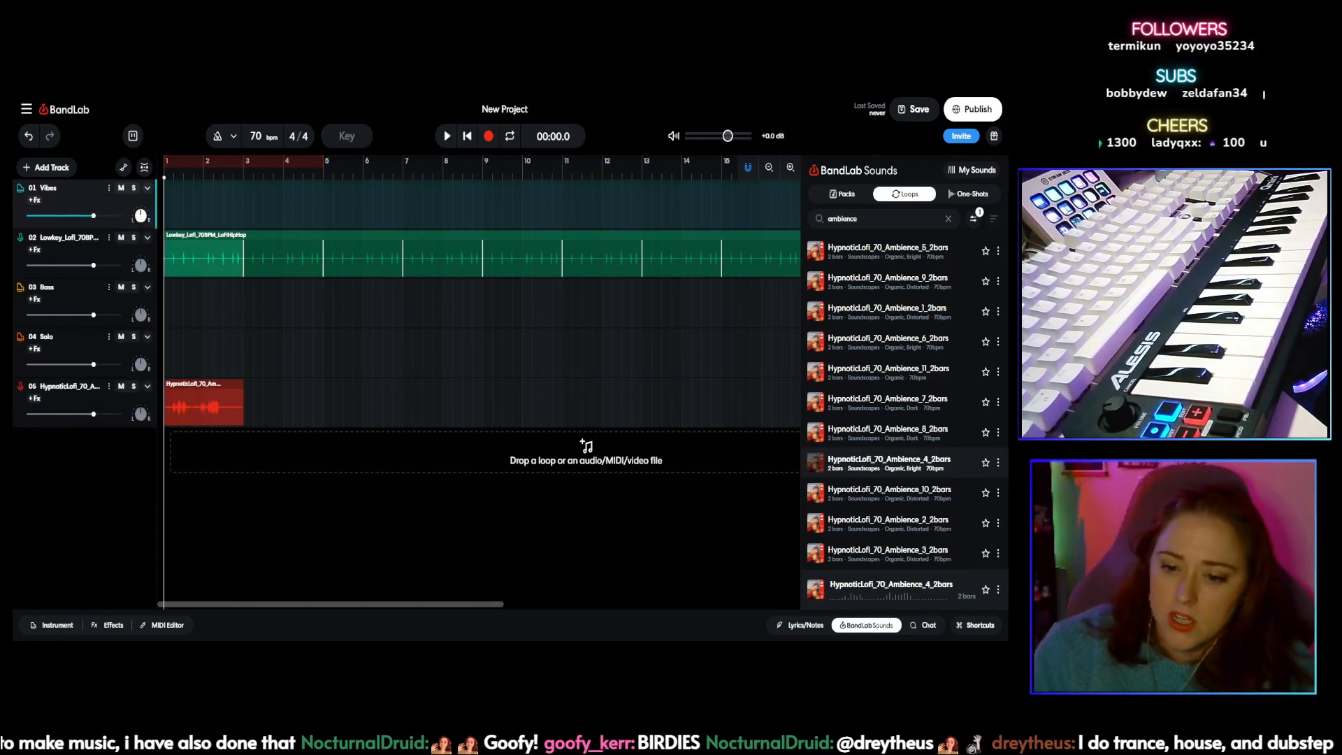
left_click(68, 631)
left_click(150, 432)
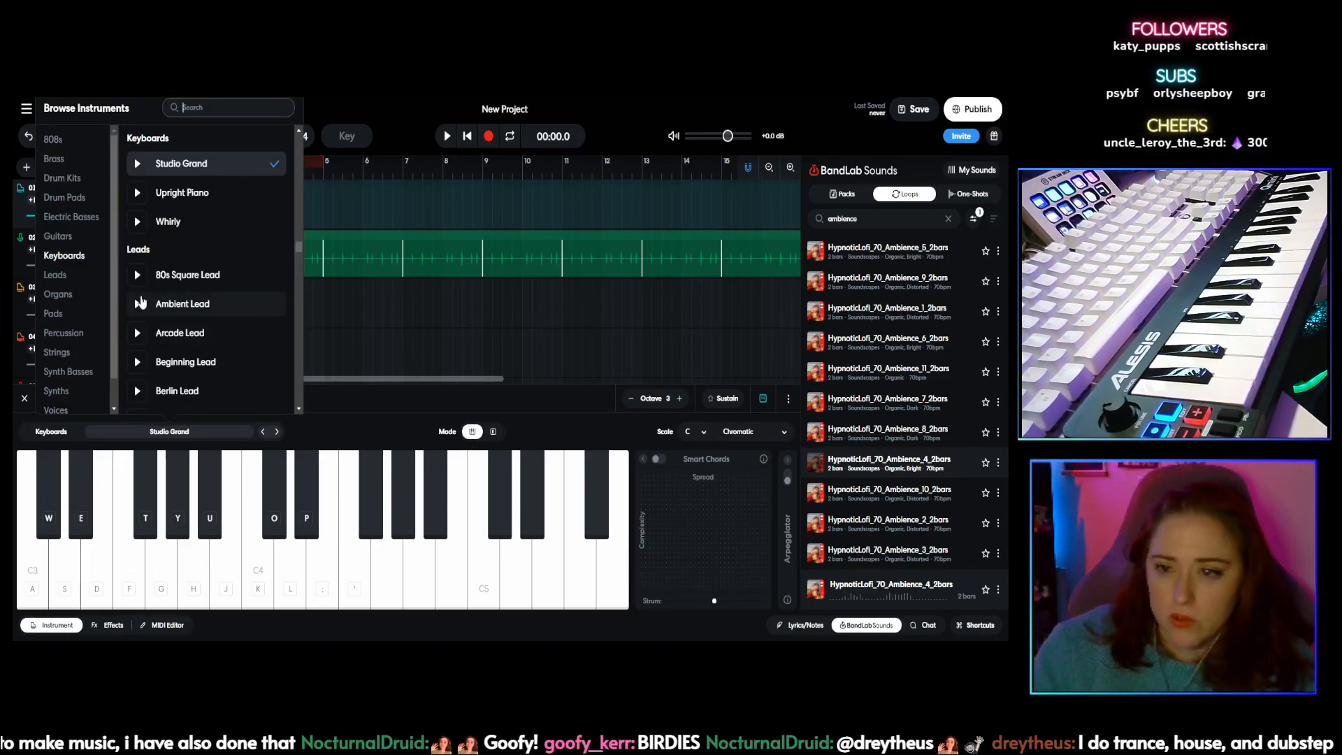
scroll(140, 302, "up", 15)
scroll(241, 239, "down", 12)
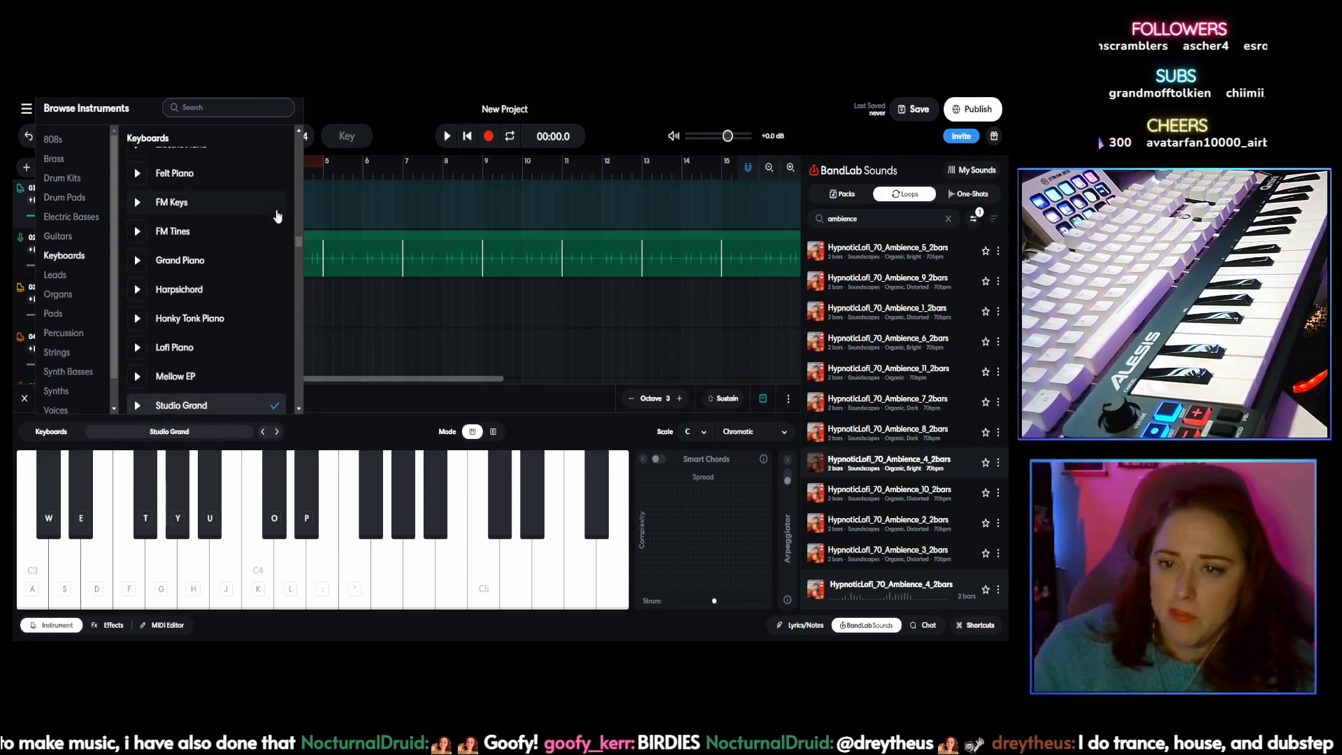
scroll(209, 264, "up", 4)
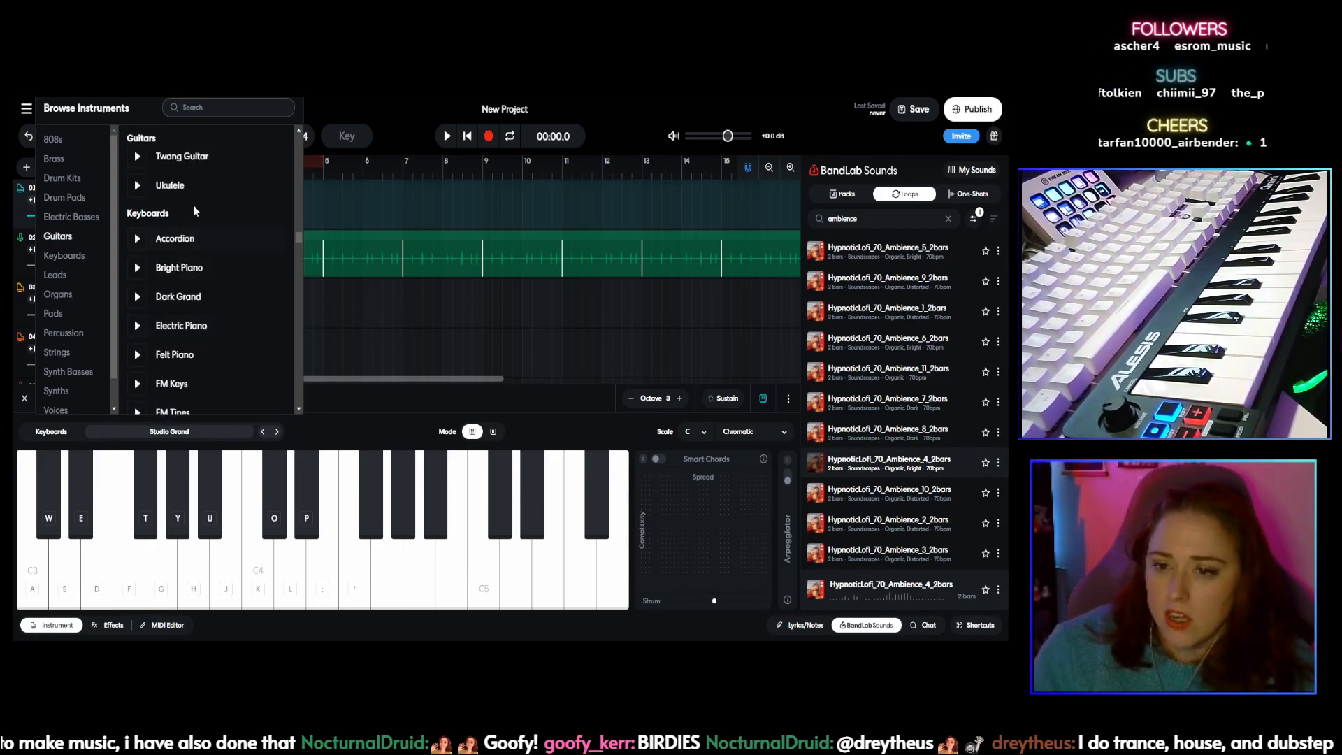
left_click(195, 335)
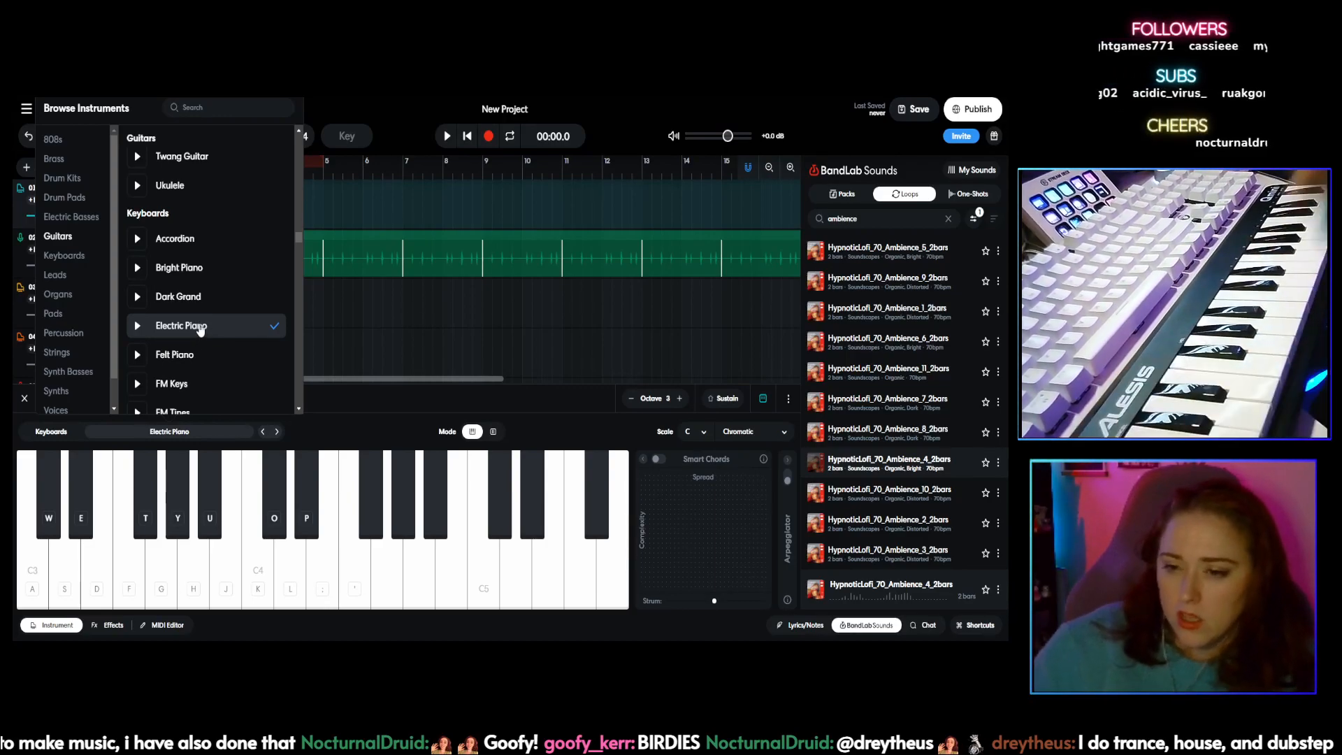
left_click(307, 430)
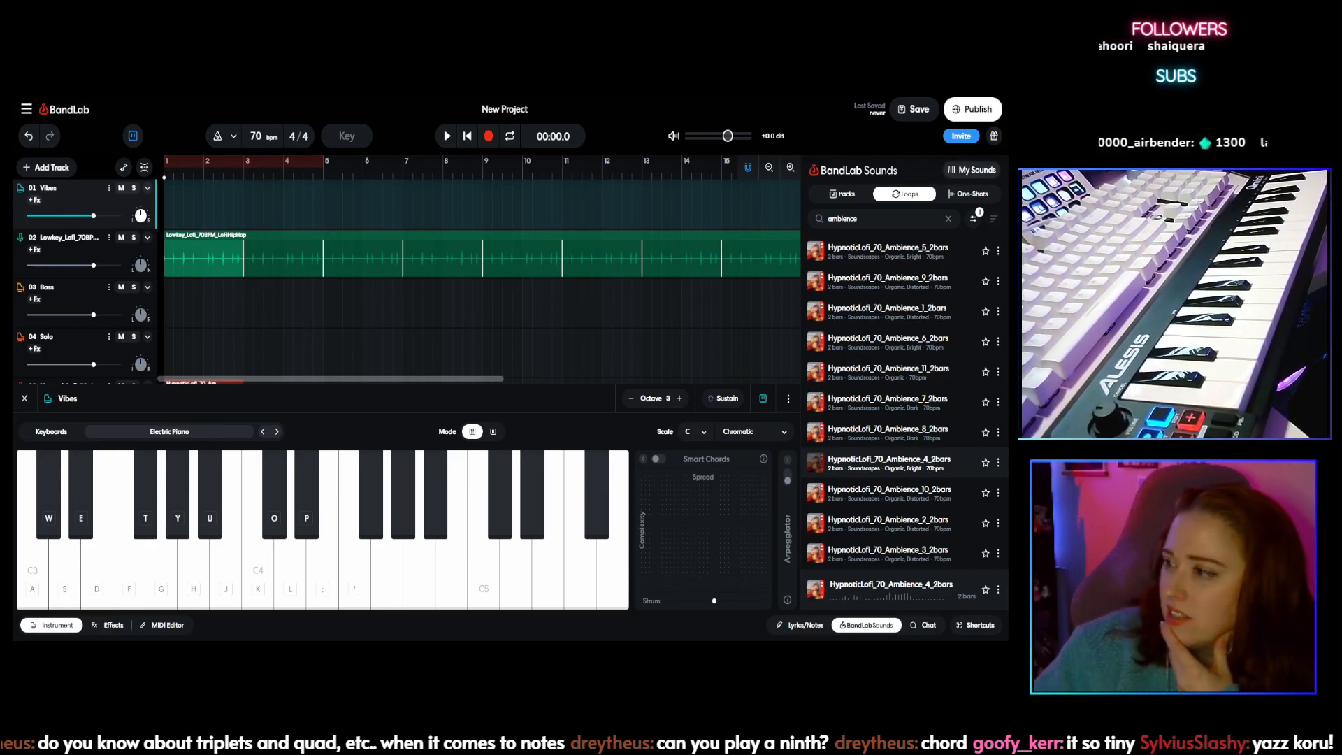
Step: Hide the BandLab Sounds library and return to the Vibes track's instrument keyboard after a look at its MIDI editor
left_click(875, 628)
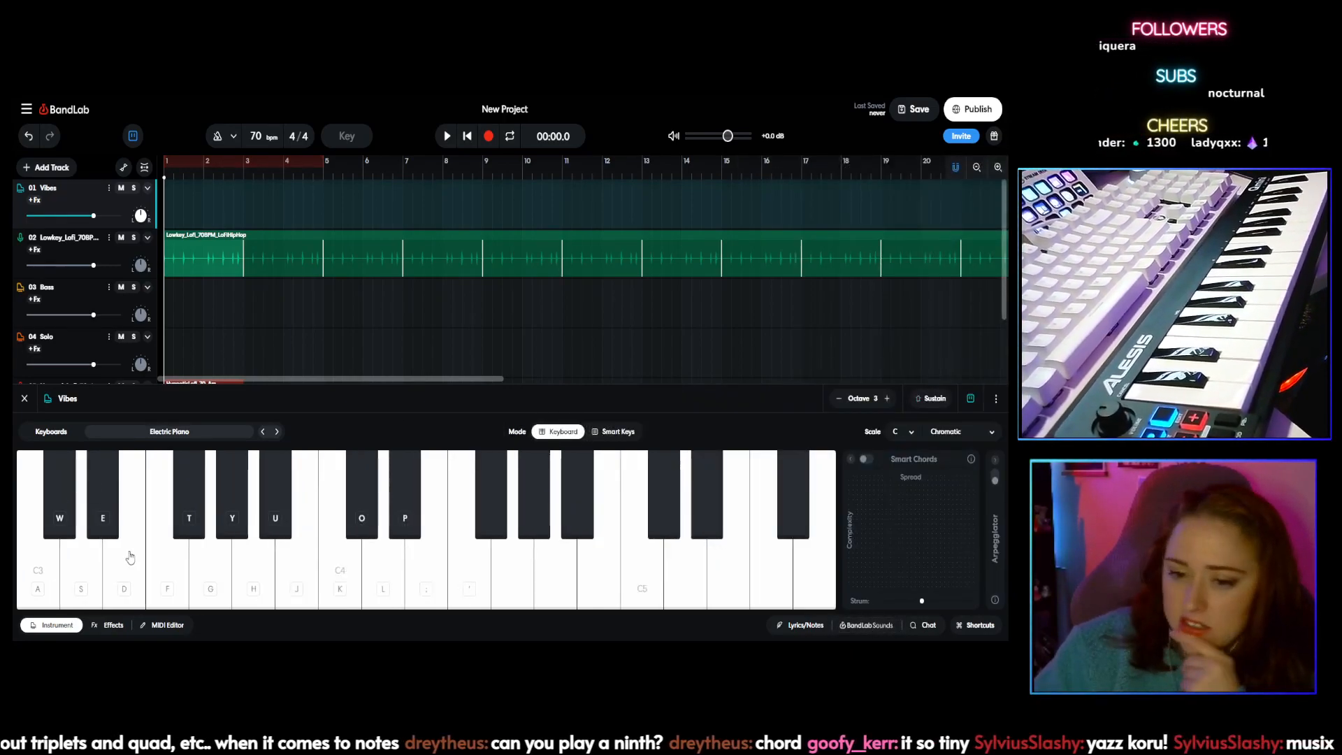
left_click(157, 629)
left_click(46, 627)
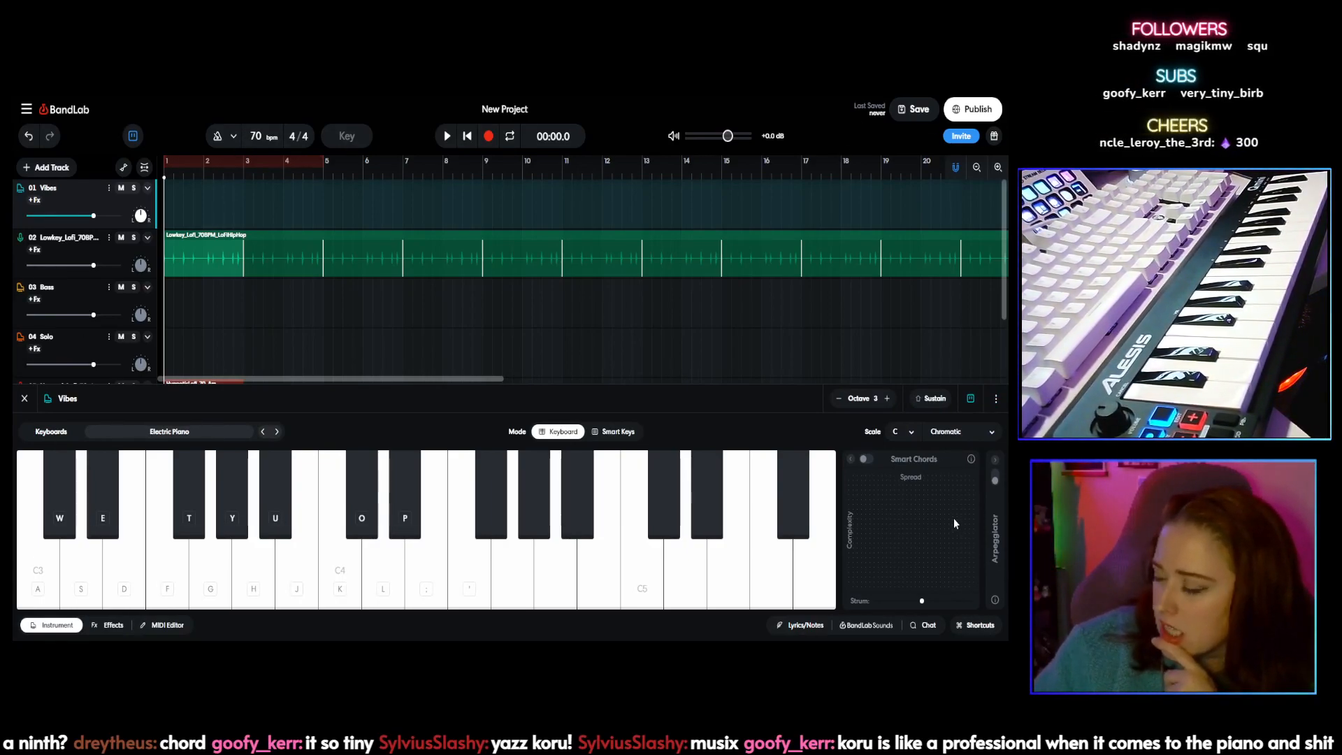
left_click(51, 625)
left_click(25, 109)
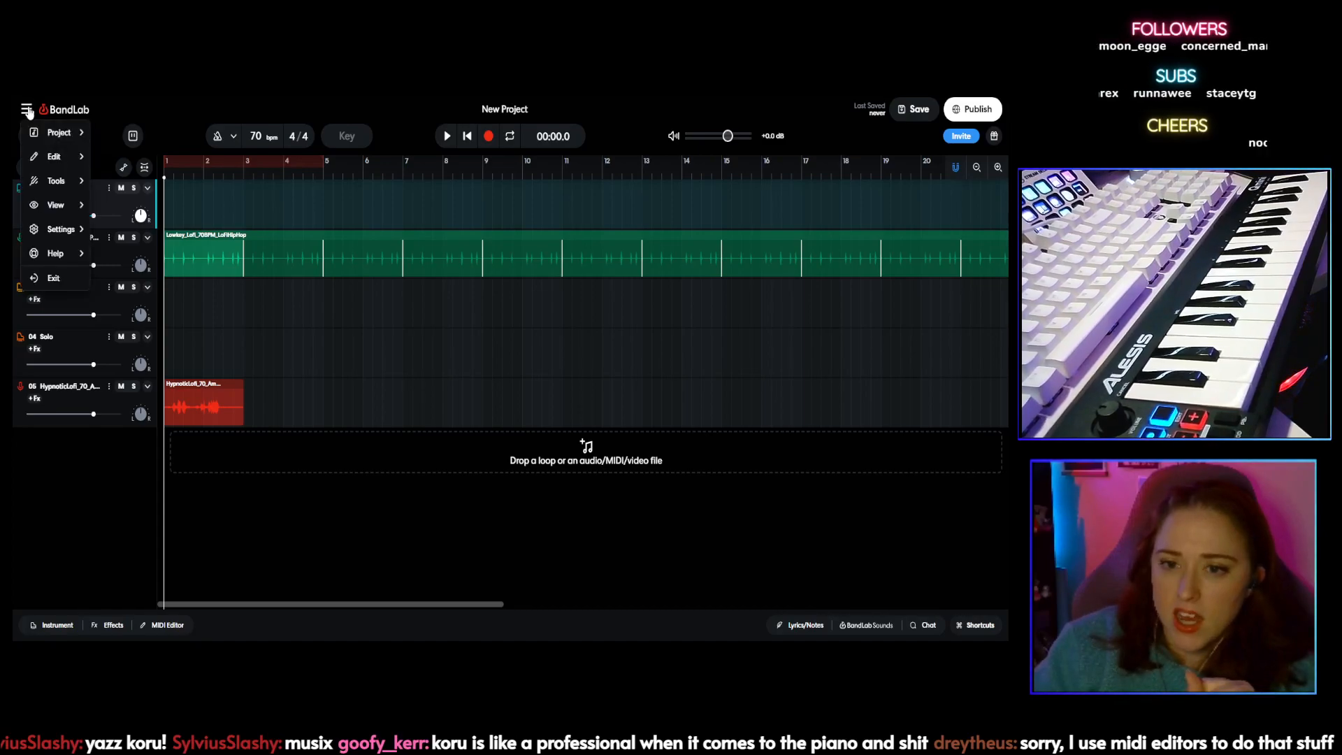
mouse_move(82, 229)
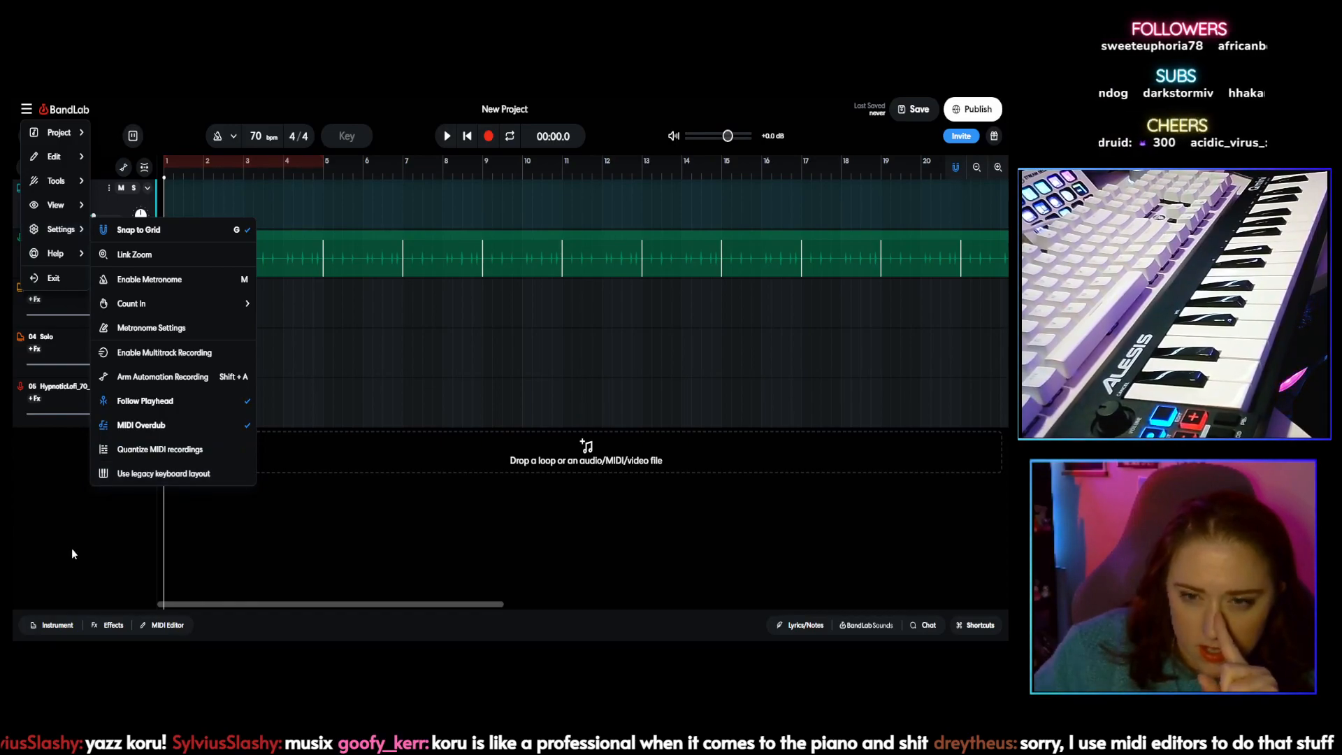
mouse_move(59, 183)
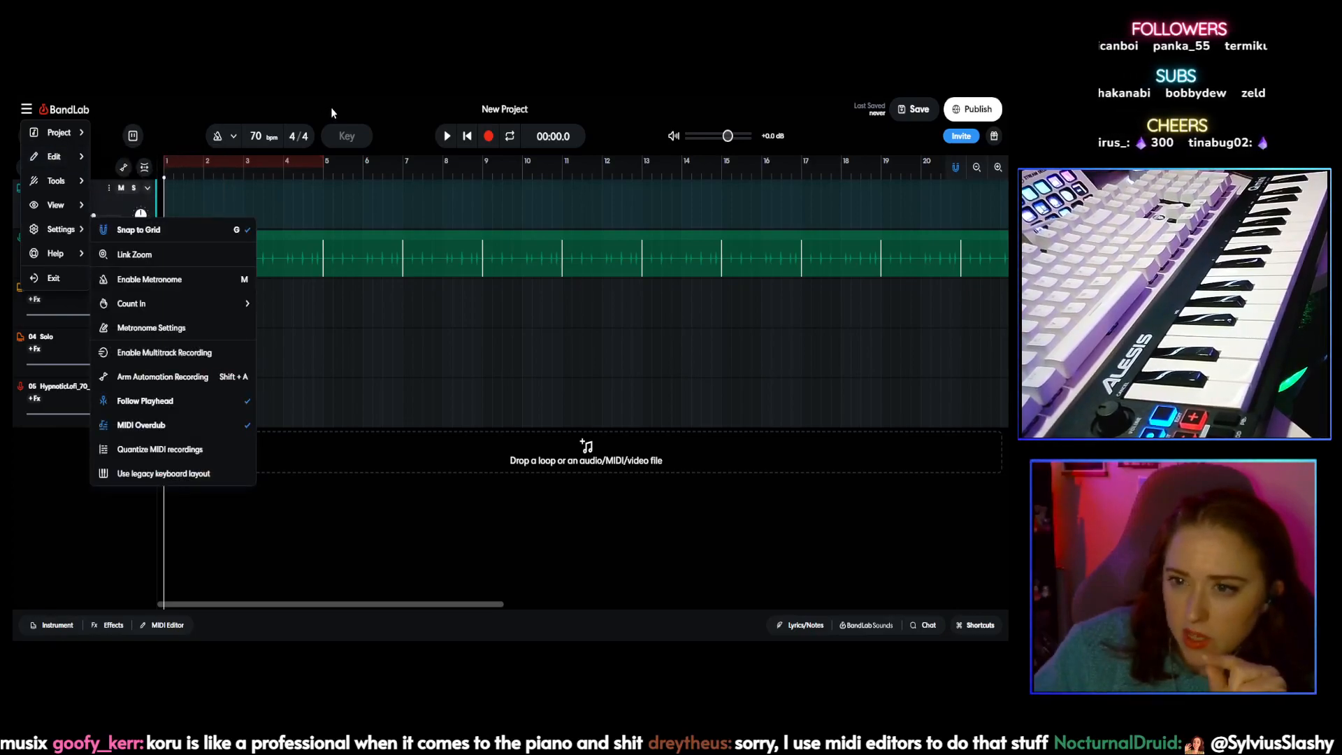
left_click(381, 111)
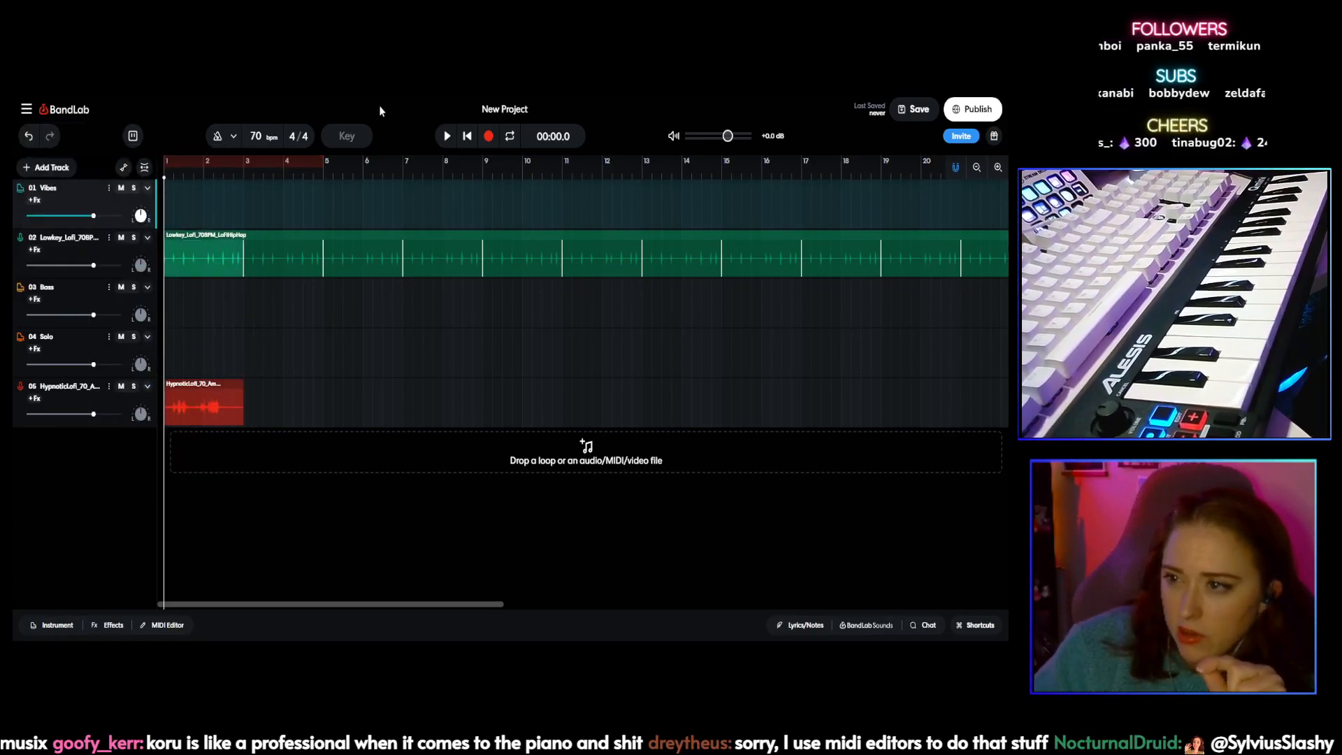
left_click(108, 189)
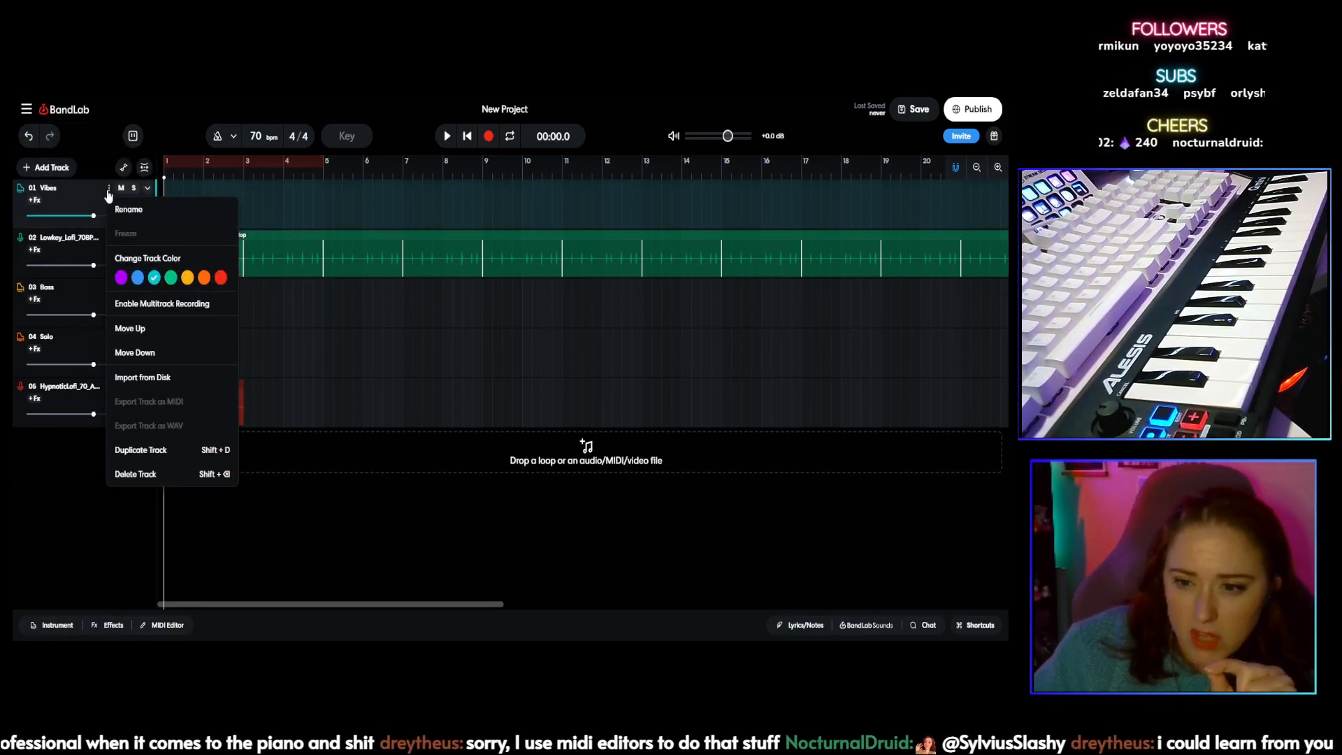
left_click(84, 190)
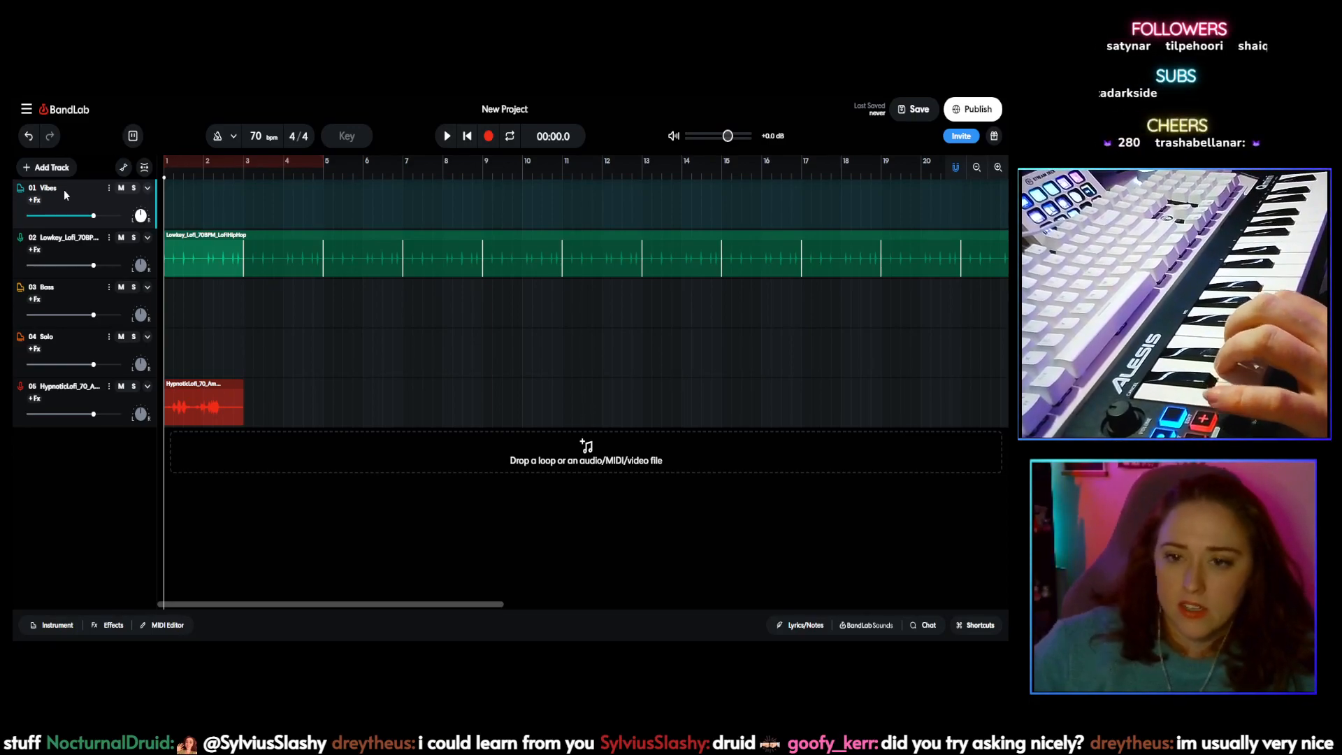
Step: Reopen the Vibes track's instrument, try the Smart Keys mode and switch back to Keyboard mode
left_click(57, 625)
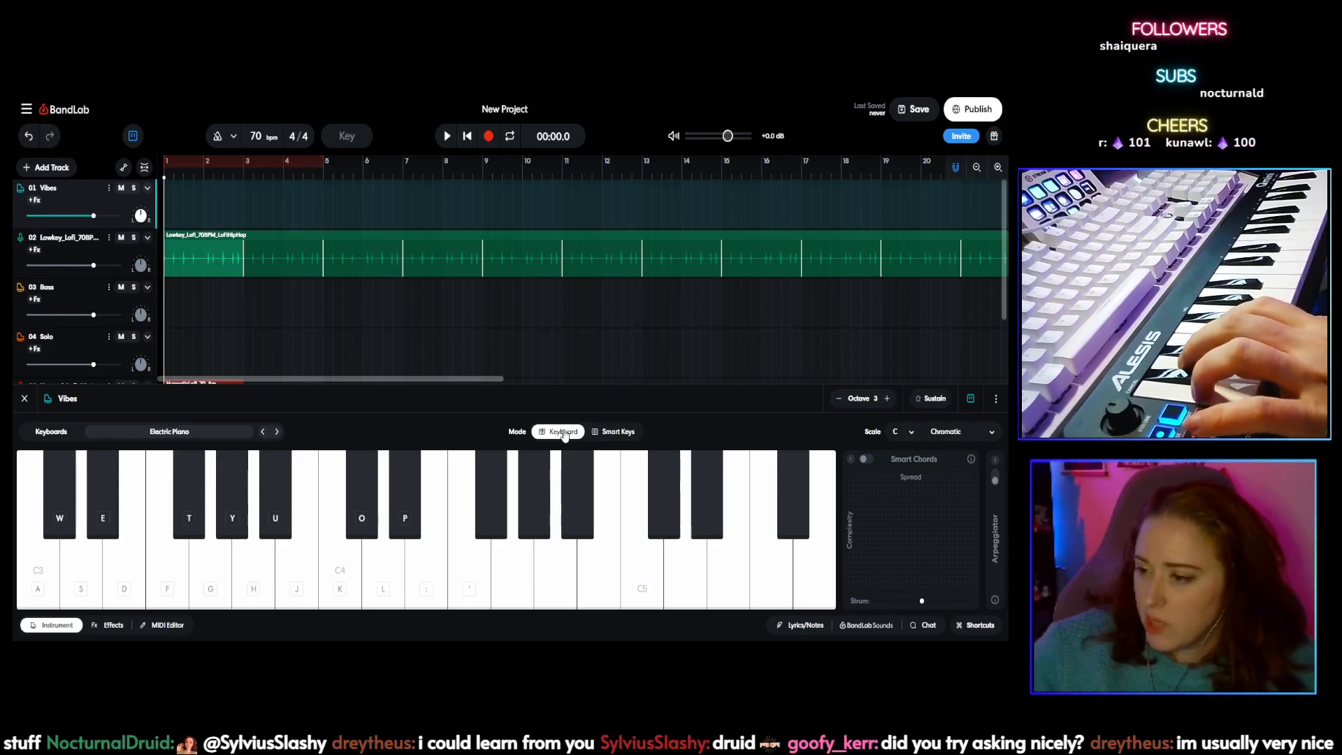
left_click(635, 434)
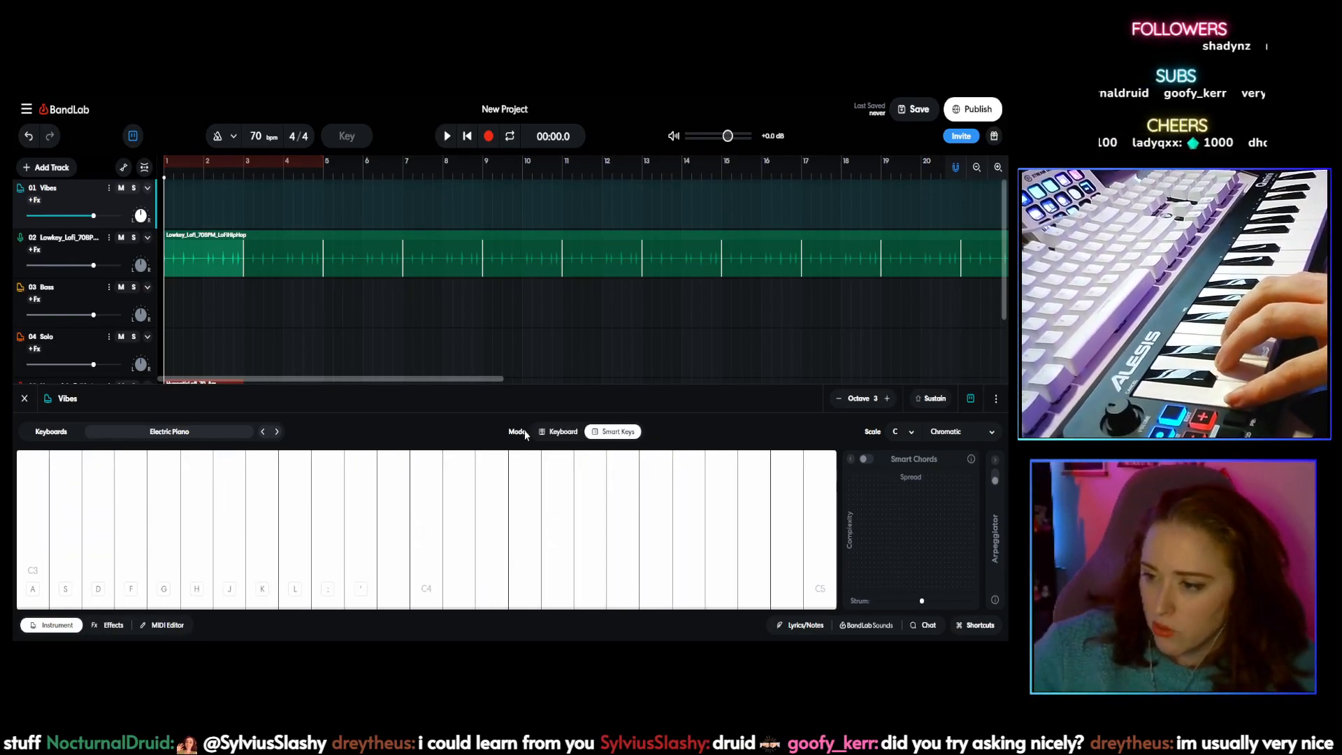
left_click(558, 432)
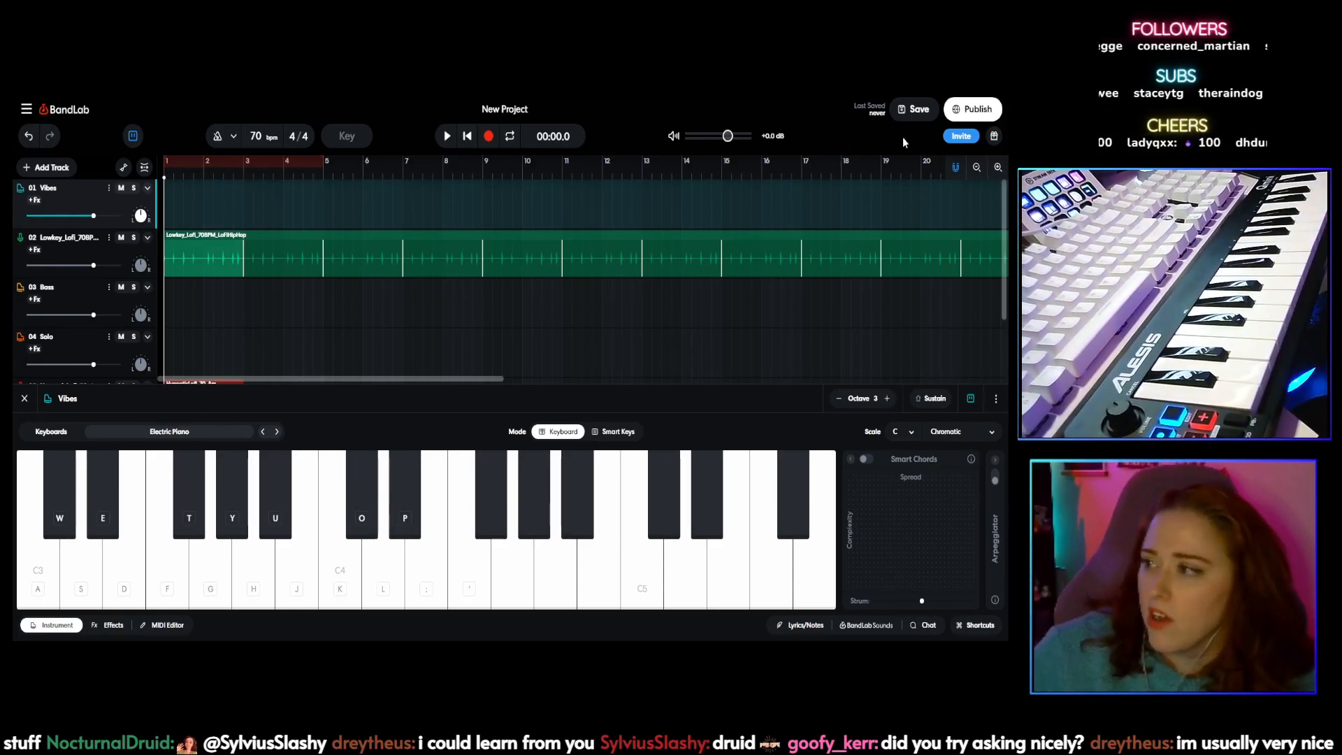
Step: Save the project, exit to the library, and reopen the saved New Project in the Studio
left_click(912, 114)
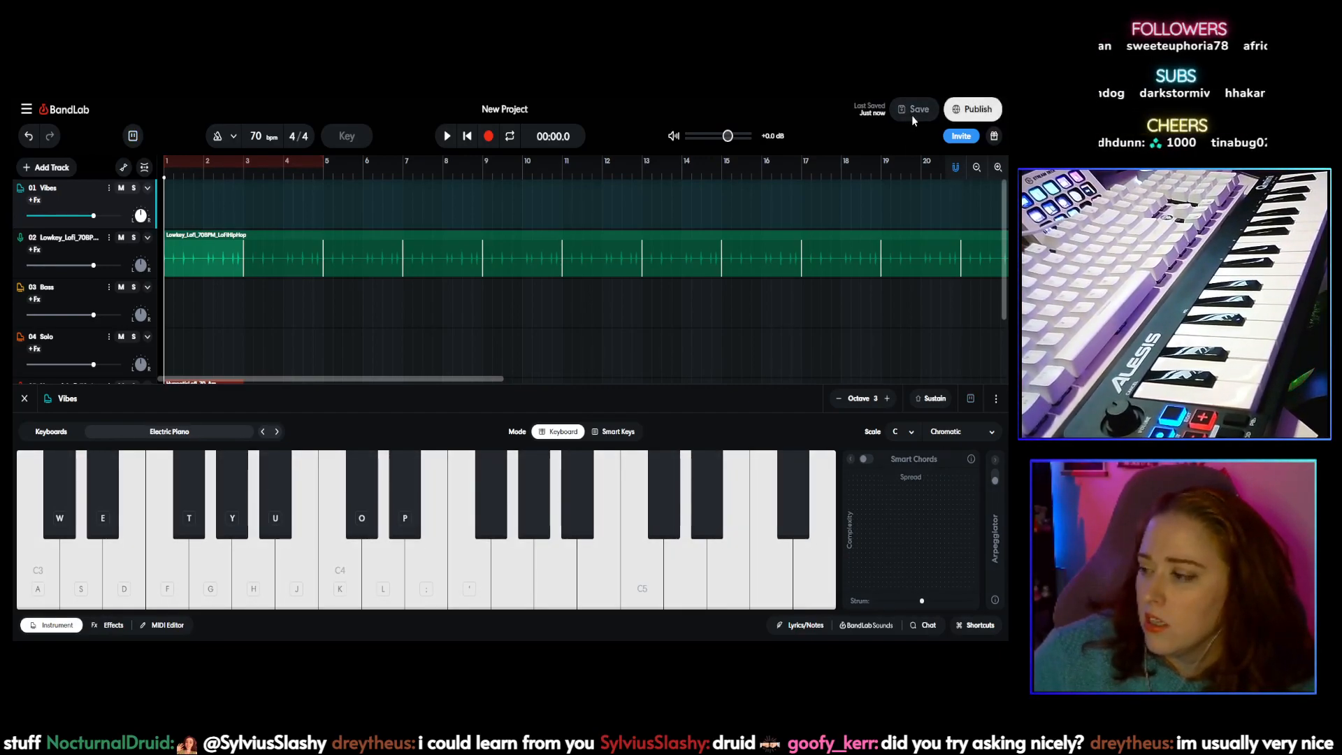
left_click(26, 110)
left_click(53, 278)
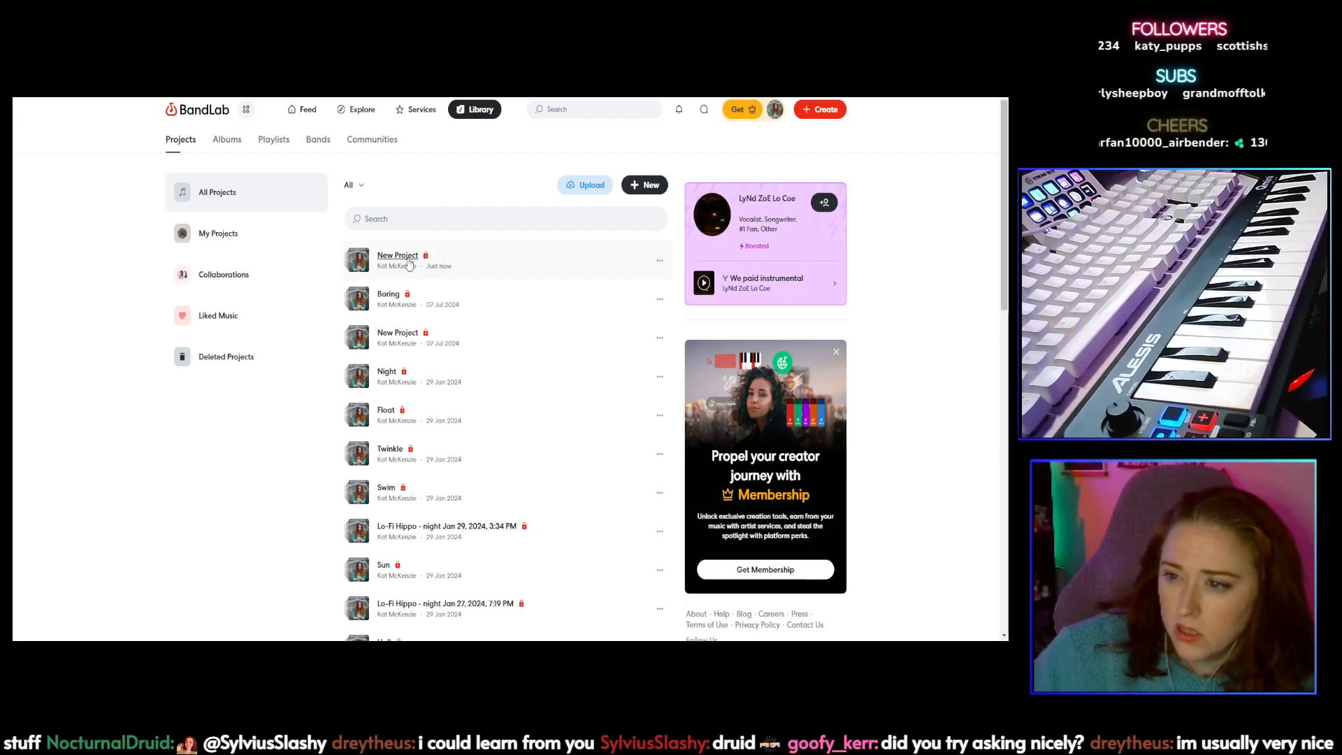
left_click(397, 255)
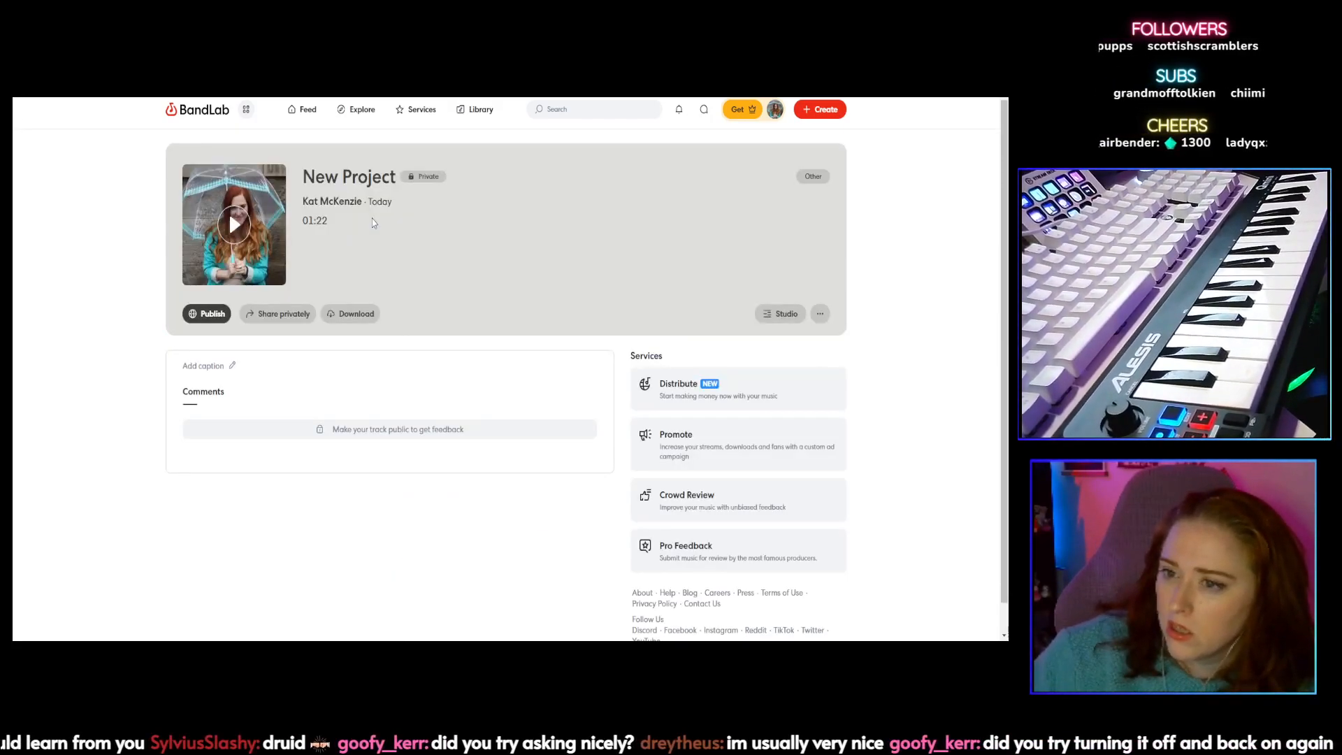
left_click(781, 313)
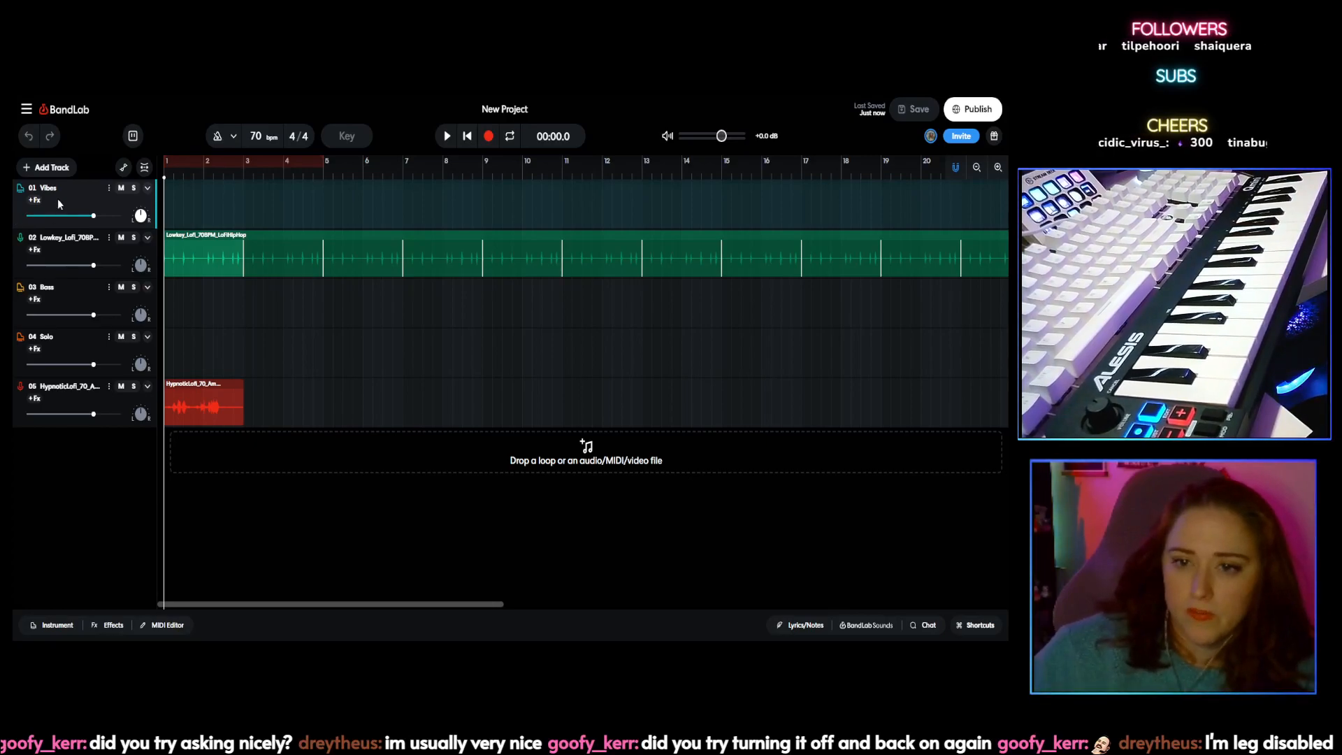
Step: Open the Vibes track's instrument and record an electric piano take of about ten bars from the project start
left_click(52, 625)
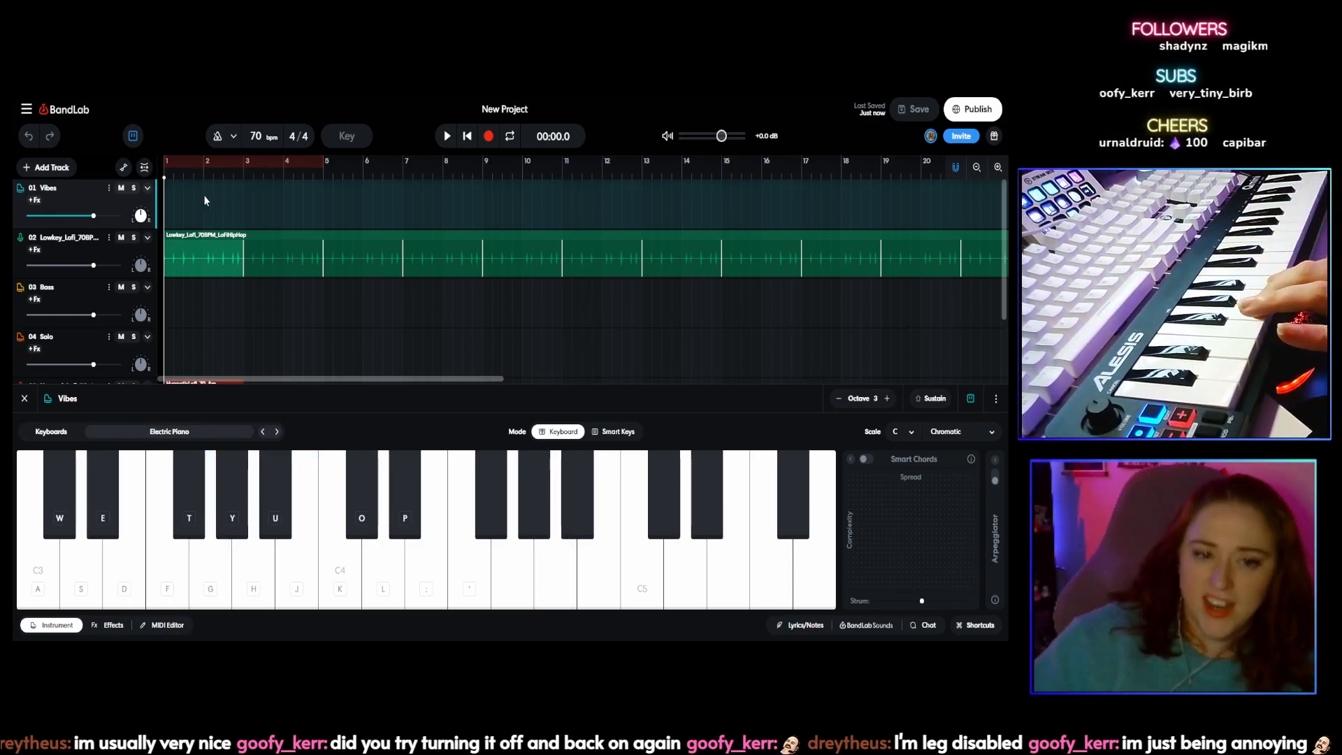
left_click(488, 137)
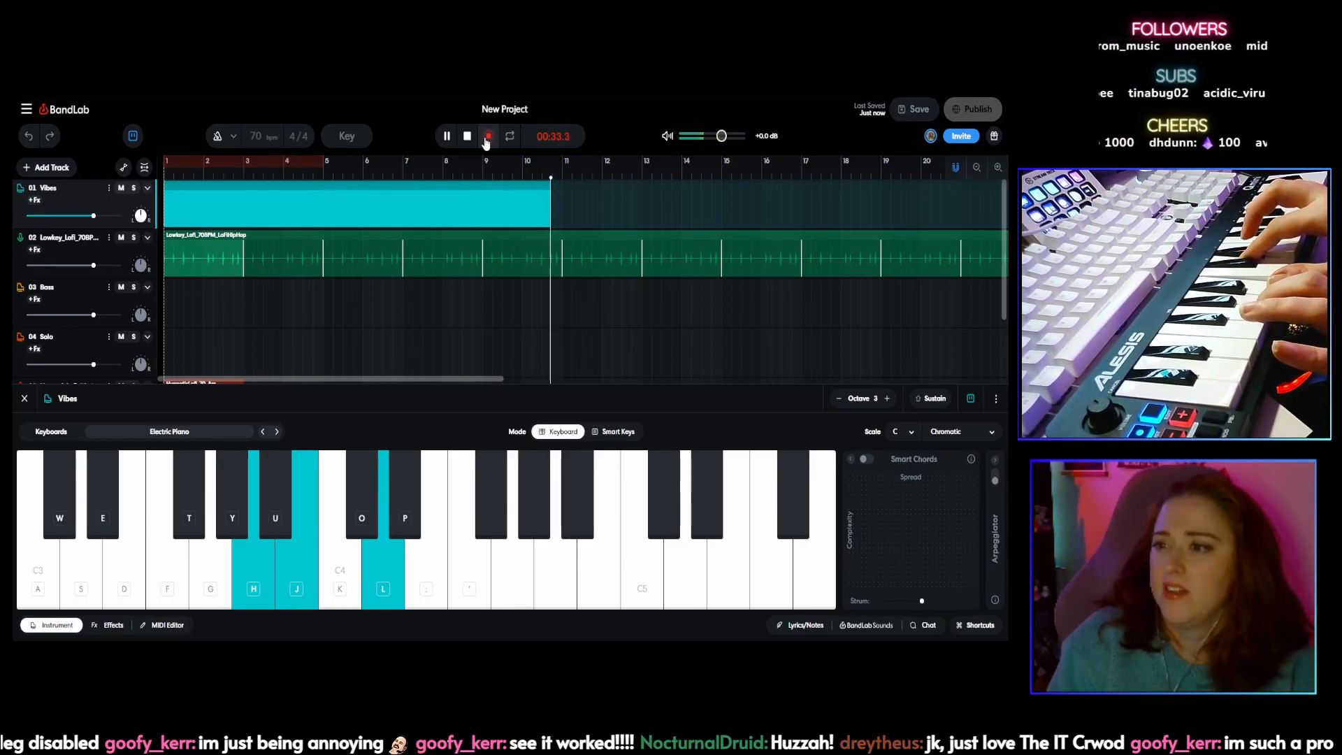
left_click(468, 140)
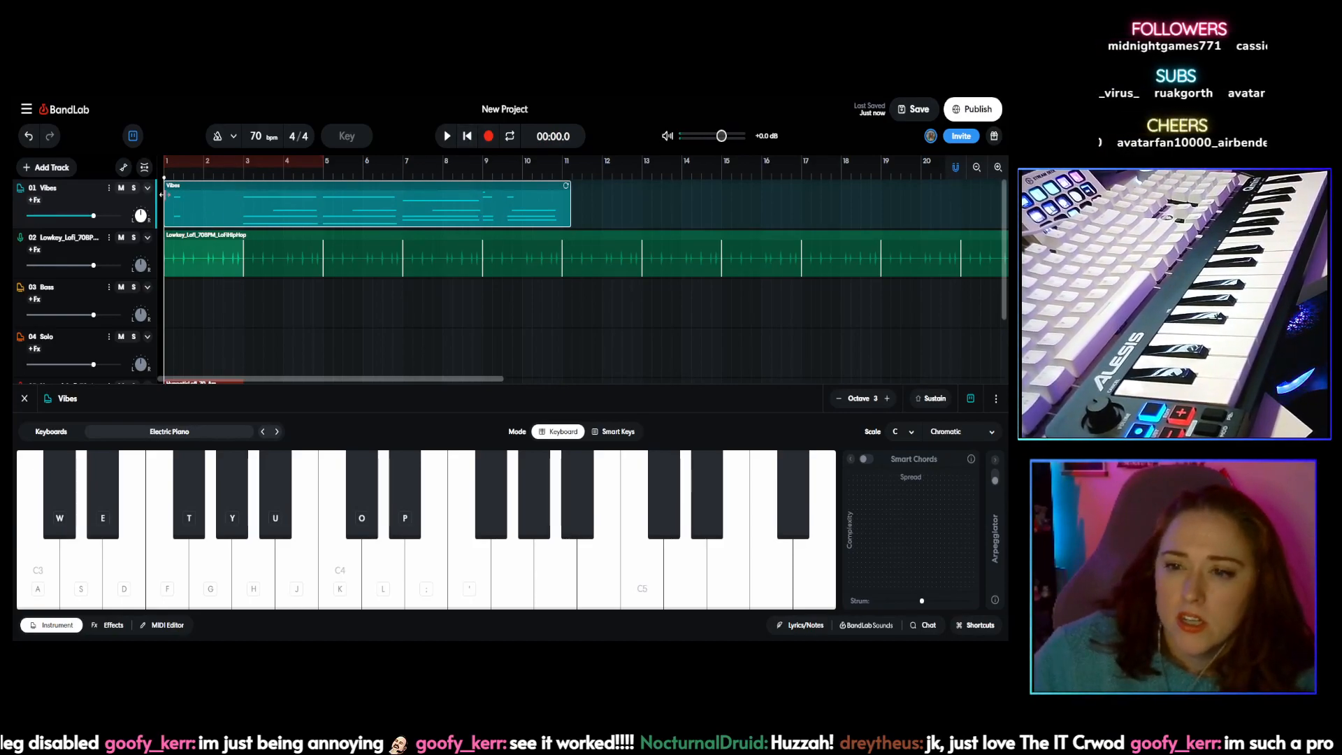
Step: Trim the empty beginning off the recorded Vibes region so it starts at bar 3, checking the first notes in the MIDI editor
left_click(223, 201)
left_click_drag(165, 195, 238, 203)
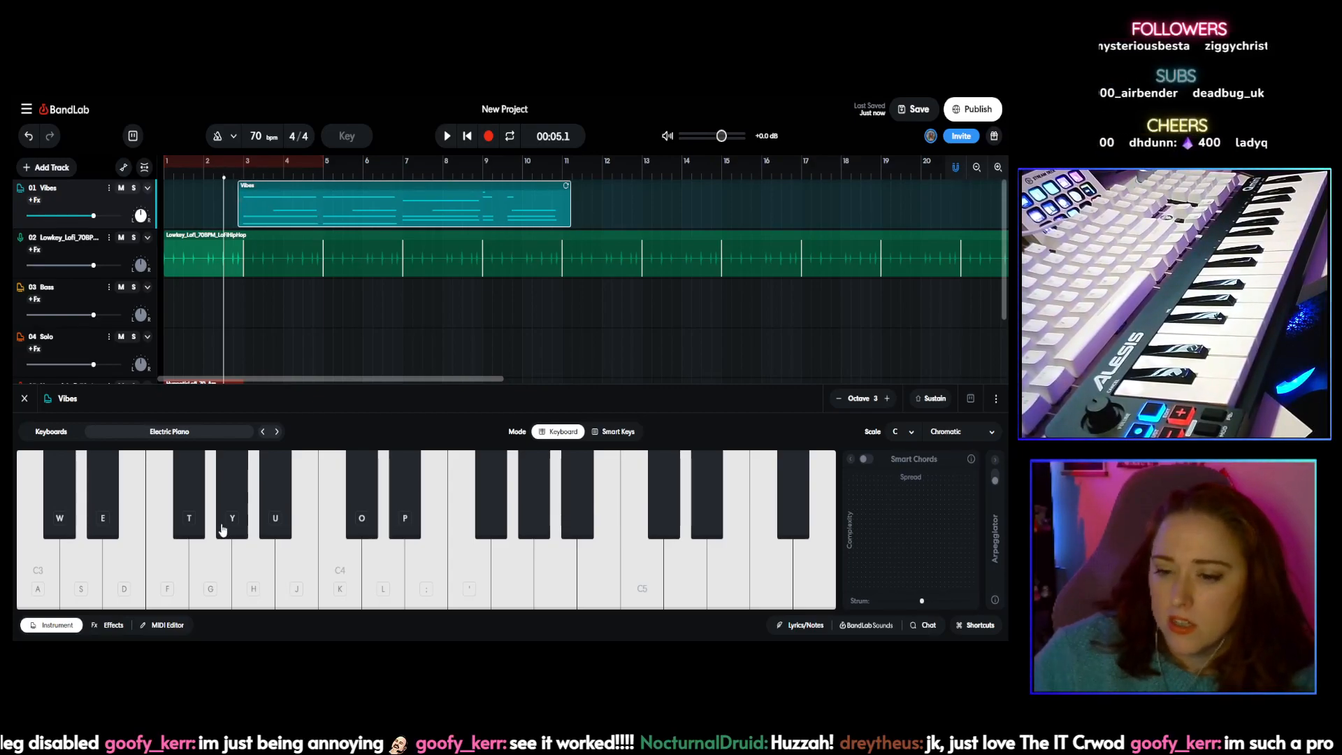
left_click(174, 629)
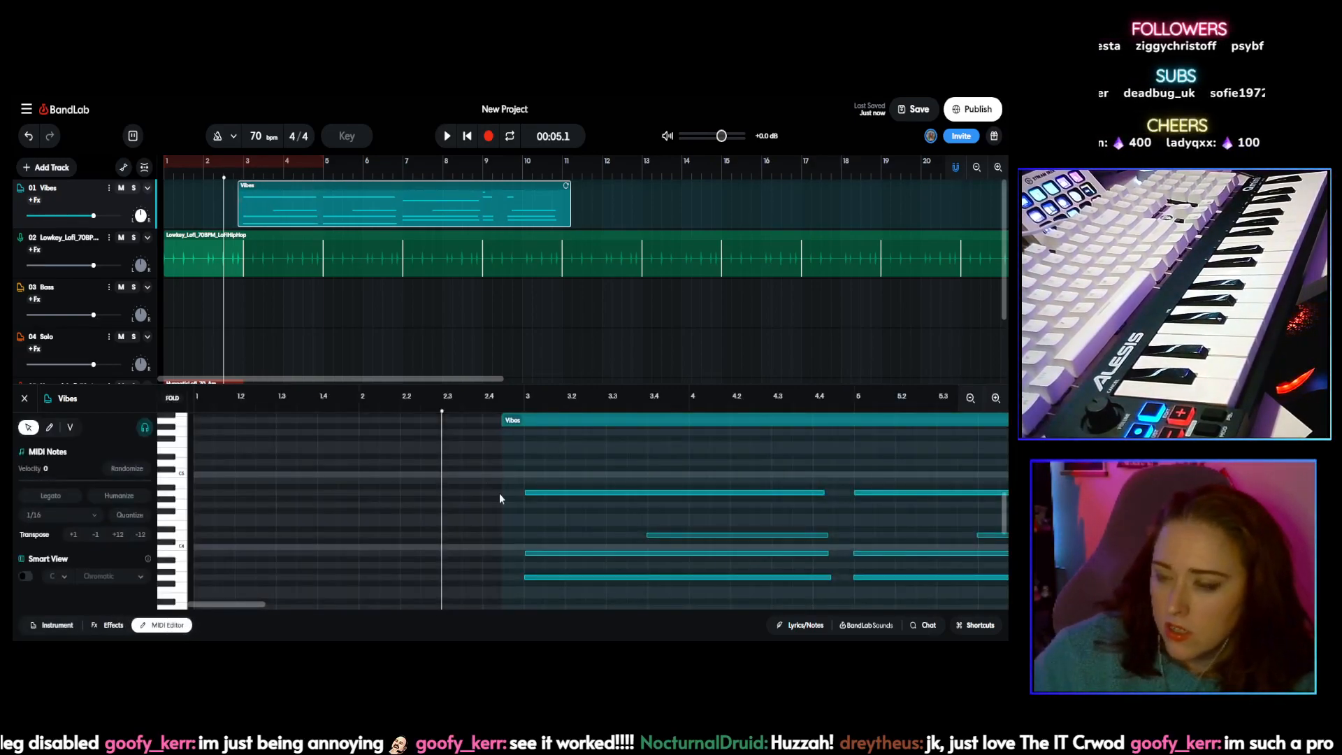
scroll(489, 528, "up", 5)
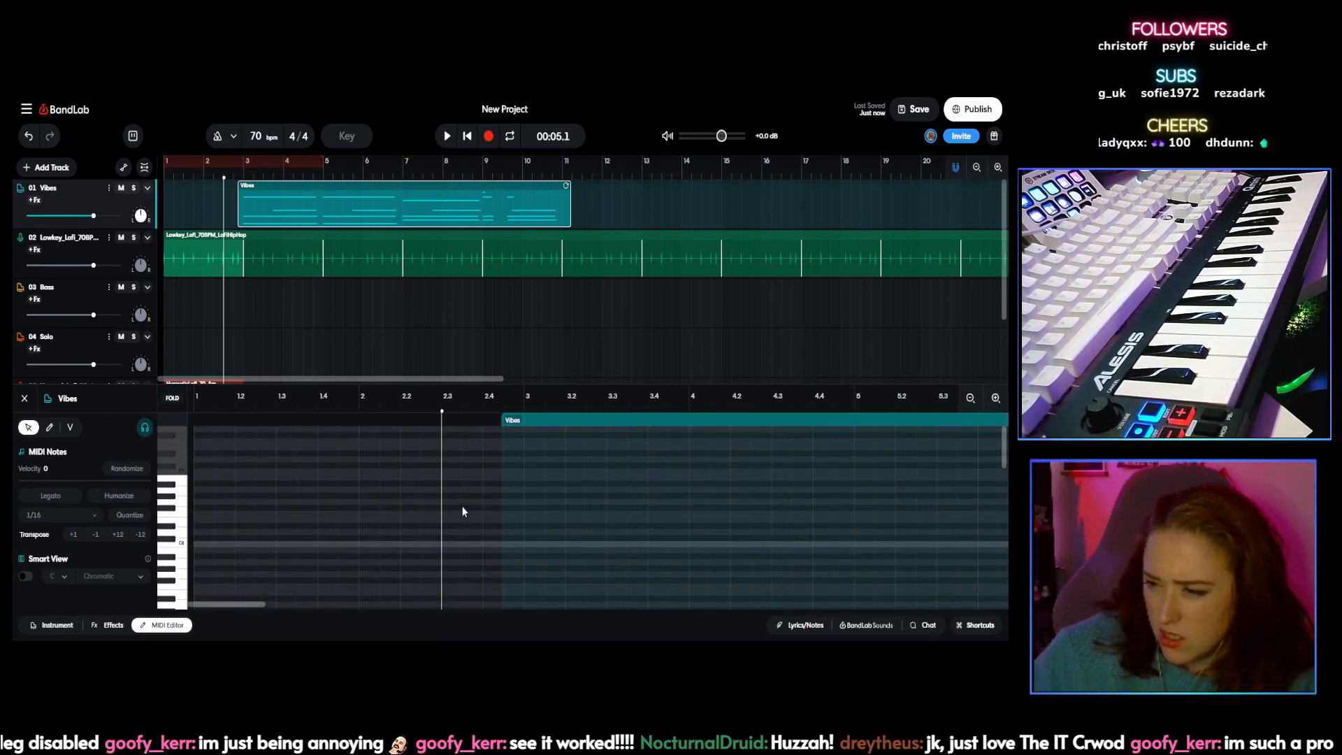
scroll(461, 506, "down", 5)
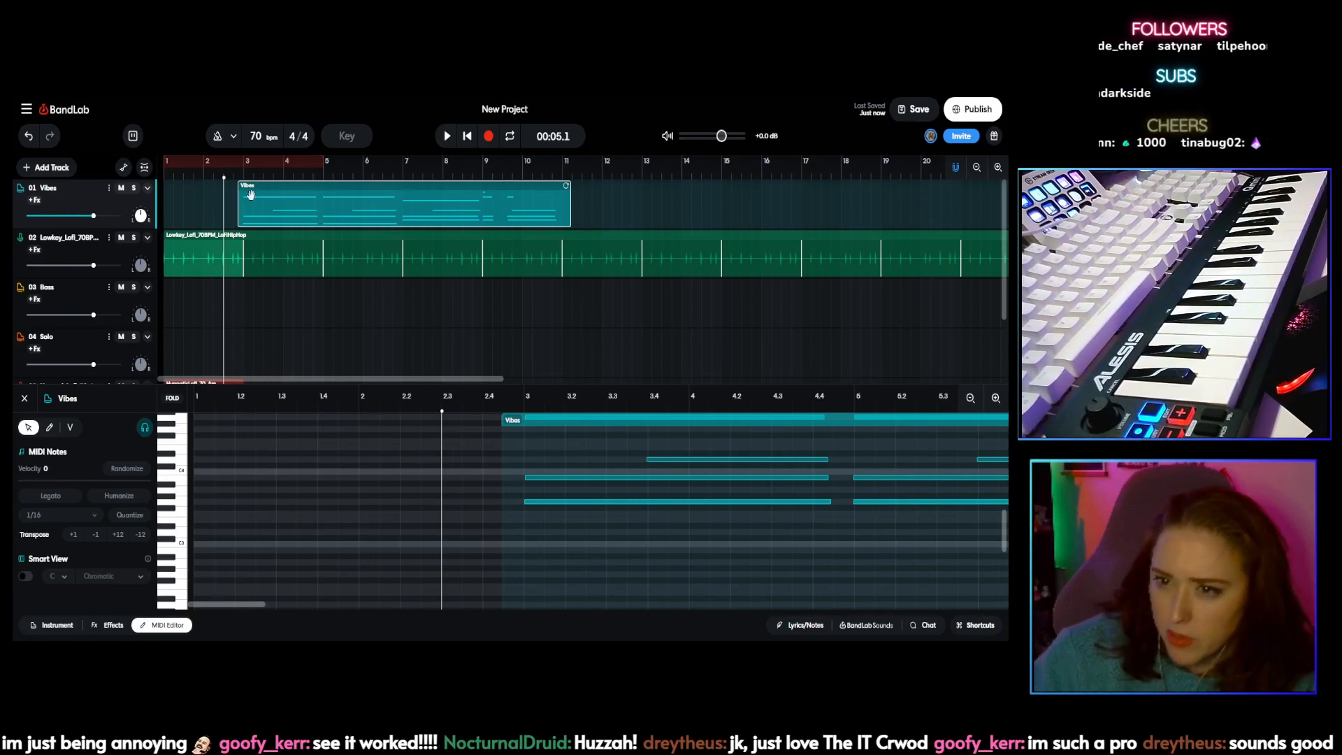
left_click_drag(238, 209, 244, 209)
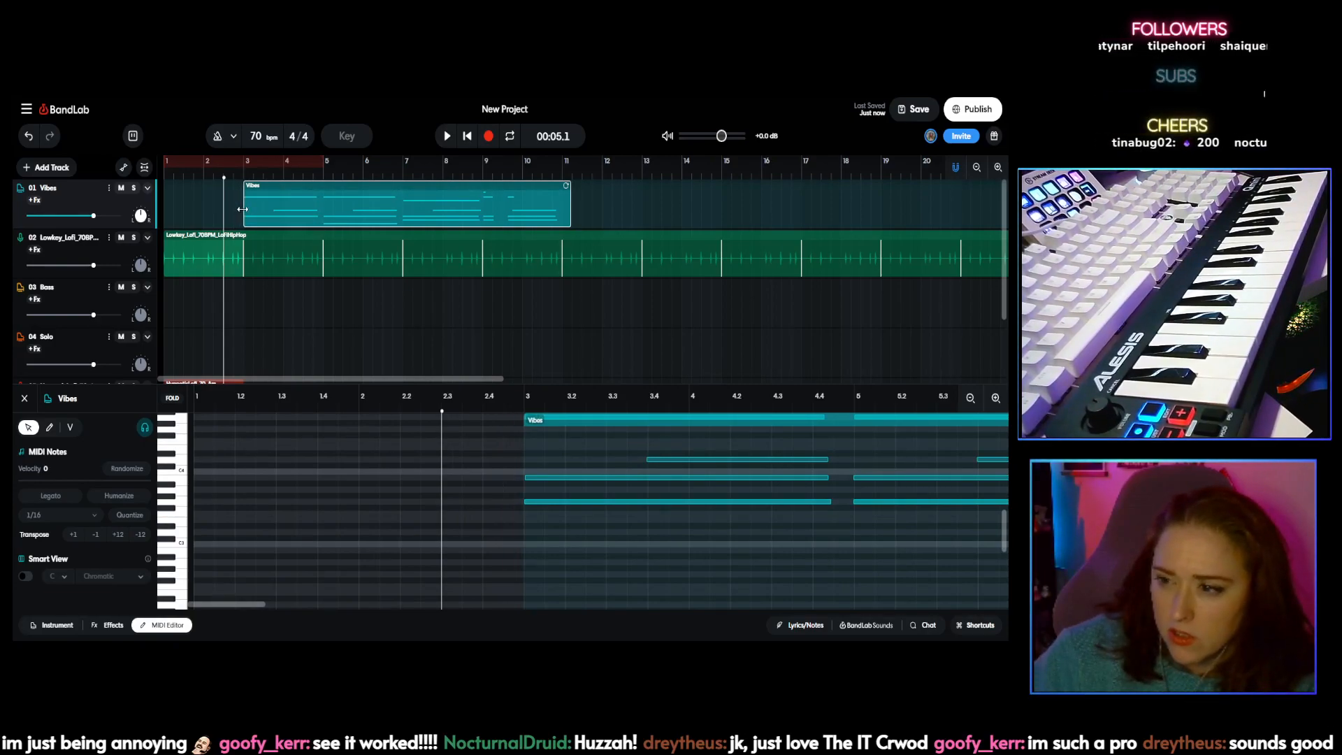
Step: Play the trimmed Vibes region with the beat from the middle of bar 2, and stop playback
left_click(448, 137)
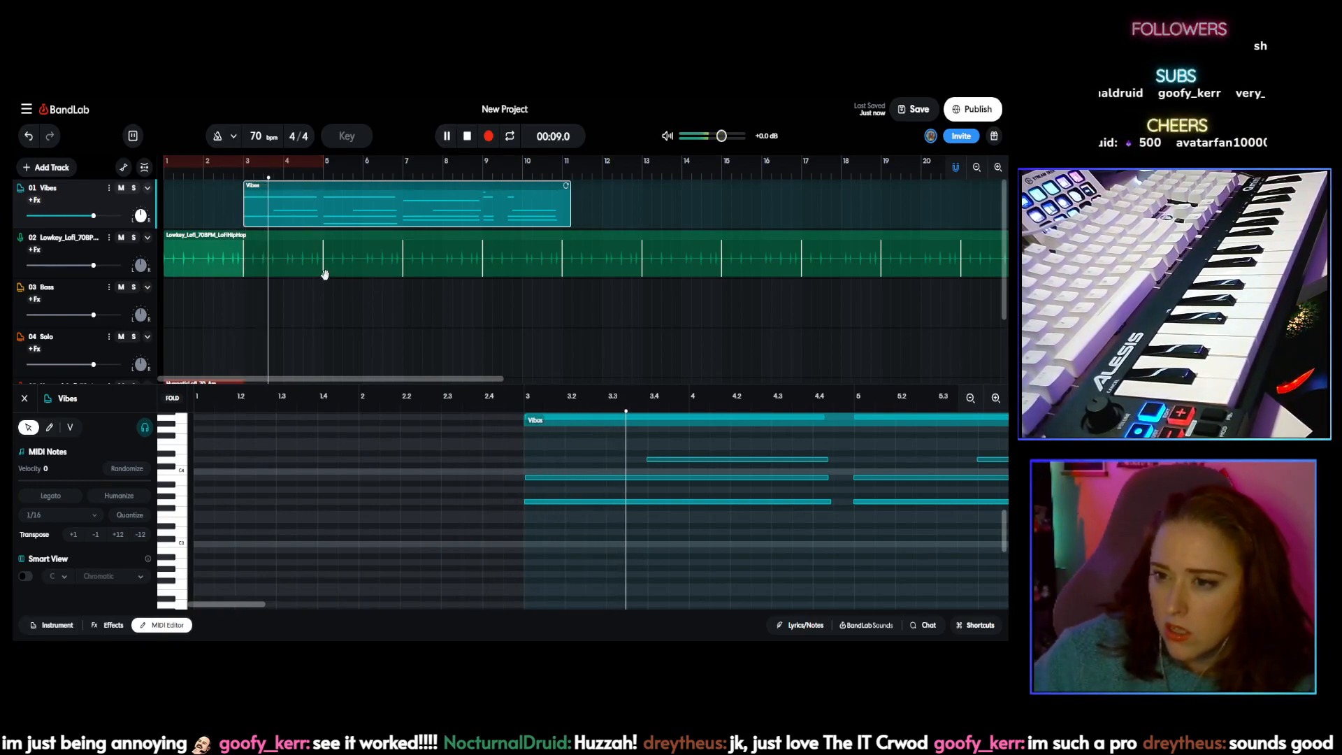
scroll(466, 460, "up", 10)
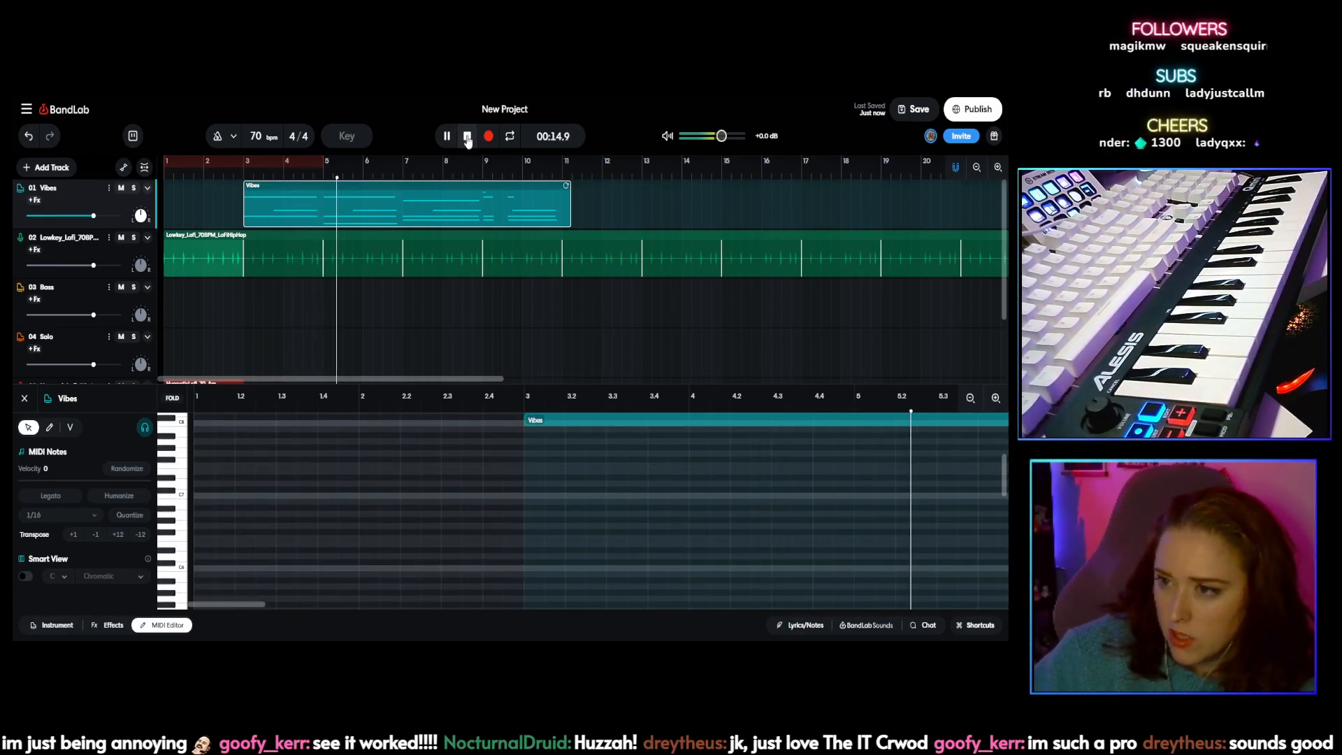
left_click(467, 136)
Step: Enlarge the MIDI editor and select the lowest note of the first Vibes chord at bar 3
scroll(505, 429, "down", 5)
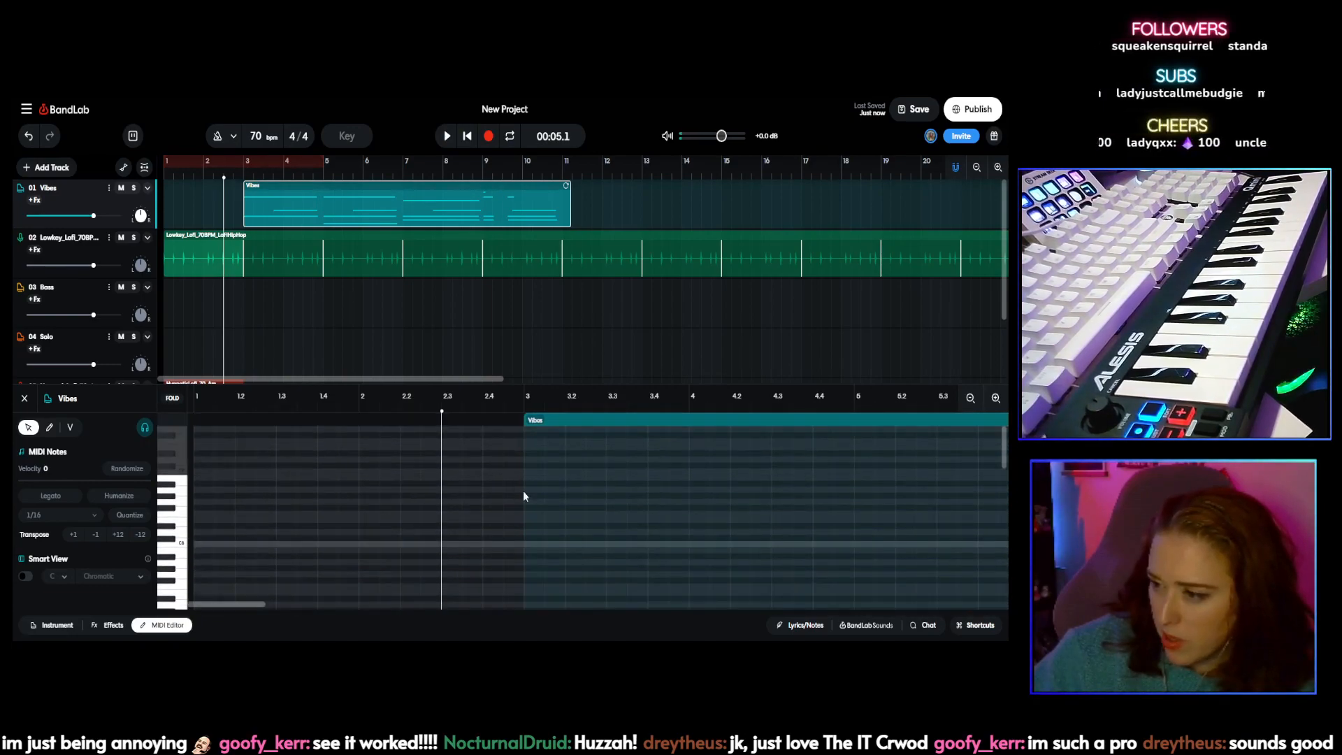
scroll(522, 491, "down", 4)
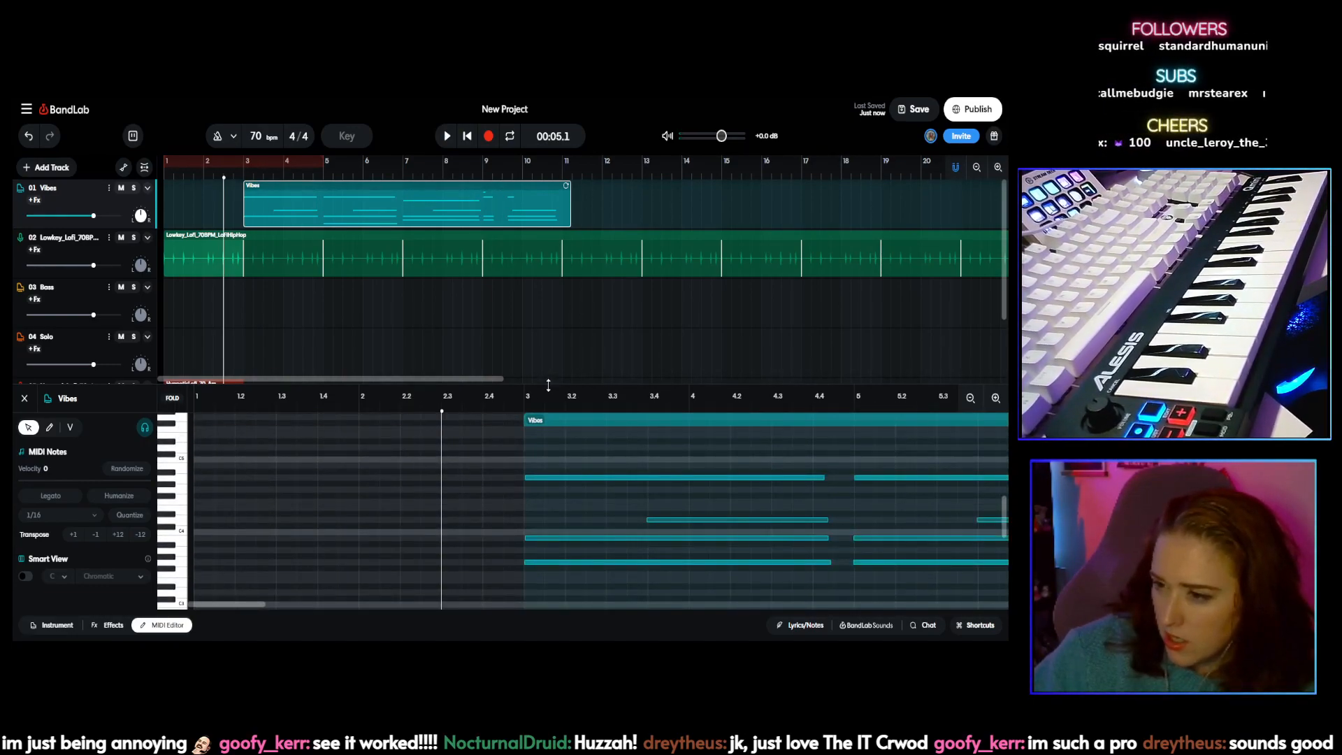
left_click_drag(545, 340, 543, 299)
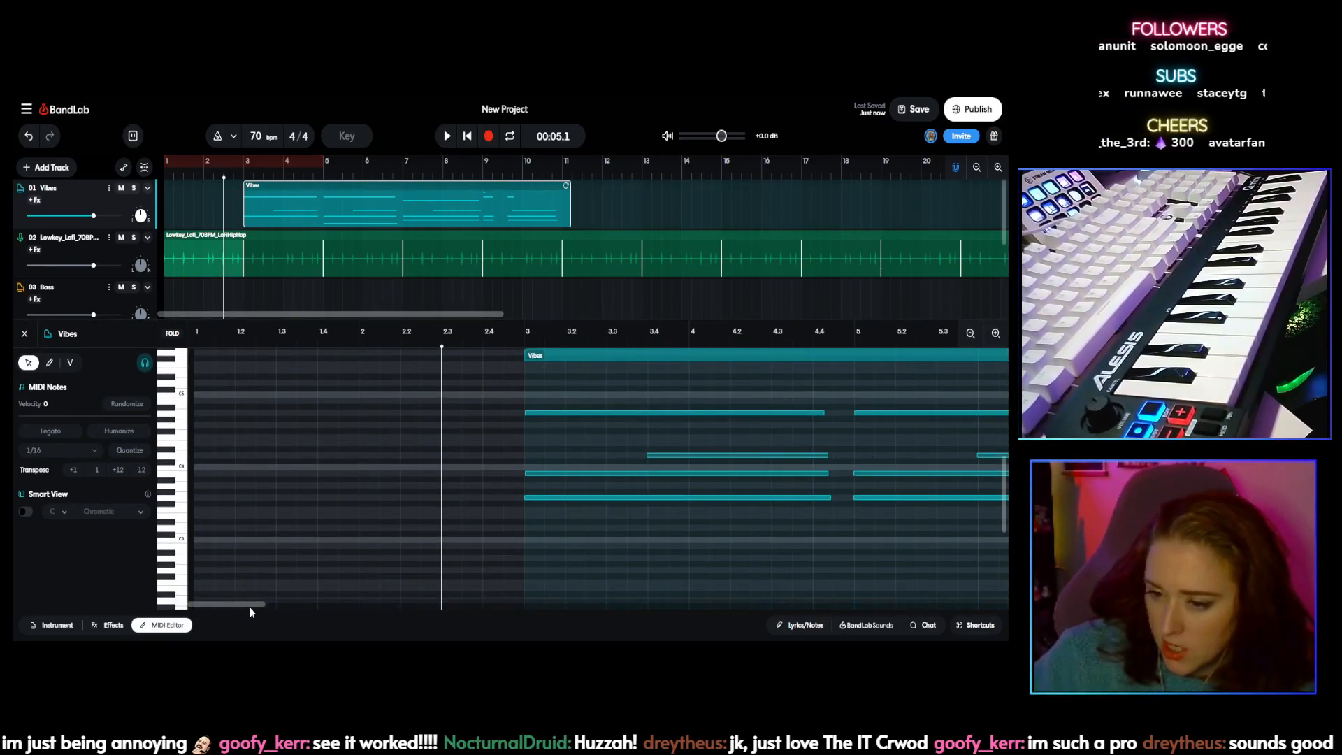
left_click_drag(249, 607, 276, 605)
left_click(347, 499)
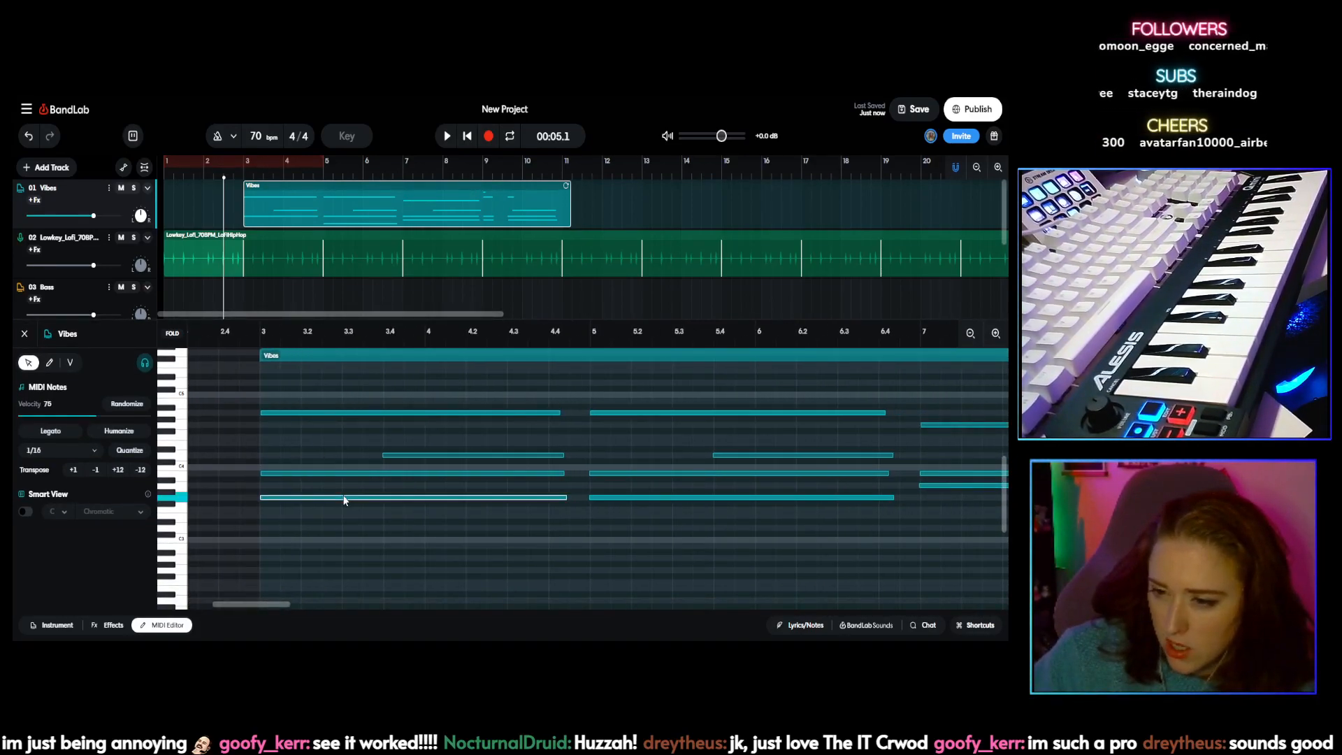
left_click_drag(325, 498, 328, 498)
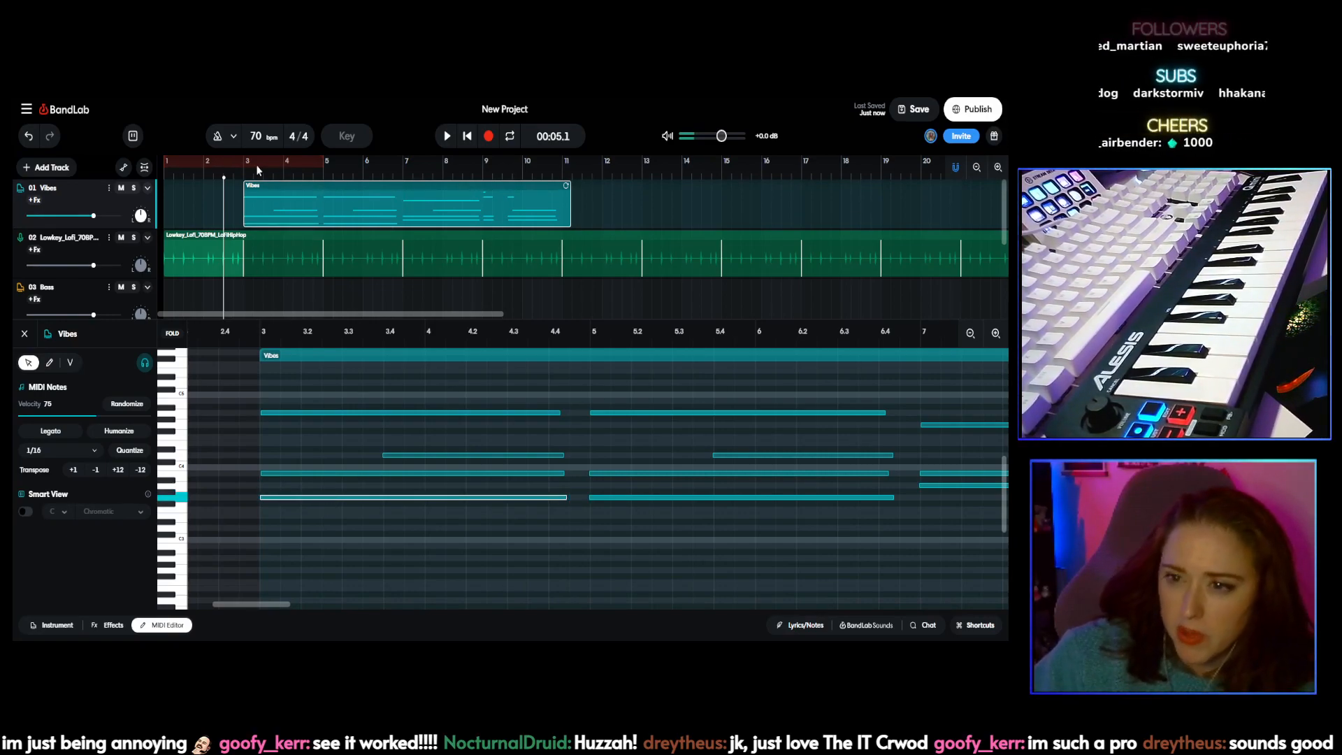
Step: Trim the start of the first chord's lowest note slightly, playing from just before bar 3 before and after the change
left_click(236, 175)
left_click(448, 137)
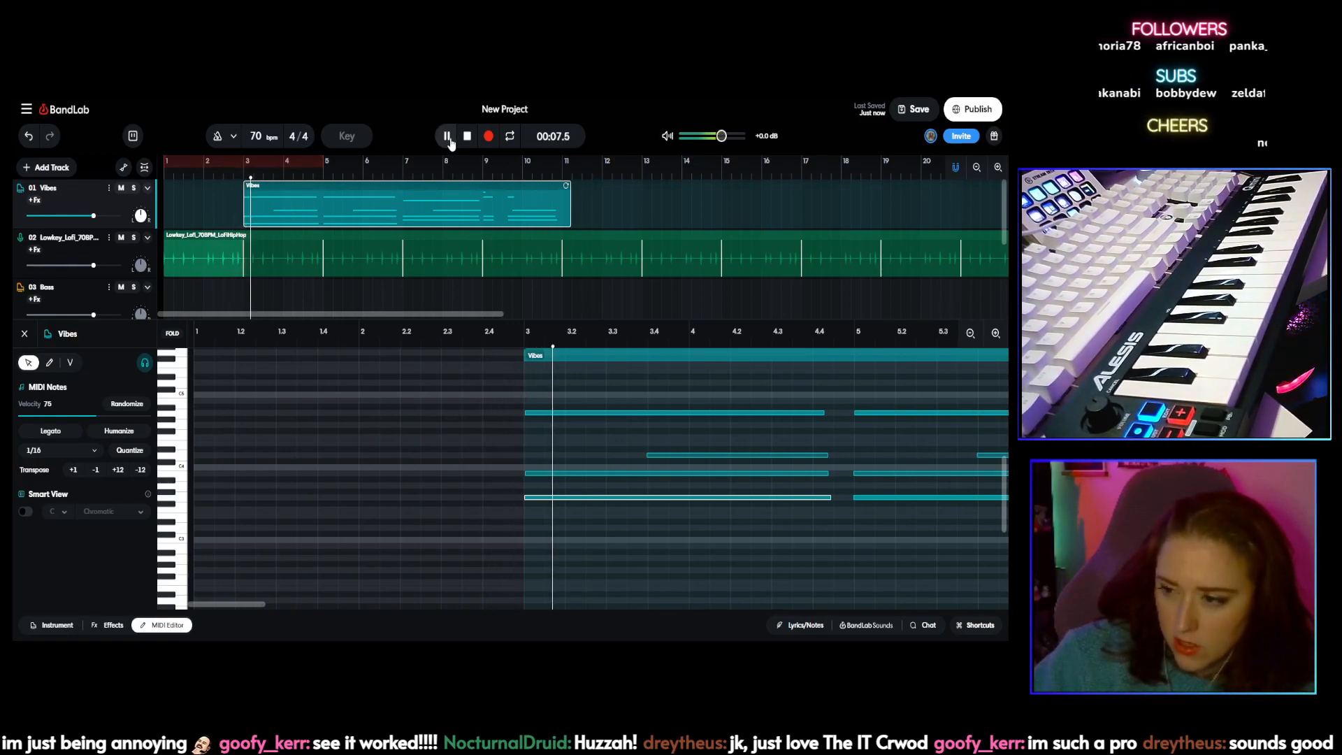
left_click(468, 137)
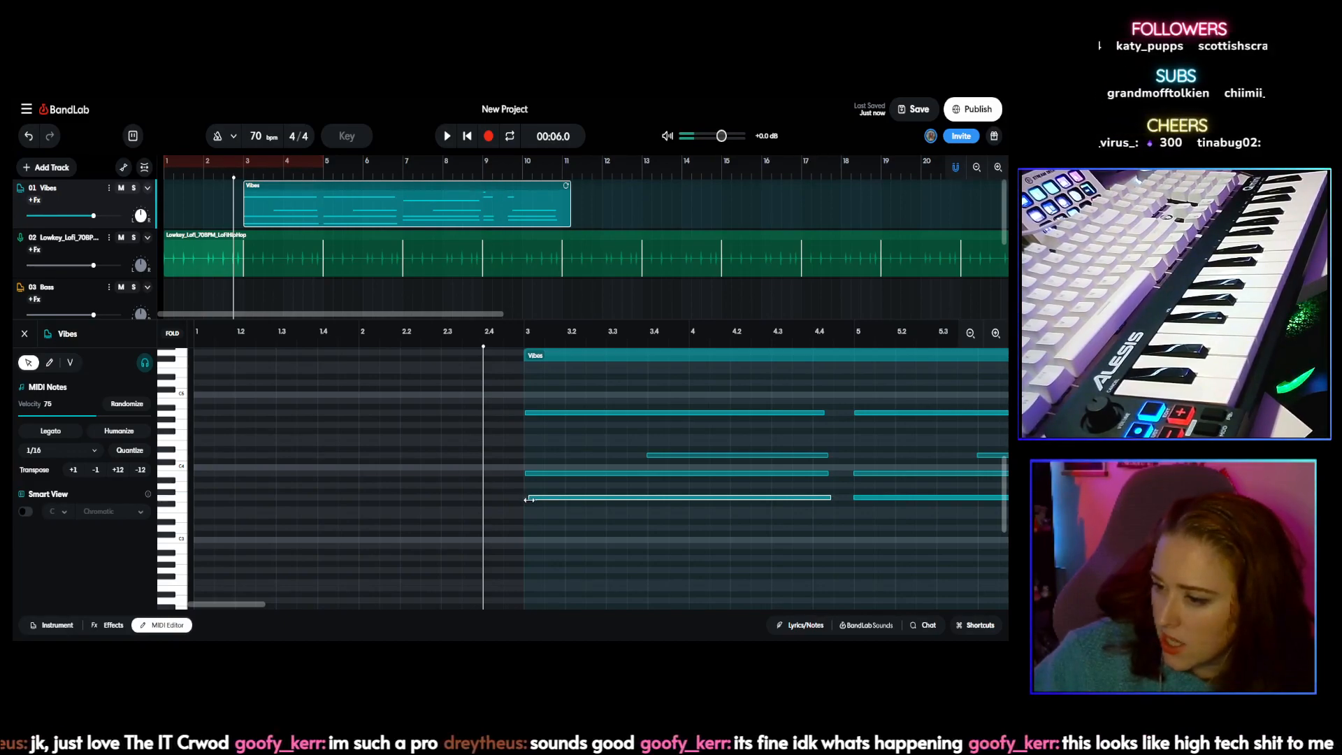
left_click(447, 135)
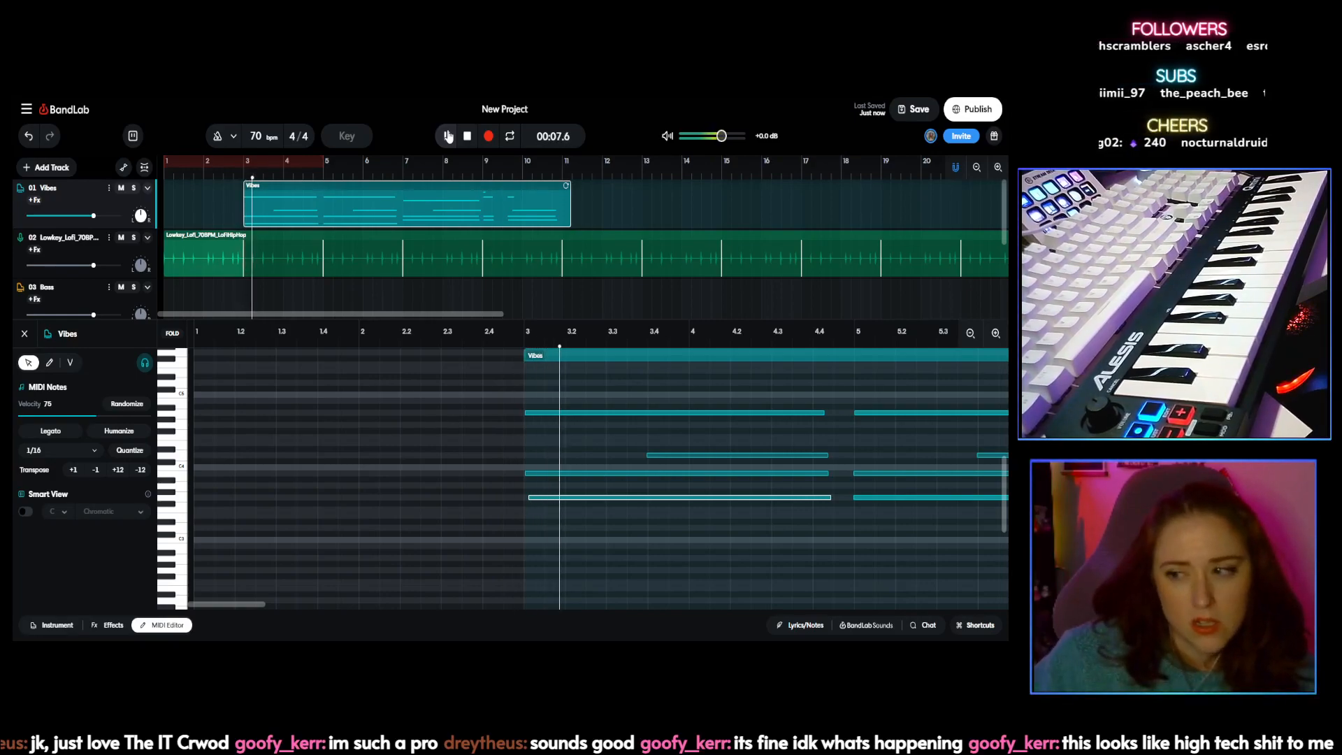
left_click(467, 136)
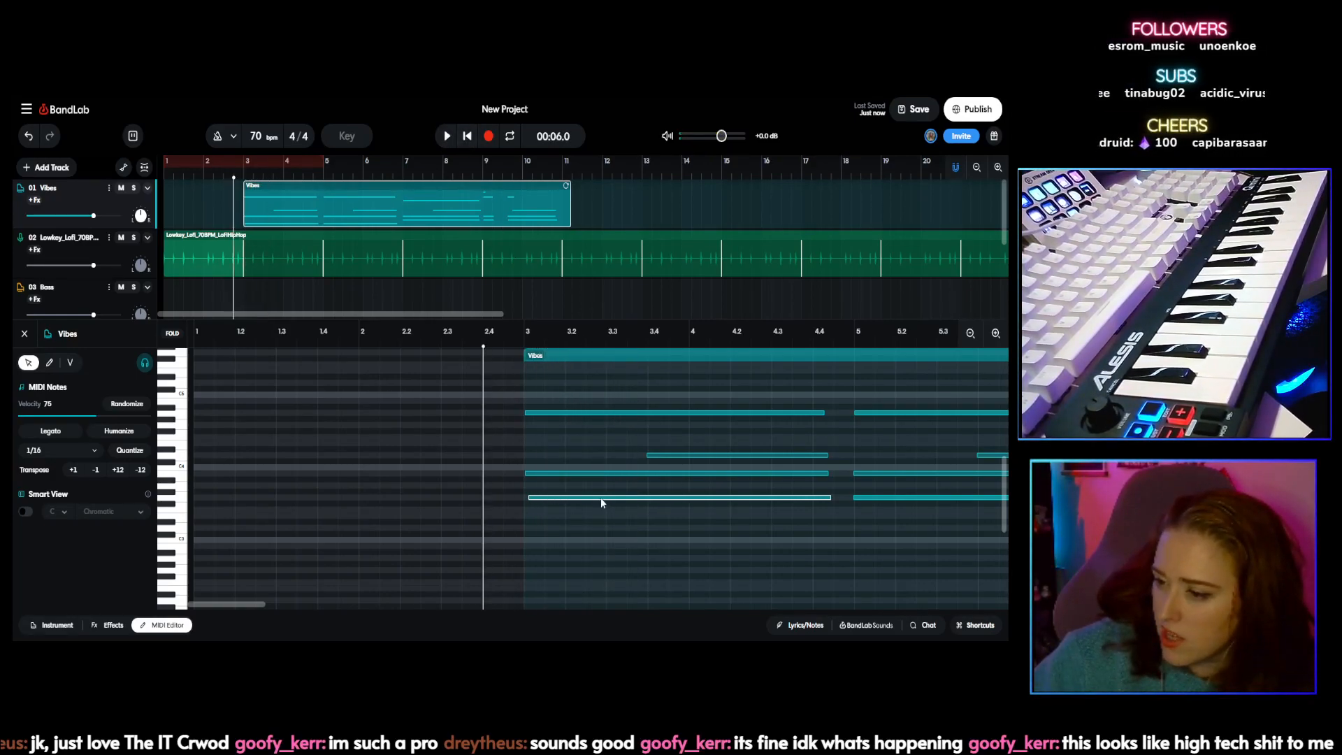
Step: Align the lowest and highest notes of the first Vibes chord with the start of bar 3, and select its middle note
left_click(660, 455)
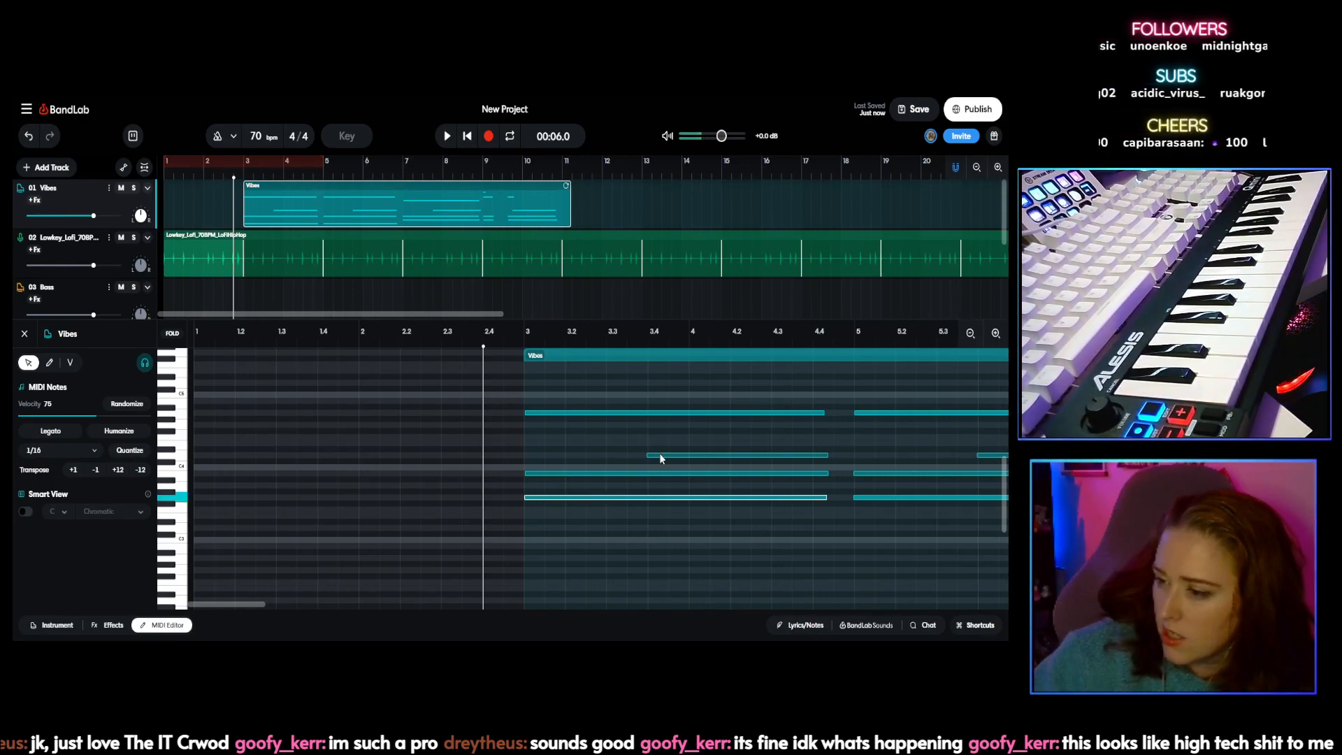
left_click(582, 413)
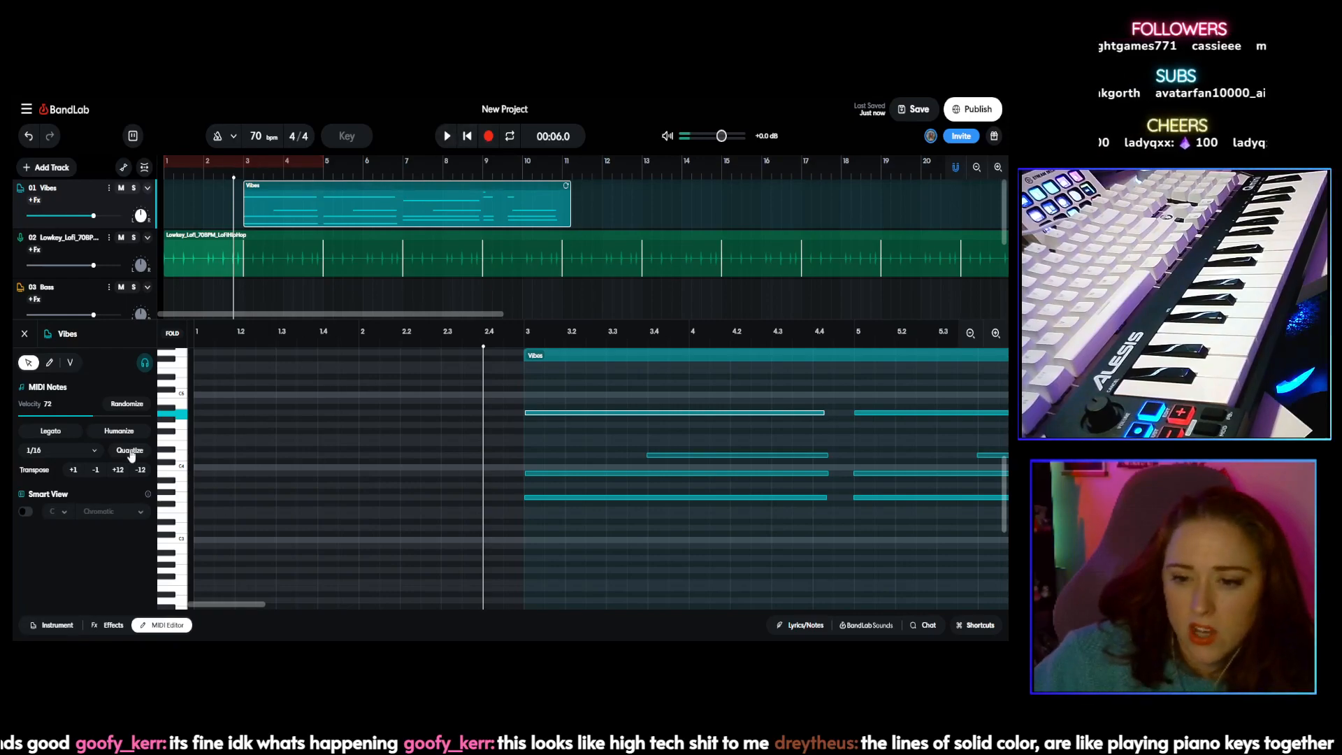
left_click(530, 497)
left_click(532, 473)
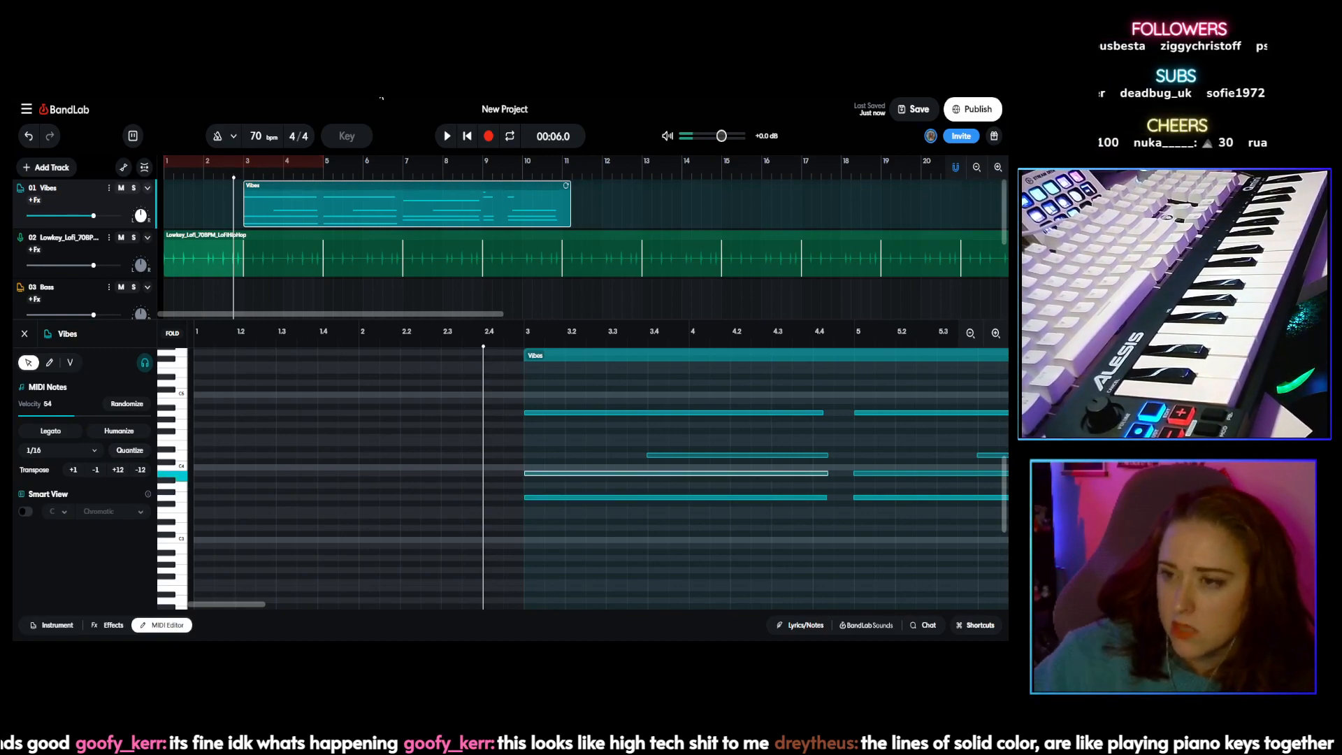
Step: Play from just before bar 3 while raising the Vibes track's reverb partway, and stop playback
left_click(448, 137)
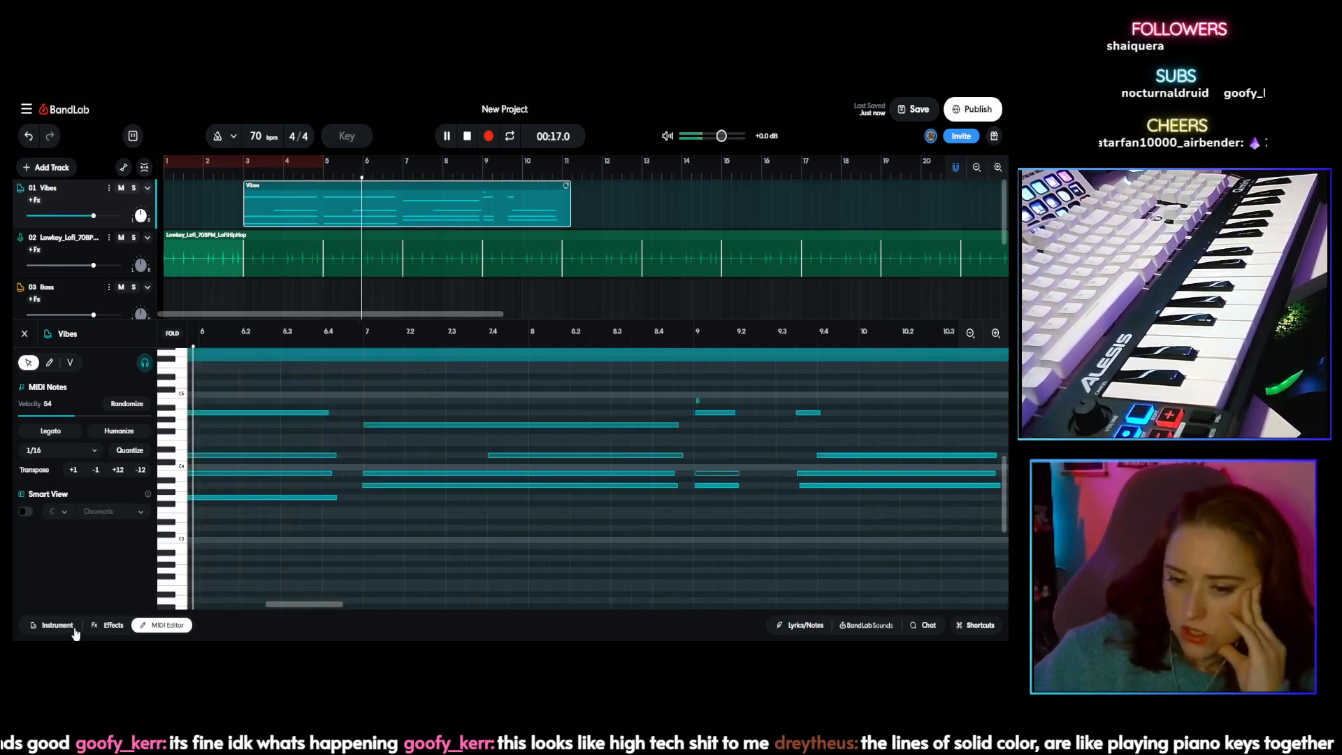
left_click(103, 626)
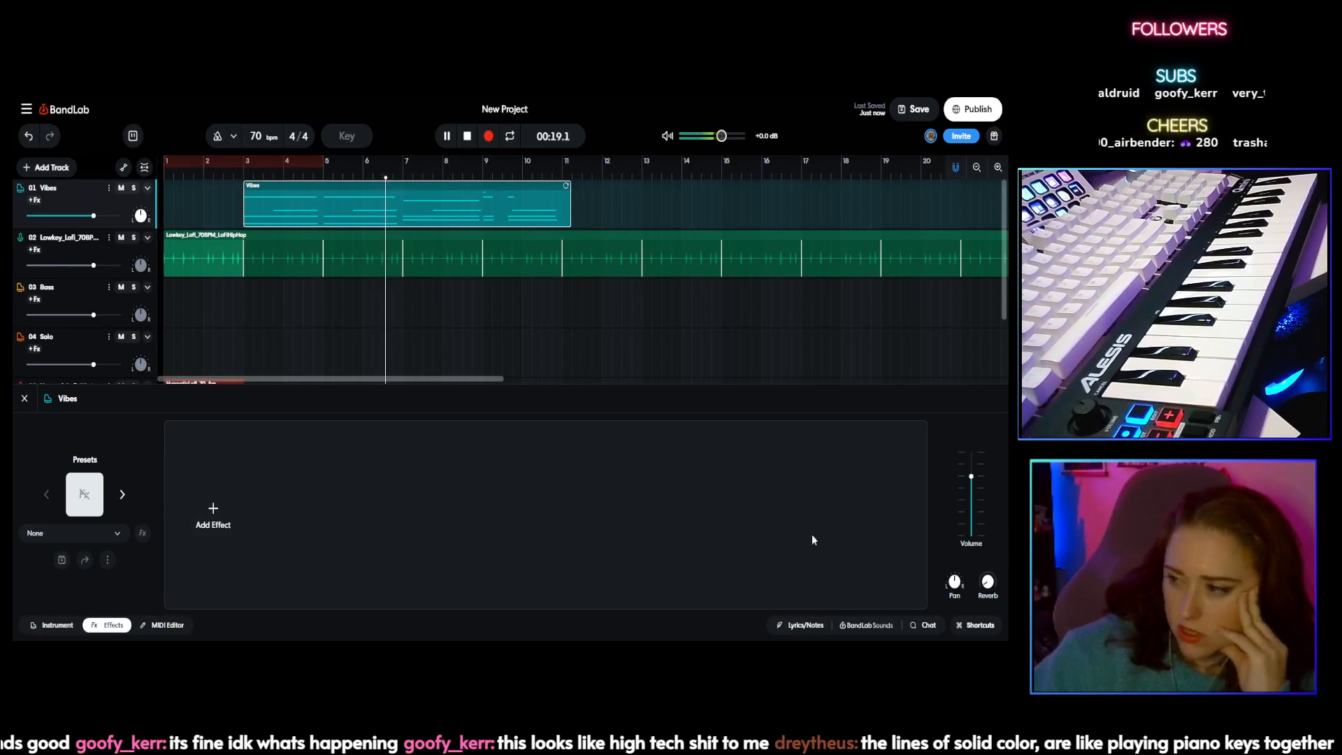
left_click_drag(987, 581, 955, 465)
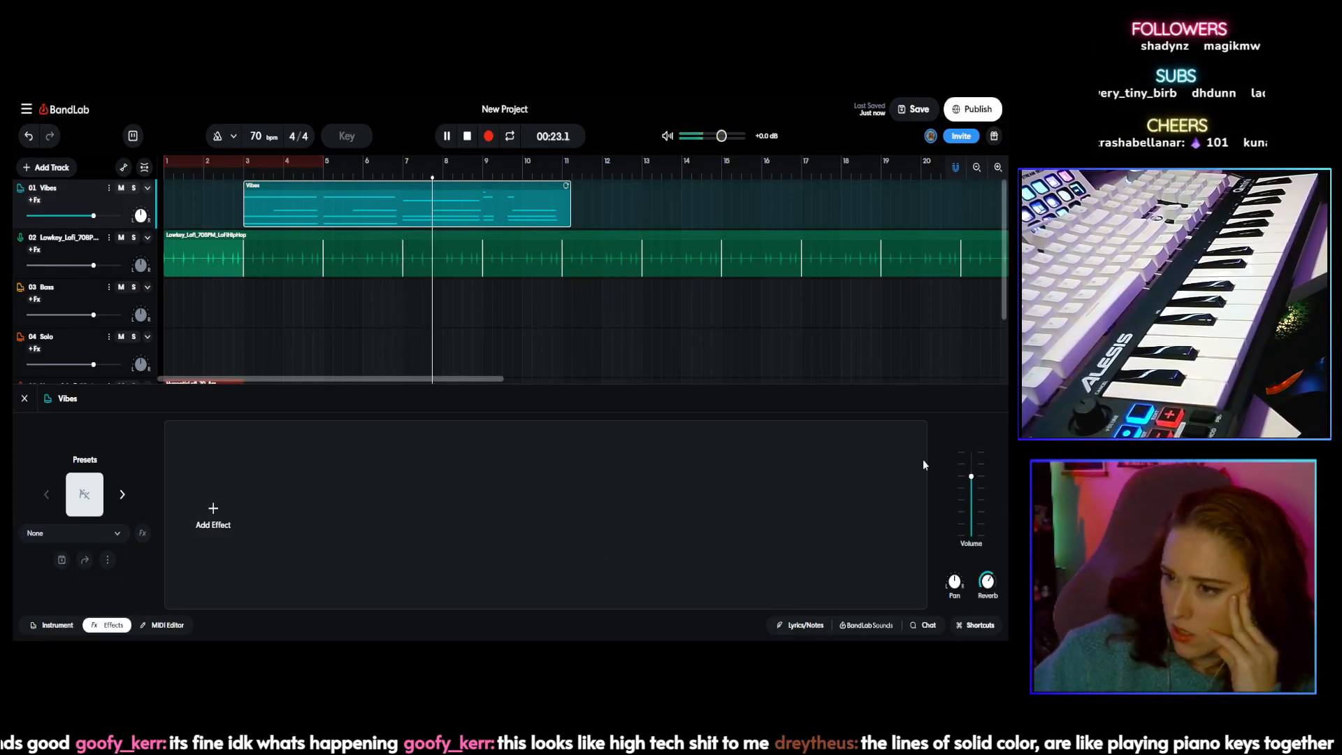
mouse_move(996, 572)
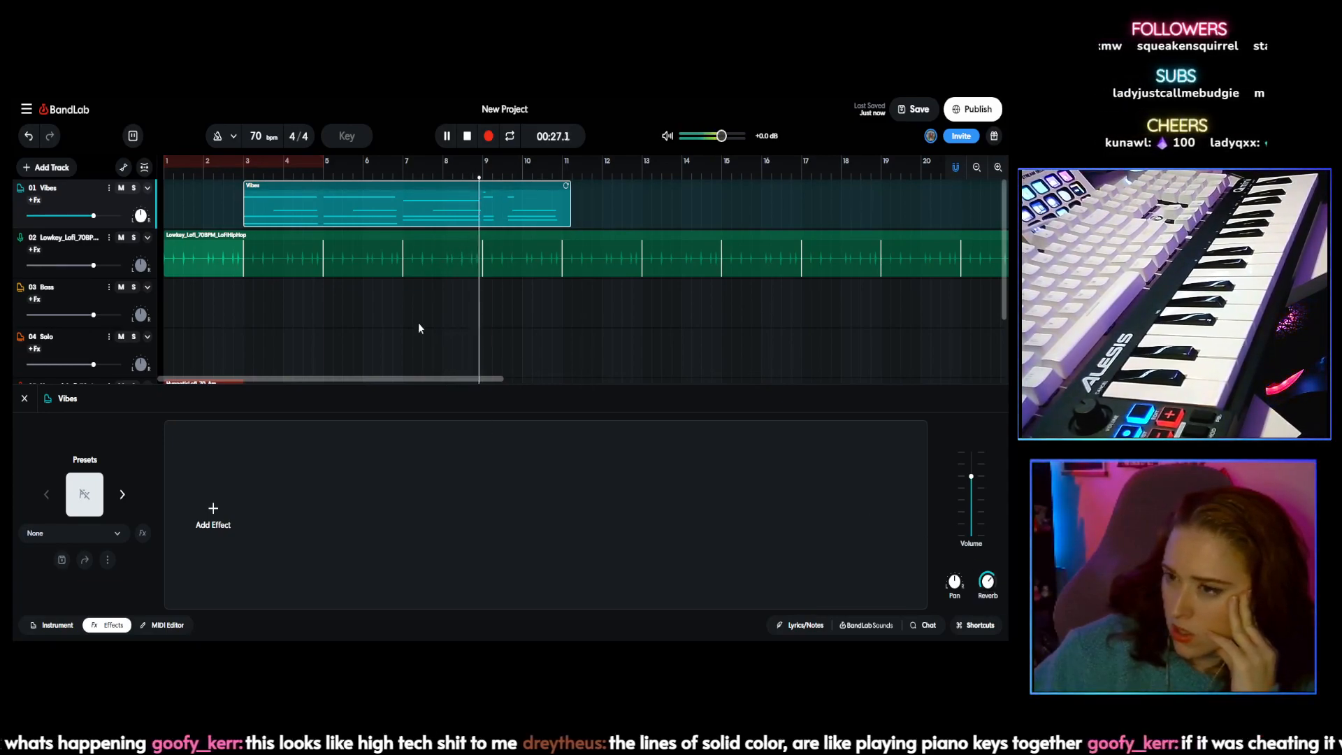
left_click(466, 135)
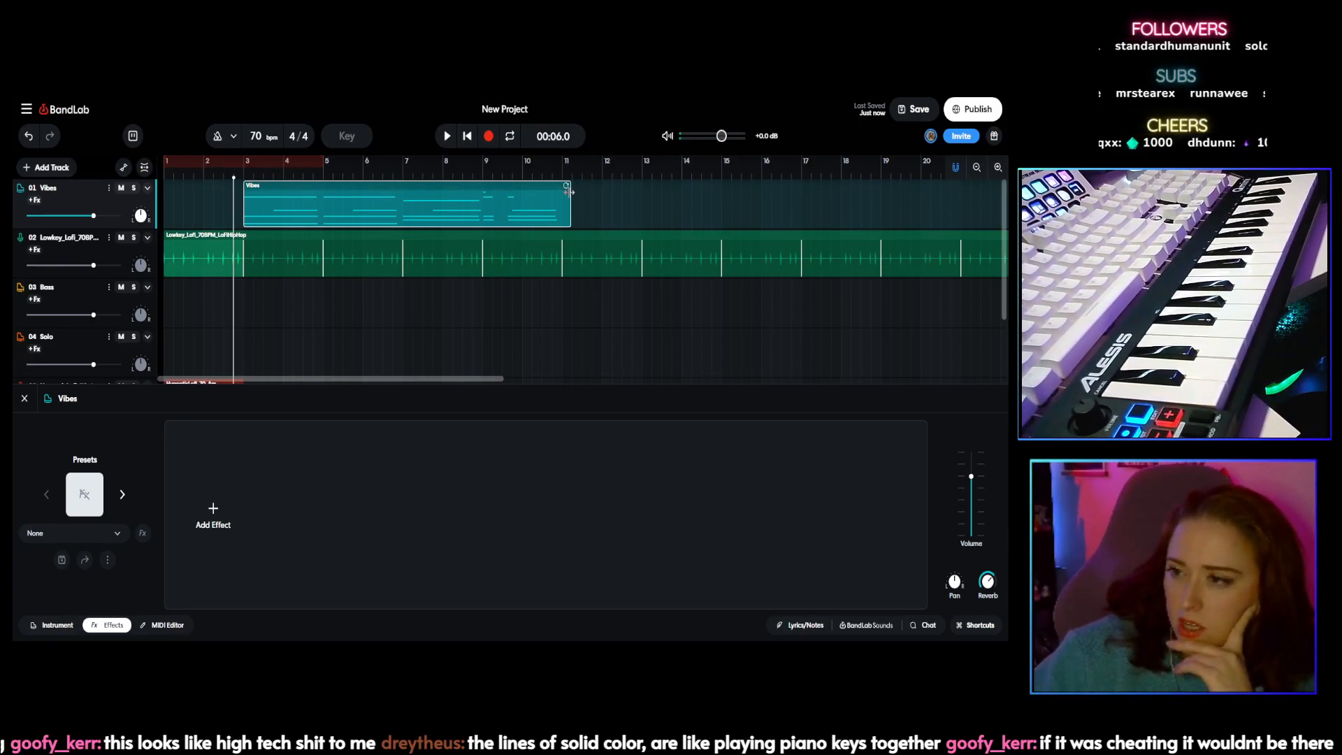
Step: Trim the end of the Vibes region back to bar 9, and select the late-entering note of the first chord
left_click_drag(556, 191, 483, 191)
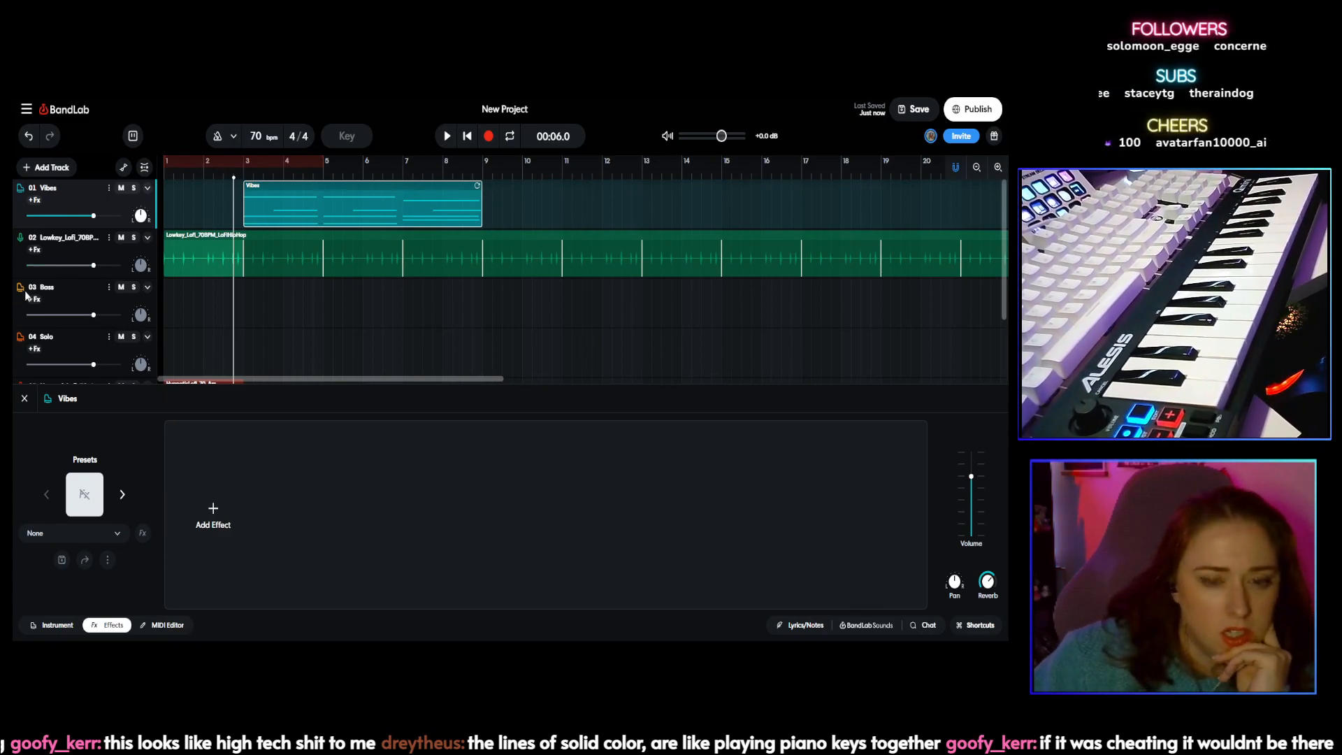
left_click(162, 627)
scroll(250, 423, "up", 4)
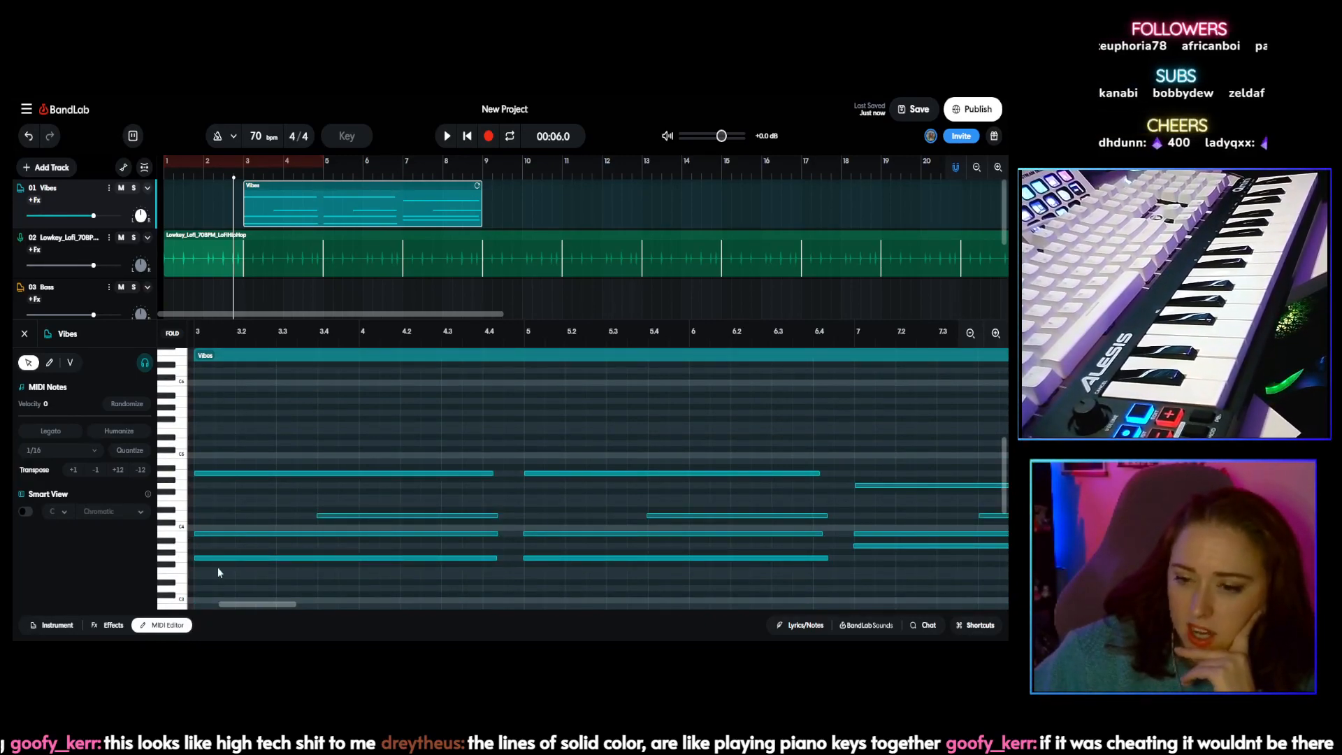
scroll(253, 495, "down", 3)
left_click(384, 454)
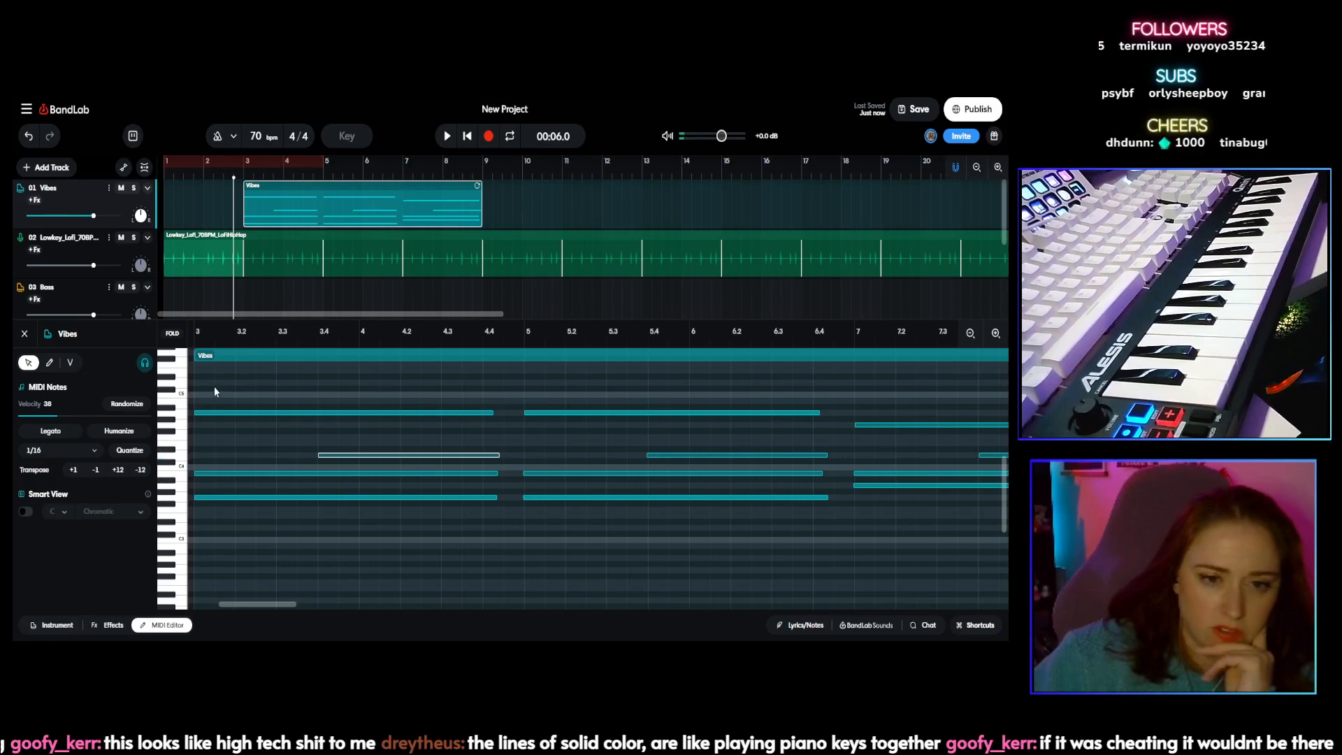
left_click_drag(282, 606, 341, 604)
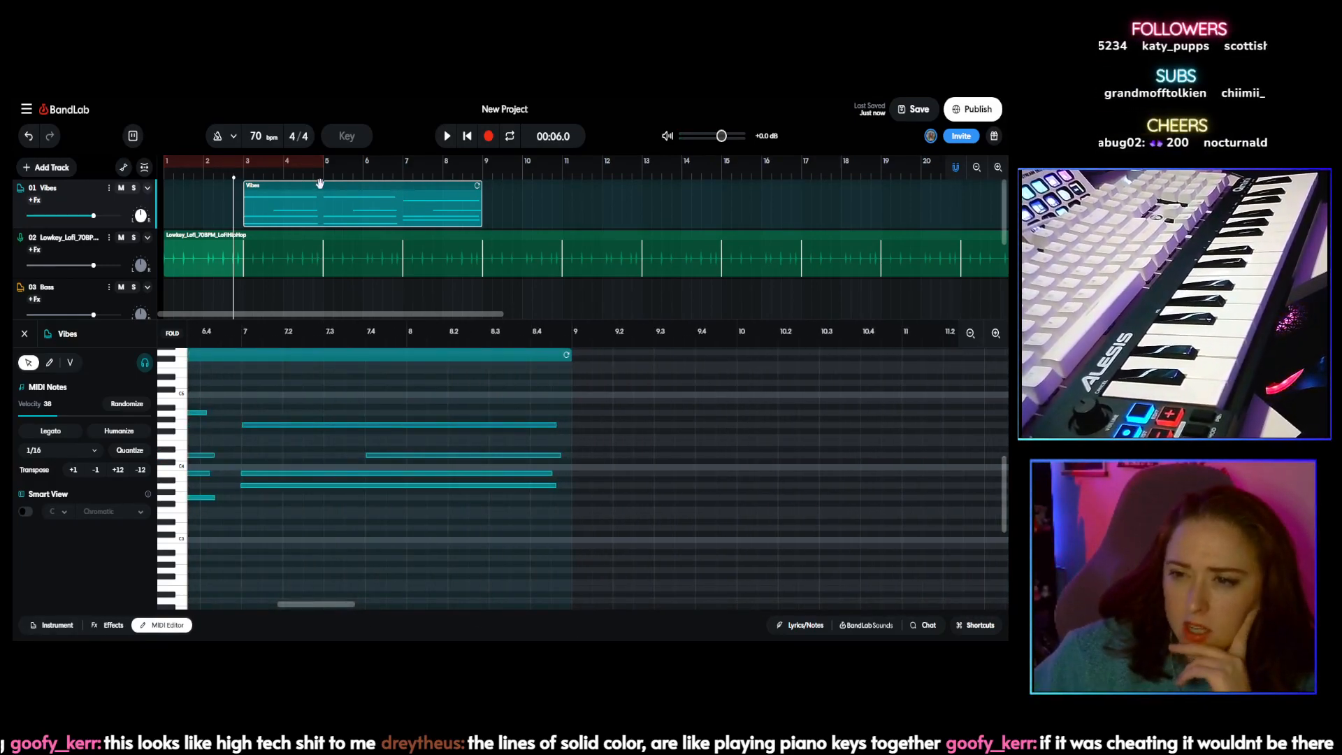
Step: Try to copy the first Vibes chord and paste it at bar 9, past the end of the region
mouse_move(324, 176)
left_mouse_down()
mouse_move(306, 178)
mouse_move(319, 178)
left_mouse_up()
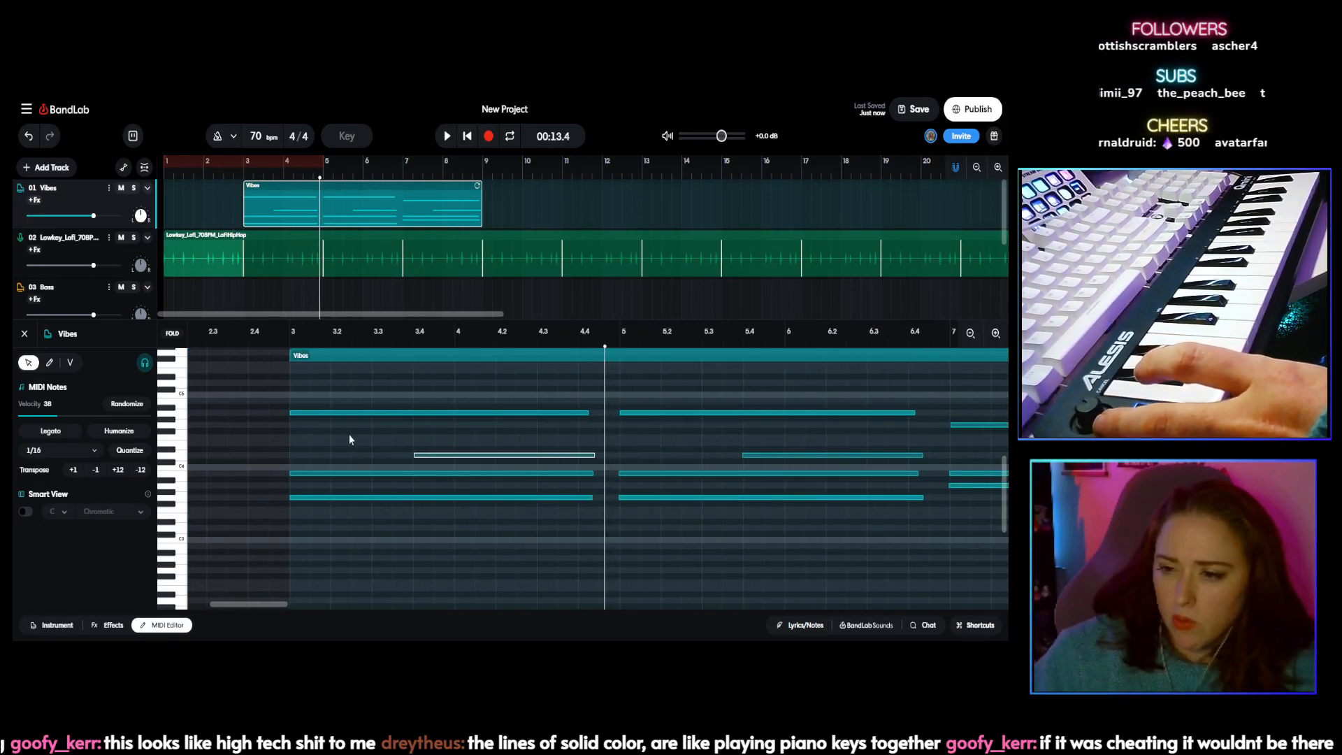
left_click_drag(284, 374, 599, 556)
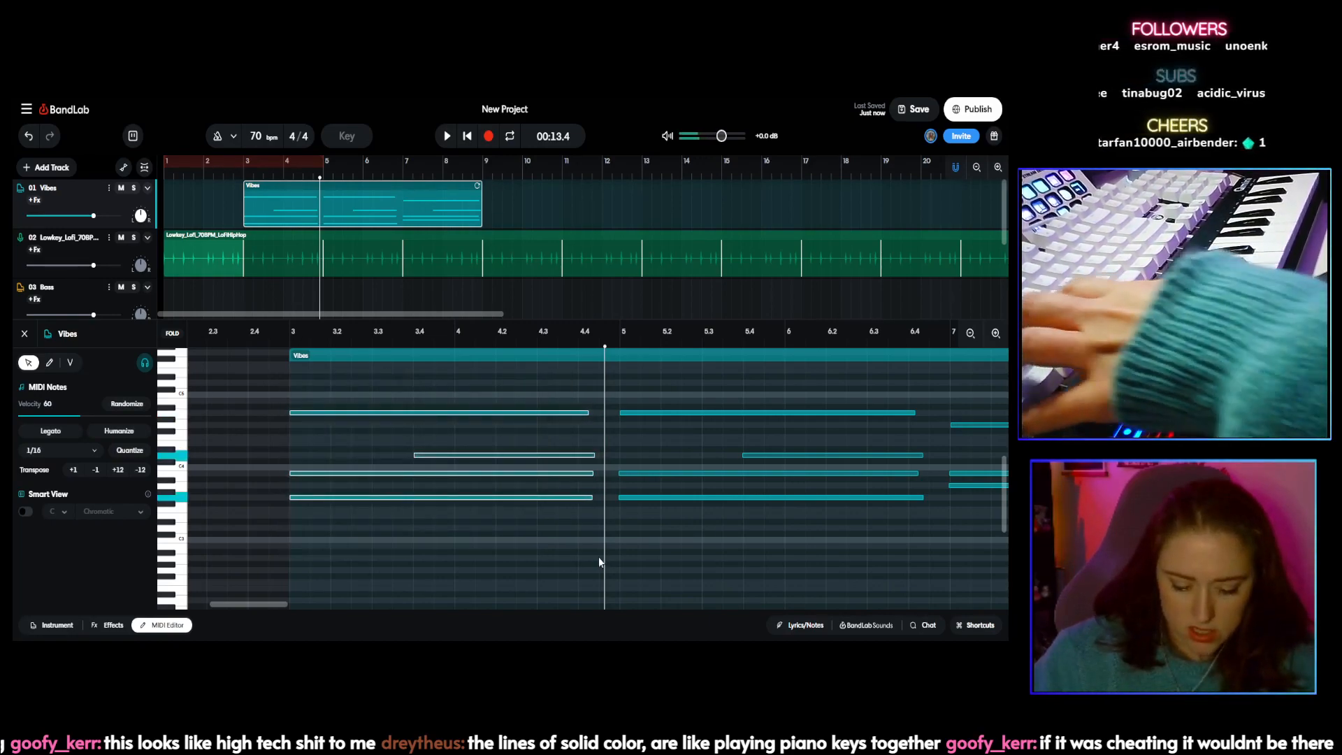
left_click_drag(261, 605, 341, 608)
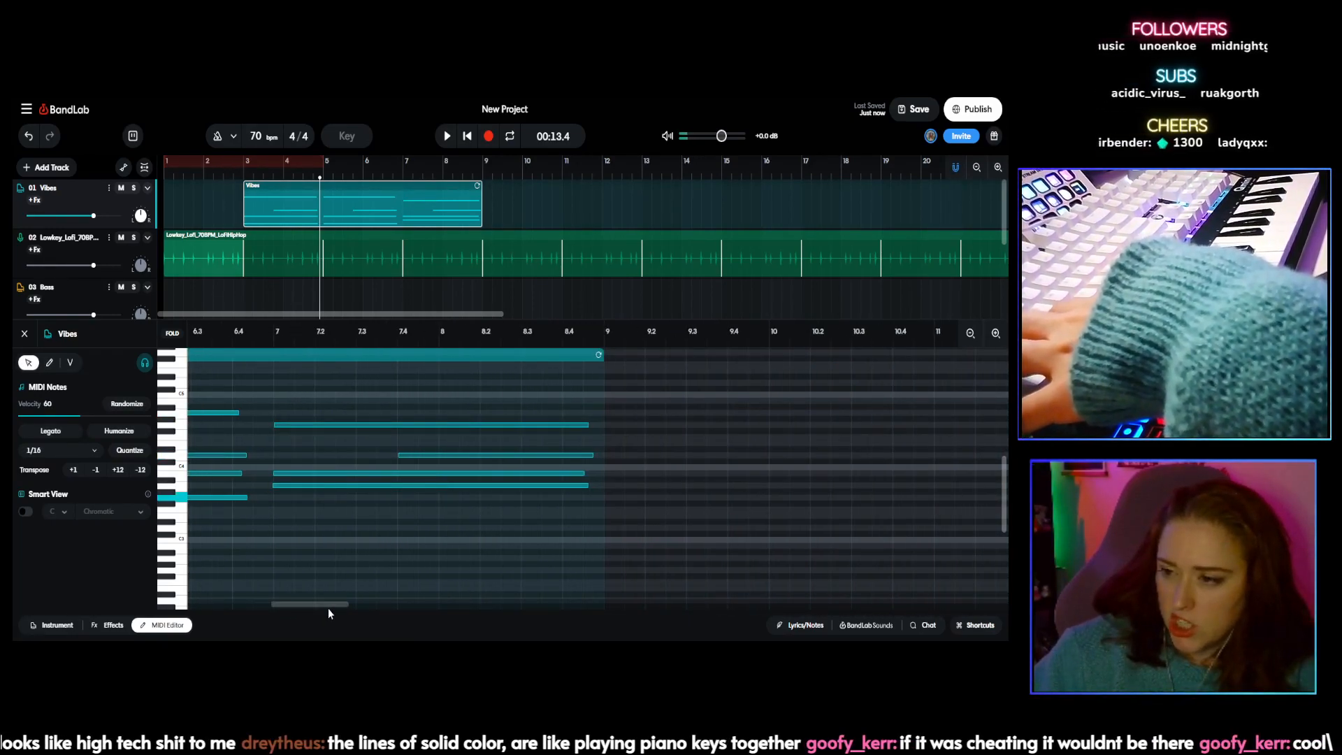
left_click(603, 347)
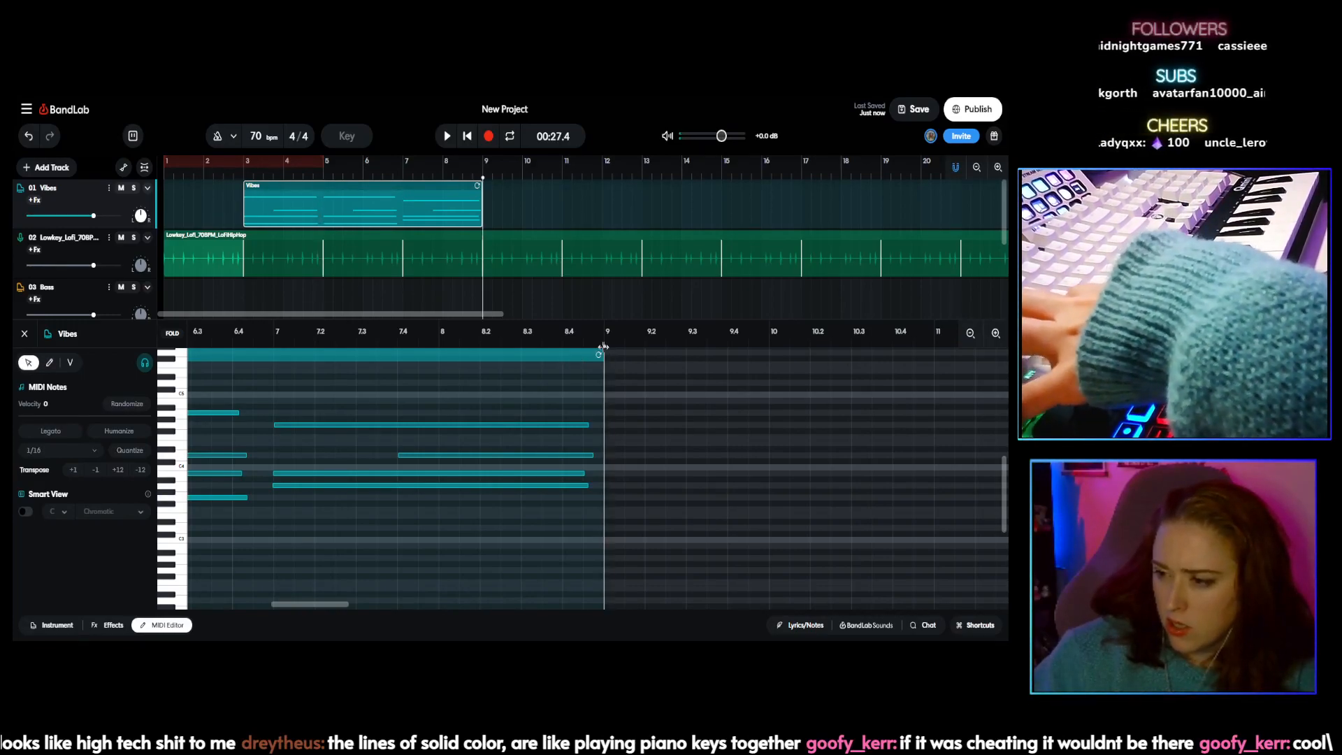
right_click(612, 425)
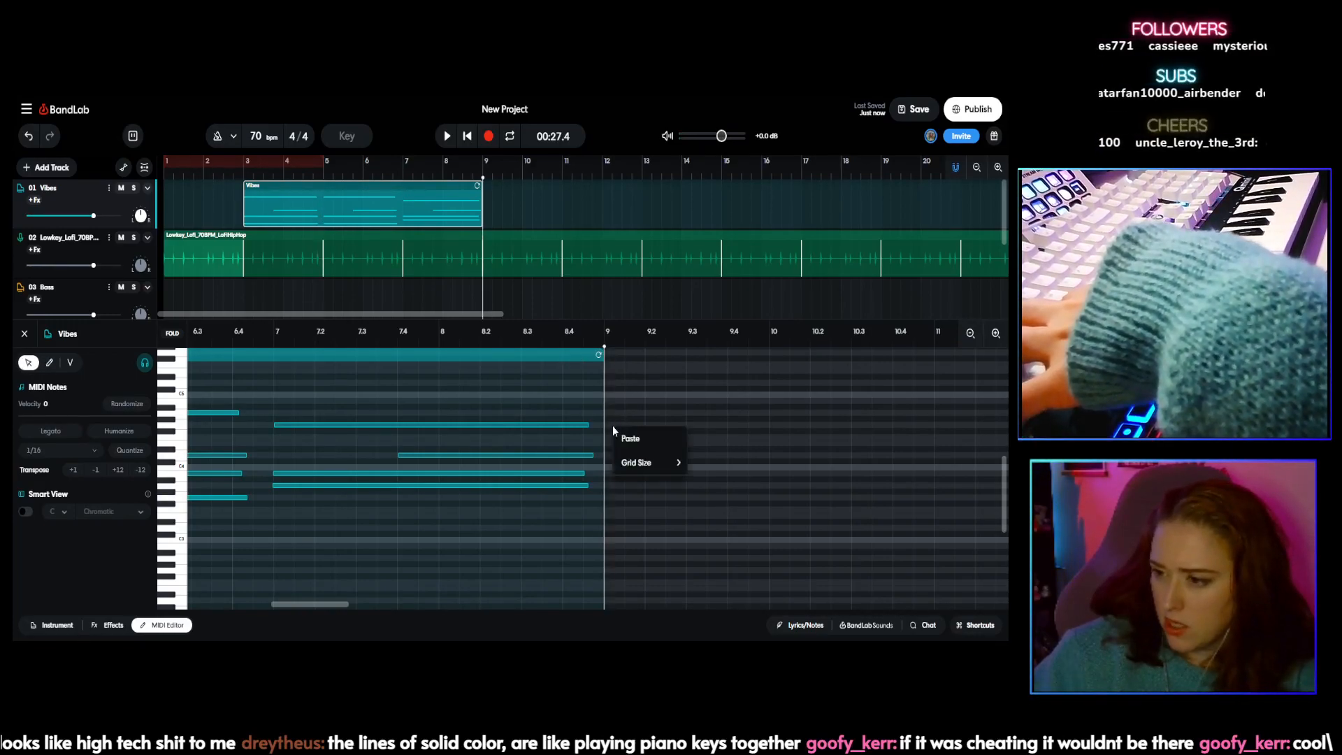
left_click(632, 442)
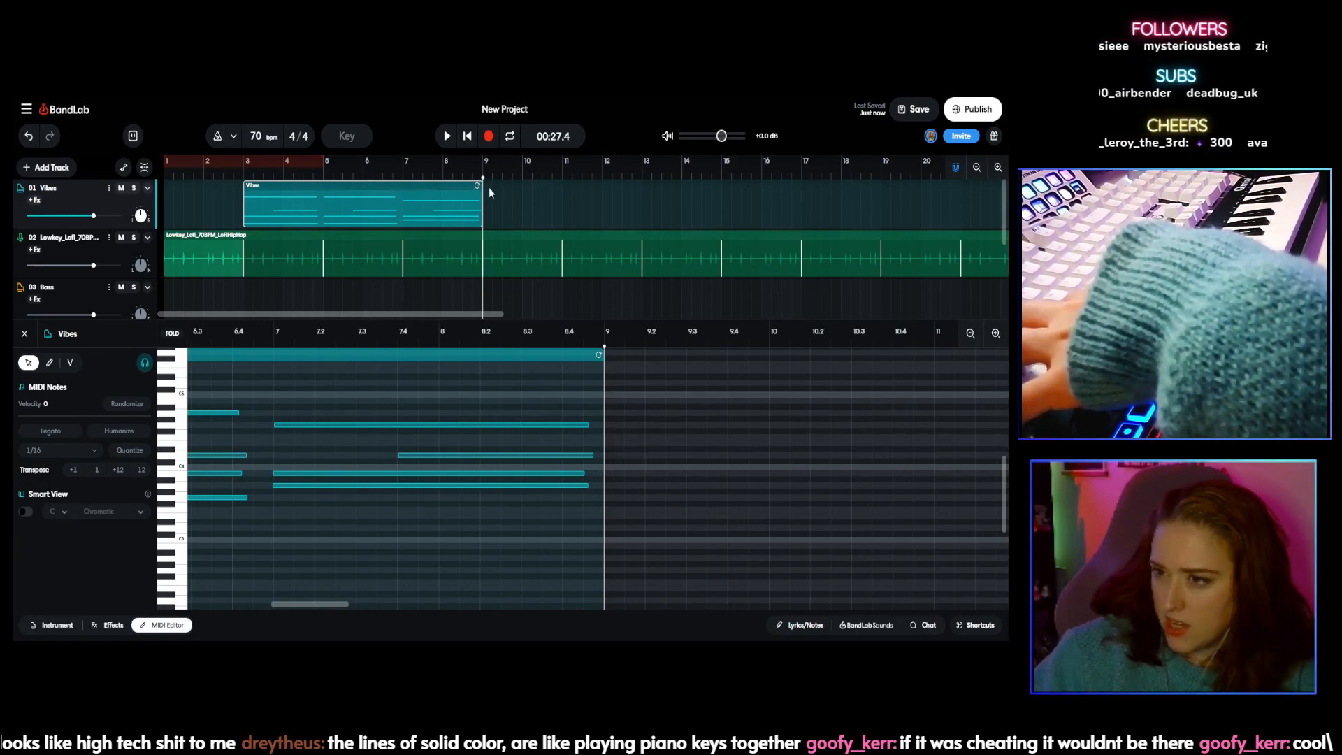
left_click(533, 207)
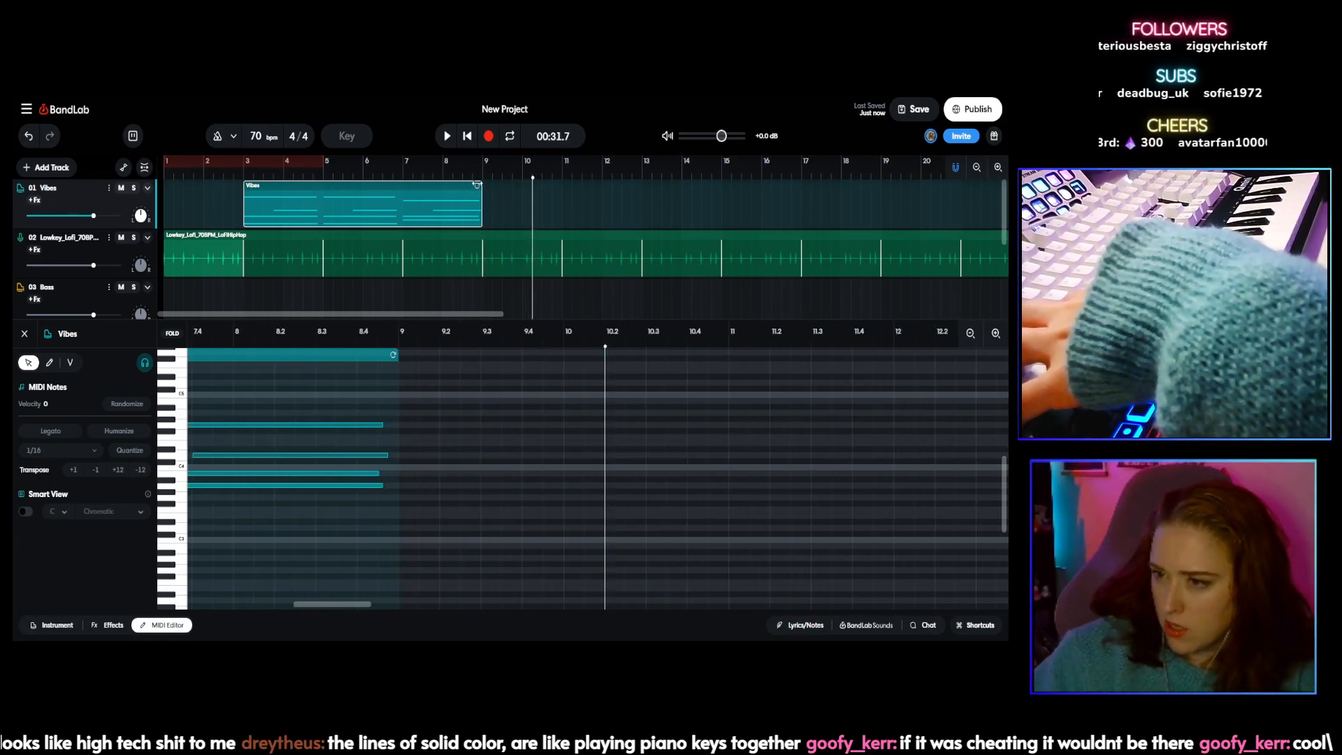
Step: Extend the Vibes region to bar 12 and delete the old notes after bar 9
left_click_drag(484, 191, 603, 206)
left_click_drag(393, 376, 749, 529)
key("Delete")
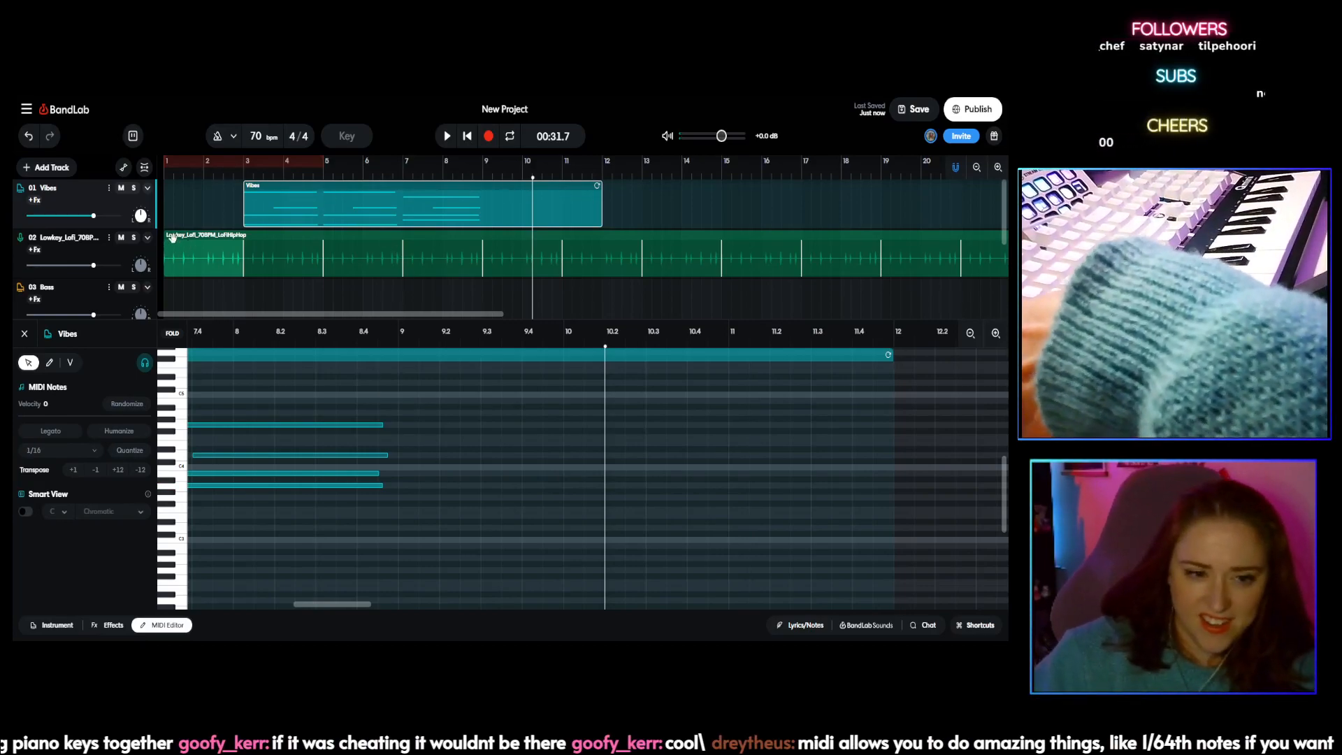
Step: Copy all four notes of the first Vibes chord at bar 3 and paste them at bar 9
left_click(239, 173)
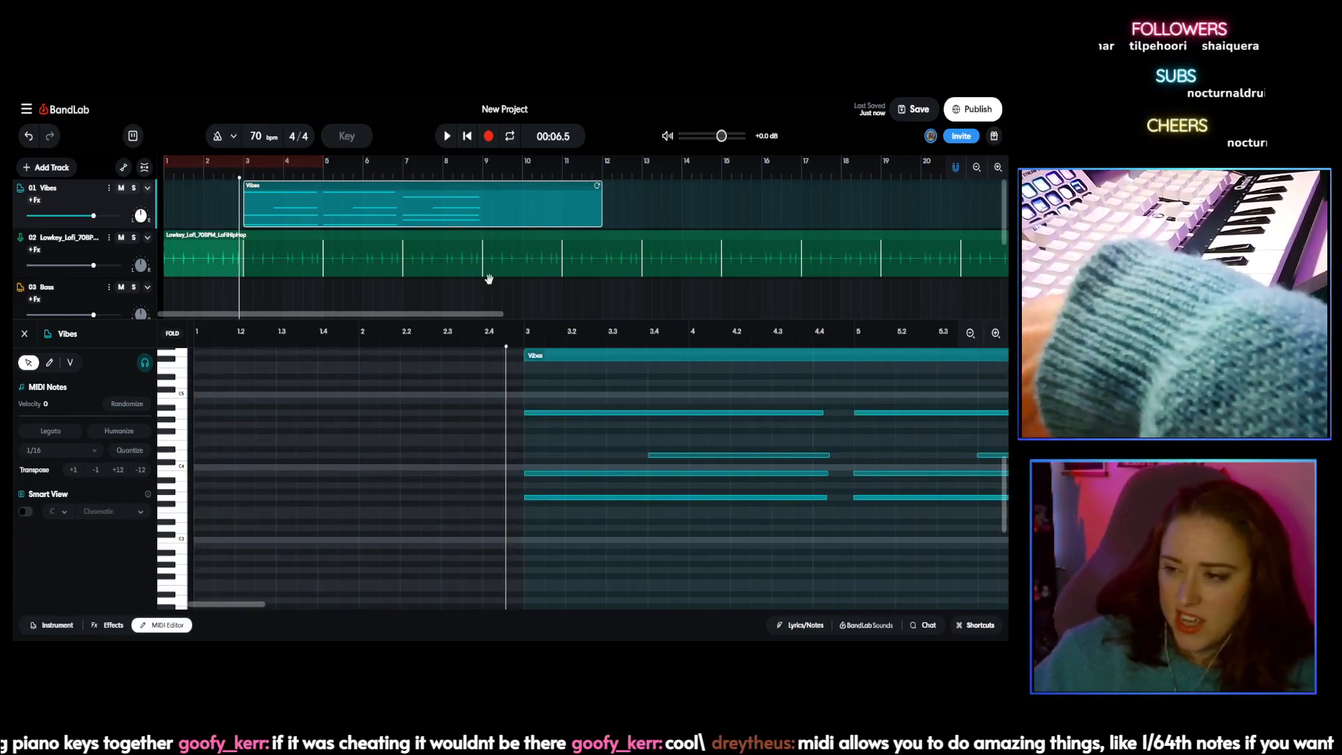
left_click_drag(515, 396, 842, 533)
key("p")
key("ctrl+c")
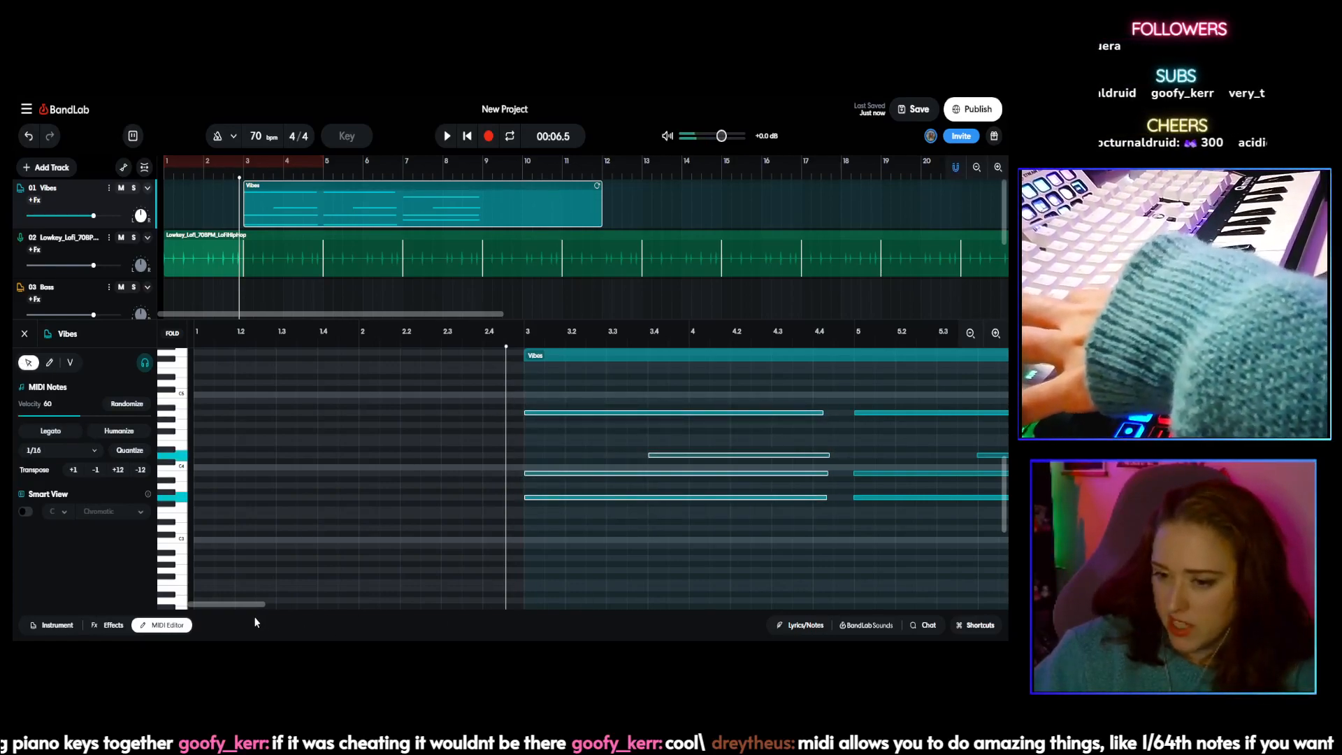
left_click_drag(249, 603, 351, 602)
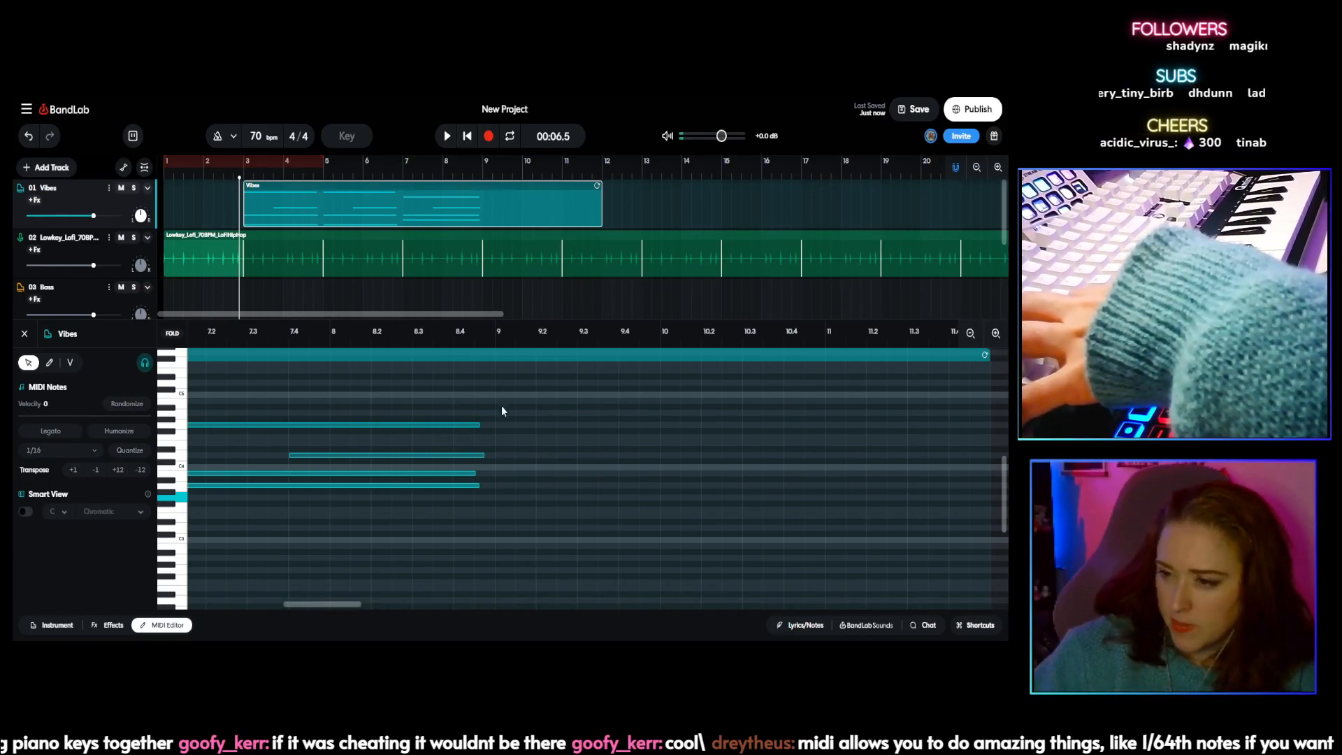
left_click(494, 343)
key("ctrl+v")
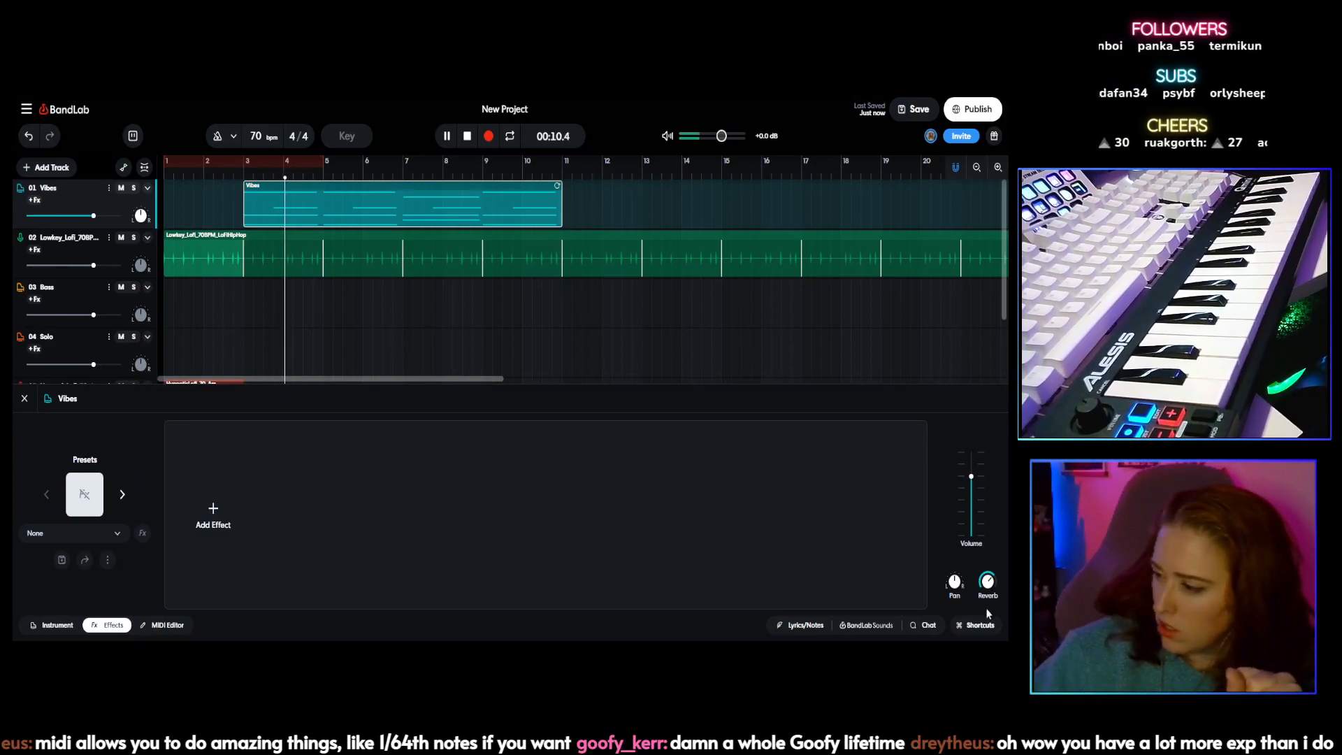
Step: Raise the Vibes track's reverb further during playback, and stop playback
left_click_drag(1007, 591, 978, 535)
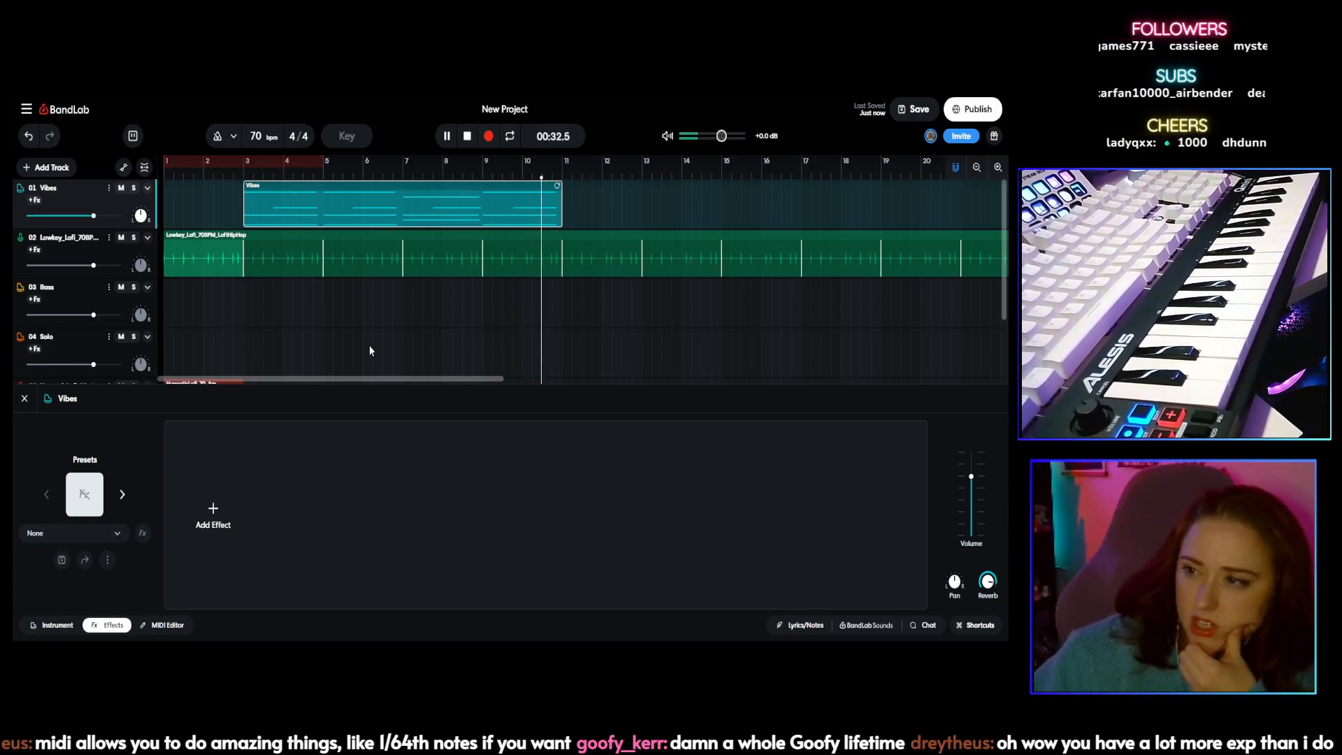
left_click(468, 138)
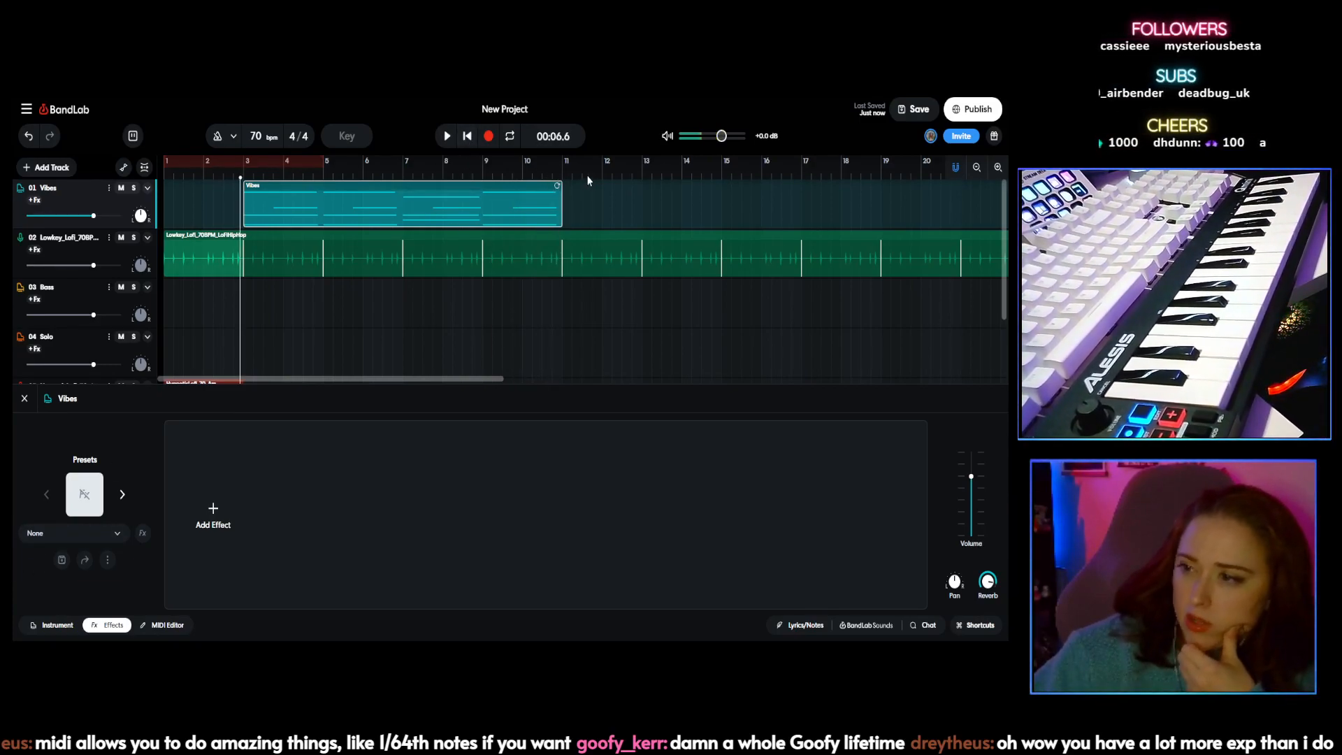
Step: Loop the Vibes region out to bar 43, extend the looped beat to just past bar 43, and return the playhead to the start
left_click_drag(559, 184, 758, 205)
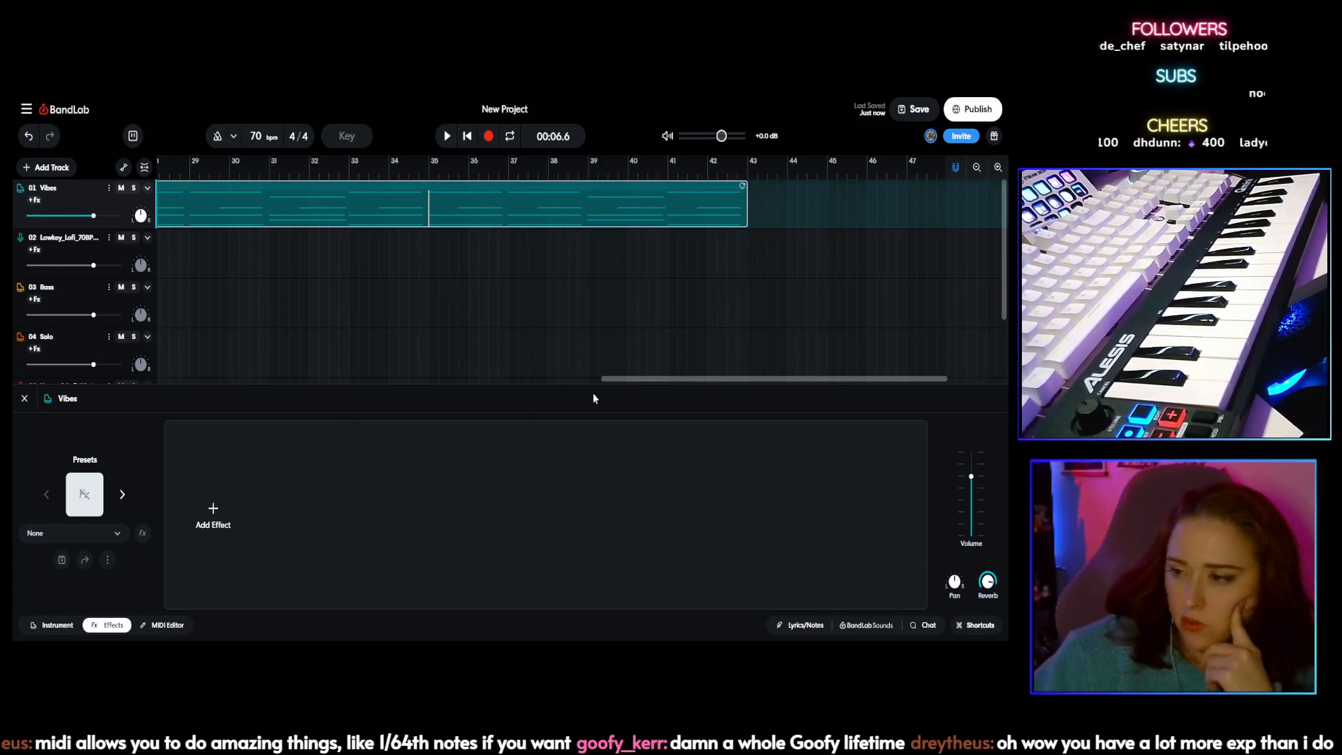
left_click_drag(605, 377, 439, 381)
left_click_drag(440, 236, 795, 258)
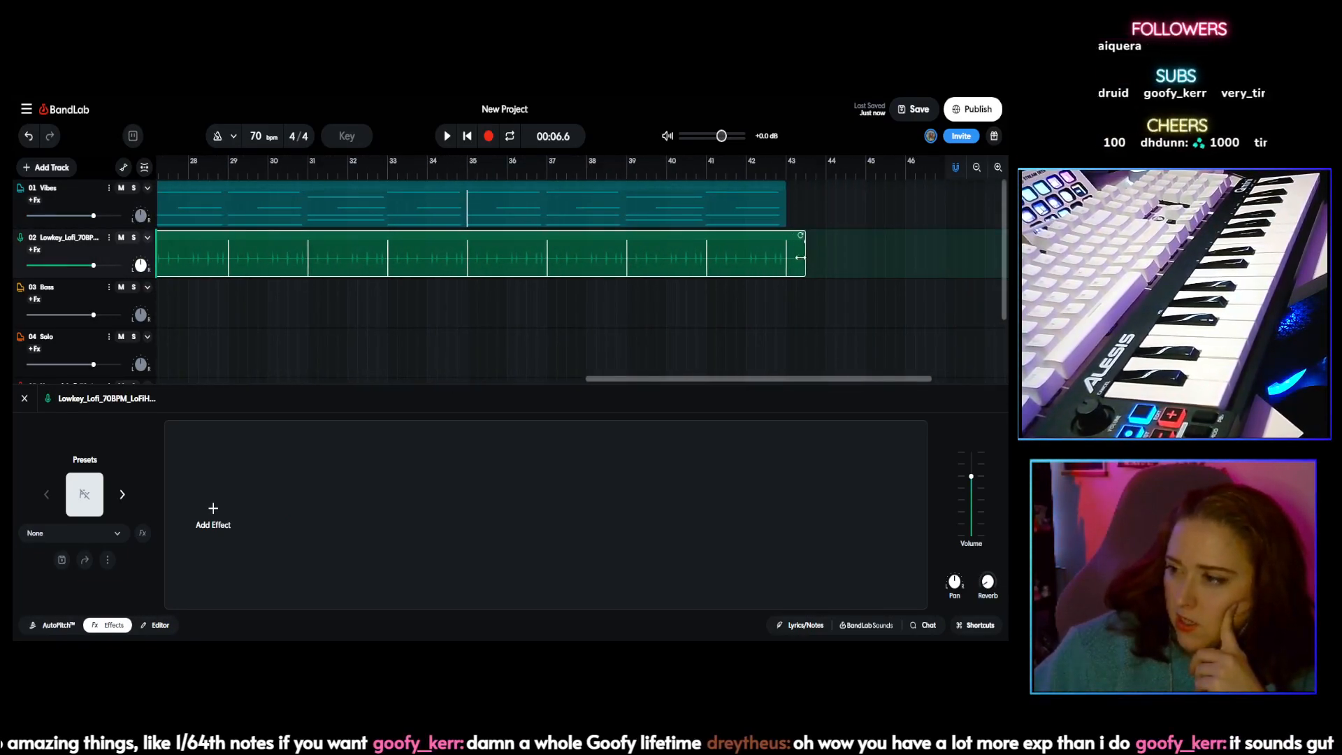
left_click(466, 136)
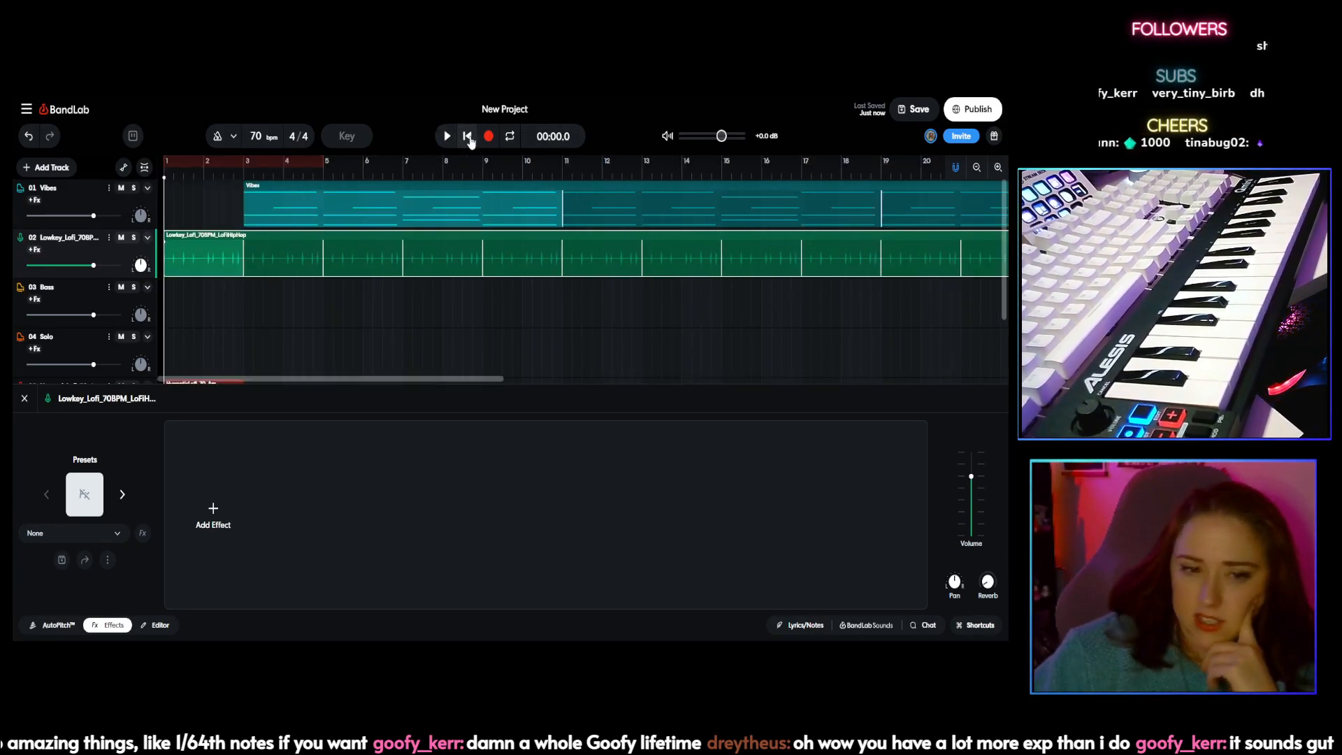
Step: Audition the effect presets from Basic Tremolo through Filter Piano on the Vibes track, playing from just before bar 3
left_click(291, 197)
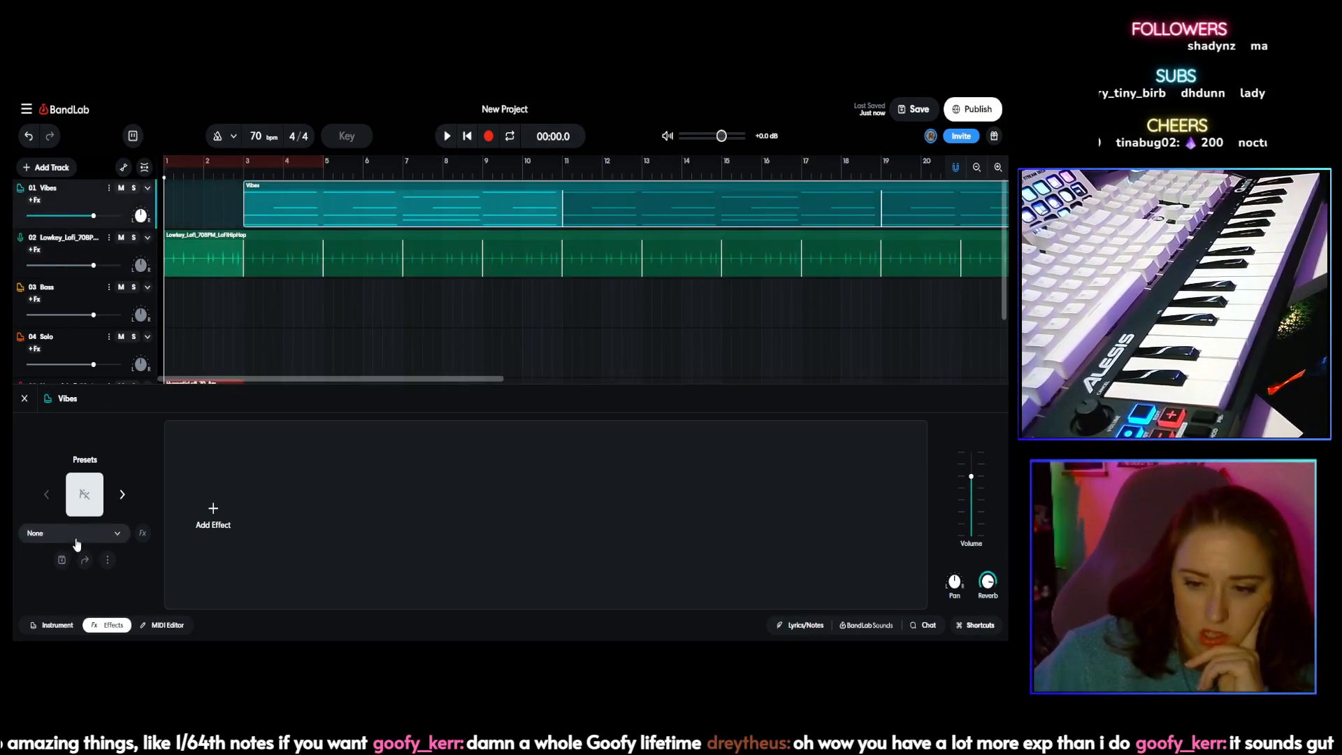
left_click(76, 538)
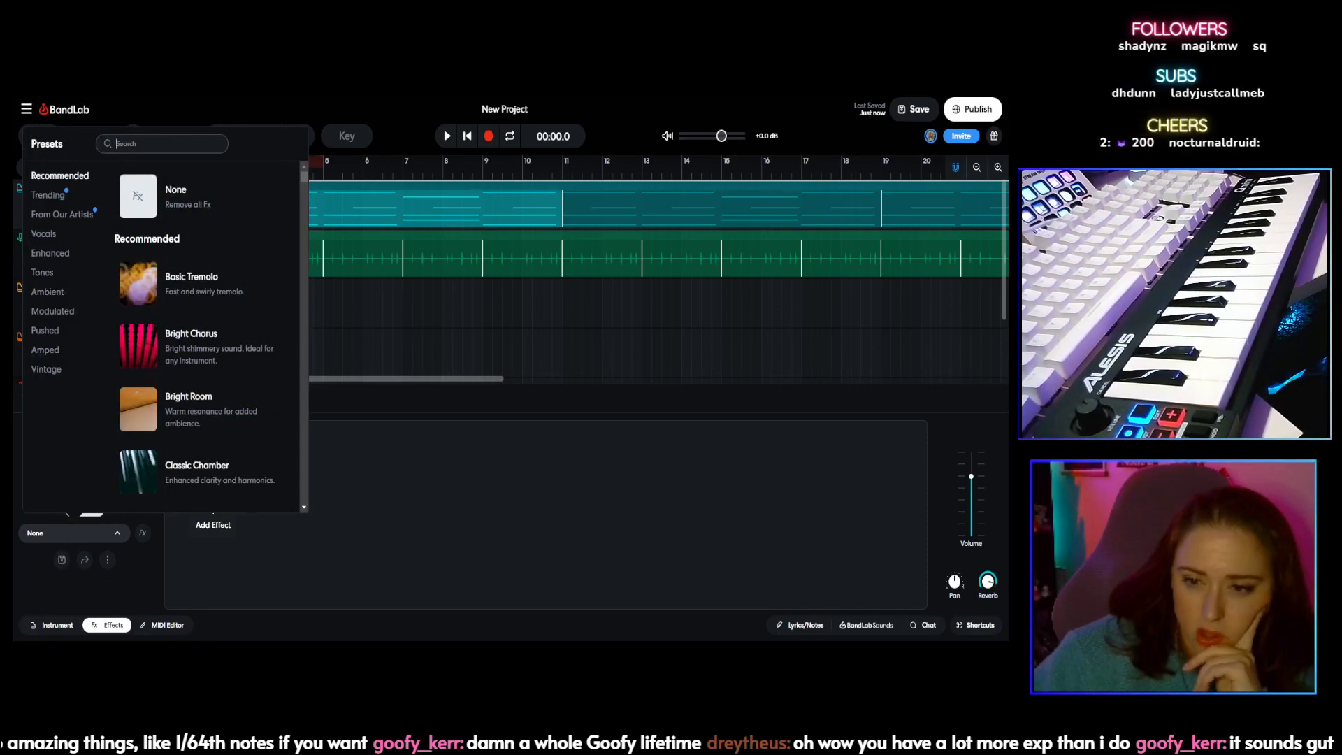
left_click(216, 220)
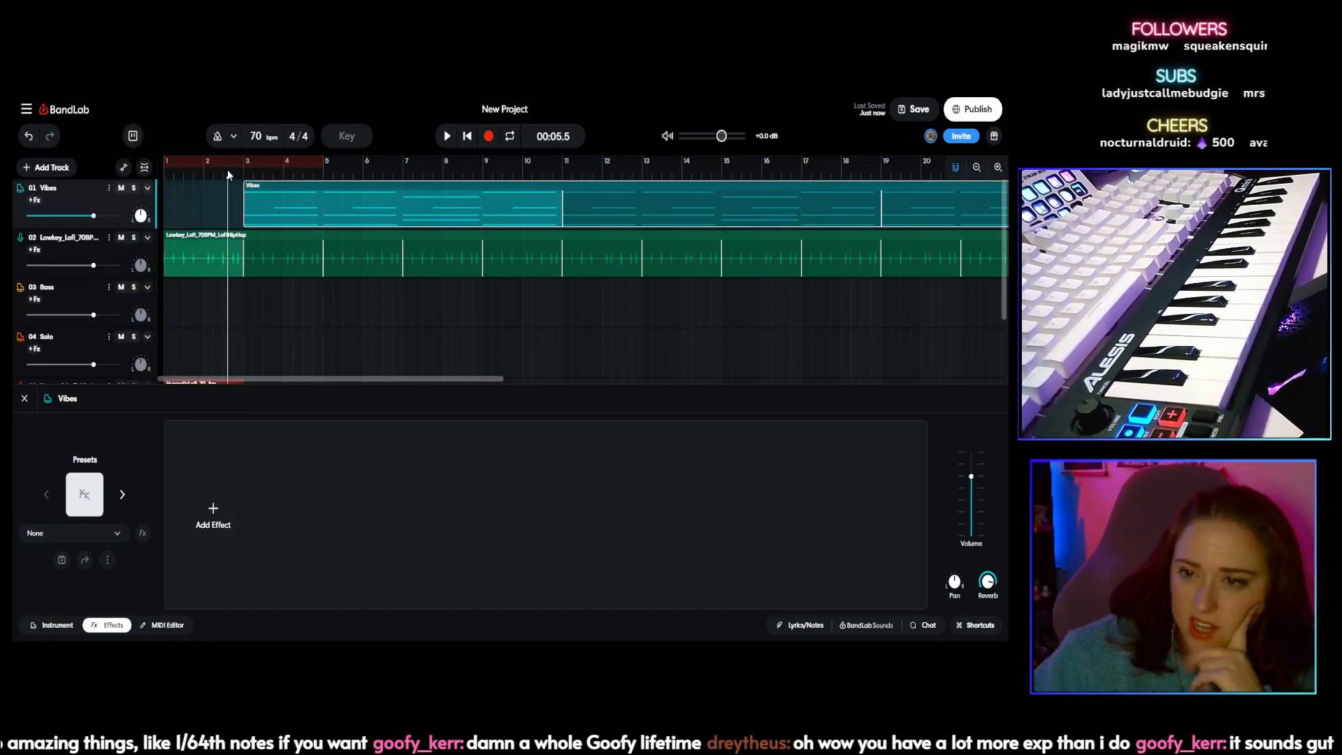
left_click_drag(228, 174, 234, 177)
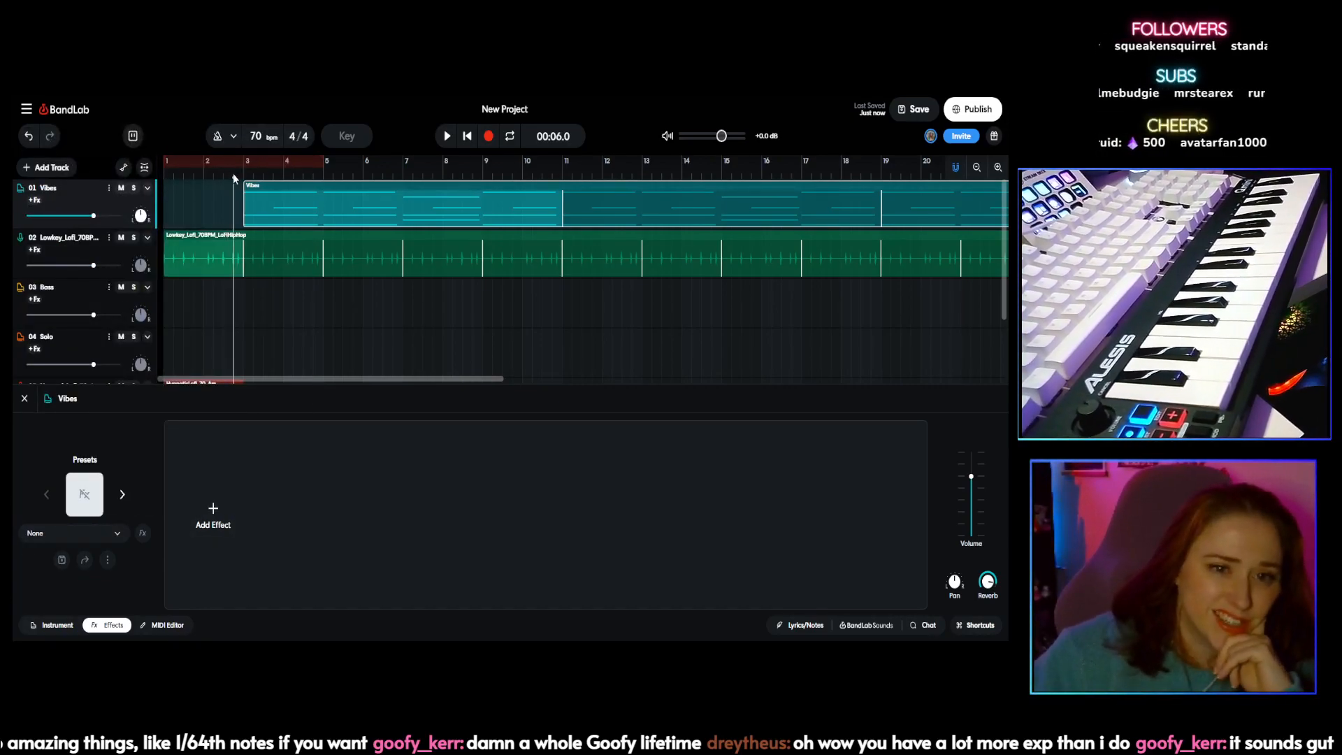
left_click(446, 136)
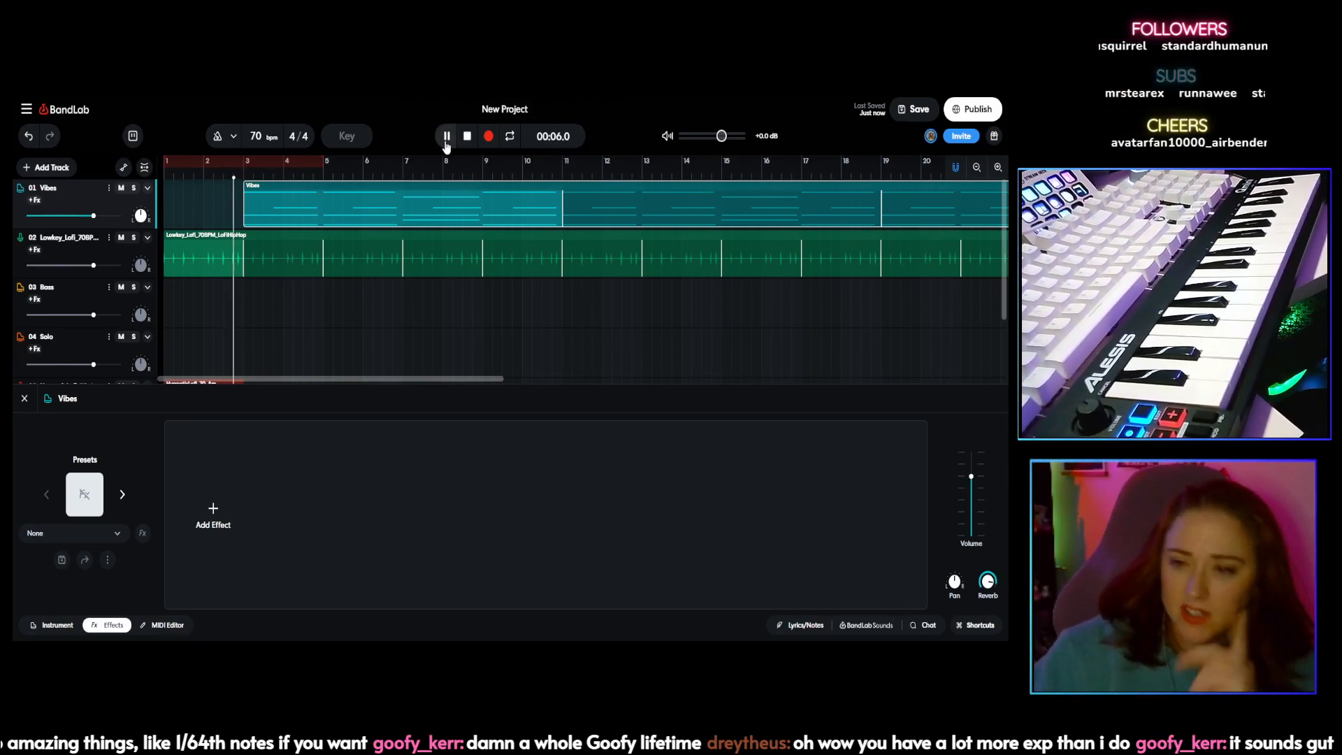
left_click(122, 494)
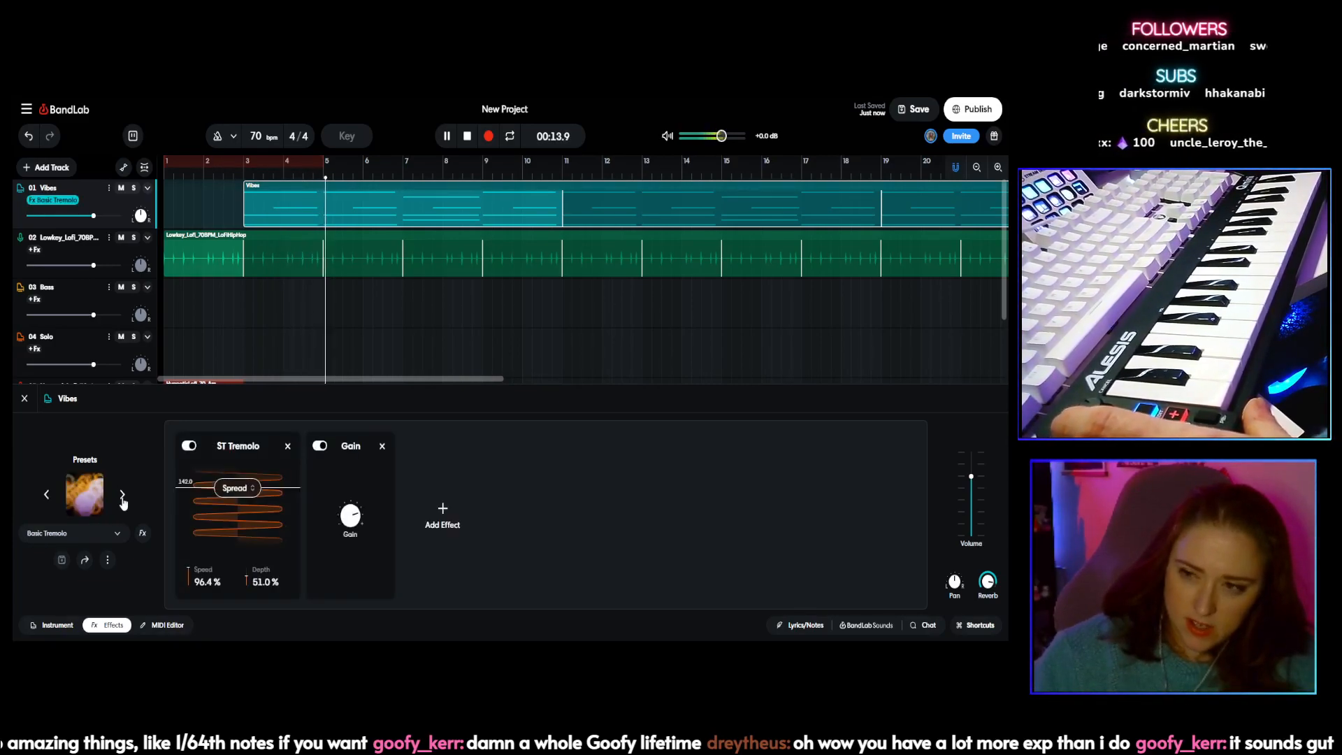
left_click(122, 495)
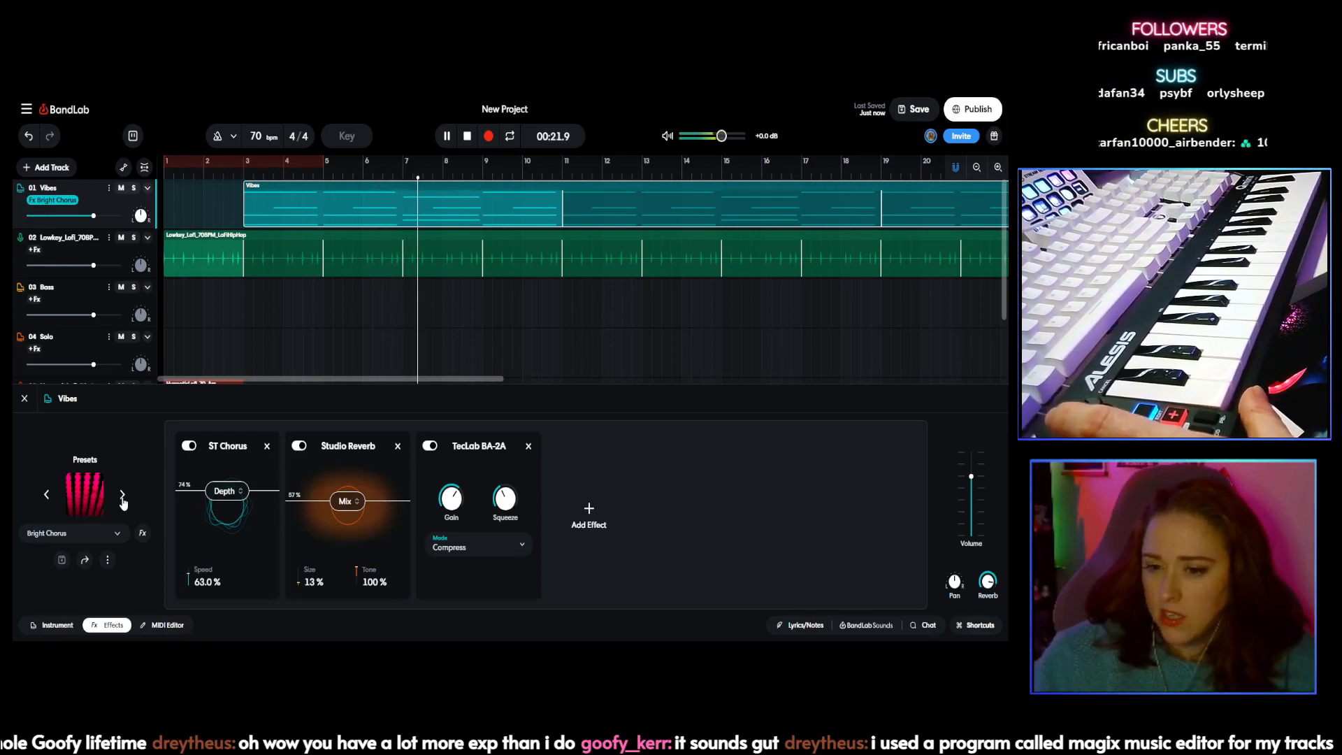
left_click(123, 497)
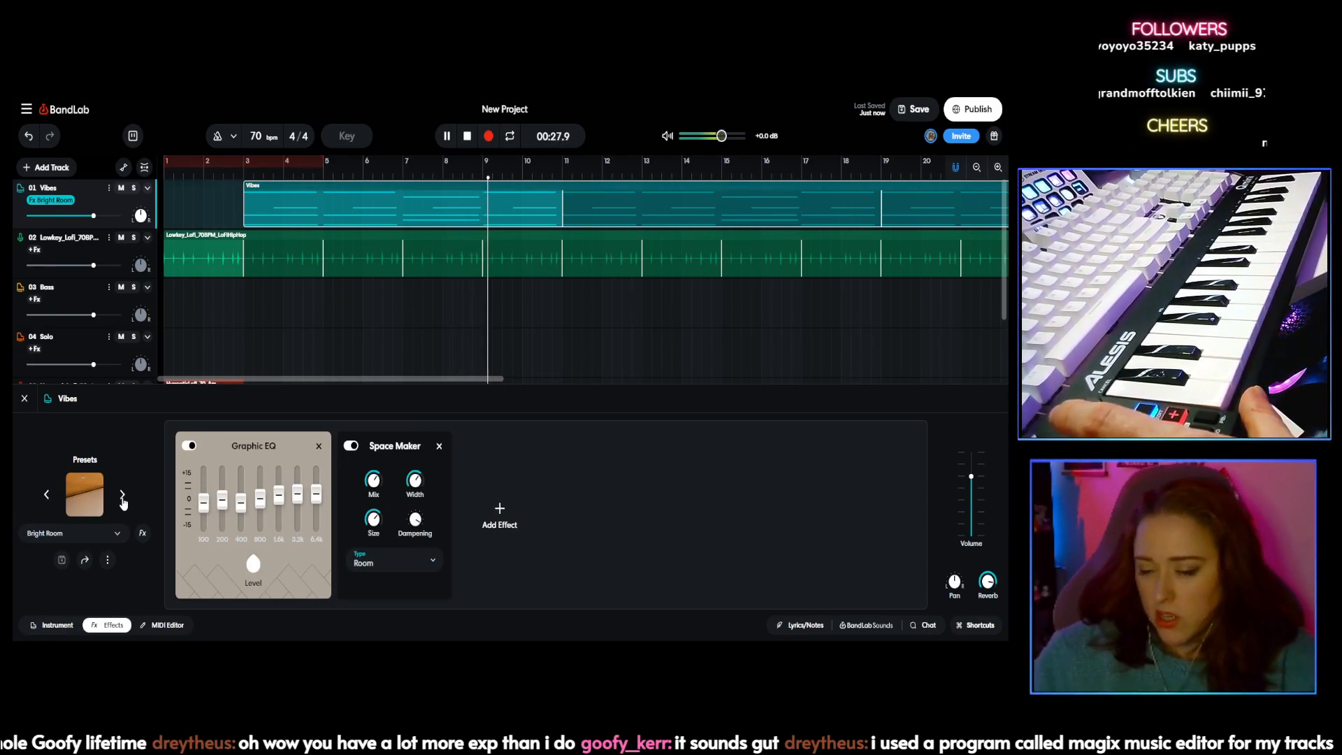
left_click(122, 496)
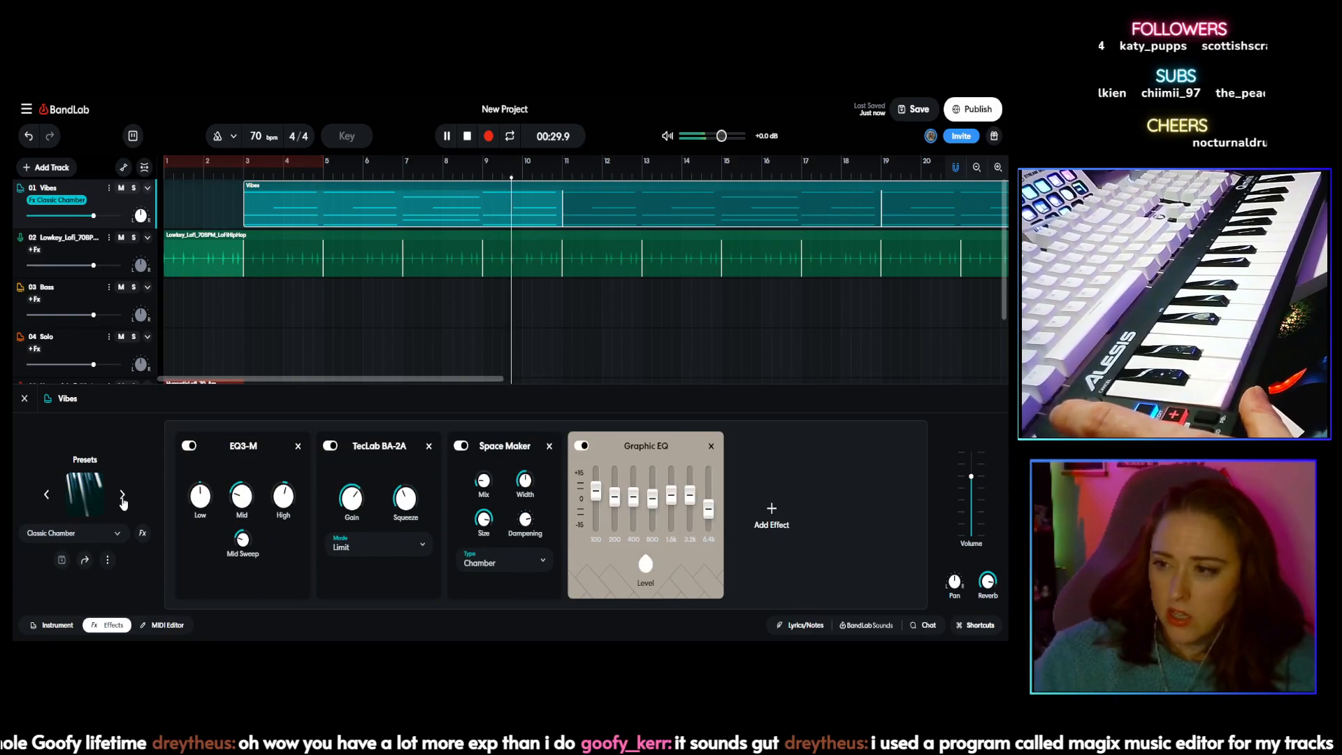
left_click(123, 496)
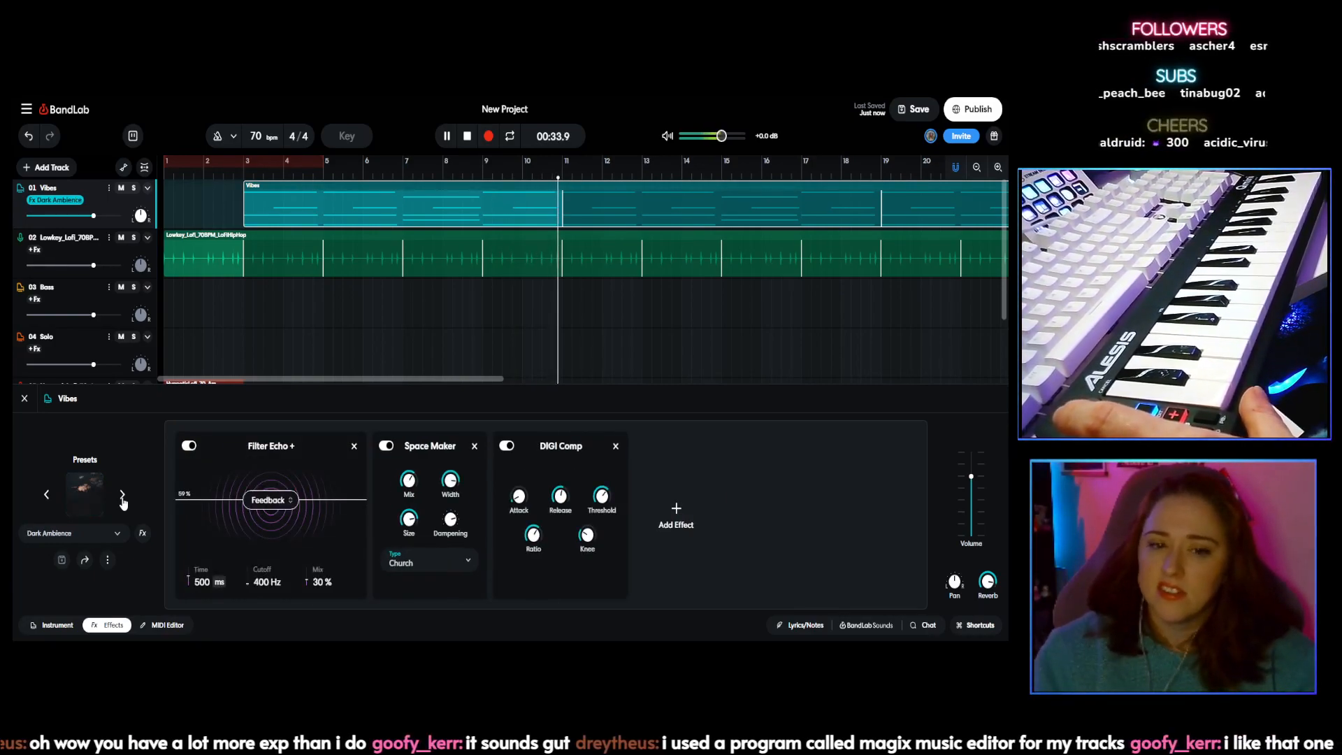
left_click(123, 496)
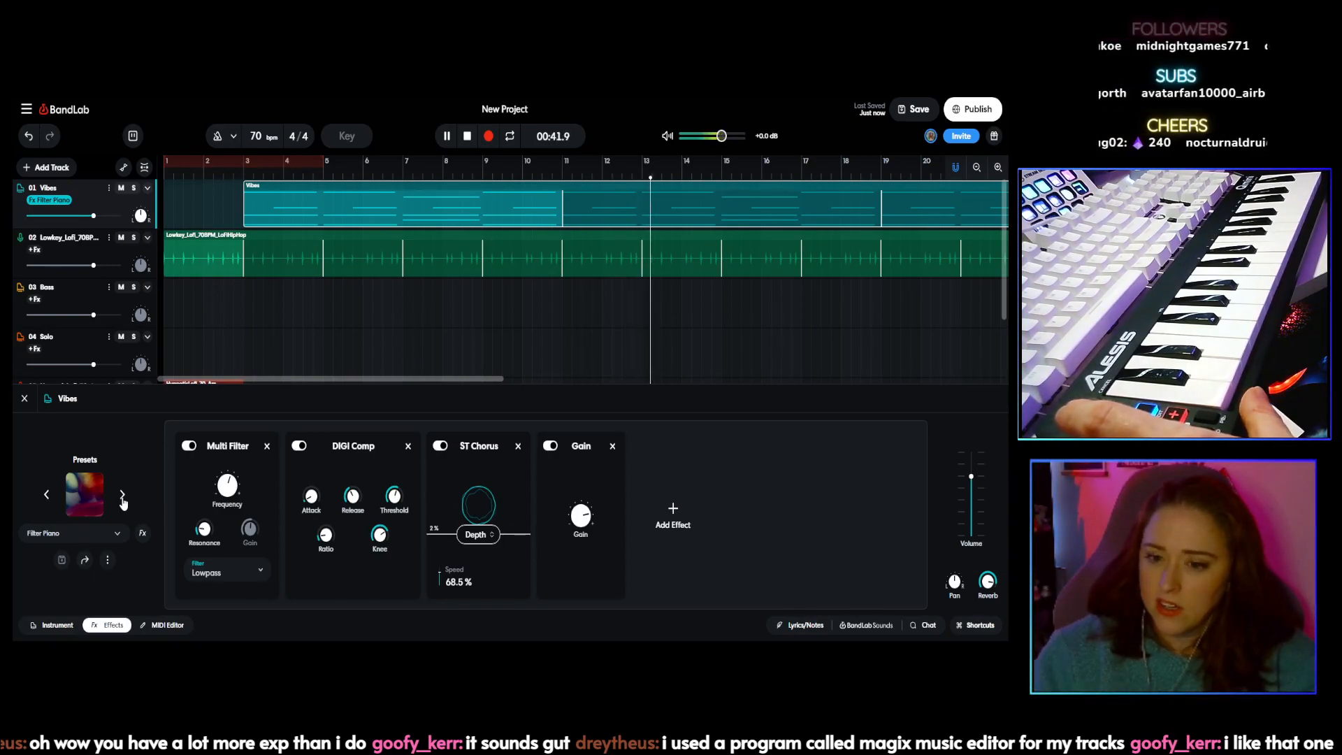
Step: Apply the Bright Chorus preset to the Vibes track and pause playback at bar 19
left_click(96, 534)
scroll(208, 309, "up", 3)
left_click(194, 320)
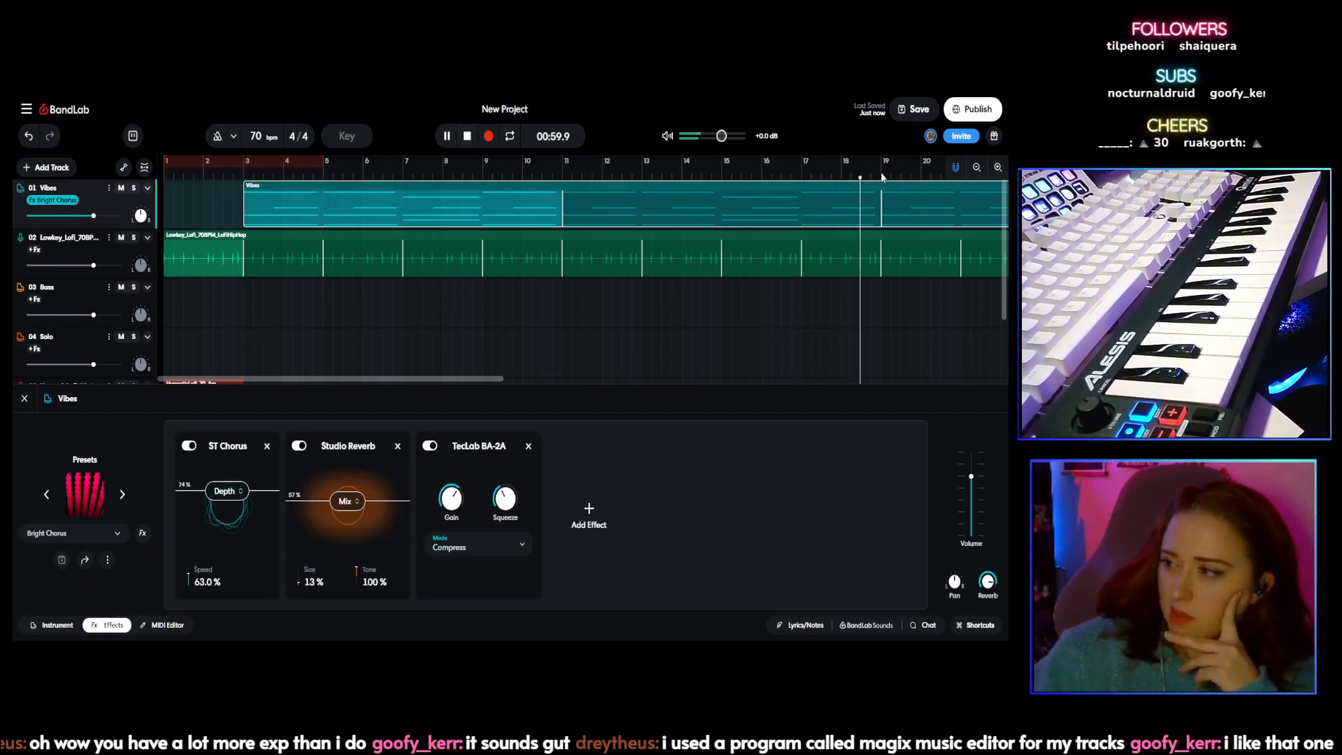
key("space")
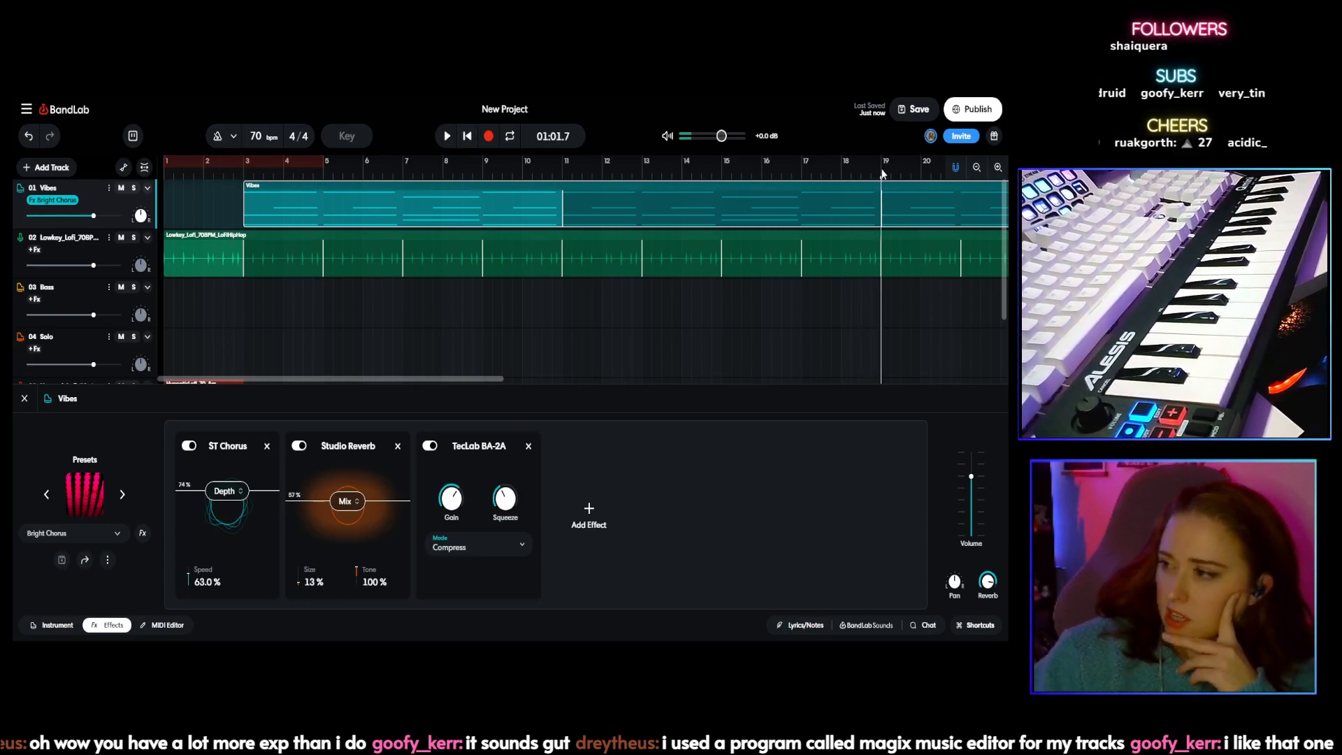
right_click(885, 172)
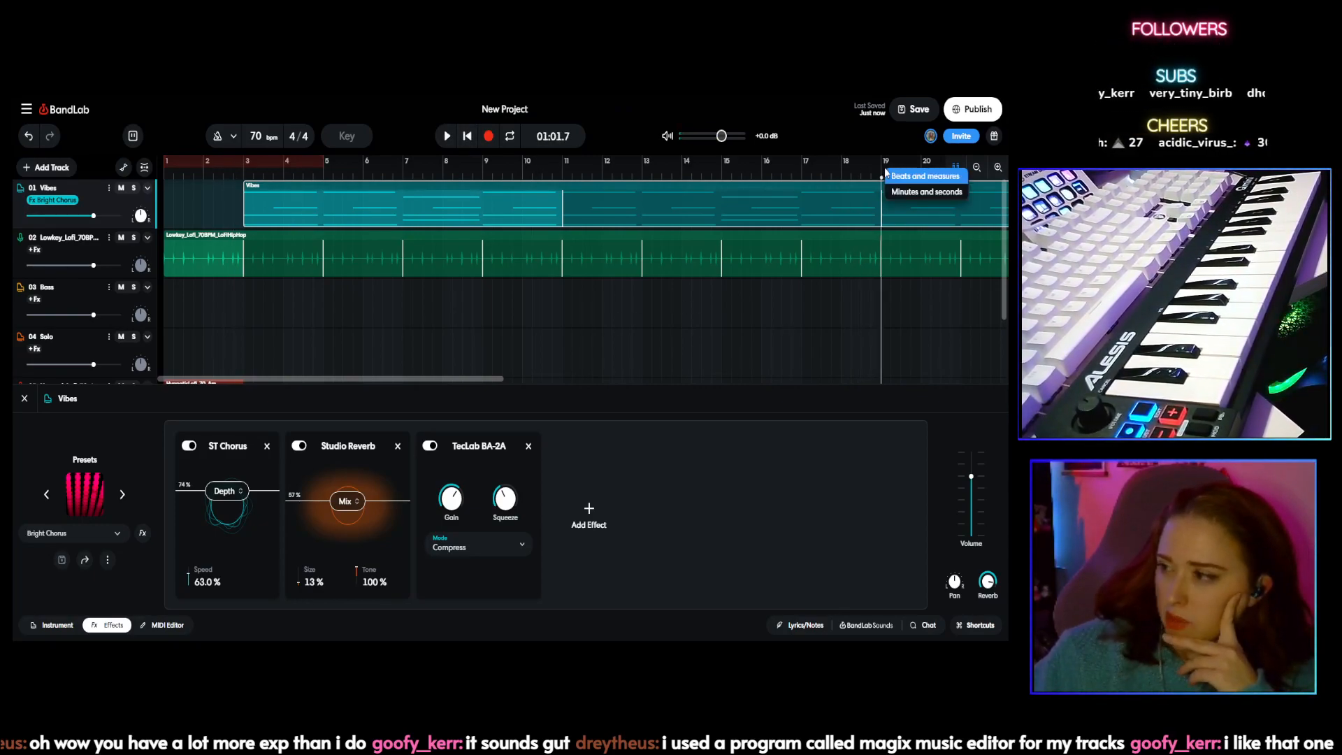
left_click(870, 130)
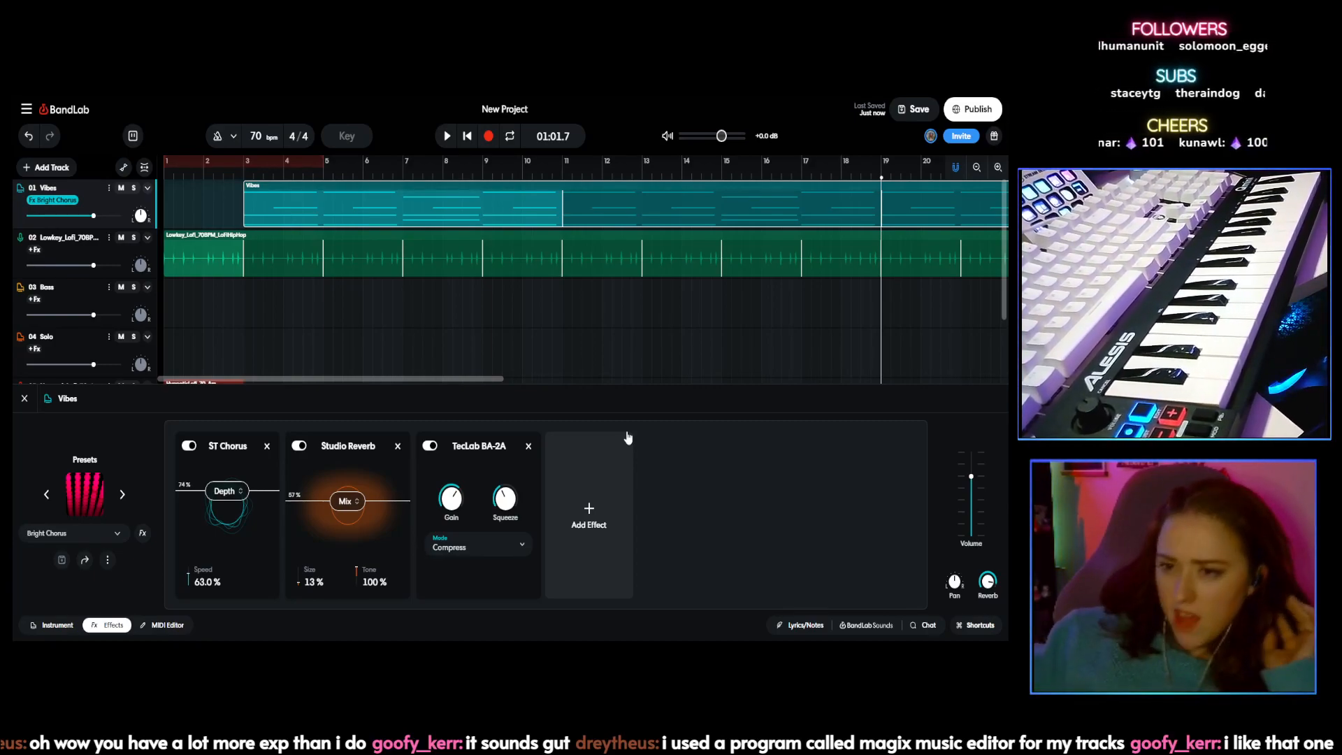
Step: Play the arrangement from the start and check the ambience track against the beat and vibes
scroll(292, 299, "down", 1)
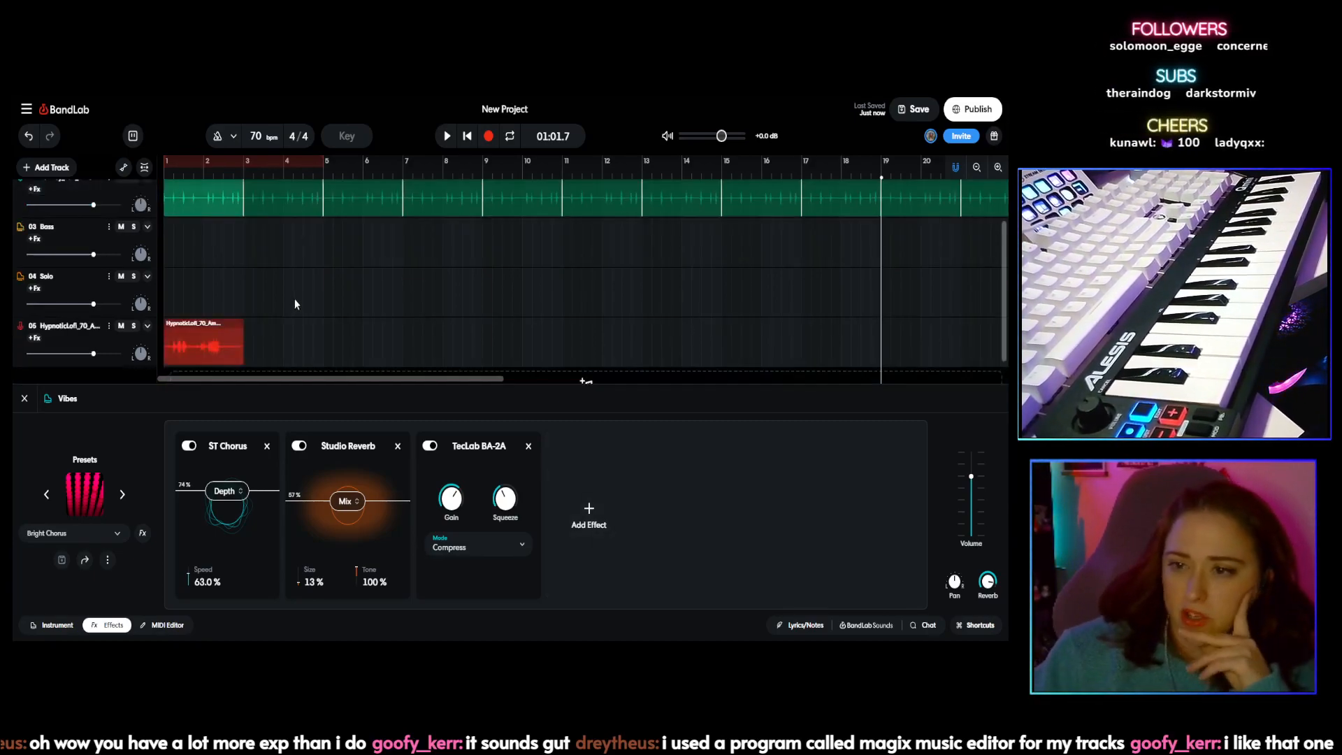
scroll(293, 299, "up", 1)
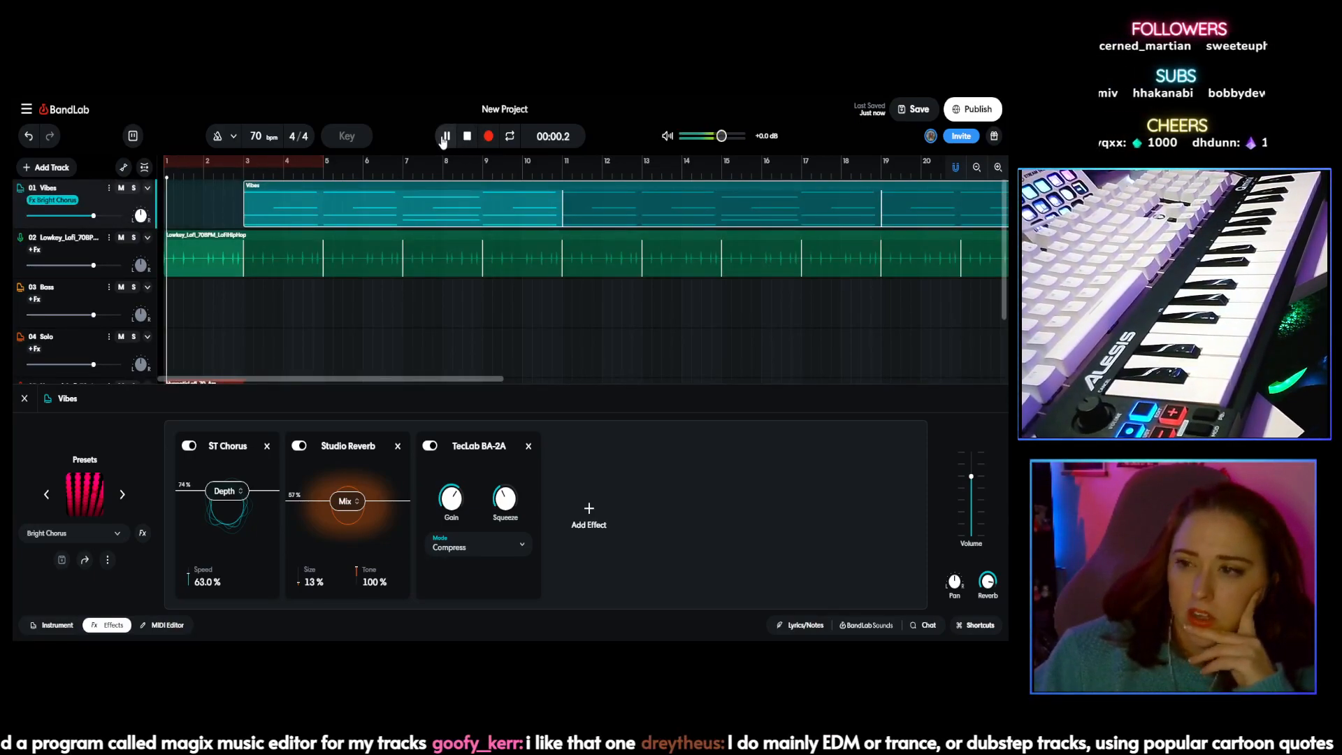
scroll(340, 305, "down", 1)
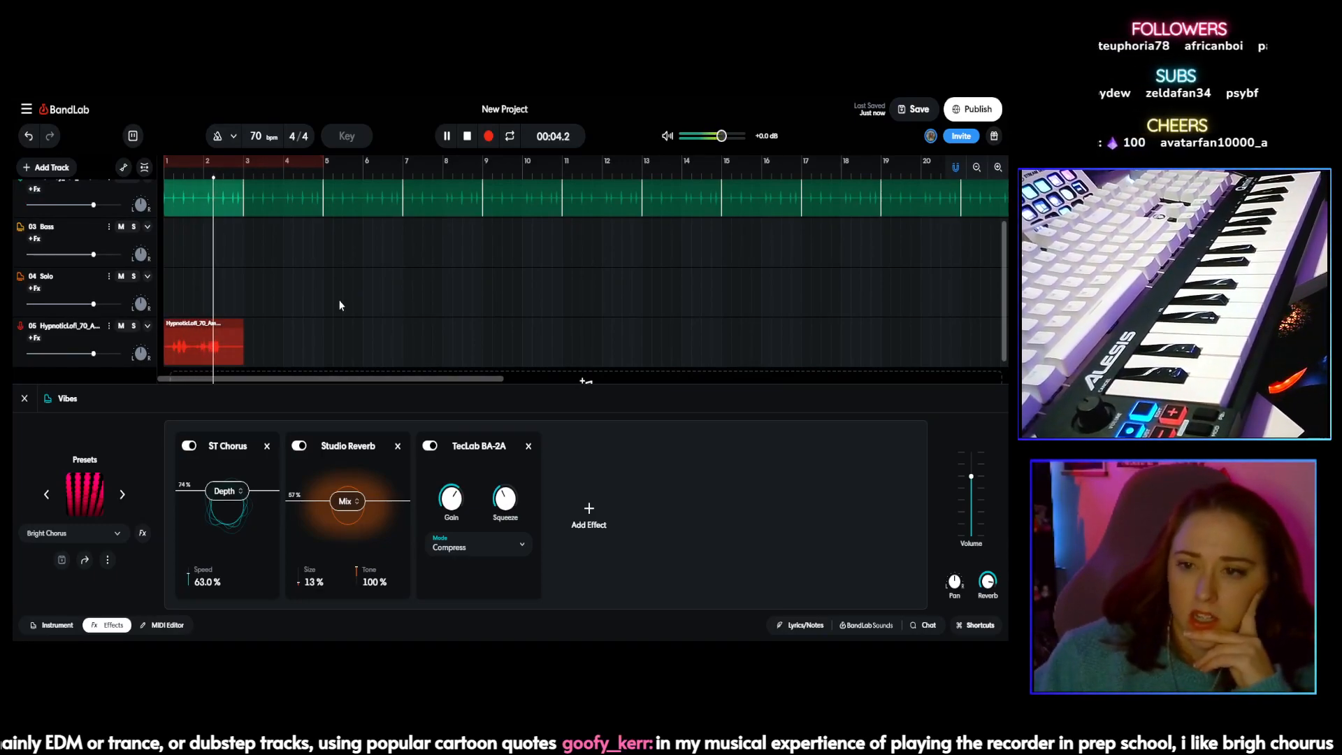
scroll(339, 302, "up", 1)
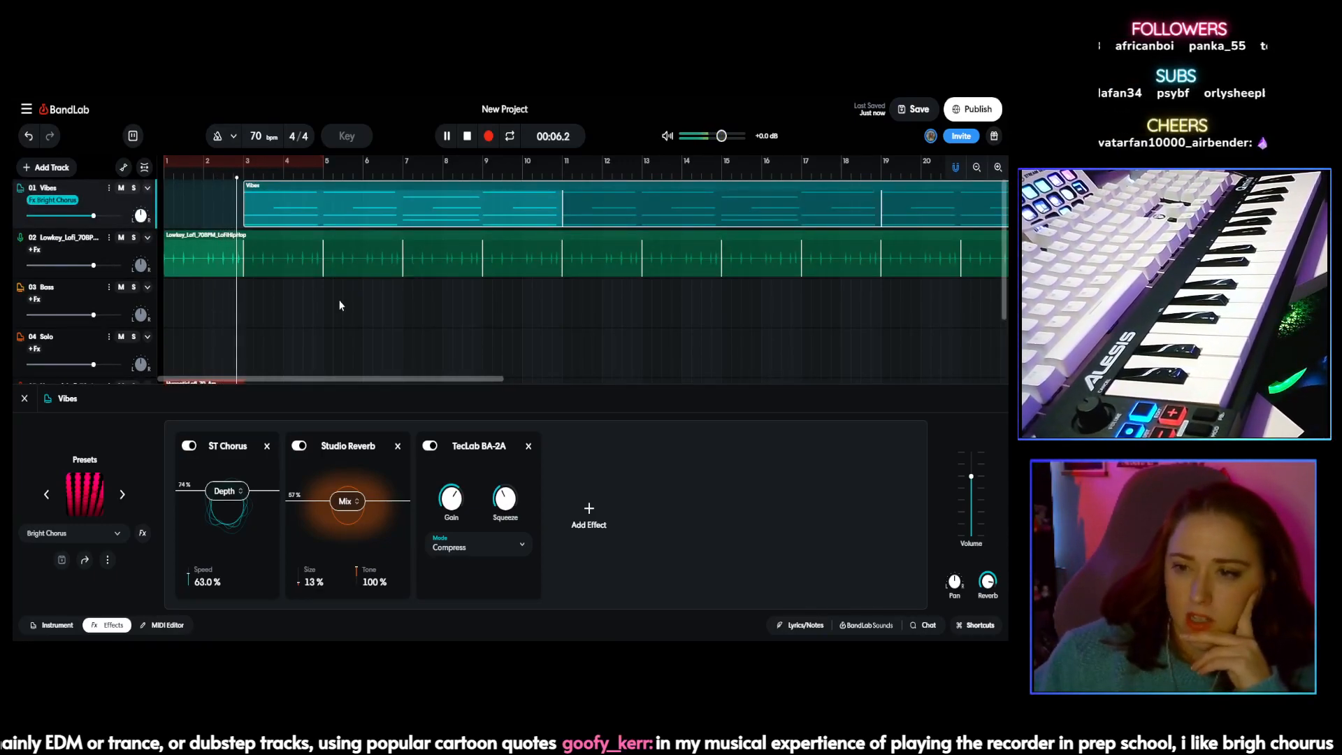
scroll(326, 307, "down", 1)
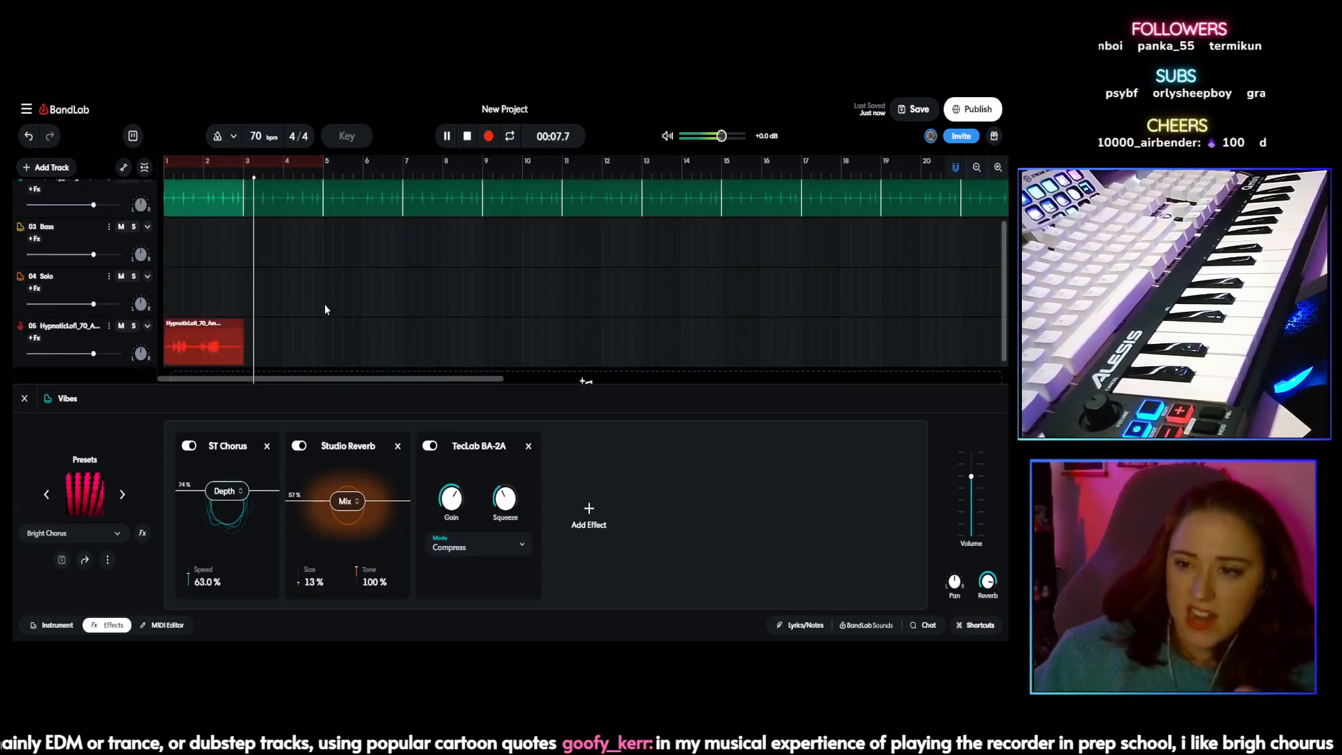
Step: Copy the HypnoticLofi ambience region from bar 1, paste it at bar 11, and loop the copy out to bar 19
left_click(219, 344)
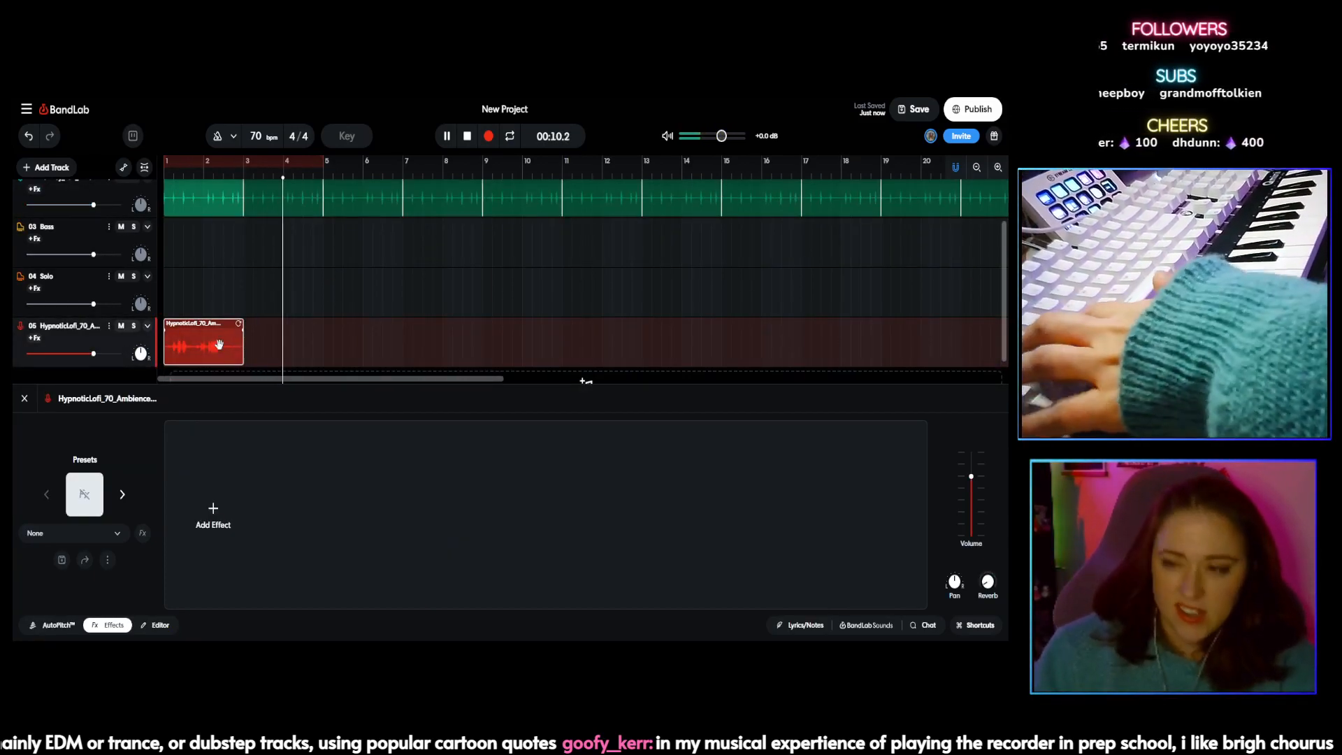
scroll(309, 314, "up", 1)
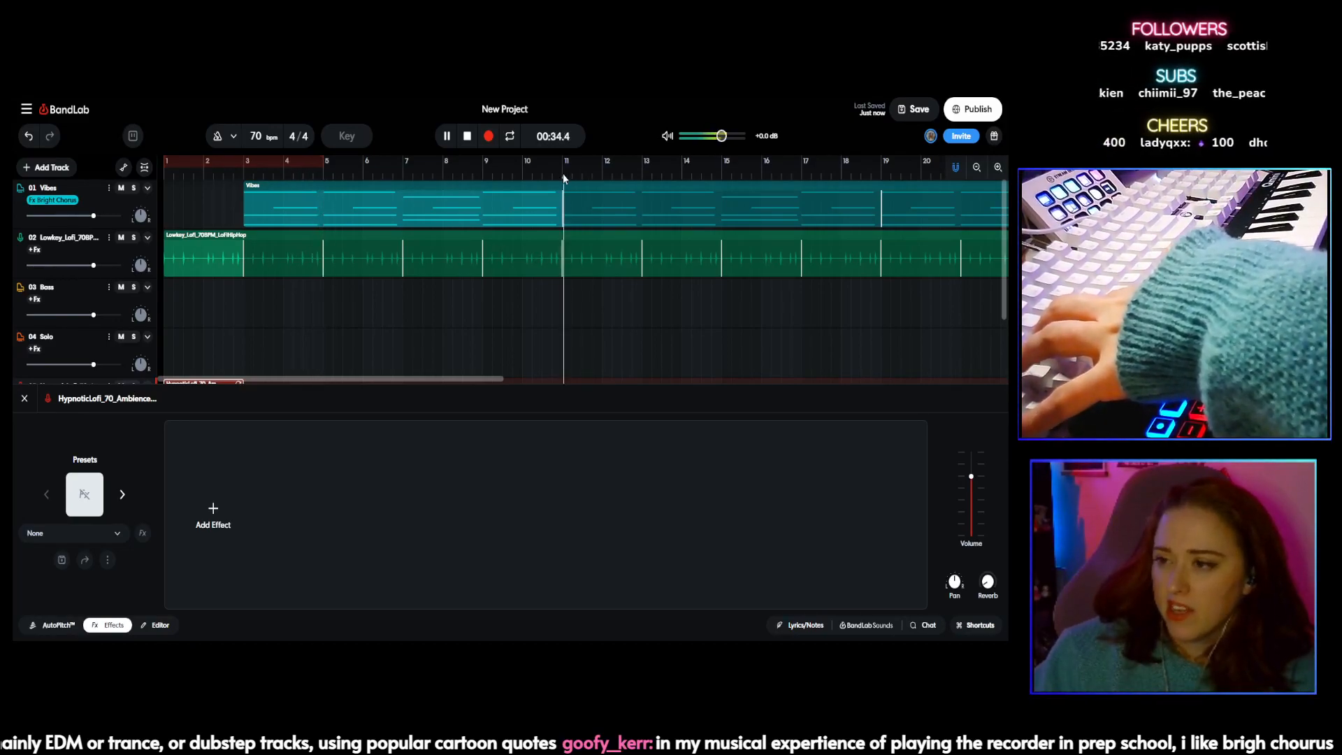
left_click(467, 136)
scroll(538, 266, "down", 1)
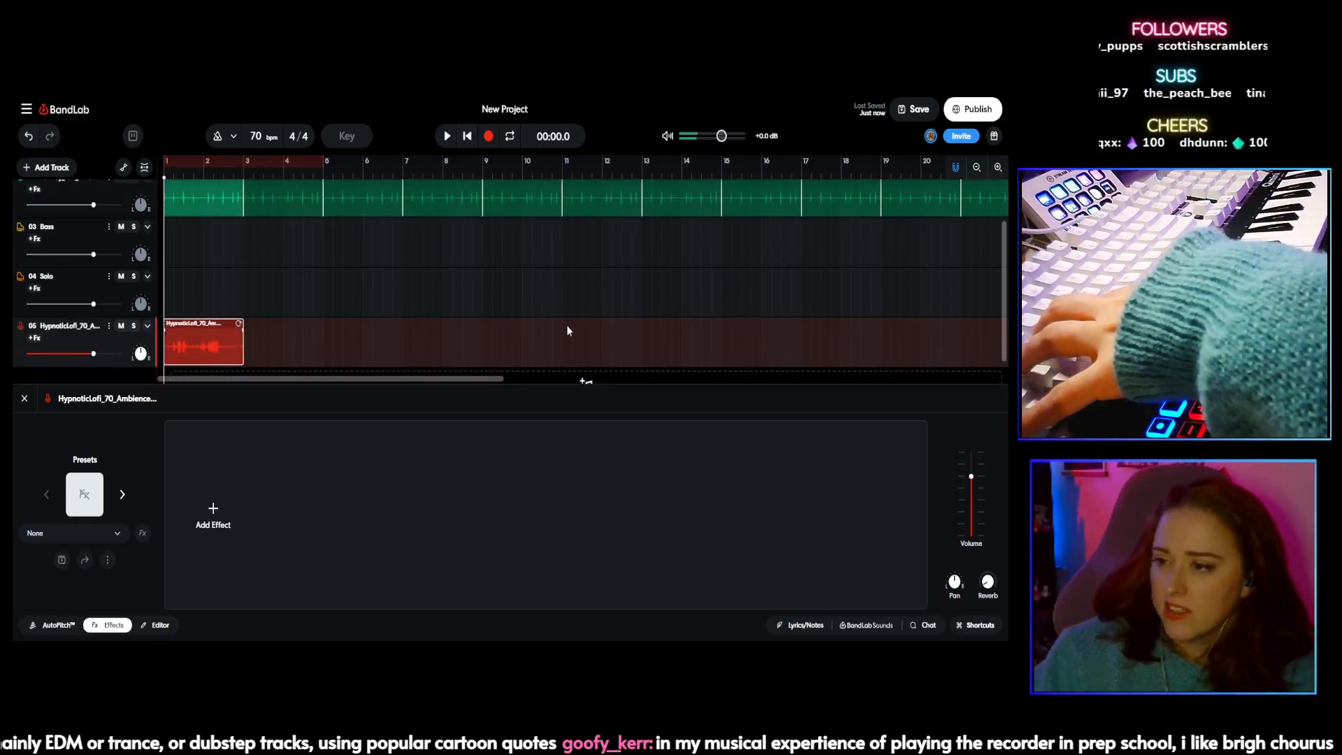
left_click(564, 225)
left_click(563, 170)
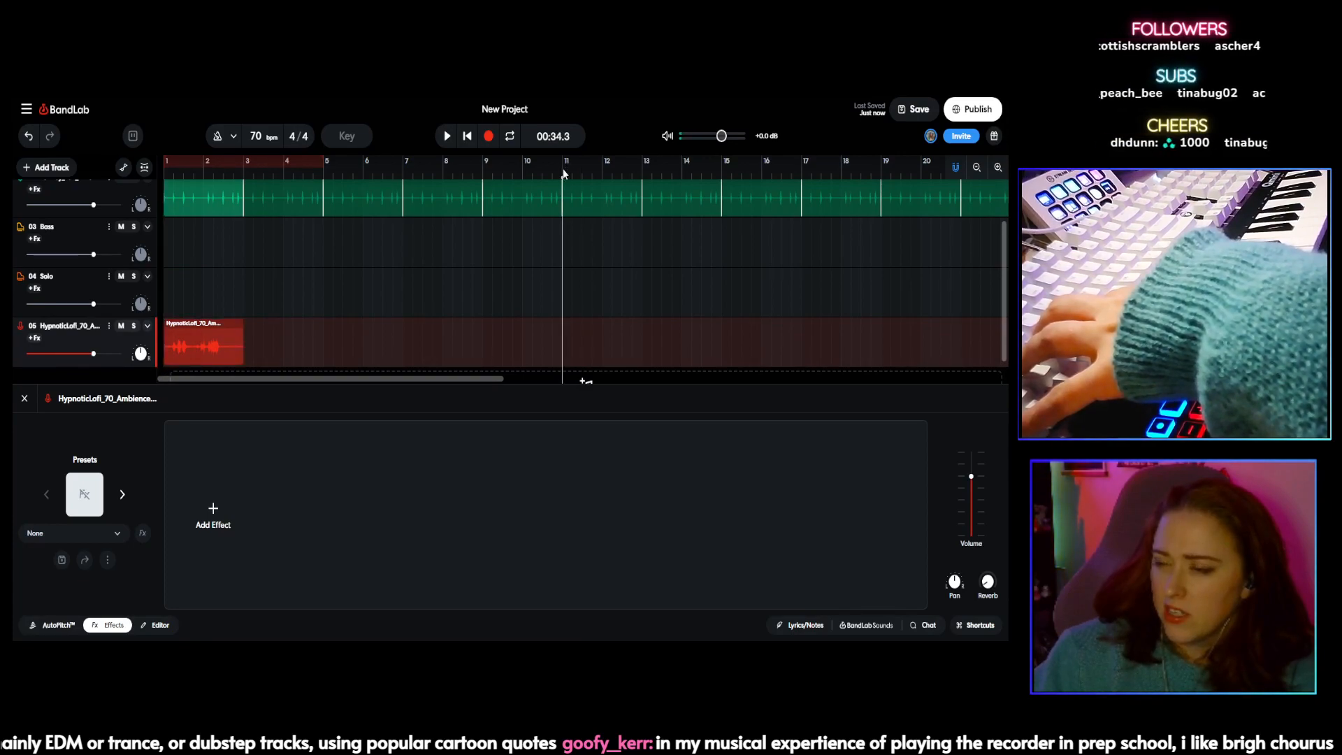
key("ctrl+v")
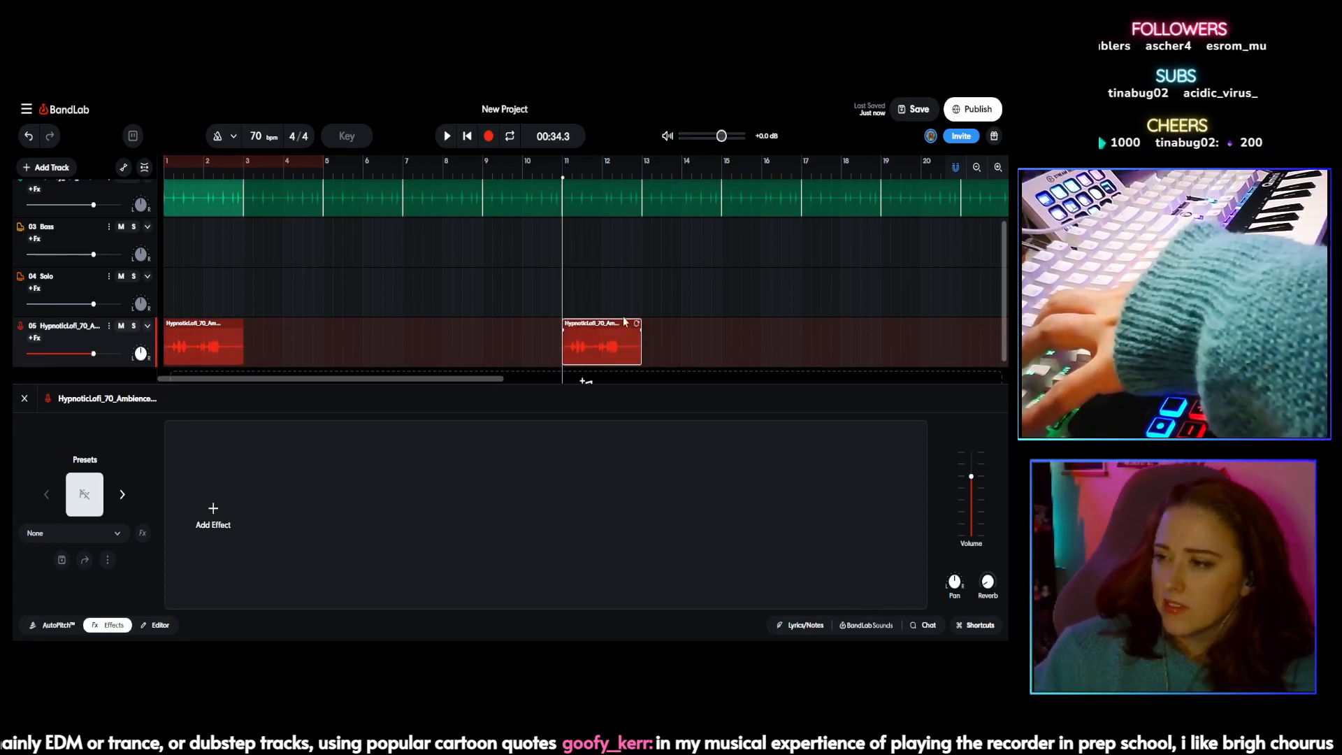
left_click_drag(640, 326, 880, 333)
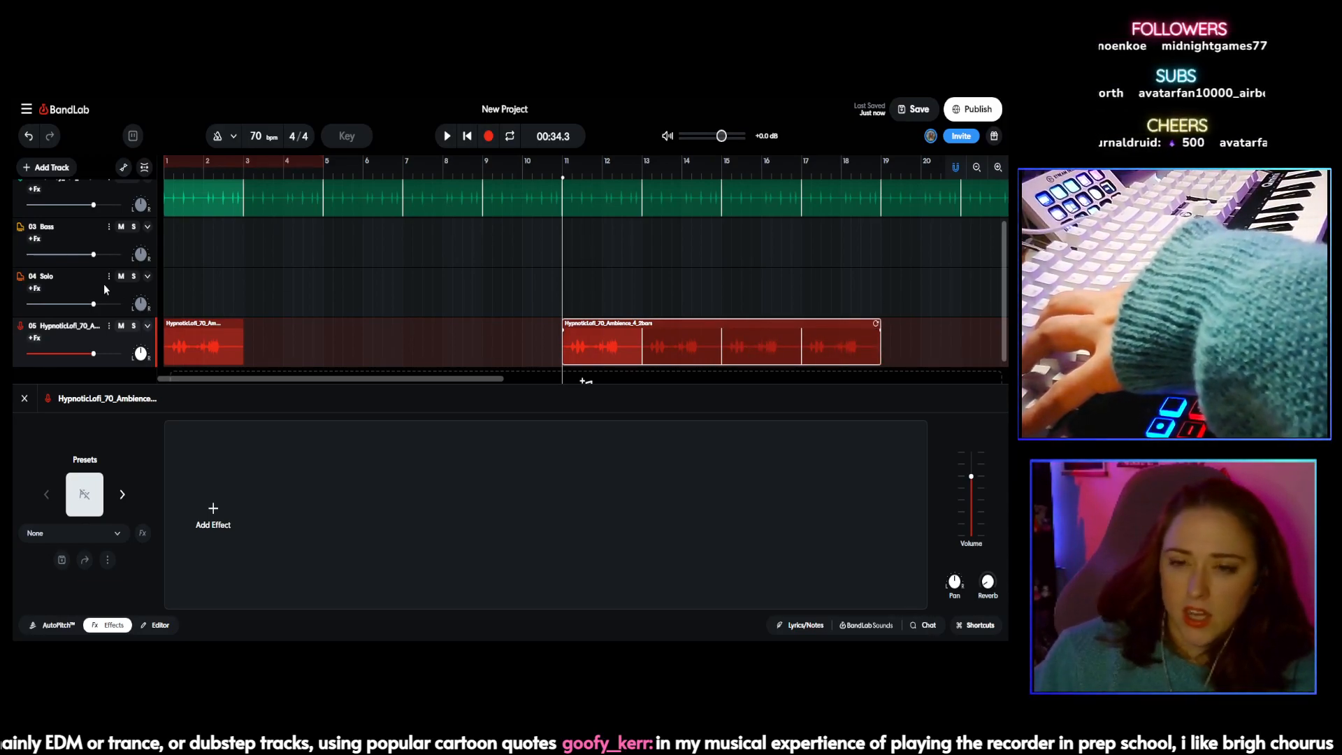
Step: Add a new instrument track below the ambience track and rename it Strings
scroll(70, 321, "down", 1)
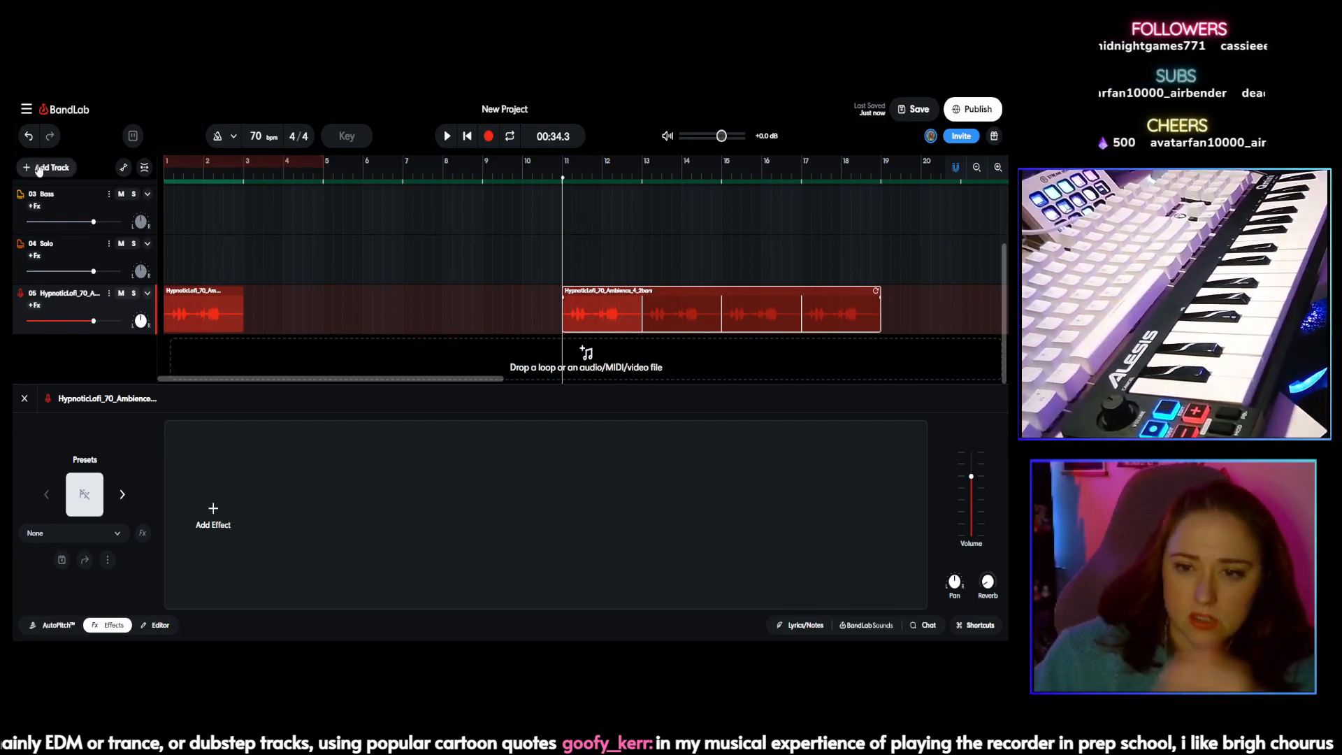
left_click(39, 168)
left_click(77, 271)
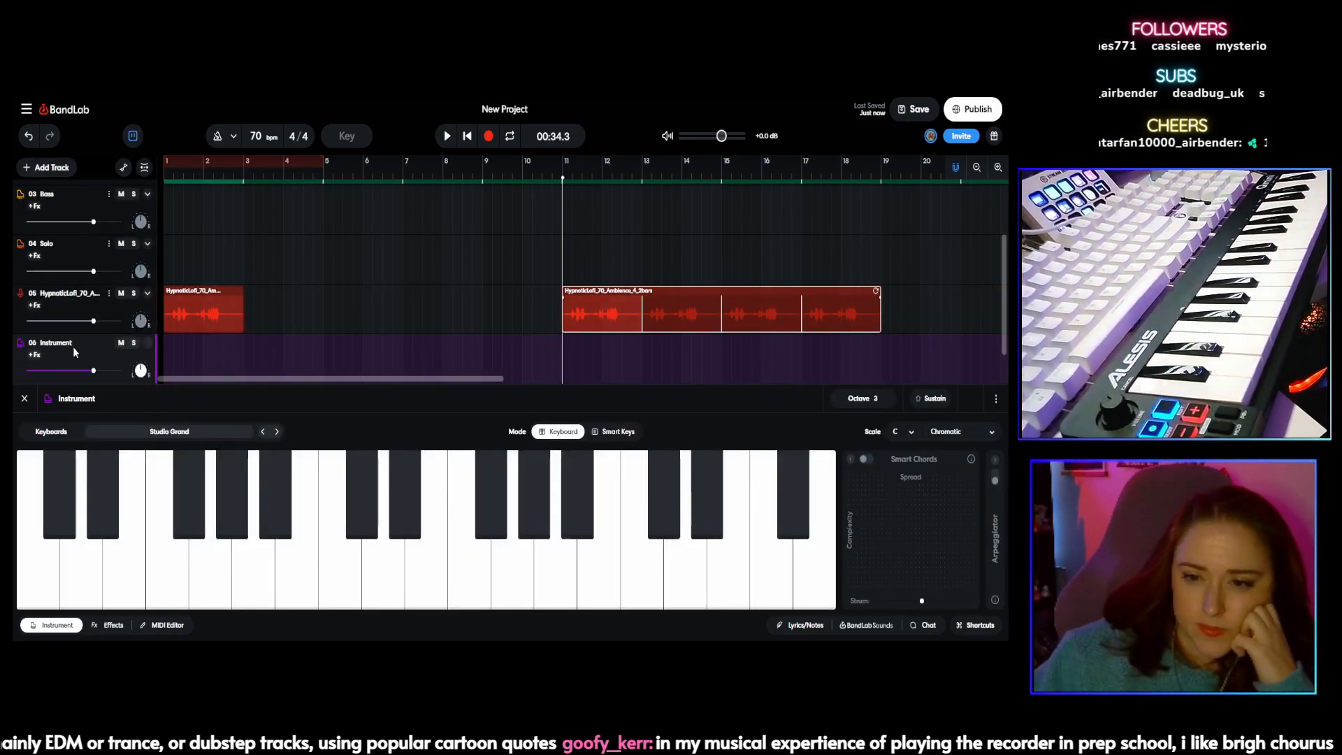
right_click(76, 344)
left_click(97, 359)
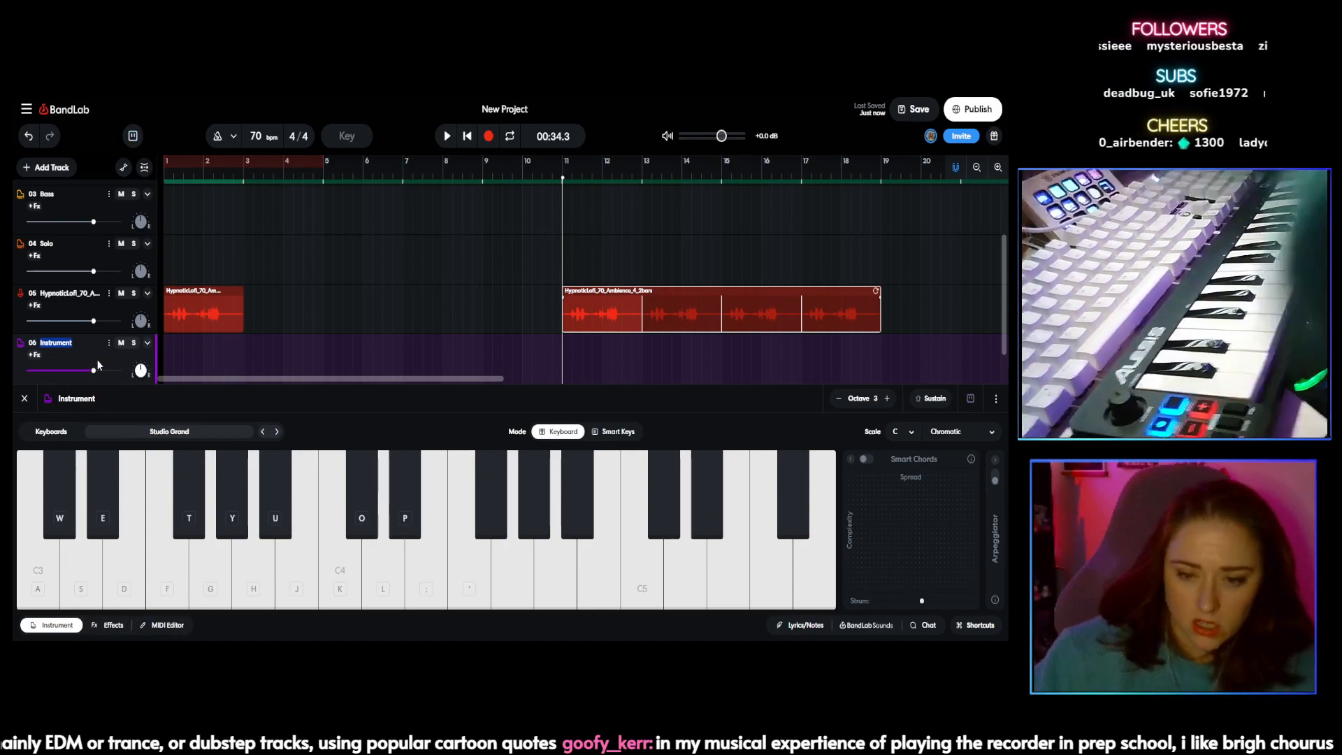
type("Strings")
key("Return")
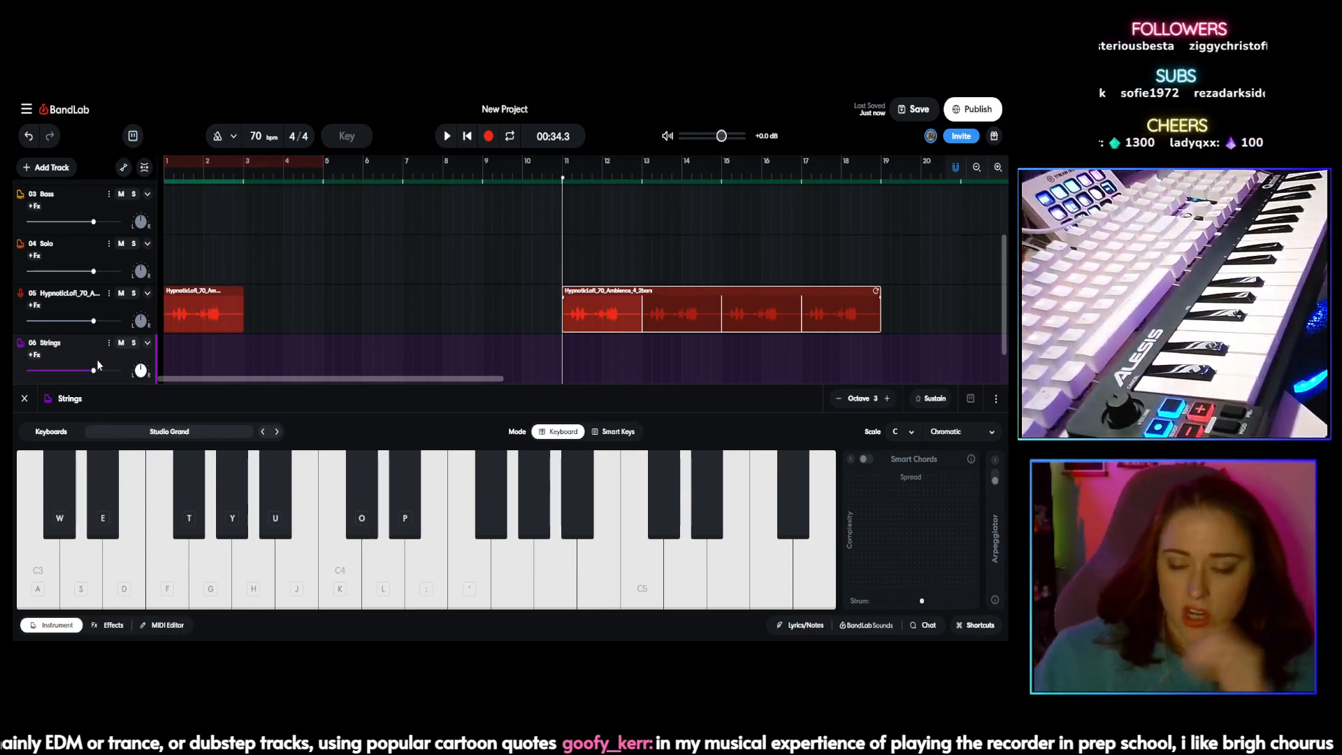
Step: Preview several Electric Basses sounds for the Bass track, including Dub Bass, Electric Bass Legato and Electric Bass Staccato
scroll(99, 353, "up", 3)
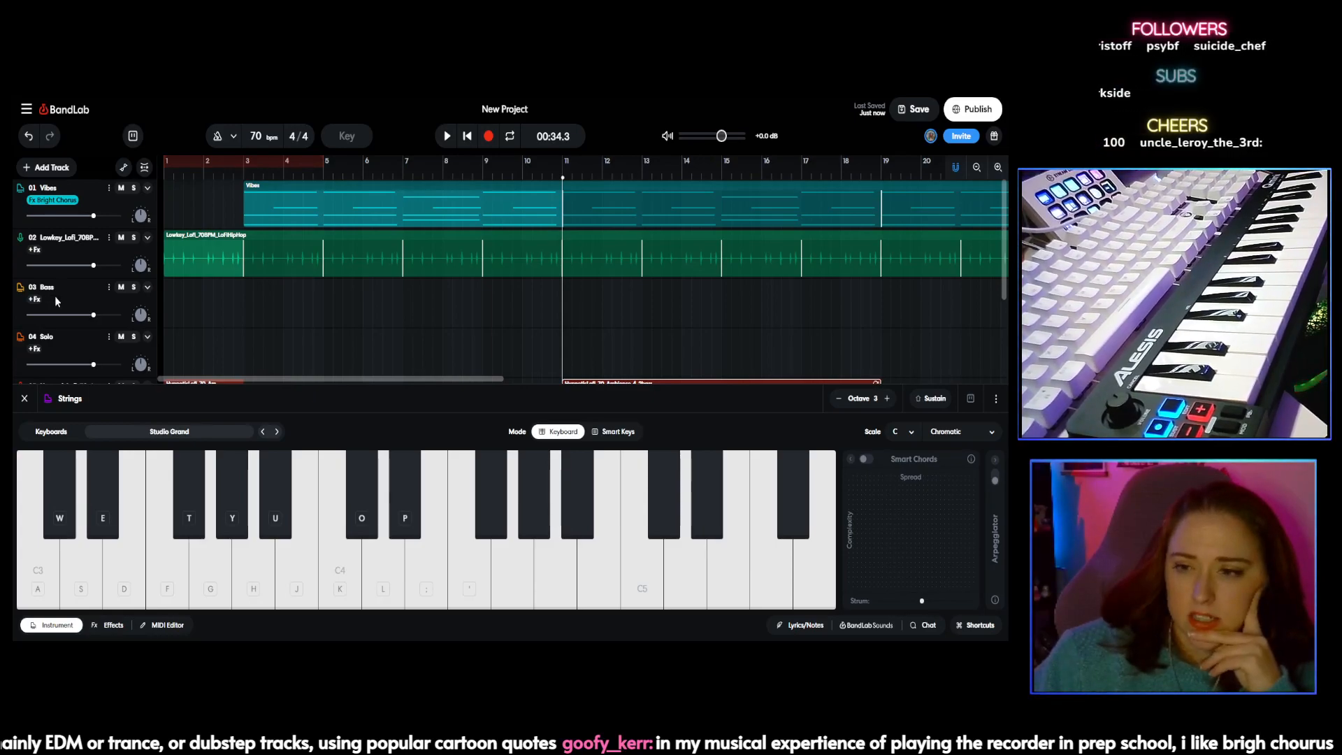
left_click(73, 299)
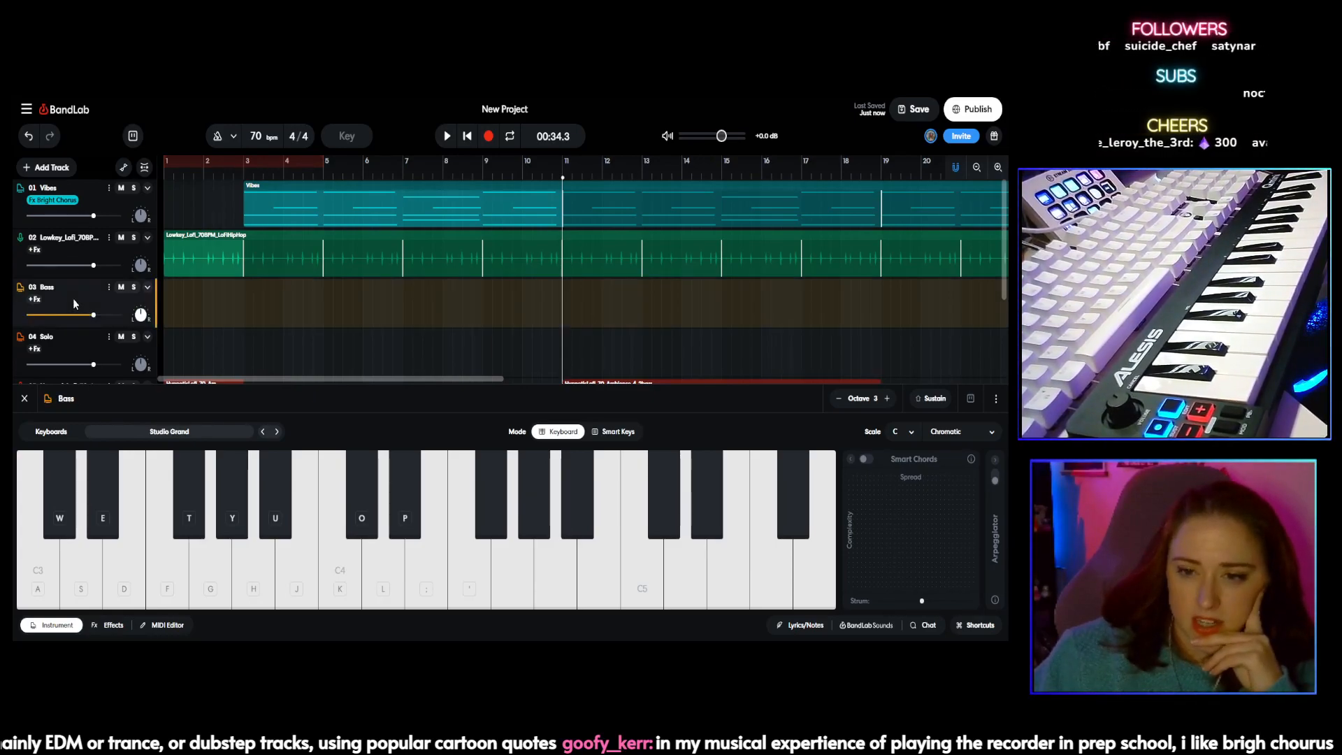
left_click(166, 437)
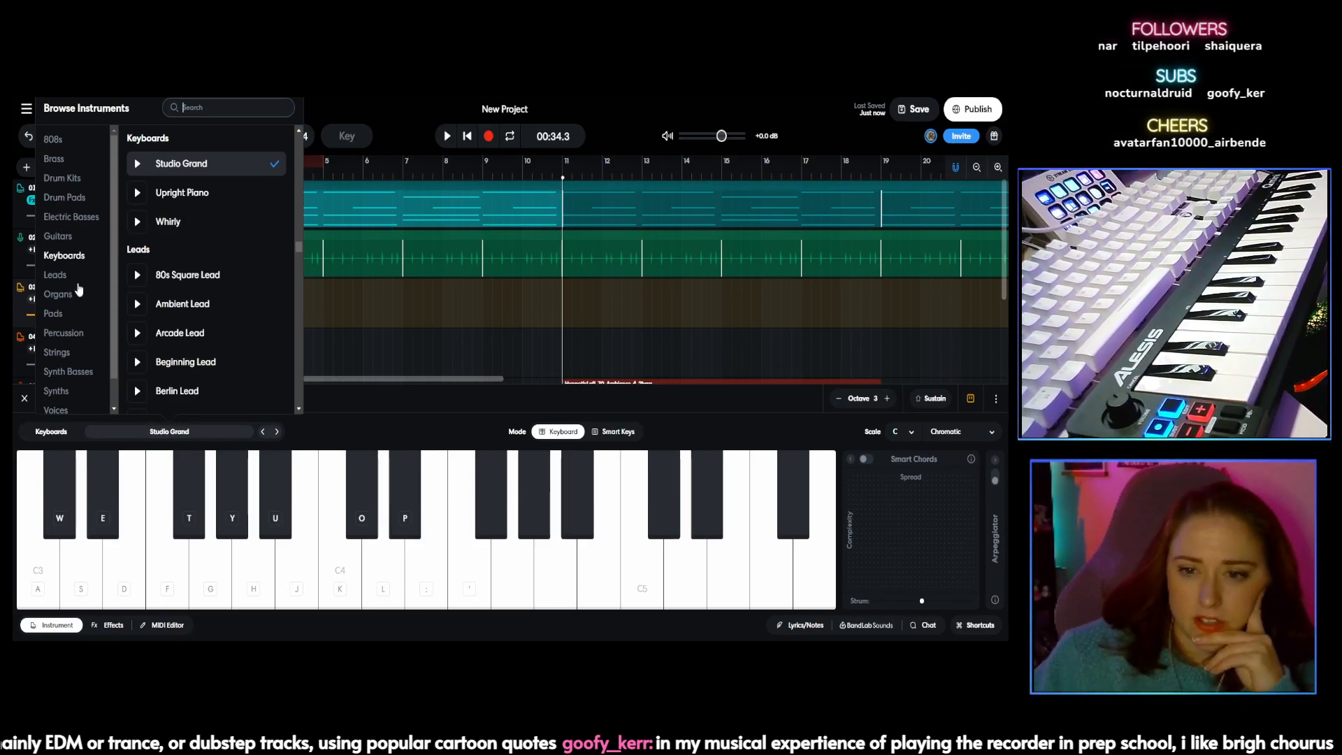
left_click(64, 218)
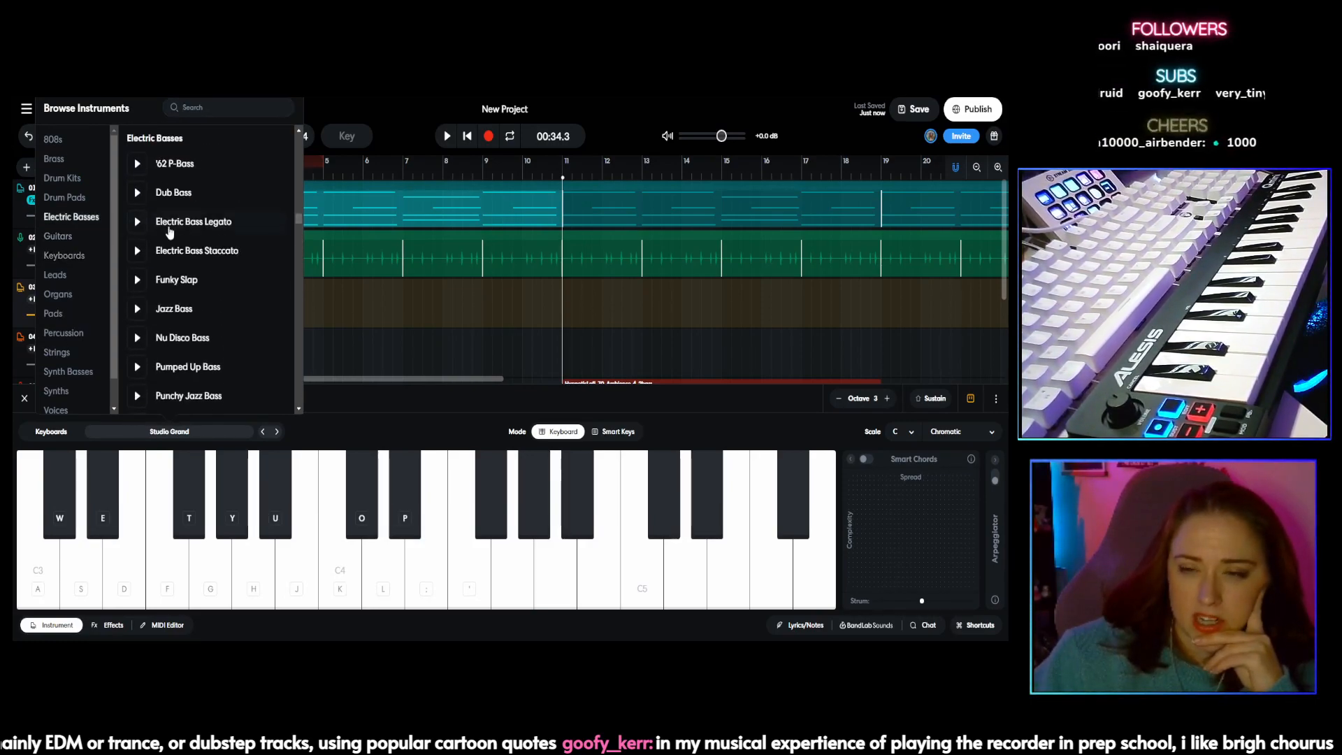
left_click(137, 193)
left_click(138, 222)
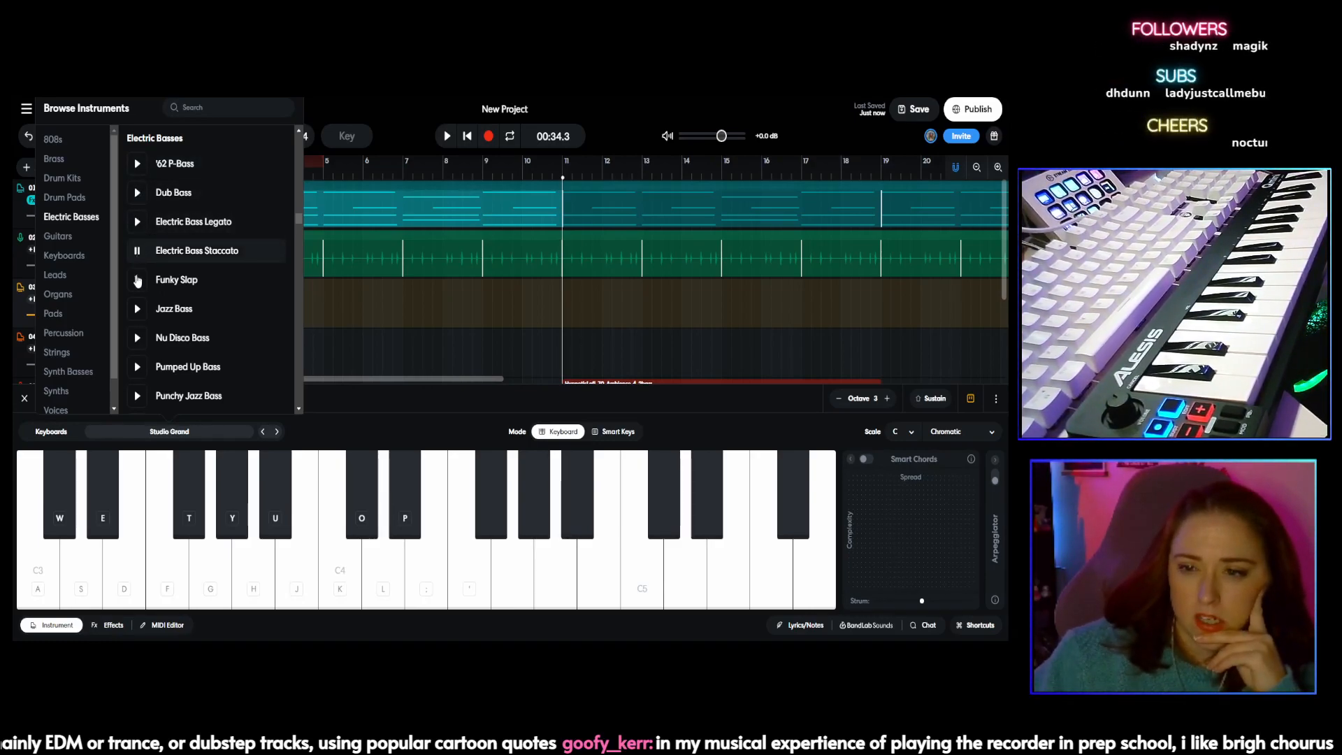
left_click(137, 309)
left_click(137, 338)
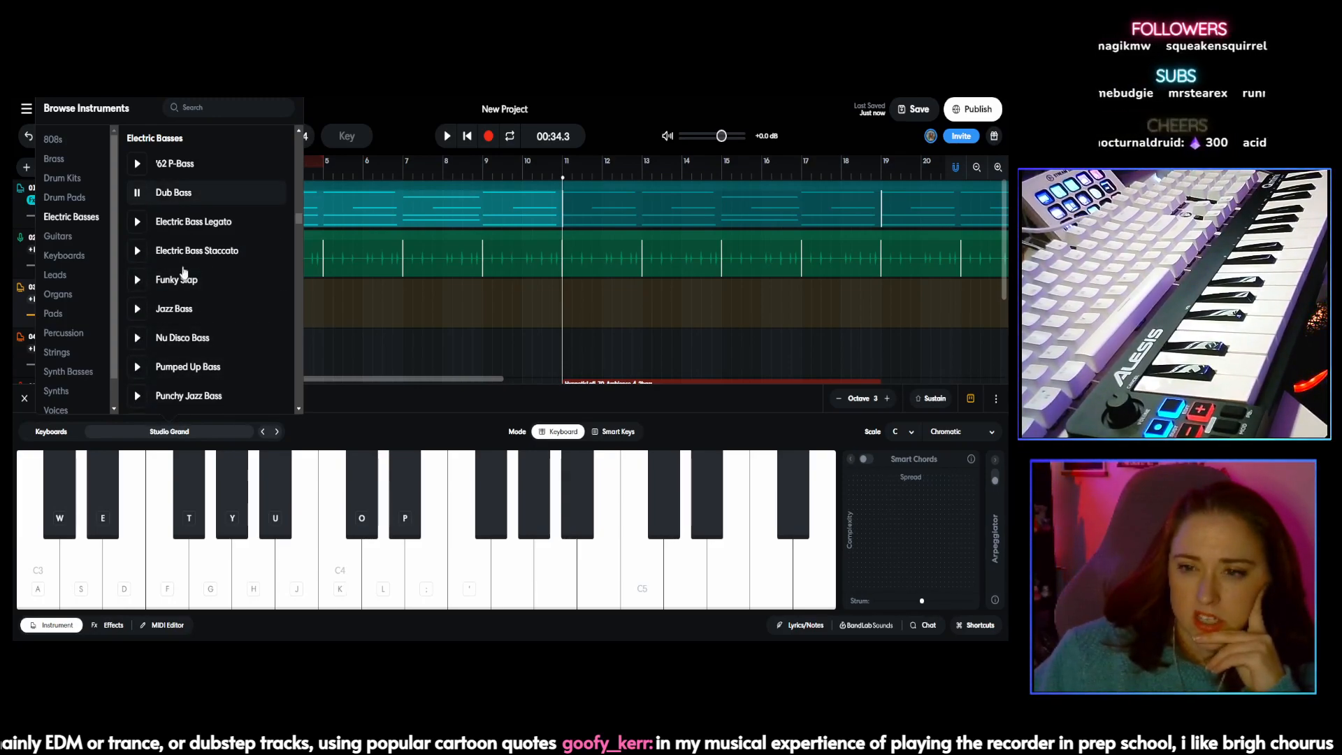
Step: Try Retro Pick Bass and Slap Bass on the Bass track and settle on the Dub Bass instrument
scroll(210, 251, "down", 2)
left_click(204, 309)
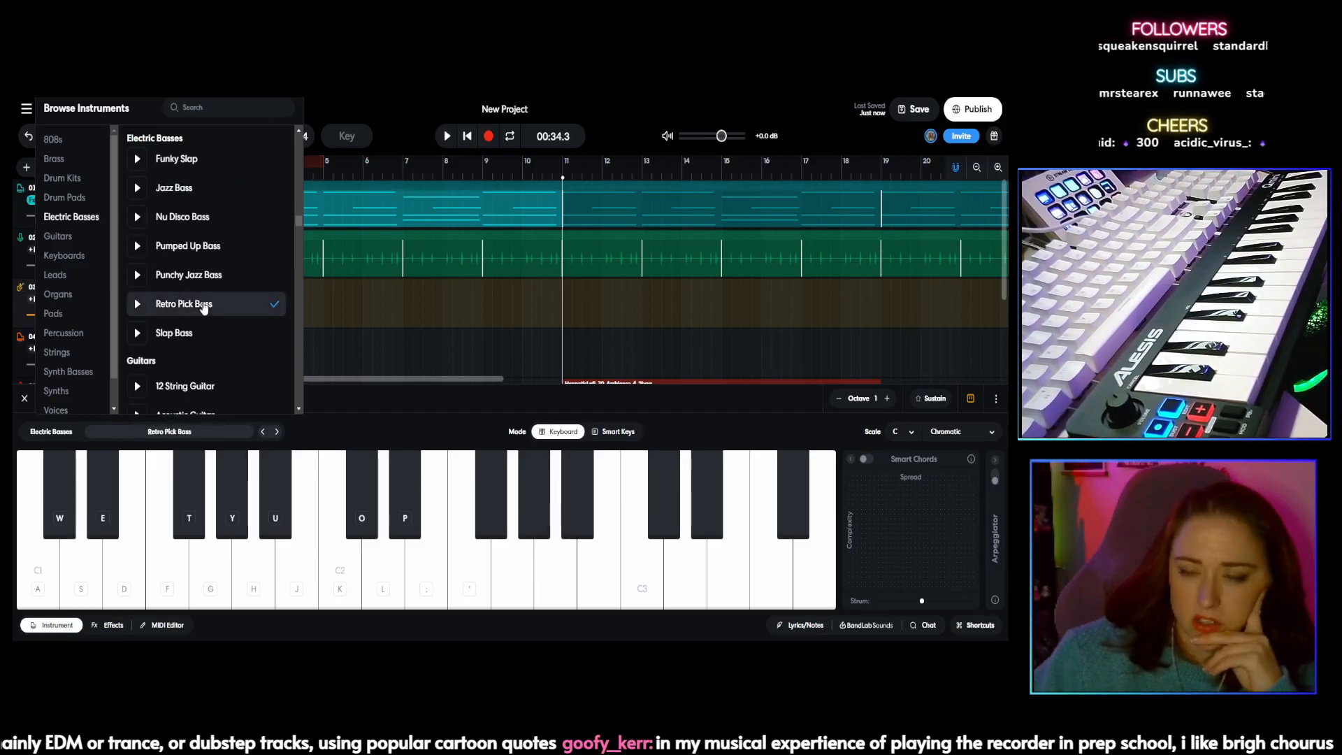
left_click(176, 337)
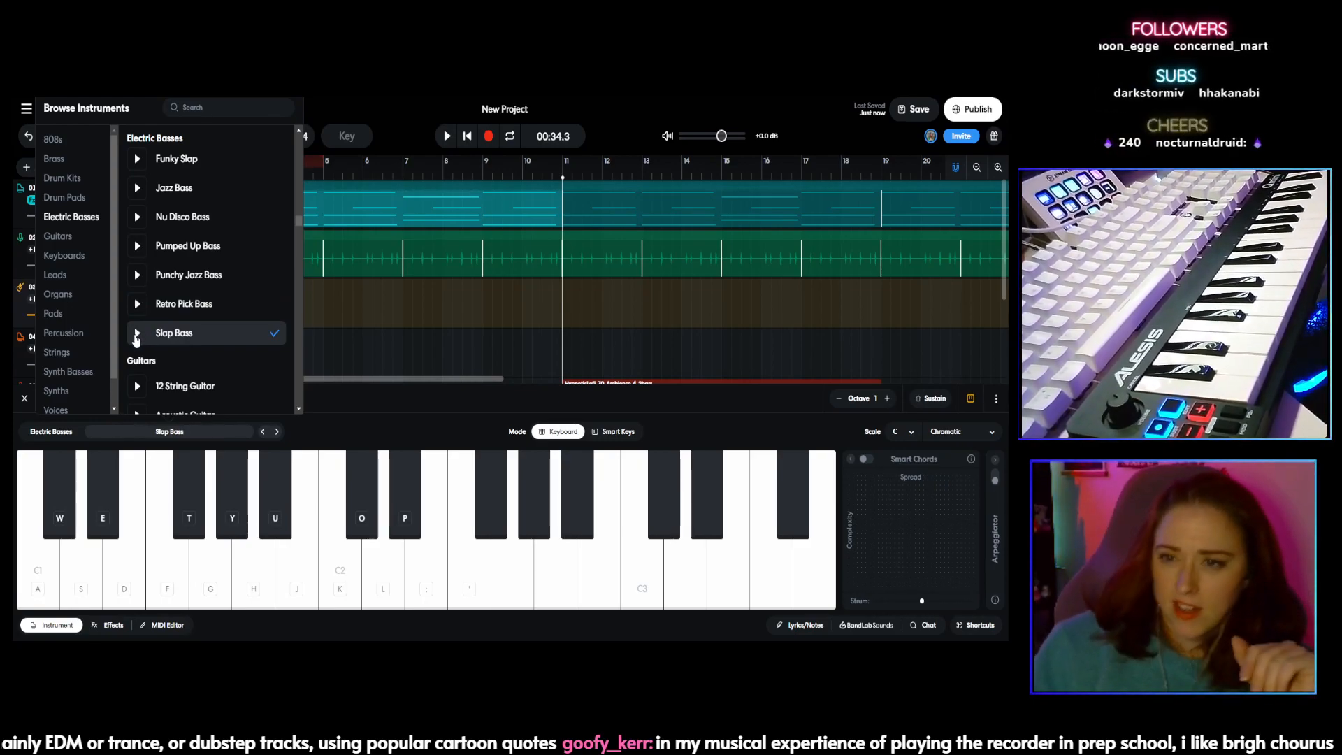
scroll(136, 328, "up", 3)
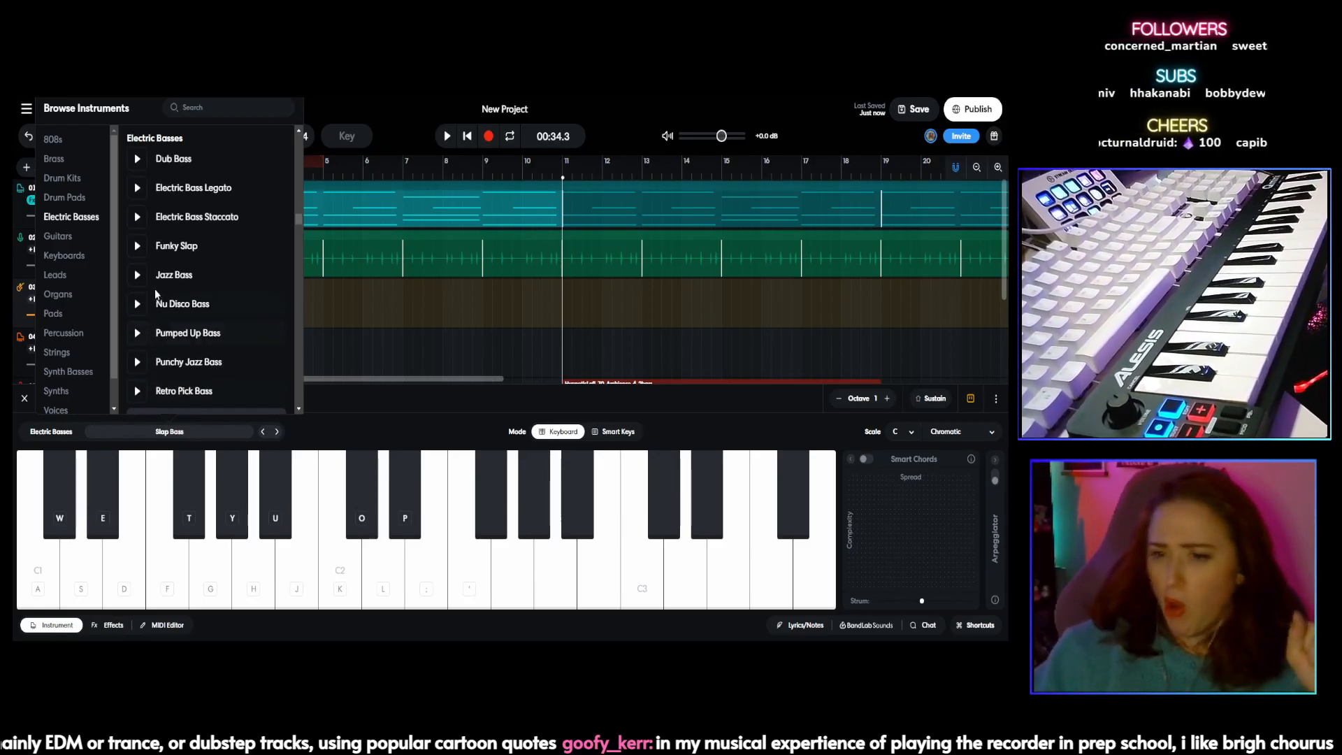
left_click(160, 253)
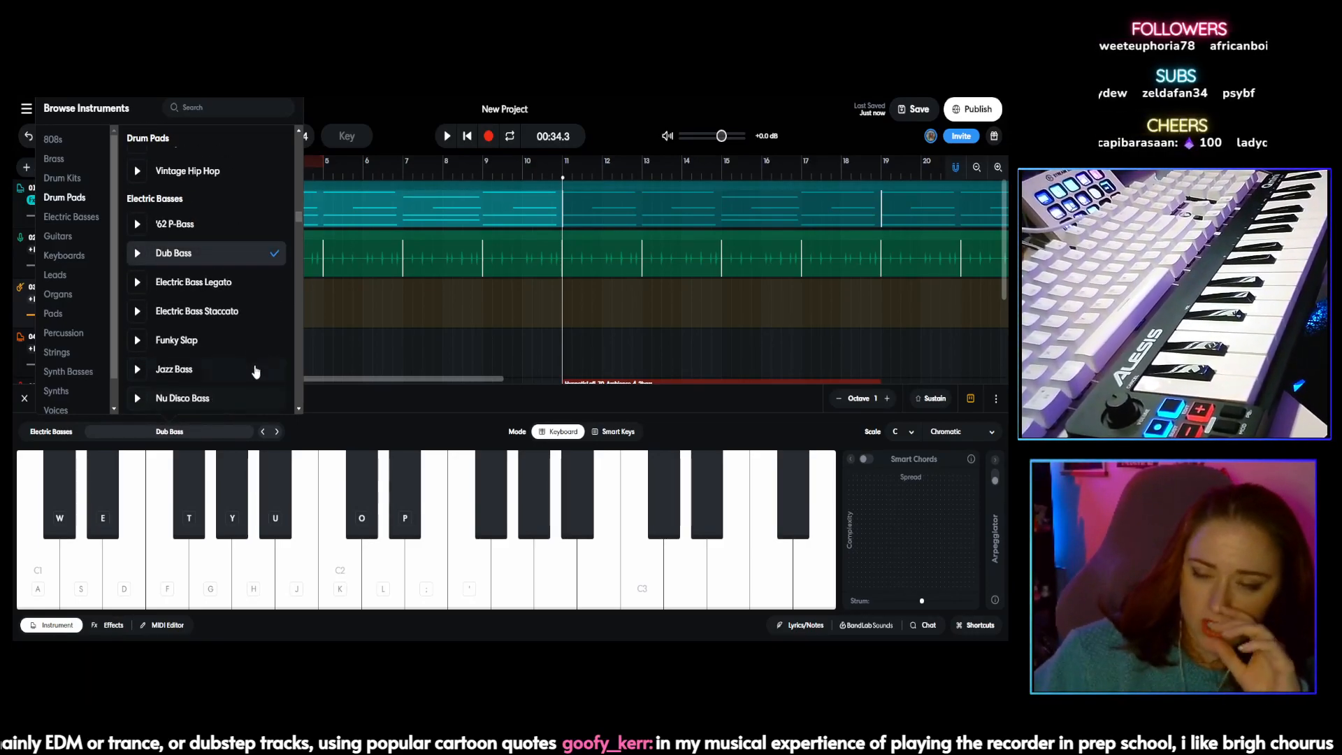
scroll(220, 218, "up", 3)
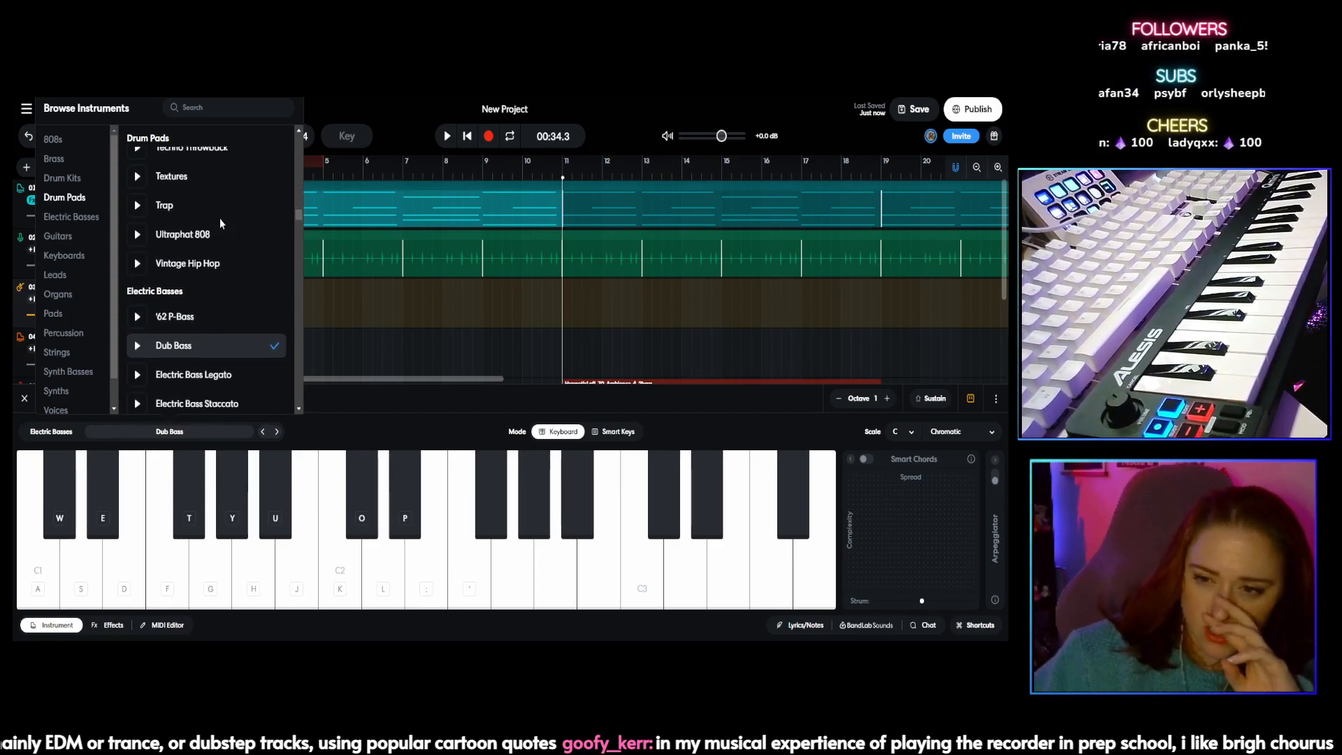
scroll(220, 218, "down", 3)
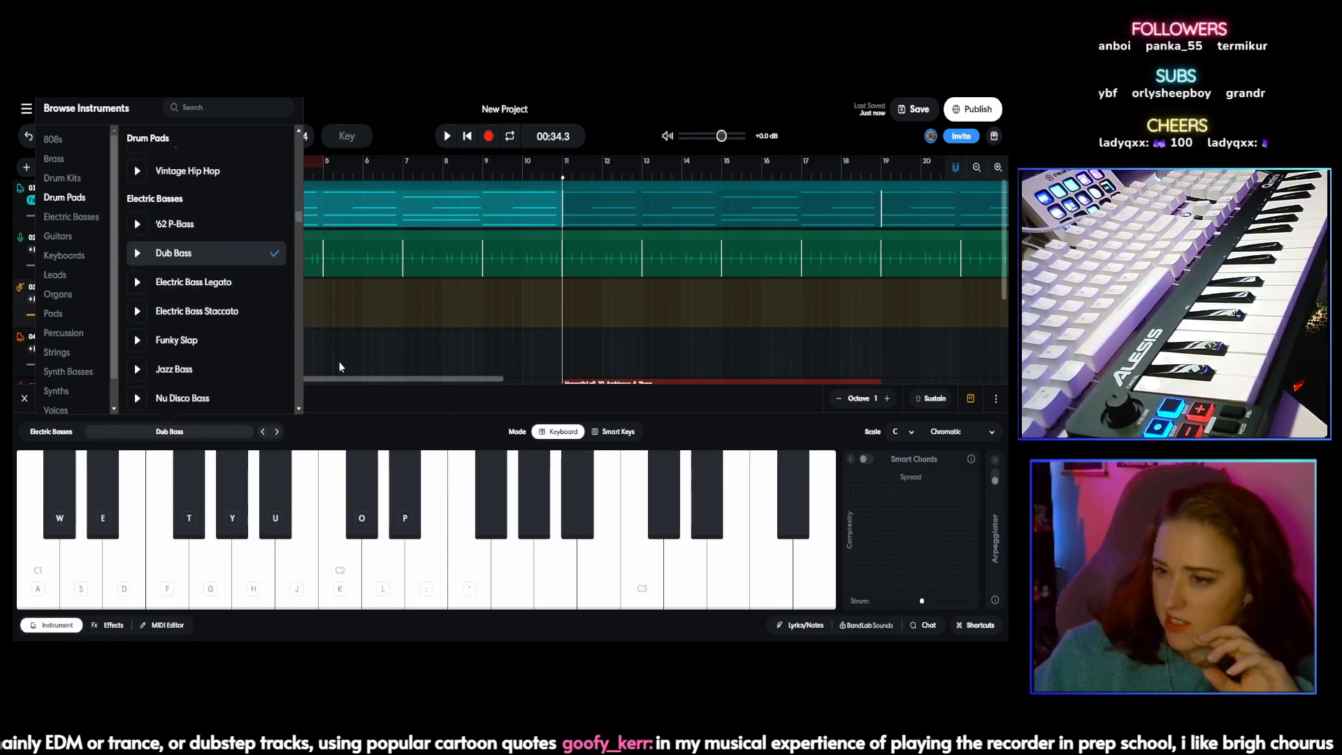
left_click(397, 377)
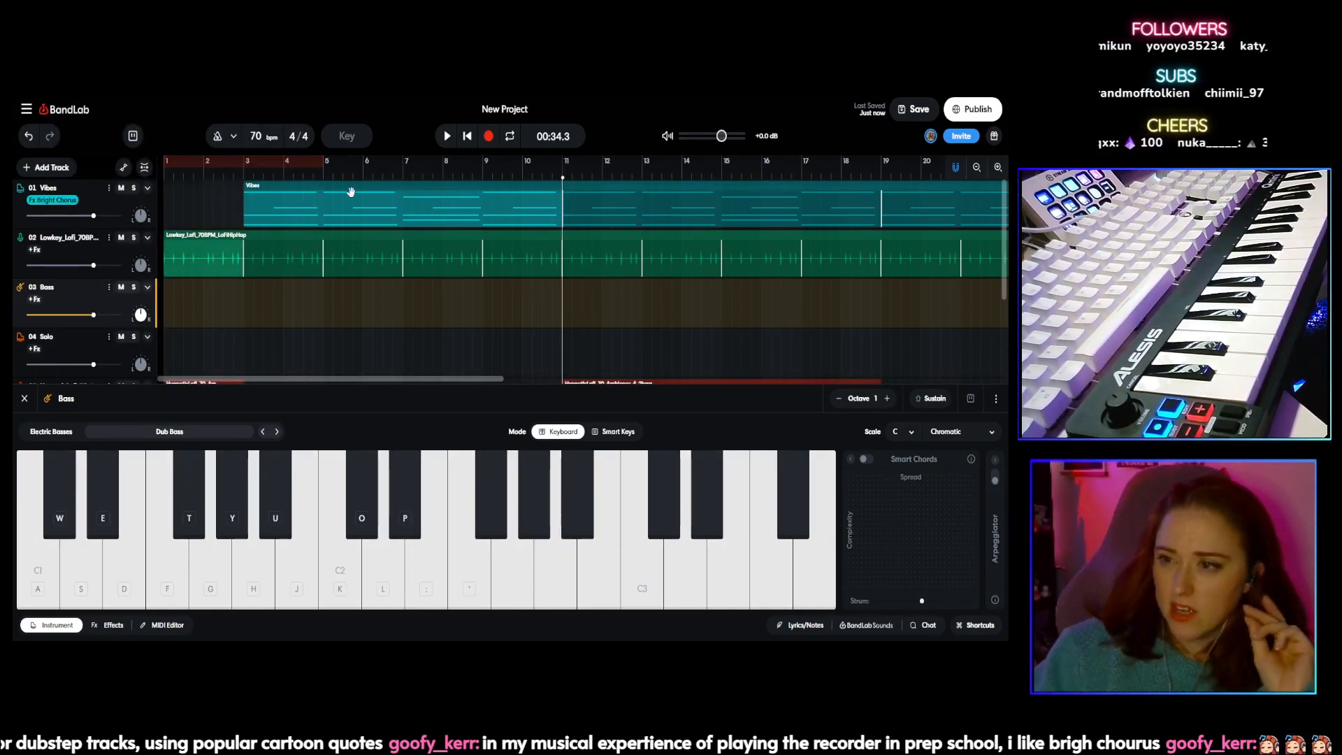
Step: Play the arrangement from bar 3 with the Bass track selected to rehearse a bass line, and stop around bar 15
left_click(247, 337)
left_click(243, 179)
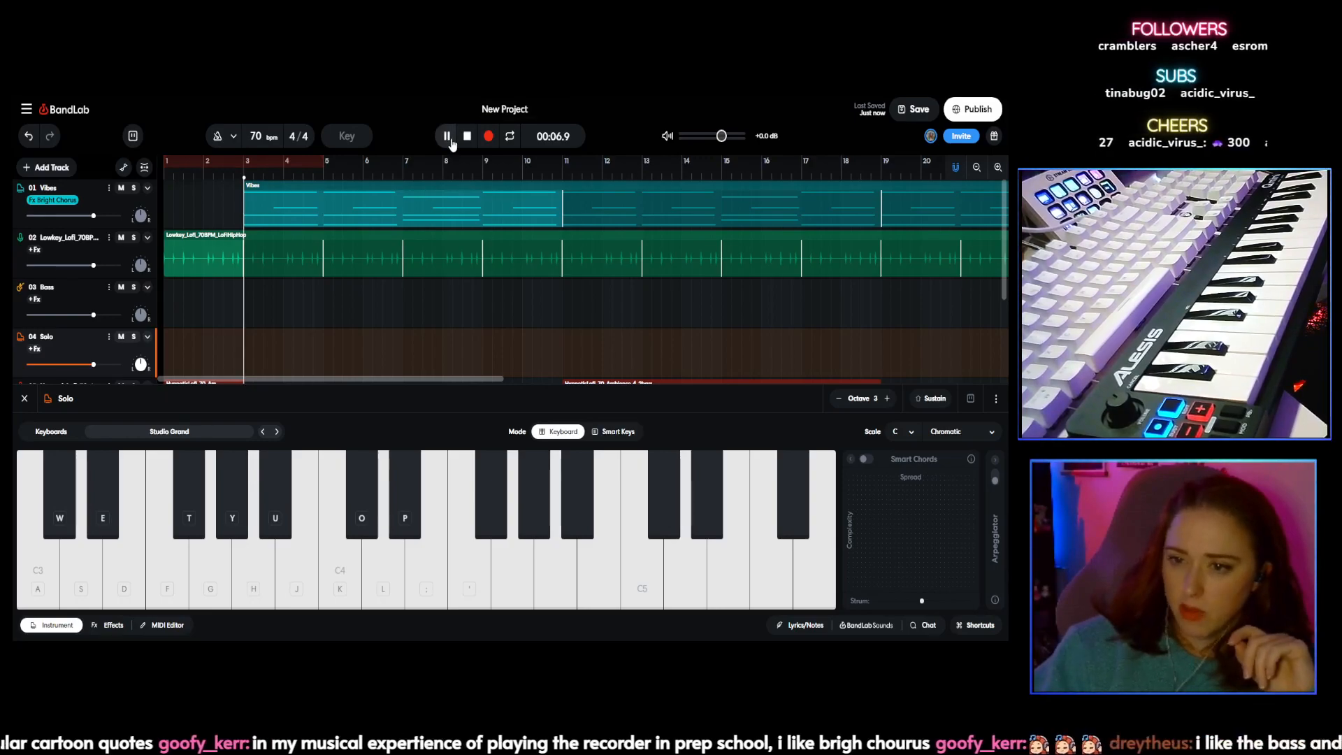
left_click(447, 136)
left_click(199, 296)
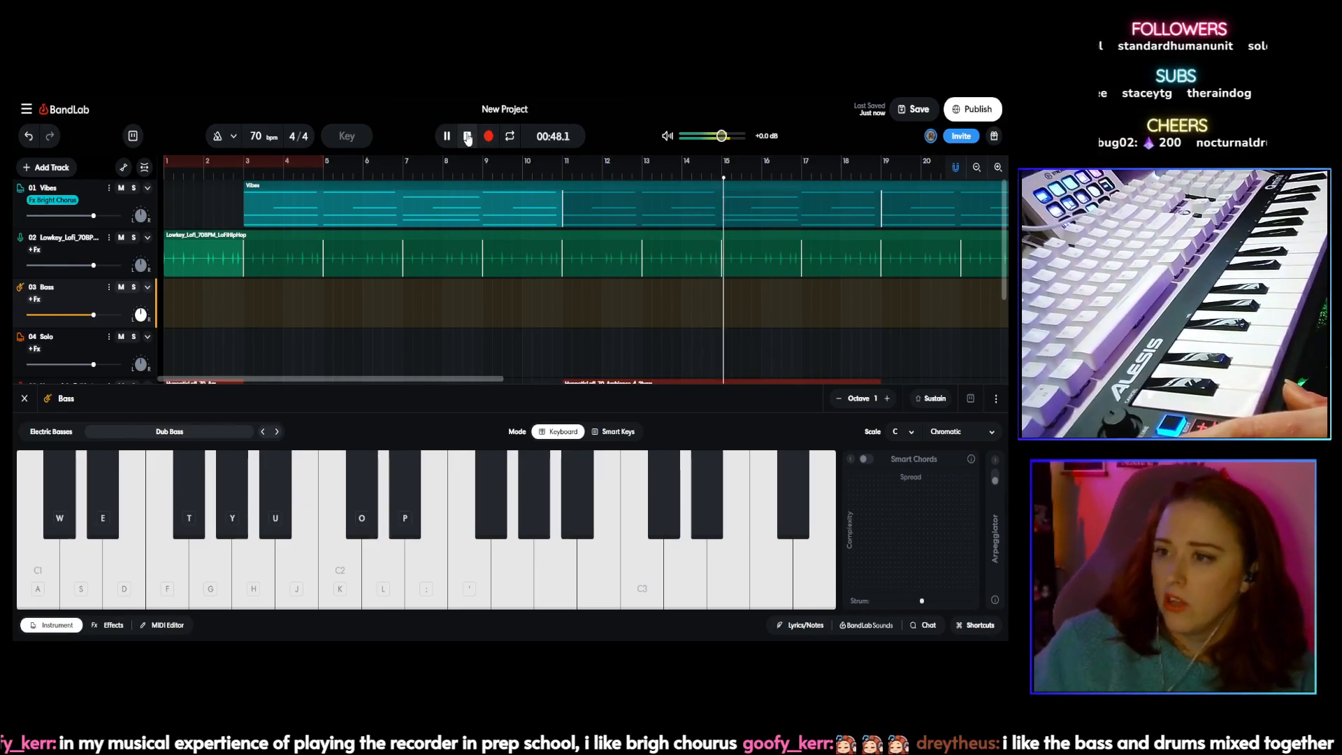
left_click(467, 135)
Step: Select the HypnoticLofi ambience region at bar 1 and open its track's effects
scroll(504, 254, "down", 1)
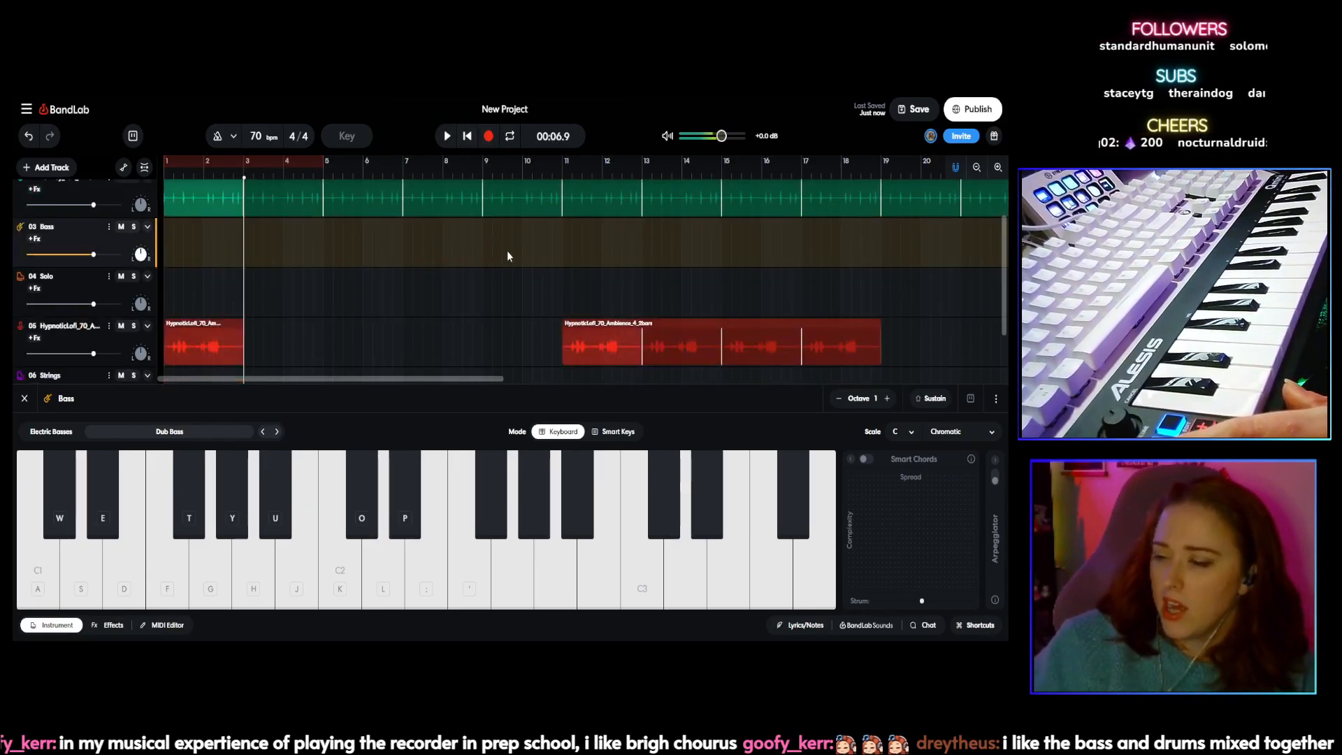
left_click(240, 357)
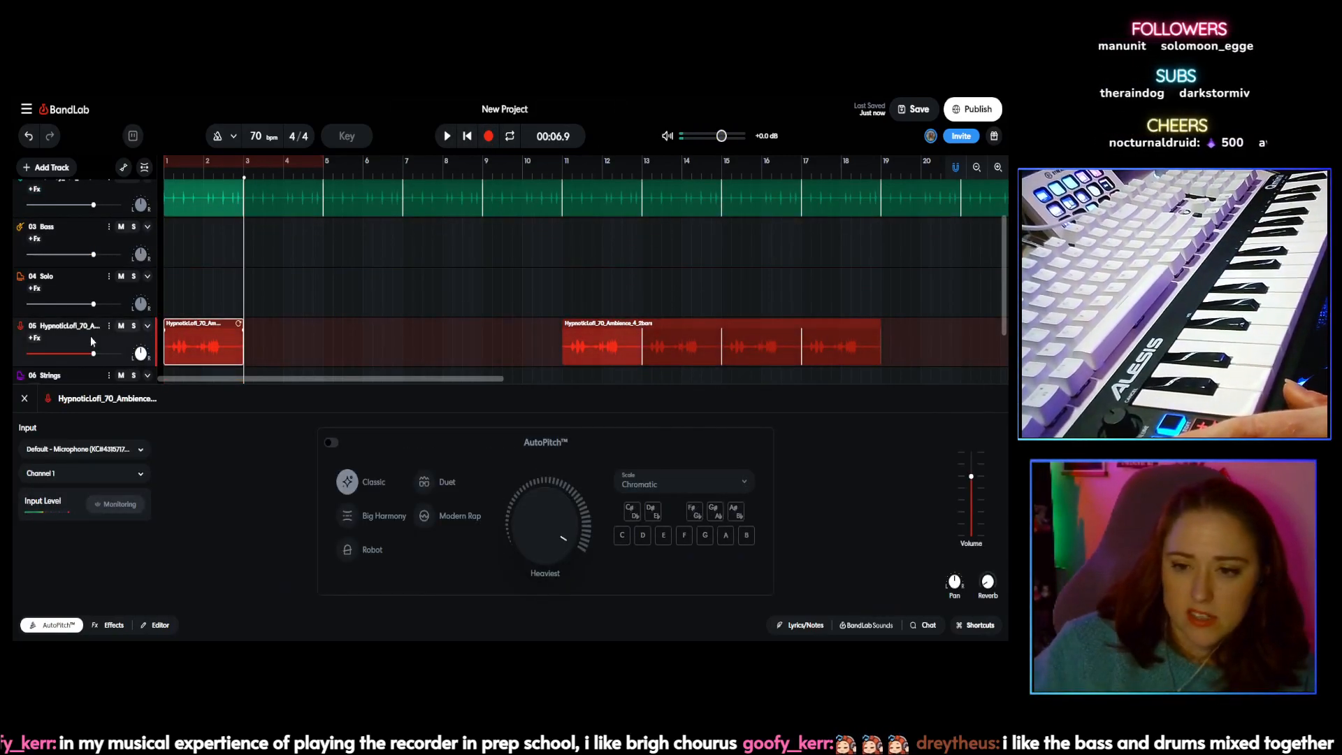
left_click(35, 342)
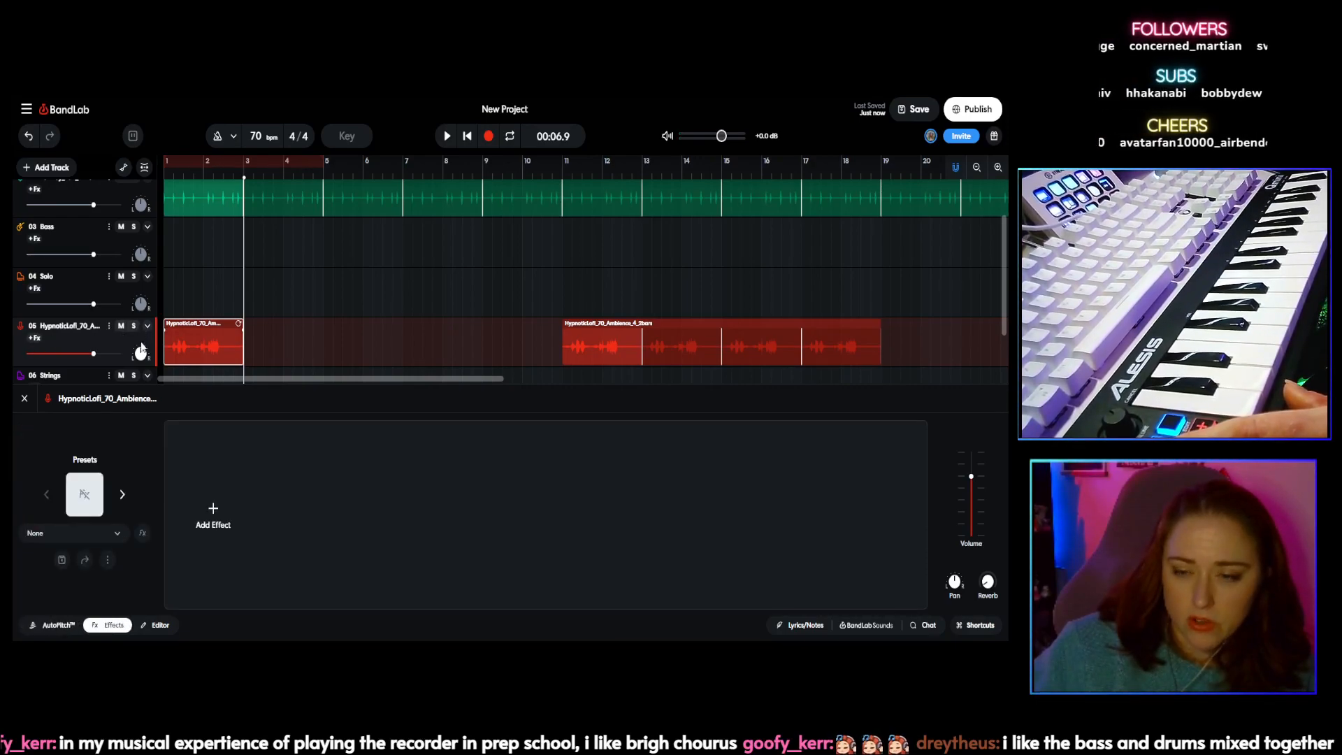
right_click(61, 330)
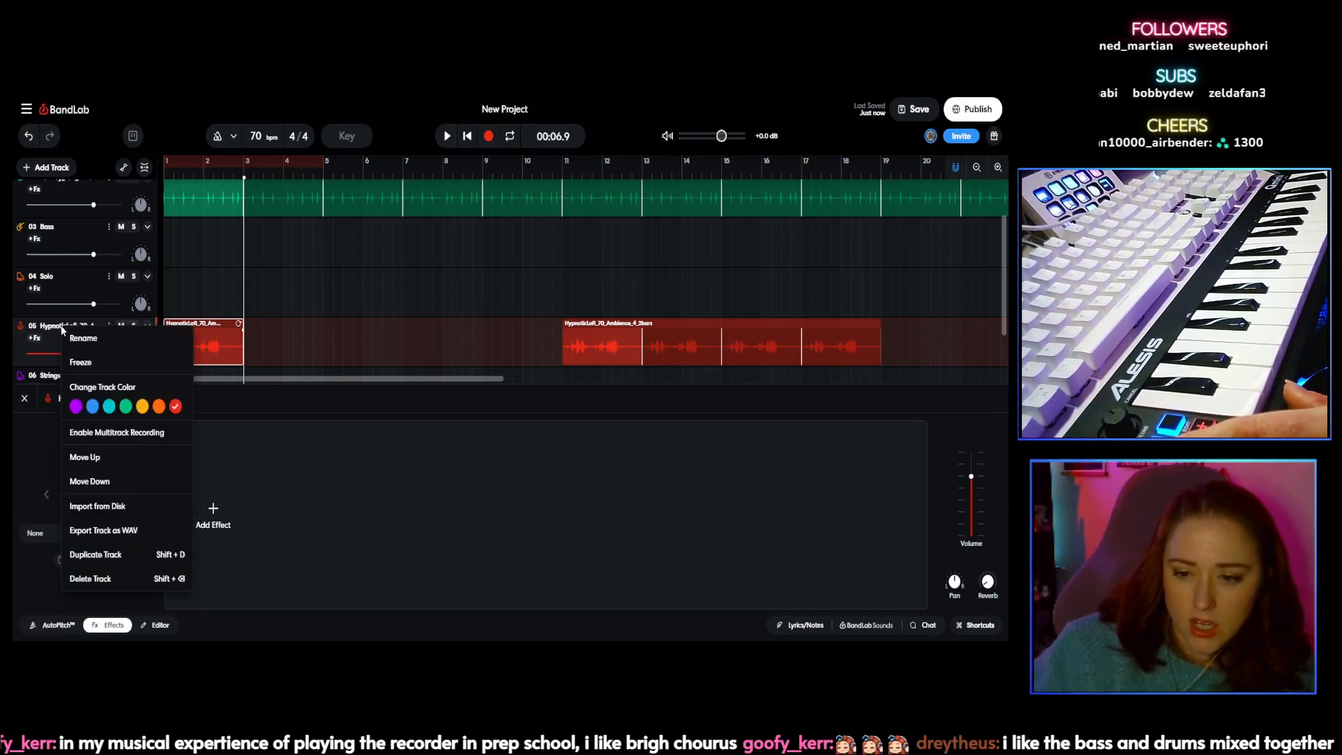
left_click(50, 333)
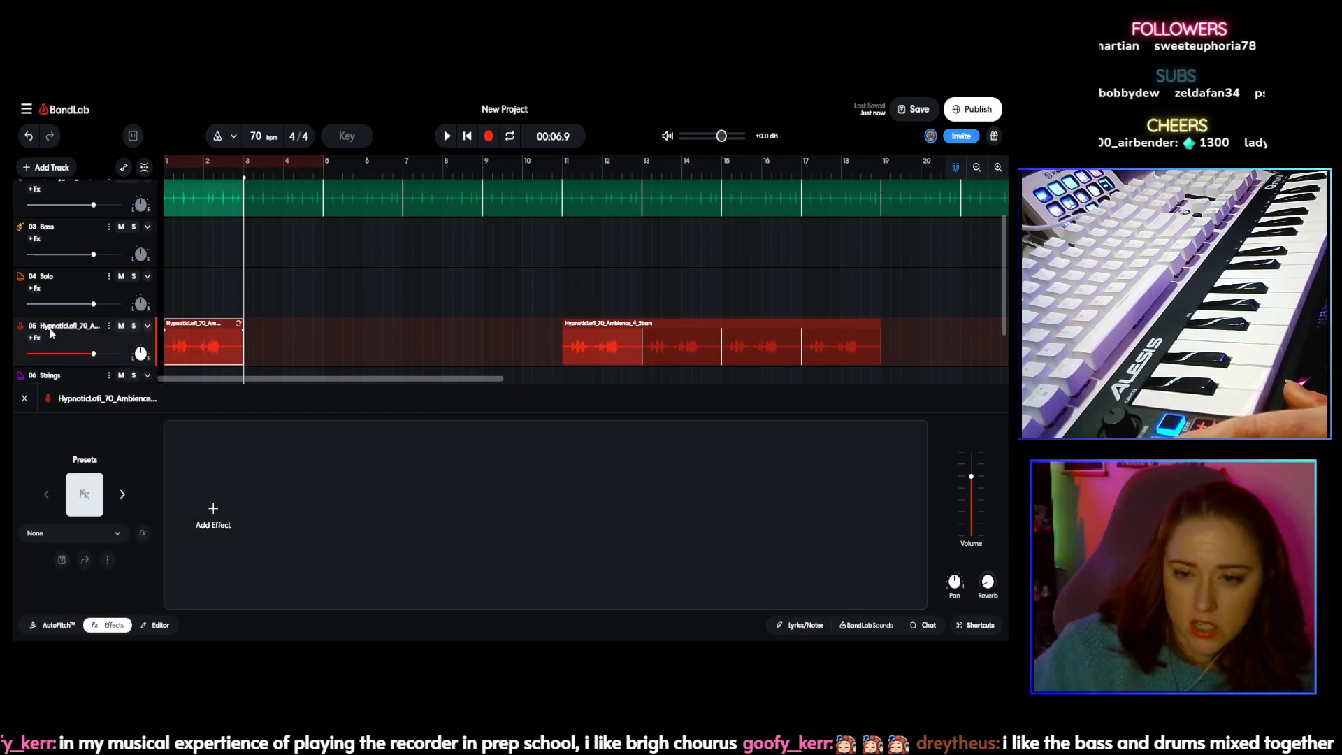
left_click(109, 328)
left_click(86, 333)
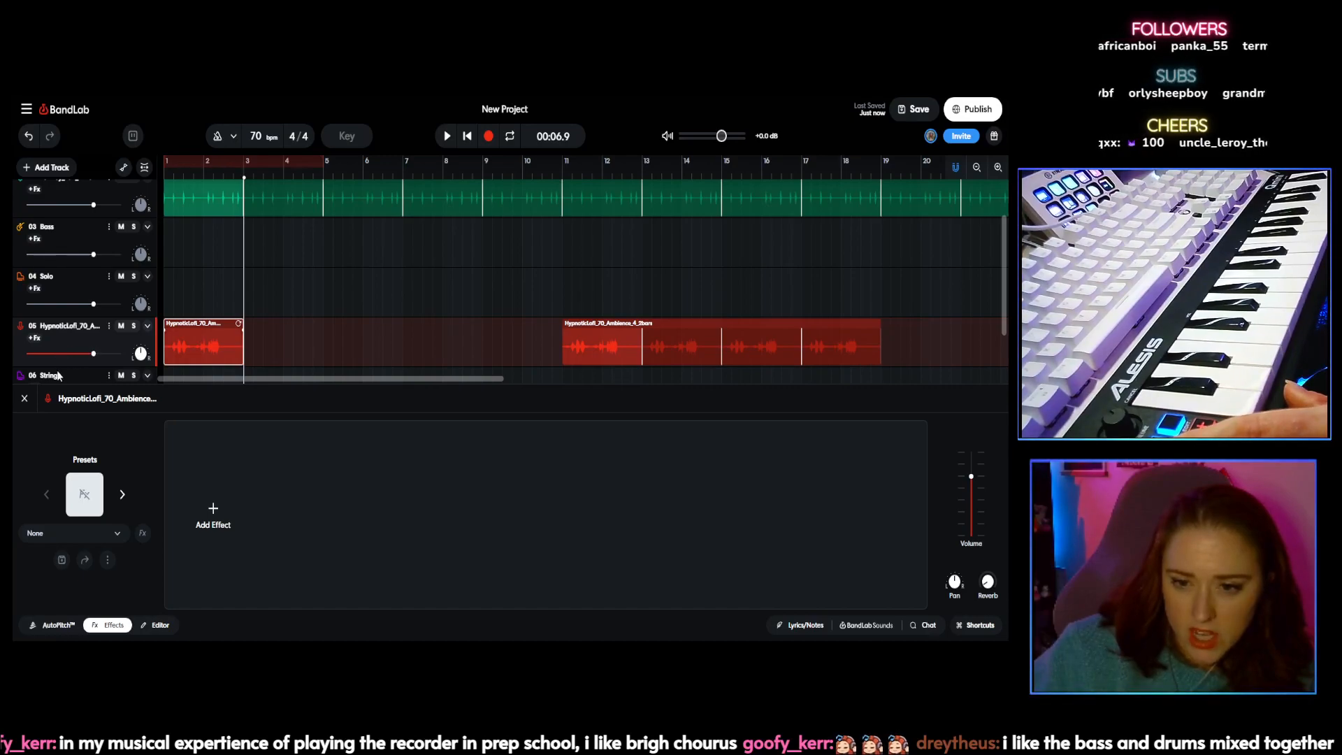
right_click(19, 330)
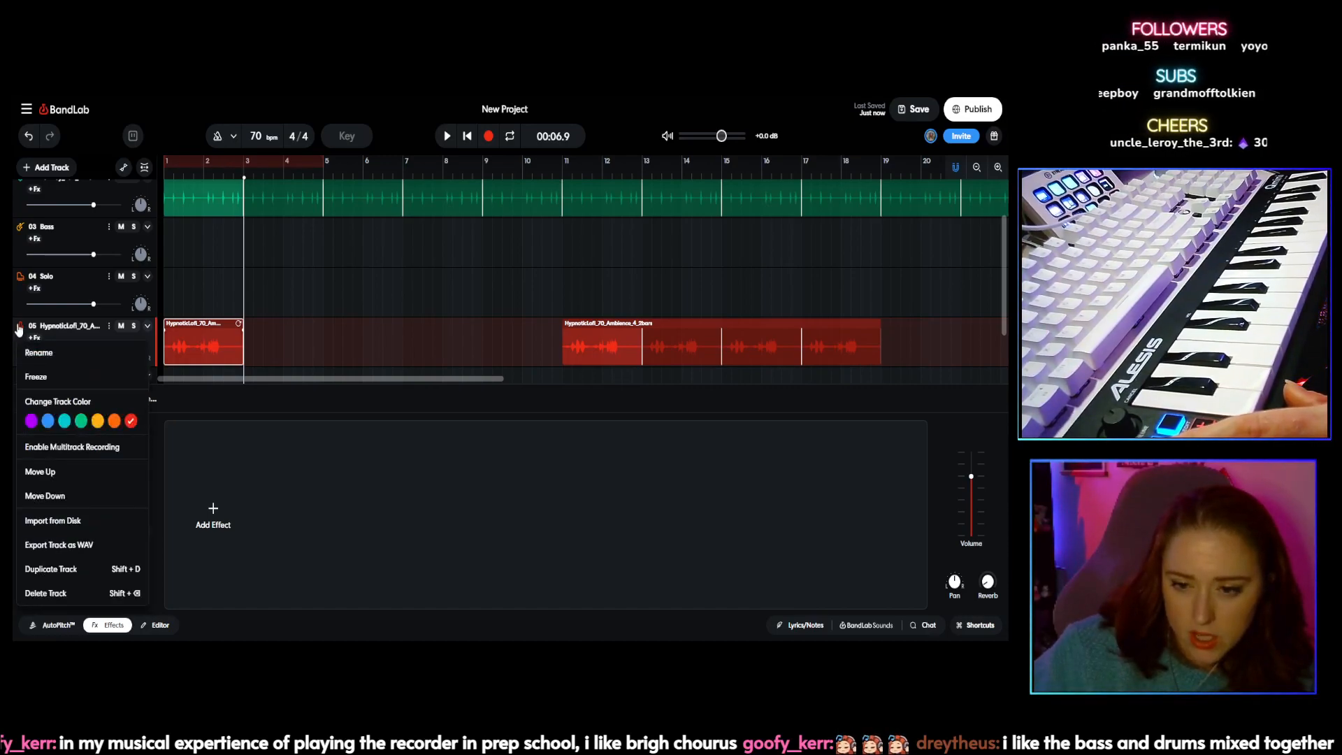
left_click(73, 326)
mouse_move(66, 343)
left_mouse_down()
mouse_move(65, 363)
mouse_move(66, 349)
left_mouse_up()
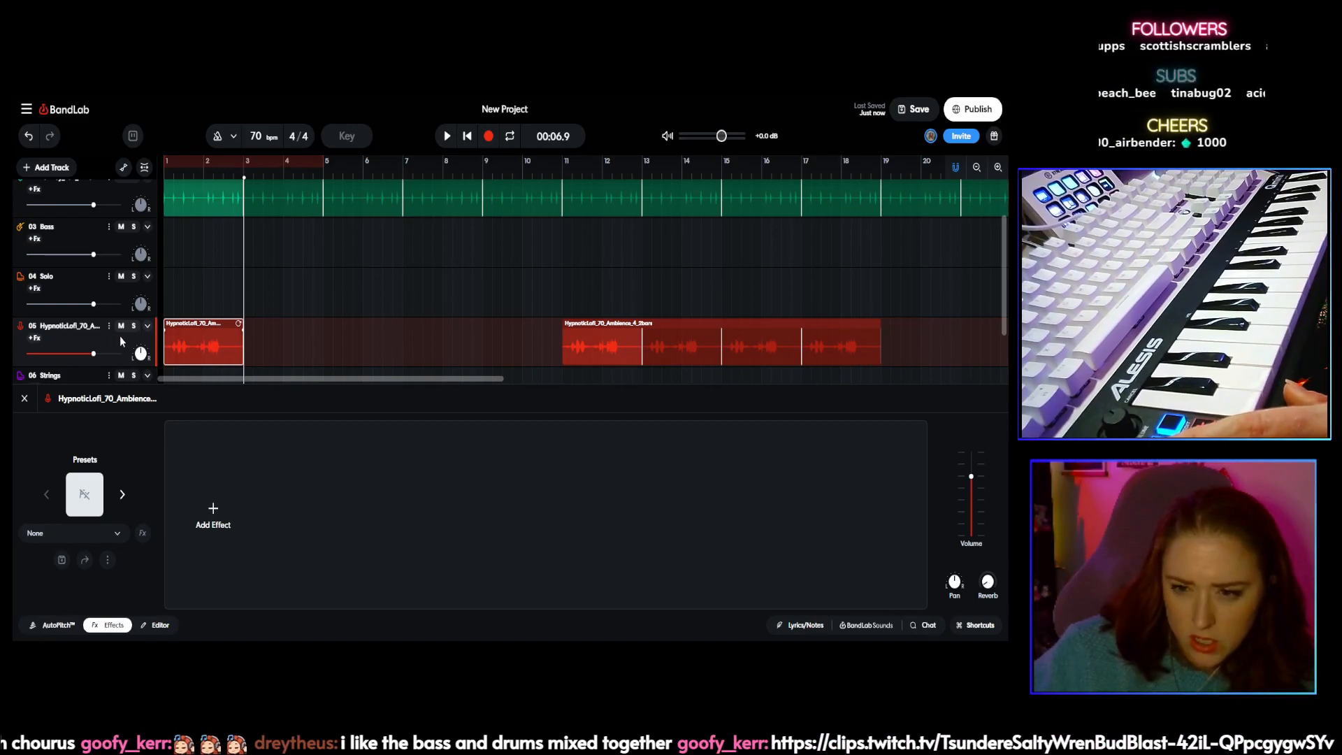
Step: Lower the HypnoticLofi ambience track's volume and play the arrangement from bar 3 to about bar 18 to check it
left_click_drag(86, 353, 76, 353)
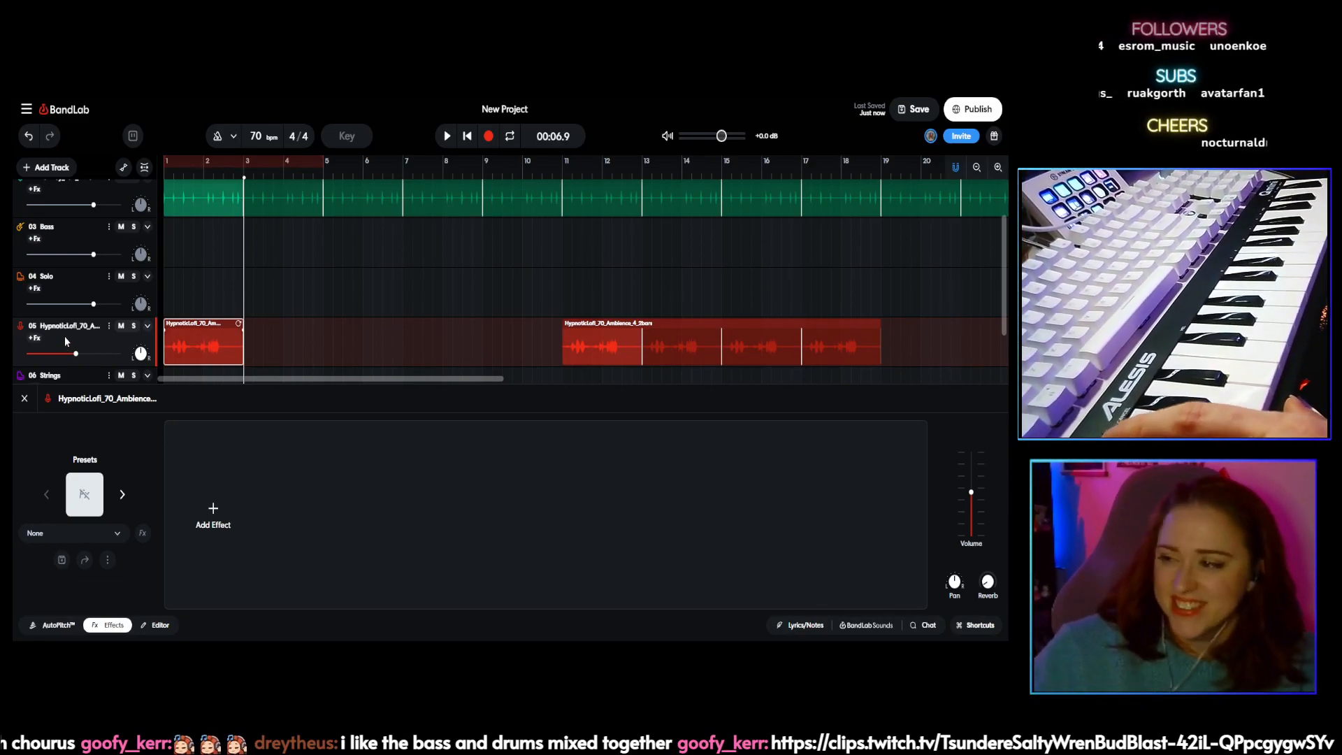
left_click(448, 138)
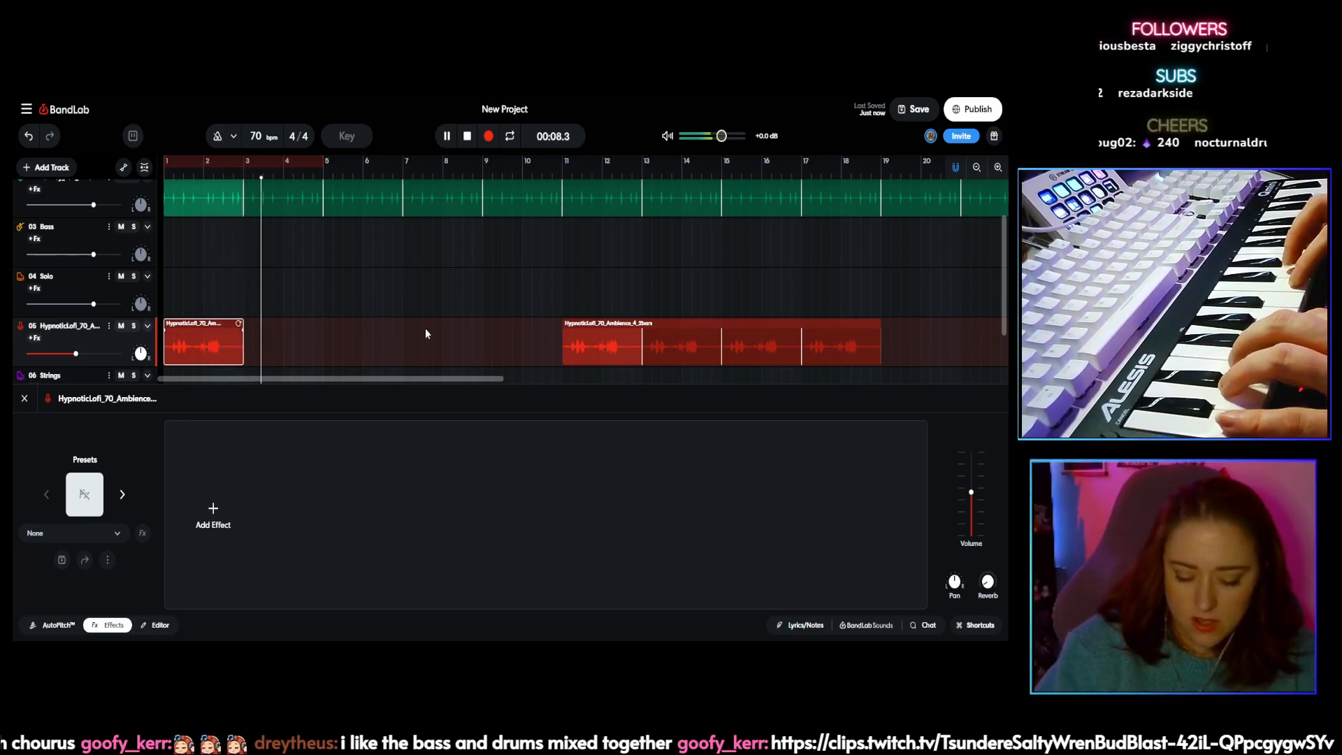
scroll(318, 265, "up", 1)
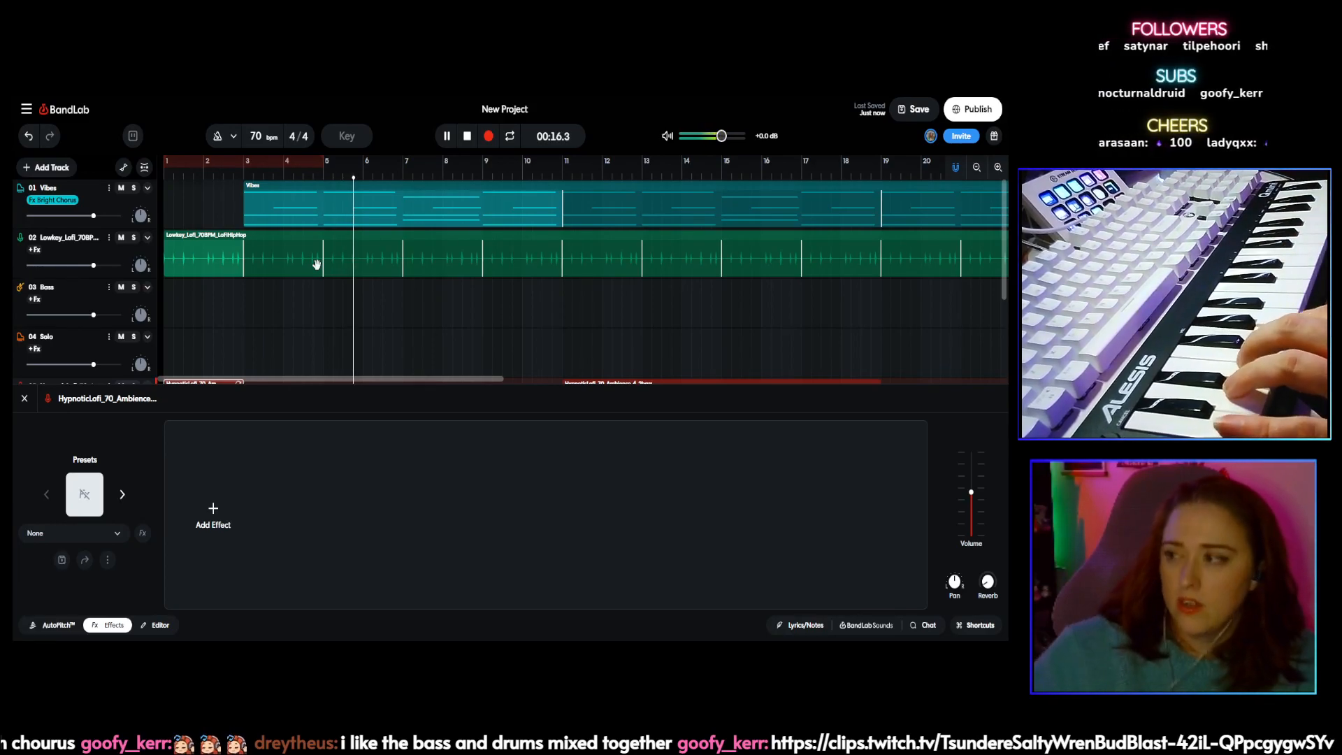
scroll(411, 246, "down", 1)
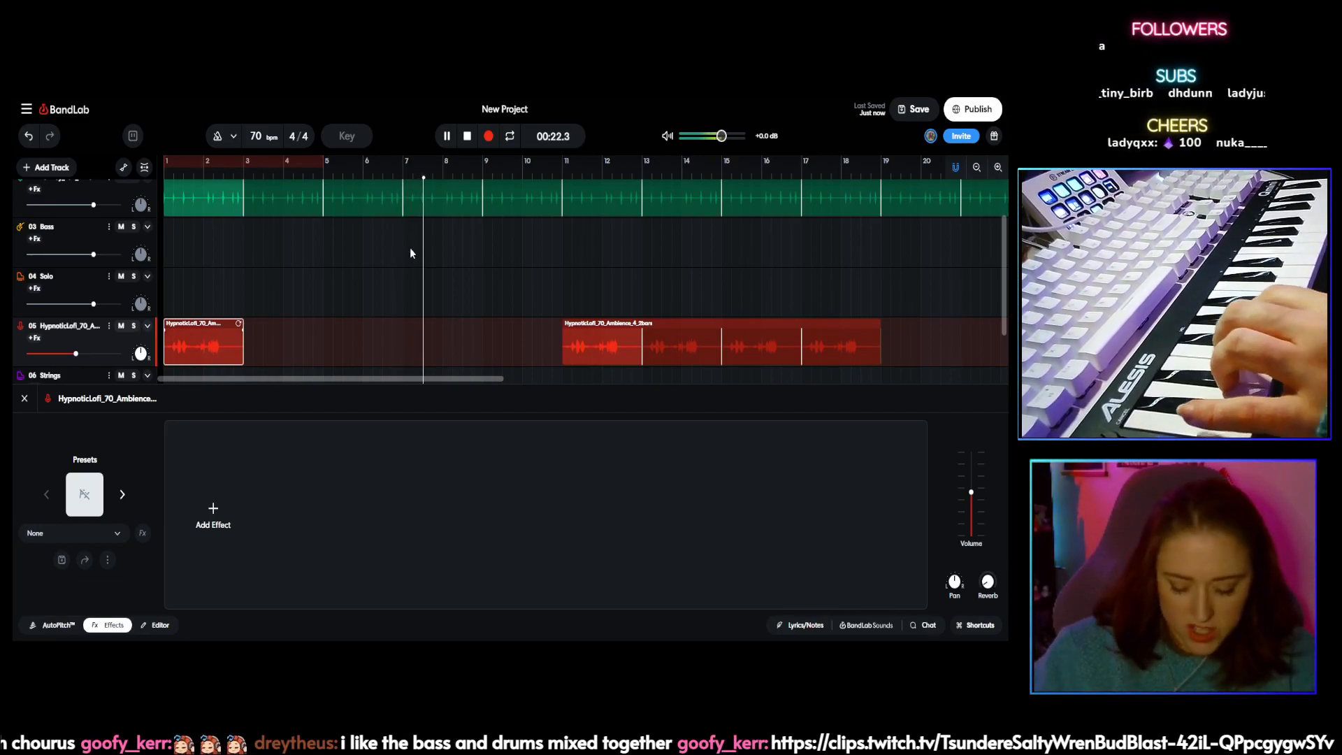
scroll(296, 307, "up", 1)
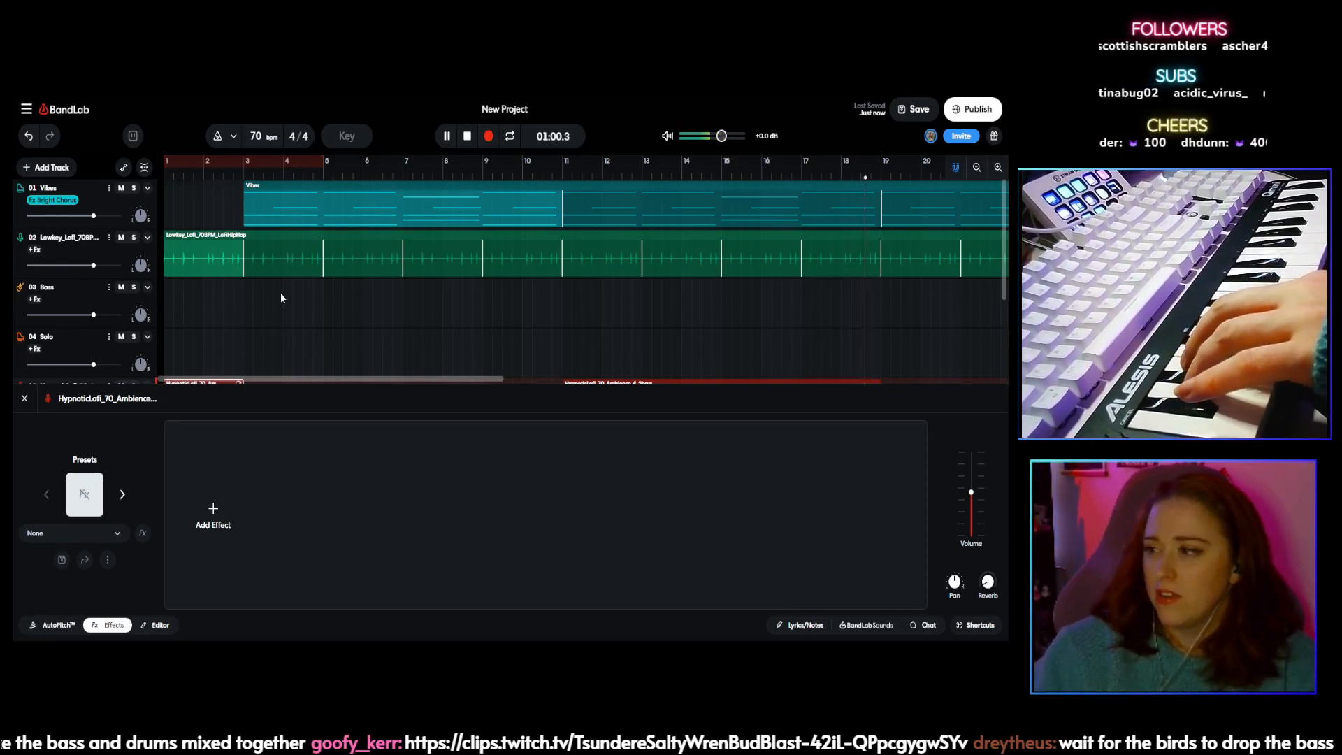
left_click(467, 136)
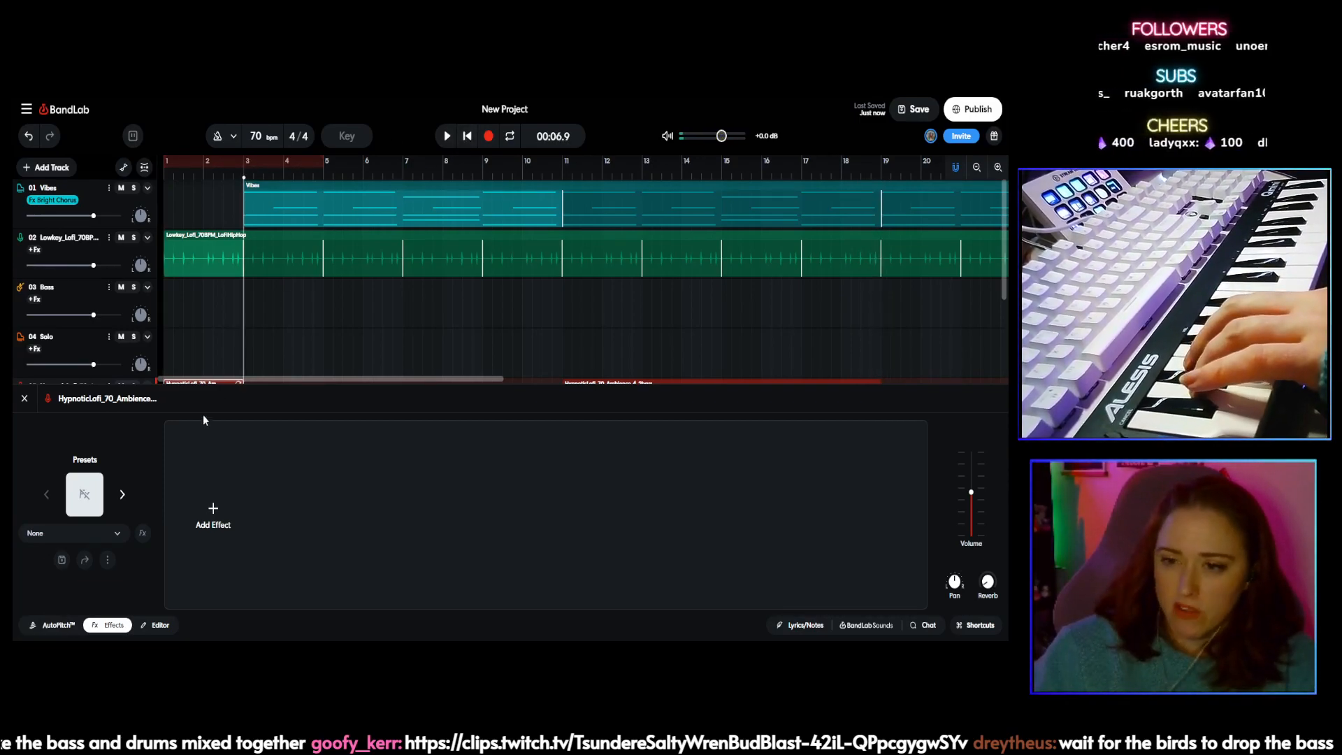
Step: Record a bass line on the Bass track from bar 3 to bar 11 and bring its region into view in the MIDI editor
left_click(73, 299)
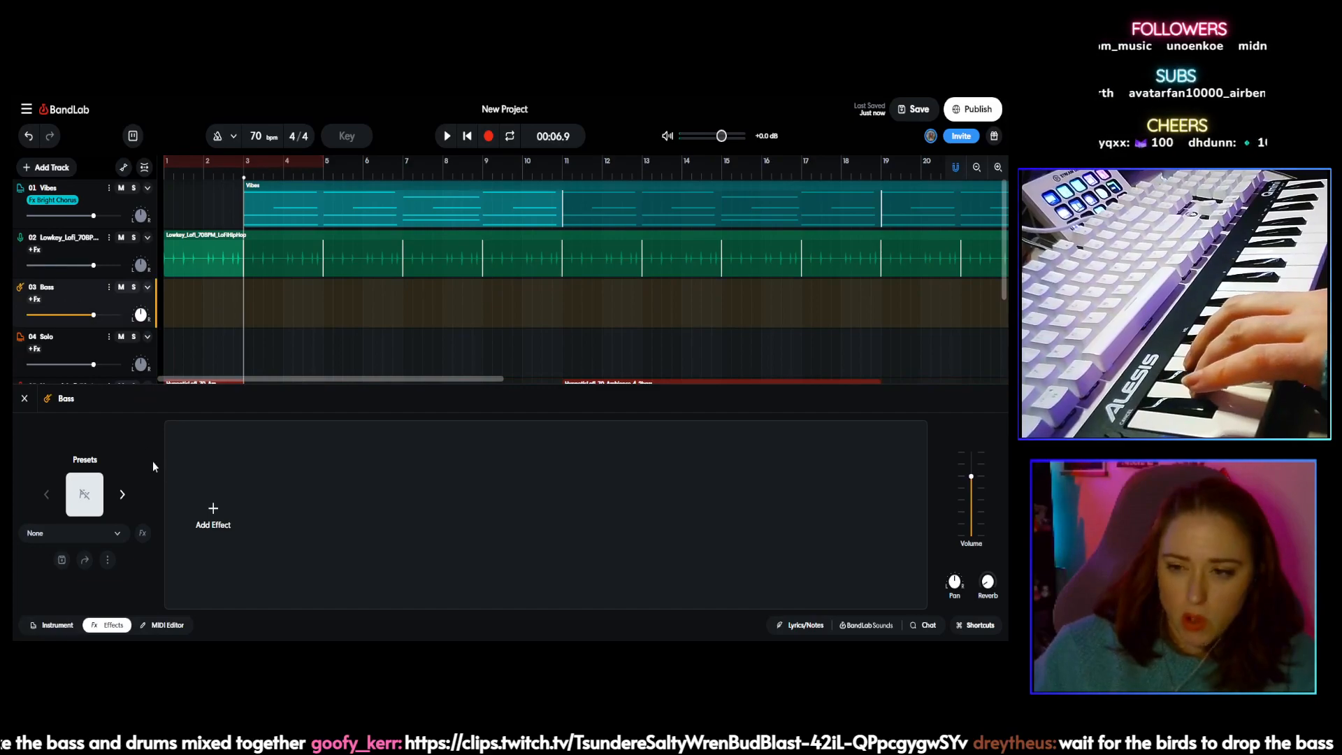
left_click(163, 626)
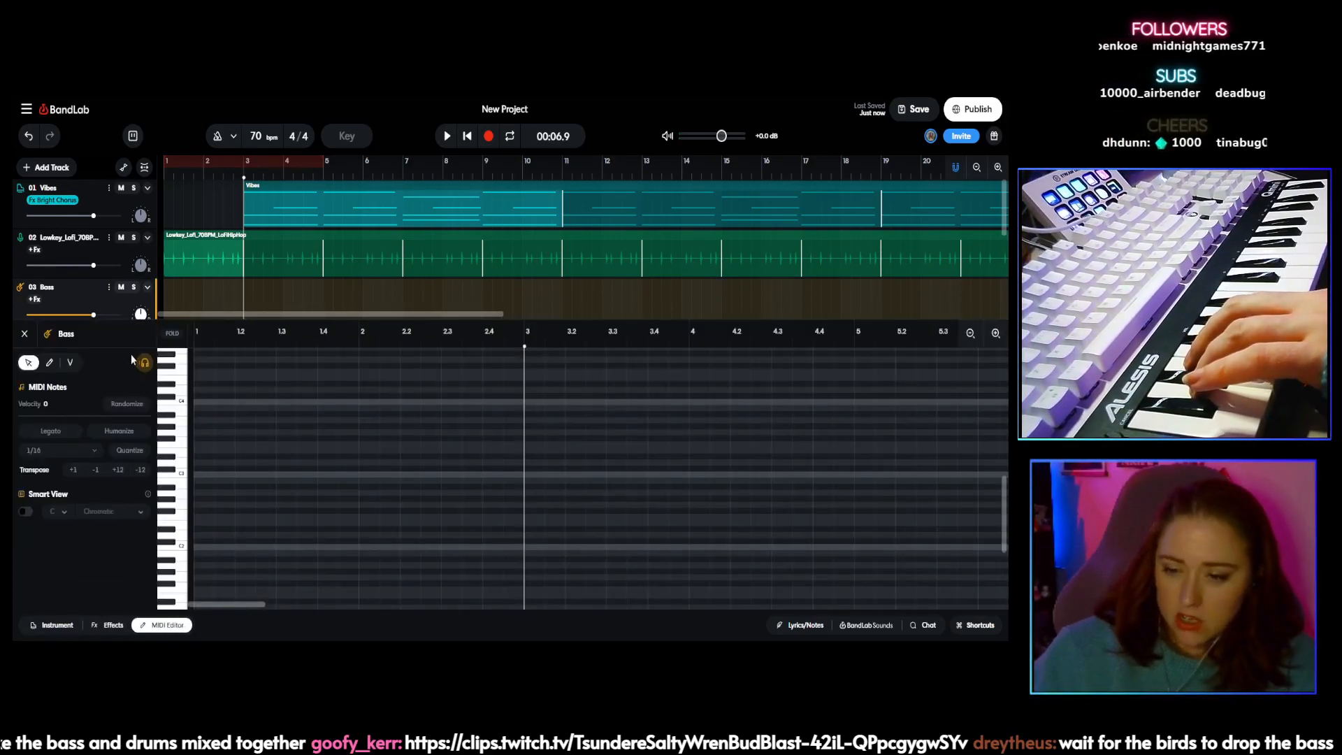
left_click(490, 137)
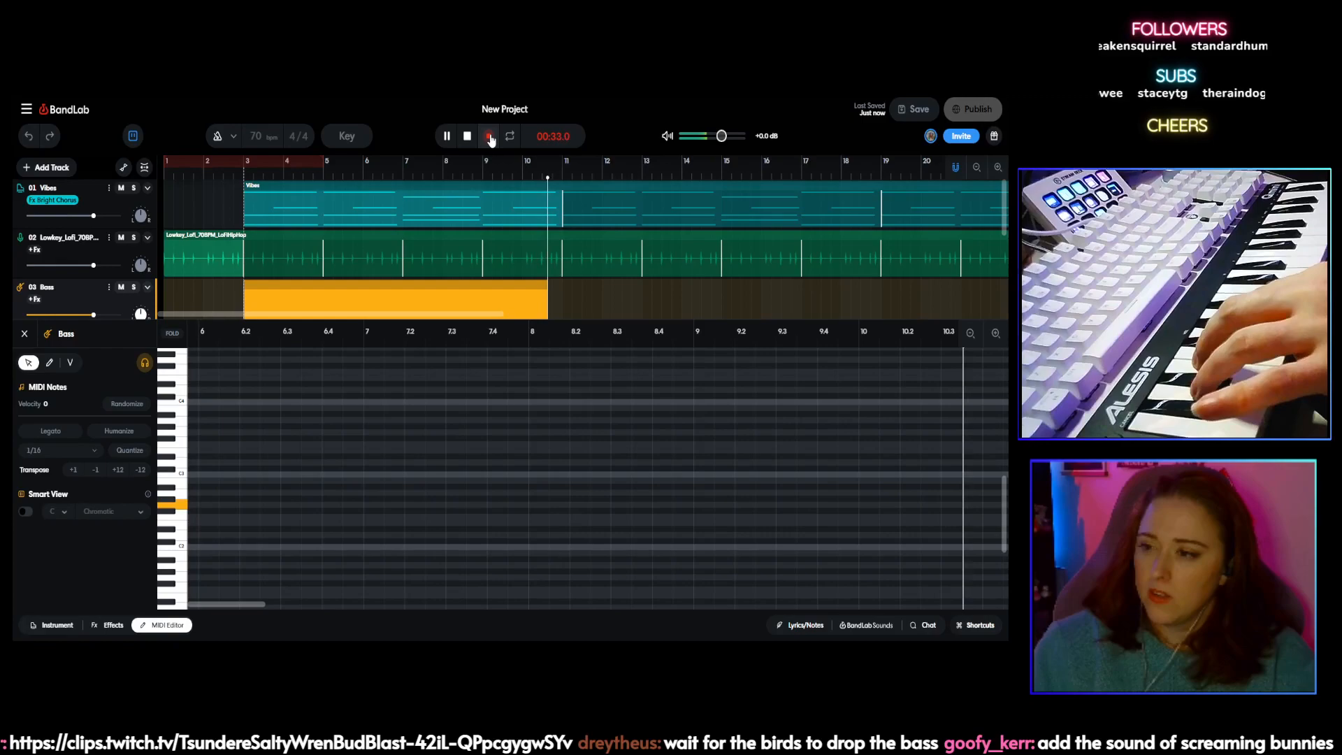
left_click(467, 137)
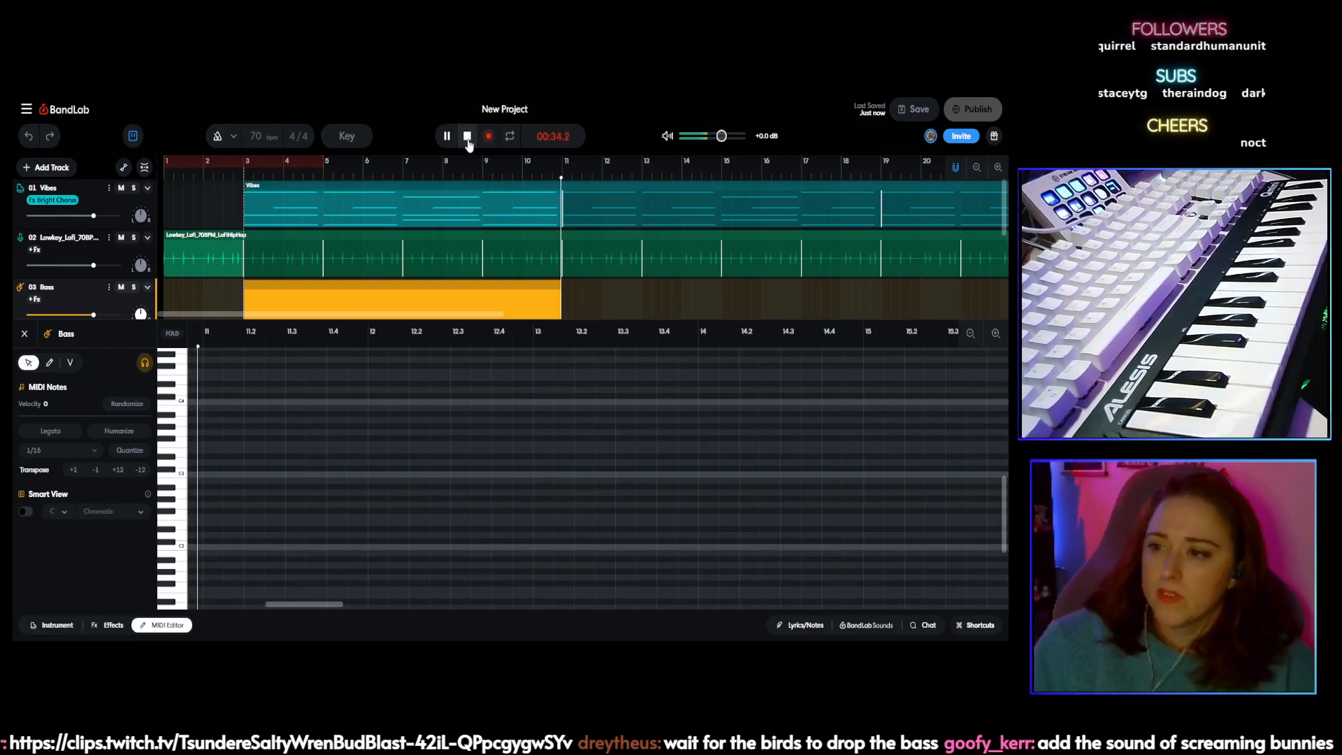
scroll(641, 241, "down", 1)
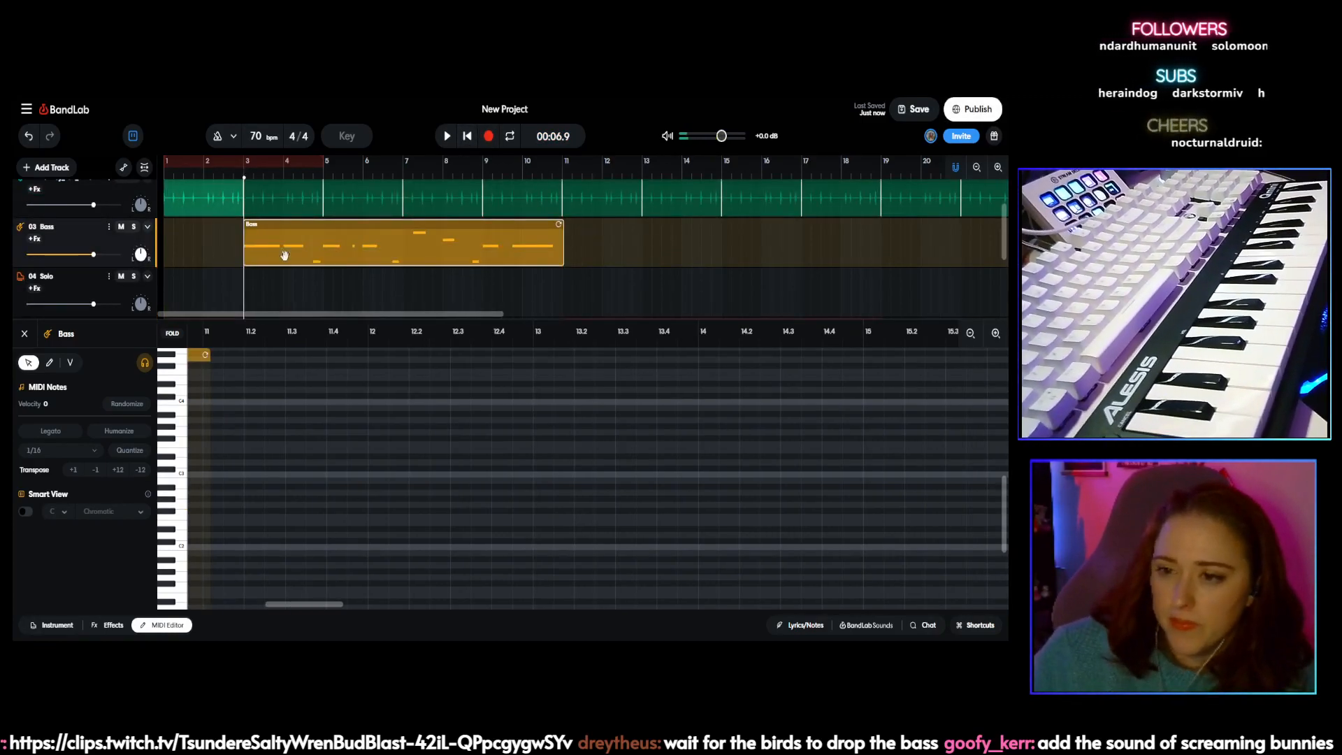
scroll(235, 432, "up", 5)
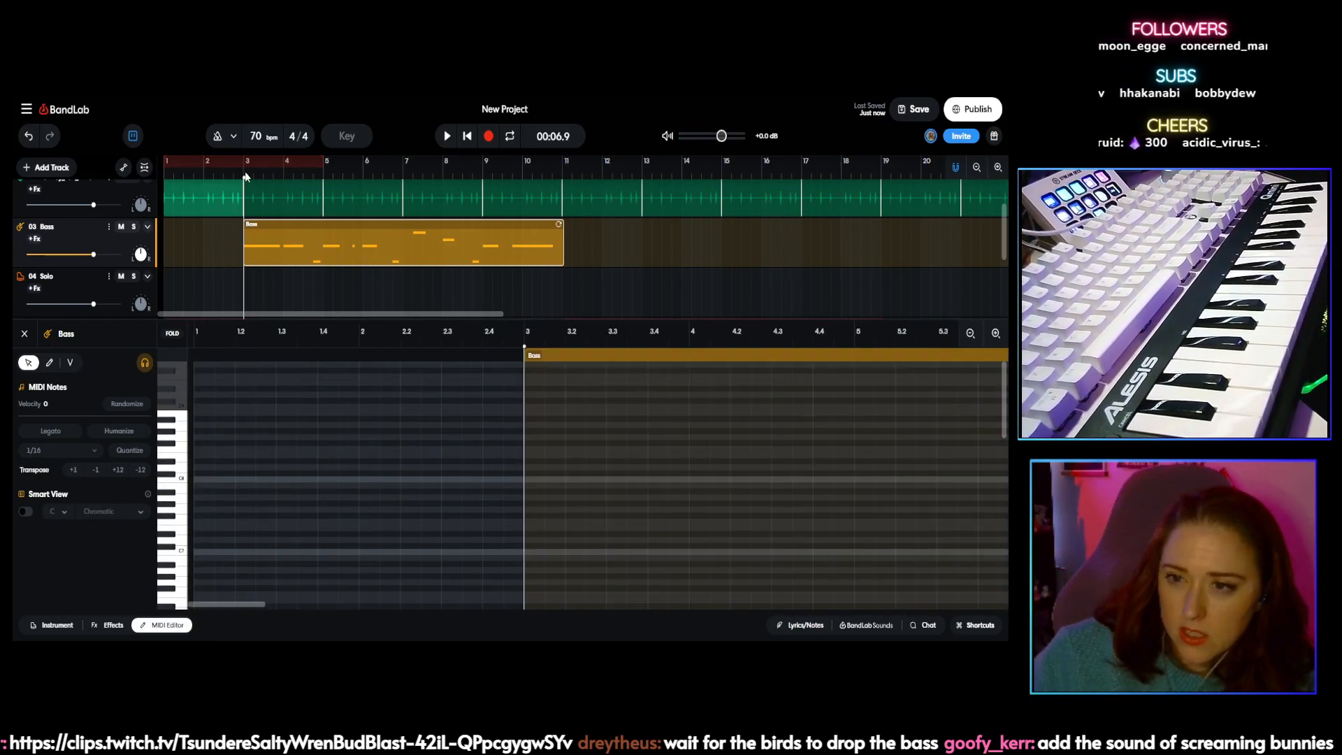
Step: Play the recorded bass line from bar 3 to about bar 7 while checking its notes in the MIDI editor, and stop
scroll(484, 430, "down", 5)
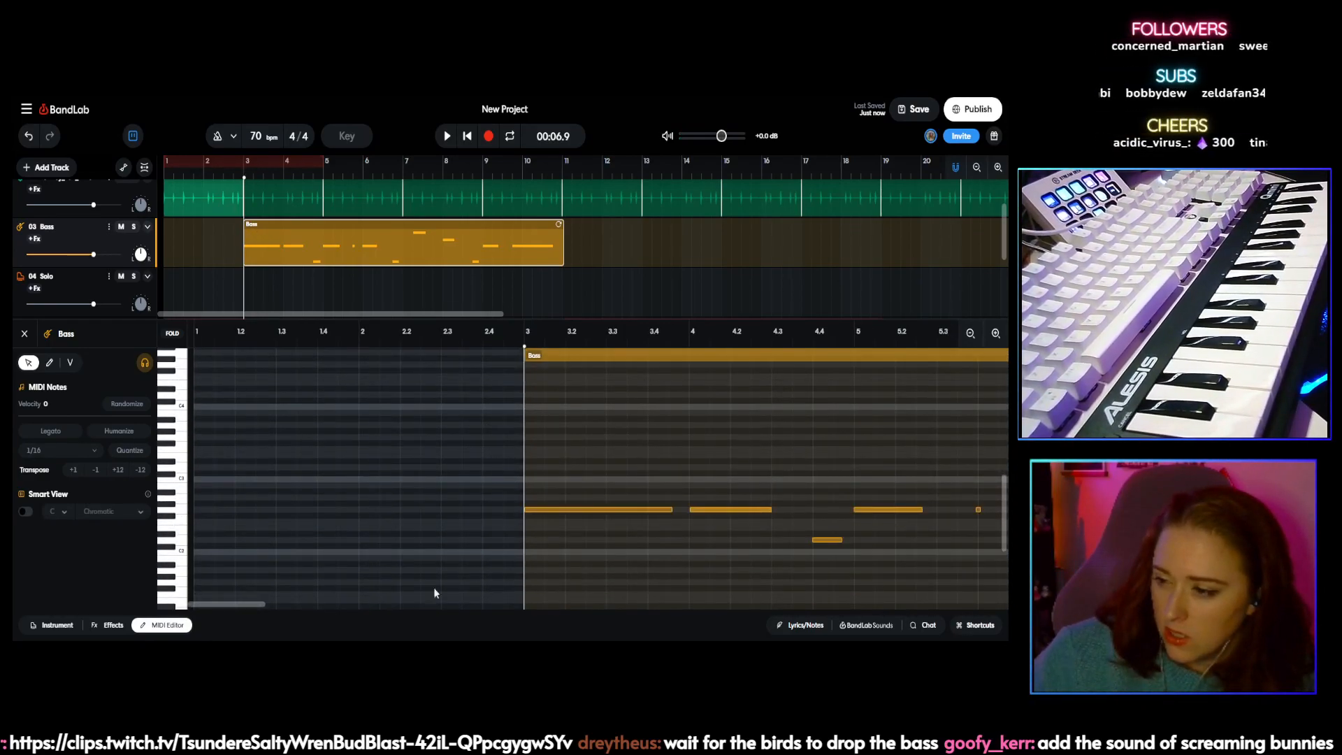
left_click_drag(246, 606, 274, 605)
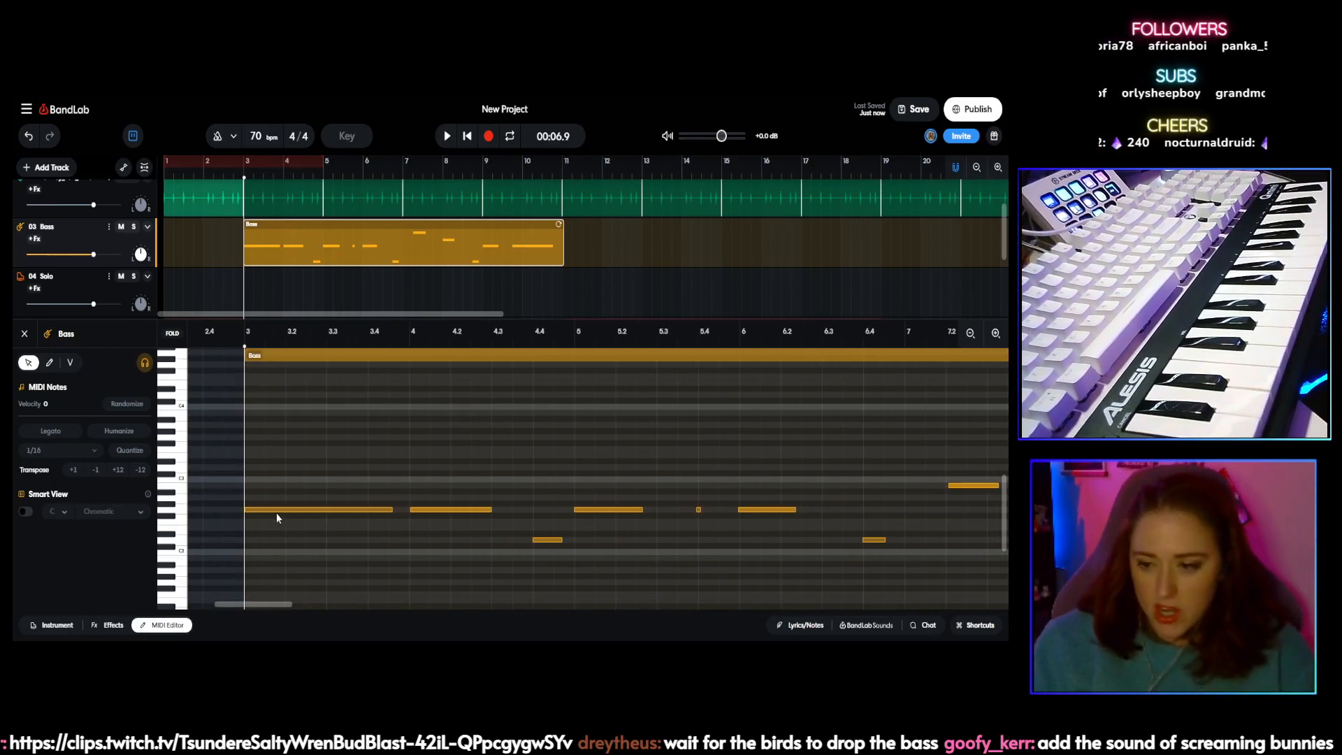
left_click(108, 624)
mouse_move(984, 584)
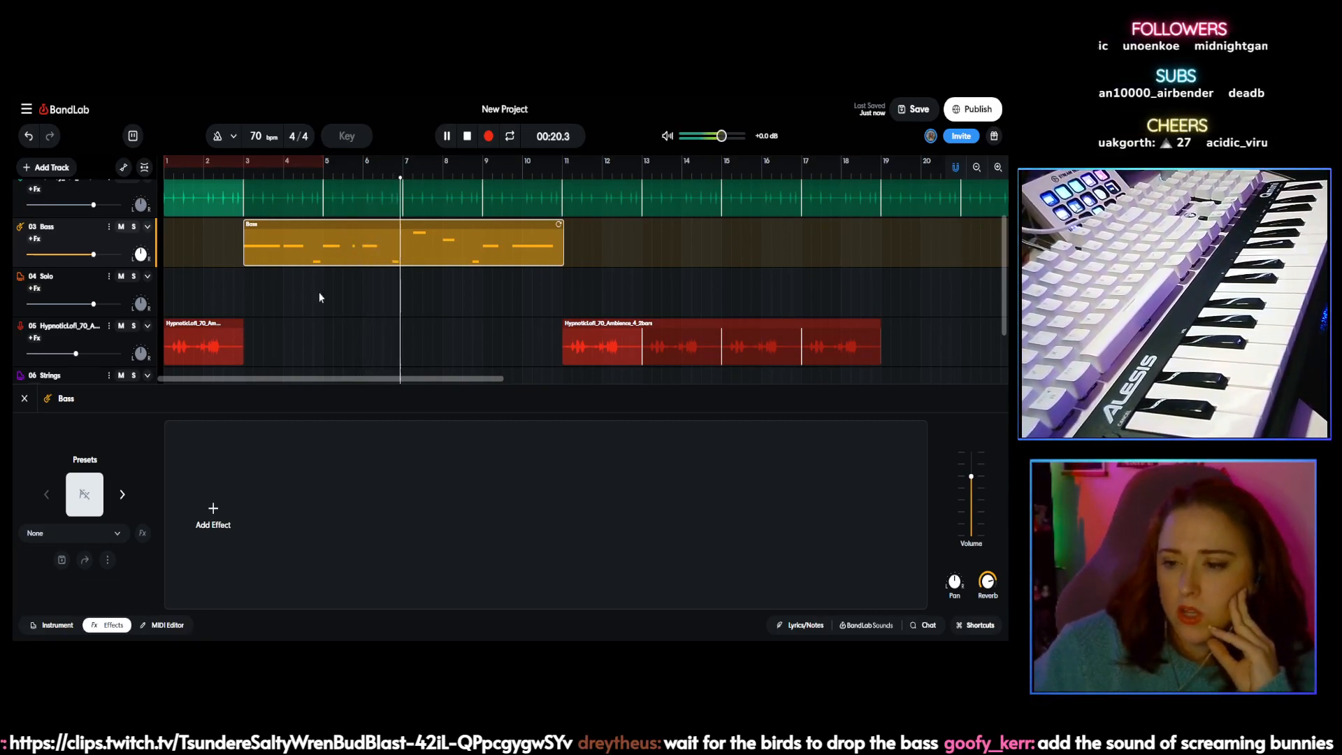
left_click(167, 628)
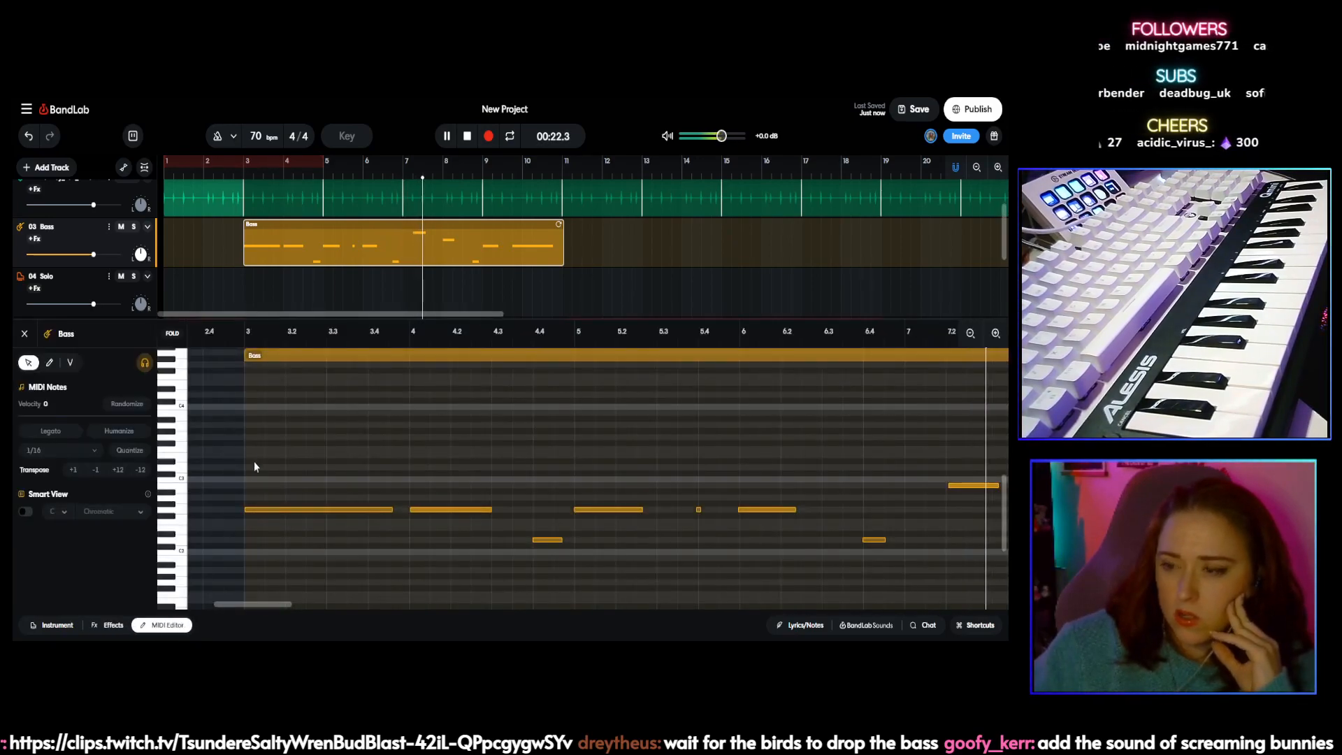
left_click(467, 137)
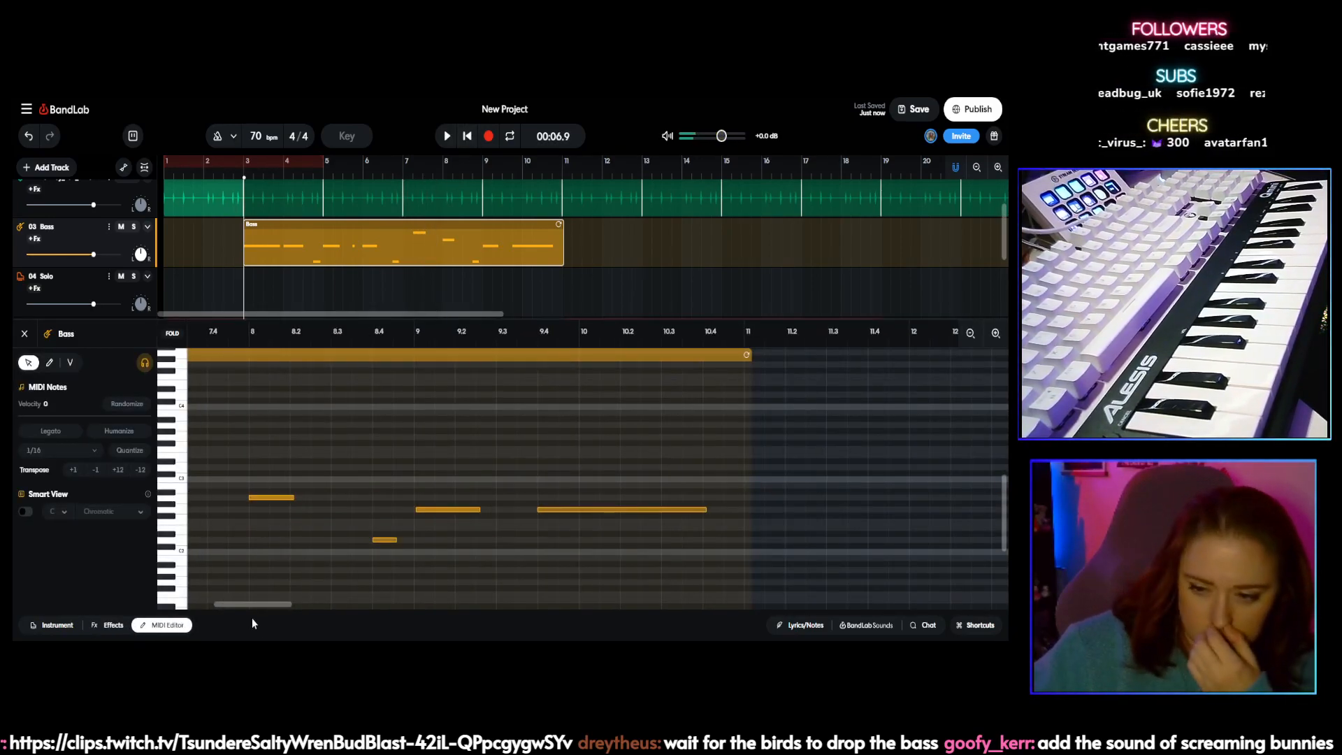
Step: Lengthen the bass notes that start at bars 4 and 5 in the Bass region
scroll(258, 607, "left", 2)
scroll(239, 607, "left", 3)
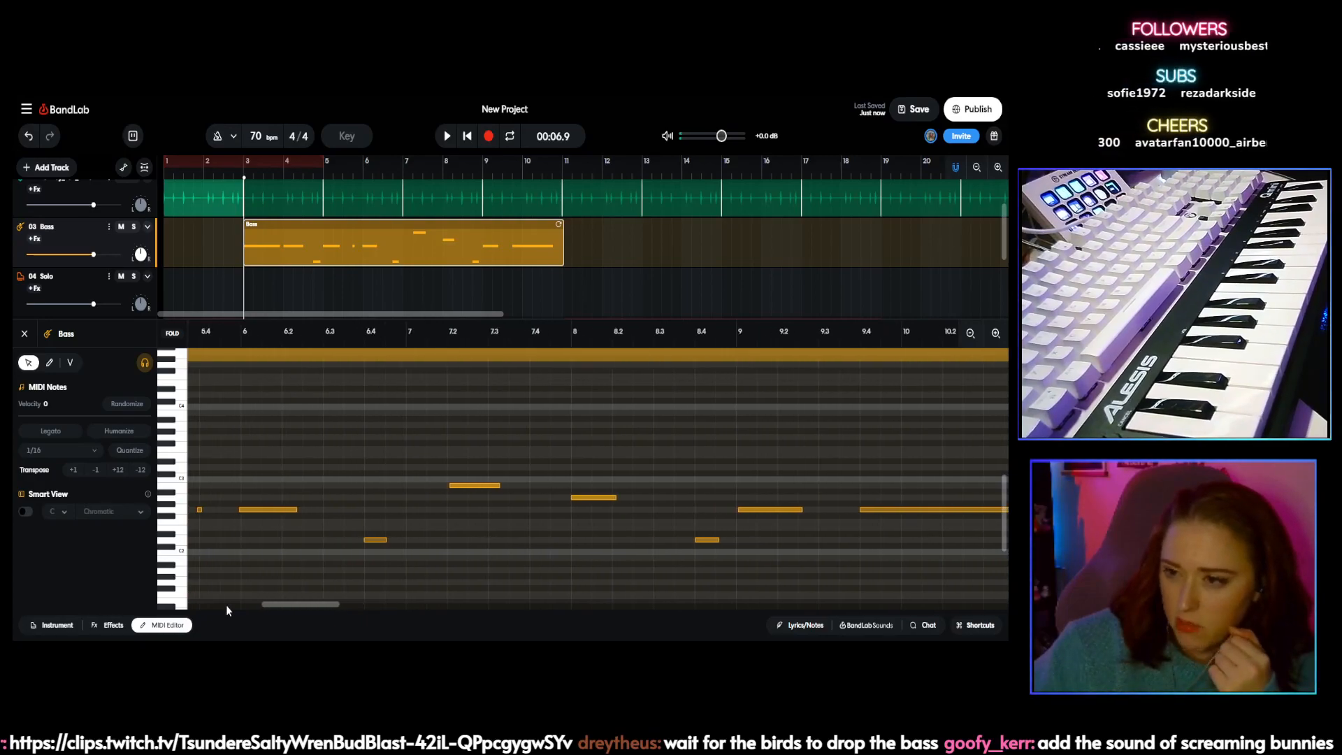
left_click(454, 485)
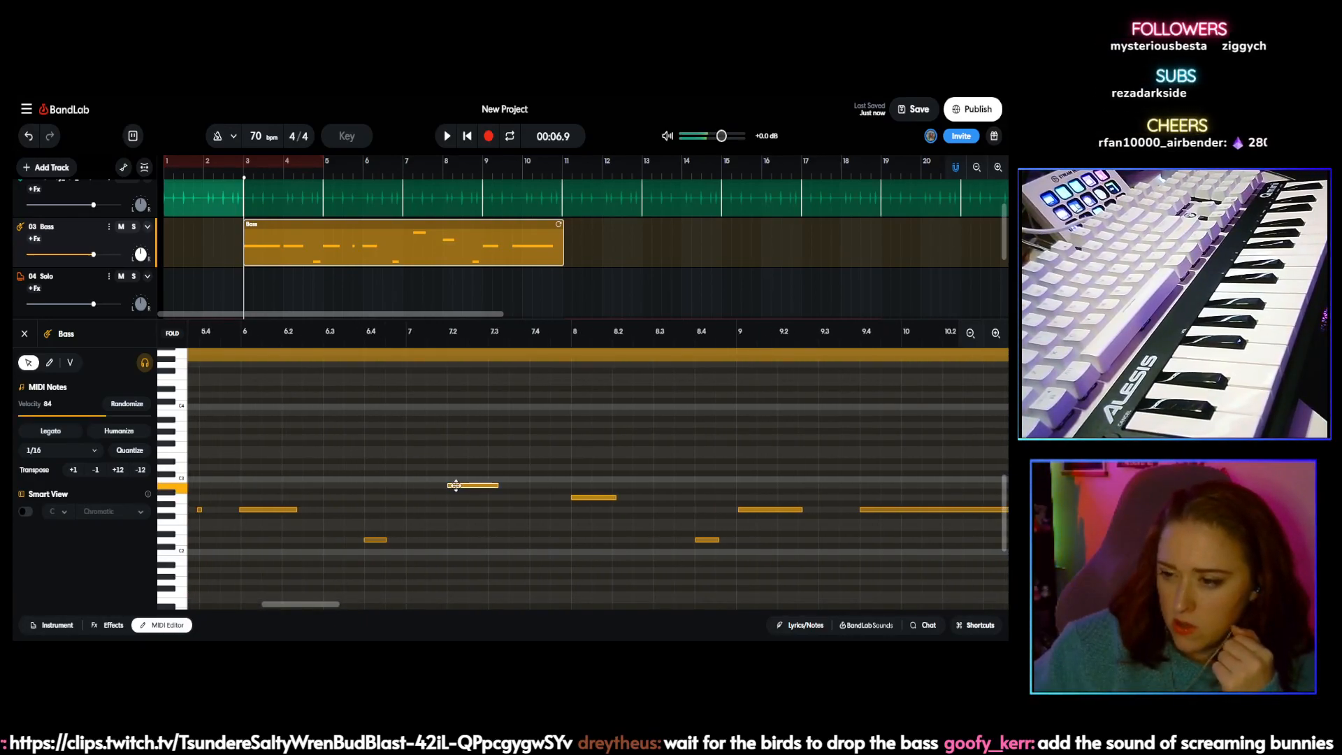
left_click_drag(295, 612, 250, 609)
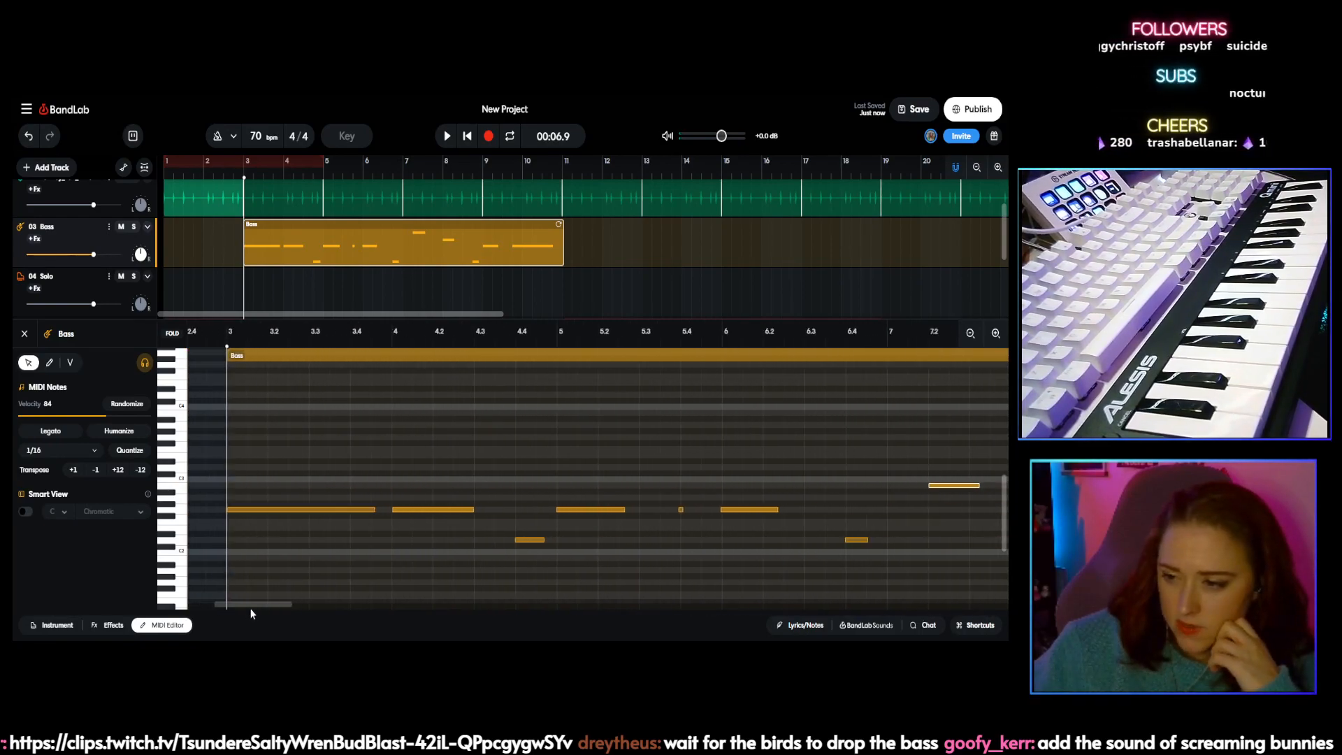
left_click_drag(477, 508, 485, 509)
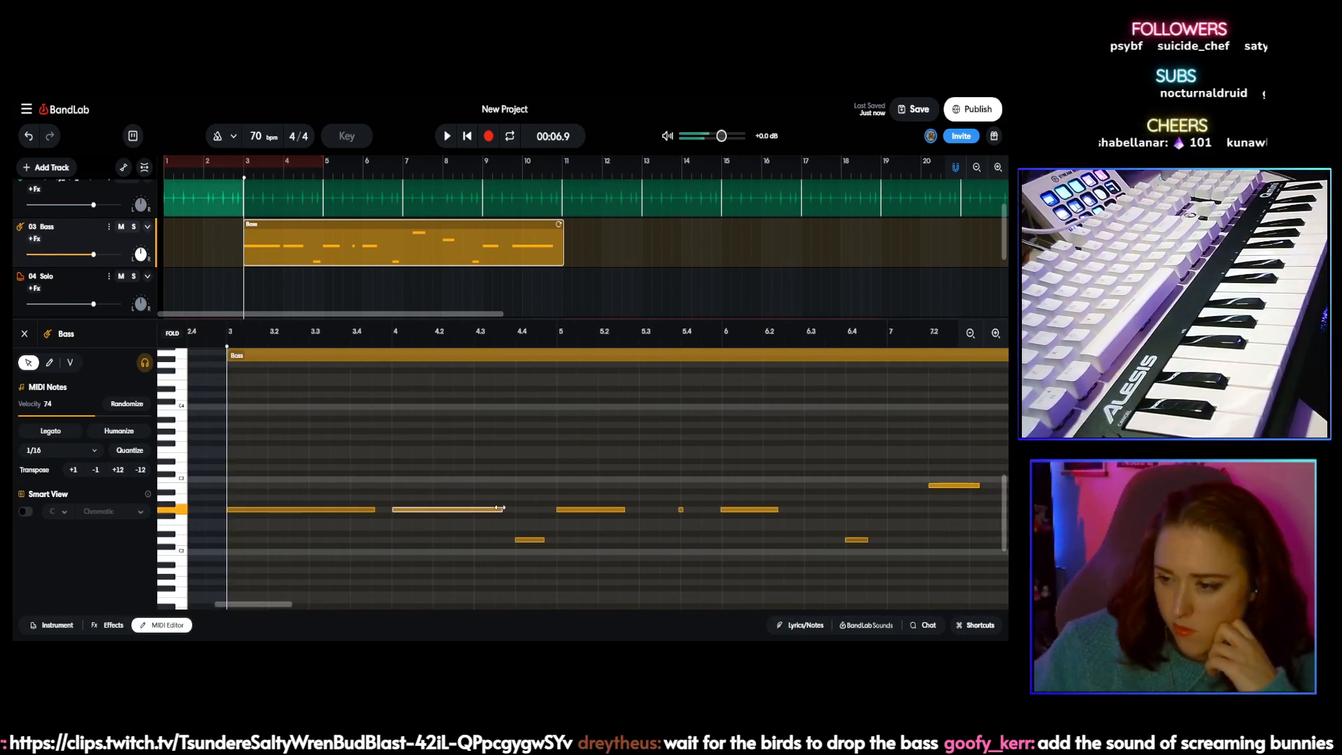
left_click_drag(627, 509, 645, 509)
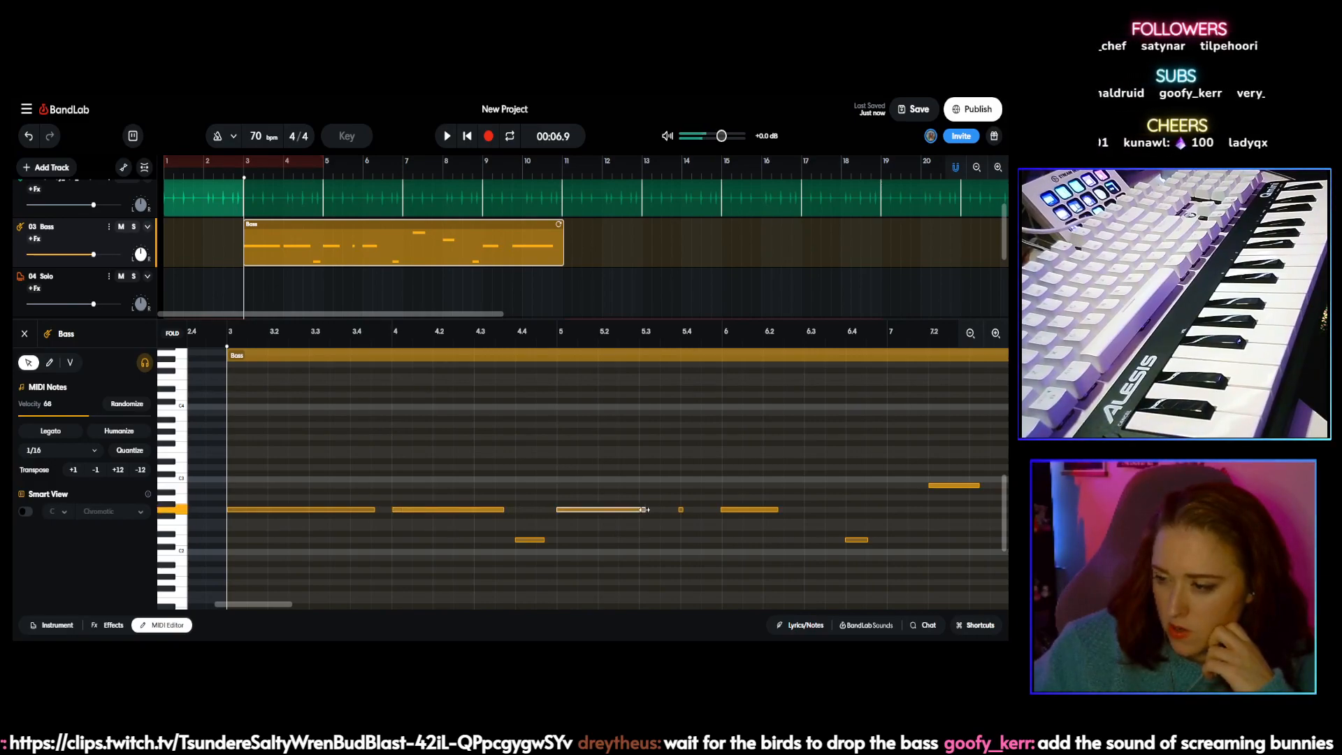
Step: Delete the very short bass note between bars 5 and 6, and lengthen the note that starts at bar 6
left_click(682, 511)
key("Delete")
left_click_drag(778, 507, 816, 508)
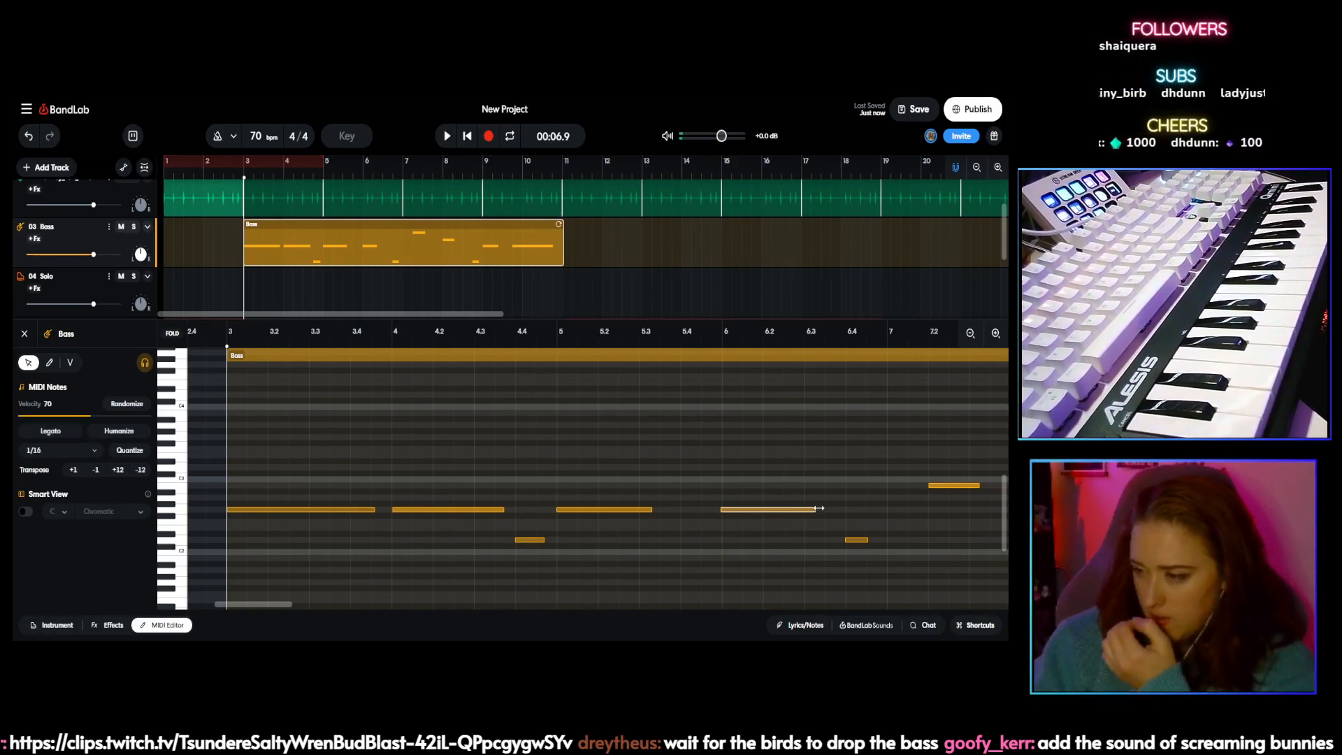
left_click(857, 539)
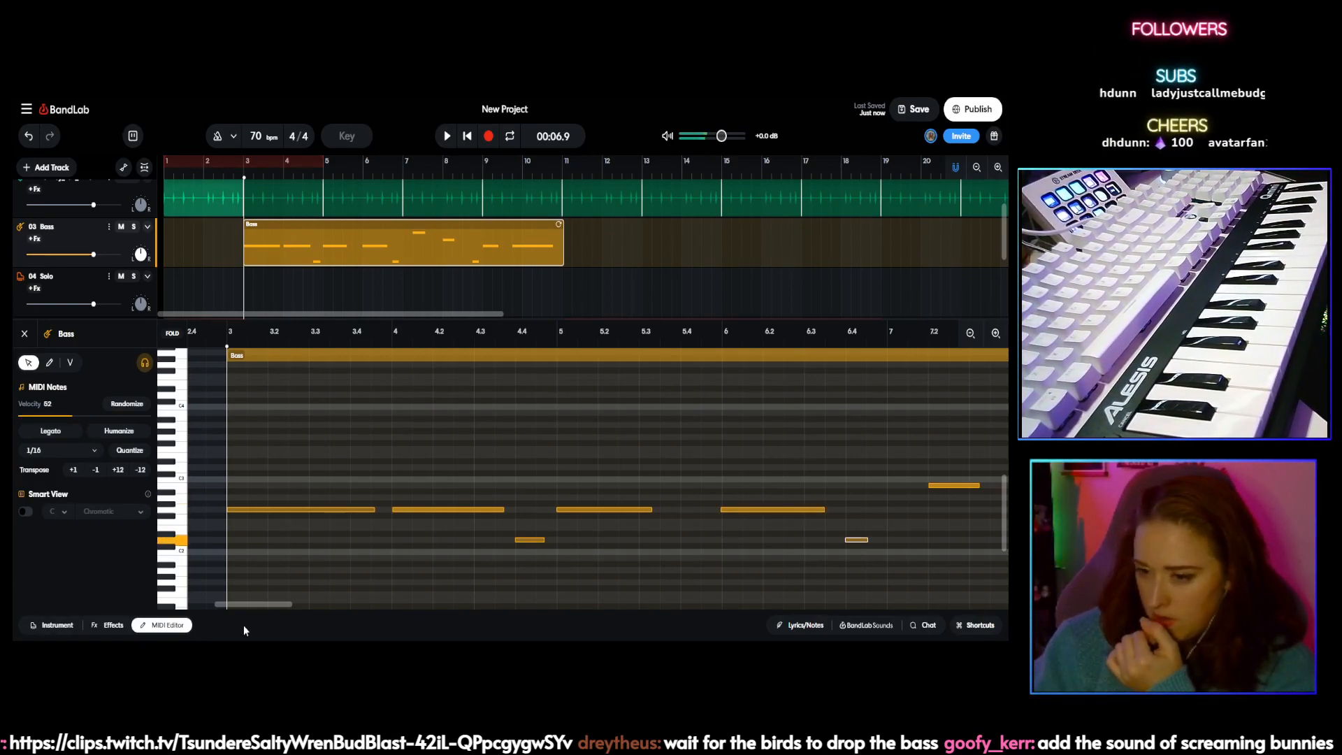
Step: Lengthen the bass notes in bars 7, 8 and 9, and check the end of the region
left_click_drag(262, 603, 306, 601)
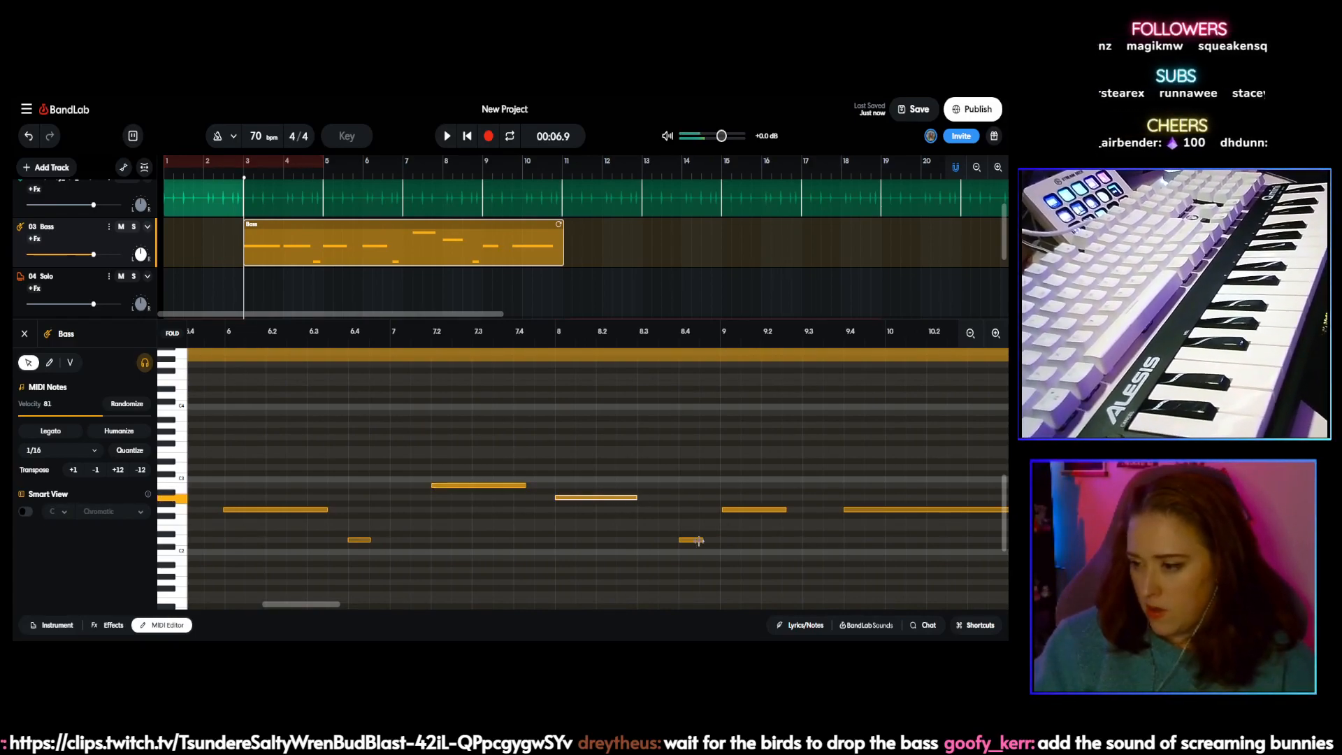
left_click_drag(784, 510, 814, 510)
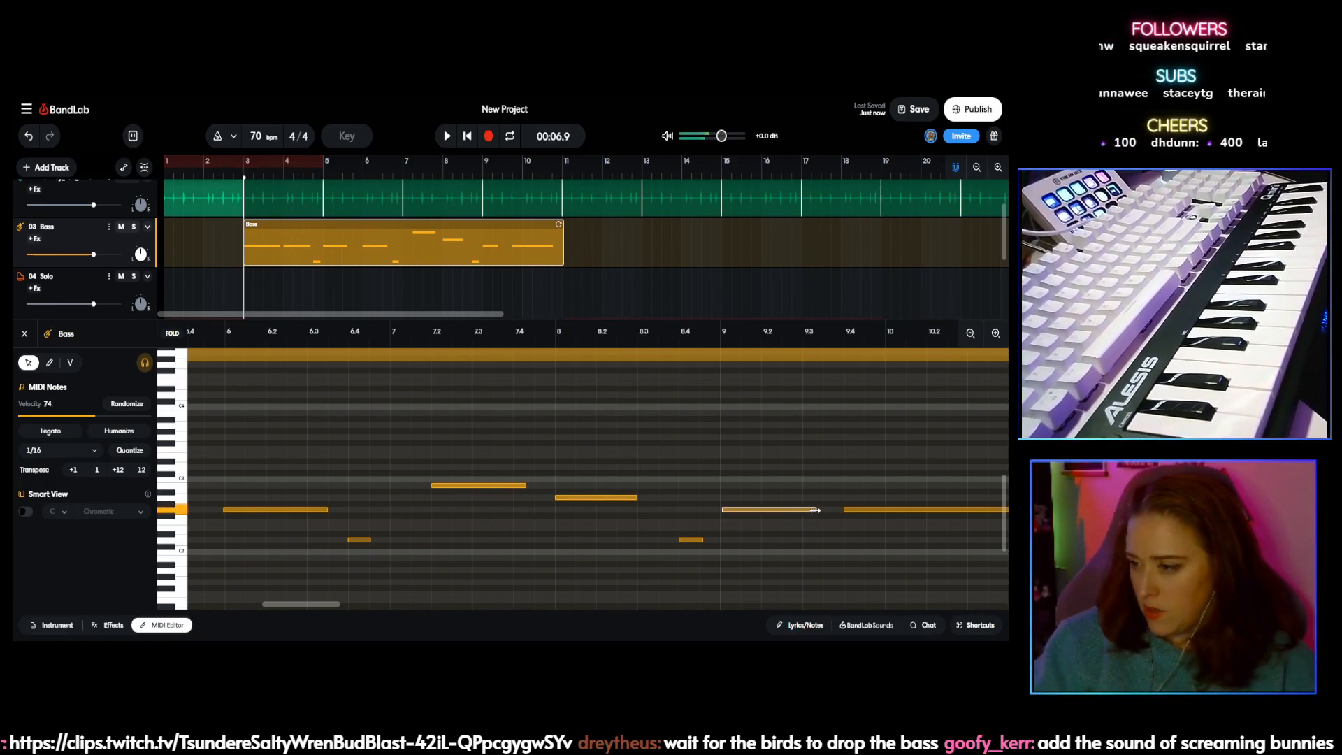
left_click_drag(316, 606, 356, 603)
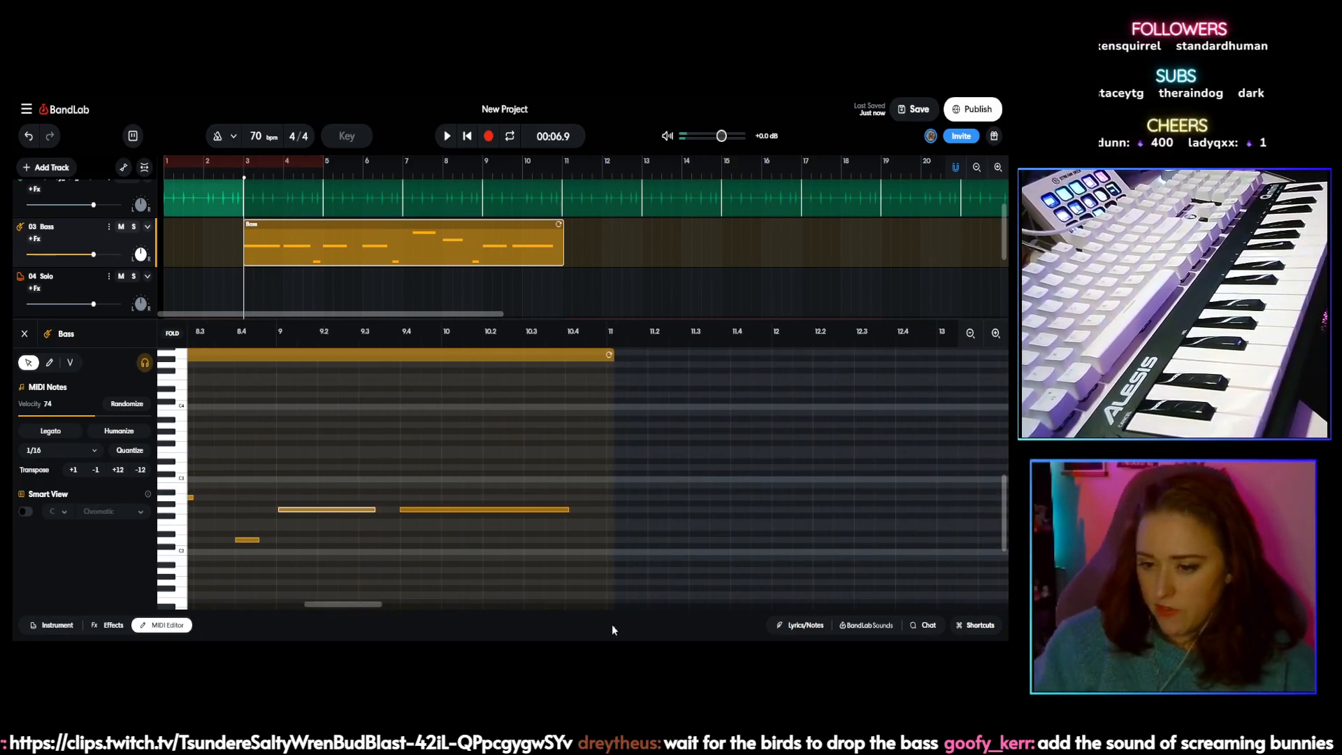
Step: Play the bass line from bar 3 and apply the Bright Room effect preset to the Bass track
left_click(114, 627)
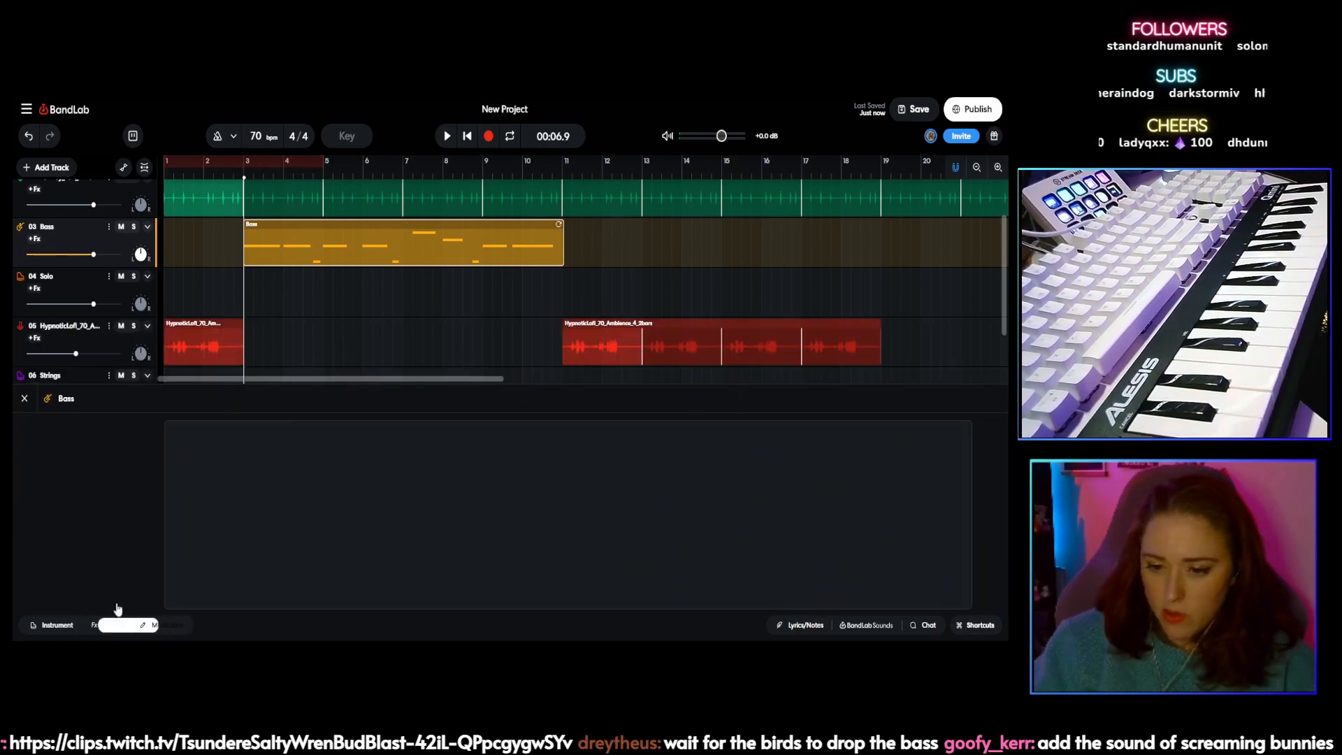
left_click(446, 136)
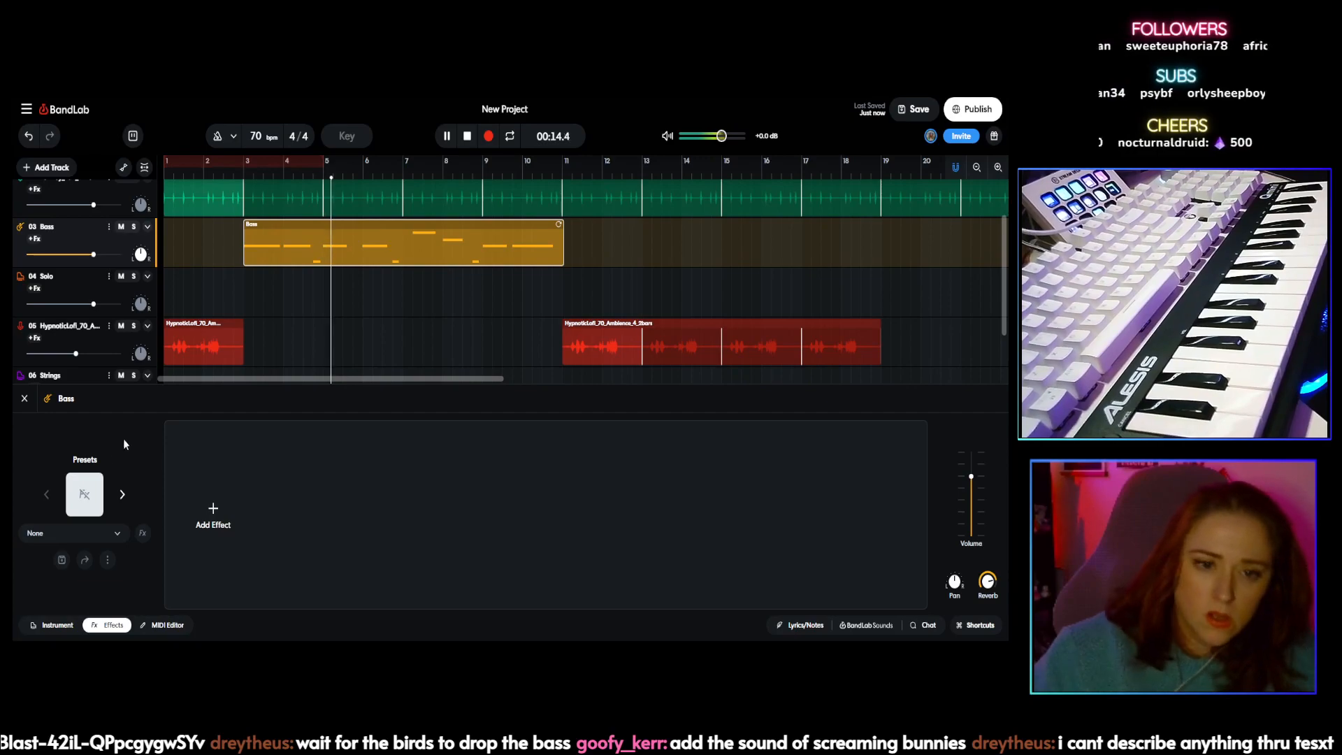
left_click(123, 494)
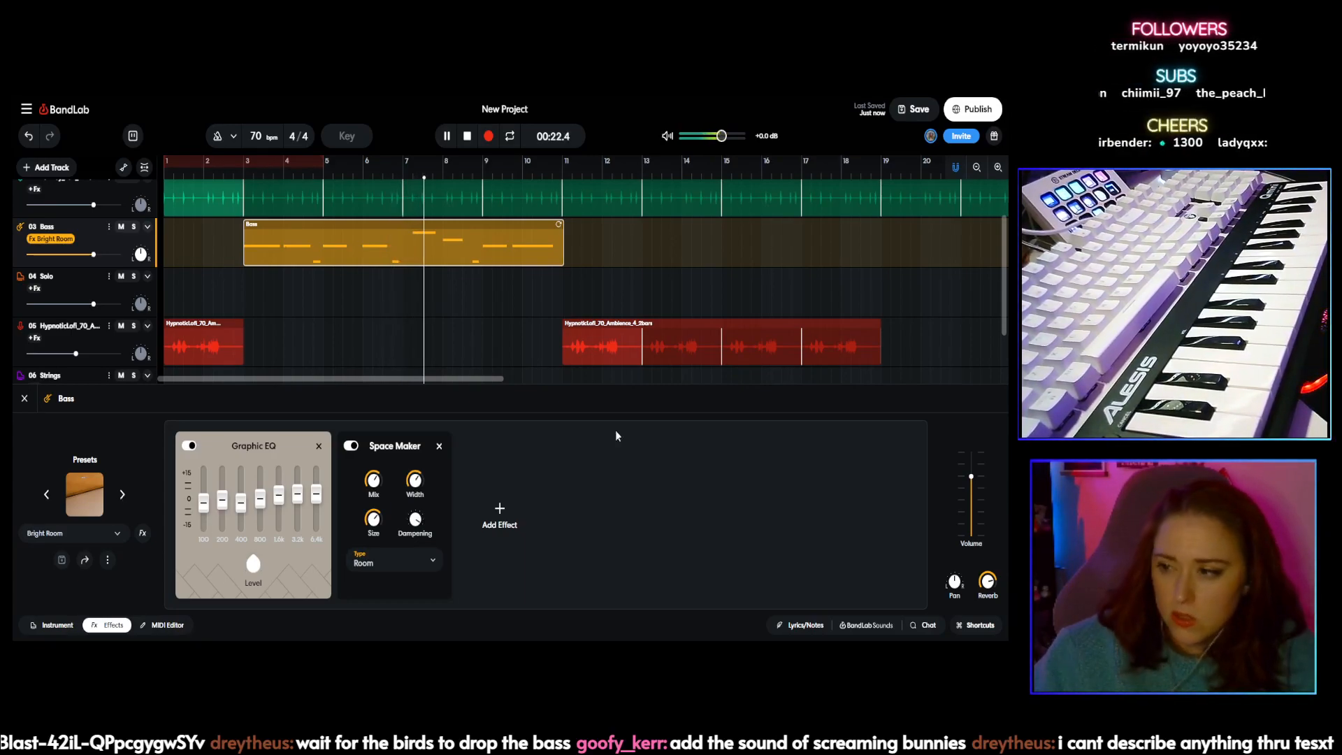
Step: Move the high bass note in bar 7 earlier so that it starts exactly at bar 7
left_click(173, 625)
scroll(843, 504, "down", 2)
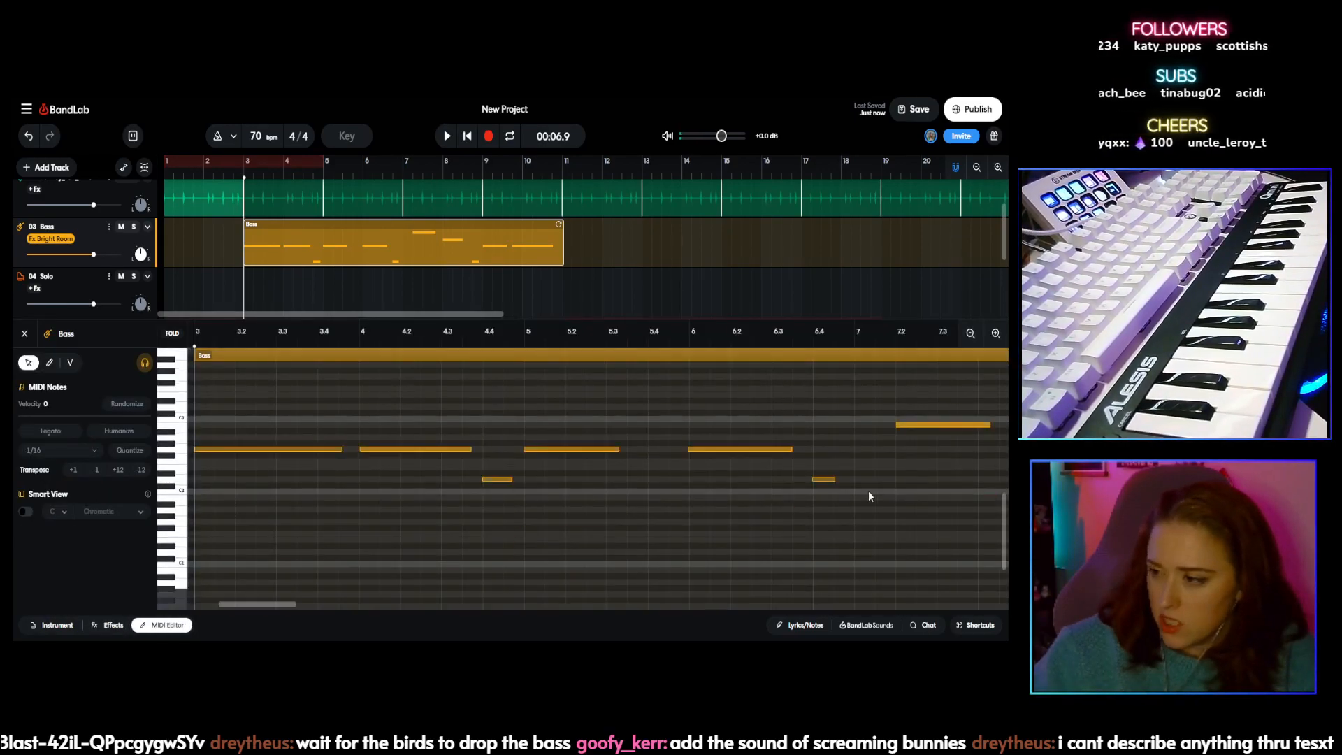
left_click_drag(911, 425, 874, 426)
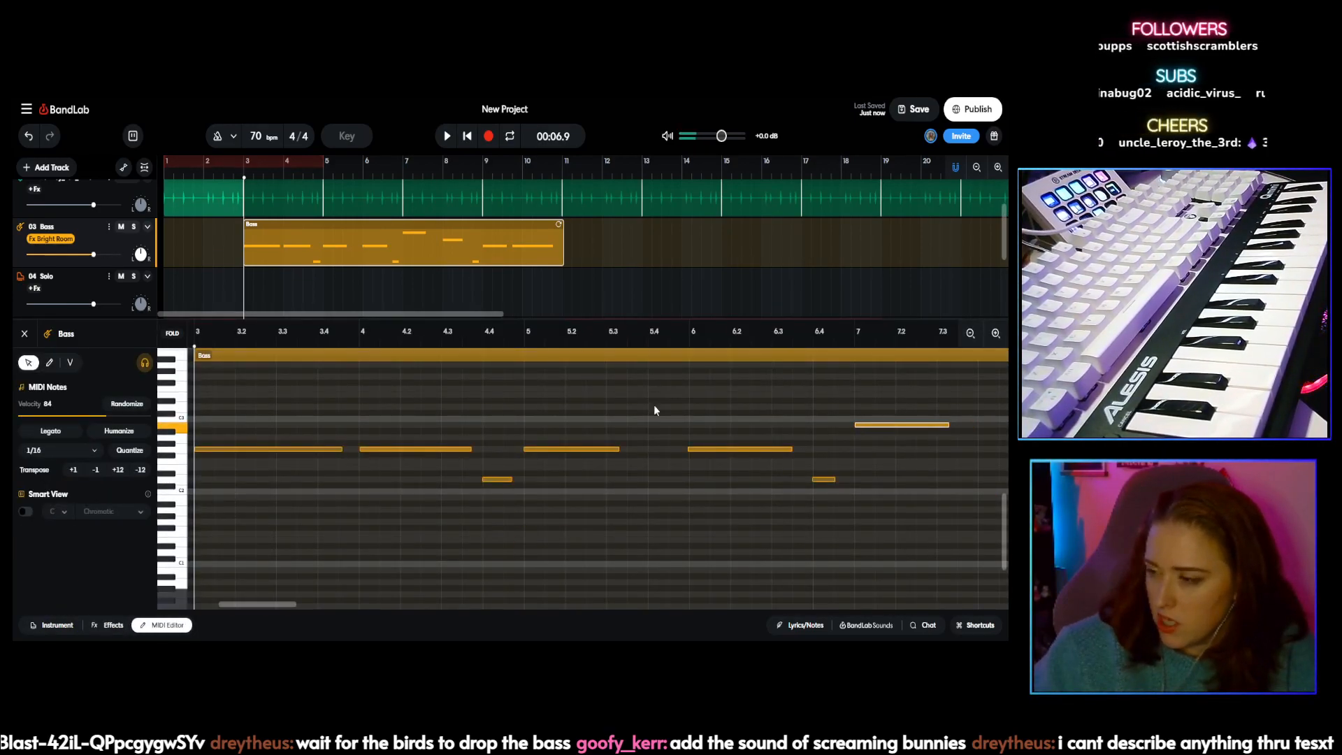
Step: Play the arrangement from bar 3, extend the loop range to bar 15 and continue playback from just before bar 7
left_click(395, 204)
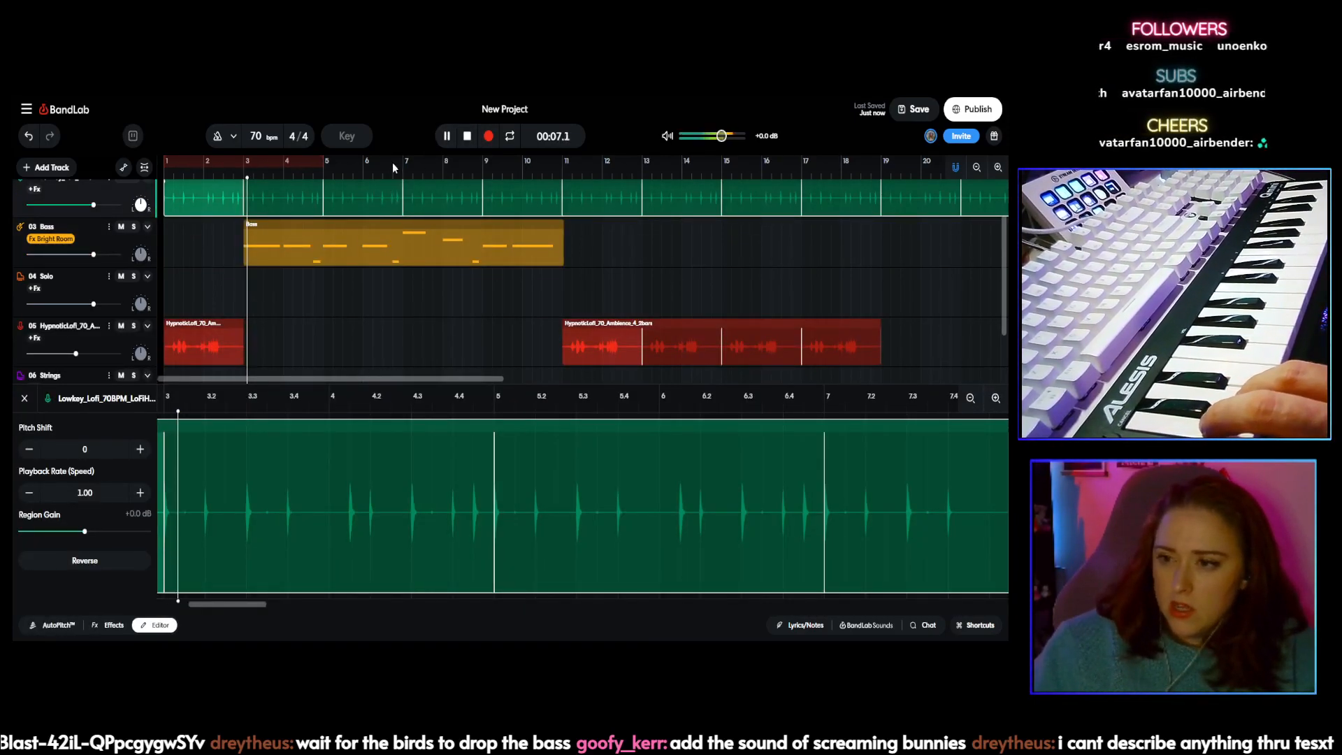
left_click_drag(324, 164, 721, 182)
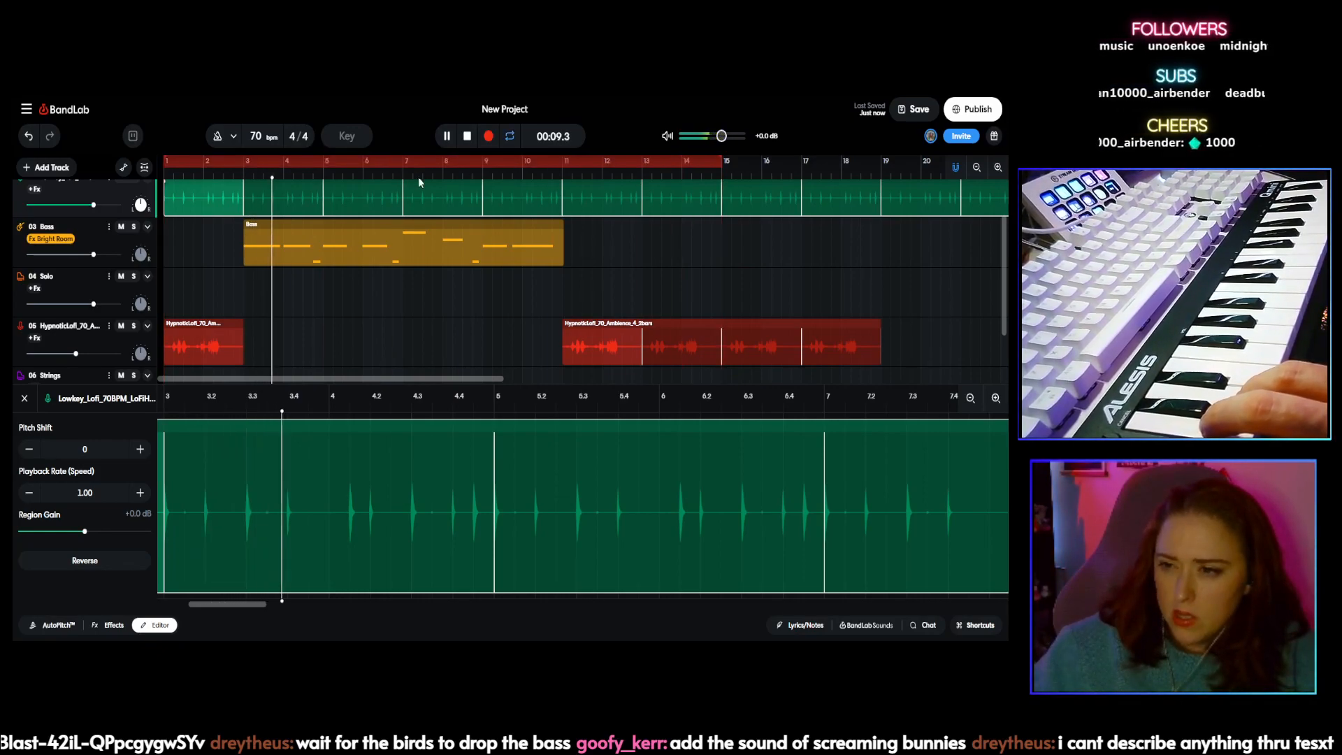
left_click(394, 172)
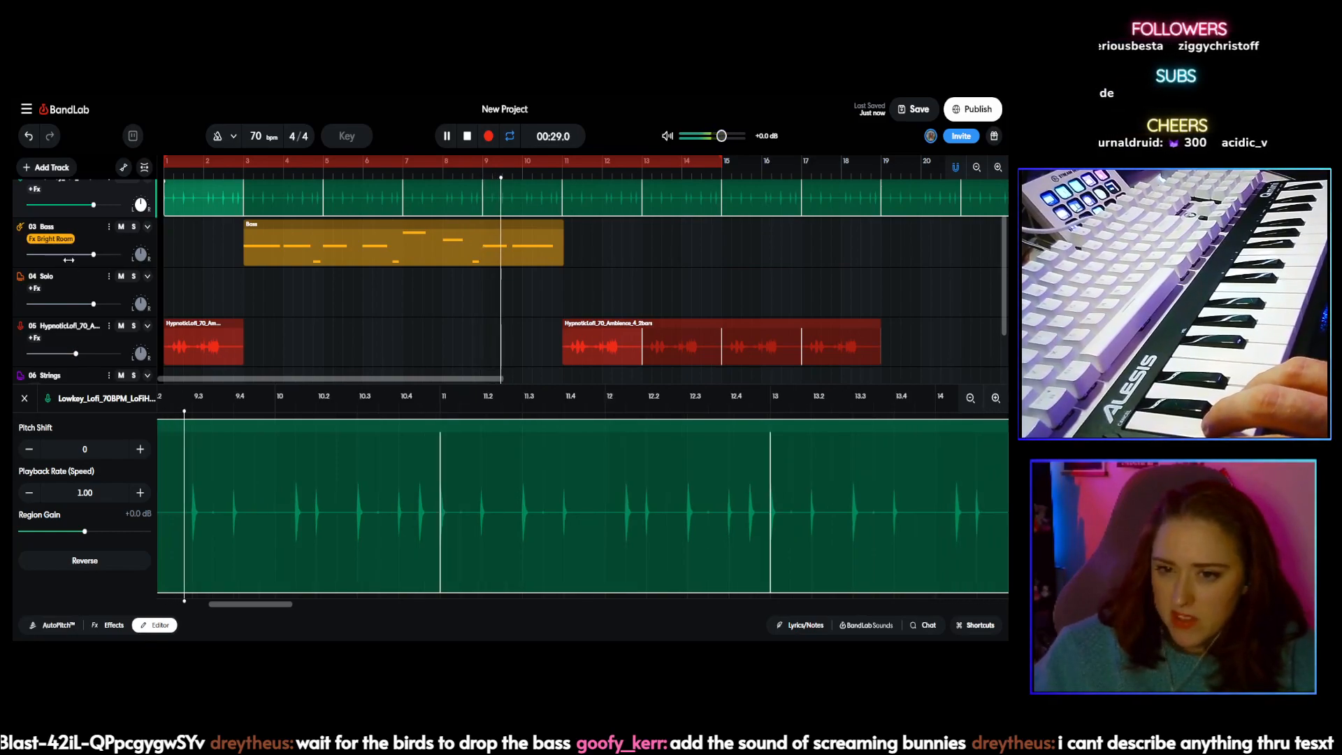
Step: Lower the Bass track's volume slightly during playback, and stop around bar 11
left_click_drag(93, 255, 85, 254)
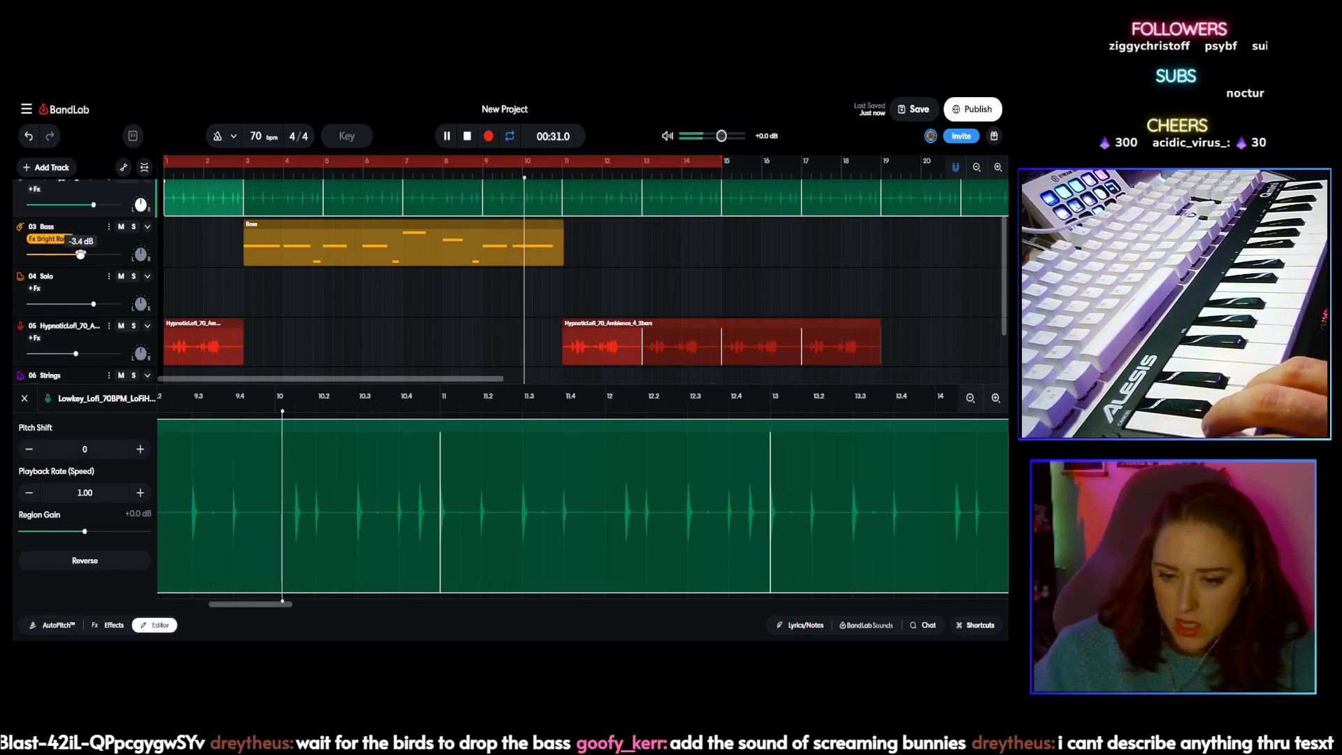
left_click(106, 625)
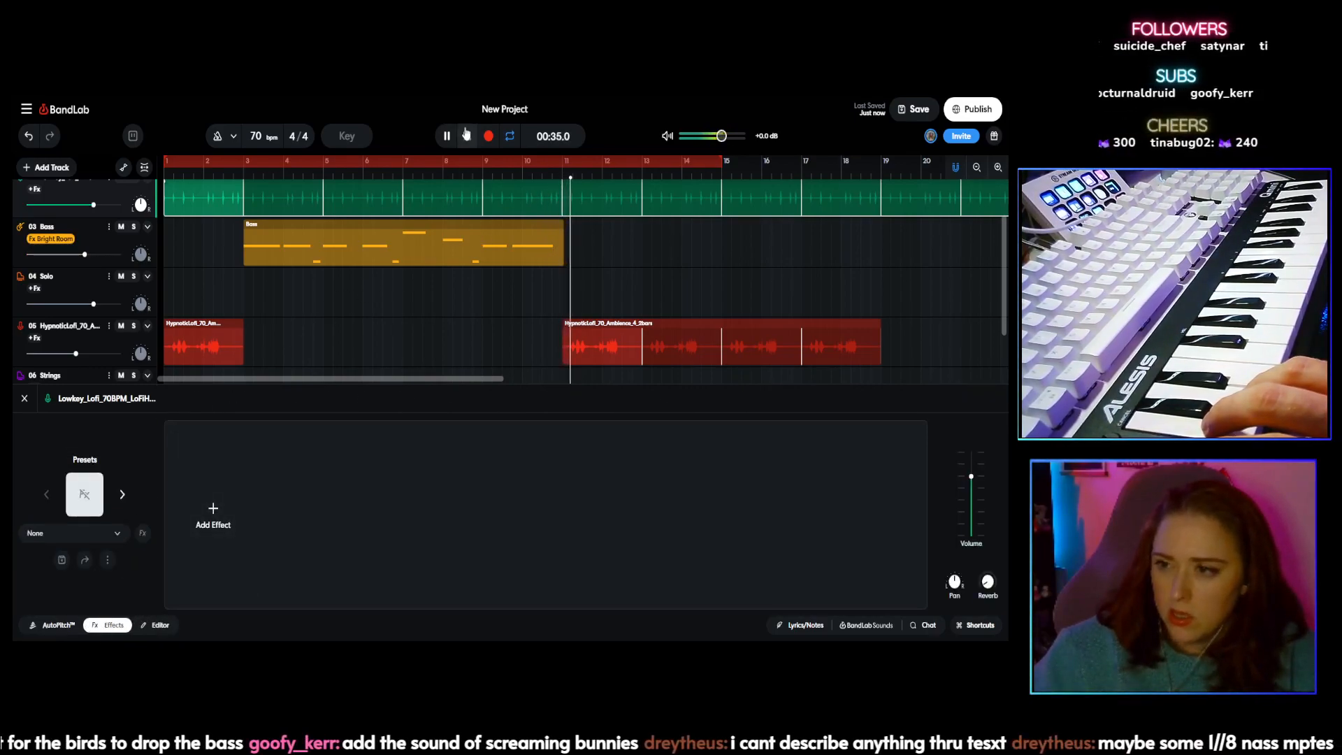
key("space")
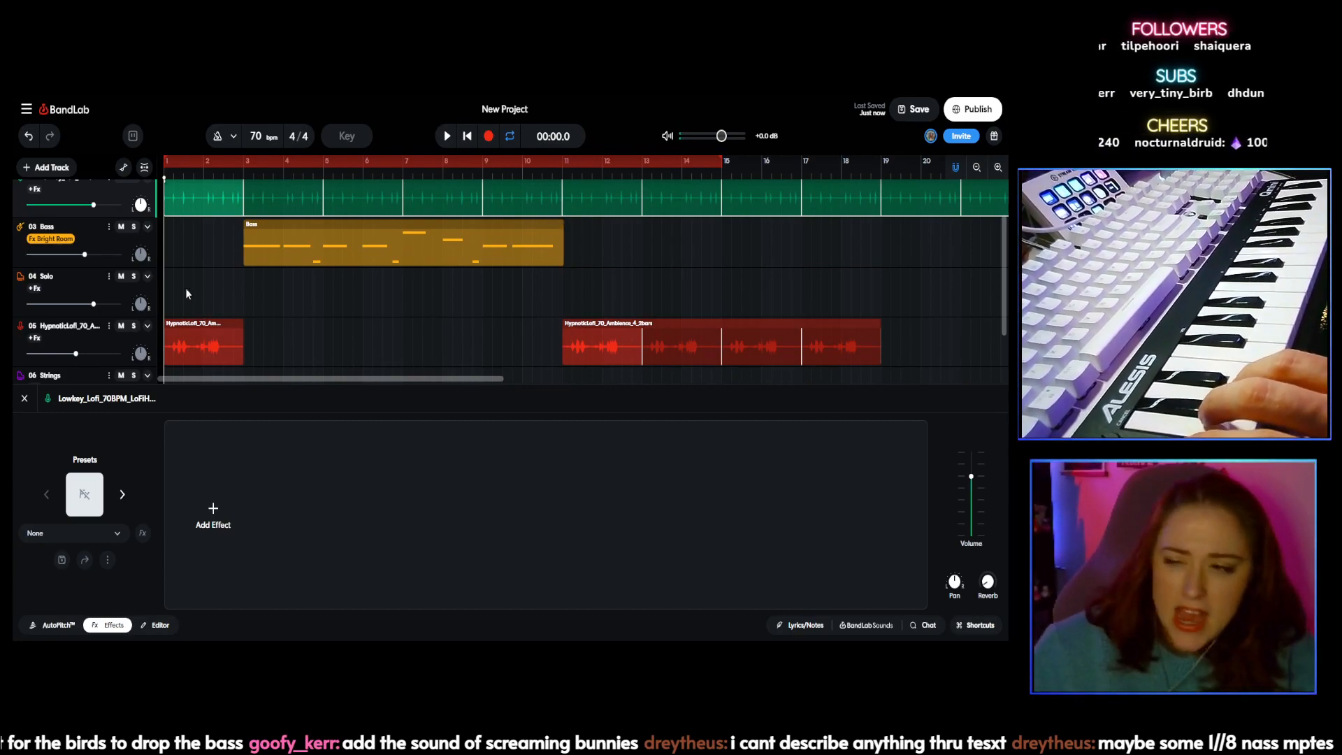
Step: Apply the Classic Chamber effect preset to the Bass track and play the arrangement from bar 3
left_click(245, 174)
left_click(294, 241)
left_click(122, 494)
left_click(450, 143)
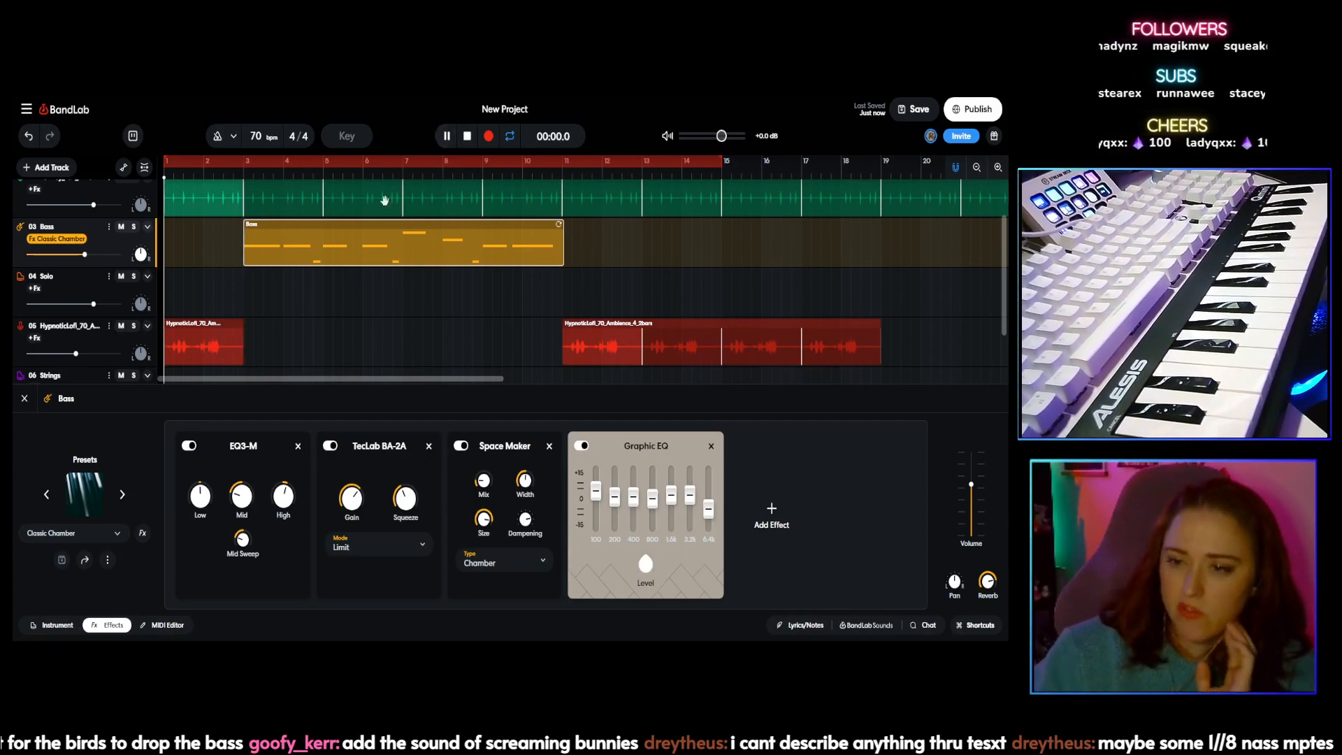
left_click(241, 171)
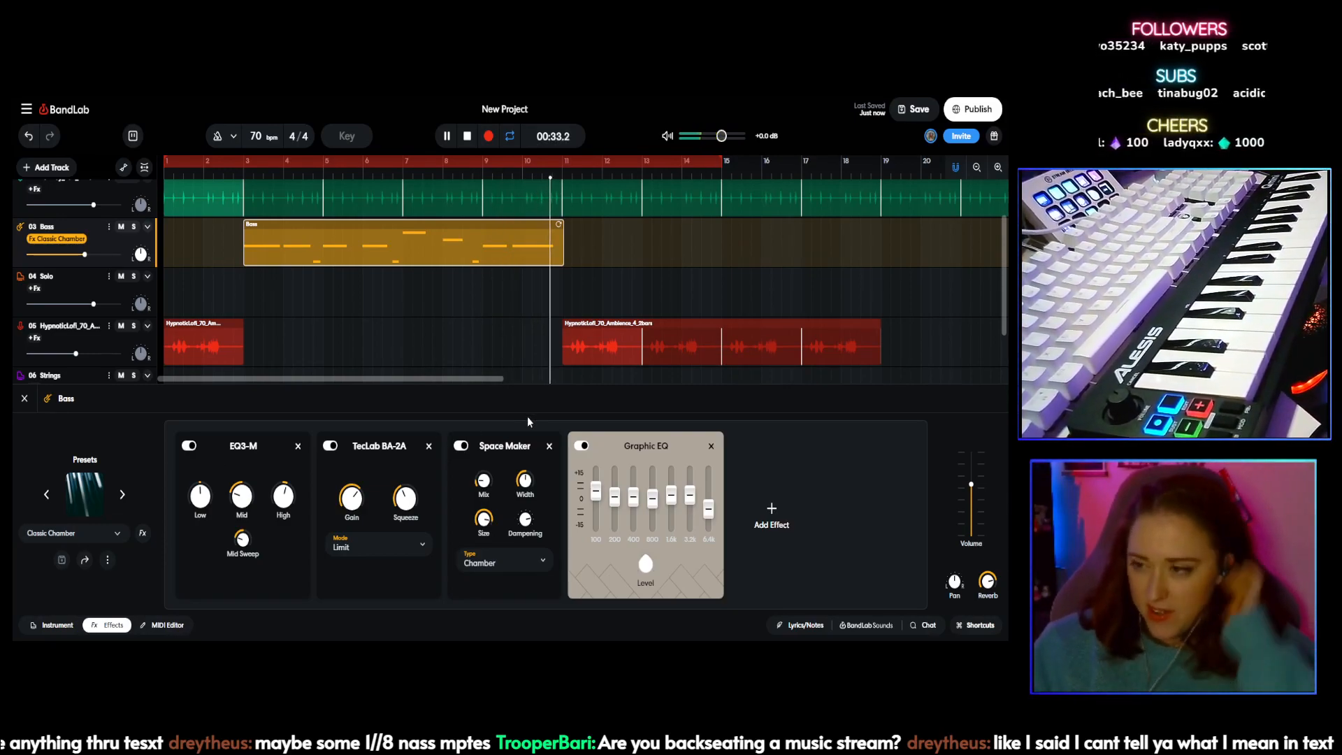
Step: Try looping the Bass region out to about bar 21, stop playback and pull its end back to bar 11
left_click_drag(561, 225, 975, 240)
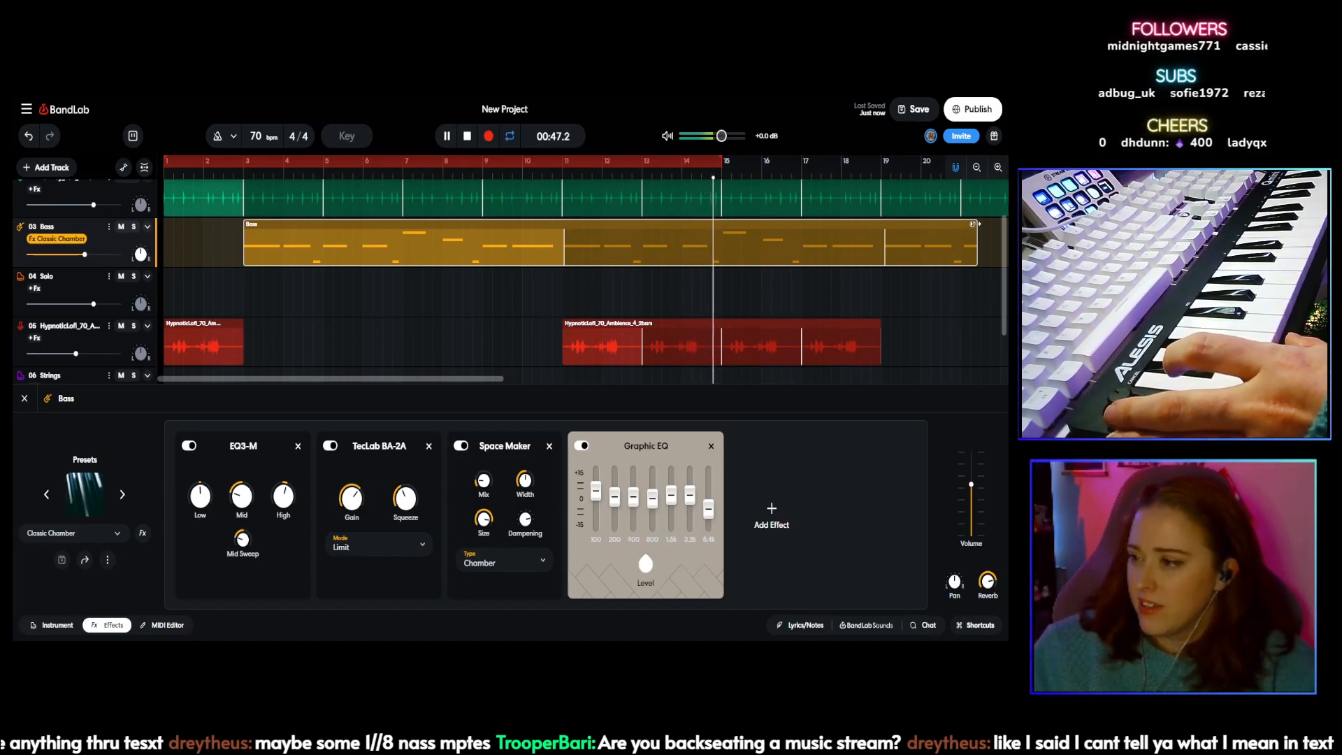
left_click(468, 140)
left_click_drag(976, 222, 572, 223)
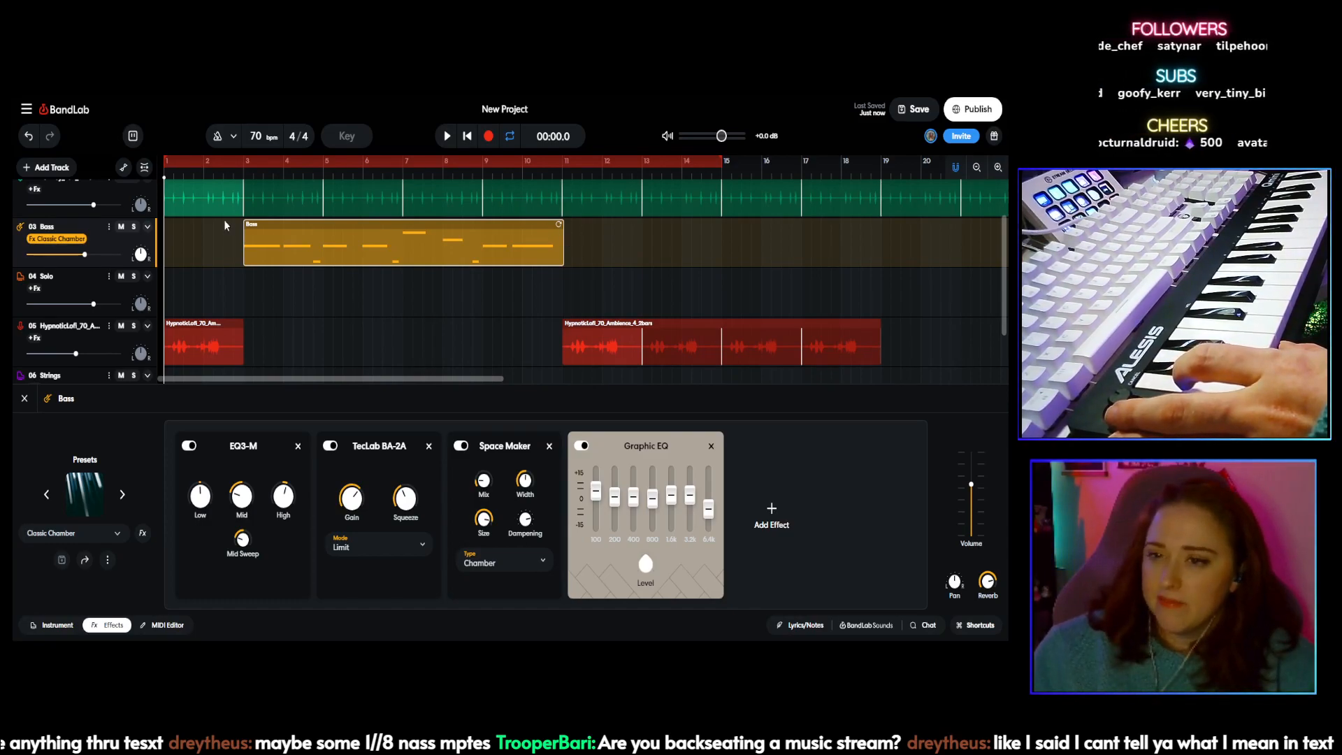
Step: Loop the Bass region out to bar 43, level with the Vibes and beat regions, and lower the Bass track's volume to -5.0 dB
scroll(224, 220, "up", 2)
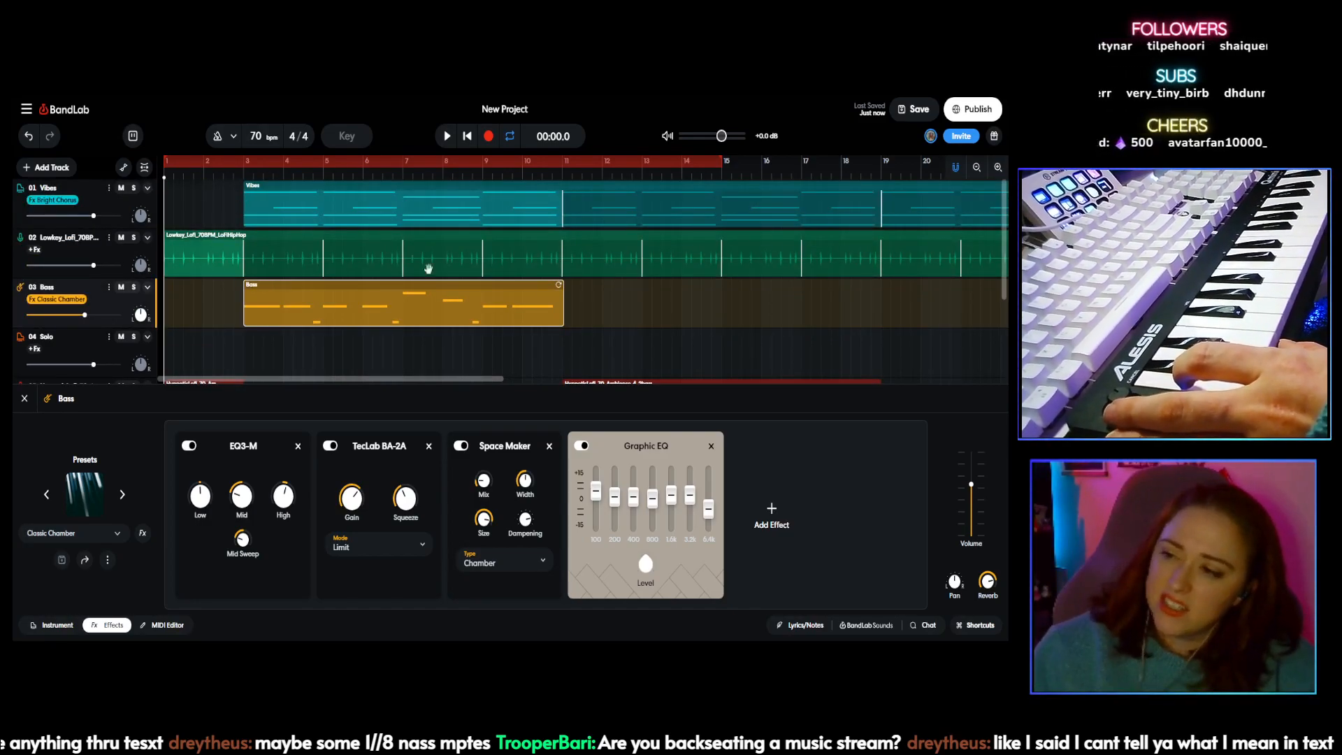
left_click_drag(560, 286, 745, 315)
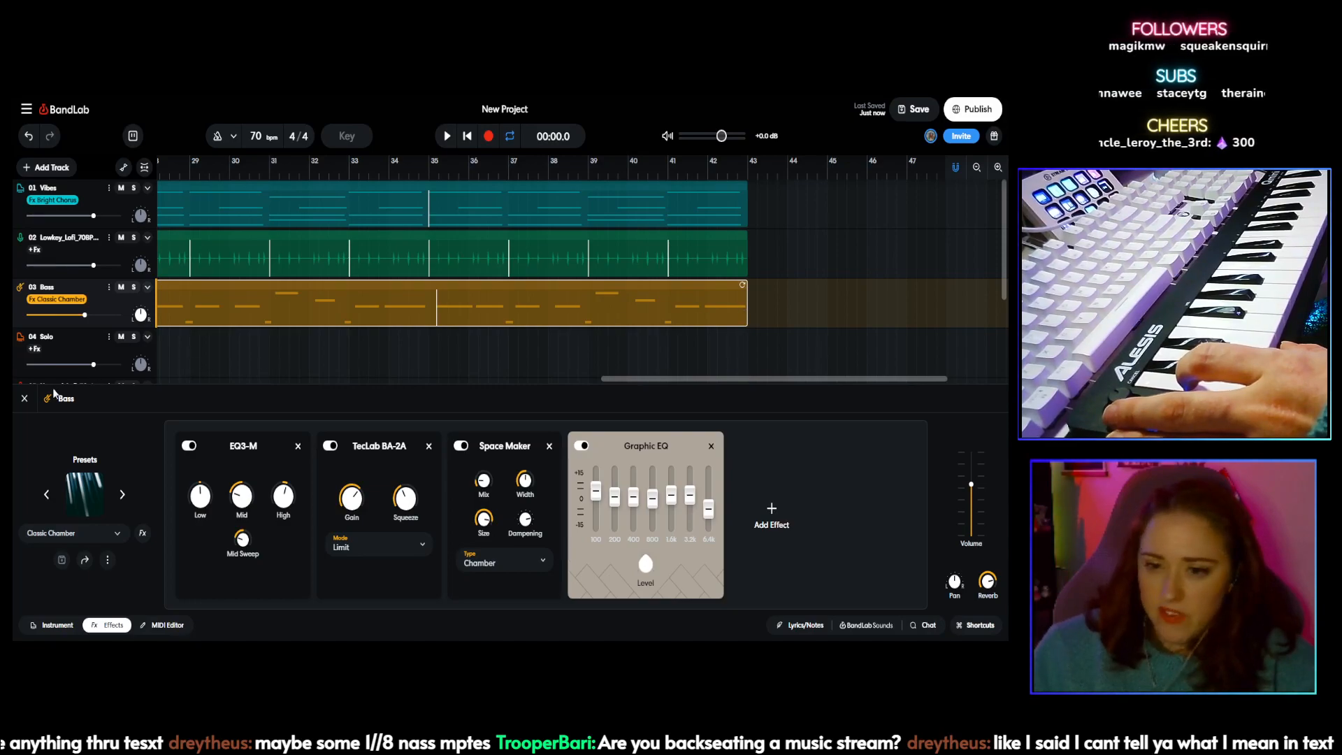
left_click_drag(94, 314, 78, 315)
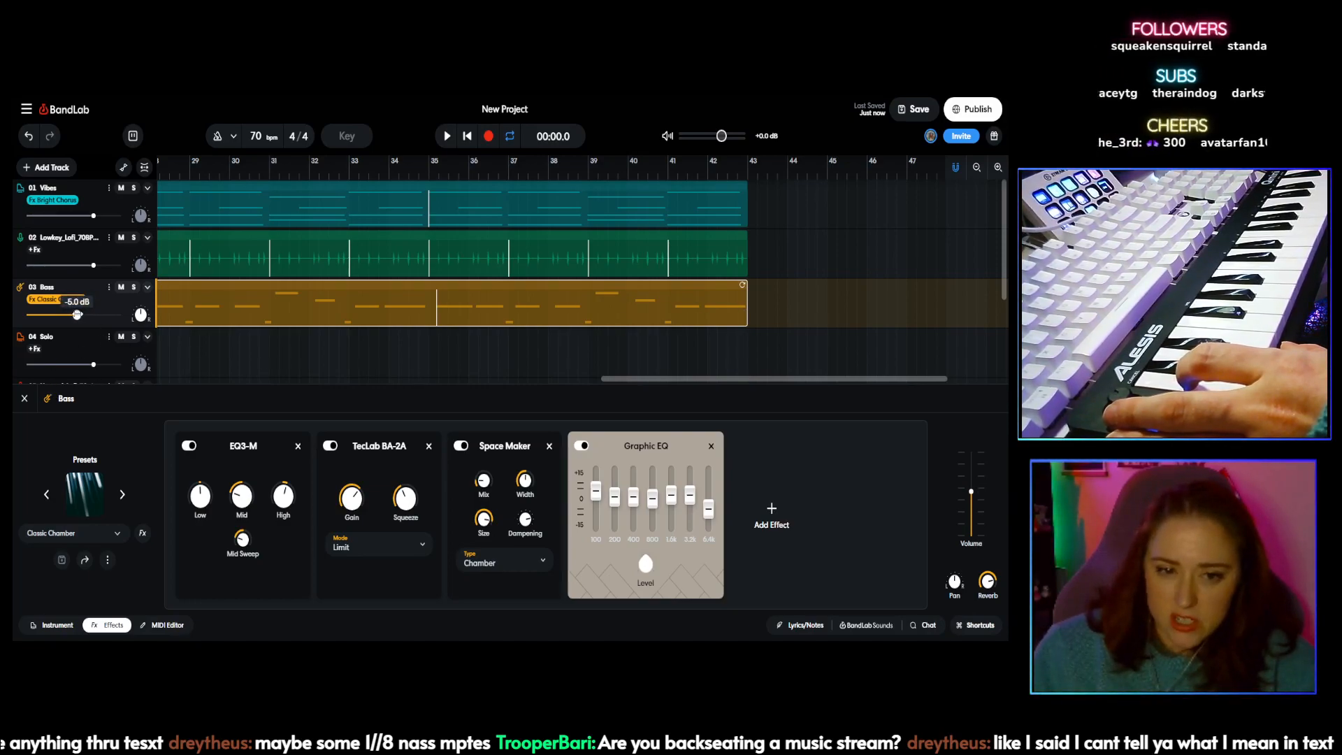
left_click_drag(634, 383, 133, 373)
scroll(192, 286, "down", 3)
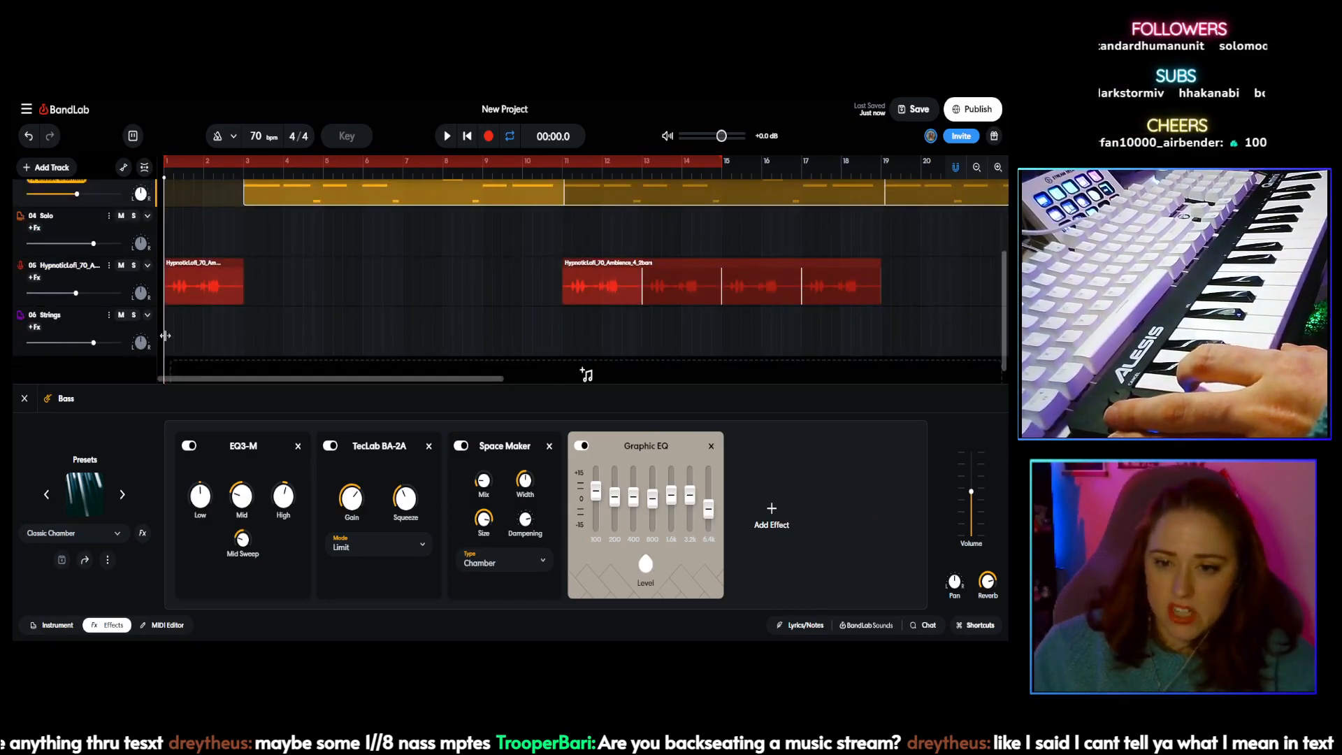
scroll(234, 313, "up", 3)
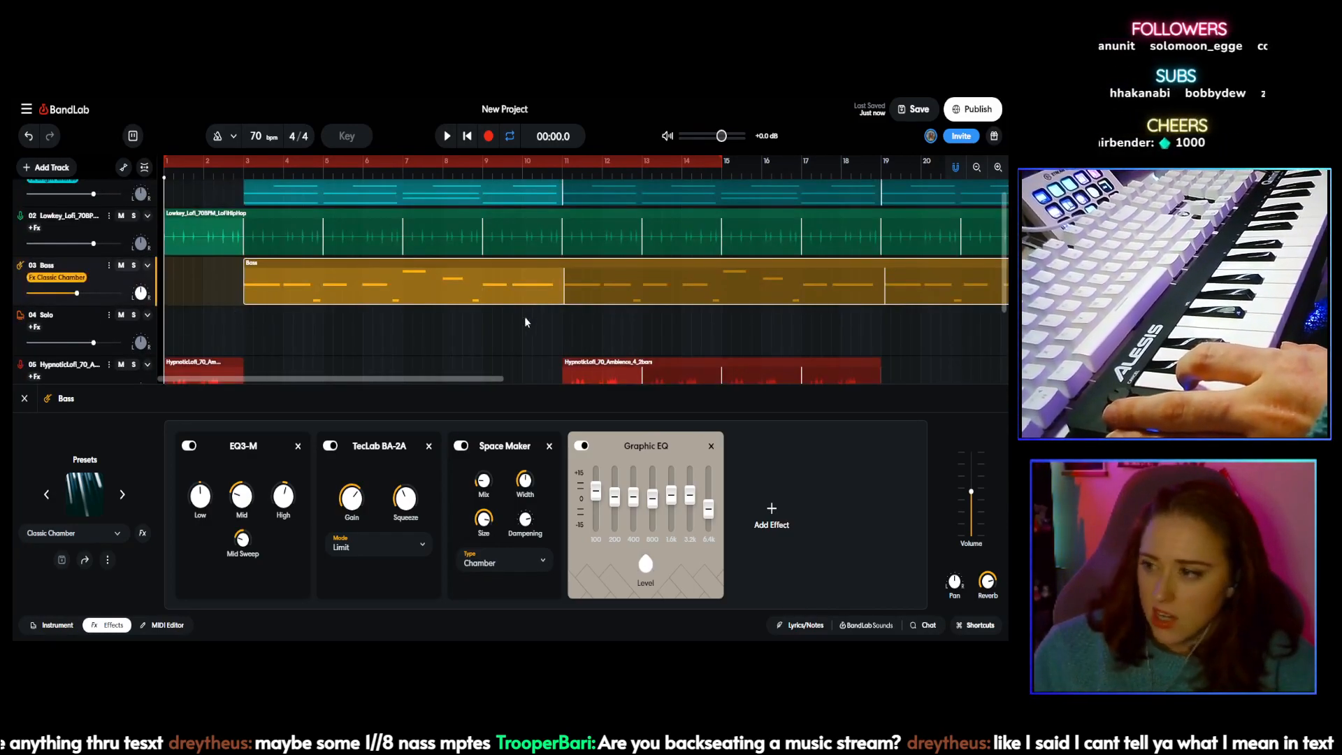
Step: Set the Strings track's instrument to Full Strings Long Bows from the Strings category
scroll(962, 284, "down", 3)
left_click(883, 314)
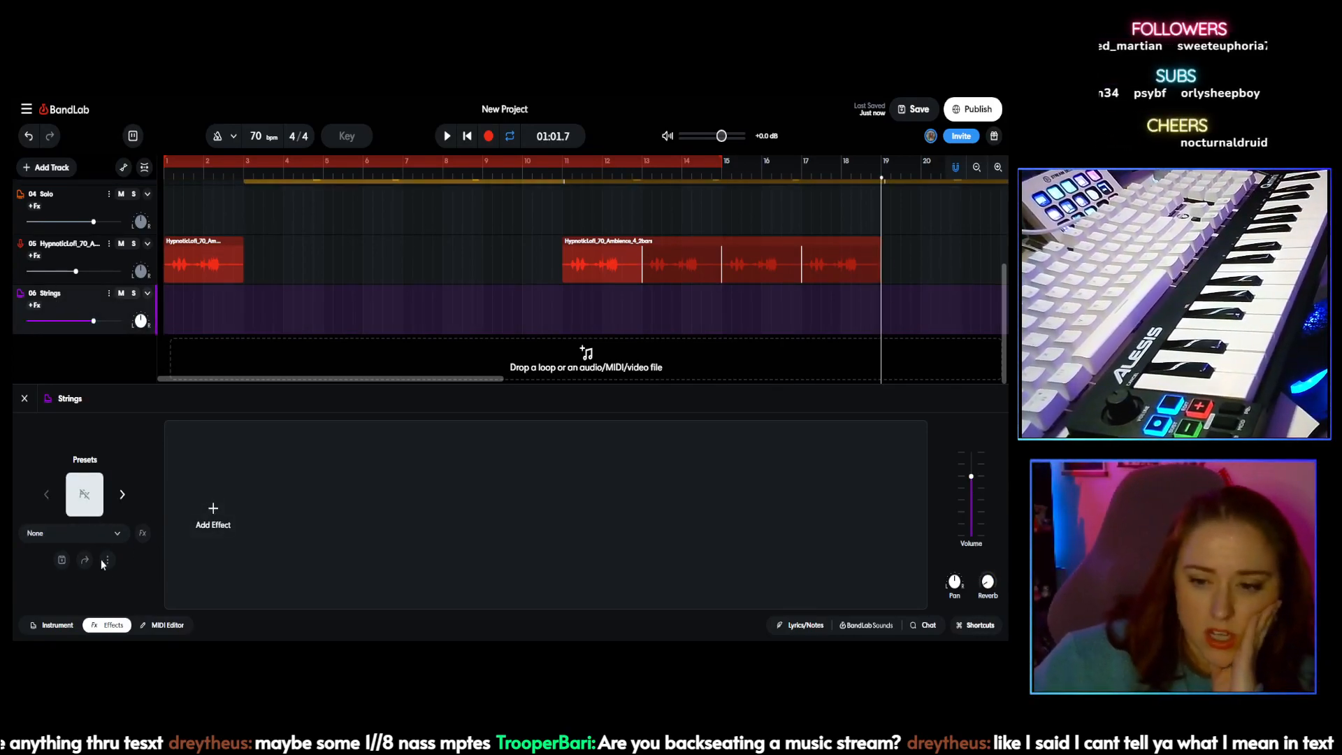
left_click(56, 625)
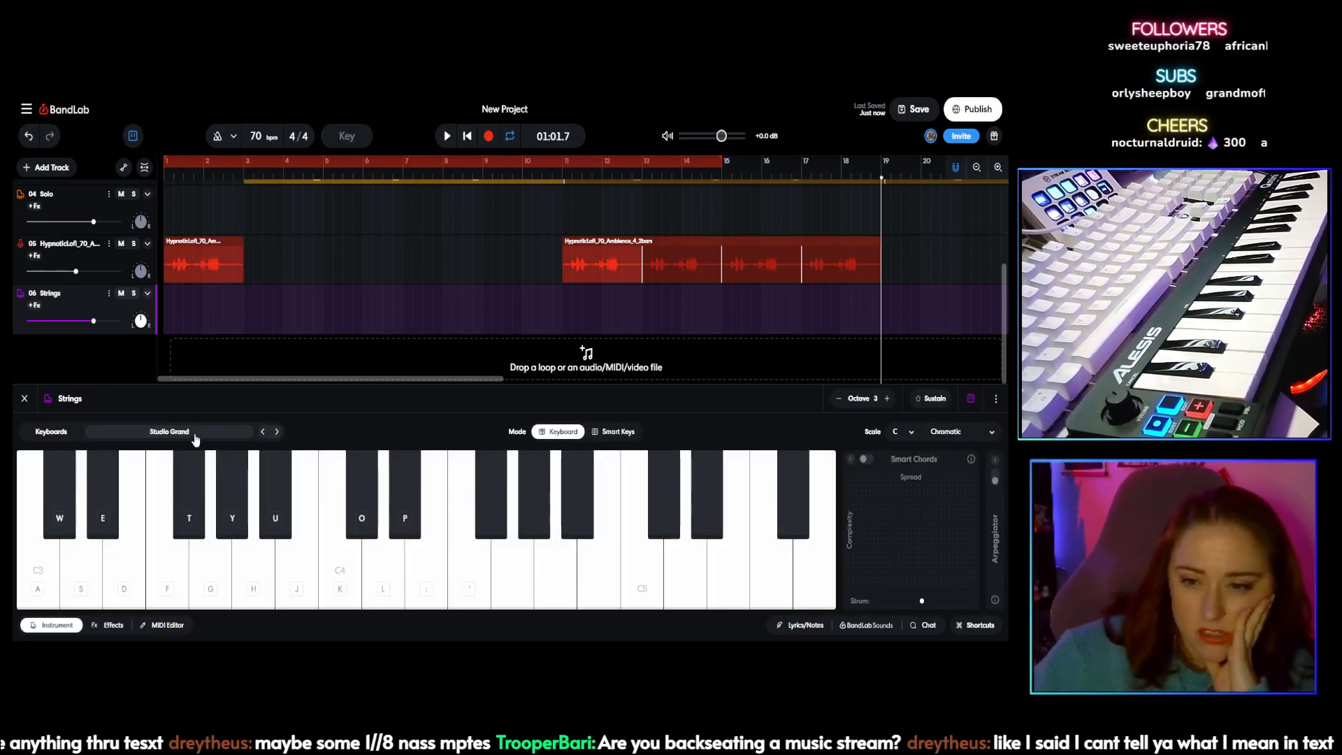
left_click(175, 432)
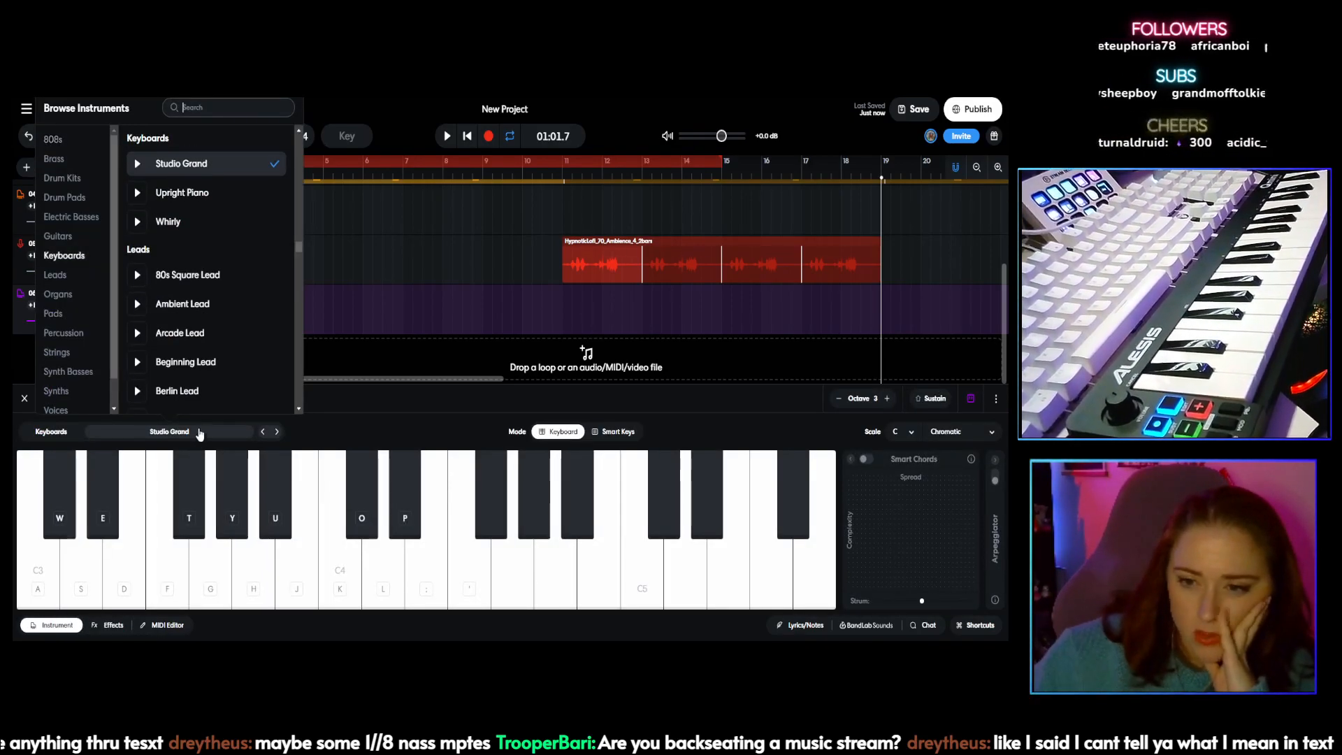
left_click(63, 353)
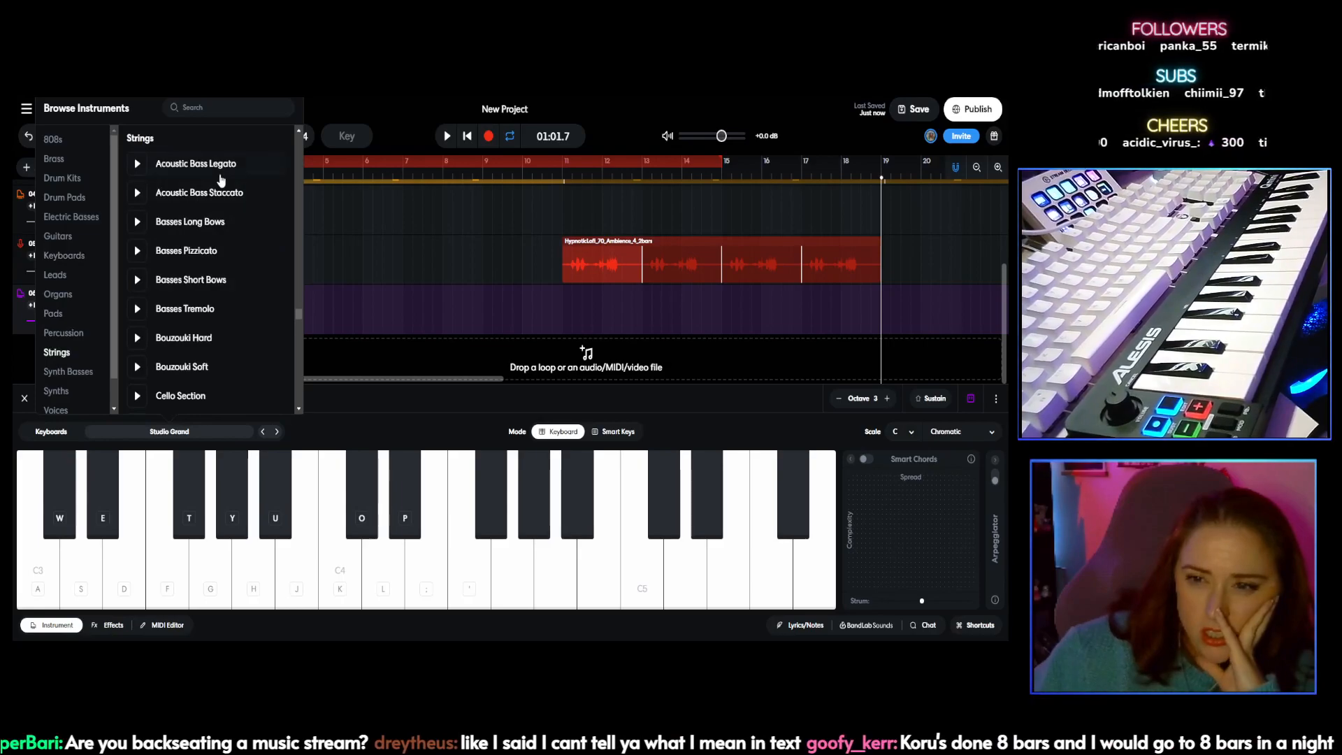
scroll(221, 180, "down", 6)
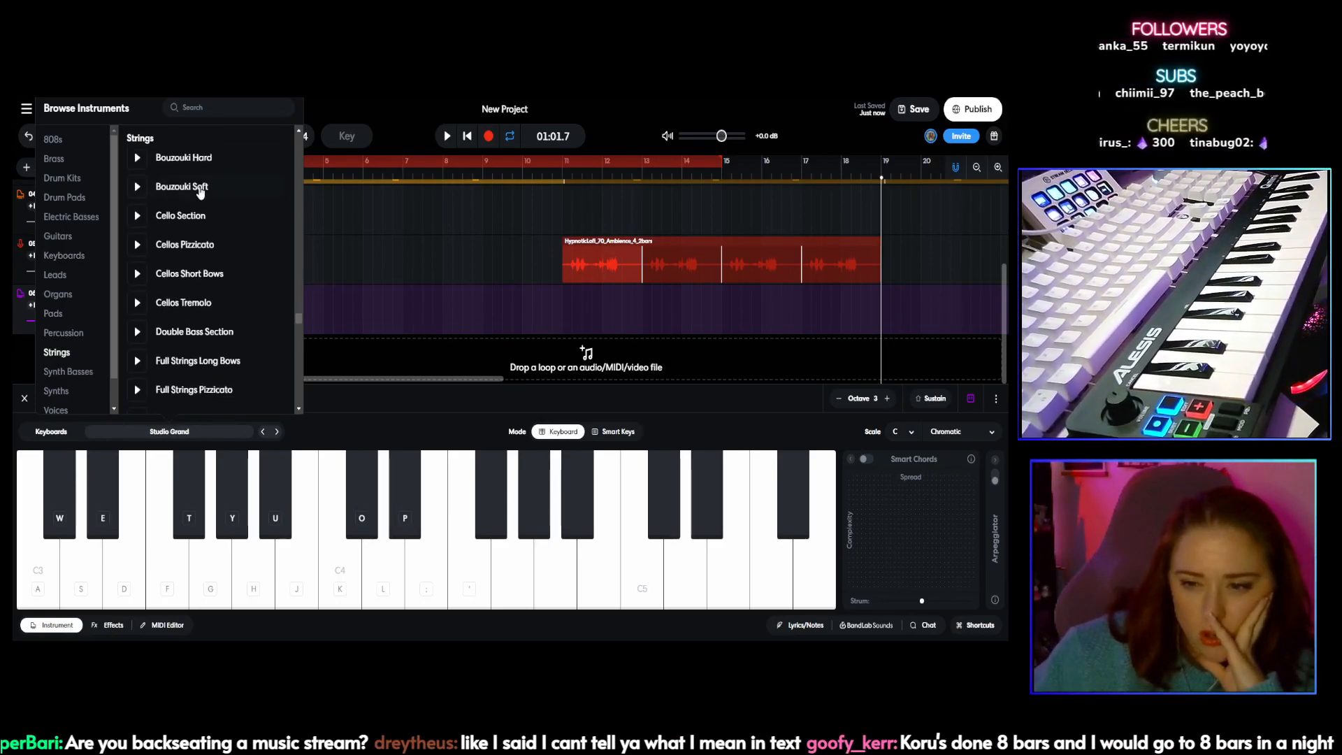
scroll(147, 216, "down", 1)
left_click(199, 301)
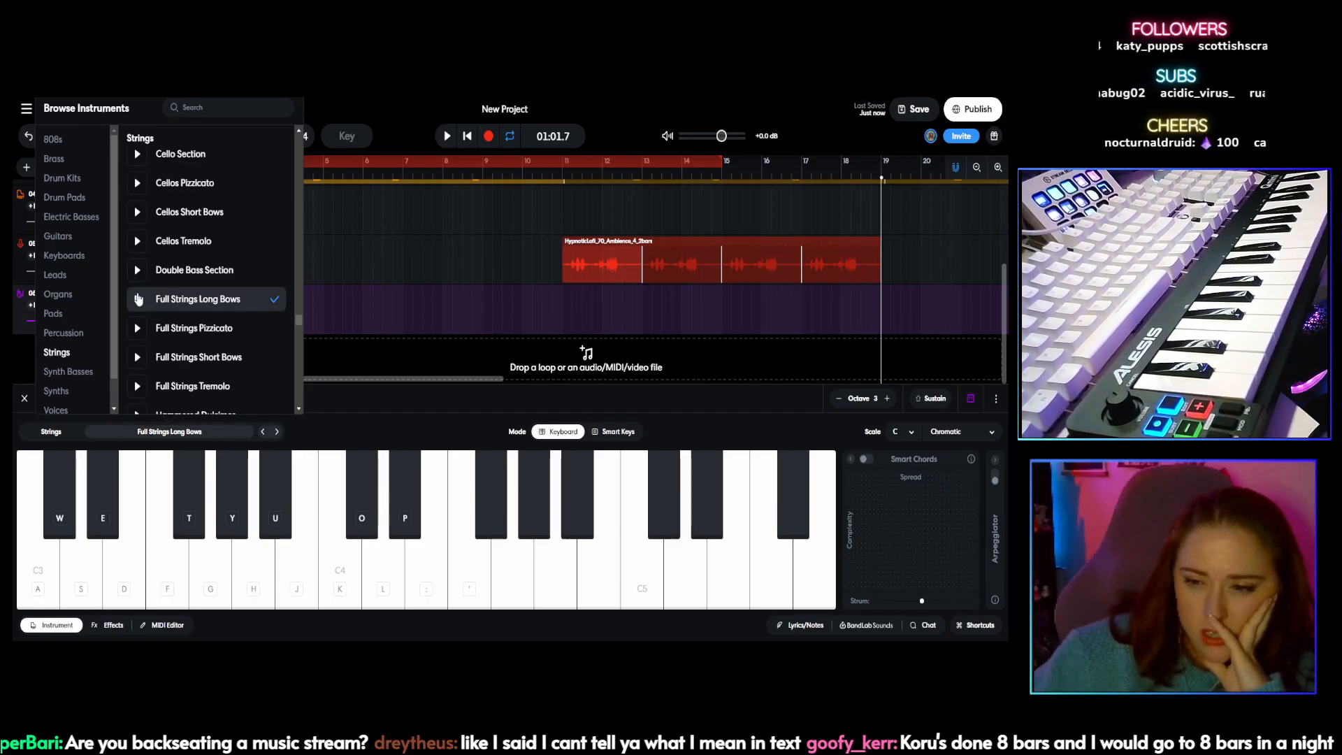
Step: Look through the other string instruments in the list, keeping Full Strings Long Bows, and close the instrument browser
scroll(222, 217, "down", 2)
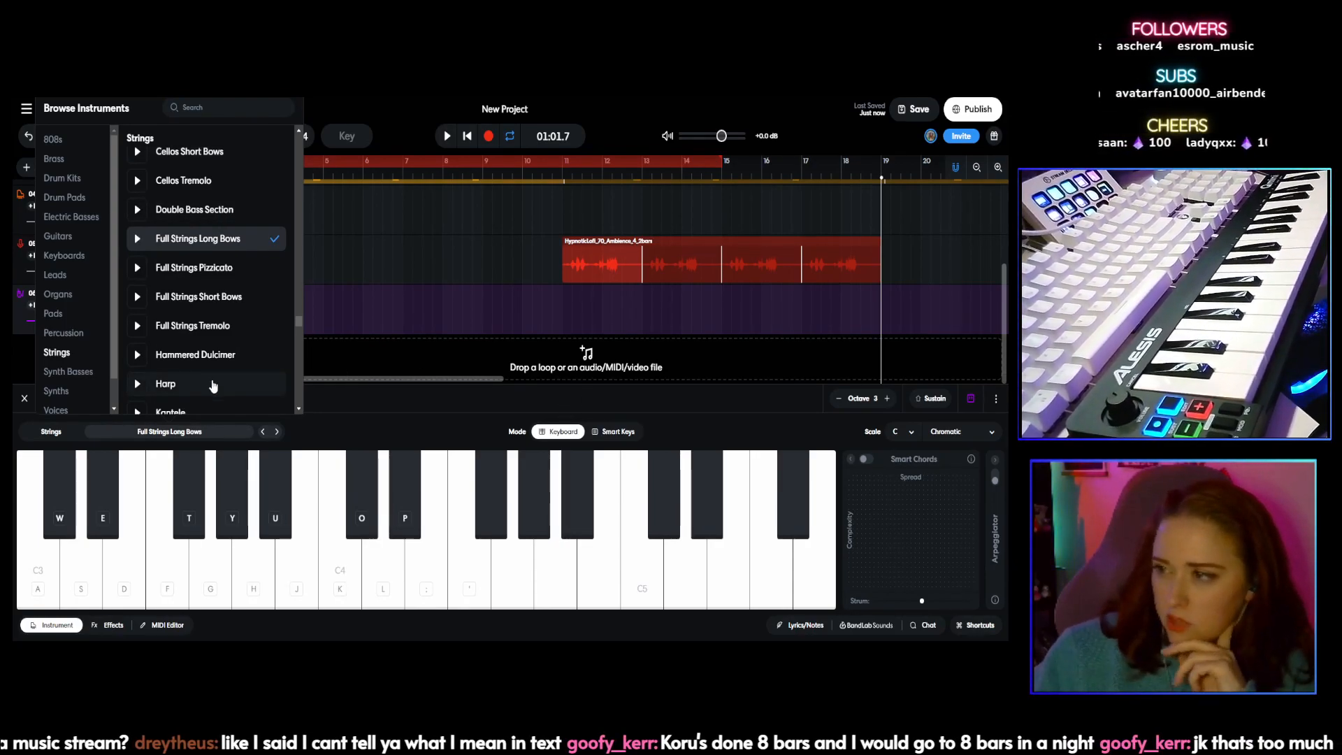
scroll(215, 292, "down", 1)
scroll(199, 299, "down", 3)
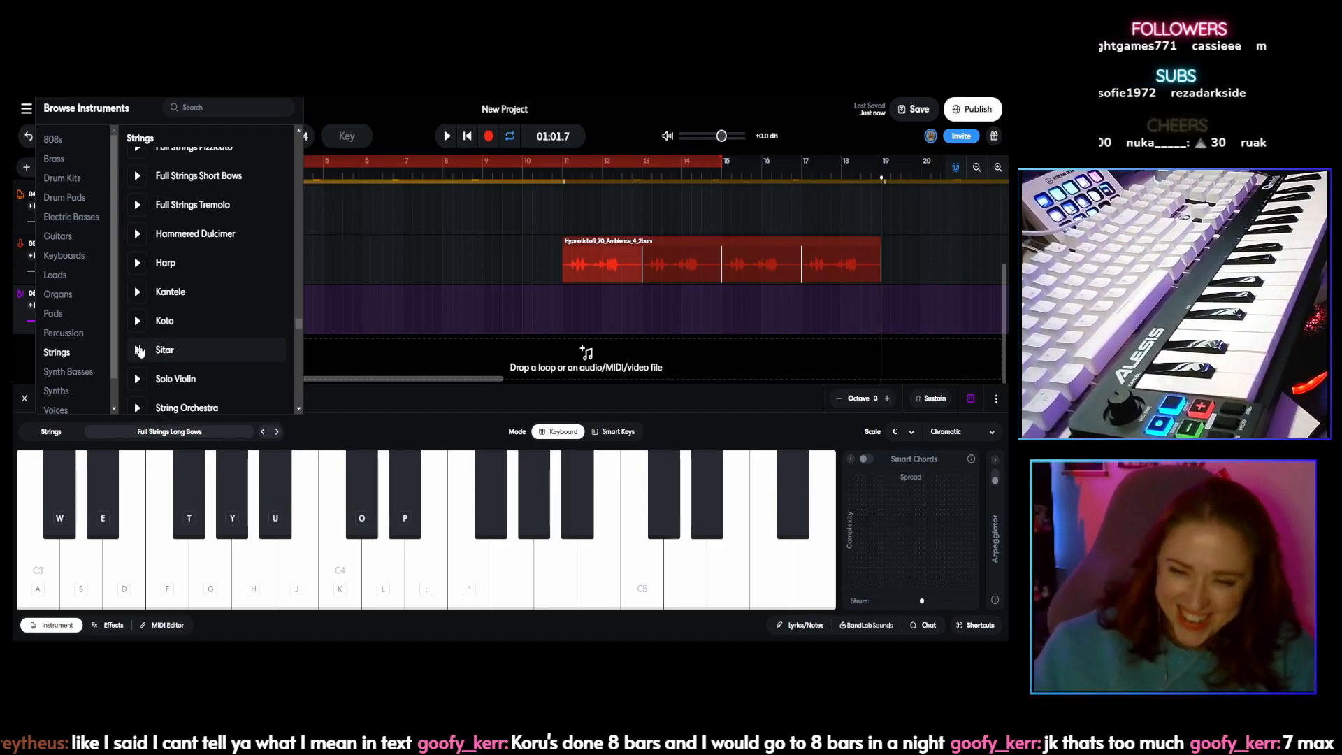
scroll(183, 240, "up", 2)
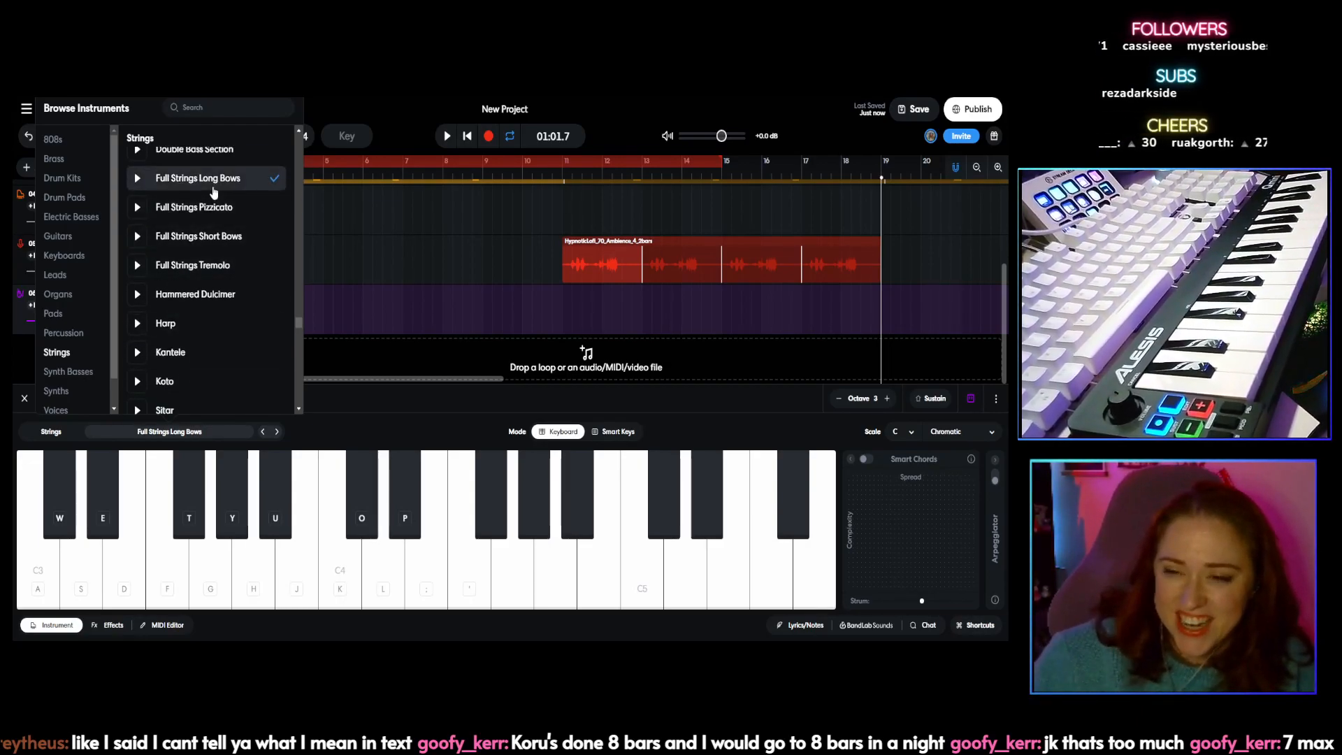
scroll(225, 244, "up", 5)
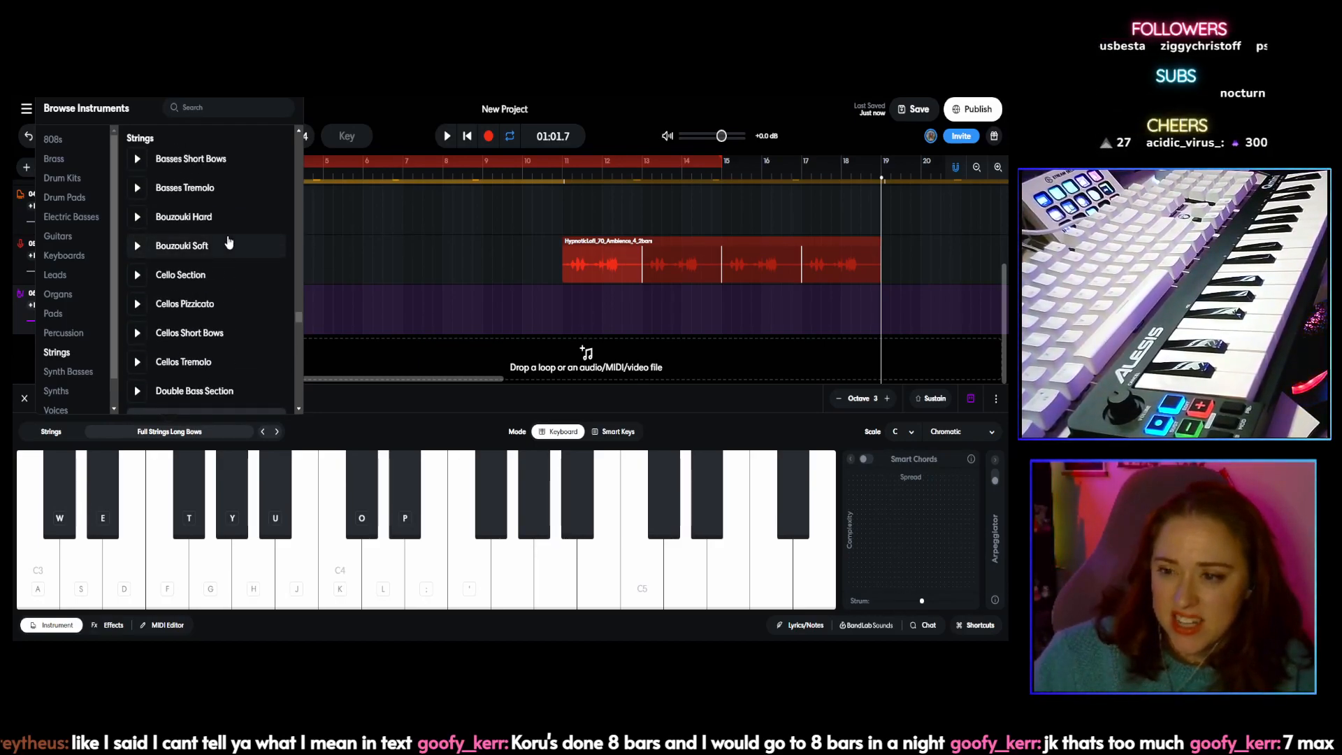
scroll(227, 313, "down", 3)
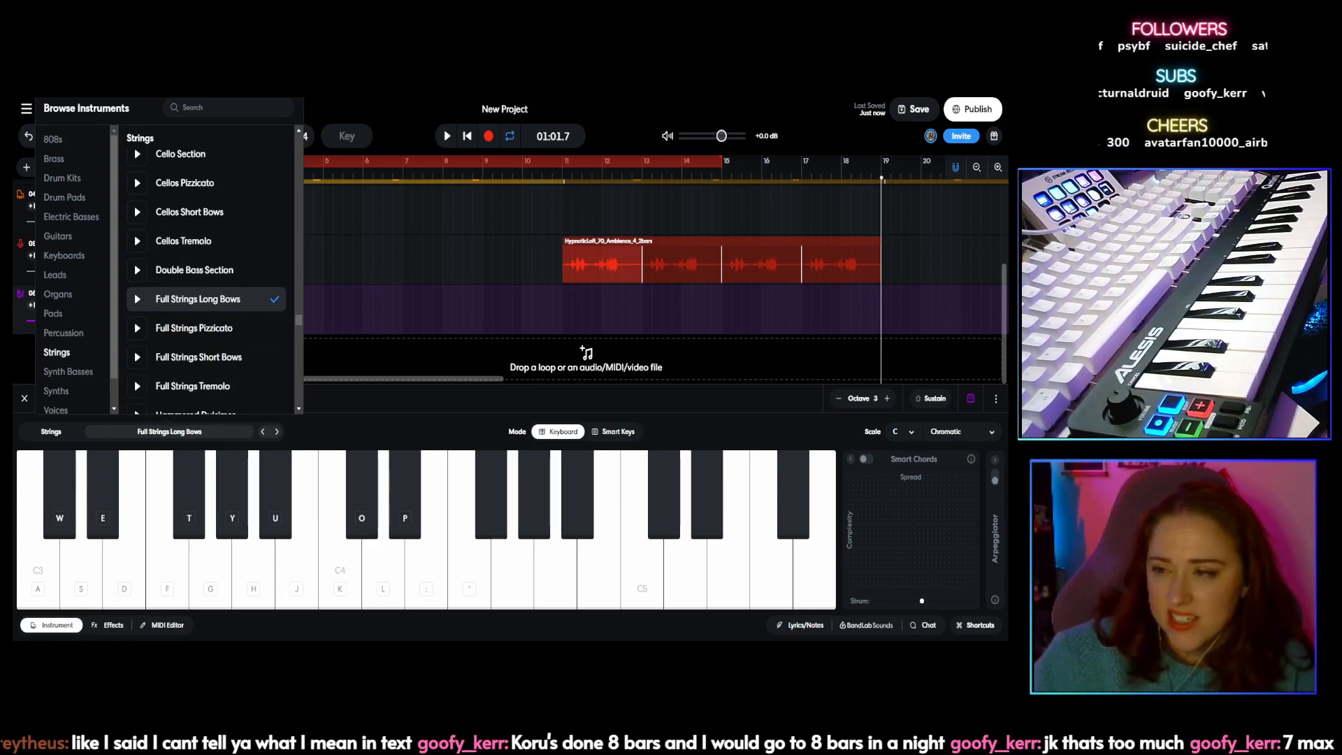
left_click(368, 423)
Step: Extend the cycle range to end at bar 43 and align the Bass region's loop point exactly with bar 11
scroll(517, 290, "up", 1)
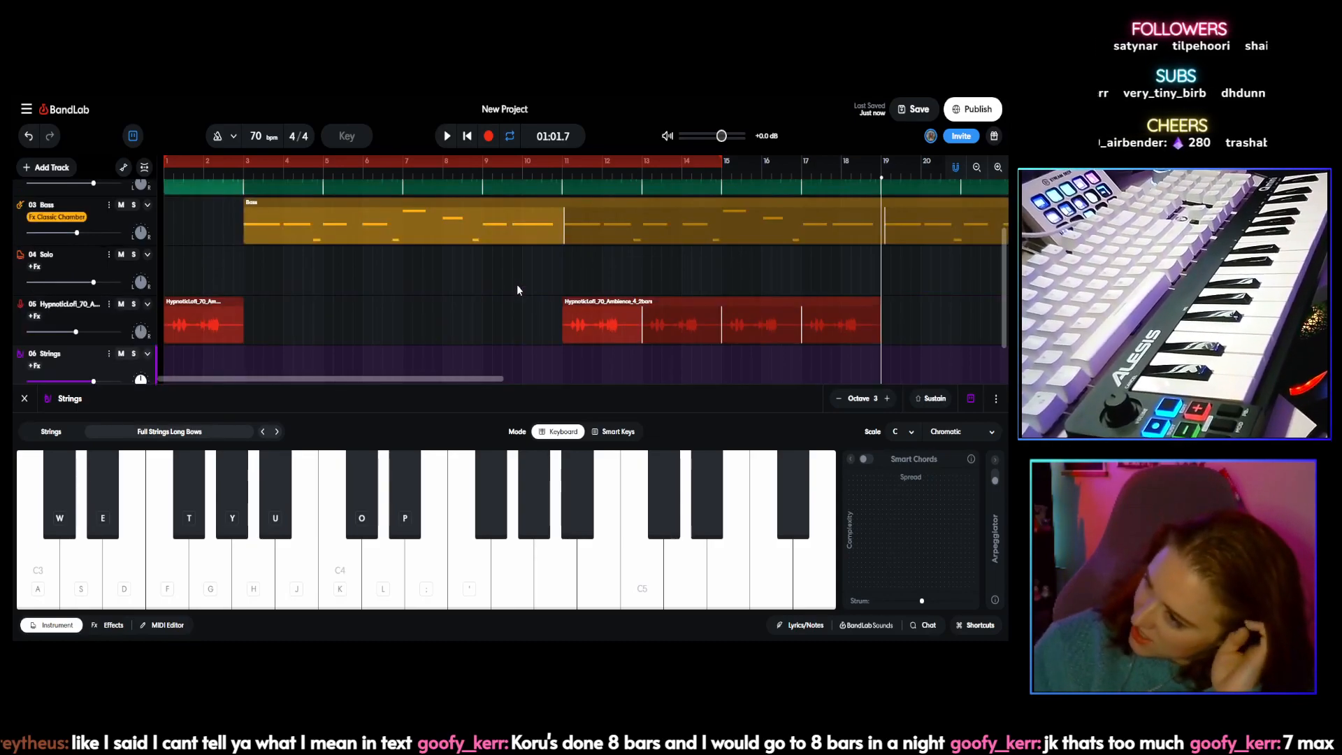
scroll(567, 263, "up", 2)
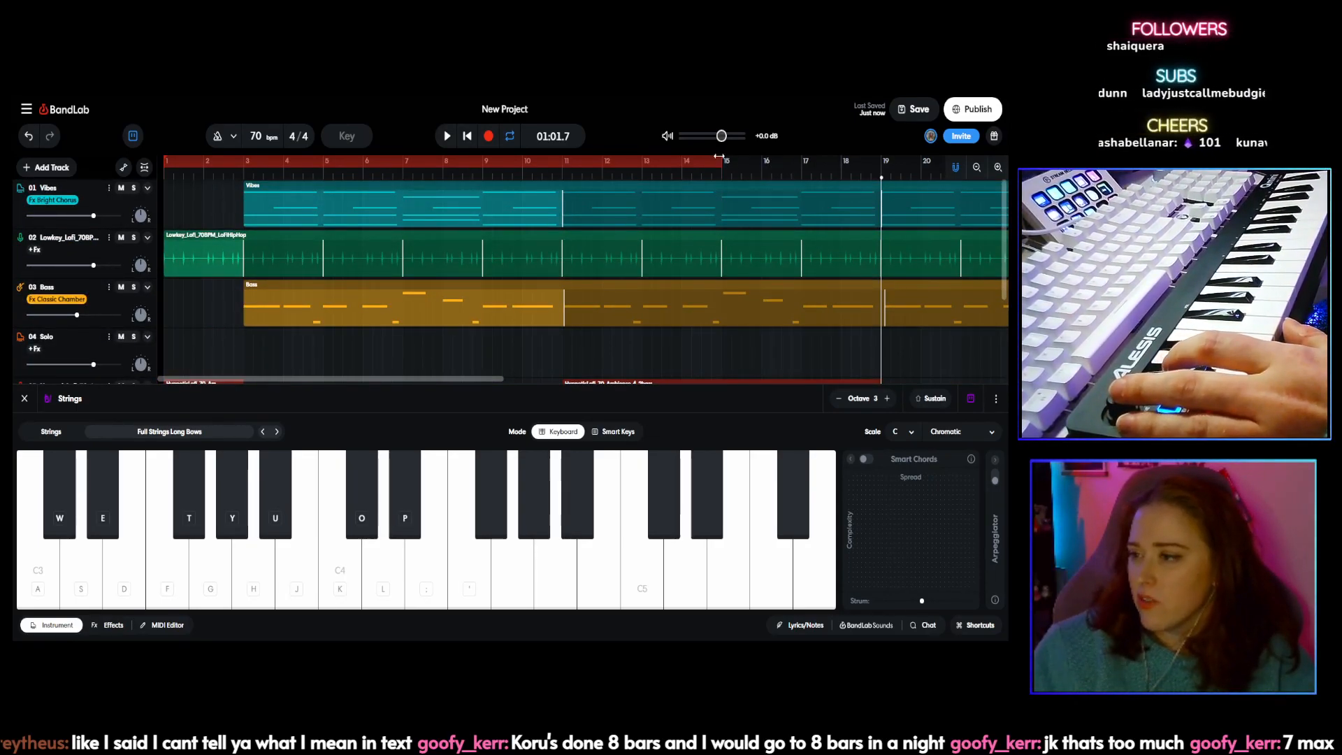
left_click_drag(772, 160, 680, 166)
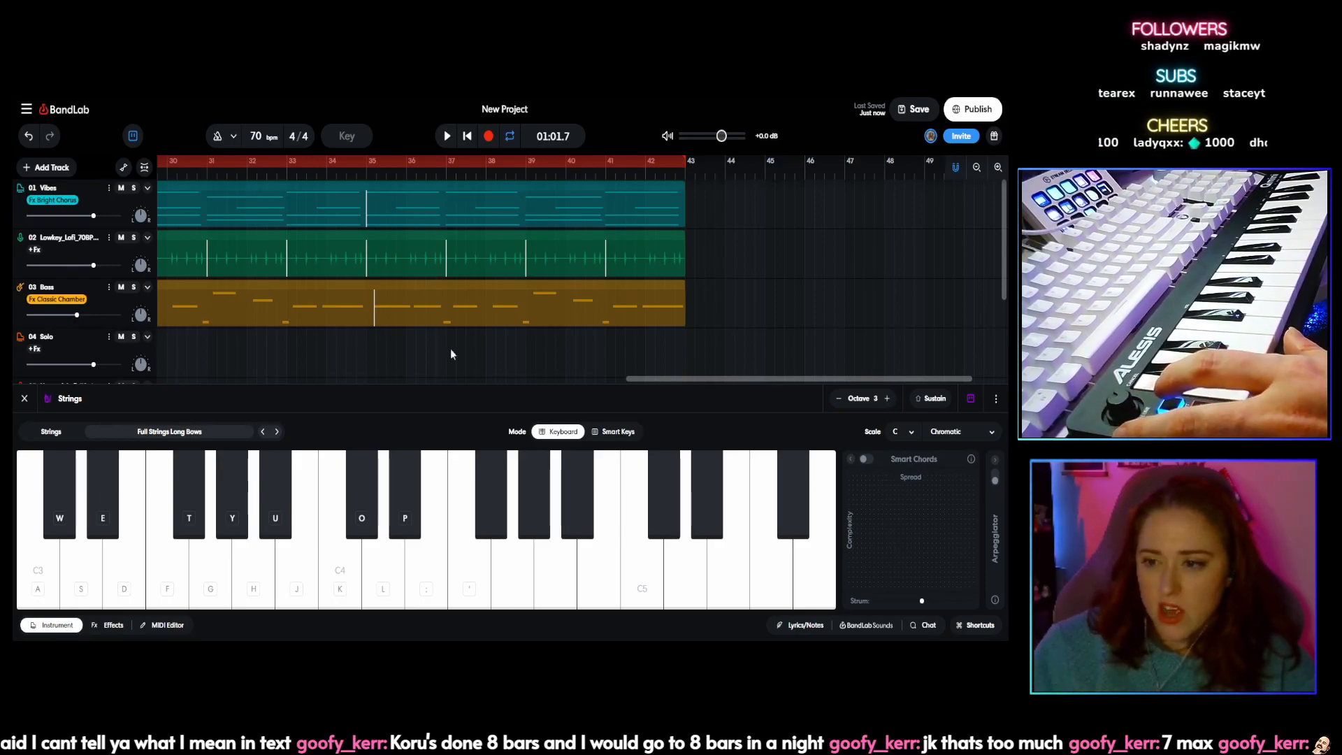
left_click_drag(689, 379, 219, 380)
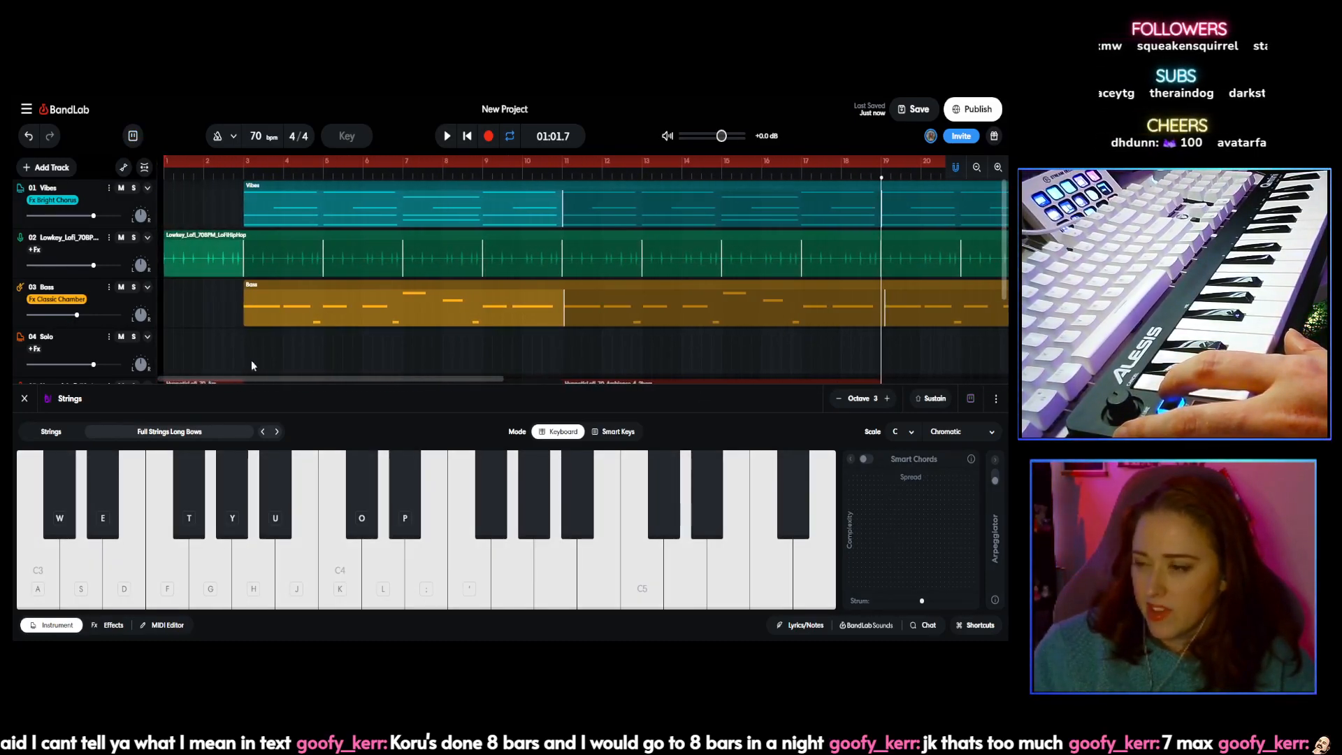
left_click(563, 300)
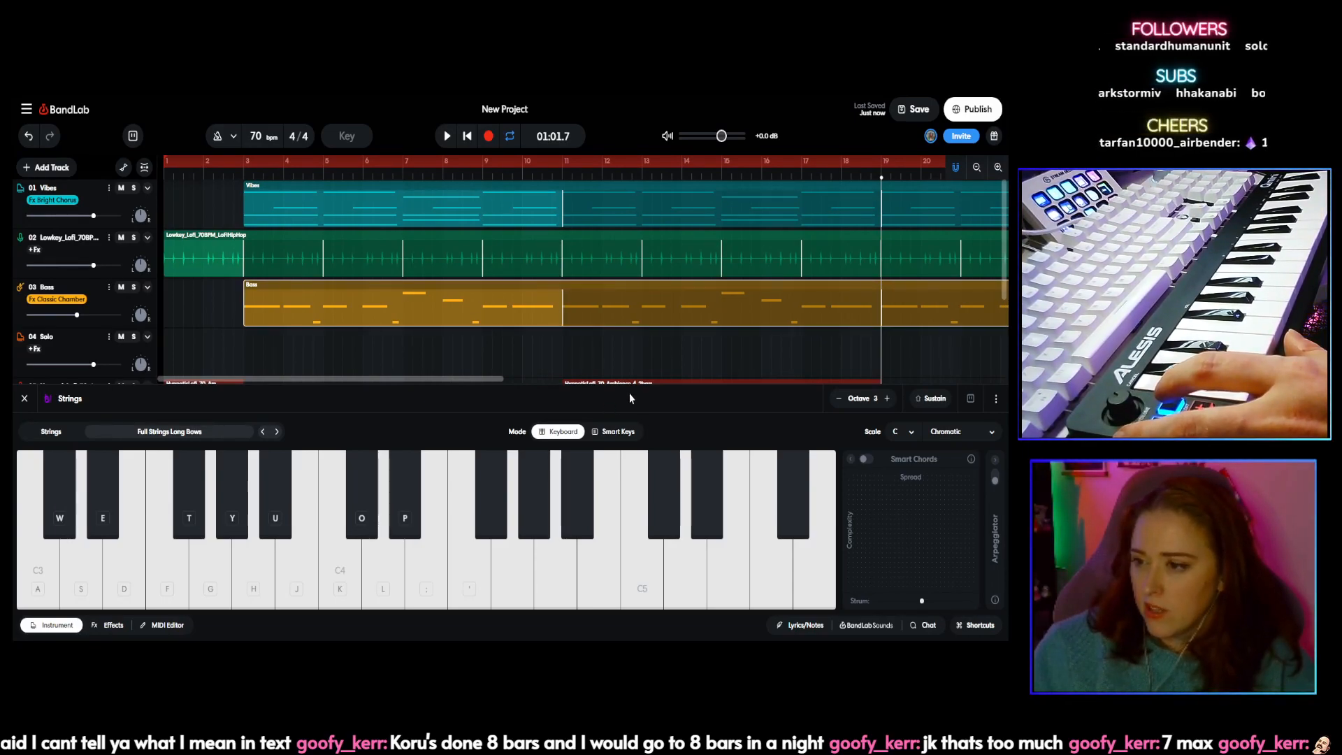
Step: Play the arrangement from the beginning and move the cycle range's start to bar 19
left_click_drag(488, 380, 425, 366)
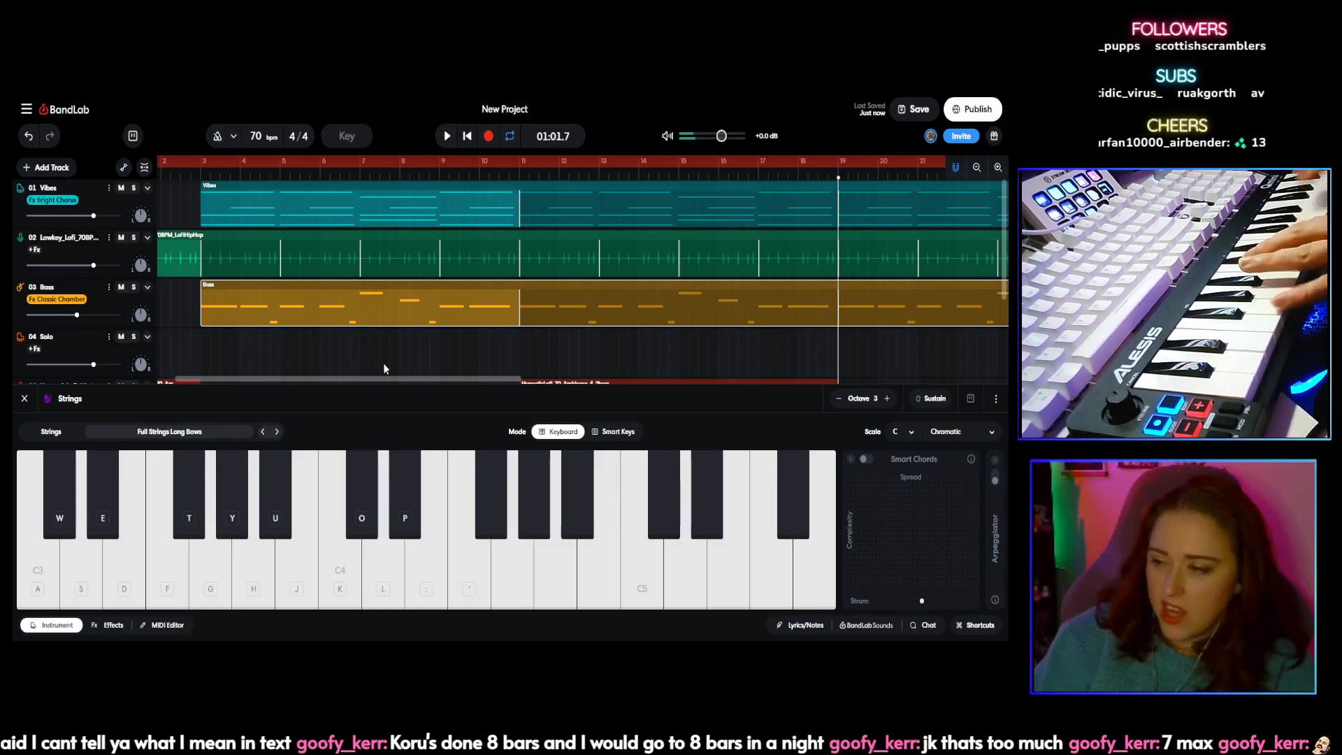
scroll(247, 332, "down", 2)
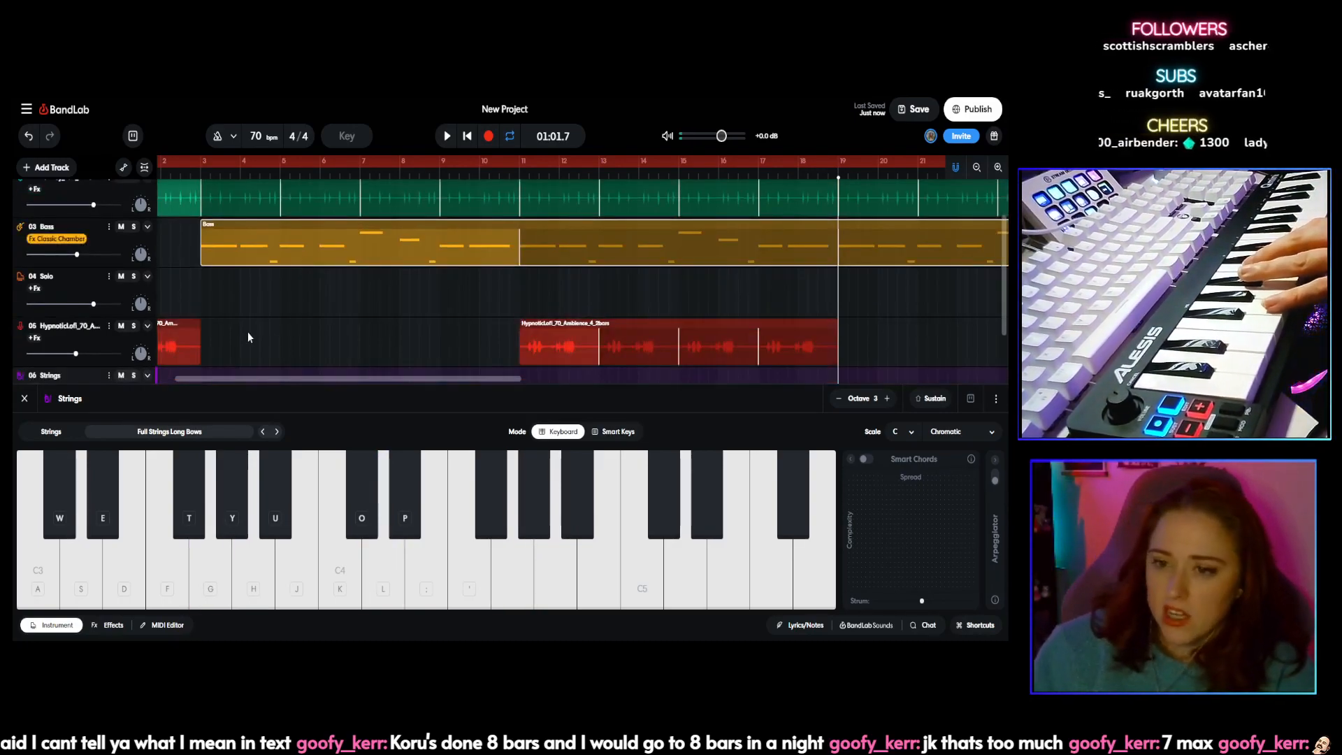
left_click(463, 136)
left_click(451, 136)
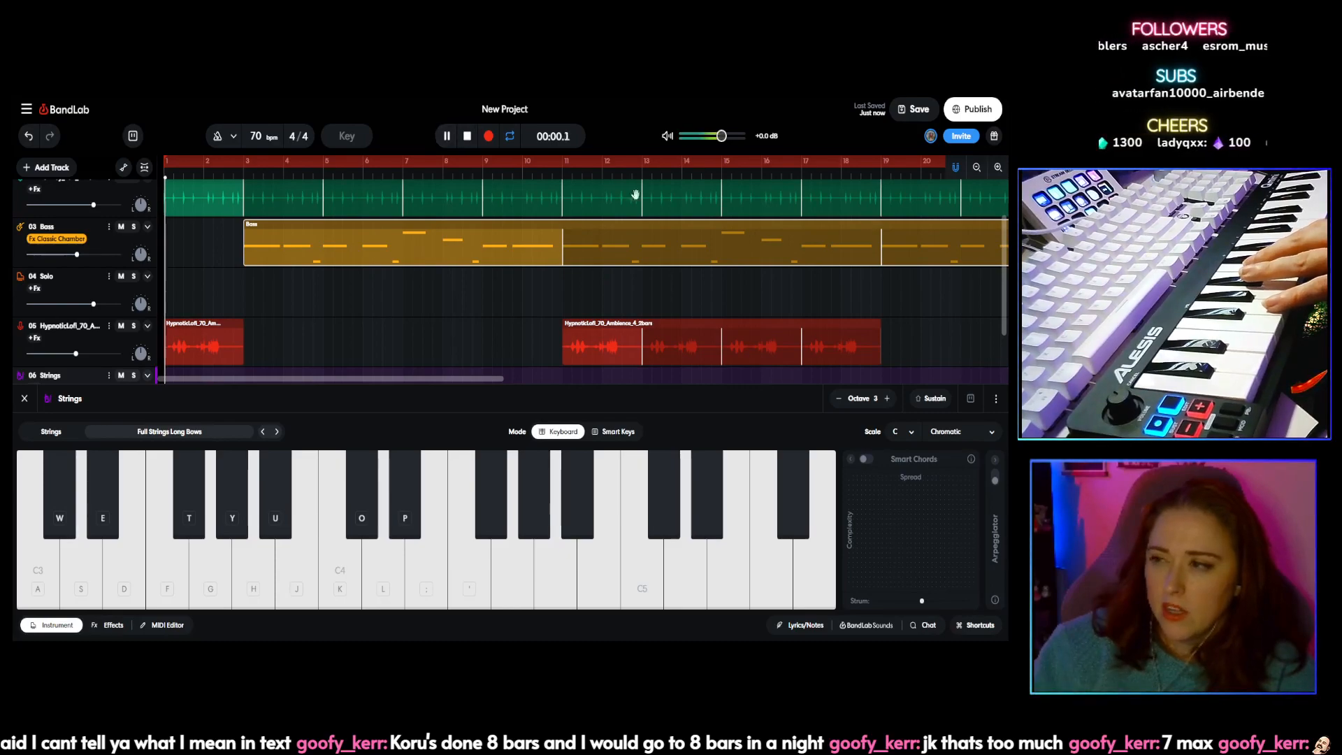
scroll(657, 210, "up", 2)
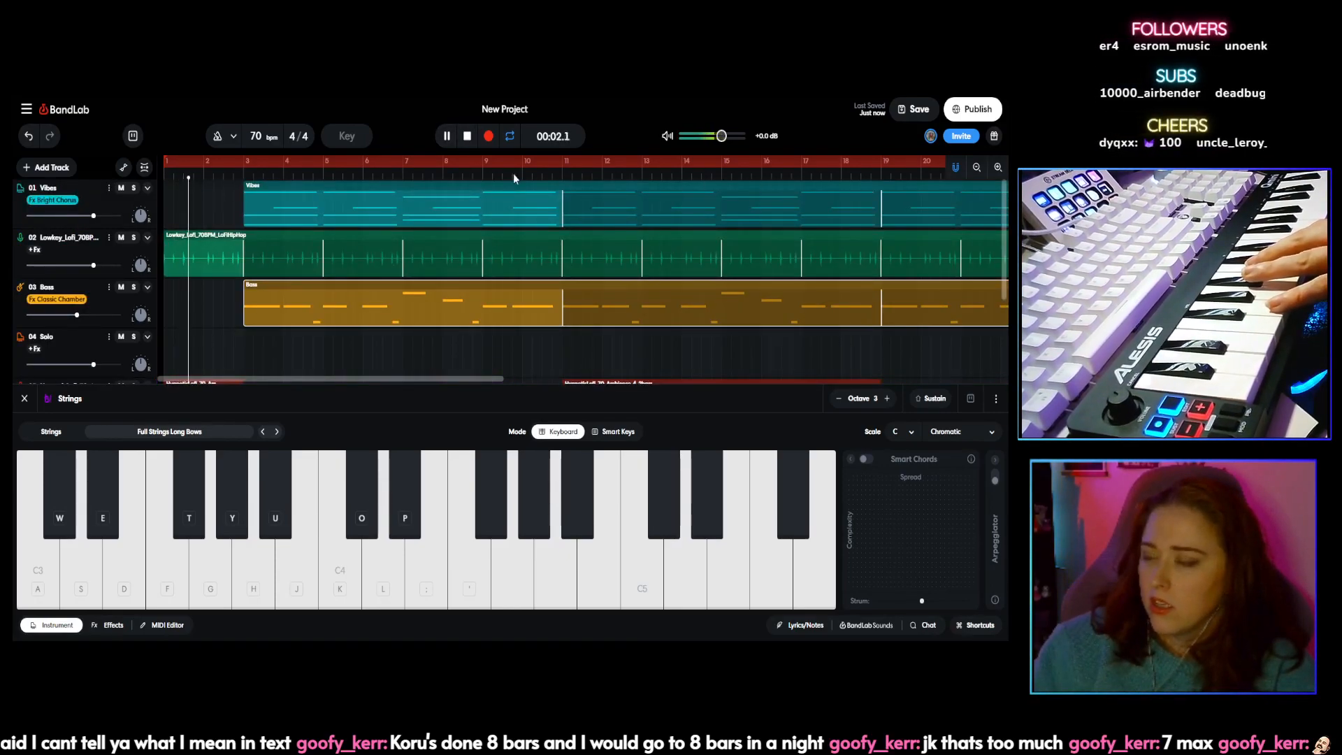
left_click_drag(165, 160, 882, 152)
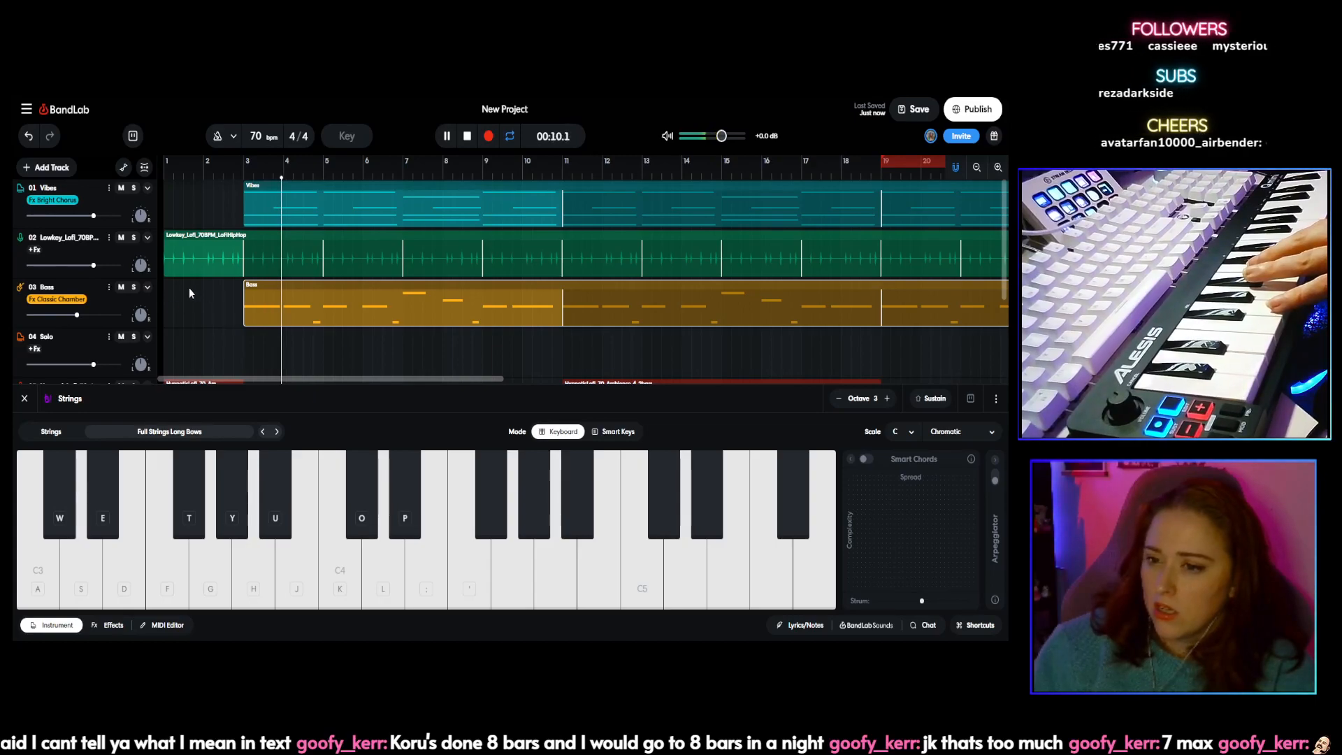
Step: Record an eight-bar part on the Strings track from bar 19 to bar 27
left_click(287, 290)
scroll(223, 273, "down", 1)
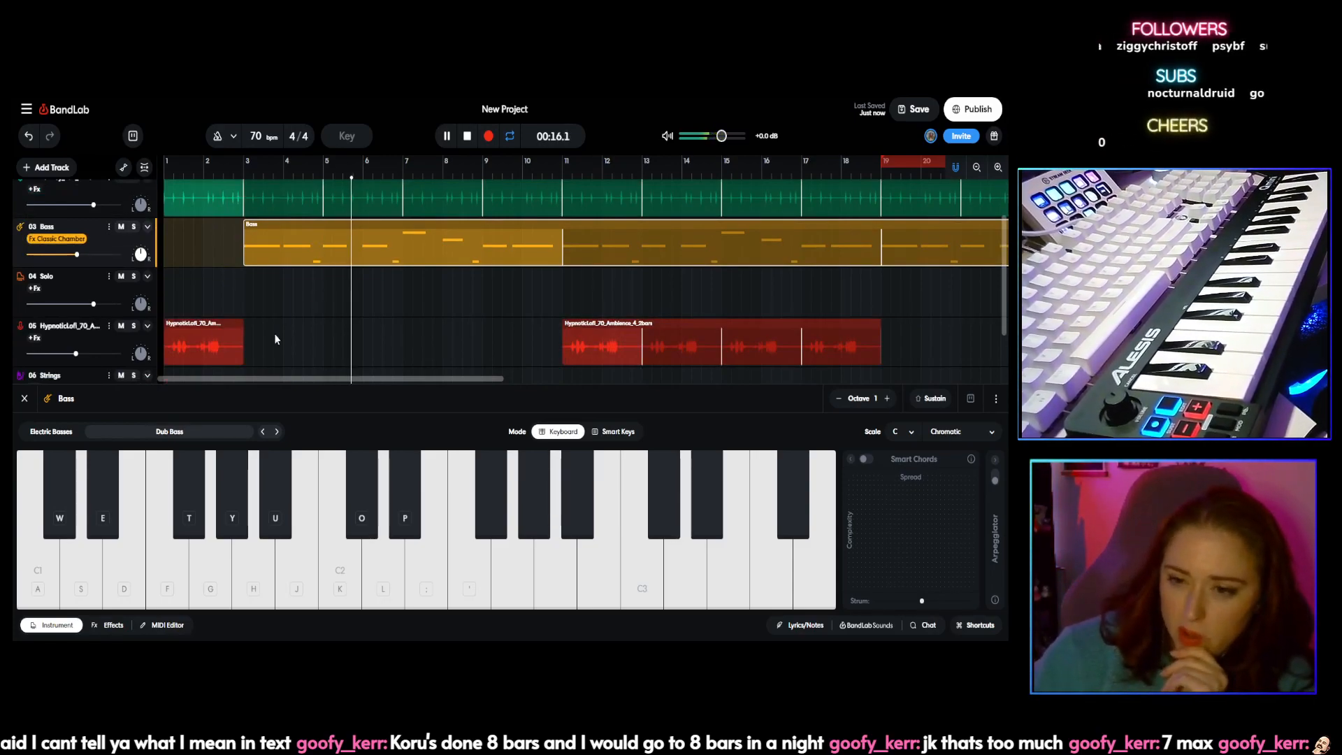
left_click(59, 292)
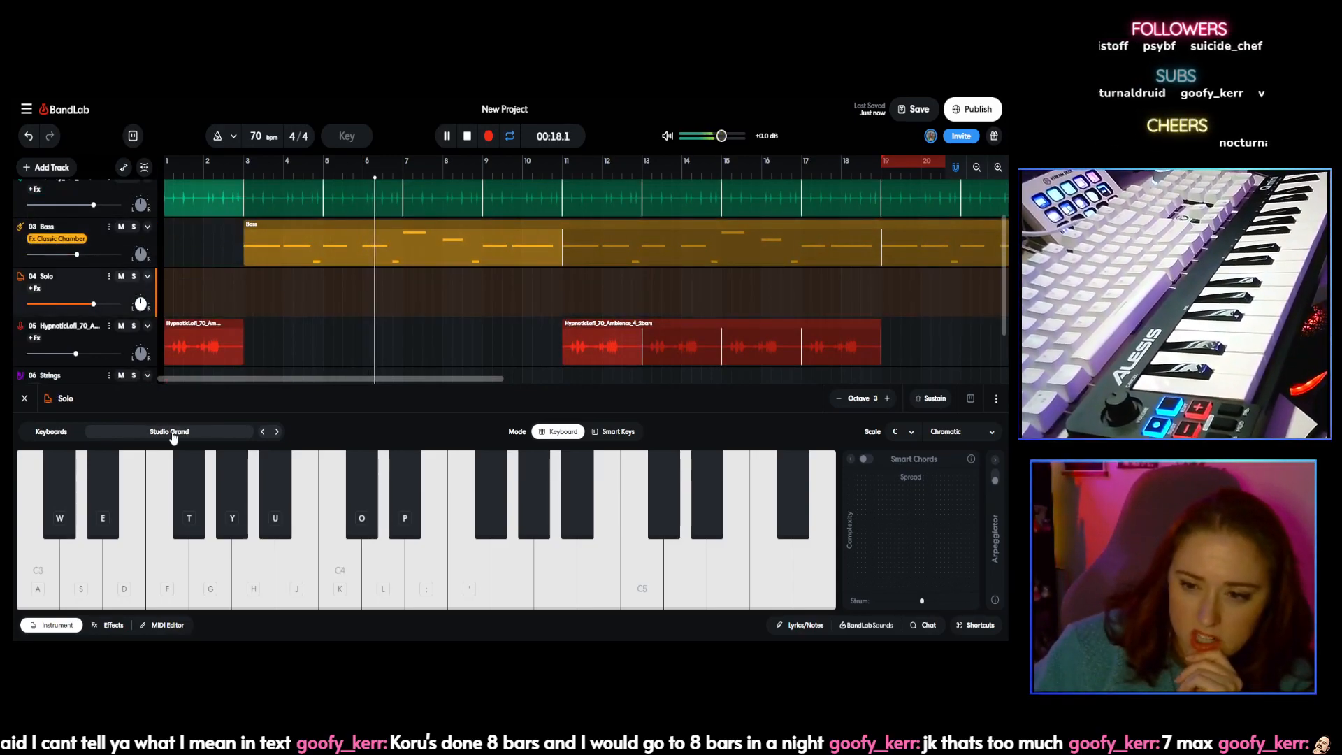
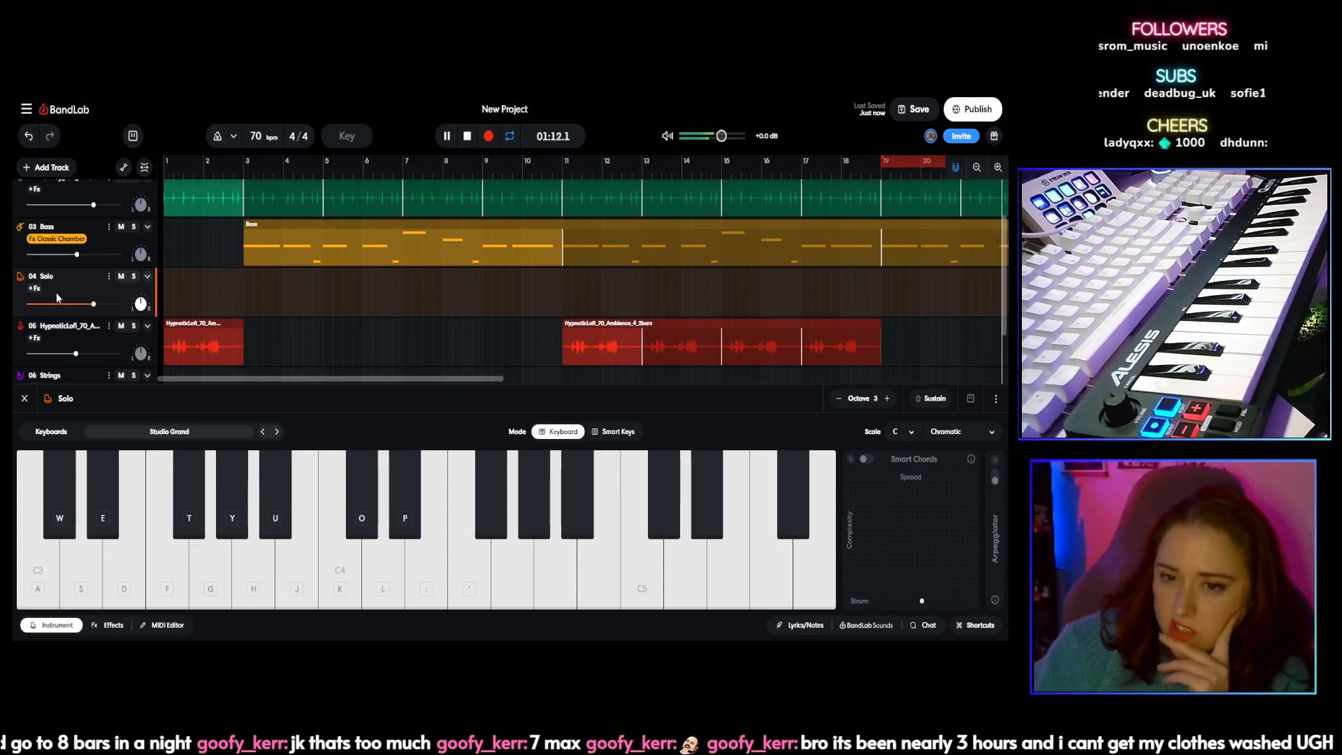
left_click(74, 375)
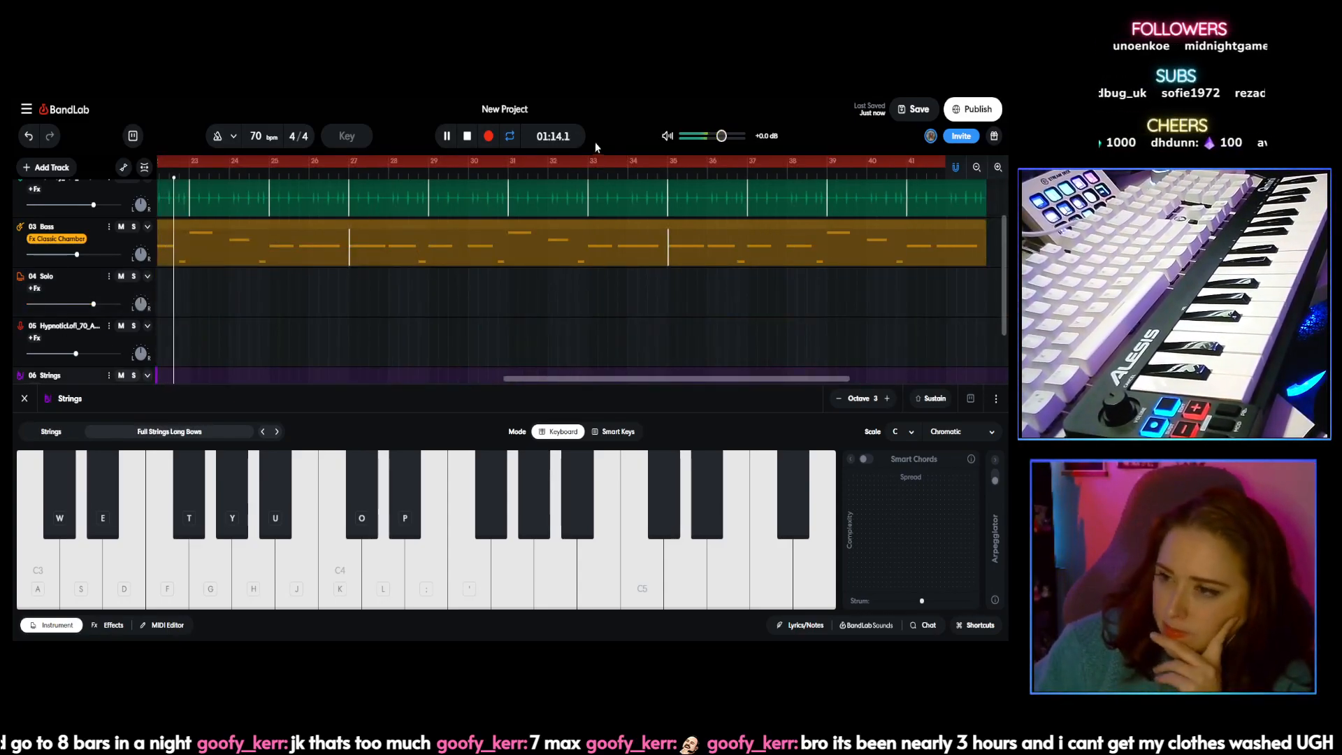
left_click(485, 137)
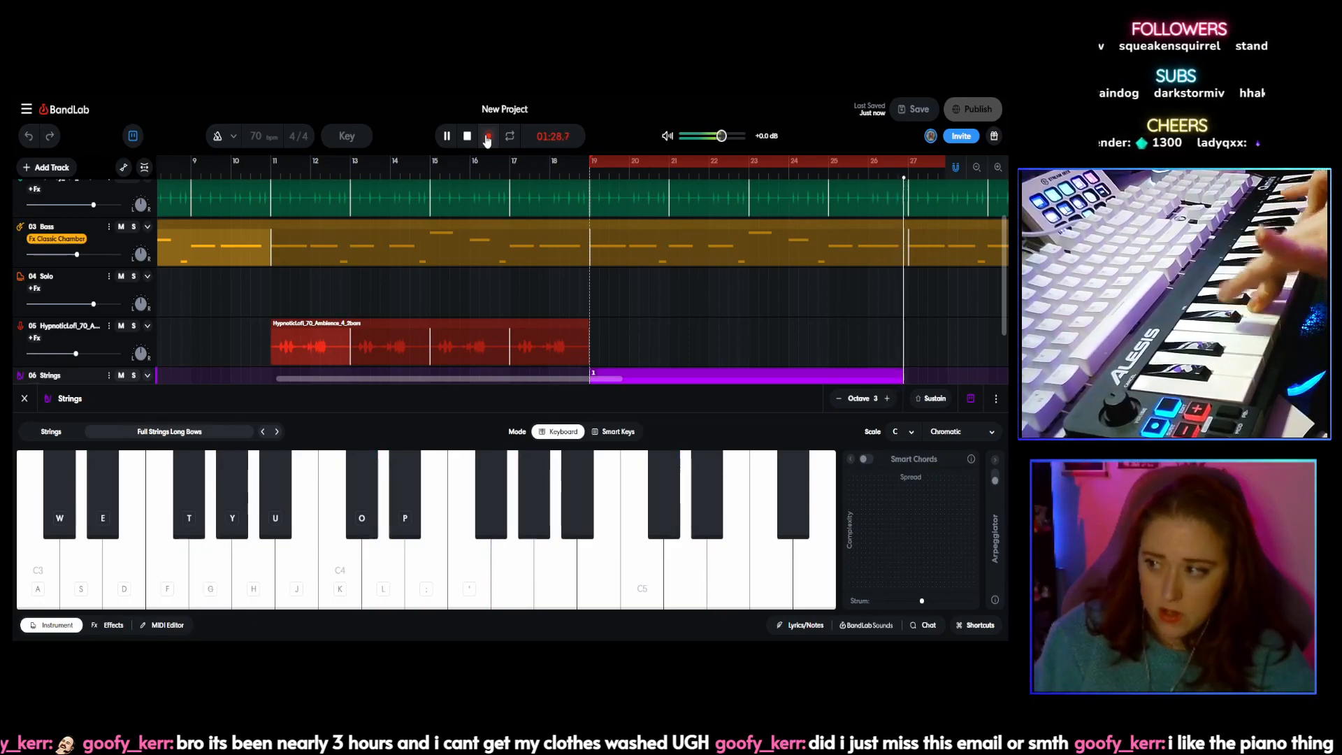
left_click(487, 140)
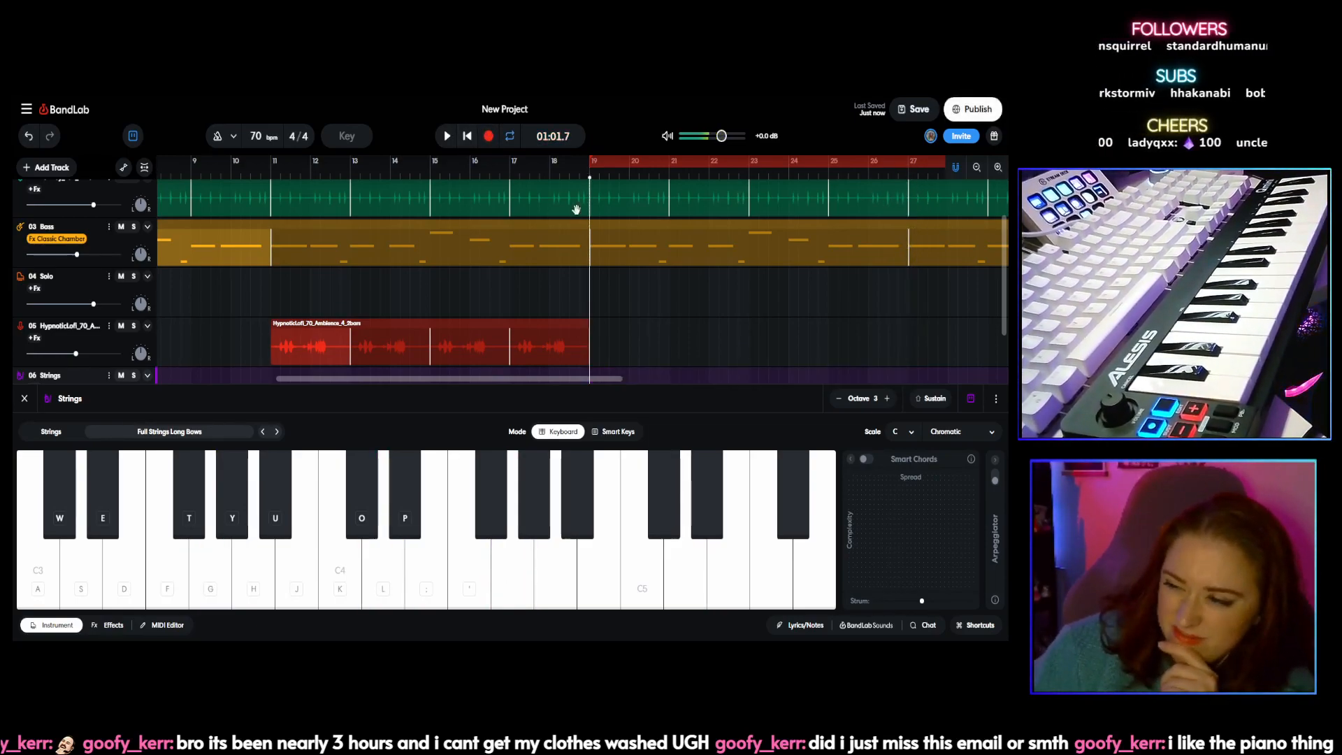
Step: Trim the recorded Strings region to end at bar 27 and loop it out to bar 35
scroll(585, 210, "down", 1)
left_click_drag(587, 379, 863, 374)
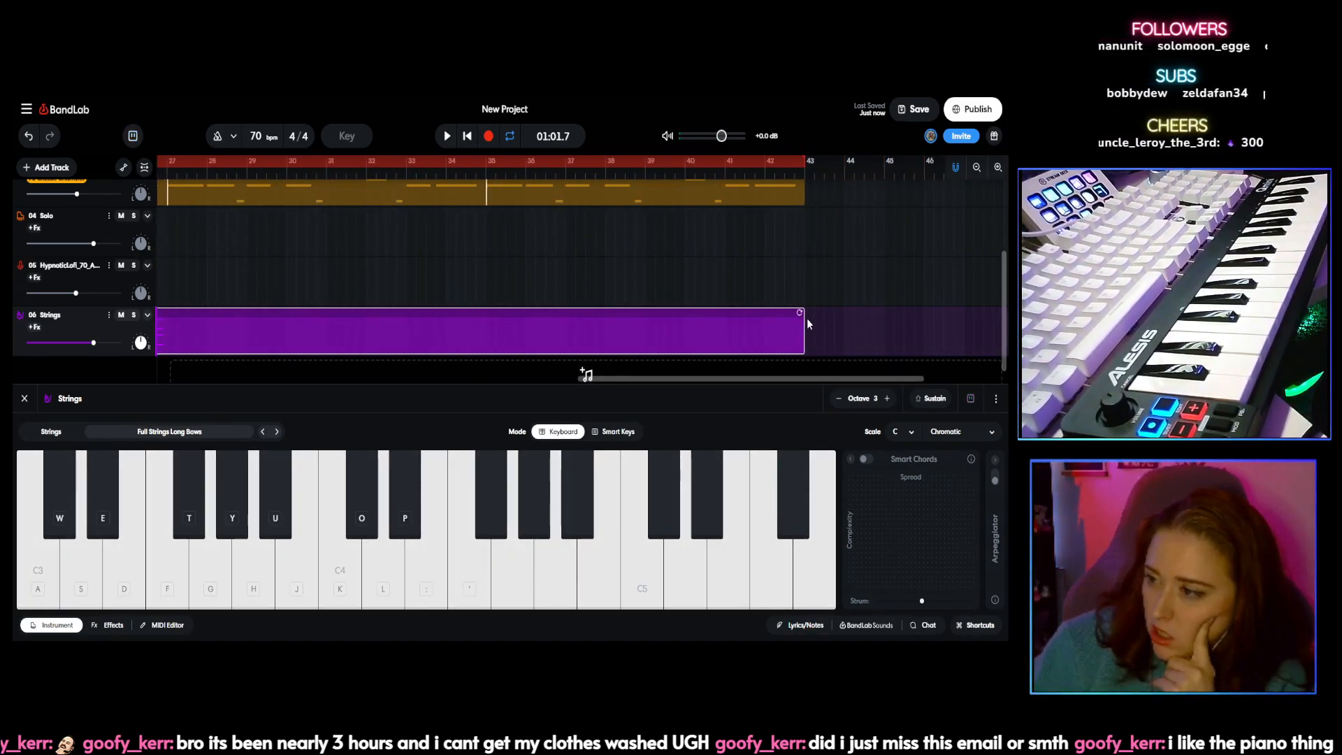
left_click_drag(782, 322, 199, 321)
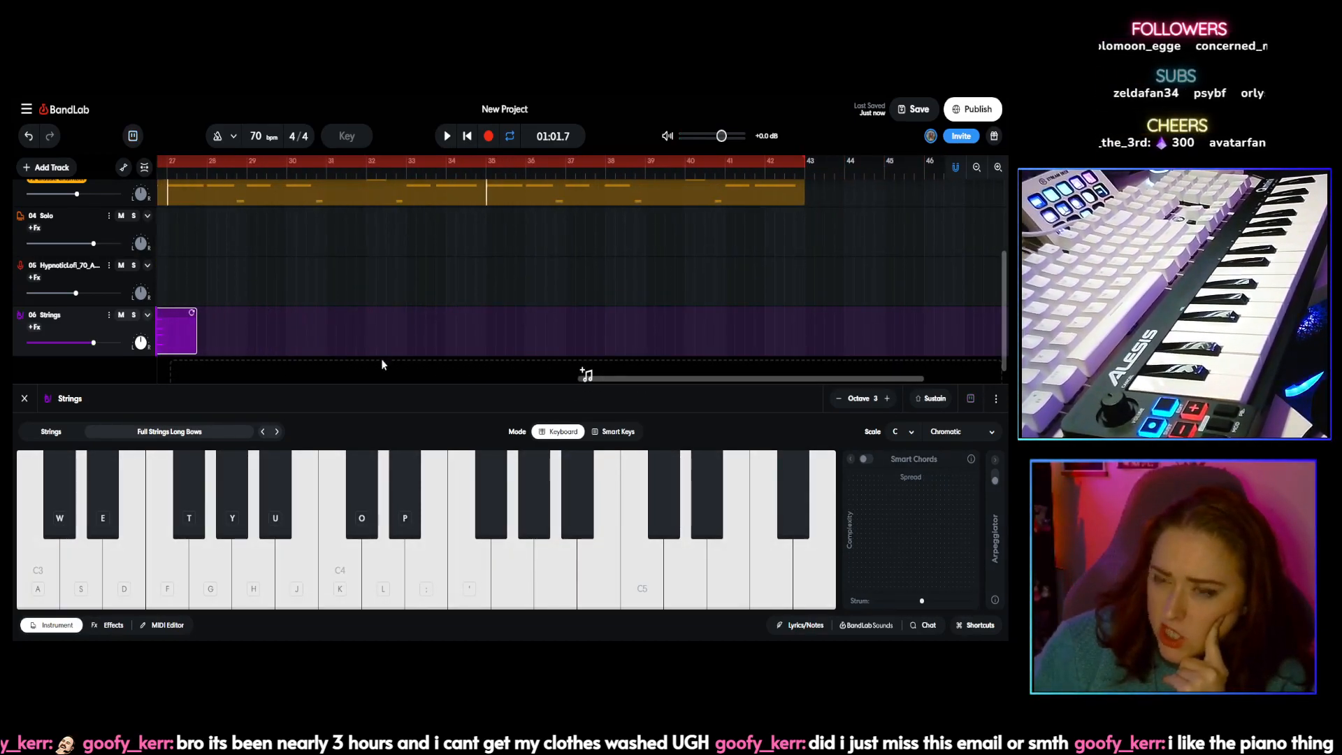
left_click_drag(615, 379, 788, 313)
left_click_drag(573, 379, 486, 379)
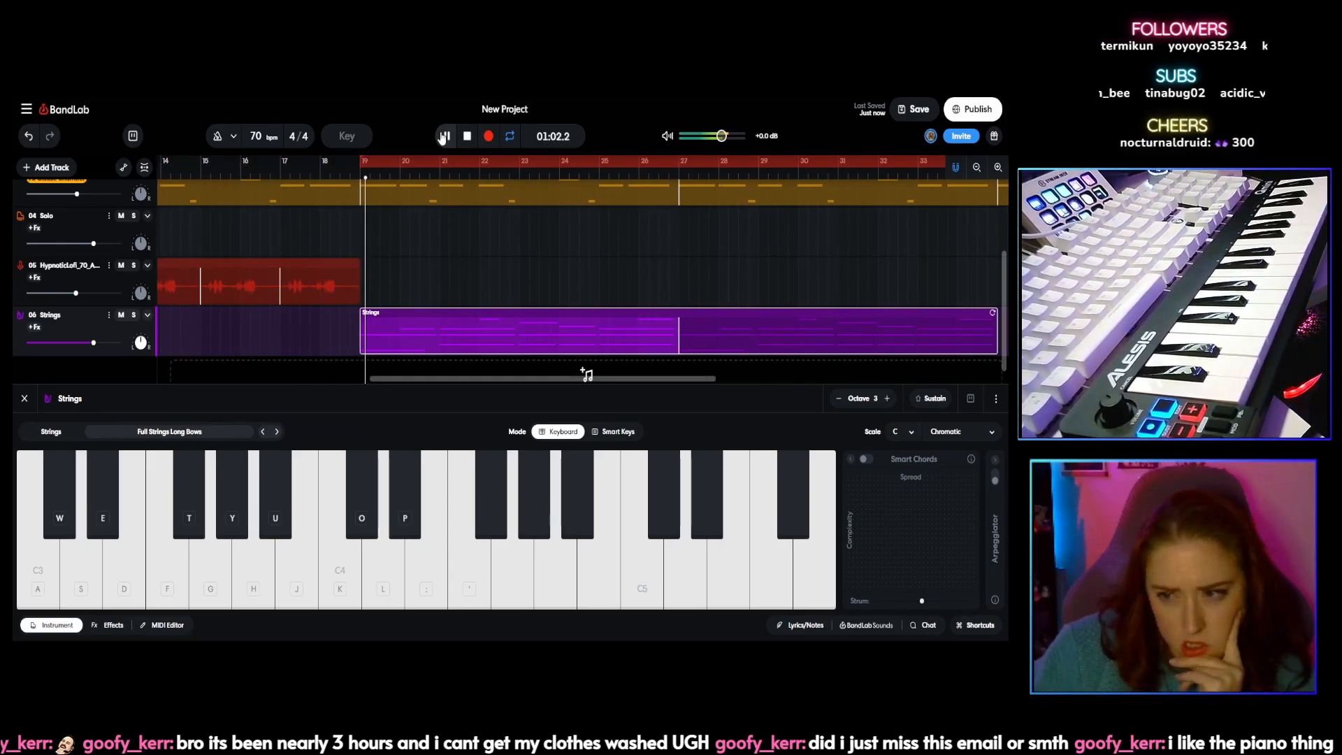
Step: Raise the Strings track's reverb amount while the arrangement plays from bar 19
scroll(494, 305, "up", 1)
scroll(448, 306, "down", 1)
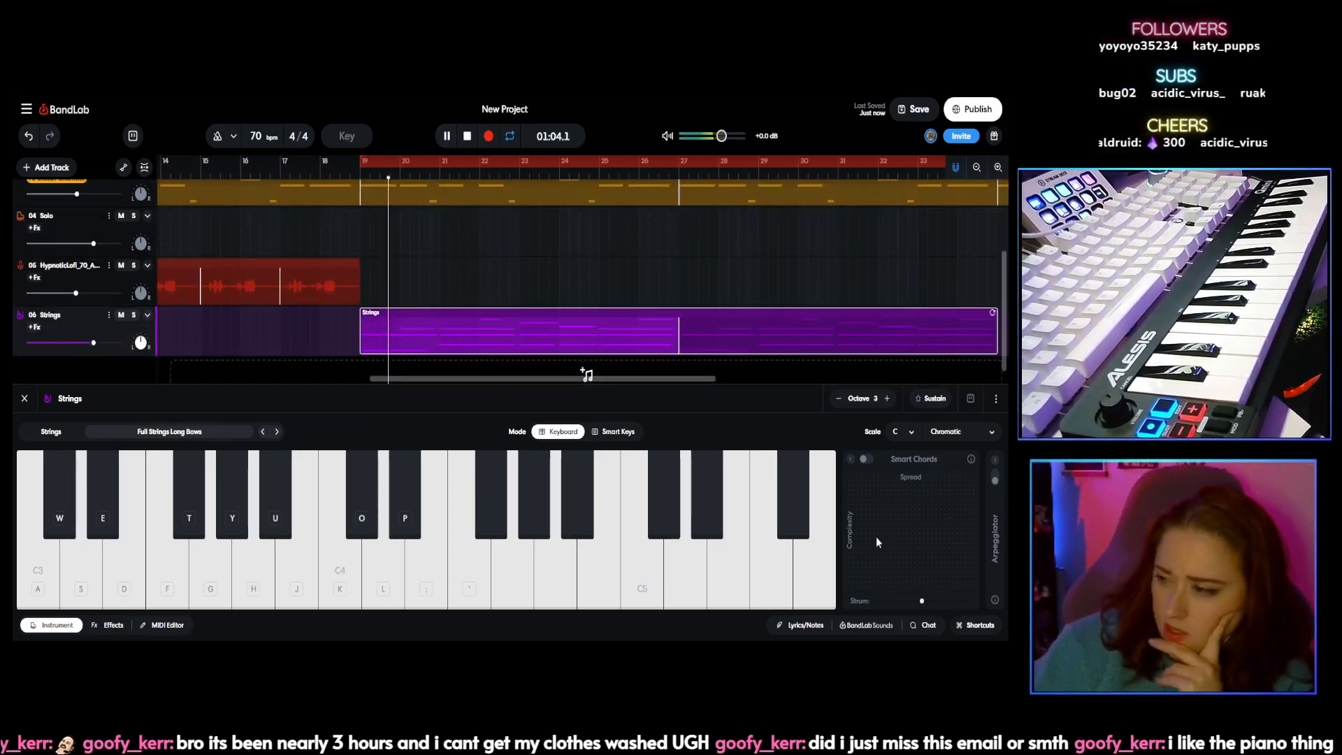
left_click(110, 625)
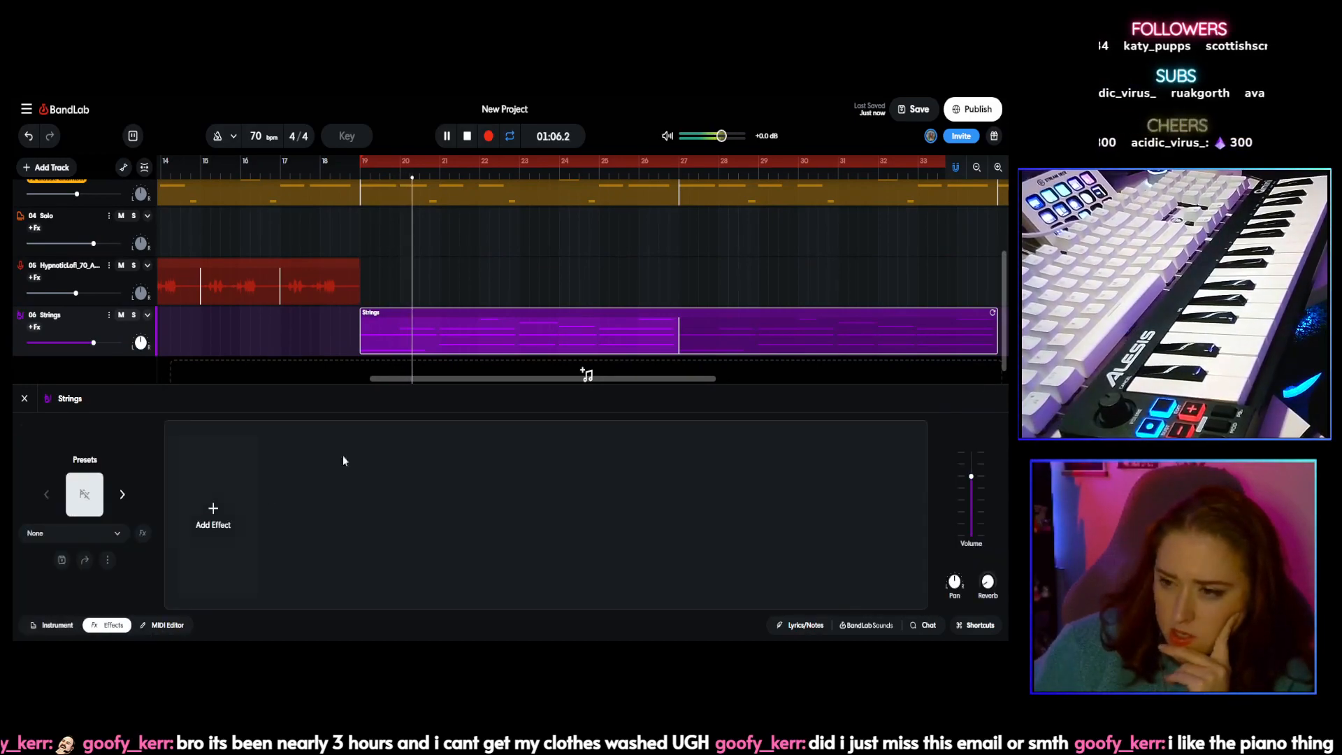
mouse_move(983, 583)
left_click_drag(981, 532, 1007, 470)
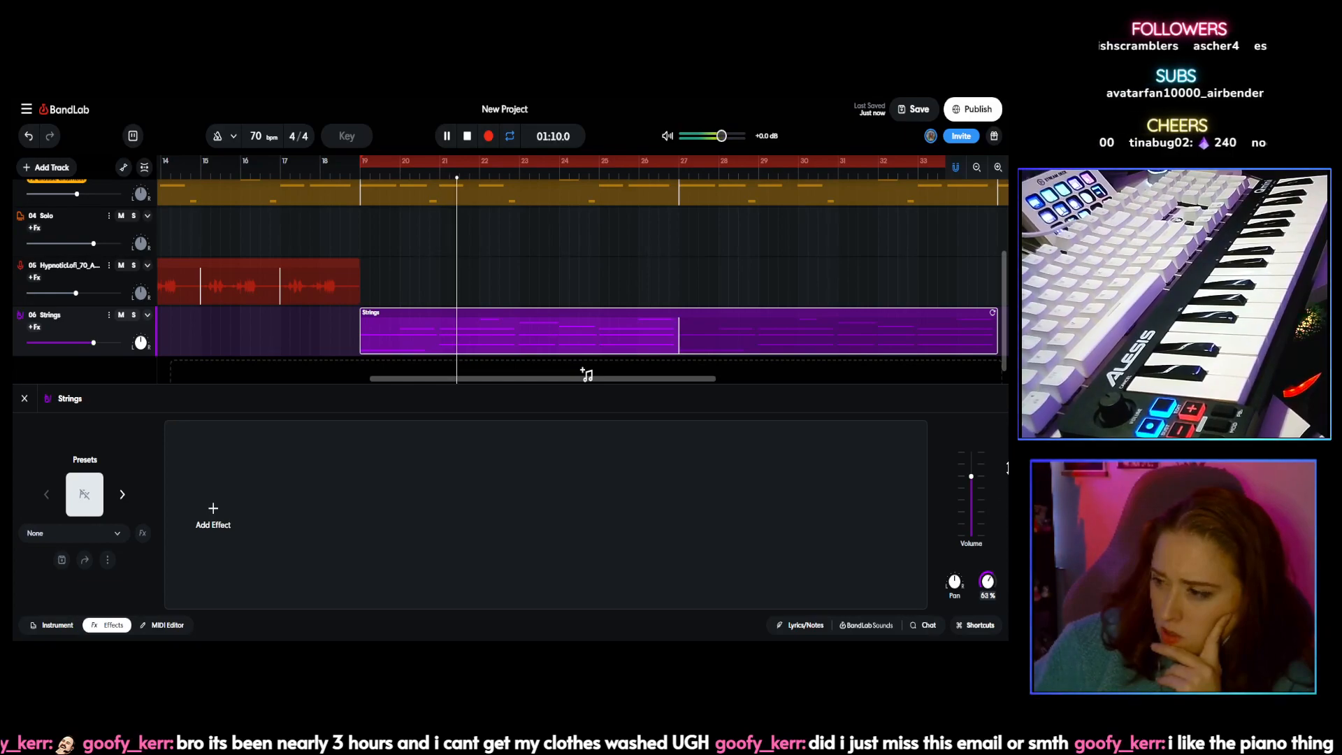
Step: Balance the volumes during playback, setting the Strings track to -0.5 dB and the Bass track to about -5.7 dB
left_click_drag(93, 343, 88, 342)
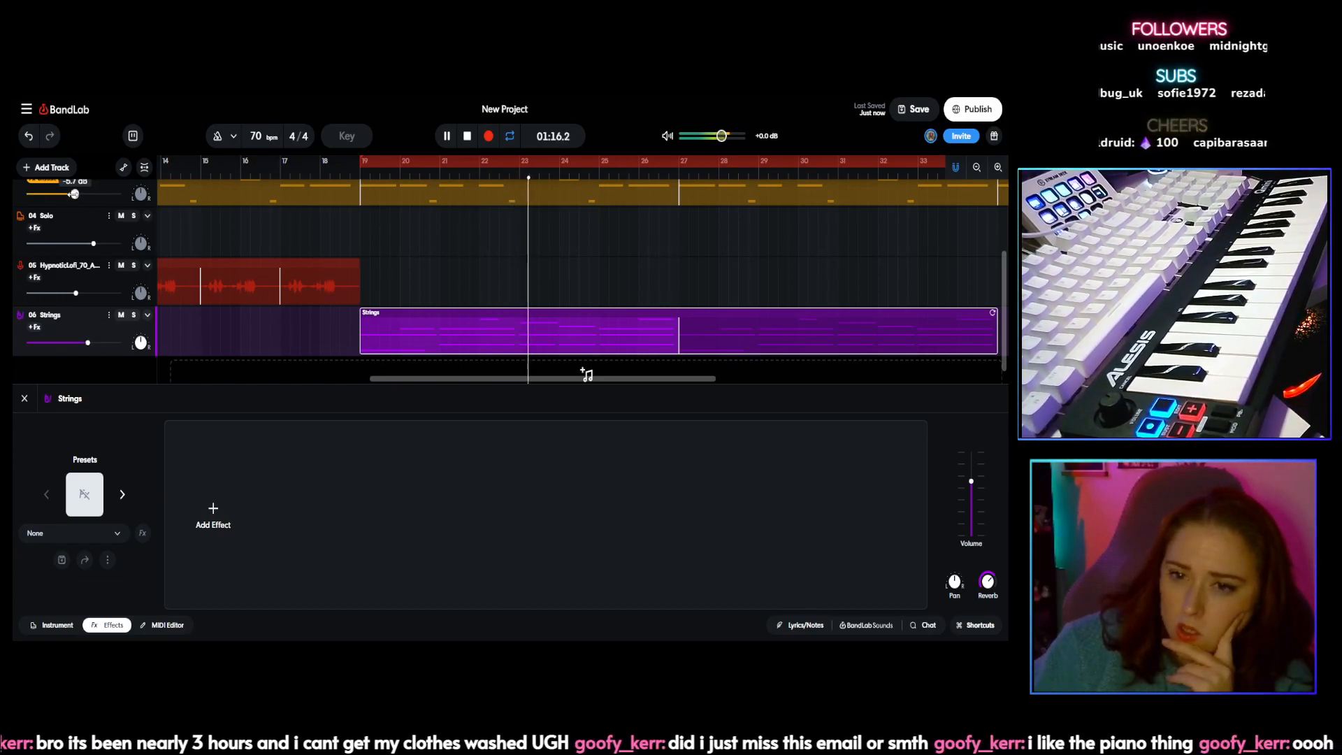
left_click_drag(88, 343, 91, 343)
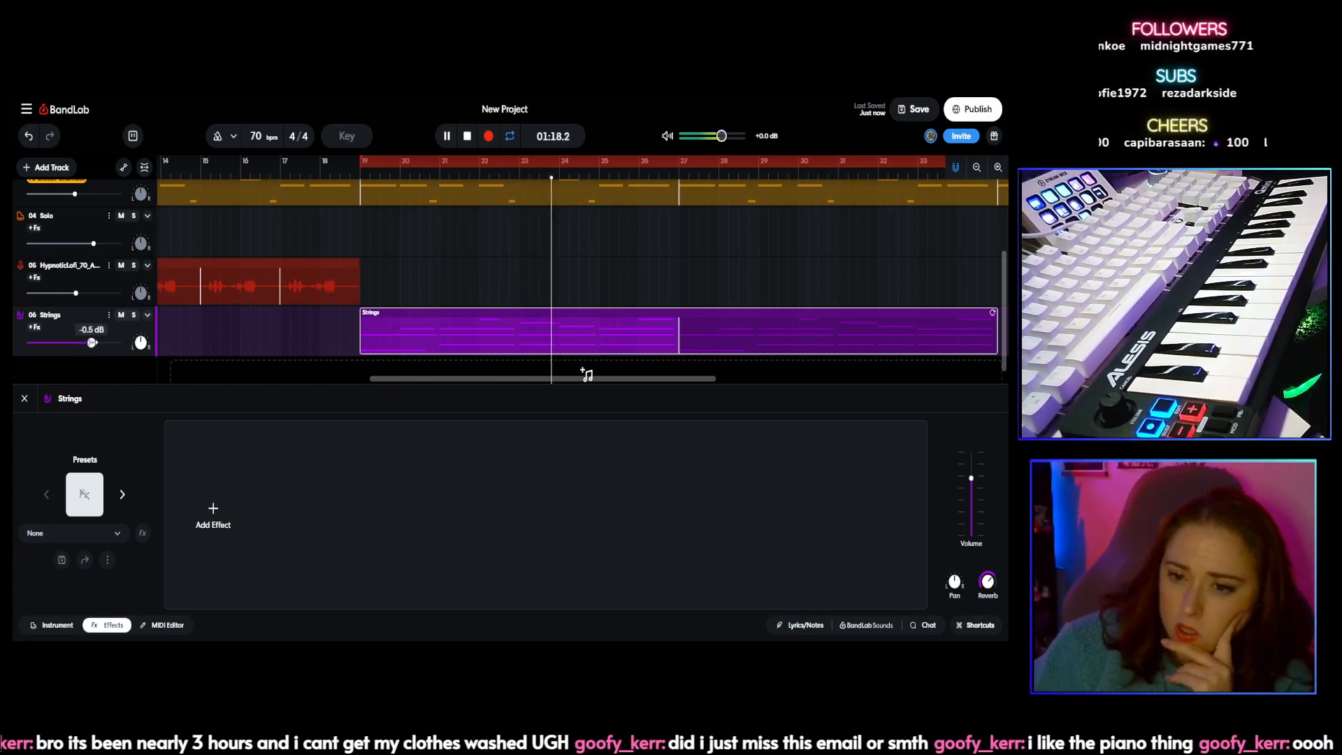
Step: Apply the Cinematic Ambience effects preset to the Strings track and set its Studio Reverb mix to 59%
left_click(122, 495)
left_click(122, 495)
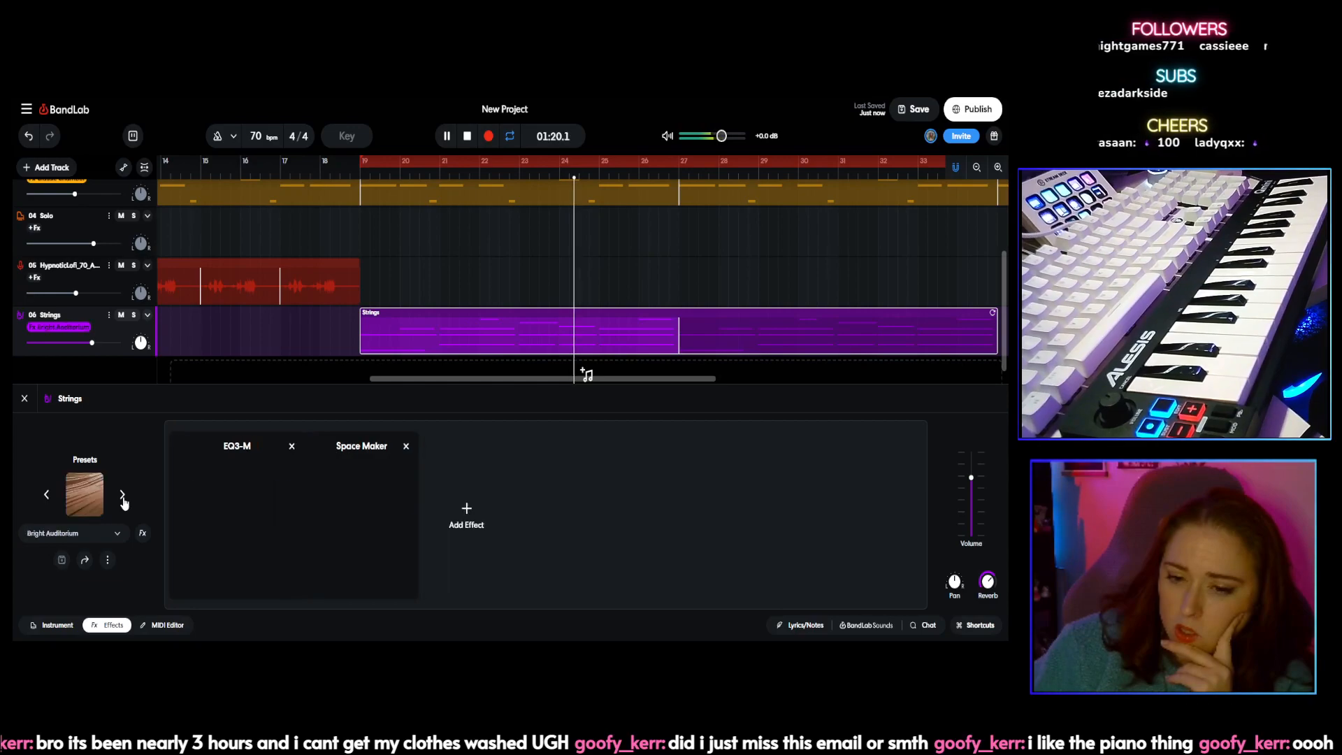
left_click(123, 496)
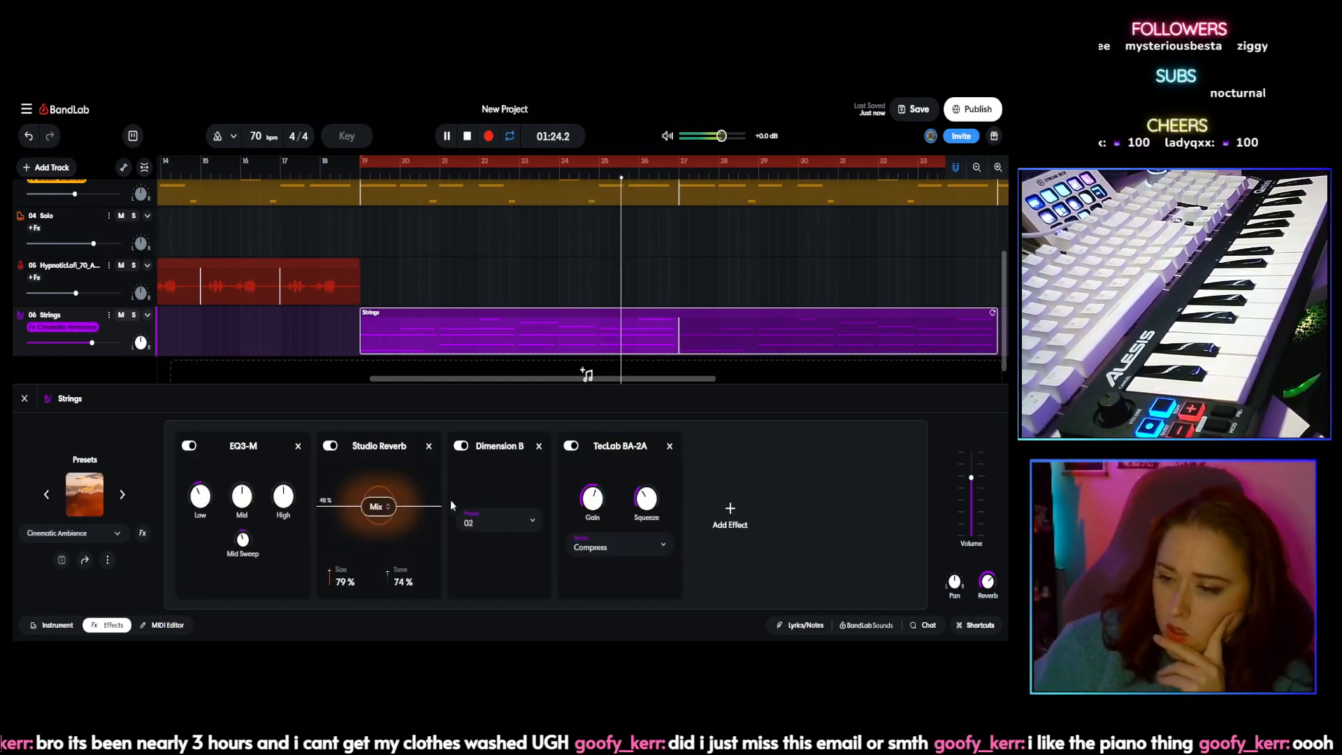
left_click_drag(372, 508, 372, 505)
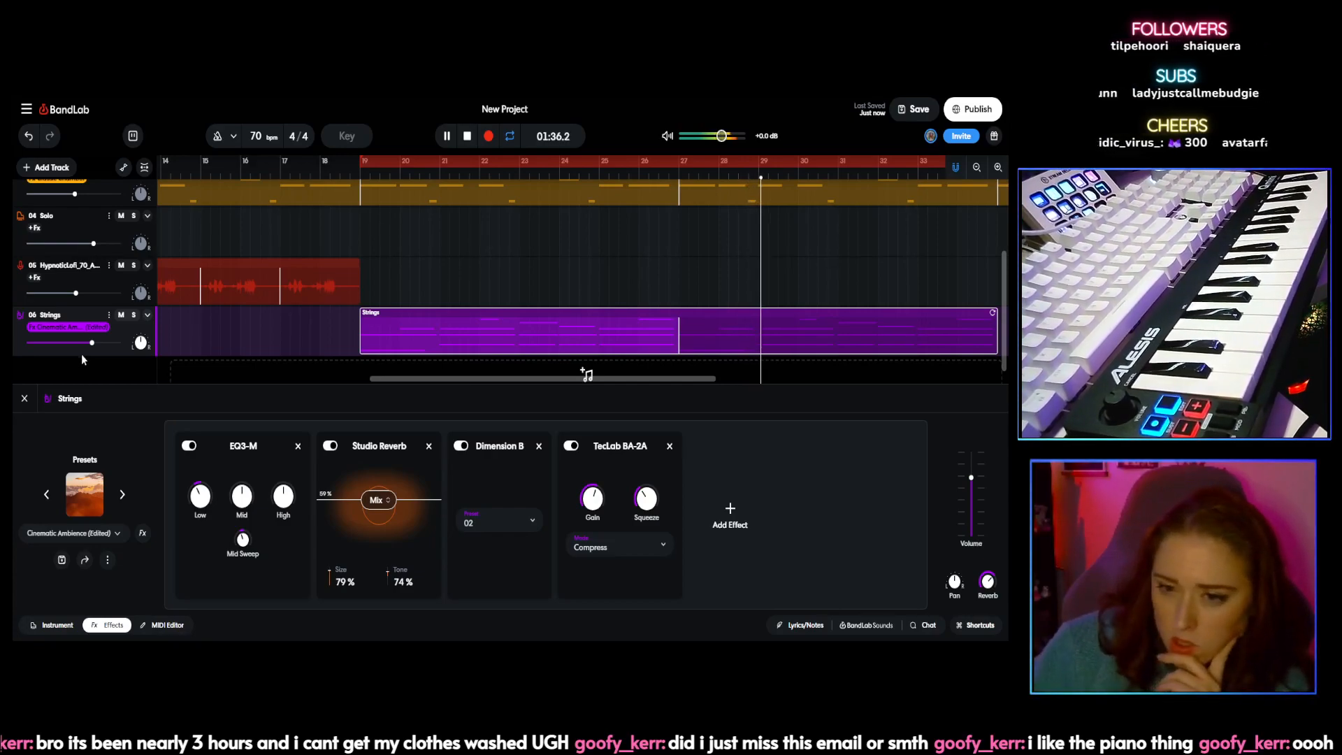
Step: Lower the Strings track's volume slightly and raise its reverb amount during playback
left_click_drag(91, 342, 88, 343)
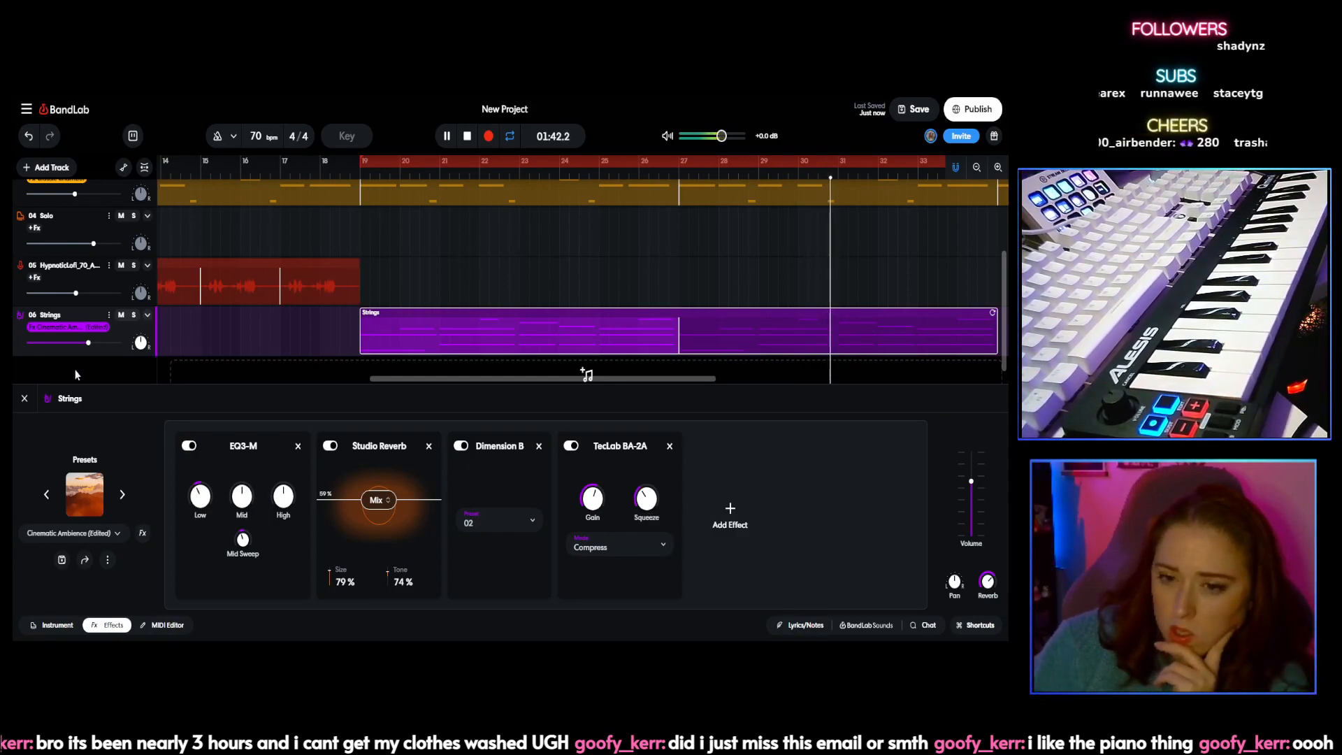
left_click_drag(87, 342, 84, 342)
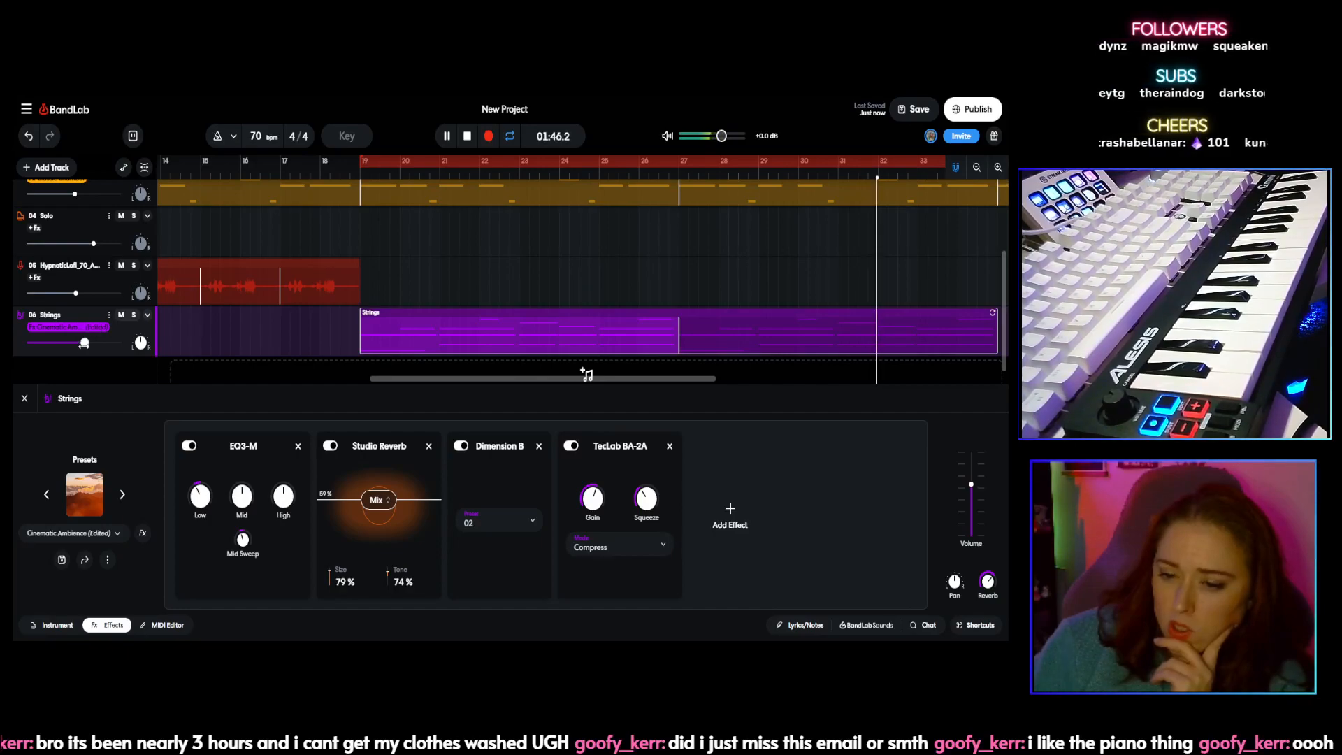
left_click_drag(994, 578, 998, 570)
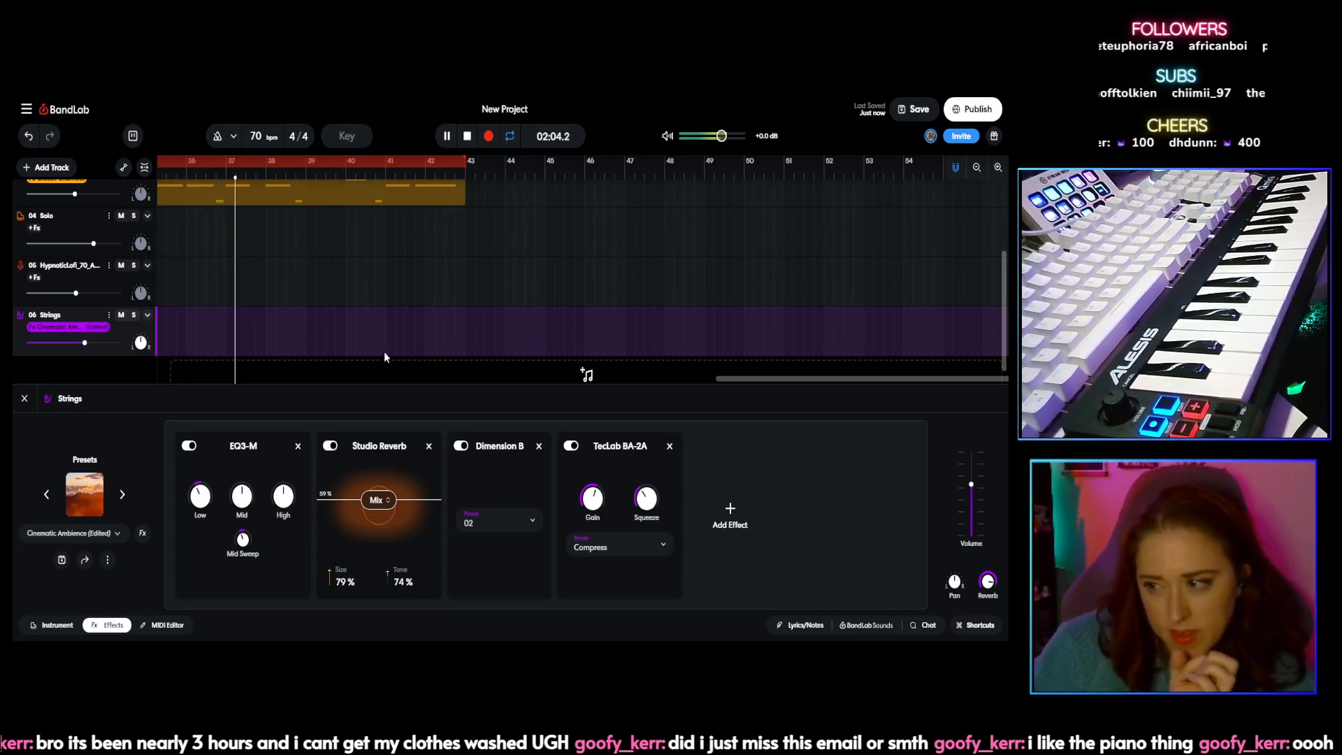
Step: Extend the end of the playback loop range to bar 70 and stop playback
left_click_drag(738, 384, 568, 372)
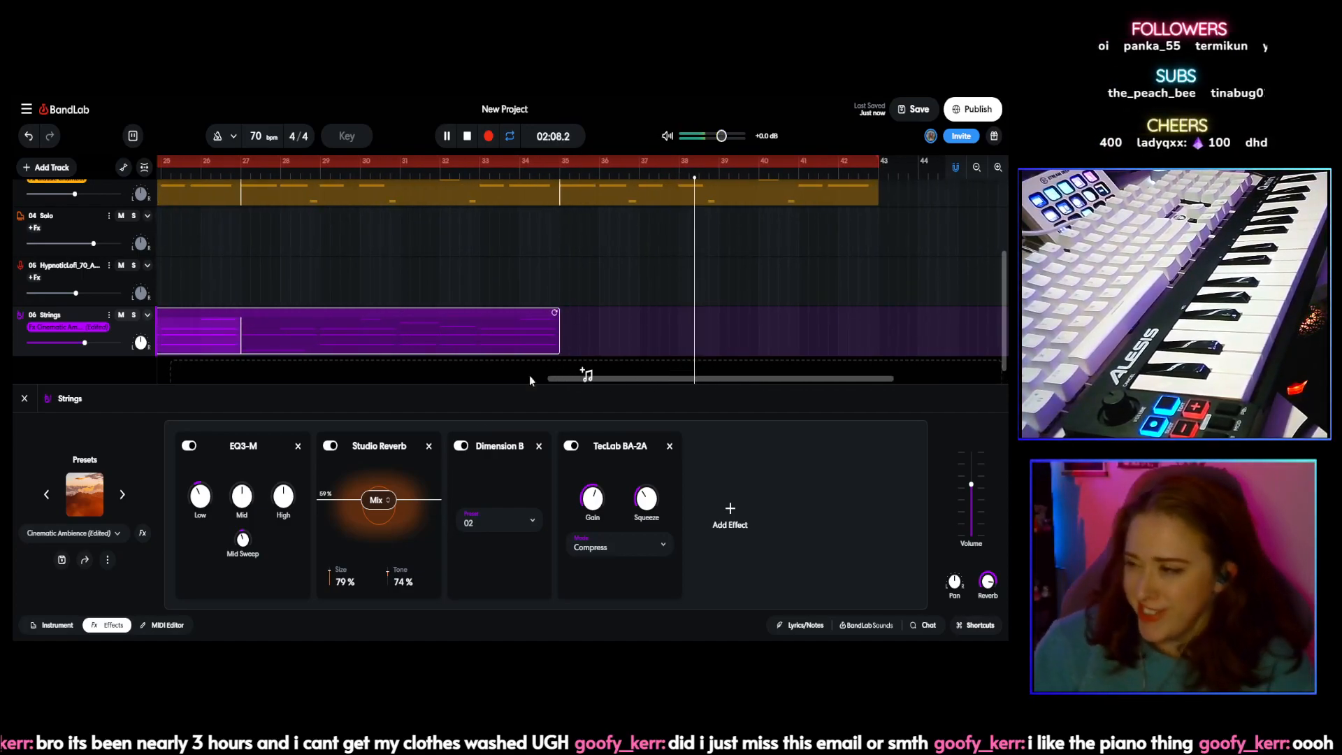
left_click(25, 399)
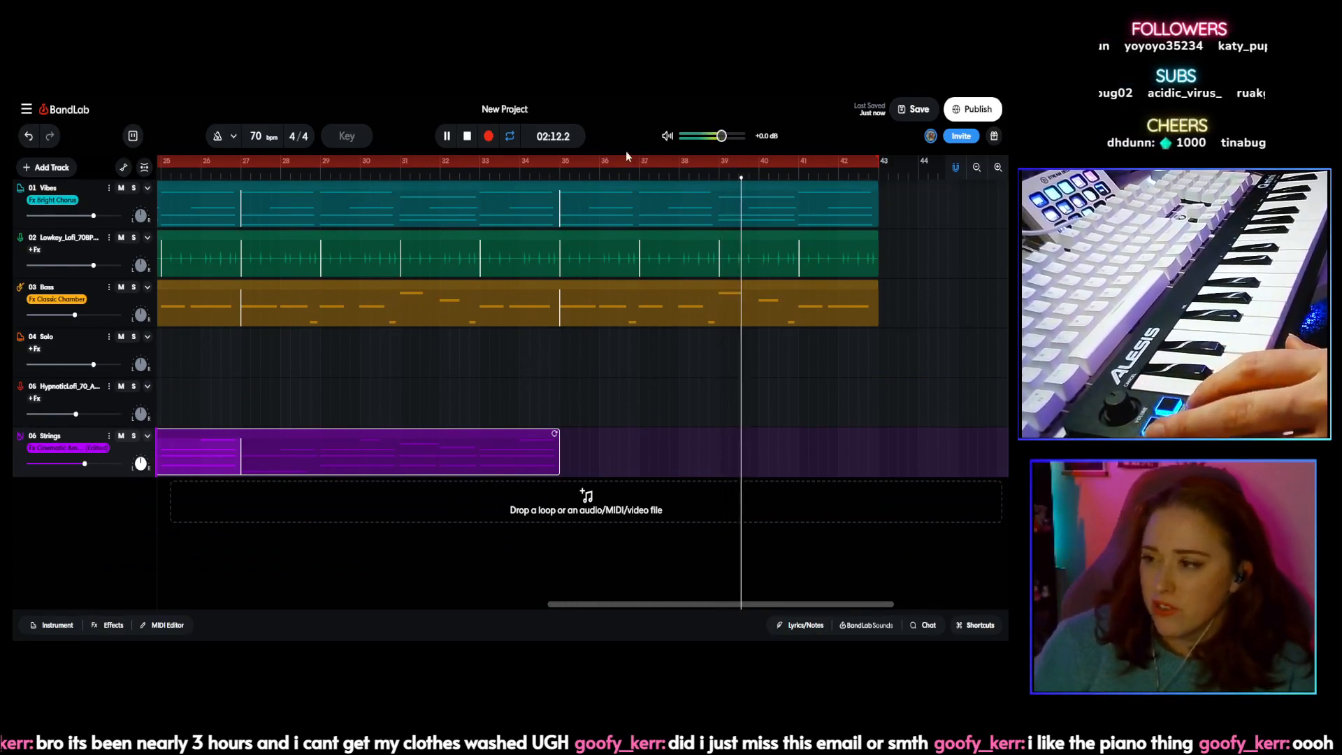
left_click_drag(878, 156, 1001, 169)
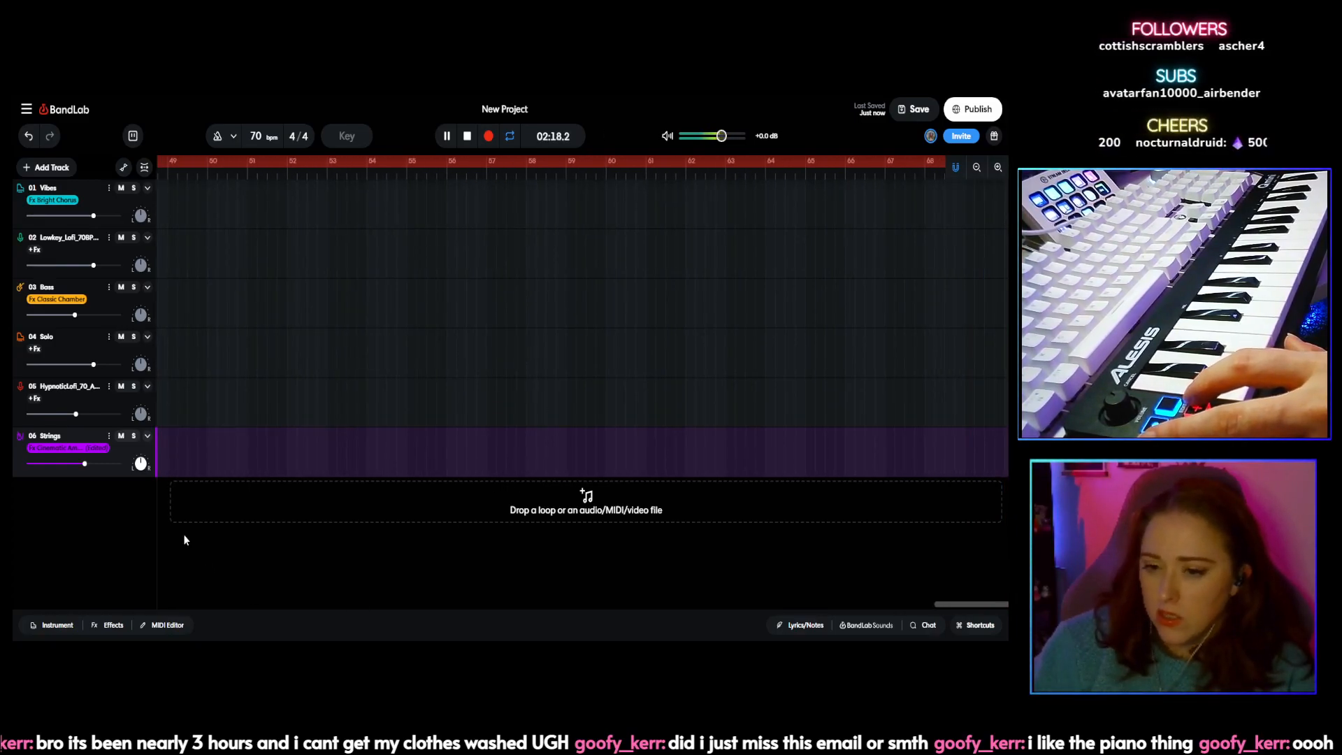
left_click_drag(956, 611, 335, 583)
left_click(467, 144)
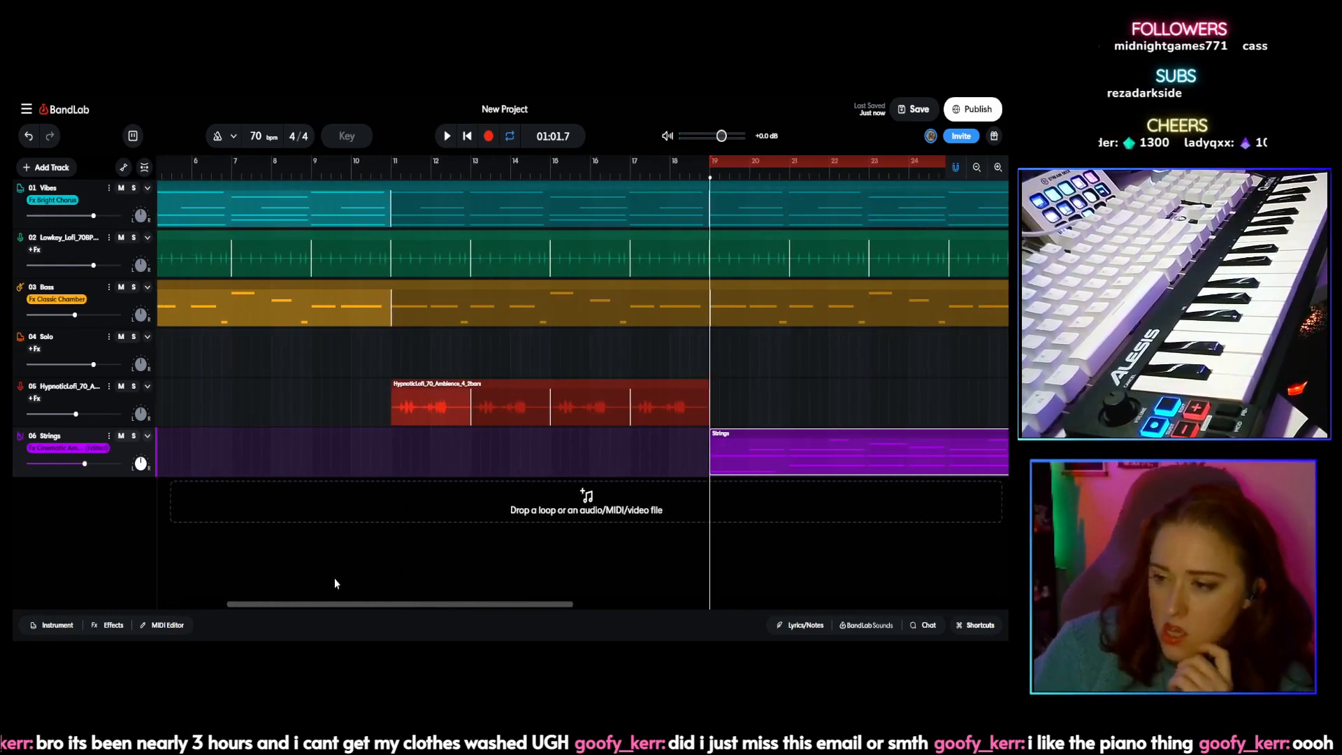
Step: Loop the second HypnoticLofi ambience region, starting at bar 11, out to bar 39
left_click(495, 385)
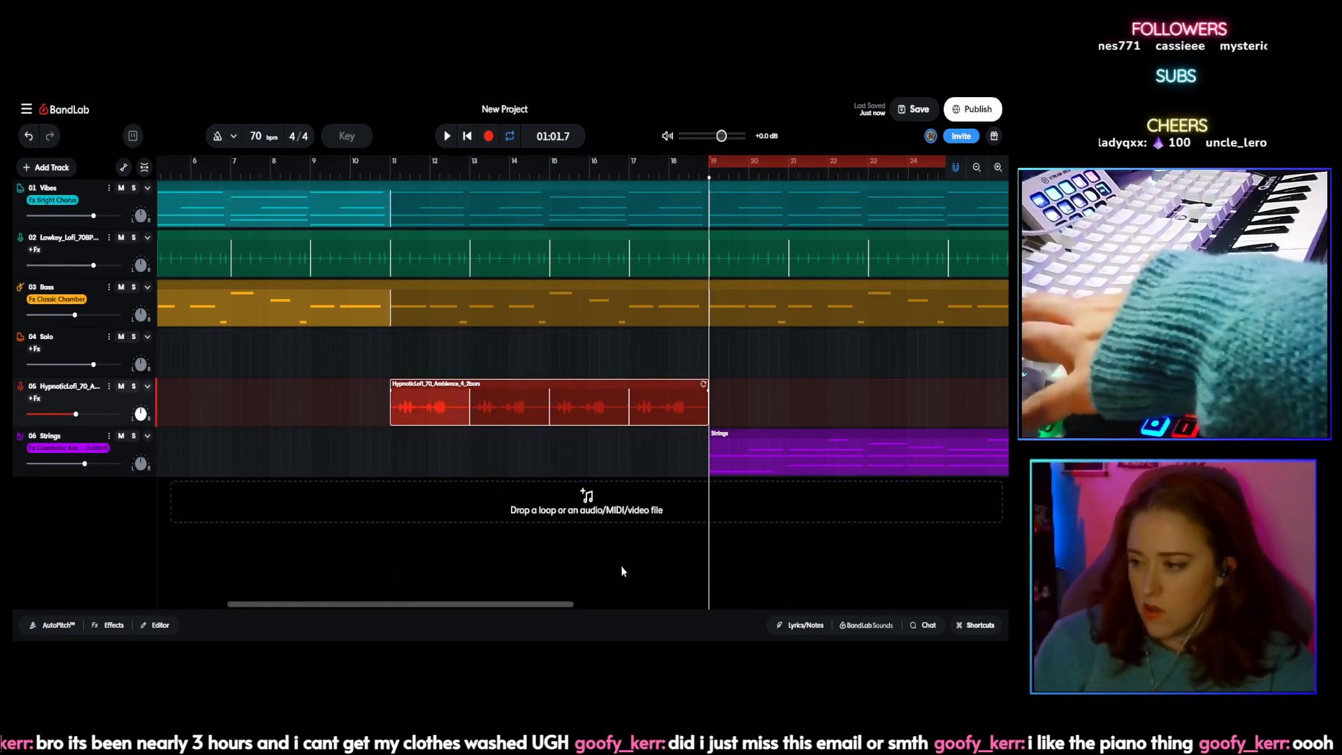
mouse_move(703, 385)
left_mouse_down()
mouse_move(1006, 398)
mouse_move(707, 383)
left_mouse_up()
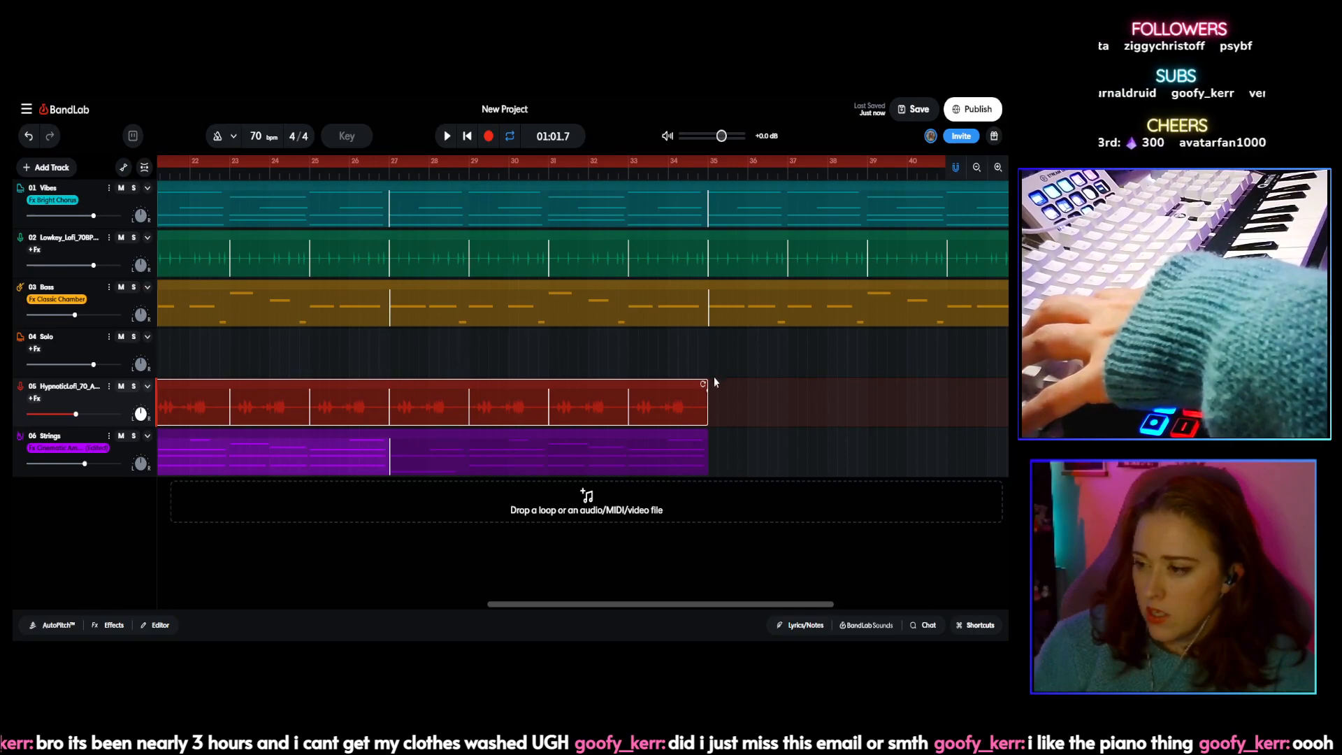
left_click_drag(706, 383, 935, 385)
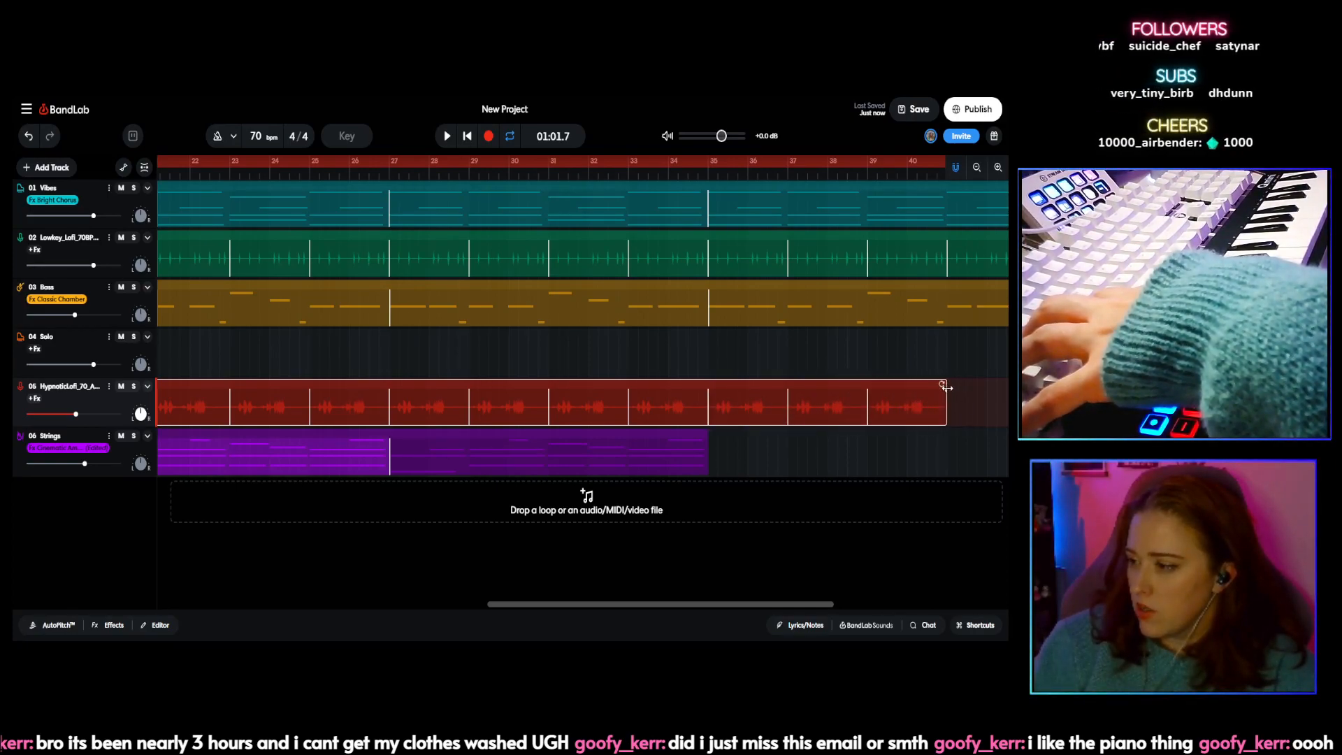
left_click_drag(592, 605, 699, 607)
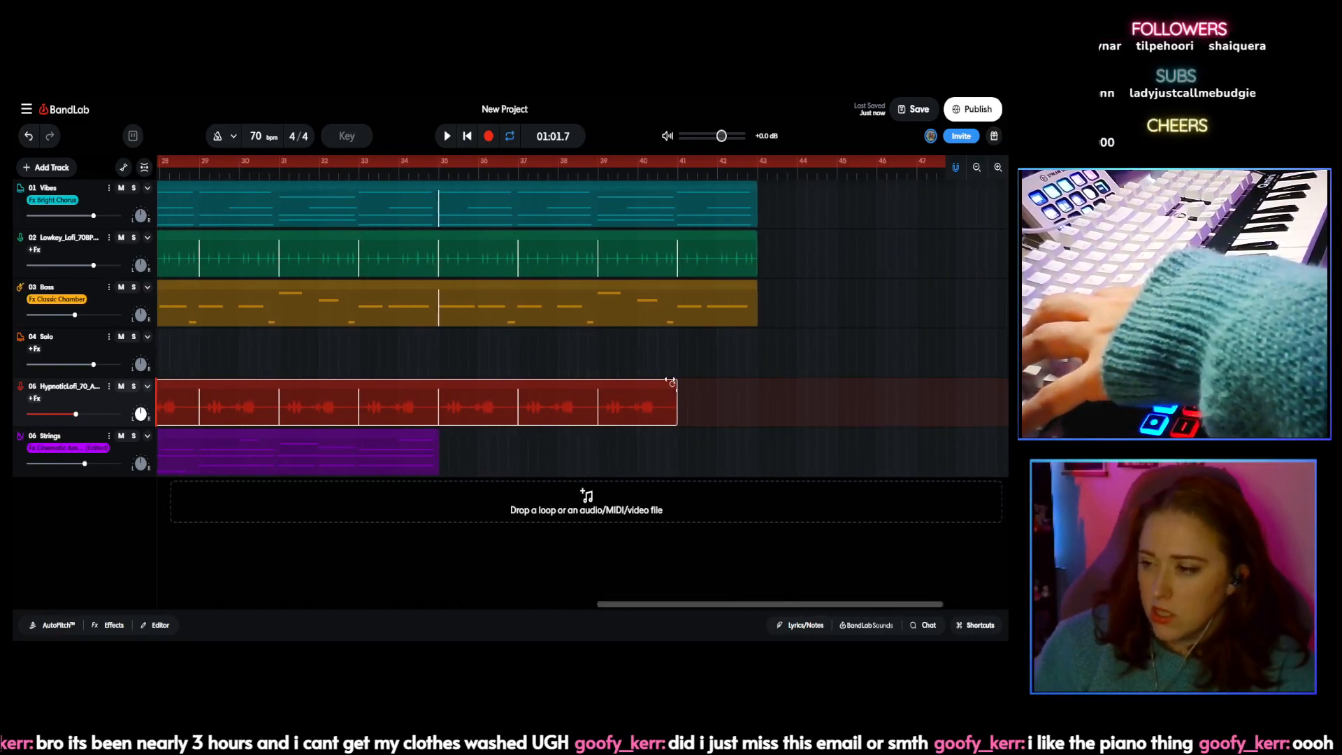
left_click_drag(676, 383, 594, 384)
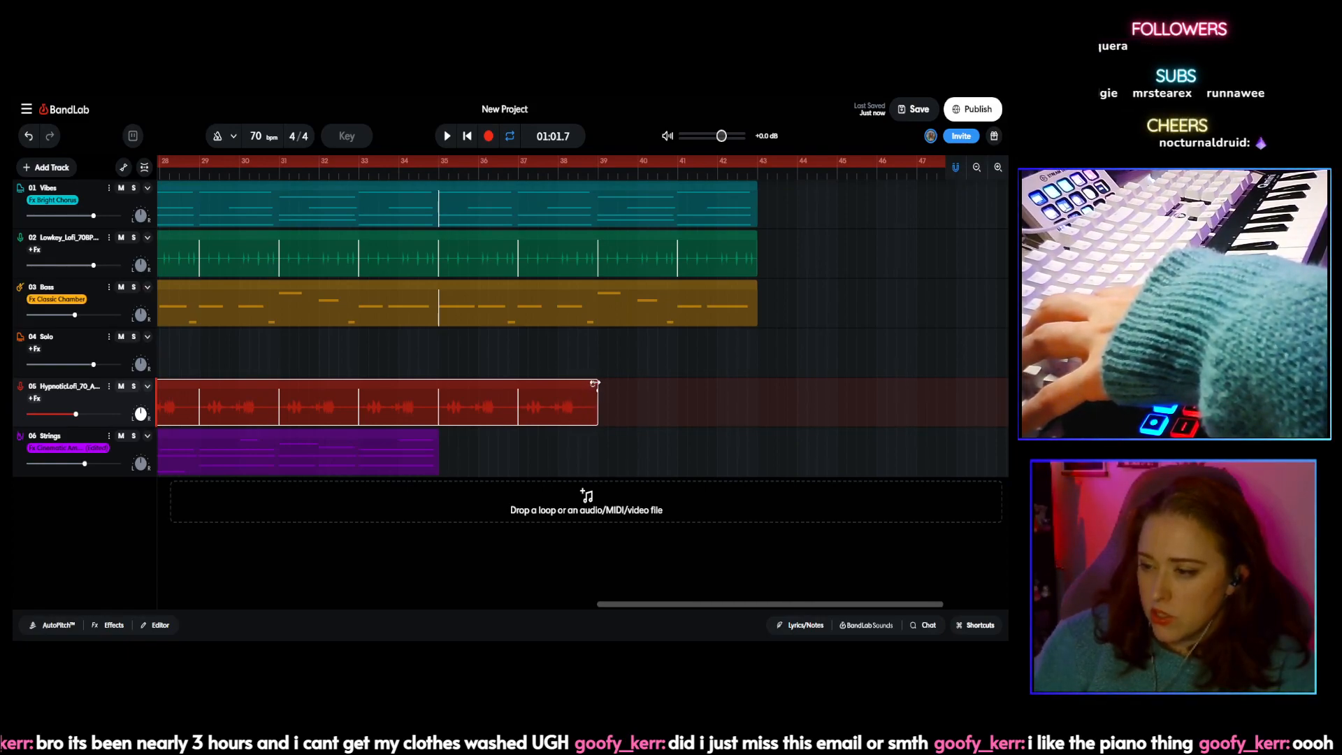
Step: Copy the looped Strings region and paste it at bar 43 on the Strings track
left_click(338, 449)
left_click(760, 174)
key("ctrl+v")
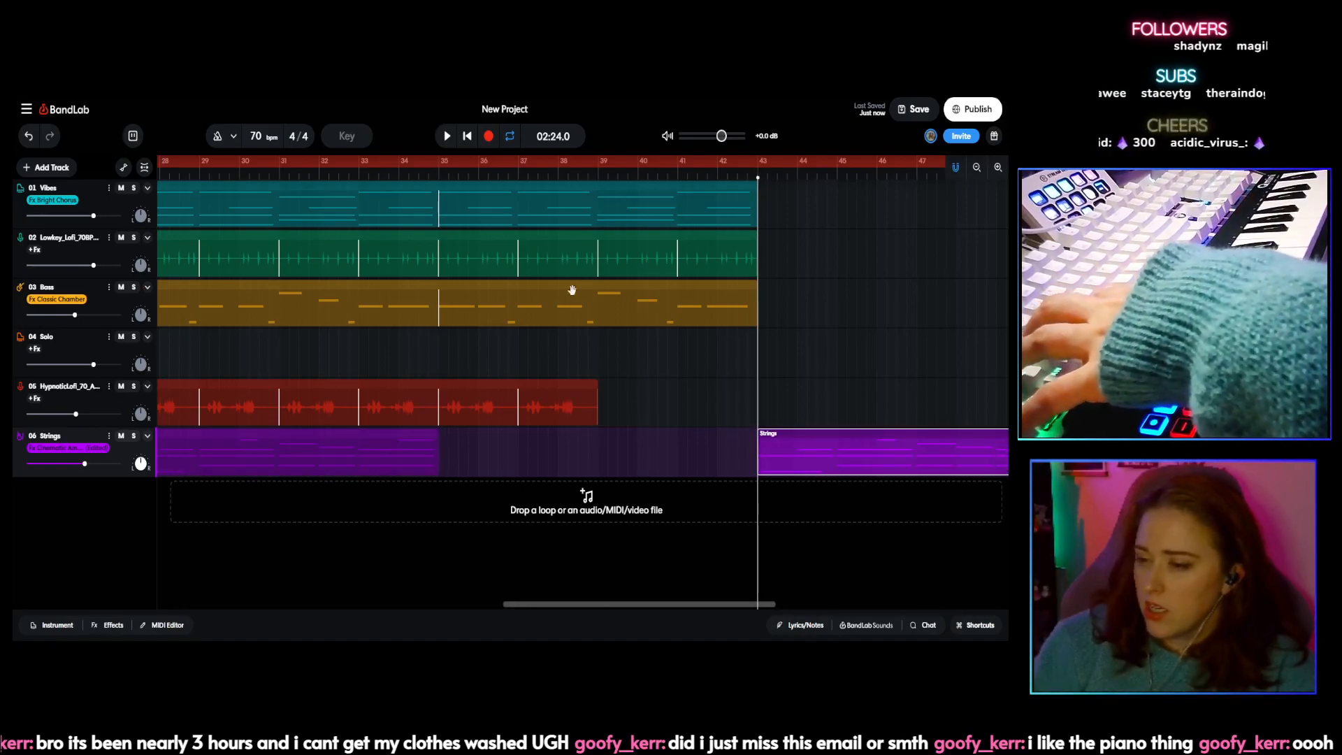
Step: Loop the Vibes region out to bar 83
left_click(714, 208)
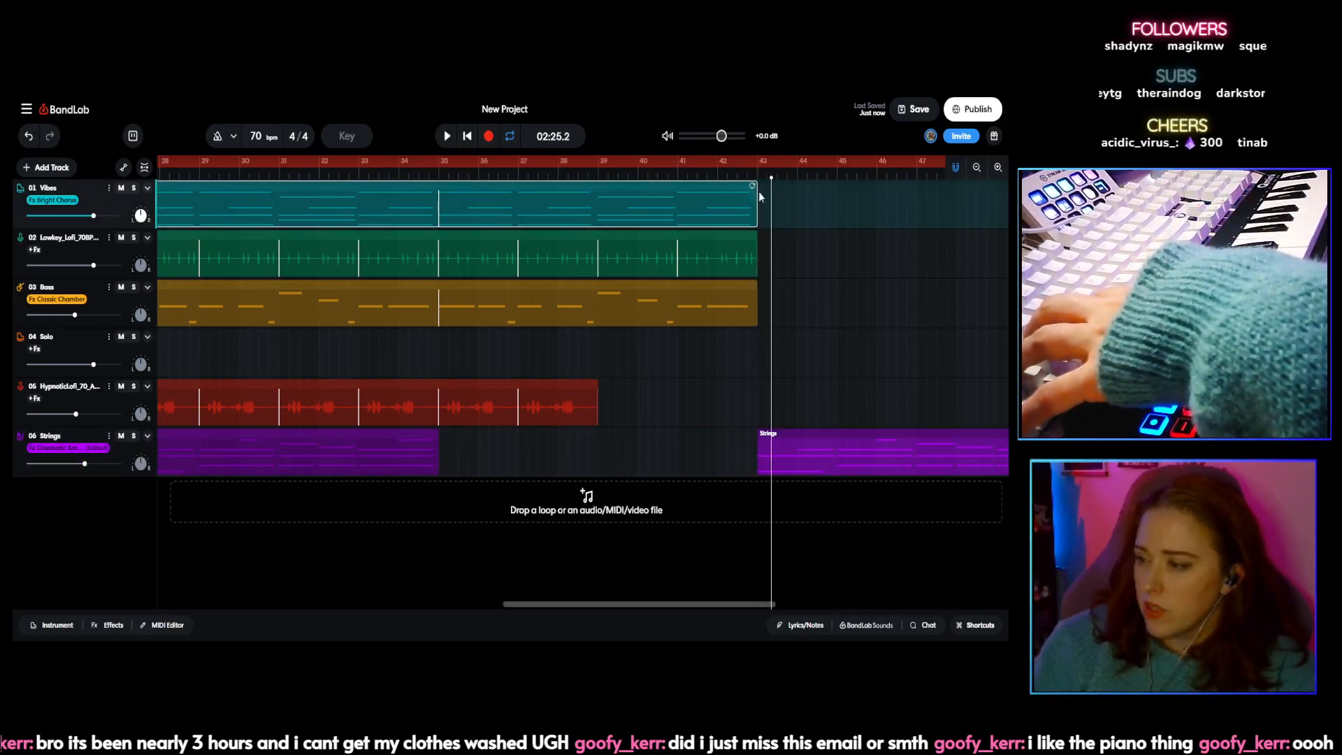
left_click(754, 185)
left_click_drag(757, 178, 842, 210)
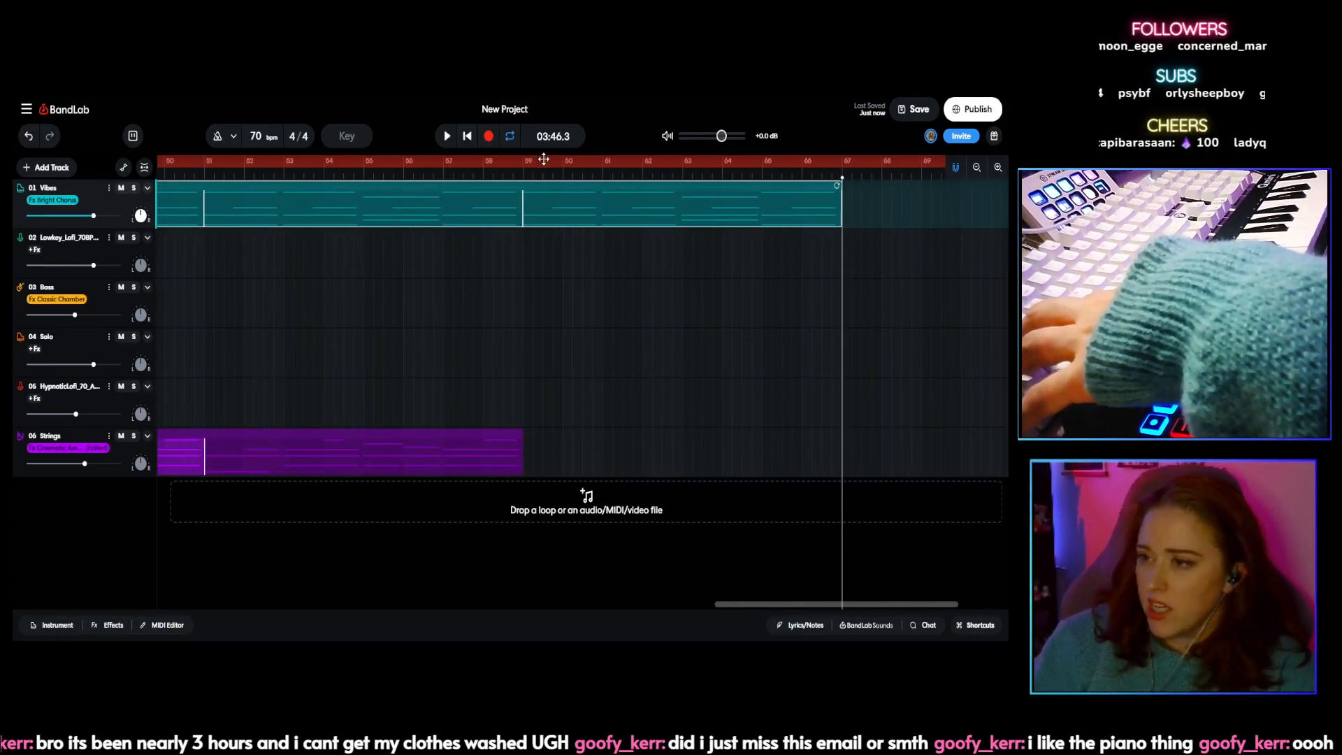
scroll(666, 223, "right", 3)
left_click_drag(666, 196, 884, 219)
Step: Loop the Lowkey Lofi beat region out to bar 79
left_click_drag(812, 605, 586, 607)
left_click(257, 236)
left_click_drag(257, 236, 592, 286)
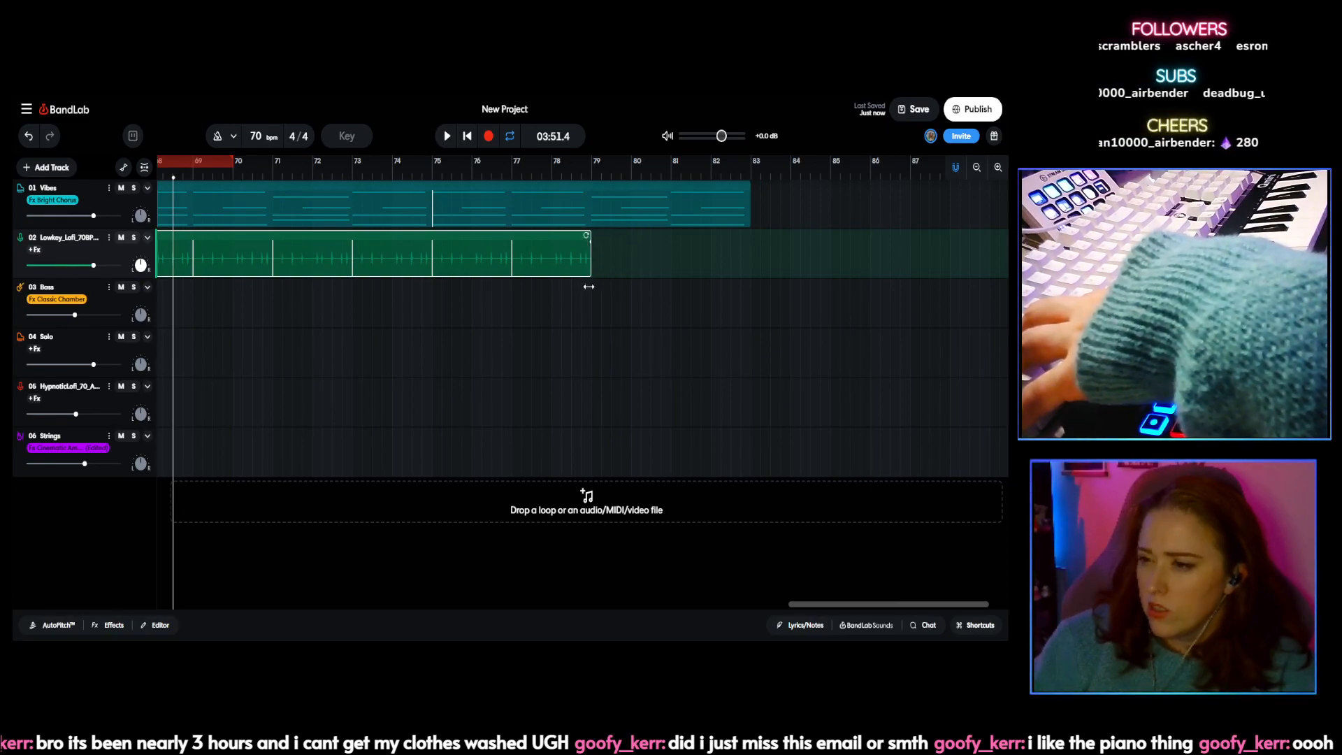
Step: Loop the Bass region out to bar 75
left_click_drag(823, 606, 543, 573)
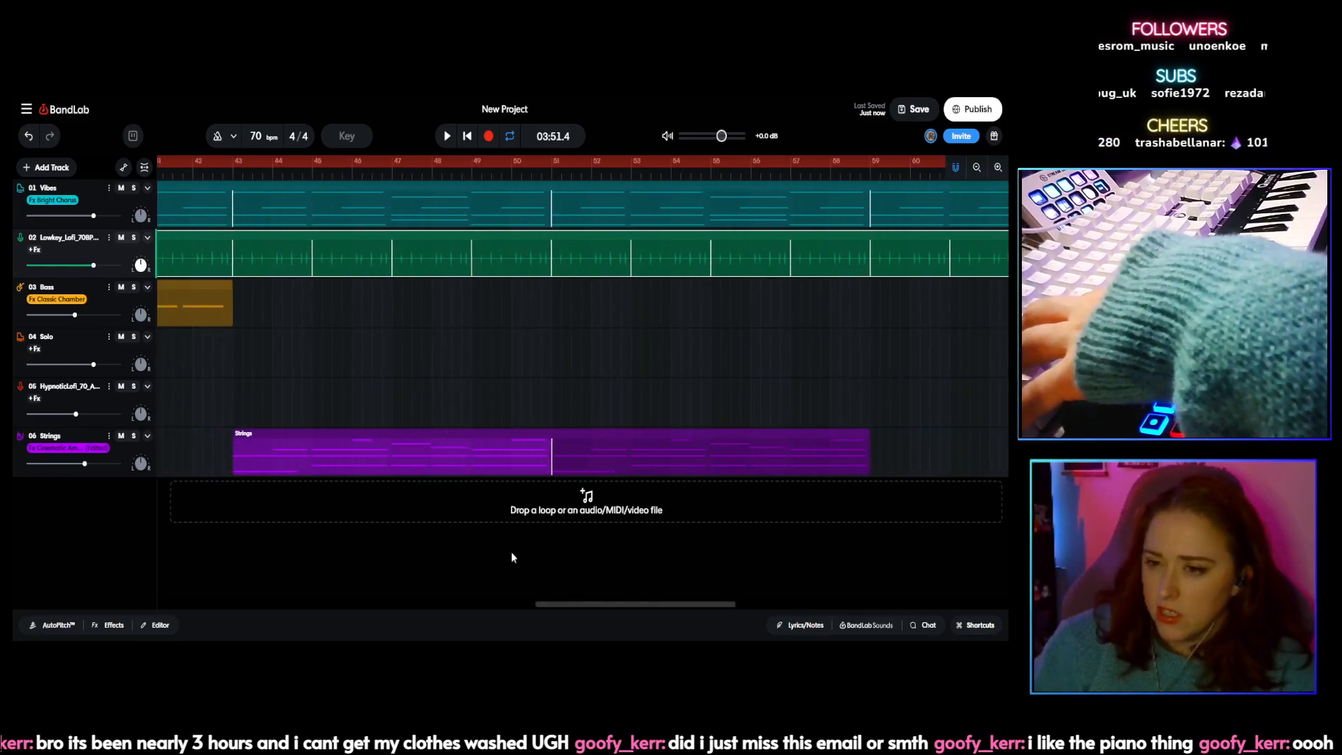
left_click(223, 285)
left_click_drag(226, 285, 571, 306)
left_click_drag(765, 604, 705, 582)
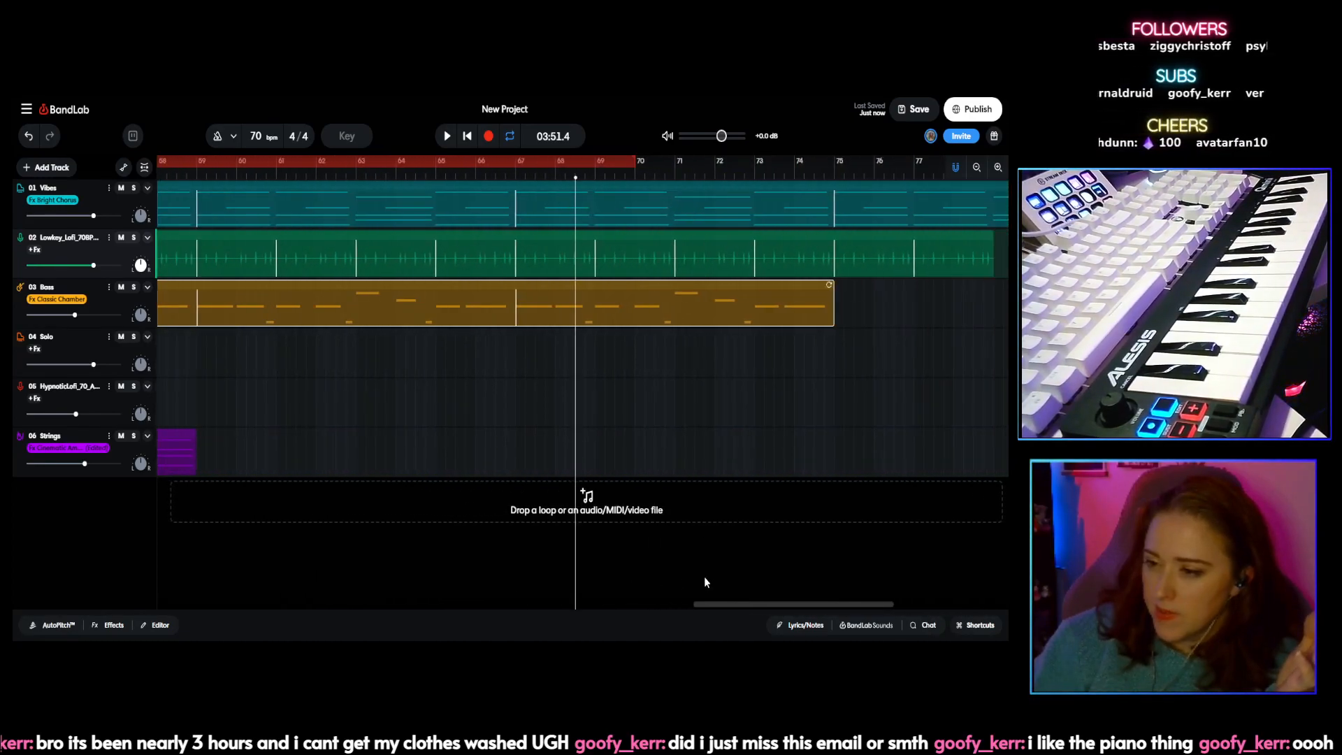
scroll(703, 577, "left", 3)
left_click(385, 439)
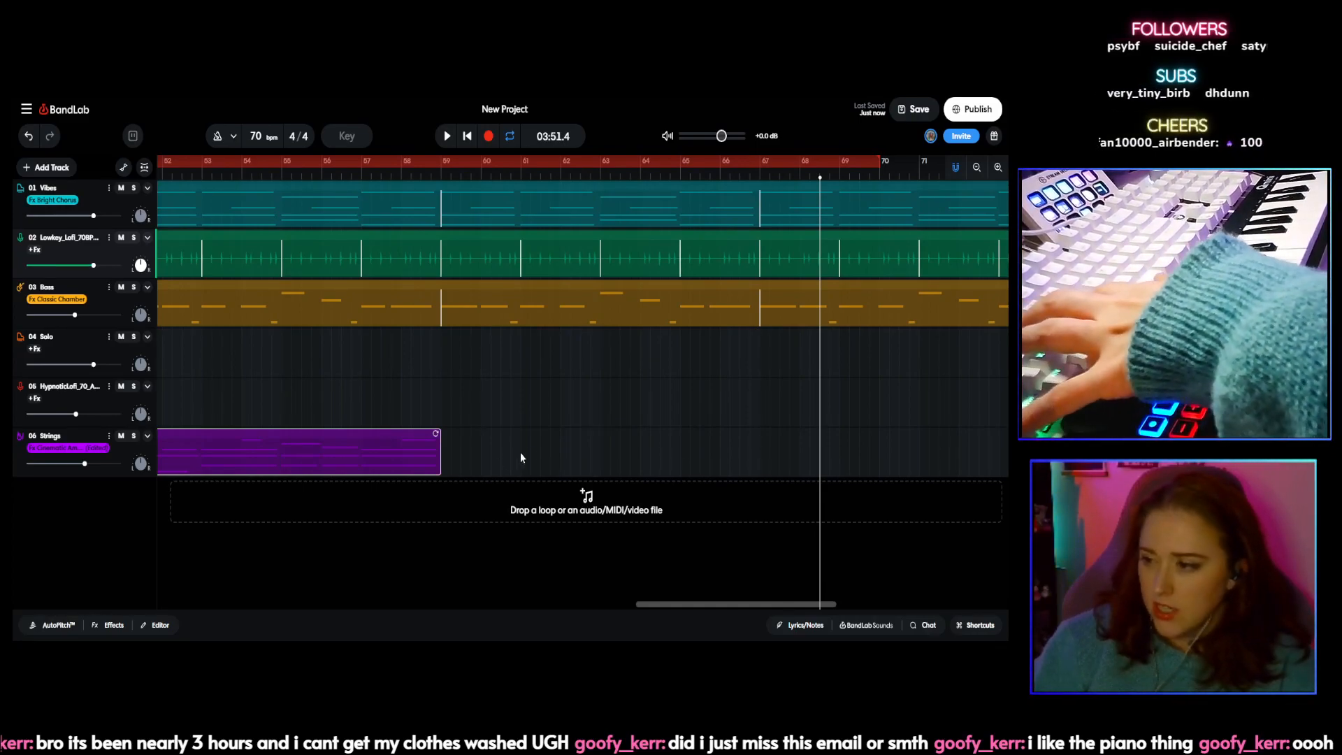
left_click(760, 179)
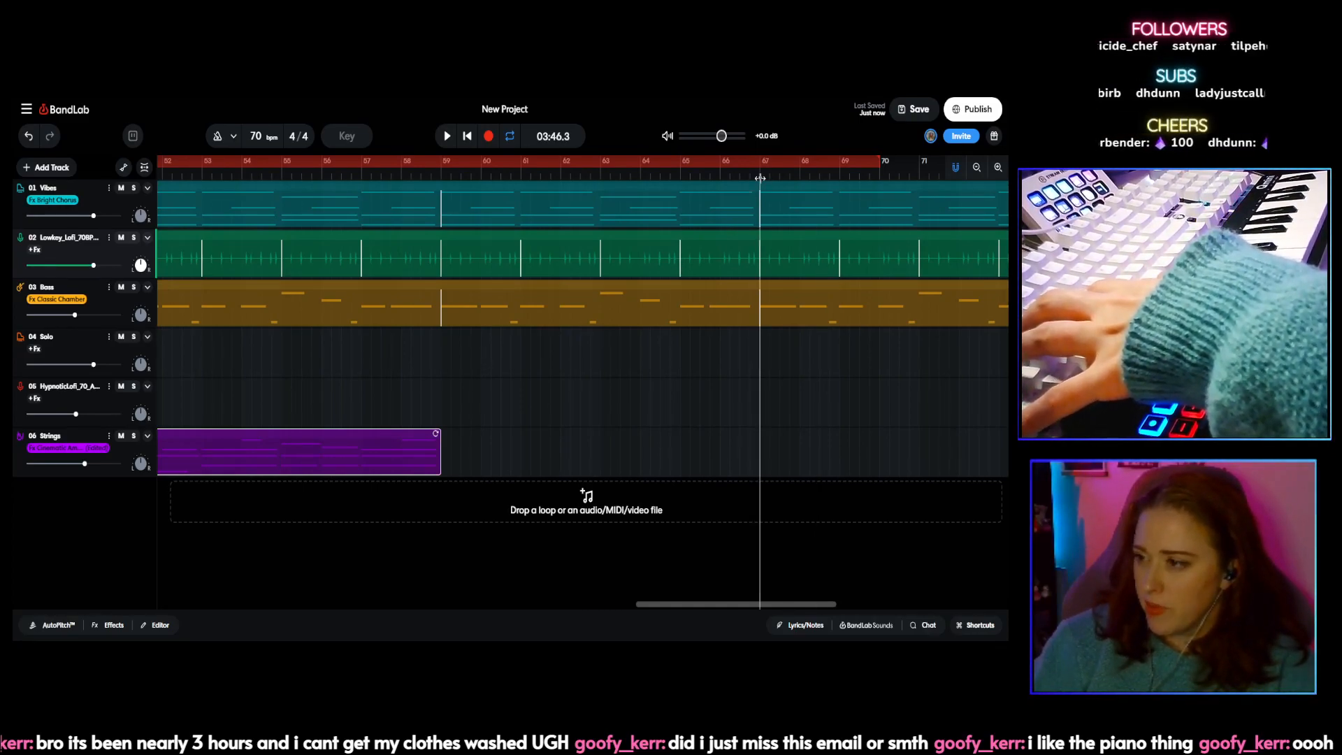
key("ctrl+v")
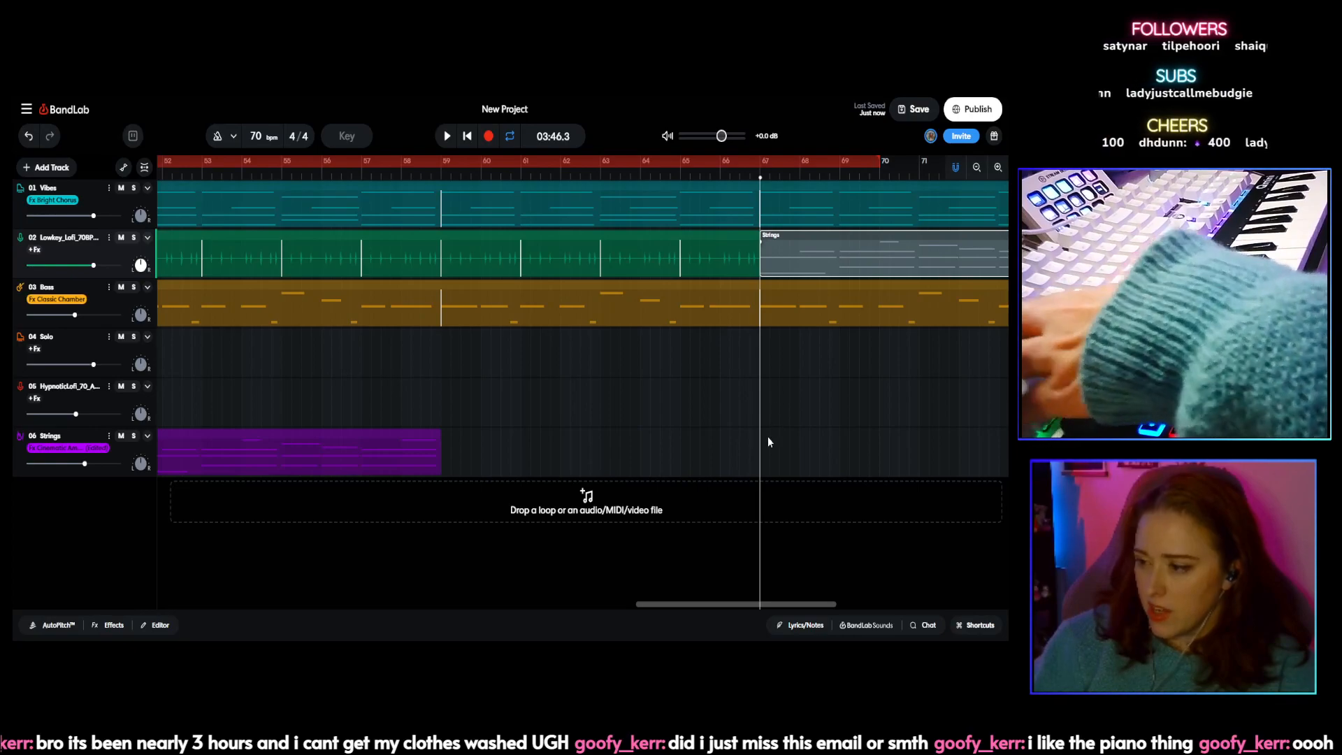
key("ctrl+z")
Step: Paste the copied Strings region at bar 67 on the Strings track
left_click(753, 463)
left_click(760, 178)
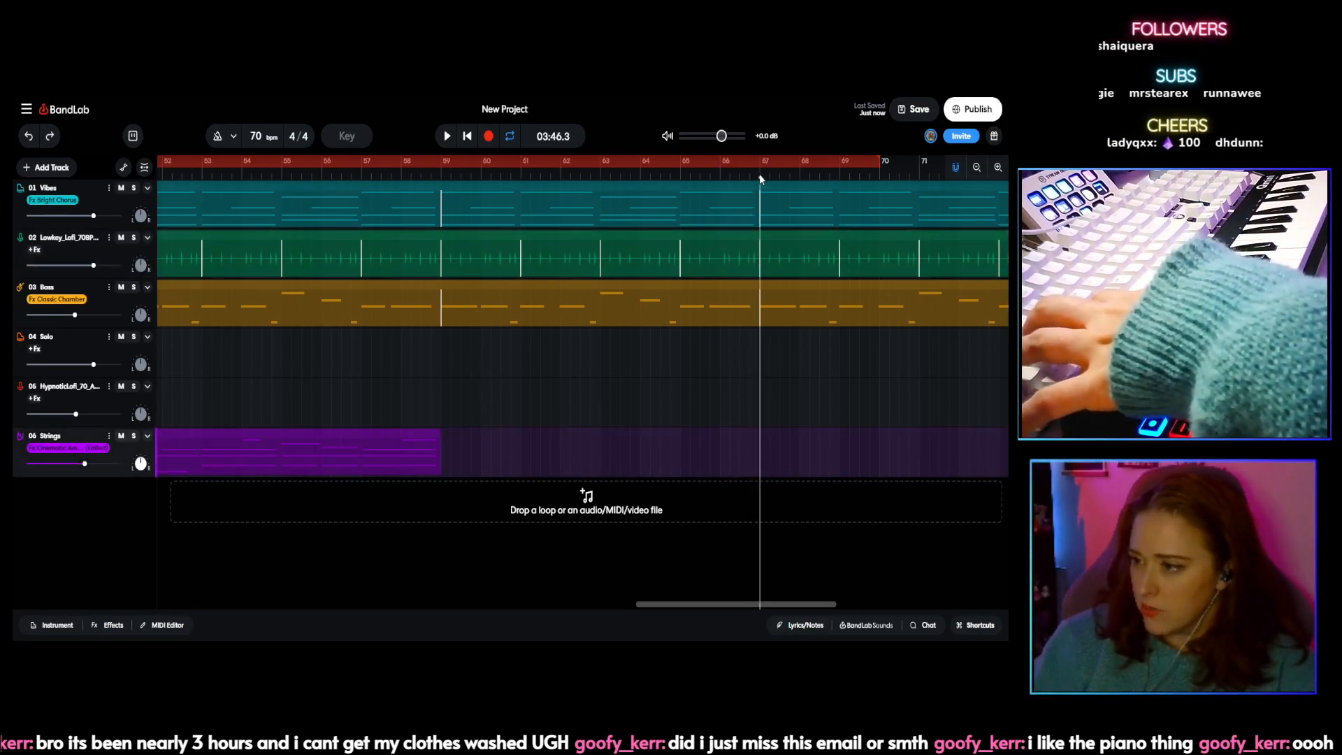
key("ctrl+v")
Step: Copy the long HypnoticLofi ambience region and paste it at bar 43 on the same track
left_click_drag(694, 602, 555, 605)
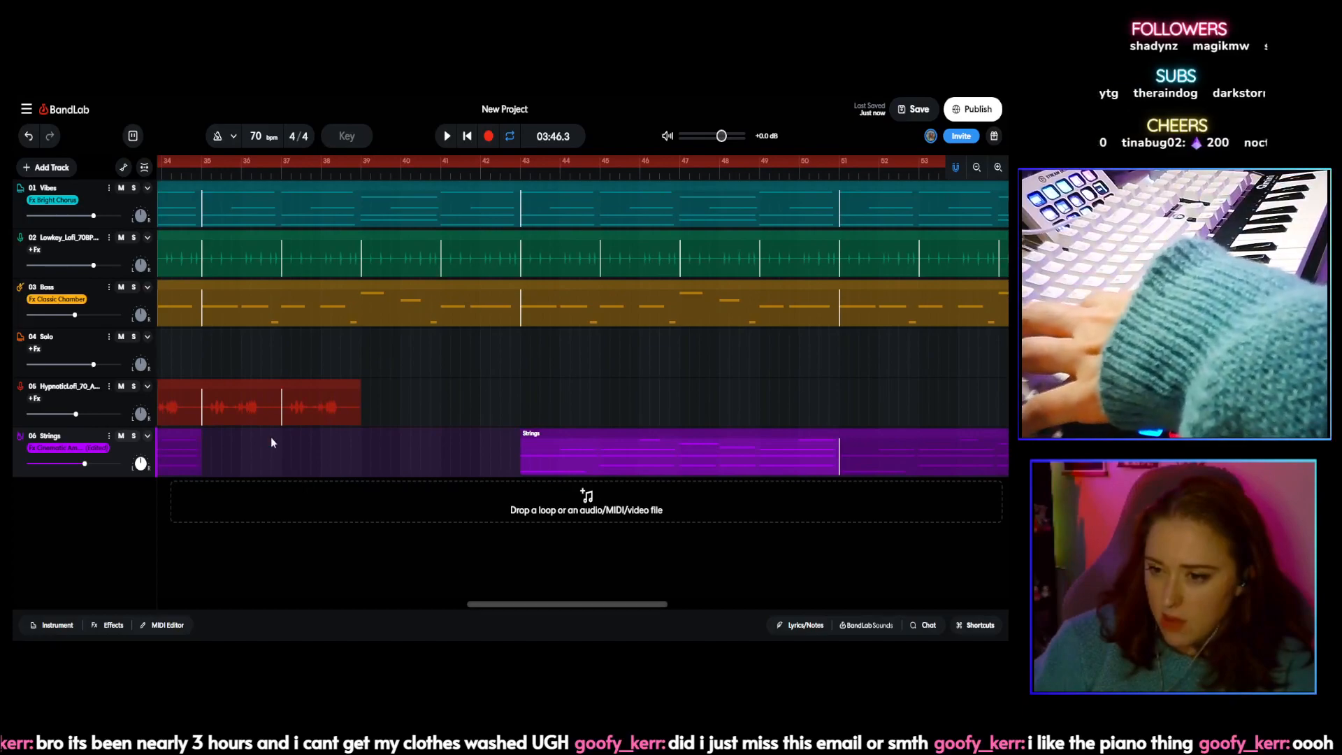
left_click(300, 383)
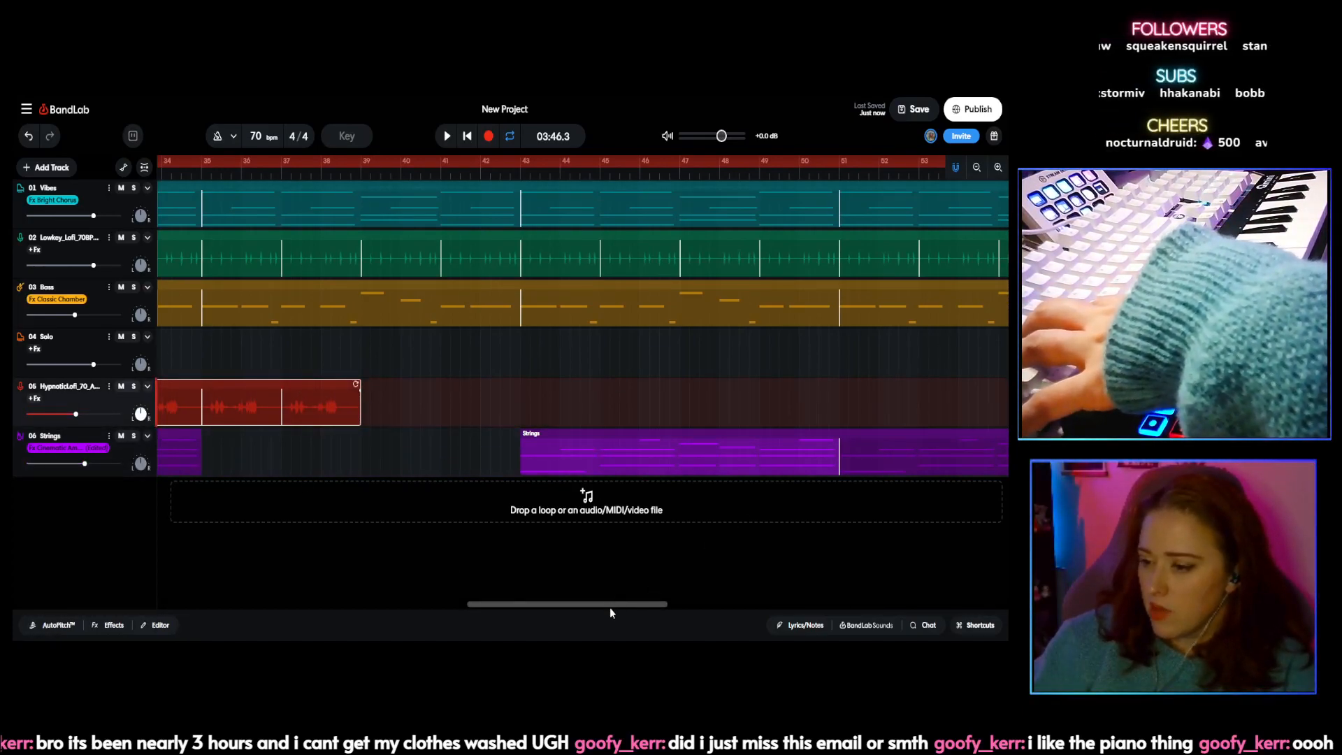
left_click_drag(610, 606, 647, 605)
key("ctrl+v")
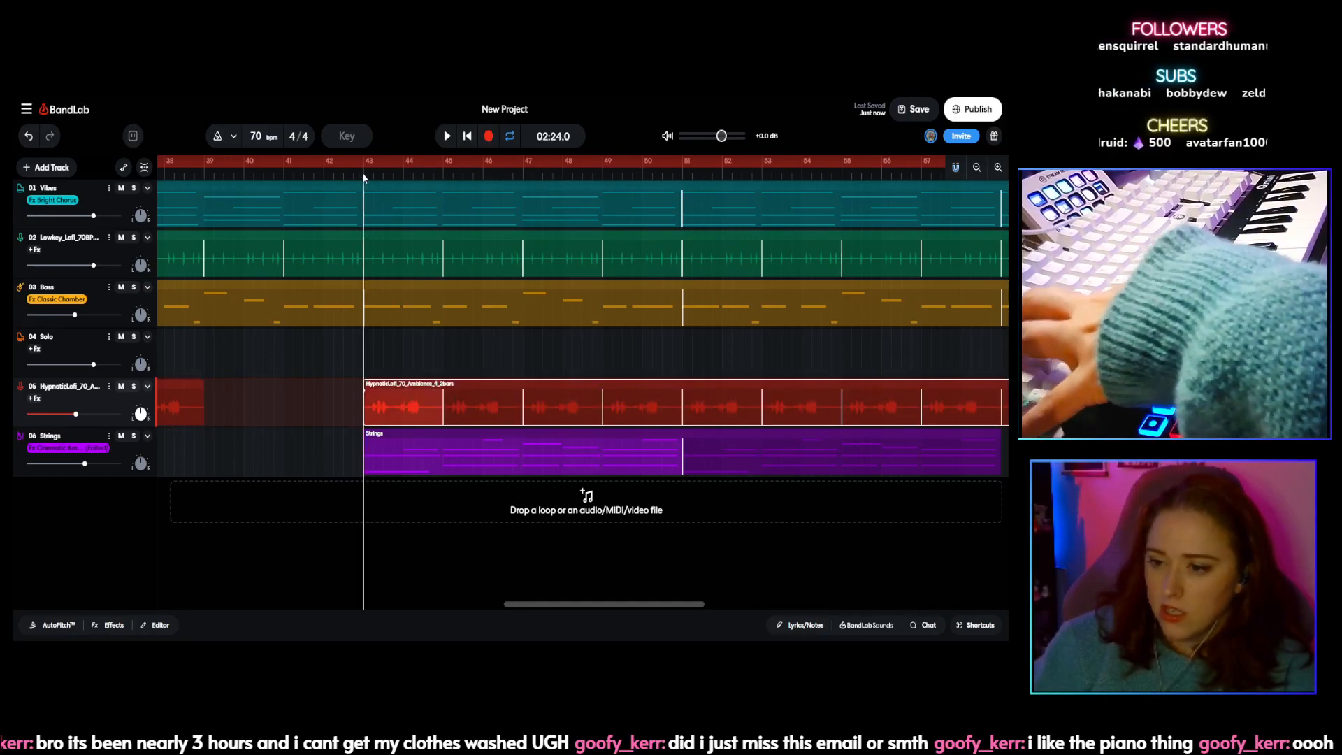
Step: Extend the loop range back to bar 1 and listen to the arrangement from the beginning
left_click_drag(619, 606, 208, 576)
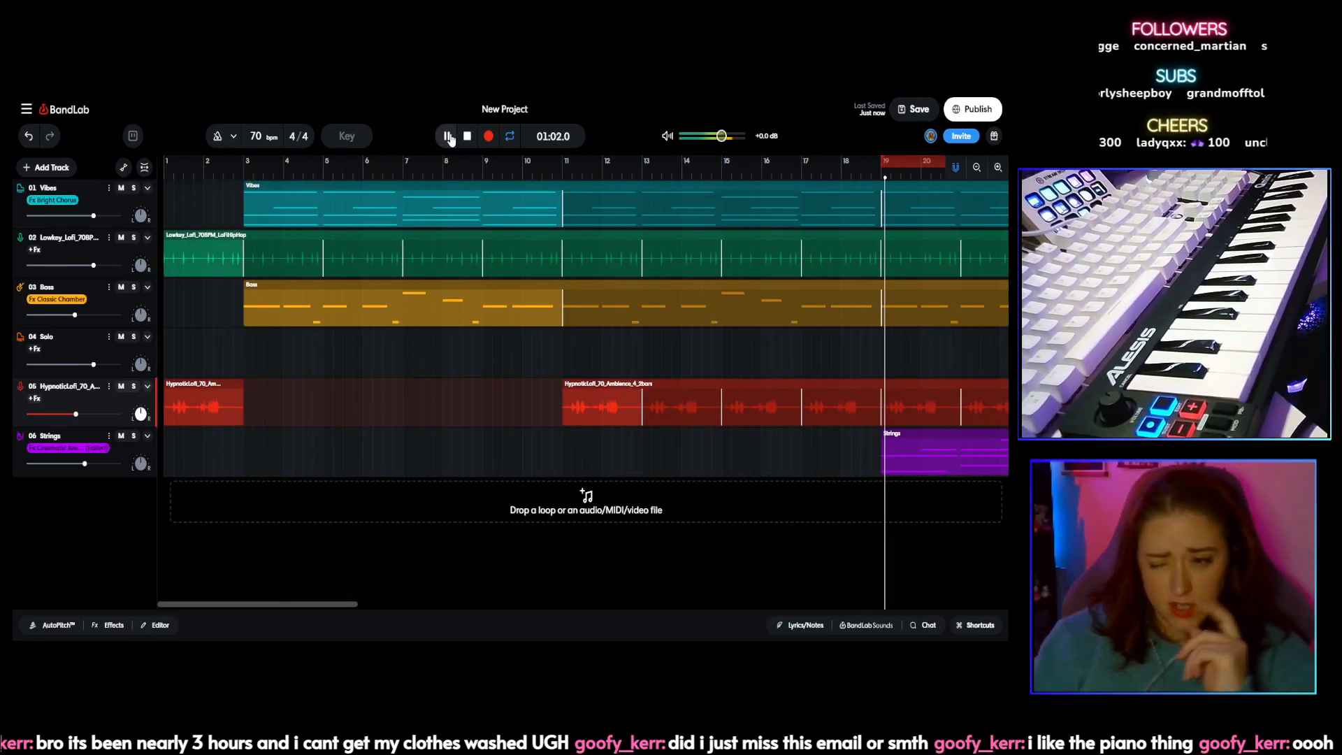
key("space")
left_click_drag(883, 160, 98, 148)
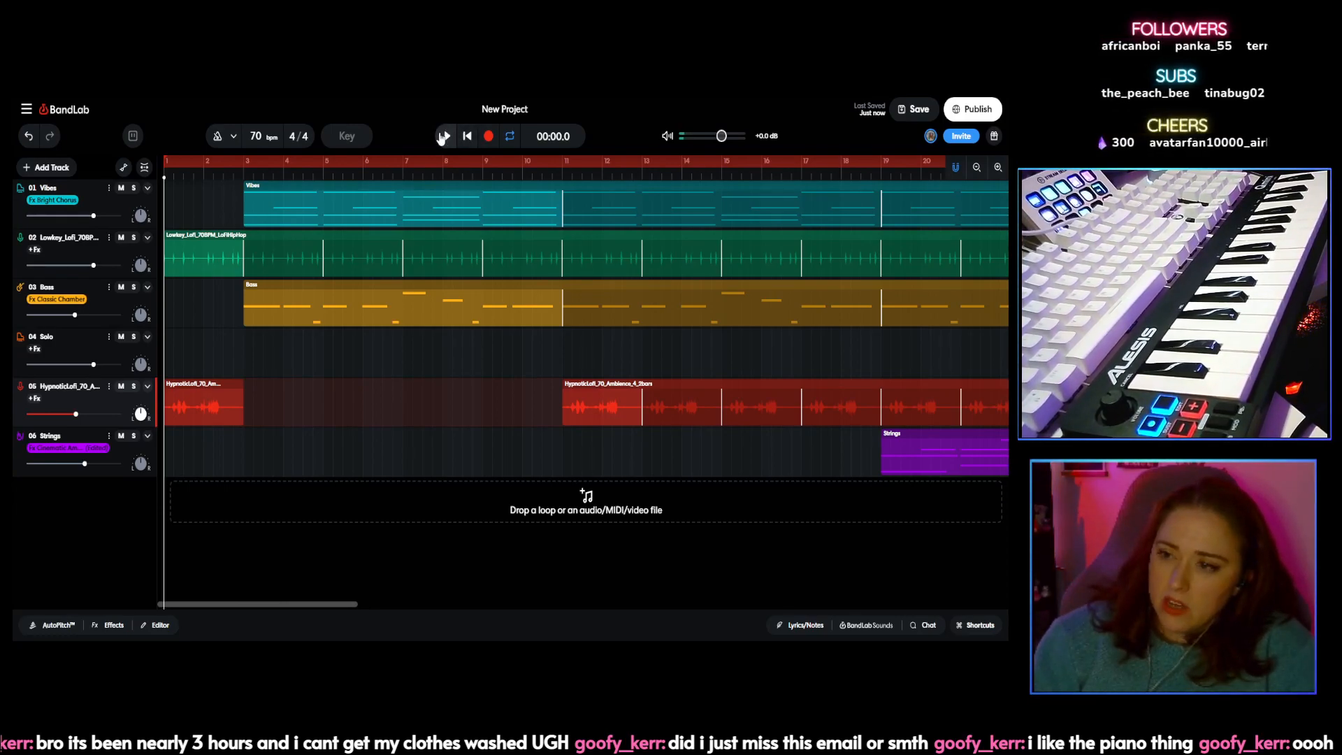
left_click(443, 136)
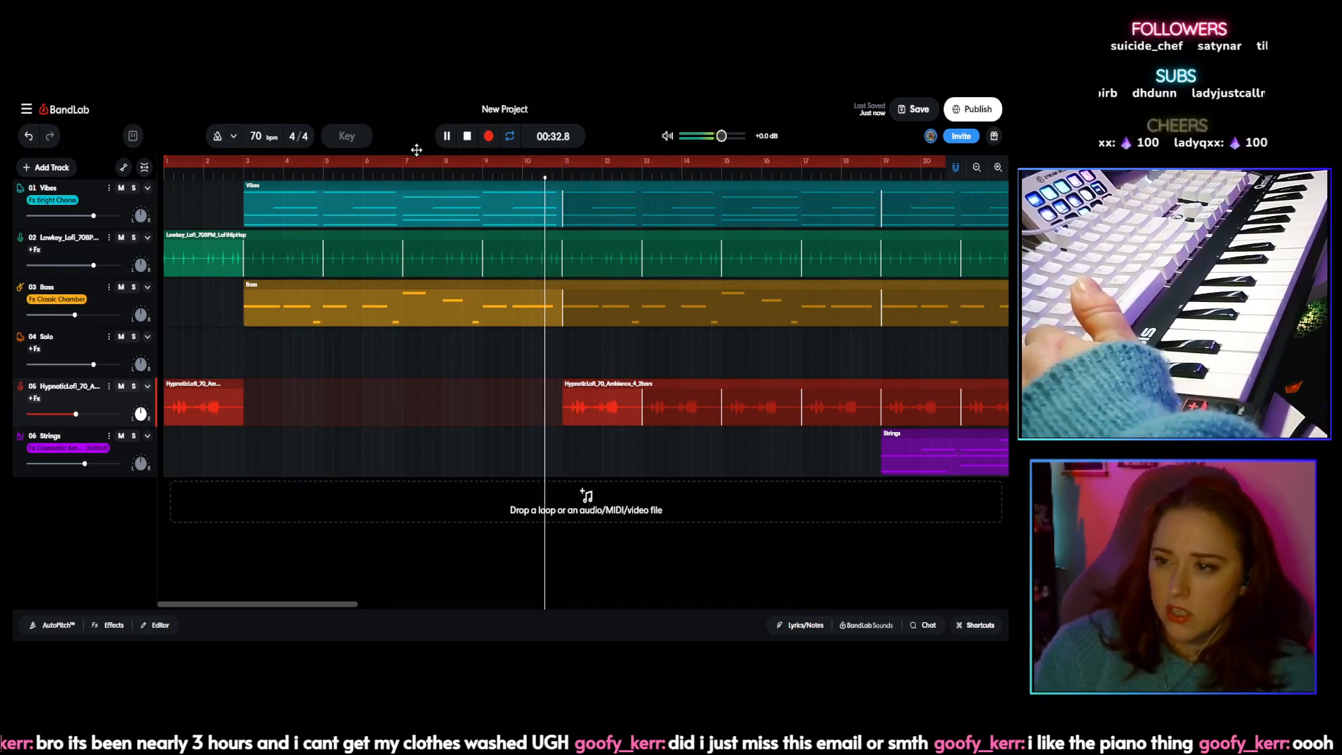
Step: Stop playback, select the Solo track and set the loop range to start at bar 11
left_click(489, 137)
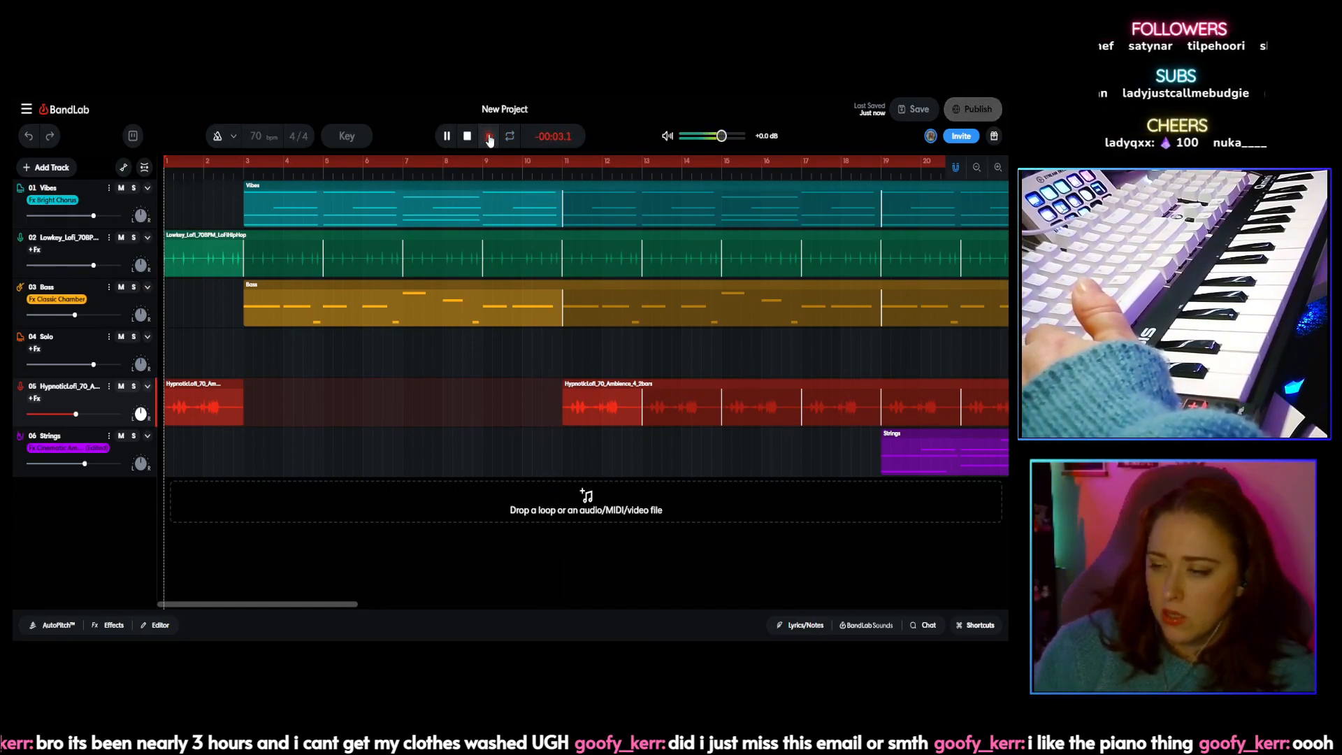
left_click(468, 142)
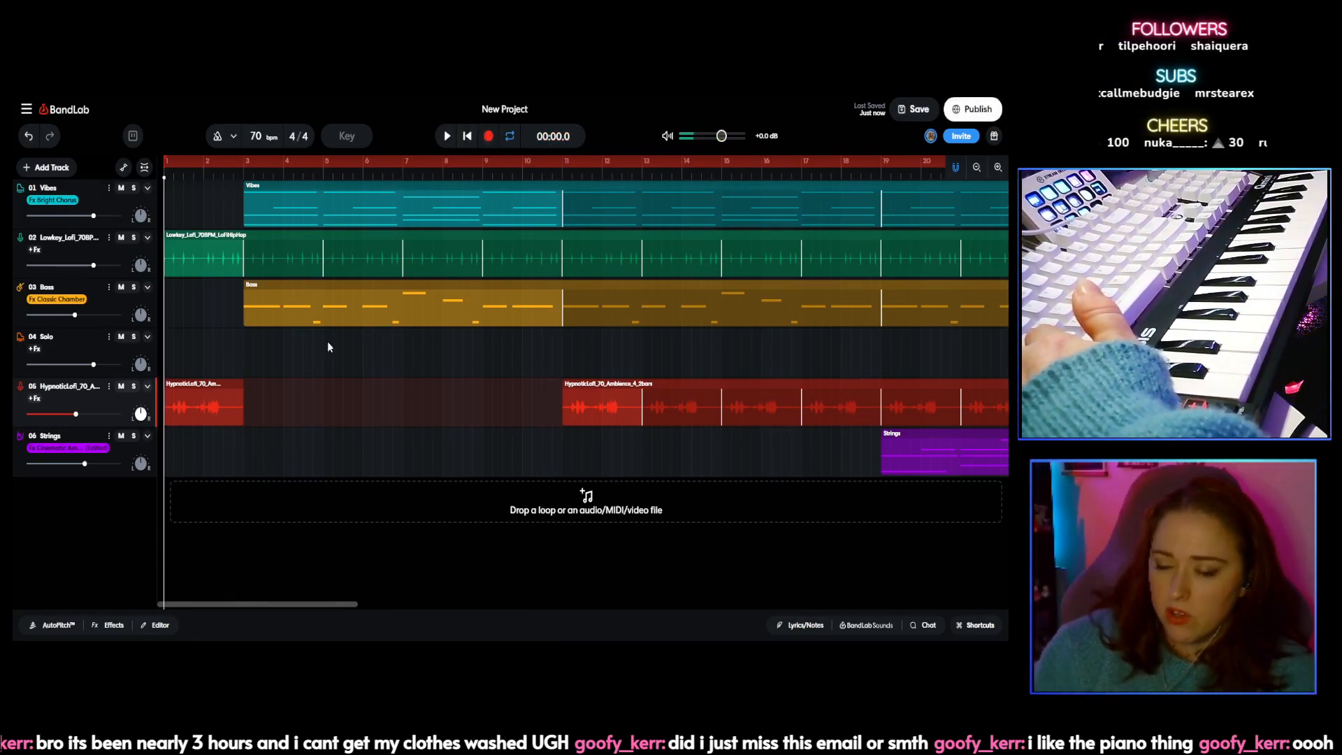
left_click(514, 353)
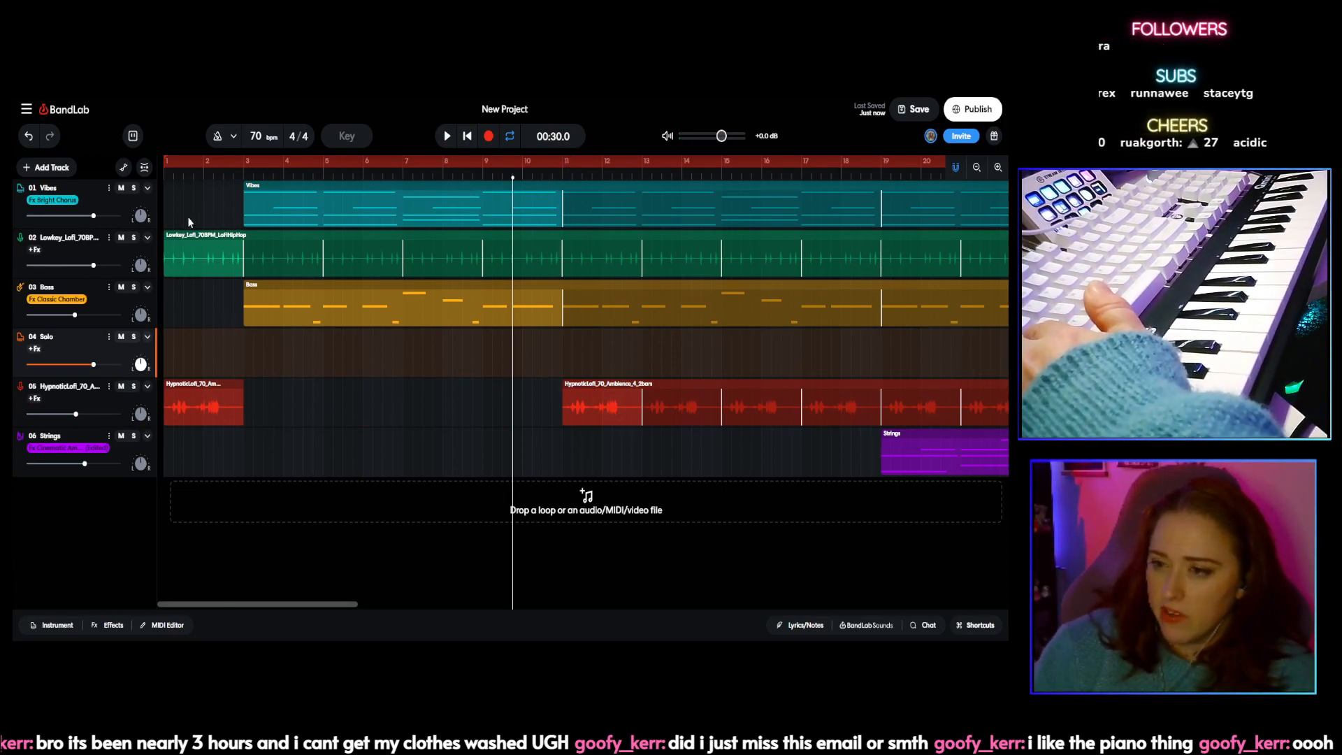
left_click_drag(166, 156, 567, 160)
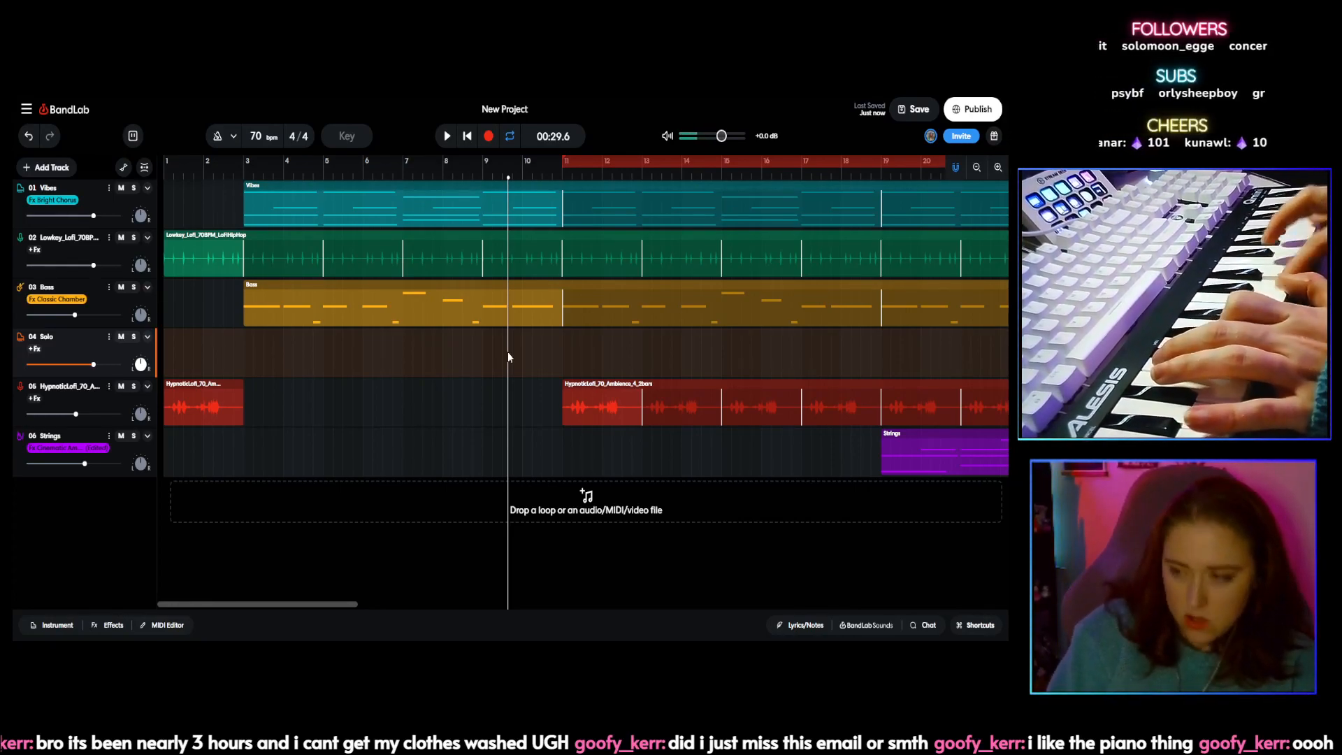
Step: Record a keyboard solo from bar 11 on the Solo track and trim the recorded region to end at bar 19
left_click(490, 137)
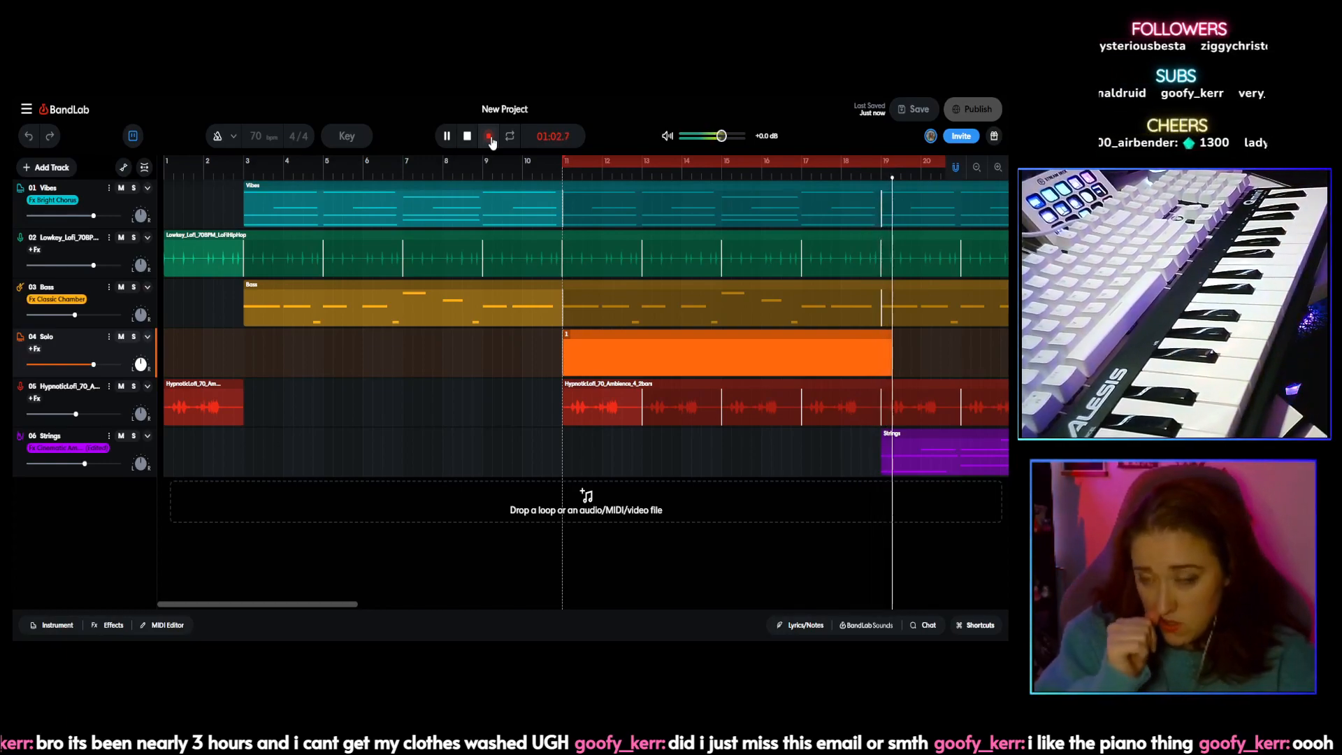
left_click(468, 136)
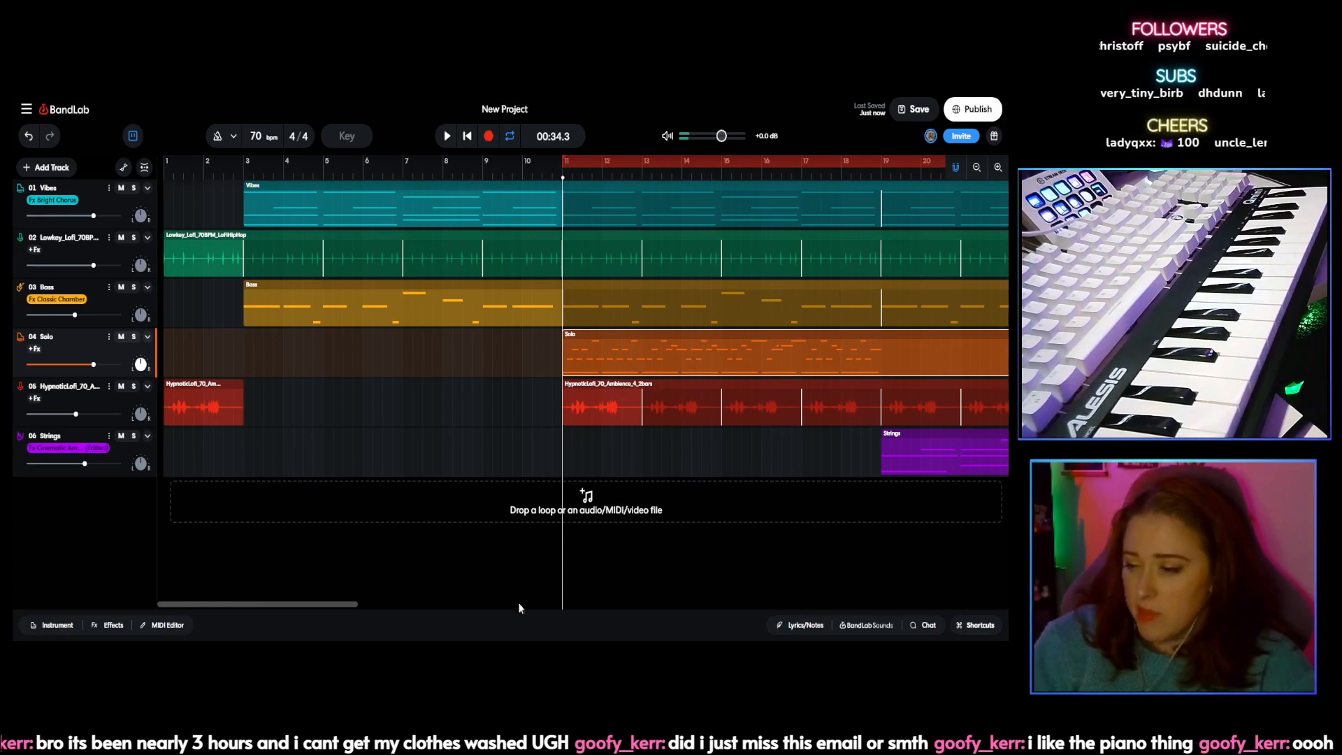
left_click_drag(312, 610, 834, 583)
left_click_drag(671, 344, 263, 353)
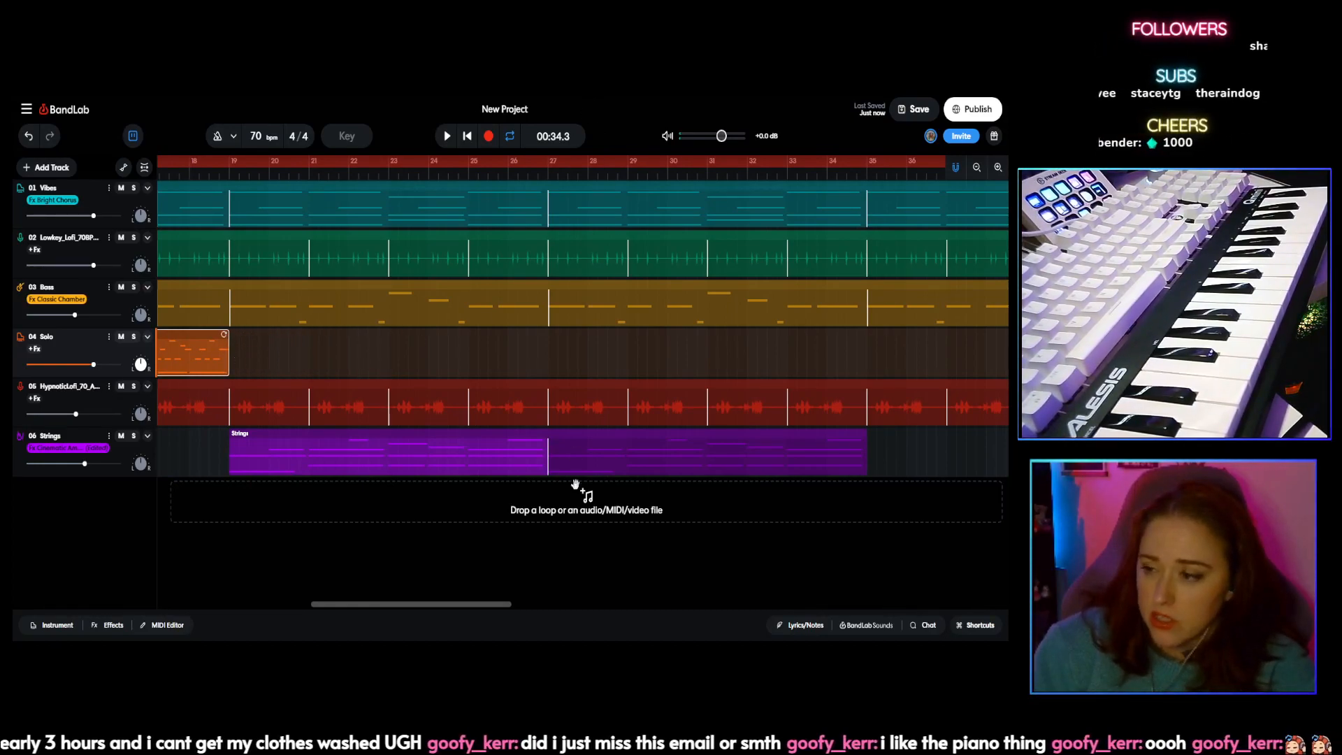
left_click_drag(423, 603, 326, 595)
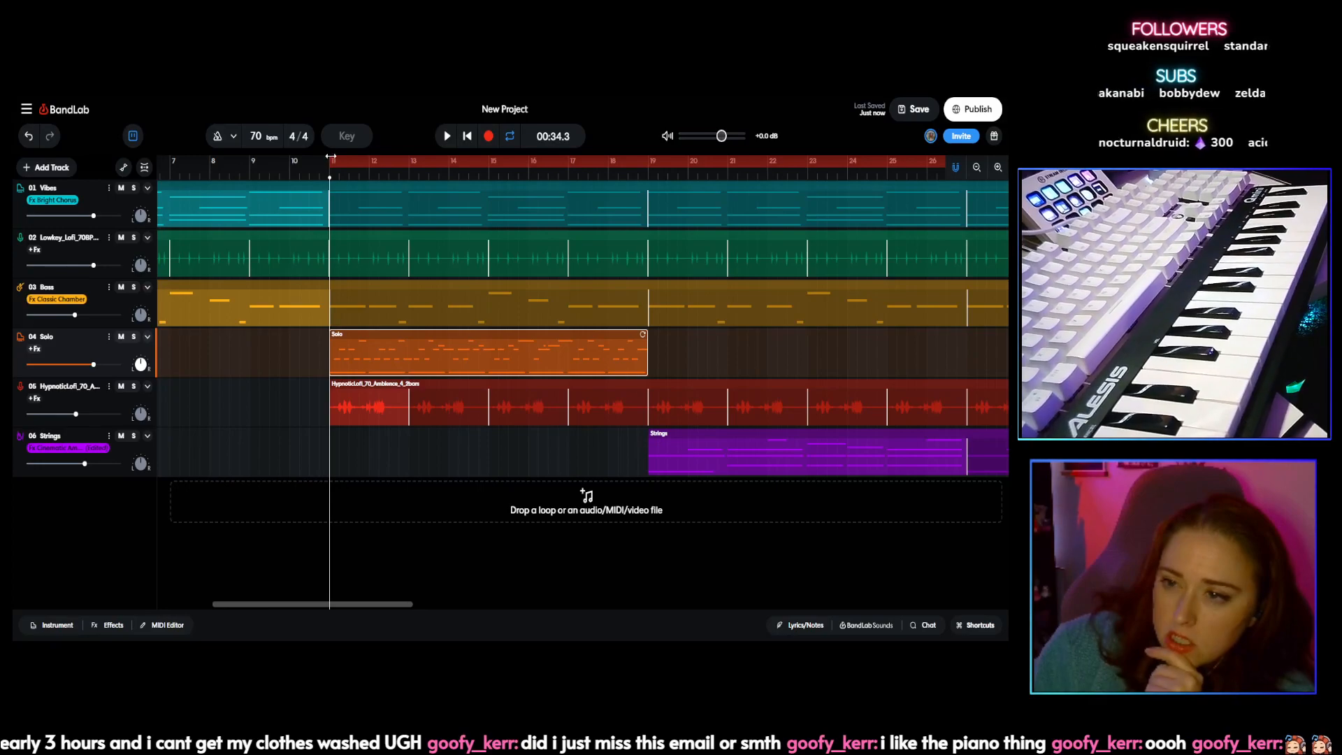
Step: Extend the loop range back to bar 1 and play the recorded solo from just before bar 11
left_click_drag(330, 156, 158, 146)
left_click_drag(14, 133, 15, 134)
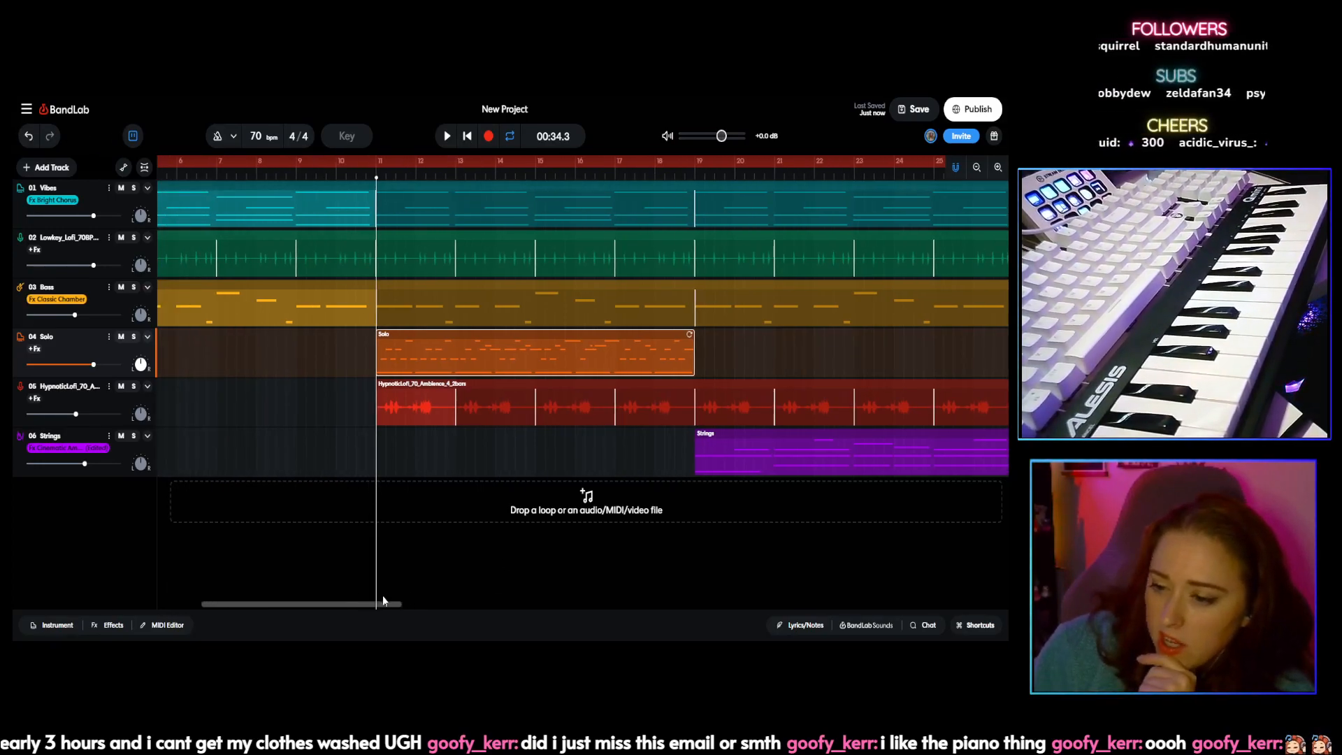
left_click_drag(369, 605, 306, 591)
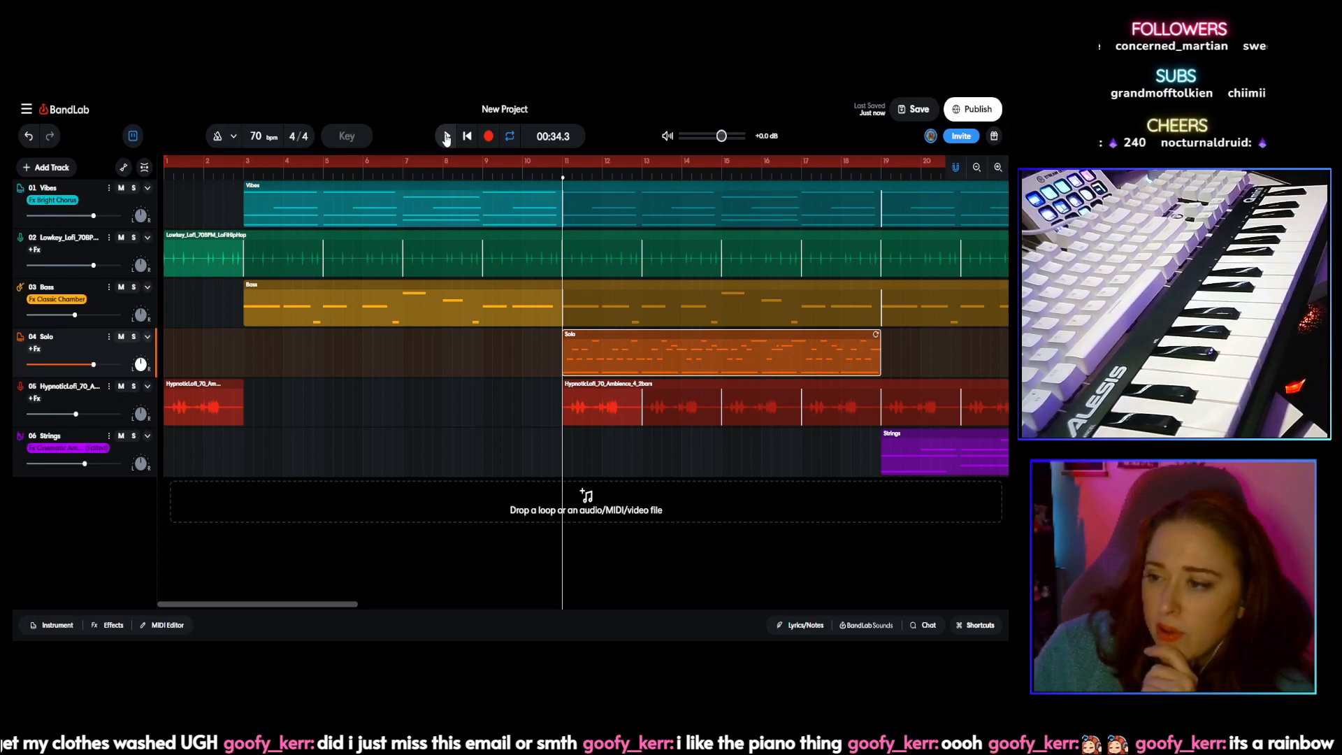
left_click(543, 171)
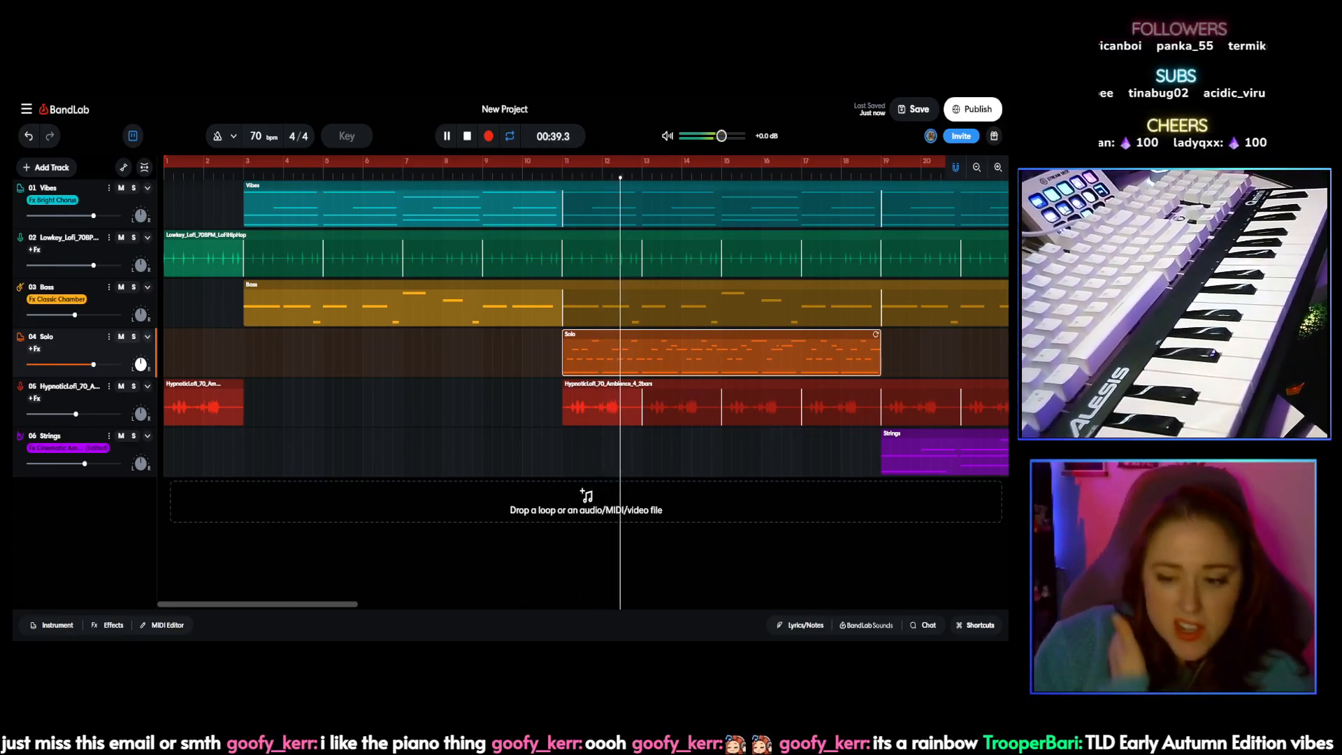
Step: Select all notes of the Solo region in the MIDI editor and apply Legato to them
left_click(159, 626)
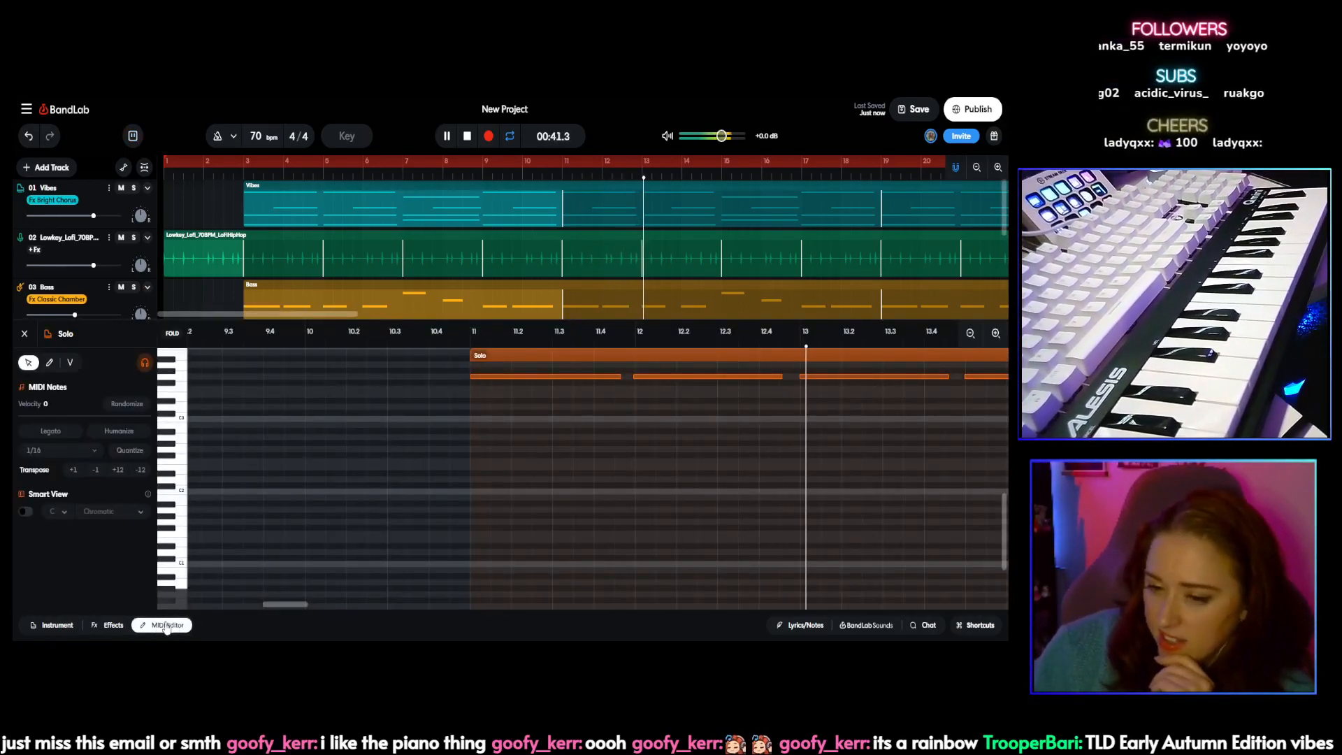
left_click(112, 625)
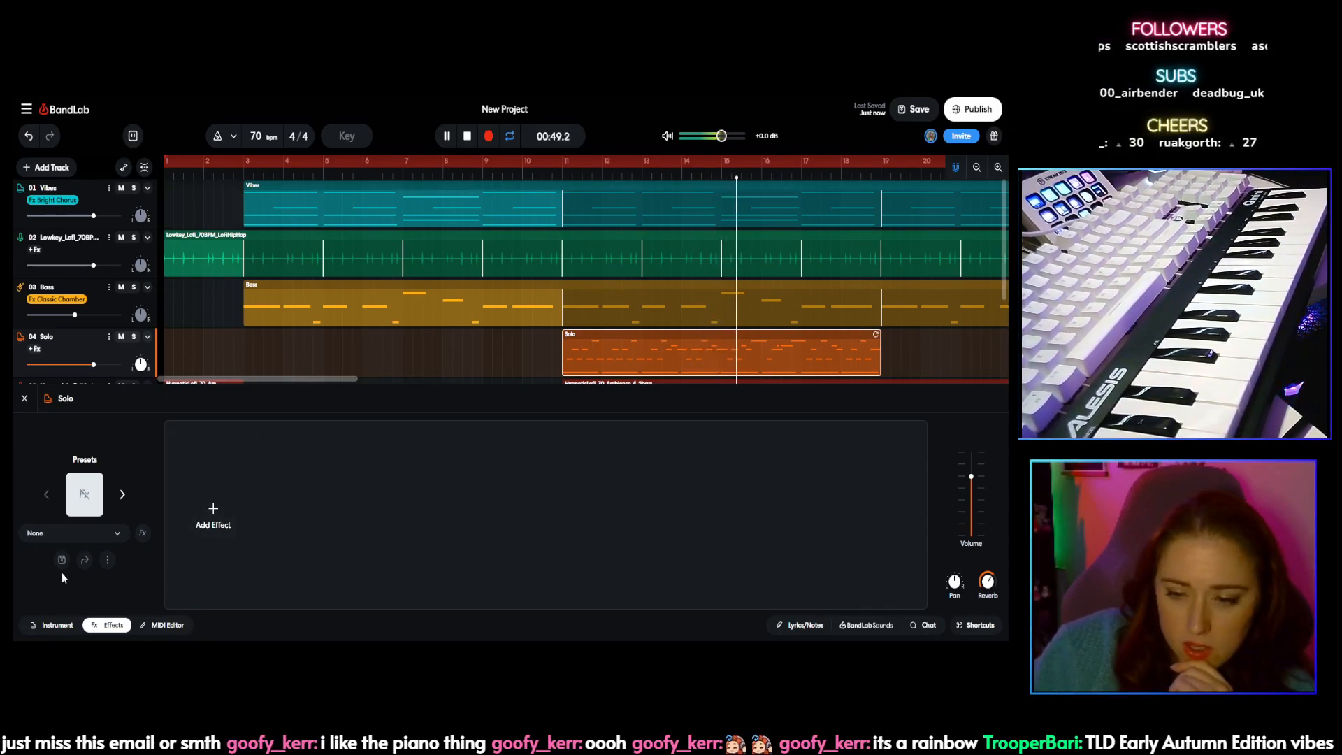
left_click(168, 625)
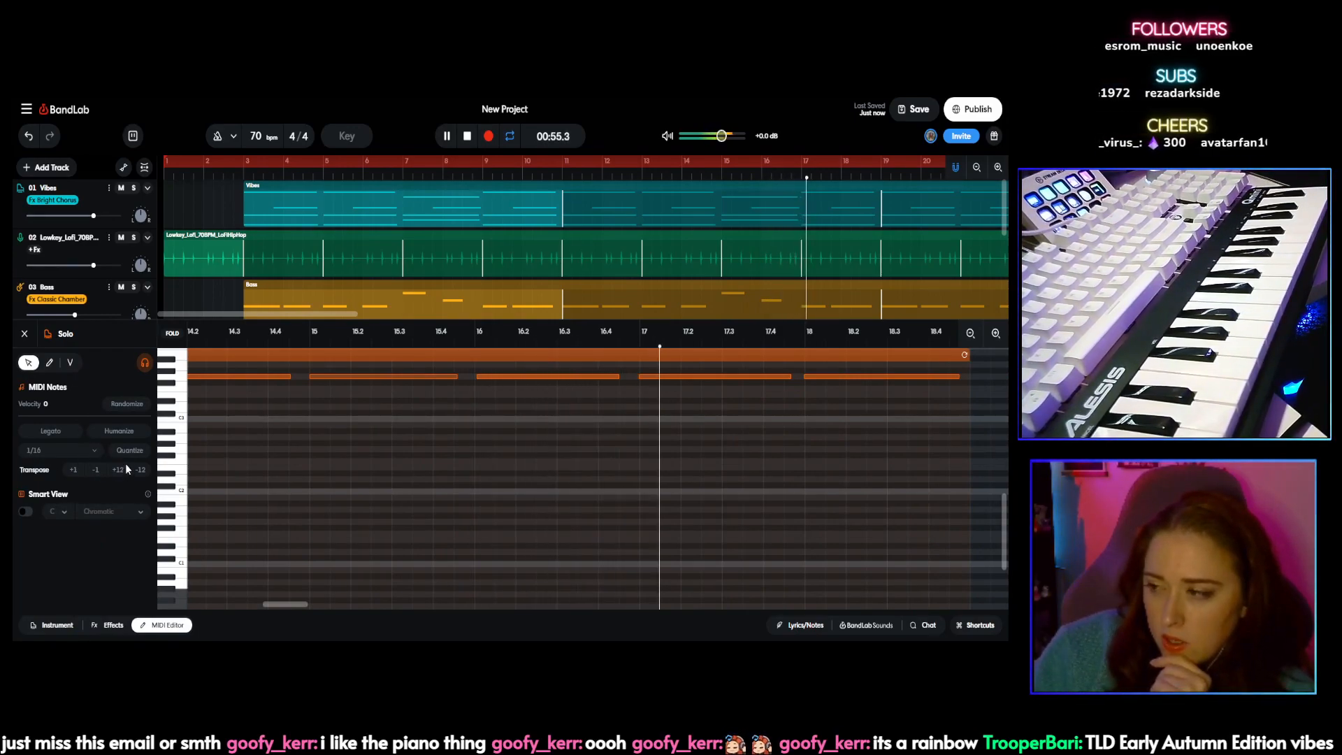
scroll(326, 488, "up", 6)
scroll(343, 420, "down", 1)
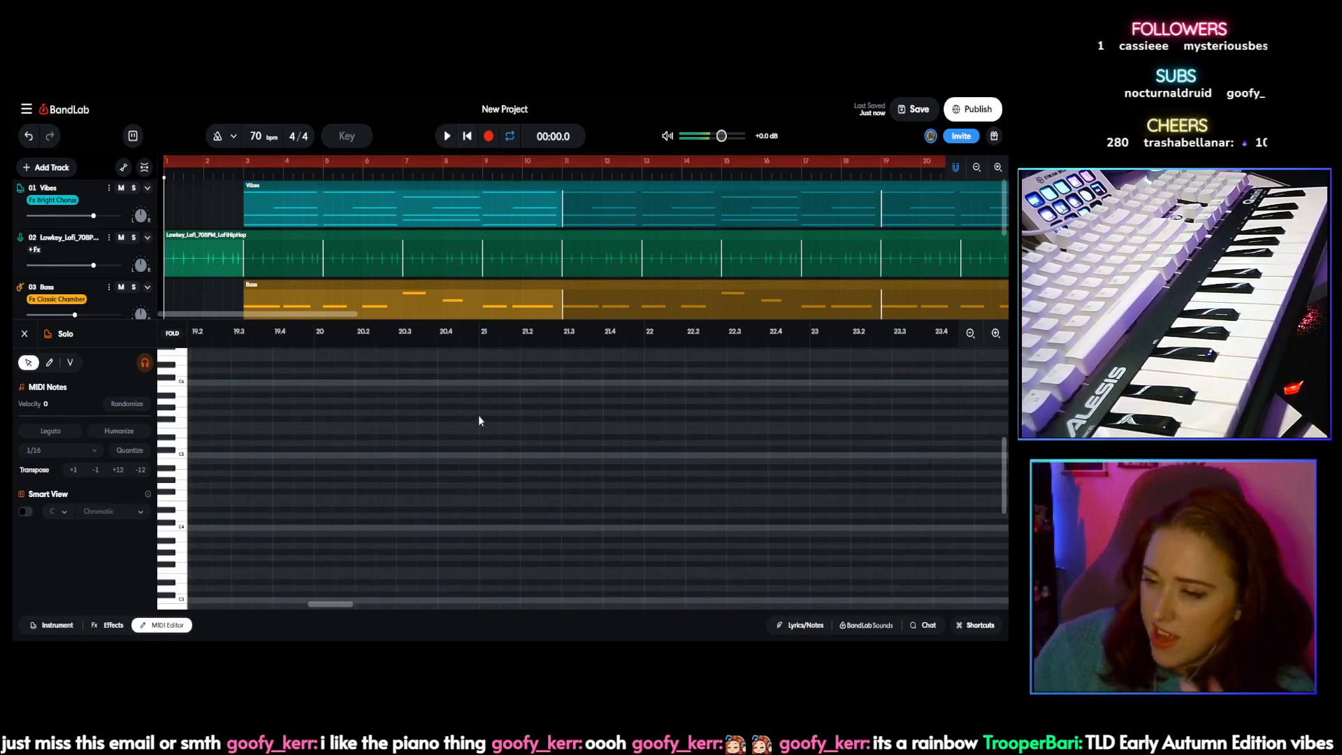
scroll(341, 560, "down", 5)
left_click_drag(329, 606, 241, 602)
scroll(269, 552, "up", 5)
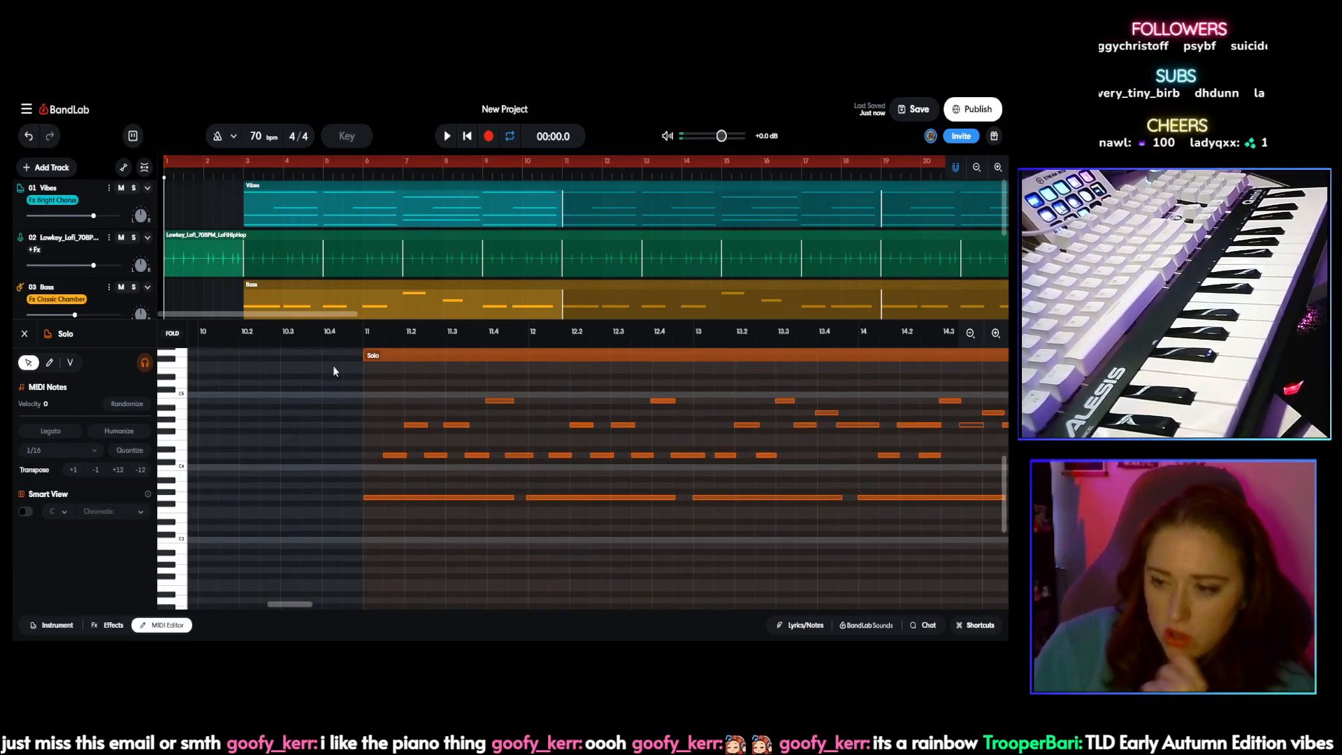
scroll(370, 397, "up", 1)
left_click_drag(344, 378, 906, 585)
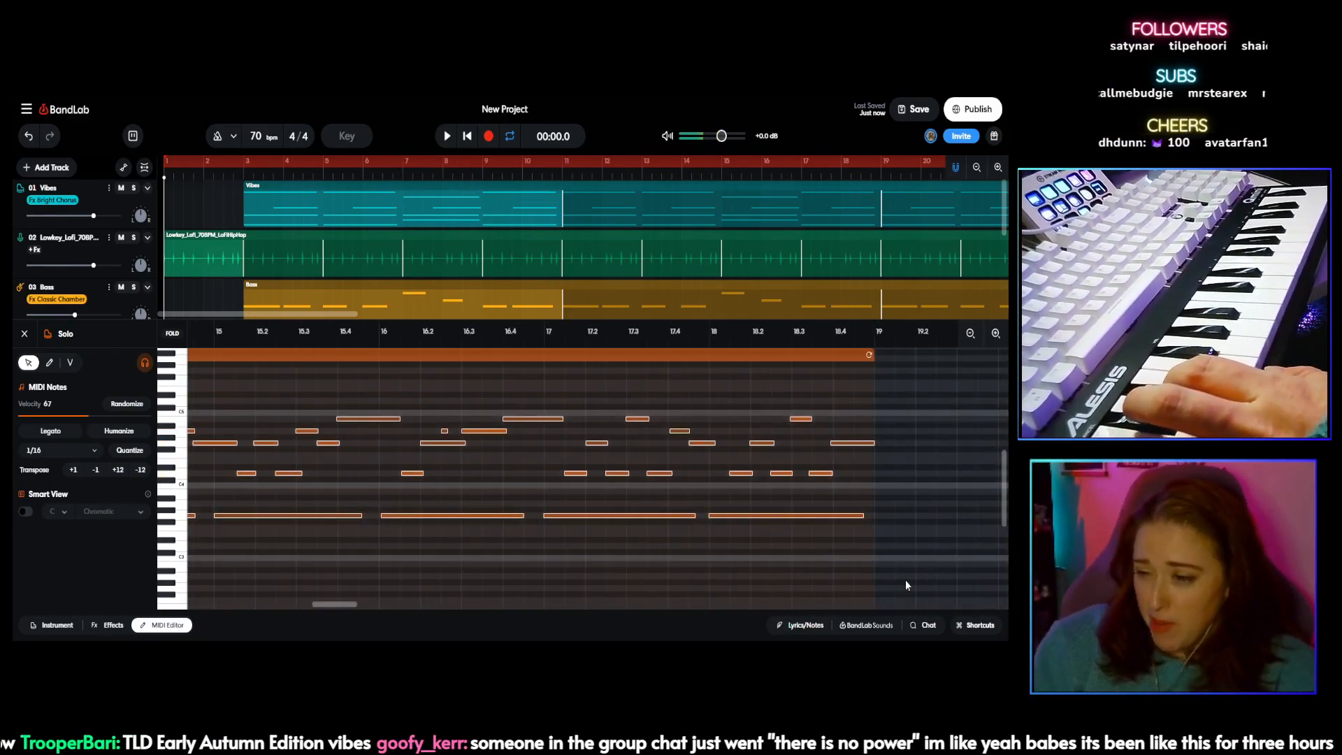
left_click(54, 439)
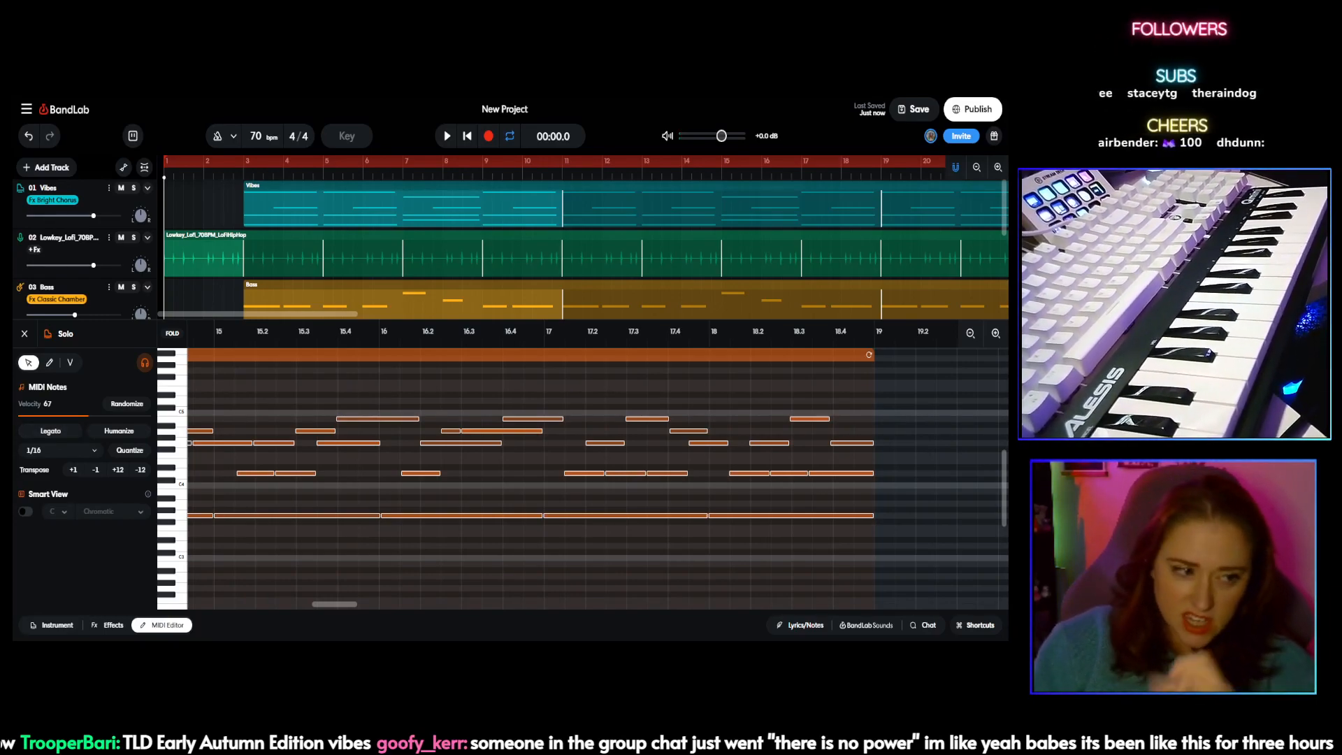
Step: Play the Solo region from just before bar 11, open the track's effects and loop the region past bar 19
scroll(474, 250, "down", 1)
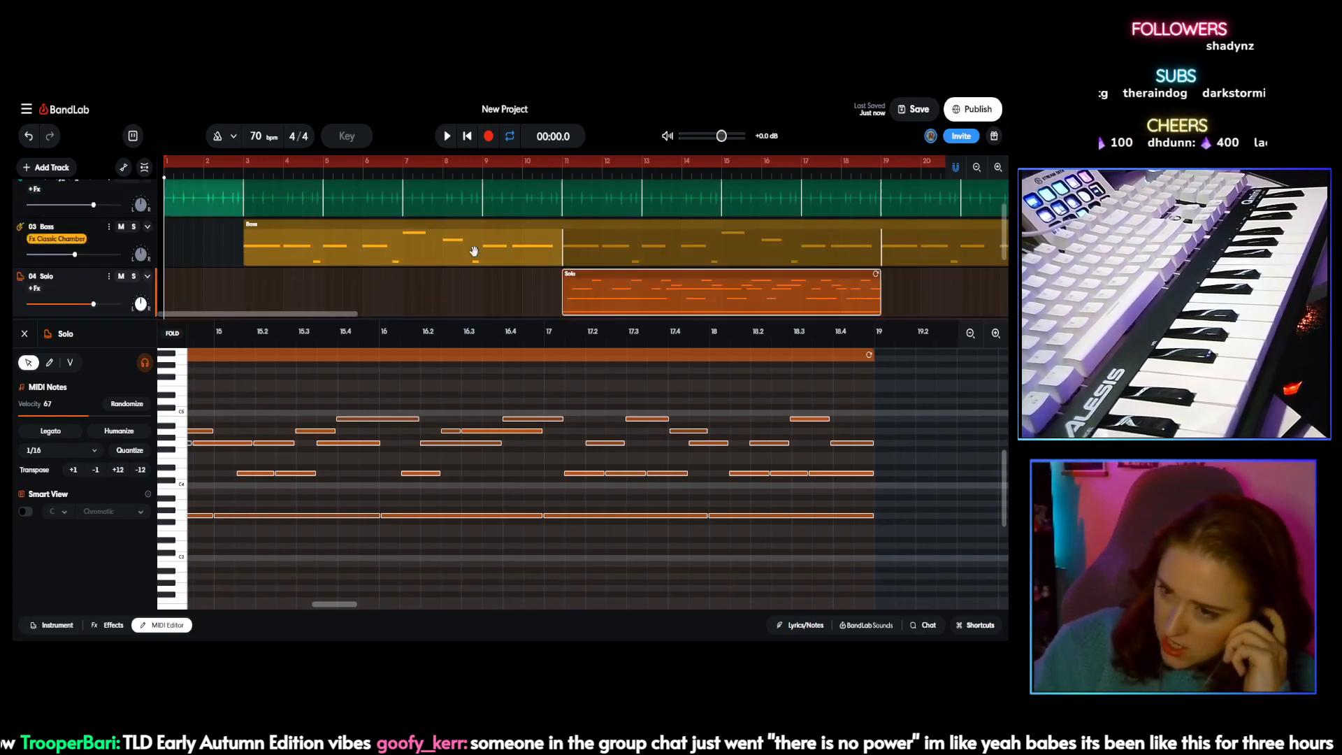
left_click(555, 175)
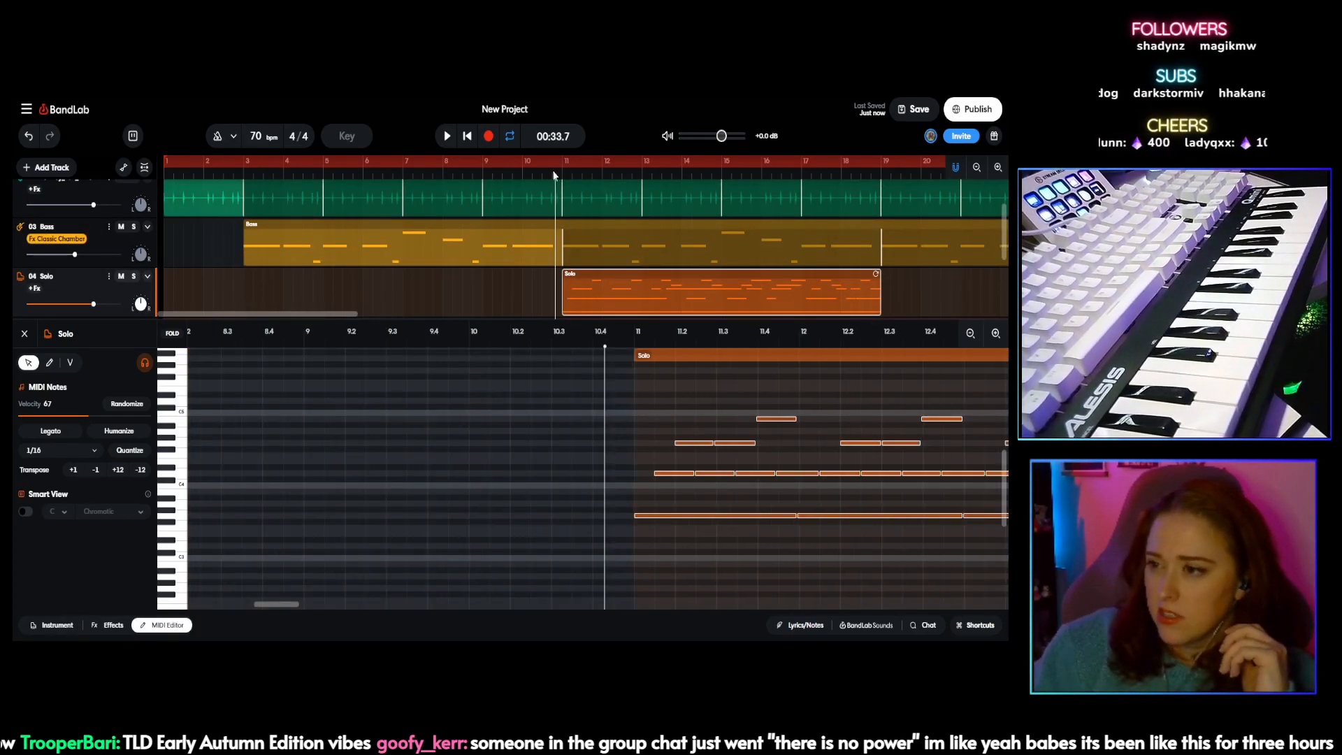
left_click(444, 137)
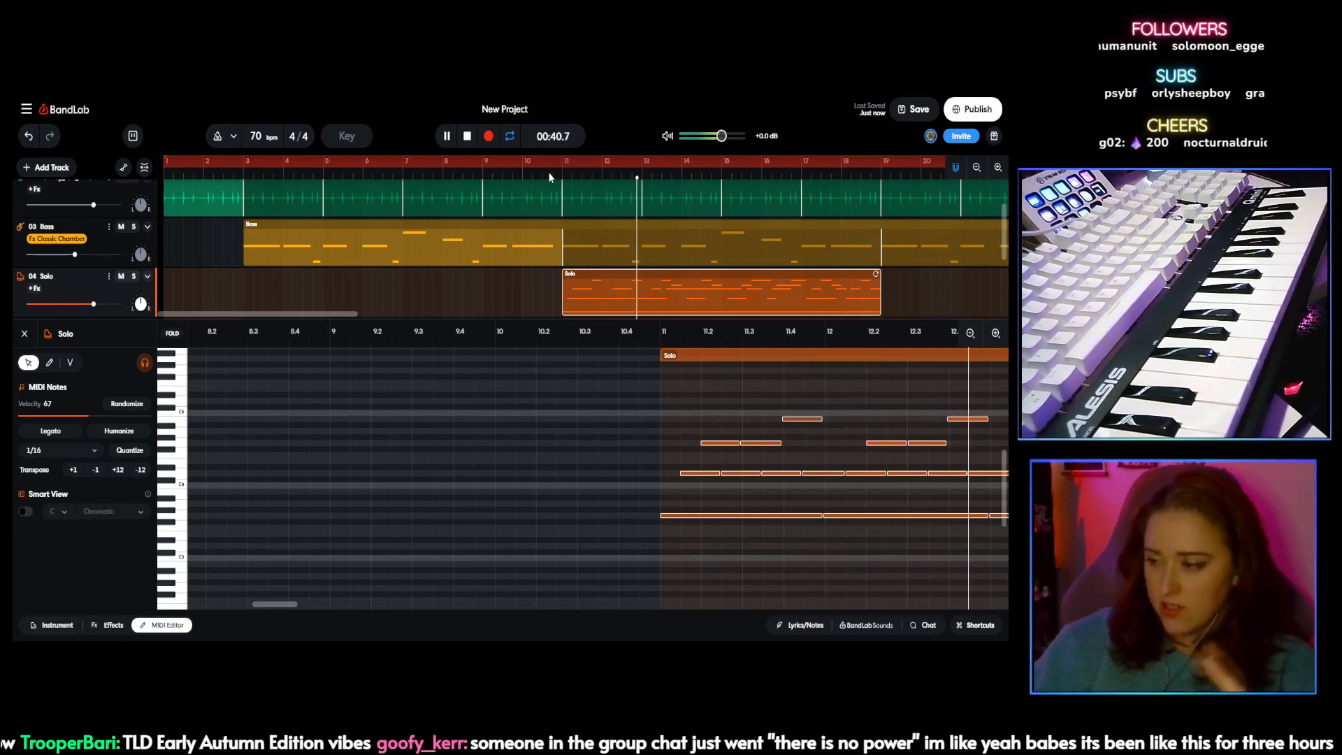
left_click(106, 625)
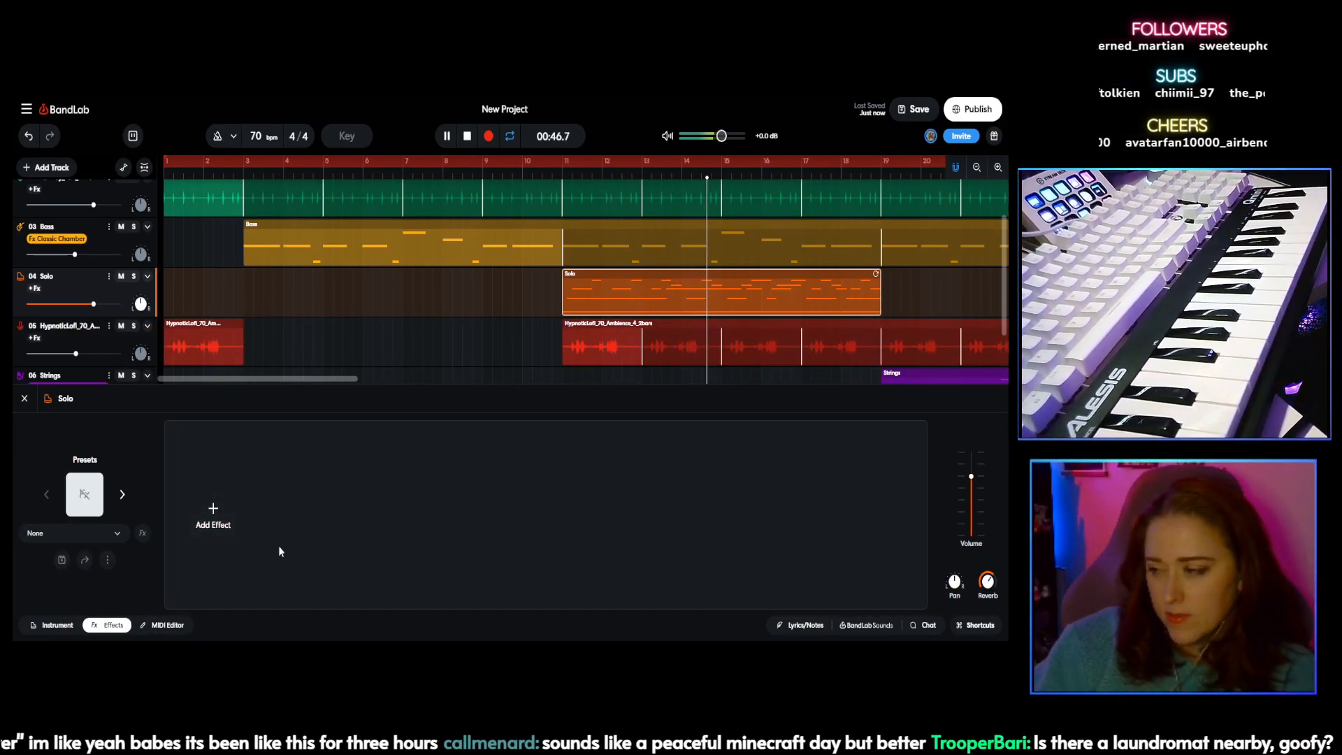
mouse_move(993, 576)
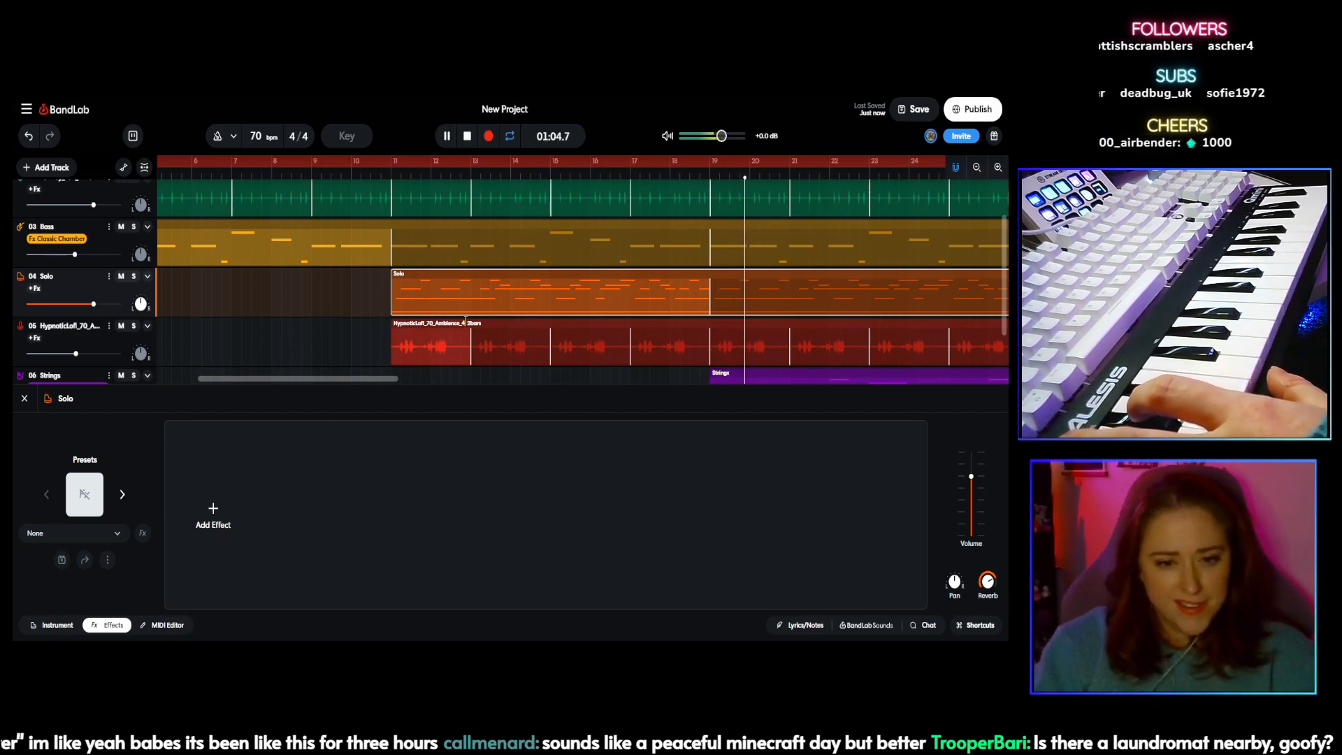
left_click(467, 136)
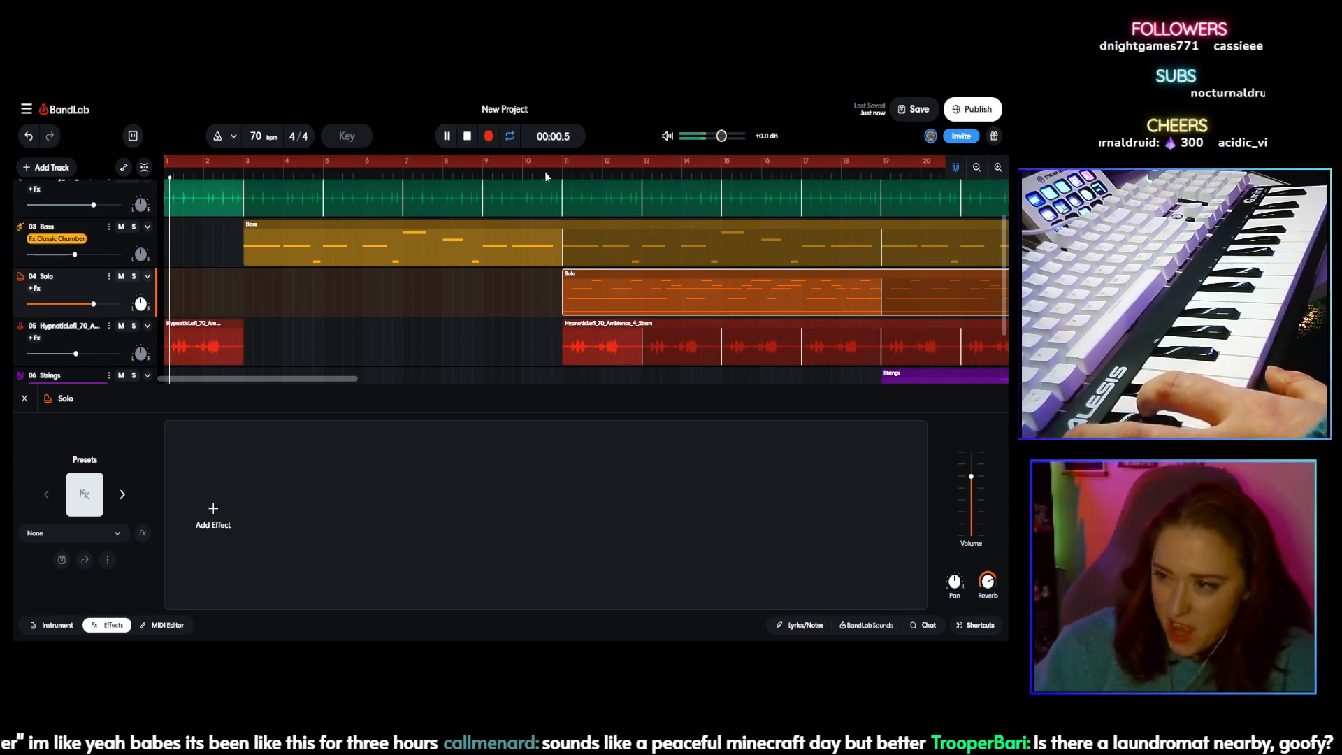
Step: Try the Upright Piano on the Solo track during playback and switch its instrument to Dark Grand
left_click(53, 625)
left_click(238, 436)
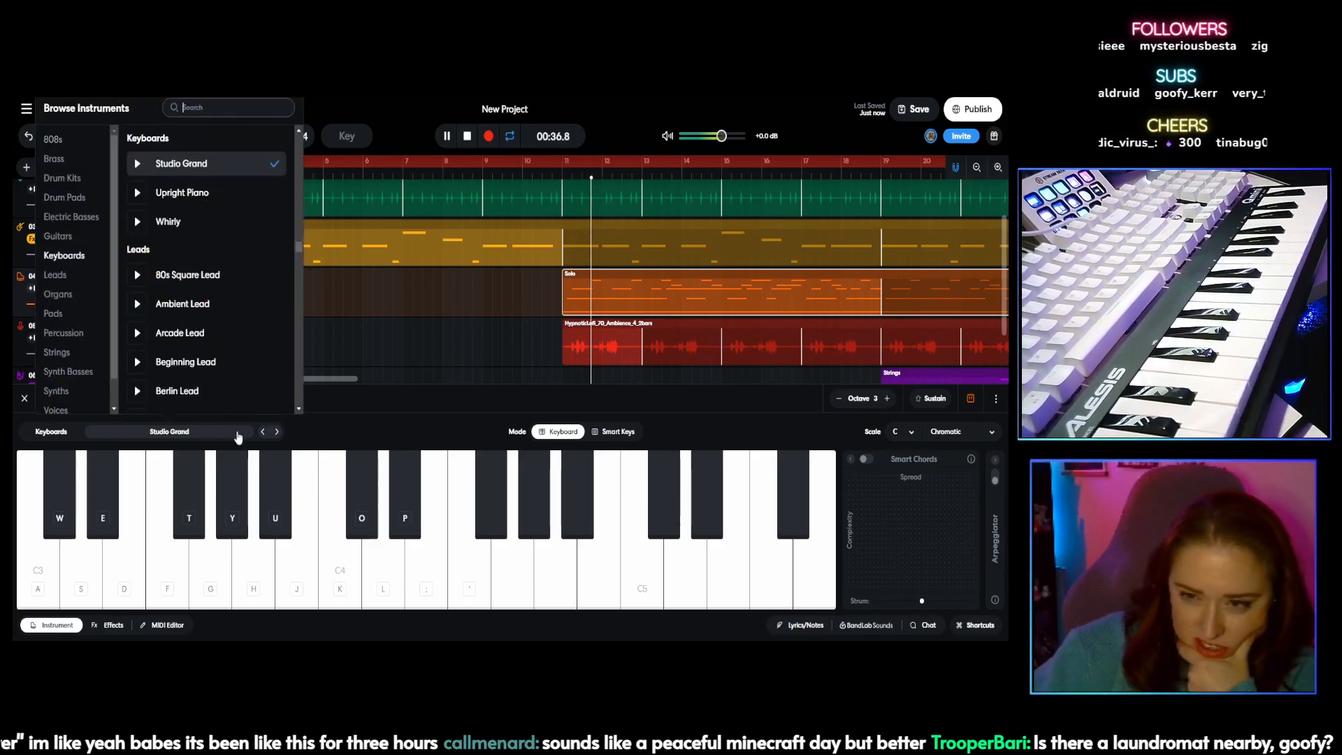
left_click(213, 194)
scroll(203, 279, "up", 5)
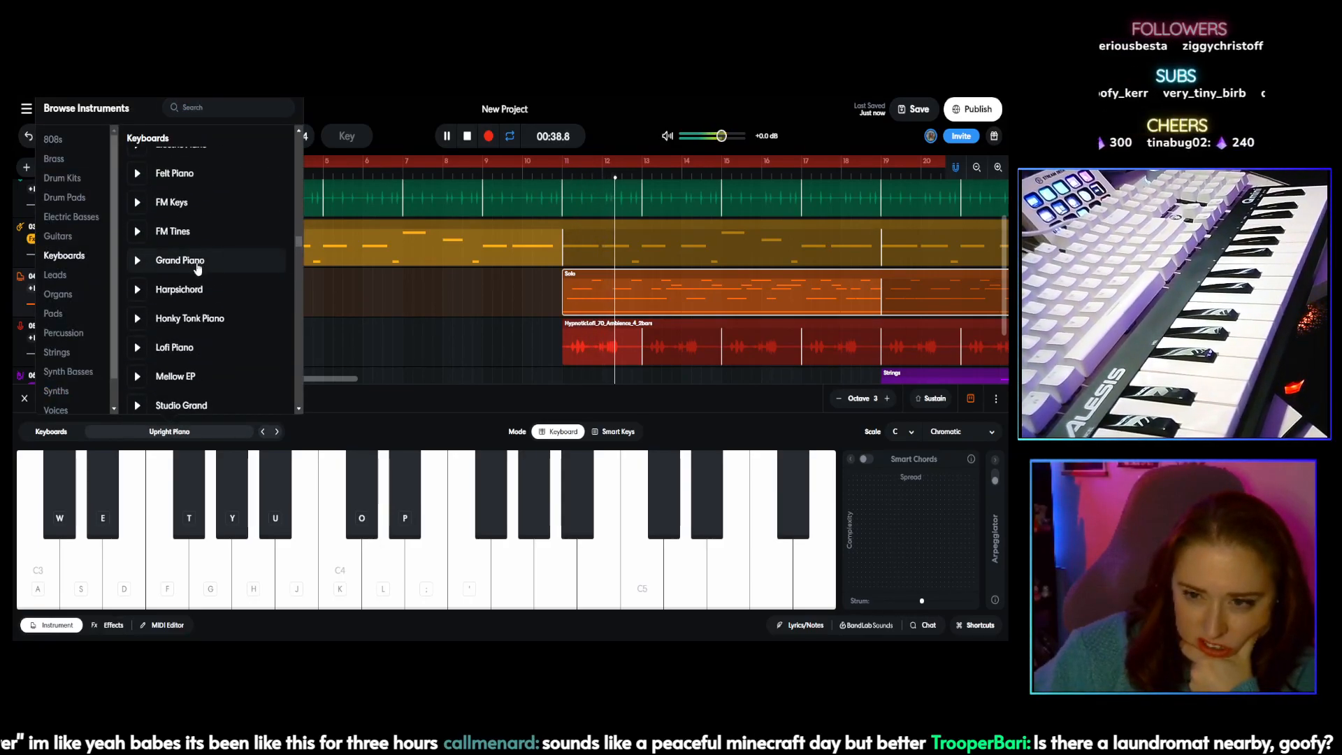
scroll(206, 302, "up", 2)
scroll(207, 302, "down", 5)
scroll(207, 302, "up", 2)
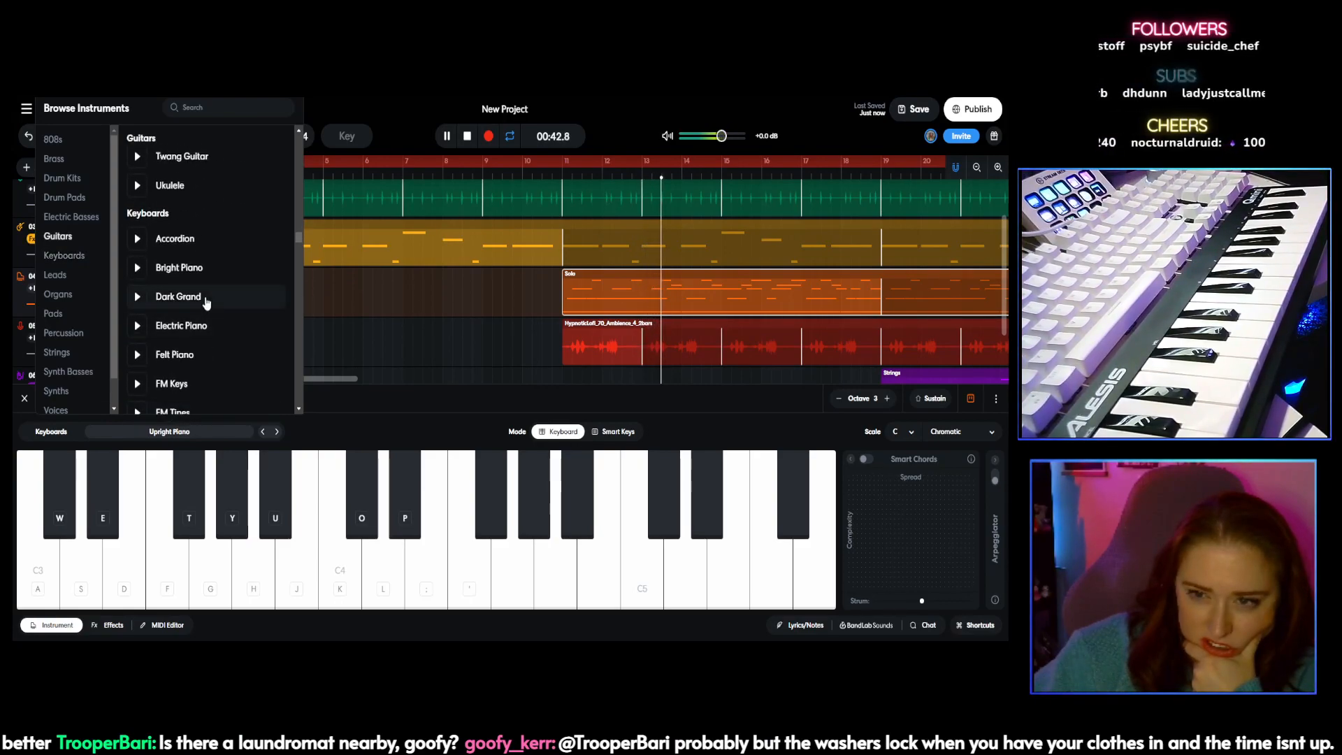
left_click(199, 296)
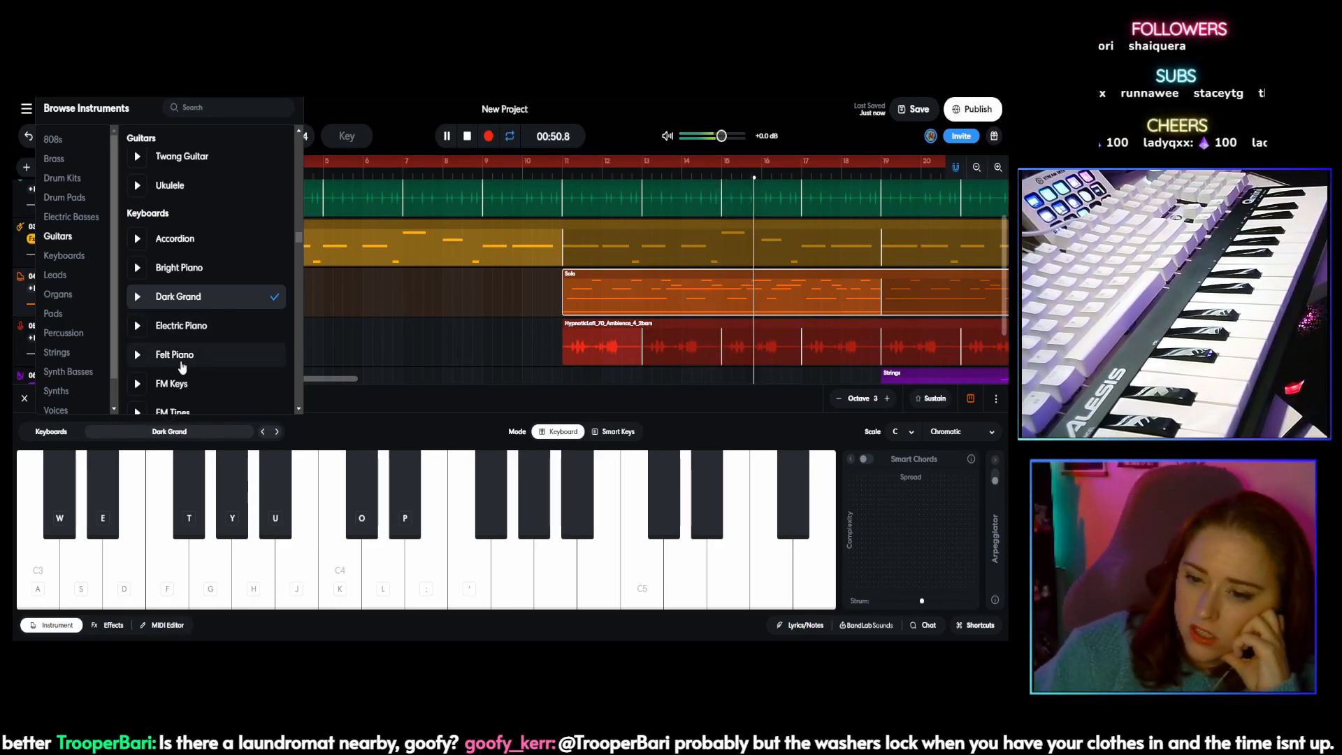
Step: Audition the effect presets on the Solo track one after another, from Bright Chorus through Large Hall and Rotating Cab to WraithXD Preset
left_click(108, 625)
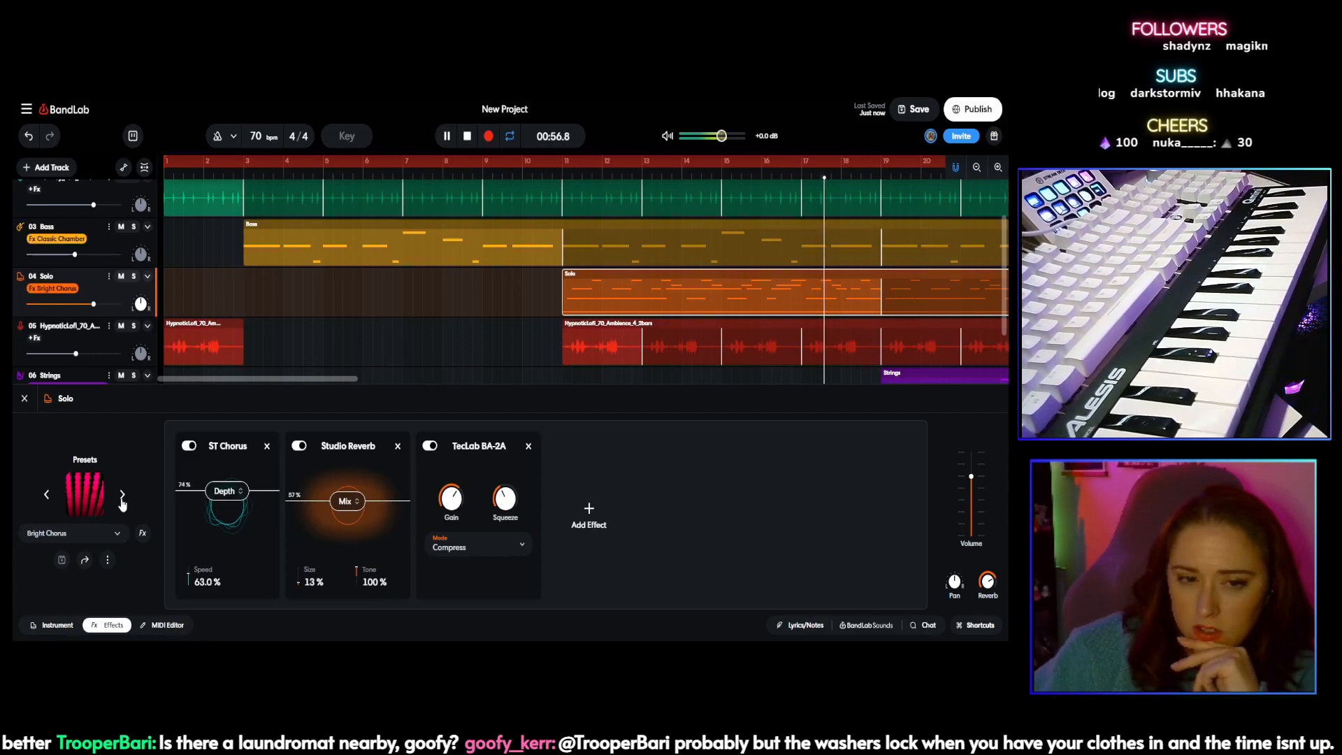
left_click(122, 495)
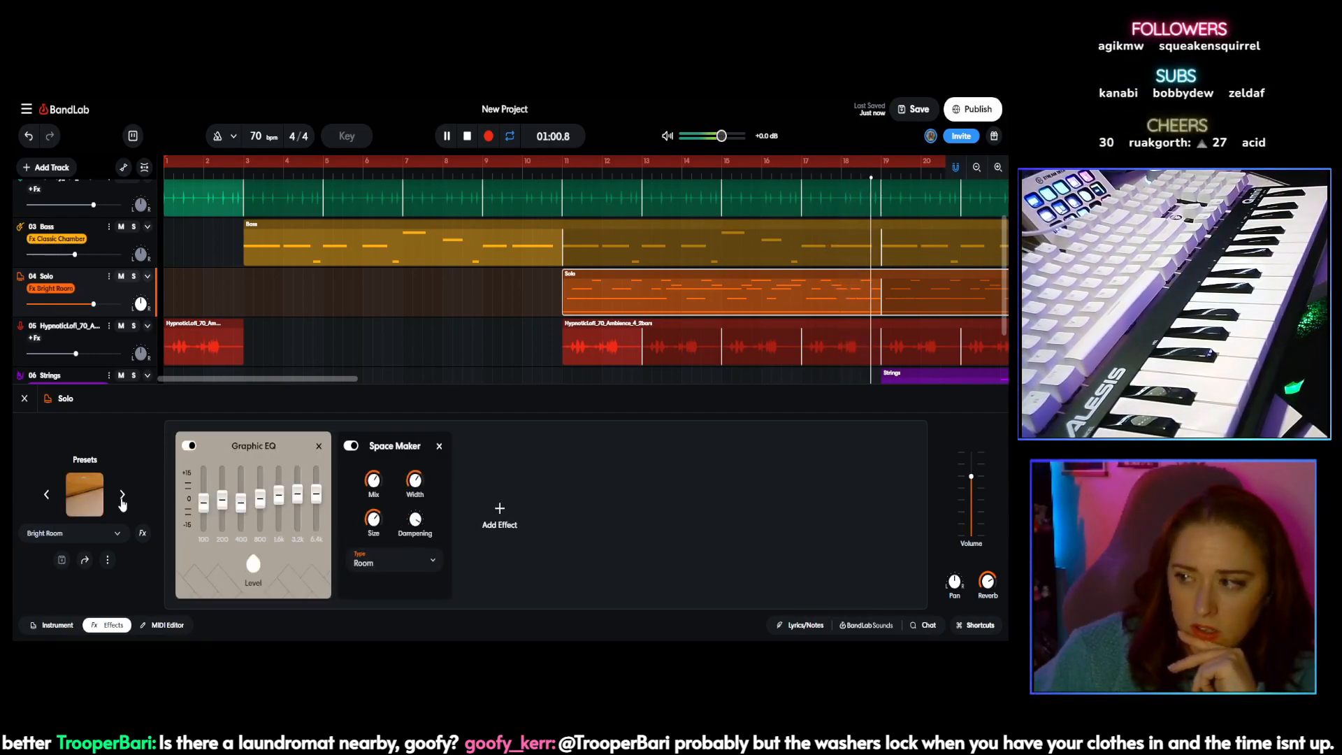
left_click(122, 496)
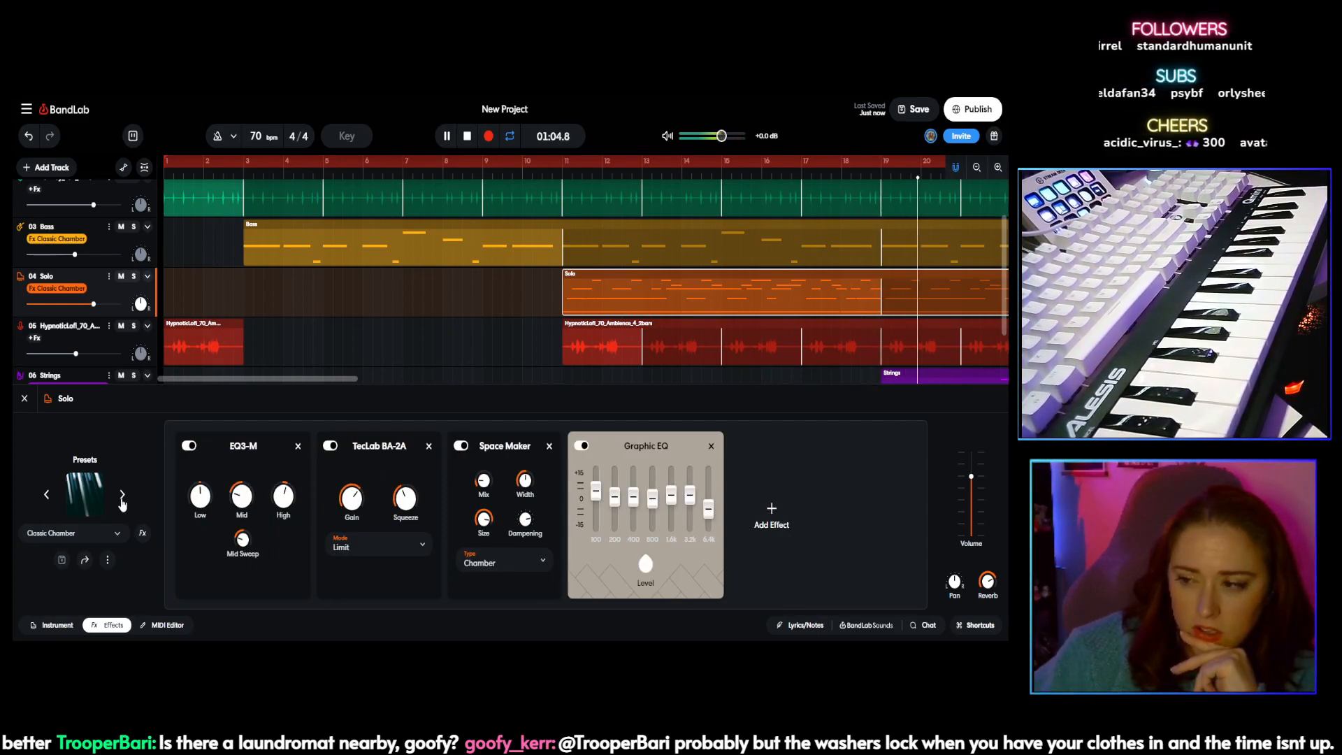
left_click(123, 497)
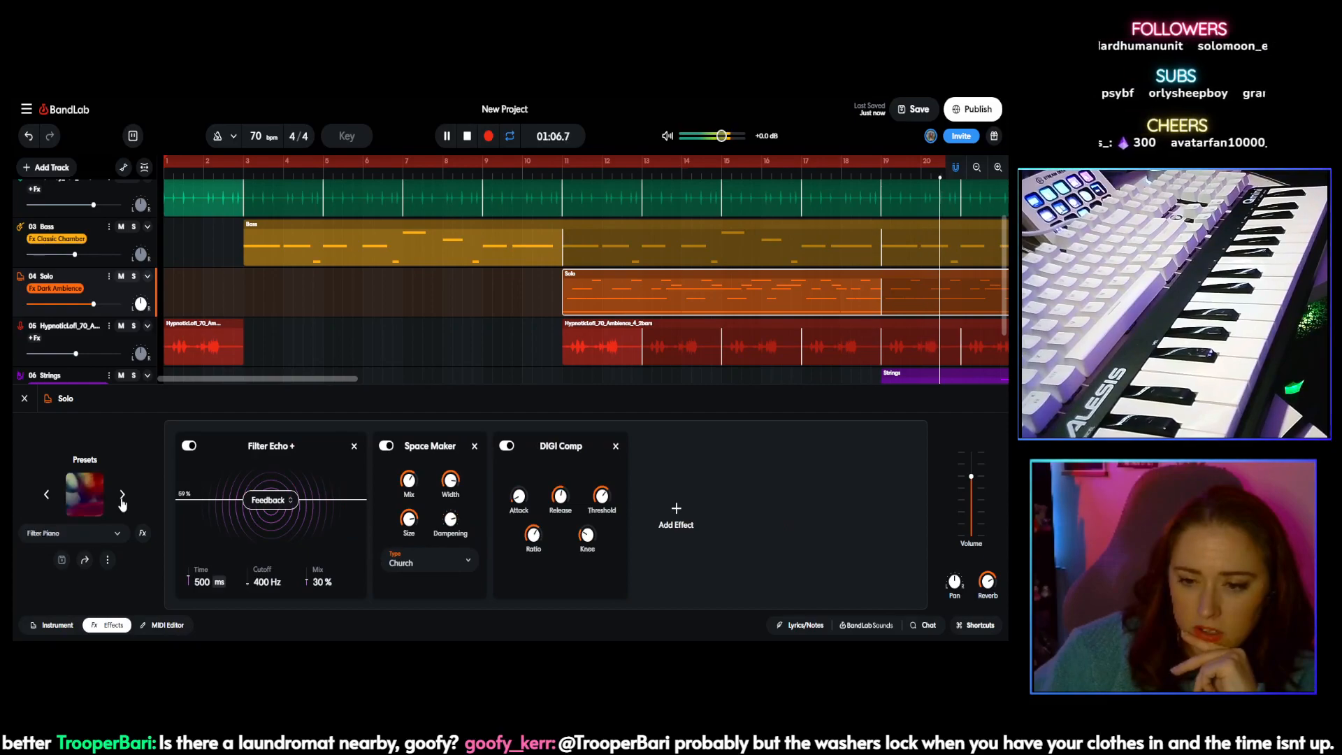
left_click(122, 496)
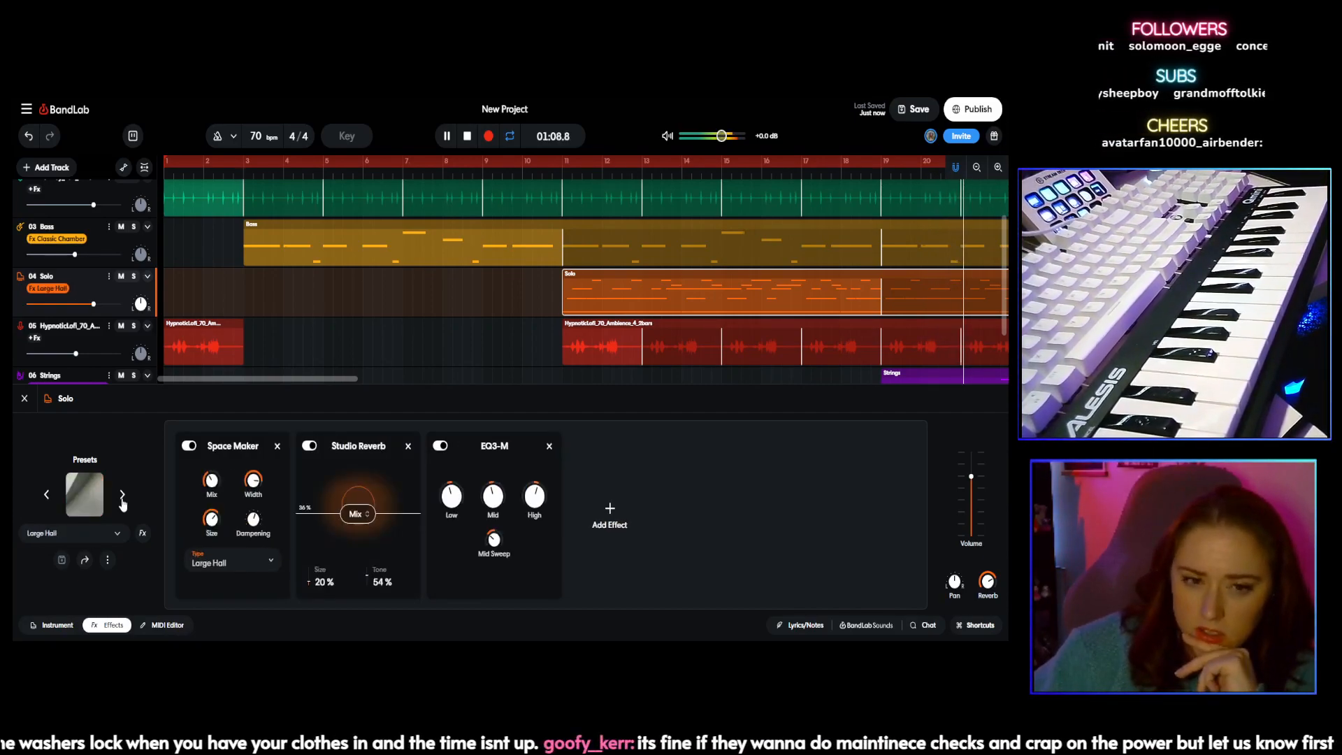
left_click(122, 496)
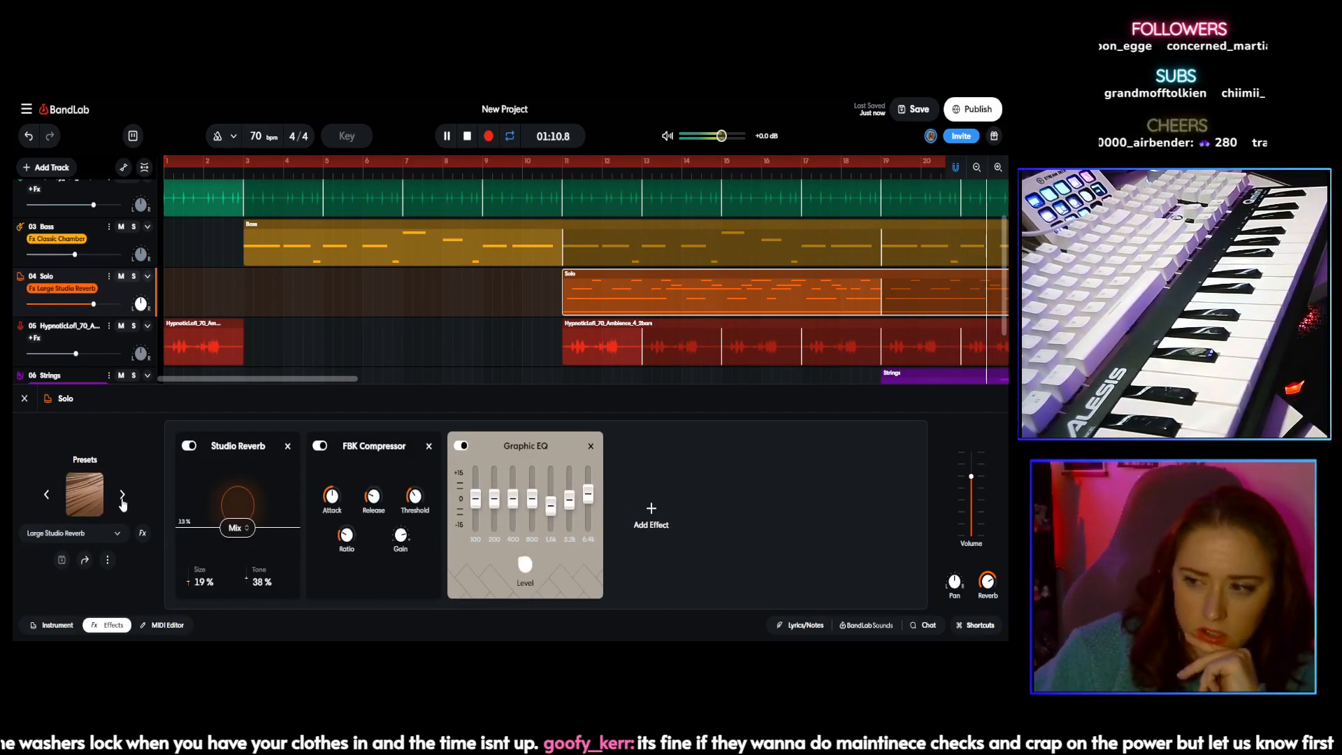
left_click(123, 496)
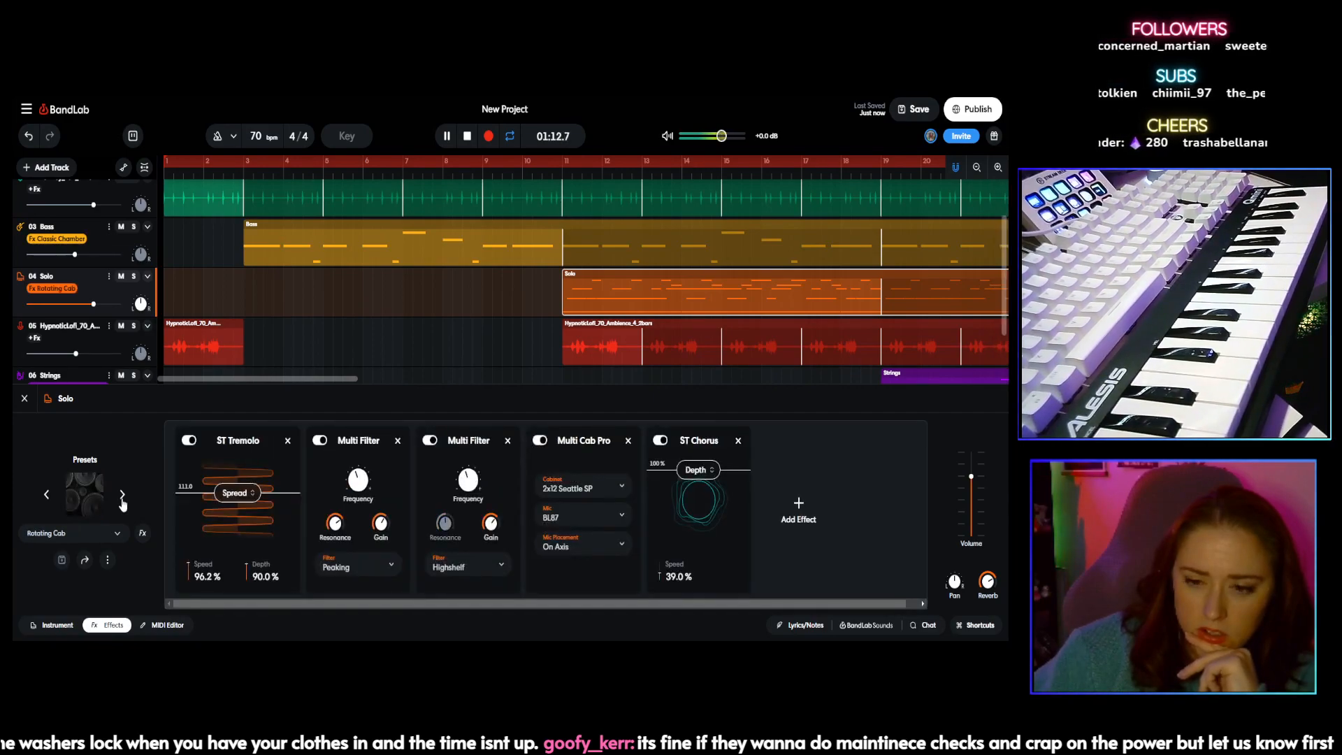
left_click(123, 496)
left_click(122, 496)
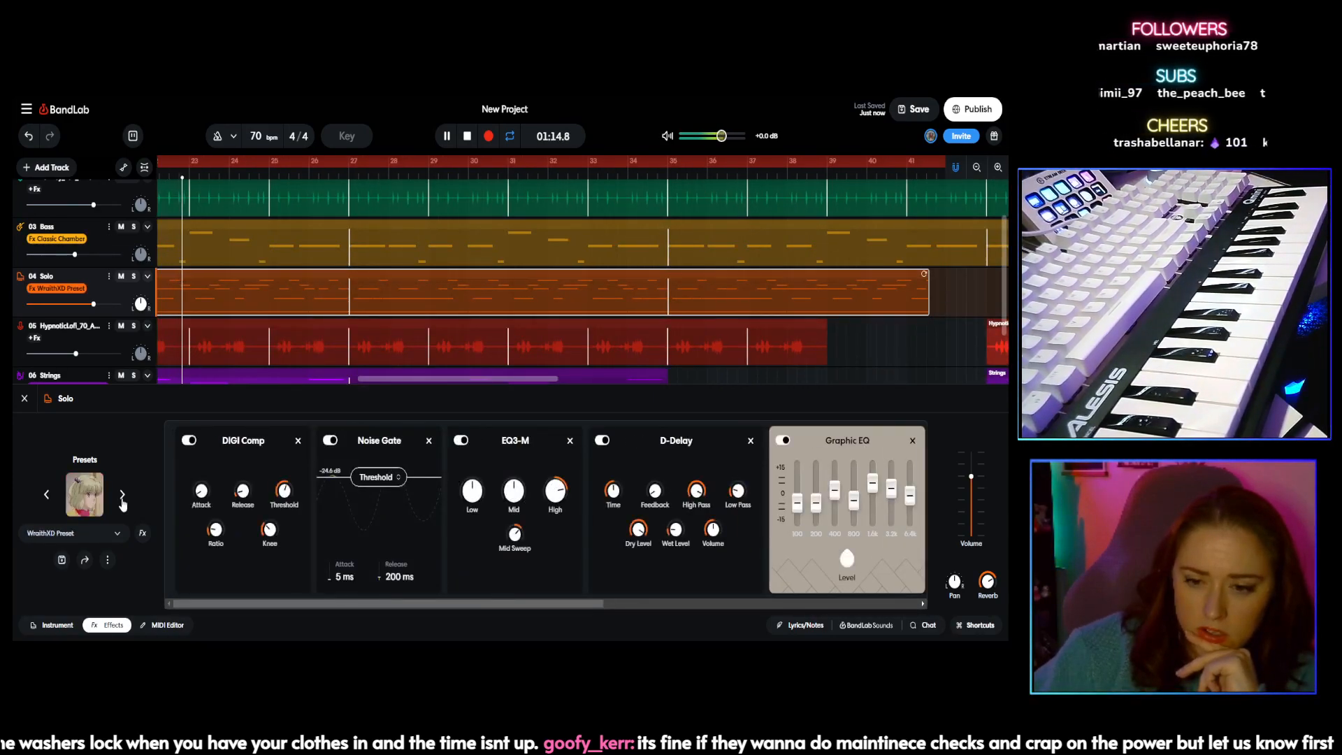
Step: Apply the recommended Bright Chorus effect preset to the Solo track
left_click(118, 533)
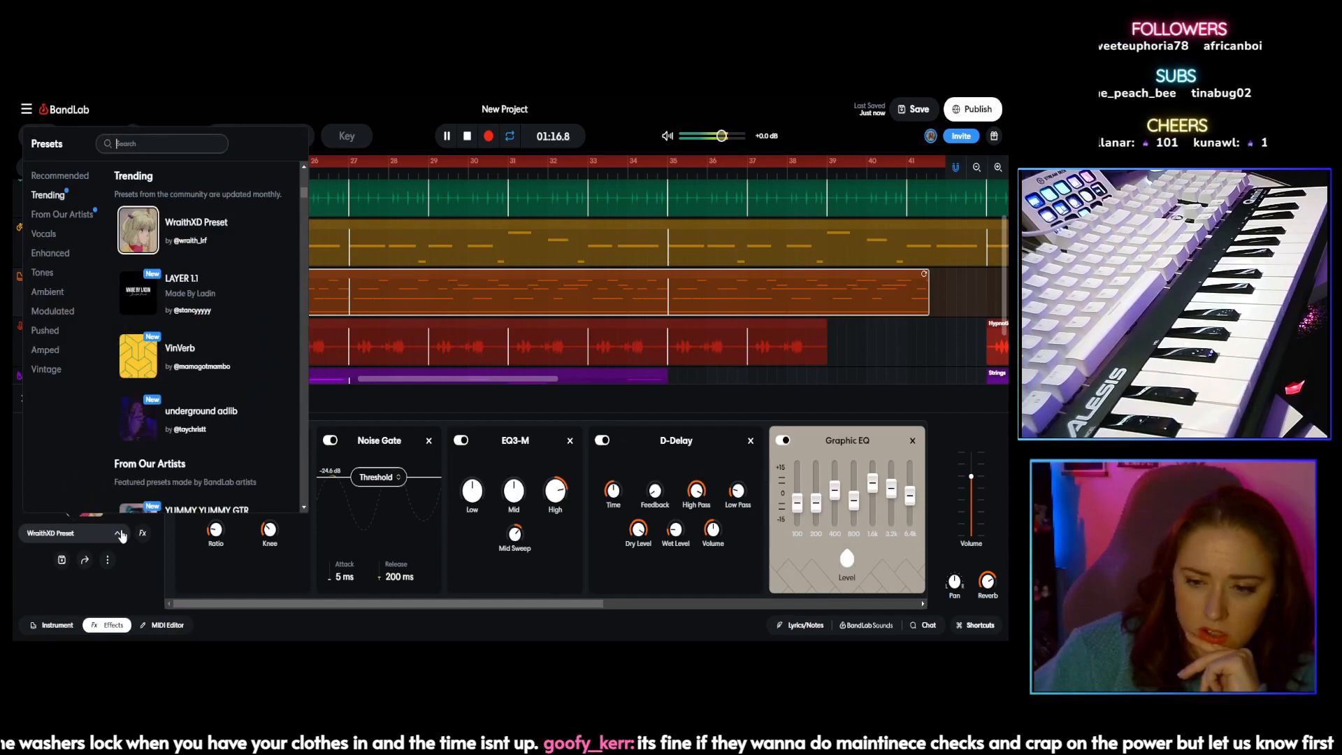
scroll(186, 304, "up", 5)
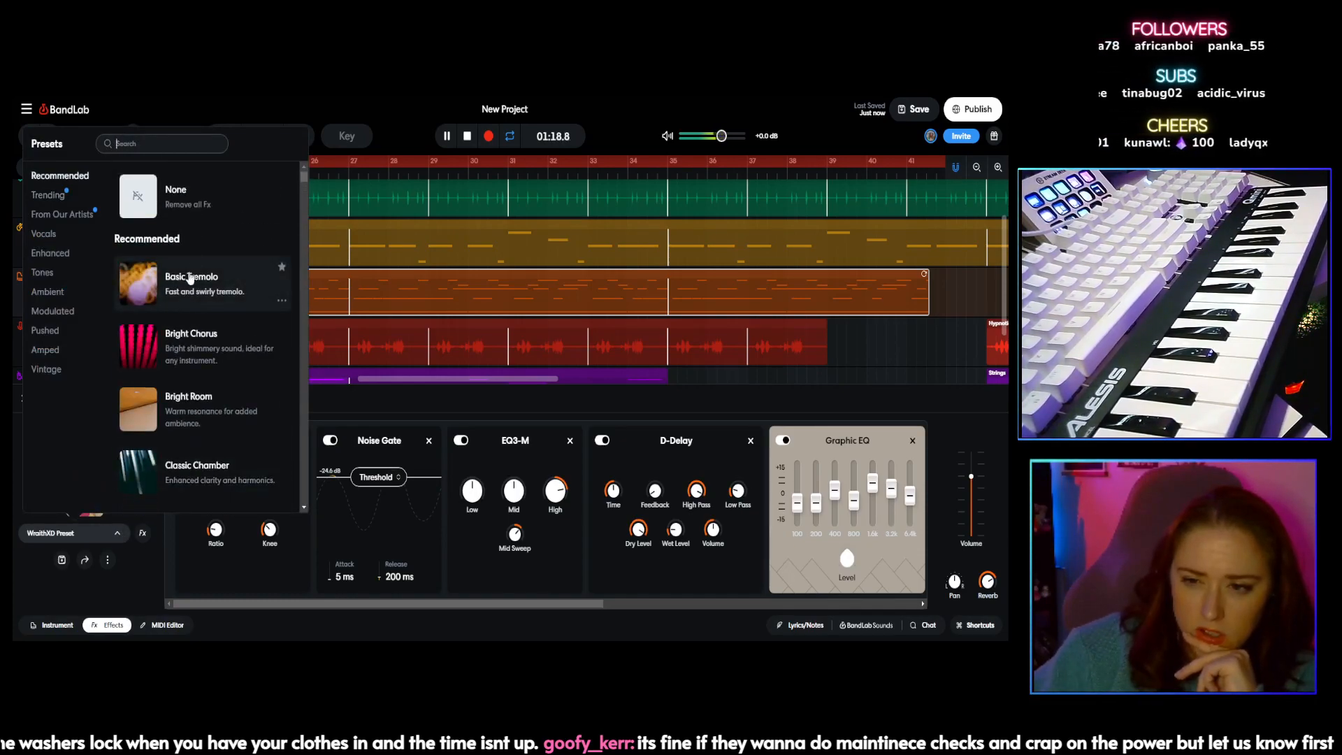
left_click(199, 358)
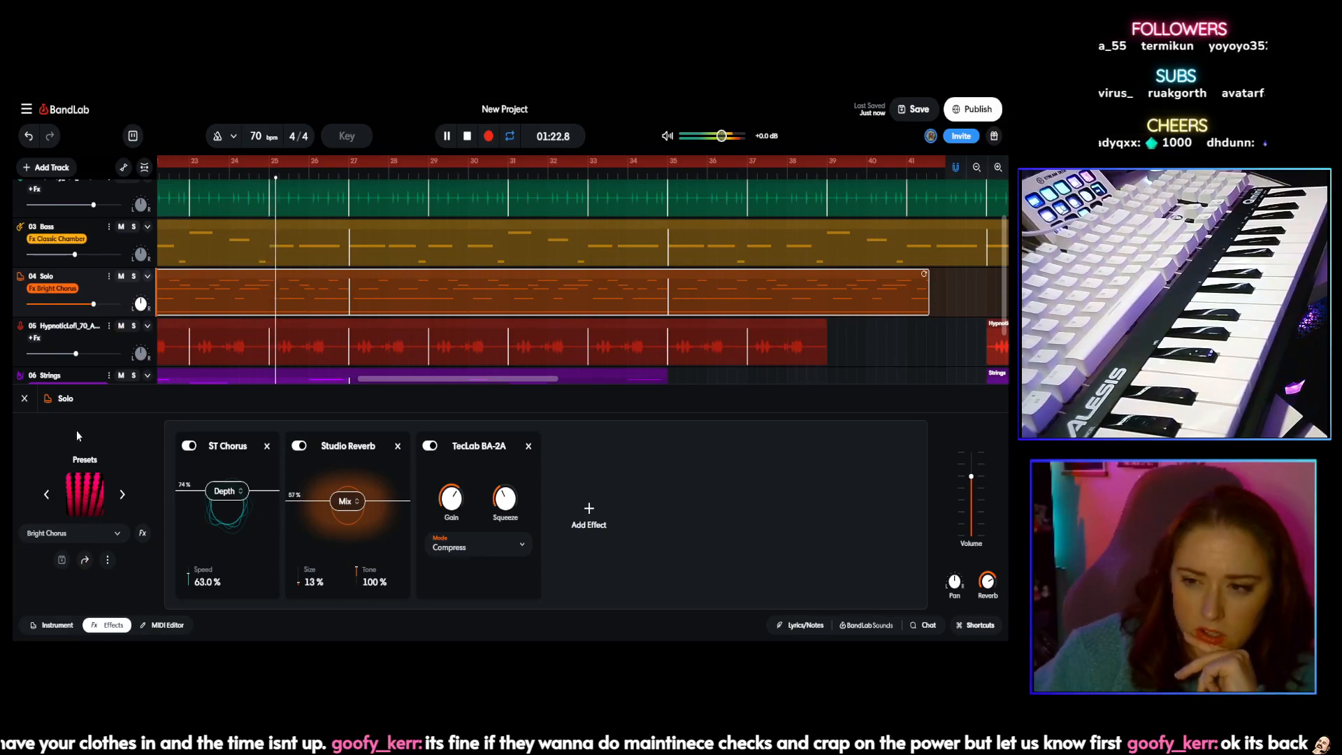
Step: Switch the Solo track's effect preset to Classic Chamber and lower the Solo track's volume slightly
left_click(123, 495)
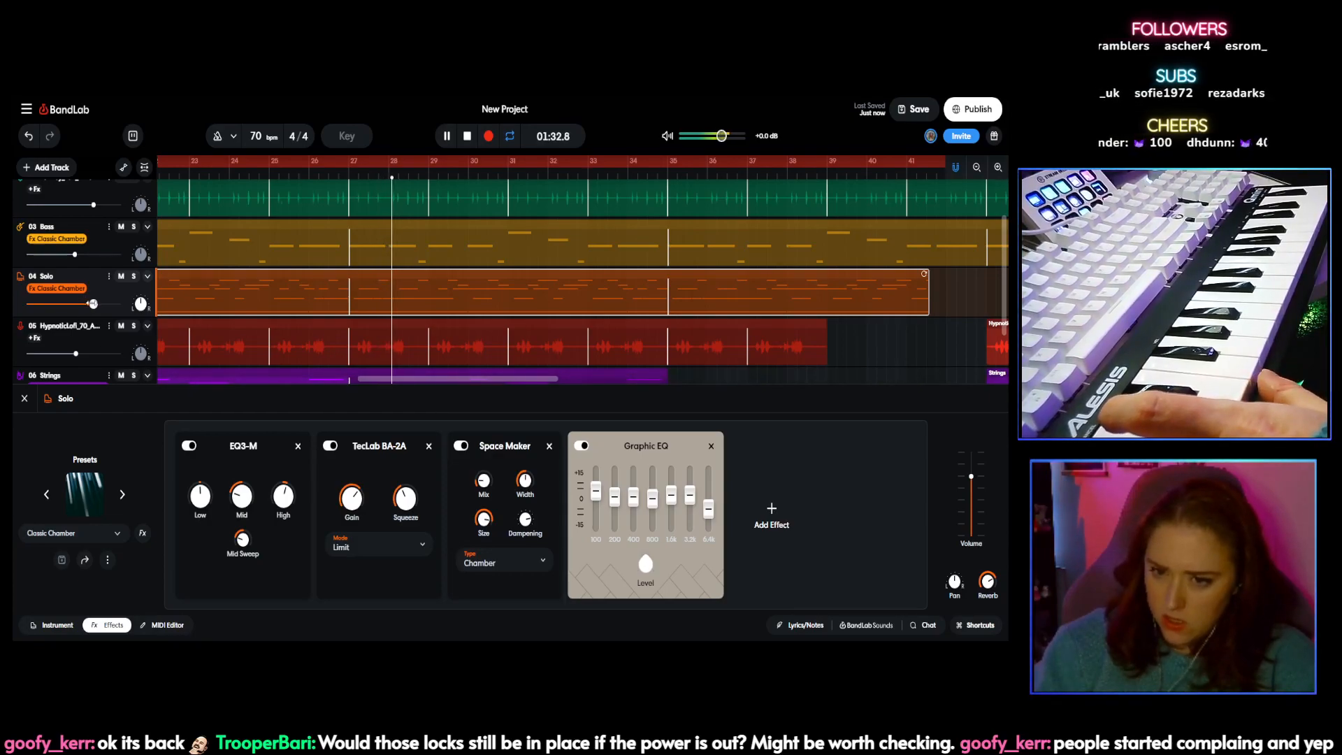
left_click_drag(93, 304, 84, 303)
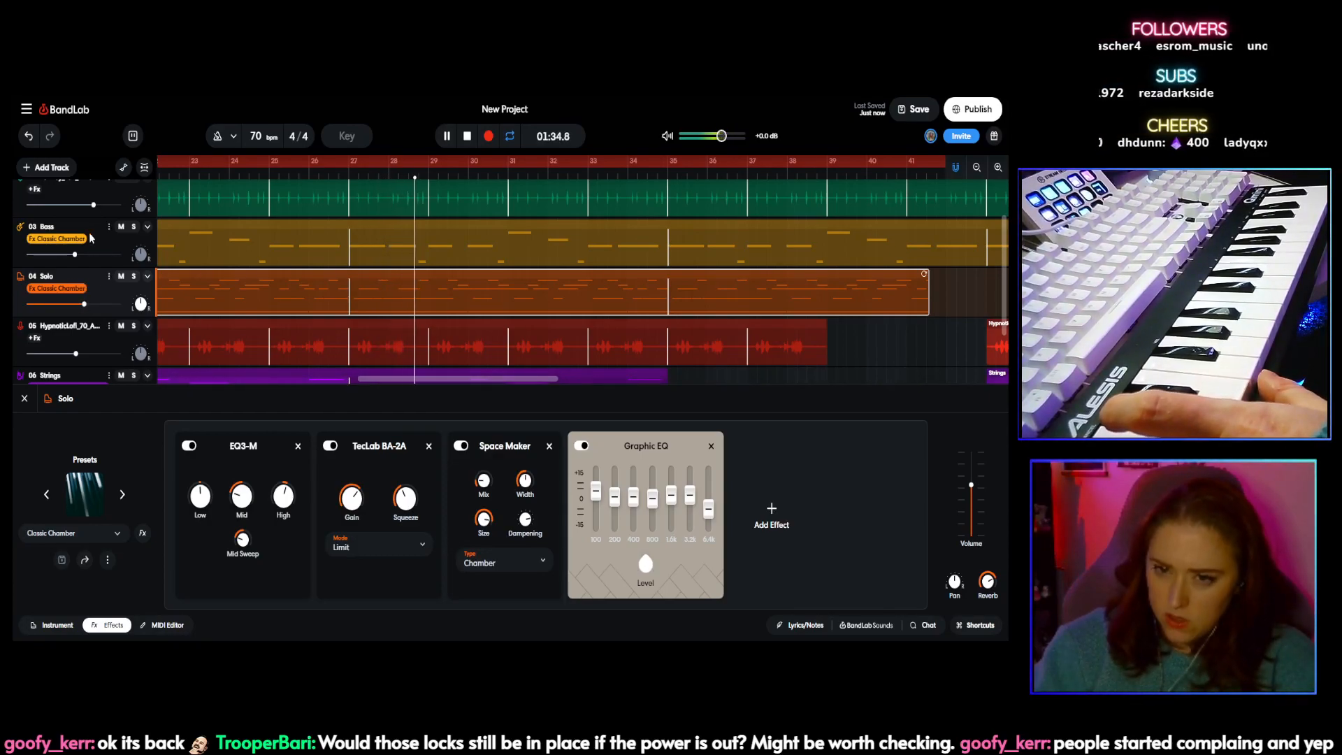
scroll(91, 256, "down", 3)
scroll(87, 288, "up", 5)
scroll(81, 238, "down", 2)
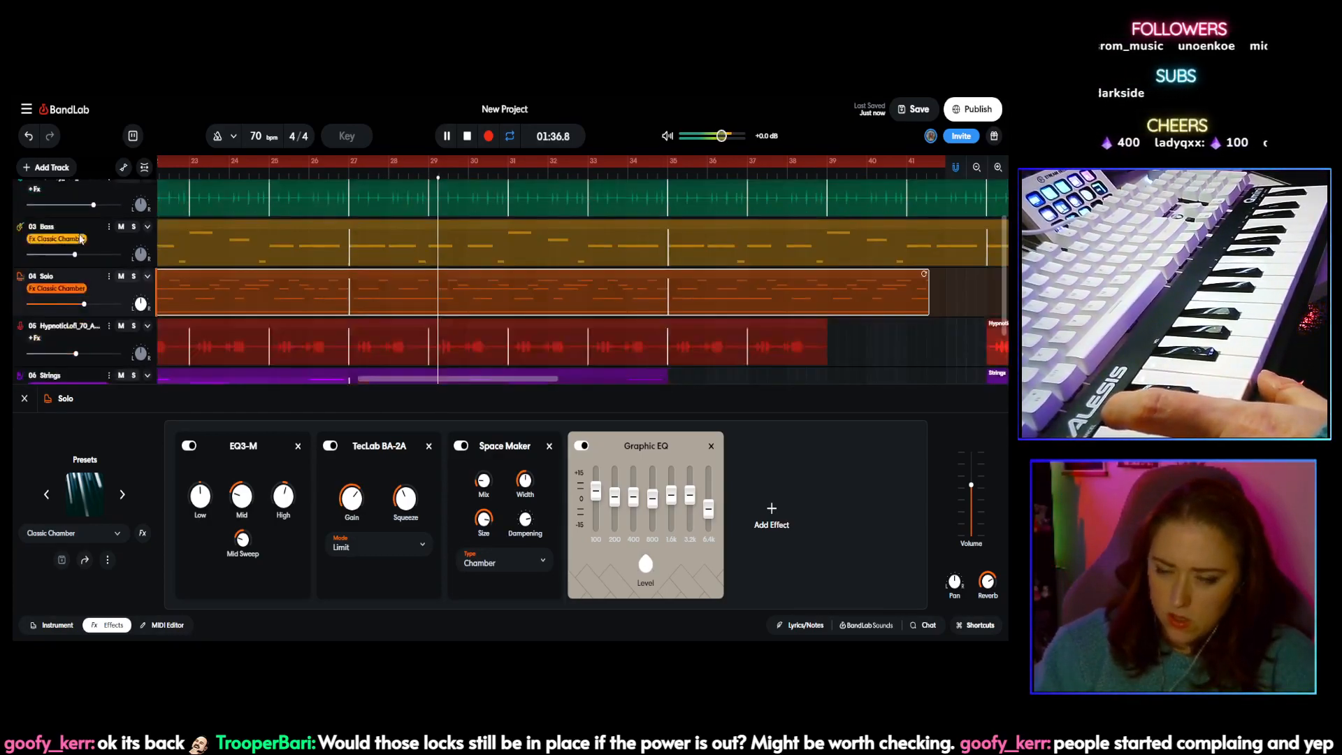
scroll(82, 238, "down", 2)
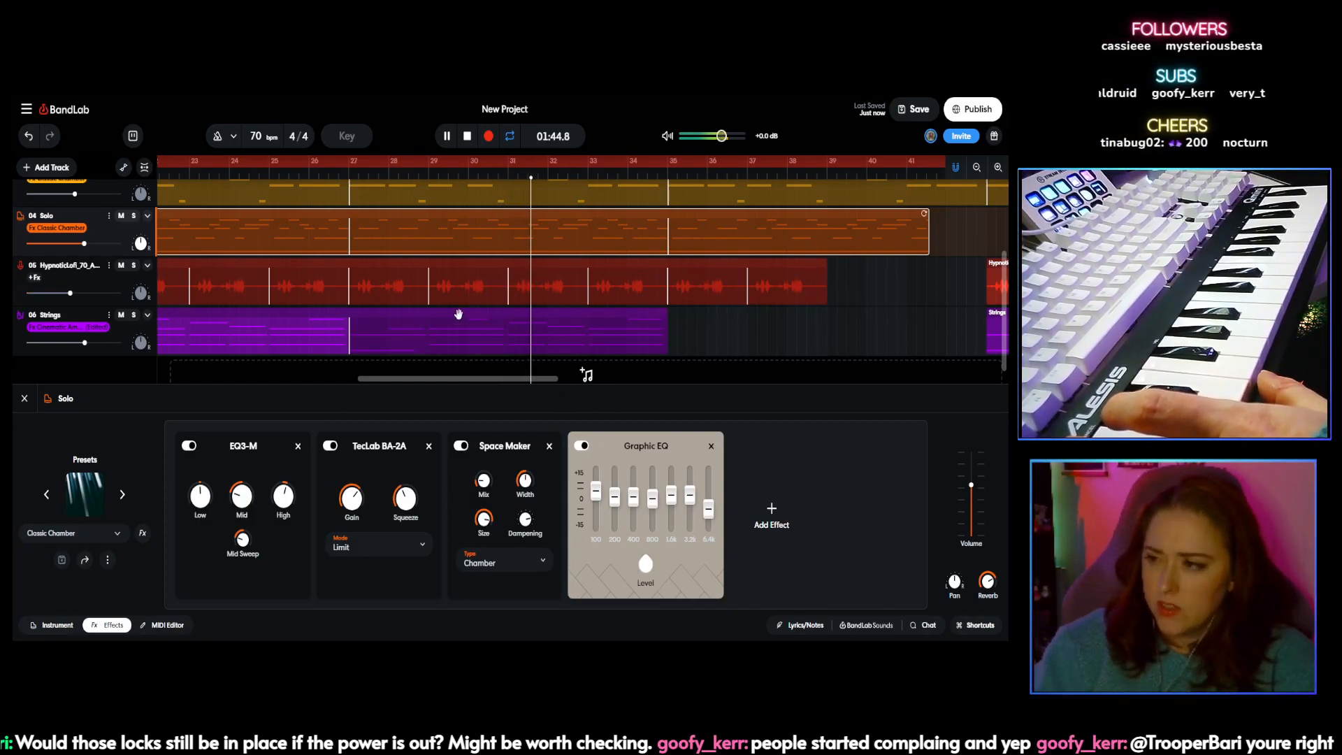
Step: Extend the looped Solo region to bar 83, in line with the end of the Strings region, and stop playback
scroll(475, 322, "up", 3)
scroll(456, 309, "down", 1)
left_click_drag(927, 274, 1004, 274)
left_click_drag(529, 380, 614, 378)
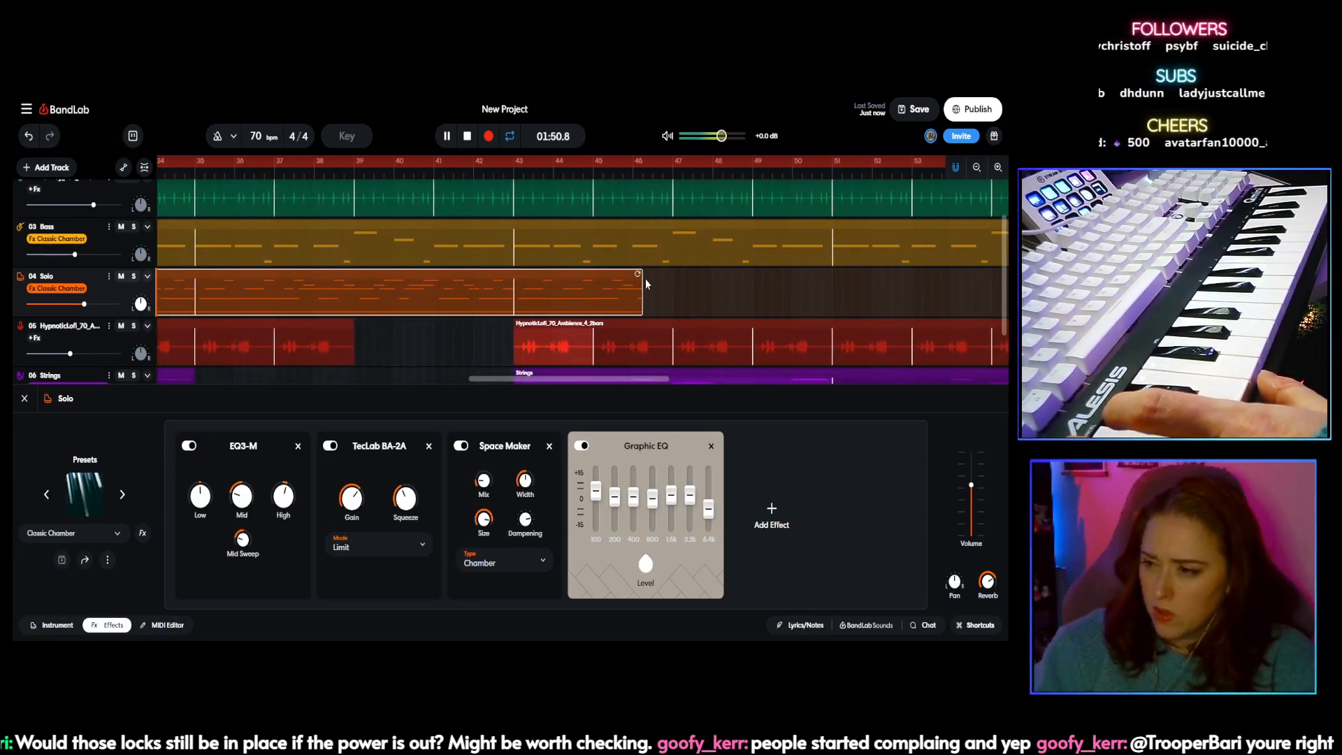
left_click_drag(641, 285, 750, 308)
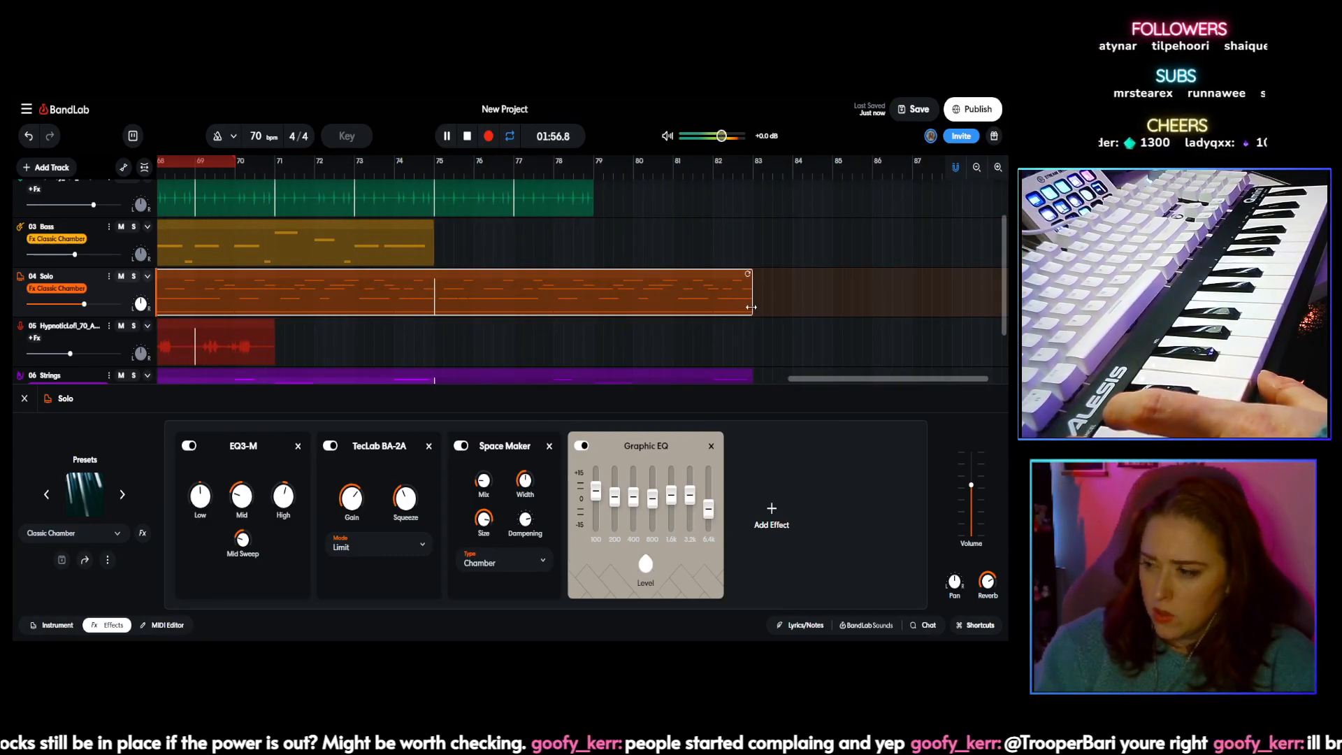
left_click(467, 136)
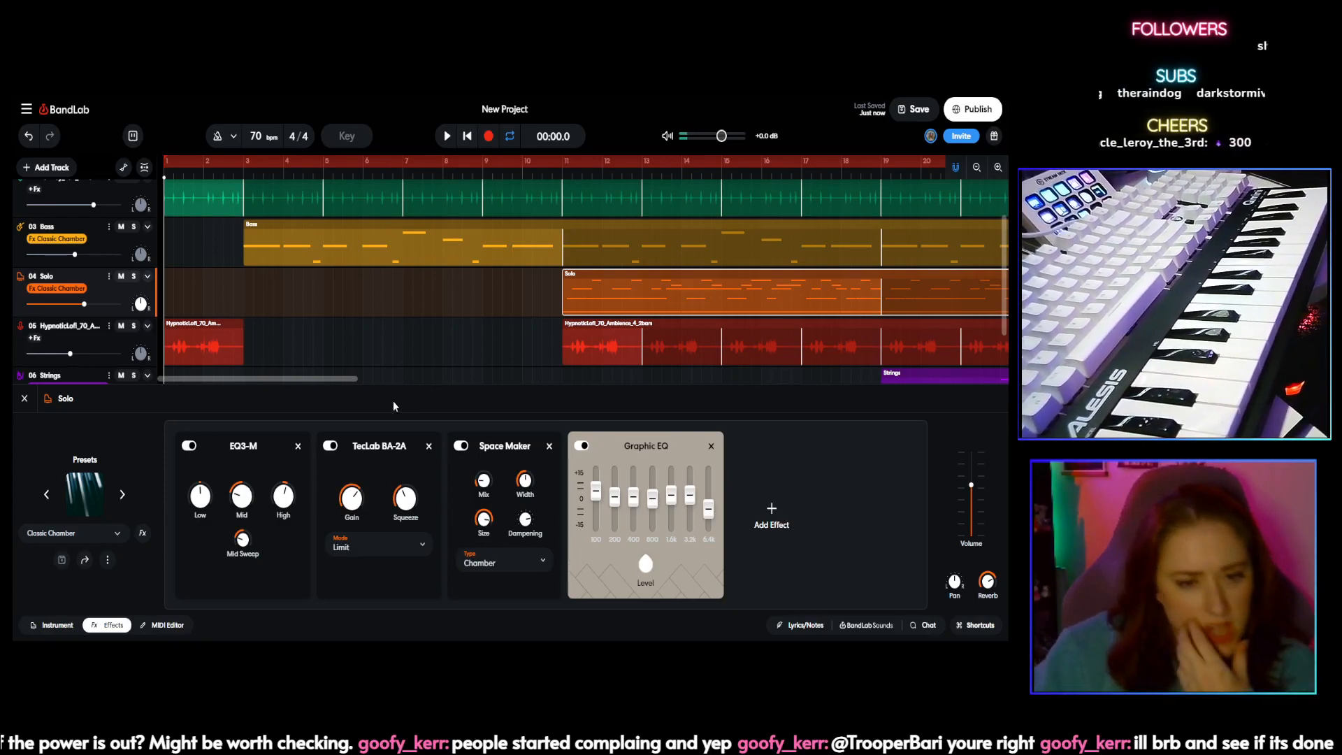
Step: Play the arrangement from just before bar 11, reopen the Solo track's effects and adjust the EQ3-M Low level
left_click_drag(285, 380, 347, 378)
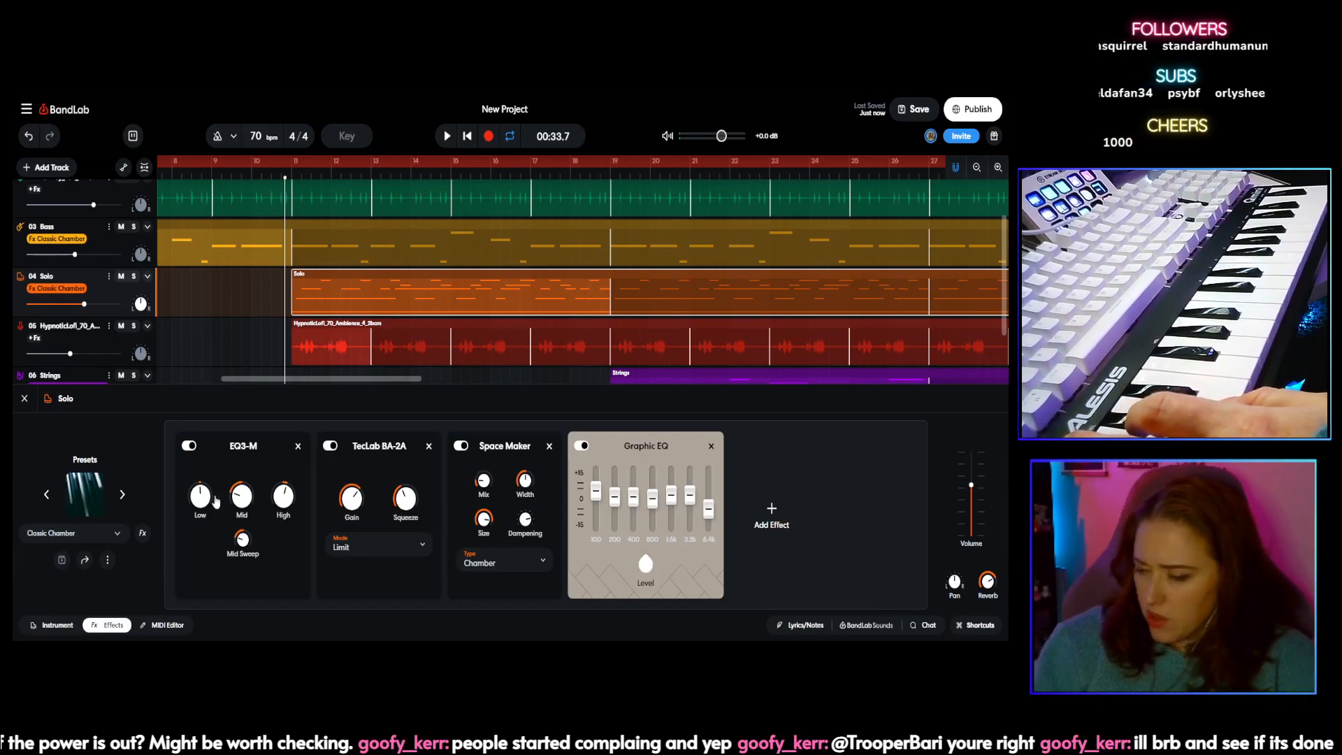
left_click(24, 399)
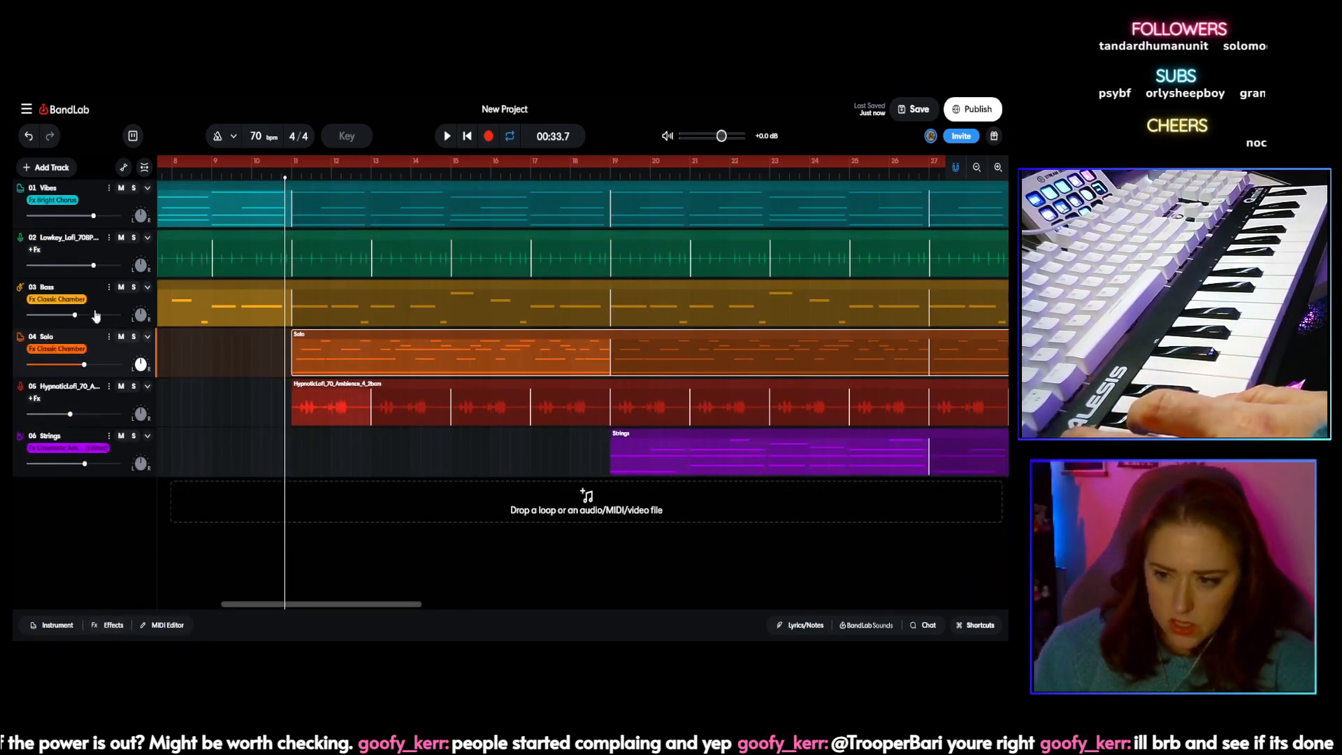
left_click(441, 139)
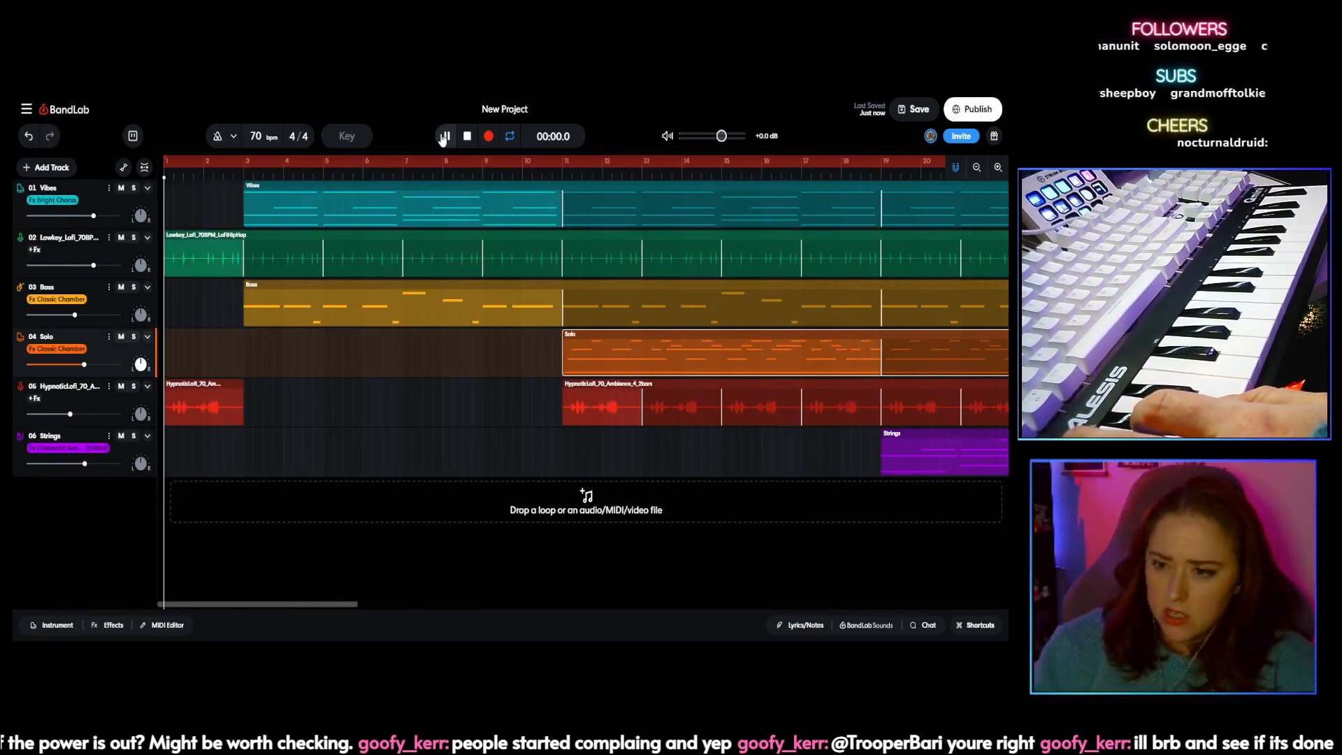
left_click(553, 180)
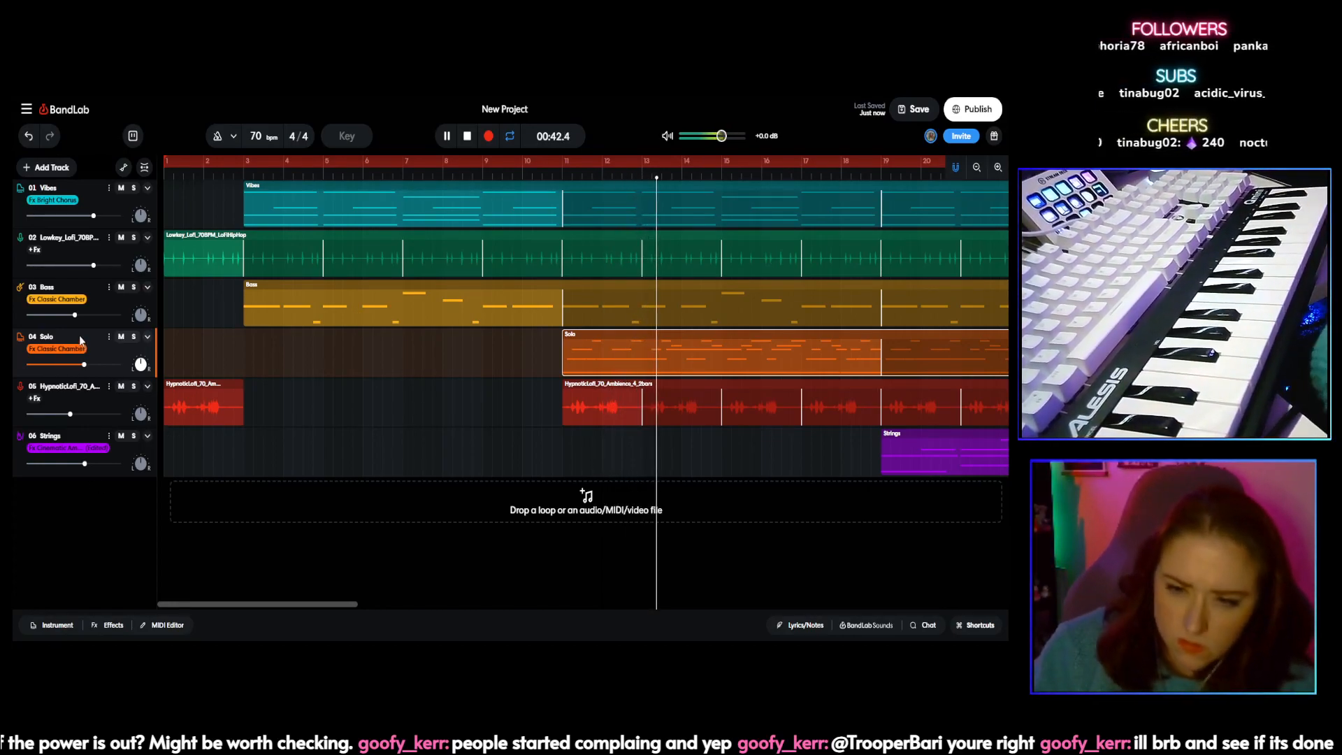
left_click(115, 626)
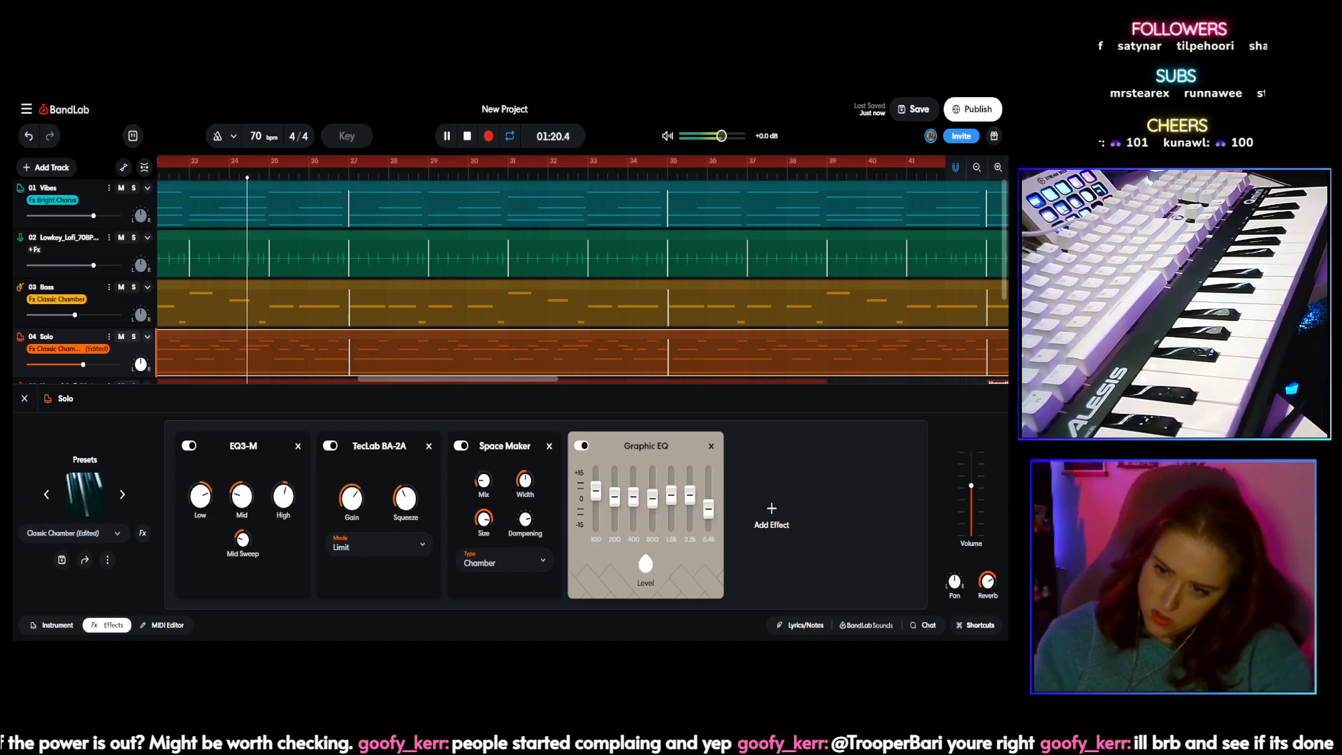
Step: Slice the Solo region at bars 27 and 35 and delete the section between the cuts
scroll(511, 279, "down", 1)
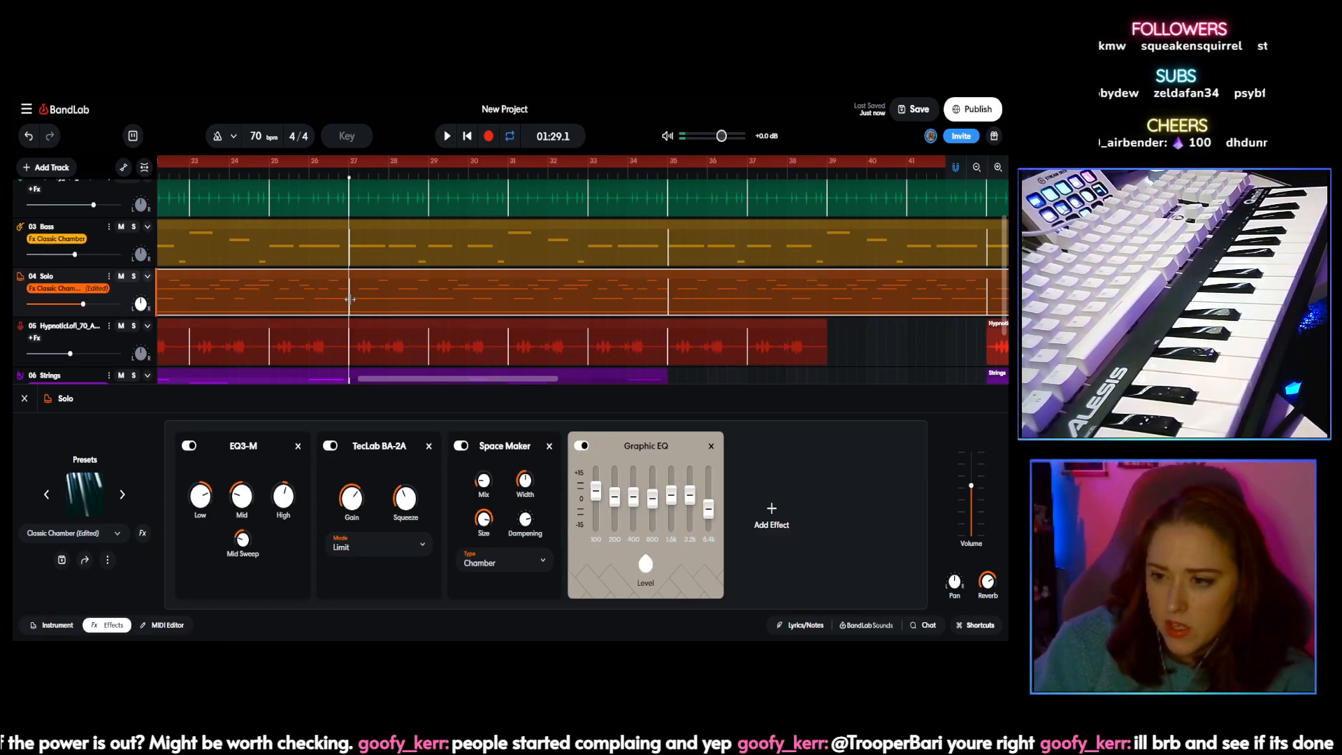
right_click(353, 286)
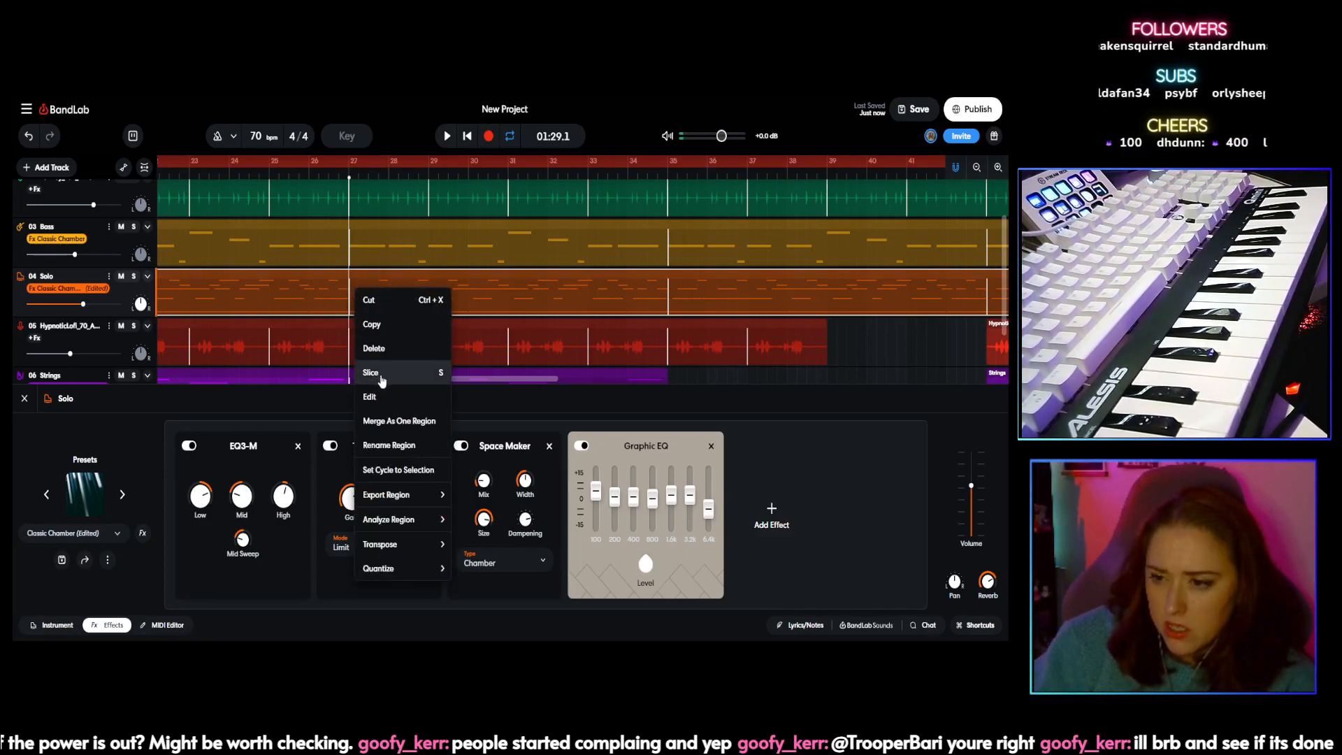
left_click(383, 380)
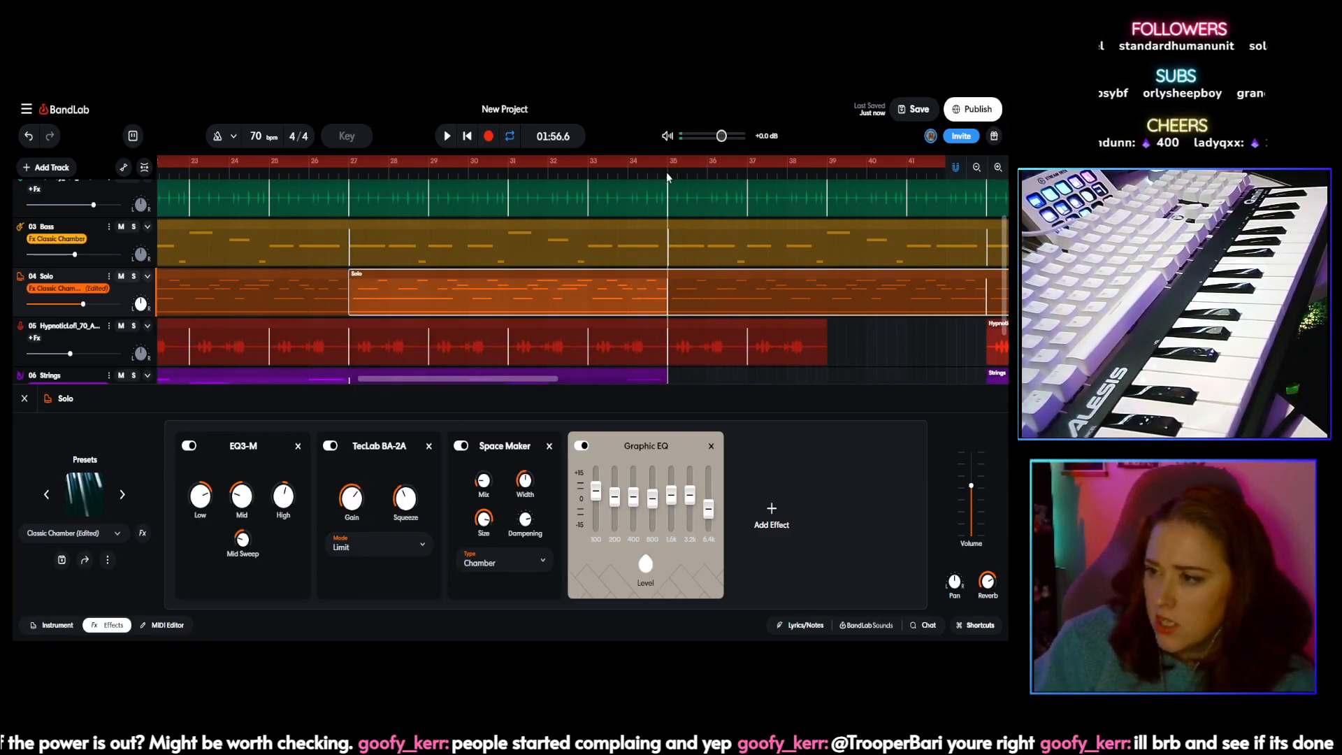
right_click(658, 293)
left_click(676, 380)
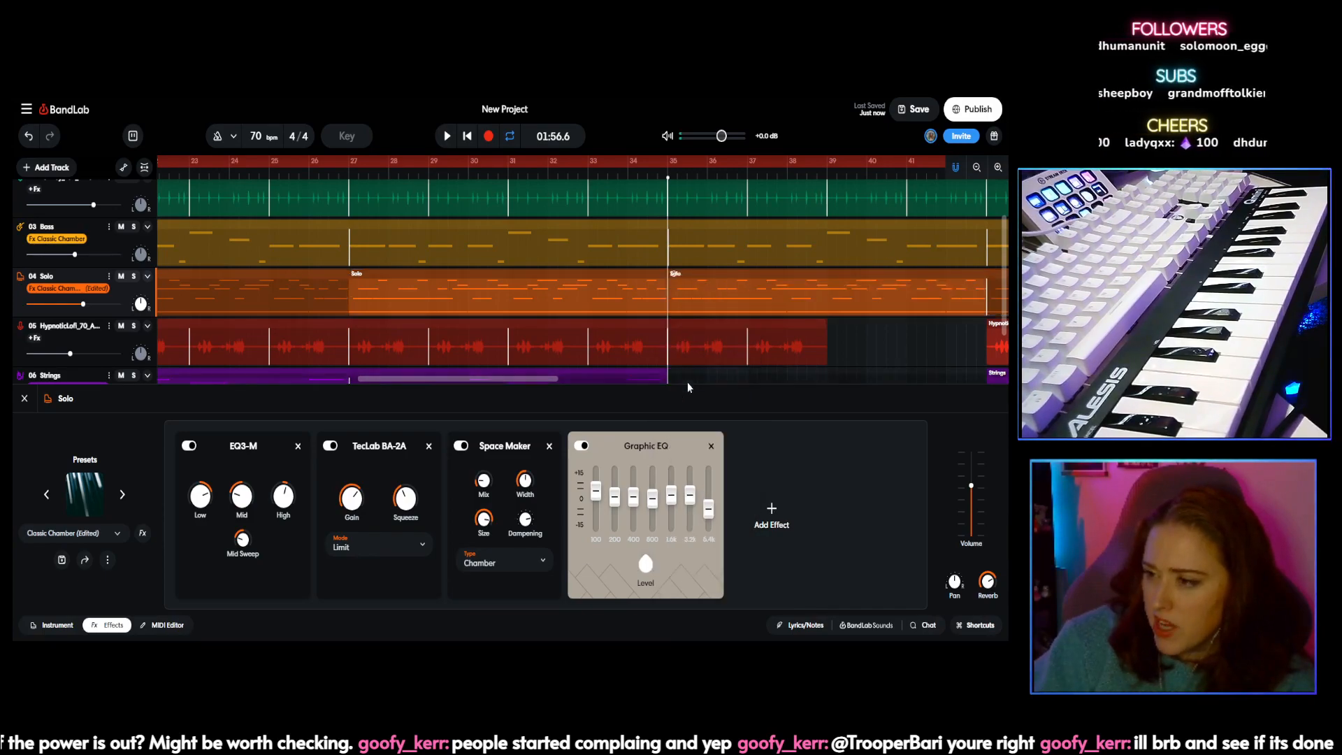
left_click(516, 284)
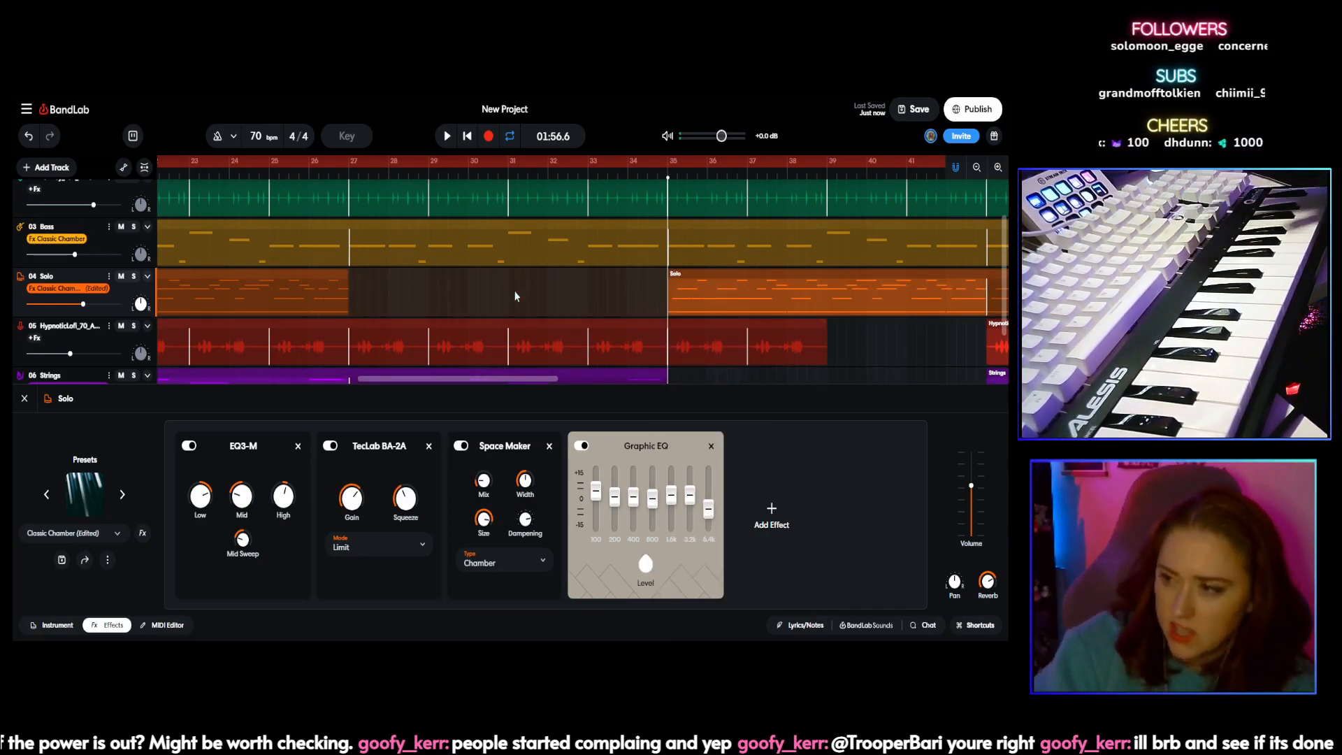
key("Delete")
Step: Play the arrangement from about bar 26 and lower the HypnoticLofi ambience track's volume to about -9.5 dB
left_click(314, 171)
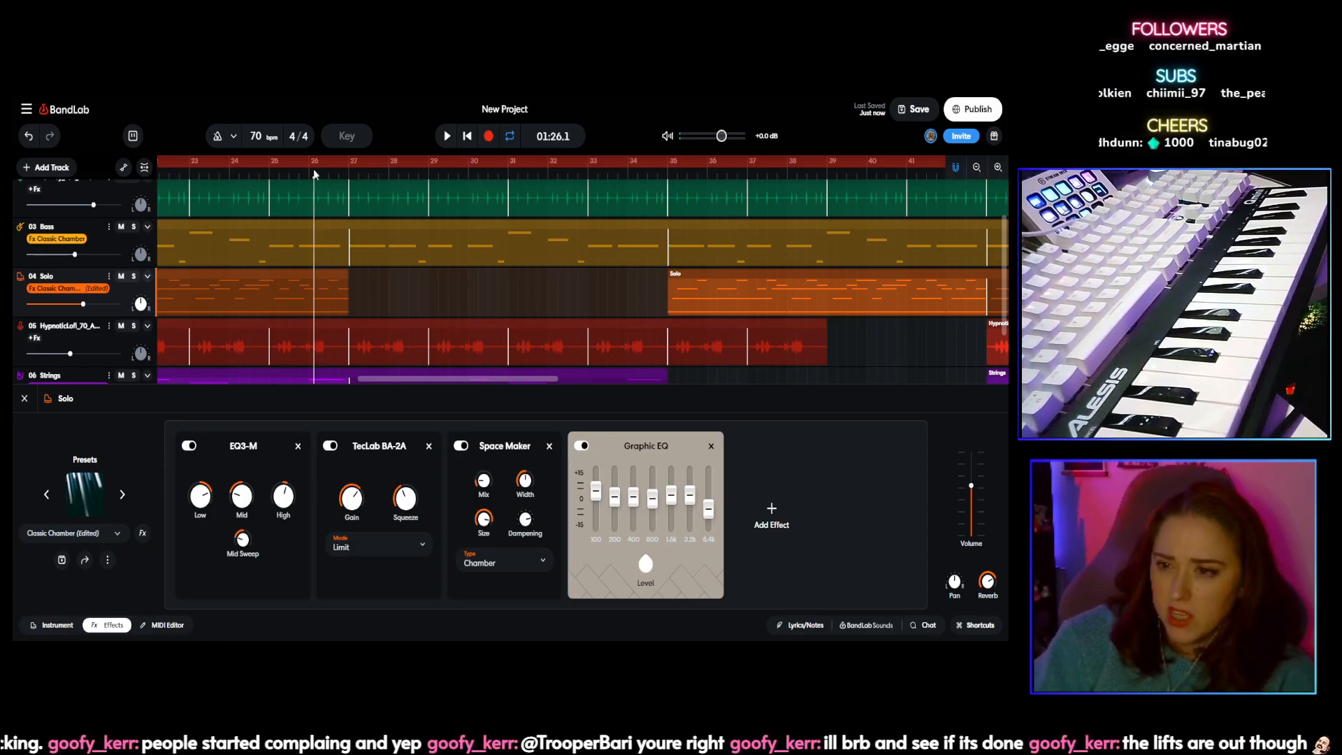
left_click(446, 137)
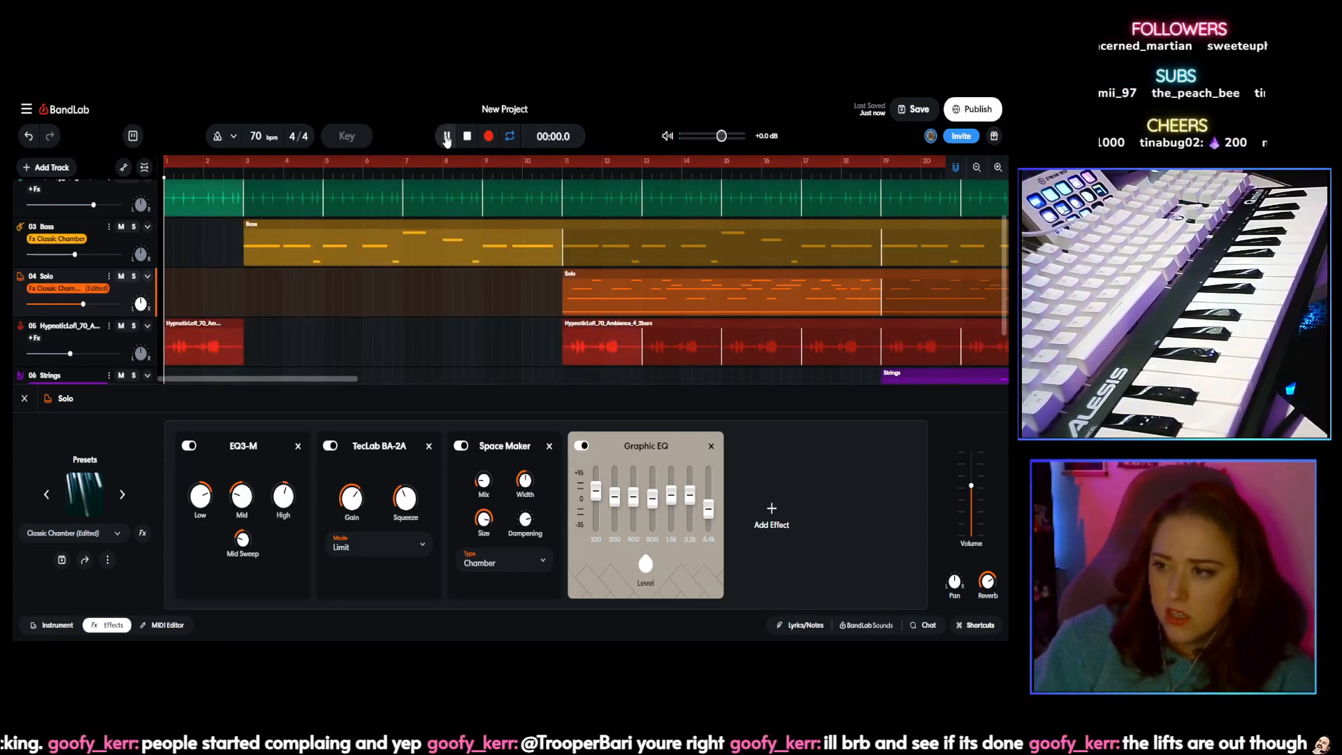
left_click_drag(332, 380, 469, 384)
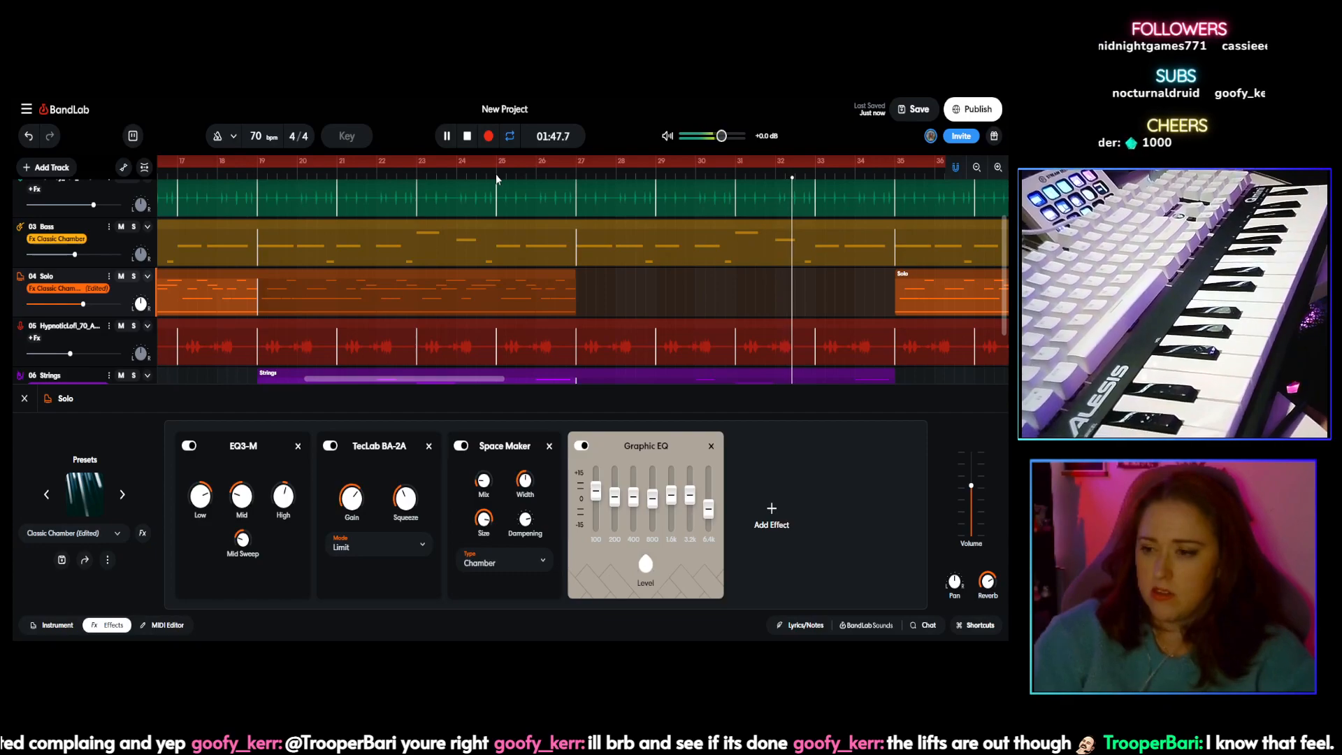
left_click_drag(69, 354, 65, 354)
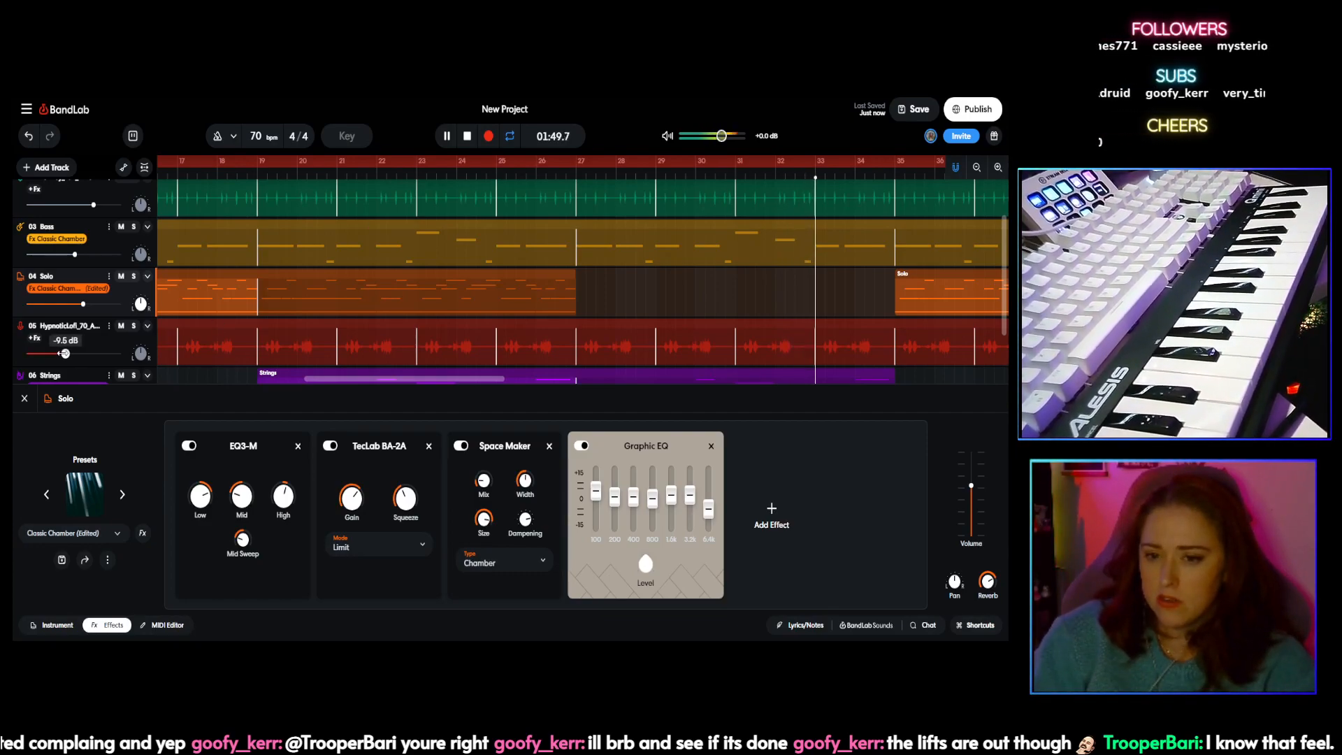
Step: Listen to the sections around the Solo, ambience and Strings gaps up to bar 43, and stop playback
left_click_drag(480, 377, 615, 375)
scroll(568, 320, "down", 1)
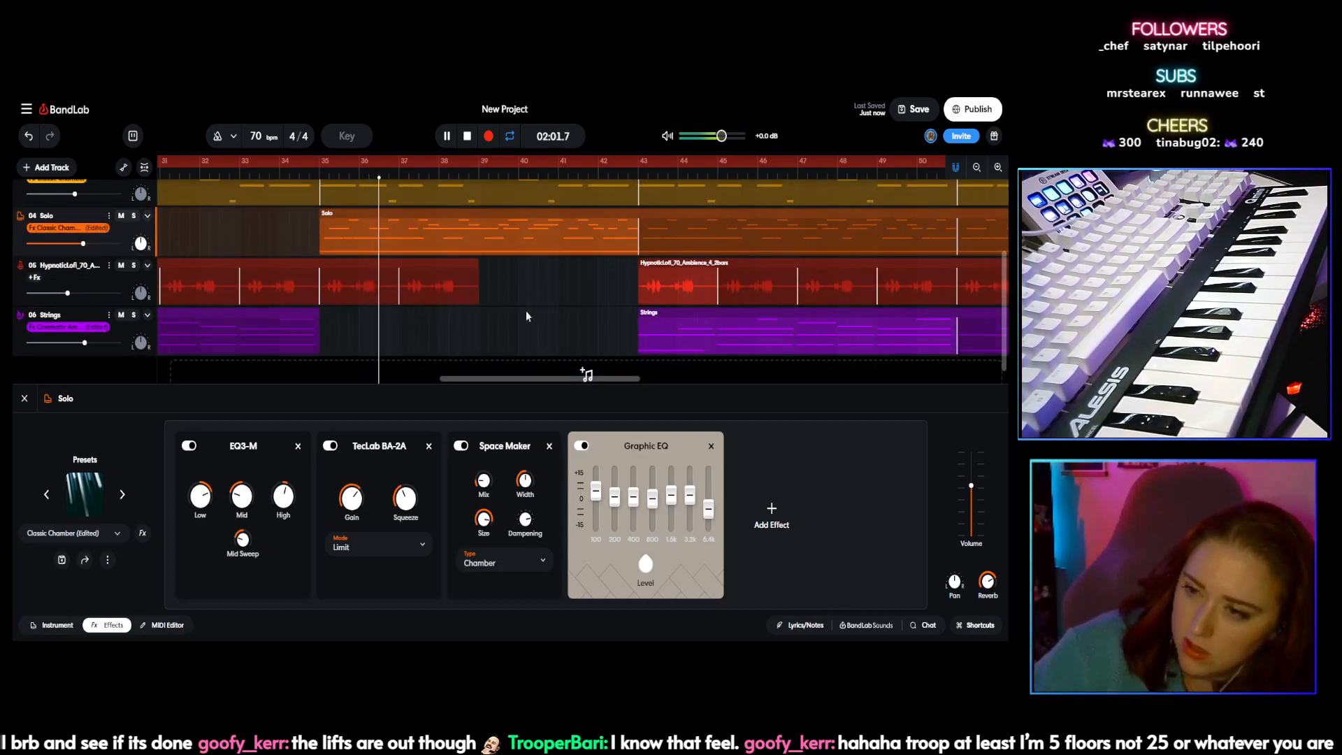
mouse_move(479, 269)
left_mouse_down()
mouse_move(409, 269)
mouse_move(477, 270)
left_mouse_up()
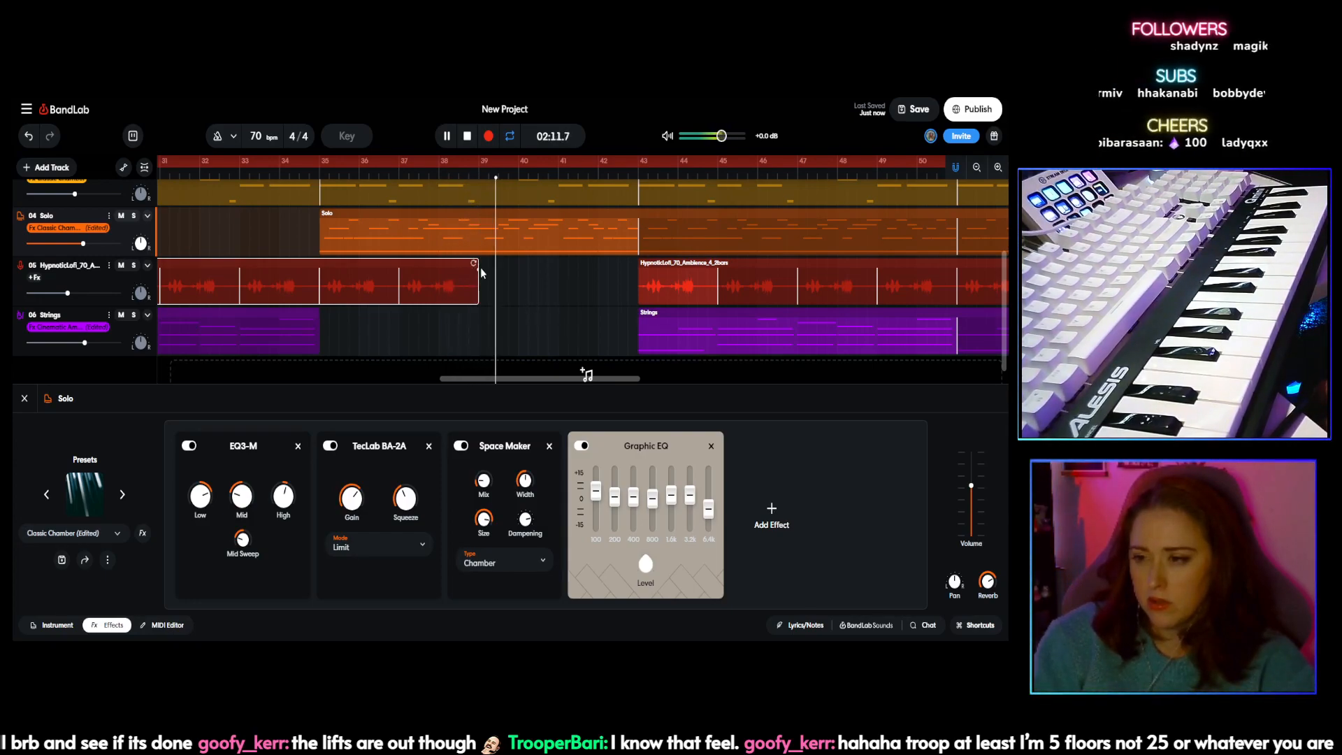
scroll(532, 285, "up", 2)
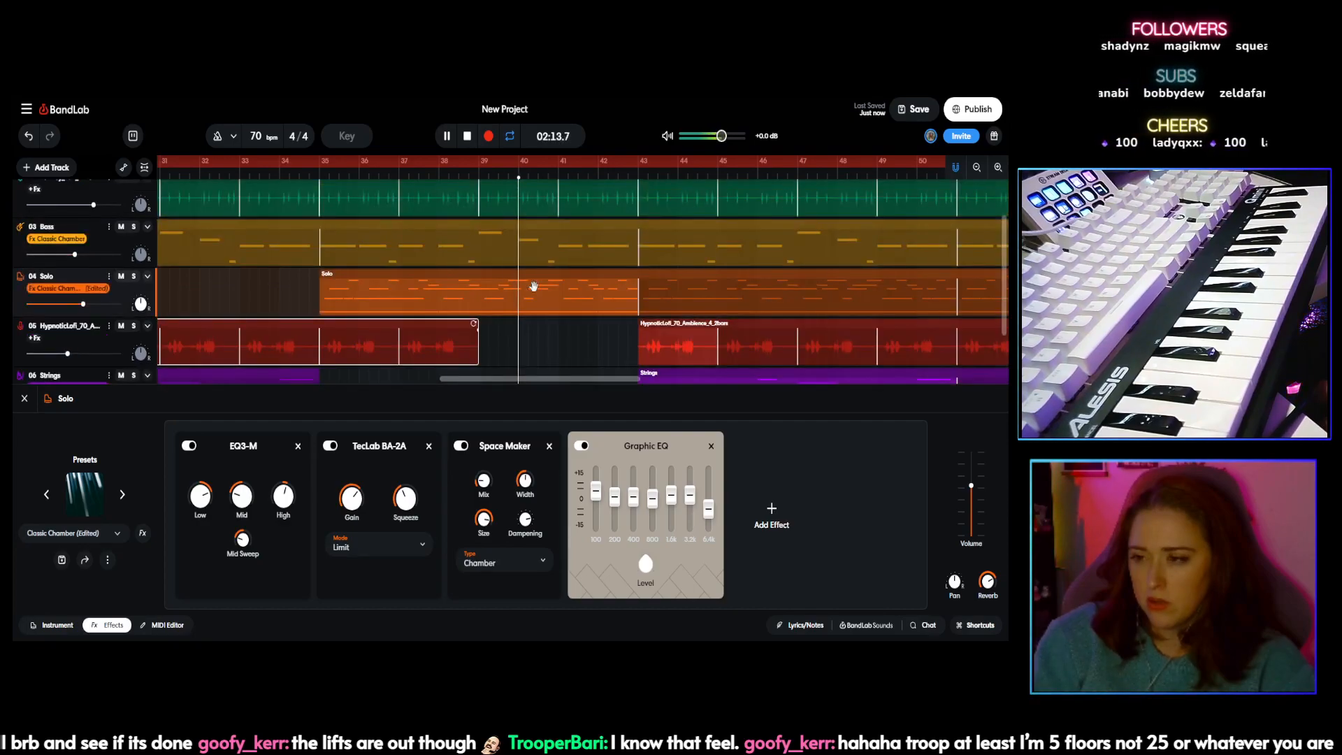
scroll(533, 285, "down", 1)
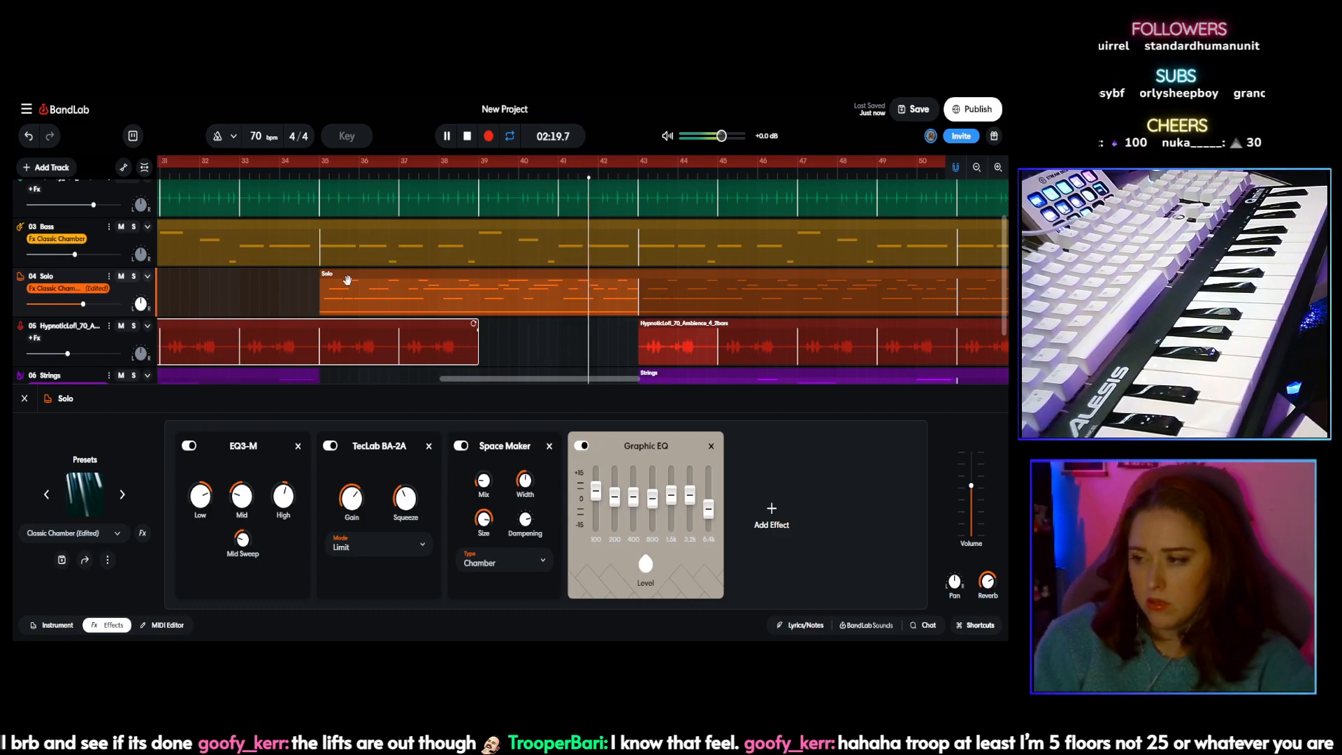
scroll(347, 281, "down", 1)
scroll(347, 280, "up", 2)
scroll(347, 281, "down", 1)
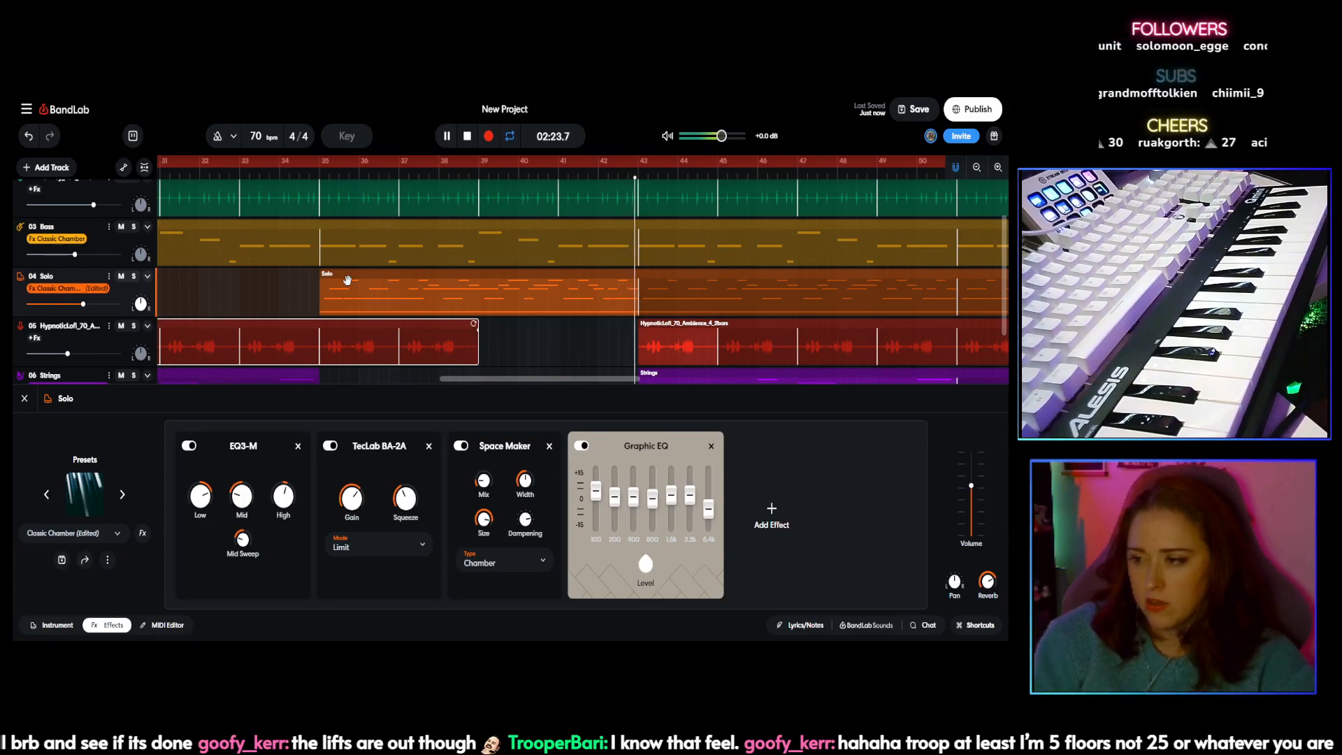
left_click(467, 136)
scroll(241, 308, "up", 1)
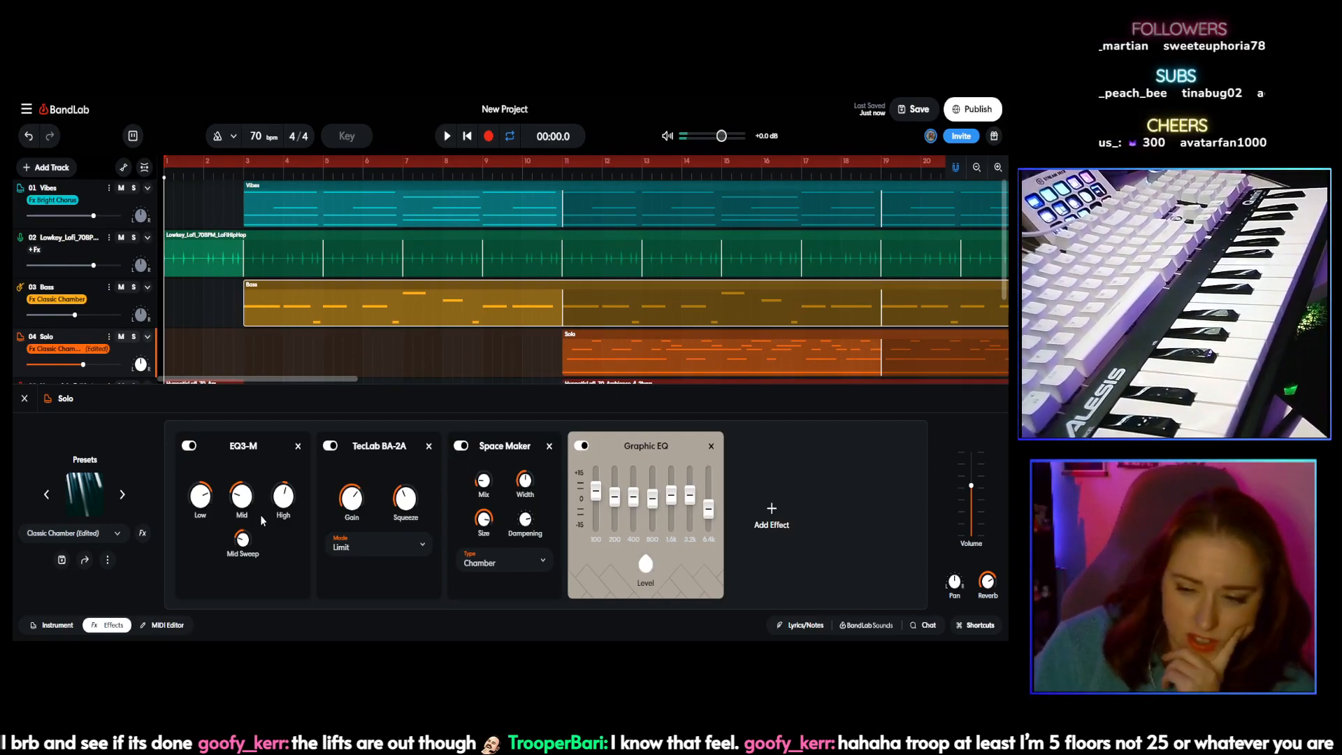
Step: Play the arrangement from the start and open the instrument library for the Bass track
left_click(54, 625)
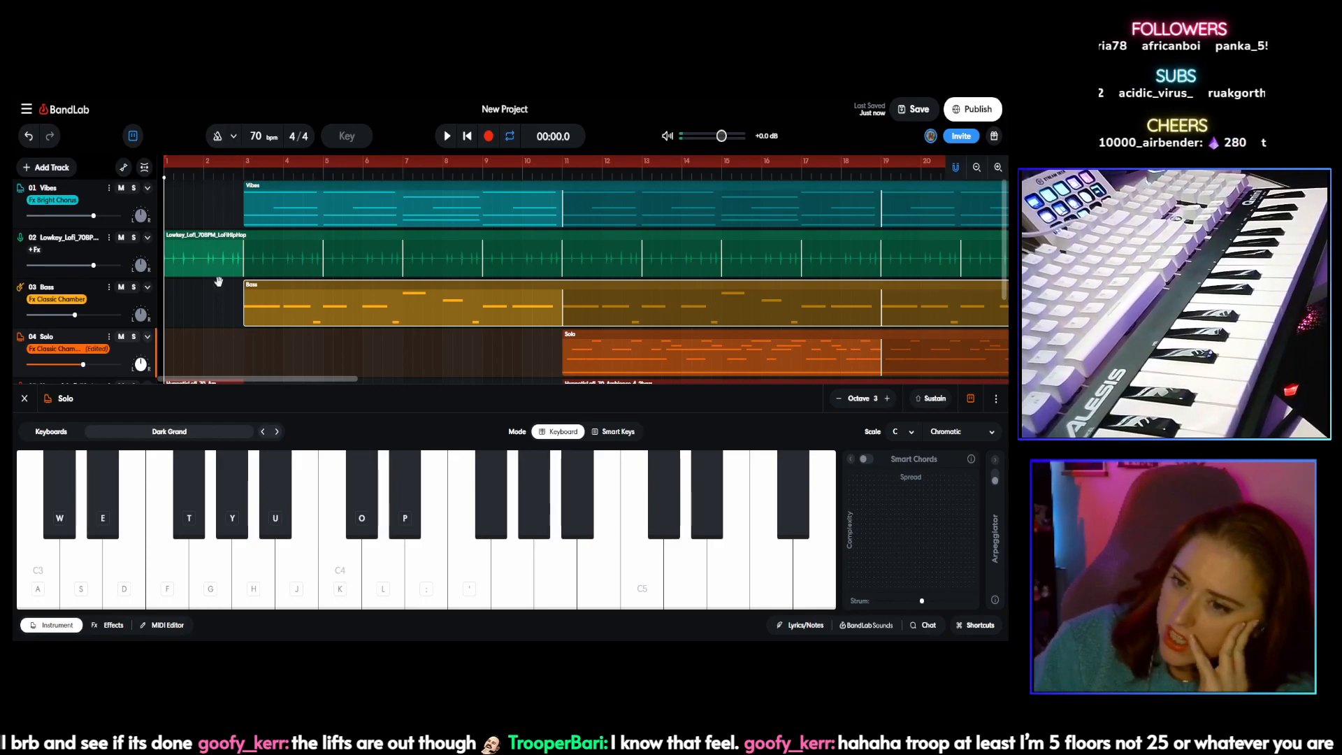
left_click(85, 285)
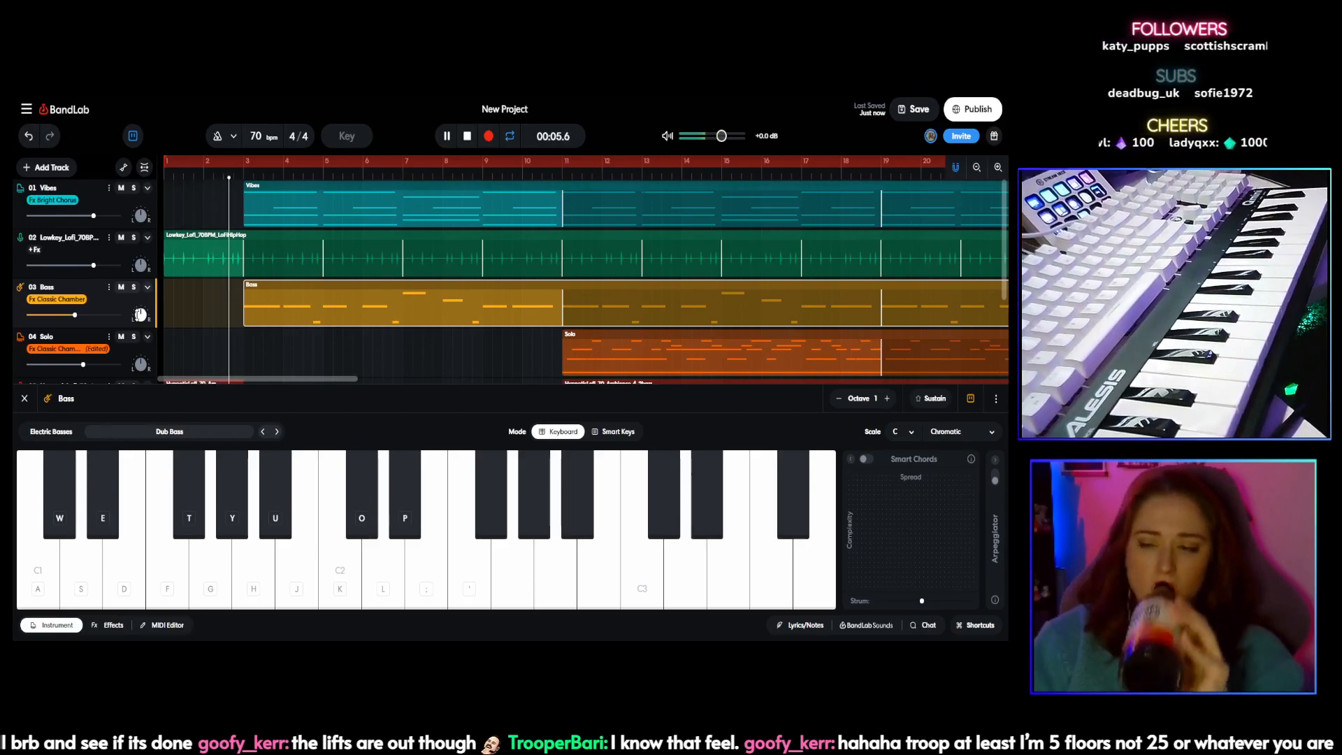
left_click(225, 432)
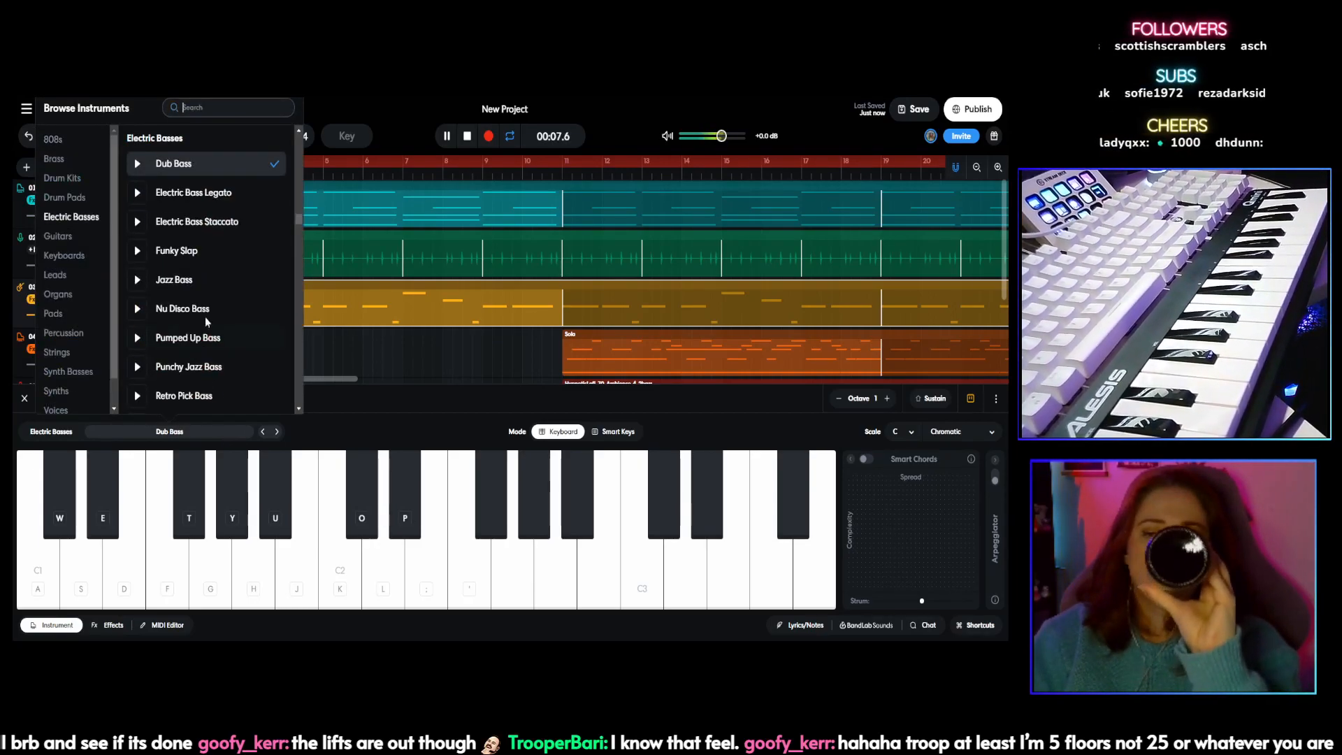
Step: Browse from the electric basses to the Leads category and try Big Synth Lead on the Bass track
scroll(206, 300, "up", 2)
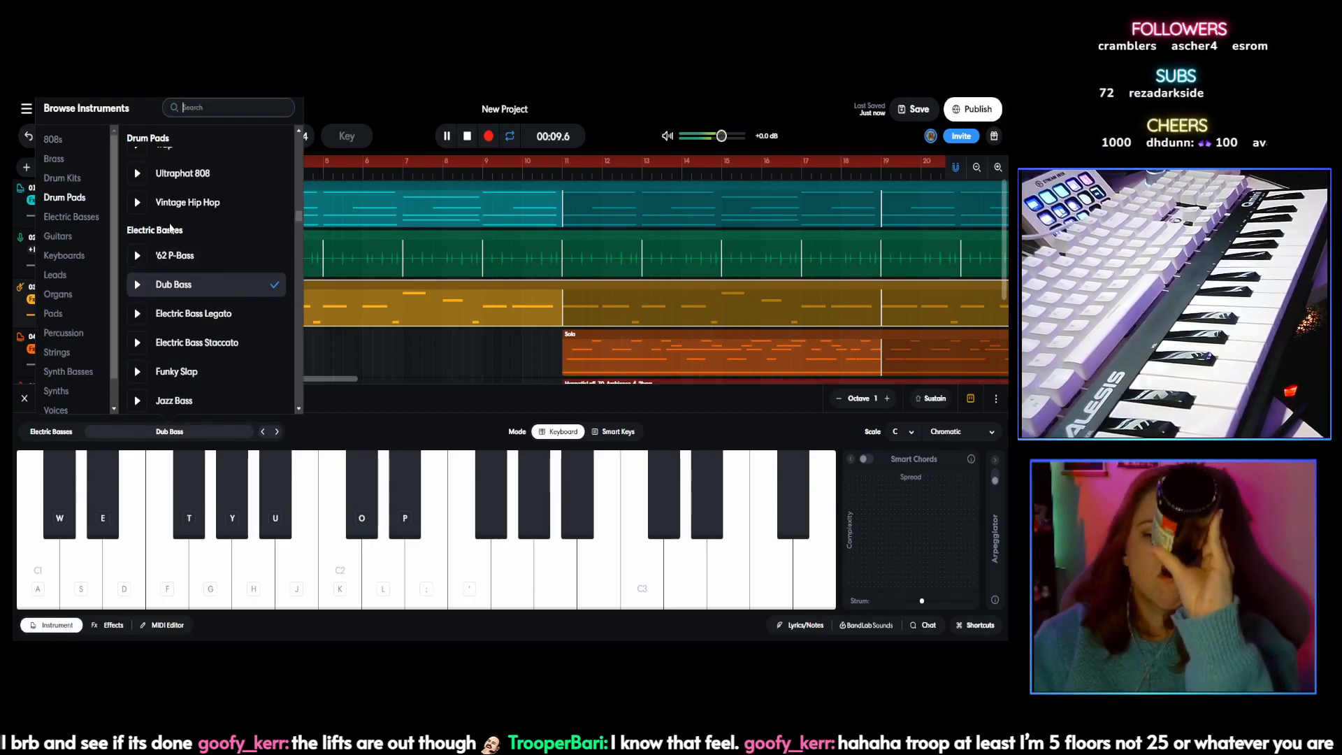
scroll(175, 238, "down", 1)
scroll(170, 230, "down", 5)
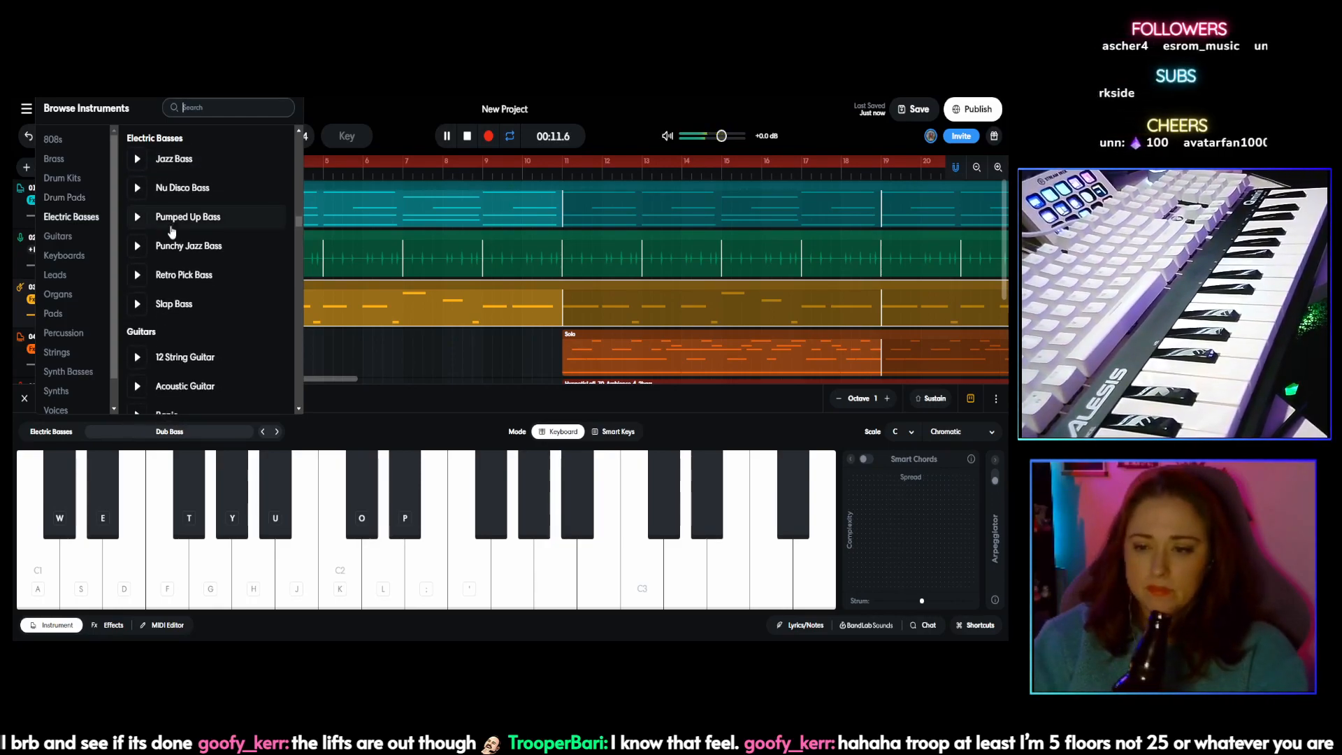
scroll(171, 232, "down", 7)
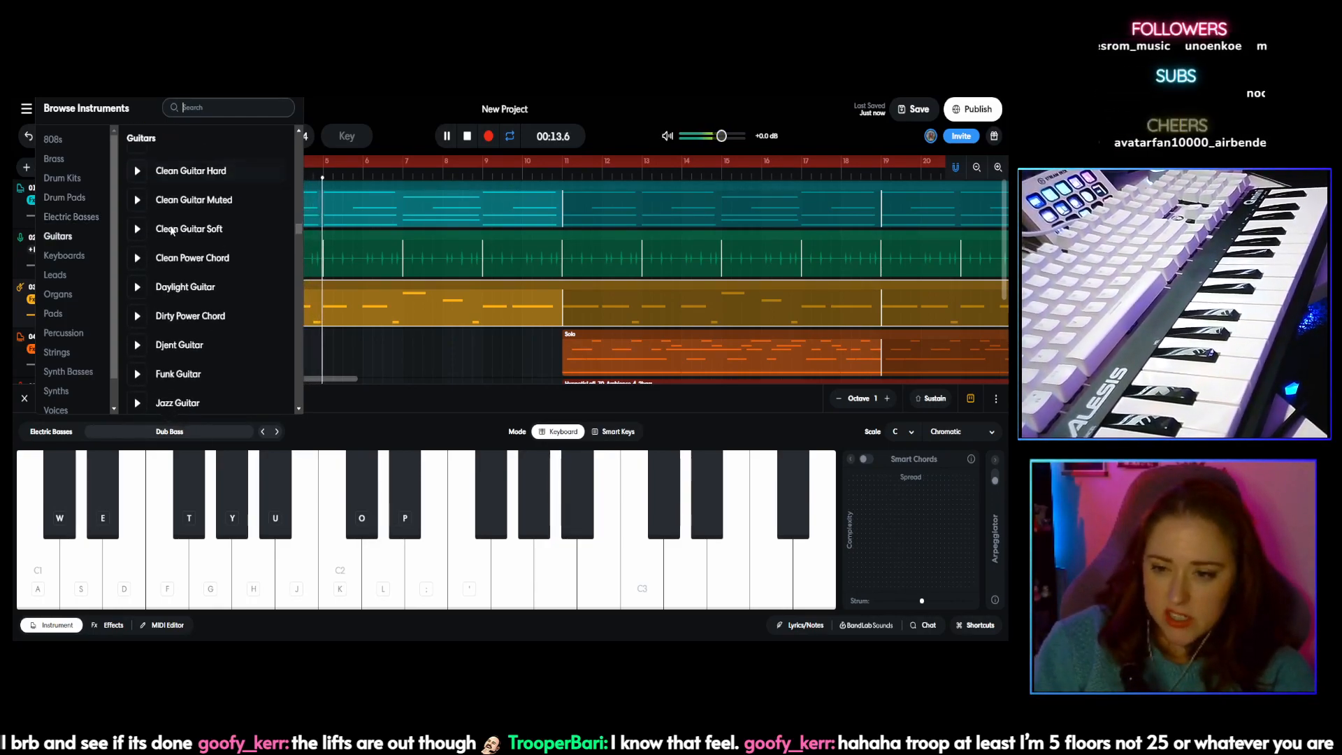
scroll(171, 232, "down", 5)
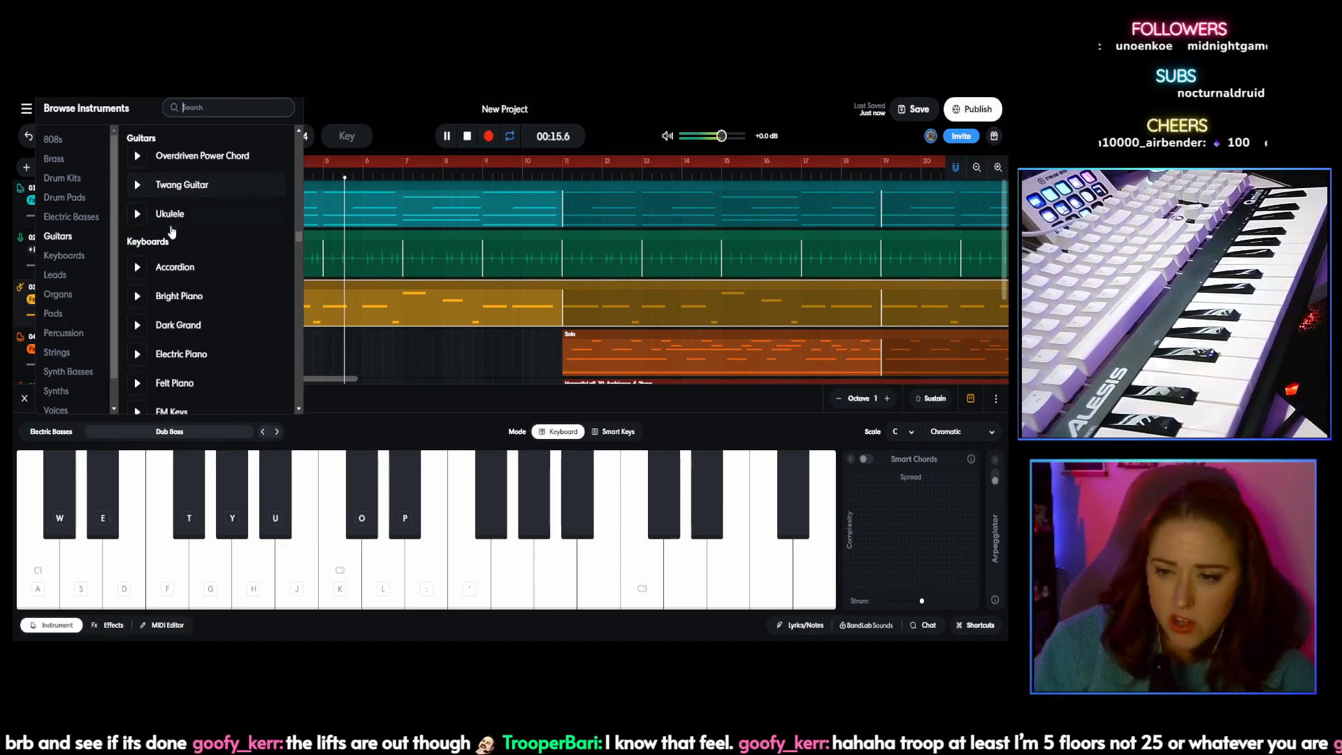
scroll(172, 230, "down", 6)
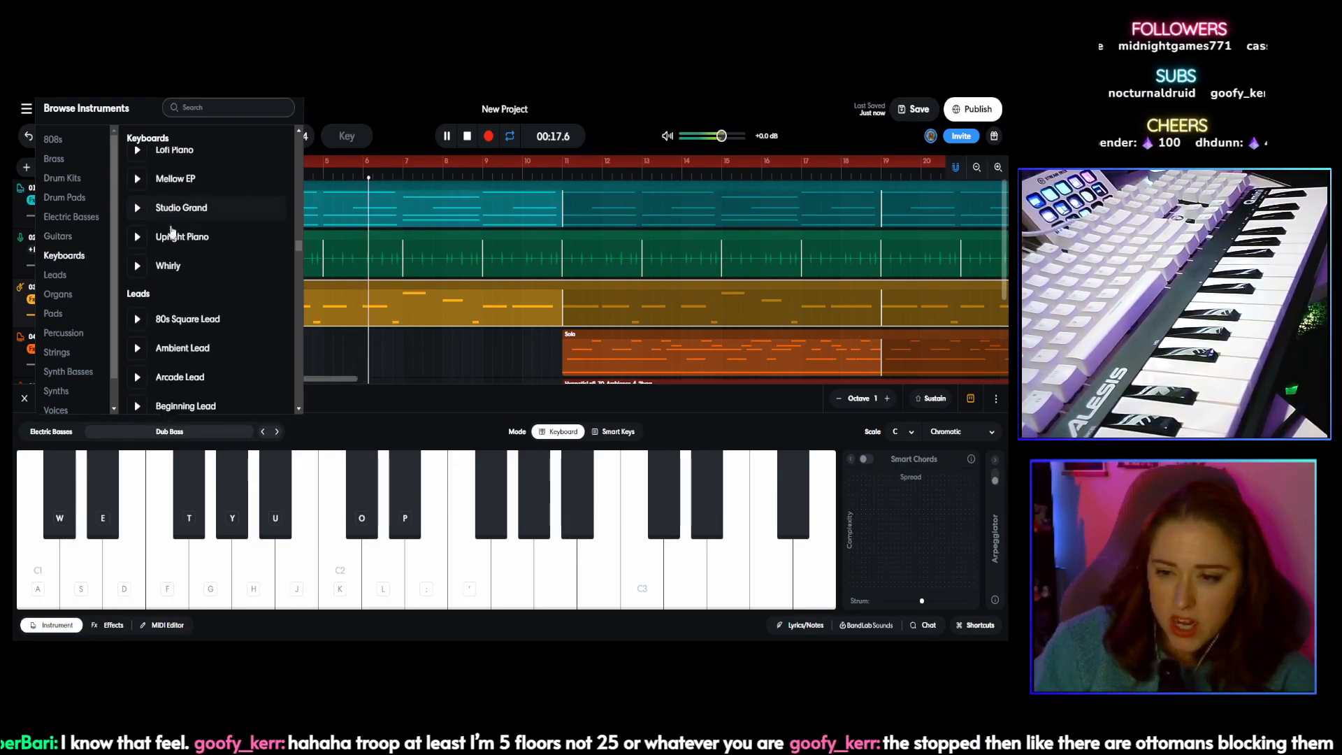
scroll(171, 227, "down", 4)
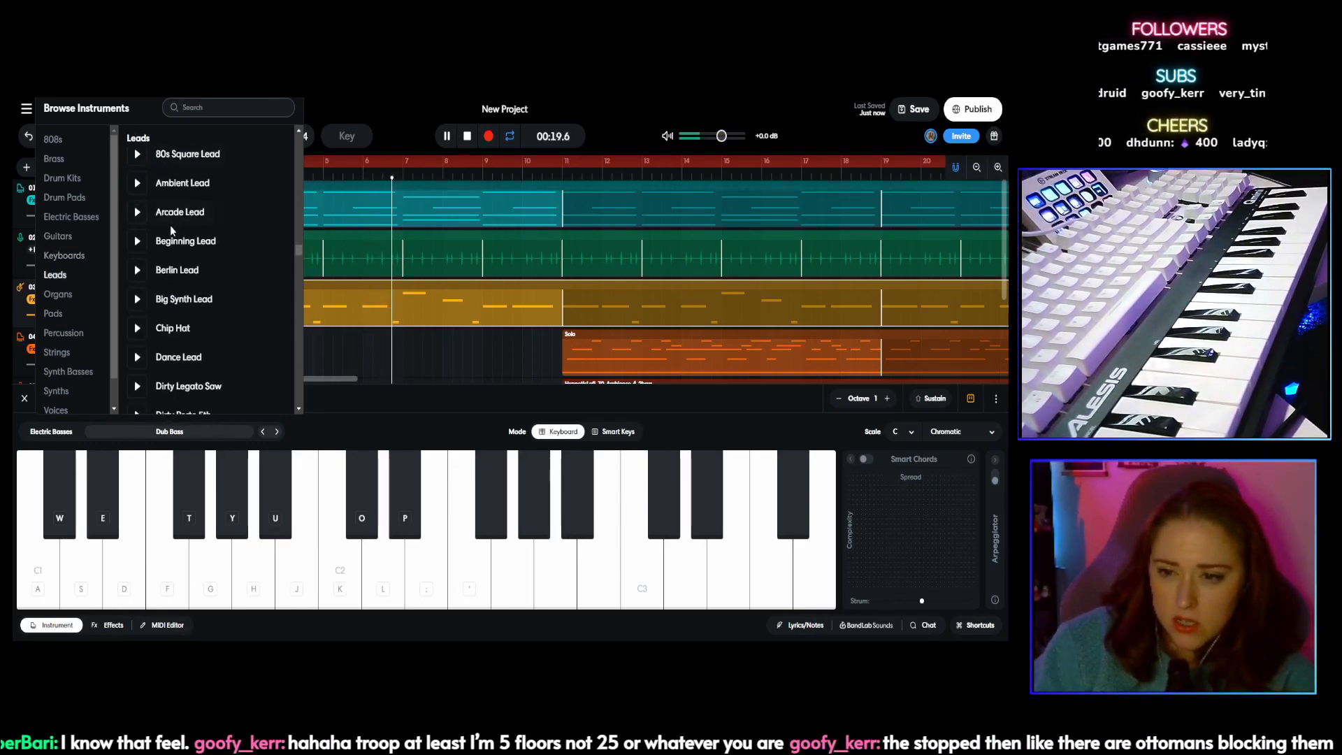
left_click(187, 299)
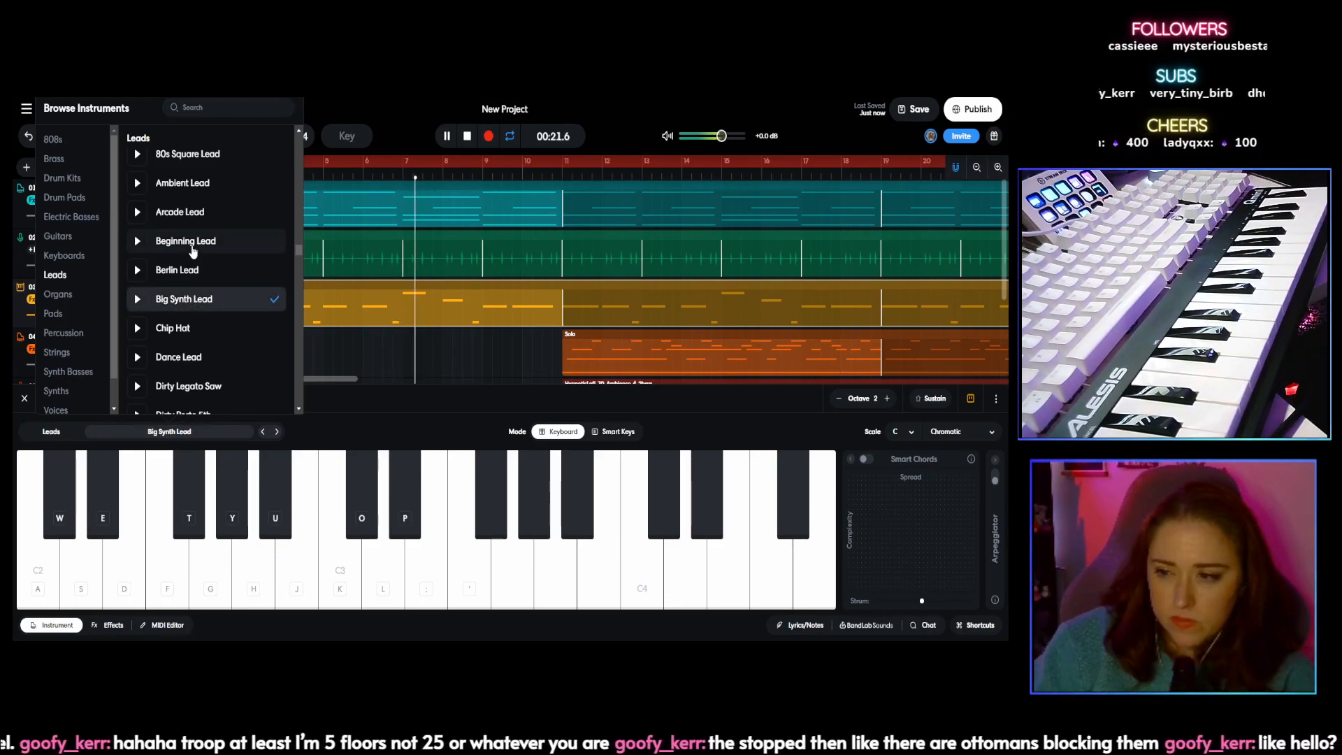
Step: Audition the Chip Hat and Fat 'n Dirty leads on the Bass track during playback
scroll(193, 251, "down", 1)
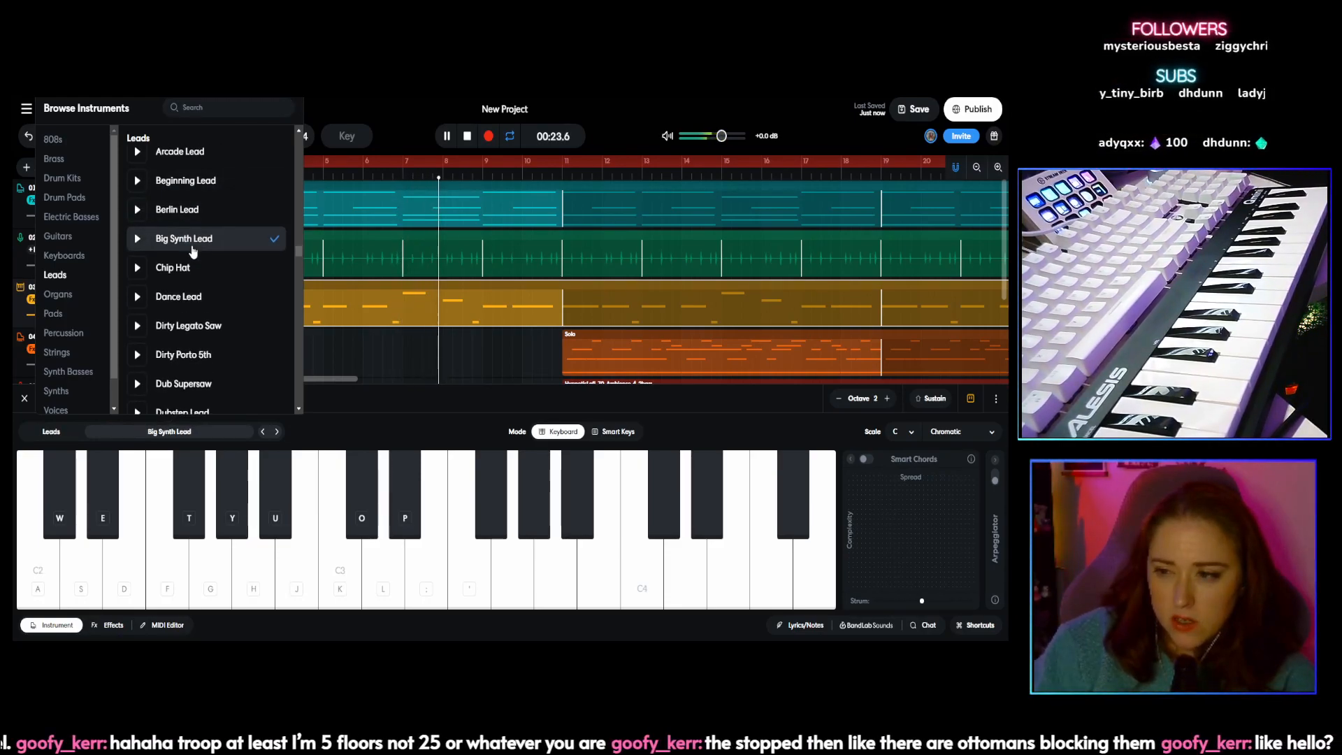
left_click(173, 273)
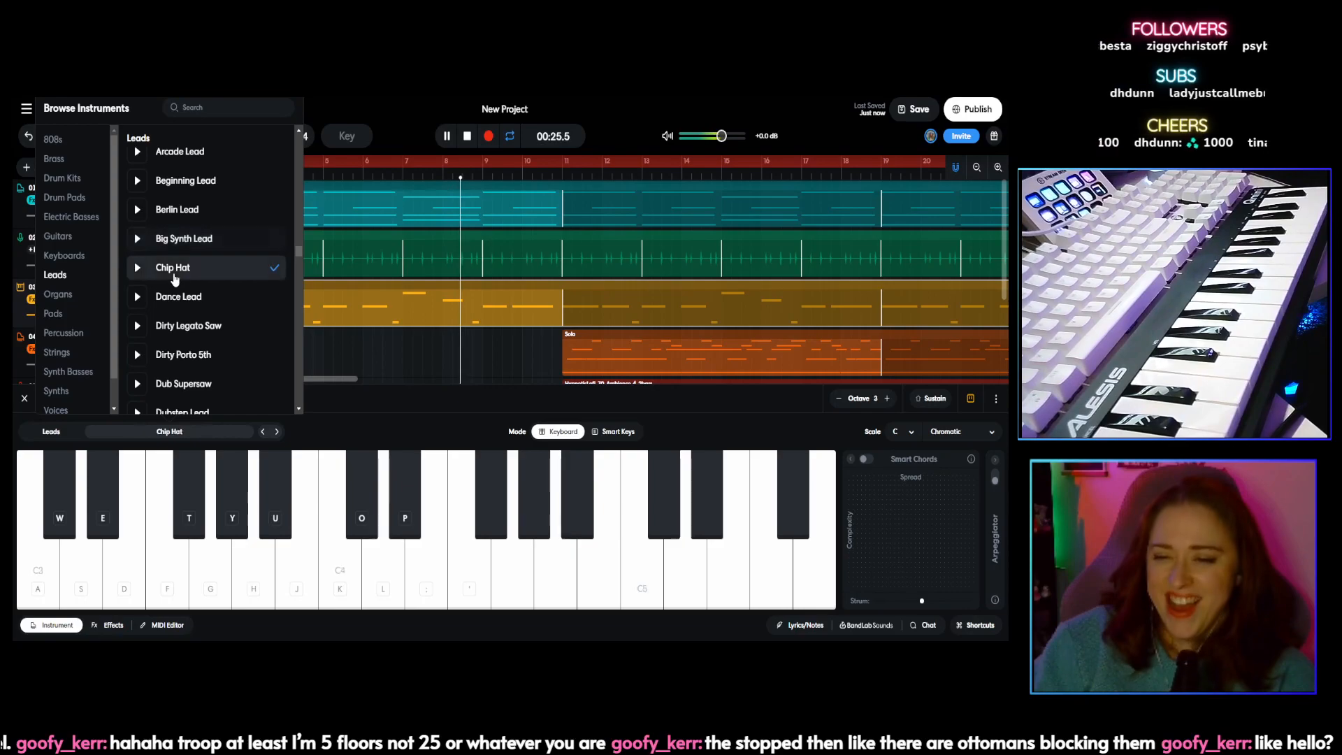
scroll(192, 294, "down", 1)
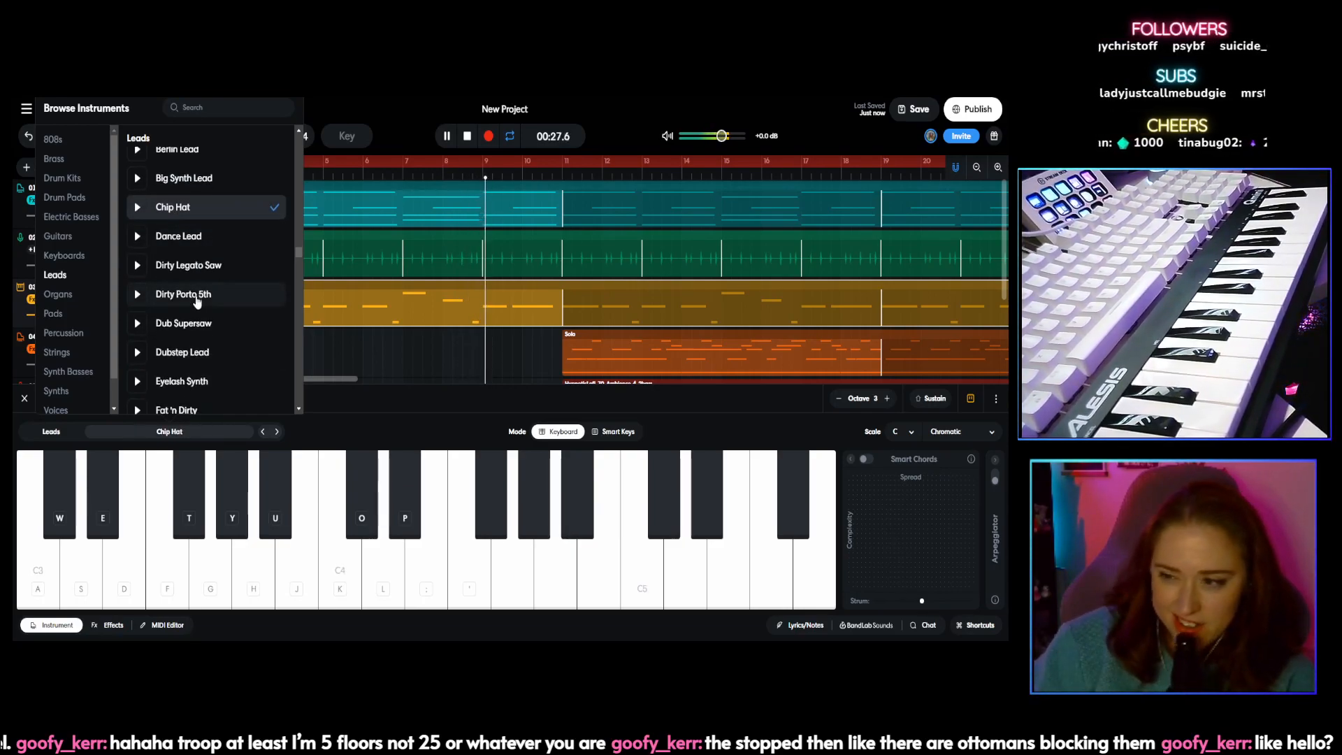
scroll(197, 301, "down", 1)
scroll(196, 300, "down", 1)
left_click(197, 302)
scroll(196, 300, "up", 2)
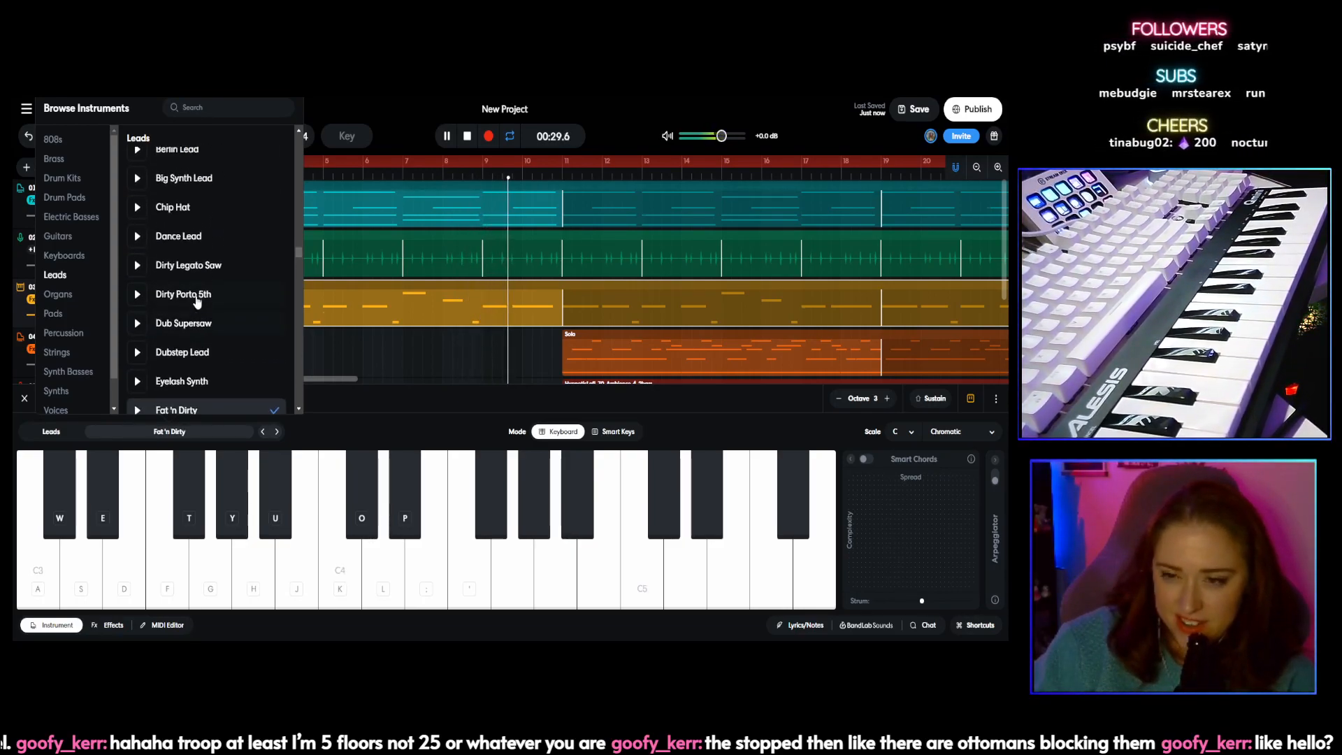
Step: Audition the Funky Clav and Noir Chord leads on the Bass track during playback
scroll(197, 300, "down", 3)
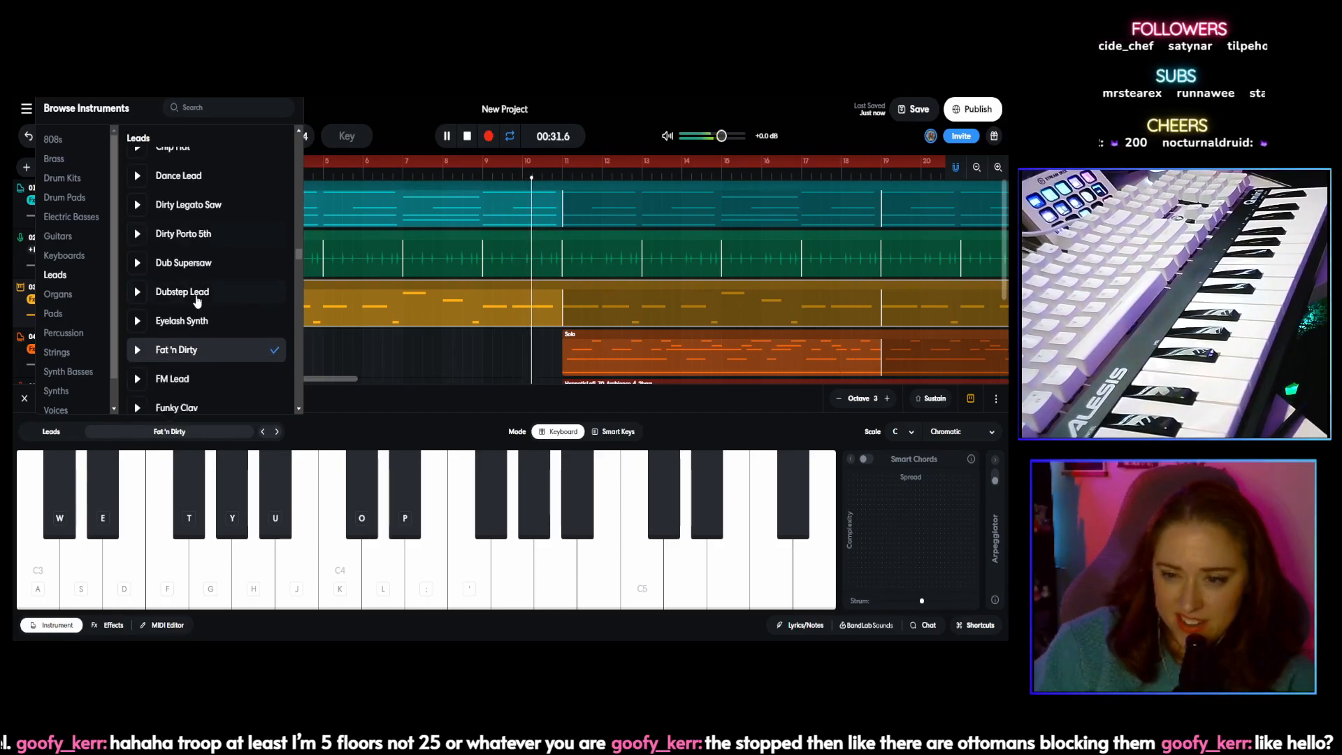
scroll(197, 302, "down", 2)
left_click(193, 231)
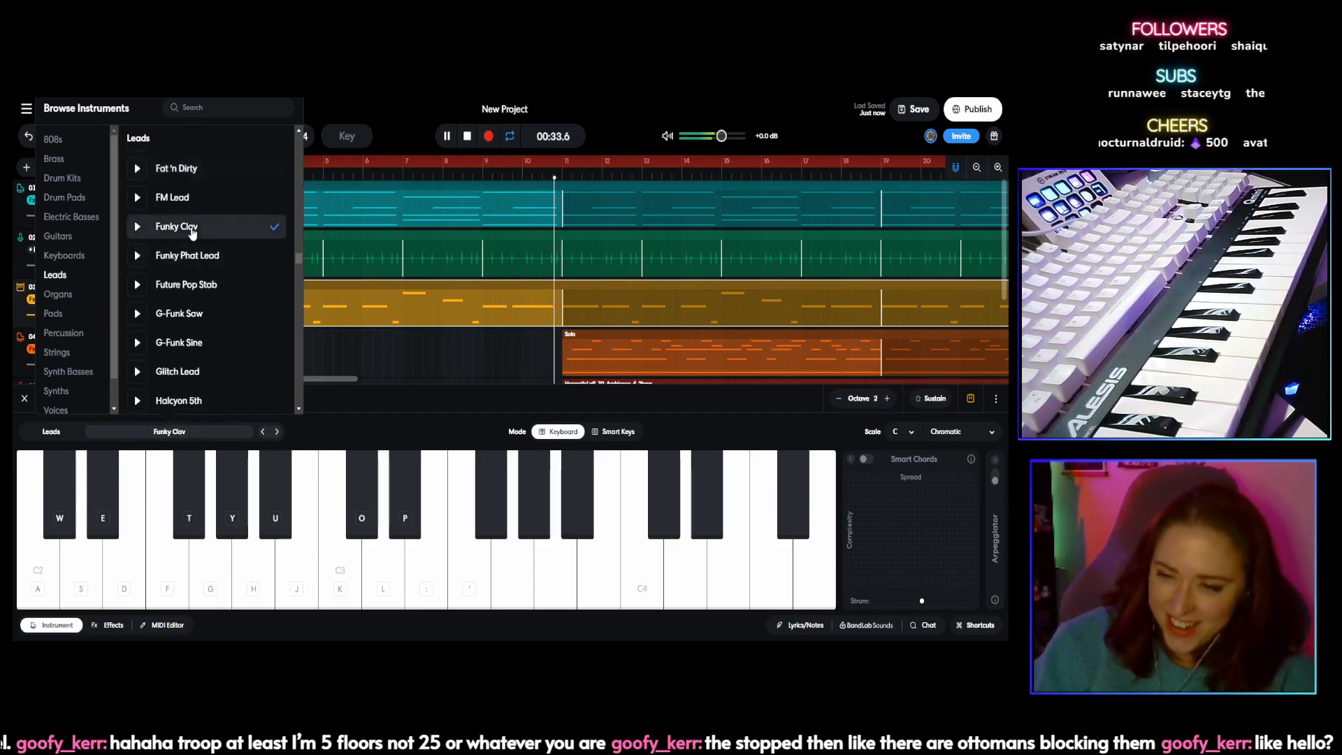
scroll(193, 232, "down", 2)
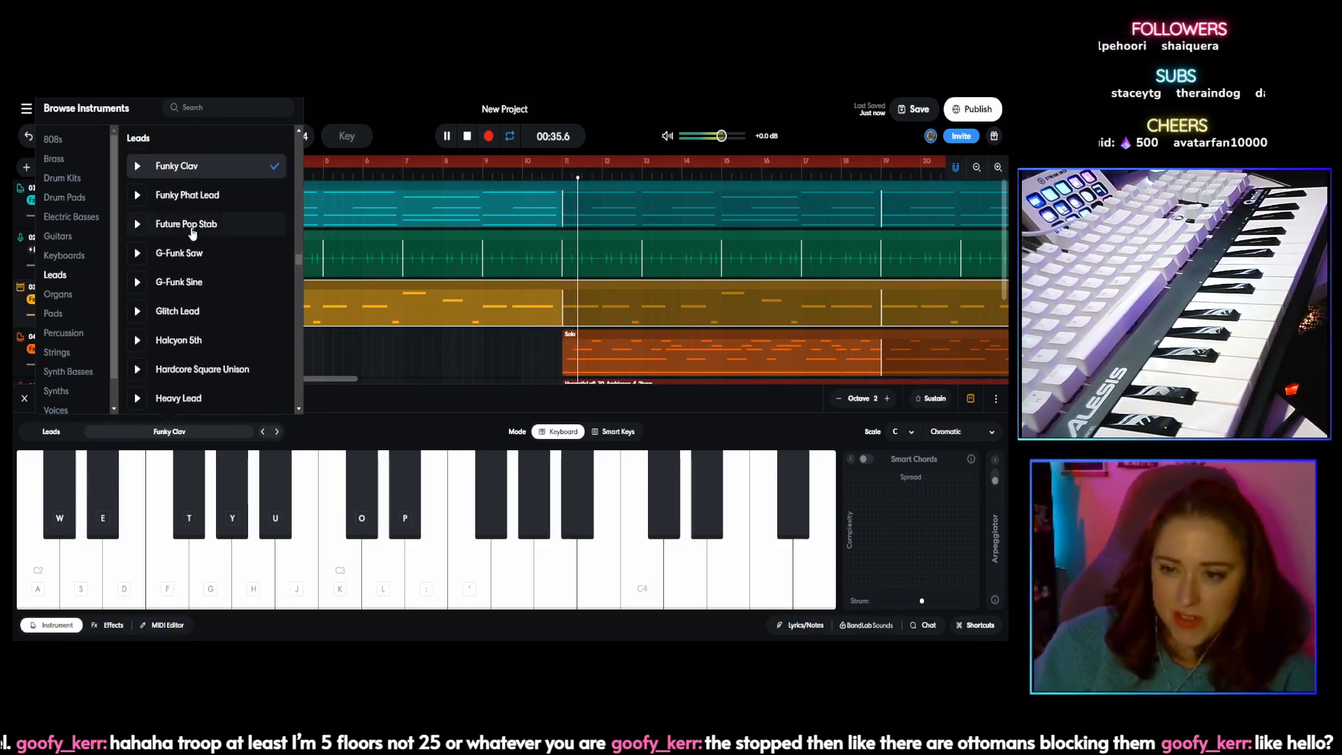
scroll(193, 232, "down", 4)
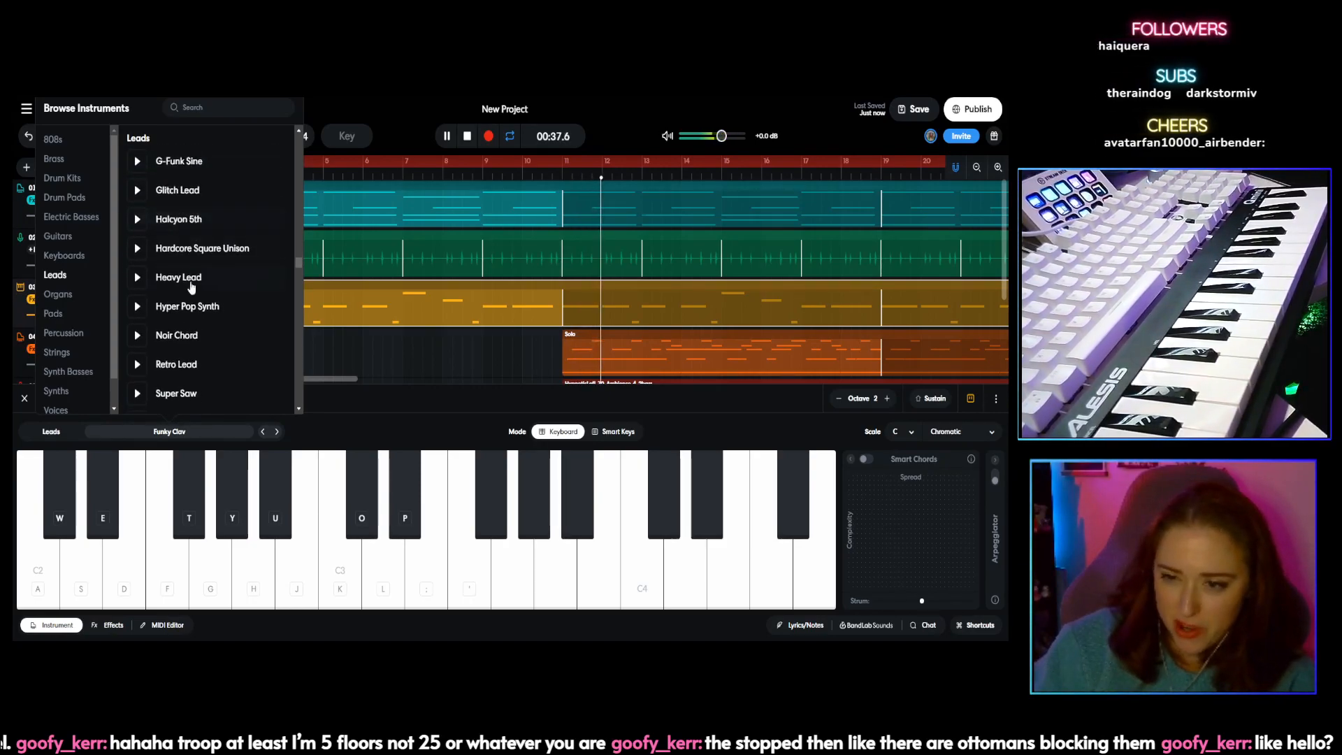
left_click(193, 342)
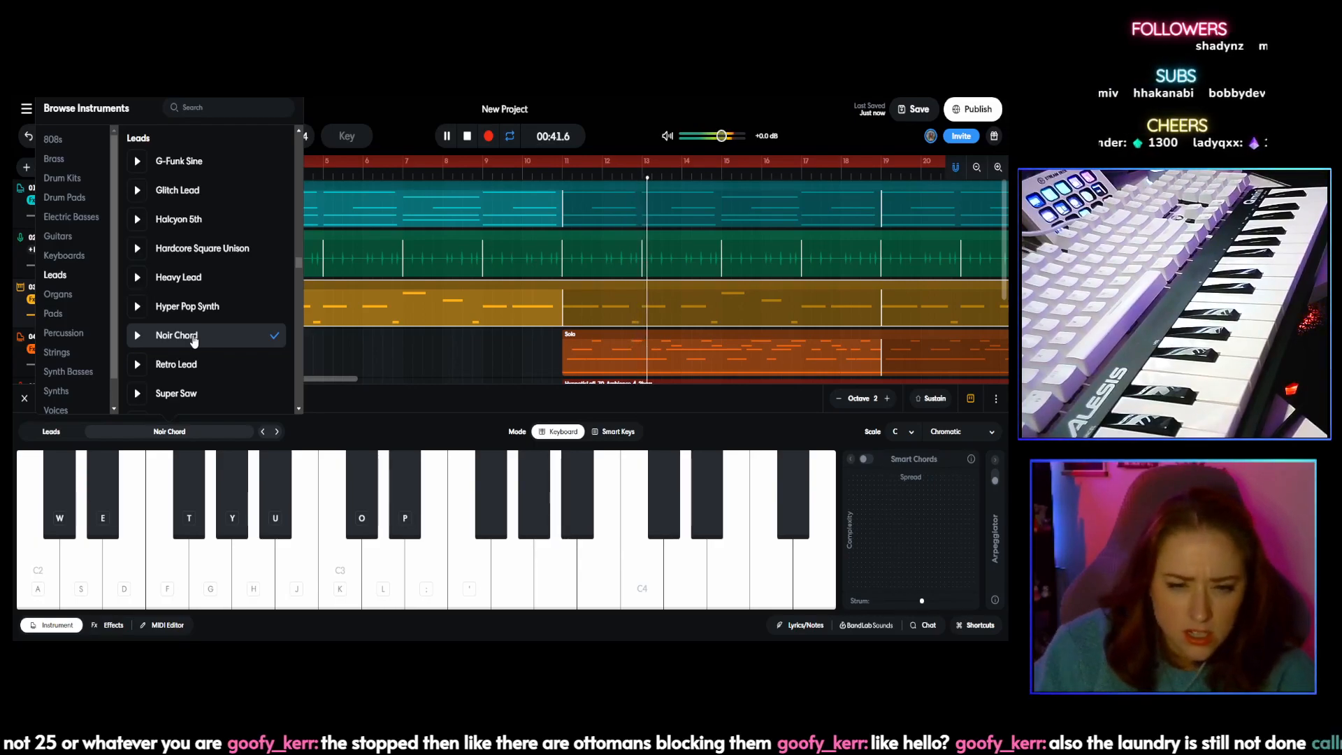
Step: Try Hyper Pop Synth and switch the Bass track to Retro Lead while the arrangement plays
left_click(192, 316)
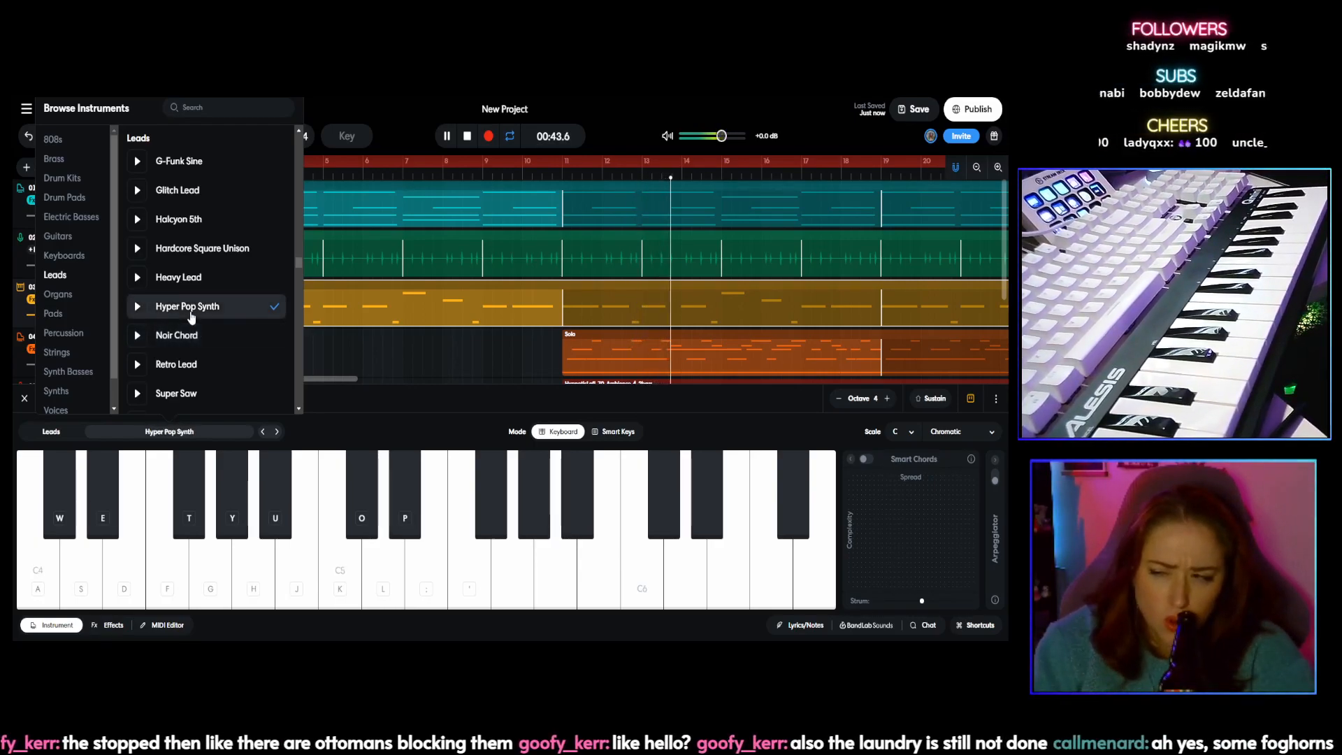
scroll(191, 316, "down", 1)
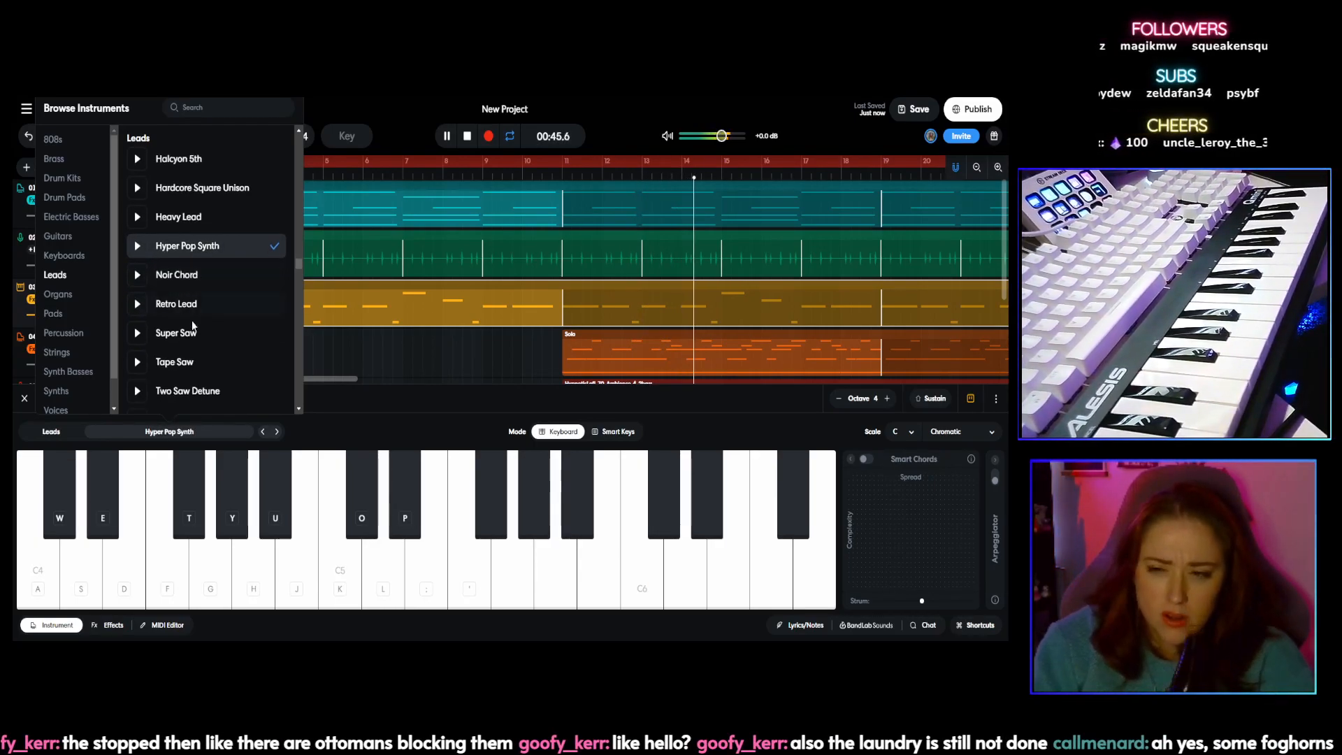
left_click(196, 315)
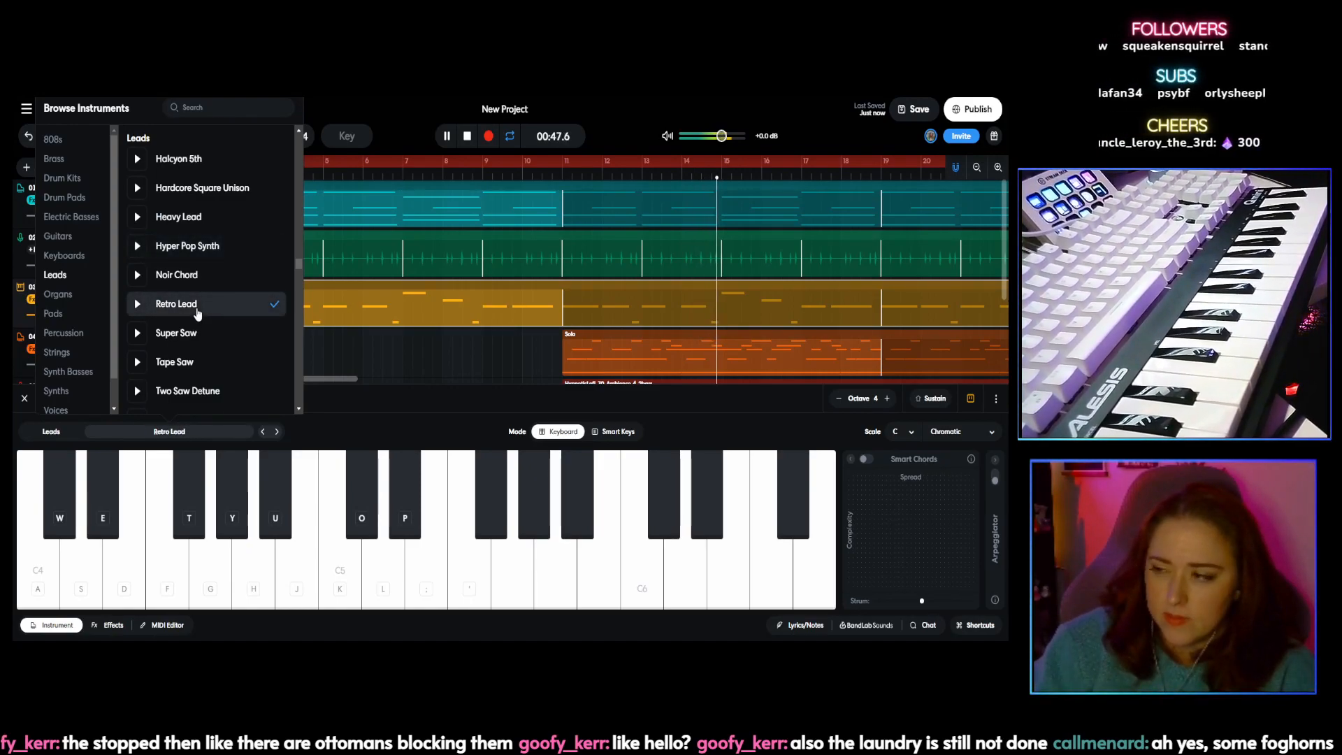
scroll(198, 315, "down", 4)
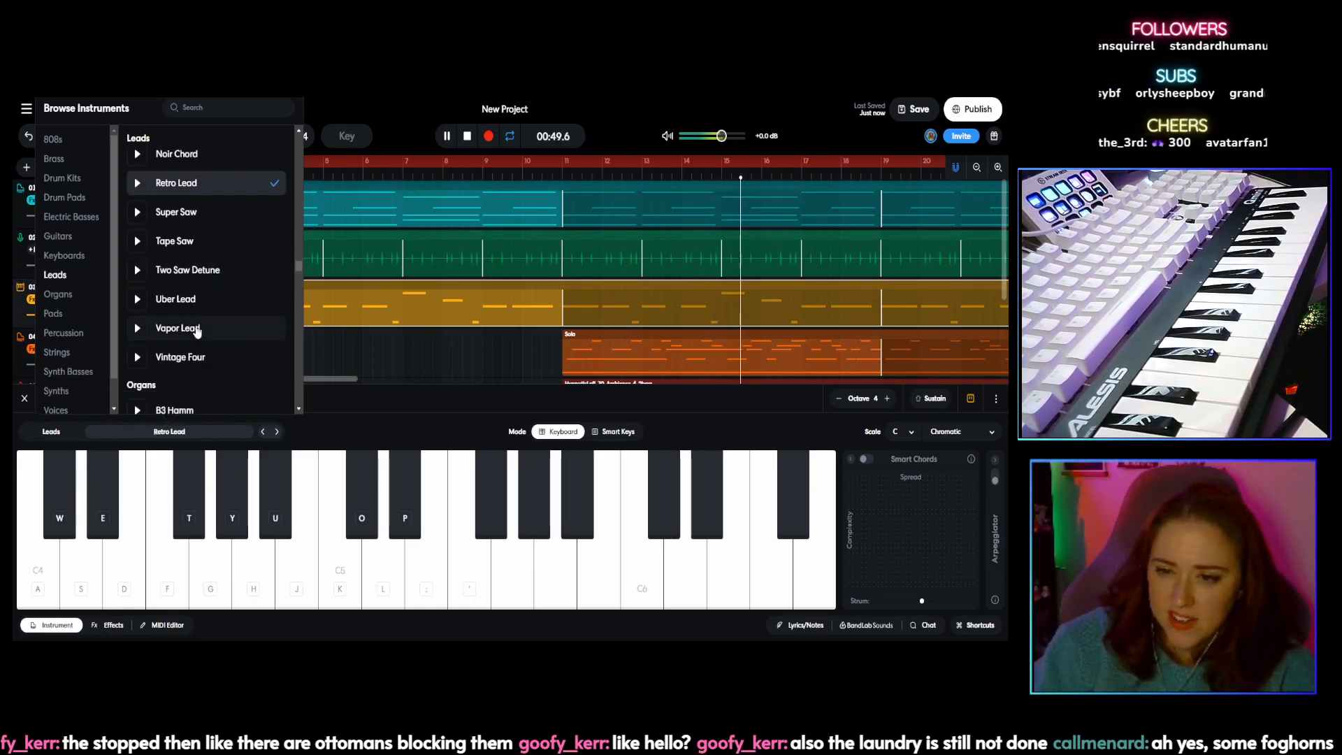
Step: Audition Atlantis Pad, Atmosphere Pad and Borealis Pad on the Bass track, and choose Chill Wave Synth as its instrument
scroll(200, 318, "down", 7)
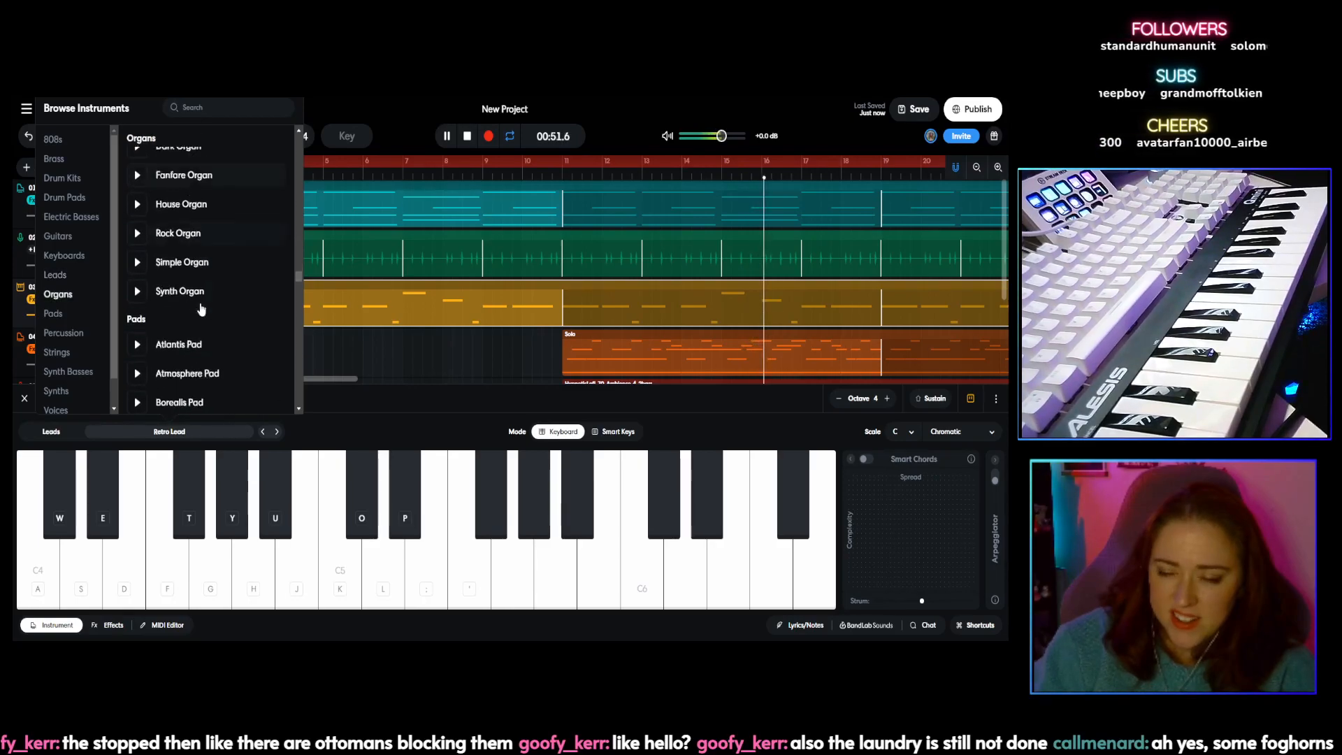
scroll(200, 309, "down", 3)
scroll(196, 307, "up", 5)
left_click(194, 301)
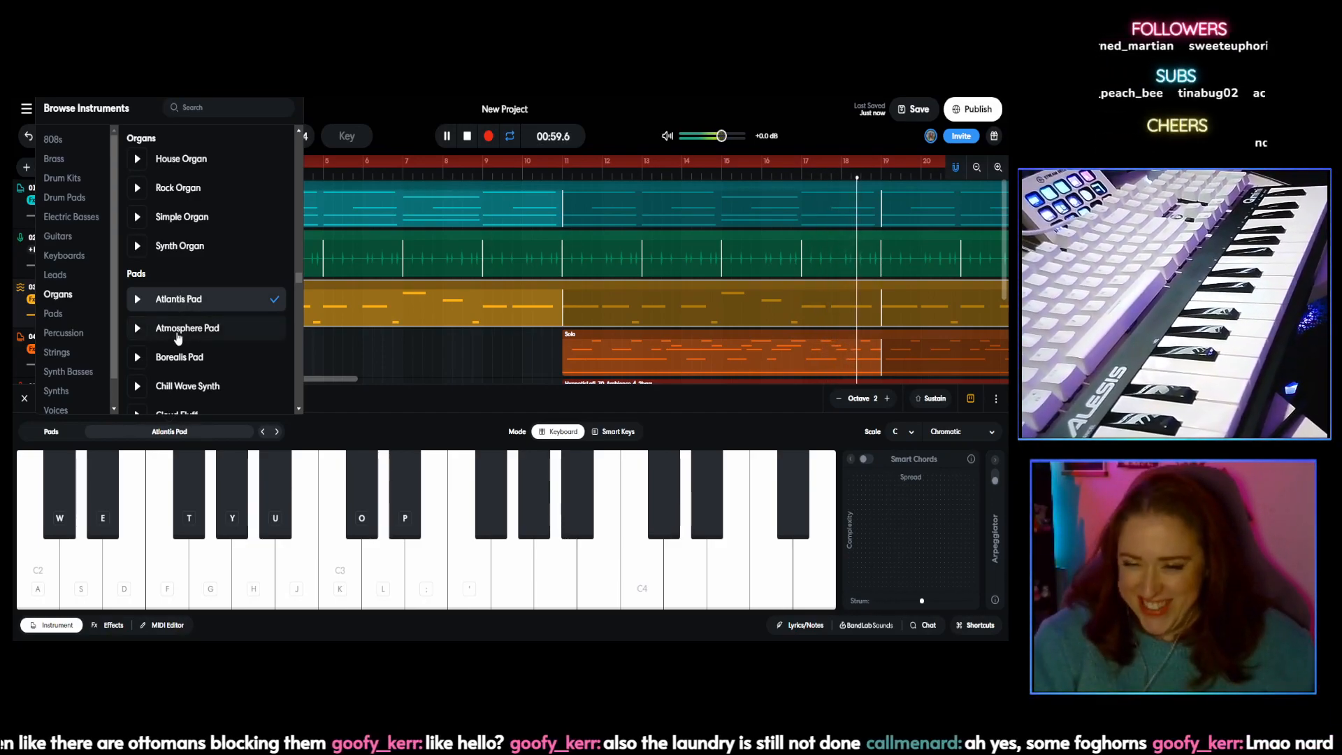
left_click(179, 336)
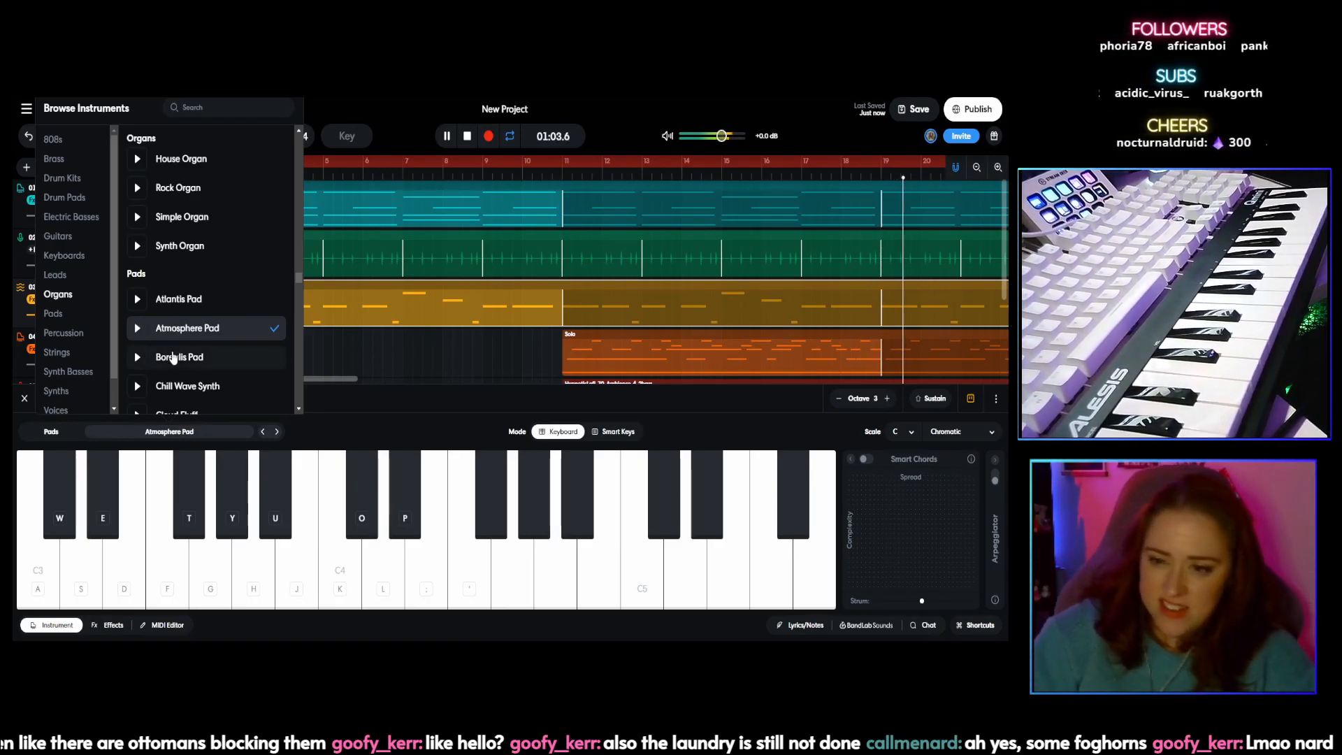
left_click(174, 357)
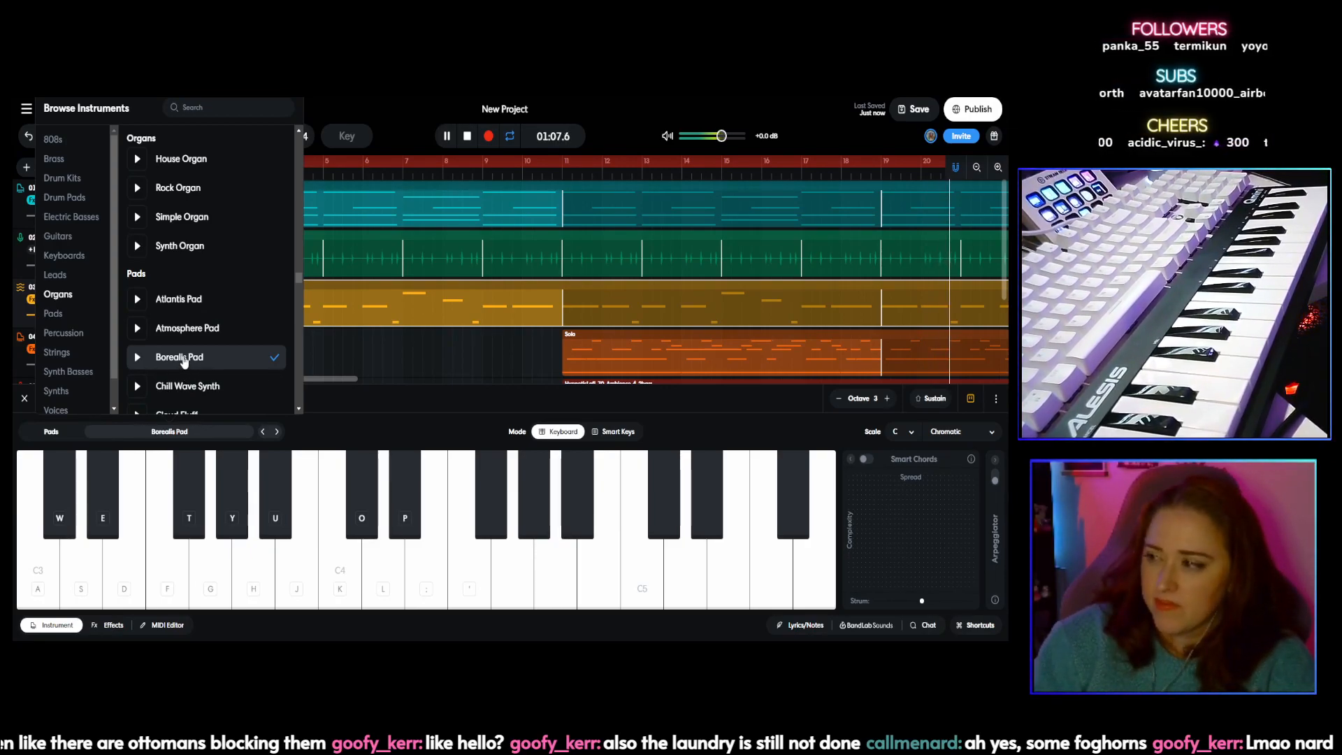
left_click(194, 383)
scroll(182, 336, "down", 2)
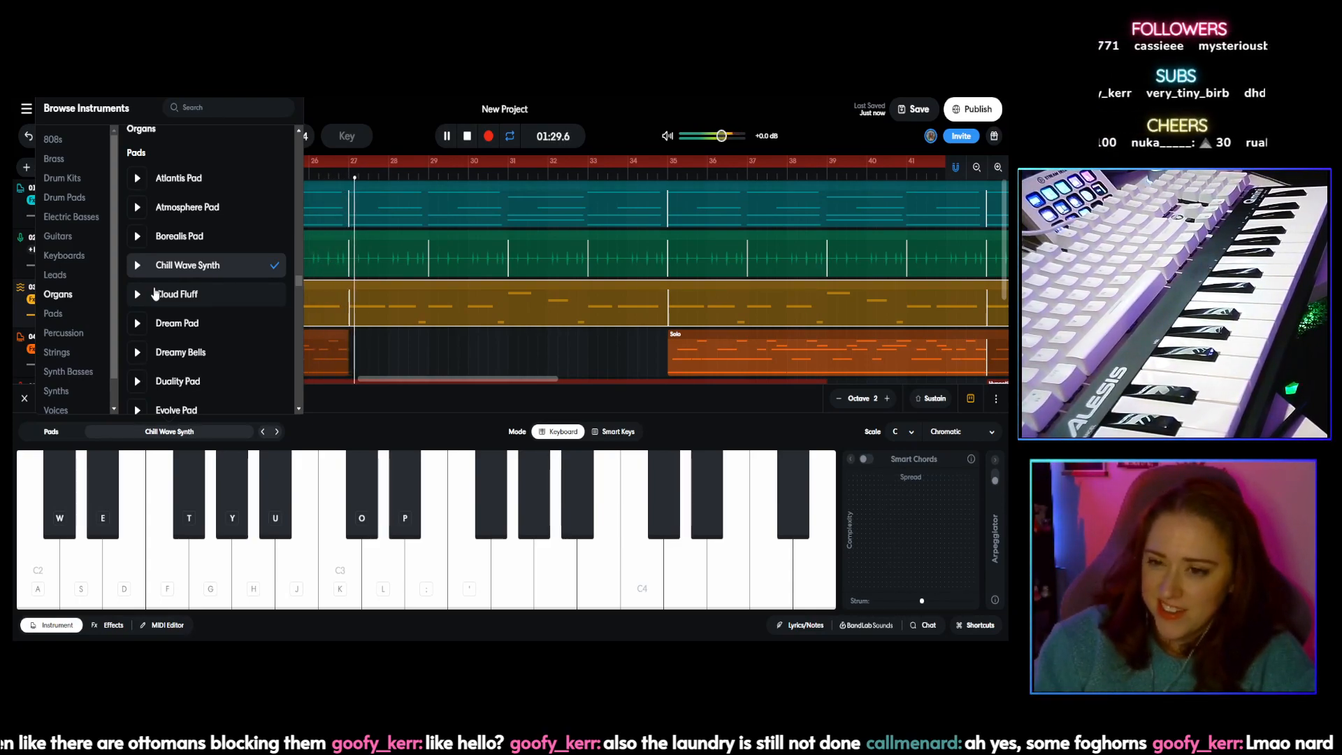
Step: Play the arrangement from the beginning and from about bar 18 to hear the Bass track's sound, and stop playback
left_click(447, 136)
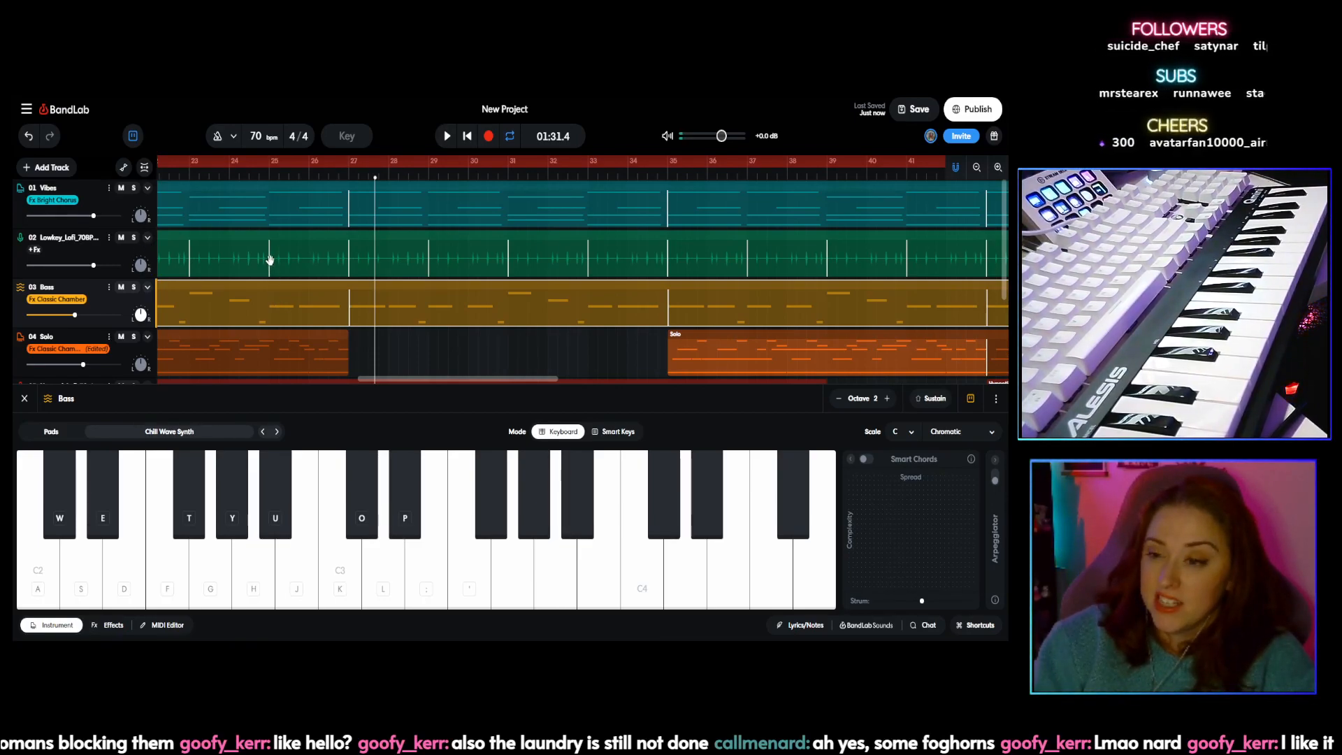
left_click(442, 144)
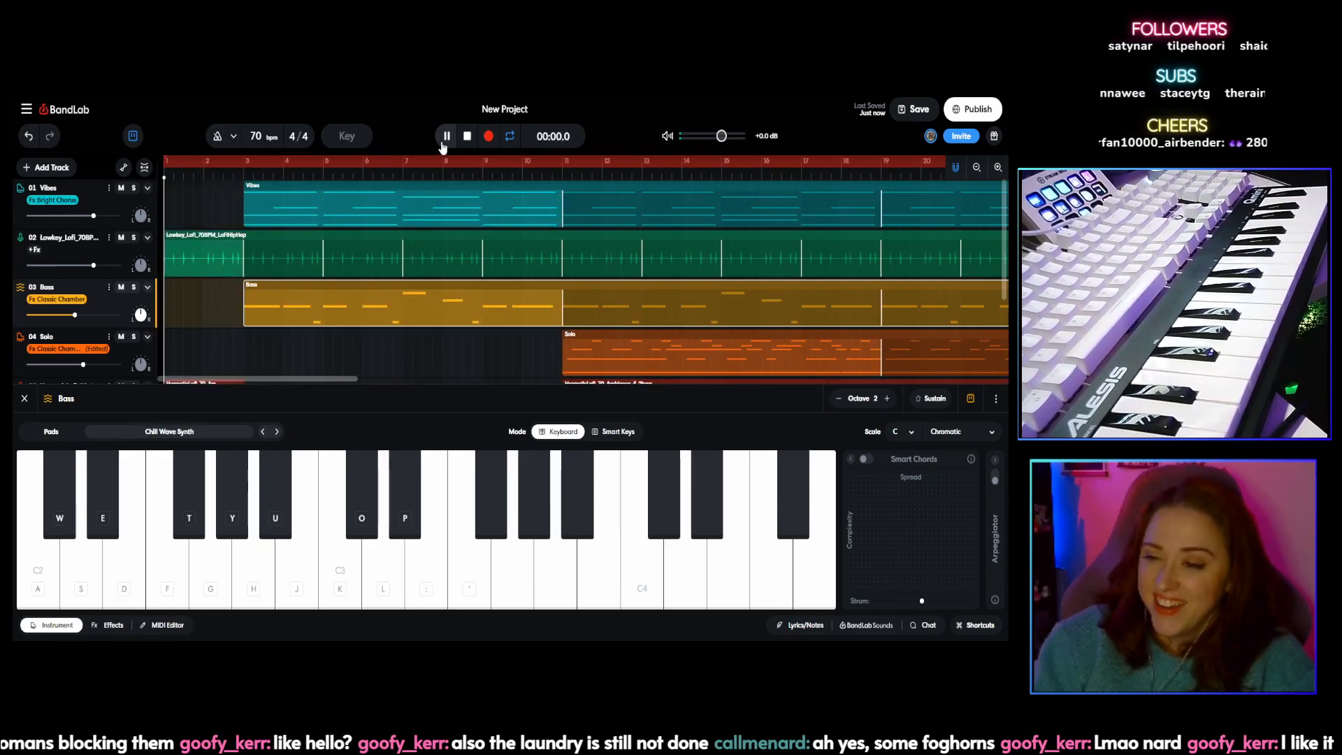
left_click(861, 183)
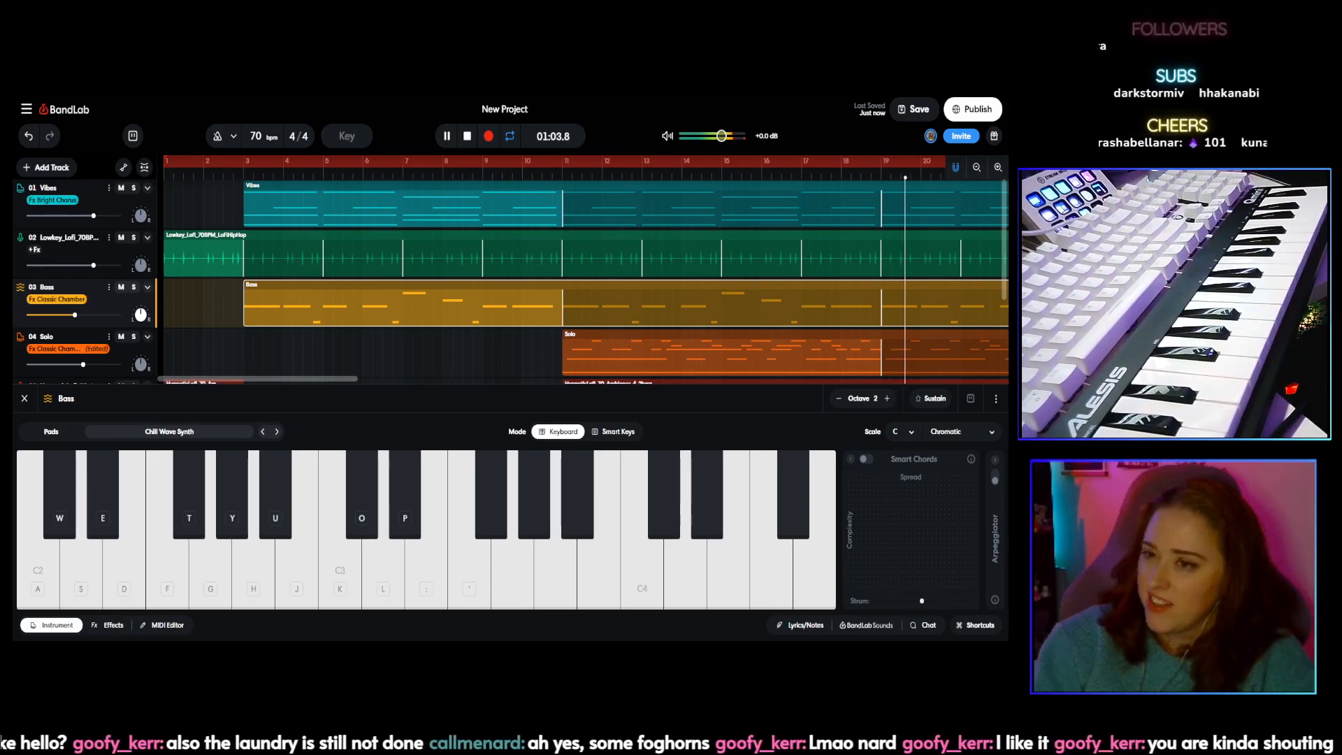
left_click(465, 137)
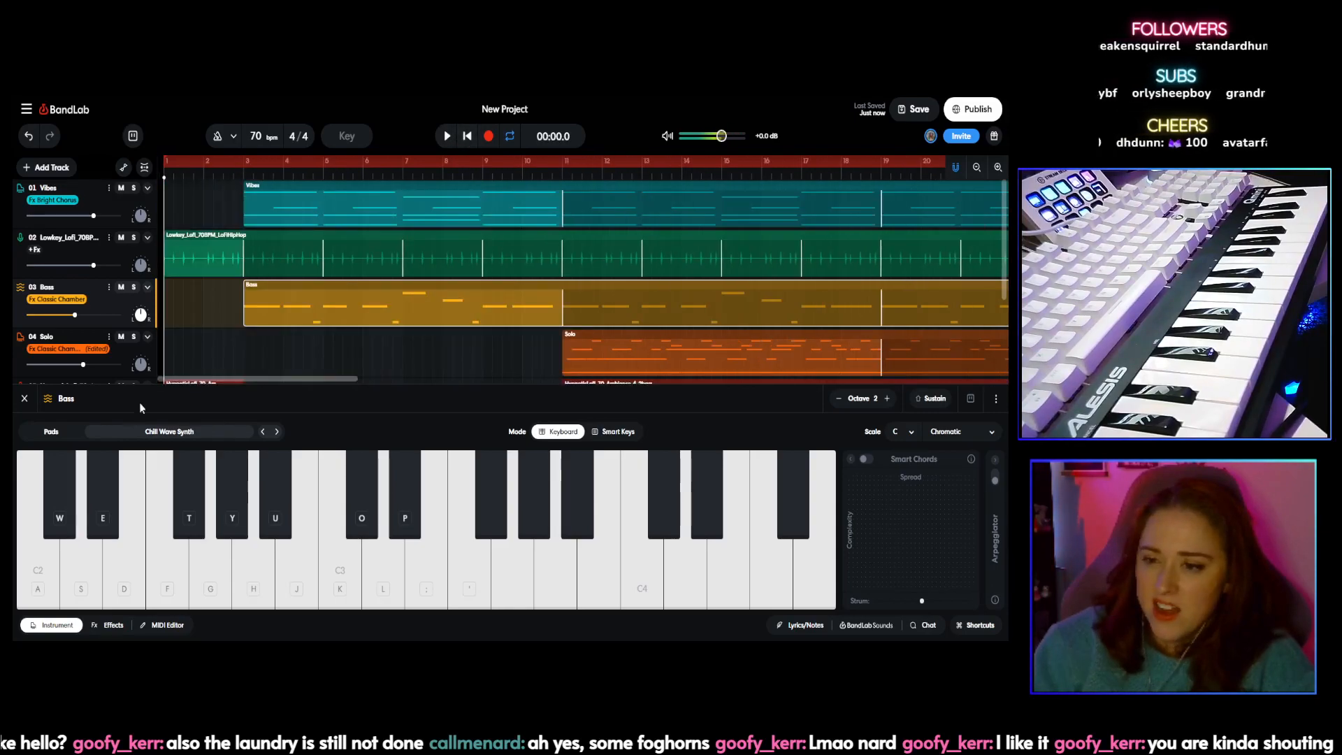
Step: Duplicate the Bass track and select the region on the copy, track 04
right_click(84, 288)
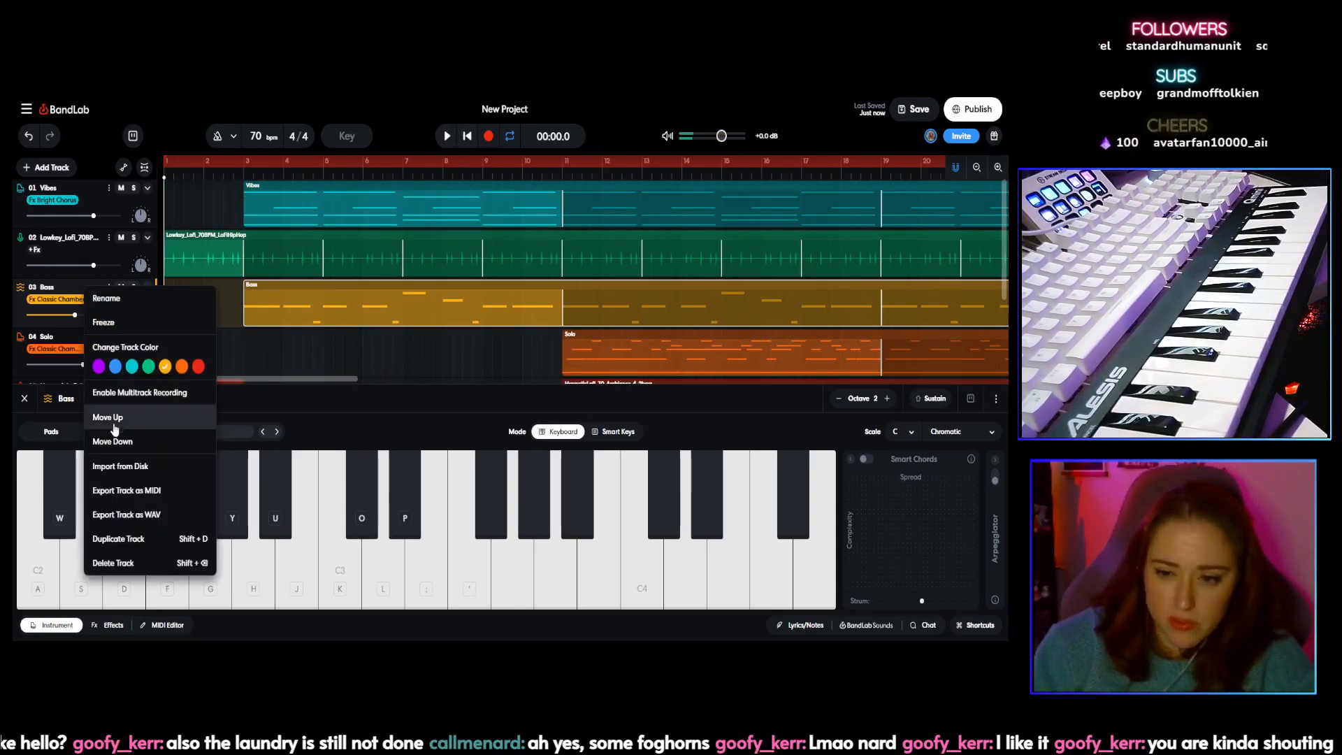
left_click(119, 539)
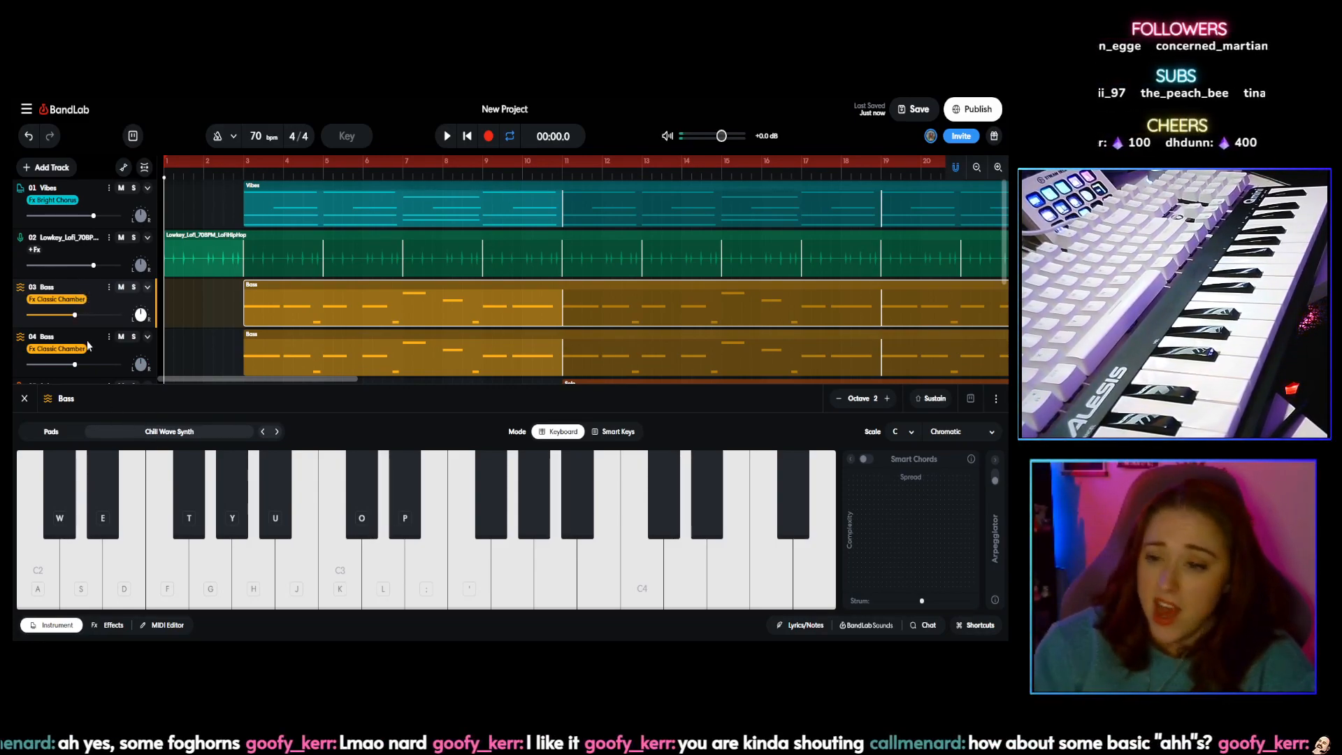
left_click(243, 174)
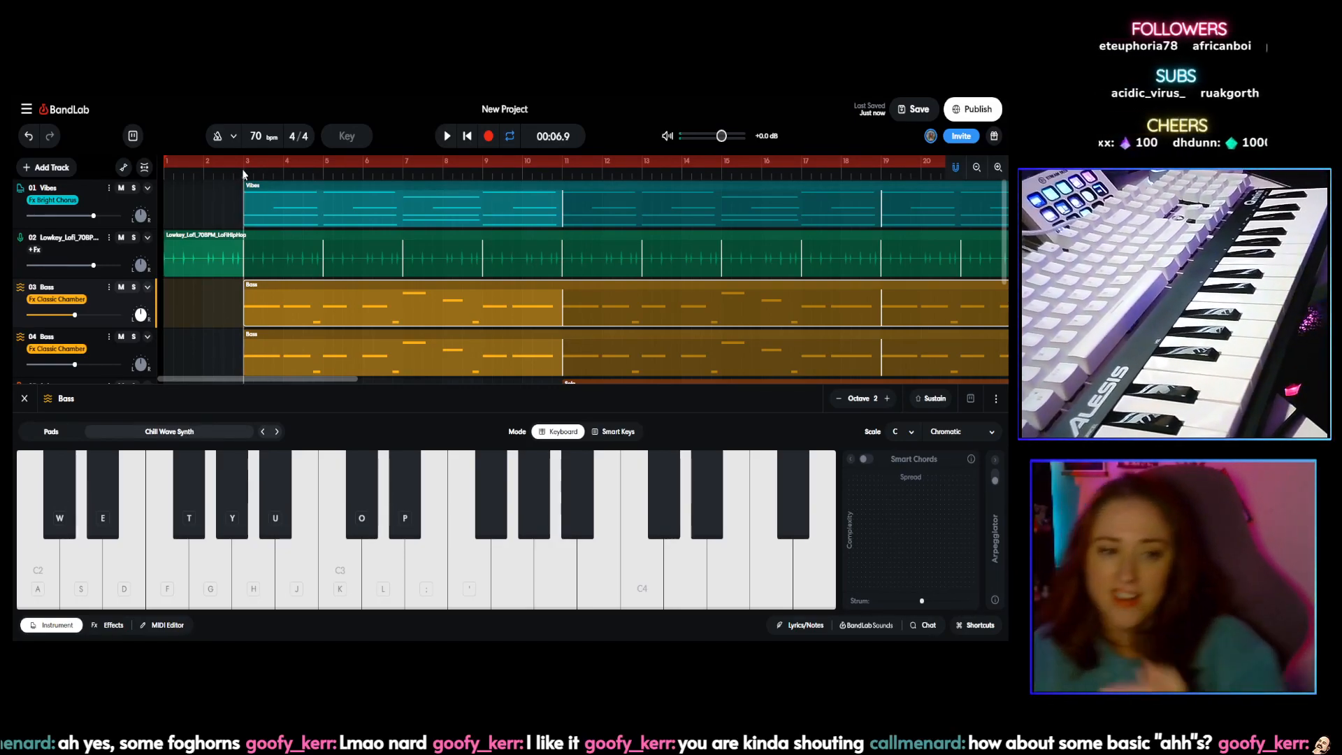
scroll(263, 283, "down", 1)
left_click(262, 284)
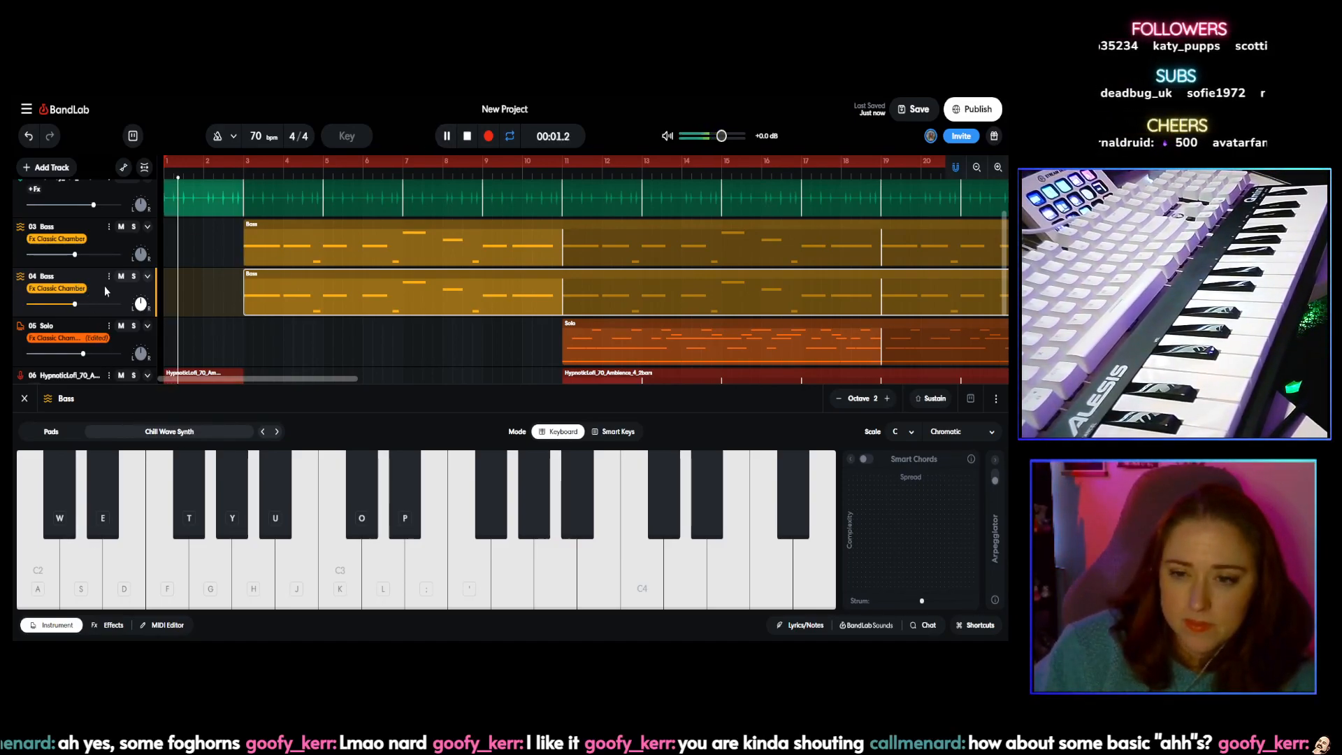
Step: Try the Cloud Fluff, Dream Pad and Dreamy Bells instruments on the duplicated Bass track during playback
left_click(188, 431)
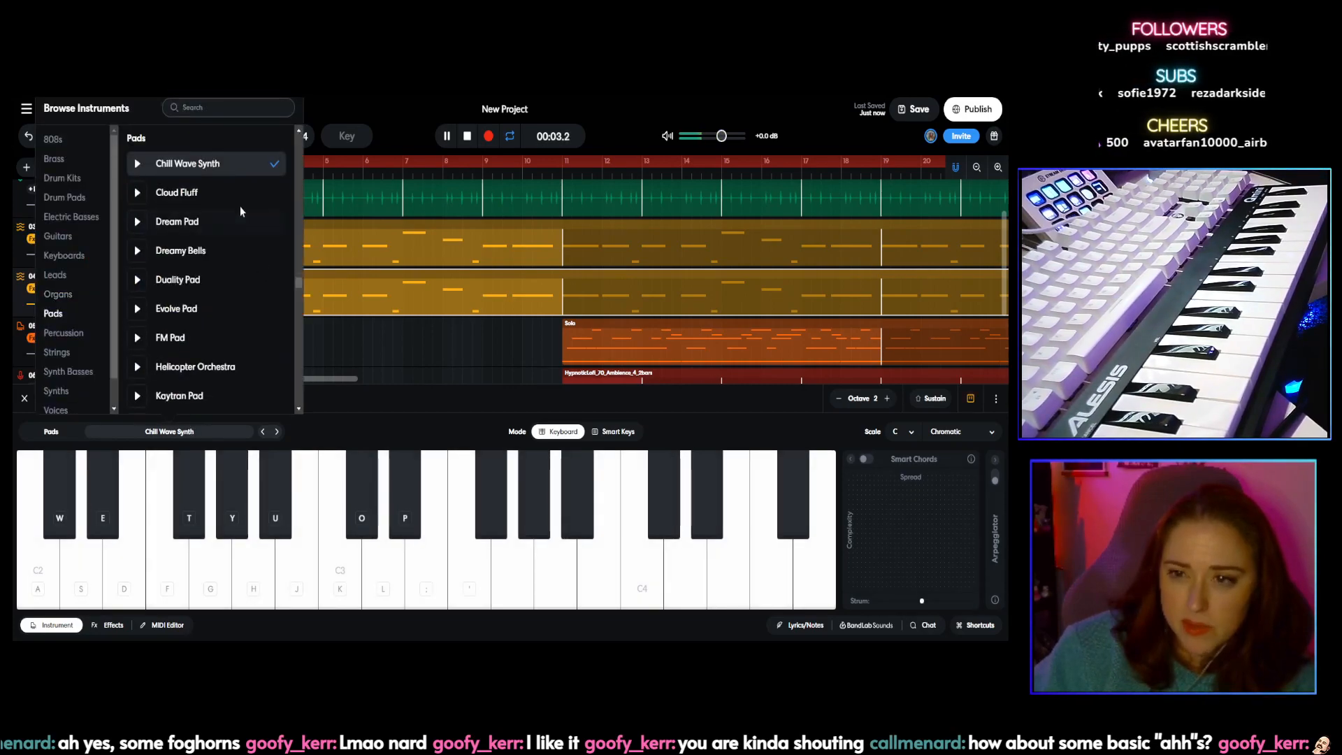
left_click(204, 201)
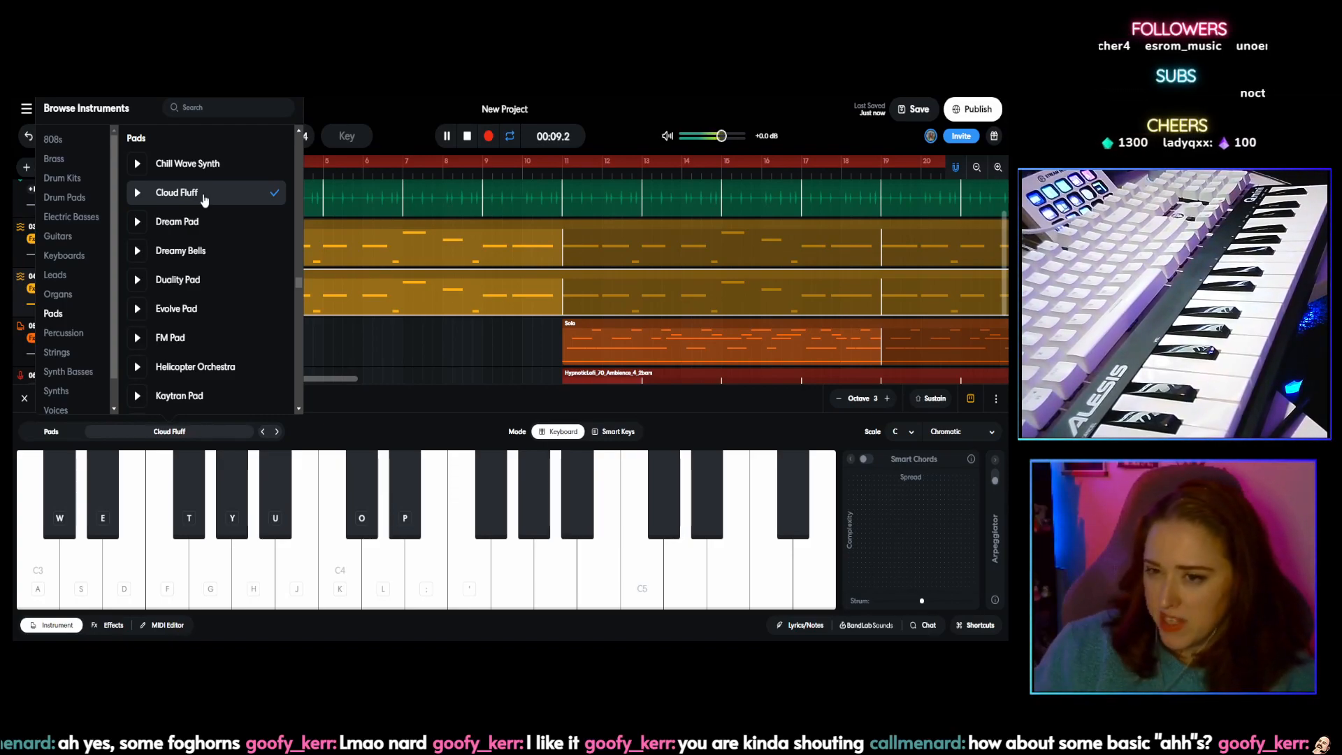
left_click(195, 221)
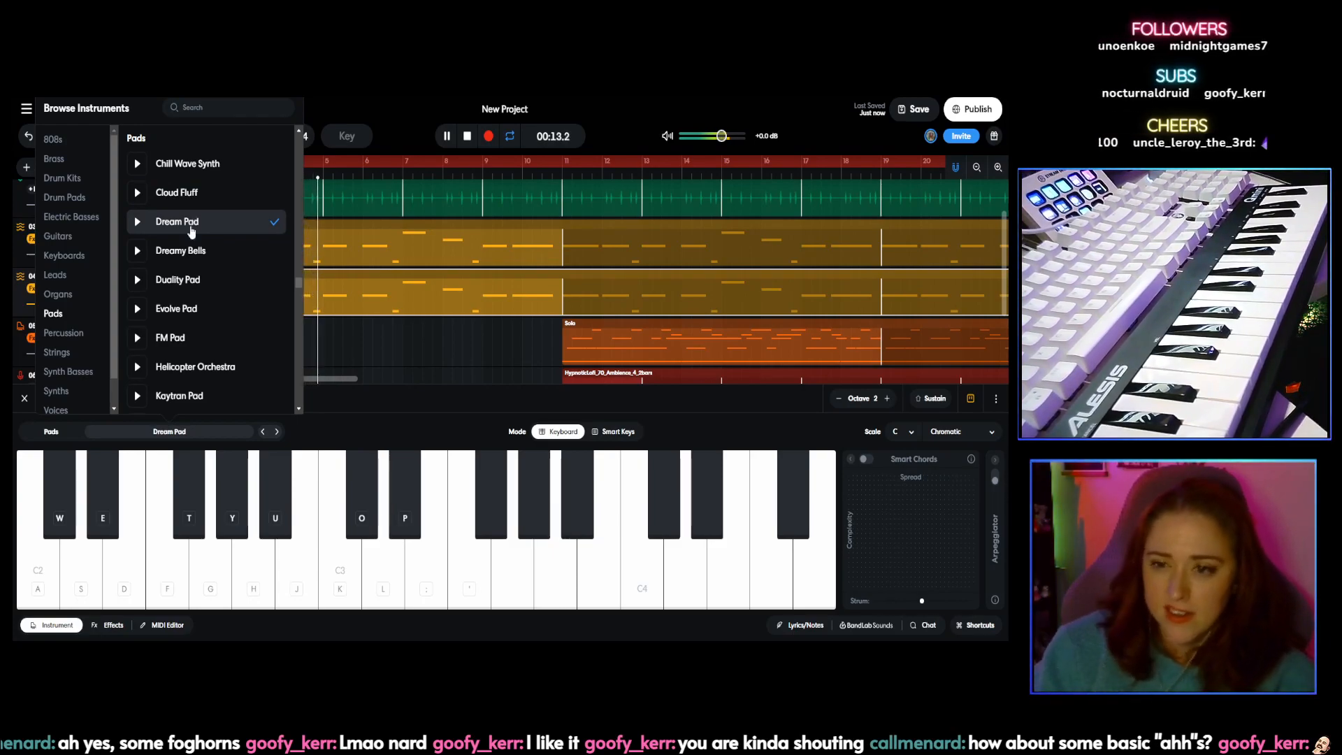
left_click(184, 255)
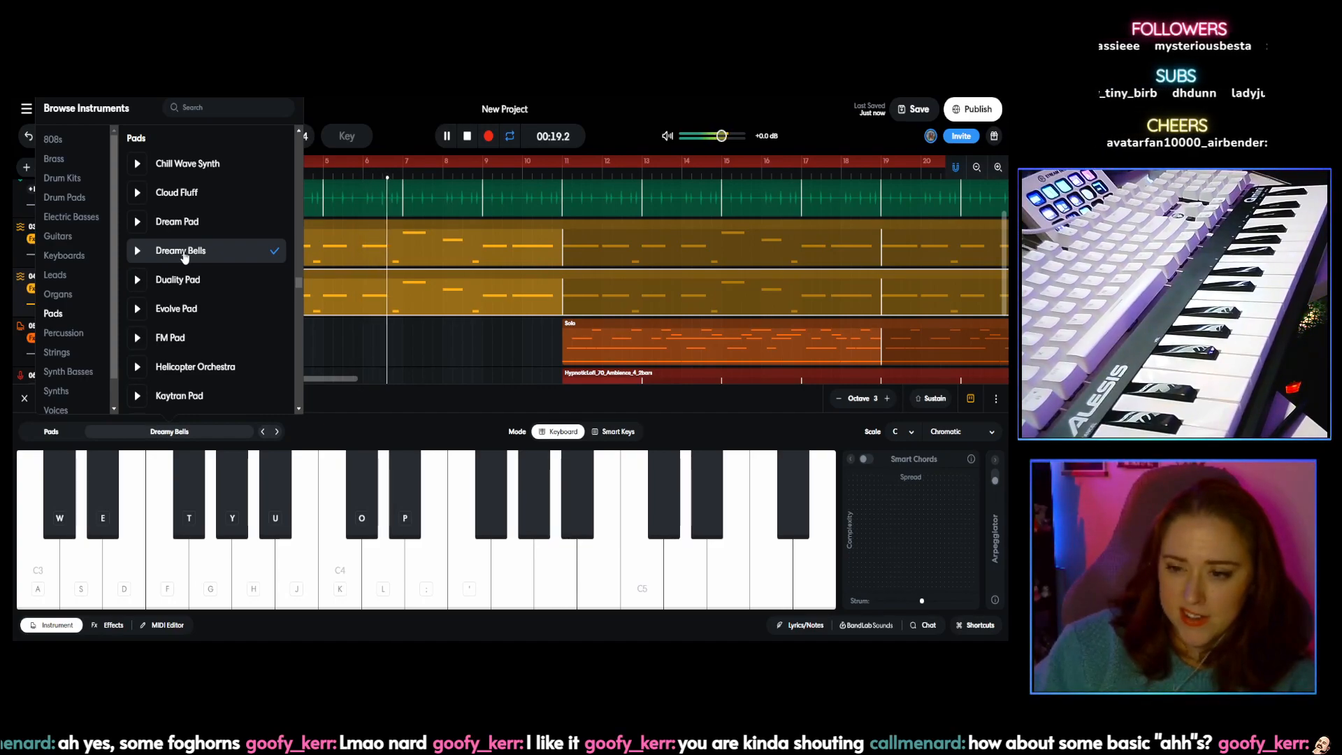
left_click(327, 104)
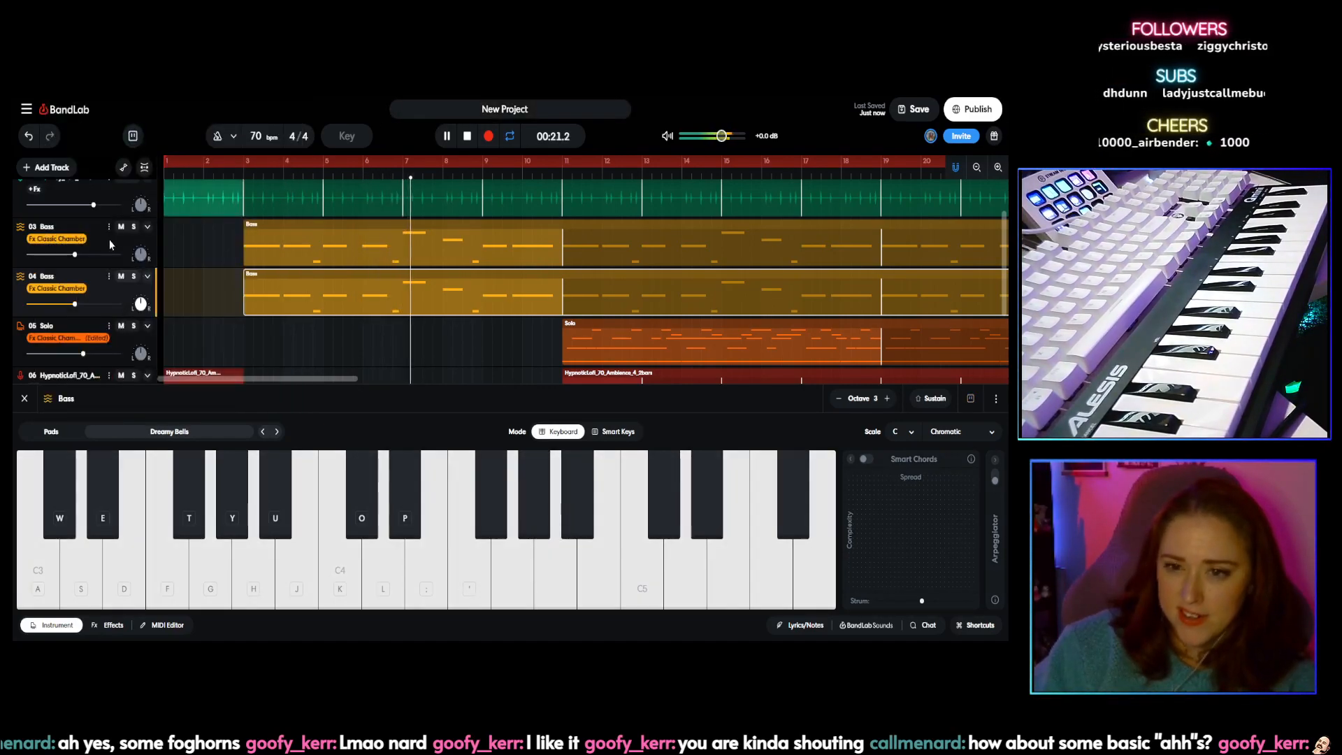
Step: Solo the original Bass track 03 to hear it alone, and stop playback
left_click(76, 229)
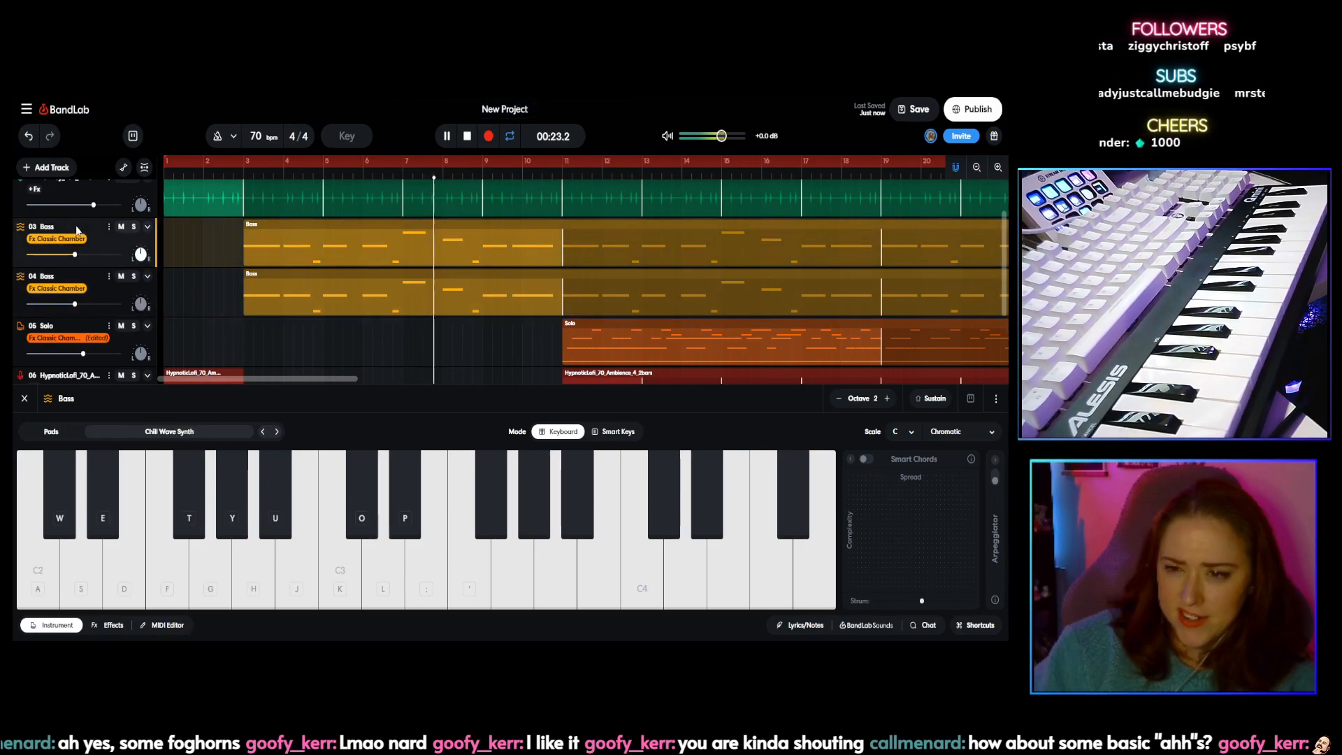
left_click(133, 227)
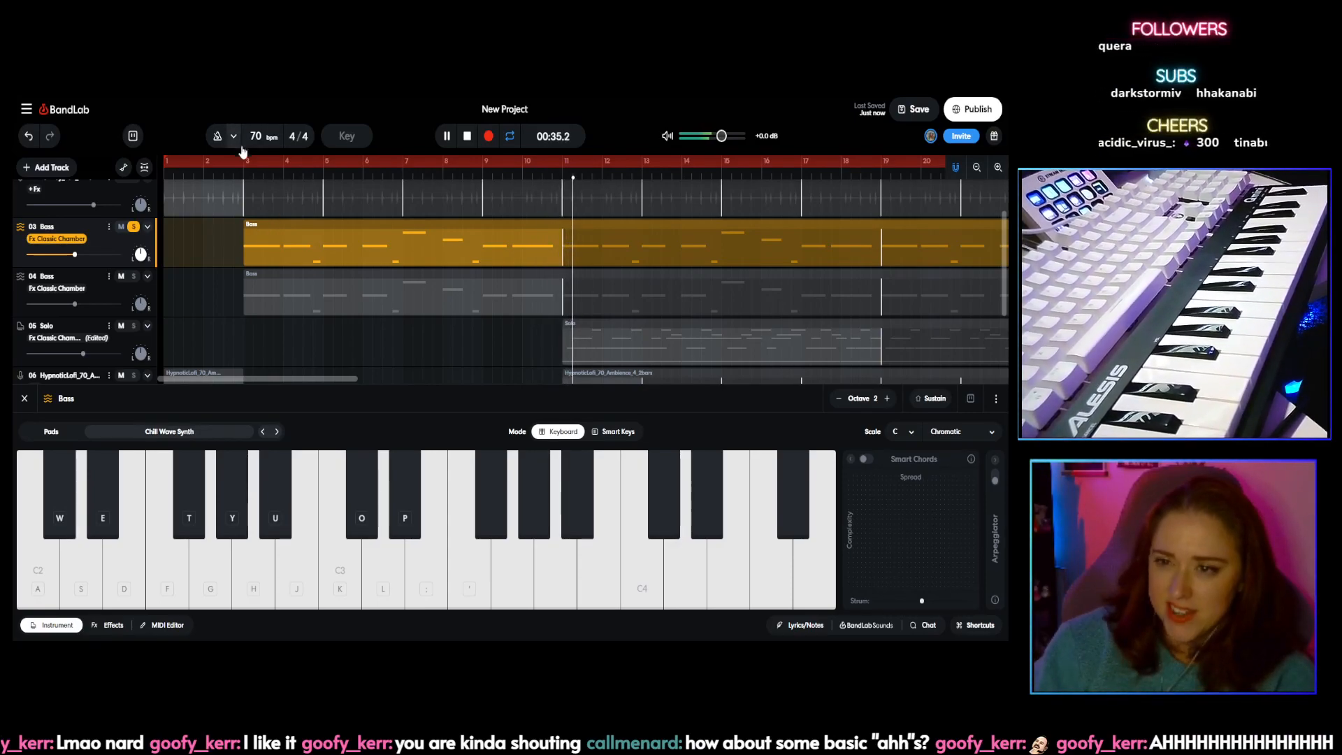
left_click(466, 137)
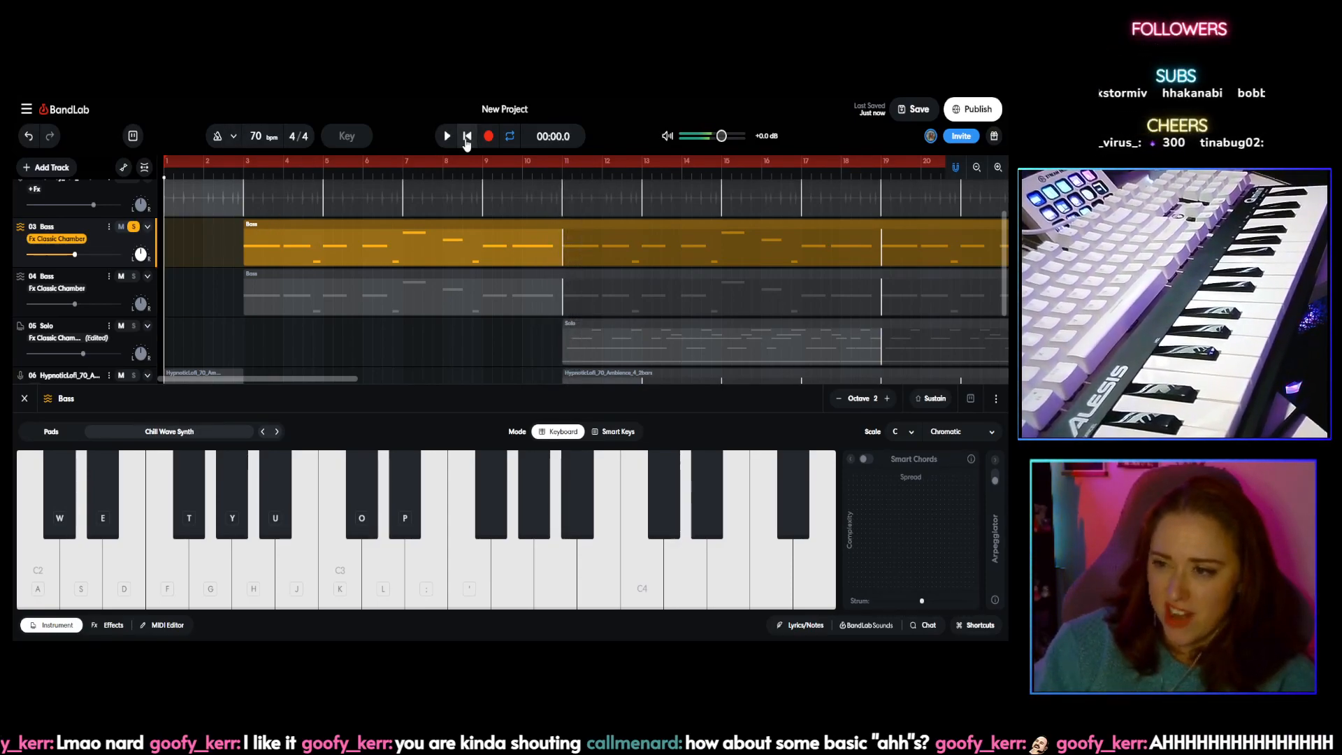
Step: Slice the original Bass track's region at bar 11, delete the part before it, and take the track out of solo
left_click(243, 226)
mouse_move(243, 232)
left_mouse_down()
mouse_move(500, 234)
mouse_move(252, 236)
left_mouse_up()
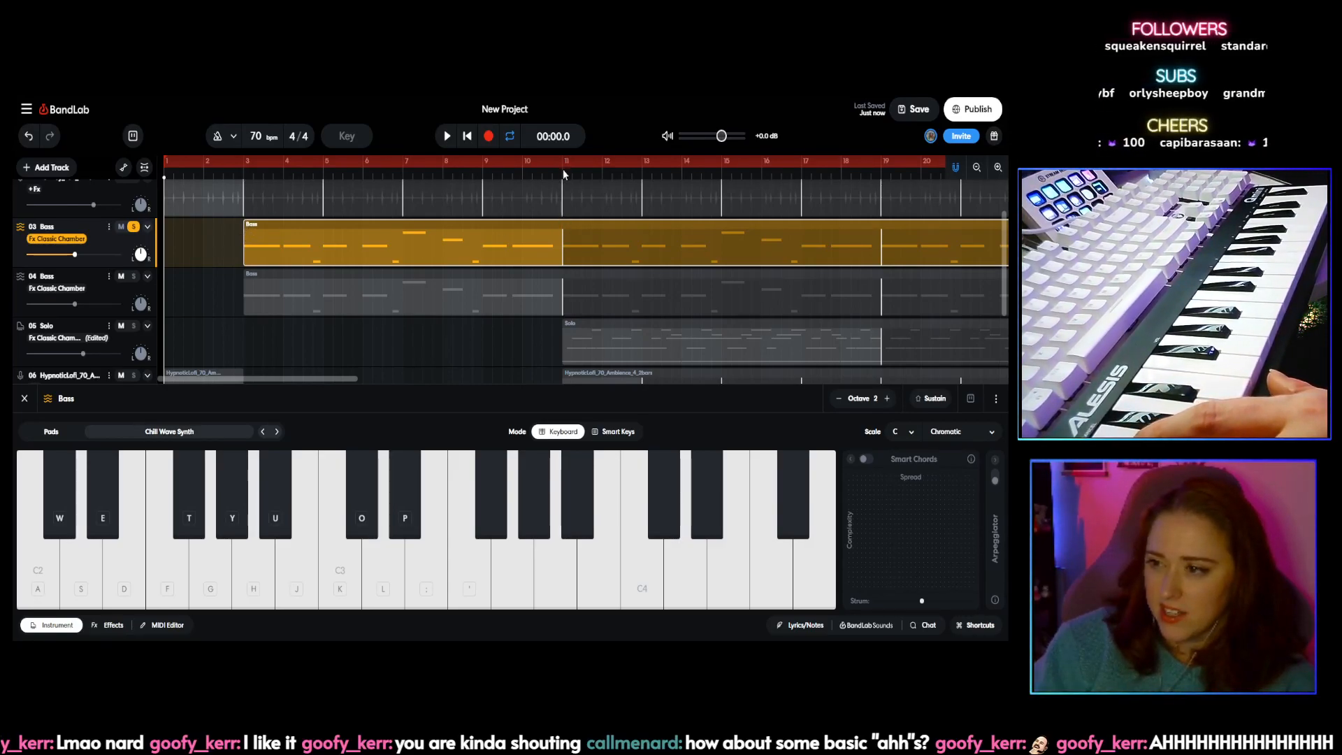
right_click(547, 247)
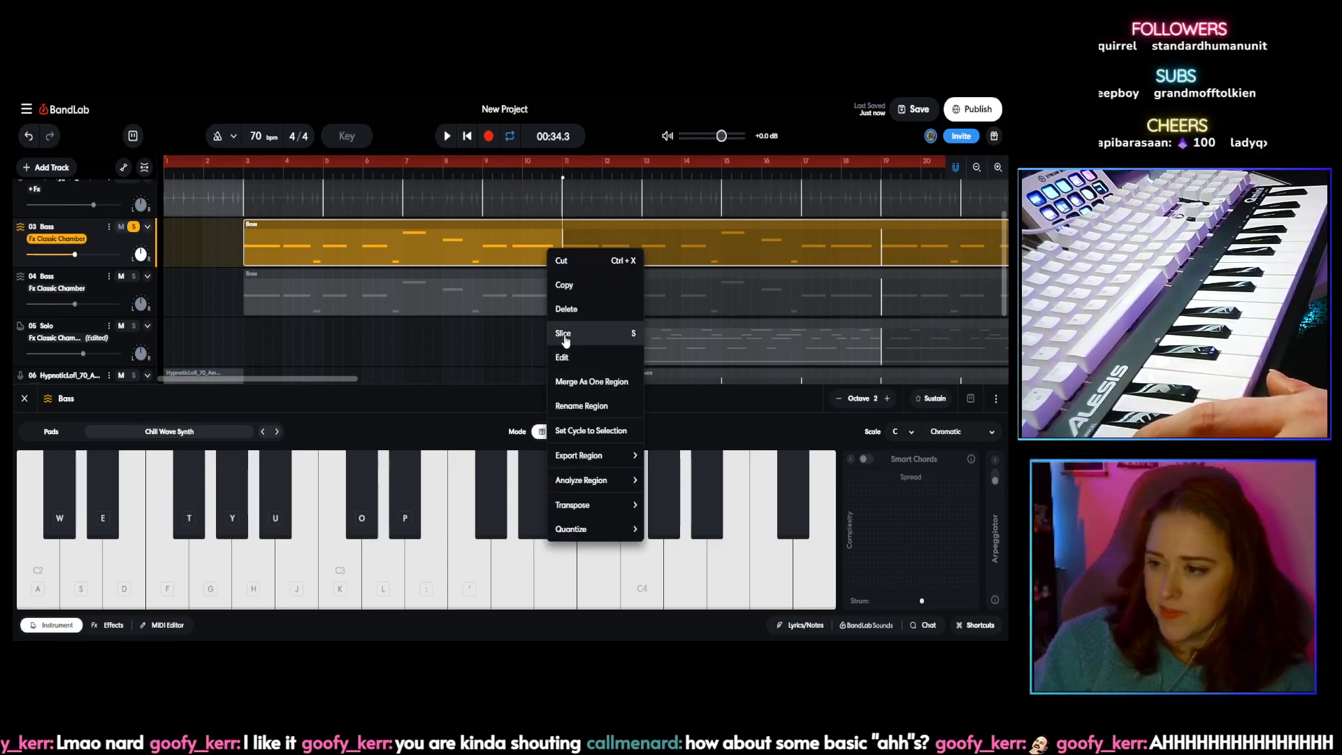
left_click(562, 335)
left_click(448, 235)
key("Delete")
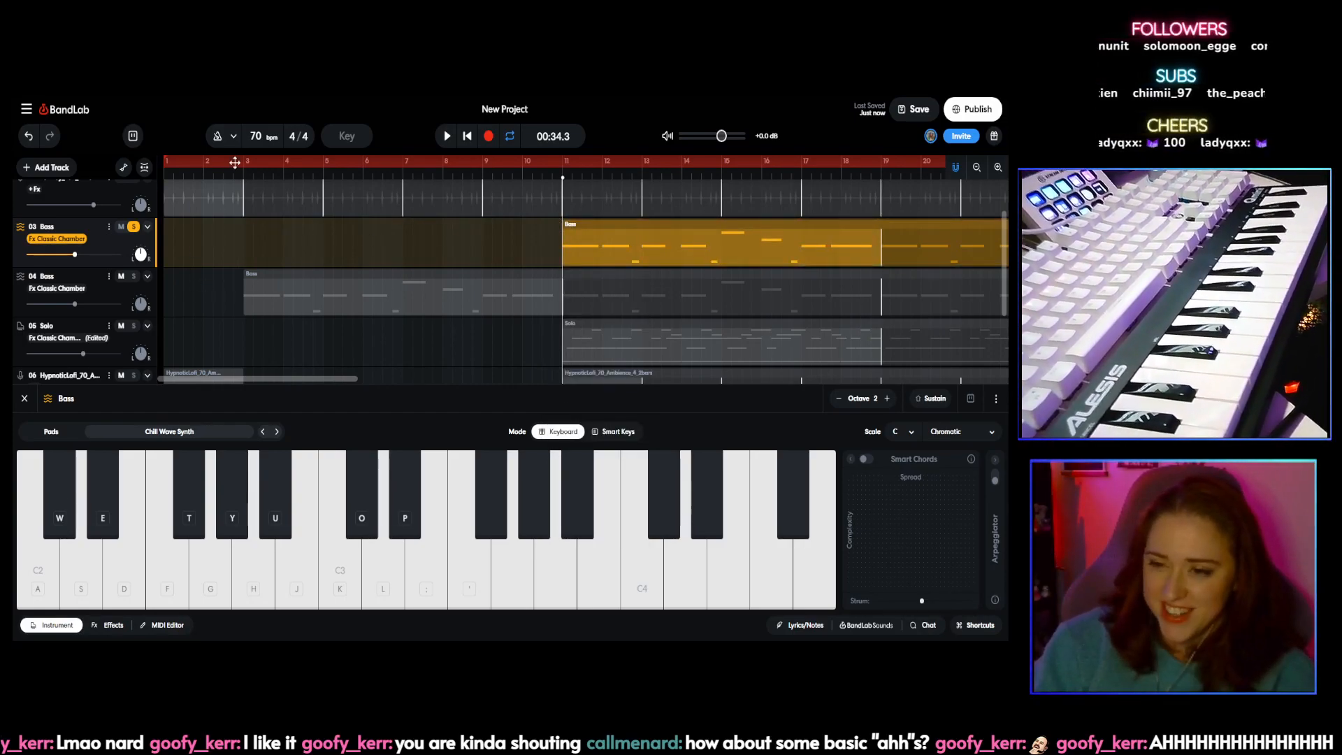
left_click(134, 227)
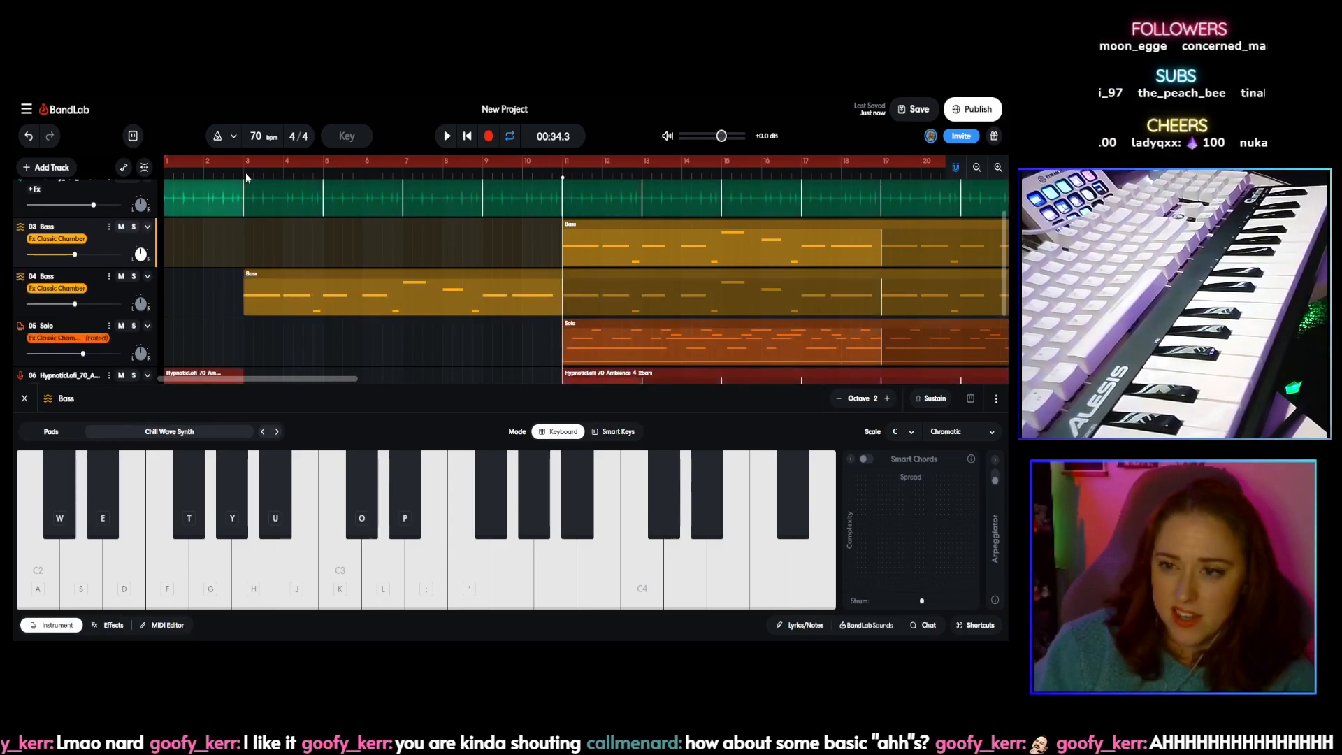
Step: Audition Duality, Evolve, FM and Kaytran pads and Helicopter Orchestra on the duplicated Bass track 04, and choose Movie Pad
left_click(241, 305)
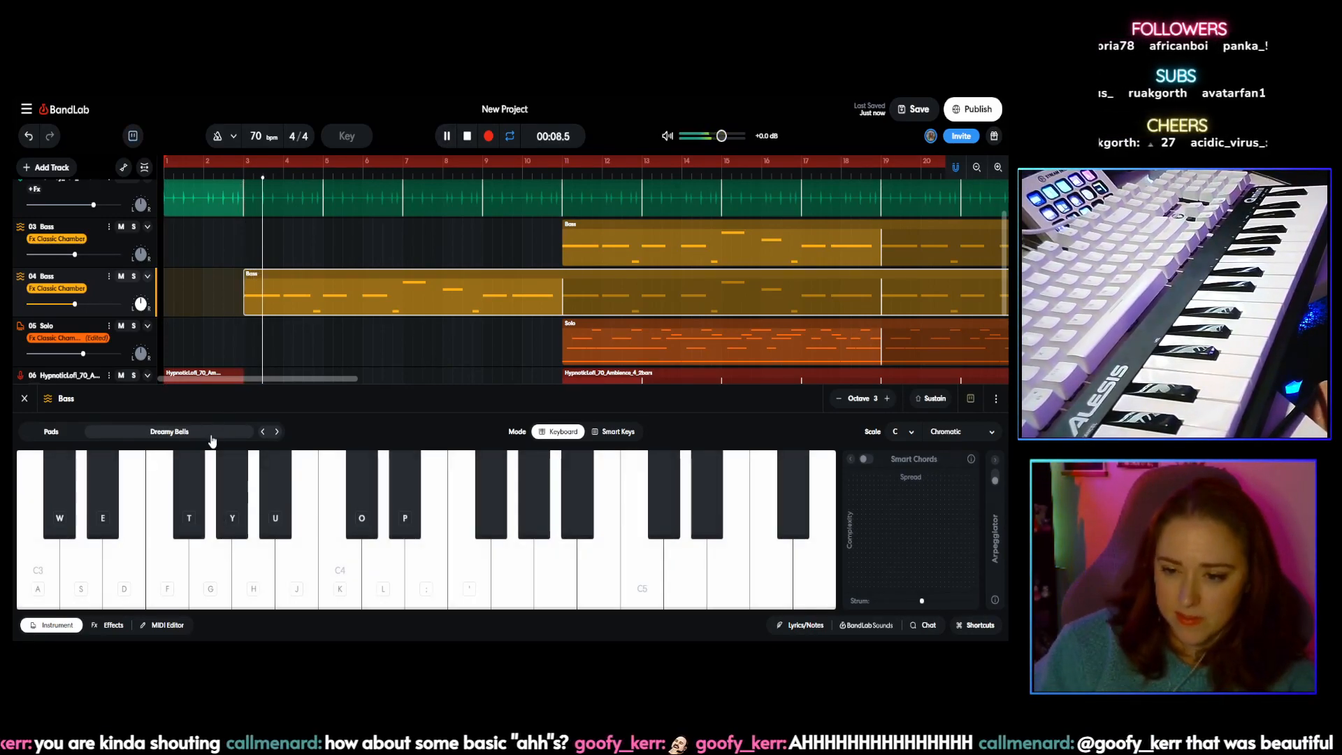
left_click(213, 432)
left_click(209, 196)
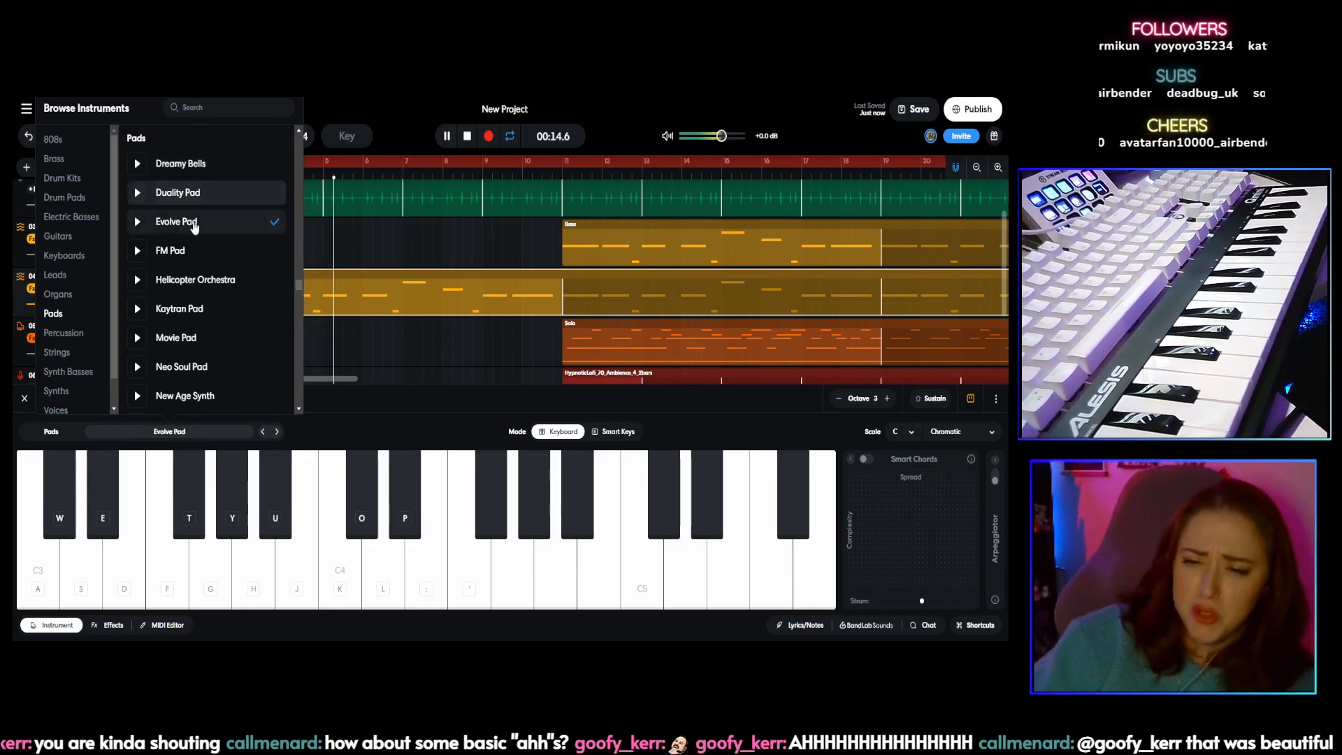
key("x")
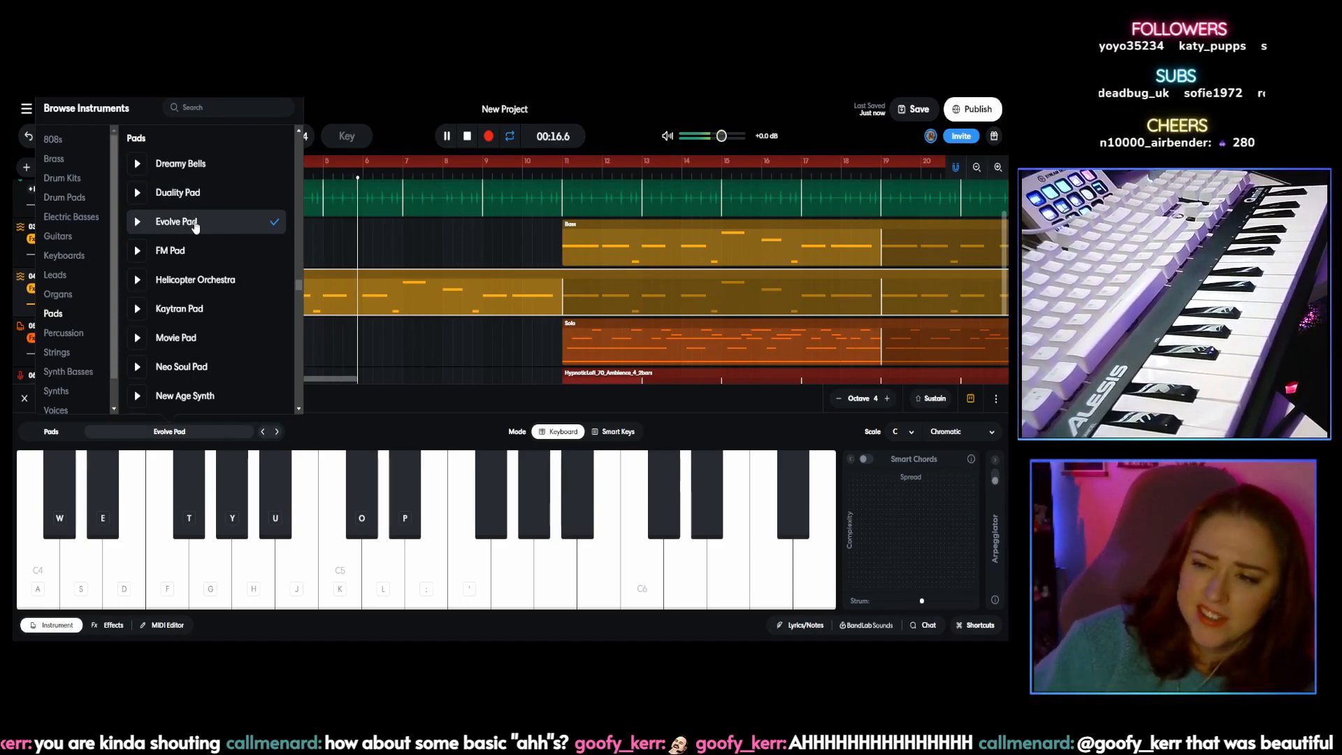
left_click(192, 260)
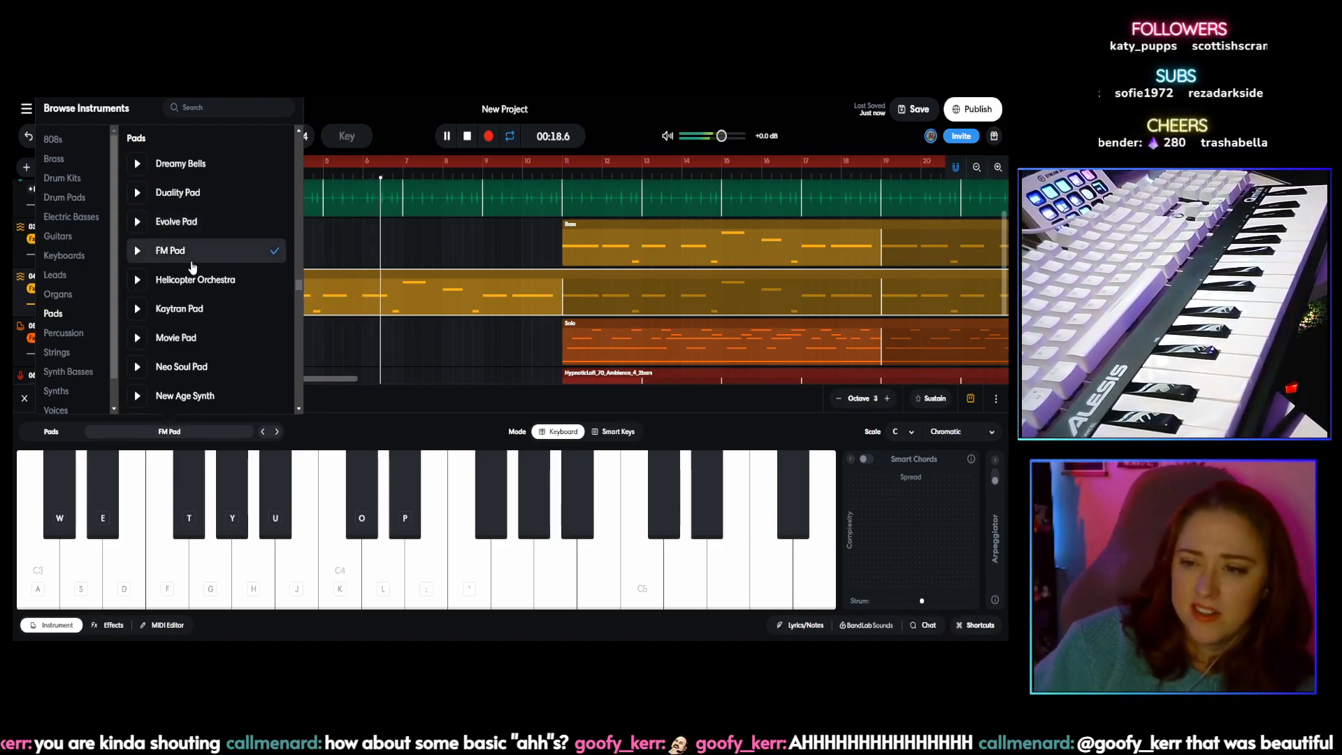
left_click(187, 286)
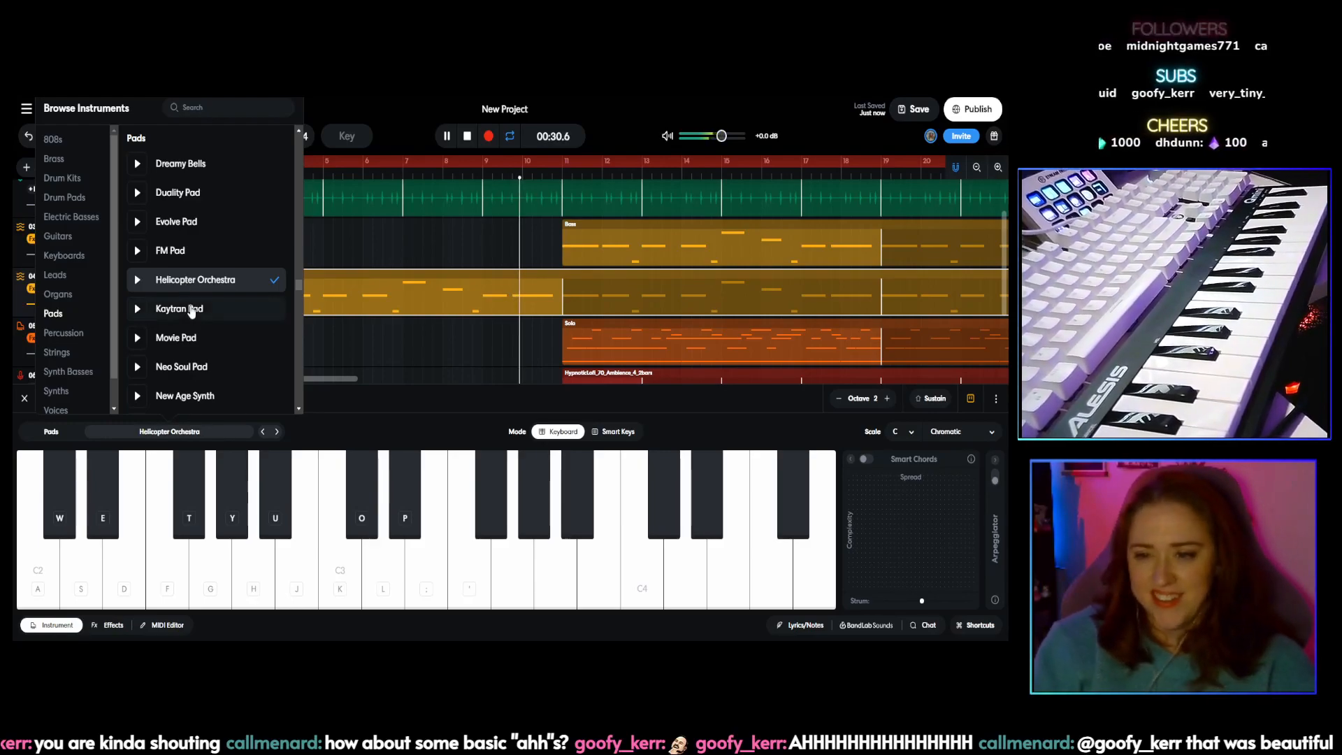
left_click(191, 312)
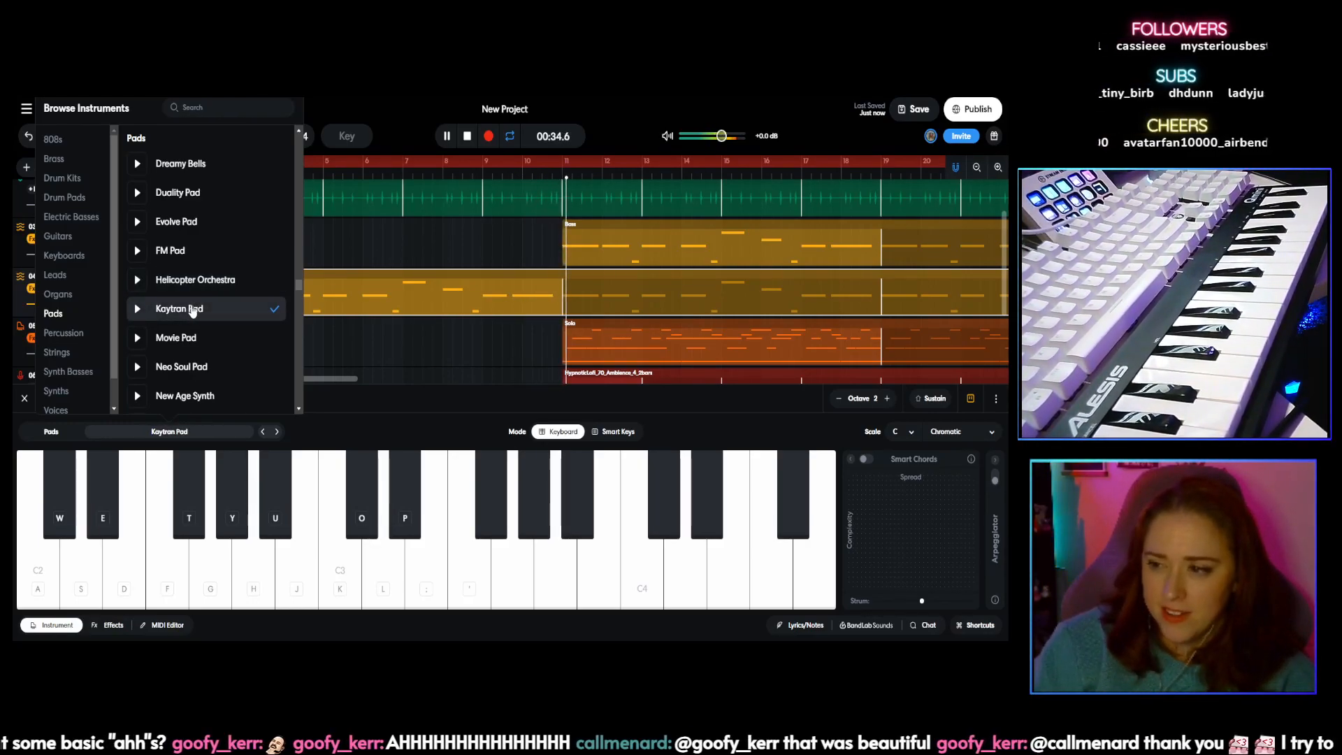
left_click(196, 341)
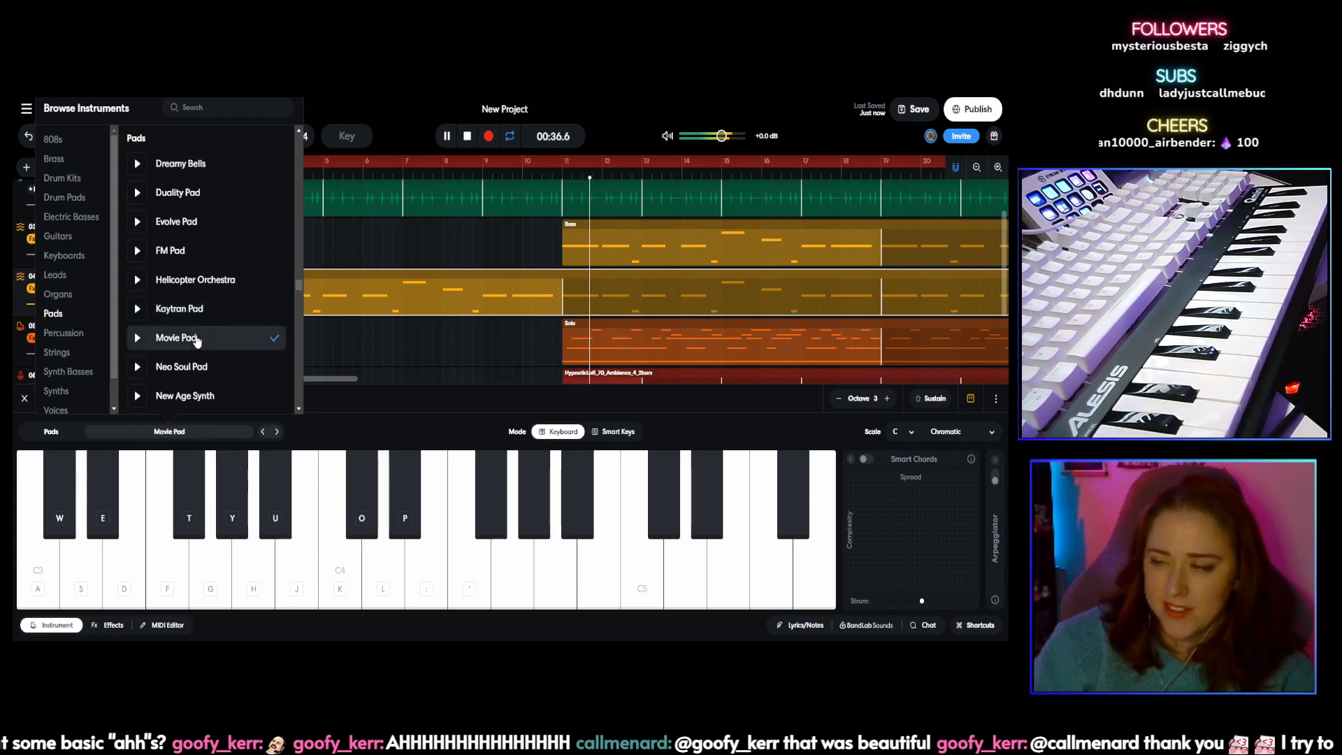
Step: Play from about bar 6 and compare the mix with the original Bass track 03 muted and unmuted
left_click(372, 175)
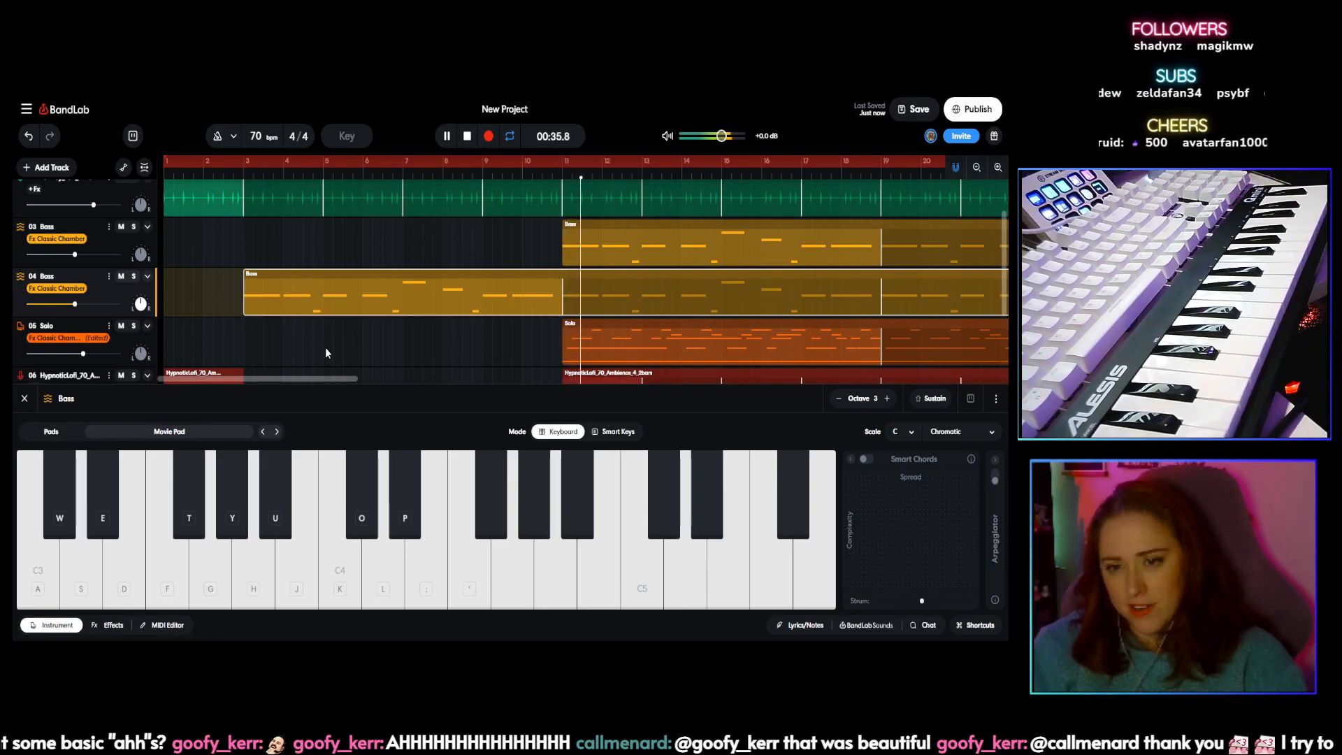
left_click(120, 228)
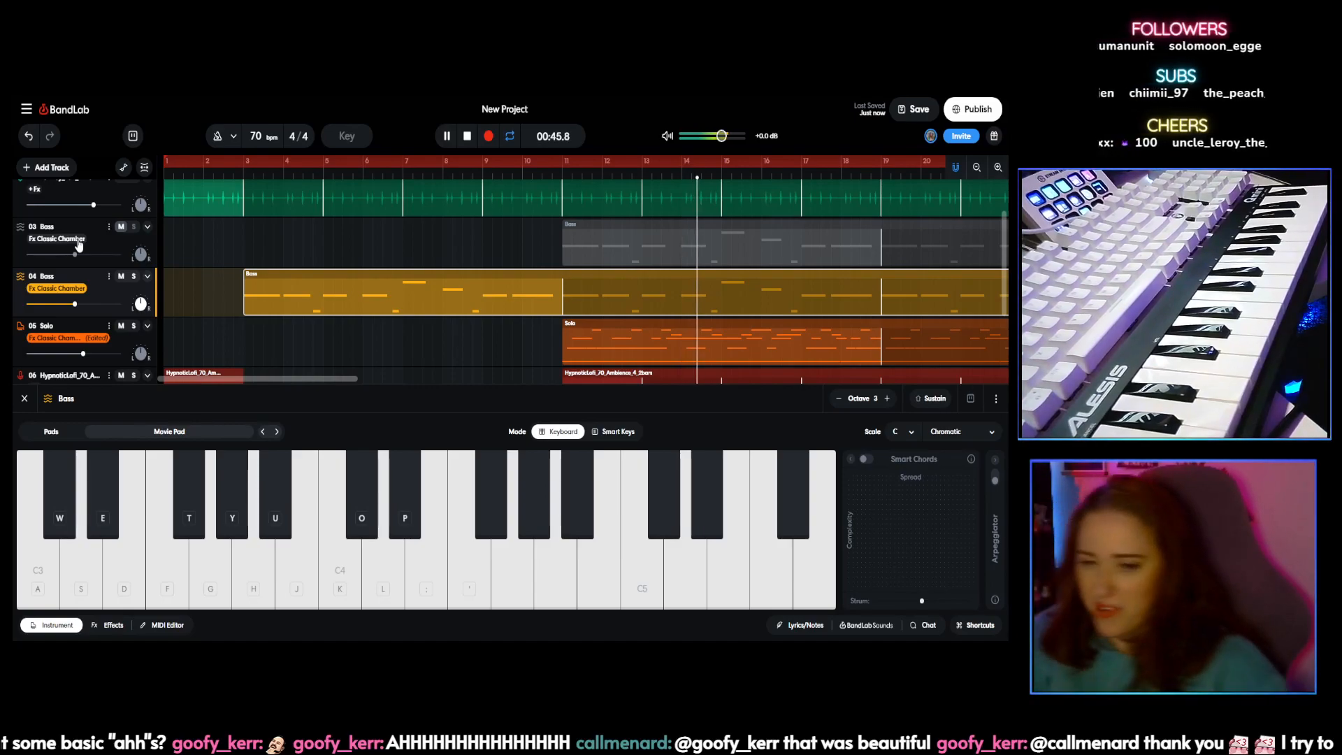
left_click(121, 227)
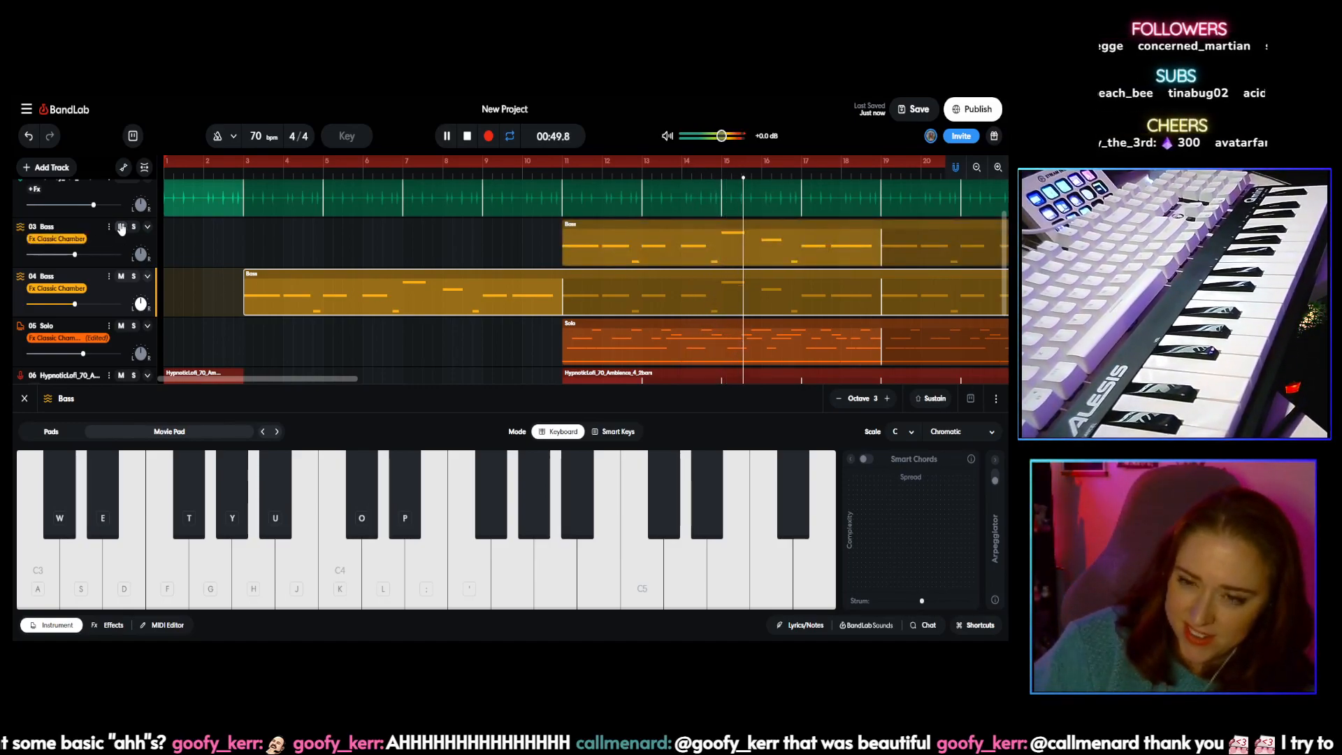
left_click(78, 240)
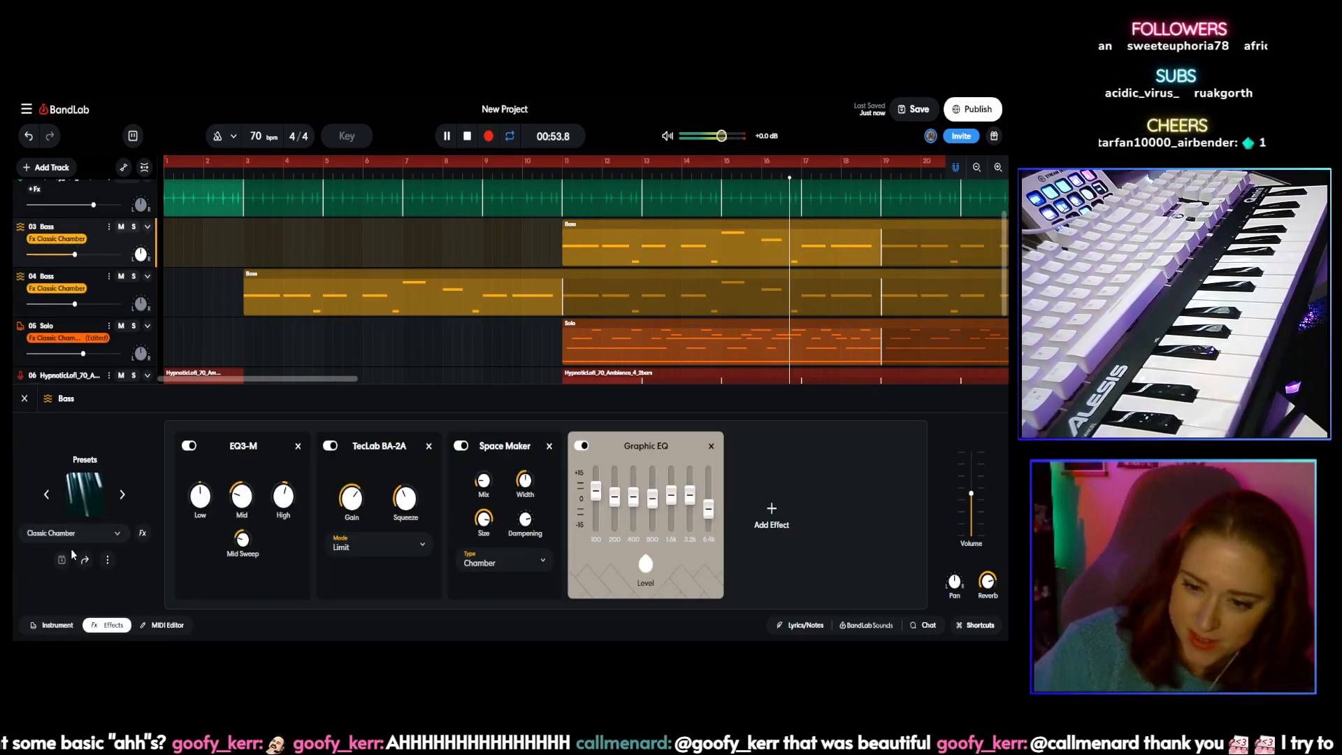
left_click(117, 534)
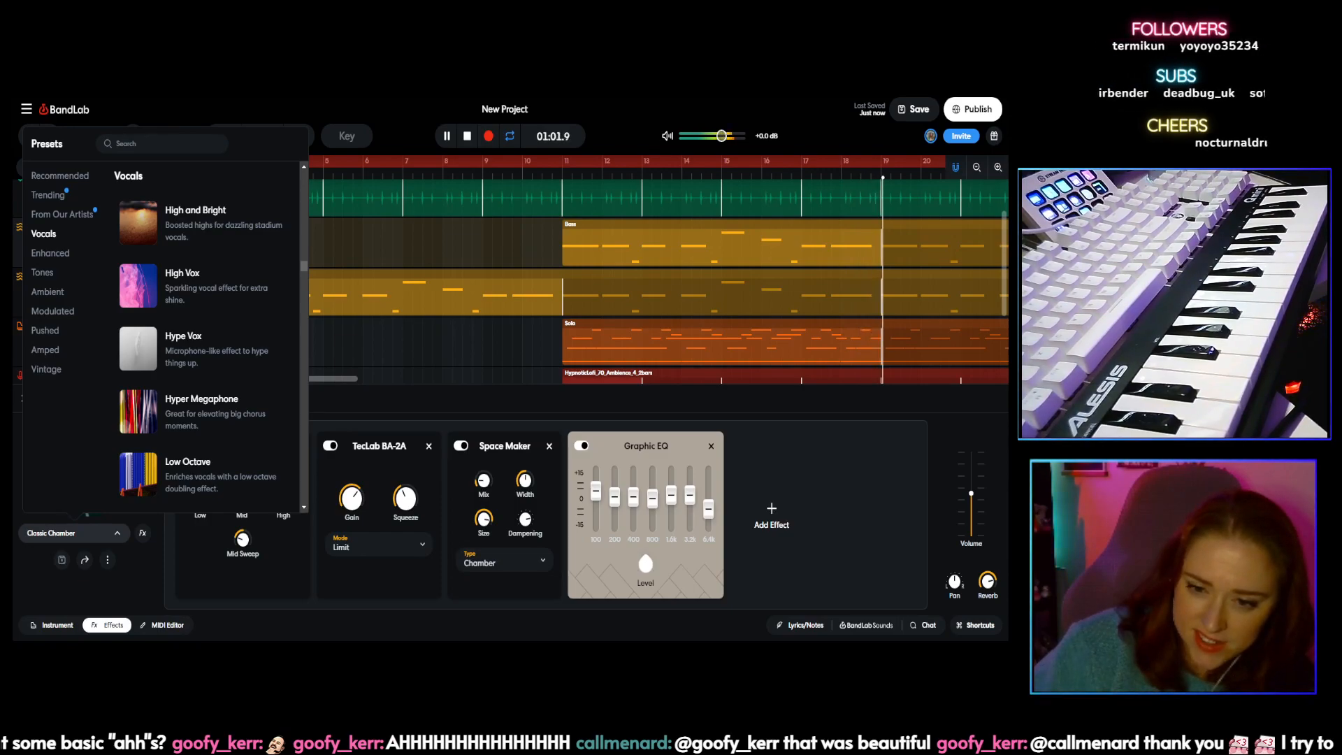
left_click(14, 451)
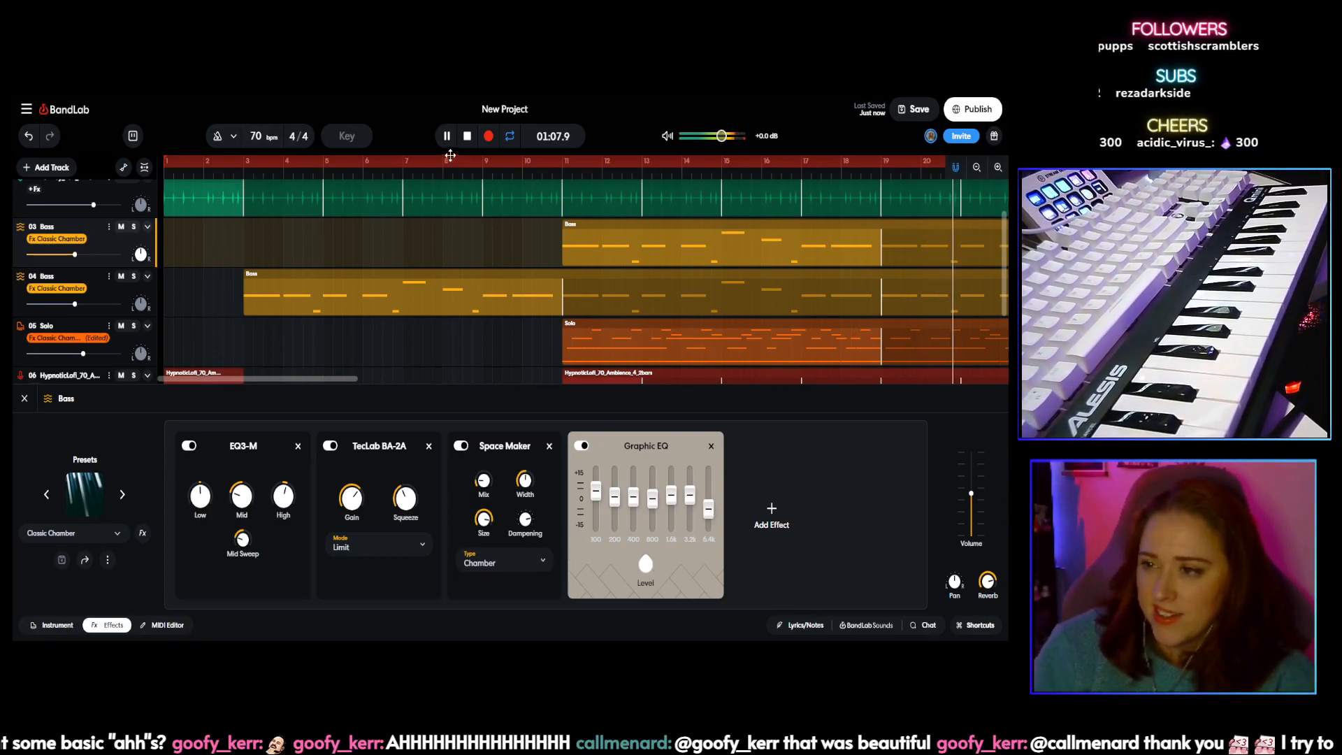
Step: Stop playback and delete the original Bass track 03 whose region starts at bar 11
left_click(617, 229)
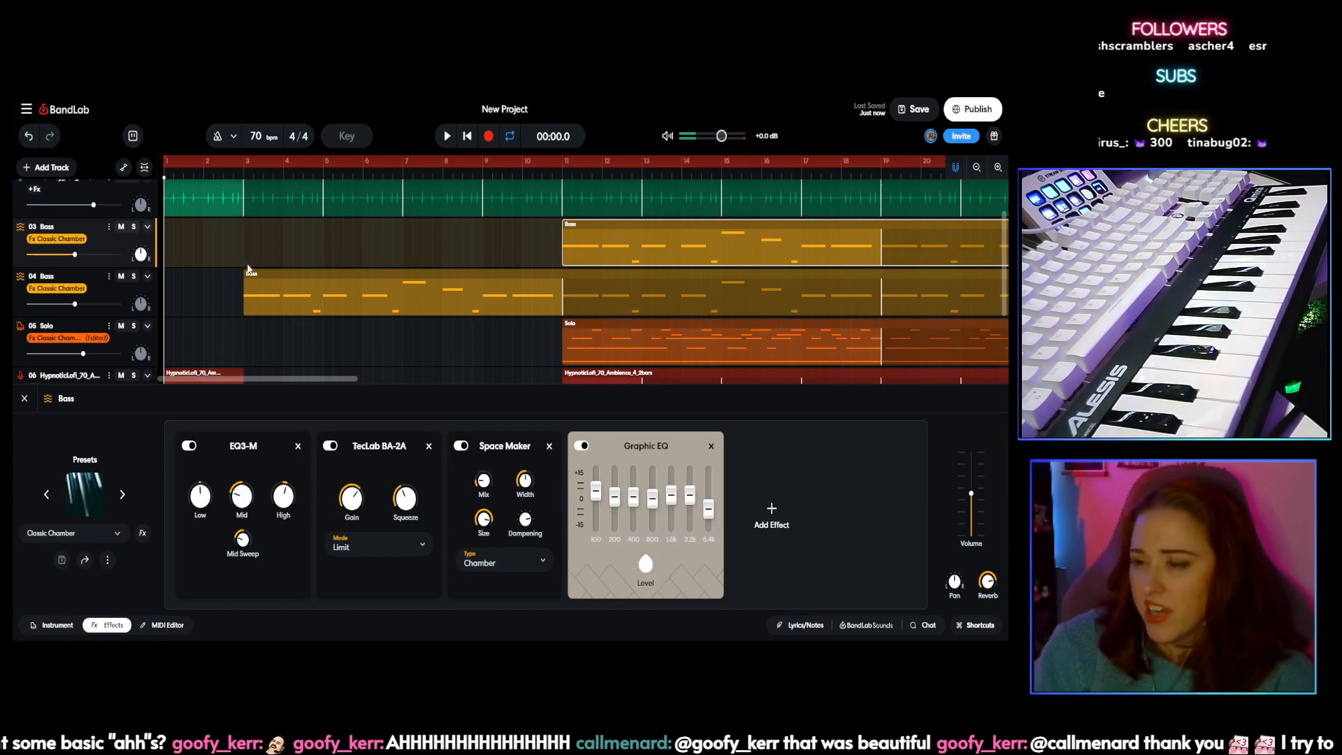
right_click(64, 230)
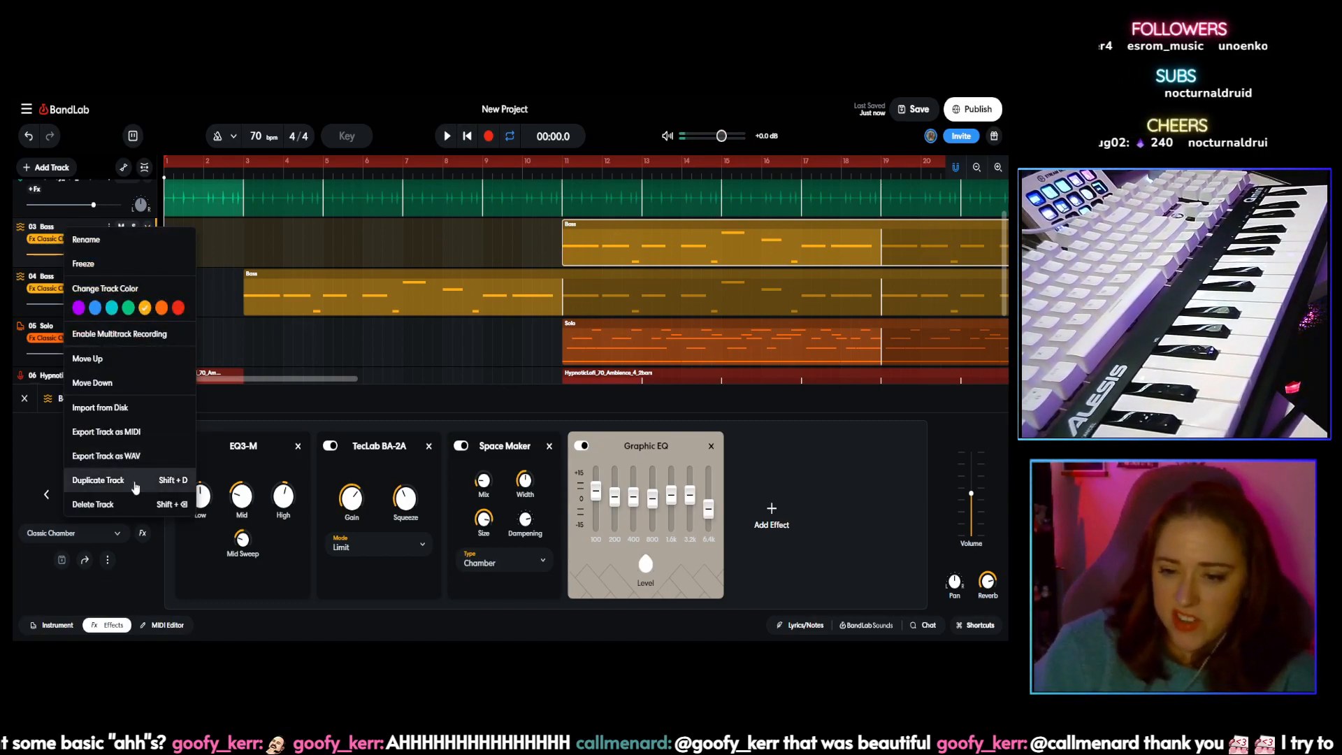
left_click(124, 504)
Step: Place the playhead just before bar 3 and remove all effects from the remaining Bass track with the None preset
left_click(240, 172)
left_click(255, 234)
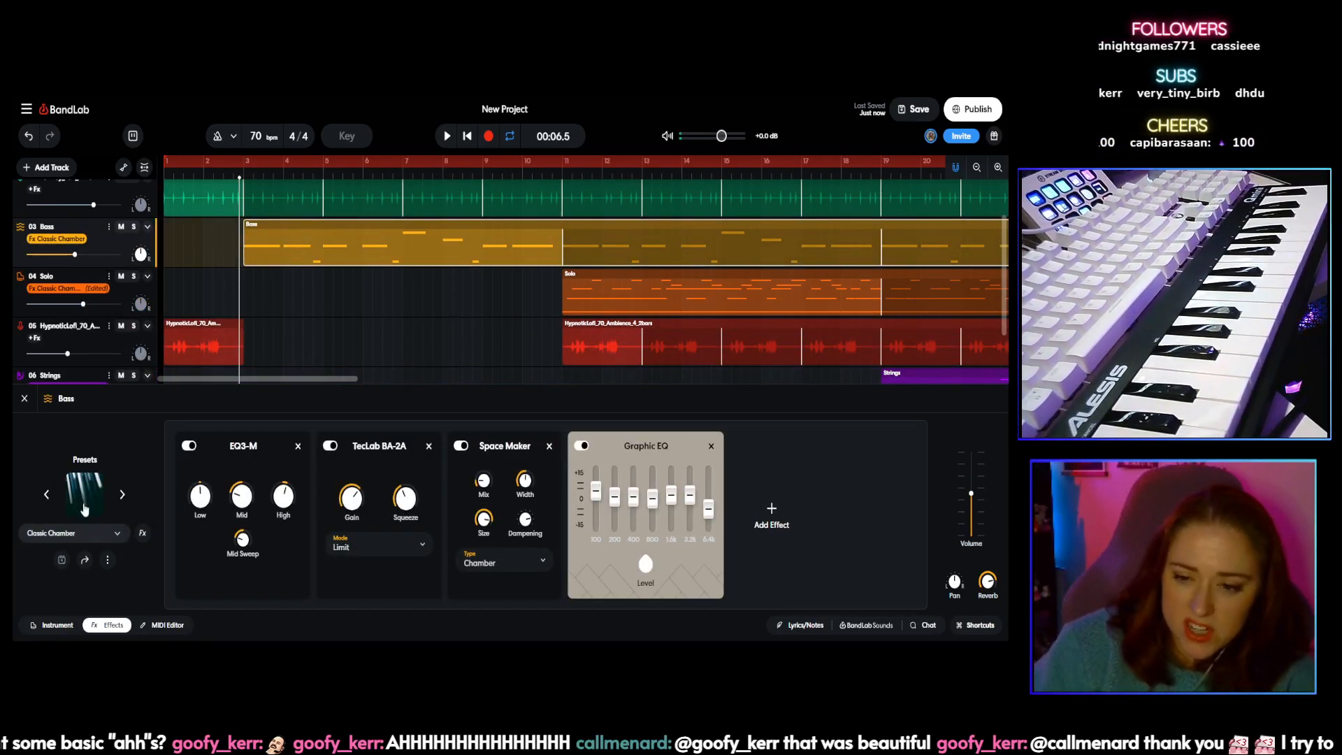
left_click(101, 533)
scroll(132, 493, "up", 5)
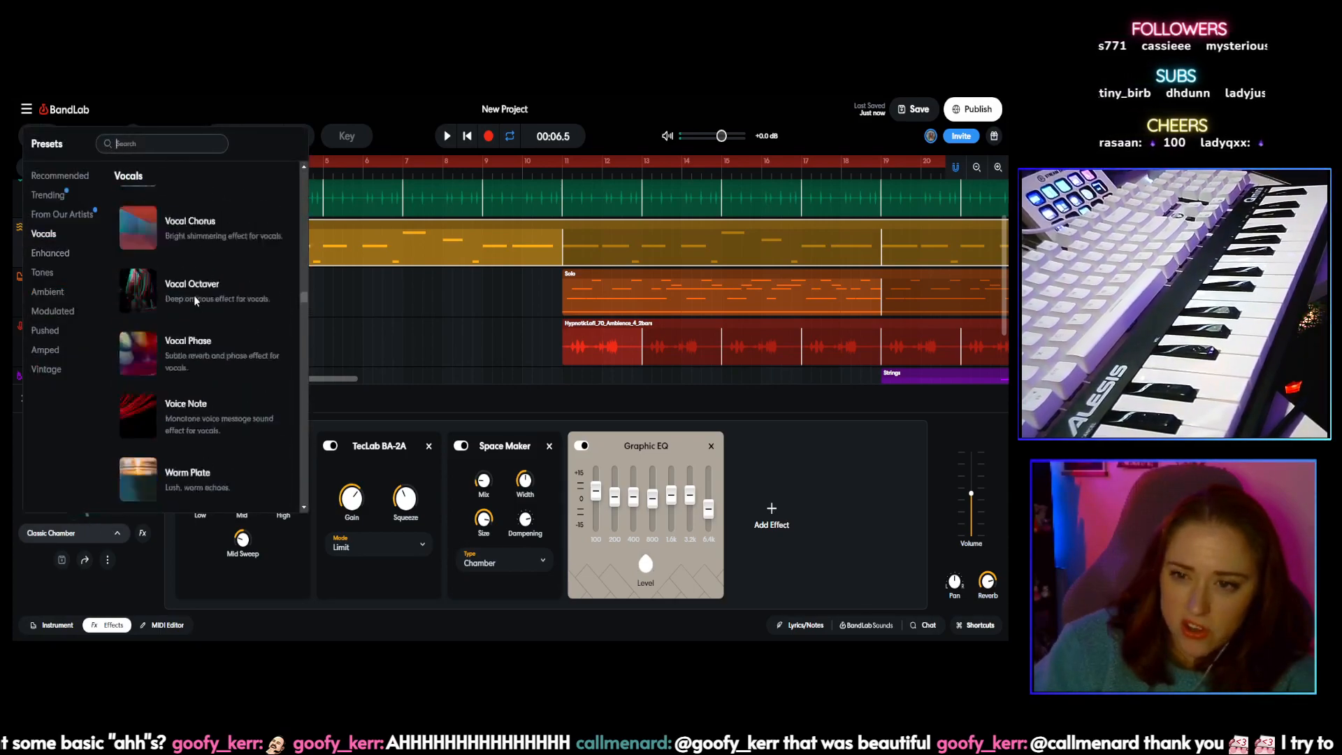
left_click_drag(302, 294, 309, 128)
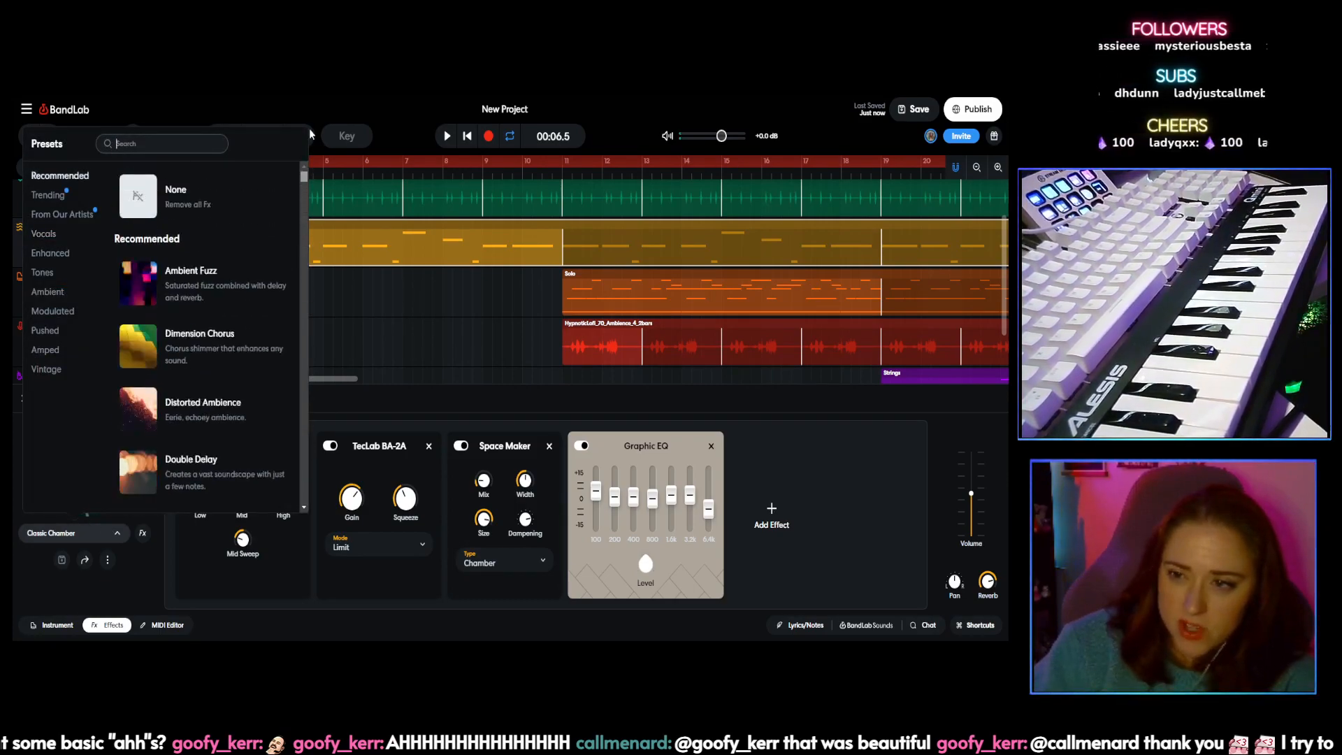
left_click(207, 195)
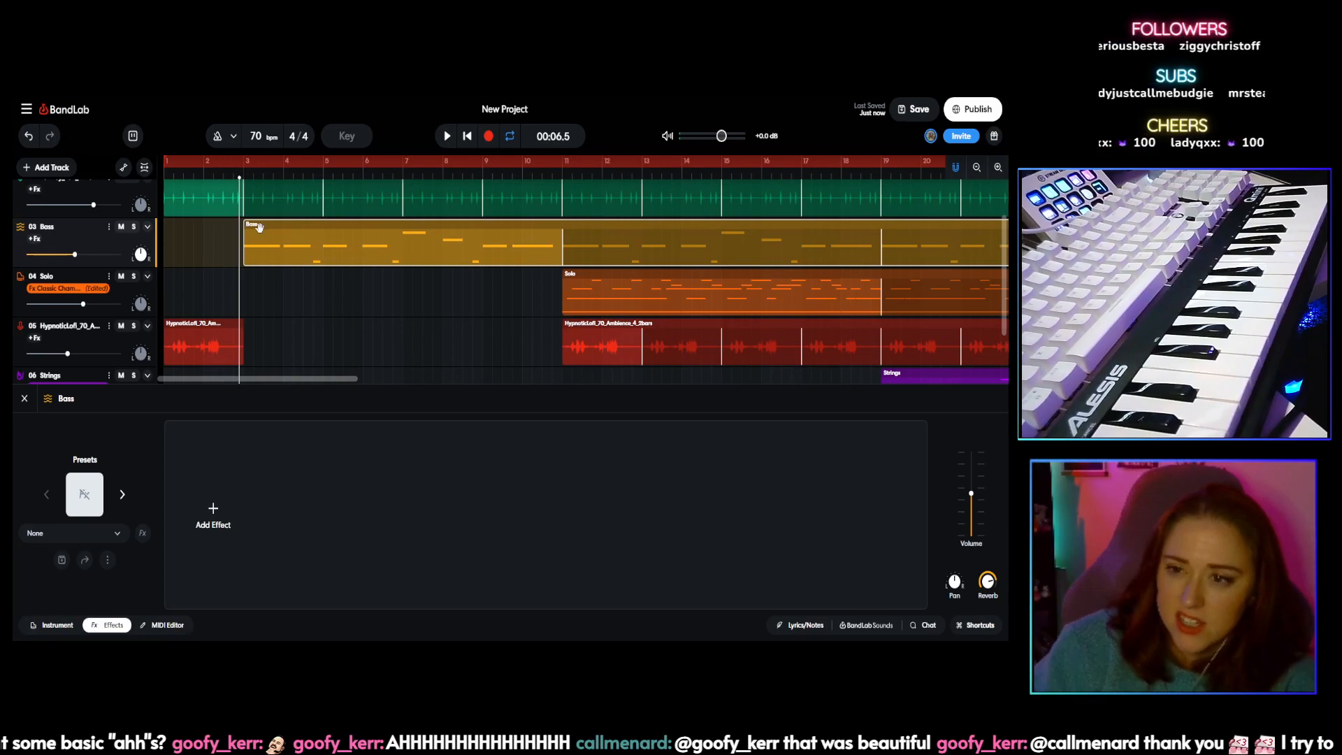
Step: Play the track, audition Soft Pad, Smooth Fuzzy Pad and Smooth Brass Pad on the Bass track, and choose Shadow Soft
left_click(449, 139)
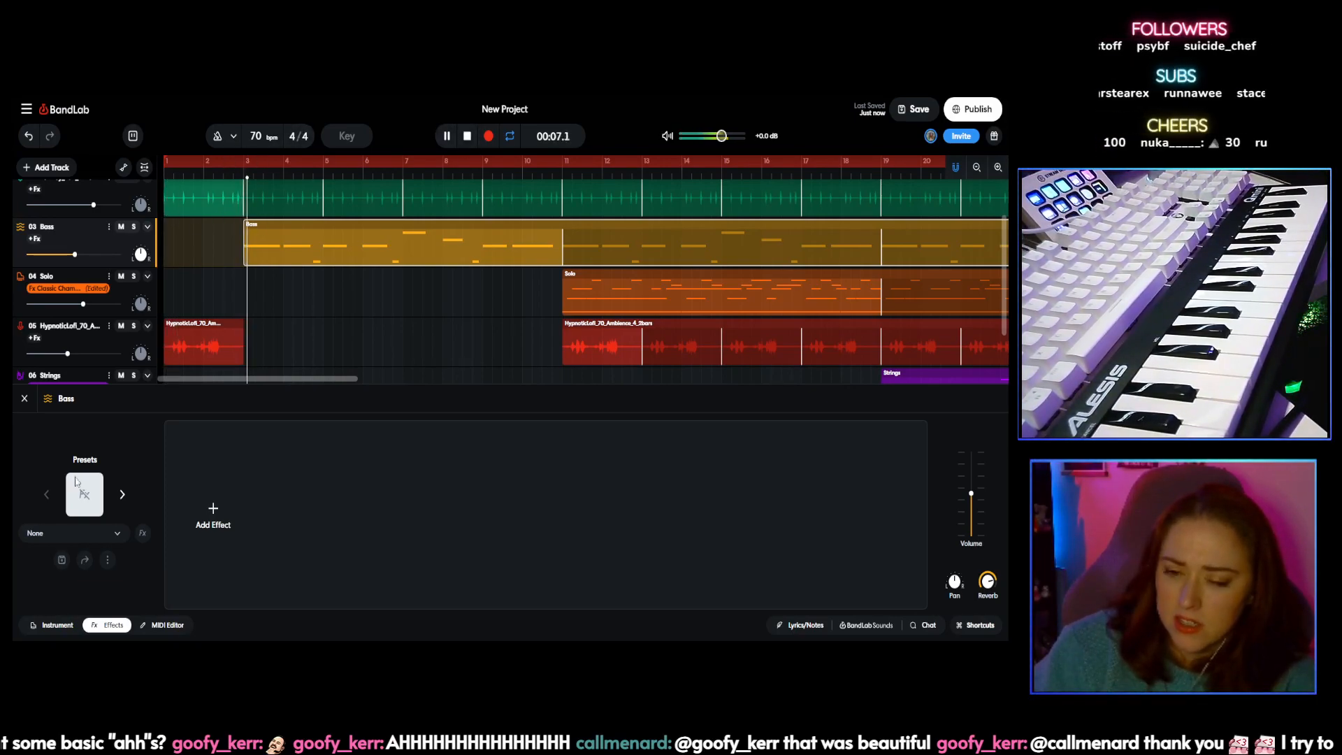
left_click(58, 625)
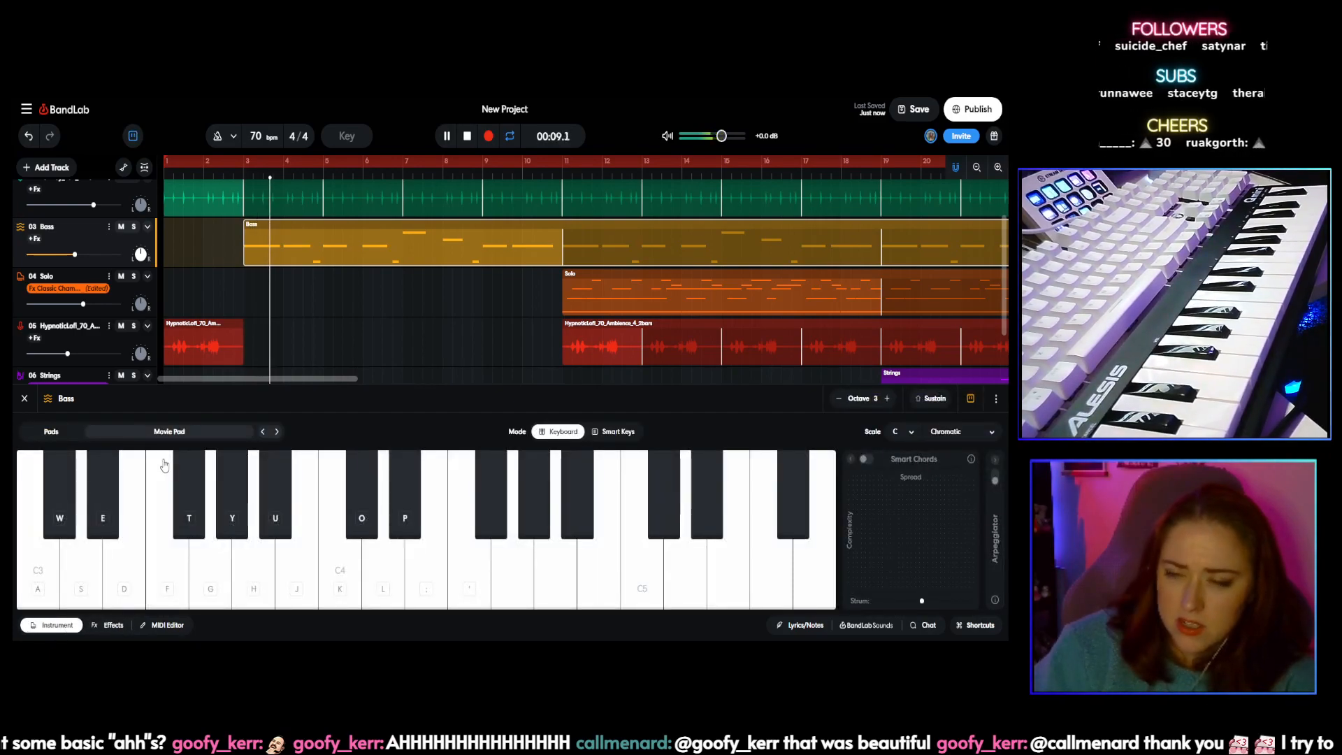
left_click(166, 432)
scroll(199, 223, "down", 2)
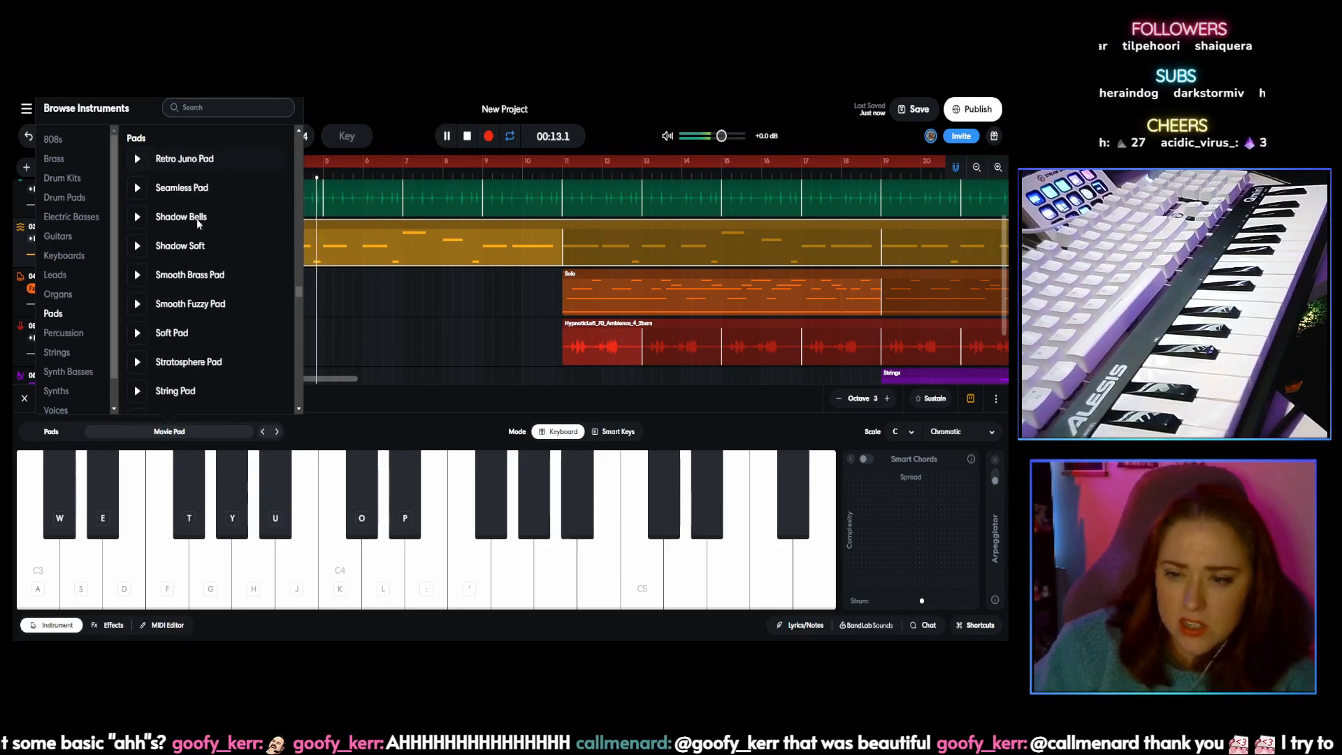
left_click(193, 333)
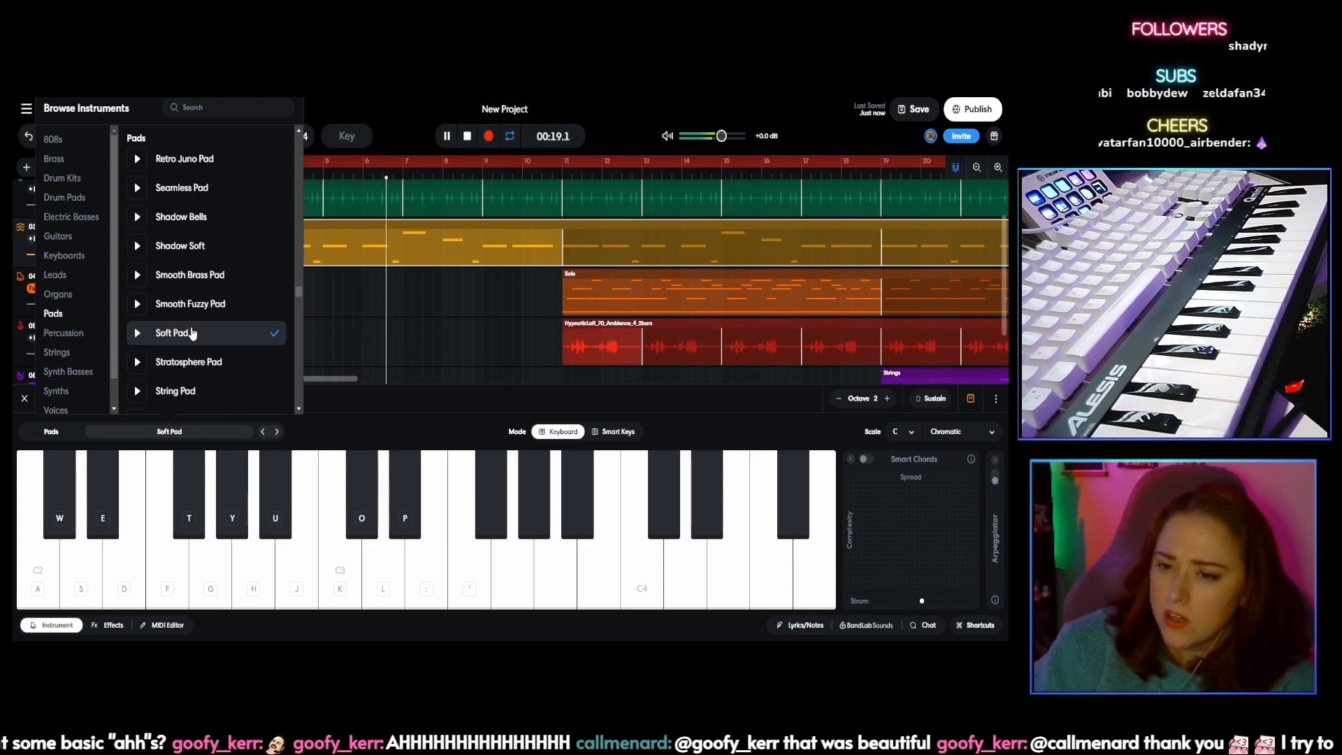
left_click(195, 305)
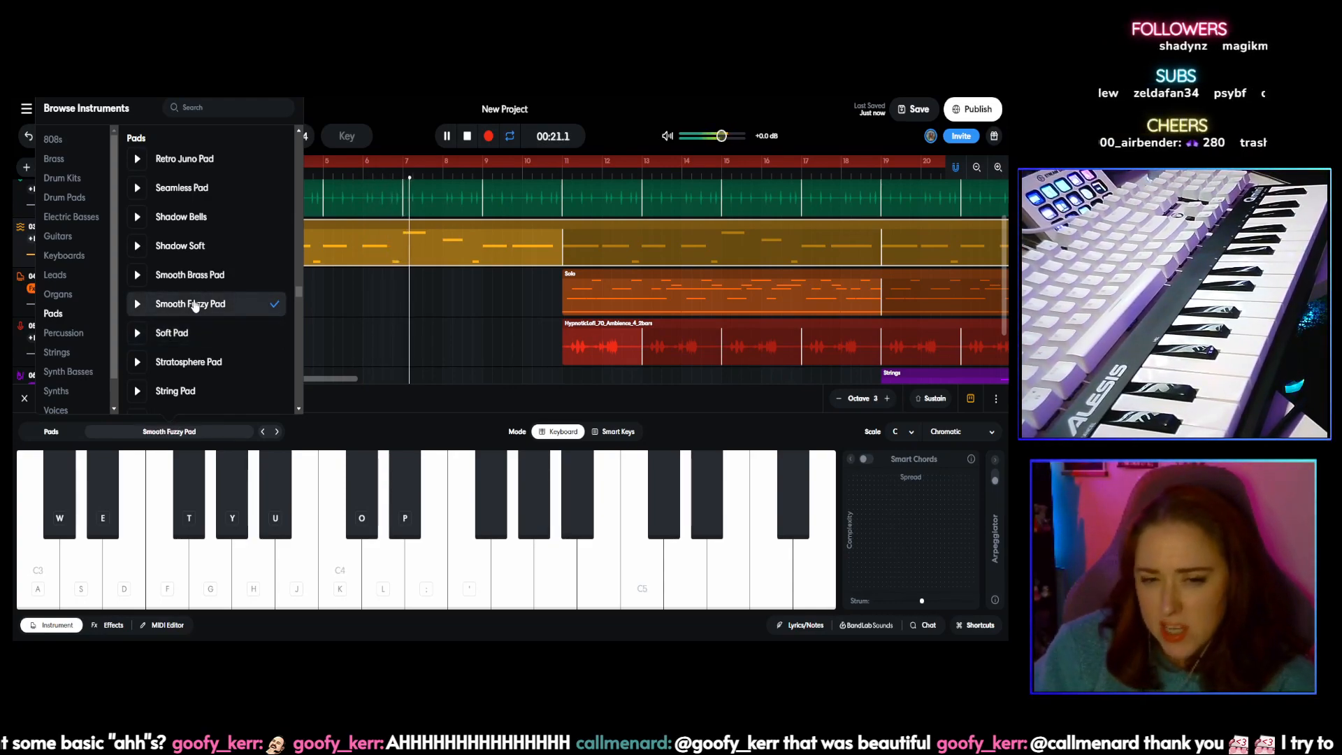
left_click(185, 275)
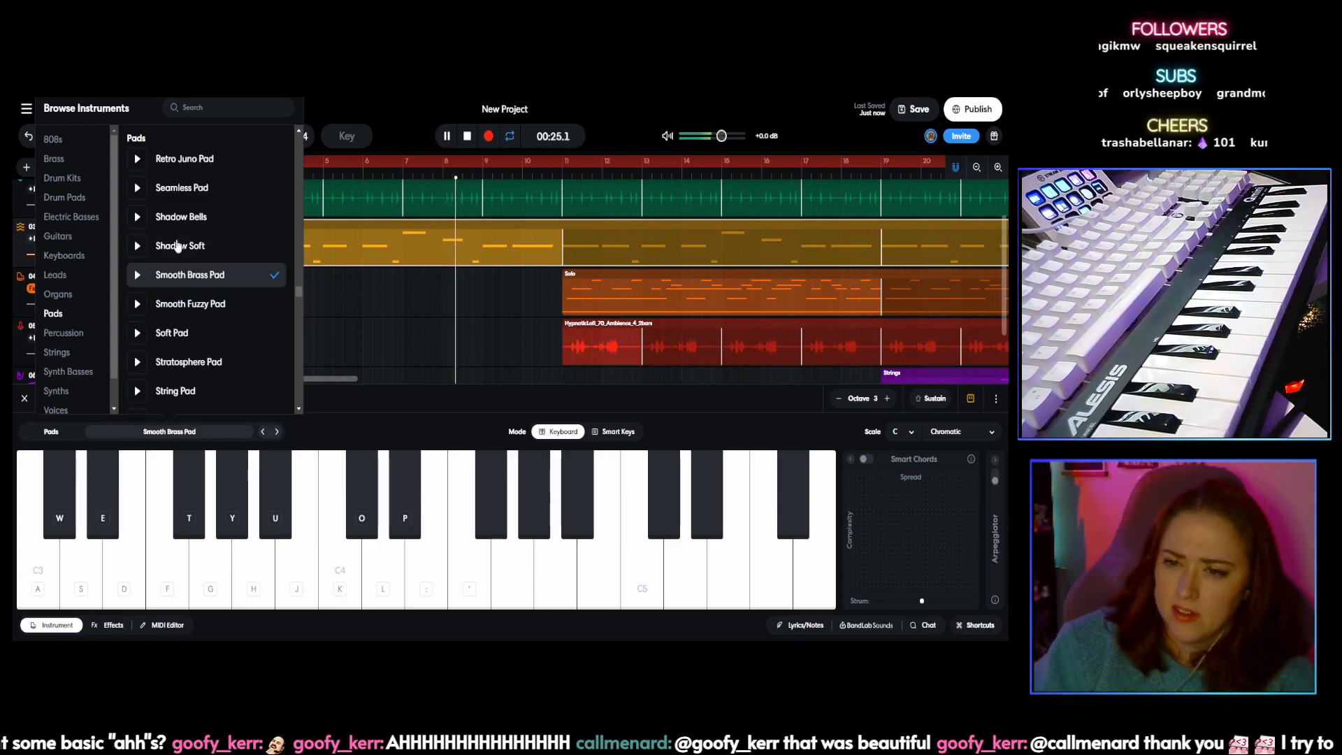
left_click(179, 245)
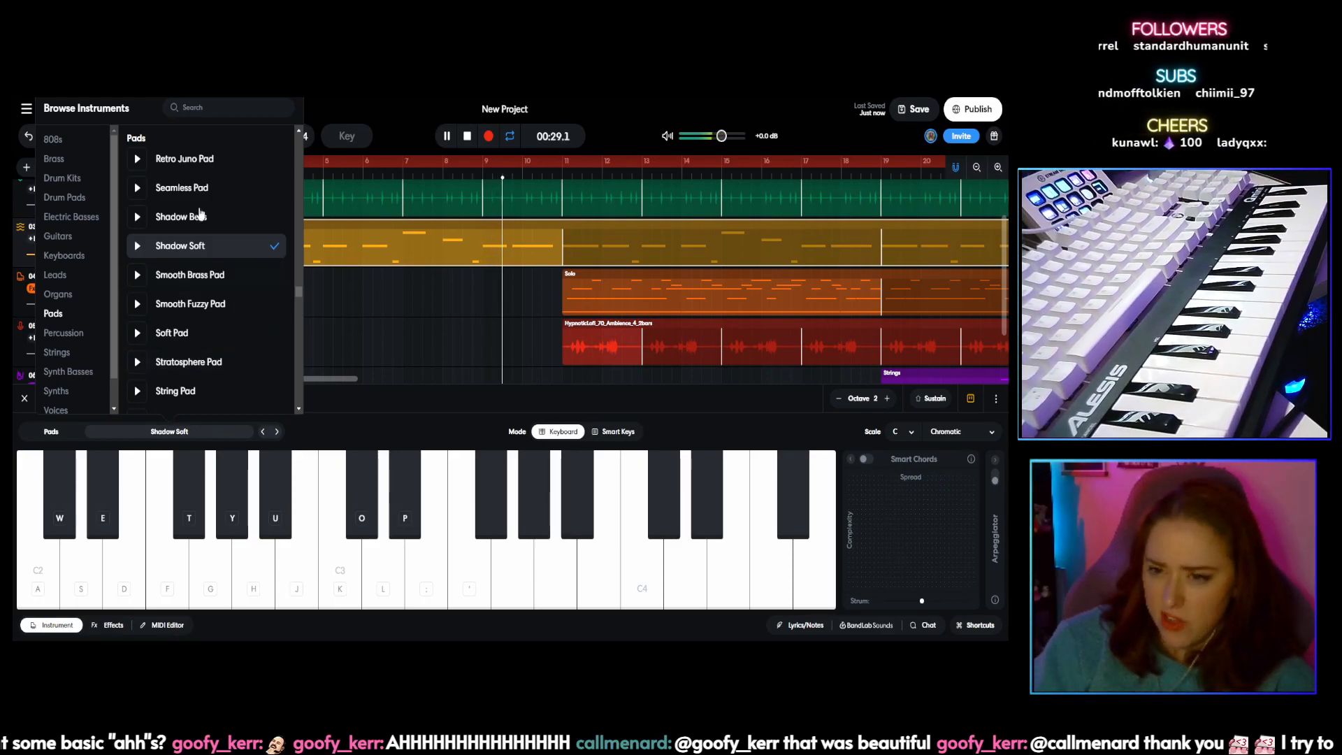
left_click(376, 420)
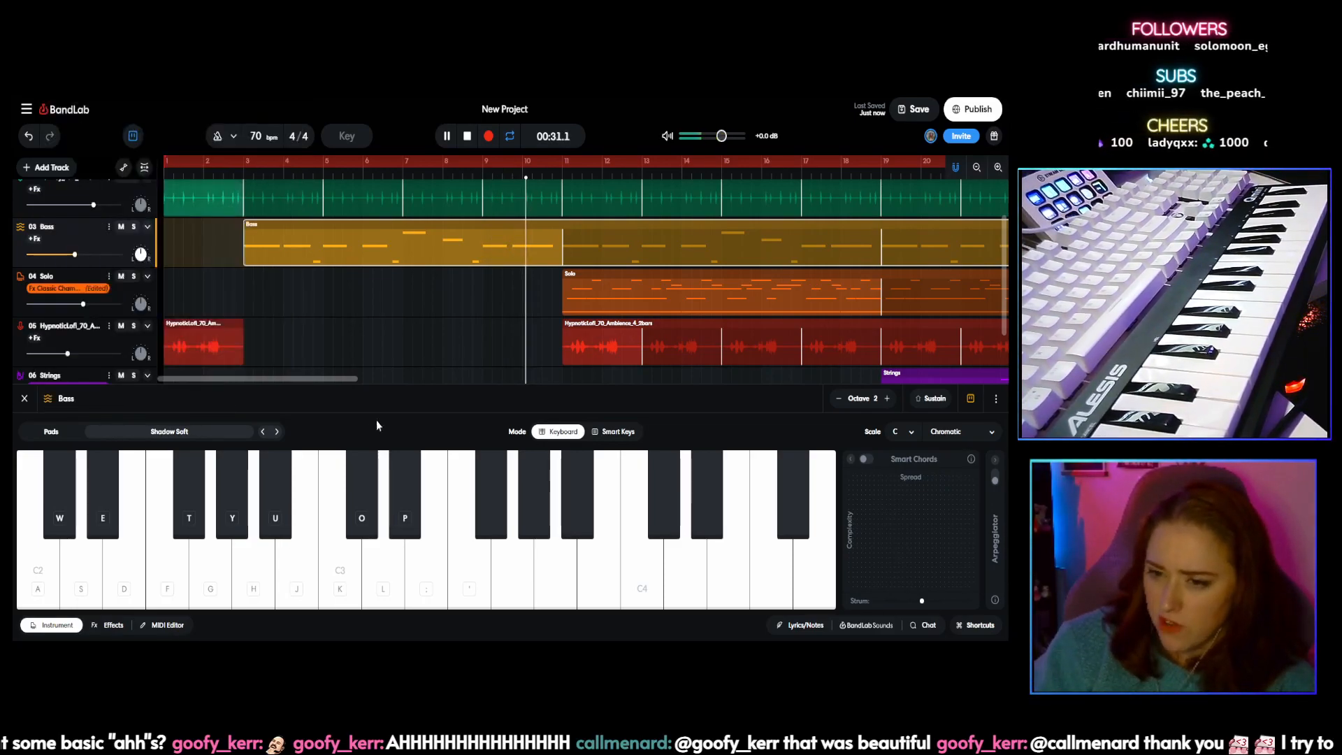
Step: Raise the Bass track's volume to about -0.4 dB, try the Dimension Chorus effect preset, and settle on Ambient Fuzz
left_click_drag(72, 256, 88, 254)
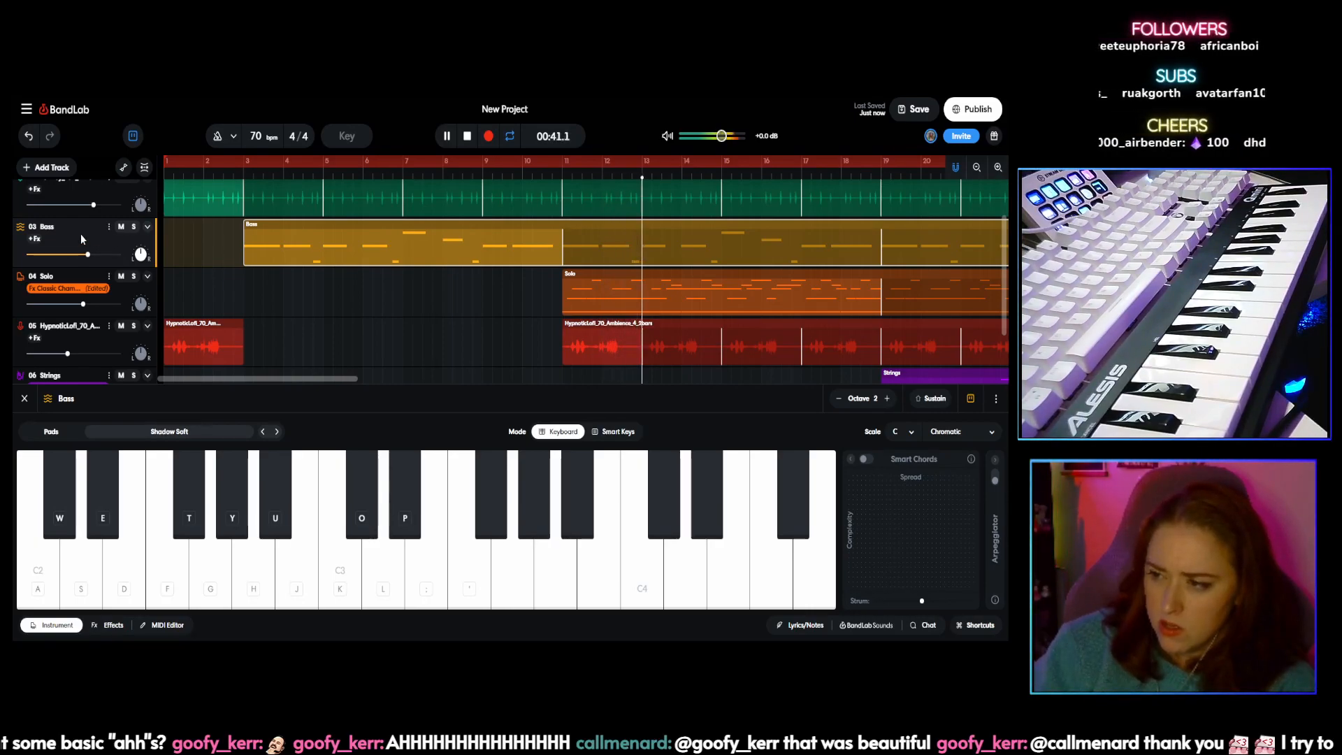
left_click_drag(88, 254, 92, 254)
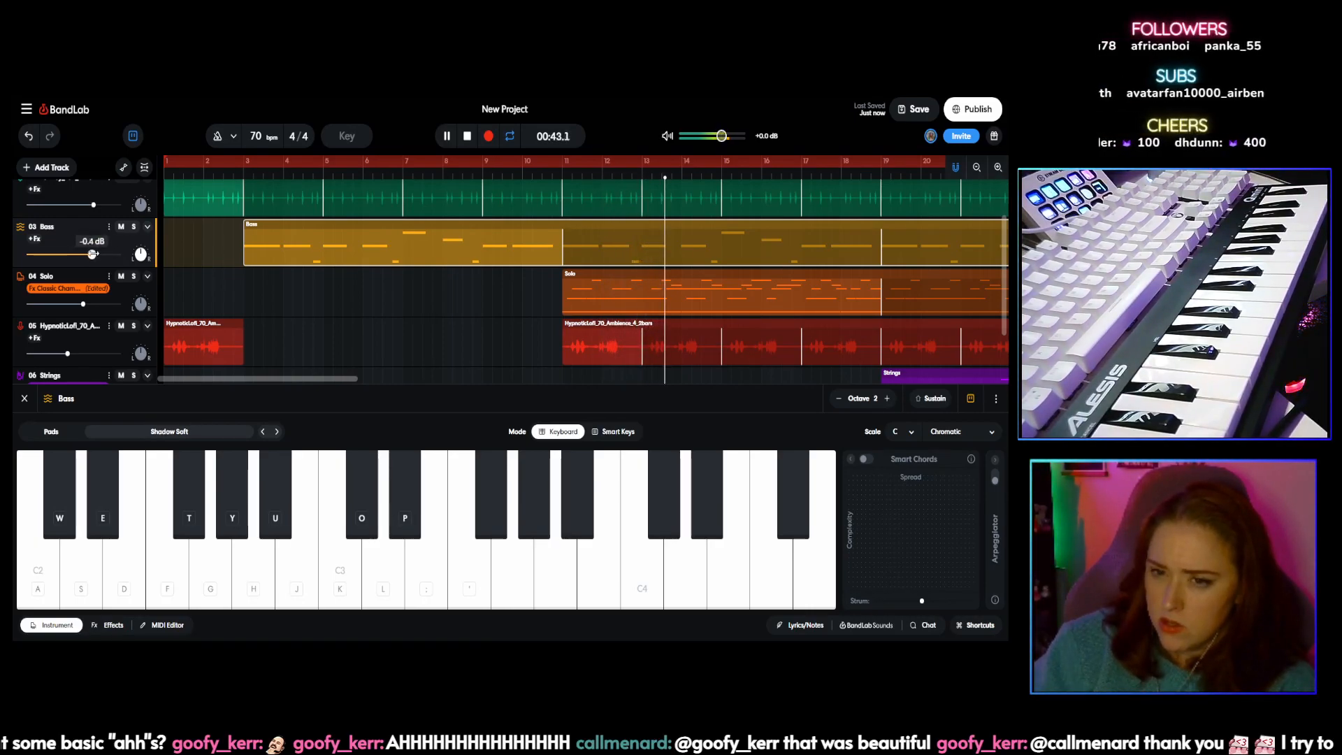
left_click(113, 624)
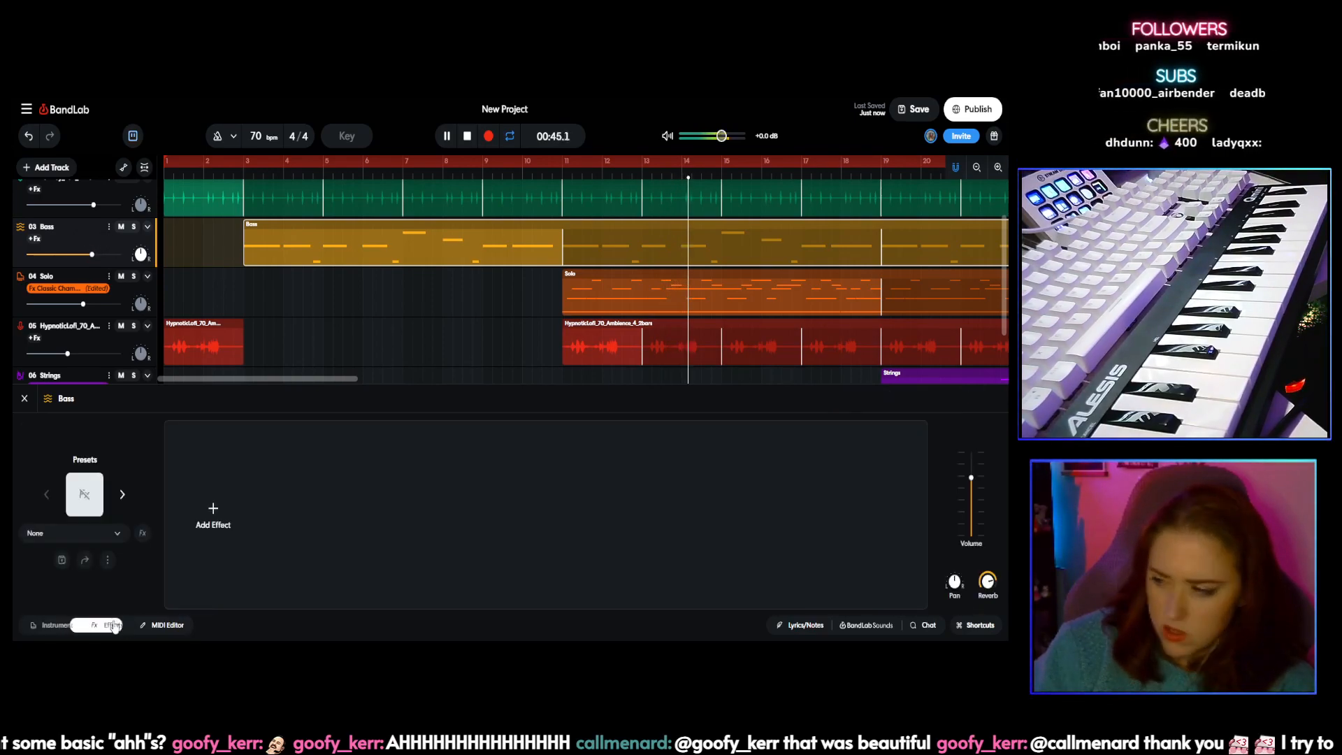
left_click(123, 495)
left_click(123, 495)
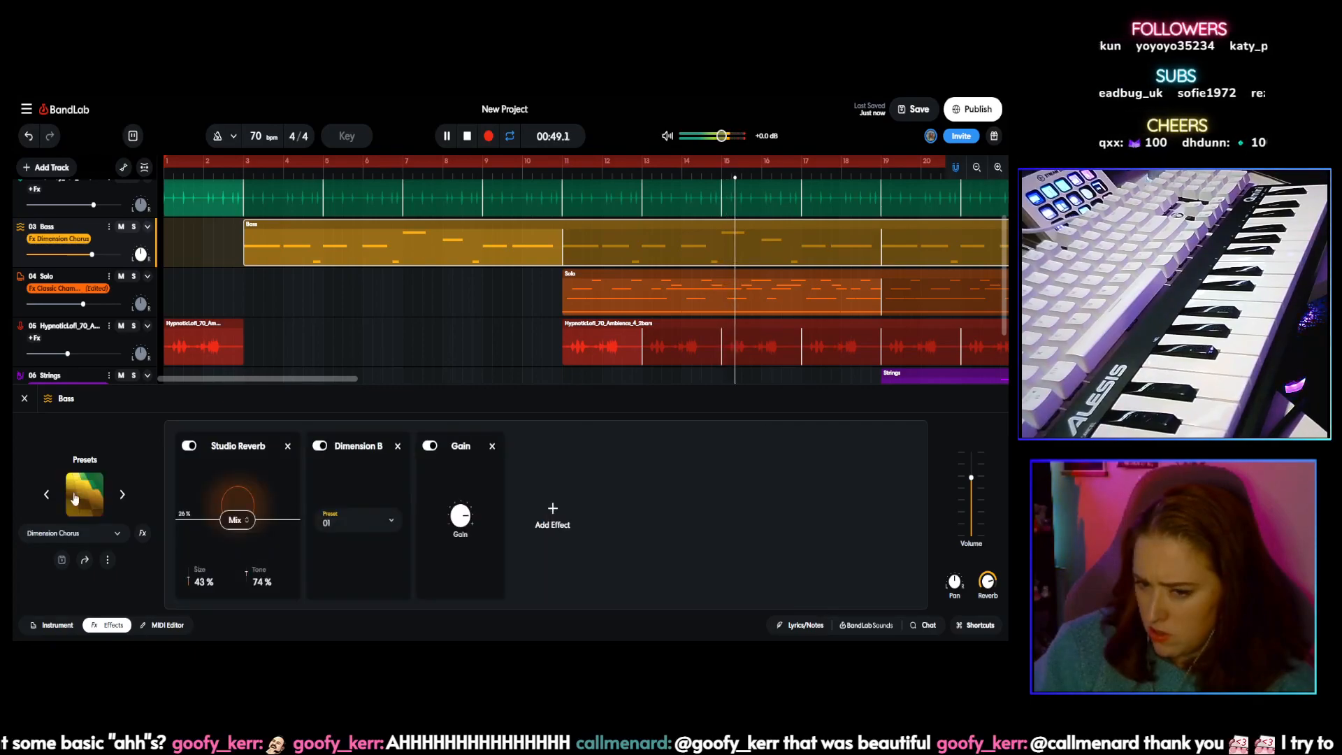
left_click(49, 495)
Step: Lower the Bass track's volume well below its previous level and set the master volume to -2.0 dB
left_click_drag(91, 254, 73, 254)
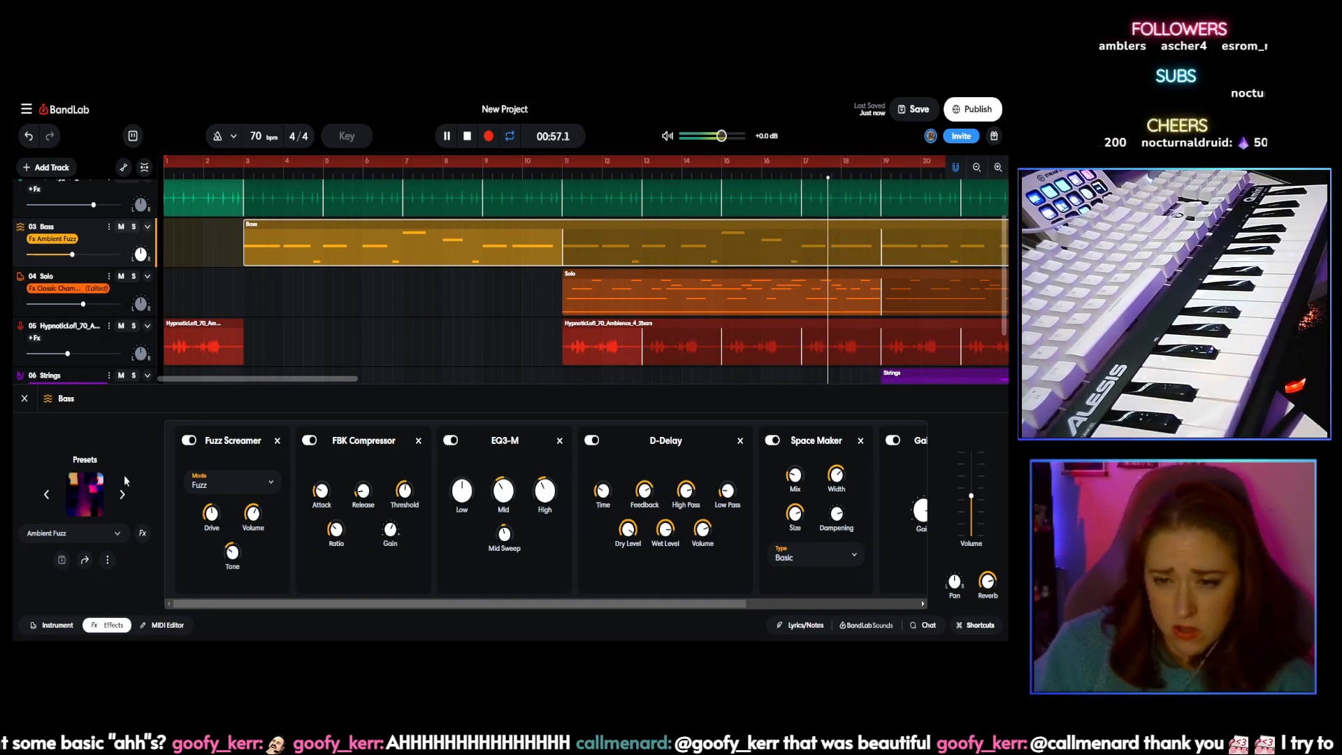
left_click_drag(72, 254, 63, 254)
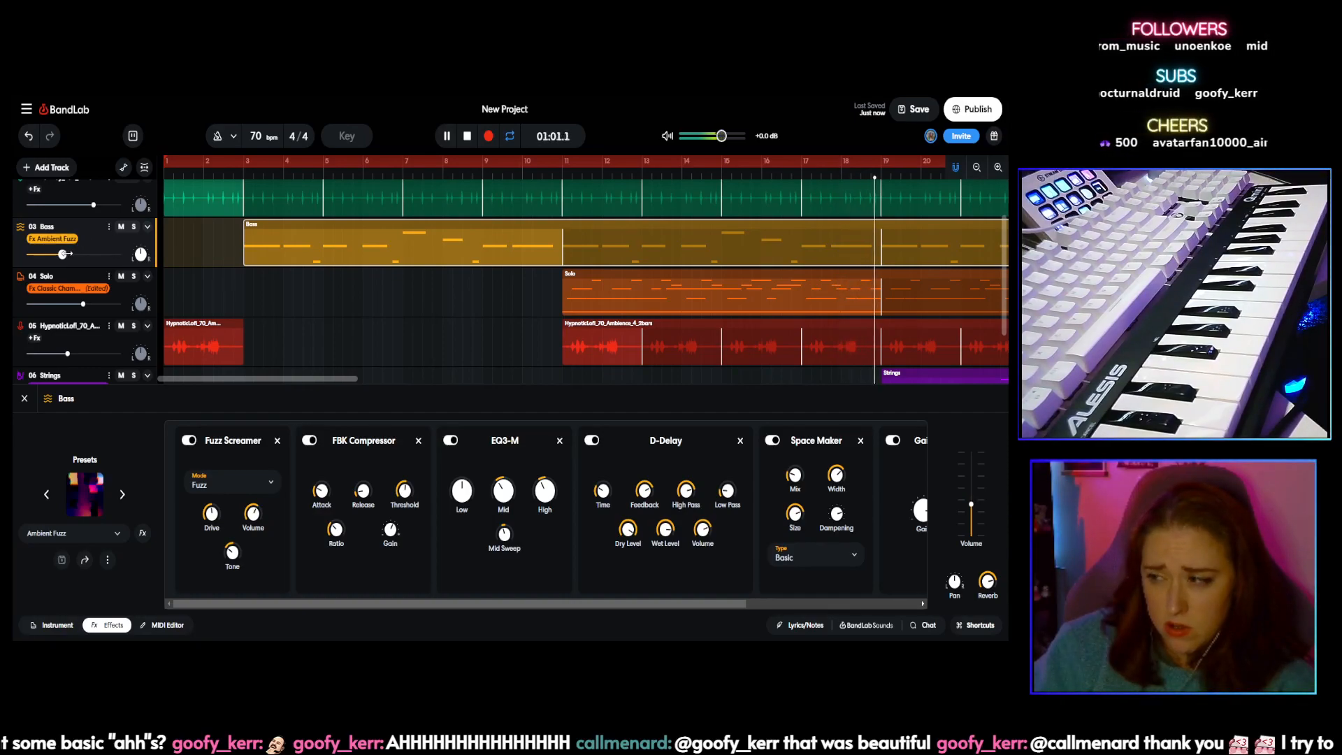
left_click_drag(722, 136, 717, 136)
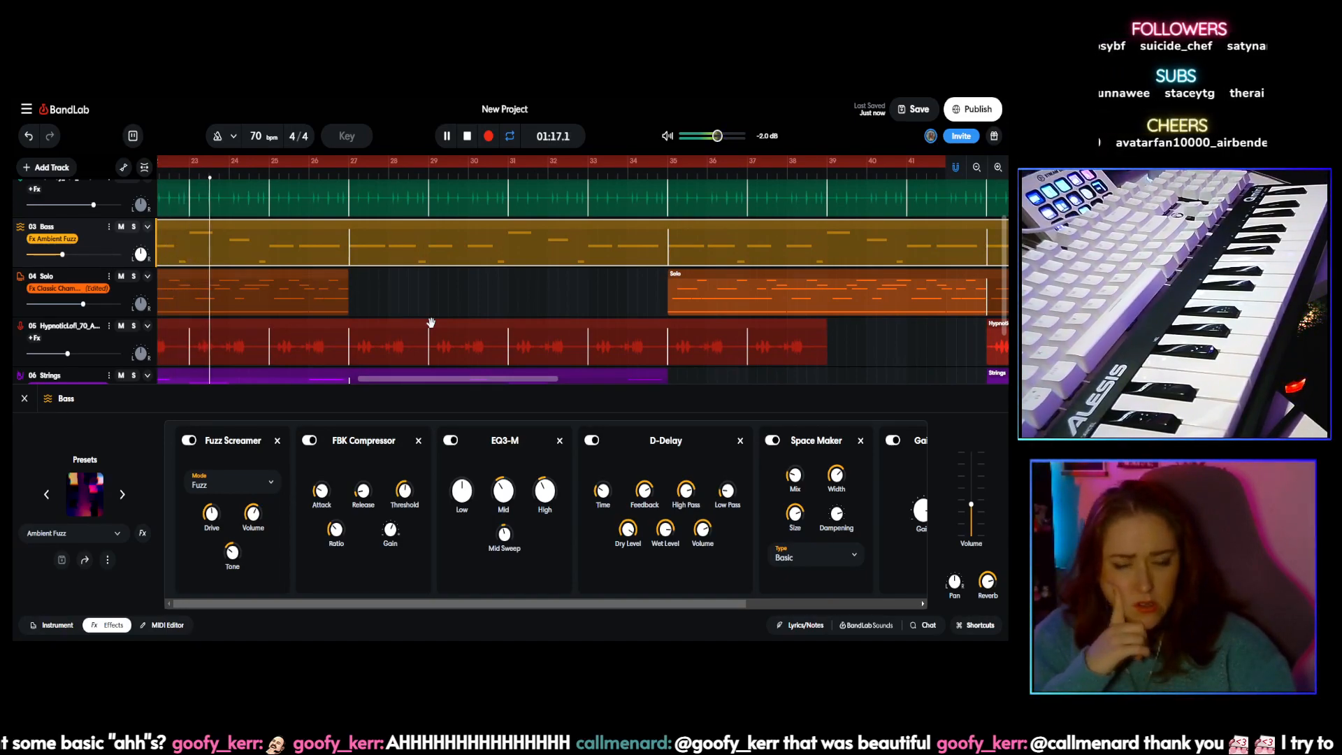
Step: Compare the Dimension Chorus effect preset with Ambient Fuzz on the Bass track during playback
left_click(123, 495)
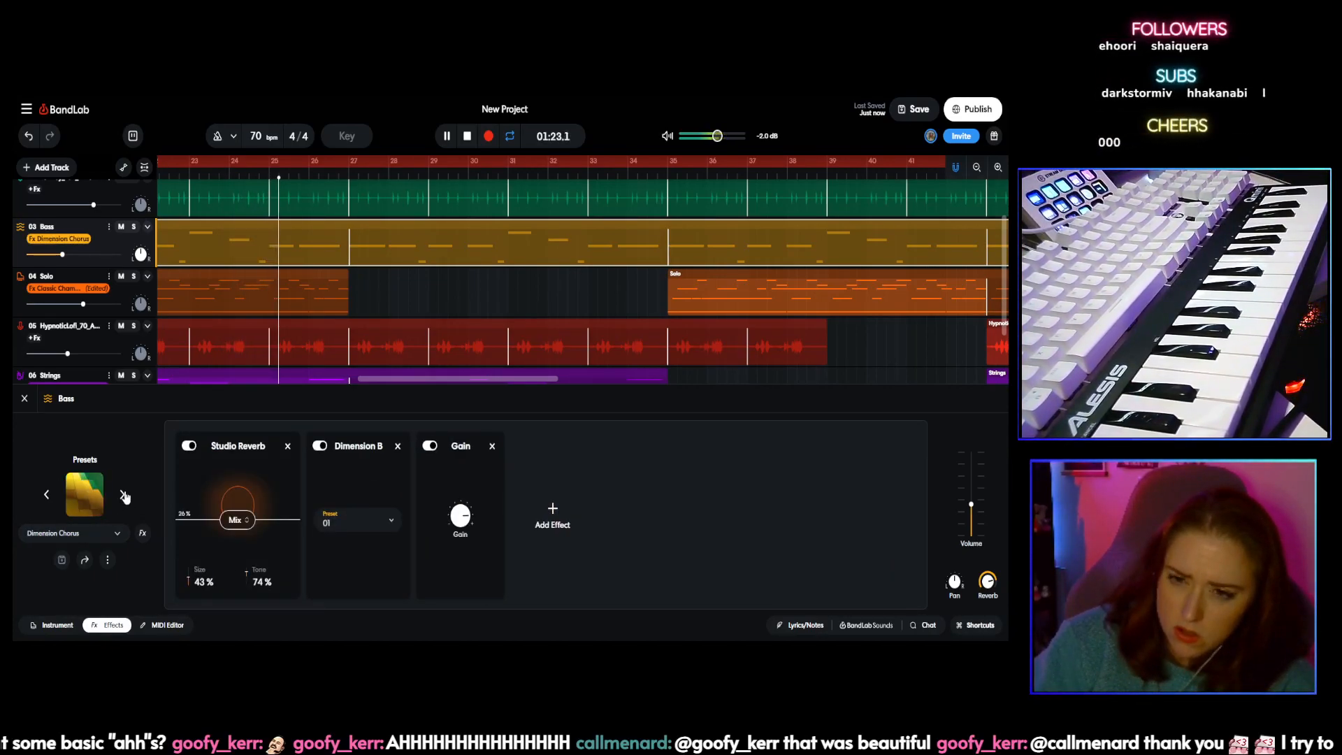
left_click(47, 495)
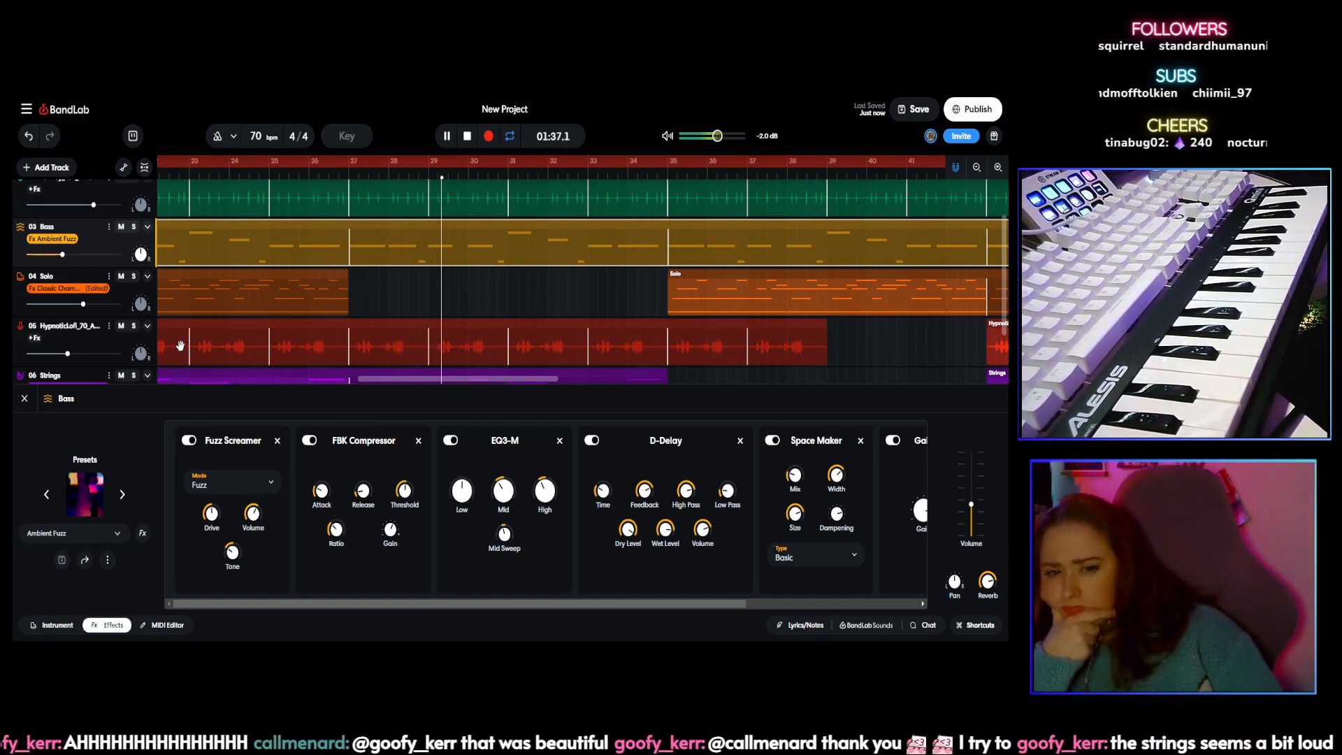
Step: Fine-tune the Strings track's volume slightly while the mix plays
scroll(290, 279, "down", 1)
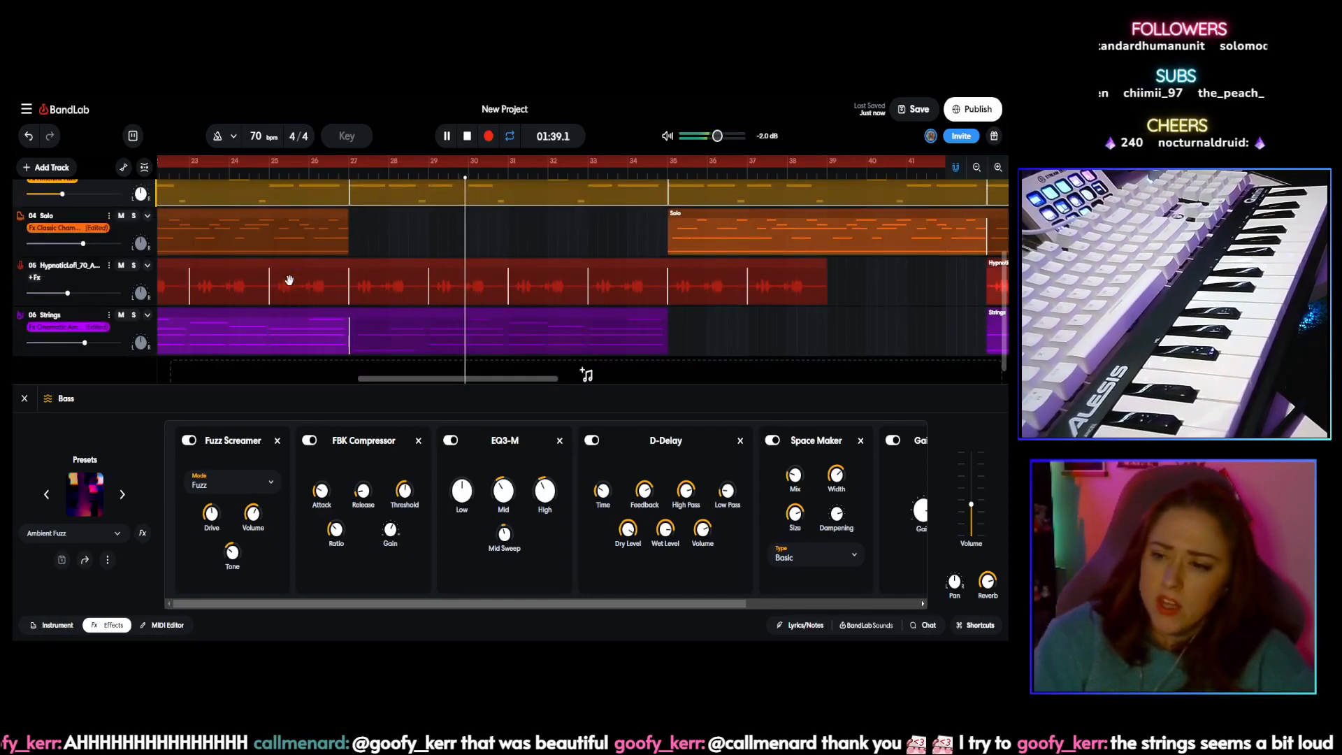
left_click_drag(85, 343, 85, 343)
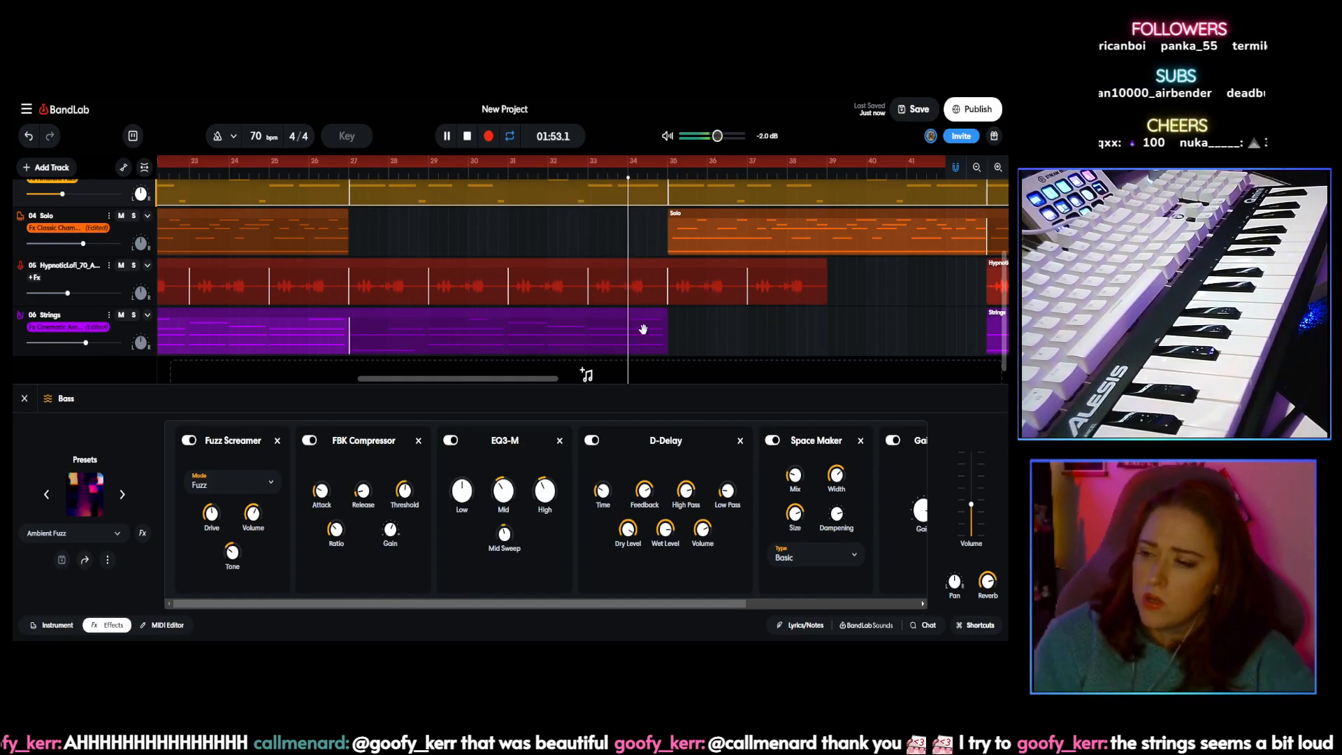
scroll(85, 346, "down", 1)
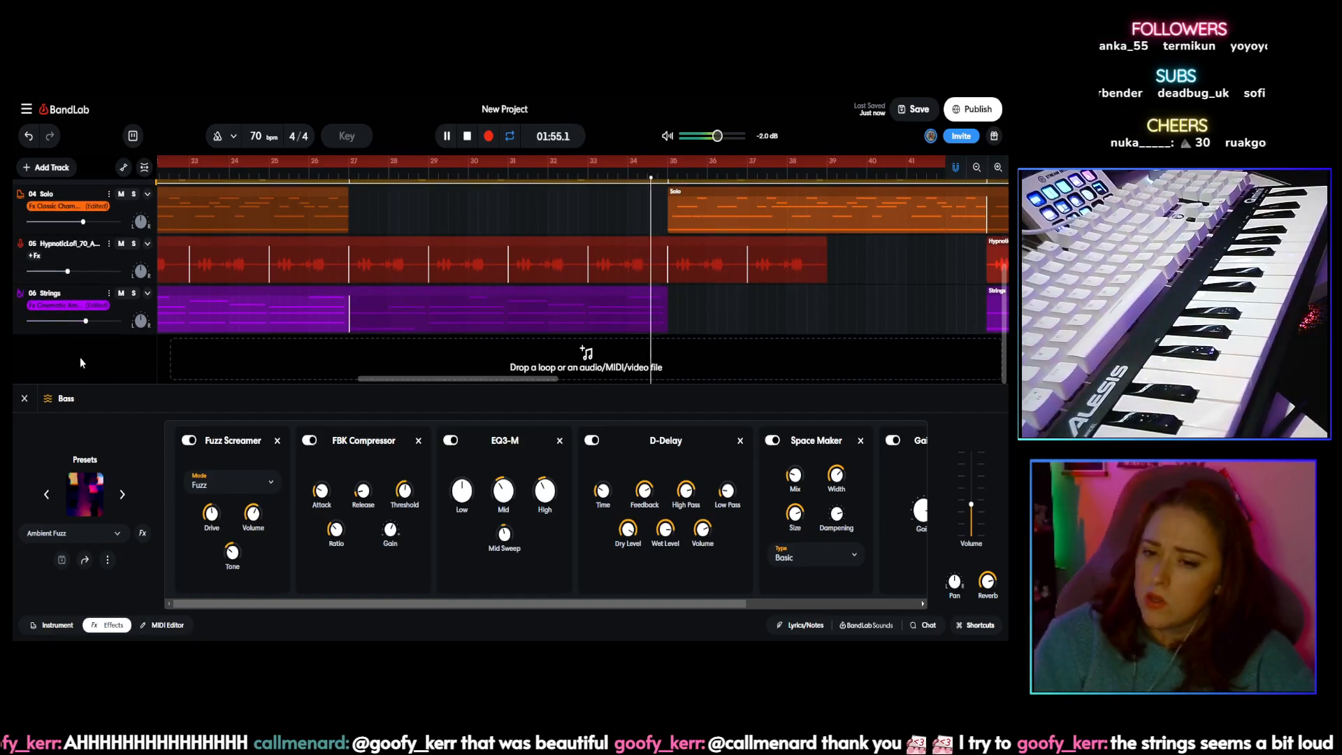
Step: Stop playback, return to the beginning, and move the start of the loop region to bar 35
left_click(65, 172)
left_click(107, 141)
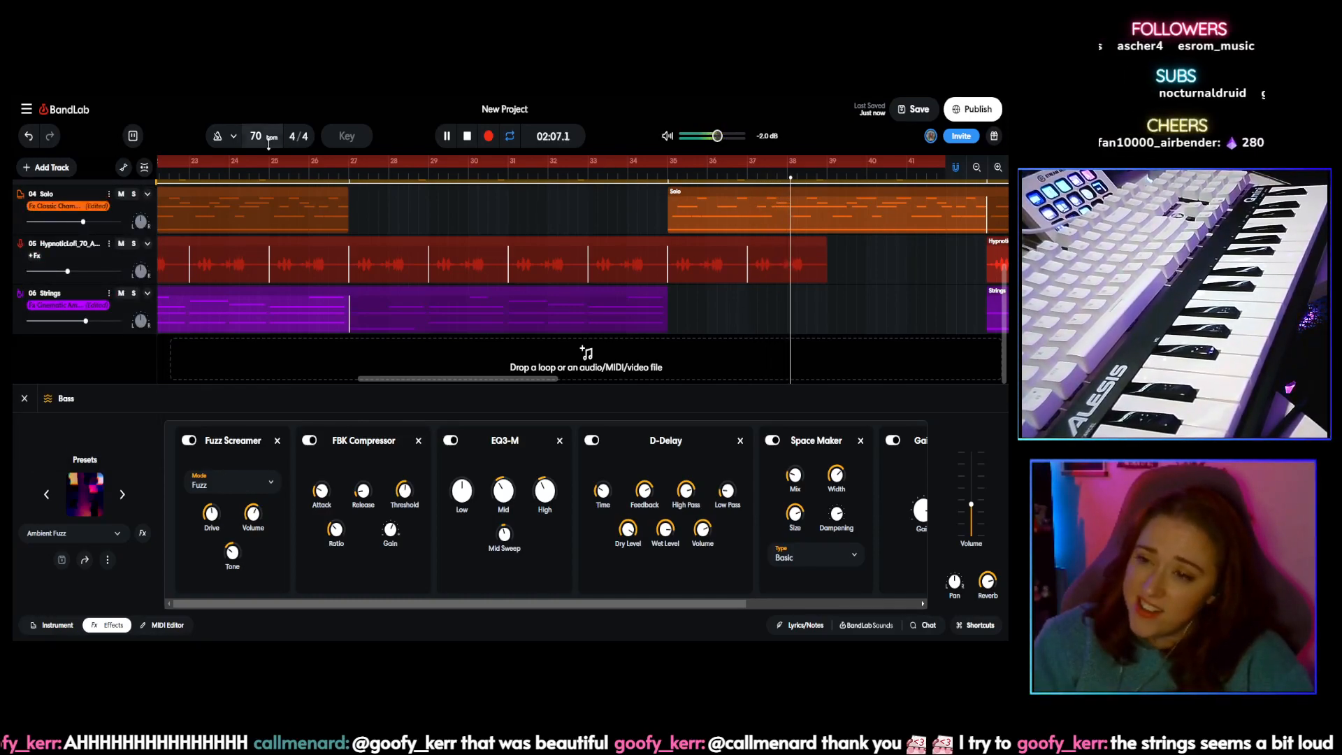
left_click(460, 136)
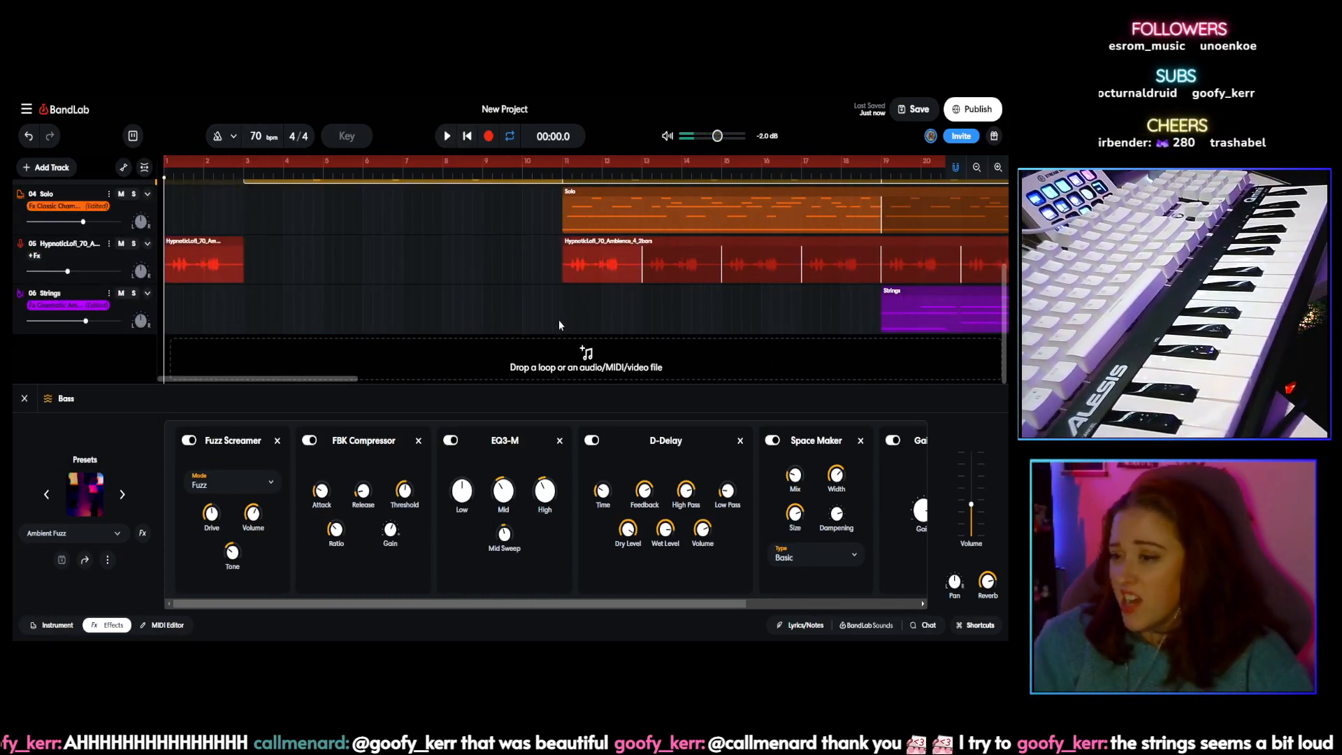
left_click_drag(164, 160, 449, 185)
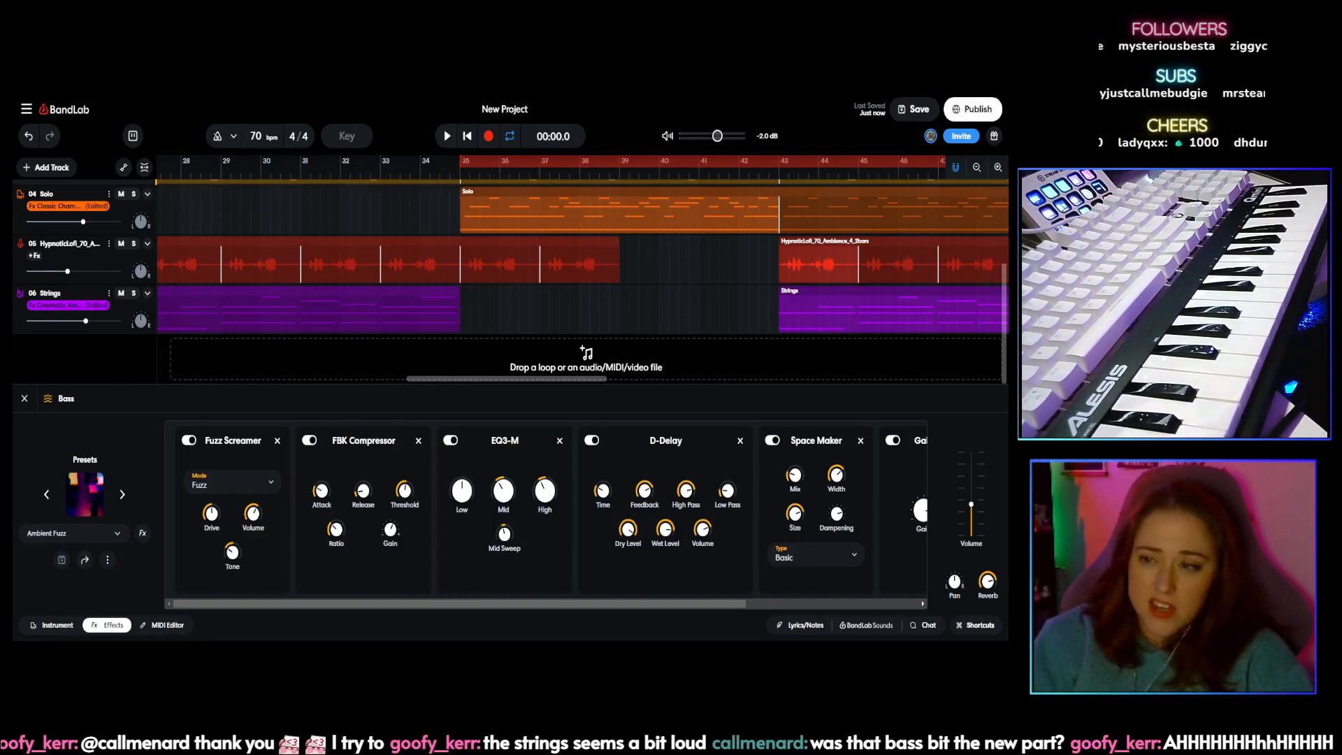
Step: Add a new Voice/Audio track below the Strings track
left_click(52, 169)
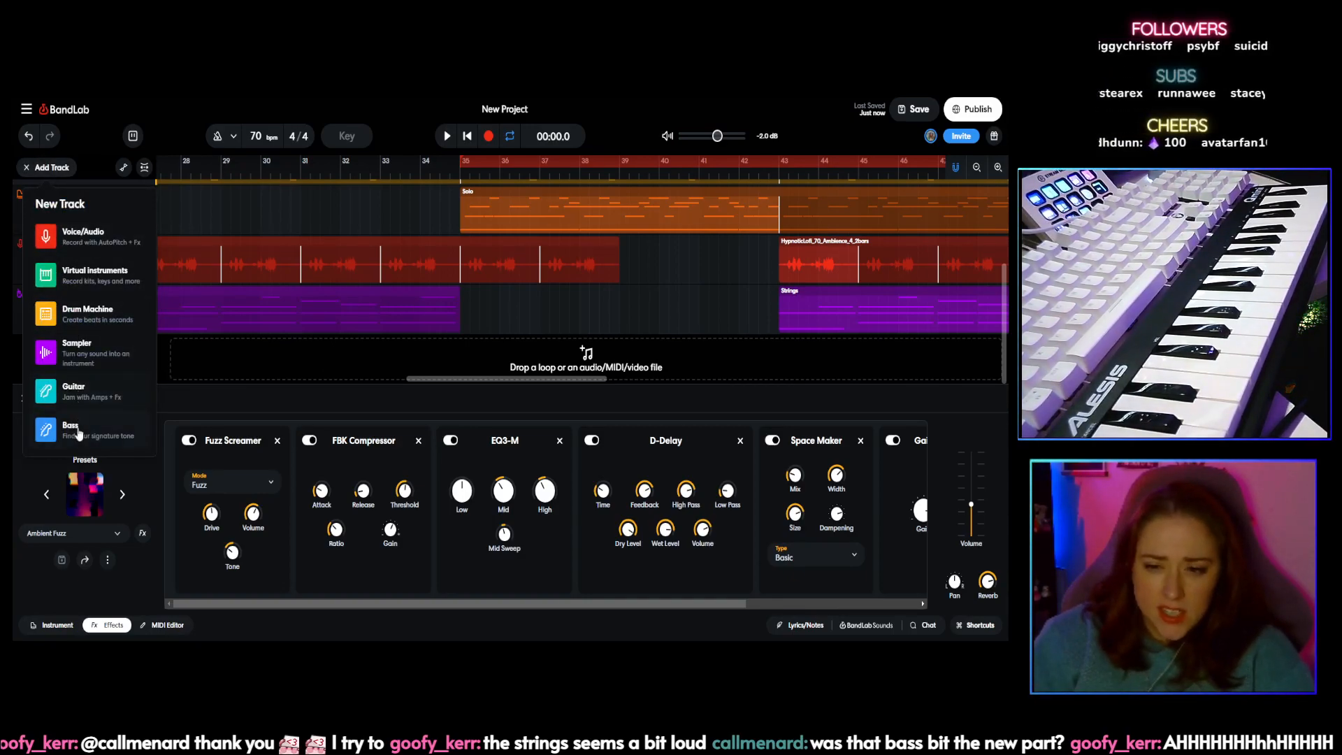
left_click(89, 242)
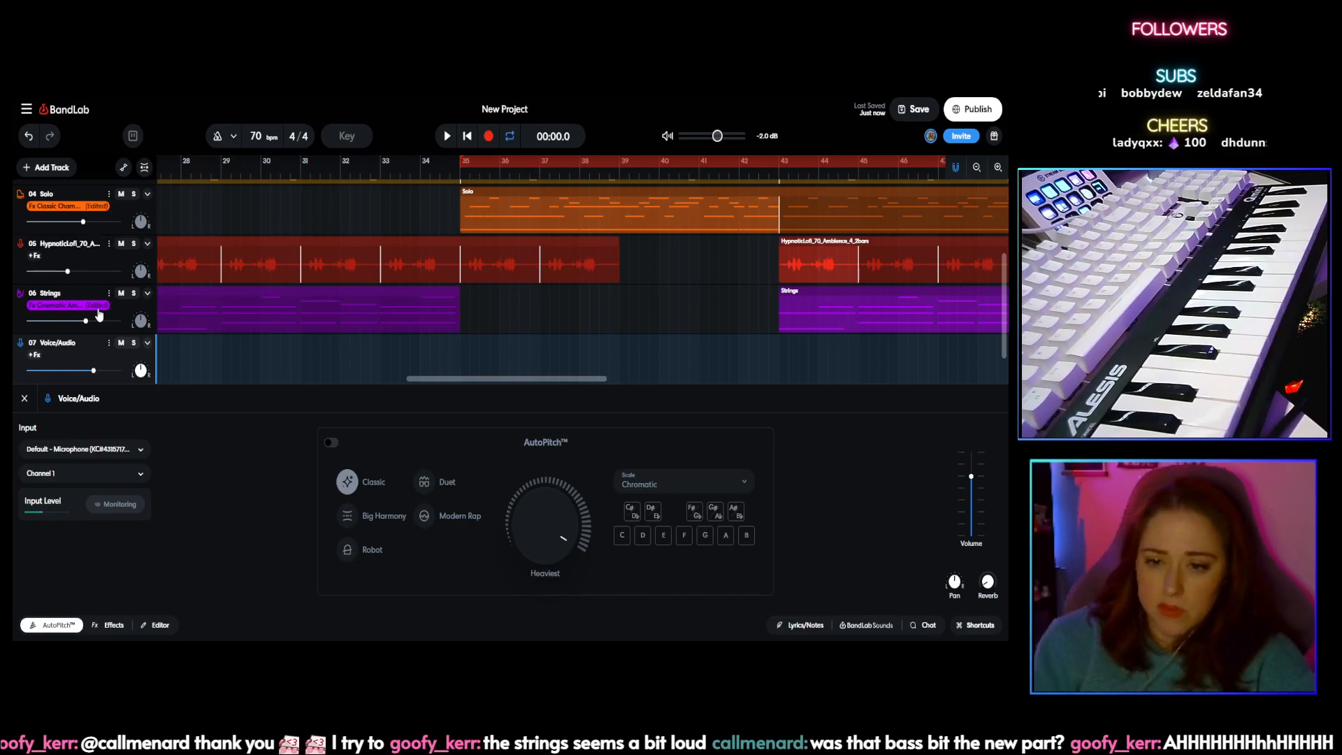
scroll(199, 297, "down", 1)
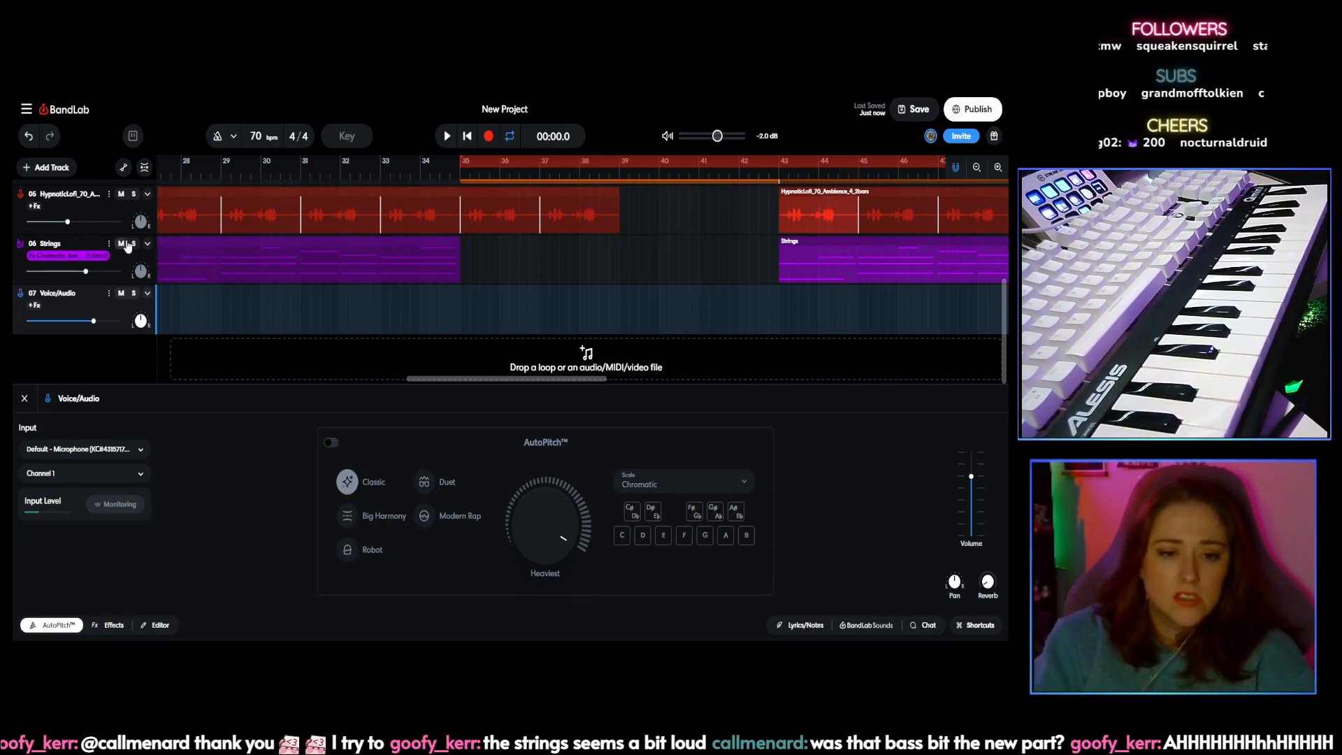
left_click(488, 137)
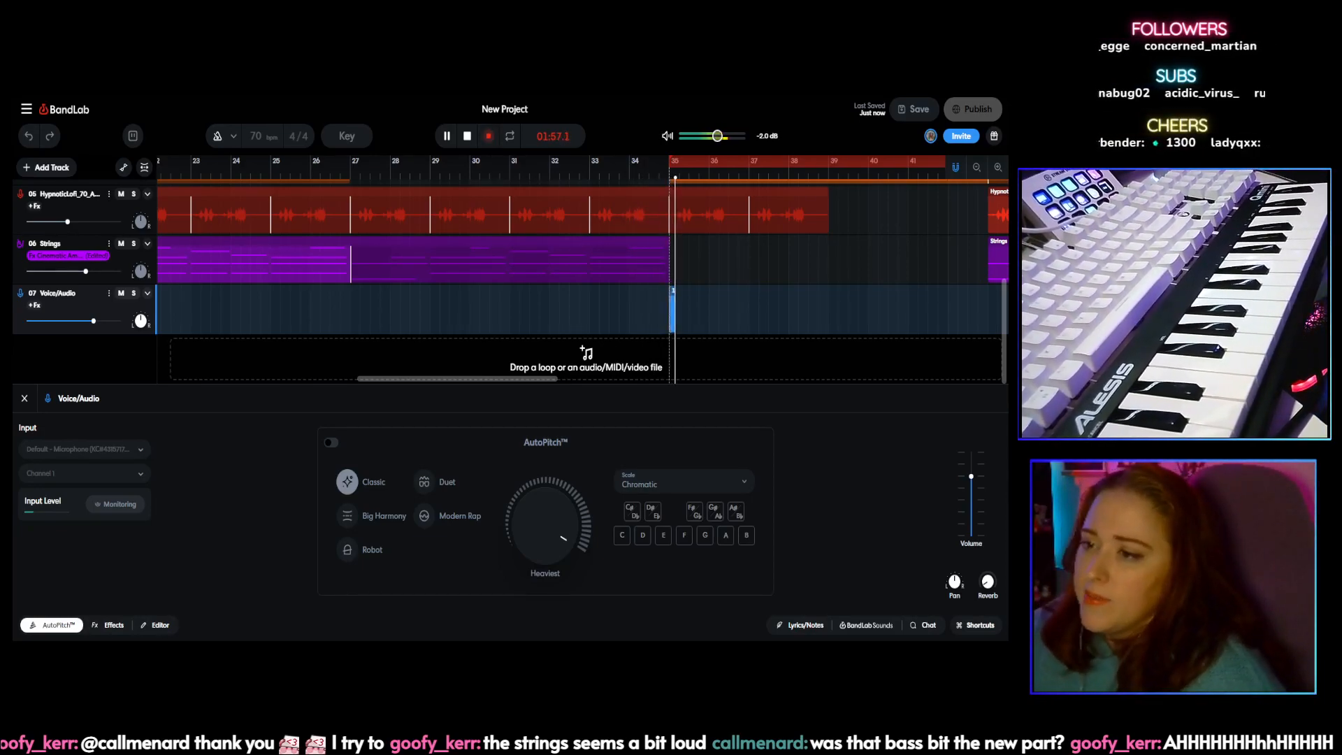
left_click(465, 136)
left_click(675, 316)
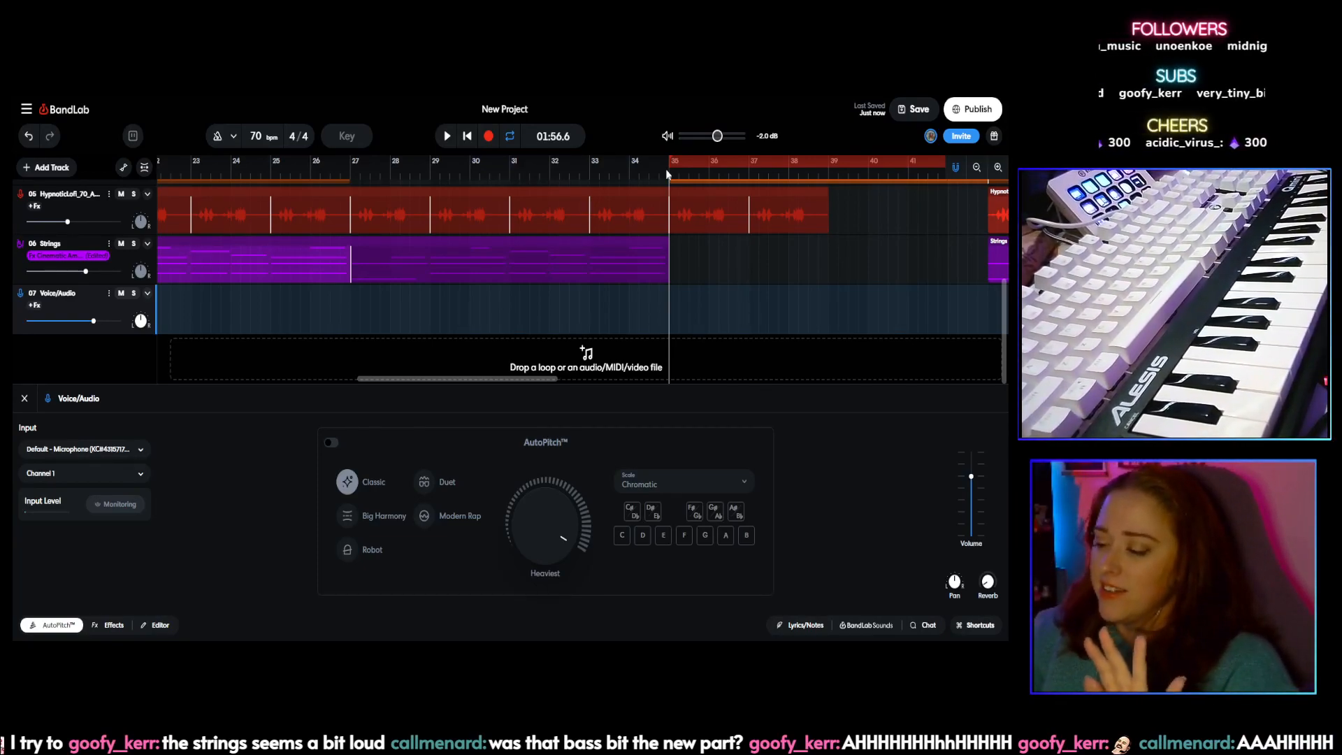
Step: Record a voice take on the Voice/Audio track from bar 35 to about bar 43
left_click(489, 138)
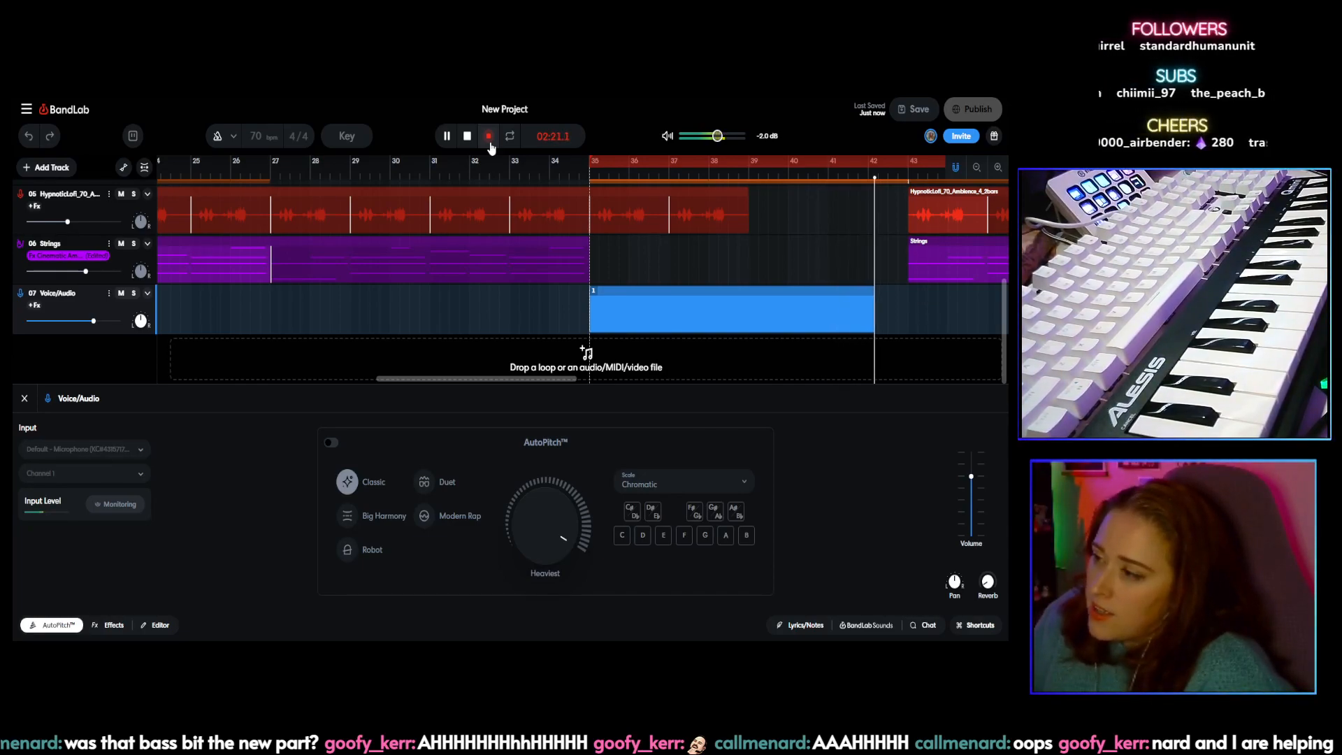
left_click(489, 140)
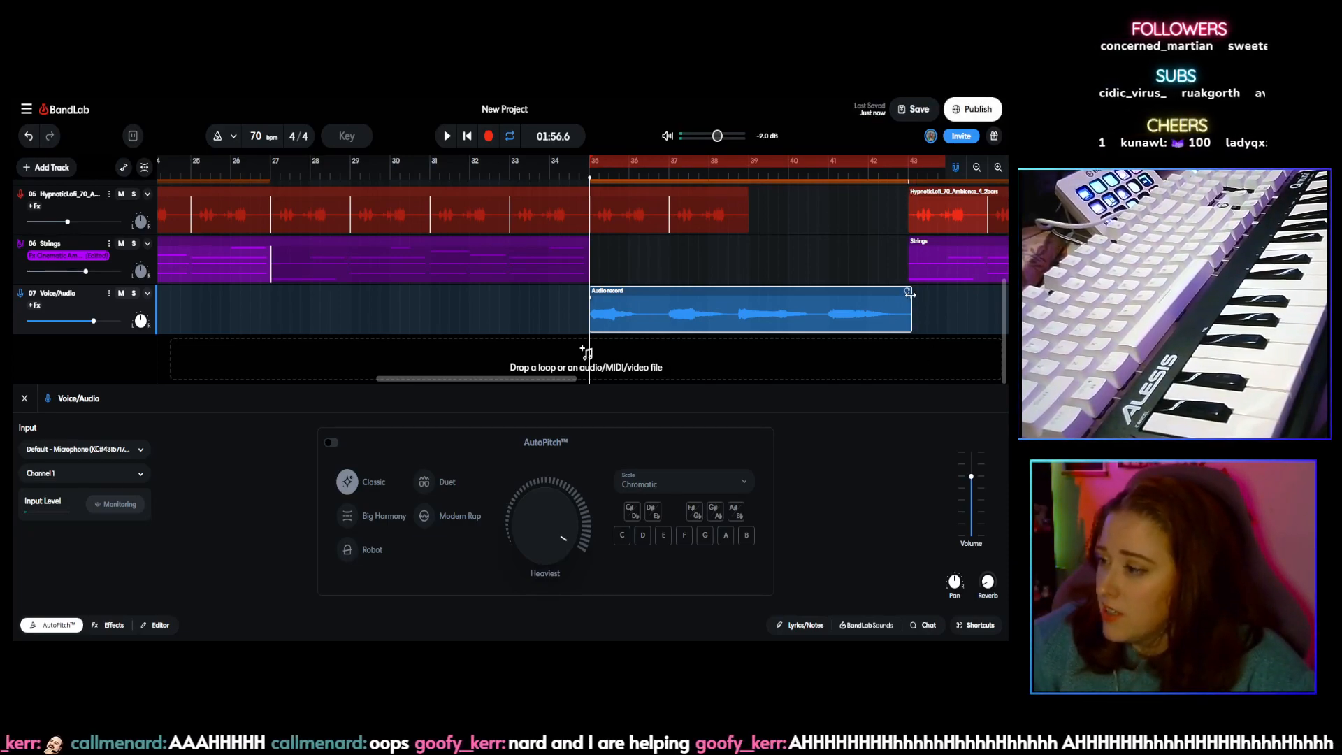
Step: Play back the voice take, raise the Voice/Audio track's volume slightly and set its reverb to 79%
left_click(446, 137)
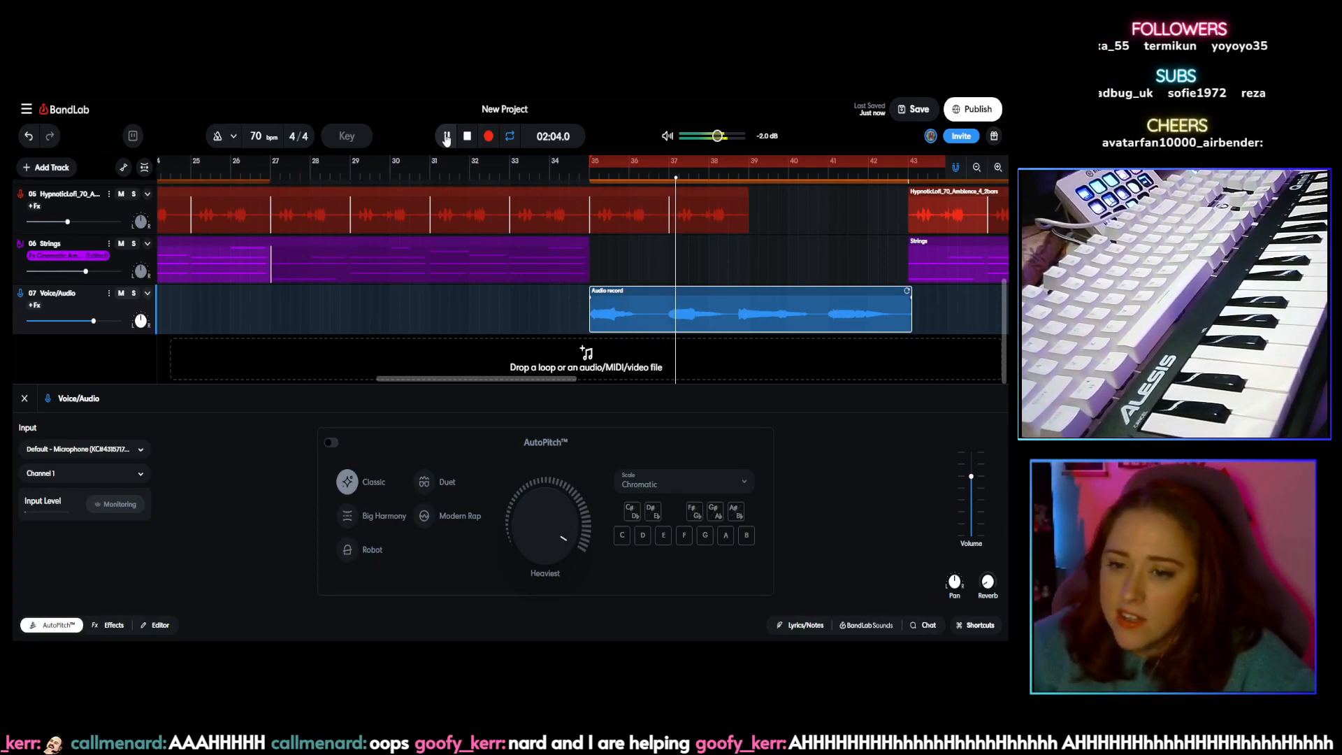
left_click_drag(95, 321, 99, 320)
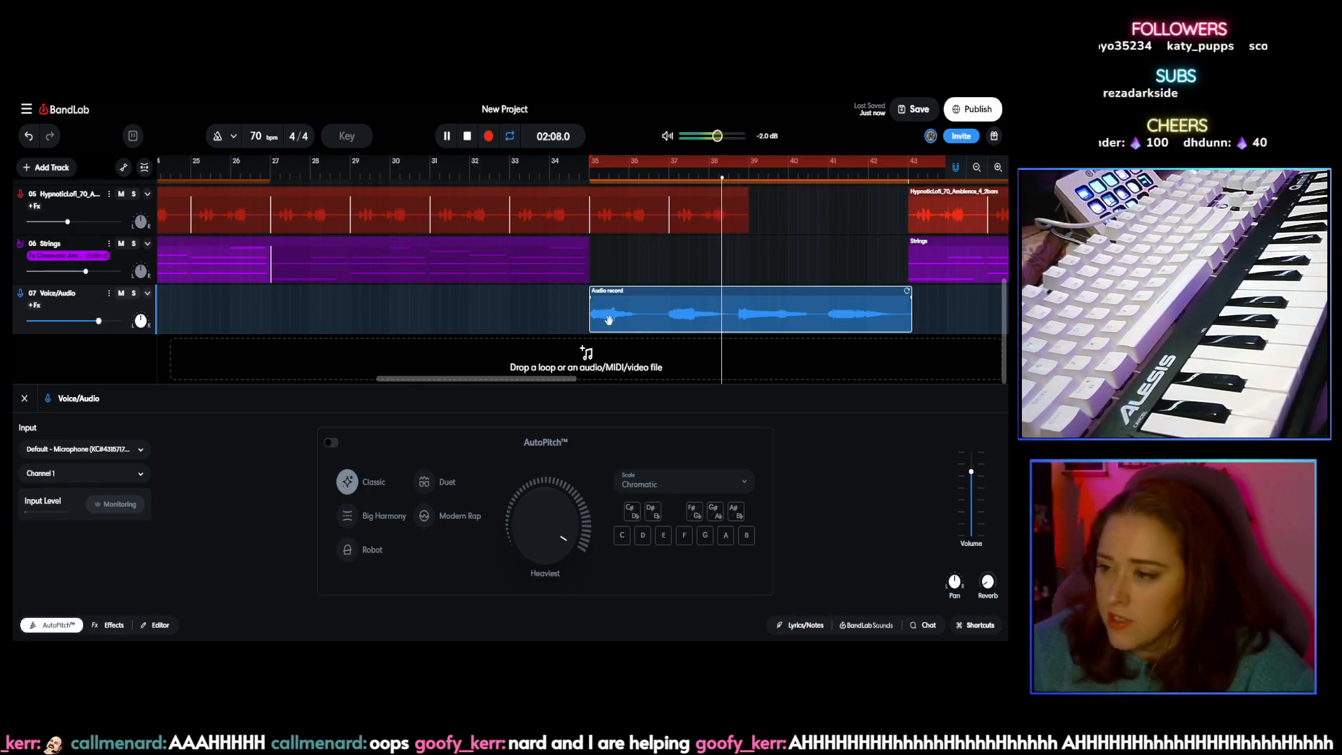
left_click_drag(987, 582, 1008, 514)
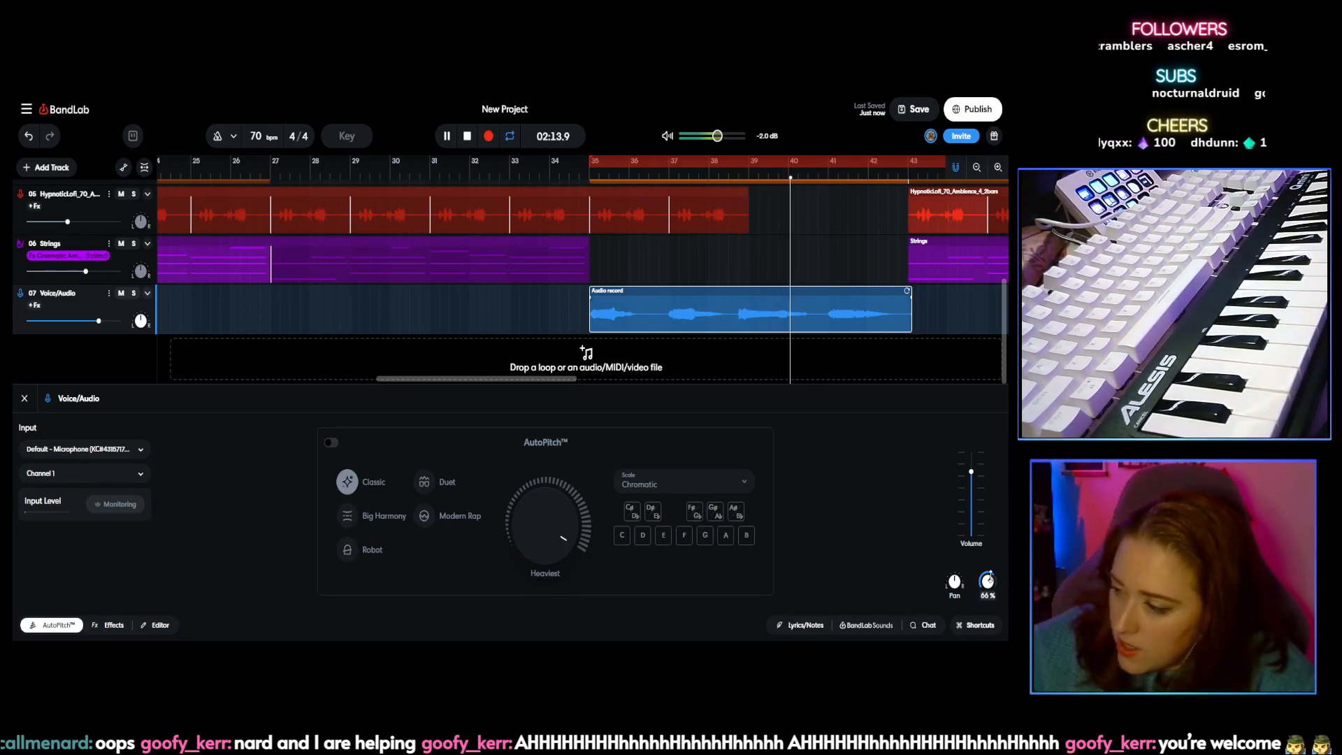
left_click_drag(987, 581, 1000, 552)
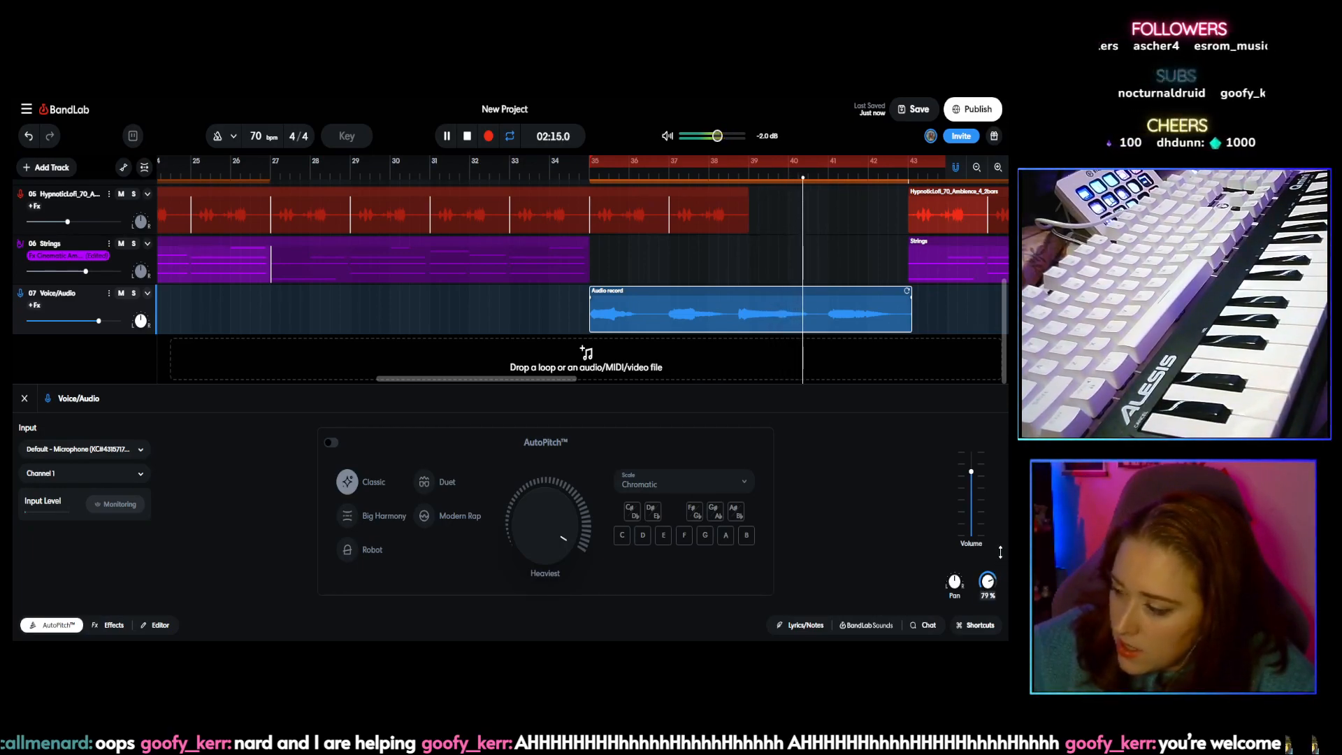
Step: Try the Punchy Rap effects preset on the Voice/Audio track during playback, and stop playback
left_click(112, 625)
left_click(123, 495)
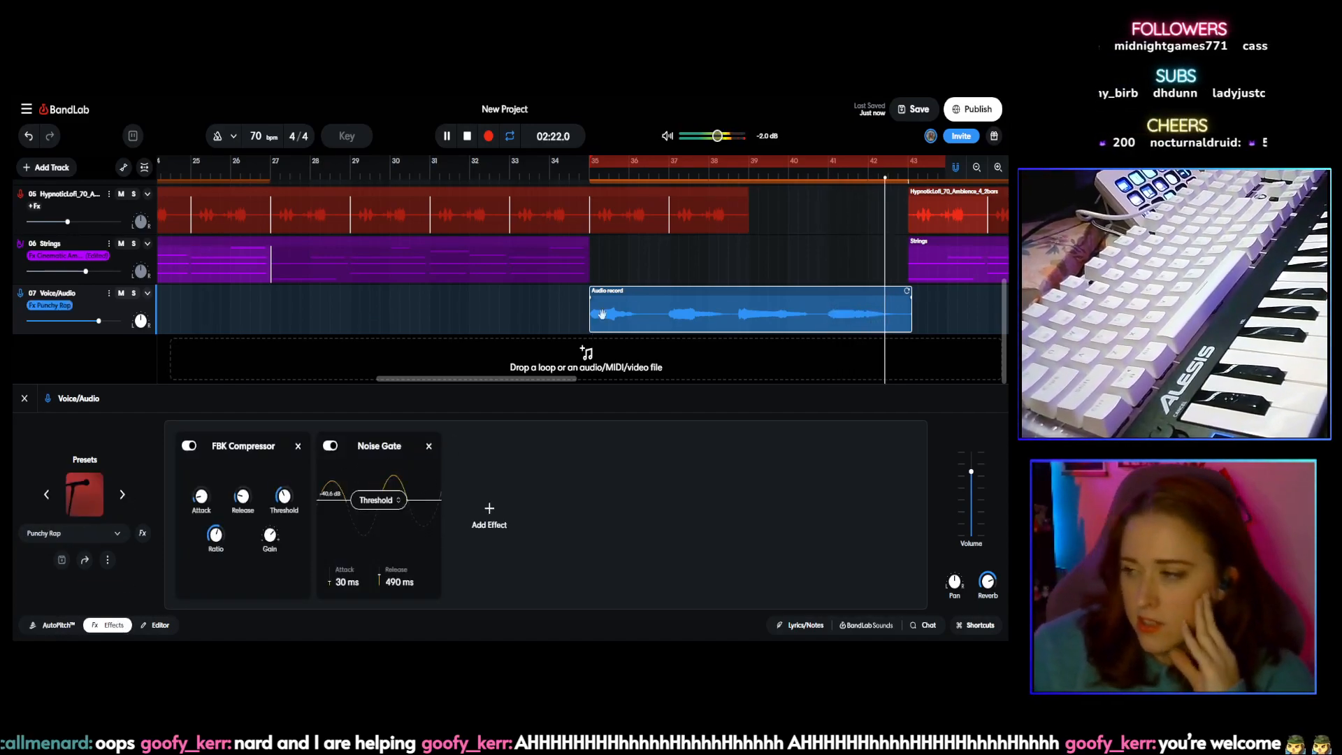
key("space")
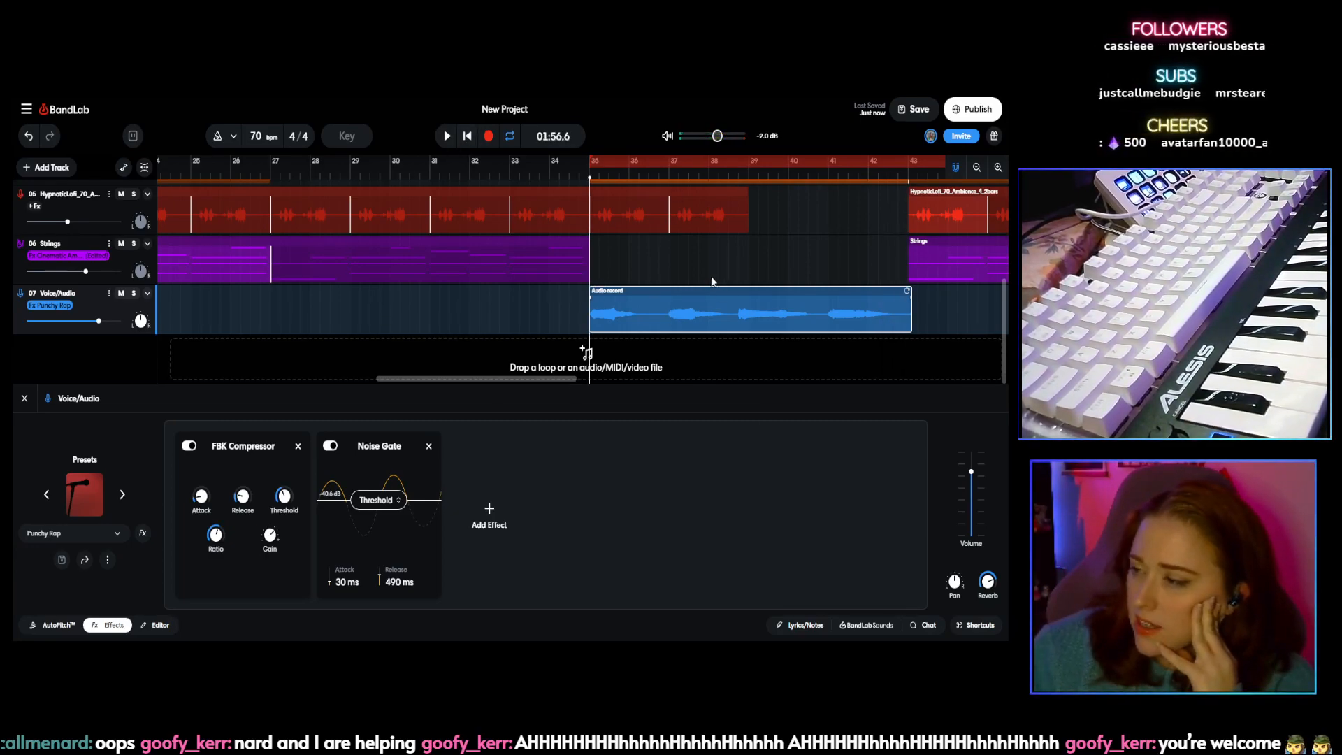
Step: Loop the voice recording past bar 48 so it repeats after bar 43
scroll(487, 313, "right", 10)
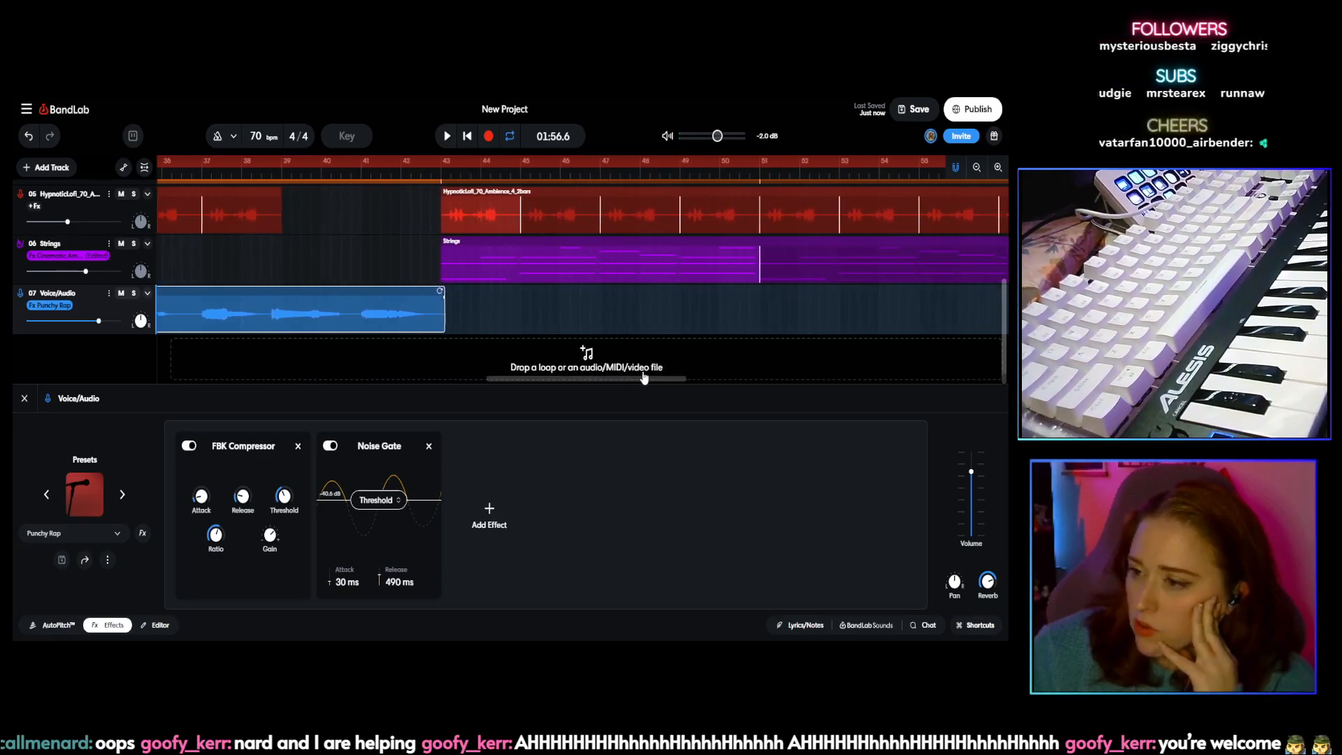
left_click_drag(404, 289, 714, 292)
left_click_drag(542, 382, 465, 380)
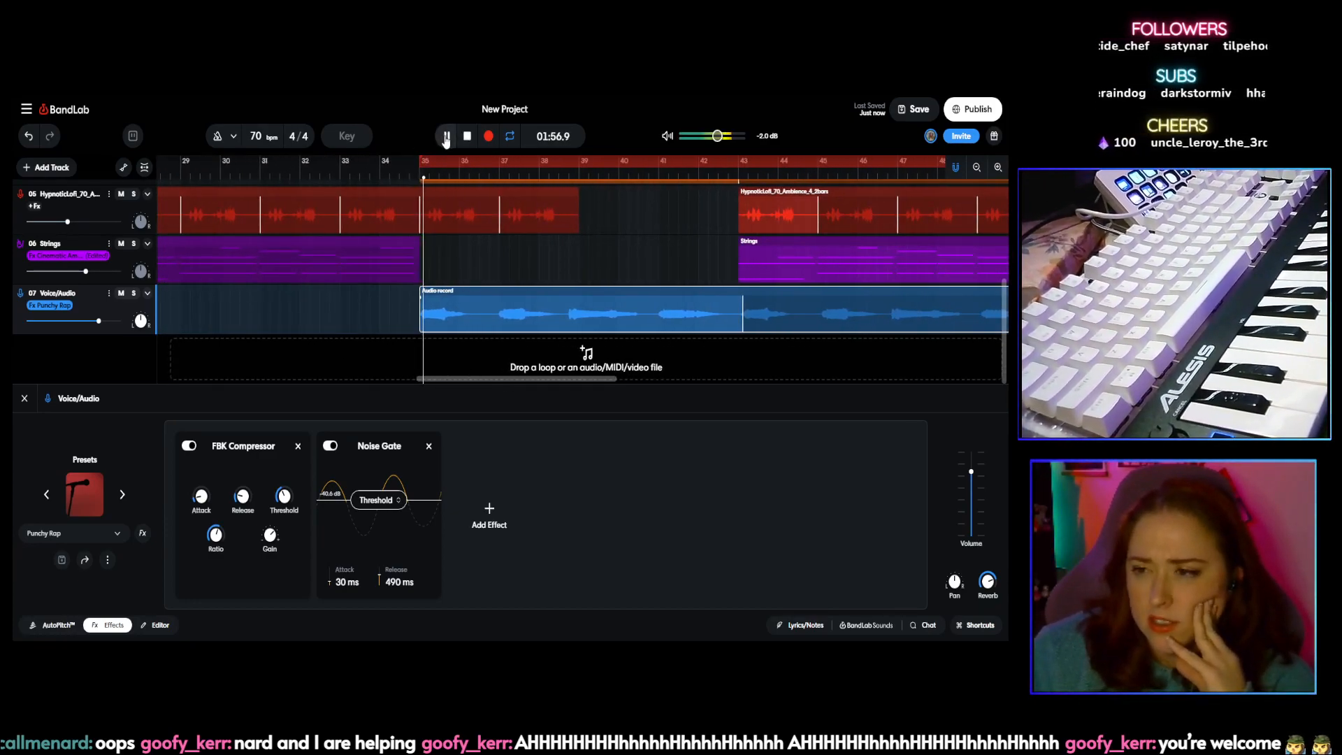
Step: Audition the Post Tone, Scotty Tone, Fuzz Starpower and Sky Sound effects presets on the Voice/Audio track during playback
left_click(124, 497)
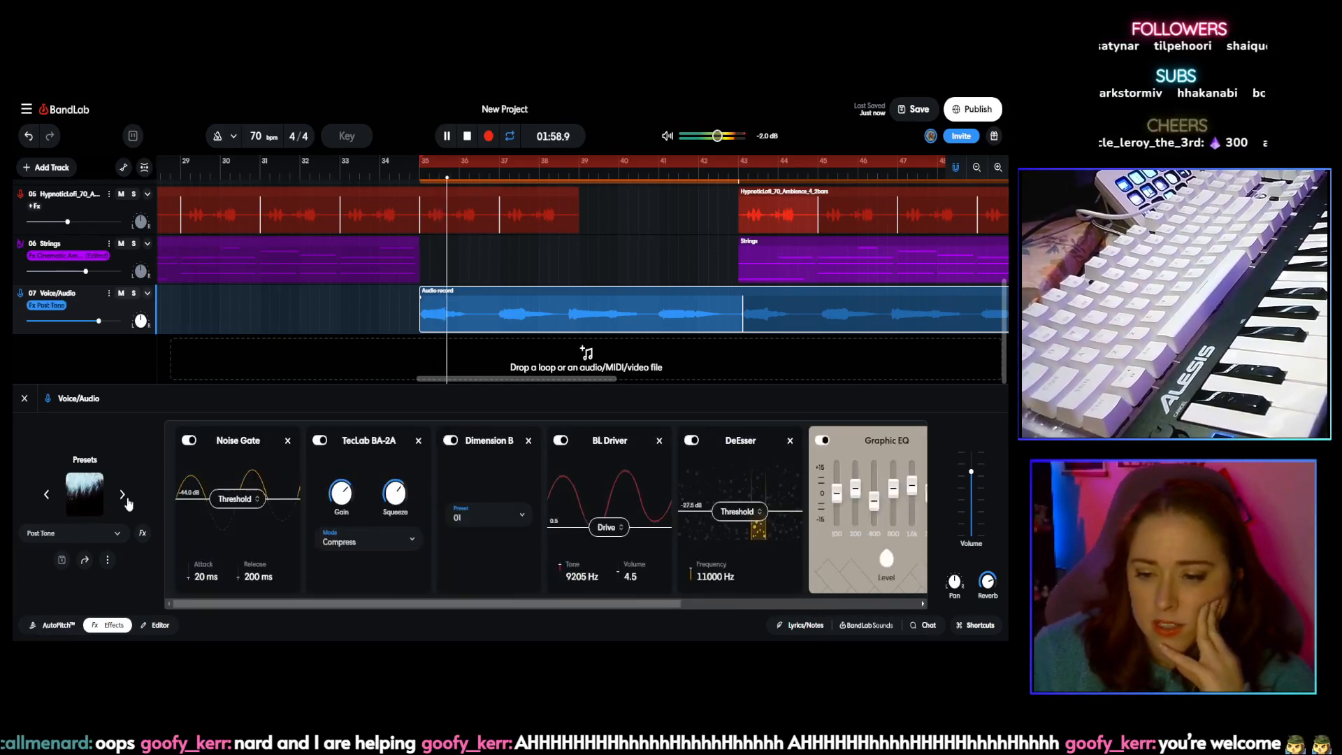
left_click(125, 498)
left_click(48, 496)
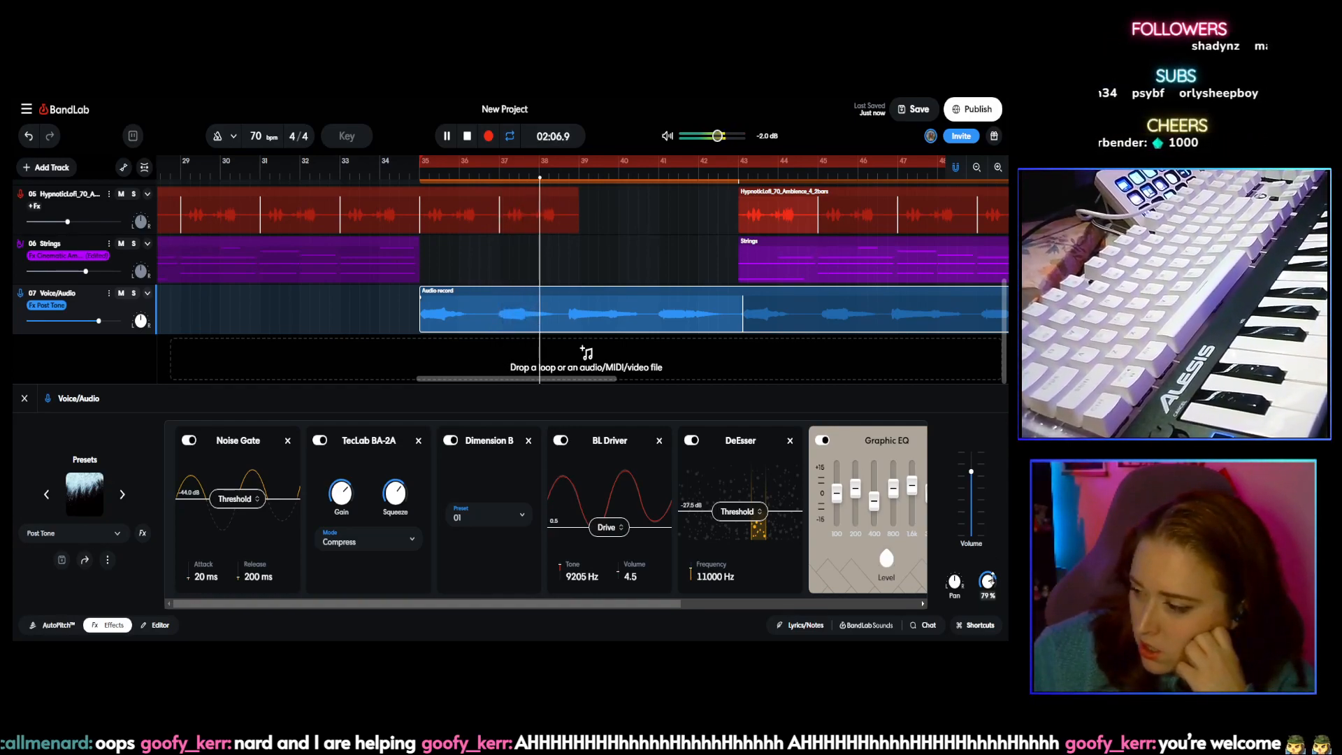
left_click(122, 495)
left_click(122, 496)
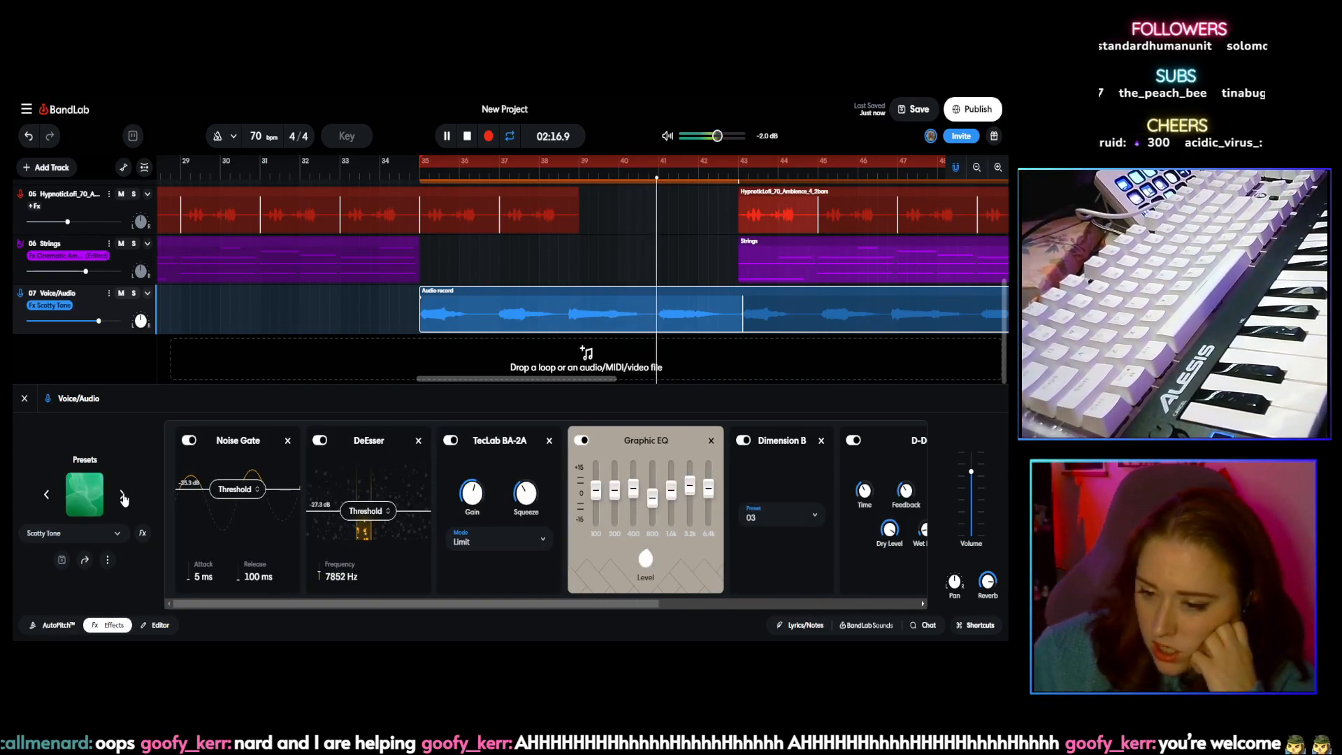
left_click(123, 497)
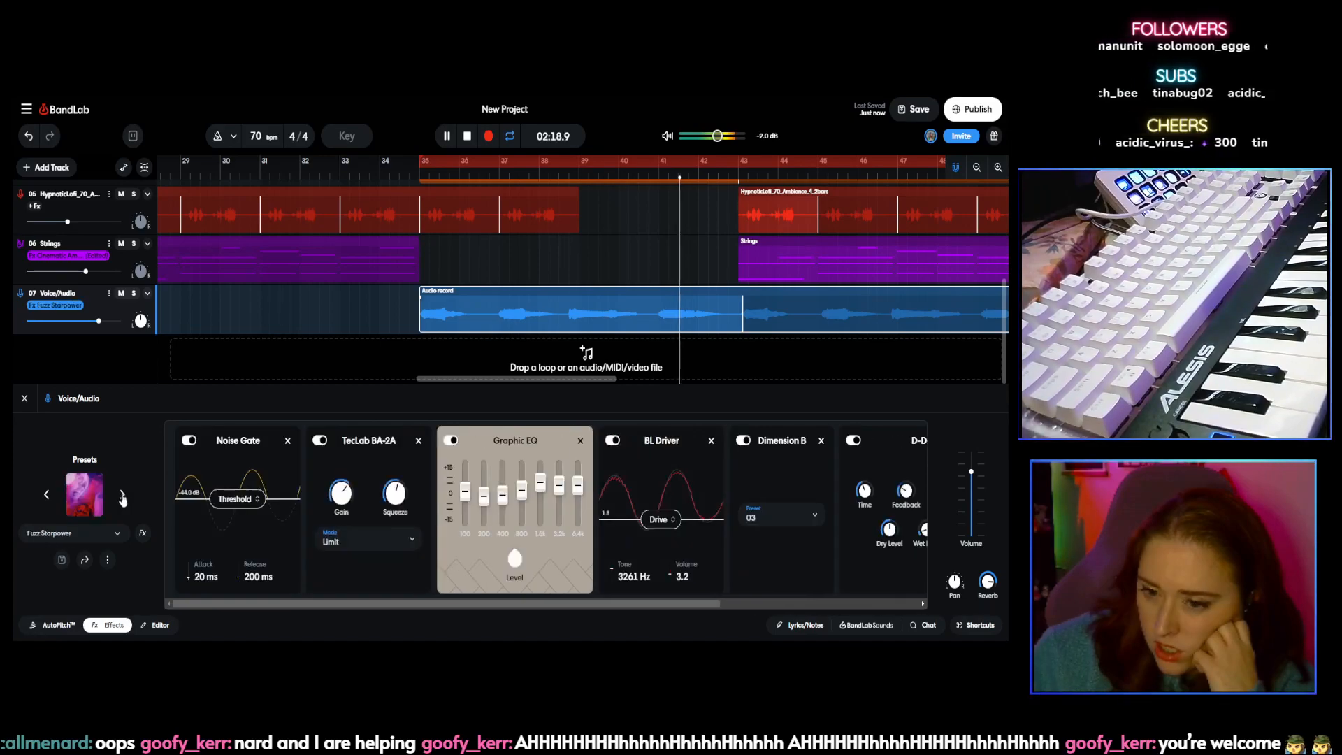
left_click(123, 496)
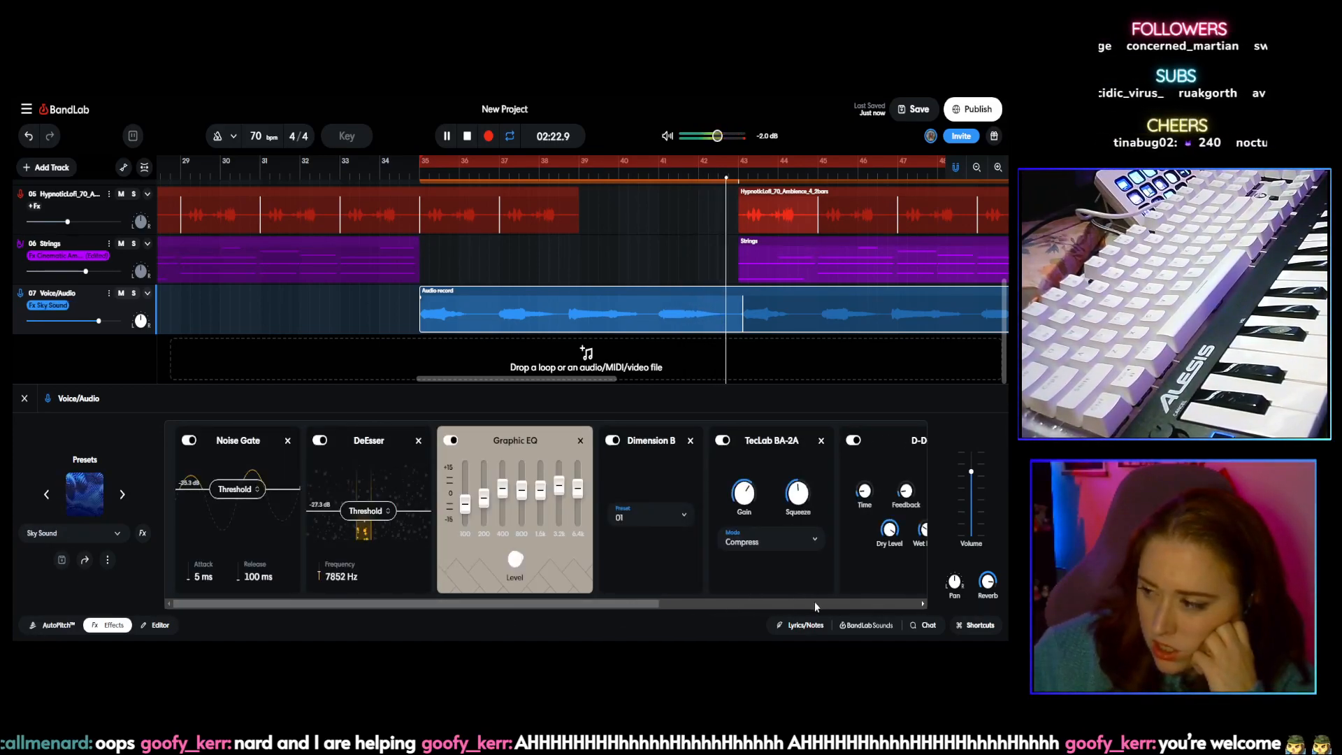
left_click_drag(610, 606, 658, 607)
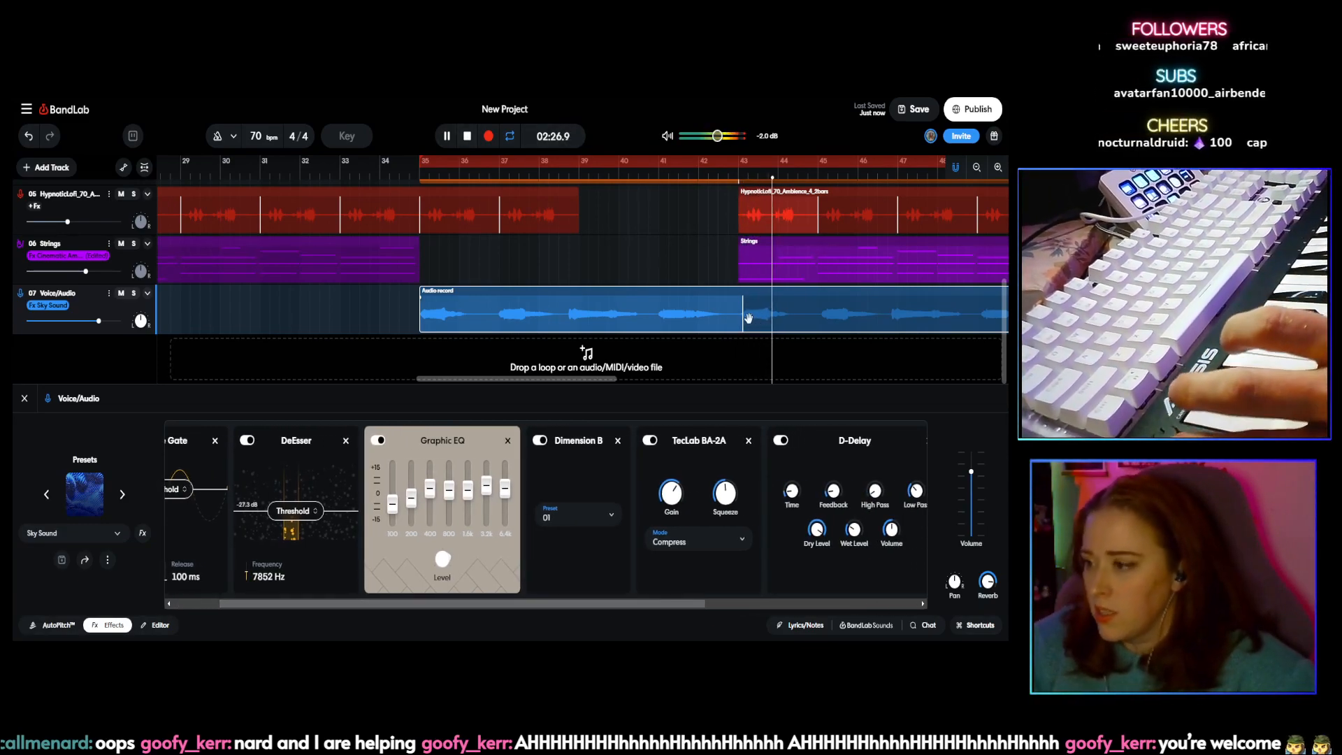
Step: Stop playback and delete the looped voice recording from the Voice/Audio track
left_click(457, 136)
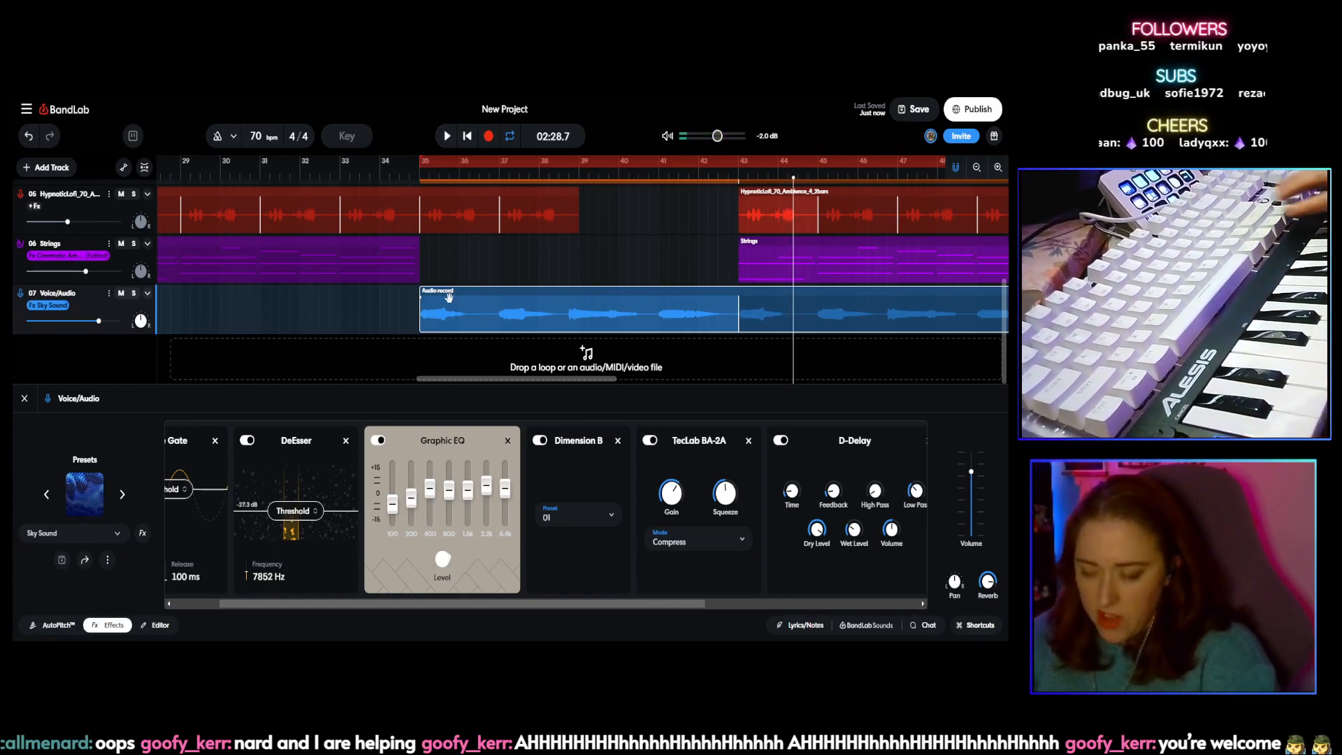
key("Delete")
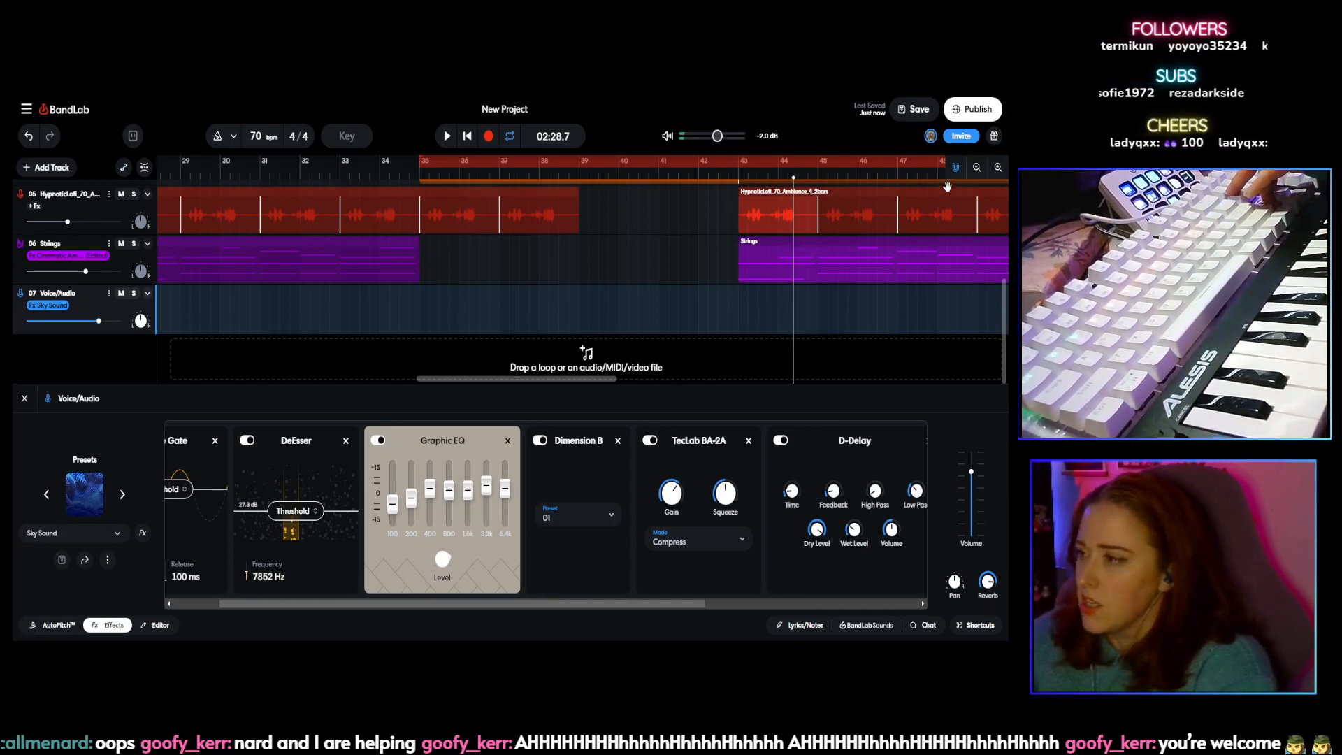
Step: Shorten the loop region so that it ends at bar 51
left_click_drag(544, 377, 797, 385)
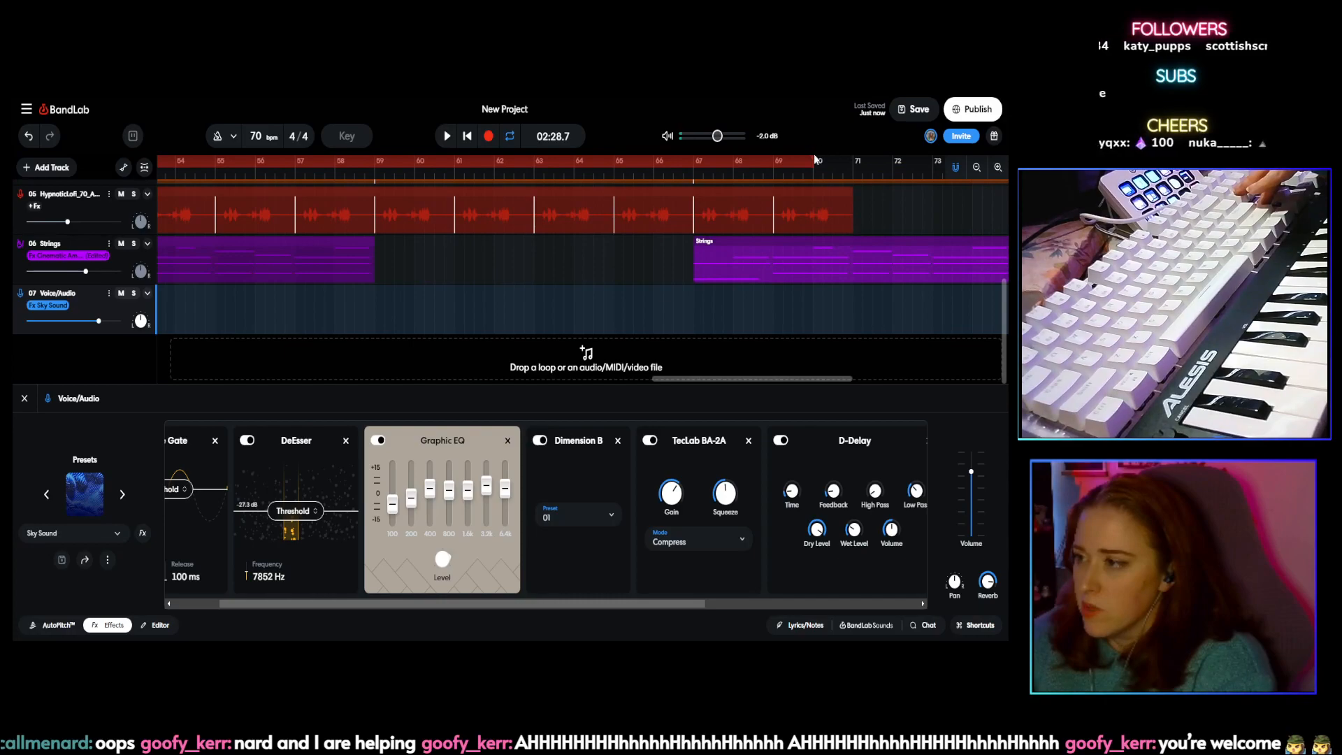
left_click_drag(812, 159, 240, 170)
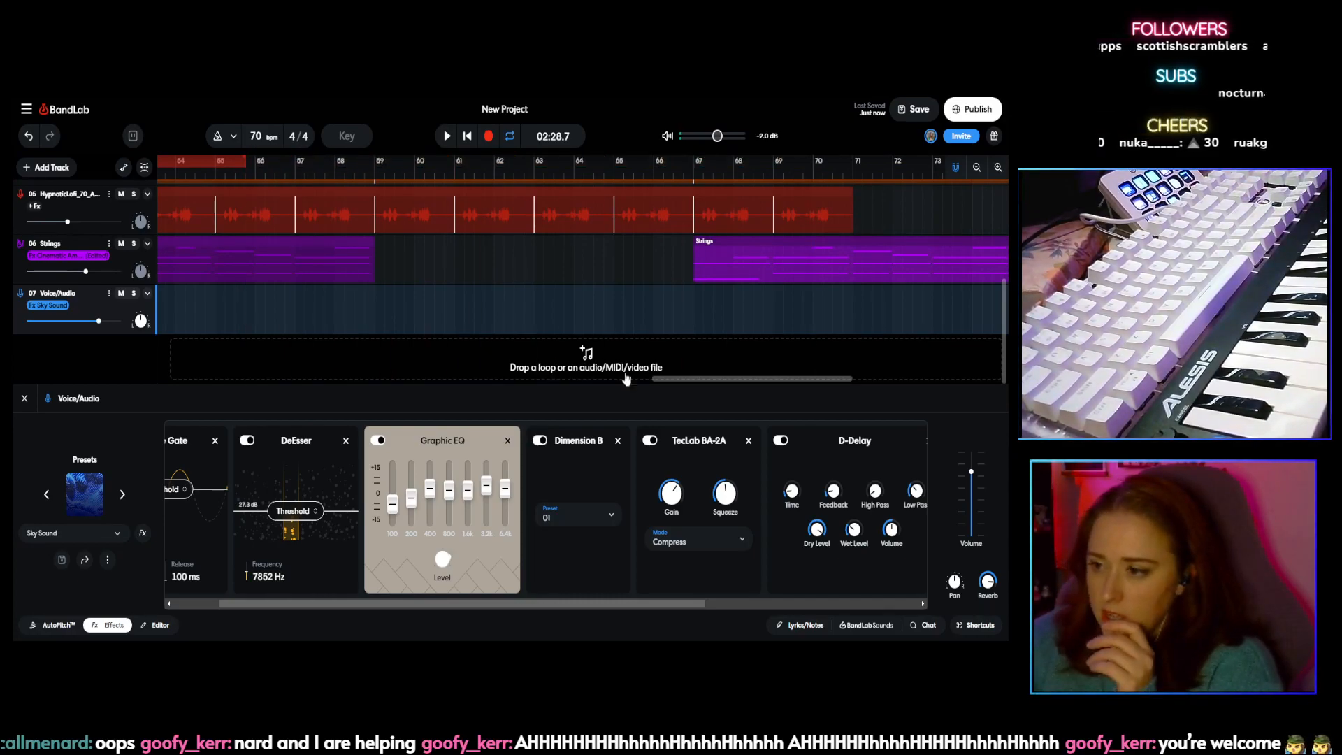
left_click_drag(688, 382, 496, 369)
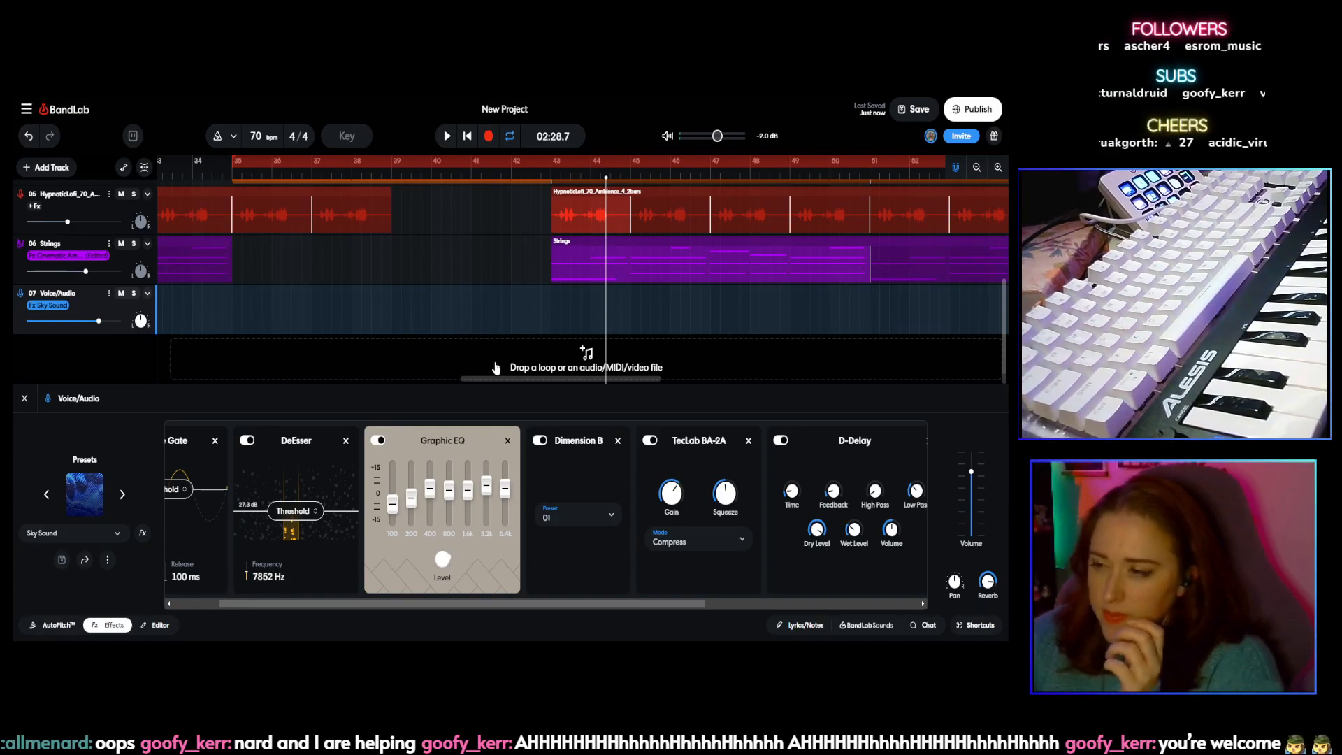
left_click_drag(496, 368, 557, 367)
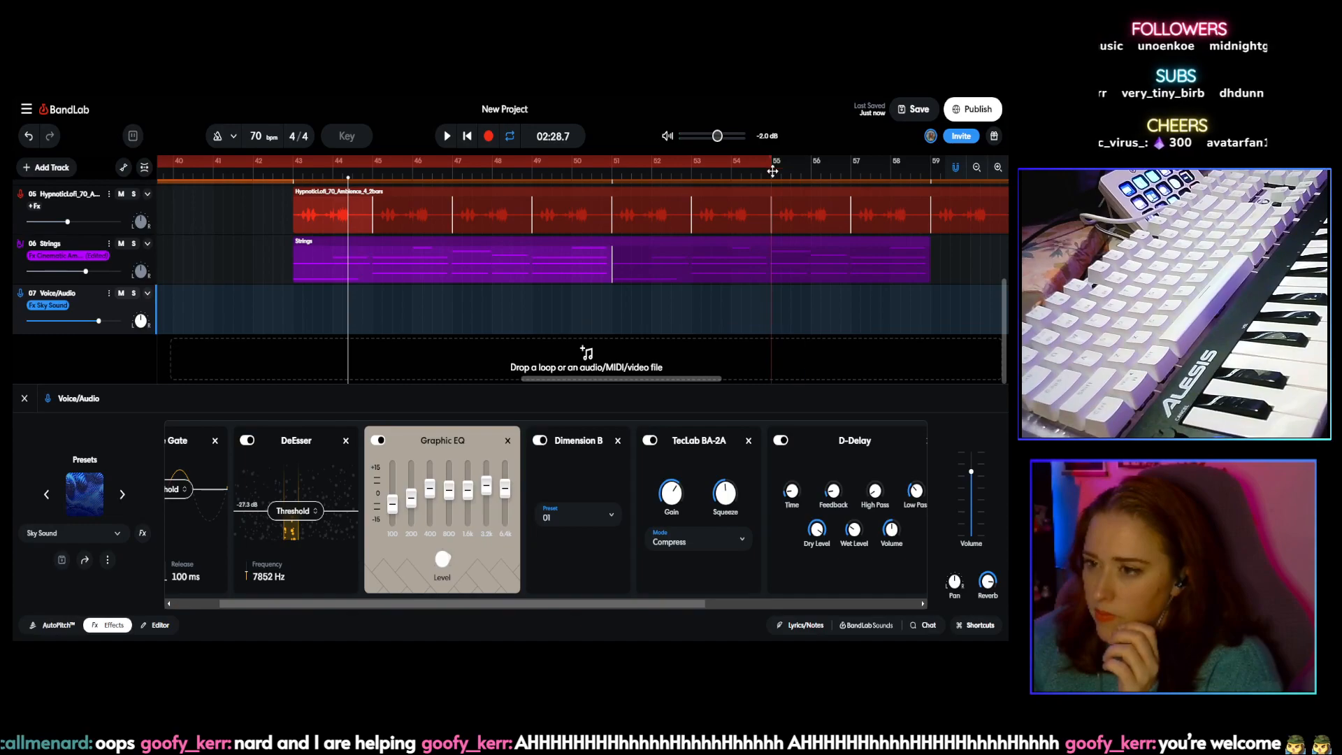
left_click_drag(771, 159, 607, 166)
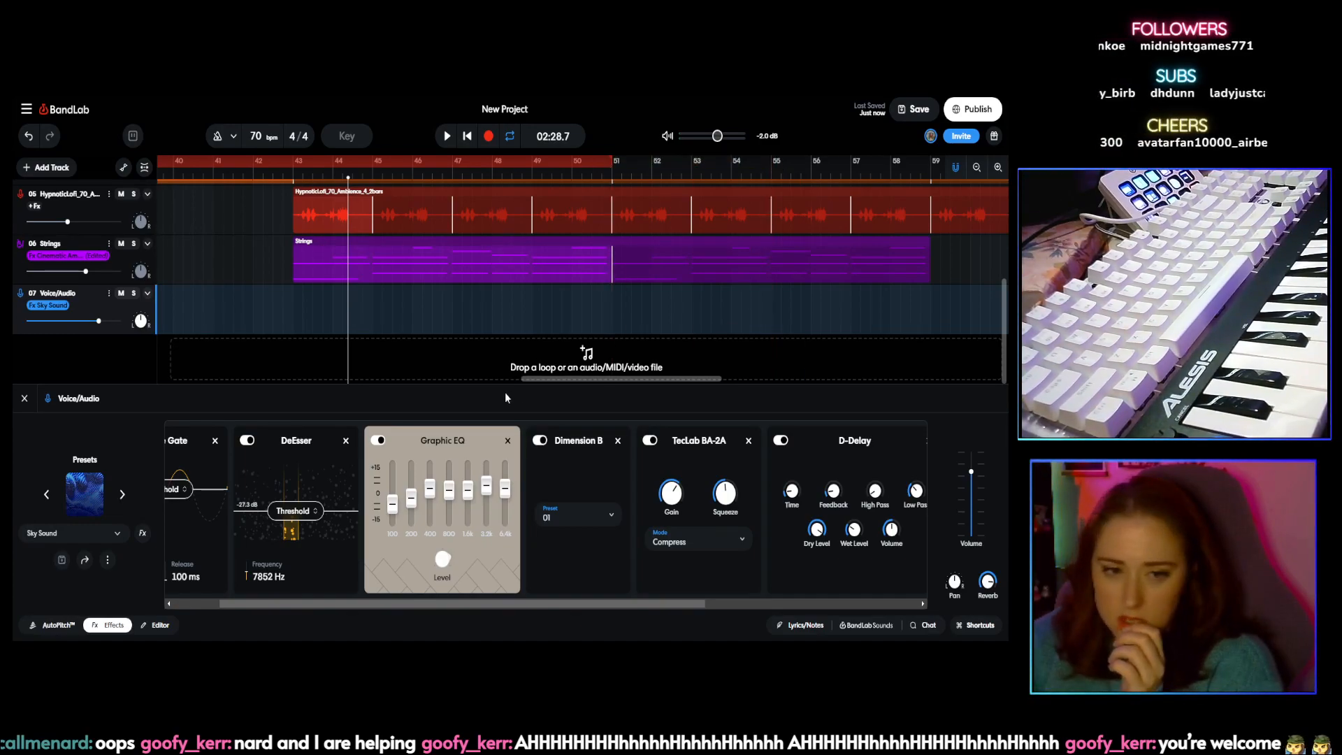
left_click_drag(630, 383, 527, 377)
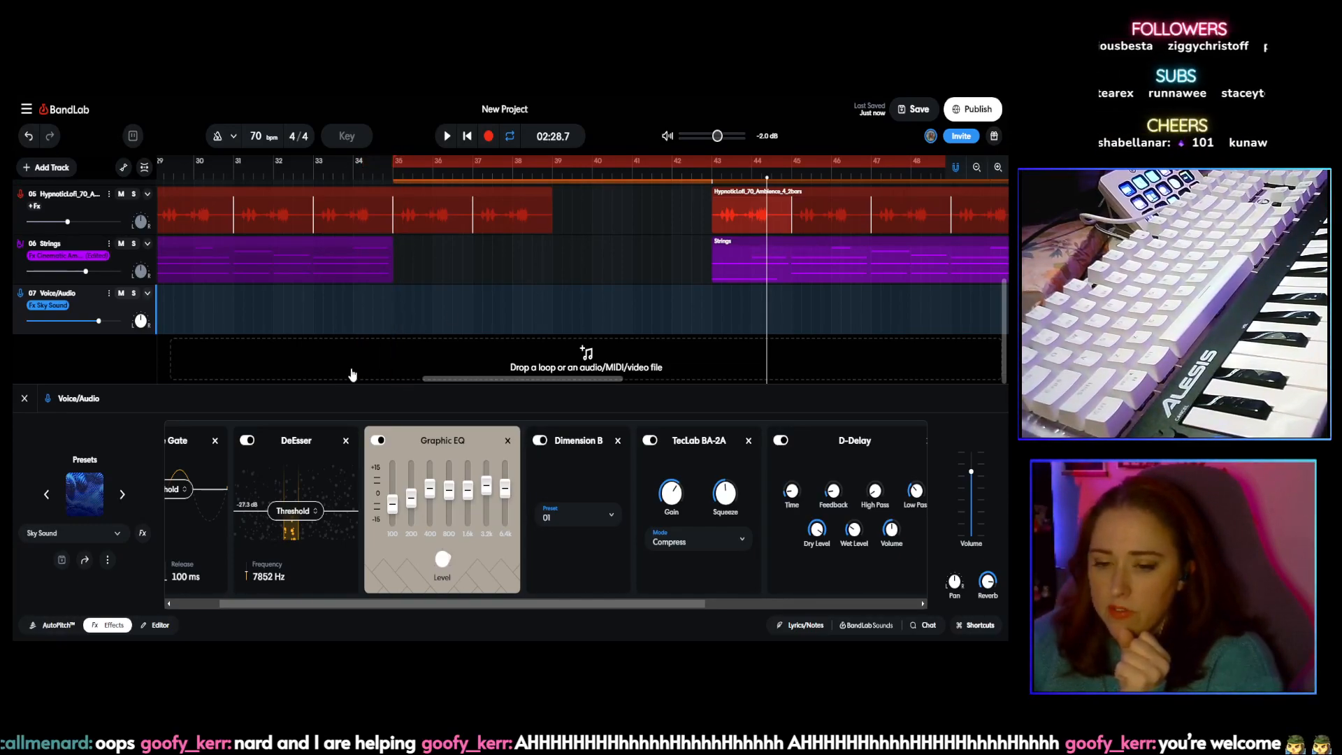
Step: Reset the Voice/Audio track's effects preset to None
left_click(91, 538)
scroll(171, 209, "up", 5)
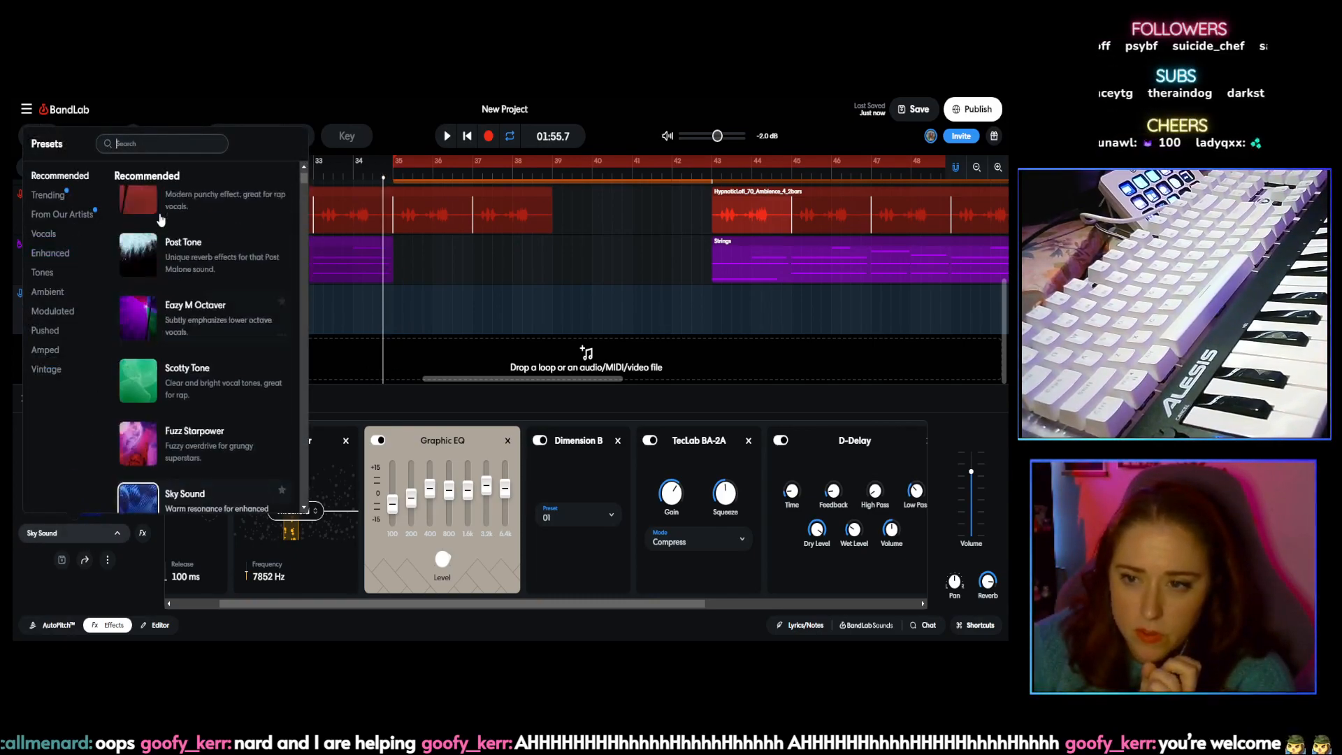
left_click(171, 204)
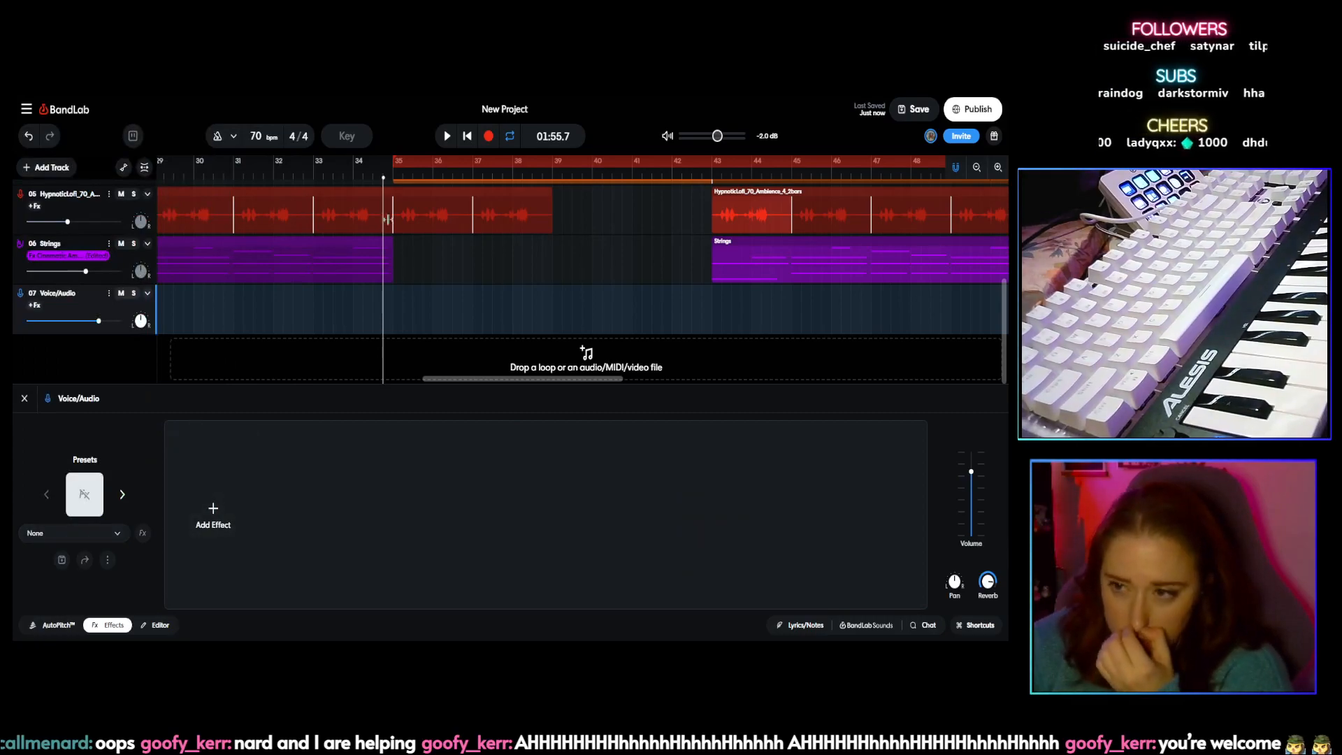
Step: Record a new voice take on the Voice/Audio track from bar 35 to just before bar 43
left_click(385, 177)
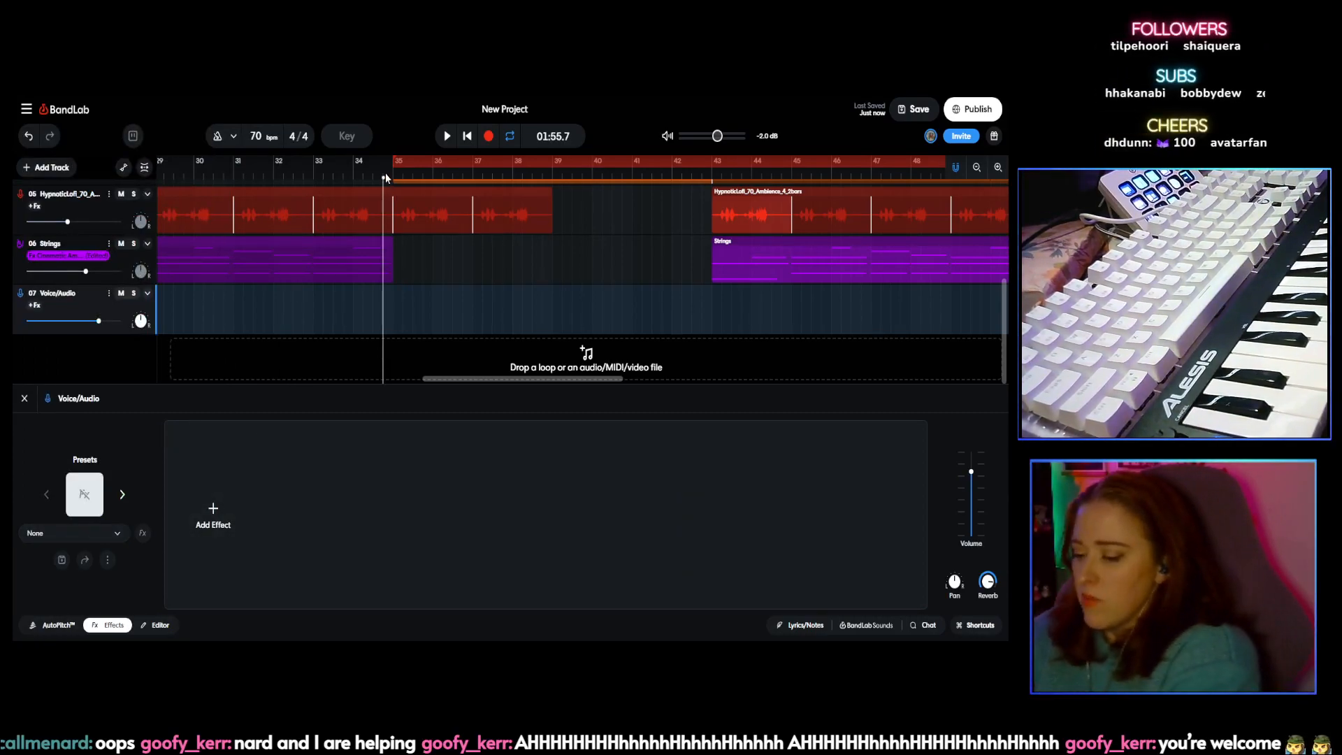
left_click(488, 137)
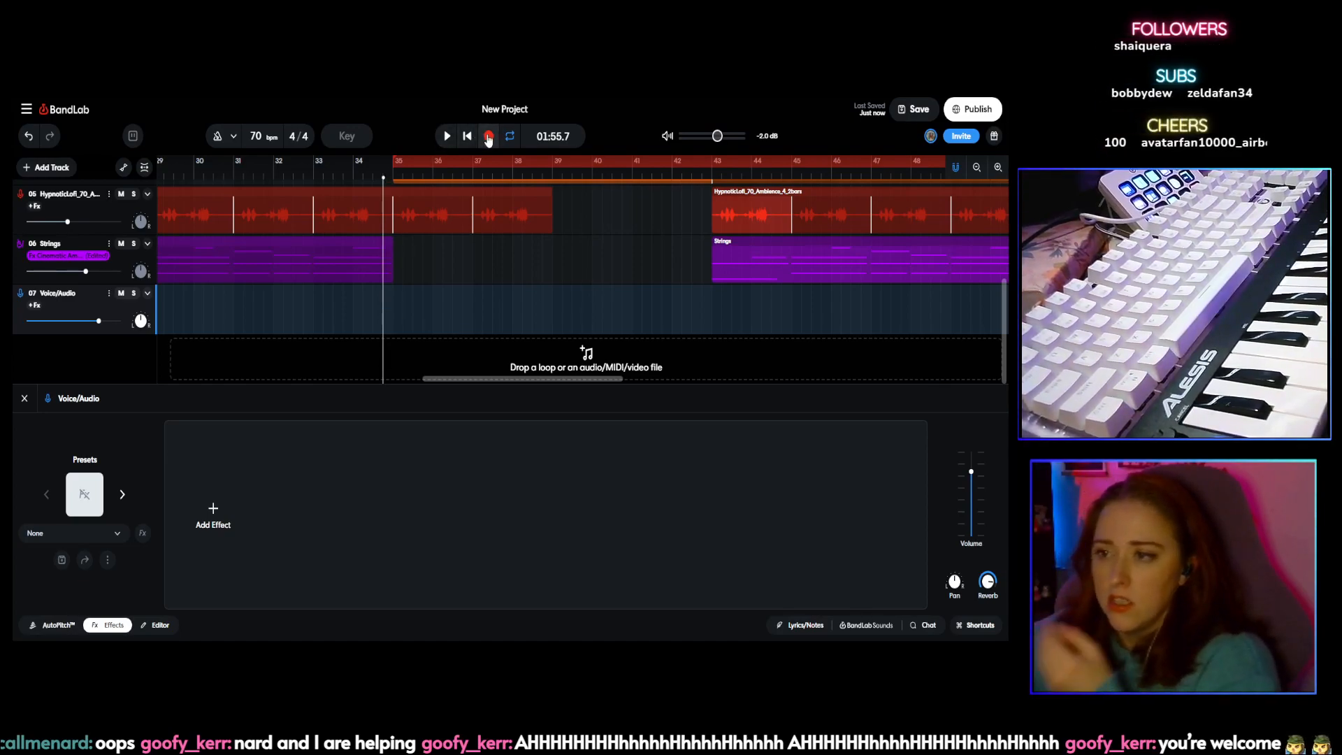
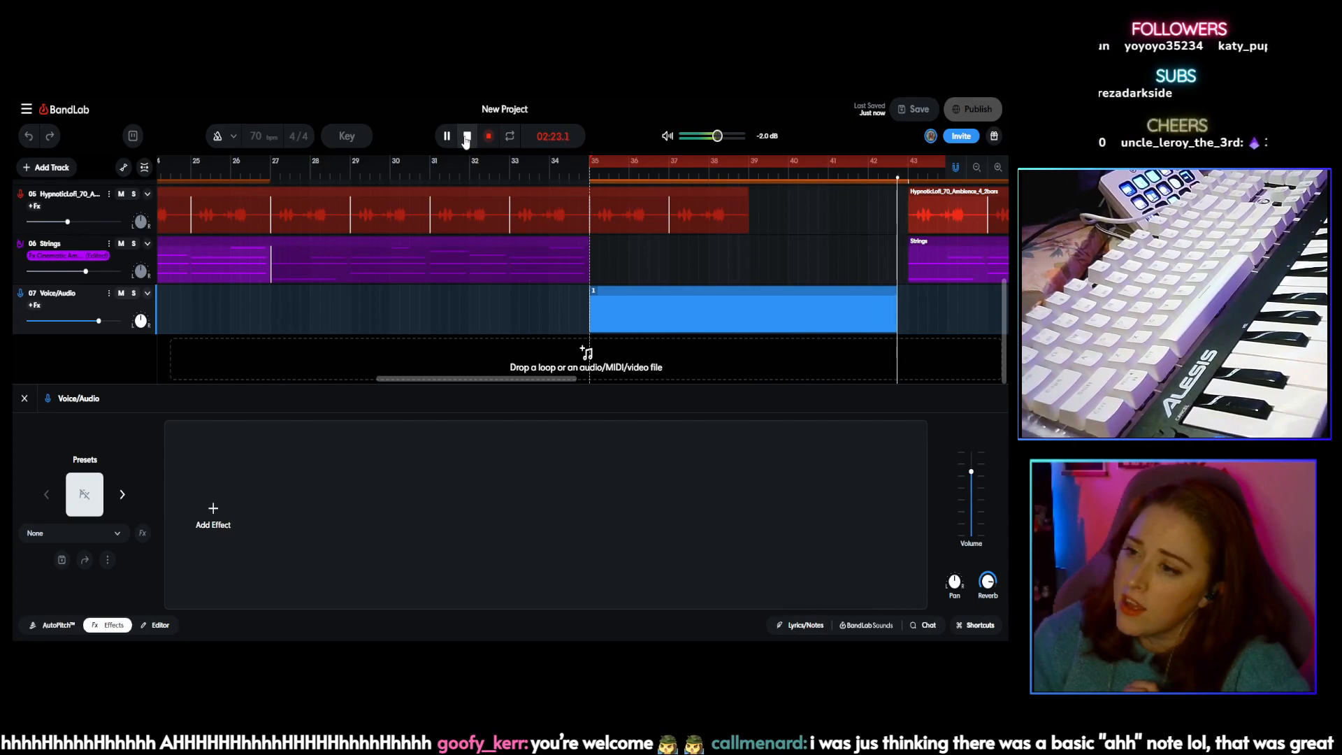
left_click(466, 138)
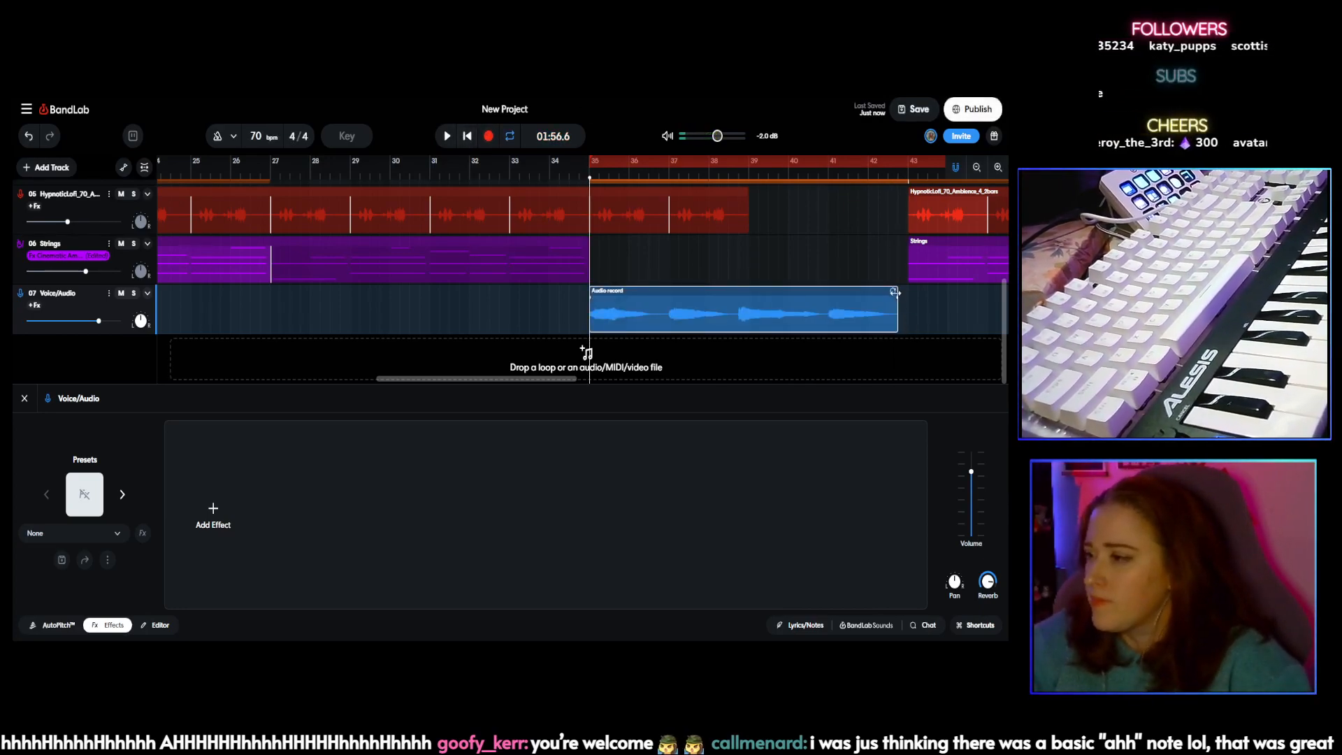
Step: Loop the new voice recording from bar 43 to about halfway through bar 50
left_click_drag(893, 290, 941, 290)
left_click_drag(864, 306, 682, 320)
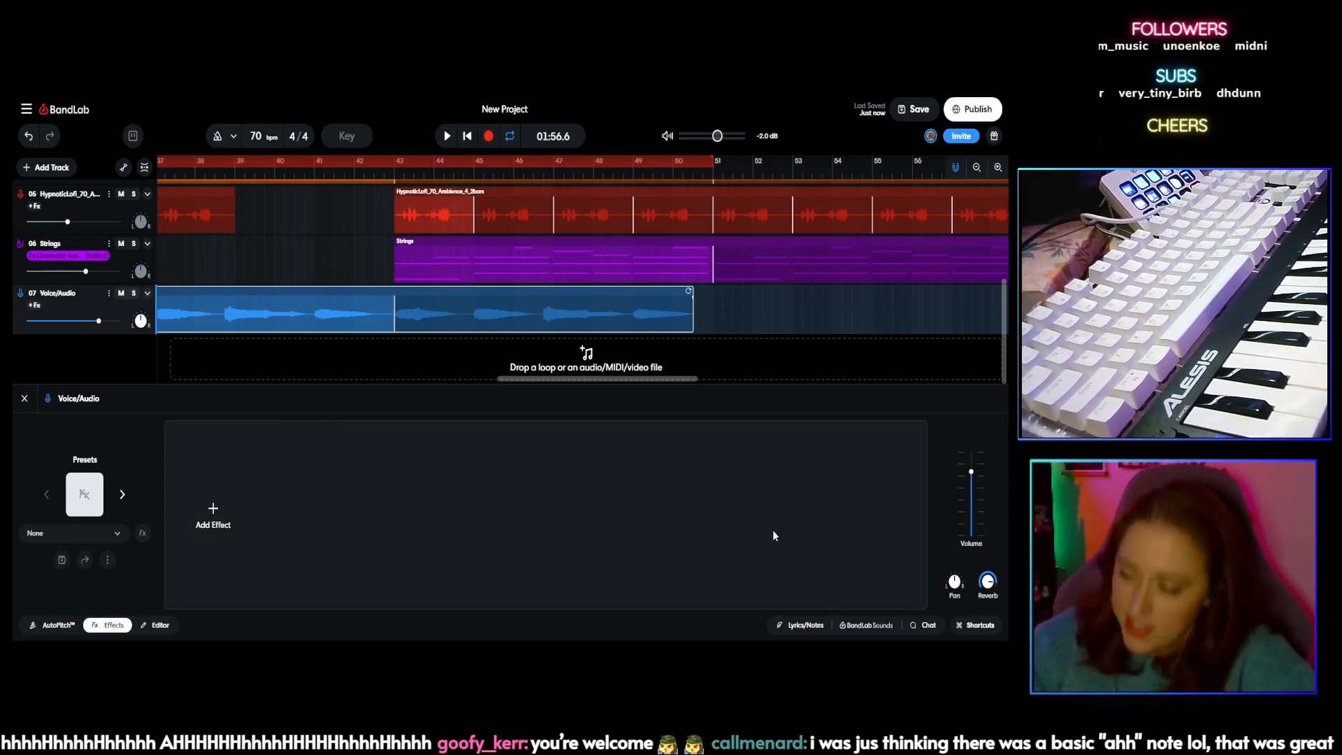
Step: Audition effects presets on the Voice/Audio track during playback and settle on Beatle Slapback
left_click(447, 135)
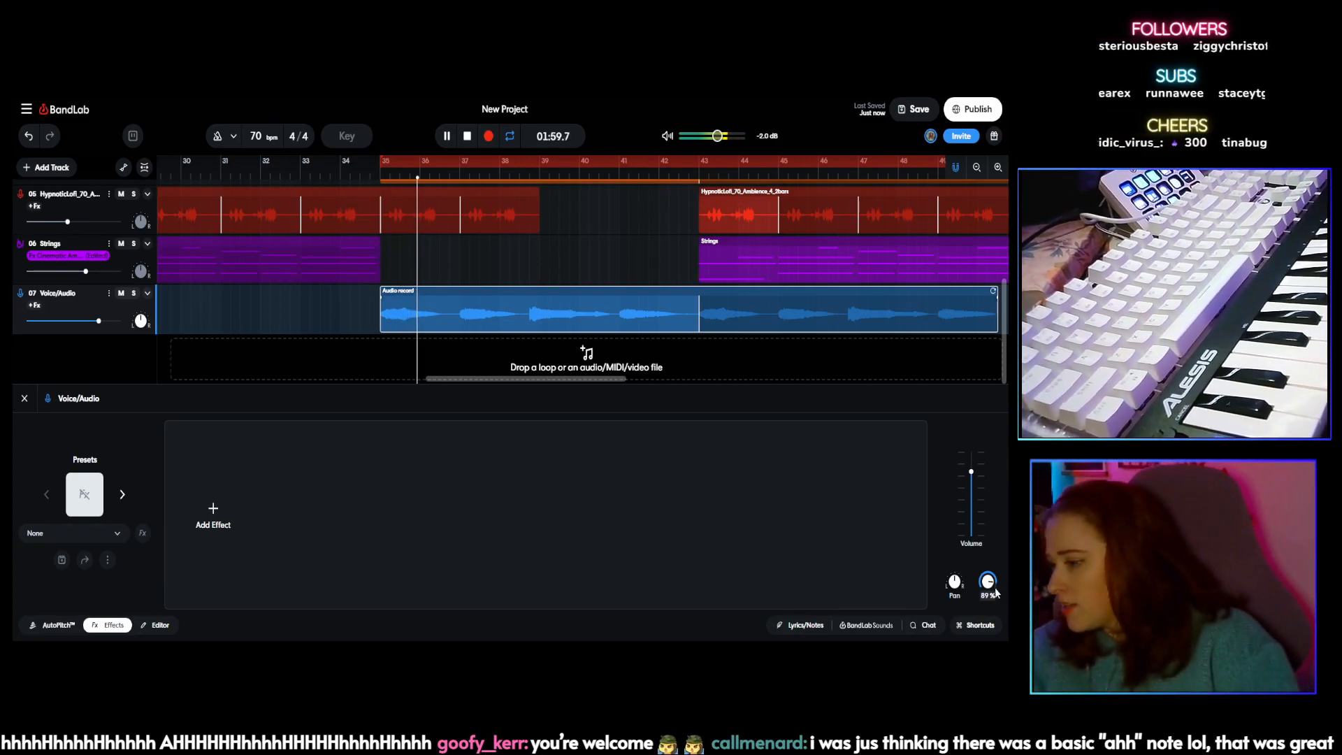
left_click(123, 494)
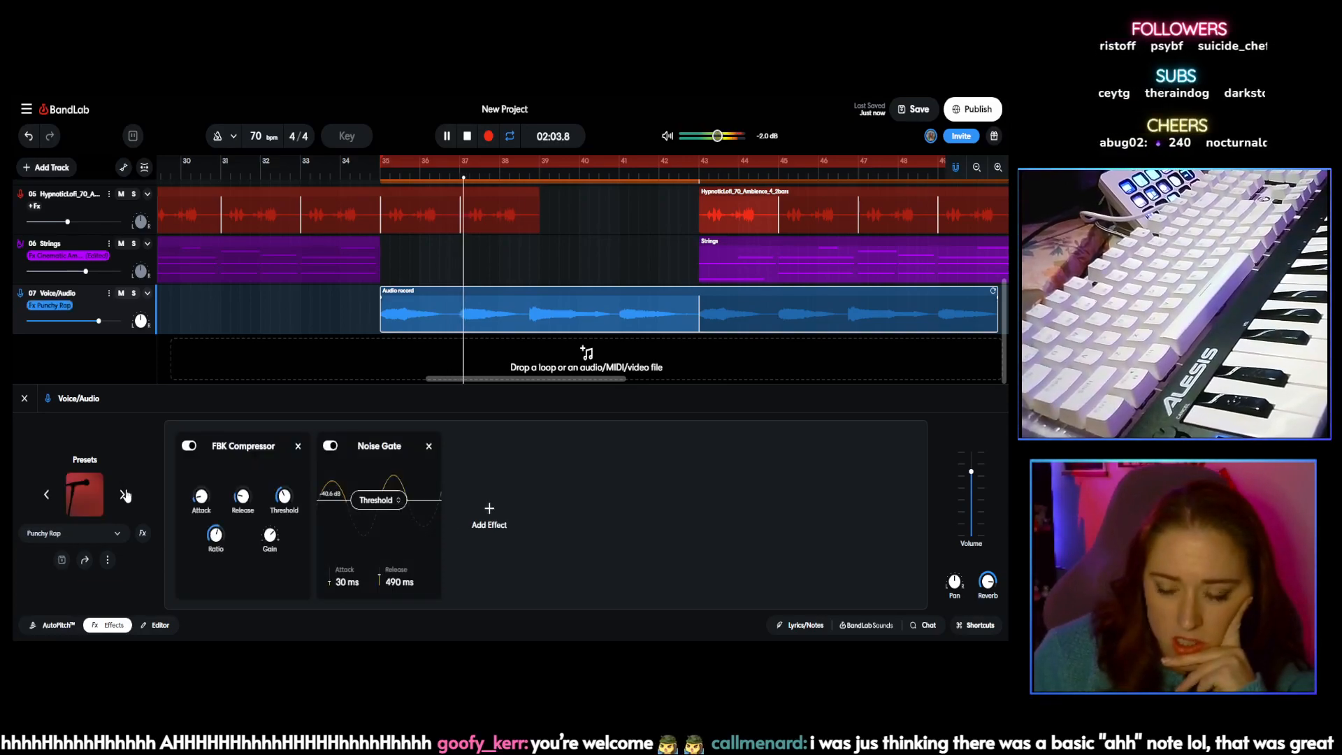
left_click(123, 494)
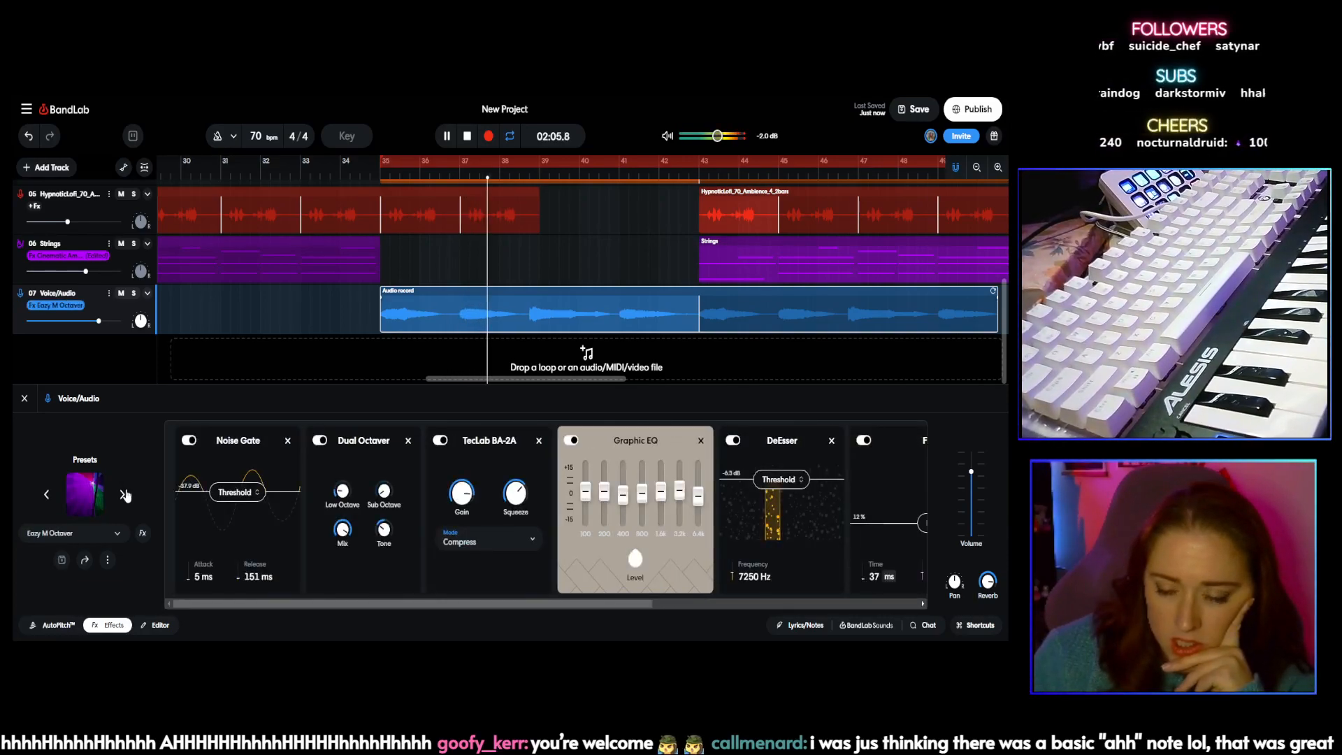
left_click(124, 494)
left_click(123, 494)
left_click(124, 494)
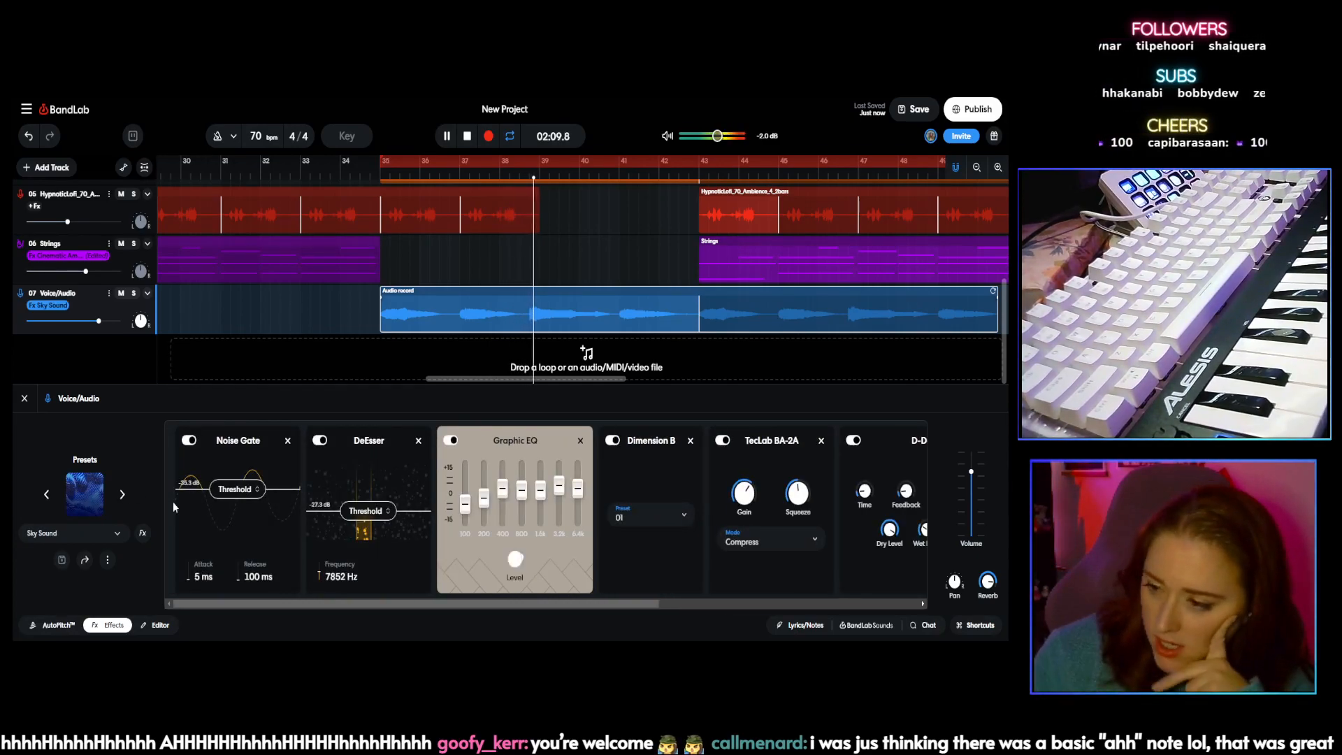
left_click(123, 494)
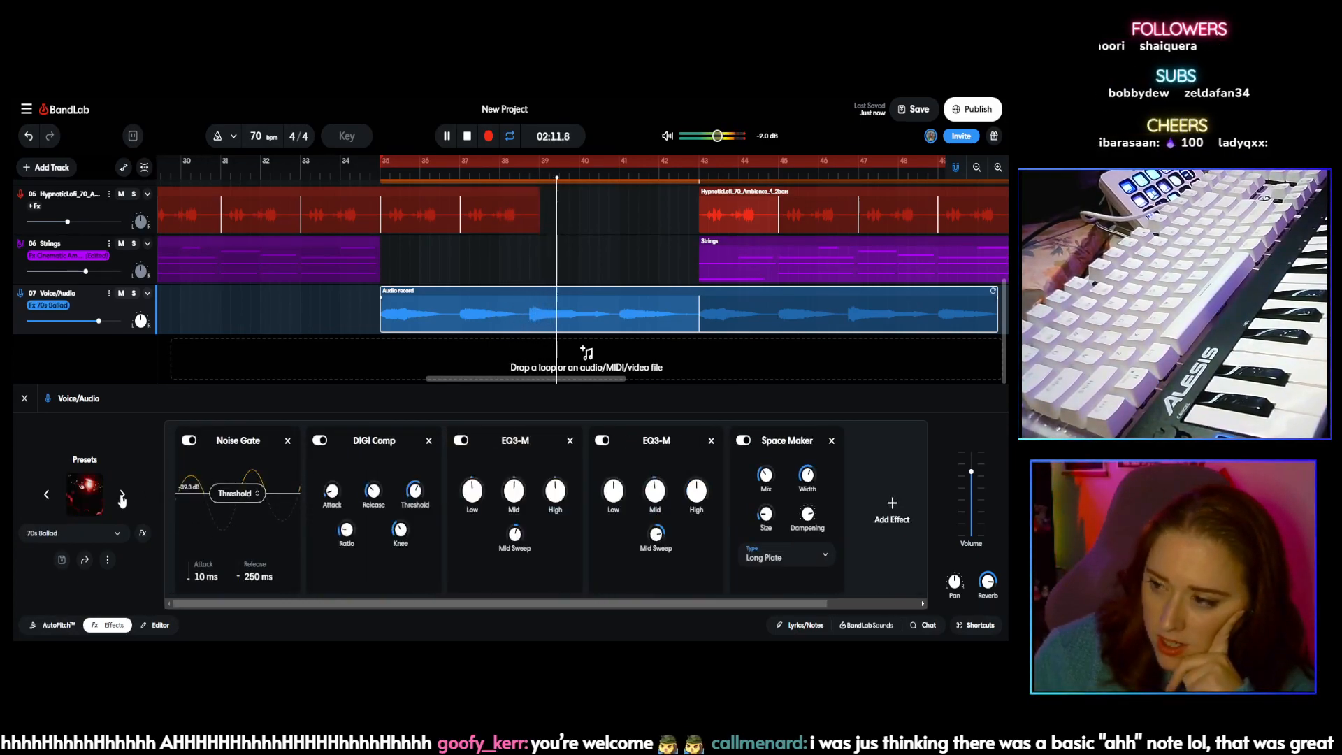
left_click(122, 496)
left_click(123, 496)
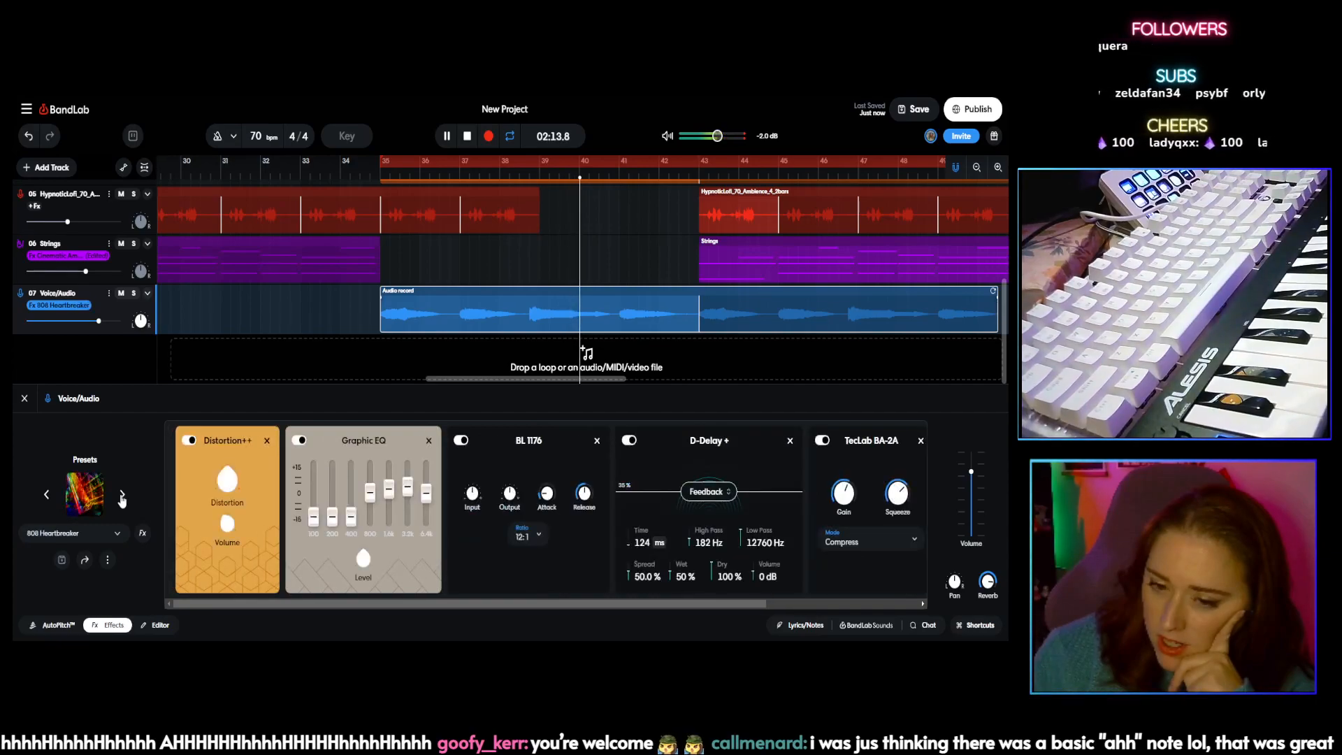
left_click(122, 496)
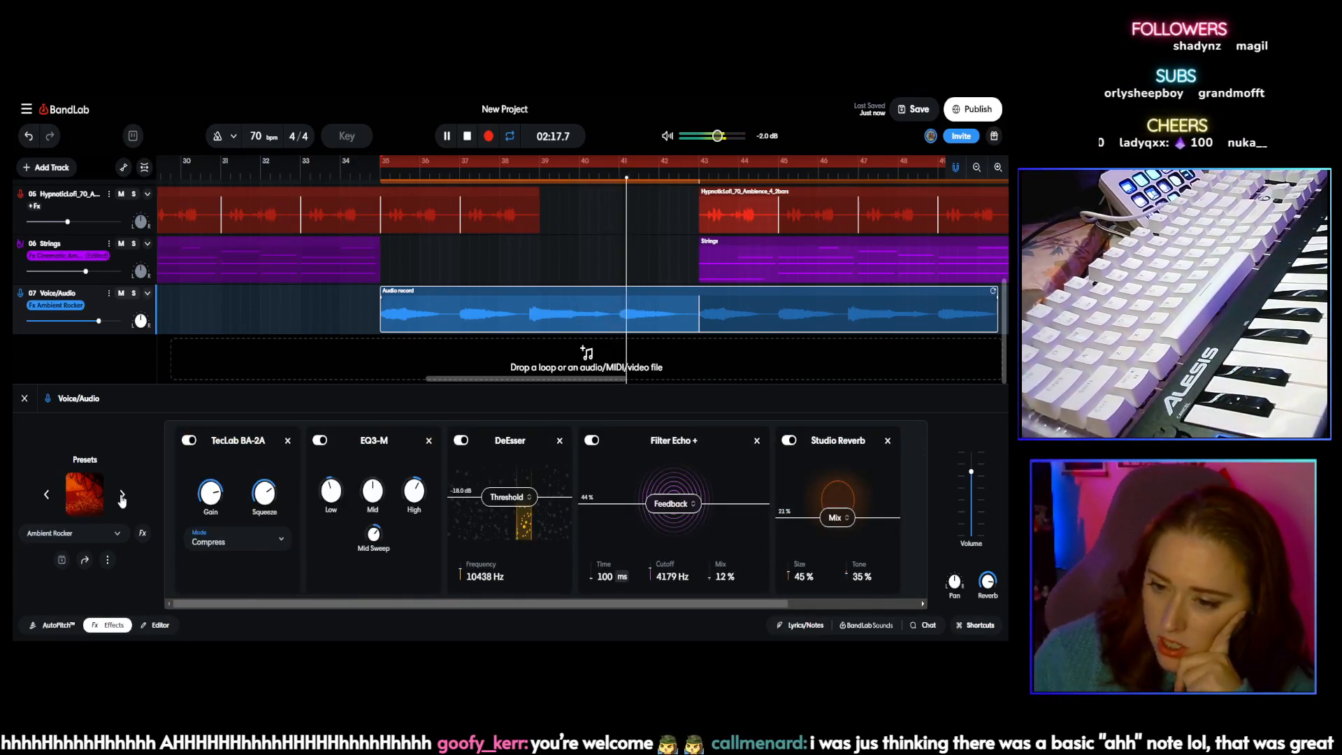
left_click(122, 496)
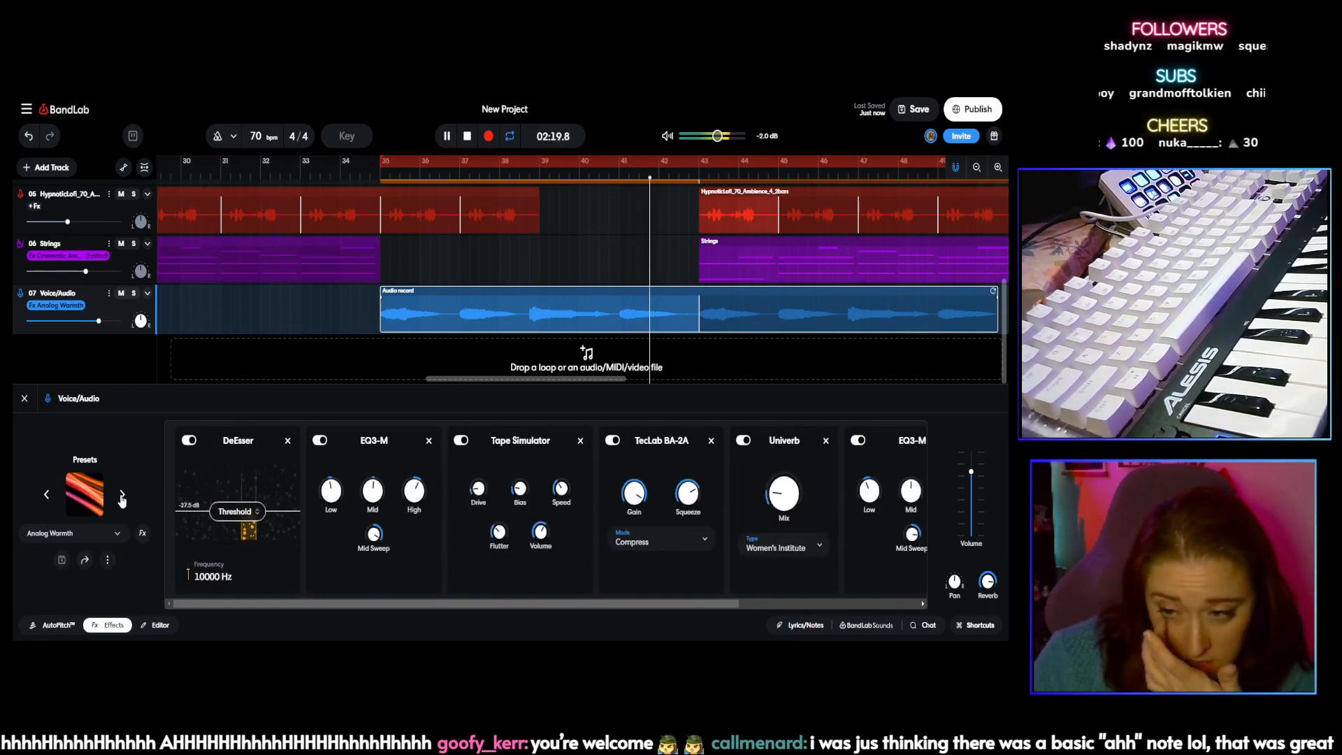
left_click(122, 496)
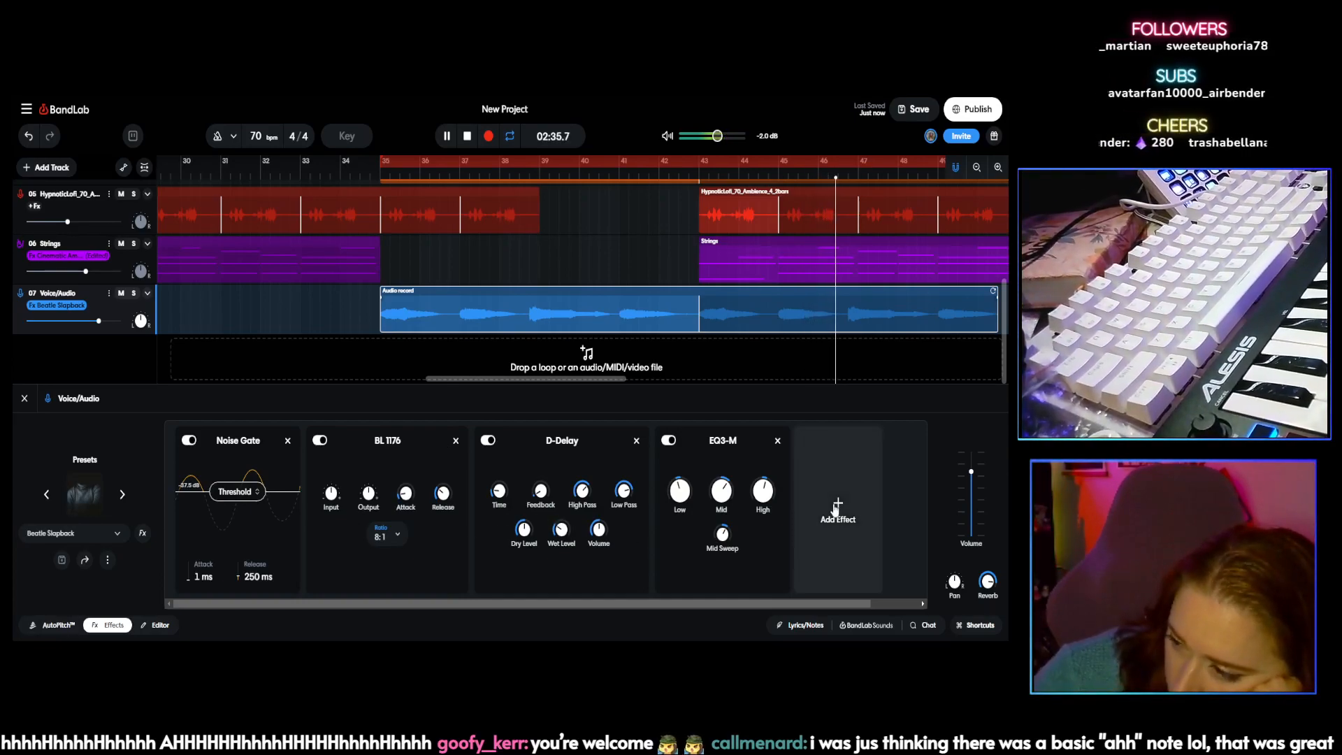
Step: Add a Filter Echo + effect to the end of the voice track's effects chain and lower its feedback to 3%
left_click(838, 508)
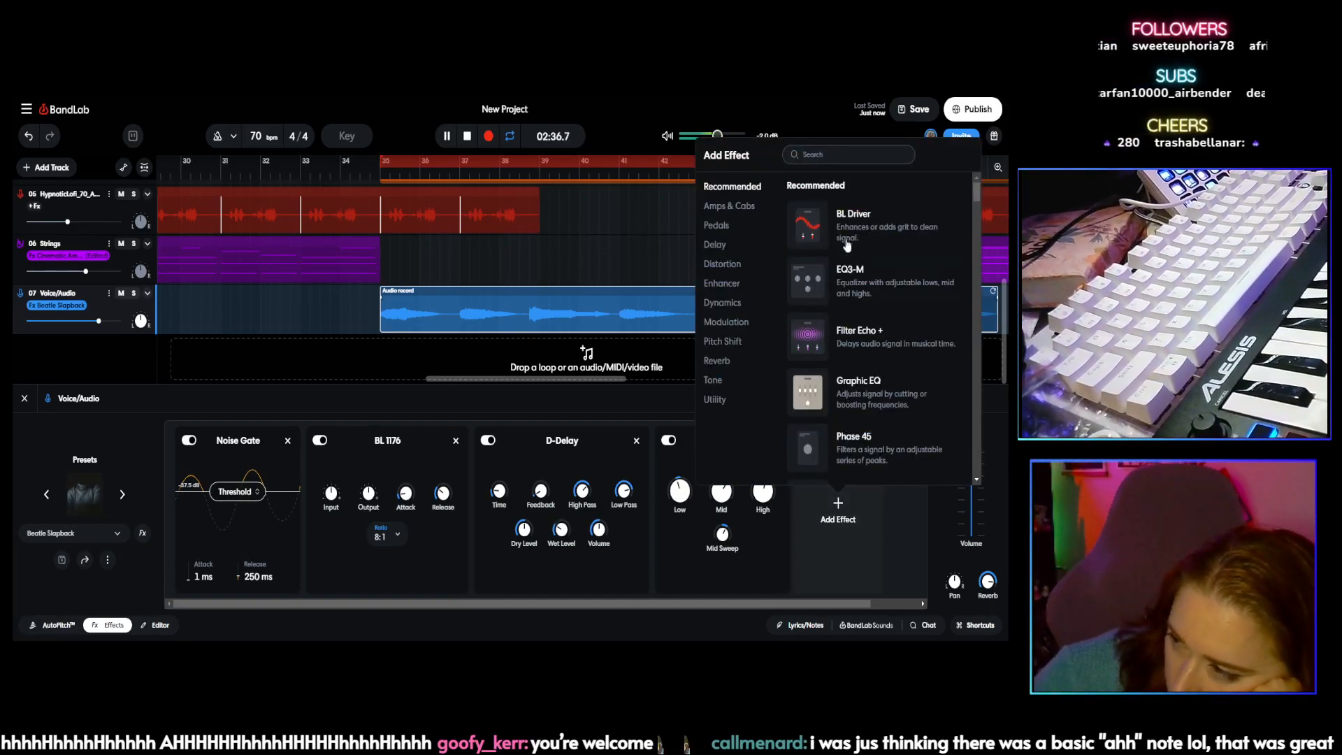
left_click(859, 332)
left_click_drag(547, 613, 760, 613)
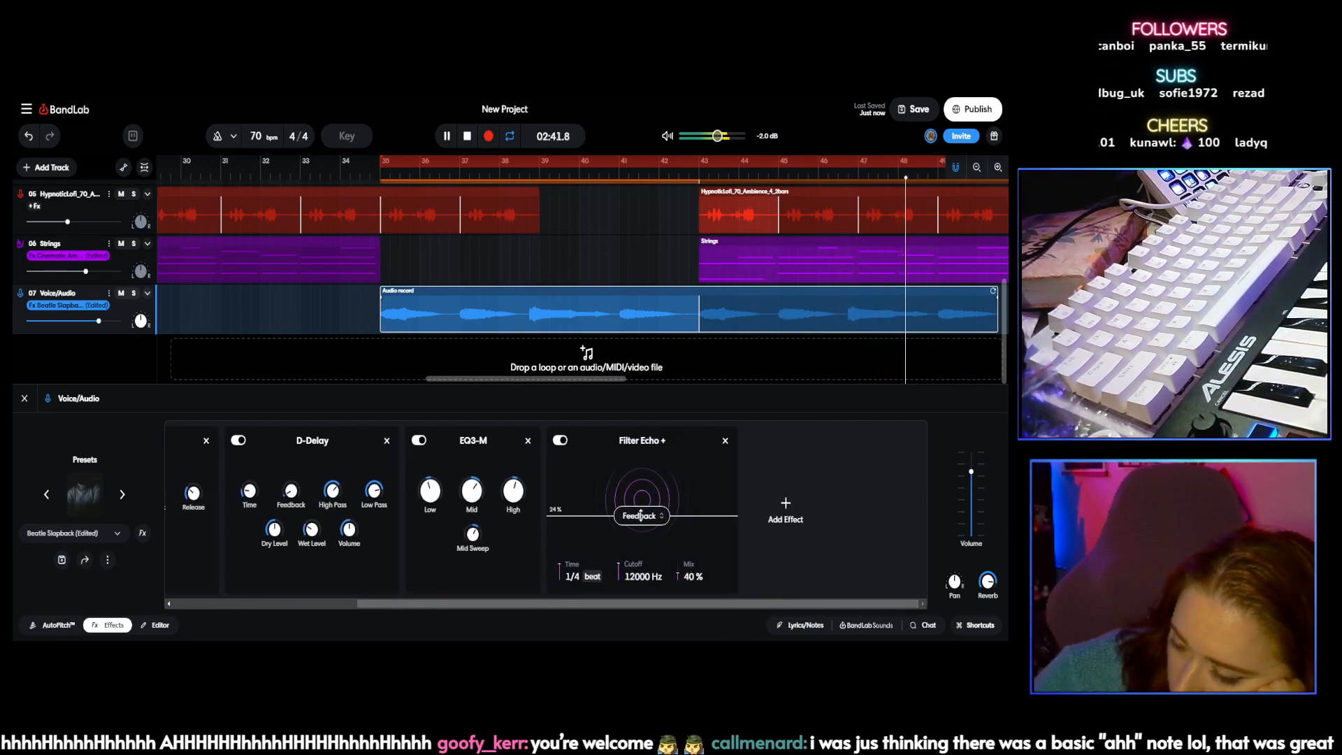
left_click_drag(640, 516, 637, 535)
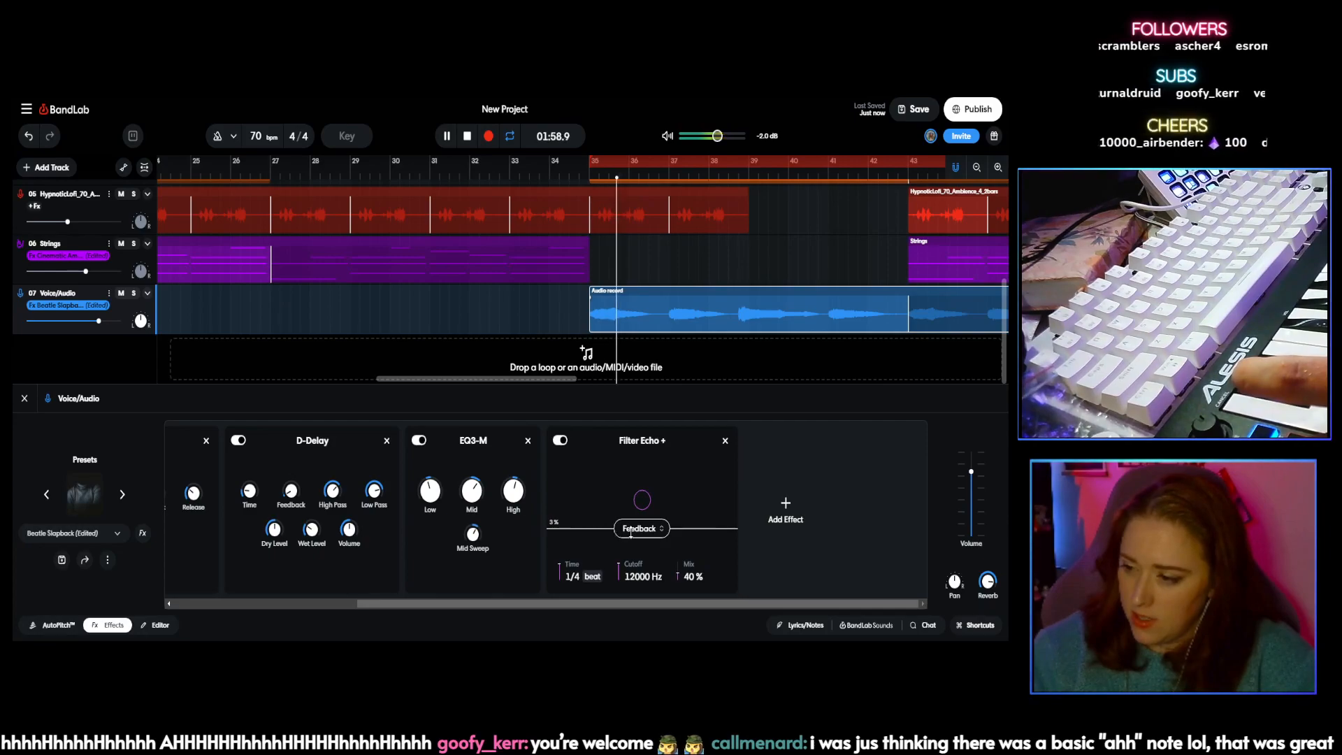
Step: Fine-tune the D-Delay's wet level, dry level and time while the looped voice section plays
left_click_drag(526, 380, 623, 384)
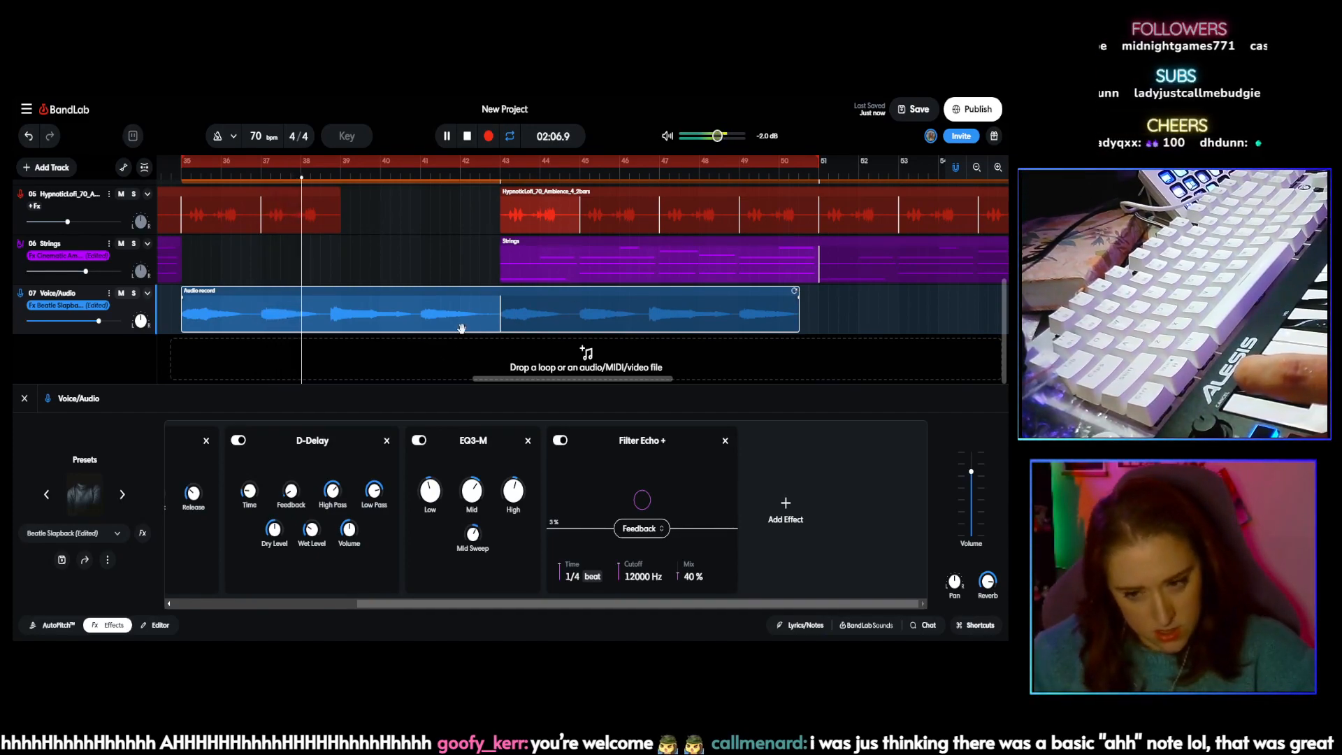
left_click_drag(311, 527, 306, 521)
left_click(276, 530)
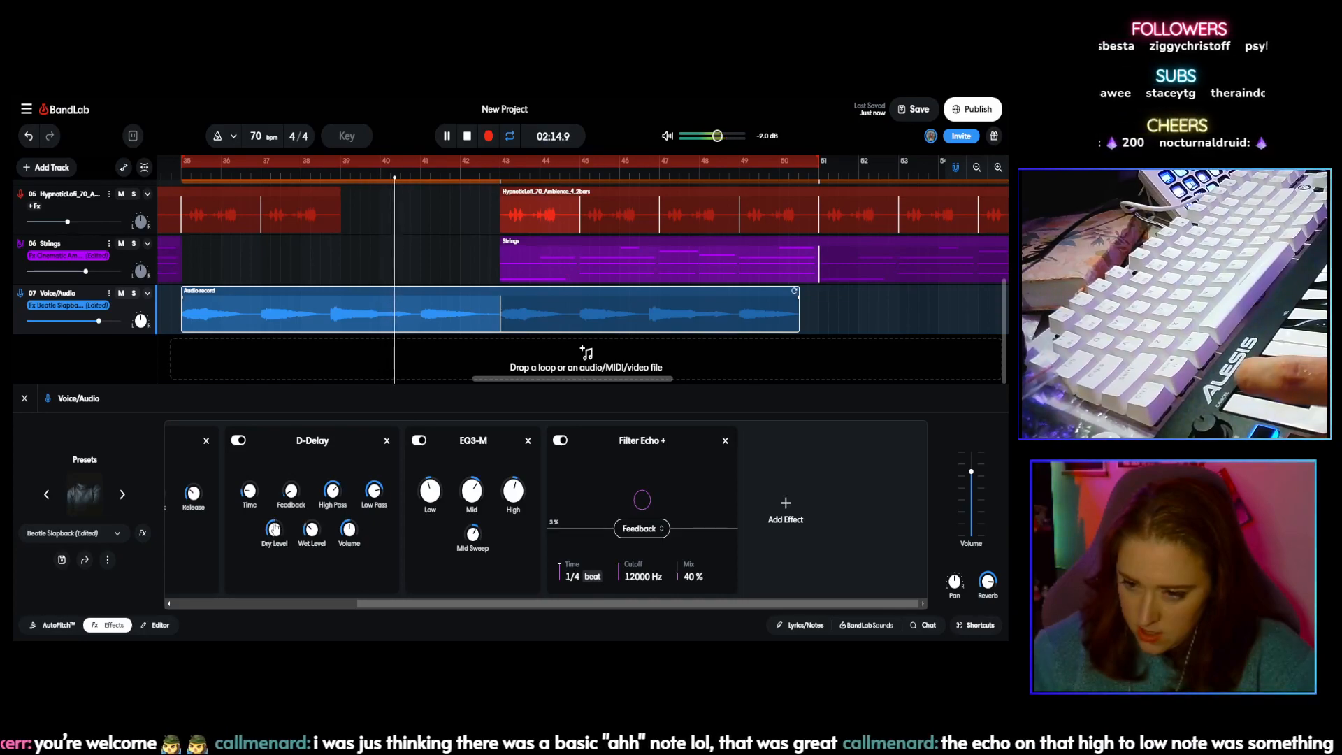
left_click(249, 495)
left_click_drag(250, 495, 250, 494)
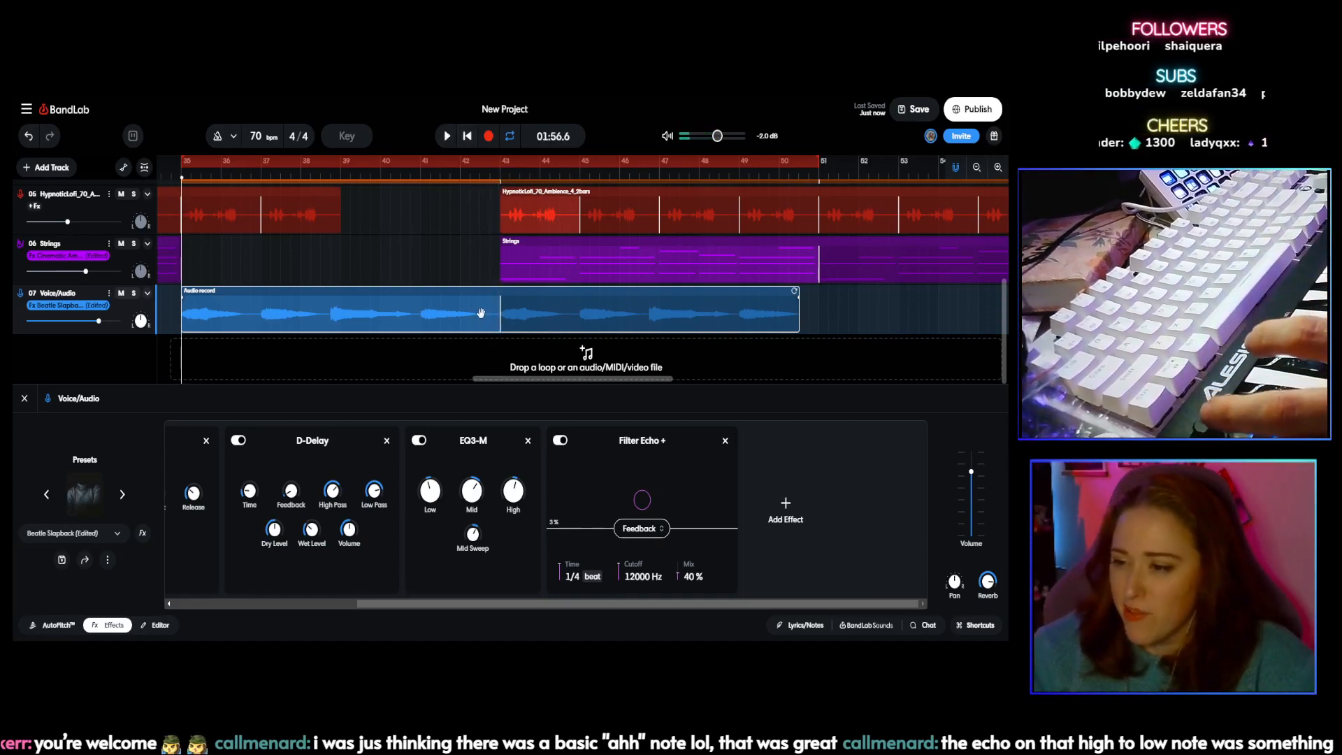
Step: Slice the voice recording where its last note fades out before bar 43 and delete the silent piece up to bar 43
left_click(159, 625)
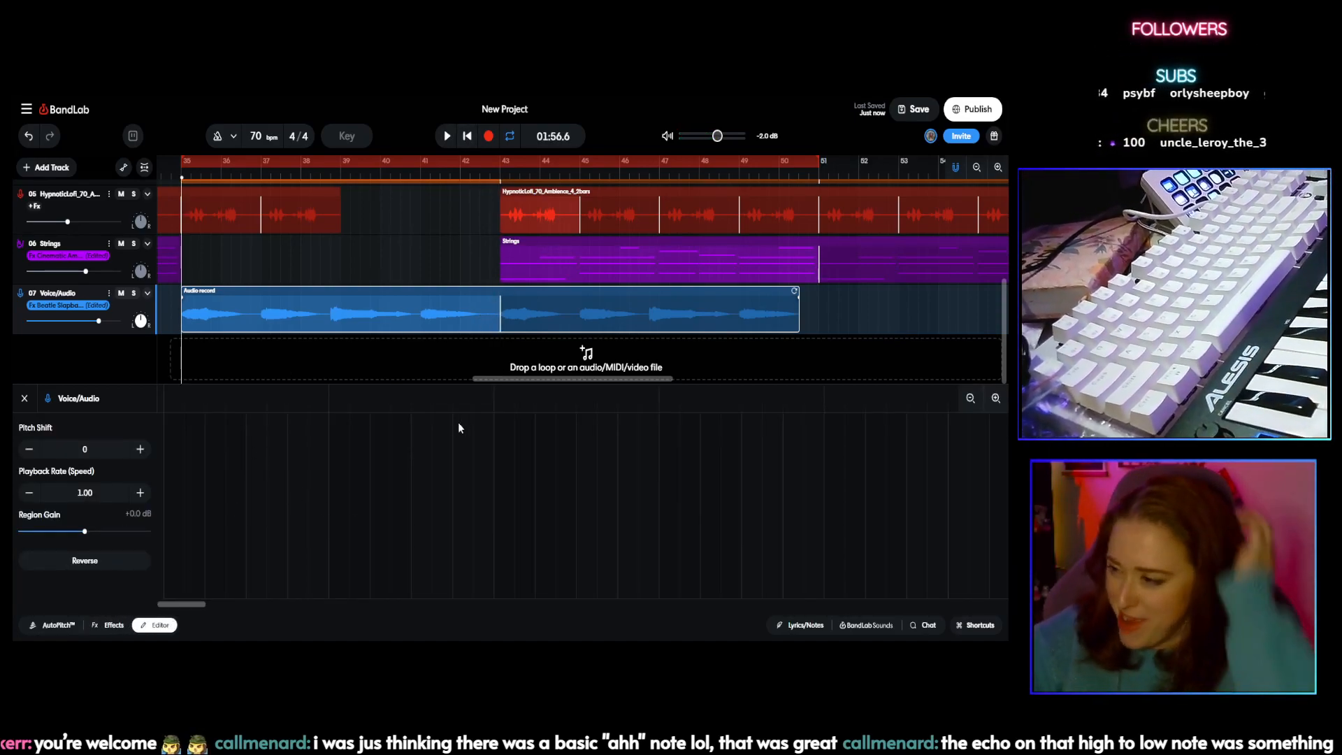
left_click_drag(199, 605, 319, 594)
left_click_drag(403, 603, 525, 611)
mouse_move(483, 498)
left_mouse_down()
mouse_move(497, 500)
mouse_move(485, 501)
left_mouse_up()
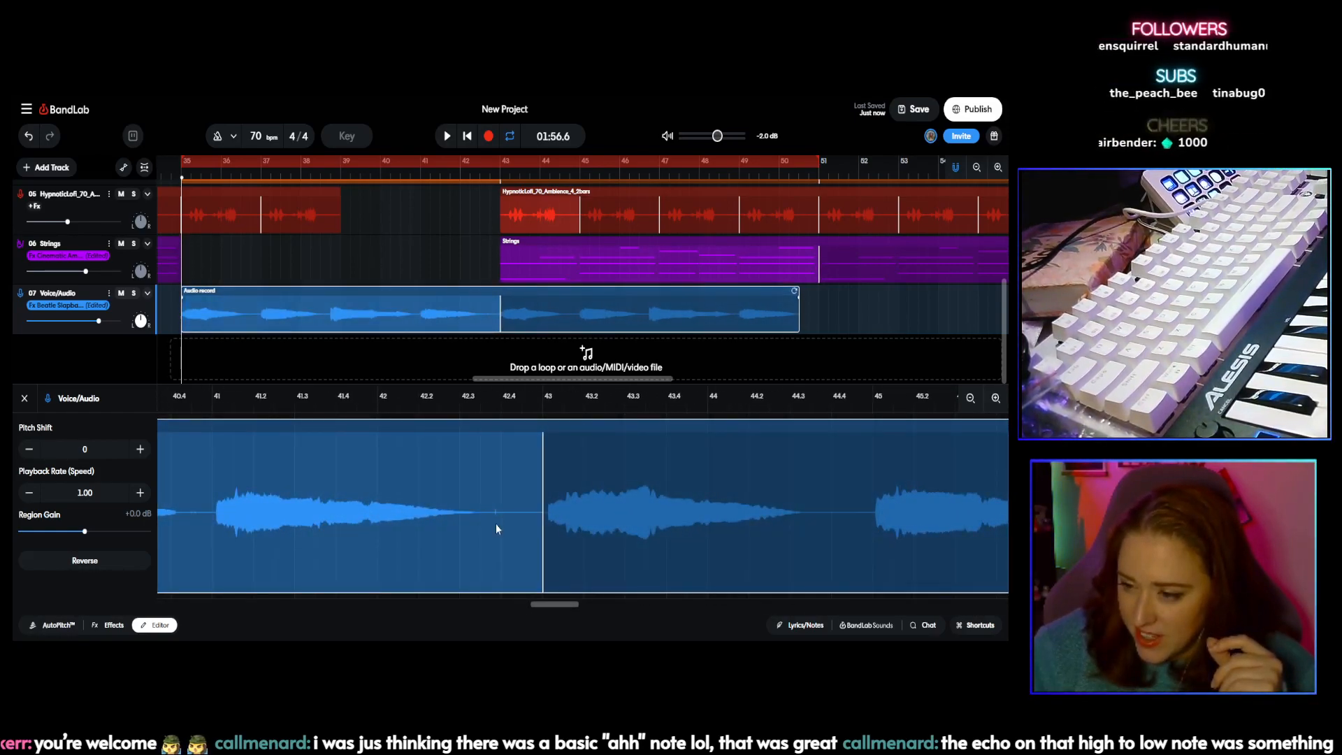
left_click(491, 411)
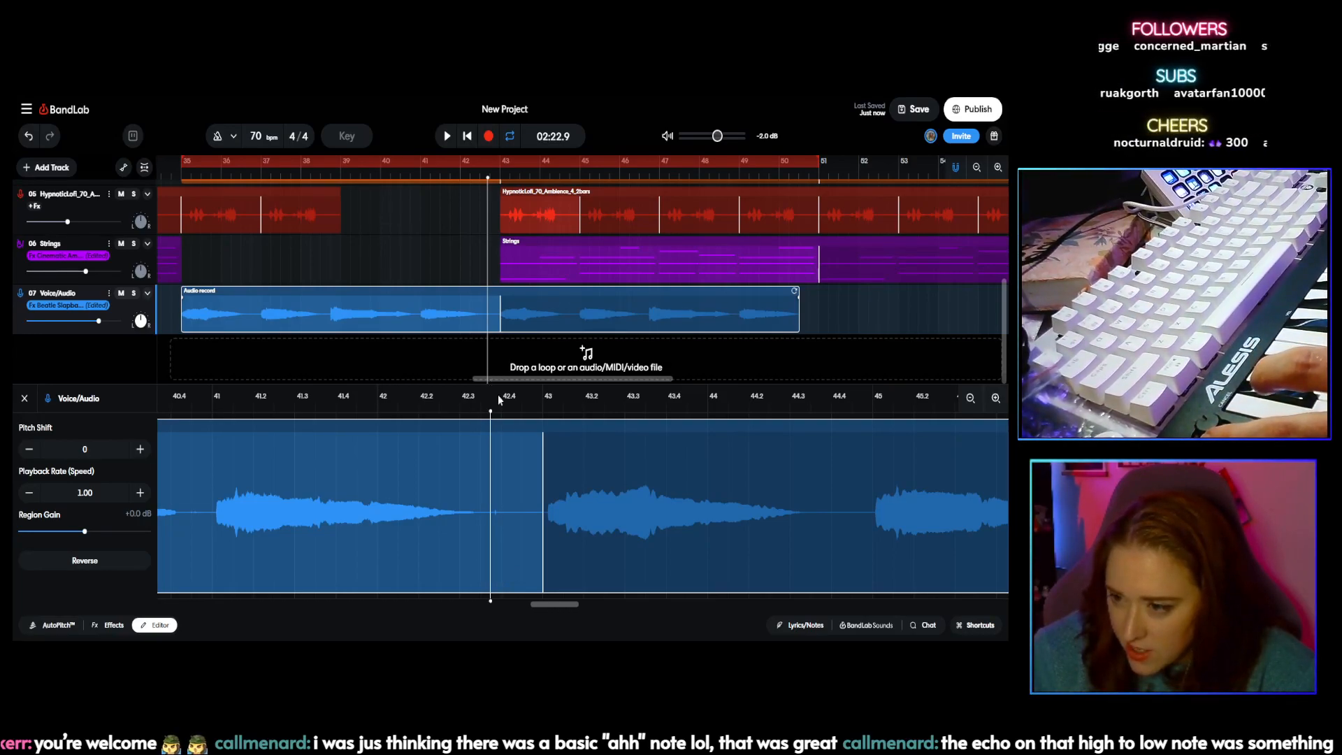
left_click(514, 601)
left_click_drag(532, 605, 579, 604)
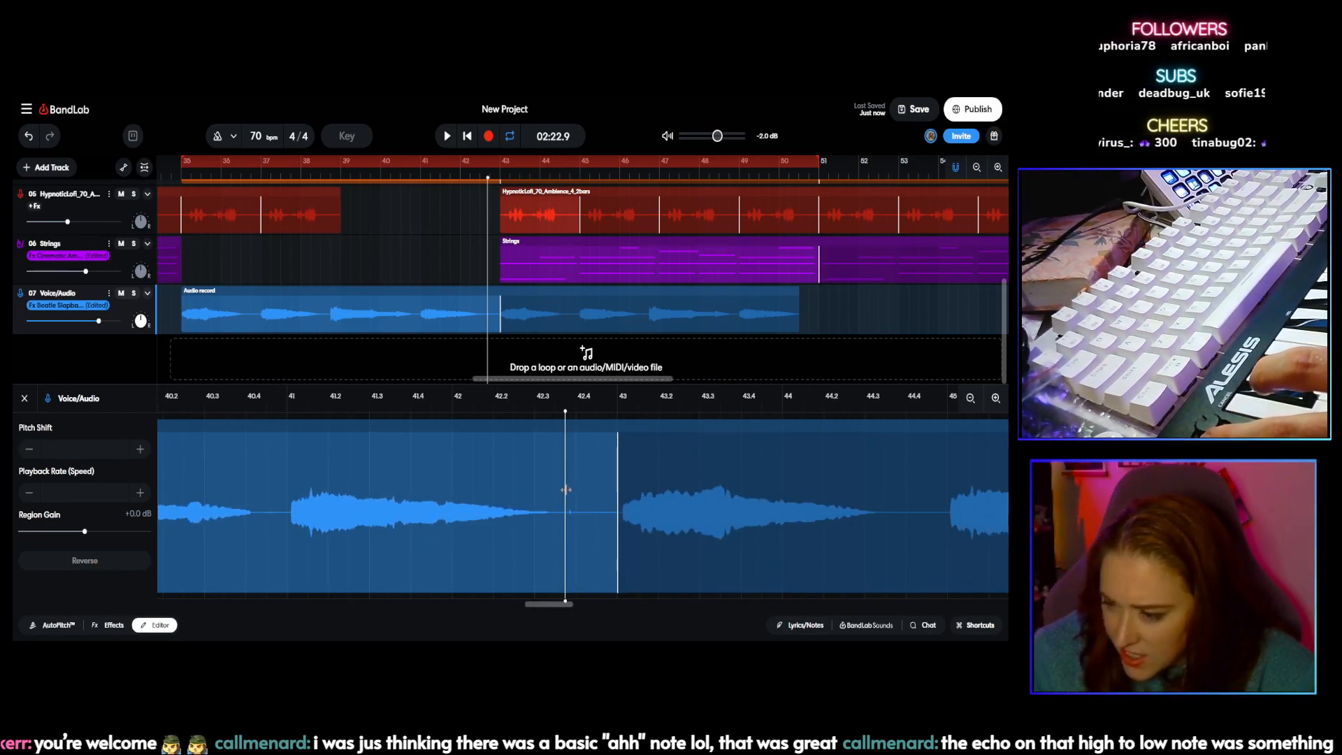
left_click(542, 546)
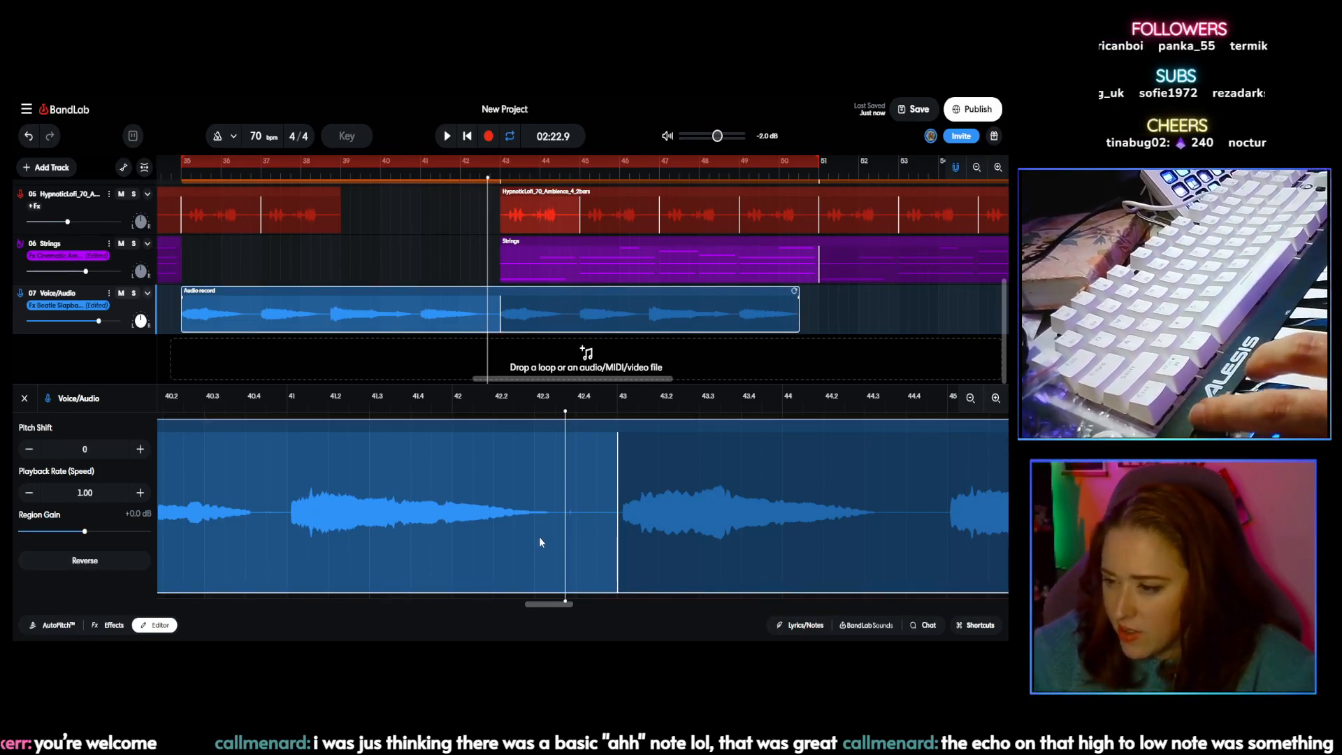
right_click(484, 306)
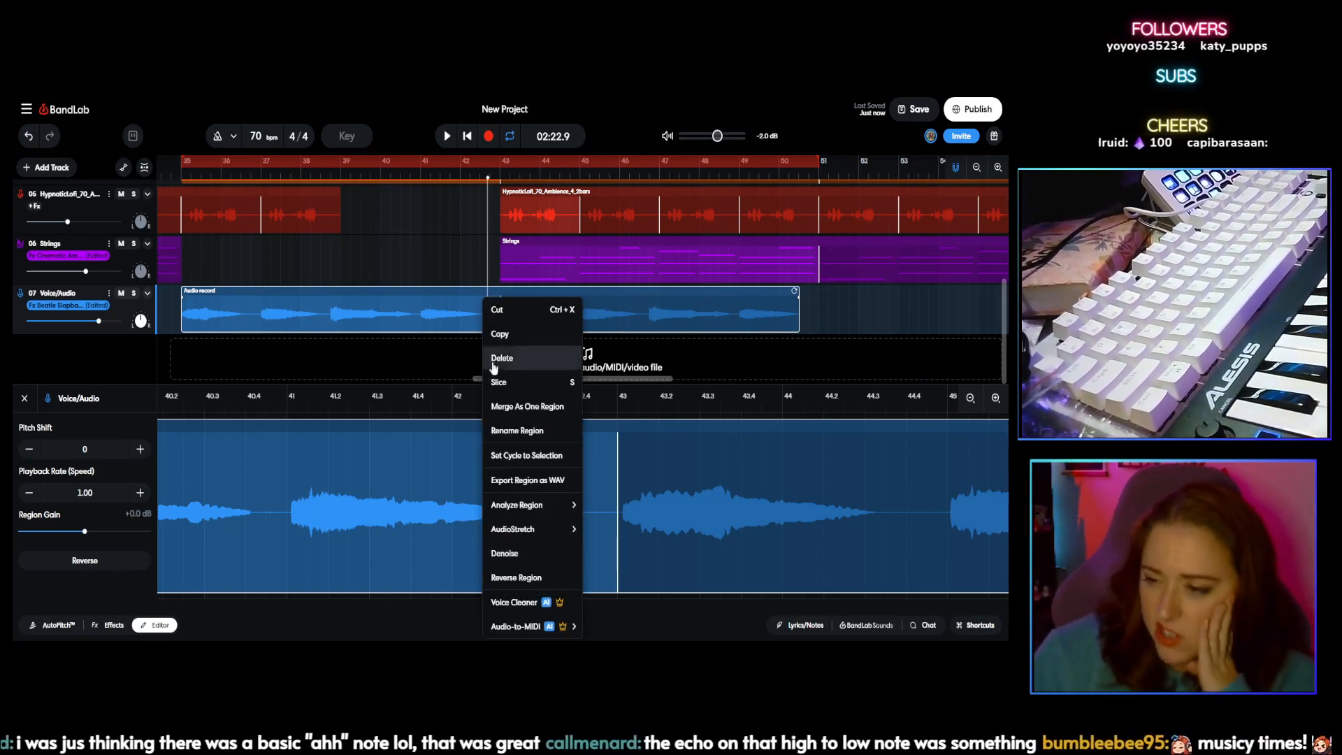
left_click(501, 383)
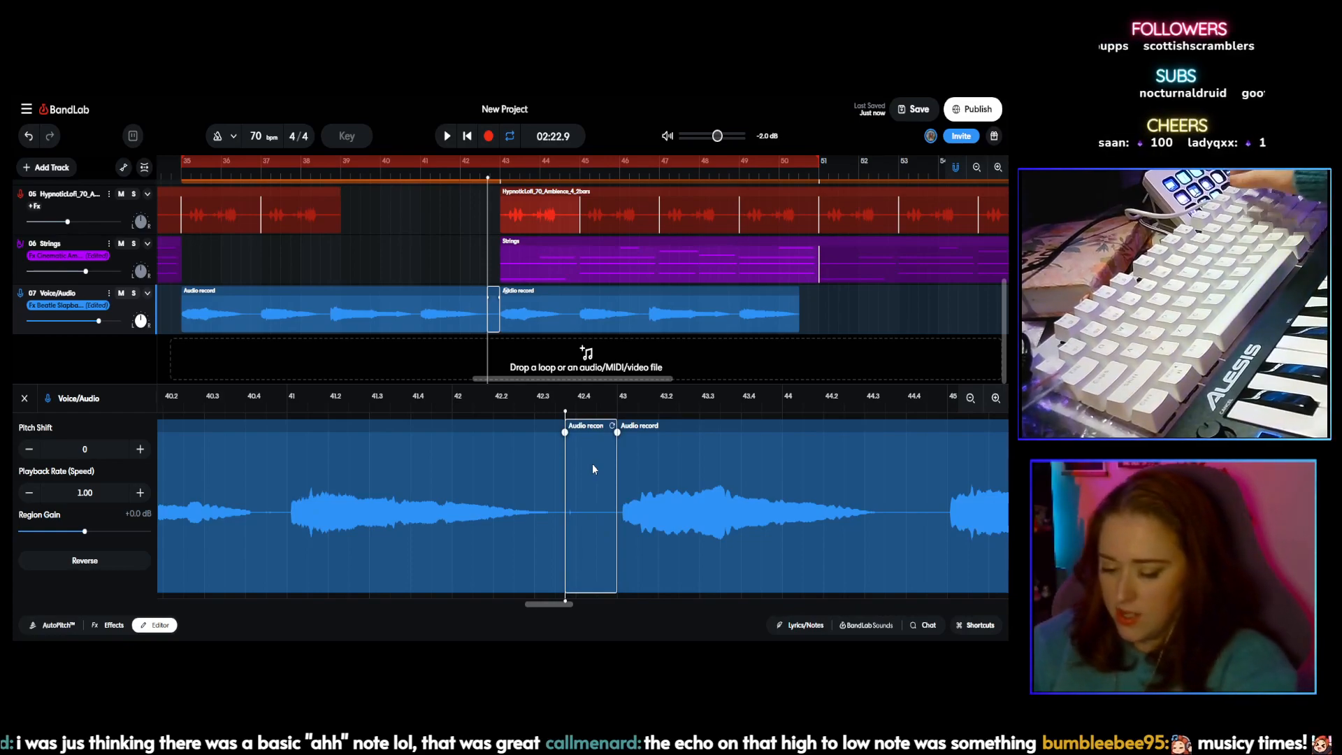
key("Delete")
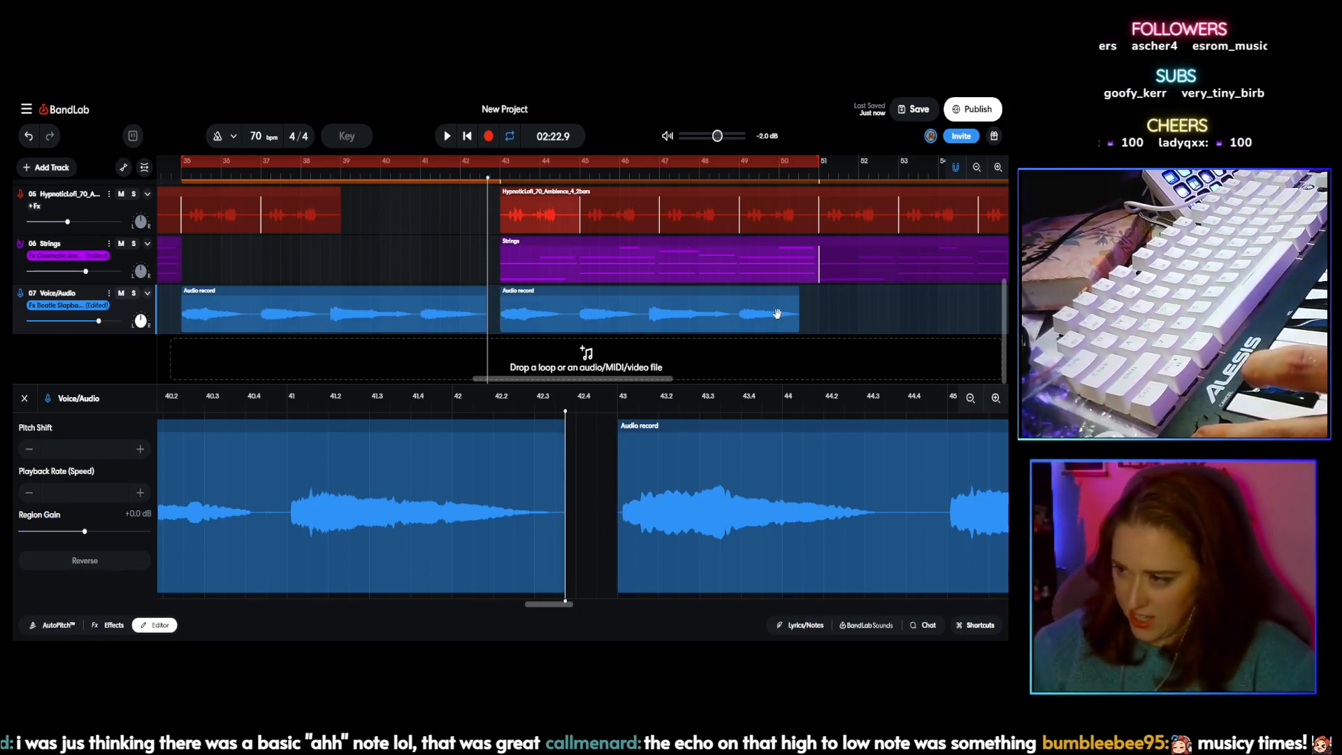
Step: Play back the trimmed voice recording from bar 35 to check it
left_click(736, 307)
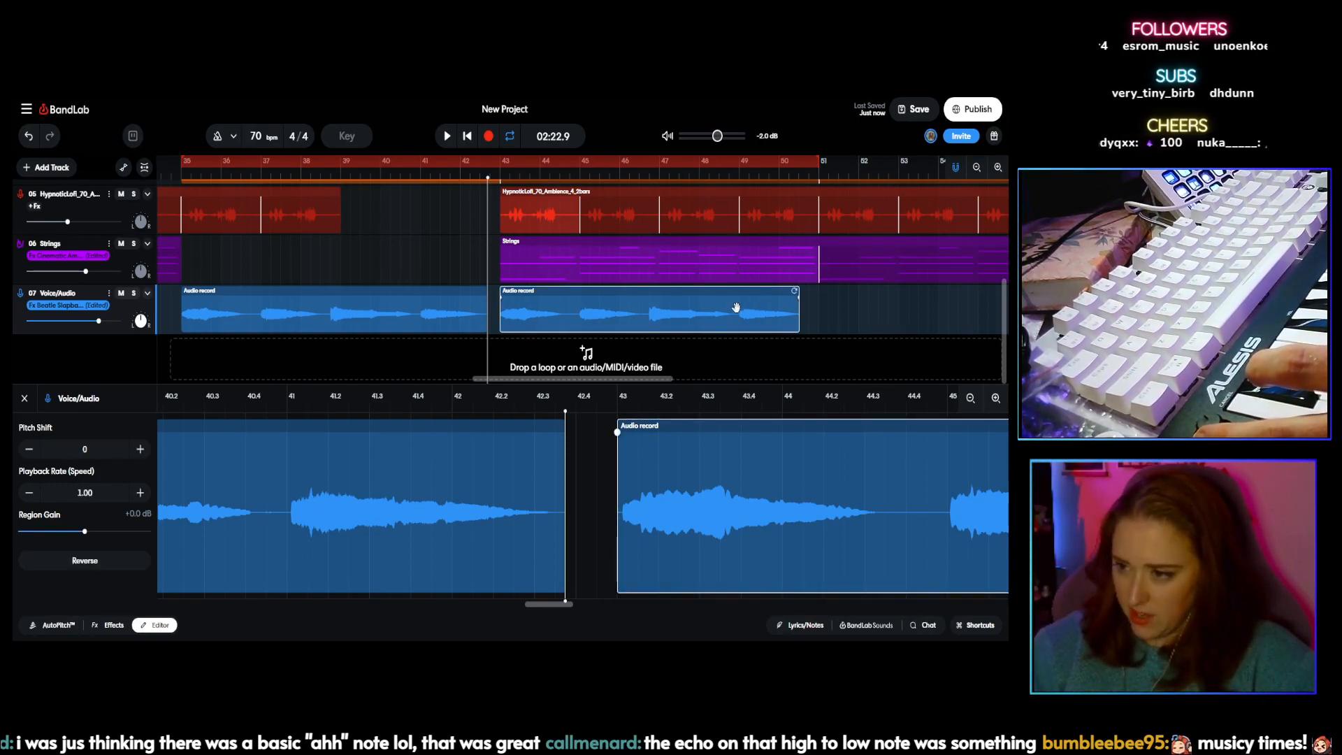
left_click(171, 177)
left_click(447, 136)
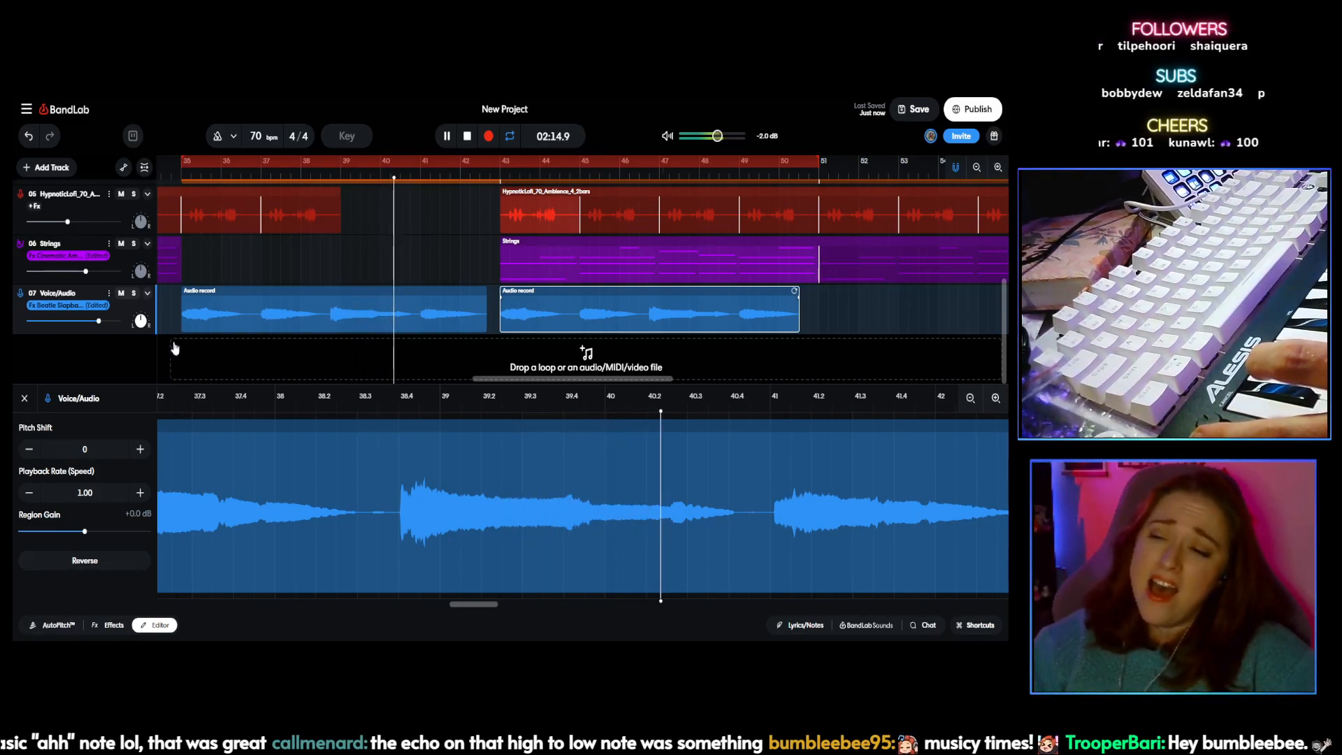
key("space")
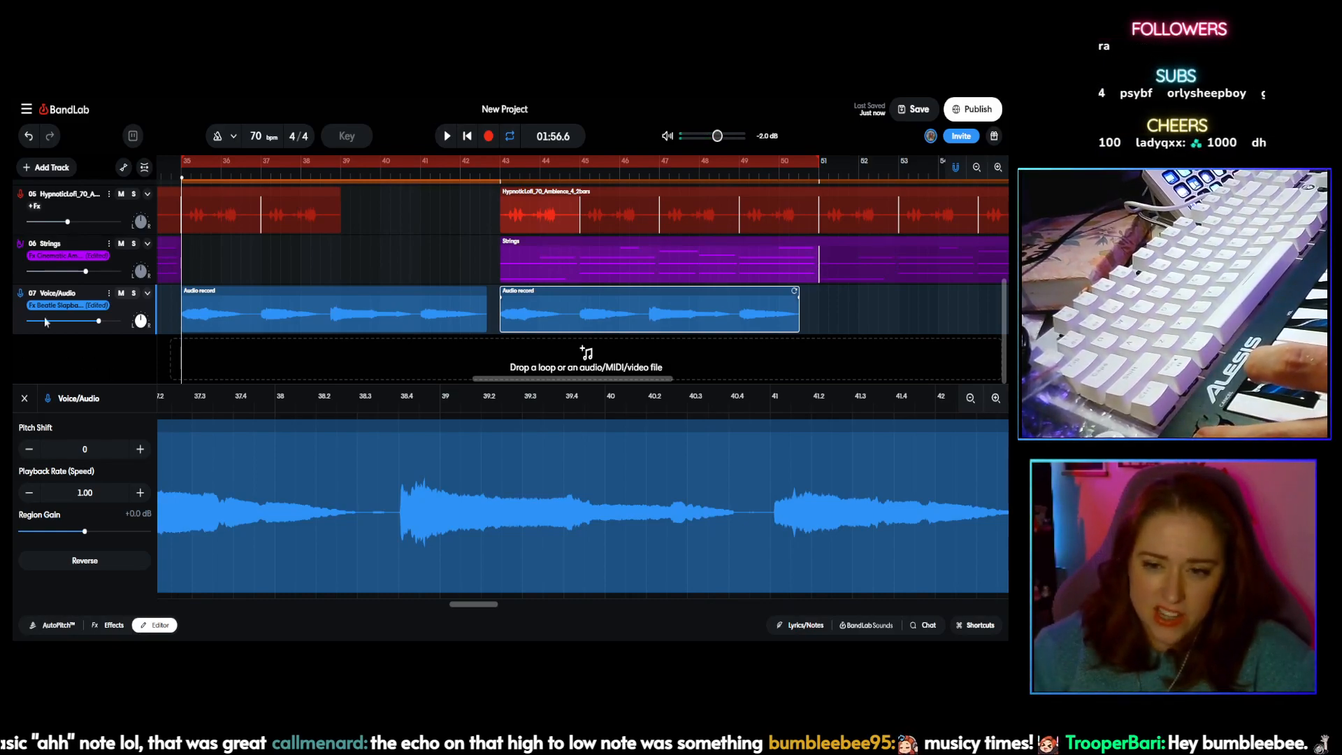
Step: Add a second Voice/Audio track and record a harmony take on it from bar 35 to just before bar 43
left_click(47, 168)
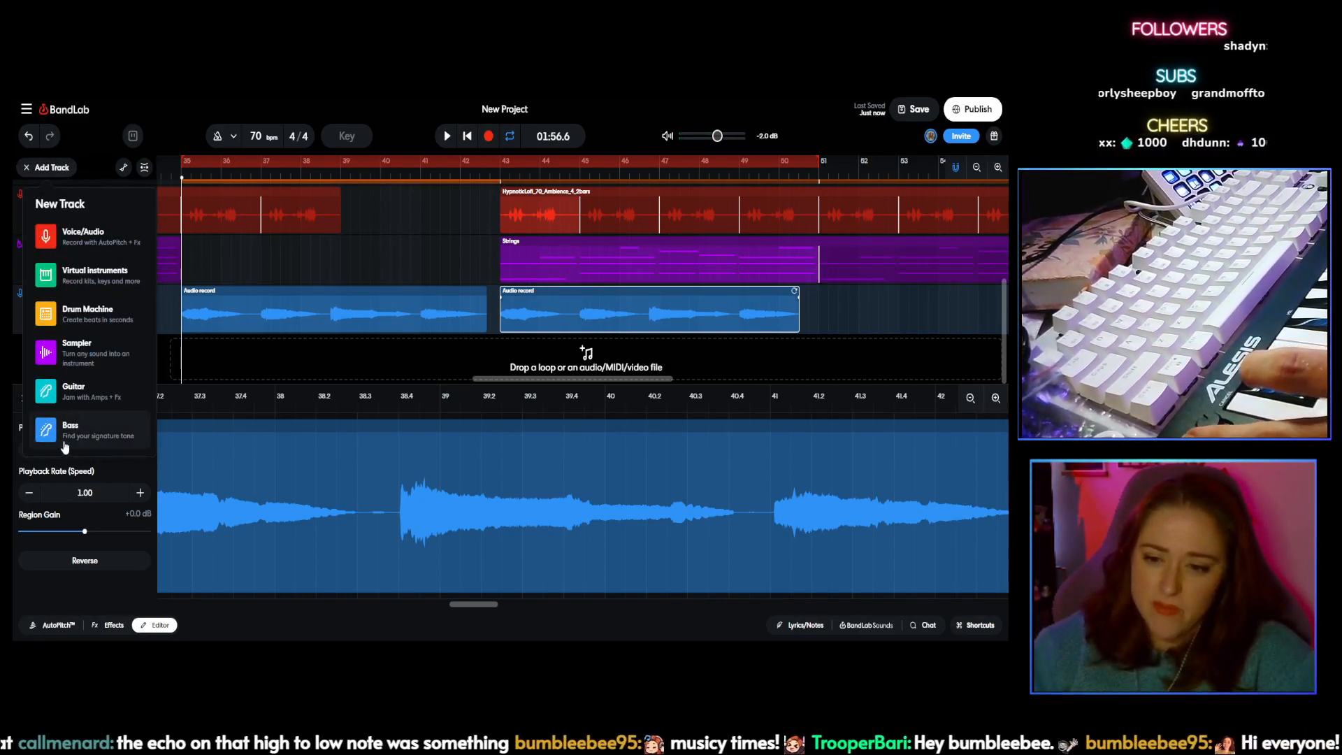
left_click(72, 235)
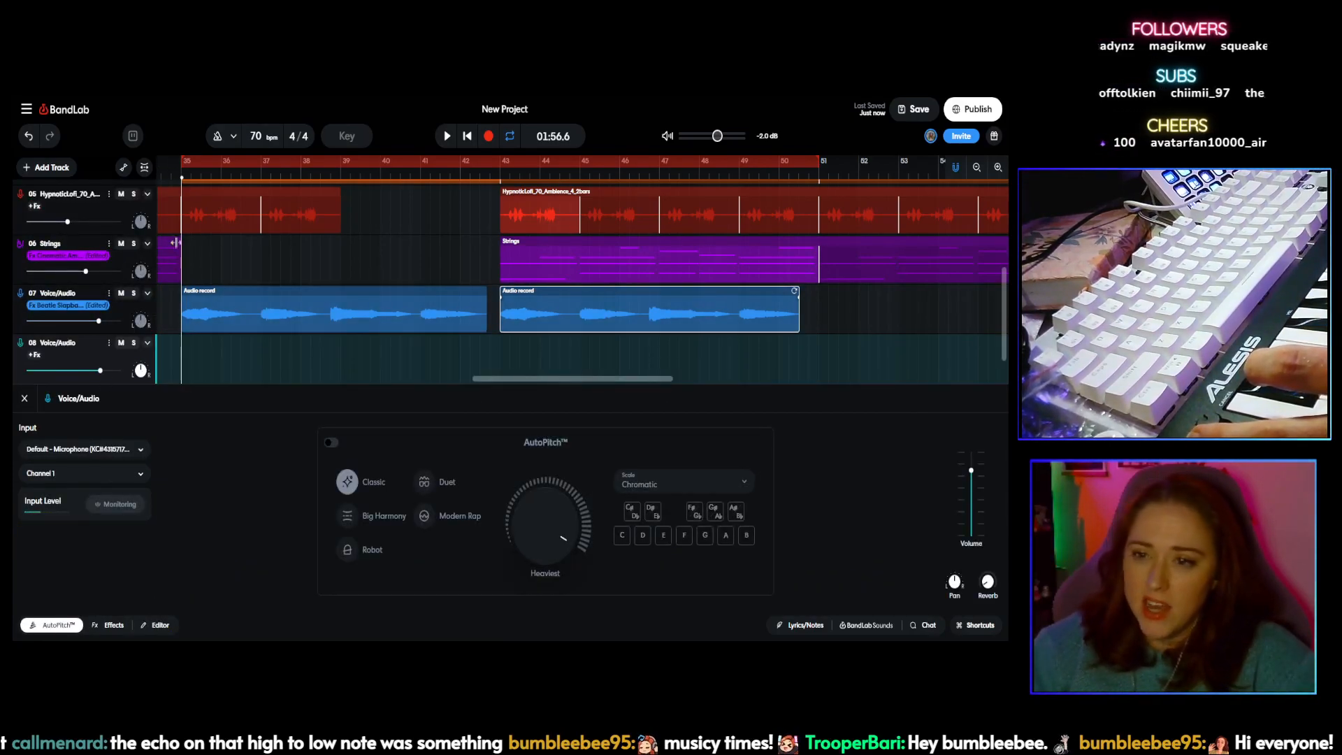
left_click(199, 379)
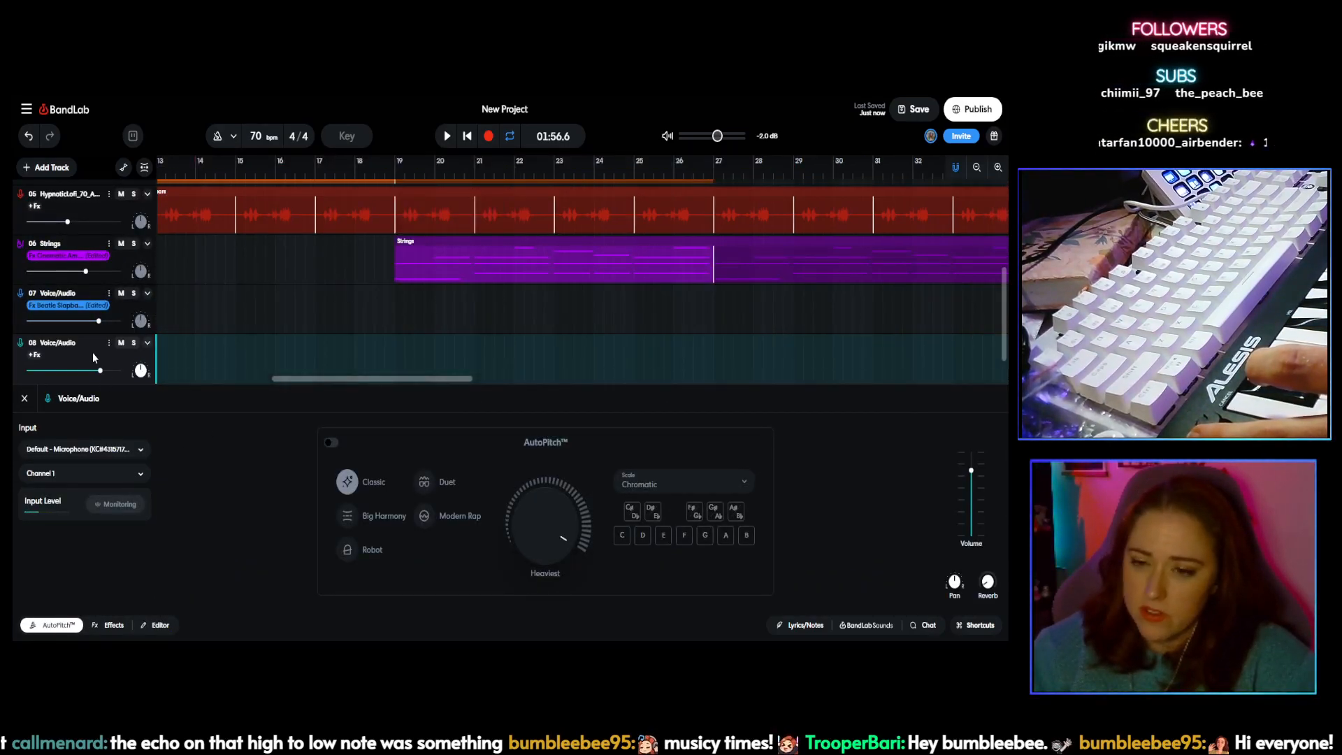
left_click_drag(381, 380, 540, 369)
scroll(364, 281, "down", 1)
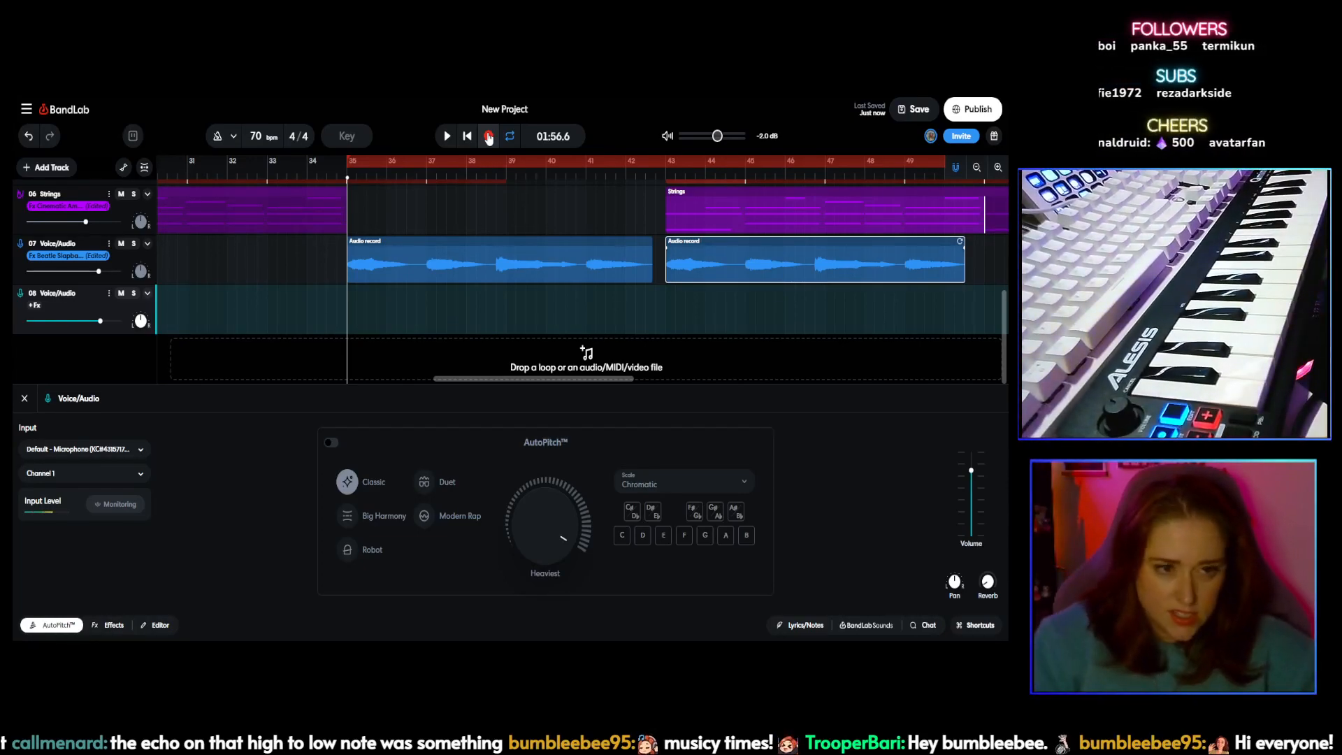
left_click(489, 136)
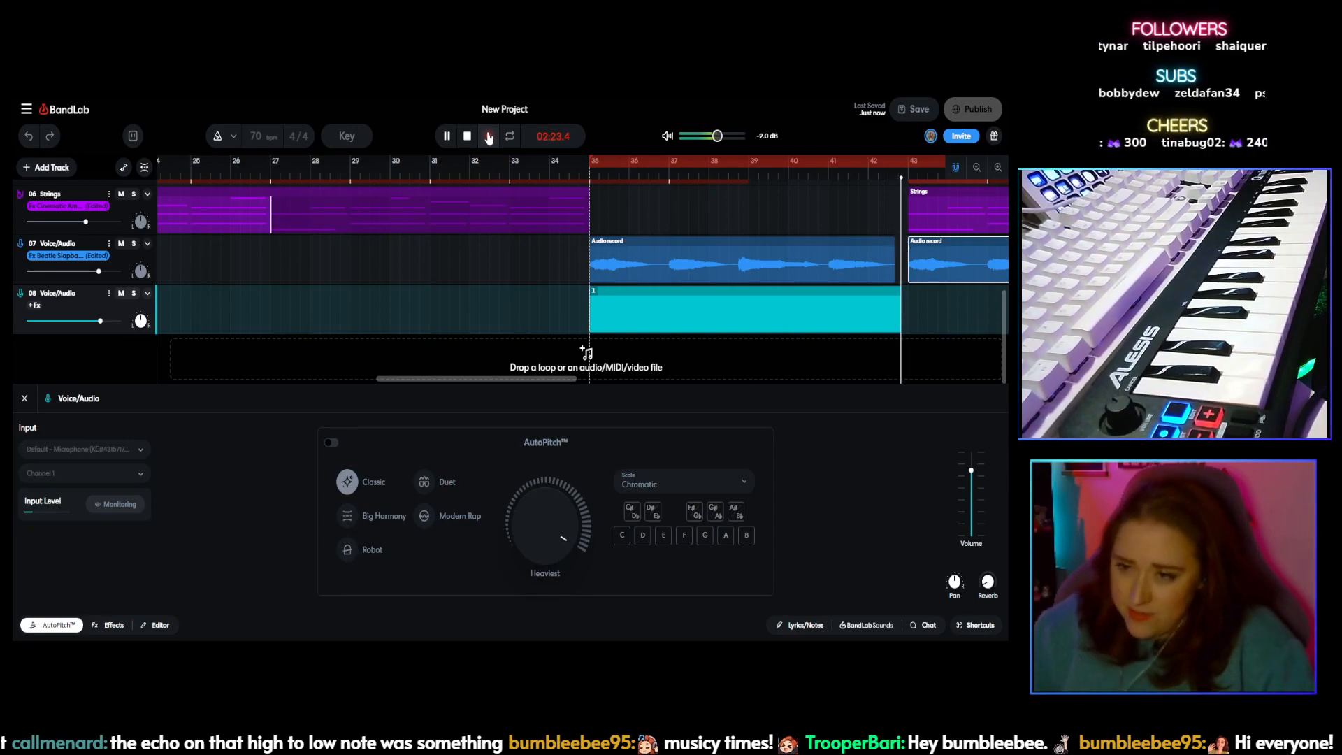
left_click(468, 137)
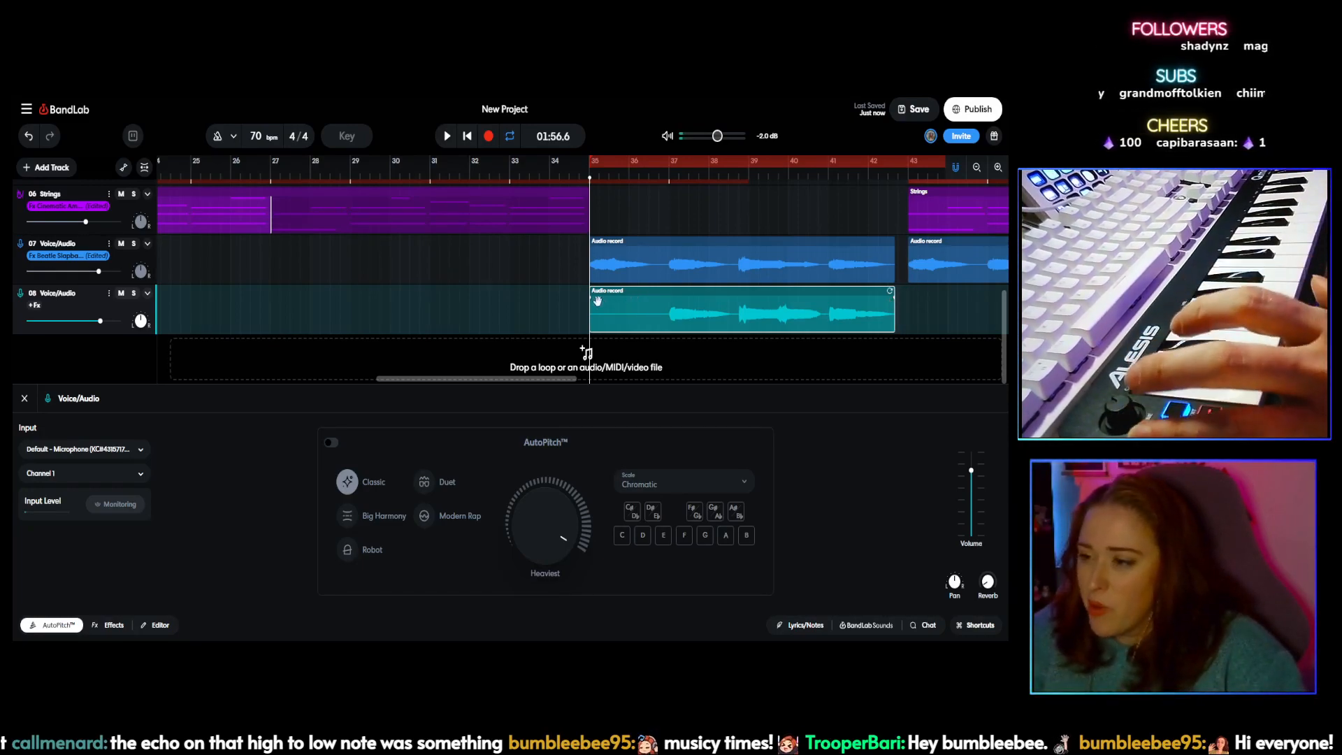
Step: Trim the silent start of the new voice take to about bar 36.7 and paste a copy directly after its end
left_click(627, 308)
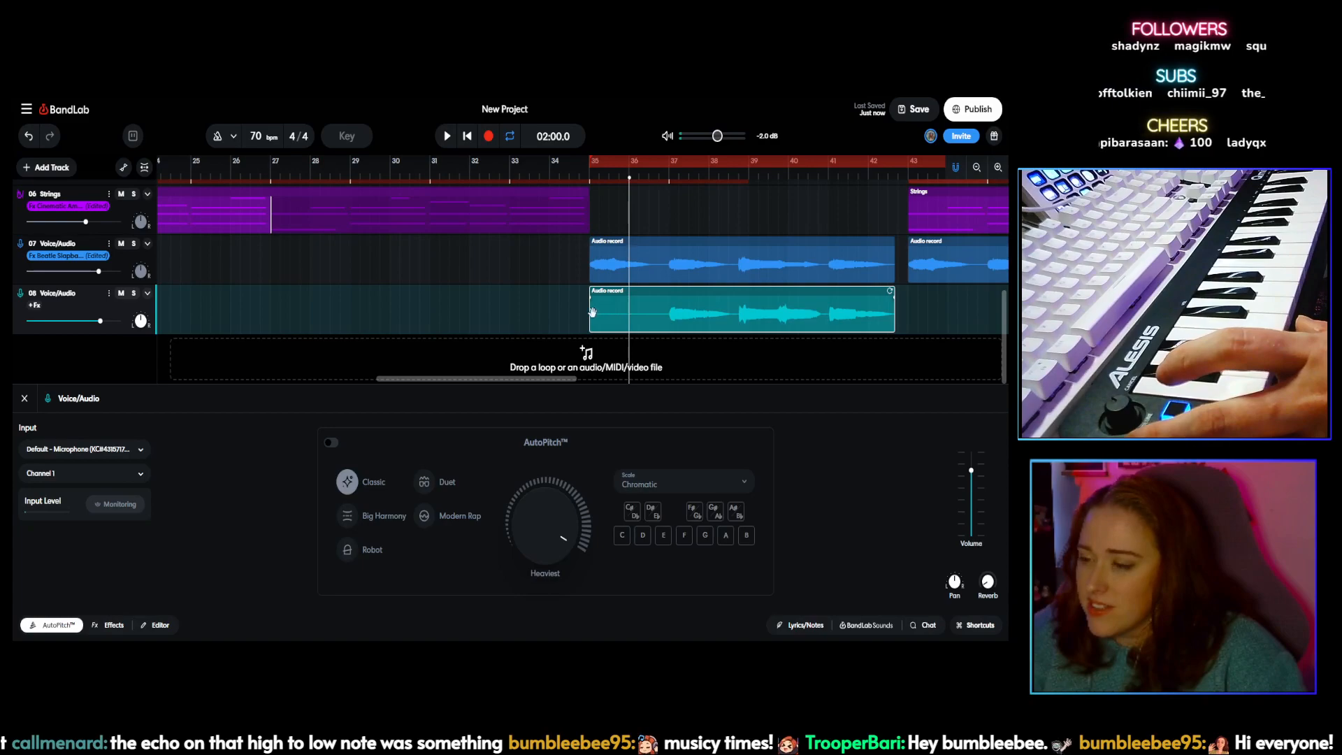
left_click_drag(589, 312, 639, 319)
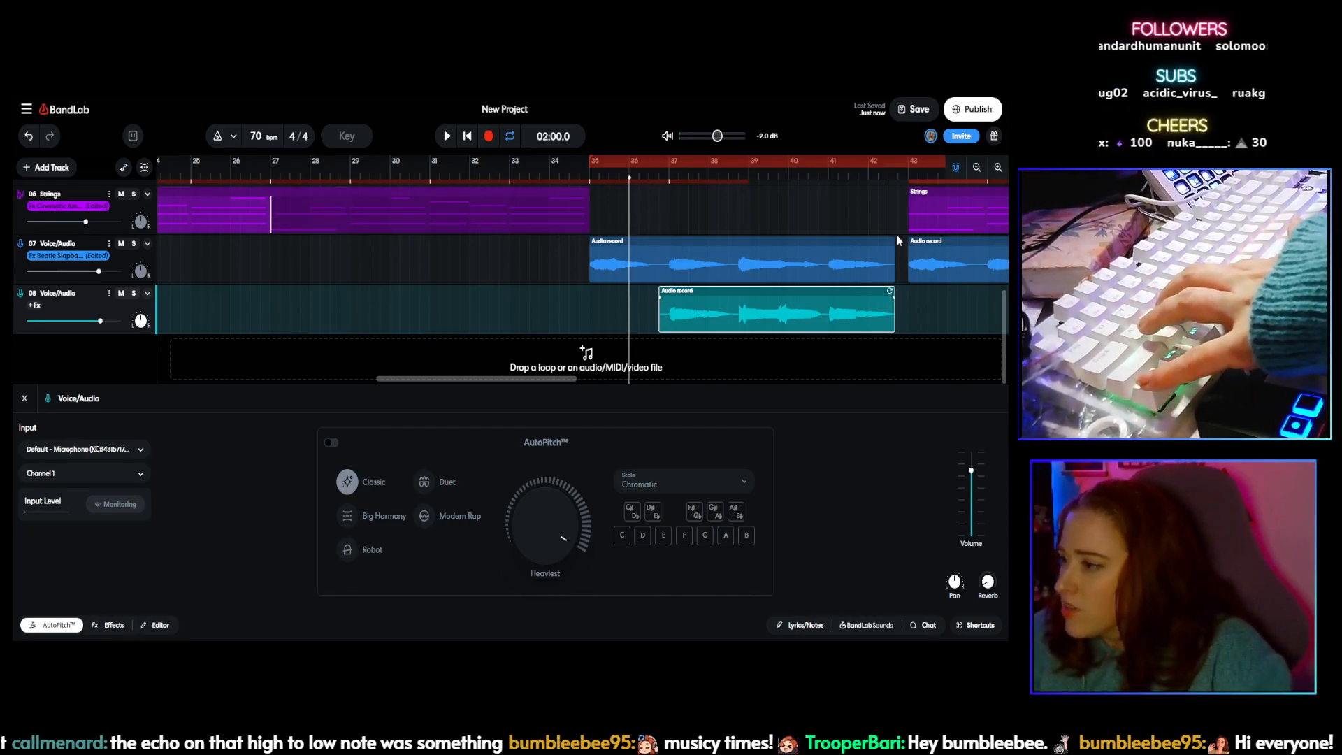
left_click(897, 182)
key("ctrl+v")
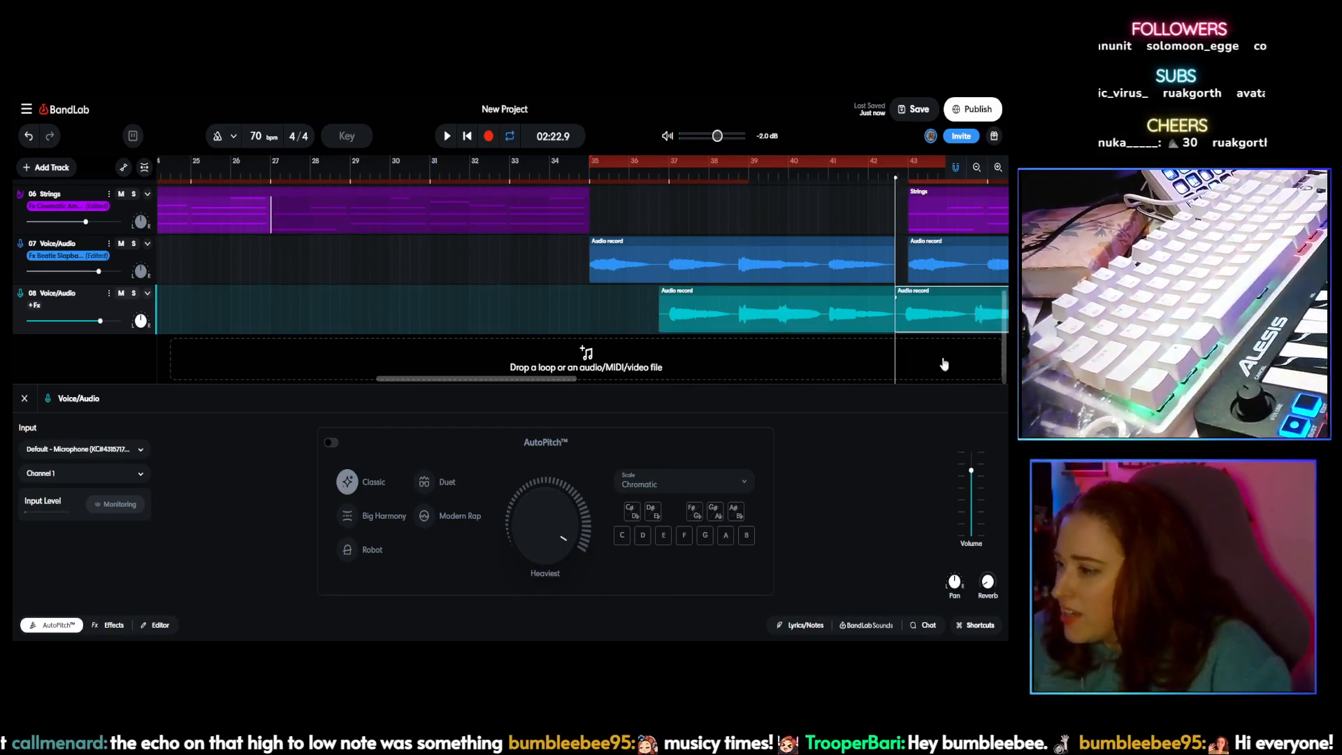
Step: Move the pasted copy of the harmony recording on the second voice track so it starts at about bar 44.7
left_click_drag(928, 319, 790, 326)
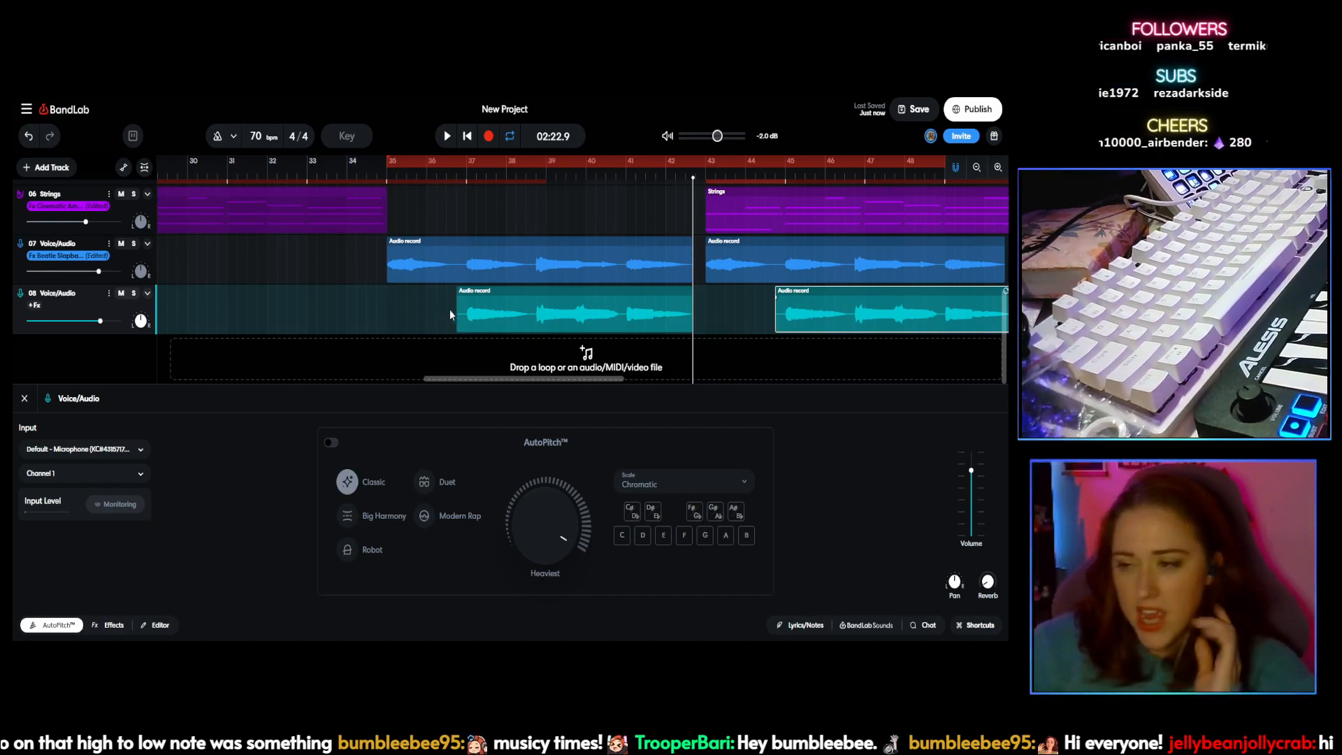
Step: Save the edited Beatle Slapback effects of the first voice track as a new preset named "Ahhhs fx"
left_click(71, 256)
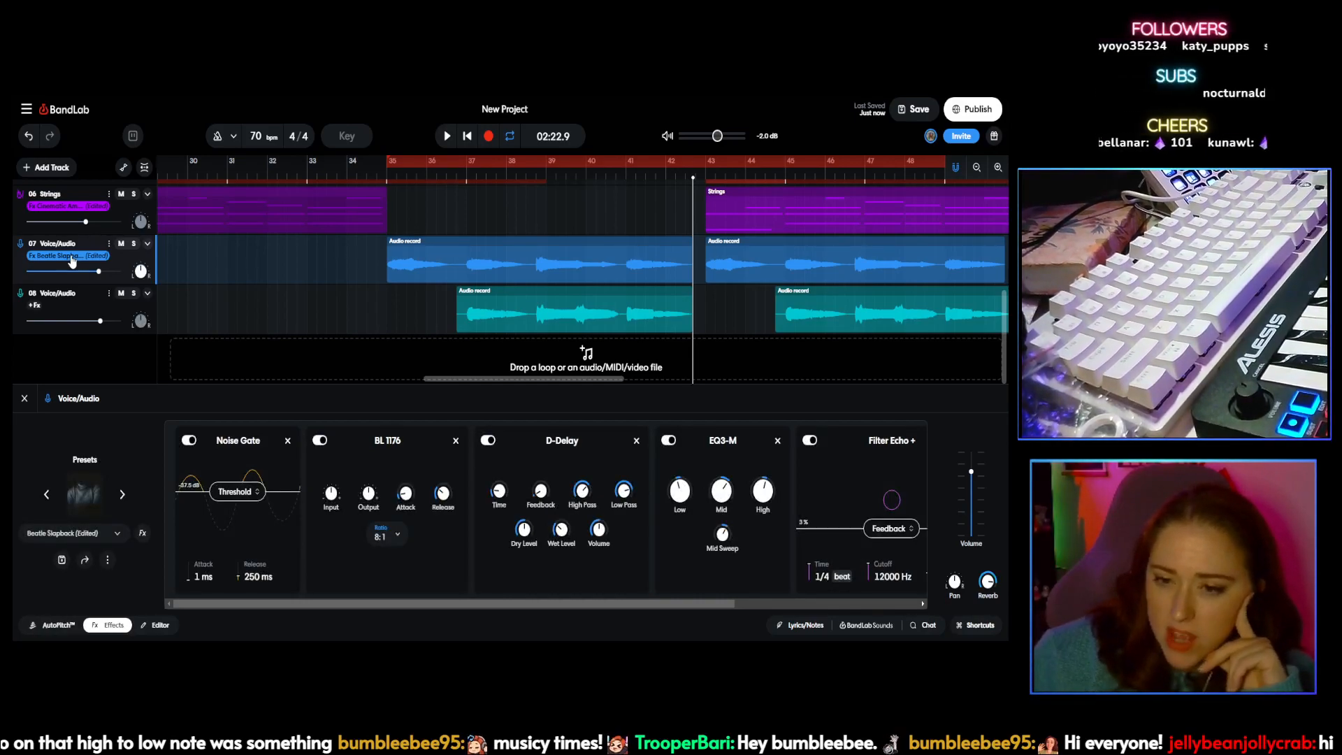
left_click(61, 559)
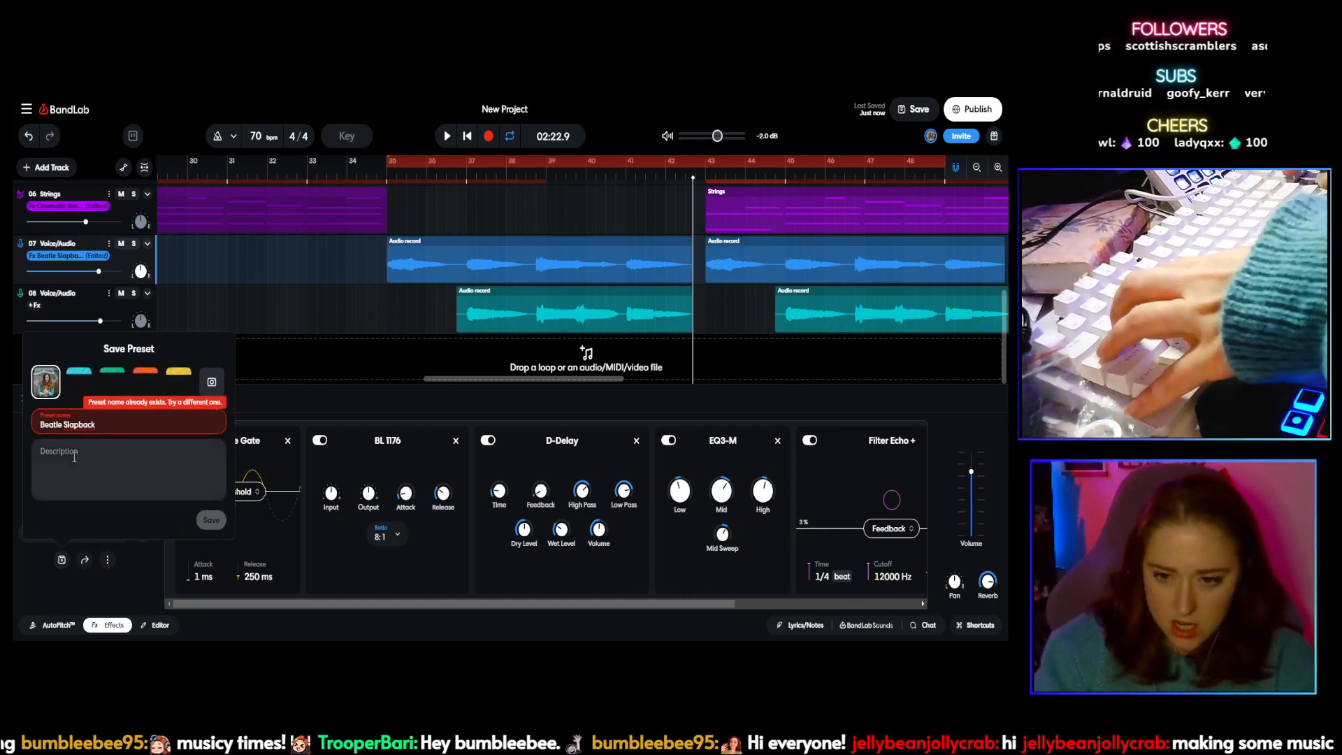
key("ctrl+a")
type("Ah")
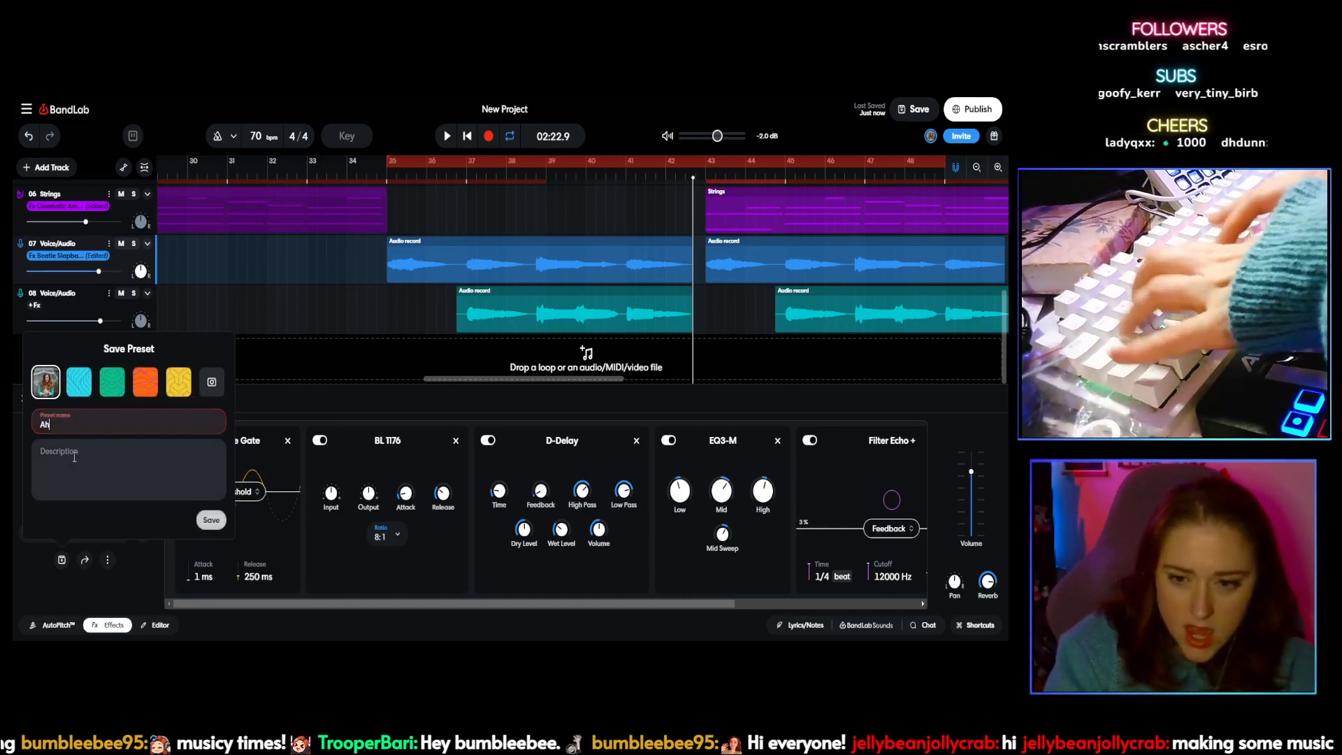
type("hhs fx")
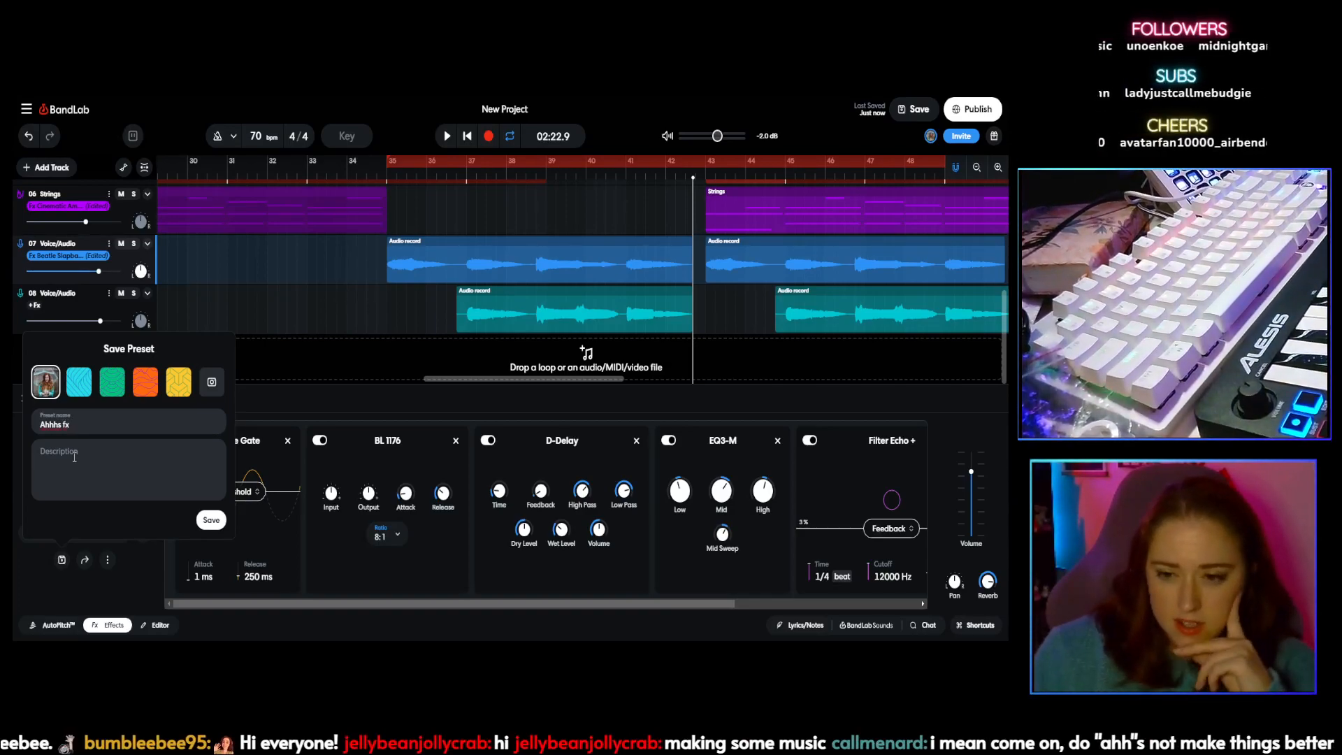
left_click(211, 520)
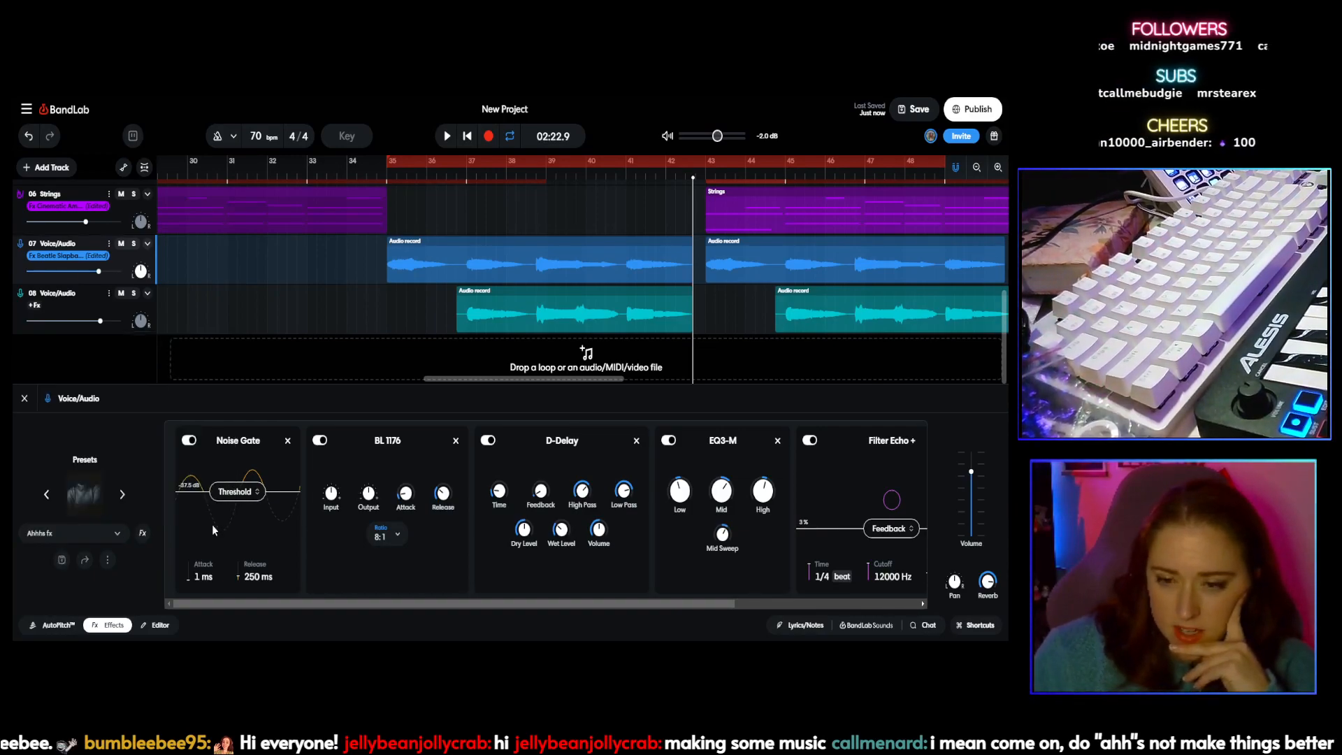
Step: Apply the saved "Ahhhs fx" preset to the second voice track
left_click(70, 301)
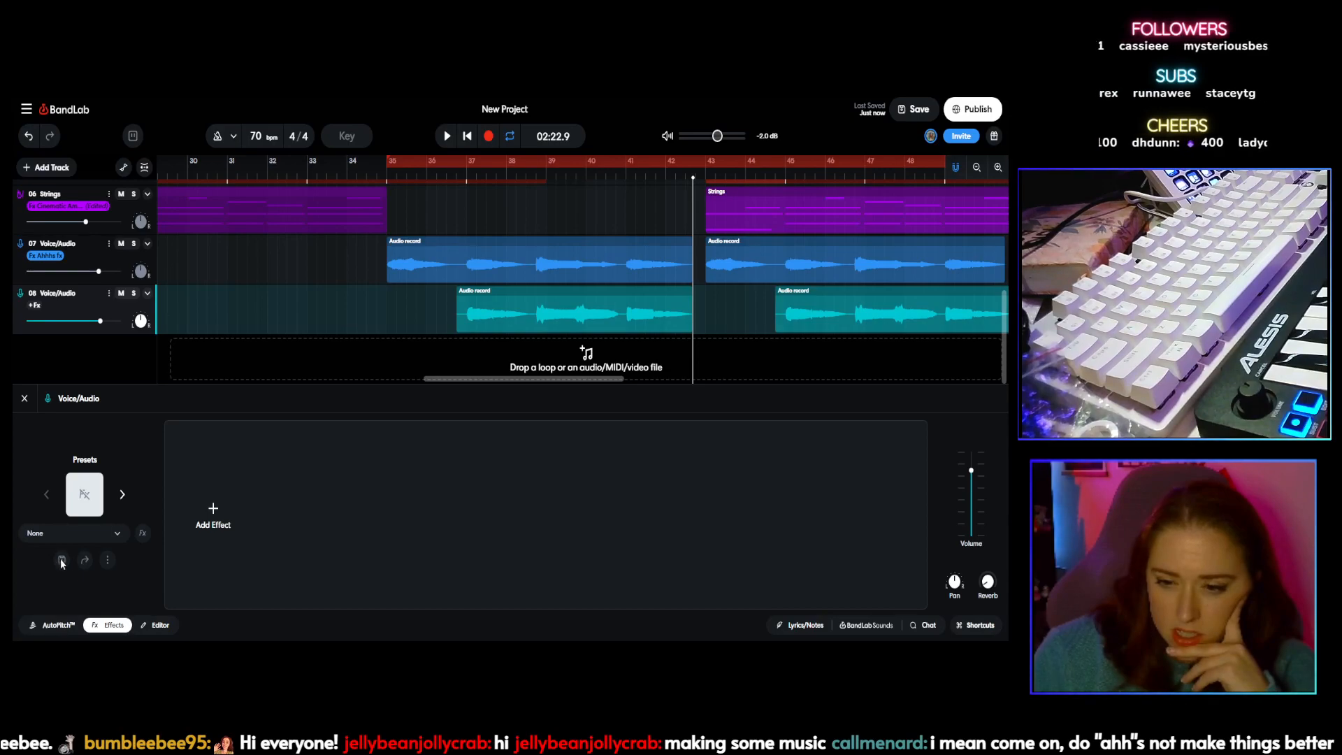
left_click(118, 536)
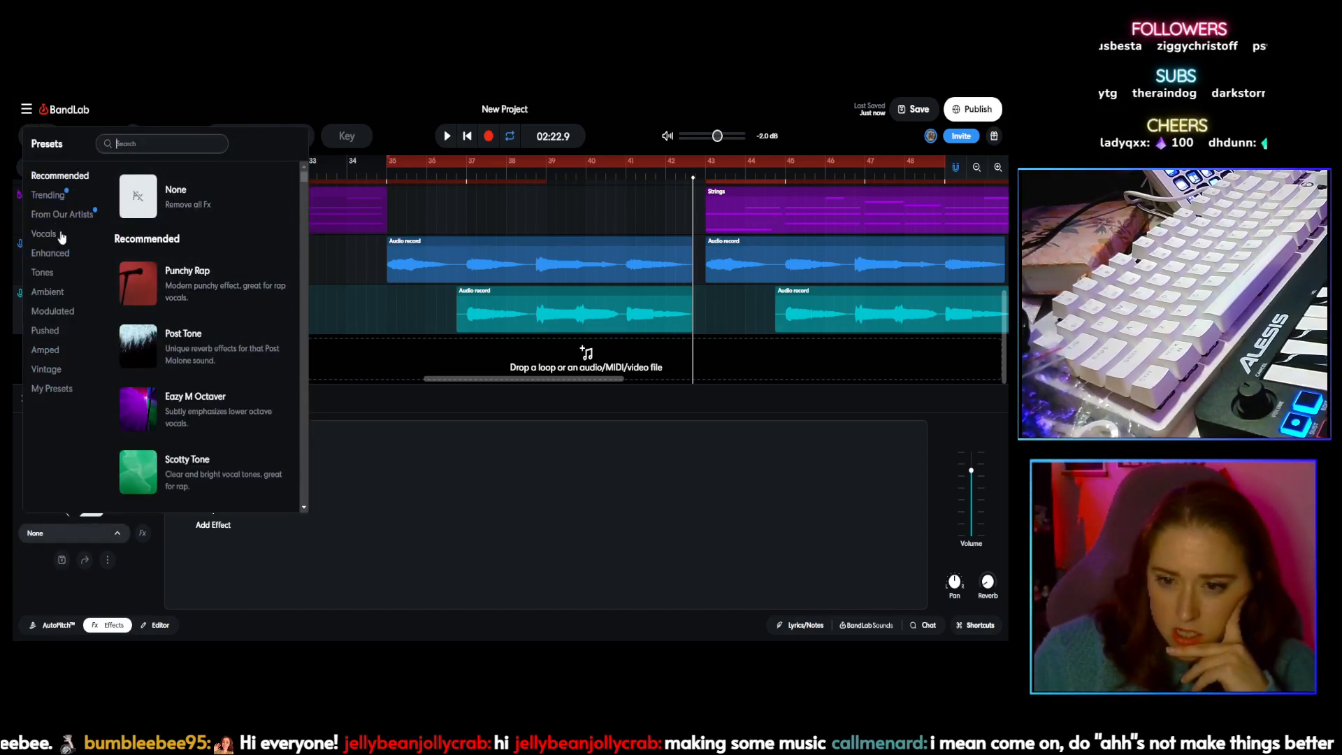
left_click(45, 350)
scroll(143, 223, "down", 10)
left_click(141, 220)
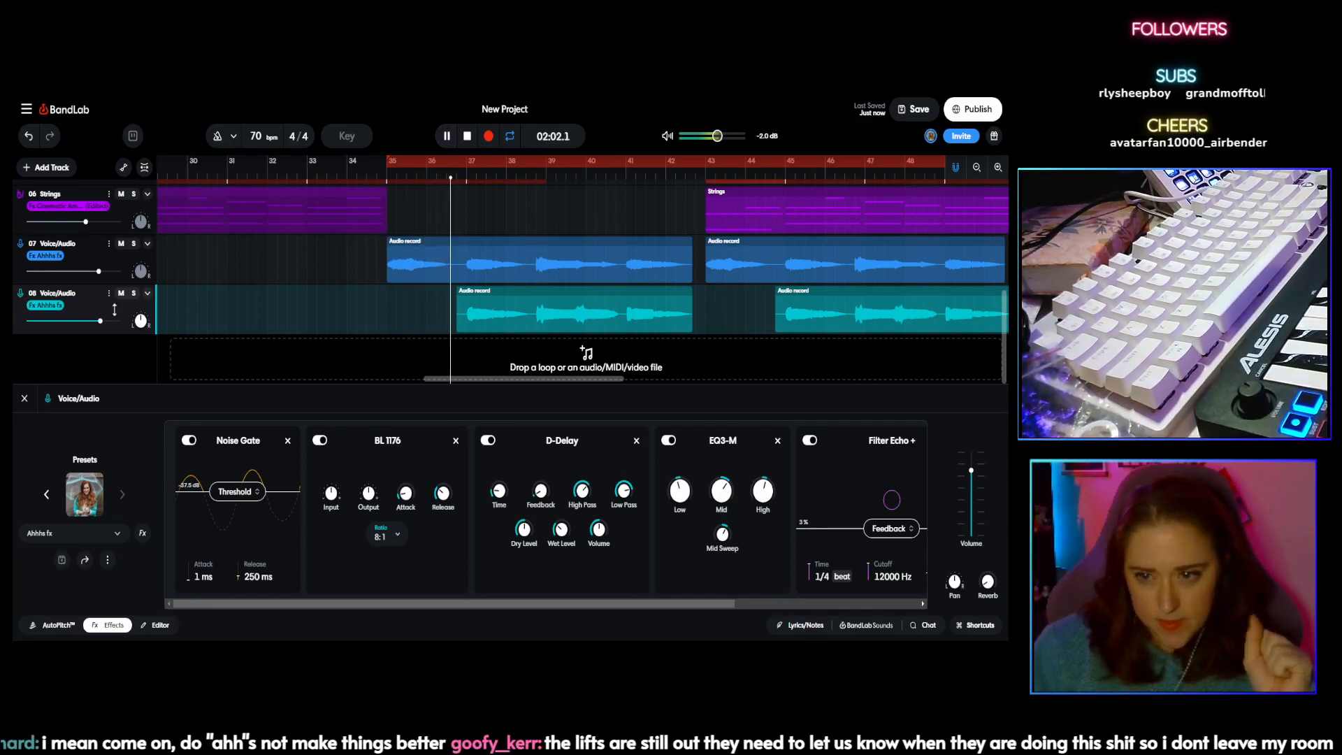
Step: Lower the volume of both voice tracks slightly during playback and close the effects settings
scroll(88, 260, "up", 1)
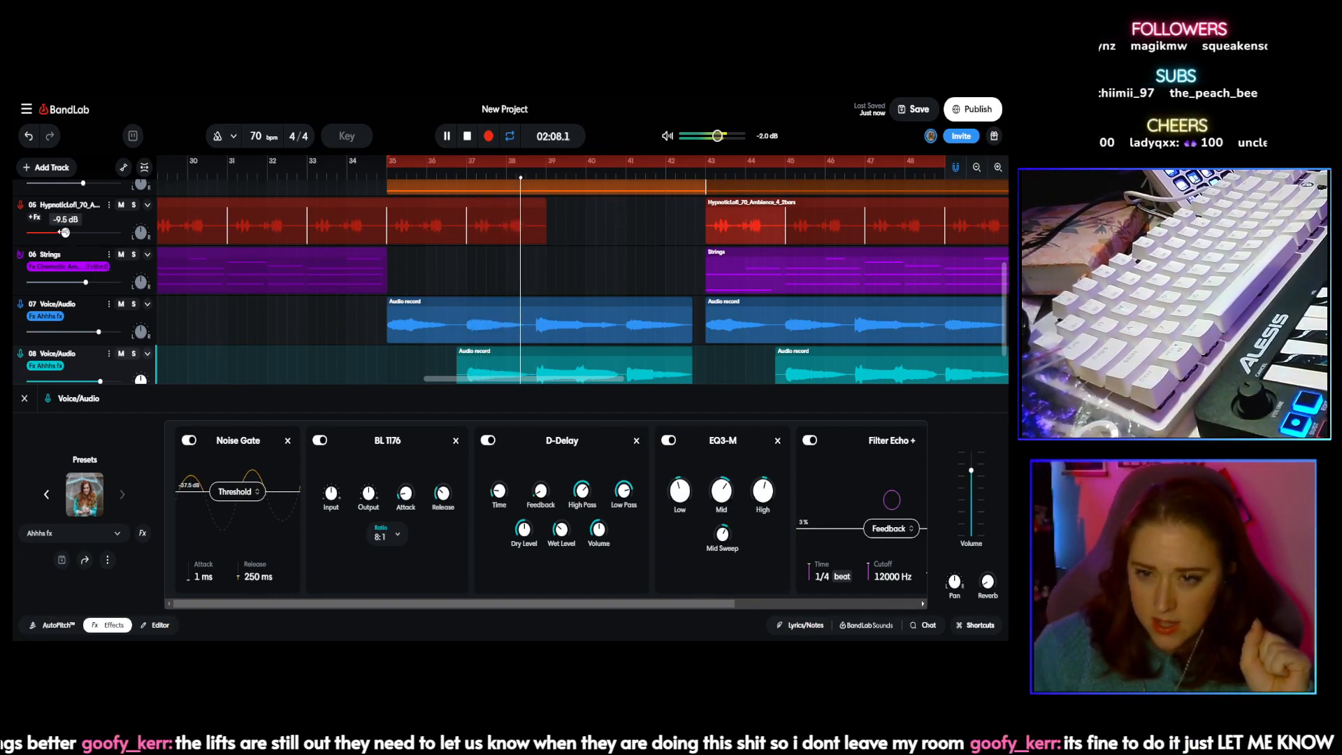
scroll(113, 271, "down", 1)
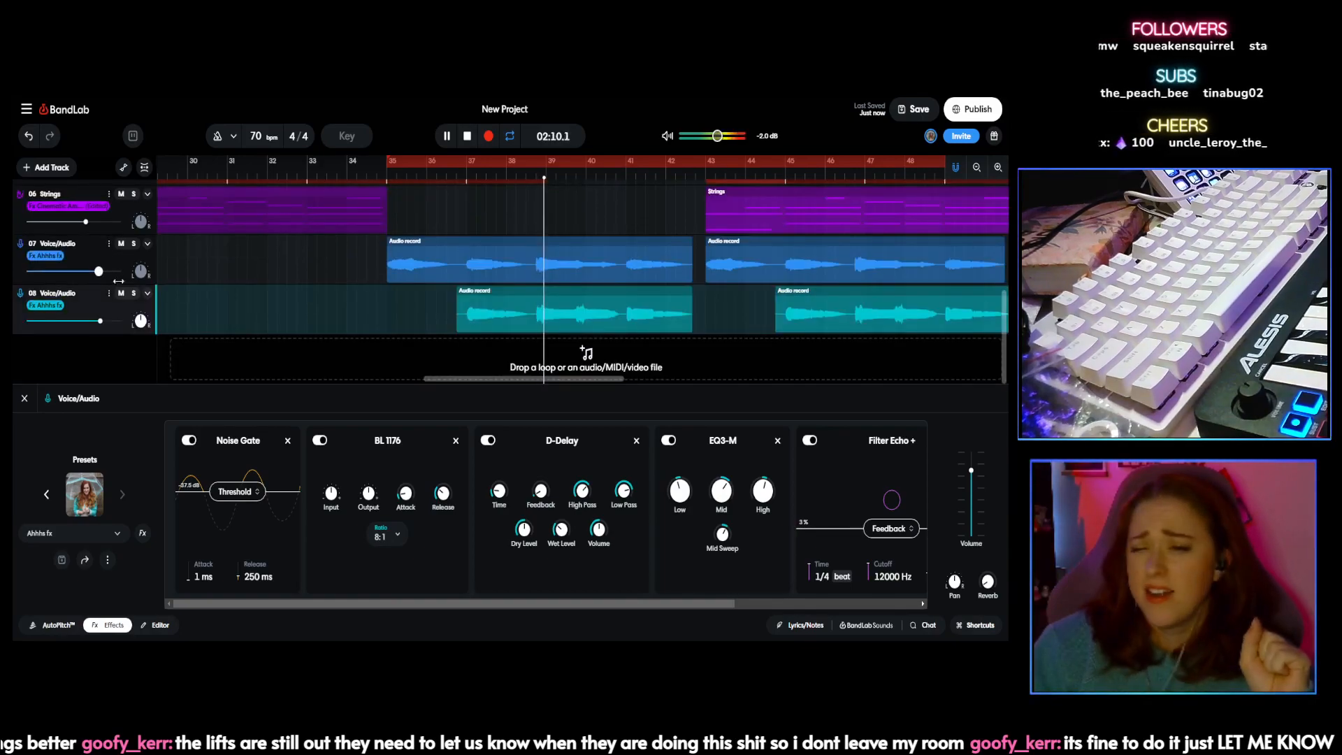
left_click_drag(93, 271, 90, 272)
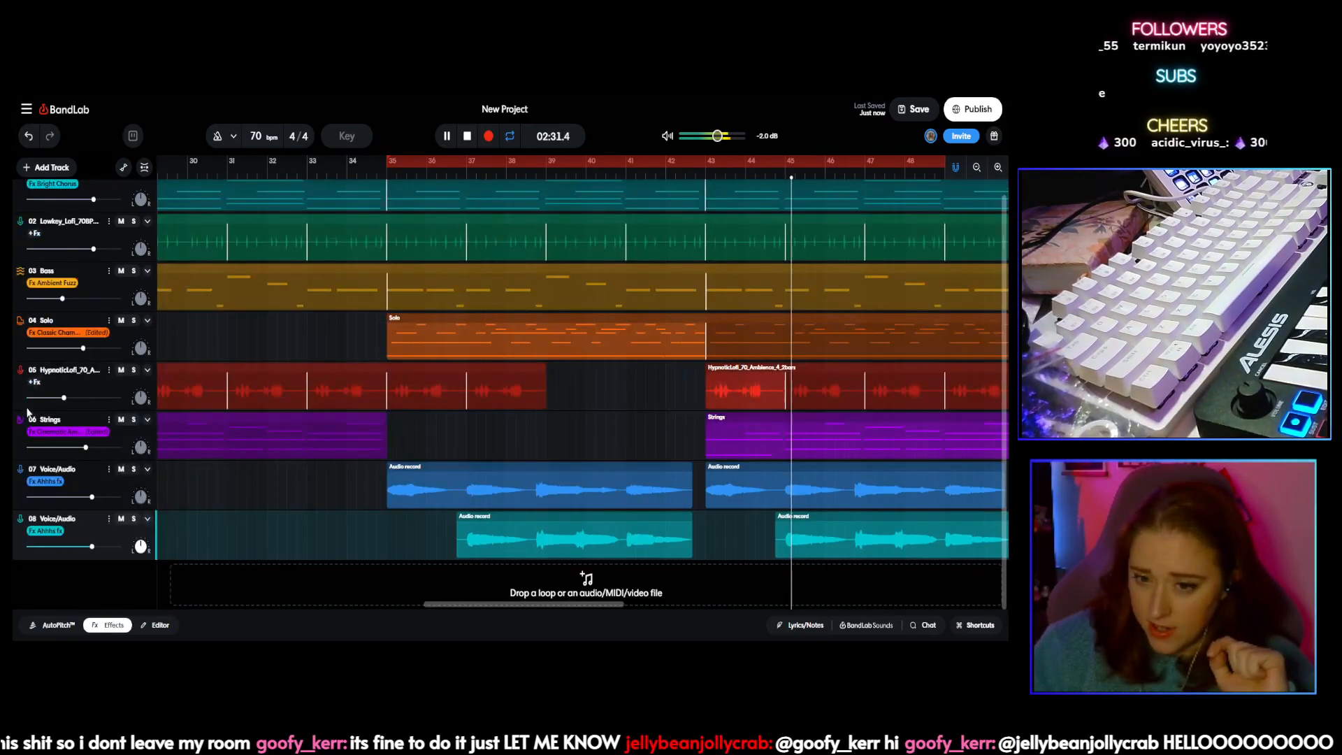
left_click(24, 397)
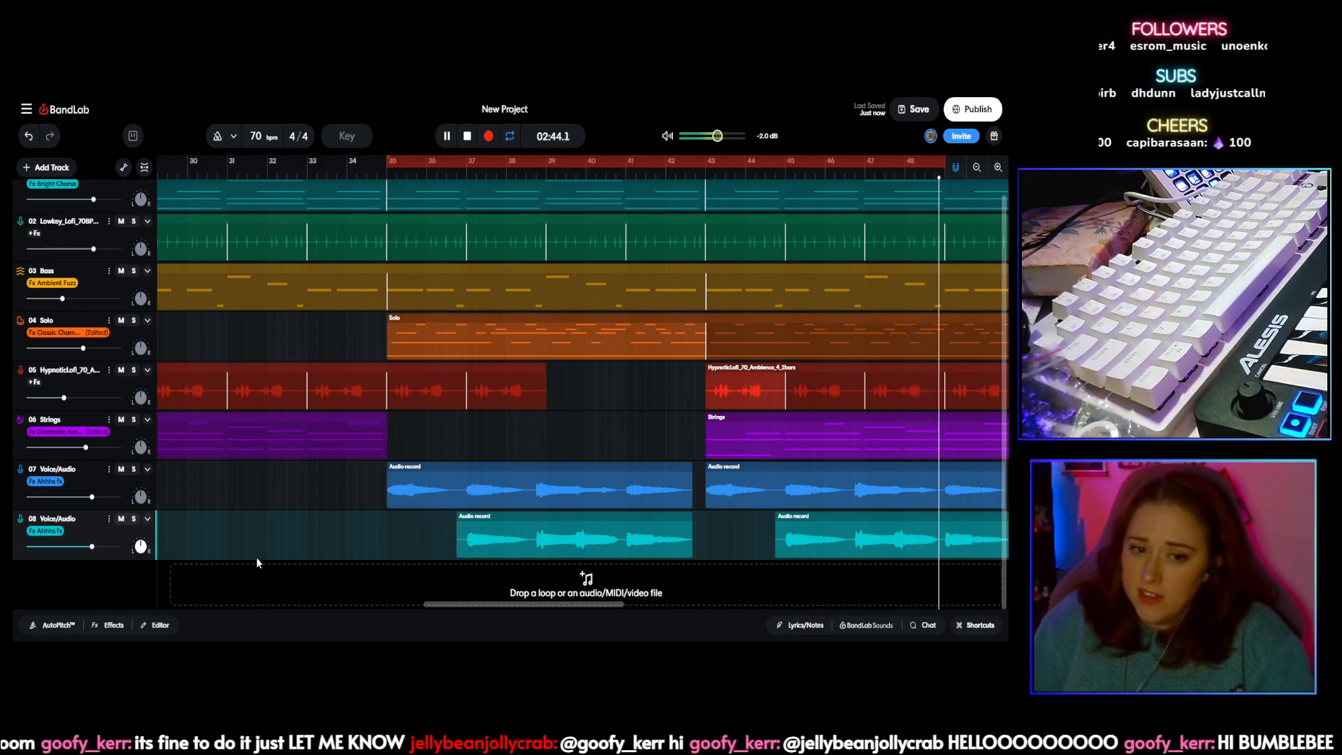
Step: Stop playback and extend the loop region to cover the whole song from bar 1 to bar 83
left_click(467, 137)
left_click_drag(591, 162, 14, 159)
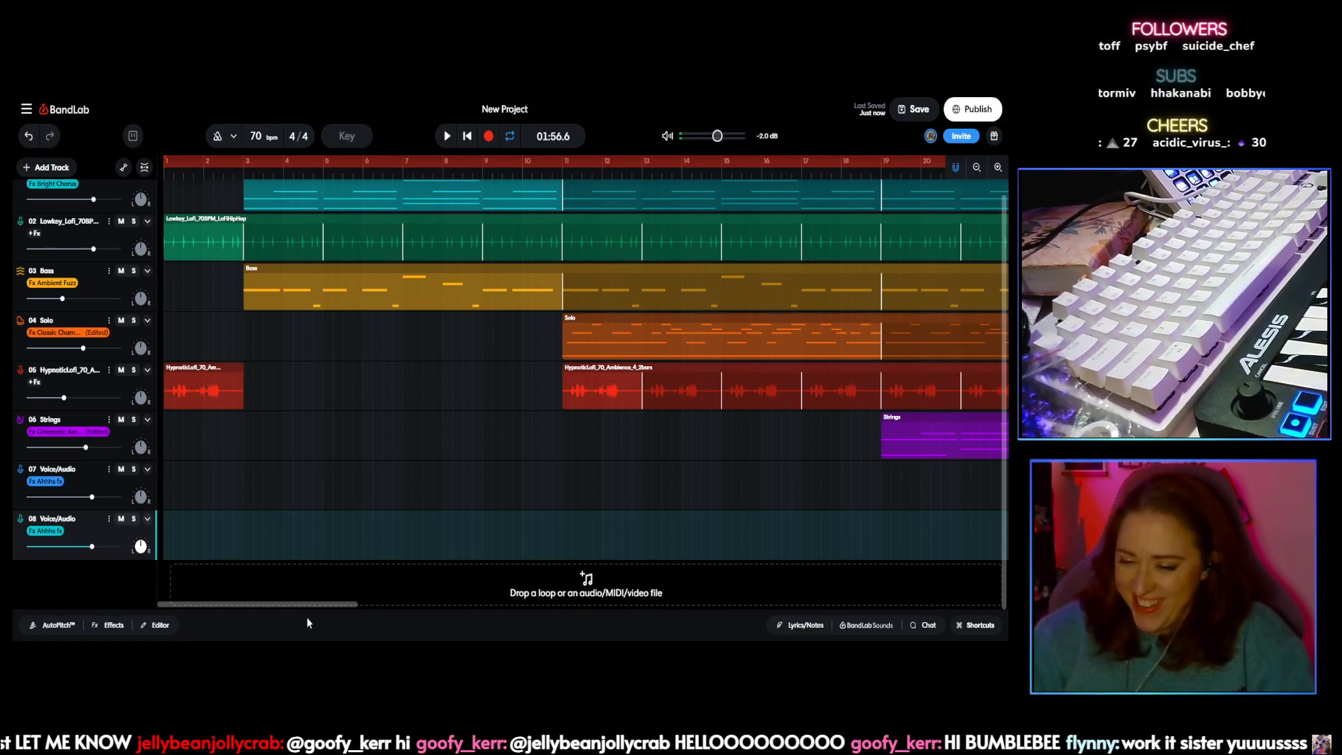
left_click_drag(308, 605, 739, 566)
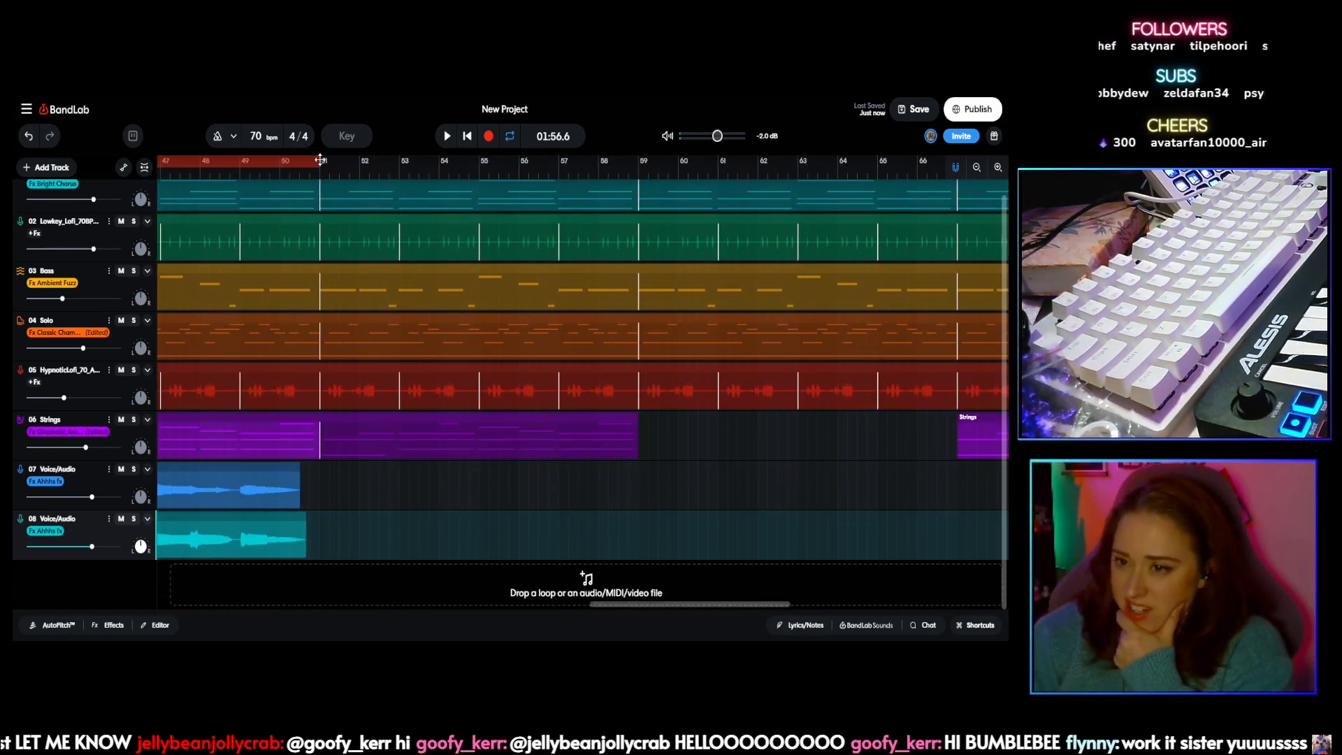
left_click_drag(411, 173, 693, 241)
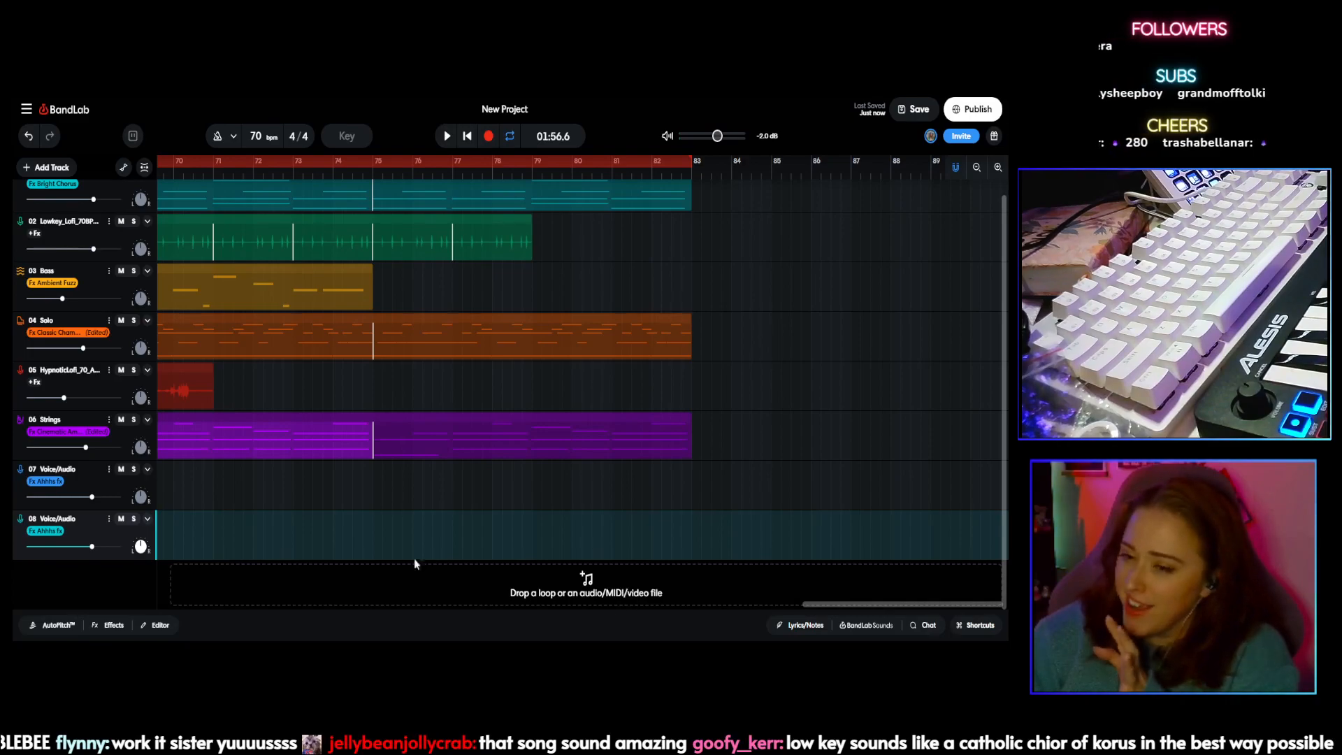
left_click_drag(831, 604, 547, 565)
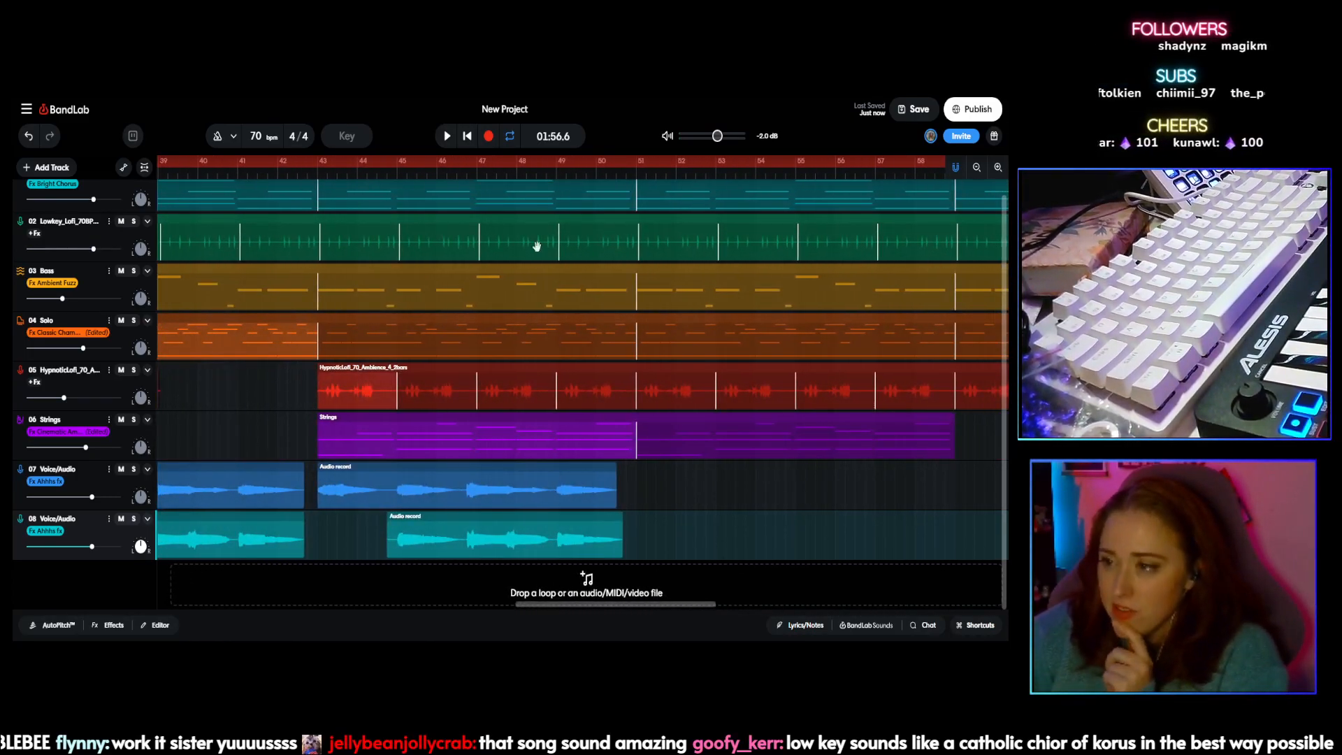
Step: Play the song from the start while slightly lowering the Bass and Solo volumes and raising the Lowkey_Lofi track's volume
left_click(447, 137)
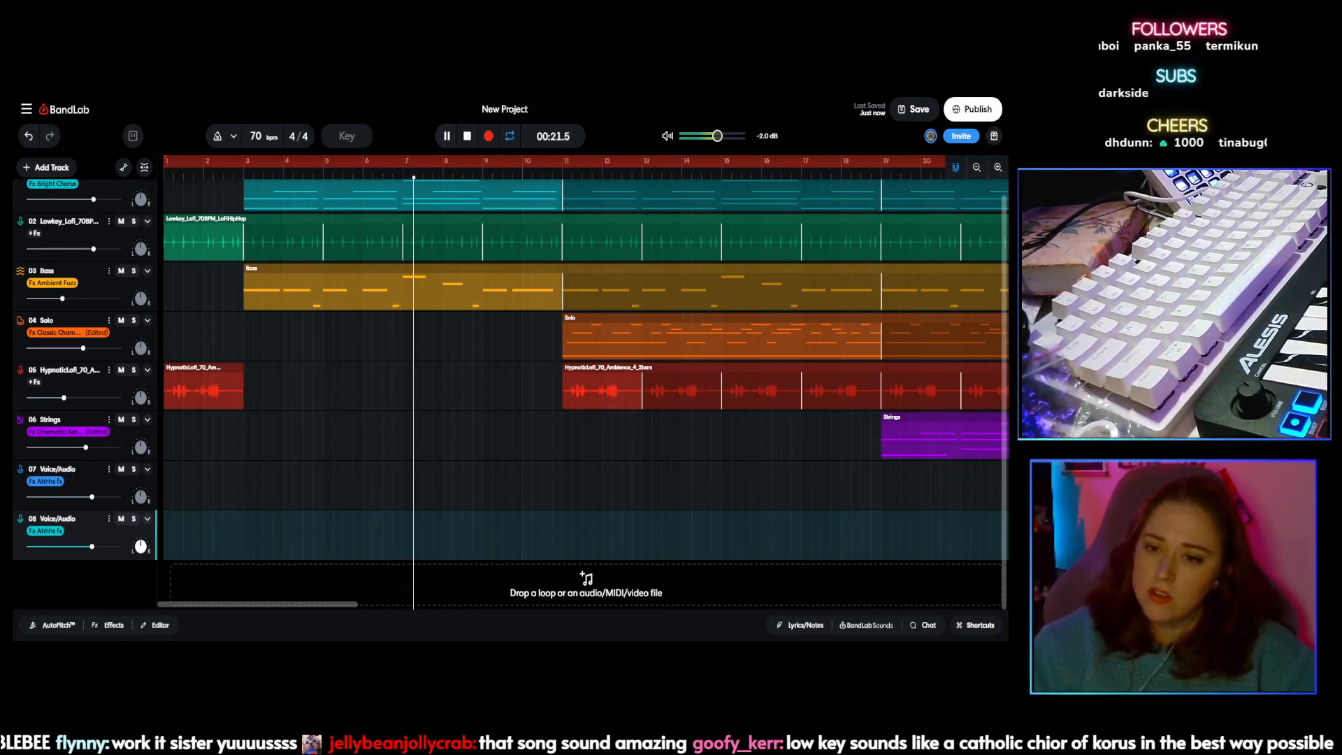
left_click(262, 279)
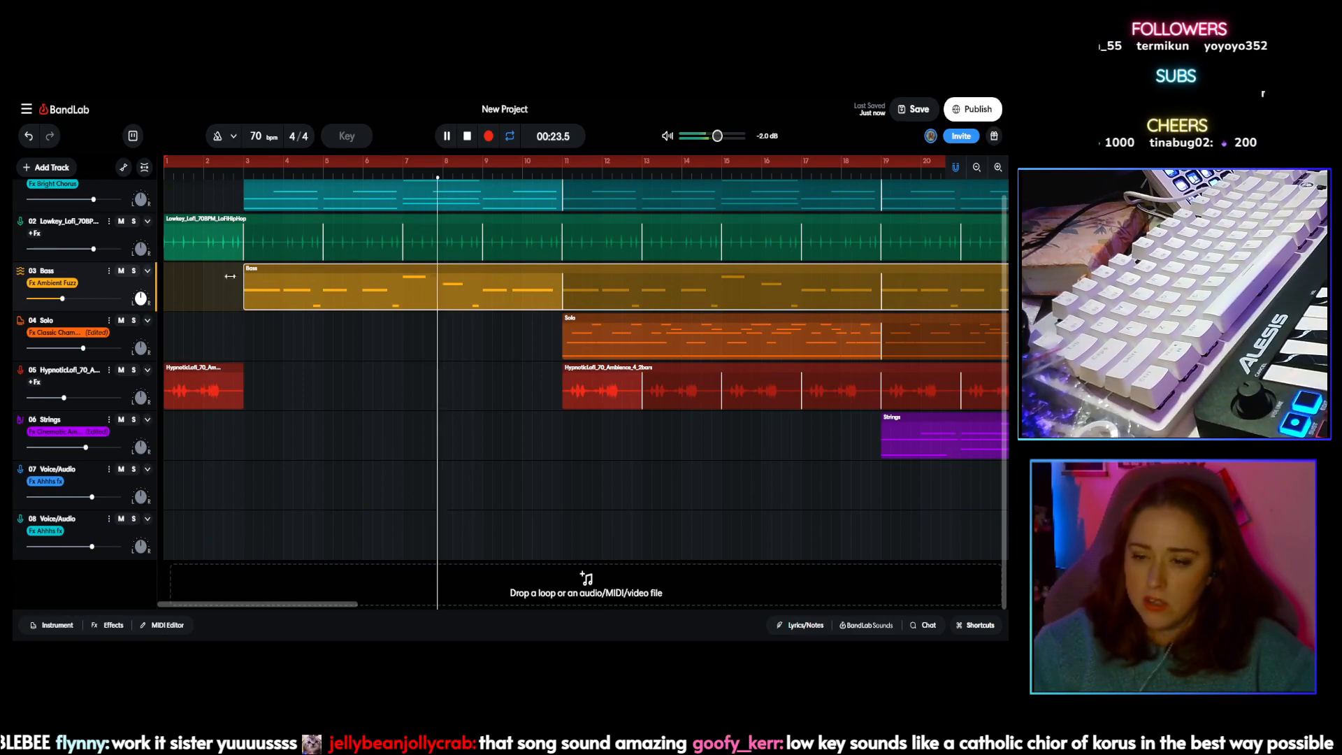
left_click_drag(63, 299, 55, 299)
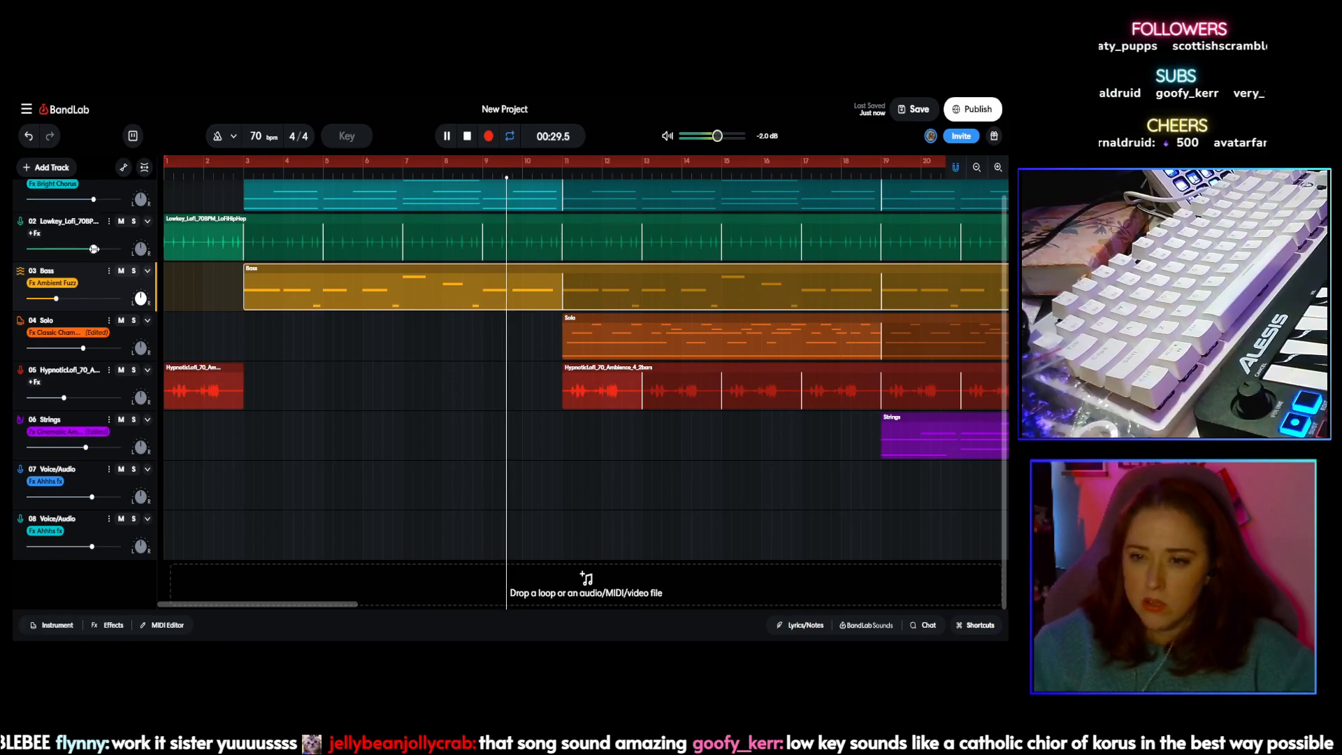
left_click_drag(92, 249, 99, 249)
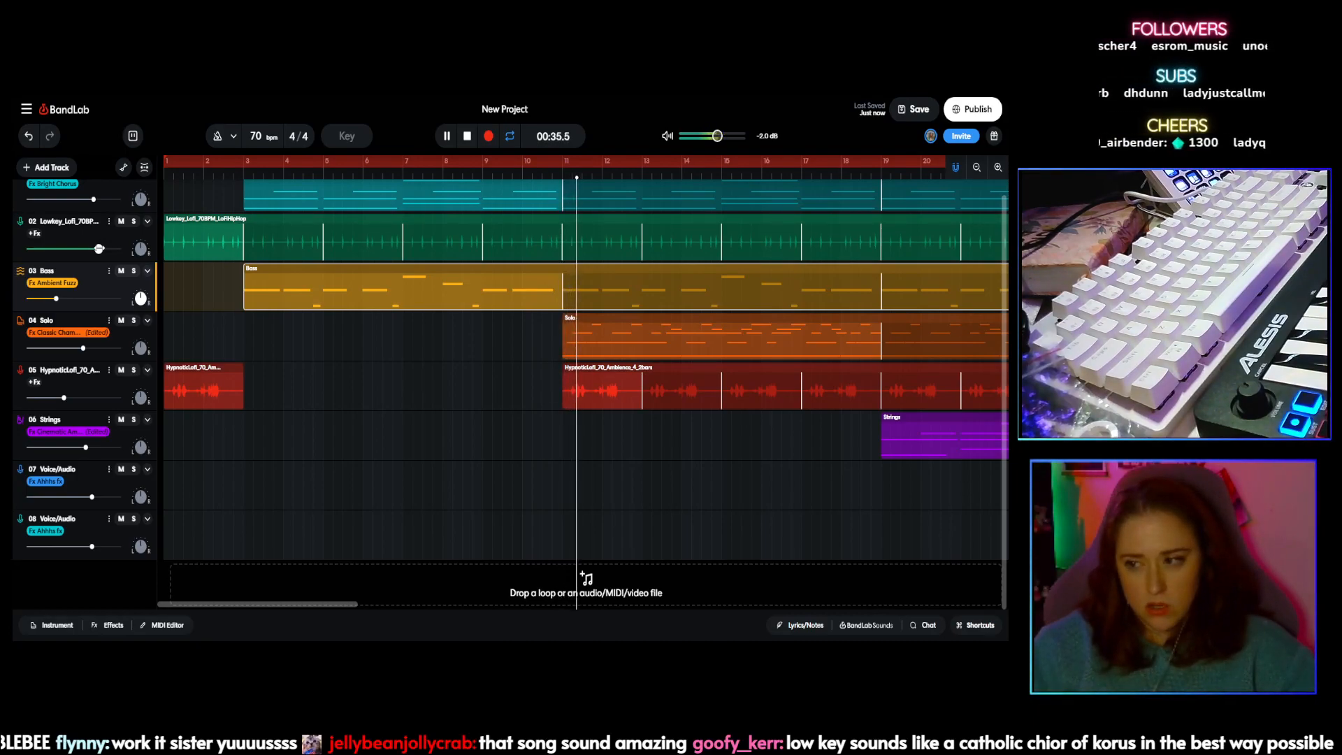
left_click_drag(82, 348, 78, 348)
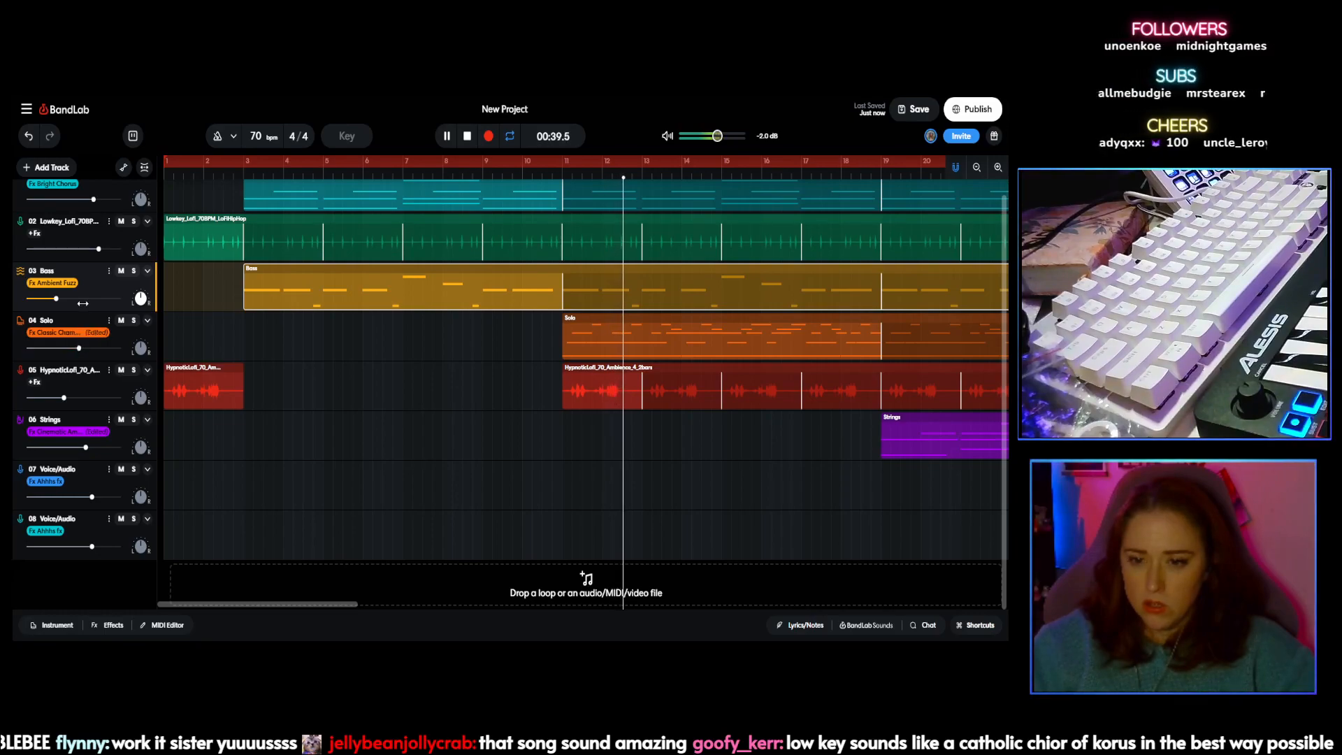
Step: Adjust the high band of the Solo track's EQ3-M and slightly raise its Graphic EQ's 100 Hz band, and save the project
left_click(80, 321)
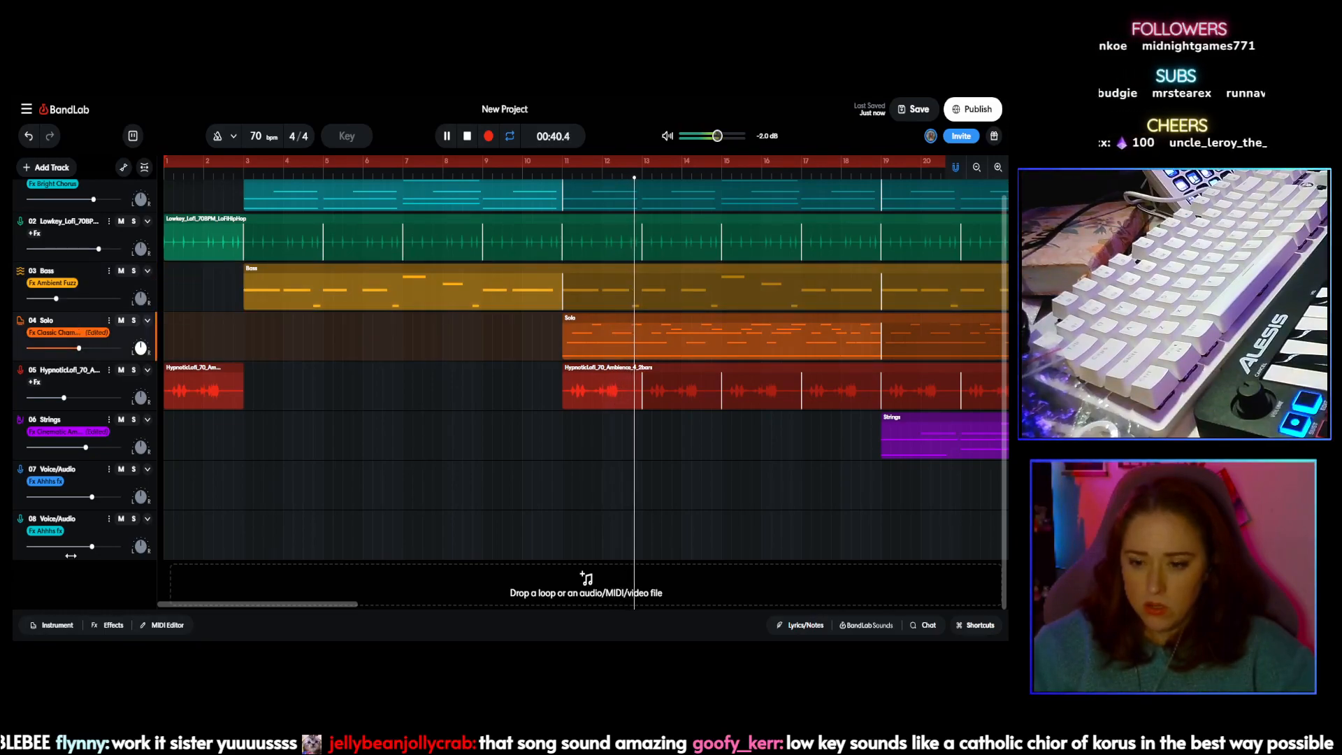
left_click(113, 625)
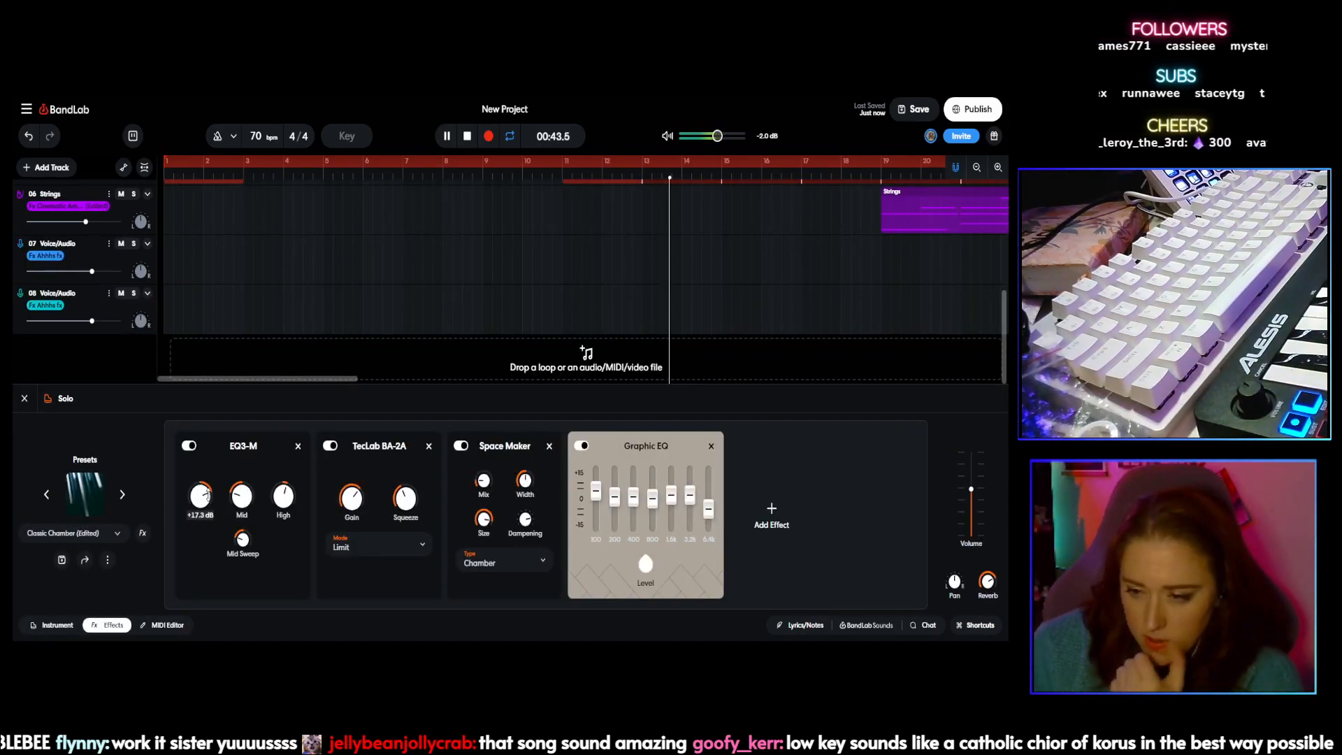
left_click_drag(279, 488, 285, 520)
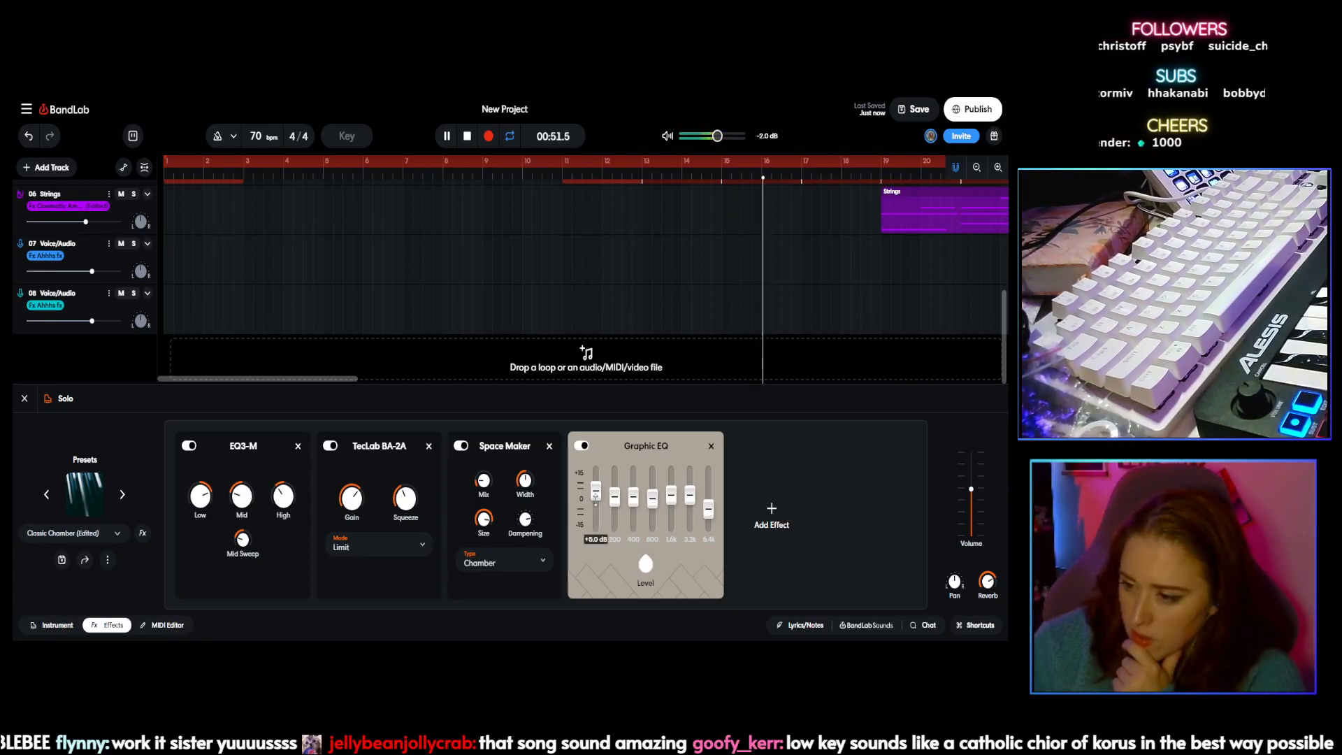
left_click_drag(596, 490, 596, 488)
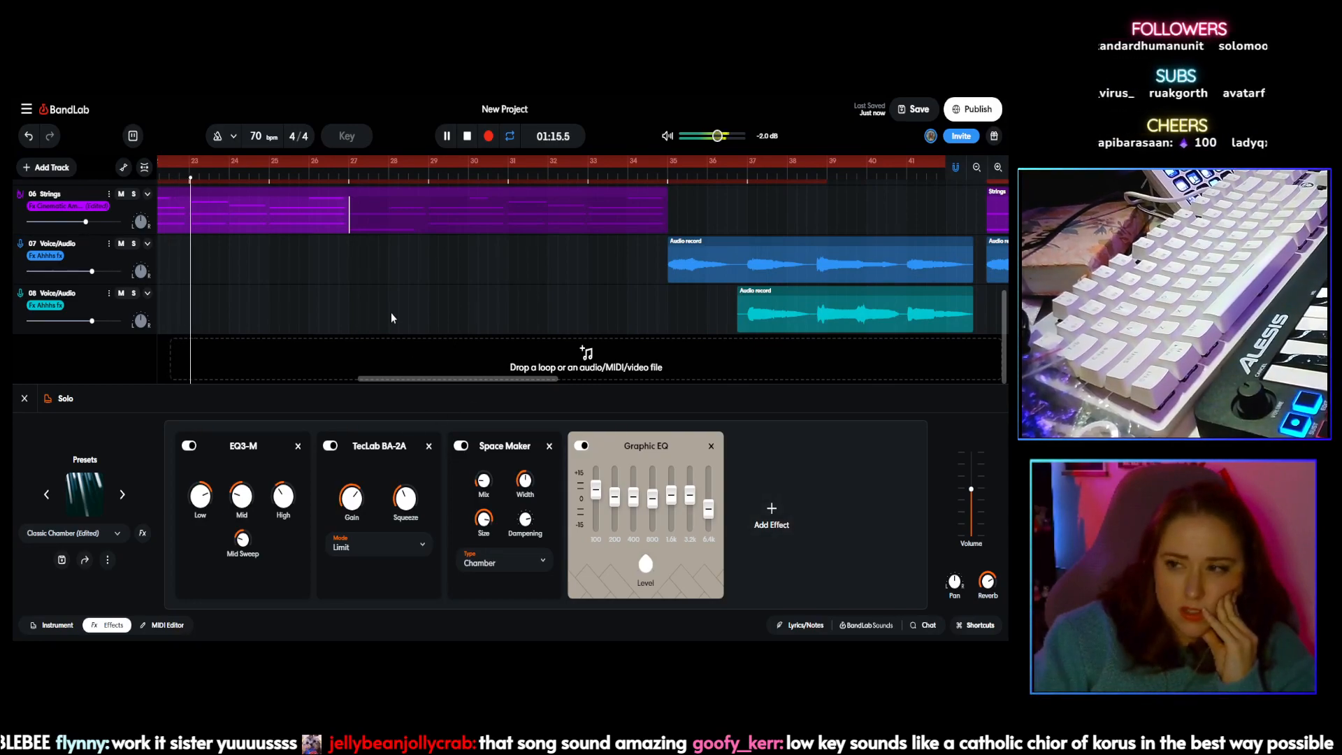
left_click(25, 399)
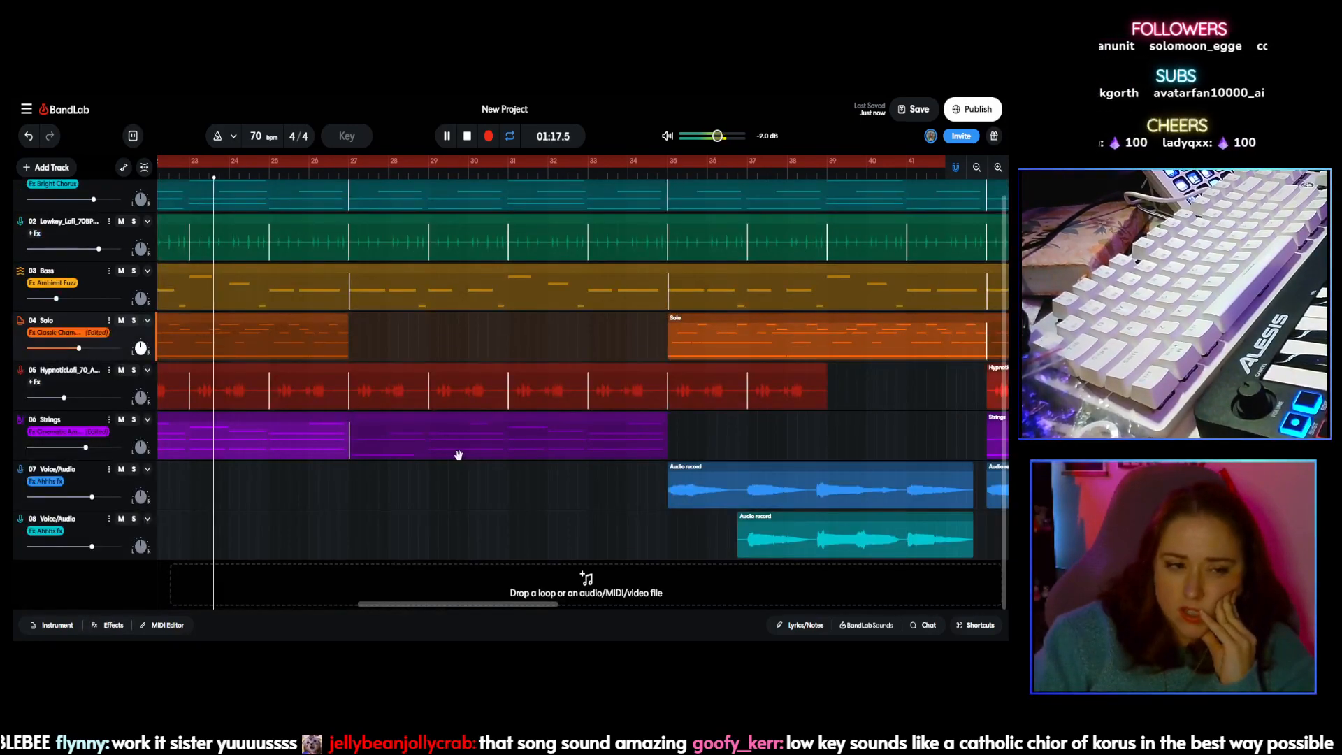
left_click(909, 109)
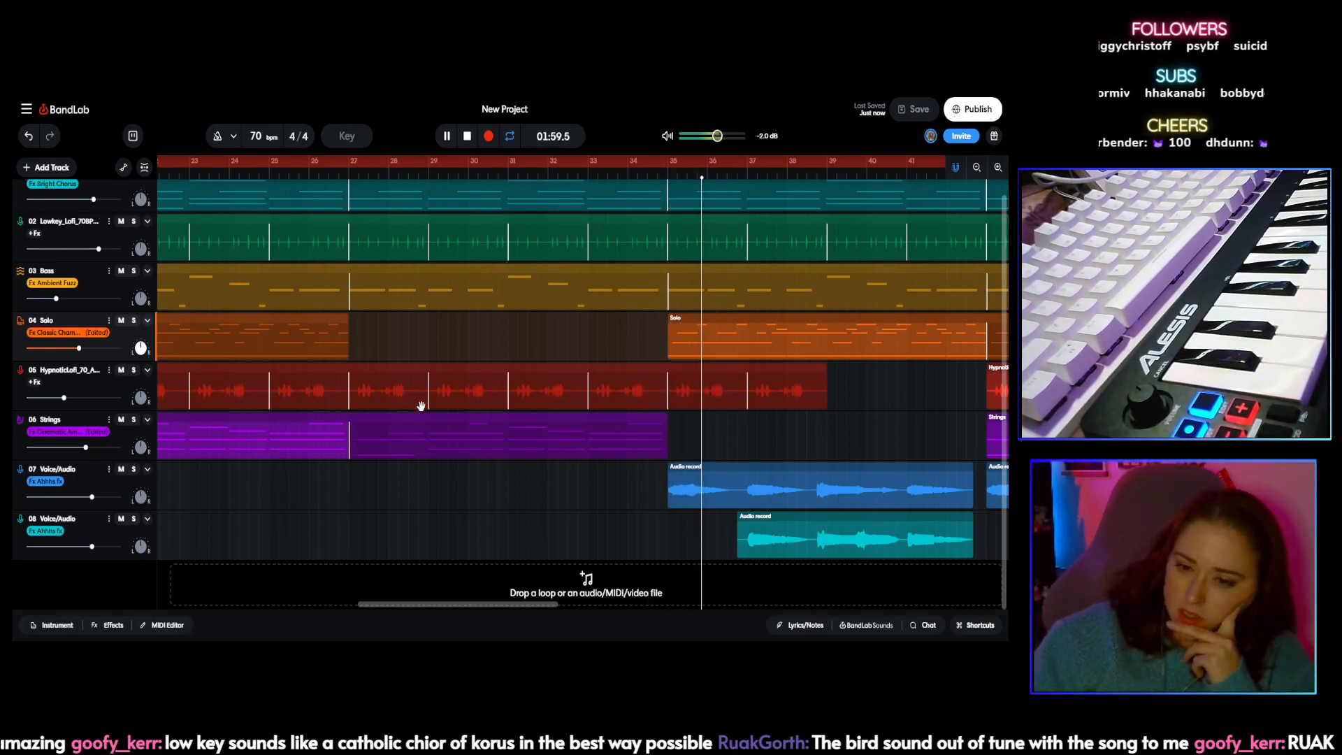
Step: Shorten the looped HypnoticLofi ambience clip that runs past bar 35 so it ends at bar 37
left_click(691, 475)
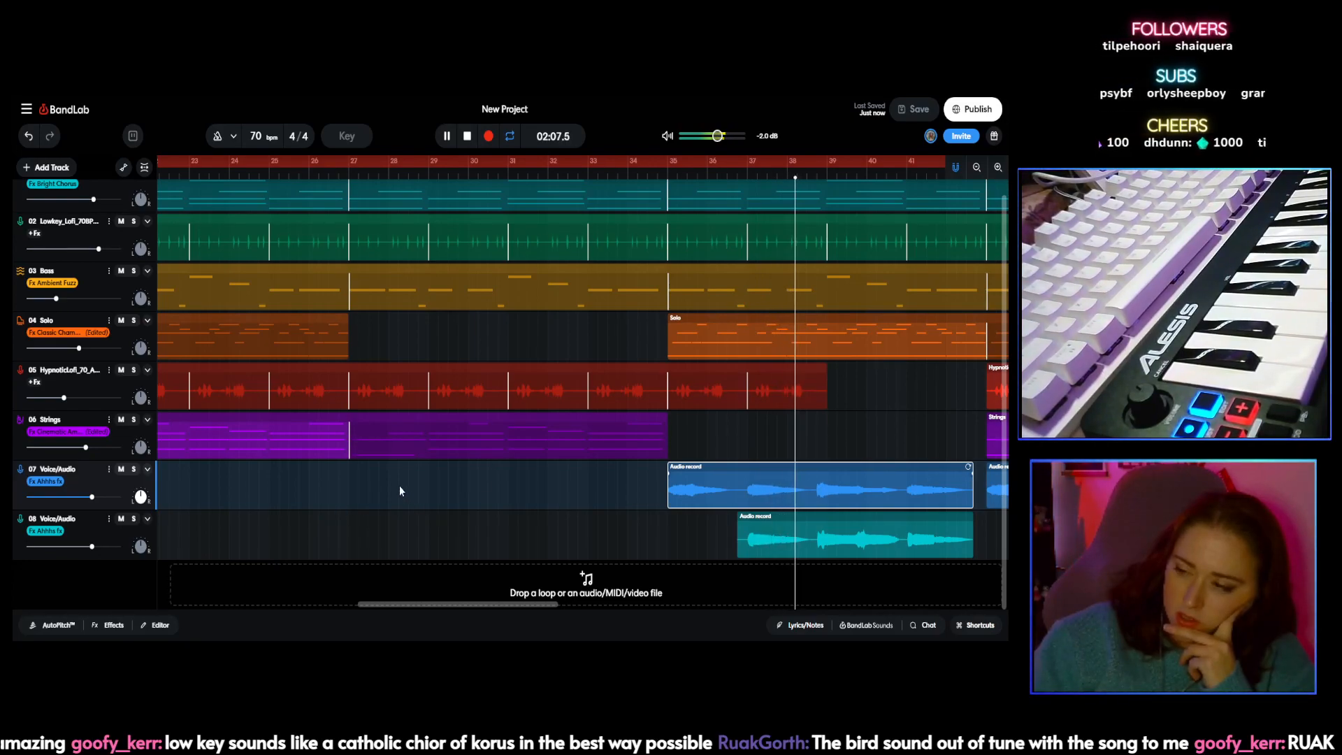
left_click_drag(826, 369, 748, 370)
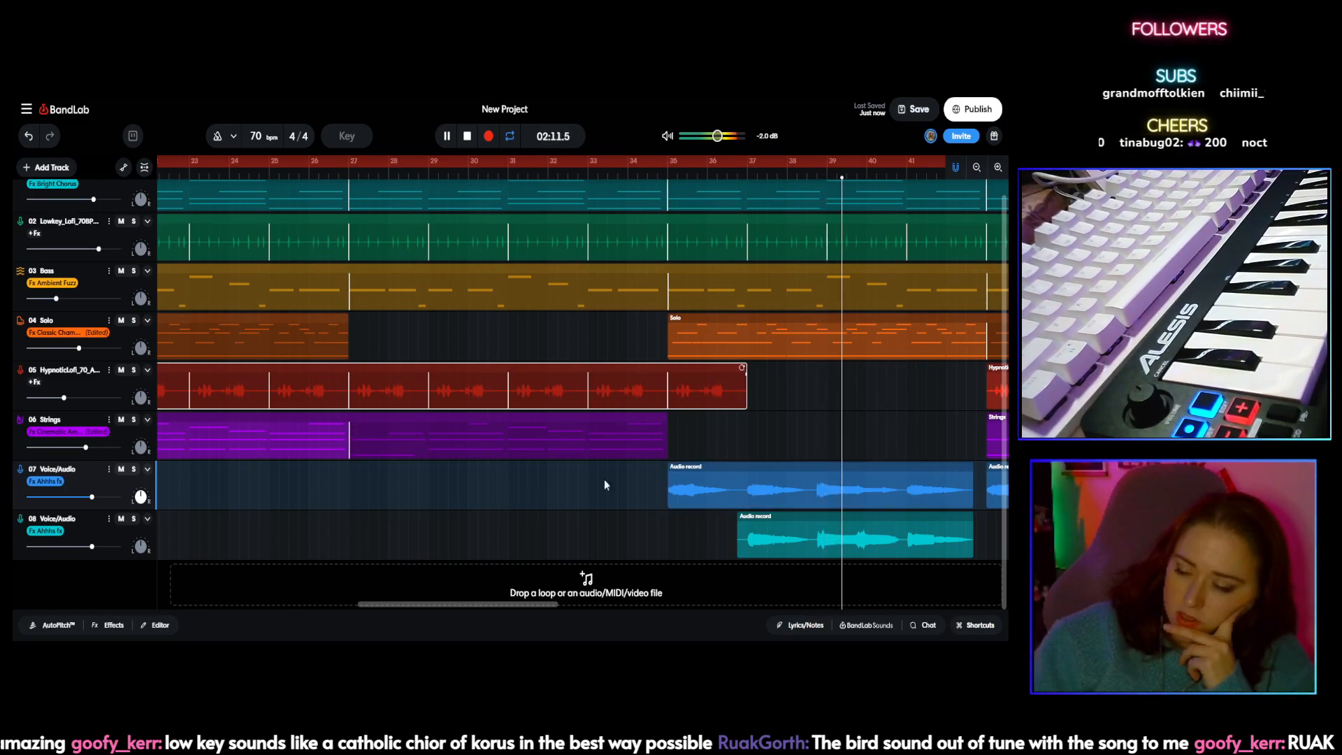
Step: Reduce the volumes of the two voice tracks further to sit them lower in the mix
left_click_drag(91, 497, 85, 497)
left_click_drag(91, 548, 81, 548)
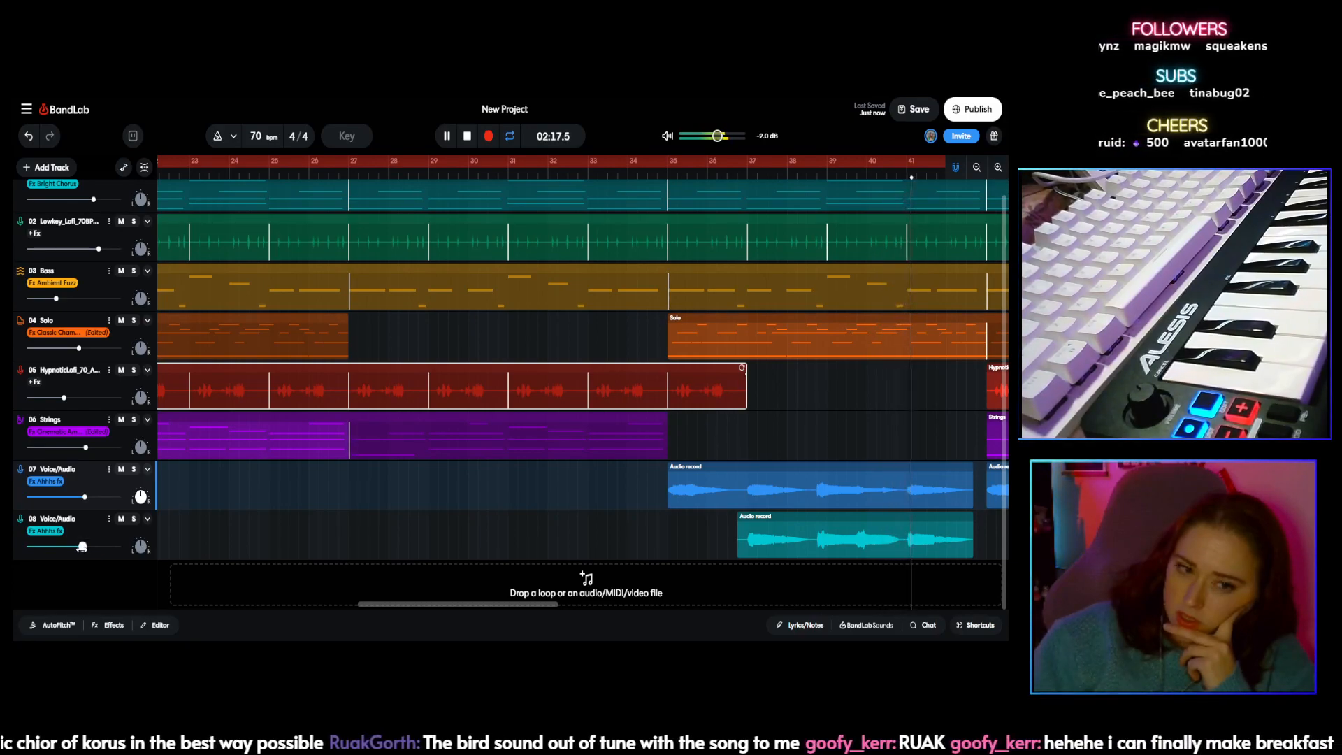
Step: Listen on through the repeated voice section past bar 51, stop playback and return to the end of the shortened ambience clip
left_click_drag(529, 604, 632, 602)
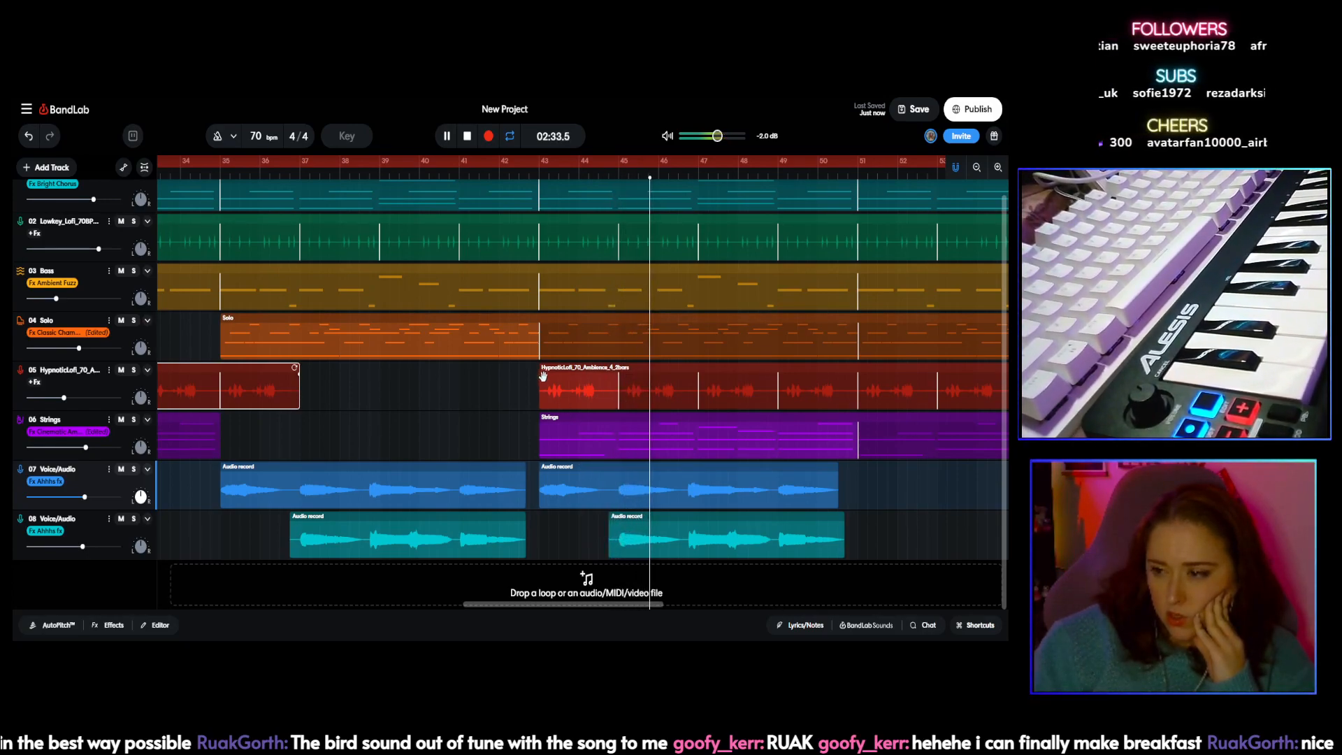
left_click_drag(637, 600, 704, 604)
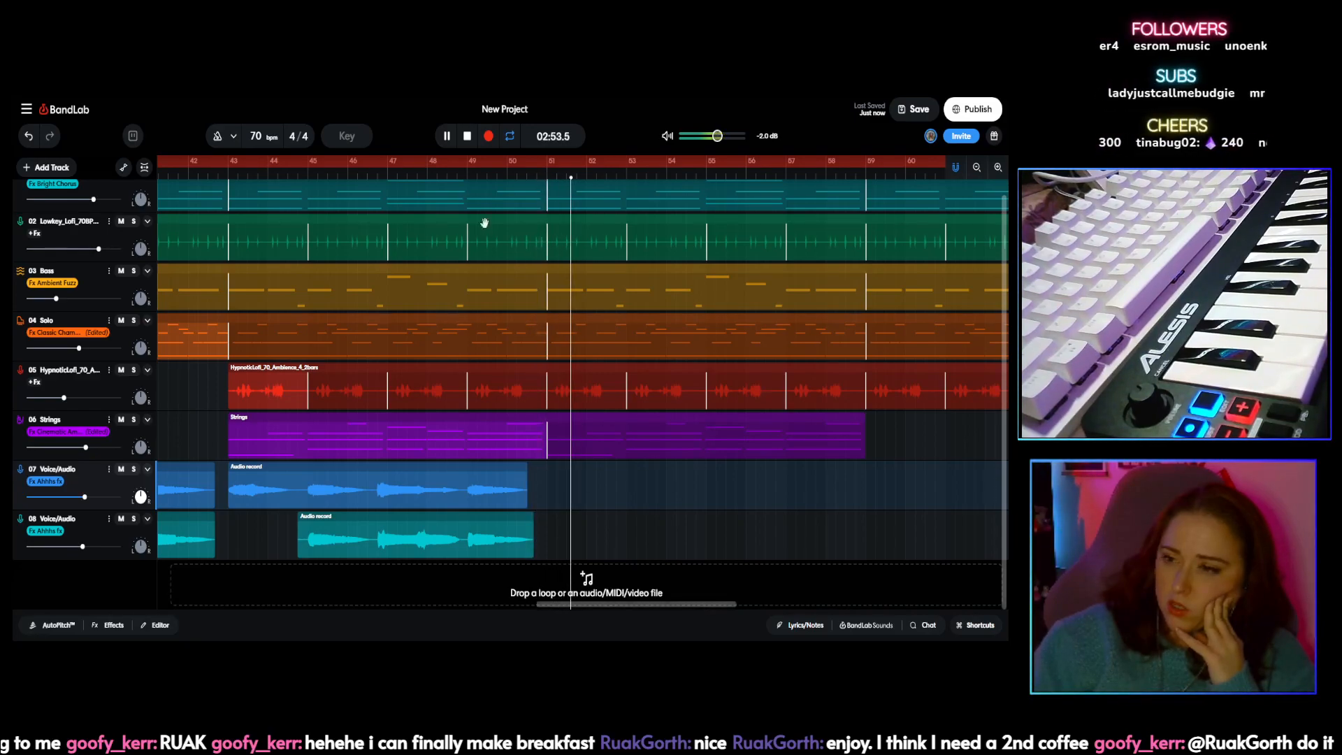
key("space")
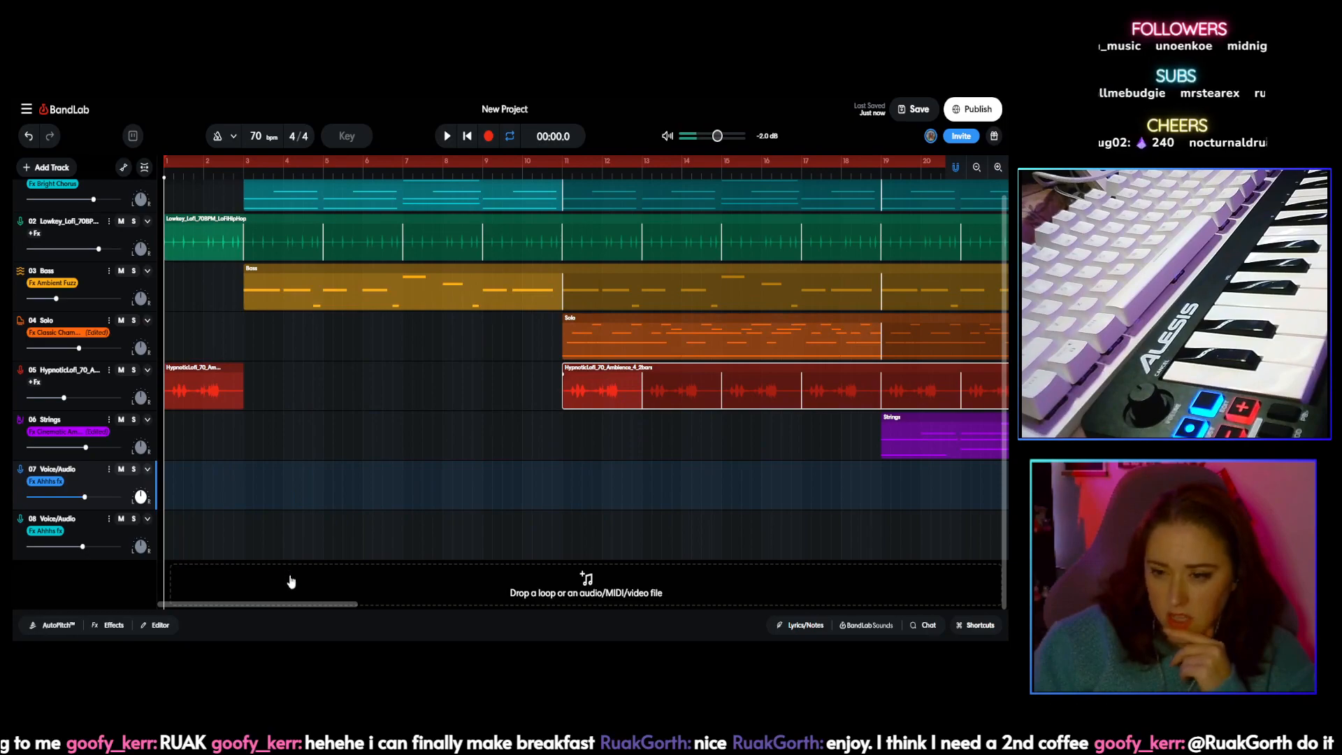
left_click_drag(288, 605, 452, 604)
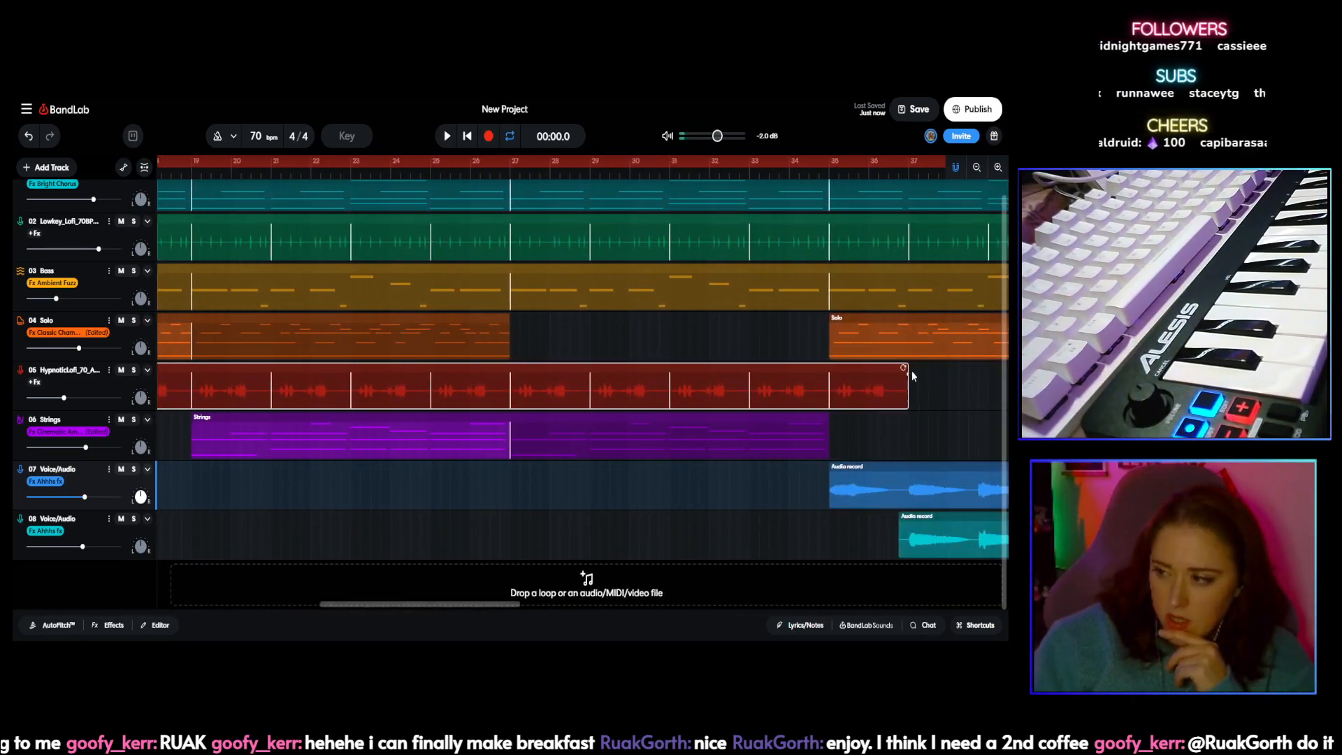
Step: Shorten the HypnoticLofi ambience clip before bar 35 to end at bar 31 and the following one to end at bar 55
left_click_drag(904, 369, 684, 369)
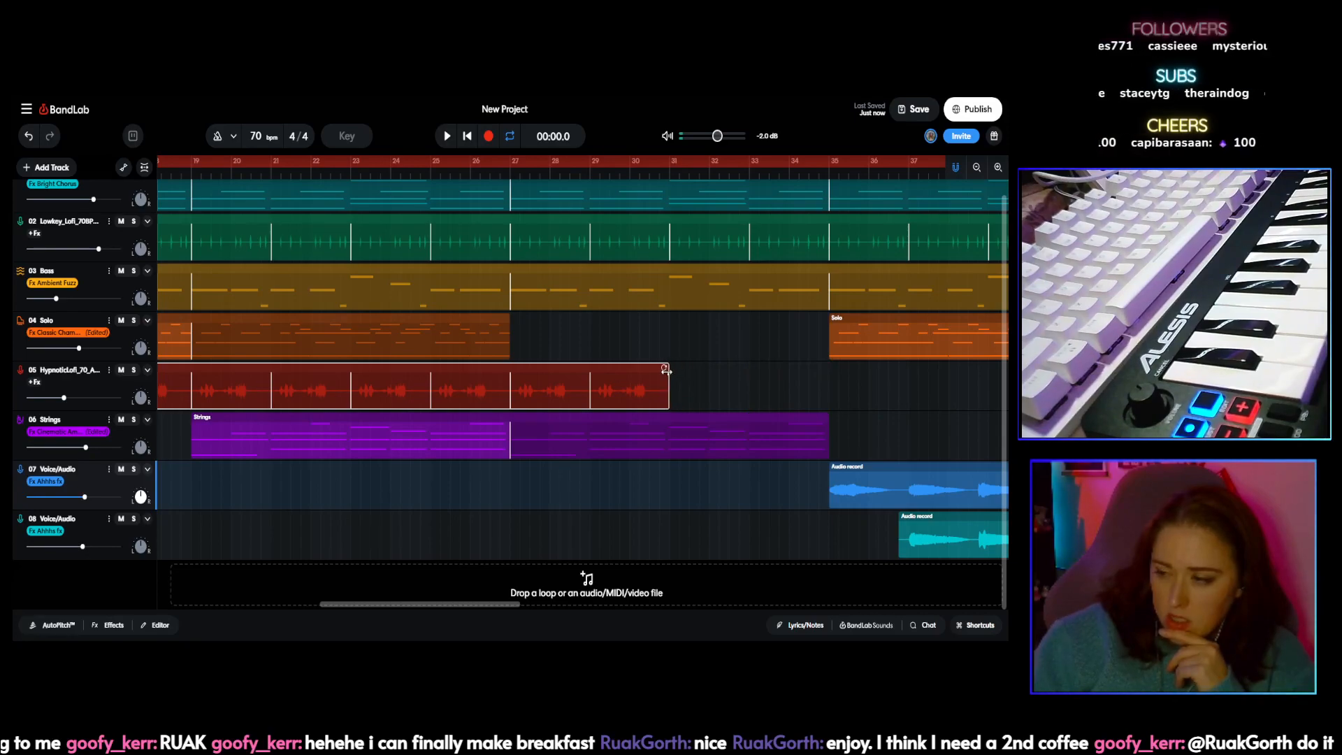
left_click_drag(490, 605, 762, 612)
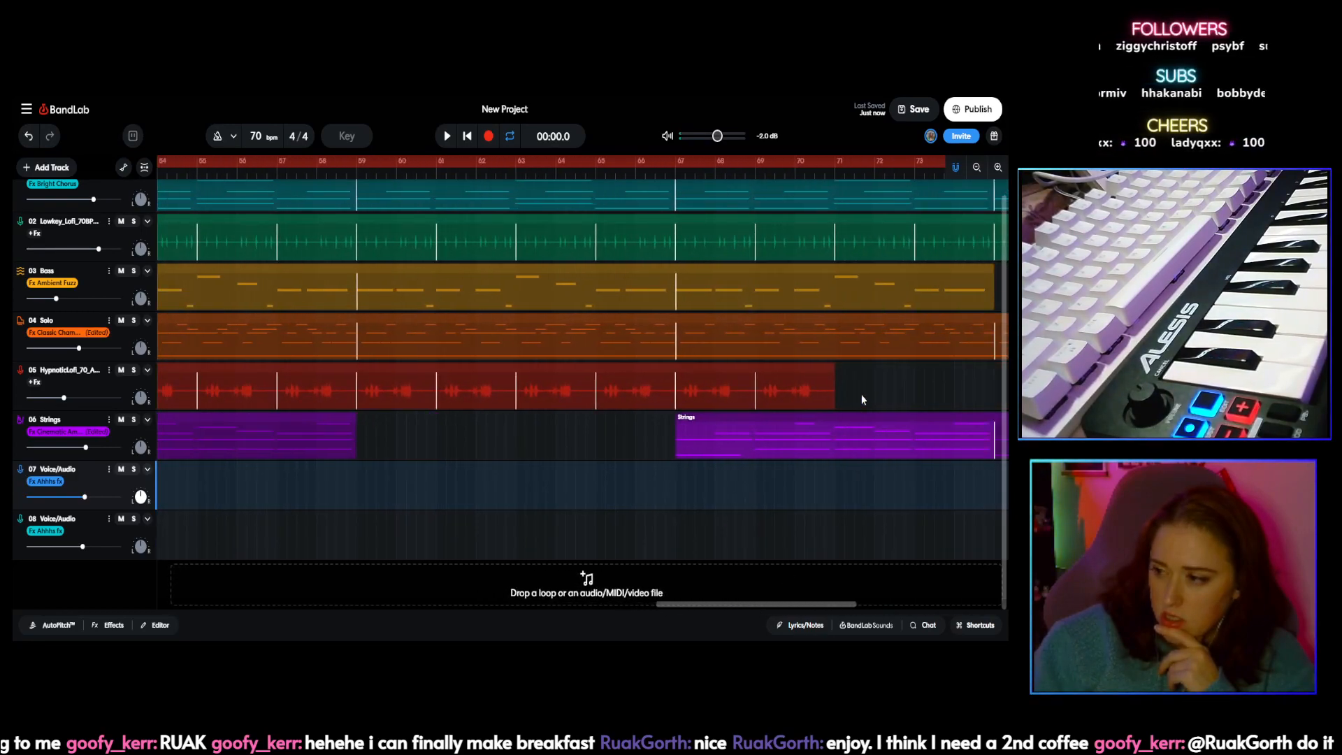
left_click_drag(836, 373, 199, 356)
left_click_drag(676, 605, 582, 596)
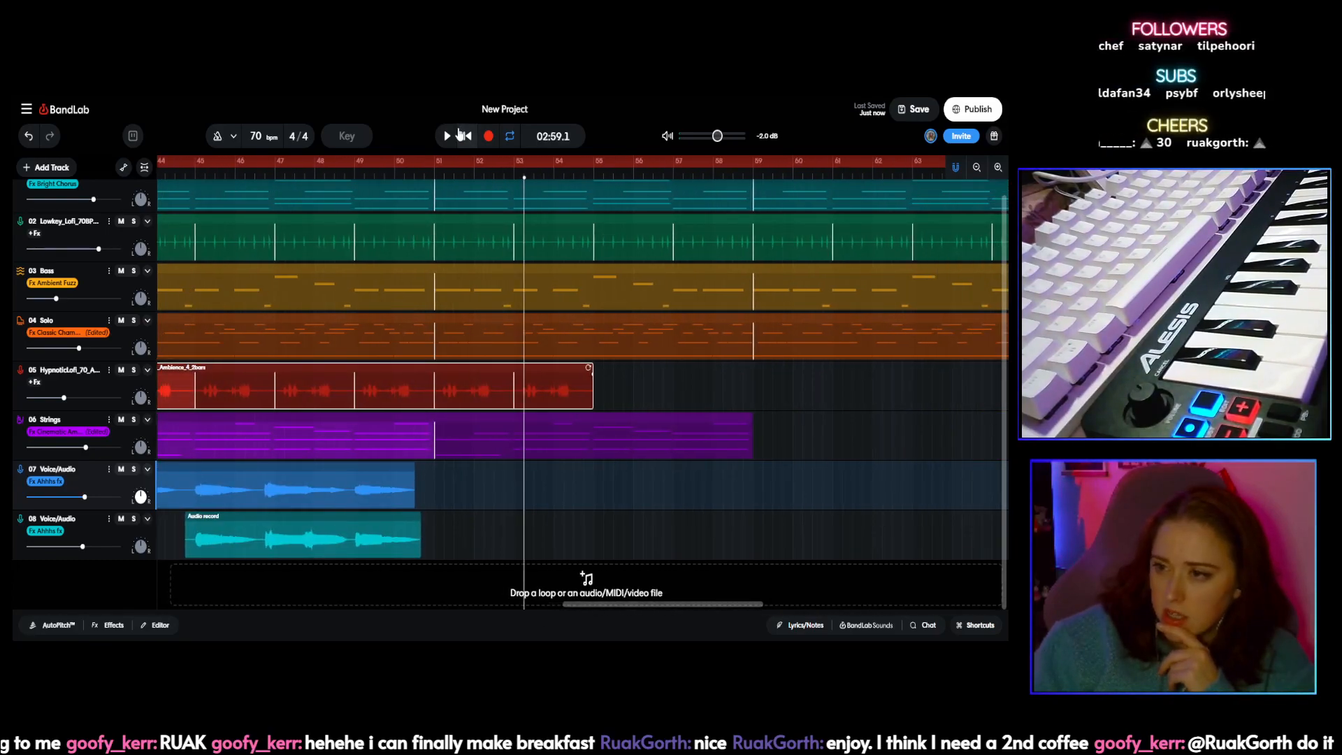
Step: Play the arrangement from about bar 53 and follow it through to the closing bars of the track
left_click(448, 137)
left_click_drag(354, 605, 687, 614)
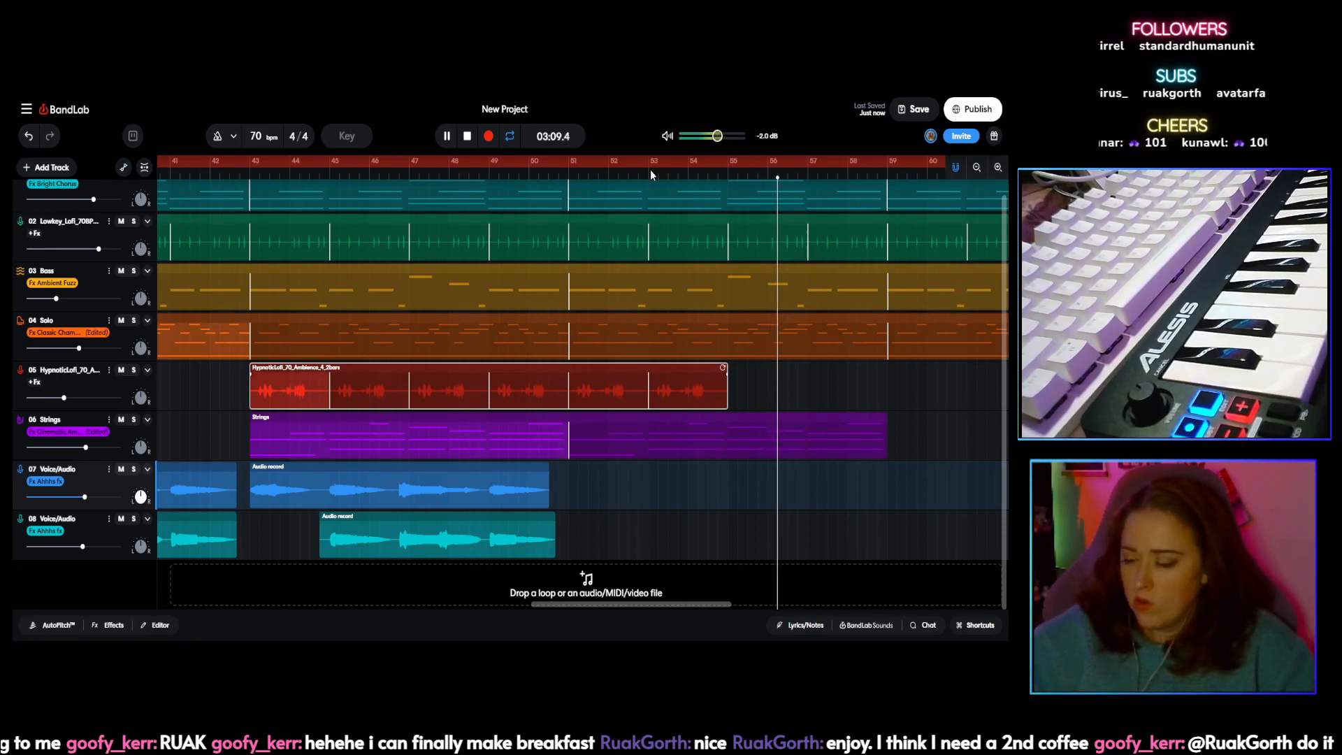
left_click_drag(576, 604, 693, 604)
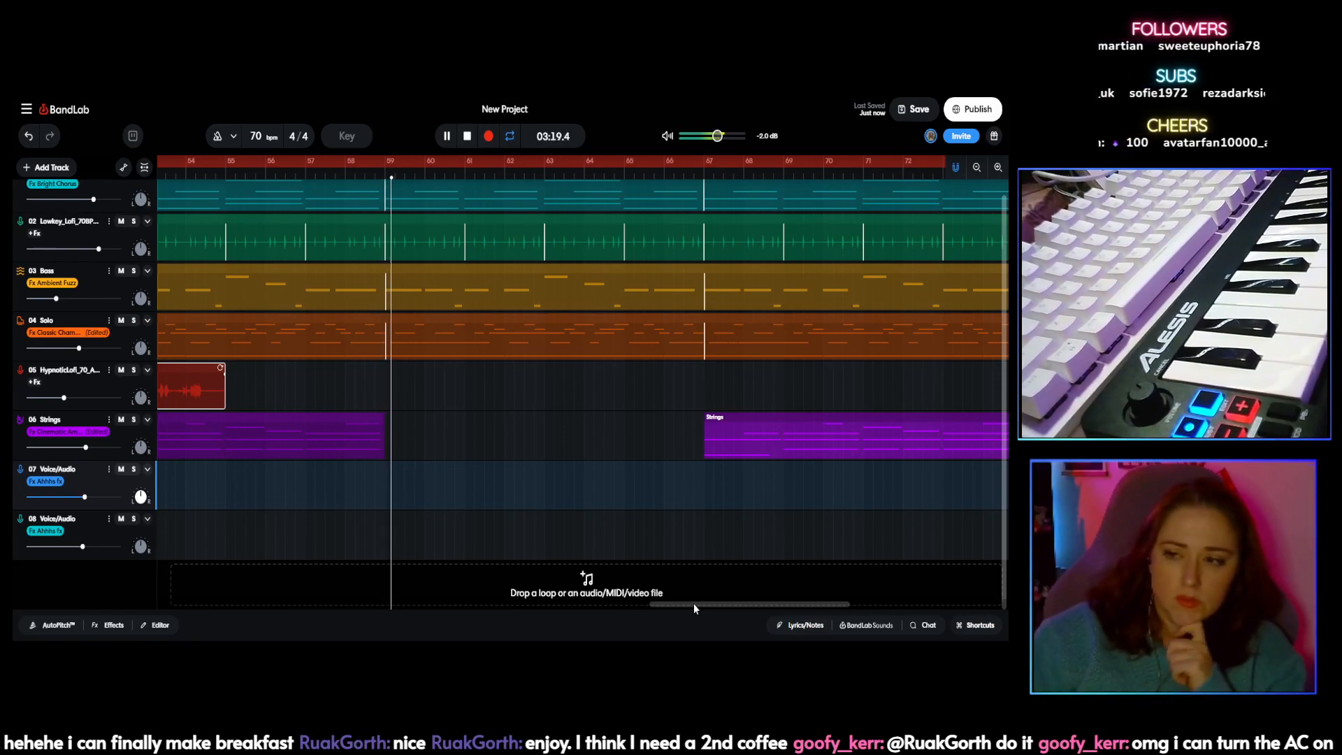
left_click_drag(694, 604, 696, 605)
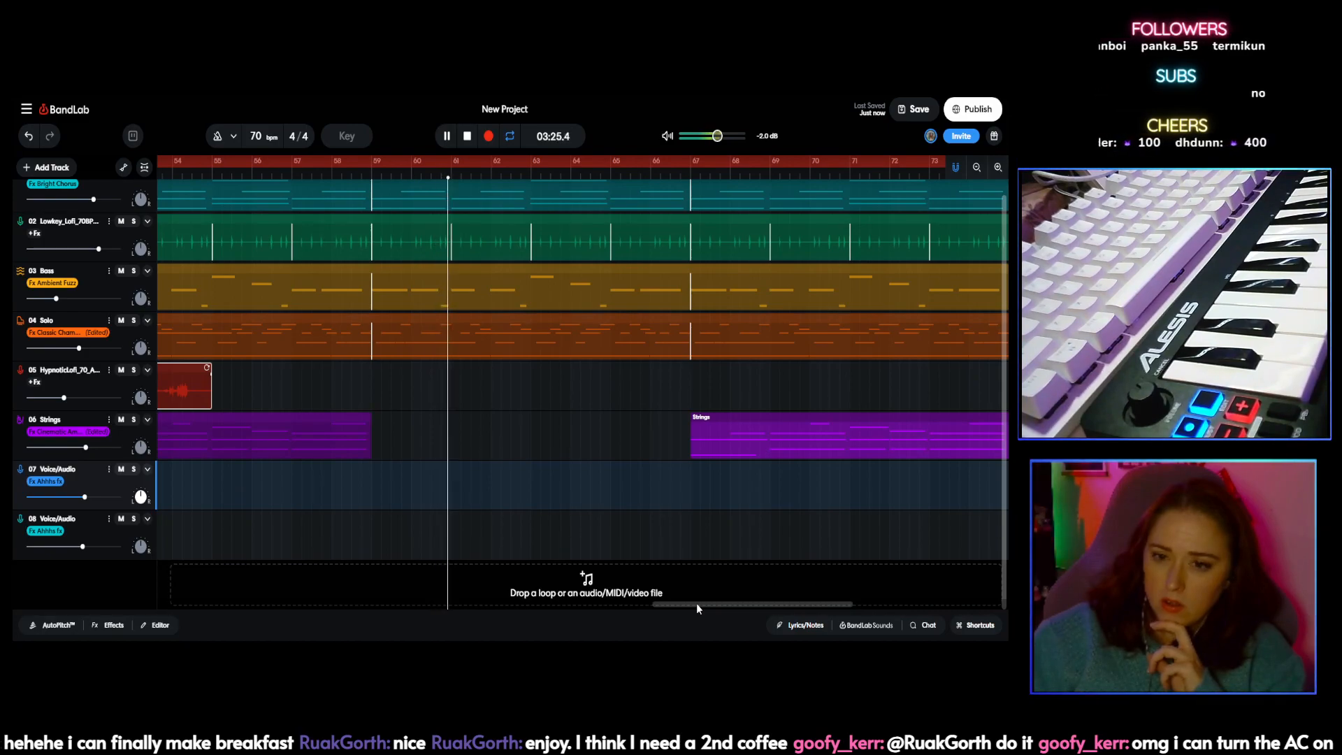
left_click_drag(696, 603, 738, 602)
scroll(536, 498, "up", 1)
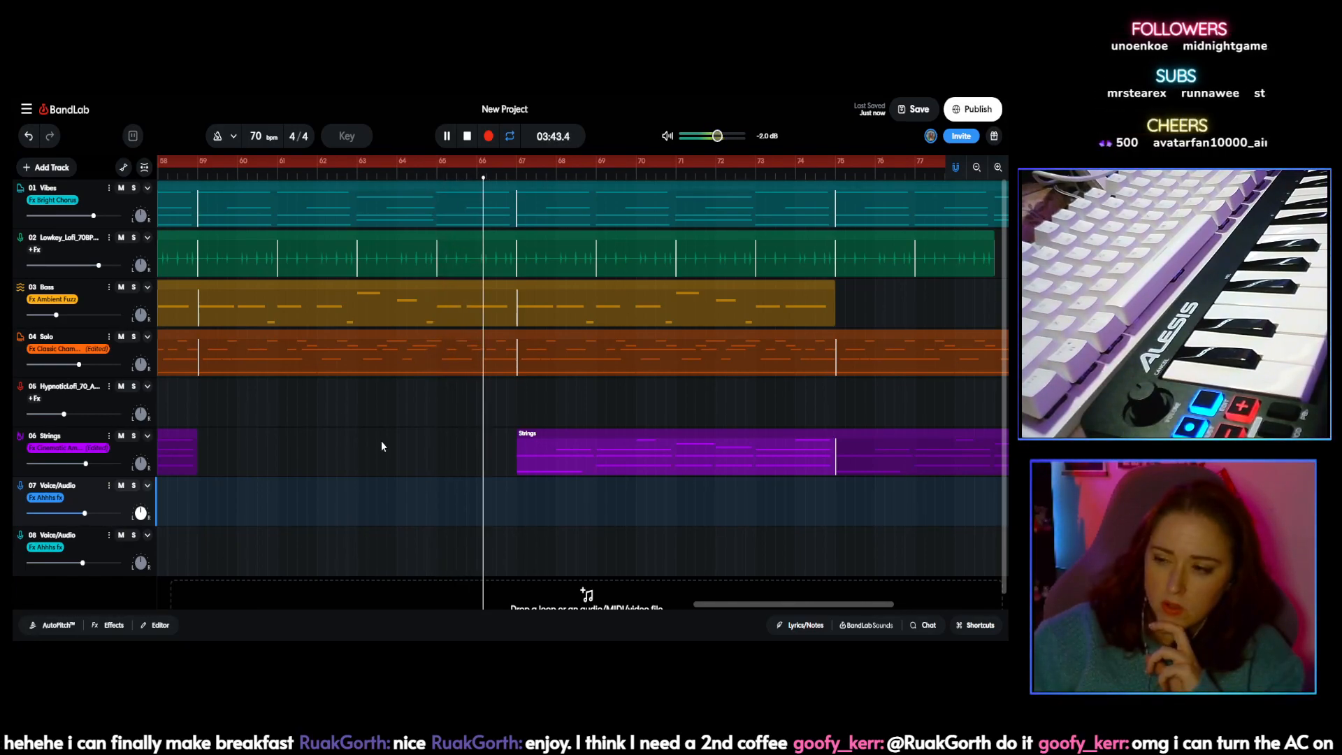
left_click_drag(702, 601, 770, 606)
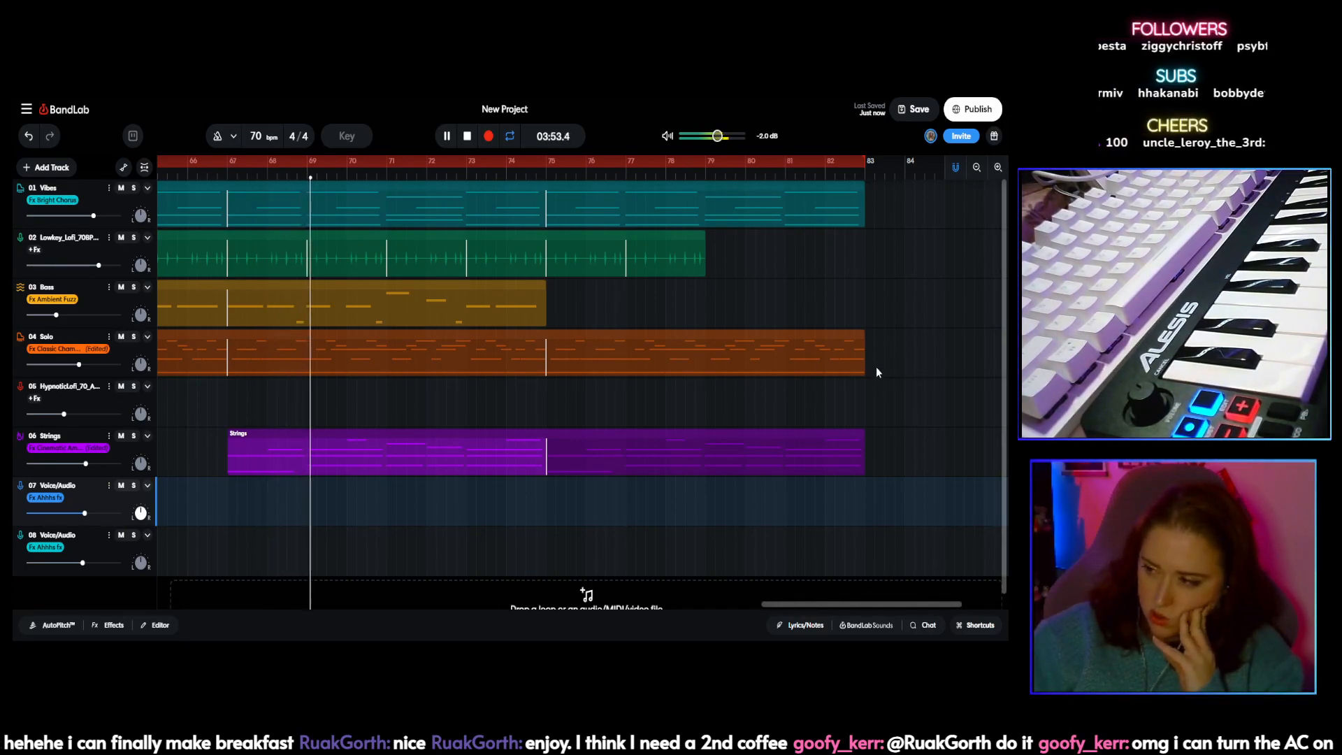
mouse_move(863, 339)
left_mouse_down()
mouse_move(787, 342)
mouse_move(875, 344)
mouse_move(865, 342)
left_mouse_up()
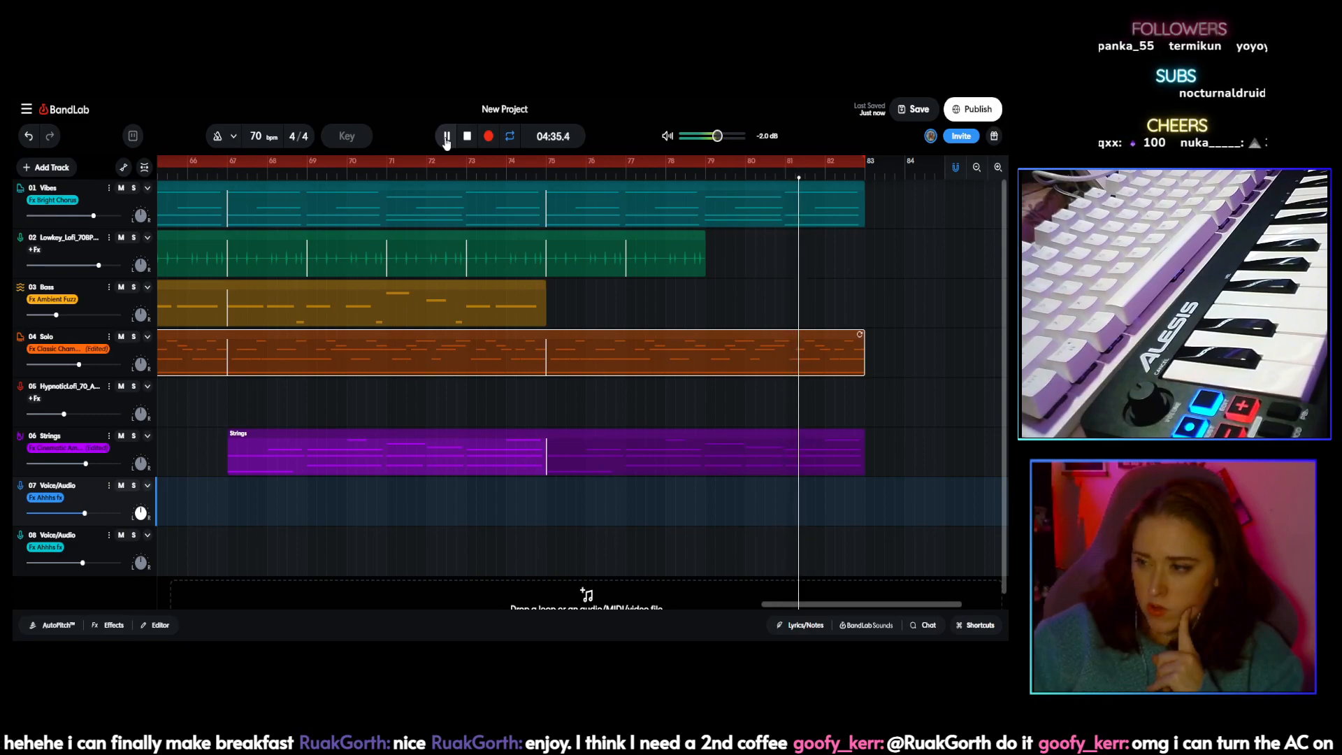
Step: Pause playback and shorten the last Strings clip so it ends at about bar 82
left_click(446, 138)
left_click_drag(864, 441, 821, 441)
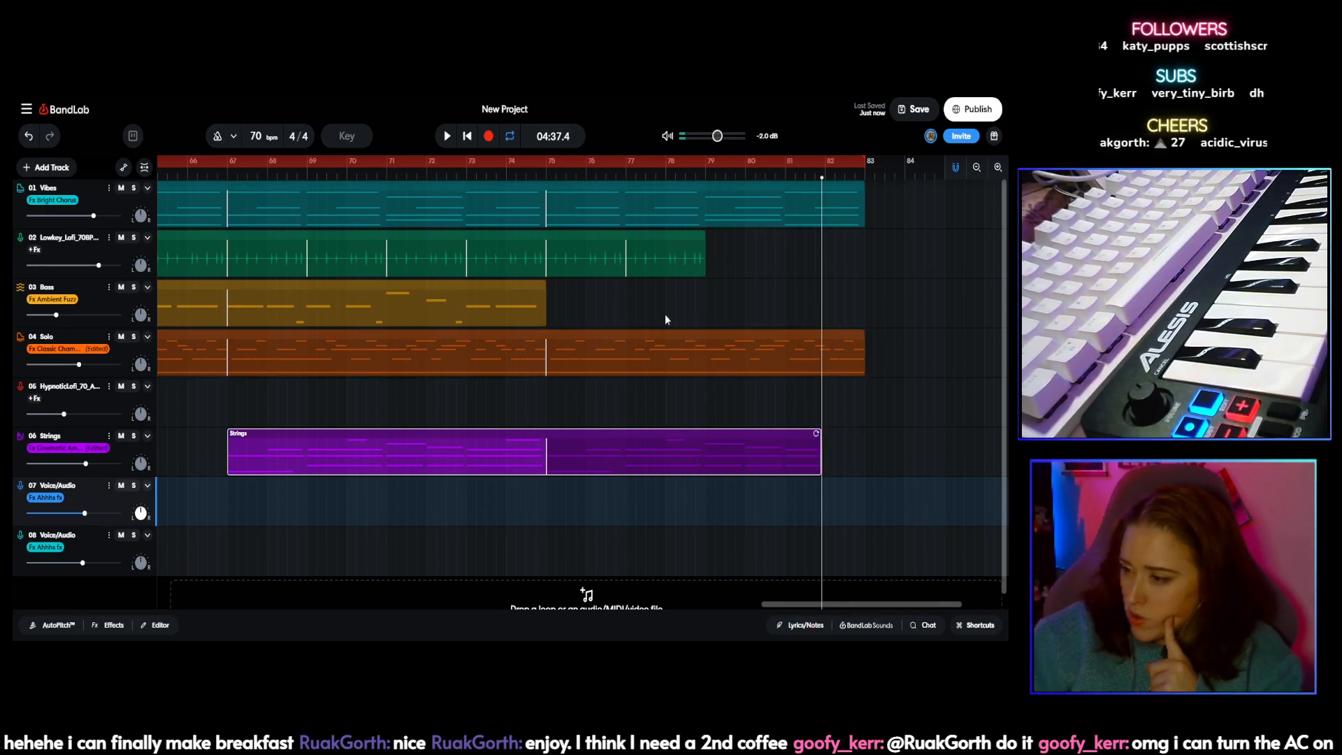
left_click(444, 138)
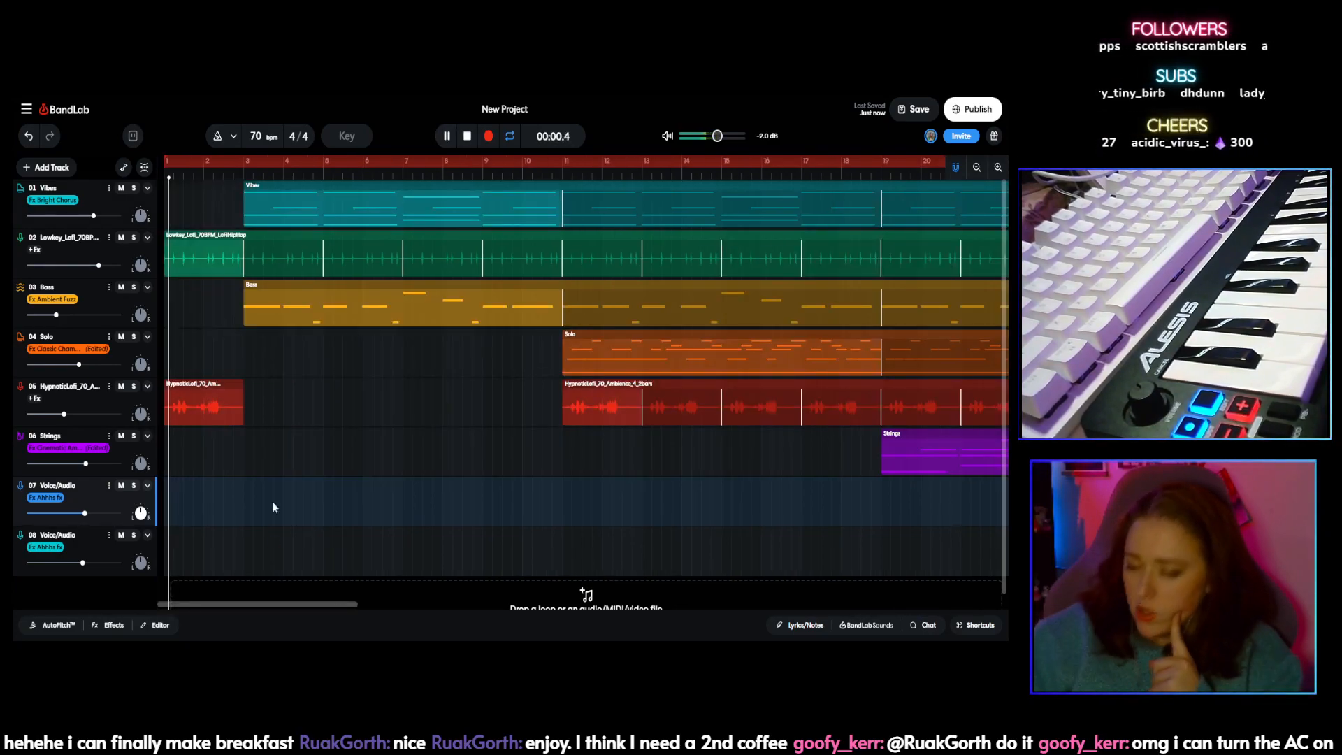
left_click(466, 138)
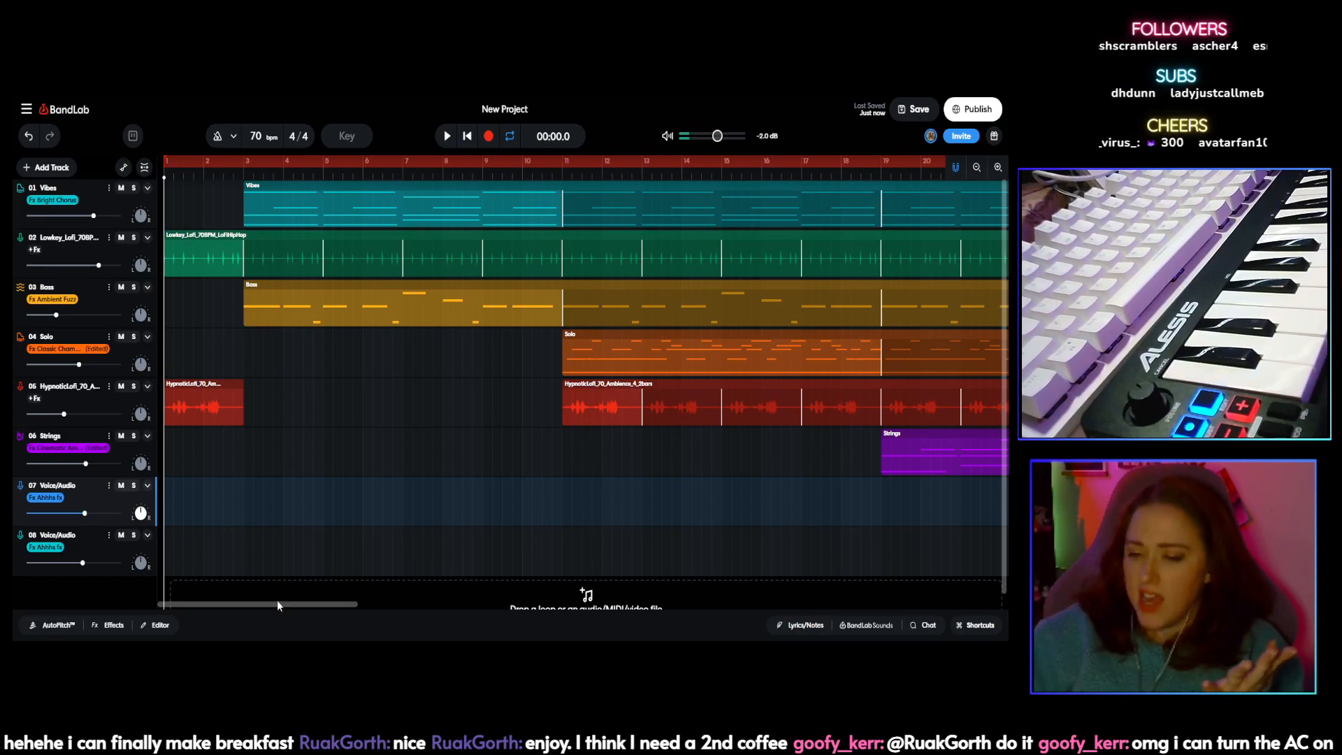
Step: Turn off cycle playback and listen to the track's ending with the shortened Strings clip
left_click_drag(279, 603, 987, 569)
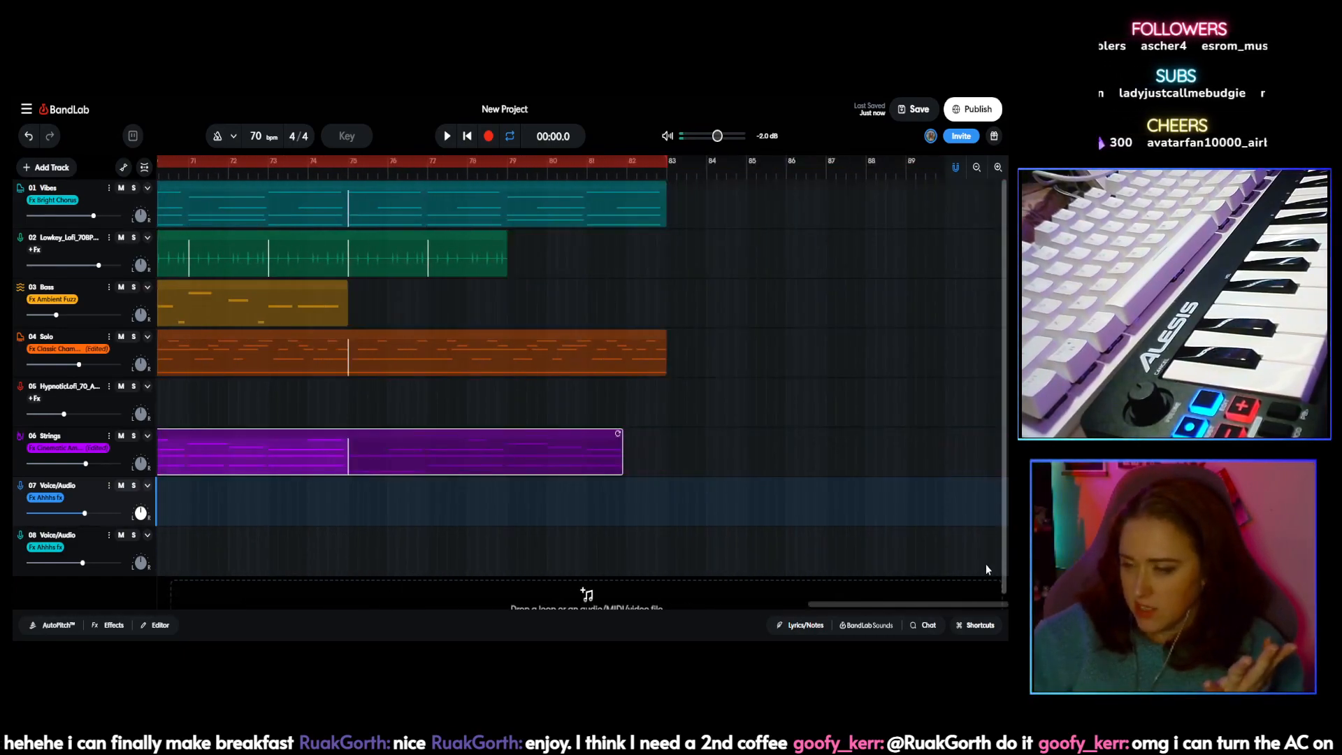
key("space")
left_click_drag(298, 605, 962, 599)
left_click(485, 172)
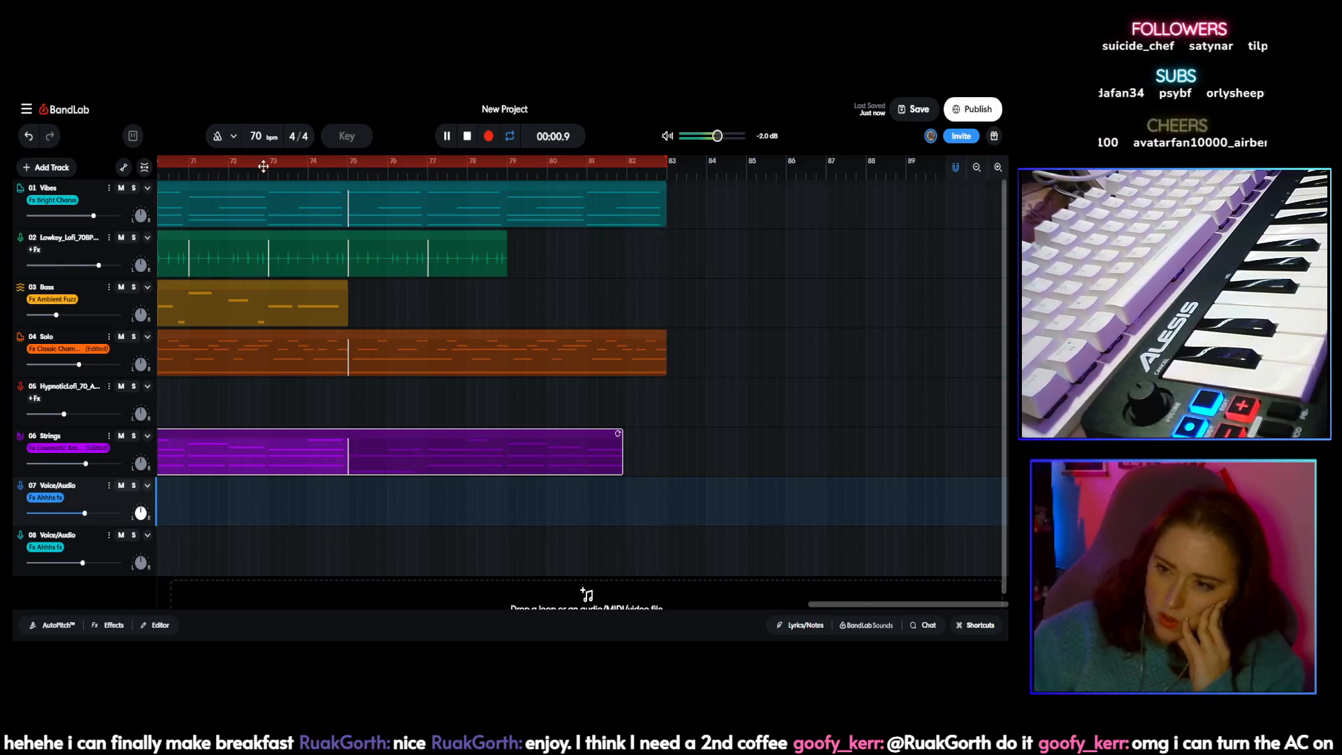
left_click(467, 135)
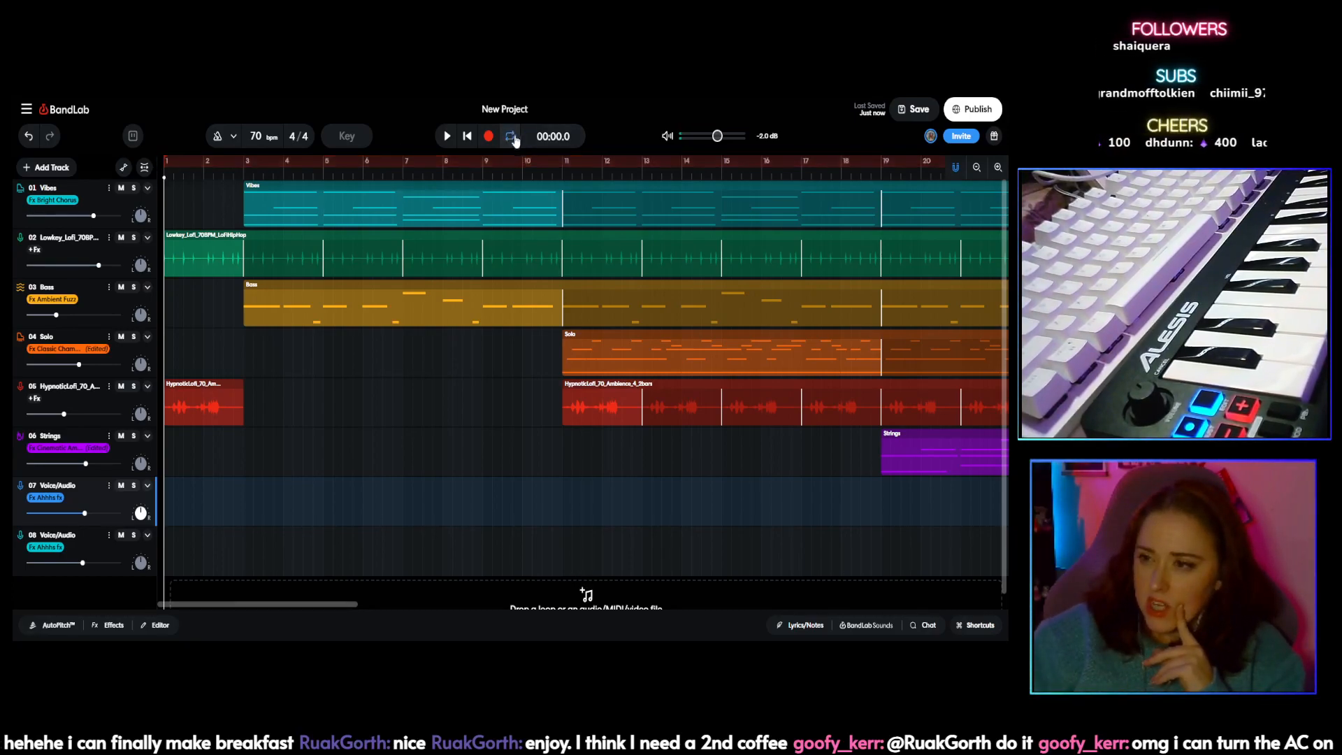
left_click(447, 138)
left_click_drag(302, 605, 915, 605)
left_click(731, 171)
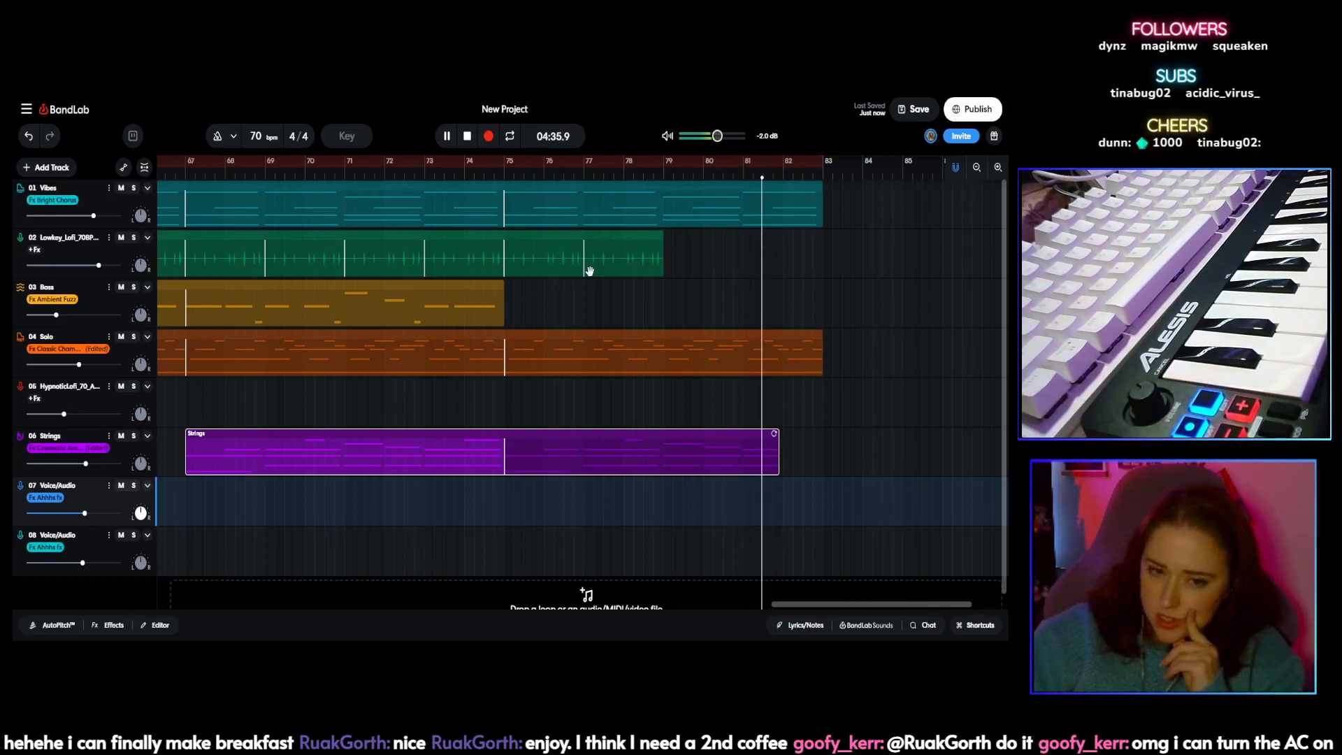
left_click(468, 137)
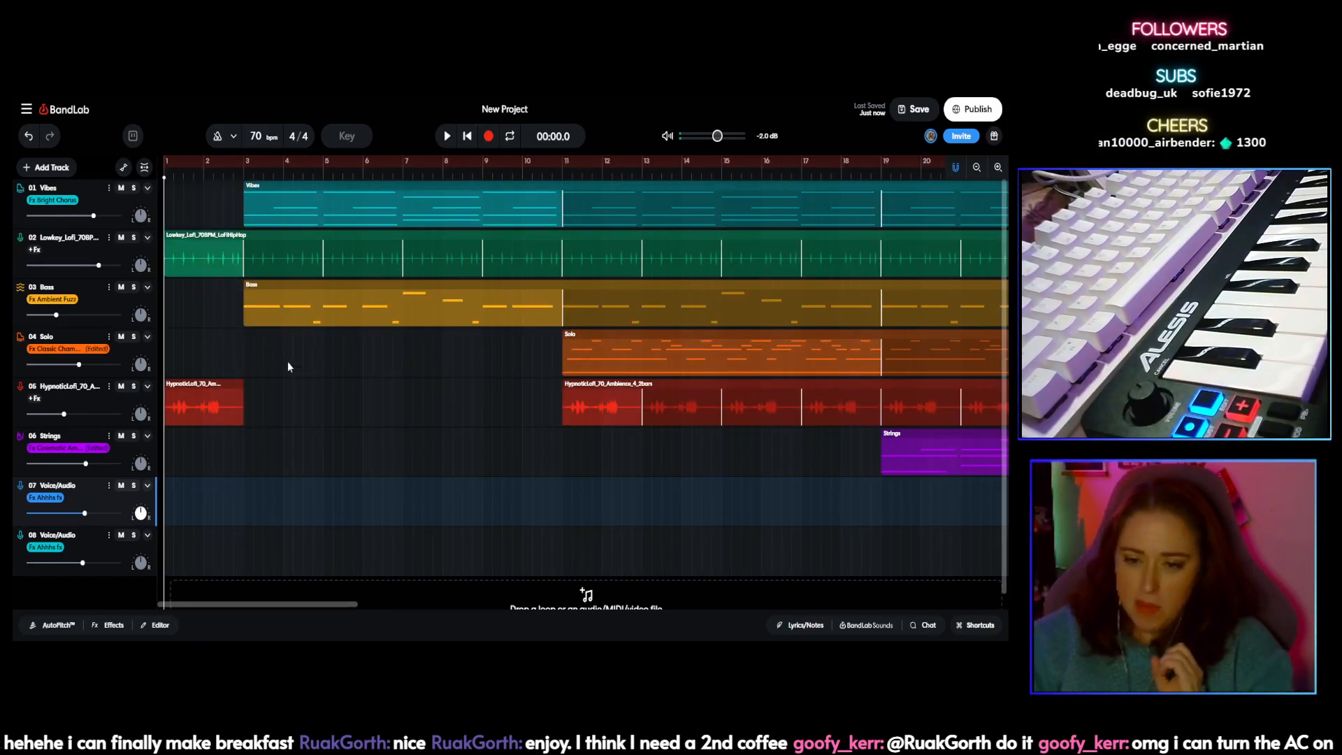
scroll(309, 502, "down", 1)
left_click_drag(282, 601, 590, 596)
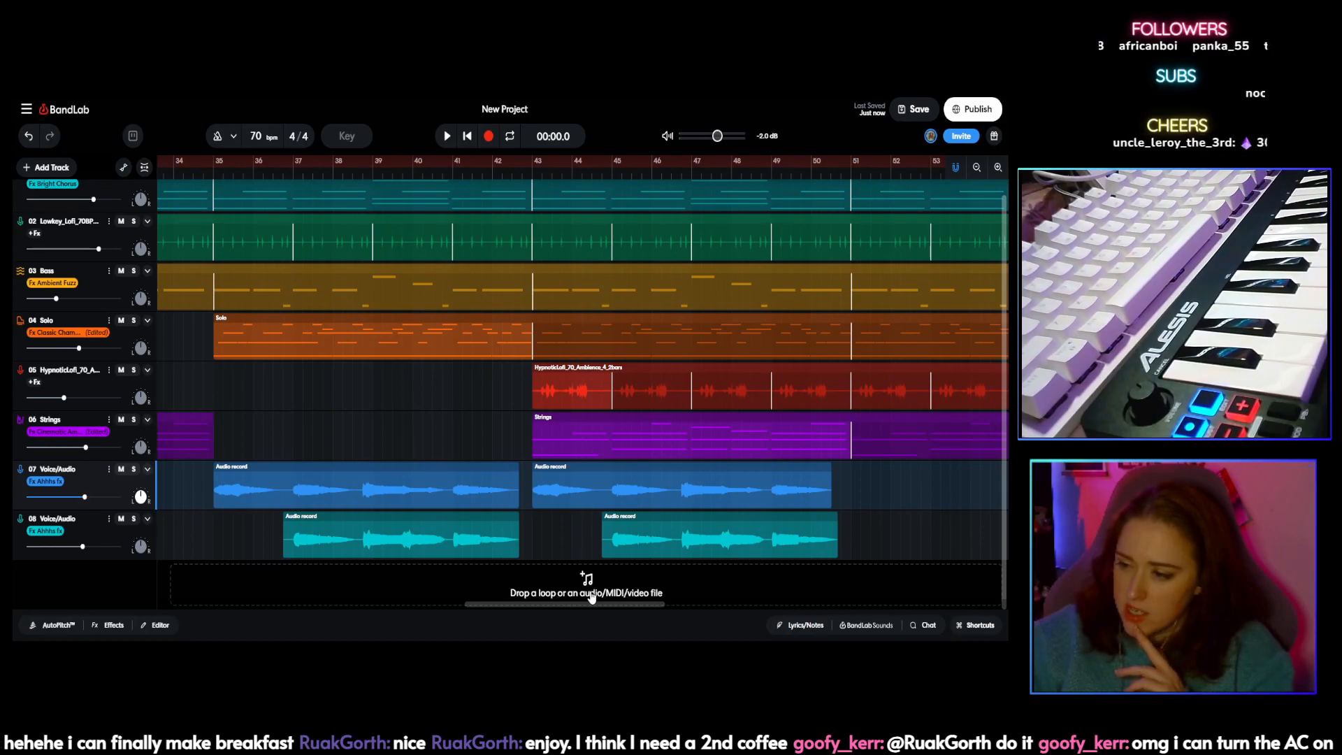
scroll(588, 580, "right", 10)
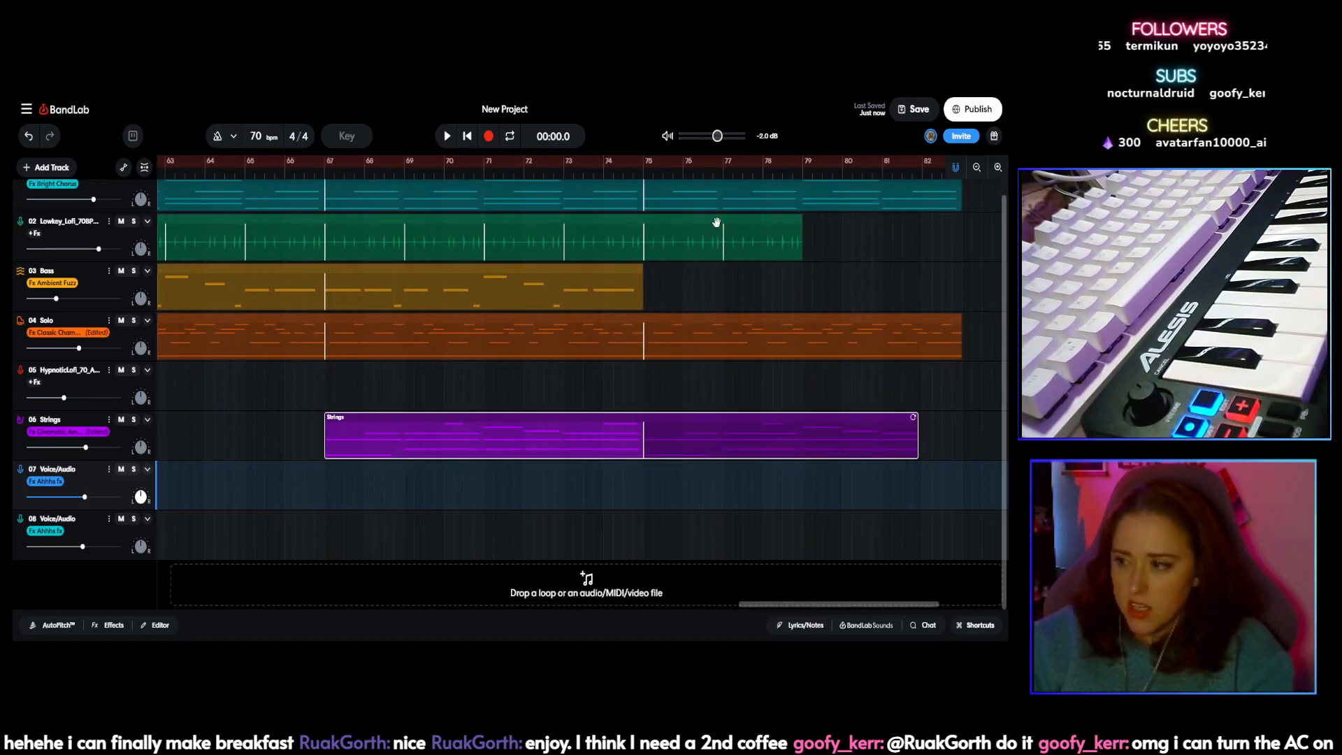
left_click_drag(759, 604, 443, 600)
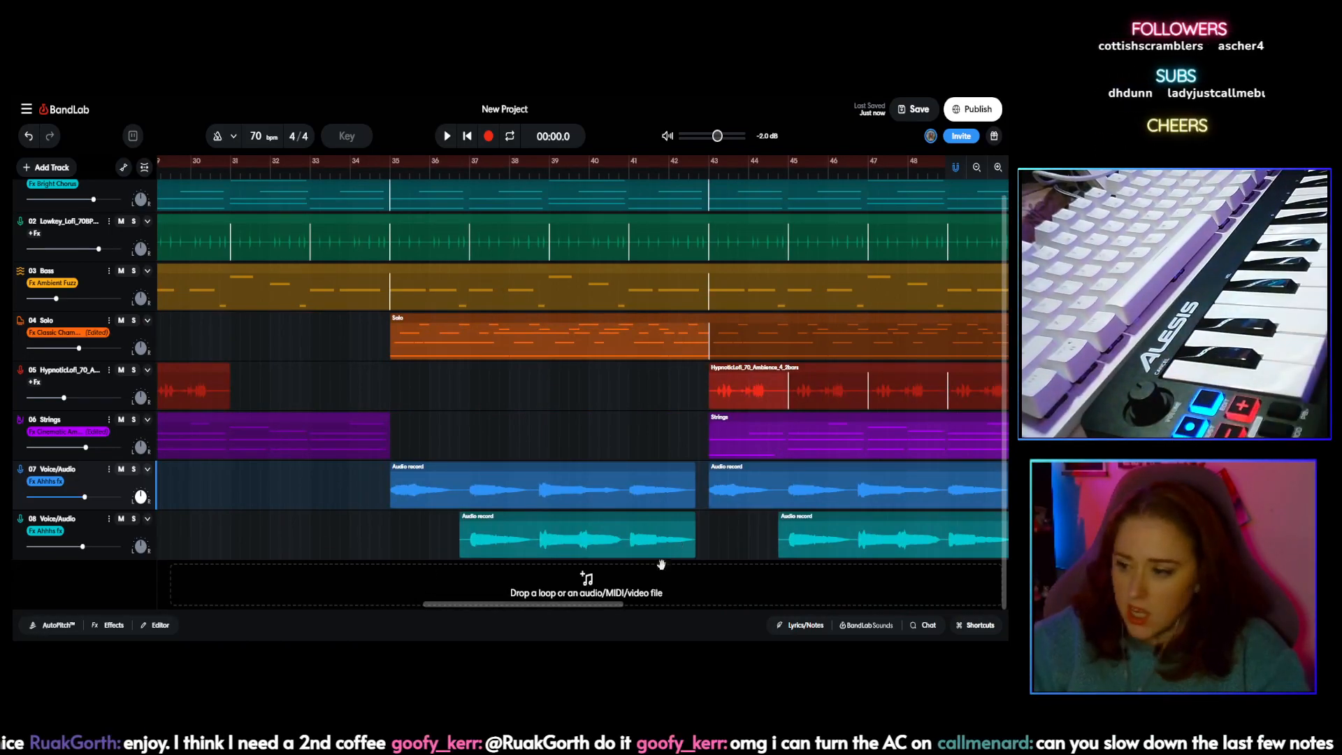
left_click_drag(607, 609, 993, 605)
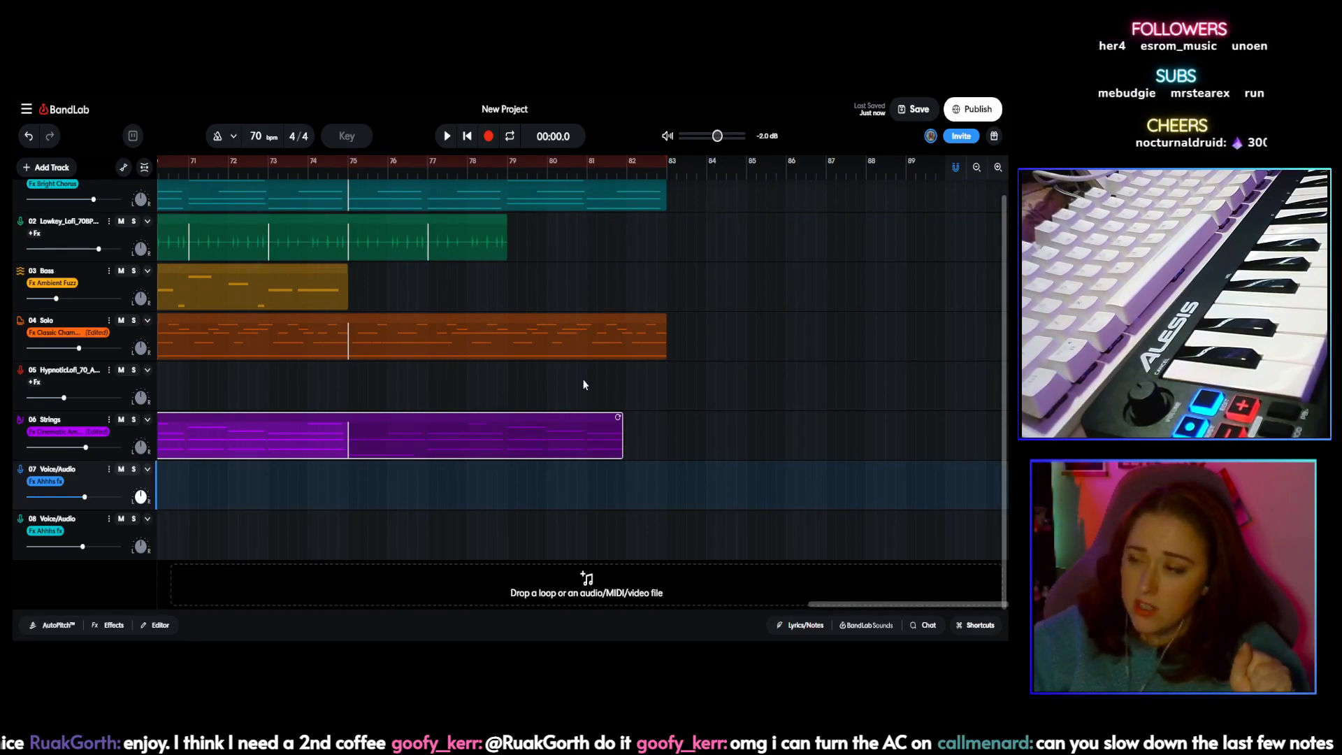
Step: Slice the final looped Solo clip at beat 3 of bar 82
scroll(647, 202, "up", 1)
left_click(630, 363)
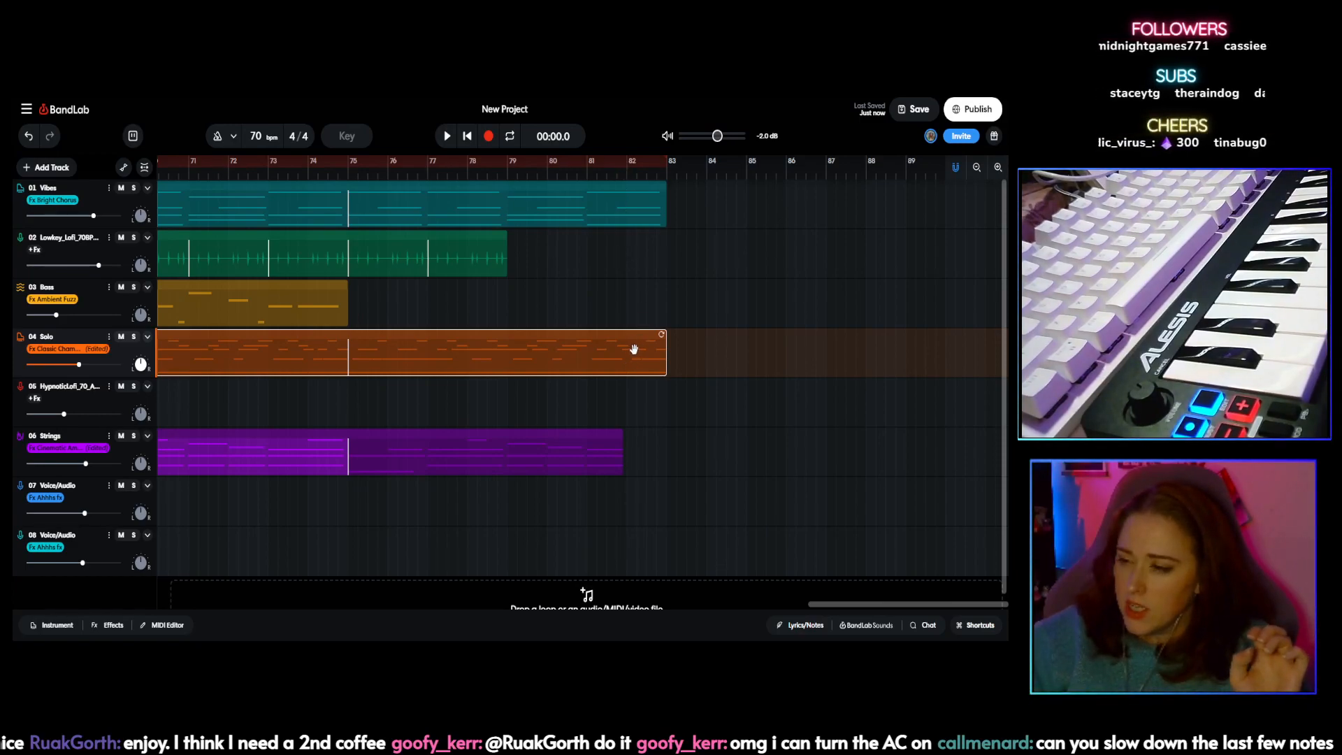
right_click(630, 341)
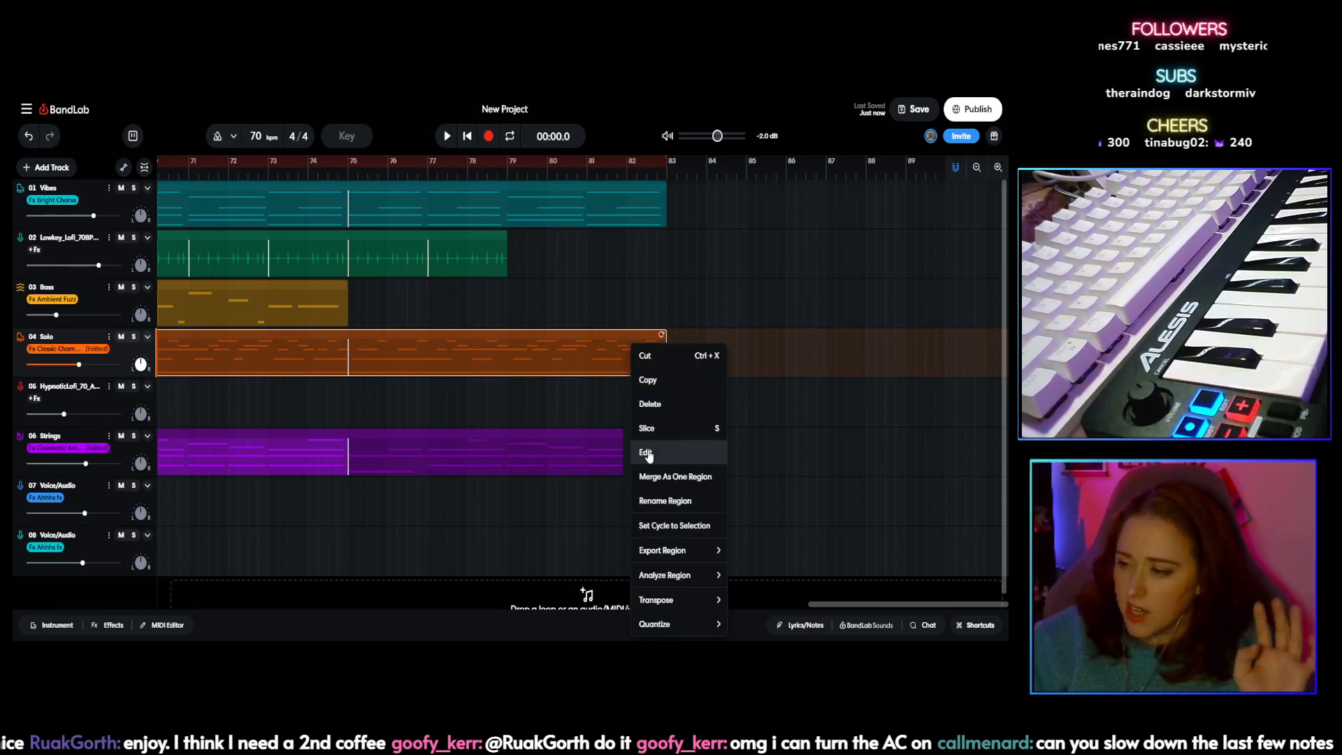
left_click(627, 179)
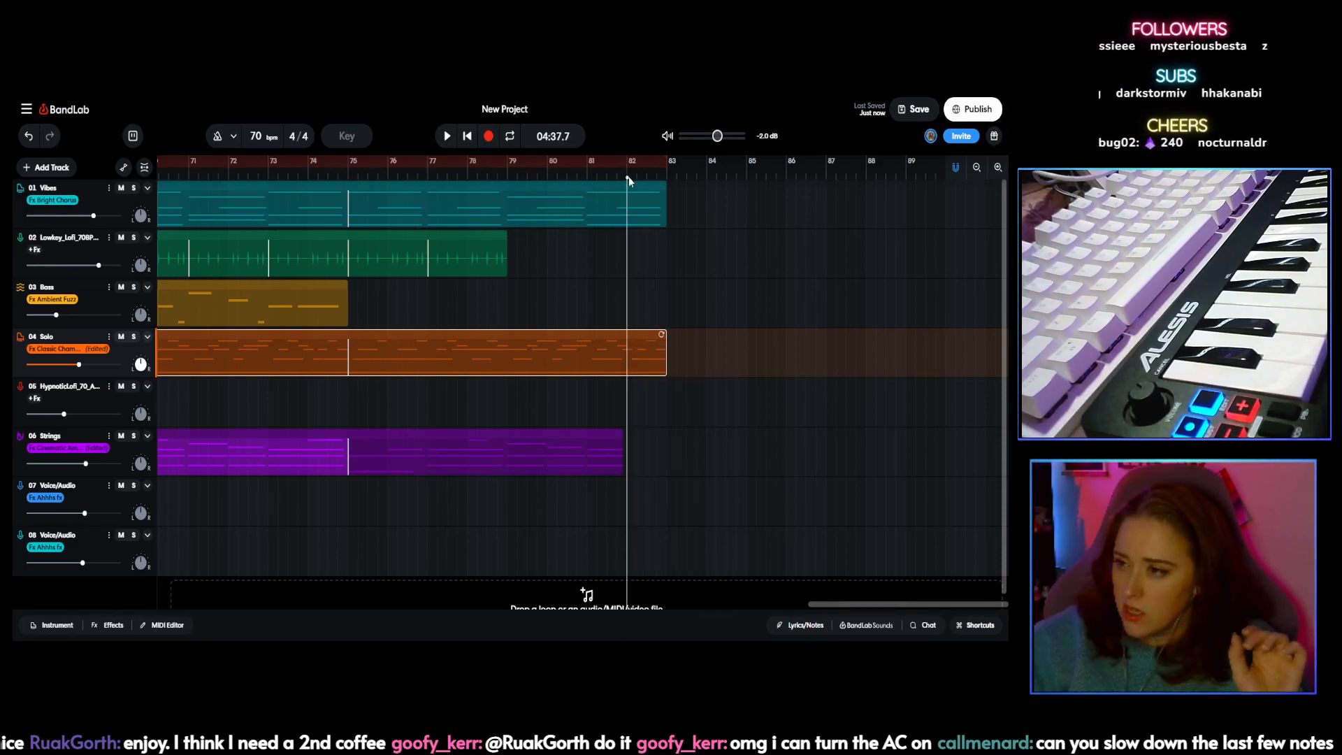
left_click_drag(626, 177, 646, 177)
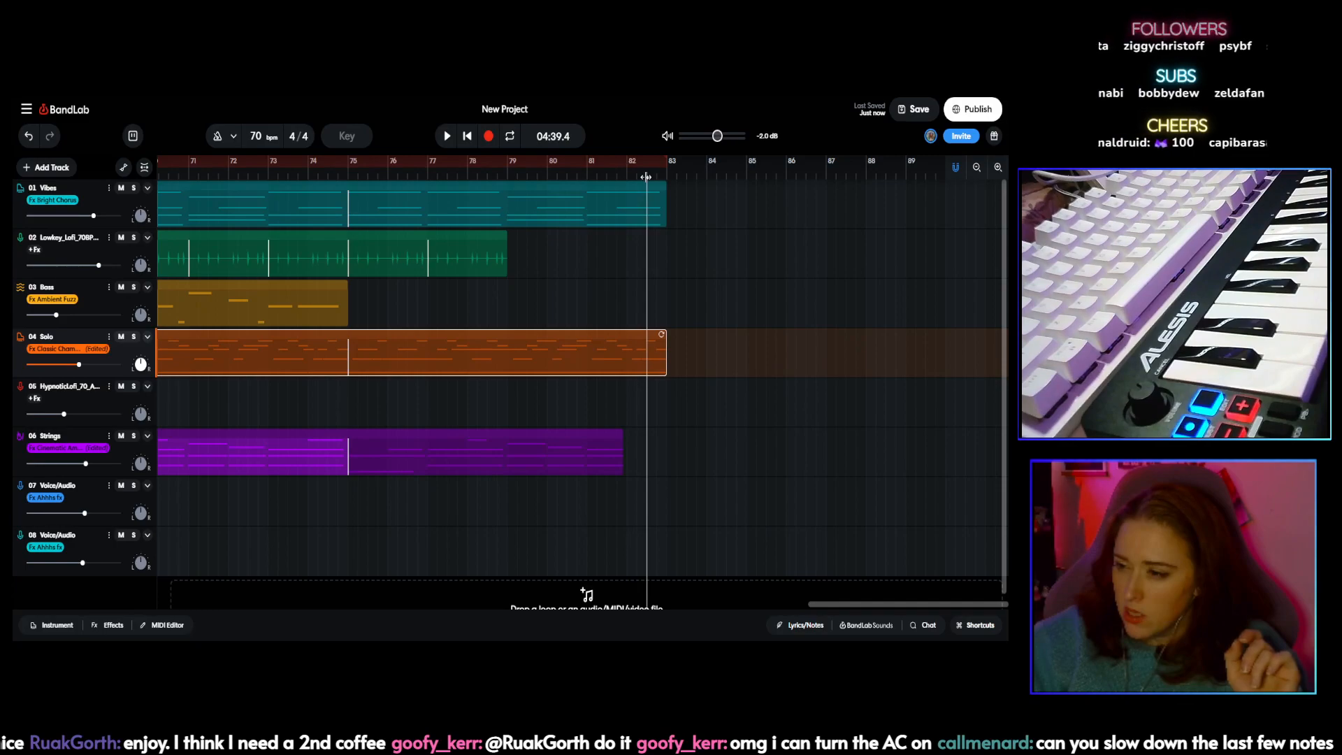
right_click(651, 358)
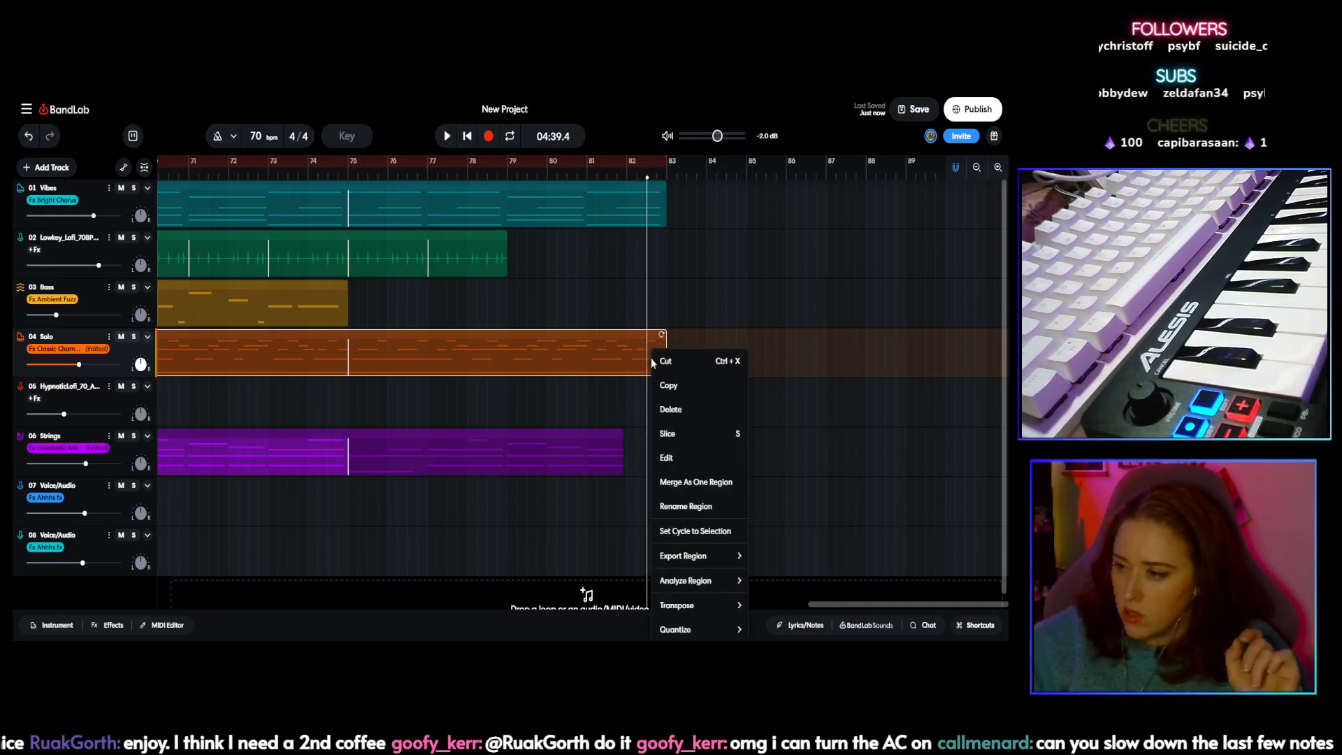
left_click(662, 436)
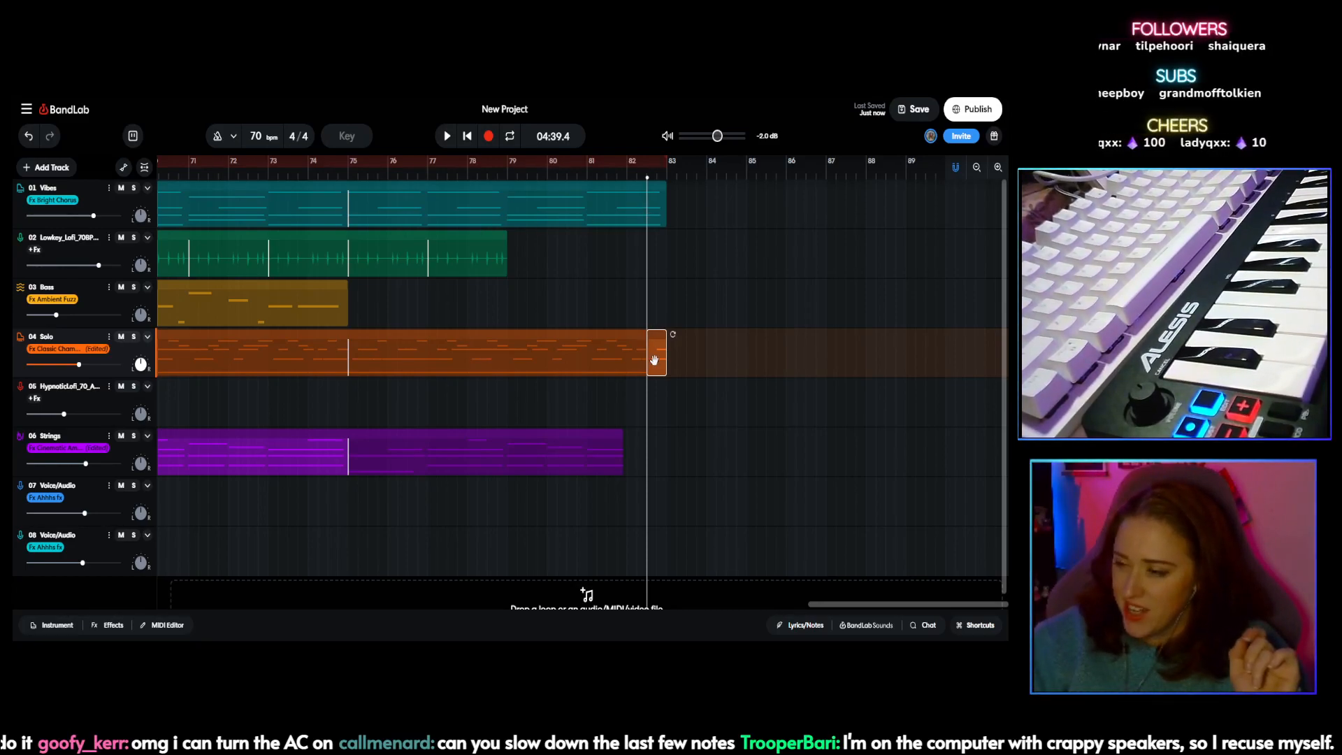
Step: Open the short sliced-off Solo region in the MIDI editor and choose the pencil tool for editing its final notes
left_click(157, 627)
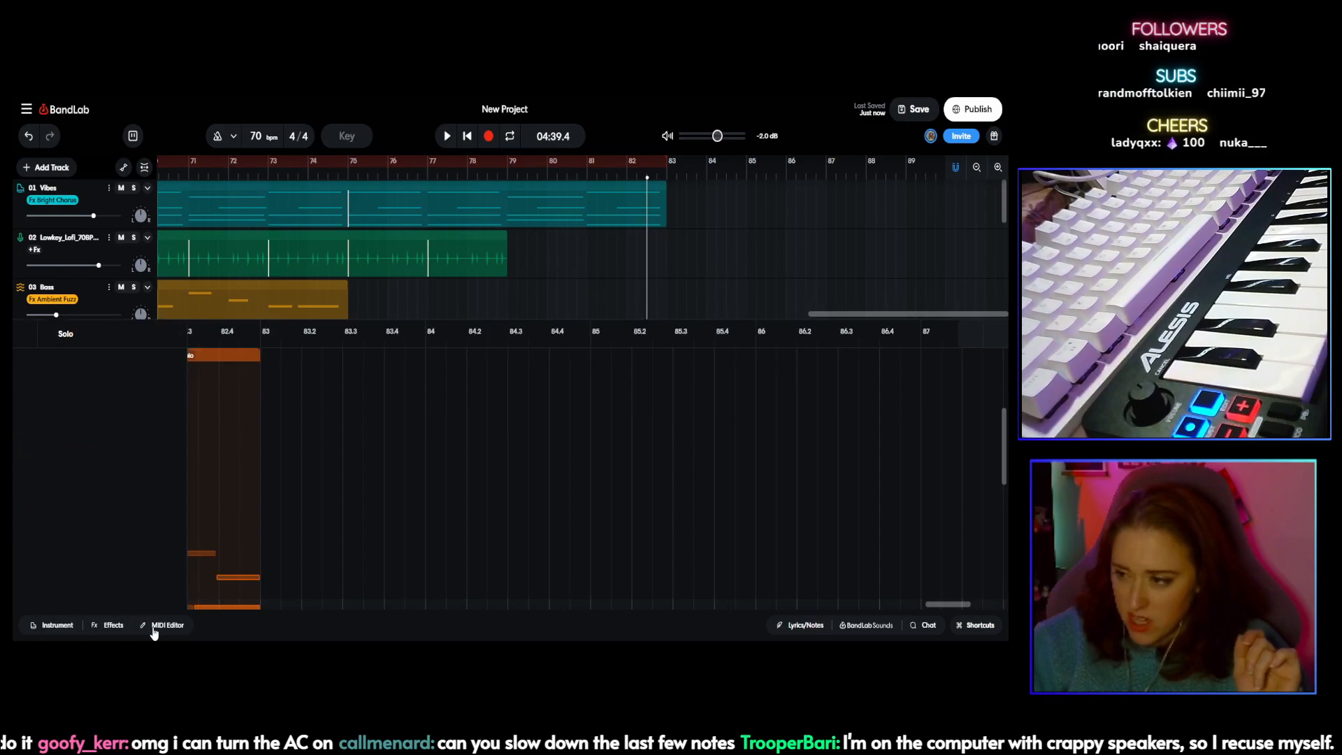
scroll(266, 503, "down", 3)
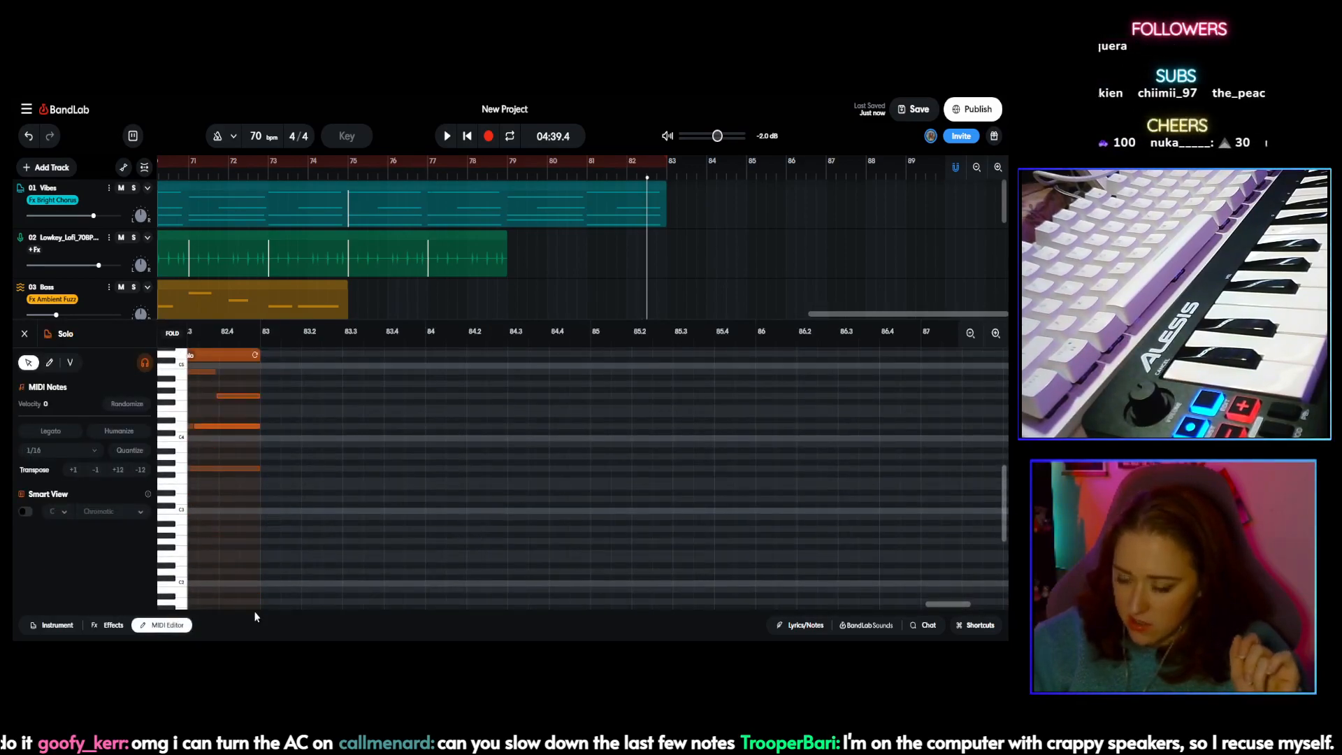
left_click_drag(836, 316, 787, 308)
scroll(340, 529, "up", 1)
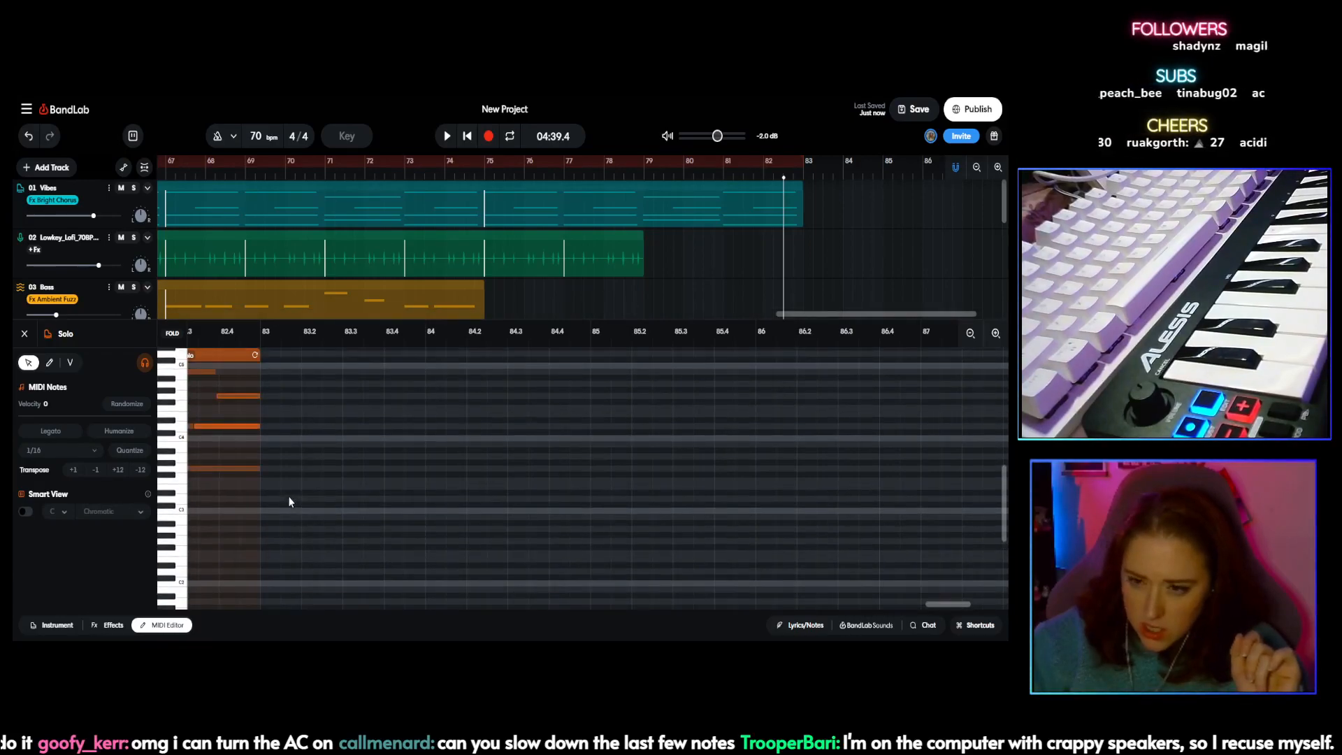
left_click_drag(957, 607, 937, 607)
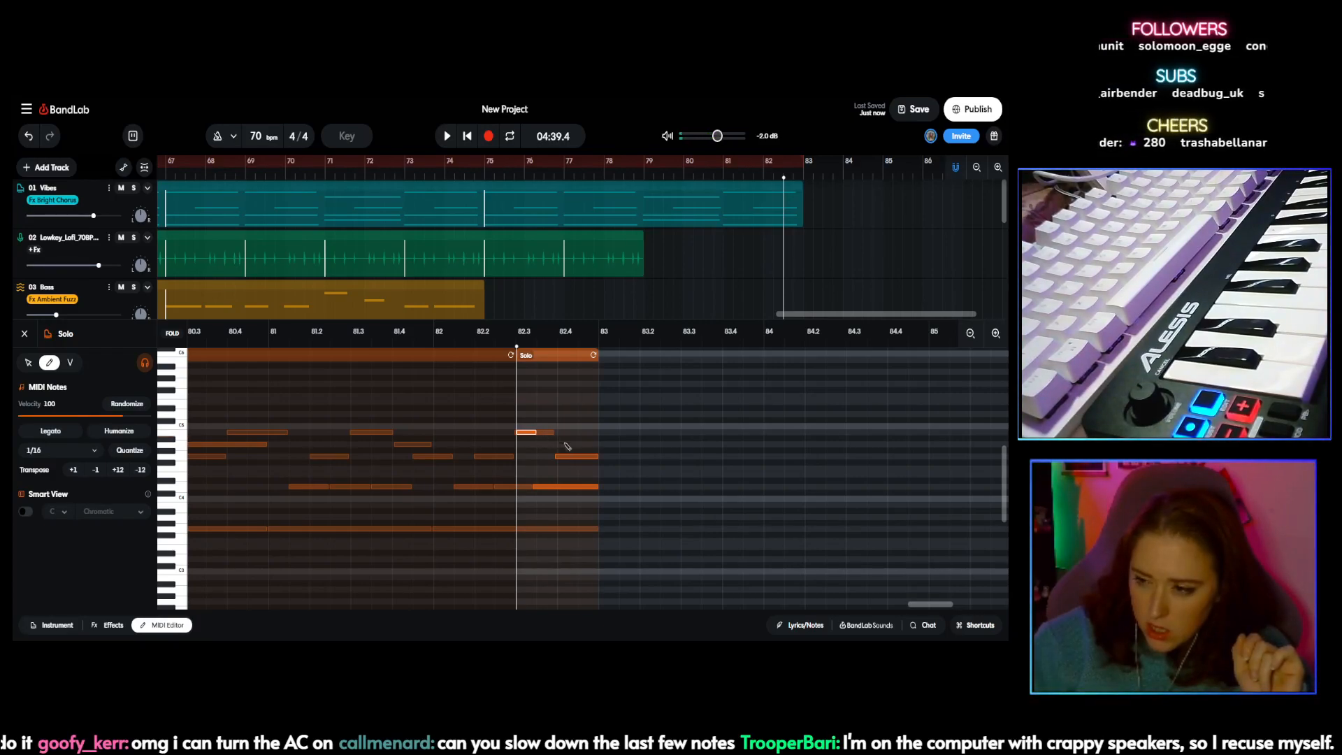
Step: Try extending the last notes of the sliced Solo region past bar 83, listen to the ending and undo the note edits
left_click(607, 457)
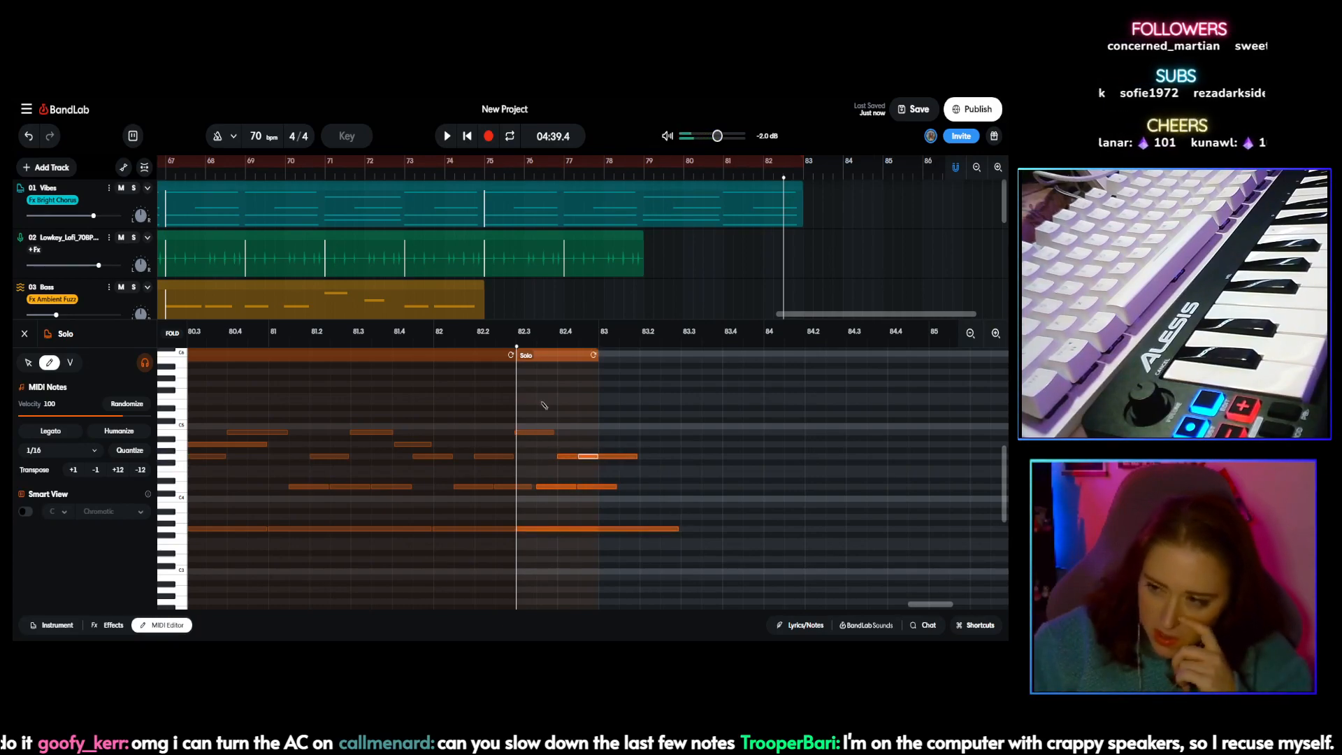
left_click(448, 137)
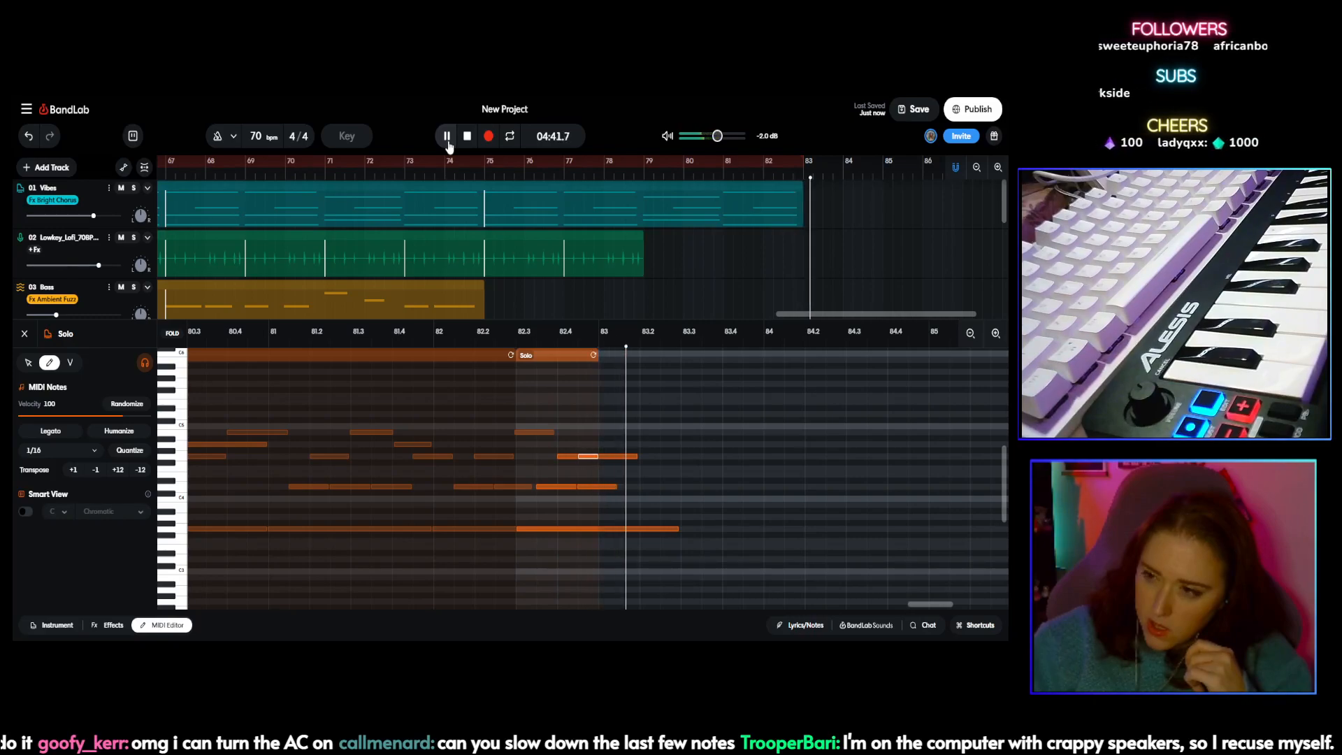
left_click(447, 137)
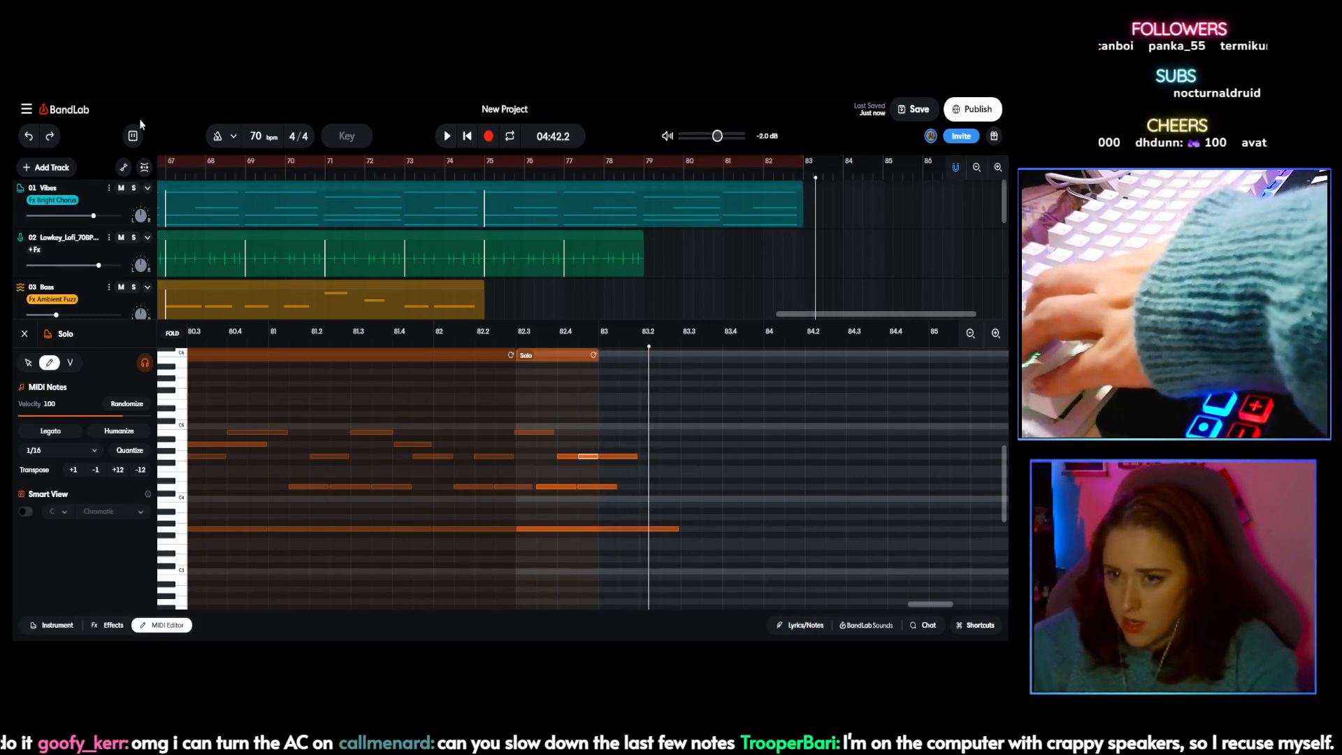
left_click(33, 139)
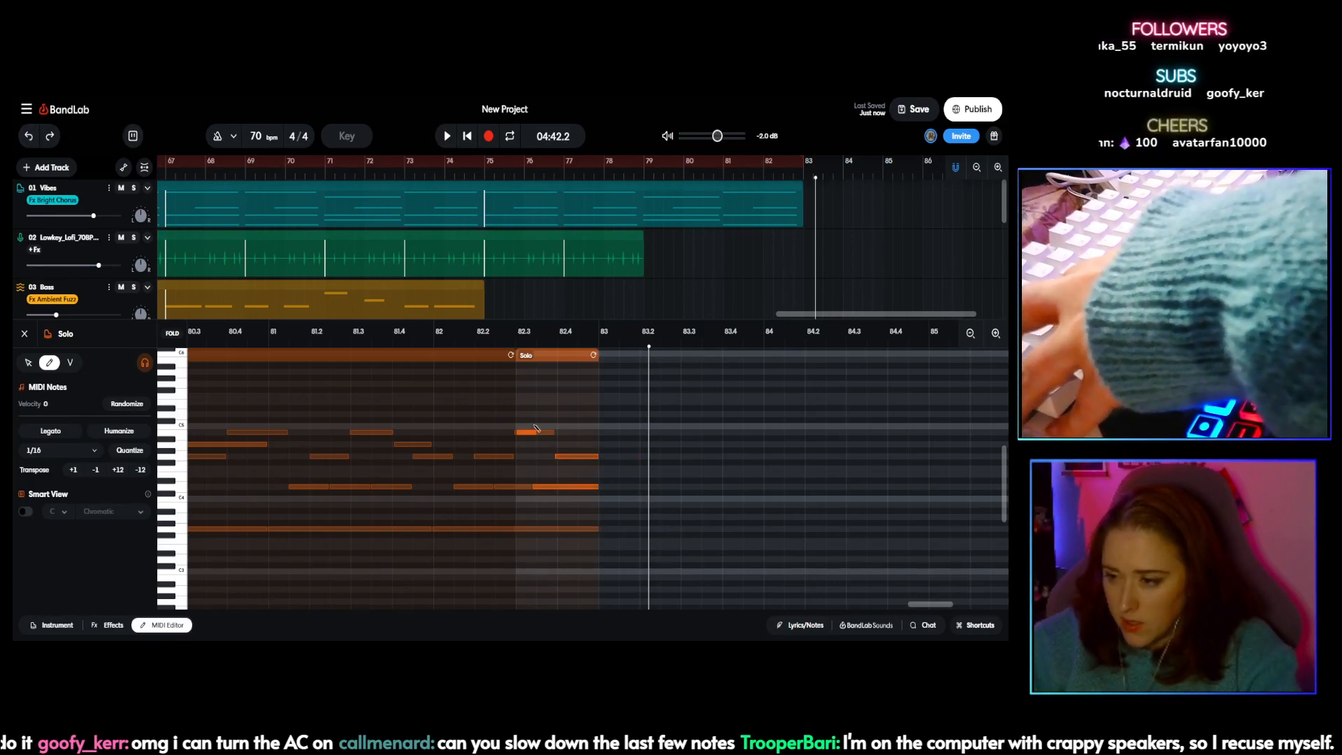
Step: Listen to the ending and paste a copy of the short sliced Solo region at bar 83
left_click(383, 332)
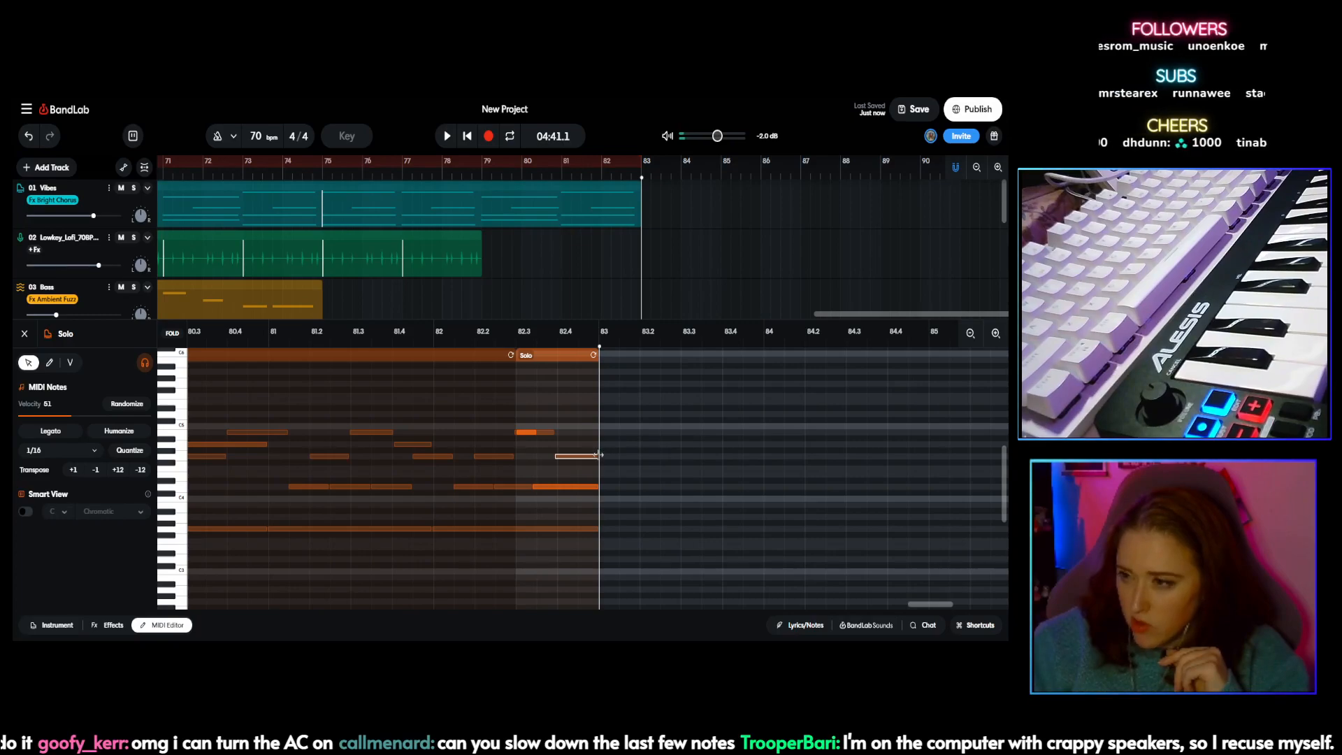
left_click_drag(642, 194, 652, 193)
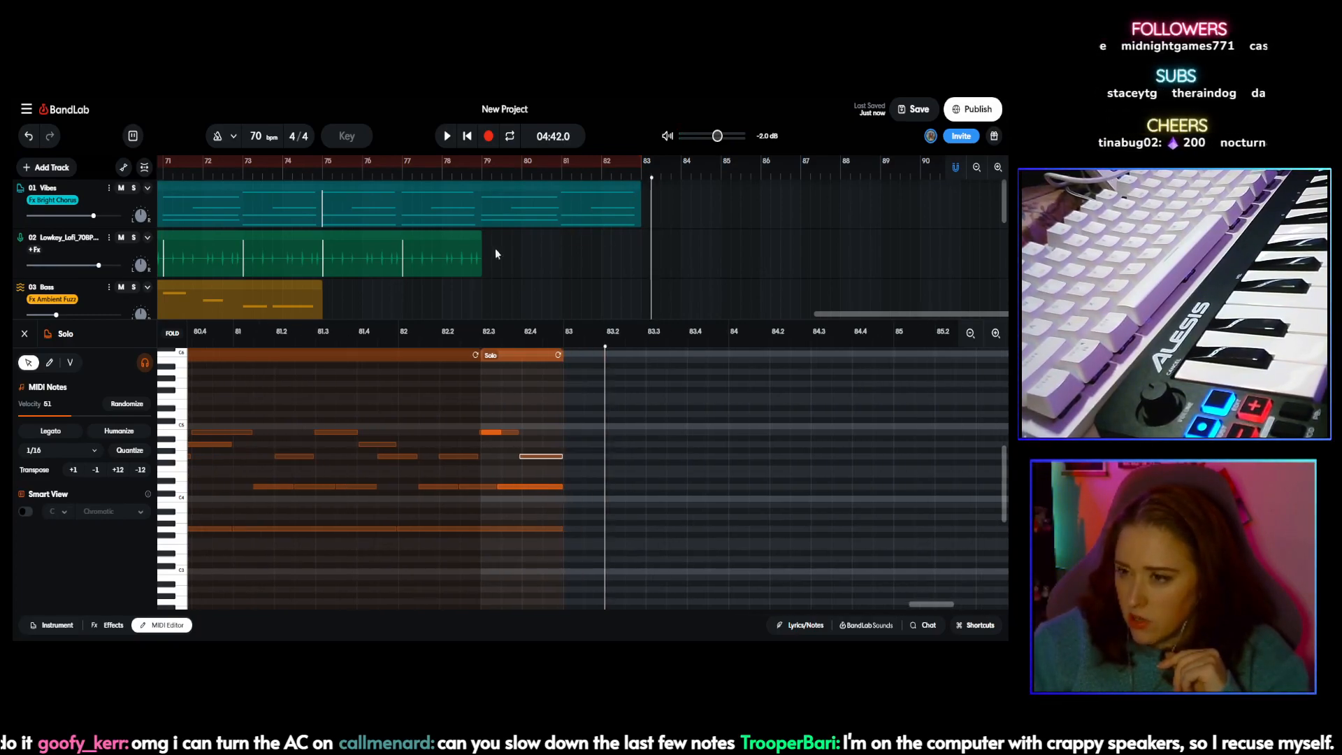
scroll(375, 258, "down", 3)
scroll(557, 264, "up", 1)
scroll(635, 260, "down", 1)
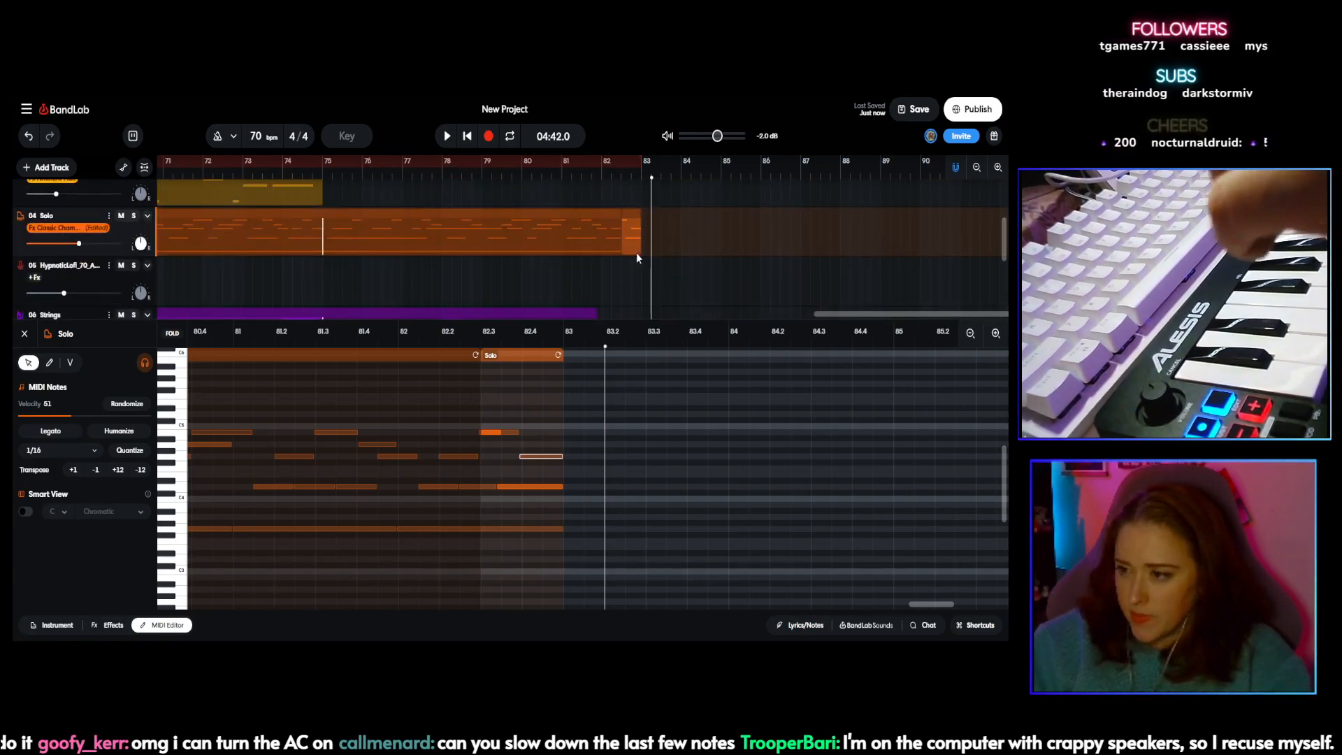
left_click(642, 181)
key("ctrl+v")
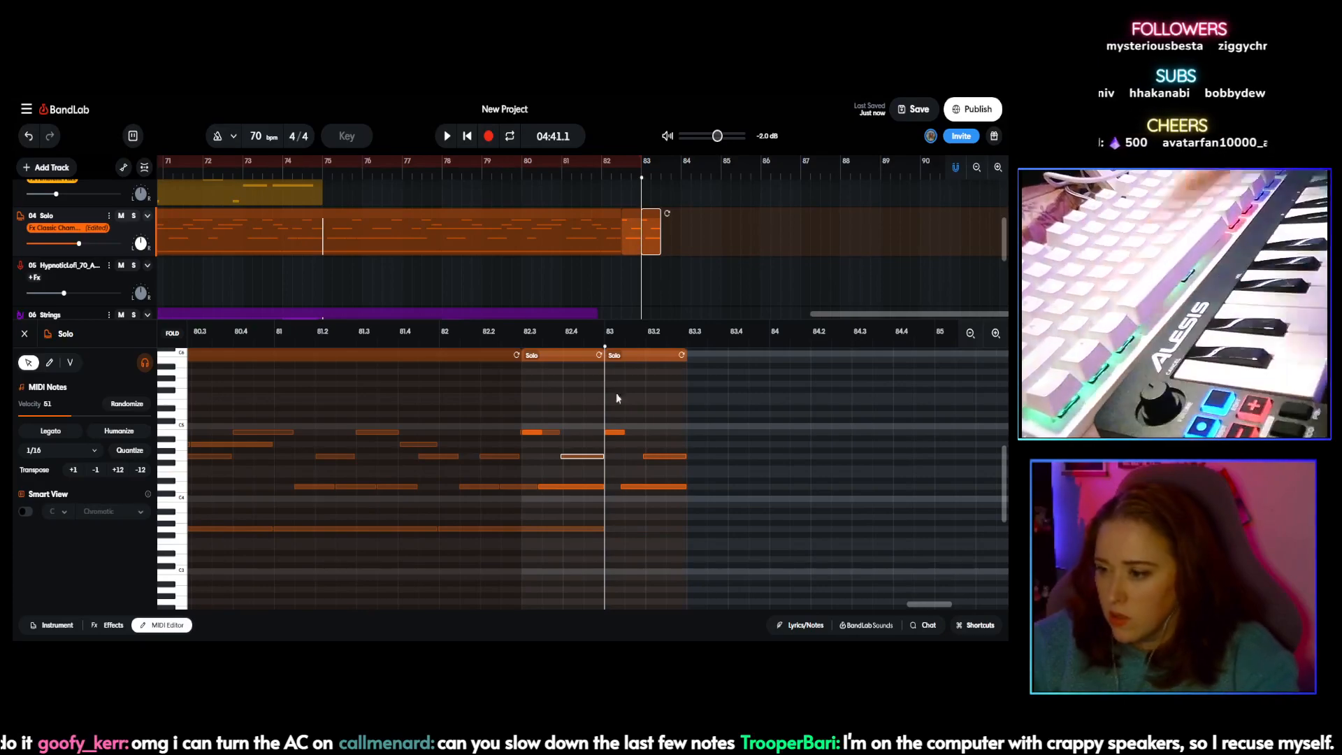
Step: In the first short Solo region, delete the final middle note and stretch the upper note to bar 83
left_click(553, 442)
left_click(582, 456)
key("Delete")
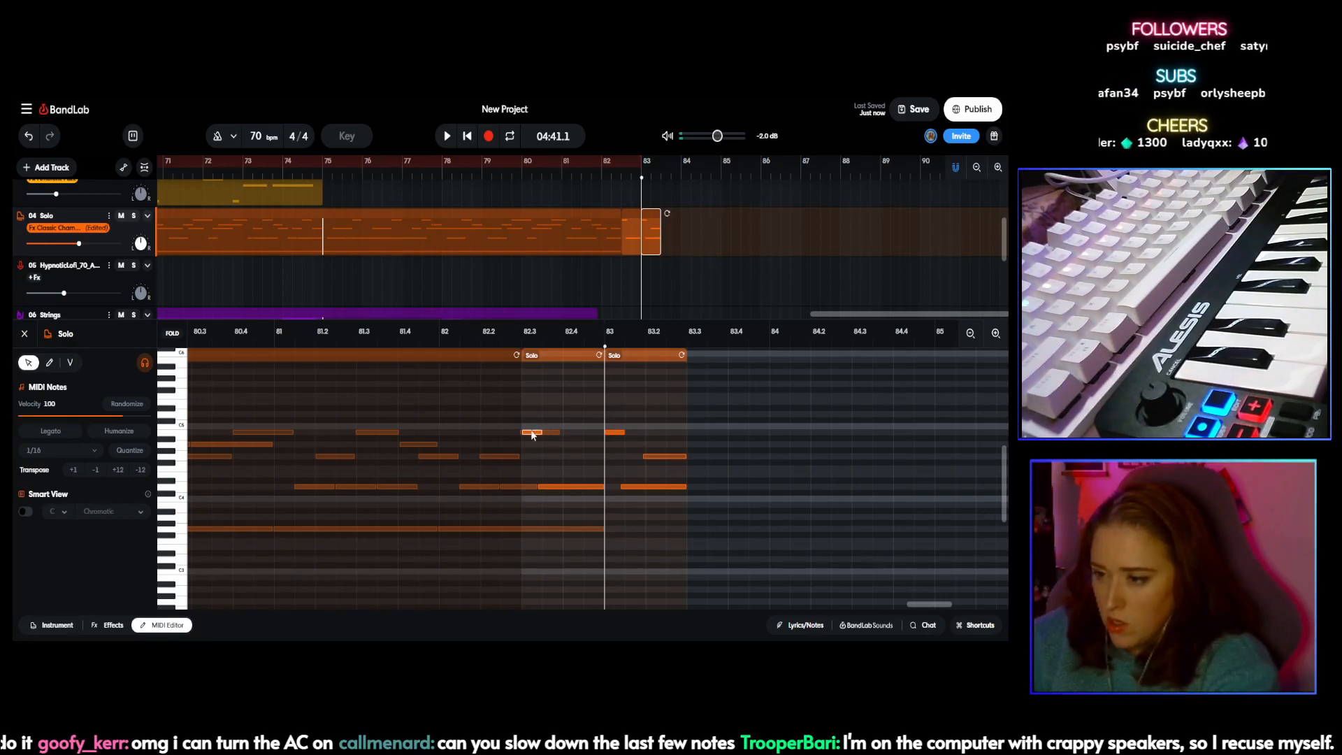
left_click(535, 433)
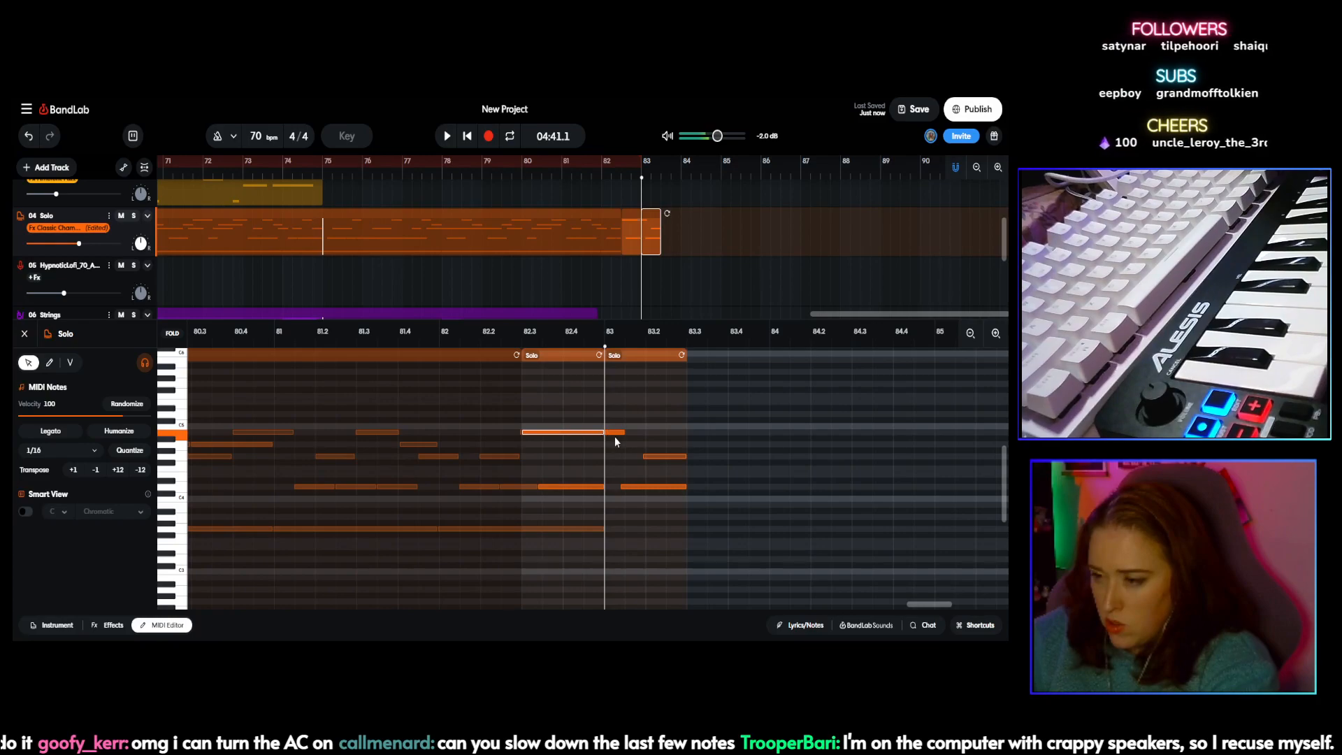
Step: In the pasted Solo region, delete the upper and lowest notes and stretch the middle note back to bar 83
left_click_drag(619, 437, 617, 438)
left_click(647, 457)
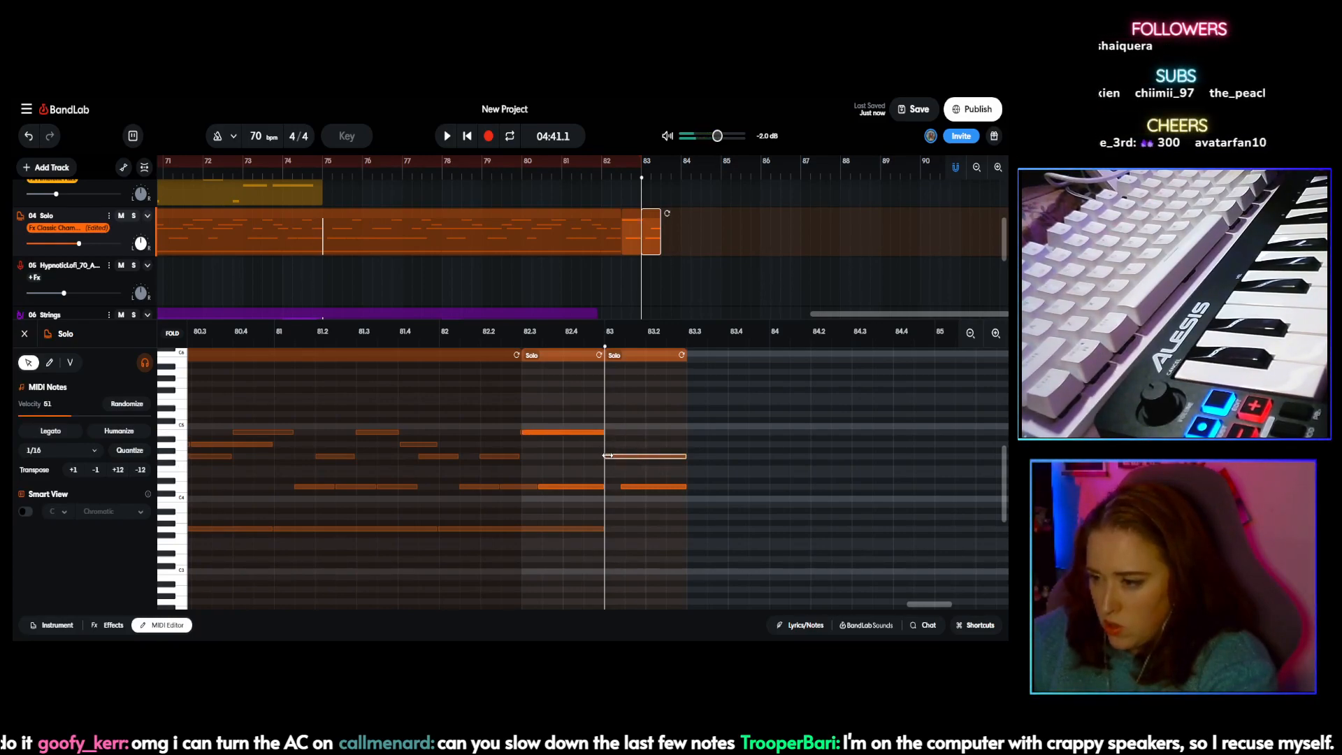
left_click(627, 488)
key("Delete")
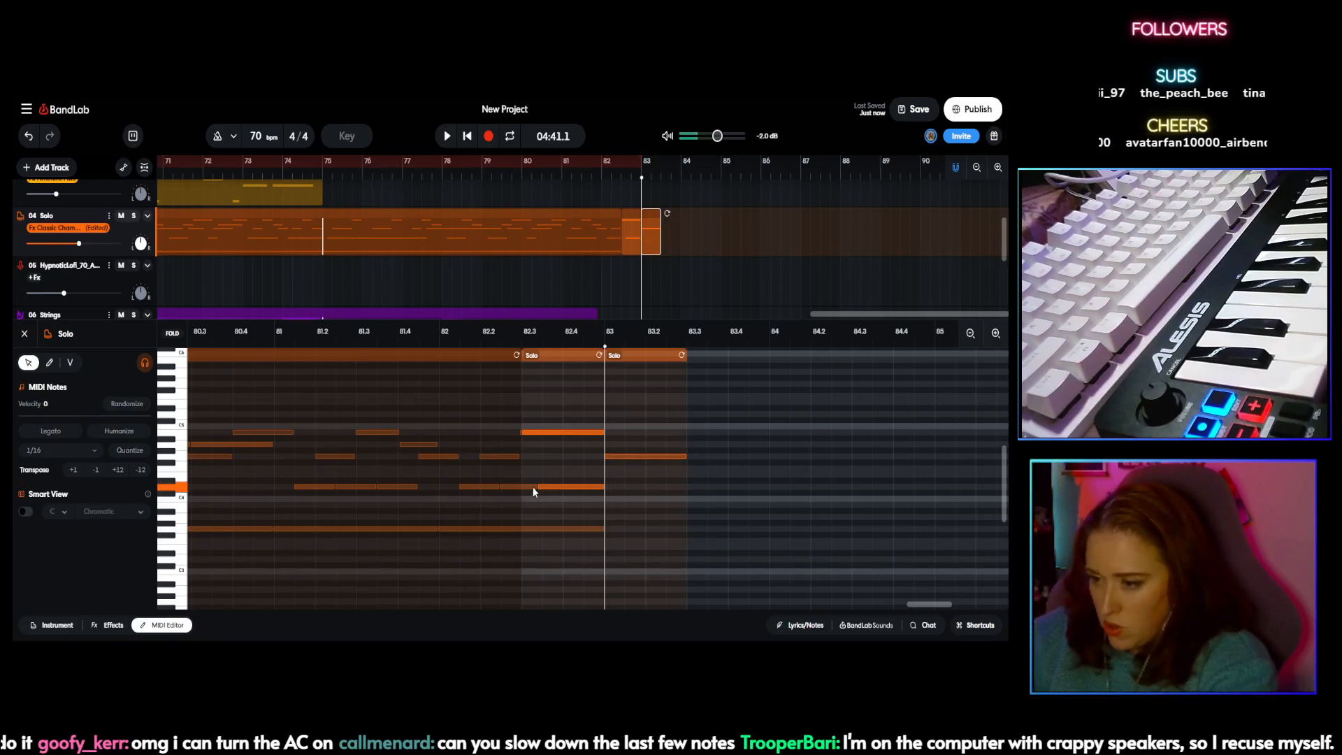
Step: Delete the remaining low note in the first short Solo region, listening to the ending before and after
left_click(467, 341)
left_click(447, 137)
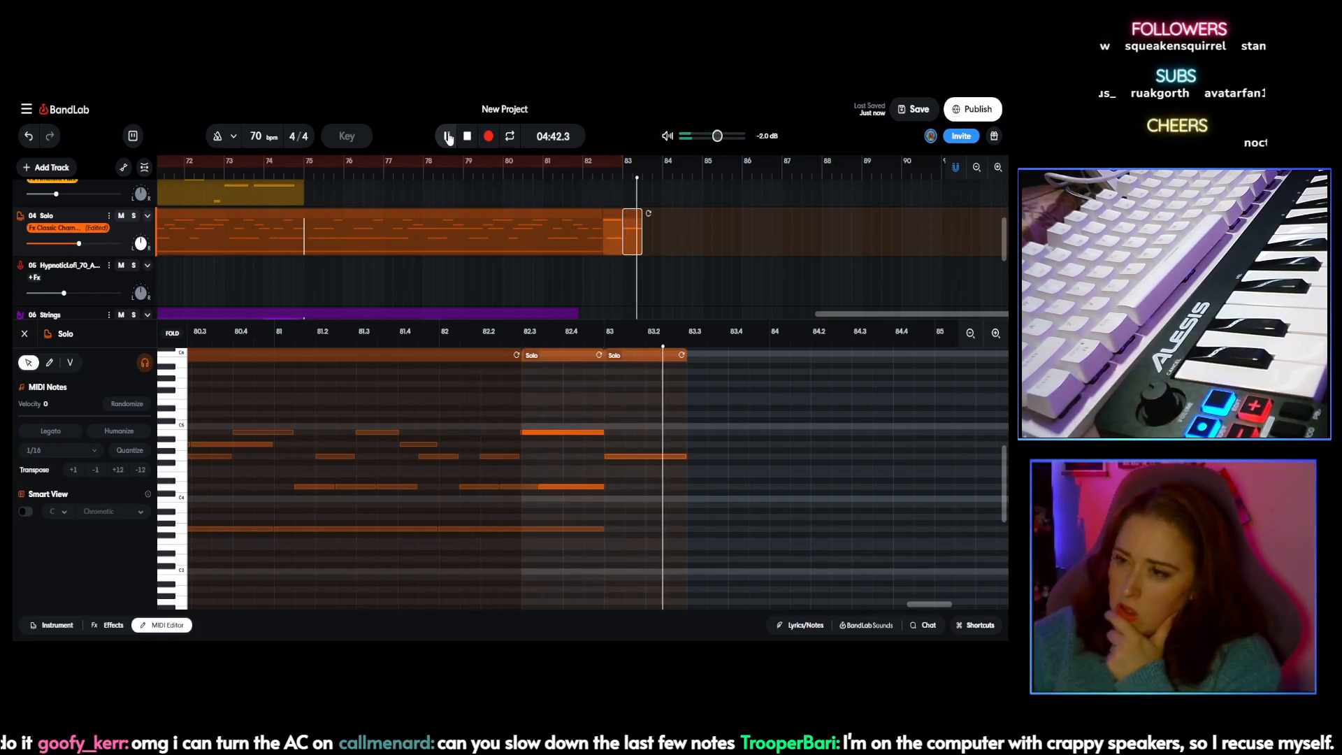
key("space")
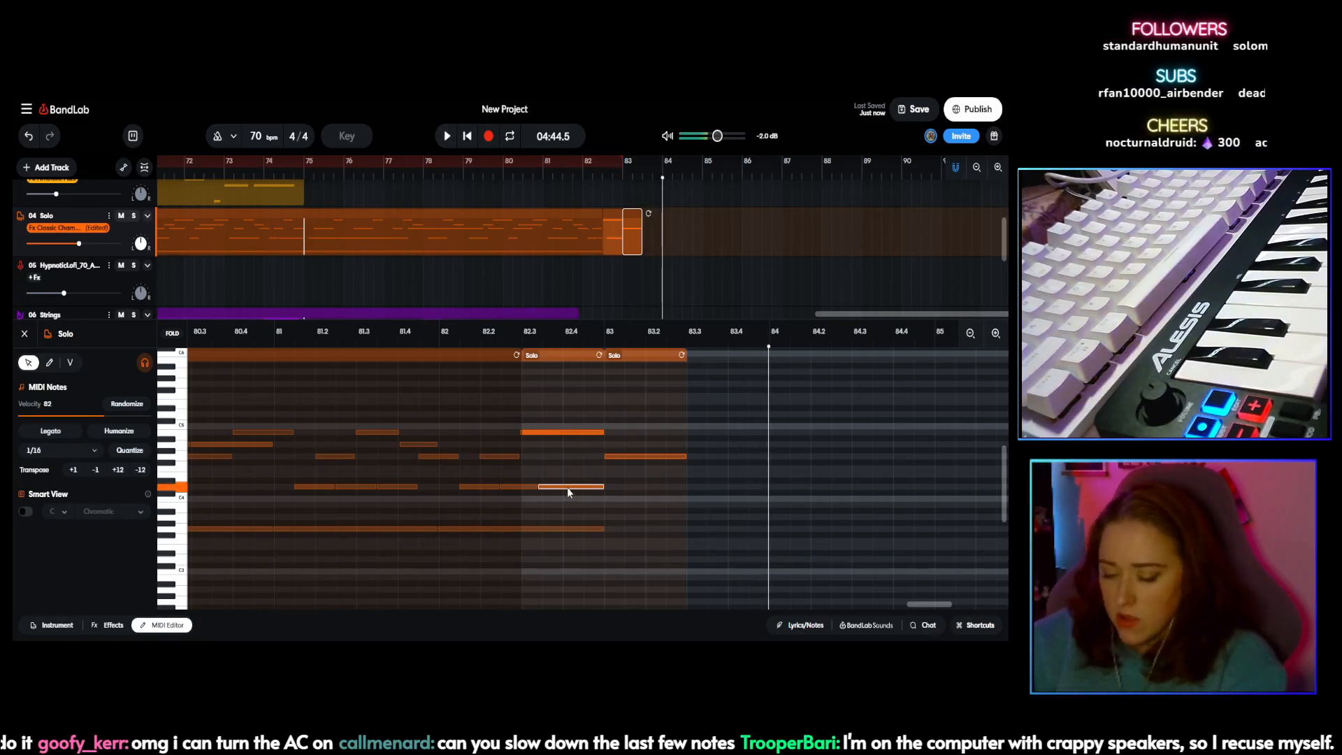
key("Delete")
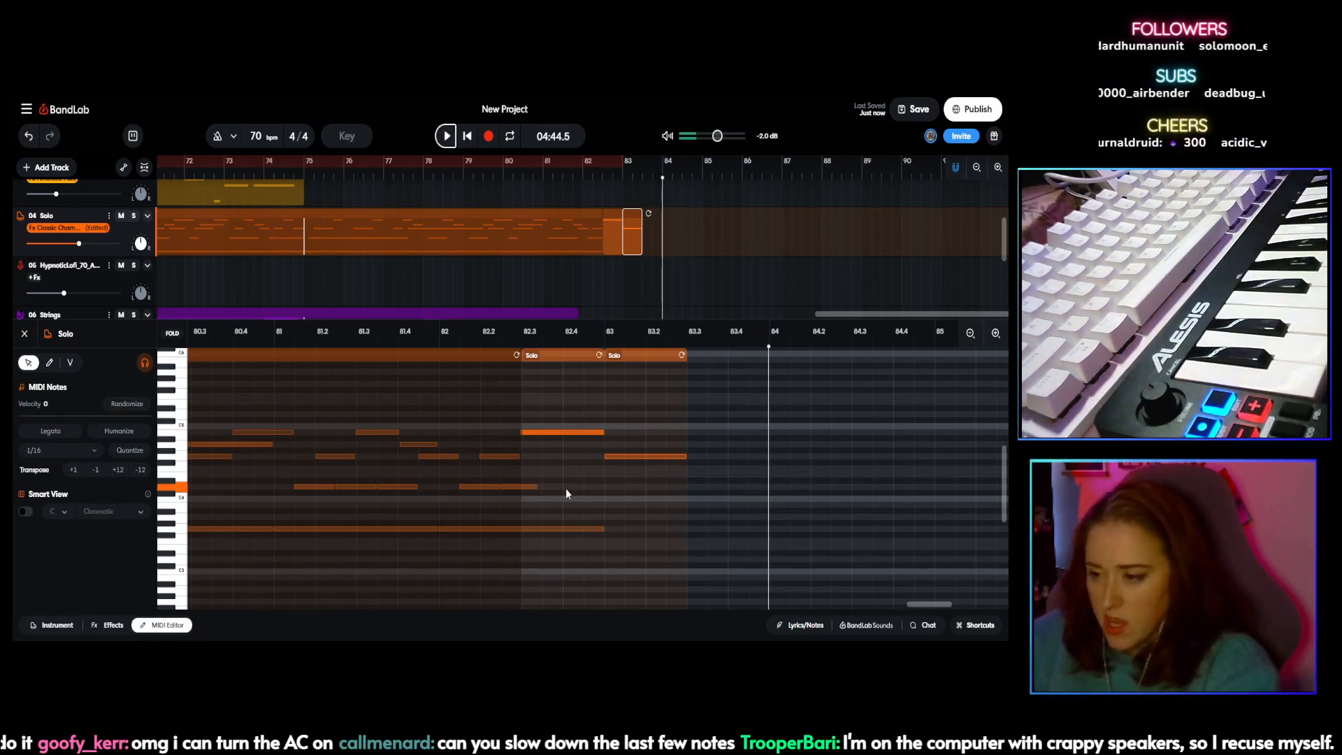
left_click(389, 334)
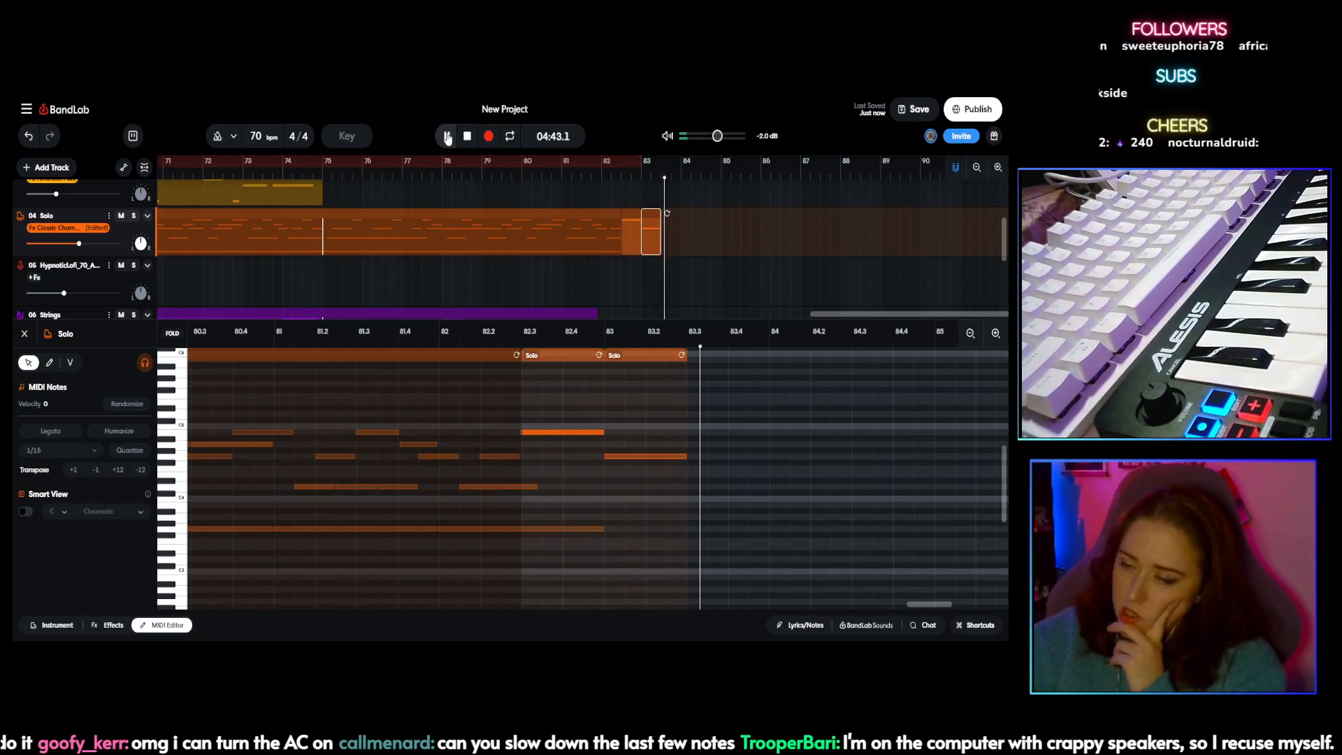
left_click(449, 138)
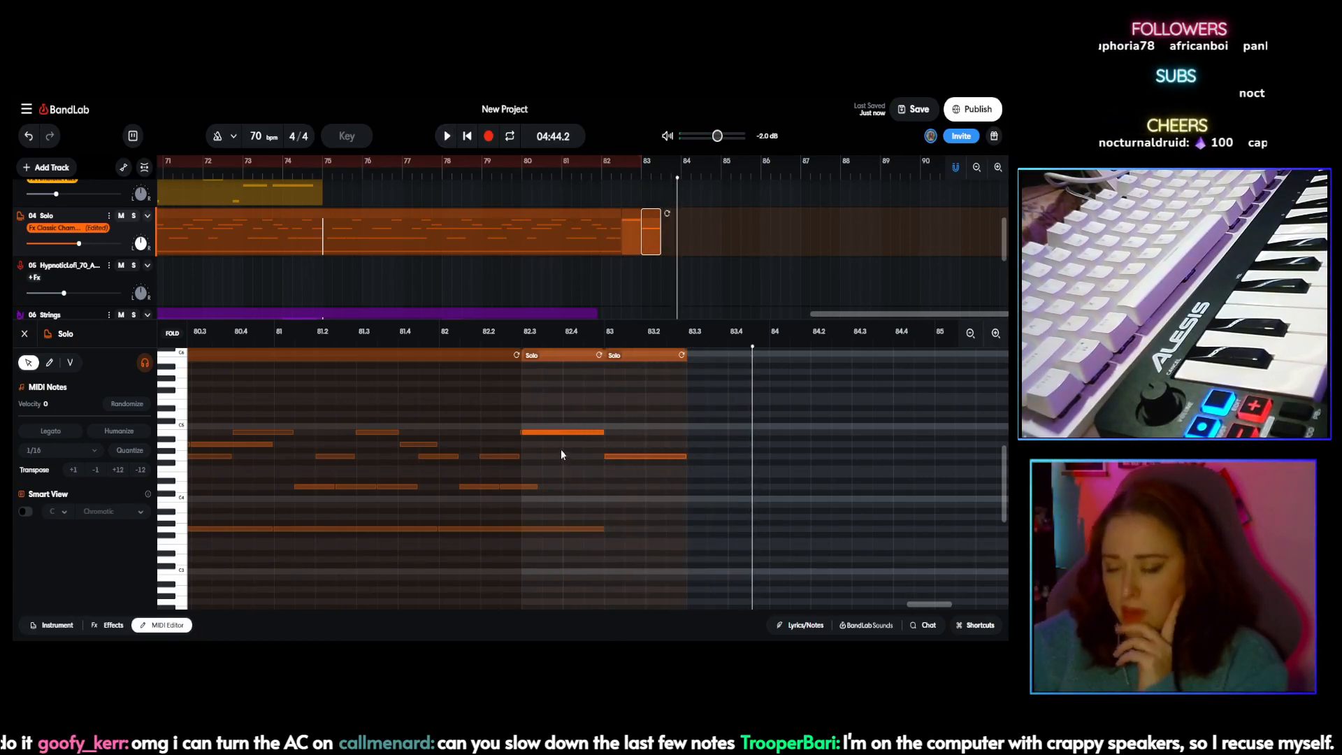
Step: Shorten the upper note to midway between 82.4 and 83 and pencil in a short lower note from there to bar 83
left_click_drag(603, 432, 565, 432)
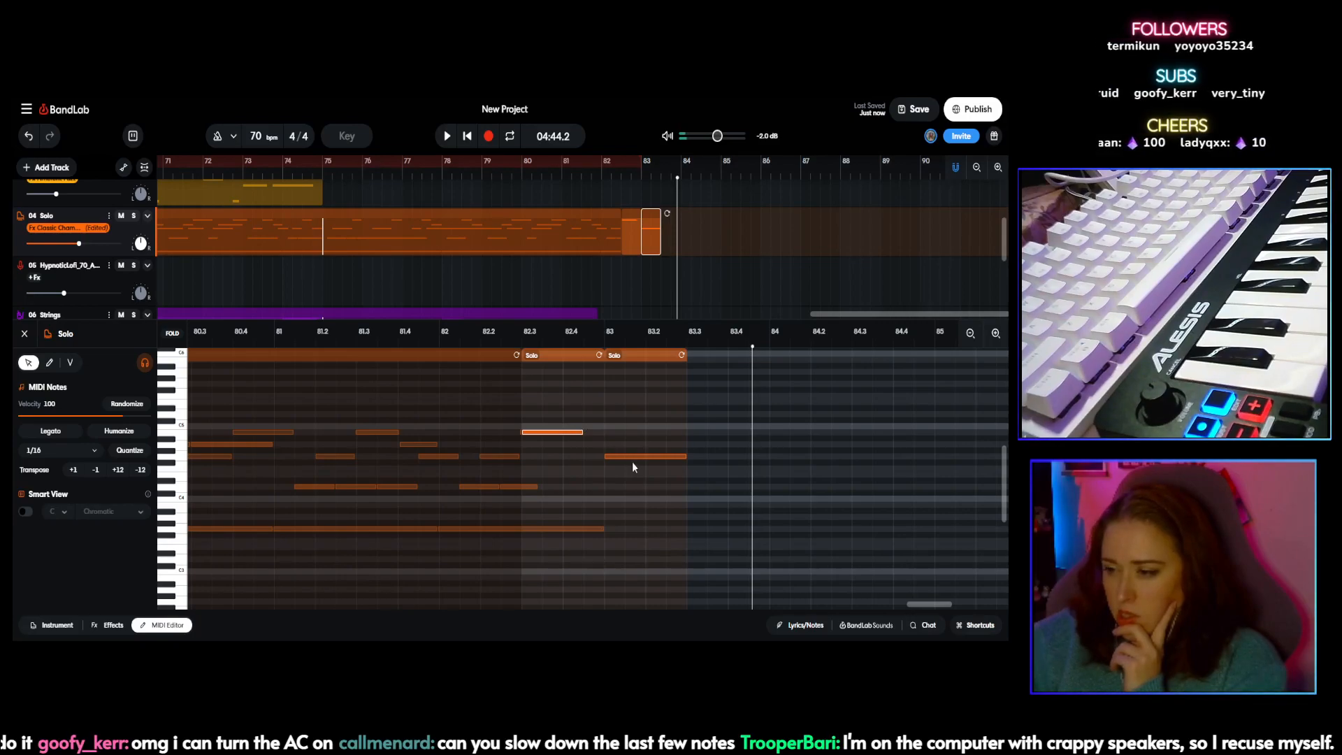
left_click_drag(635, 461, 615, 457)
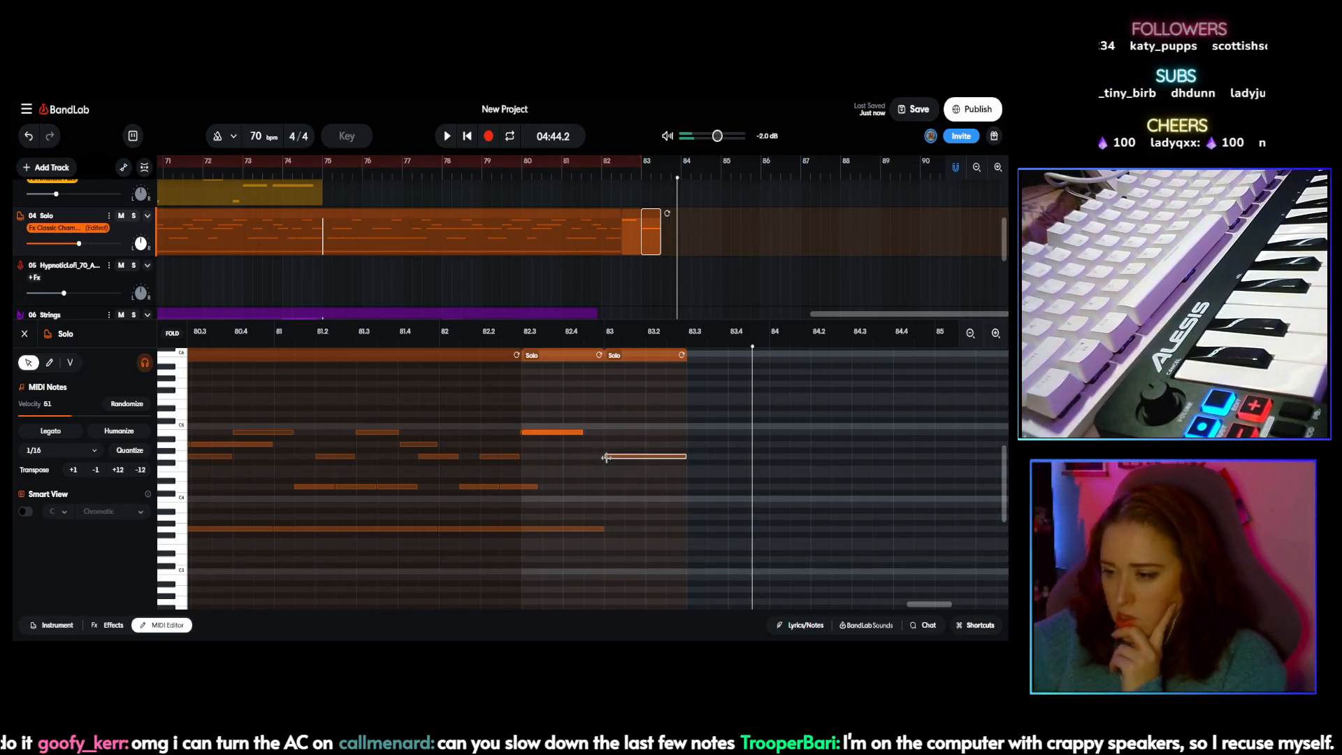
left_click(587, 460)
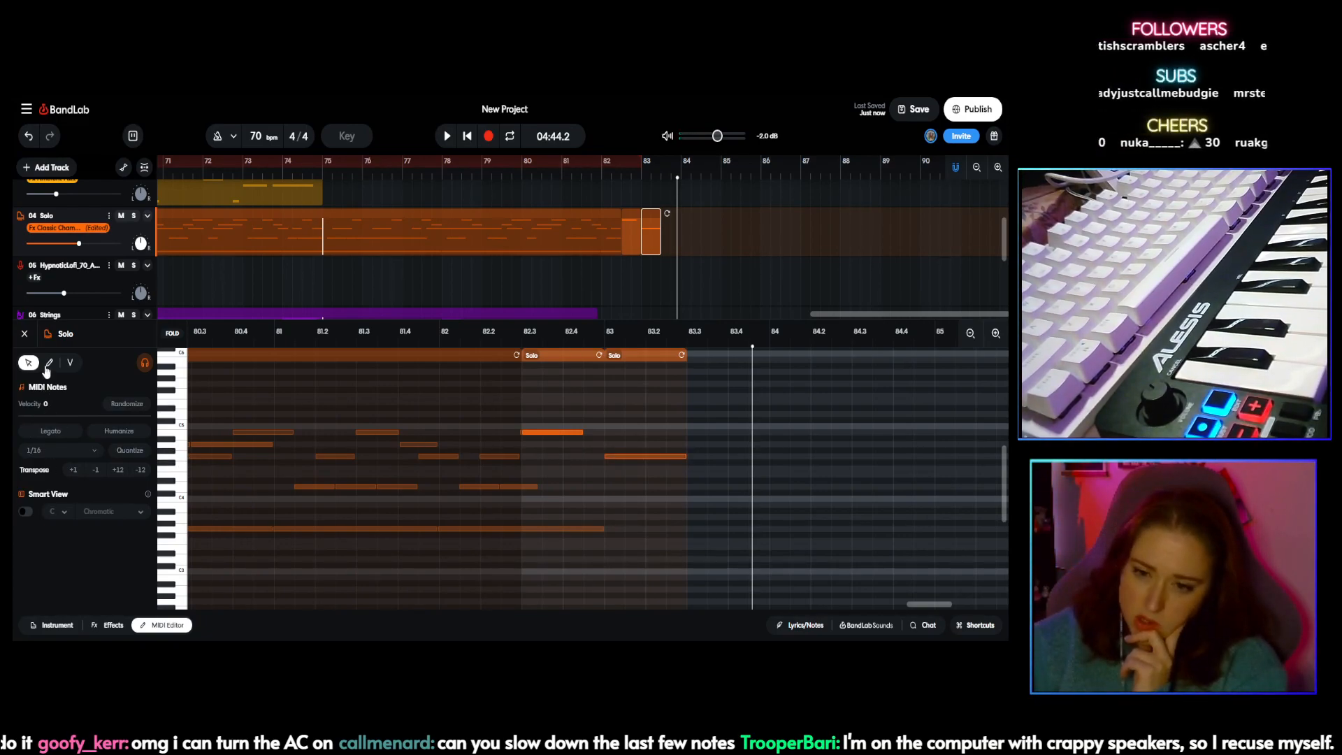
left_click(48, 362)
left_click(598, 457)
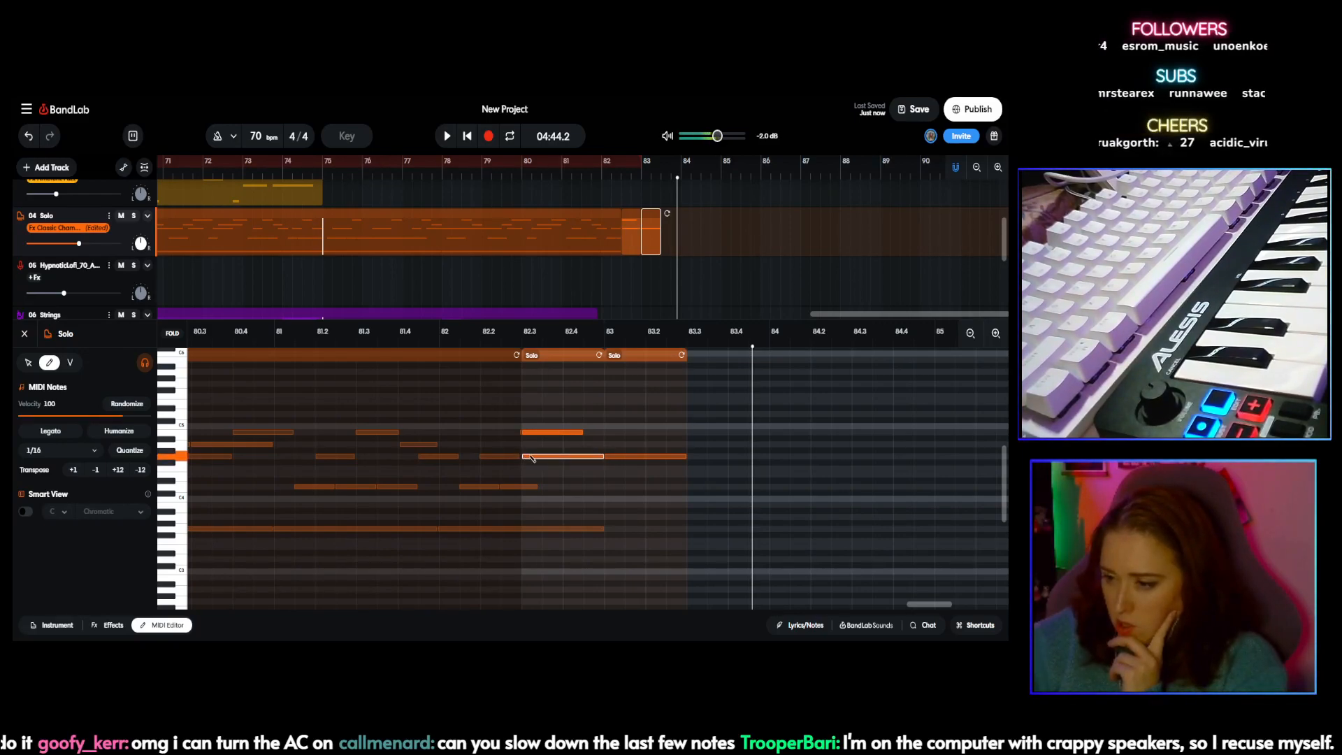
key("v")
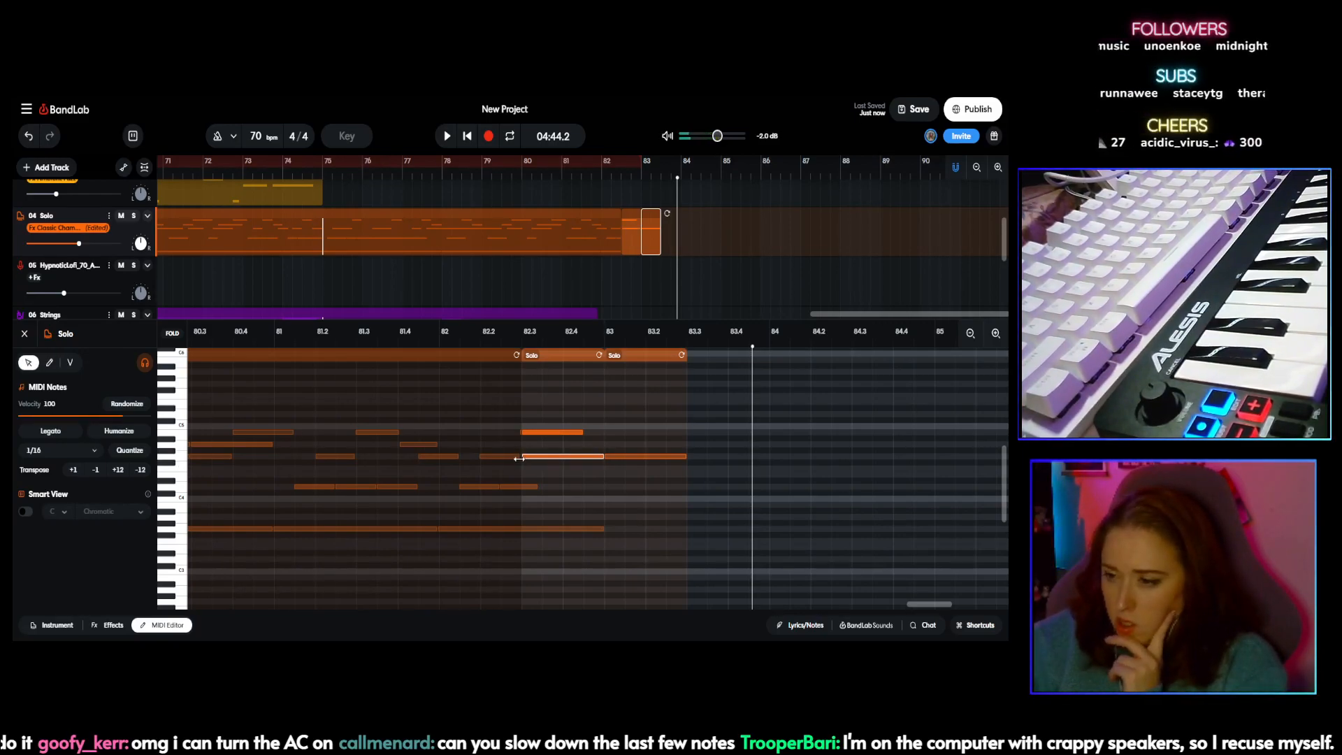
mouse_move(519, 459)
left_mouse_down()
mouse_move(581, 460)
mouse_move(518, 457)
left_mouse_up()
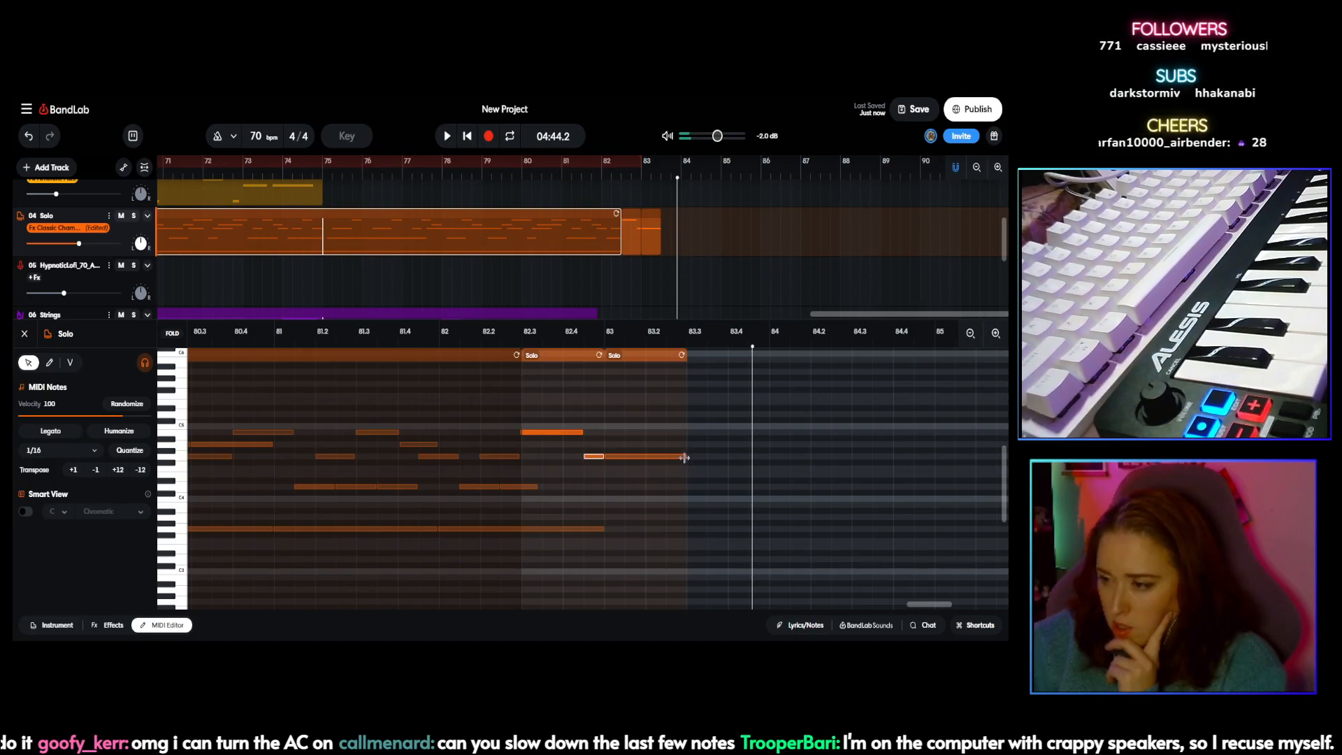
Step: Trim the pasted Solo region's note to end at 83.2 and listen to the ending
left_click_drag(654, 456, 644, 456)
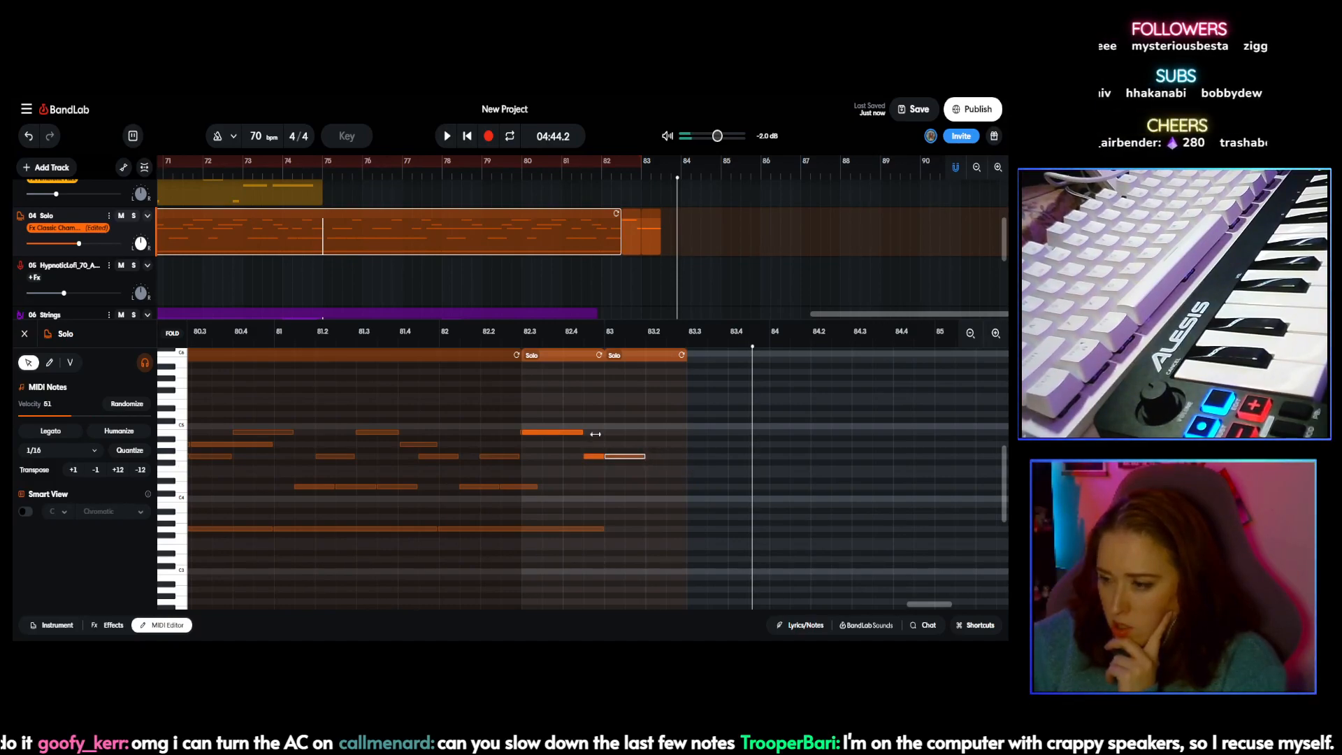
left_click(408, 343)
left_click(447, 136)
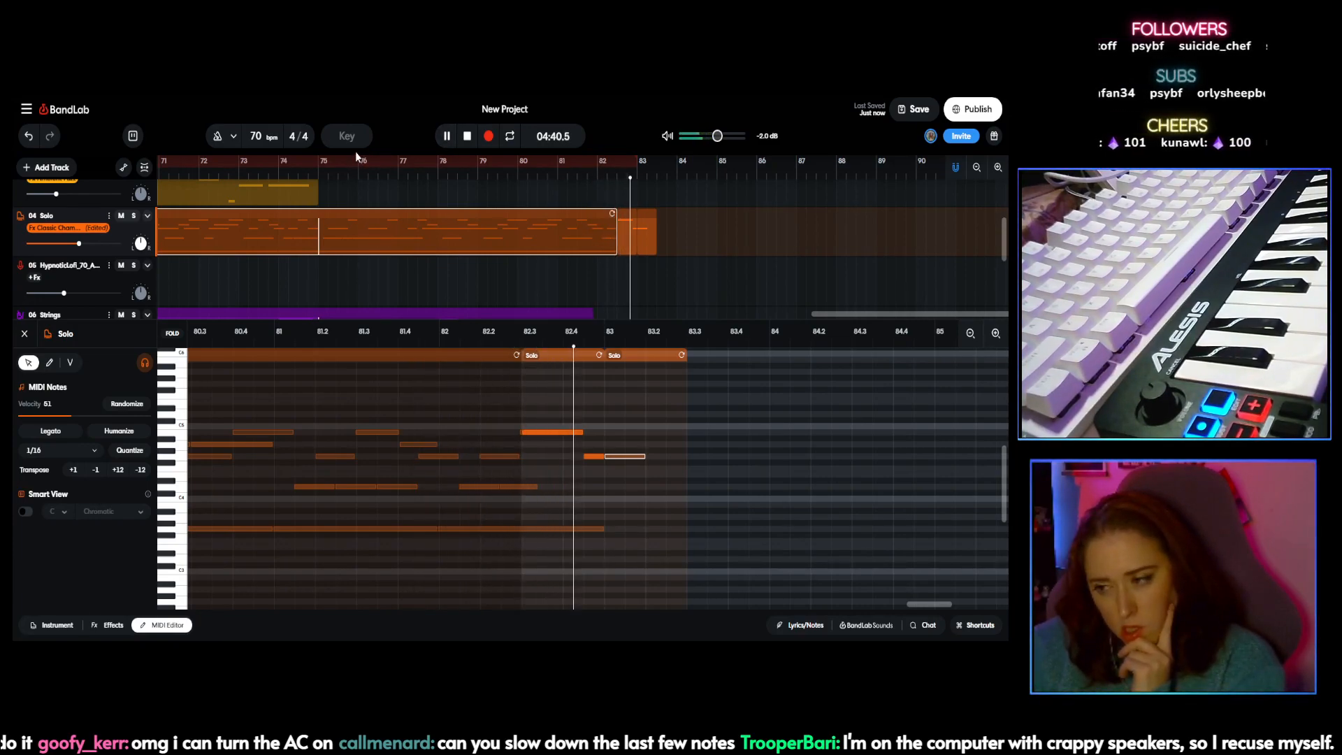
left_click(447, 135)
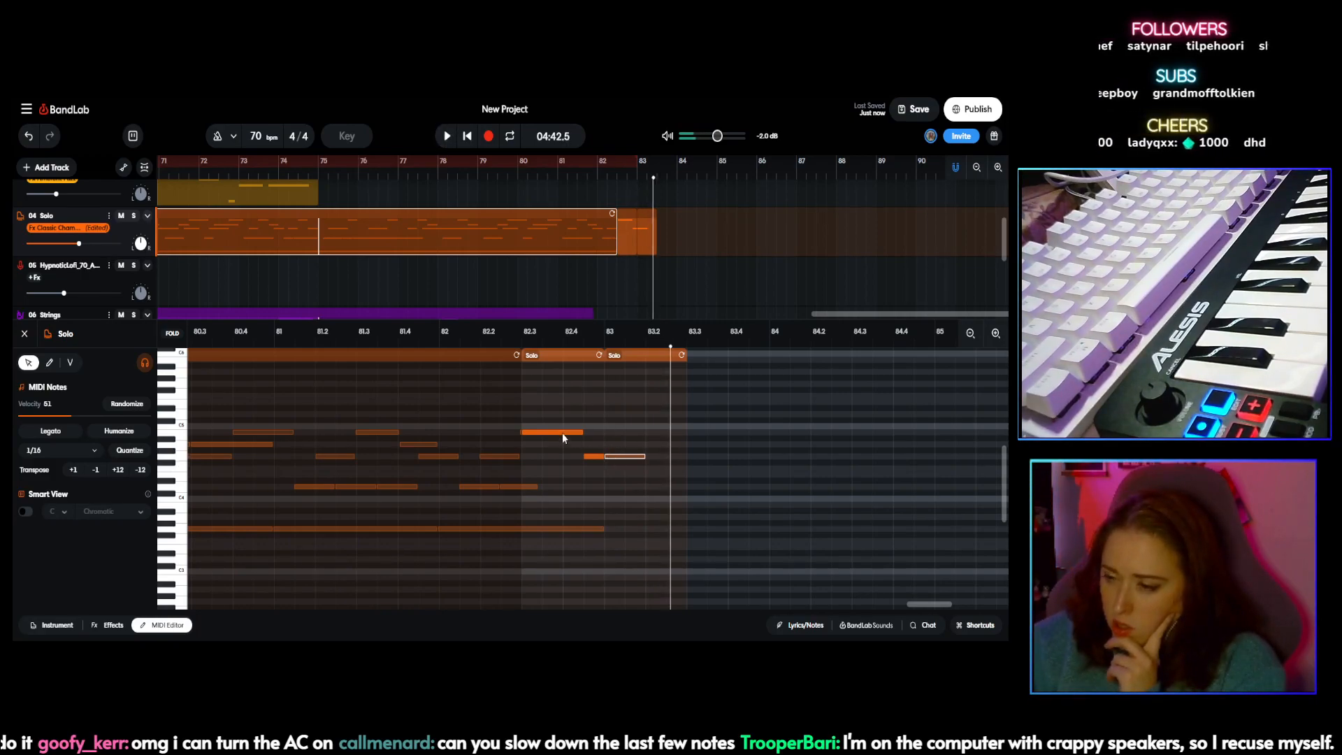
Step: Move the change from the upper to the lower note to 82.4, delete the pasted region's note and listen to the ending
left_click_drag(580, 430, 565, 432)
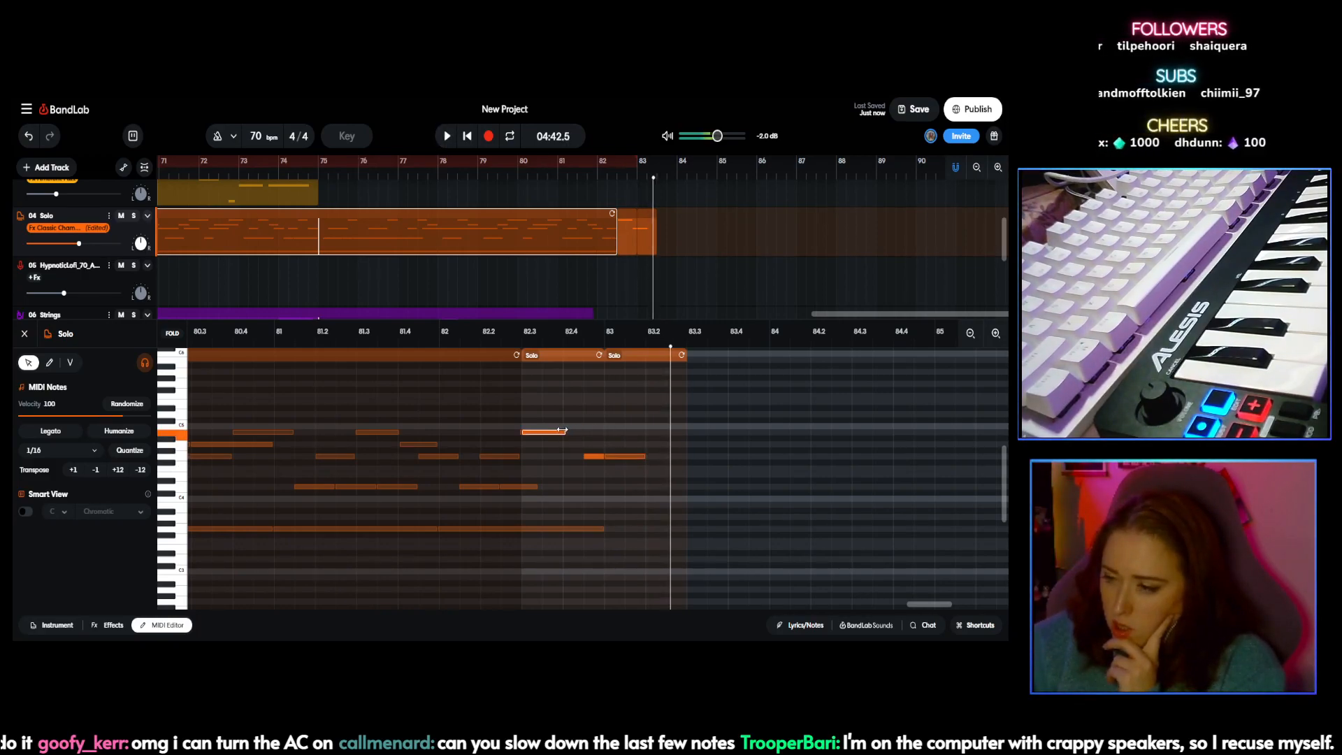
left_click(591, 456)
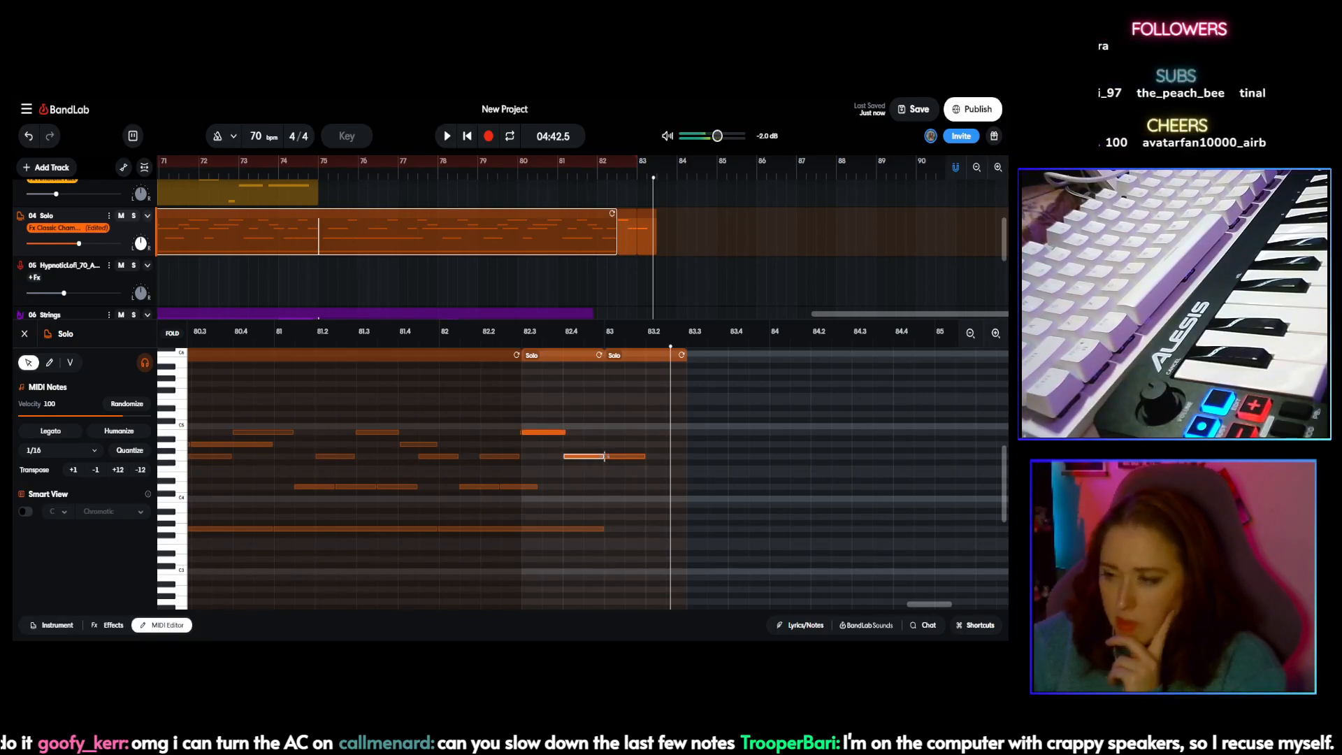
left_click(629, 456)
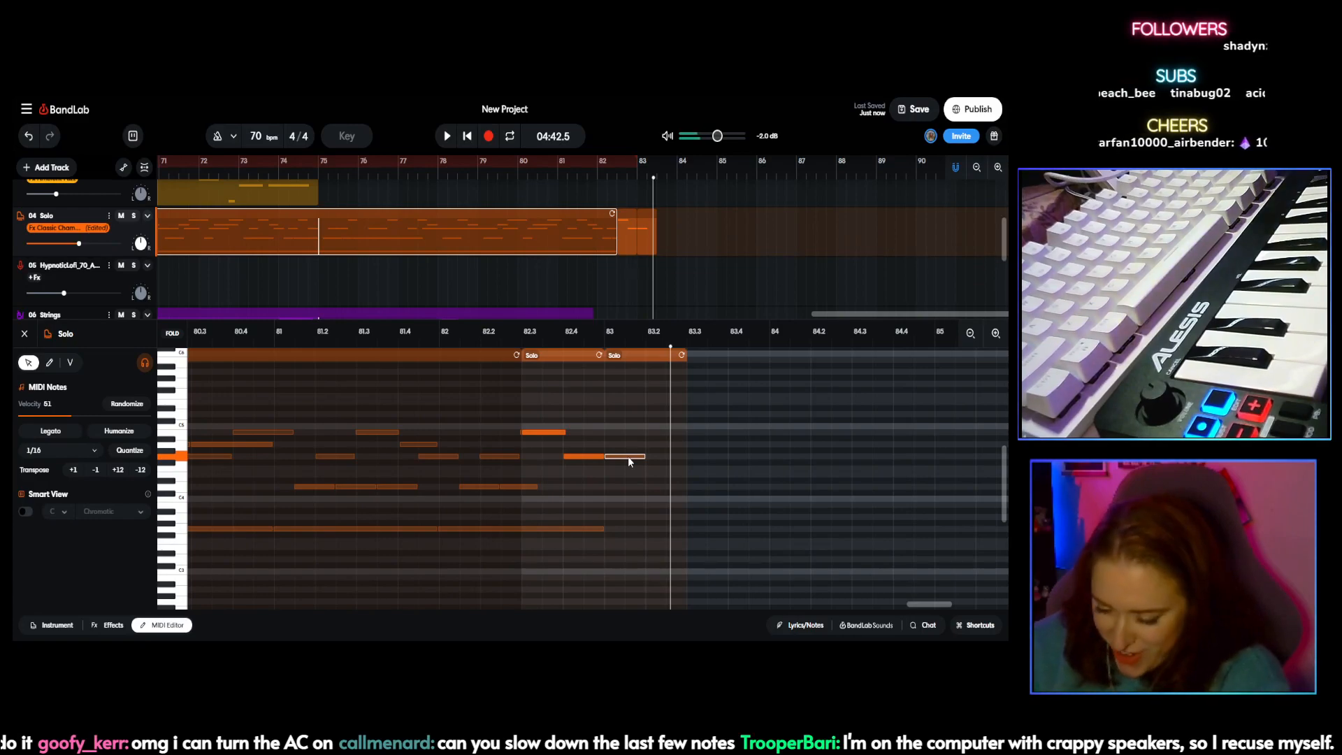
key("Delete")
left_click(383, 344)
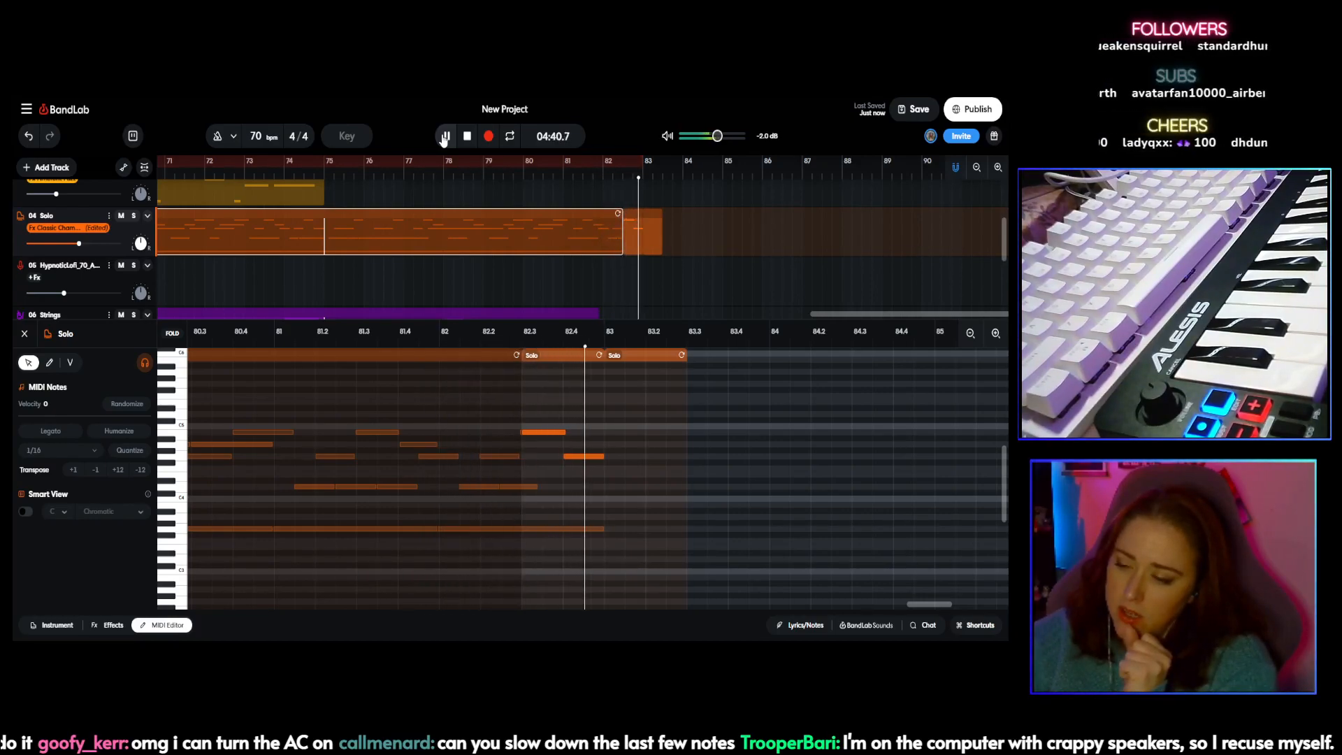
left_click(446, 136)
Step: Stretch the upper note in the first short Solo region to bar 83 and delete the lower note beneath it
left_click(582, 457)
mouse_move(606, 456)
left_mouse_down()
mouse_move(639, 456)
mouse_move(607, 450)
left_mouse_up()
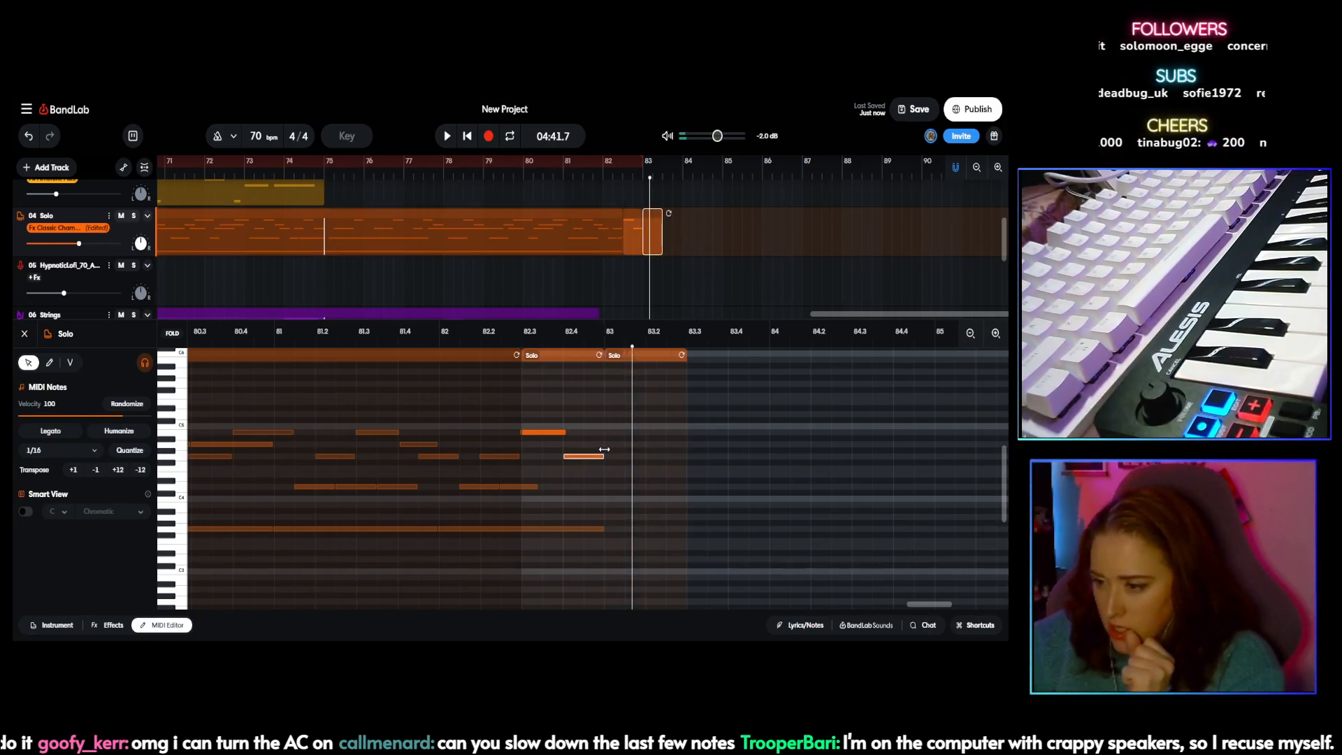
left_click(565, 432)
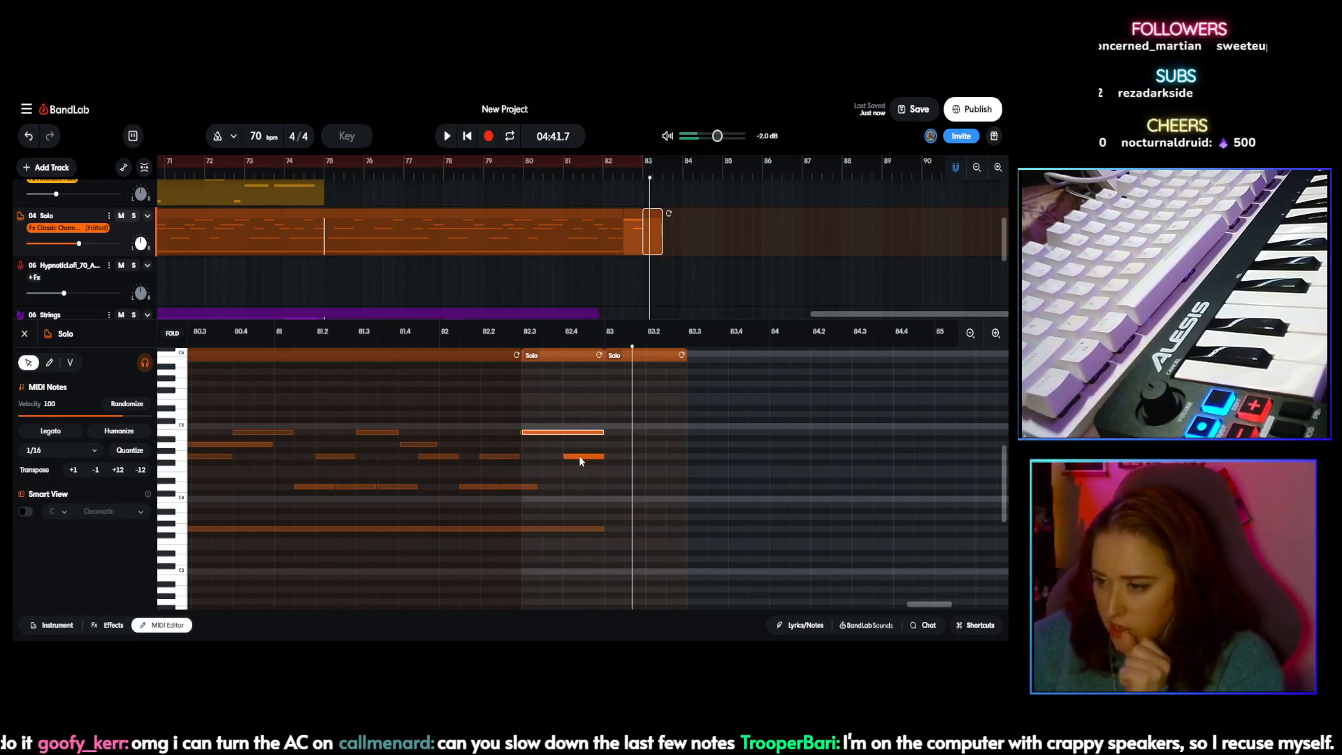
left_click(580, 457)
key("Delete")
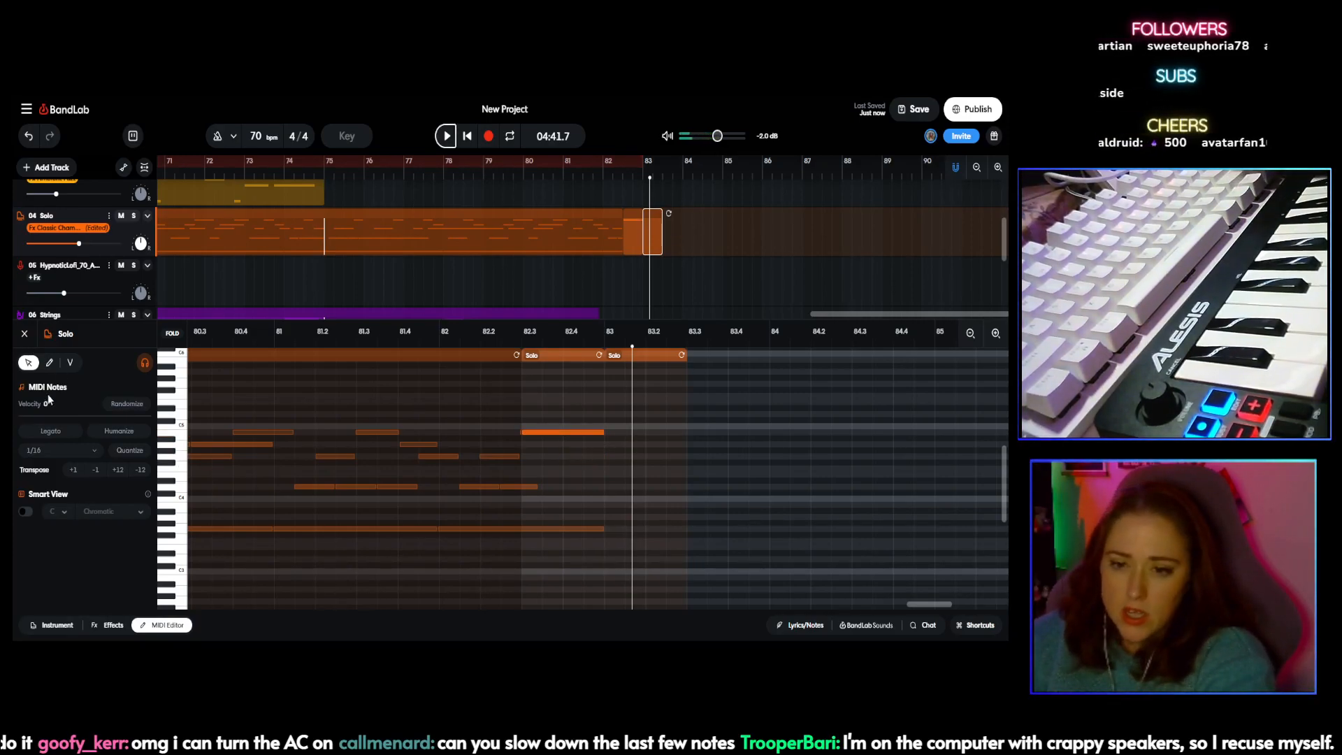
Step: Pencil in a note from 83 to 83.3 at the former lower note's pitch in the pasted region and listen to the ending
left_click(49, 362)
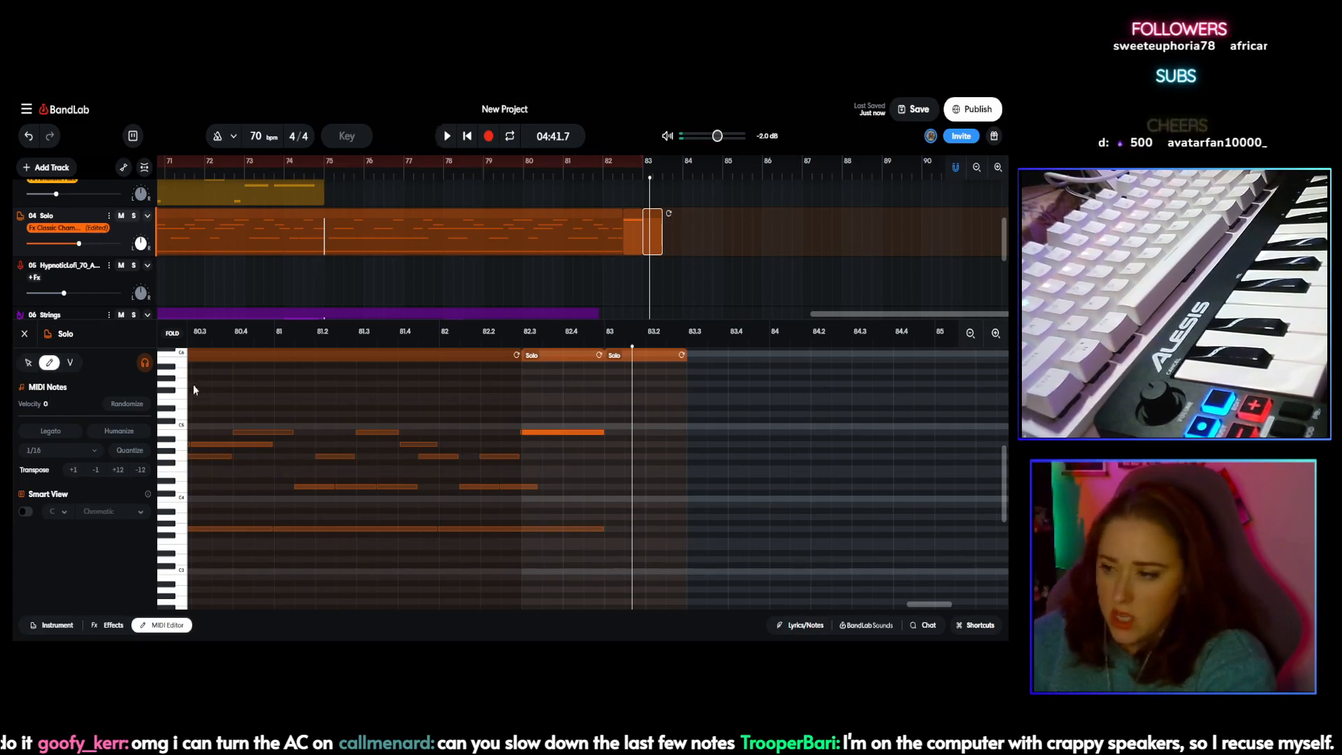
left_click(607, 457)
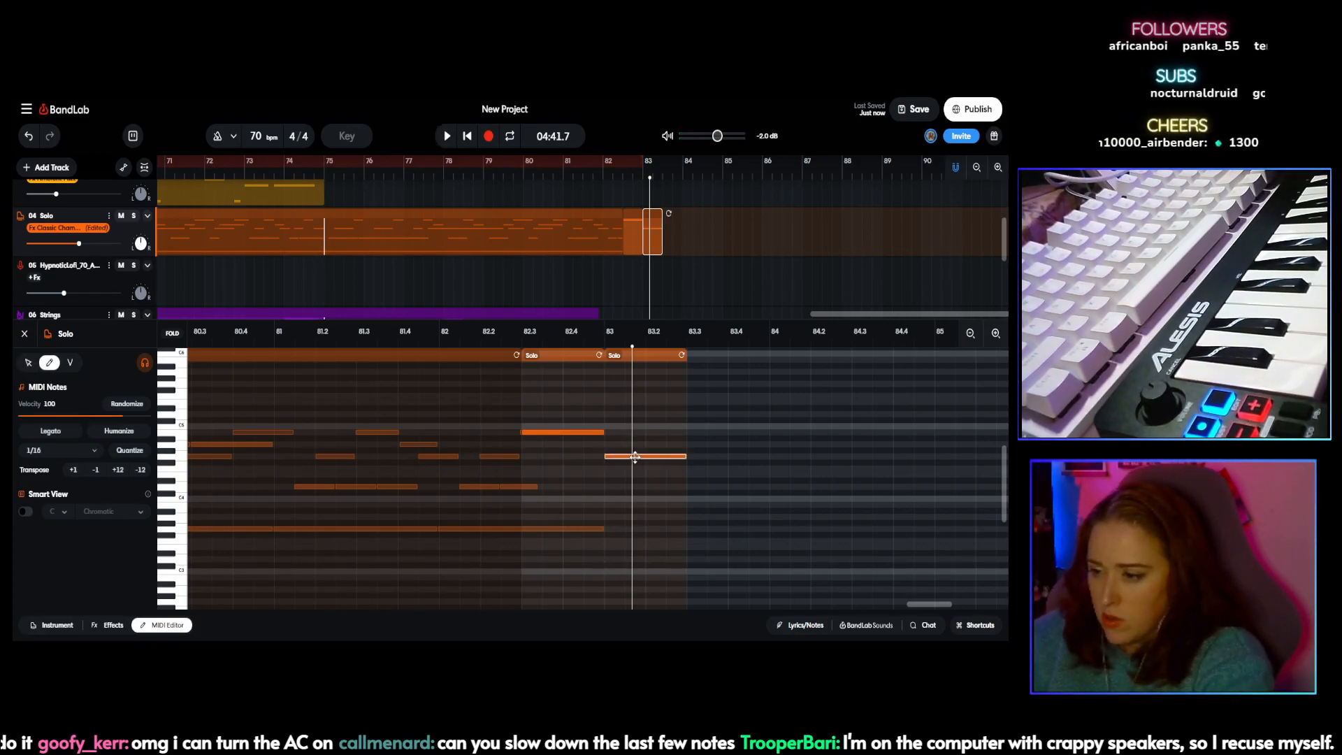
left_click(373, 332)
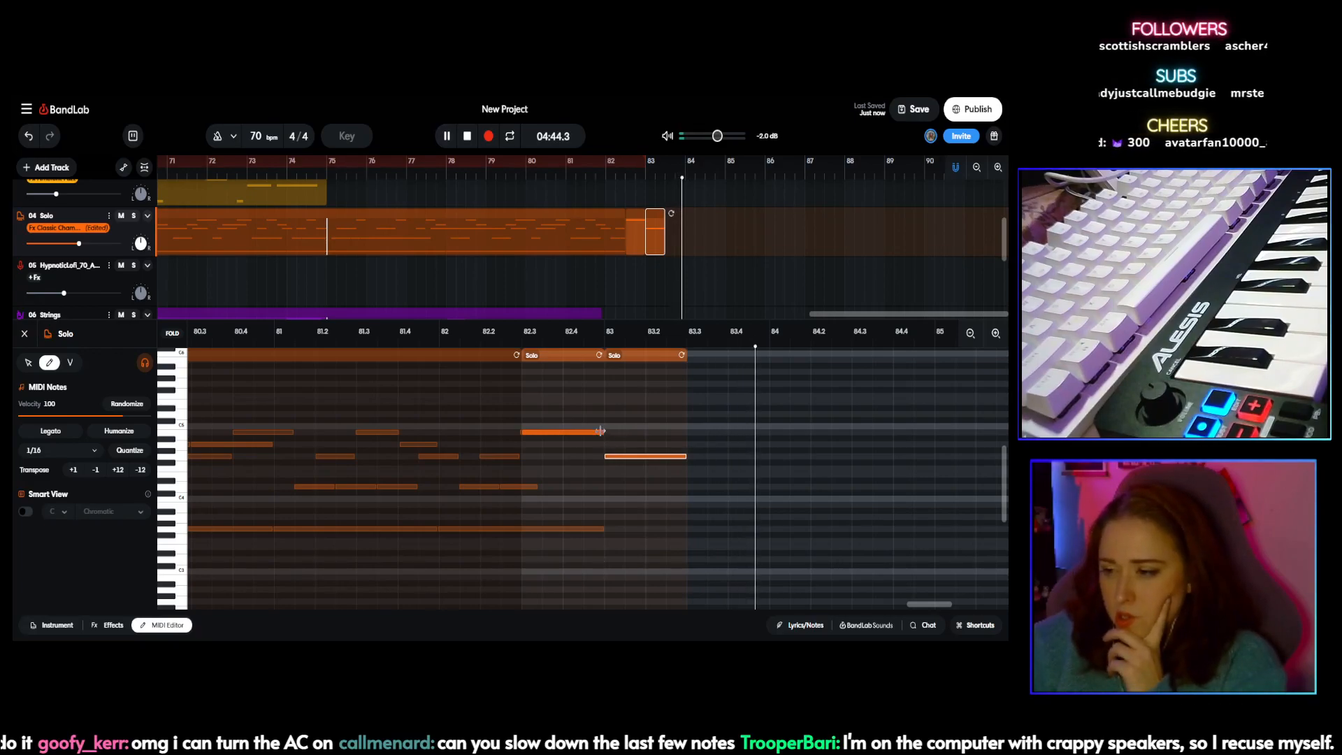
Step: Trim the ends of the two final Solo notes slightly, leaving short gaps before 83 and 83.3, and stop playback
left_click_drag(600, 430, 588, 429)
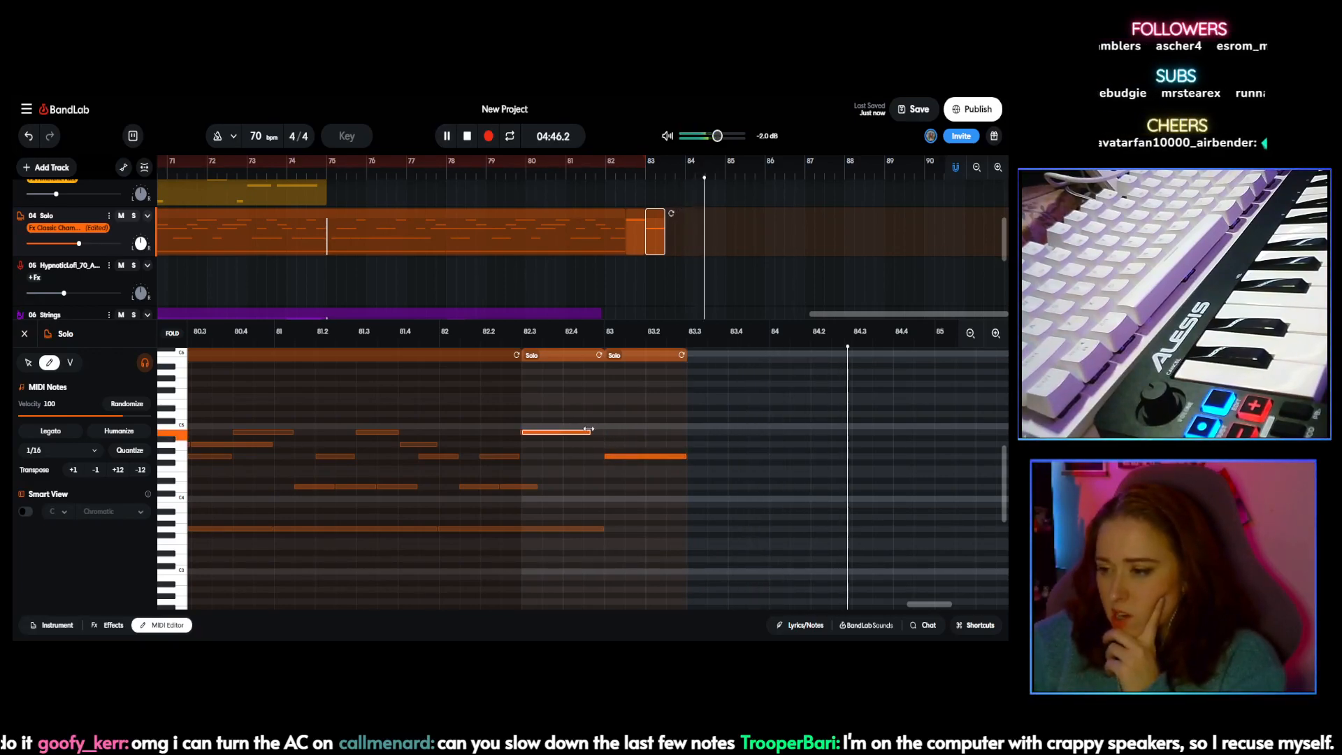
left_click_drag(684, 456, 669, 455)
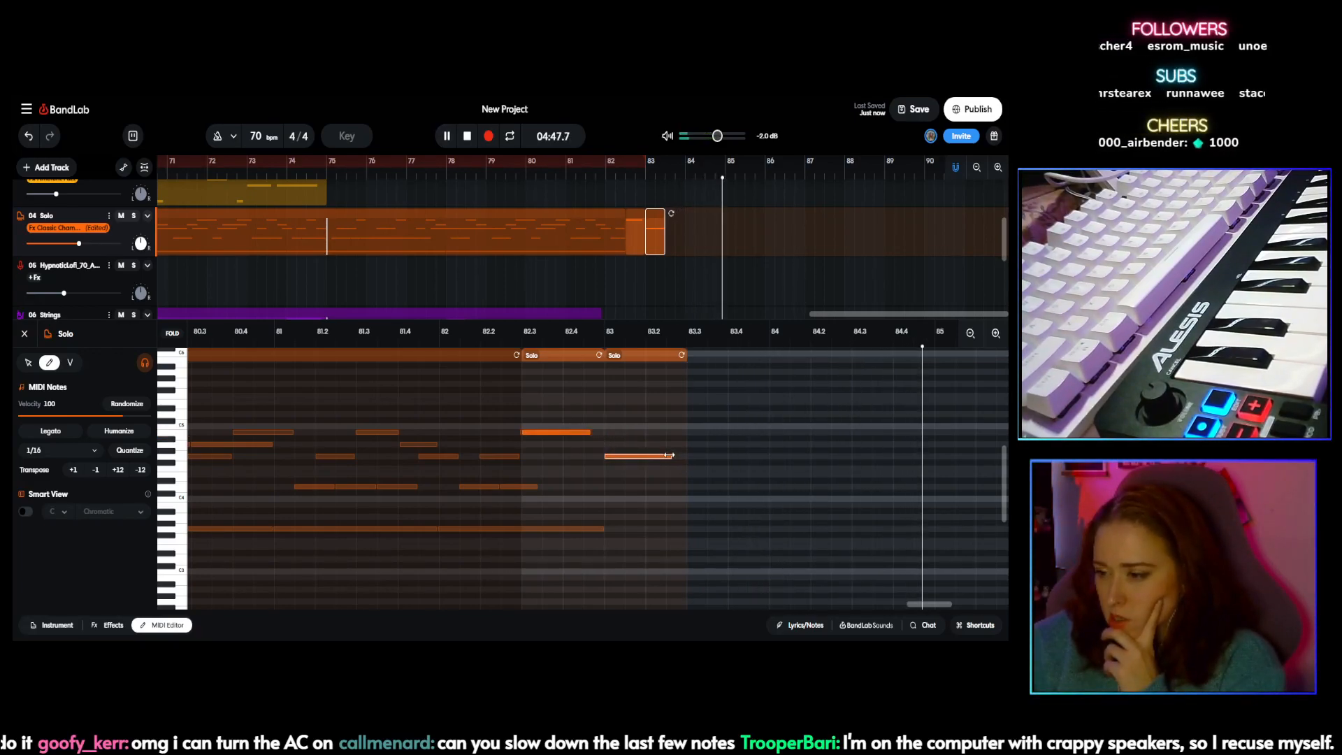
left_click(447, 137)
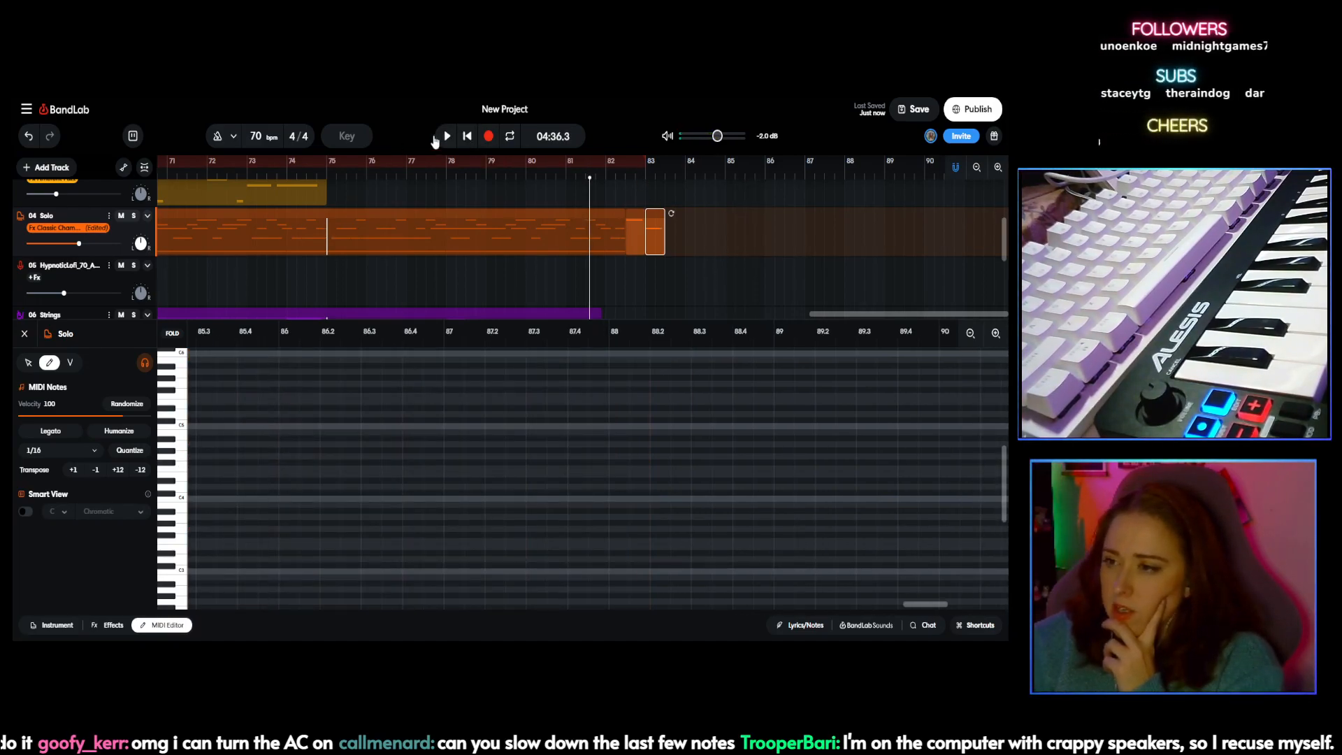
Step: Listen to the Solo's ending and open the editing options for the upper of the two final notes
left_click(447, 137)
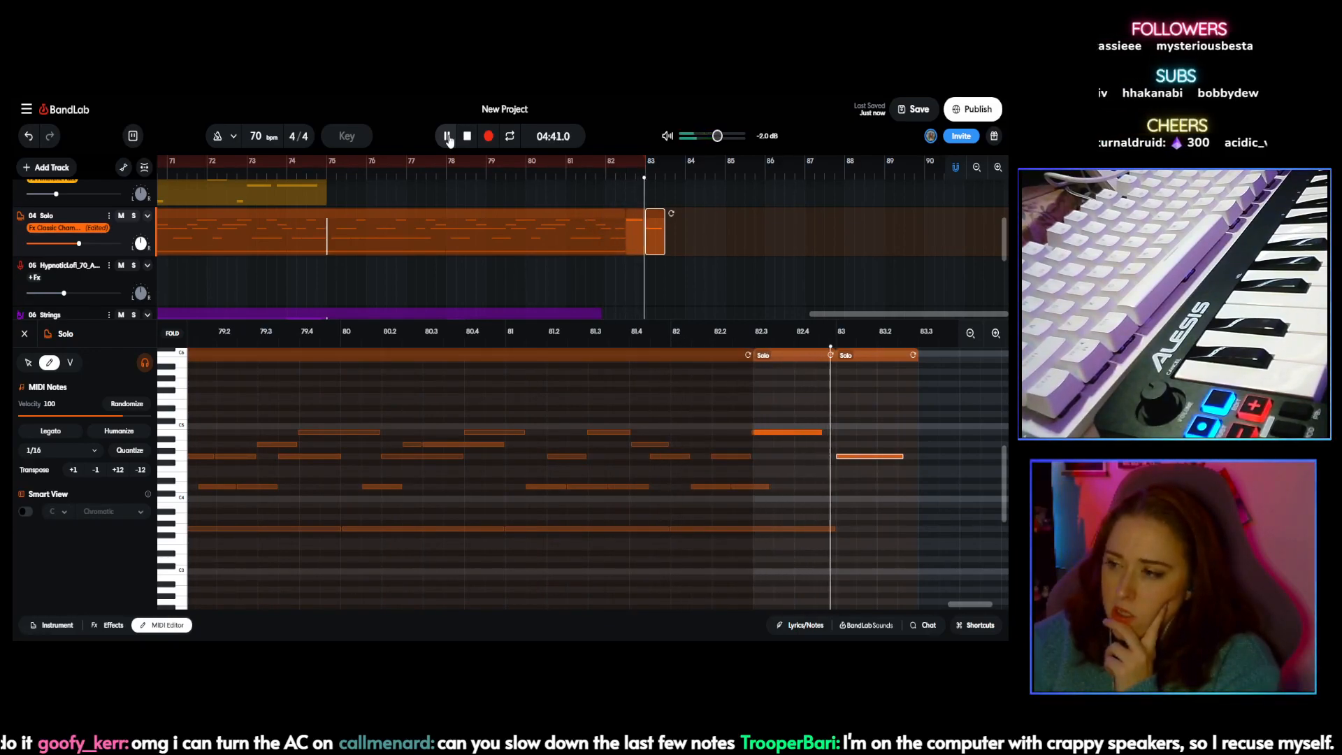
left_click(447, 137)
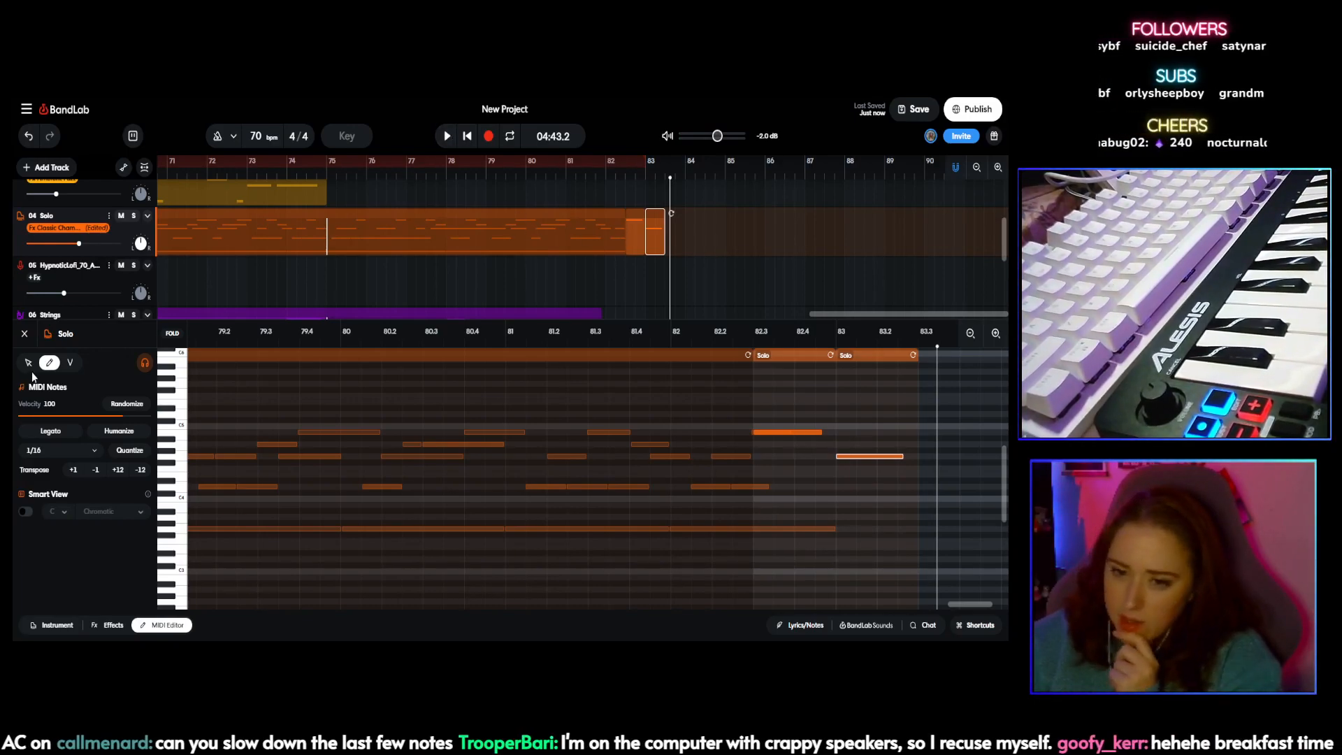
left_click(779, 433)
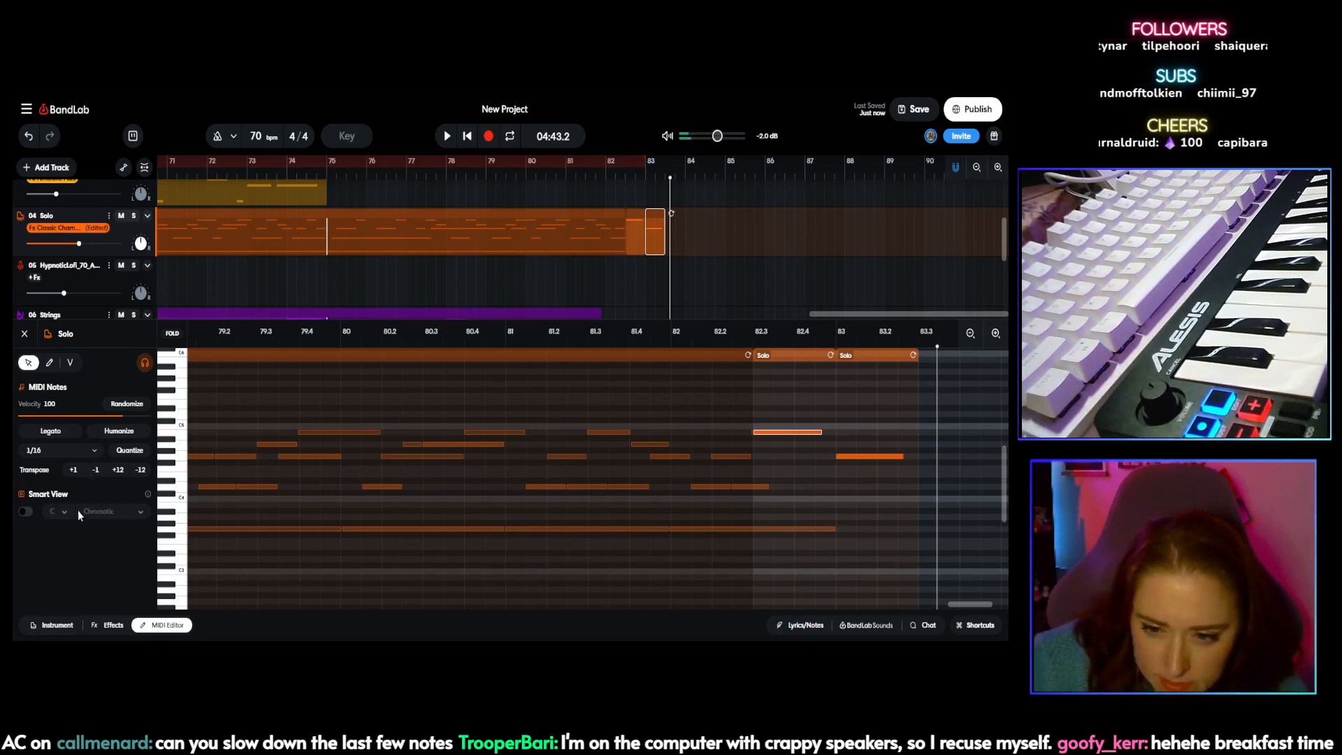
scroll(71, 515, "down", 1)
scroll(72, 519, "up", 5)
scroll(74, 521, "down", 4)
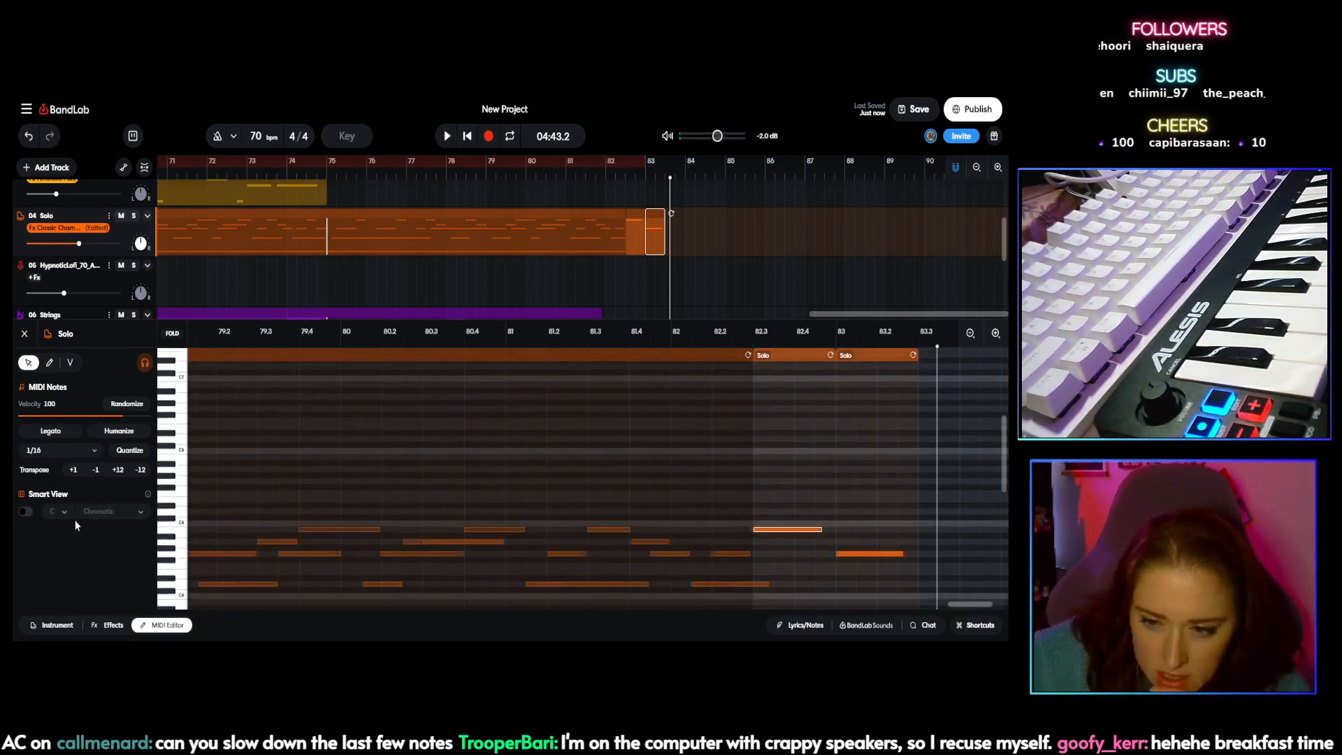
scroll(76, 521, "up", 4)
scroll(773, 446, "down", 5)
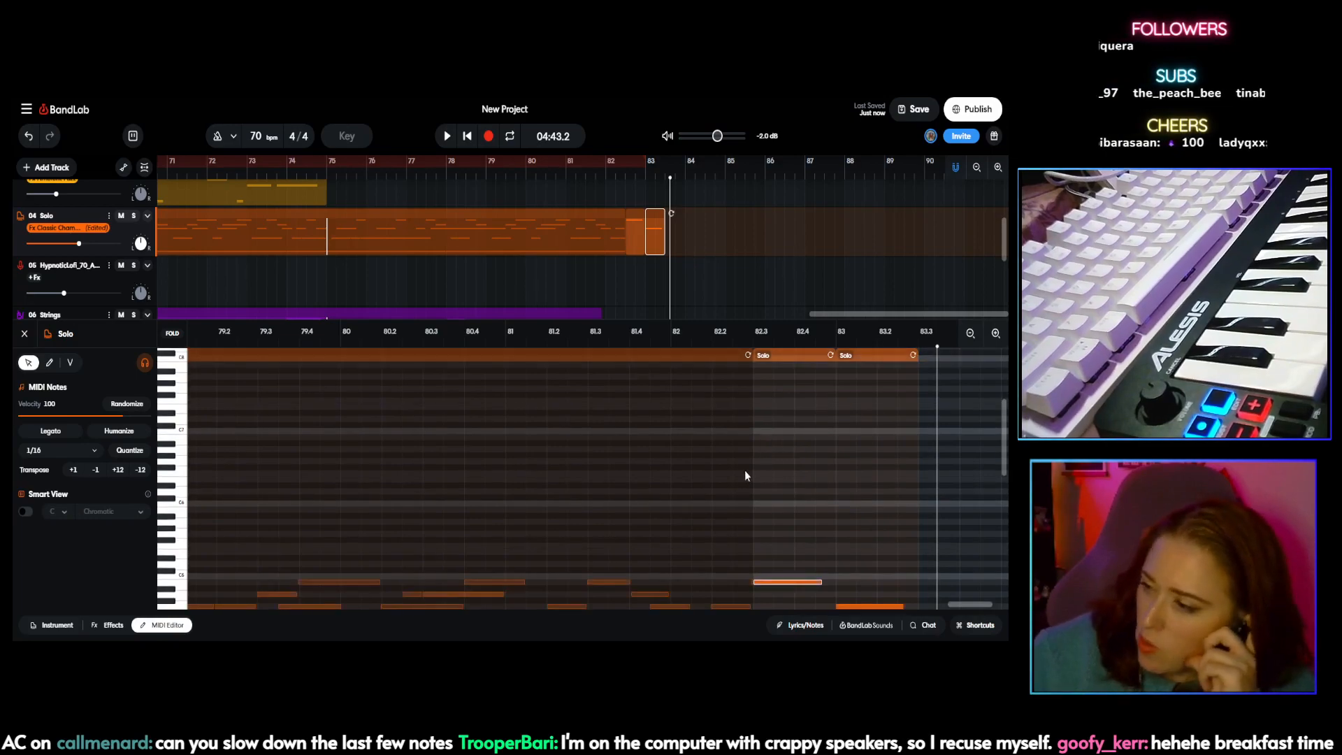
right_click(778, 403)
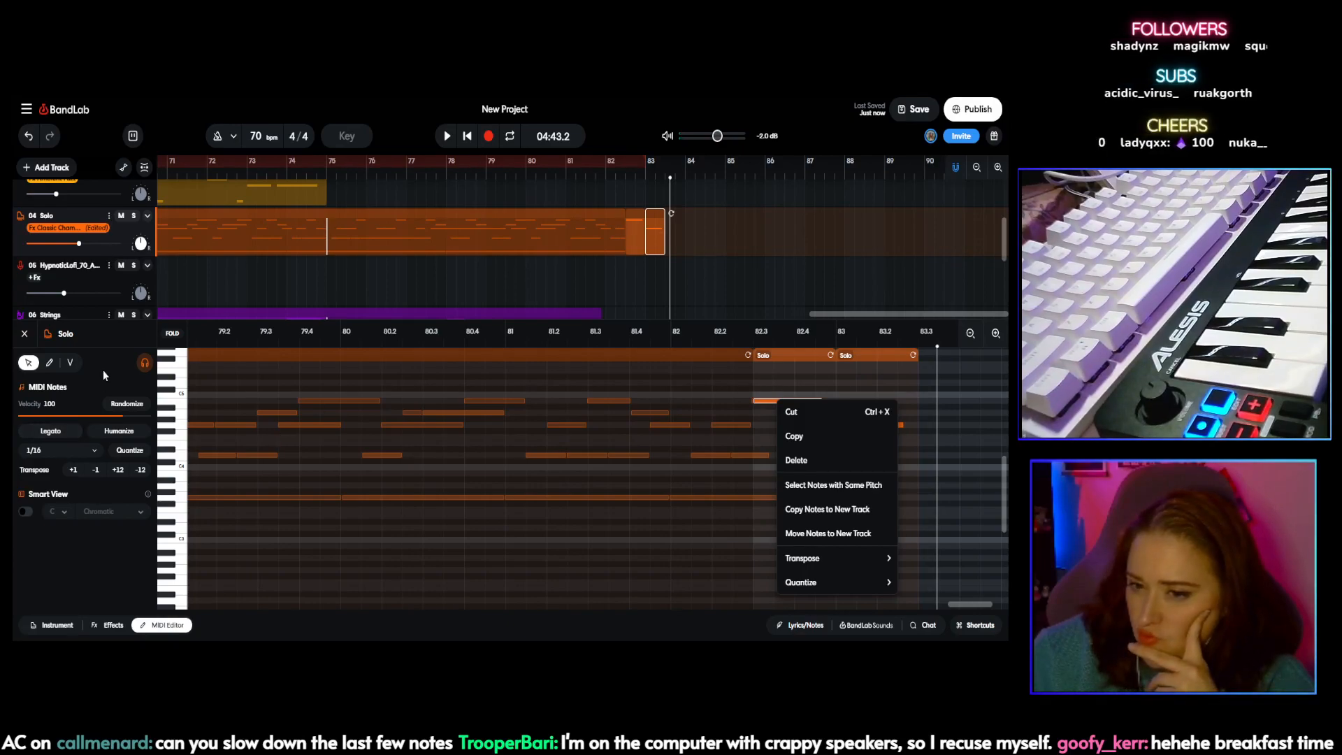
Step: Lower the velocities of the two final Solo notes, setting the upper one to 61 and the lower one to 58
left_click(70, 365)
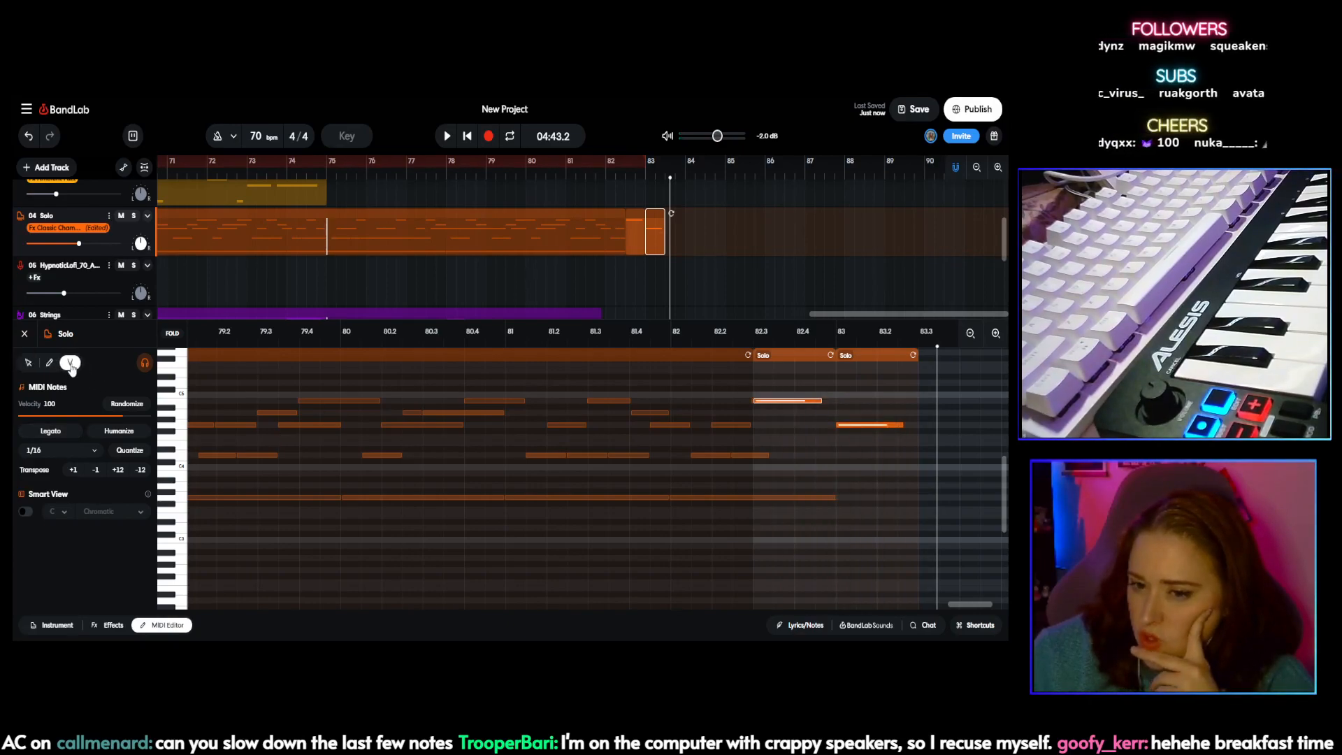
left_click(800, 404)
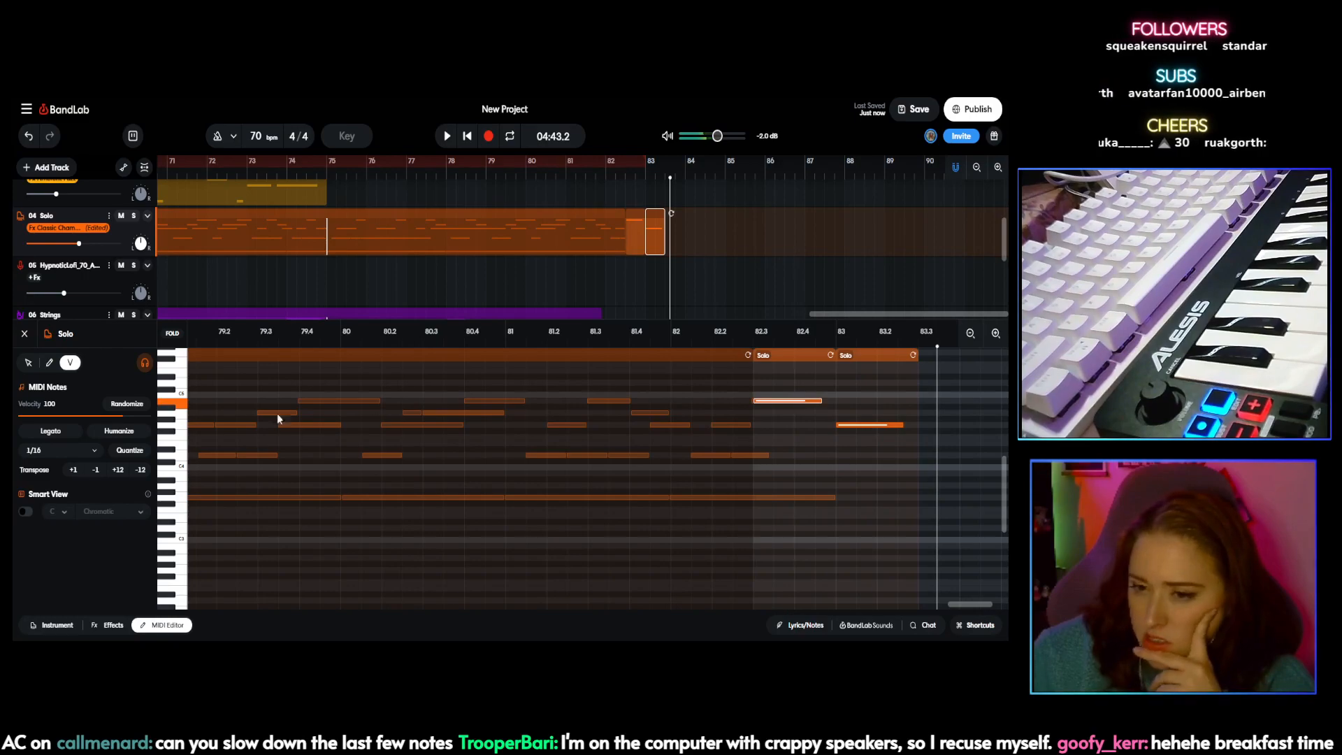
left_click(872, 425)
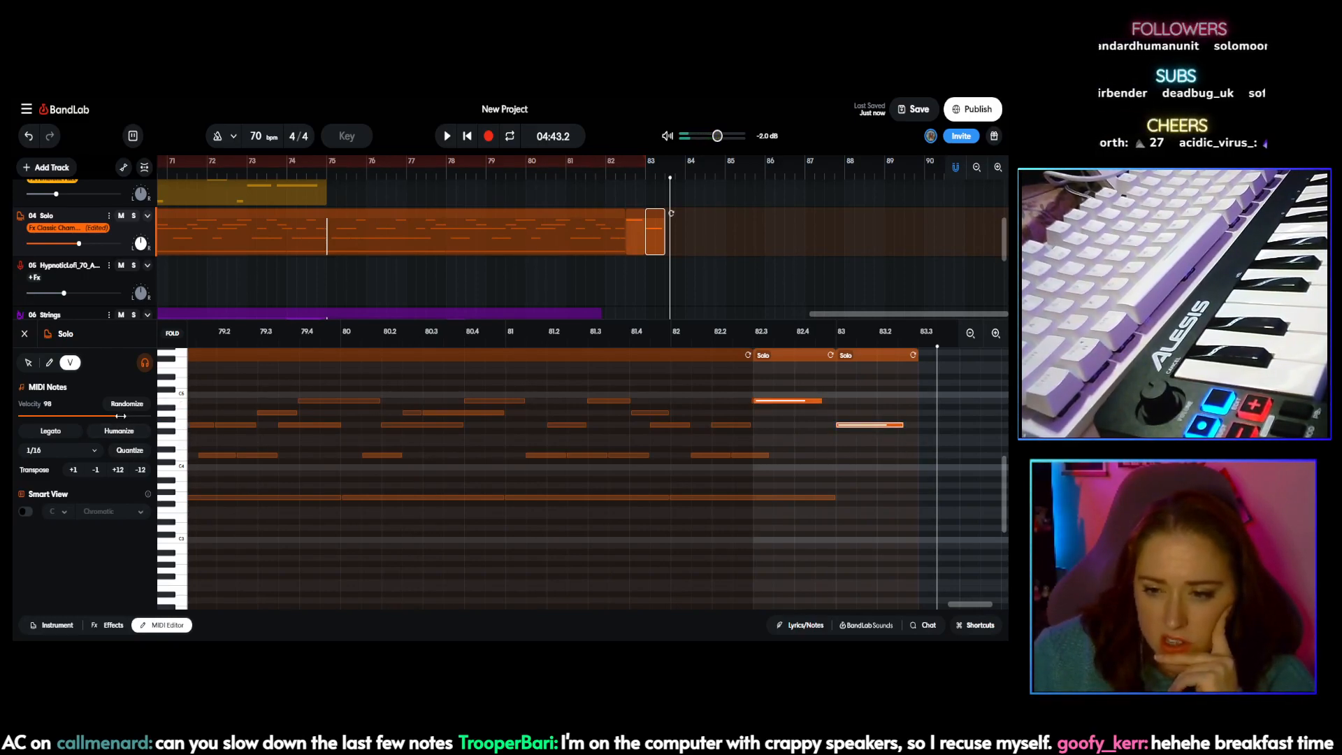
left_click_drag(93, 413, 78, 413)
left_click(848, 426)
left_click(766, 402)
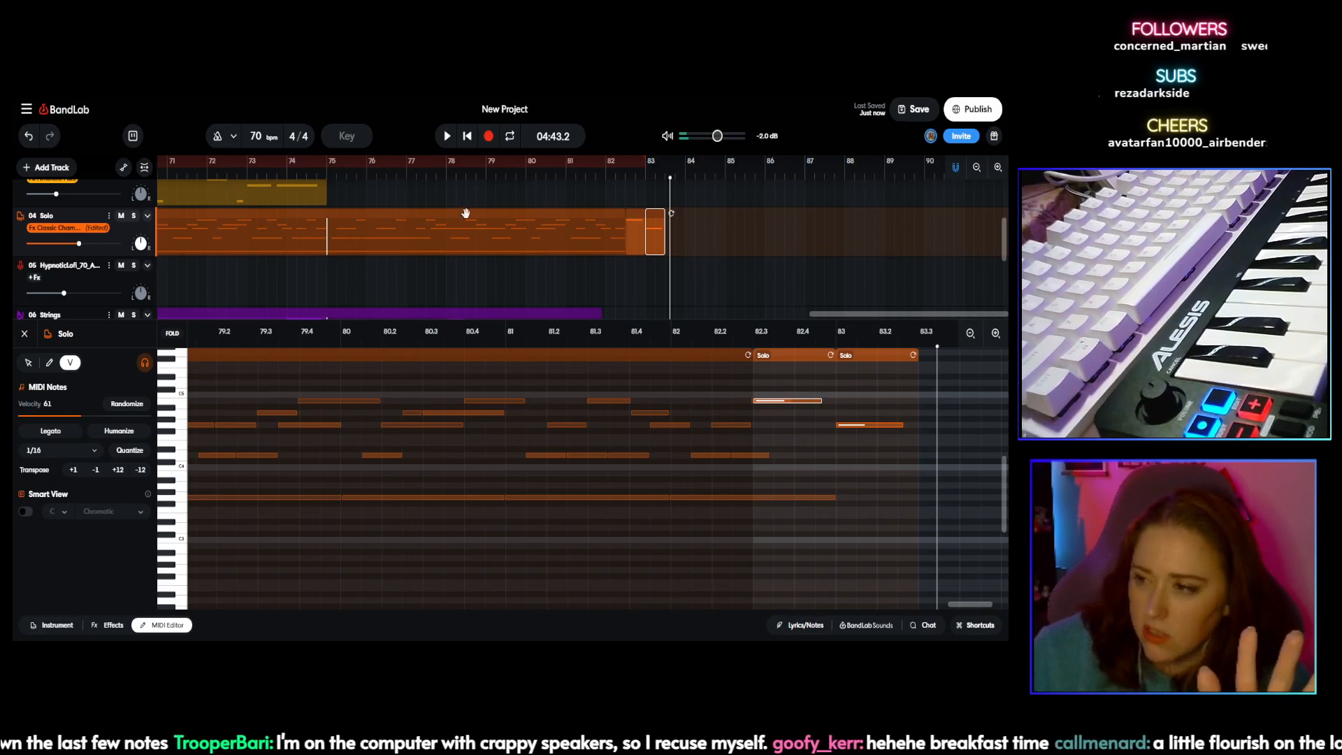
Step: Listen to the ending from just before bar 82 with the softened final notes
left_click(586, 168)
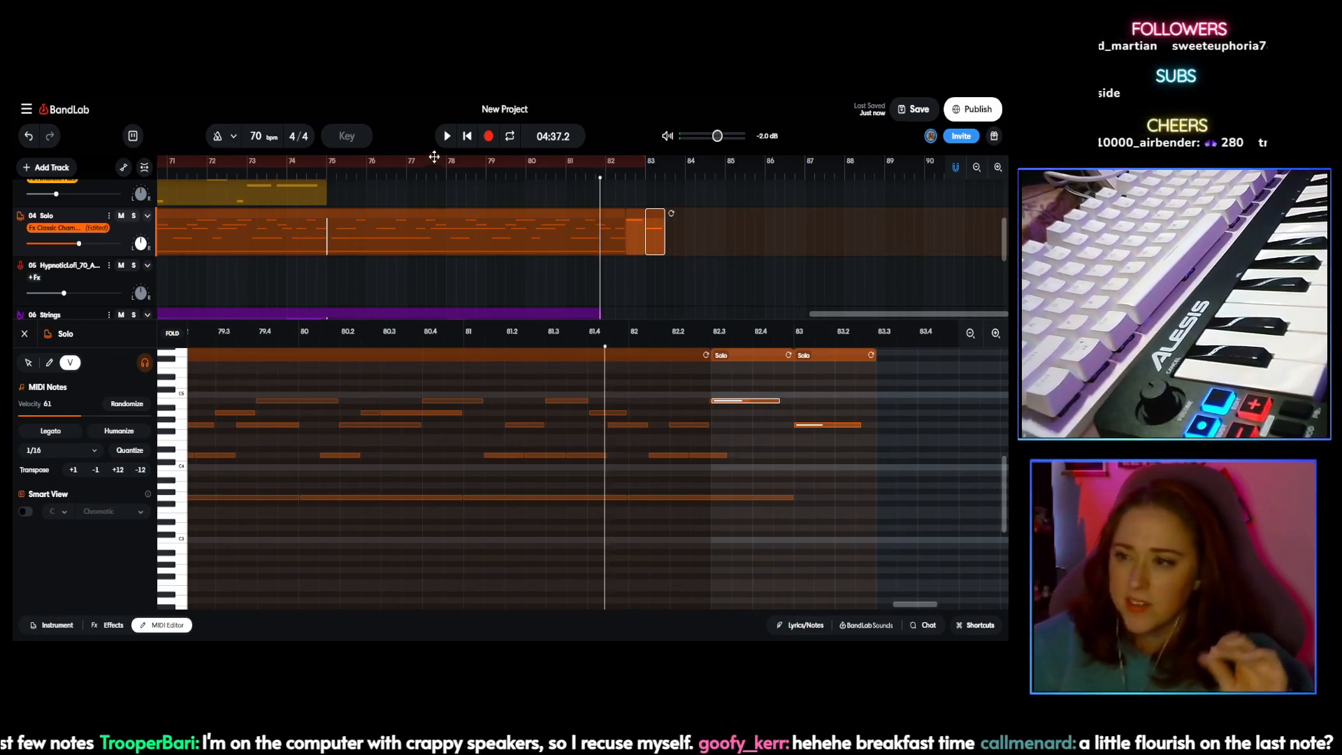
left_click(447, 135)
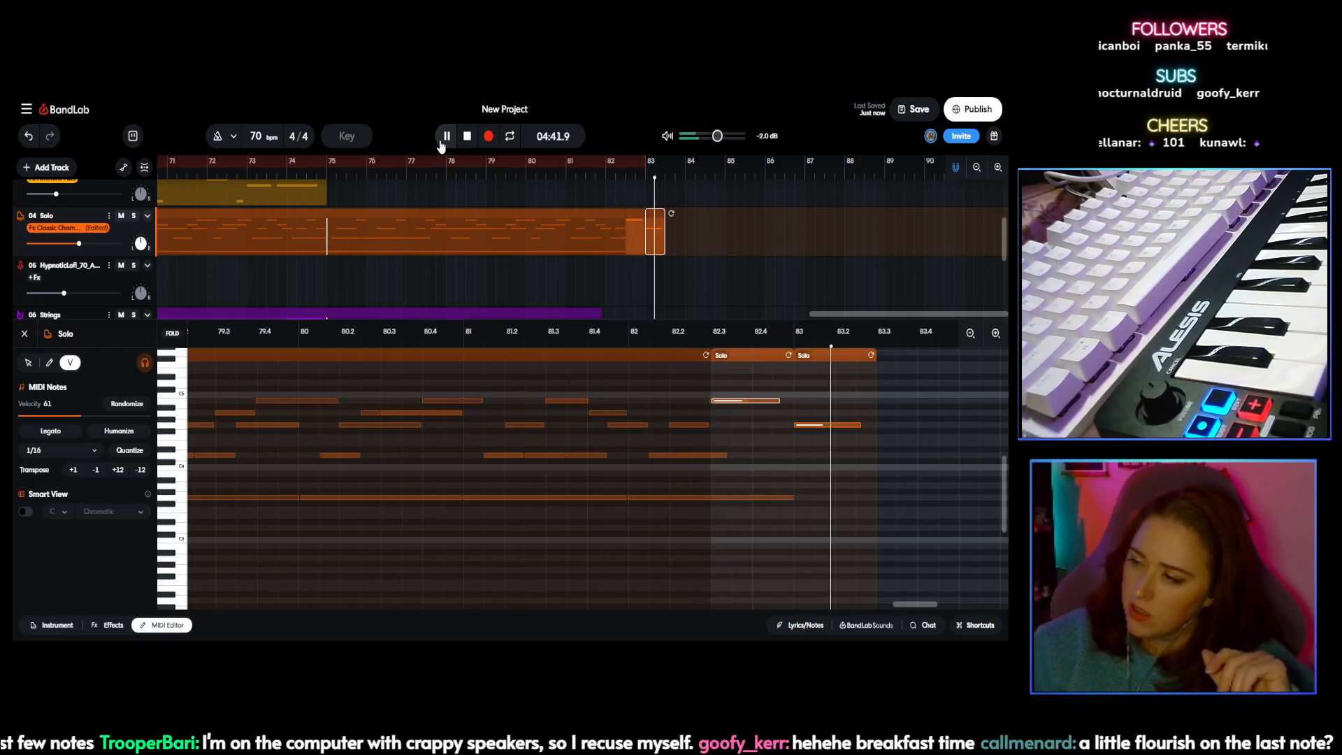
left_click(449, 136)
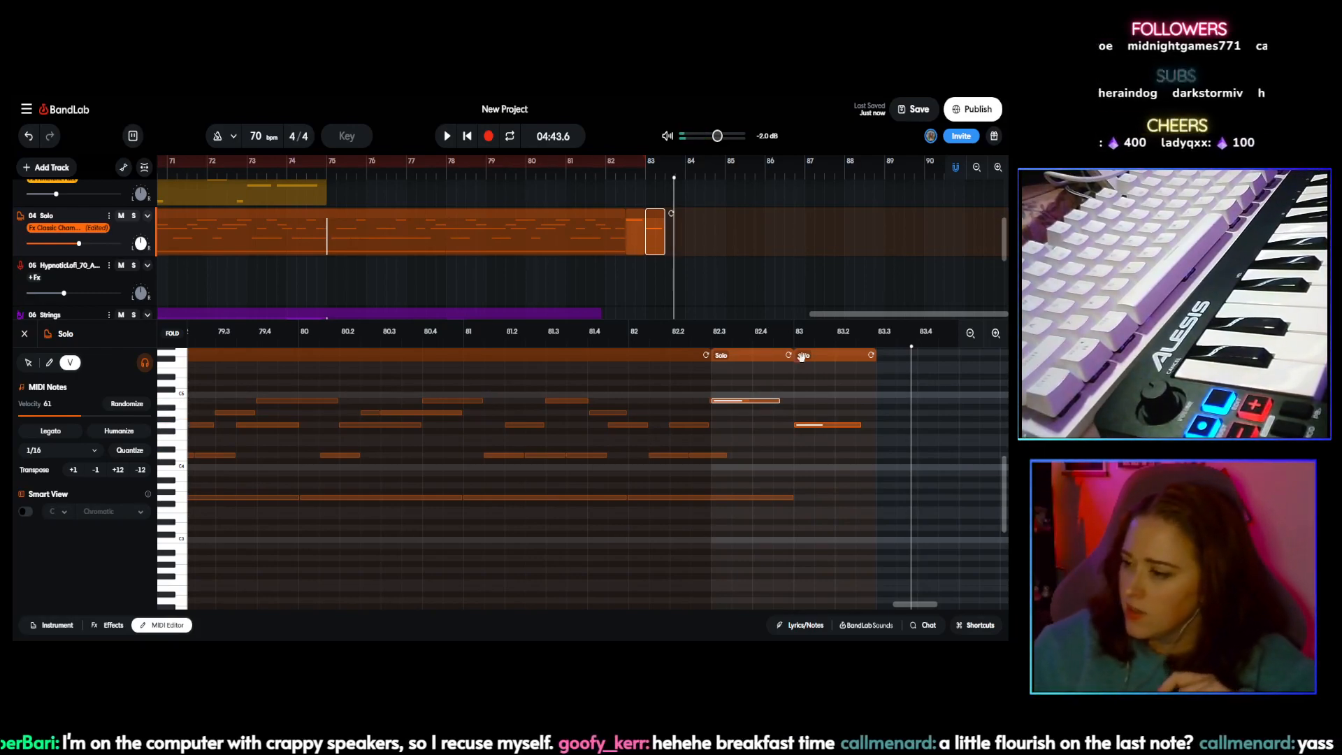
Step: Shorten the final note at 83 and add two short overlapping notes after it, one two semitones higher and one at the original pitch
left_click(808, 426)
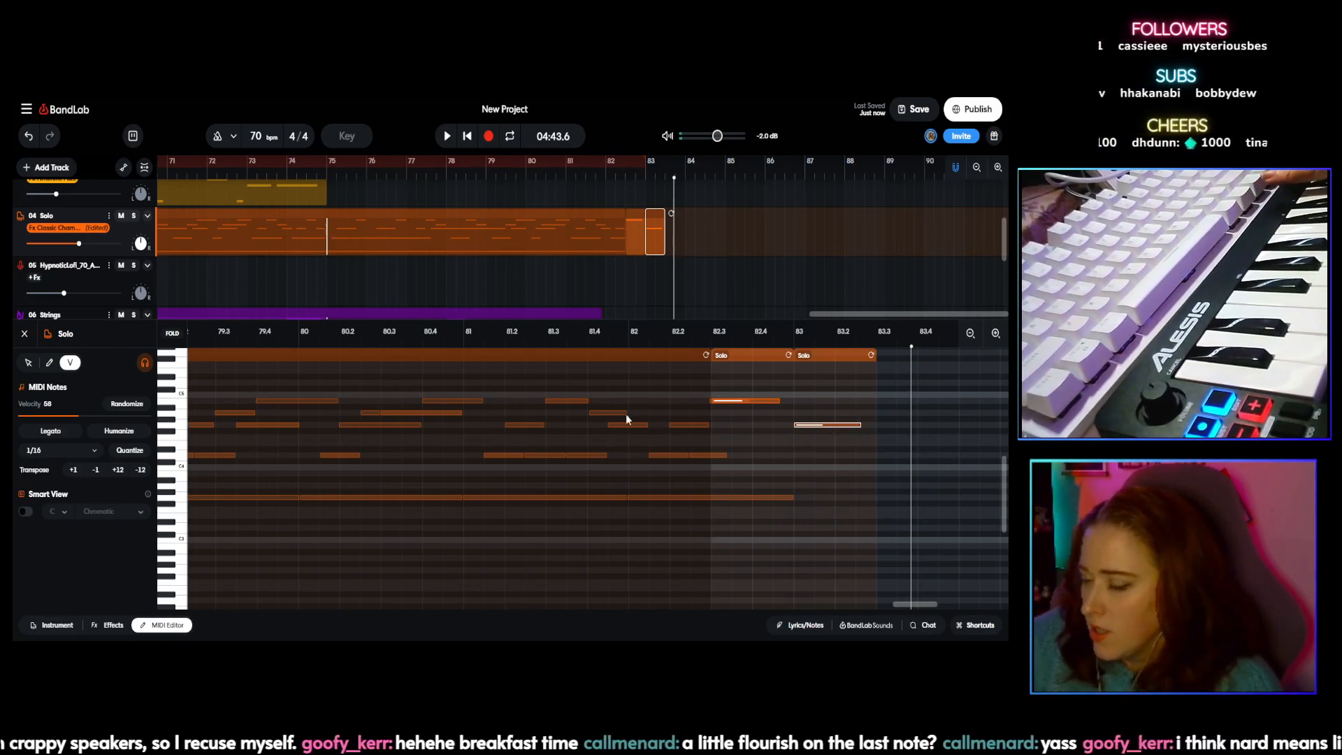
left_click(27, 363)
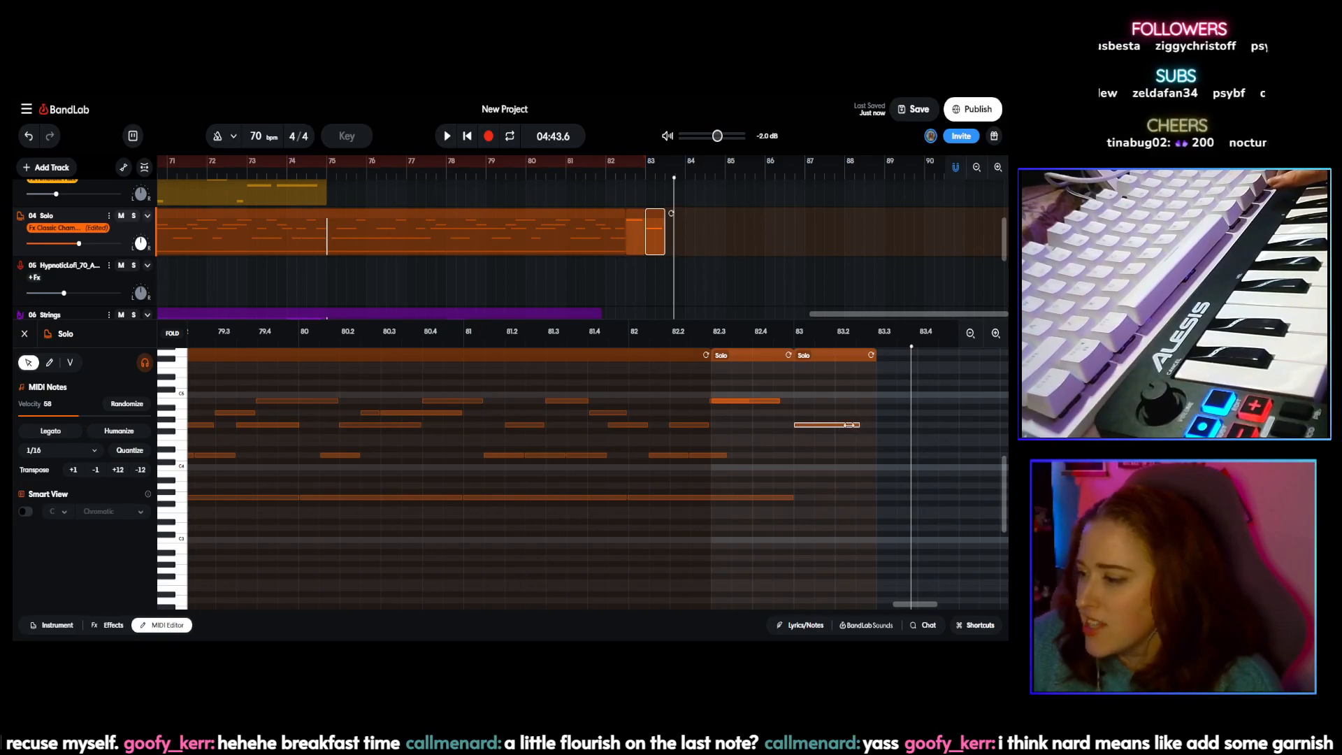
left_click_drag(829, 424, 819, 424)
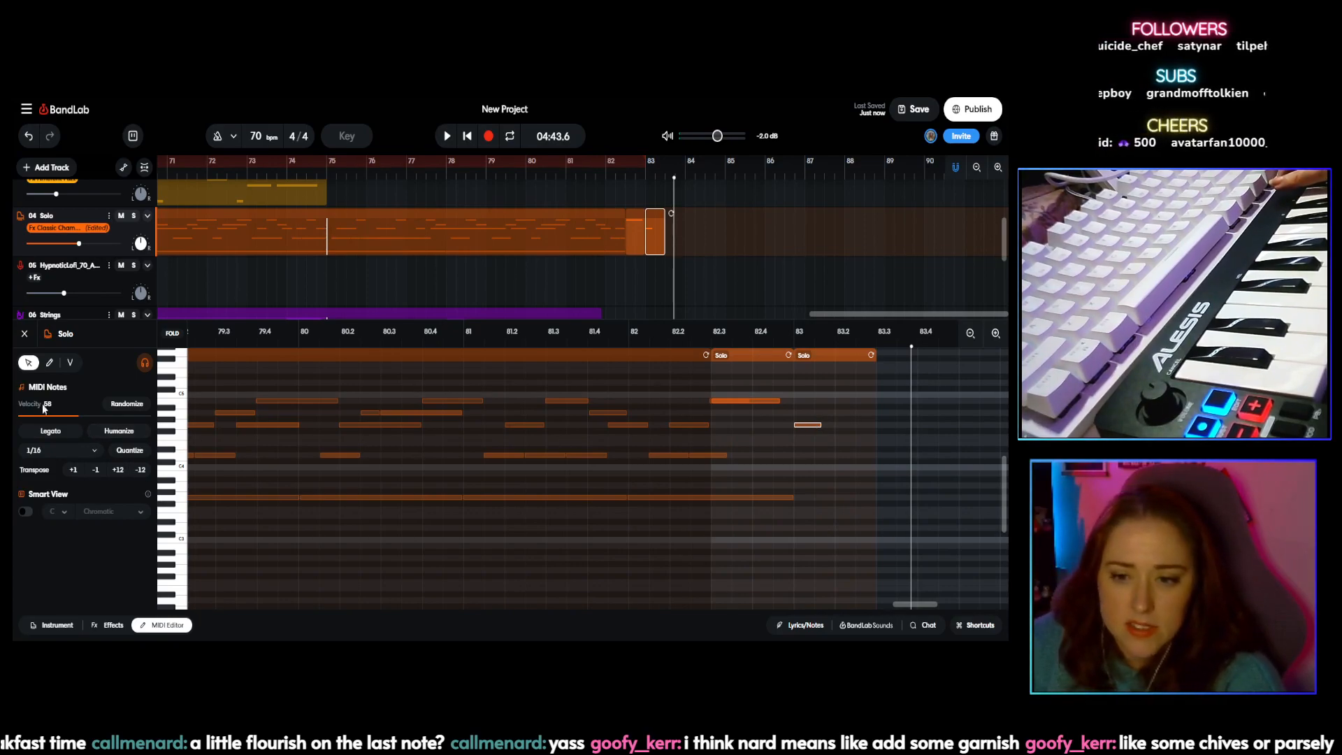
left_click(49, 362)
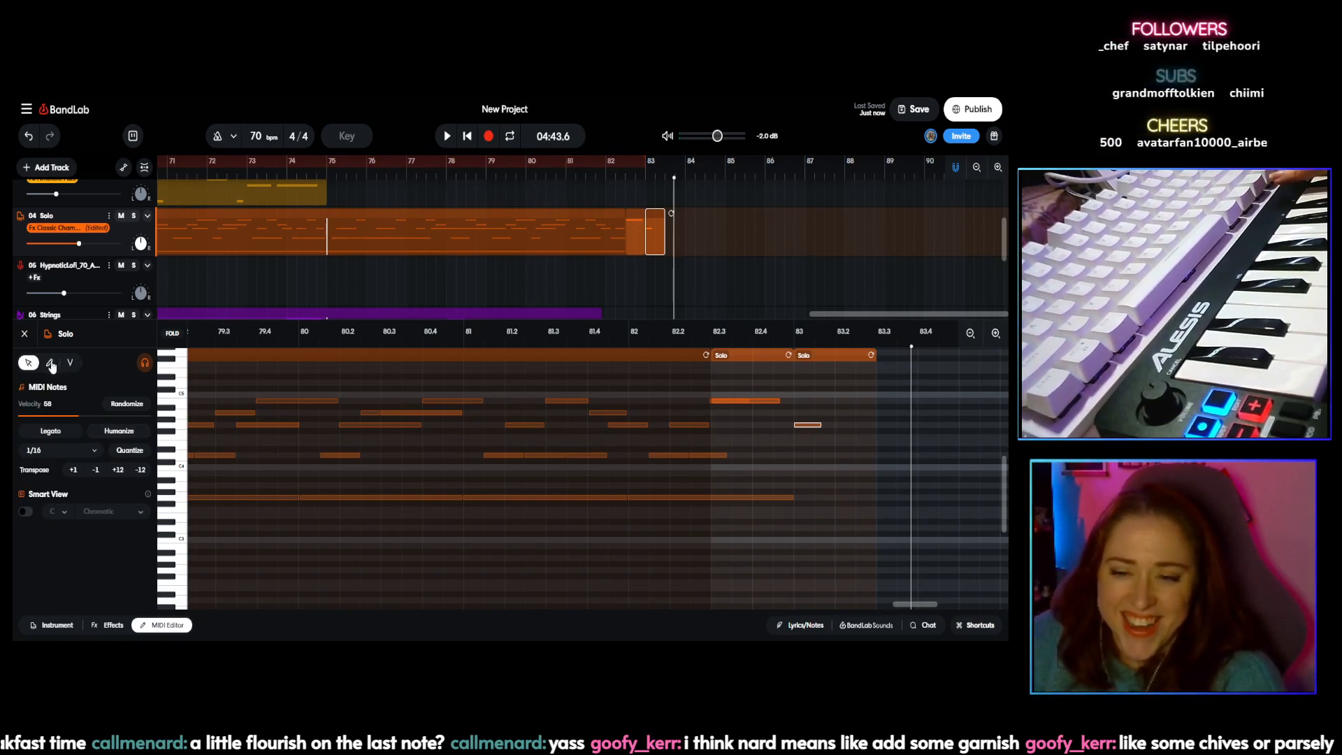
left_click(822, 419)
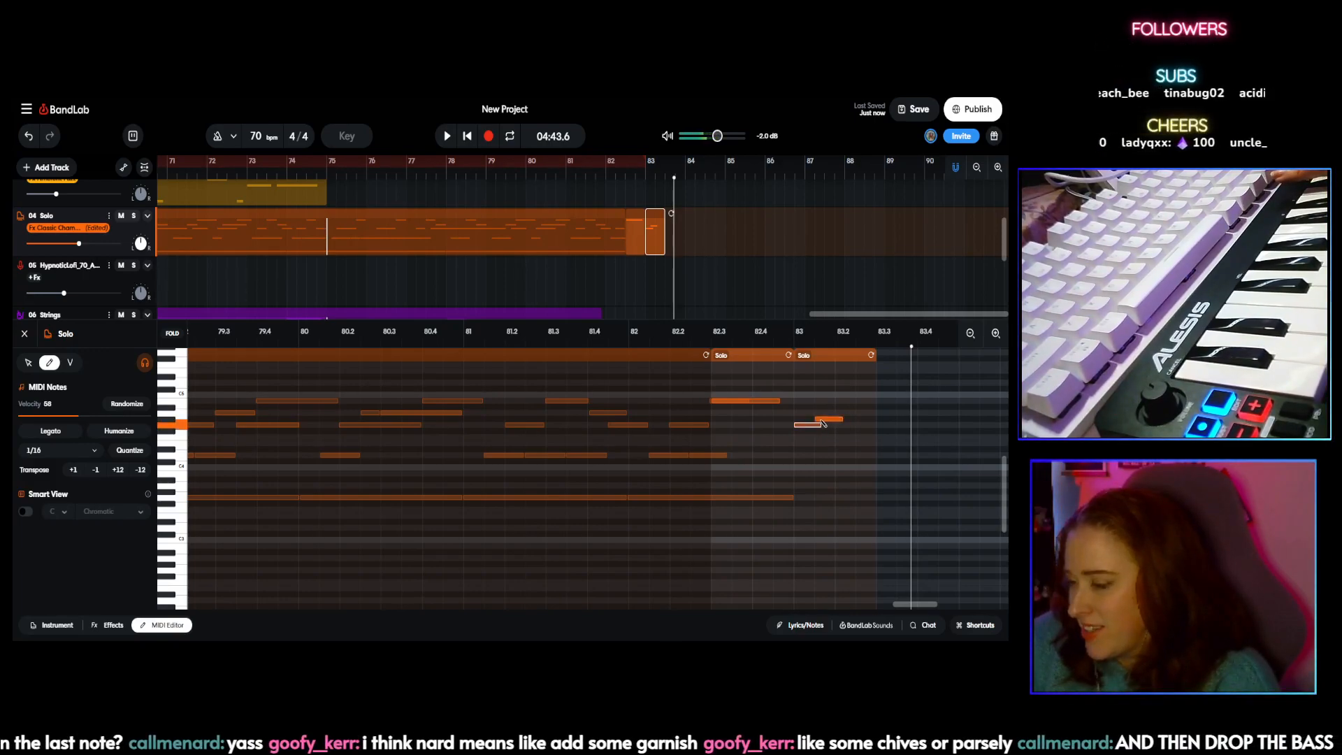
left_click_drag(821, 420, 822, 416)
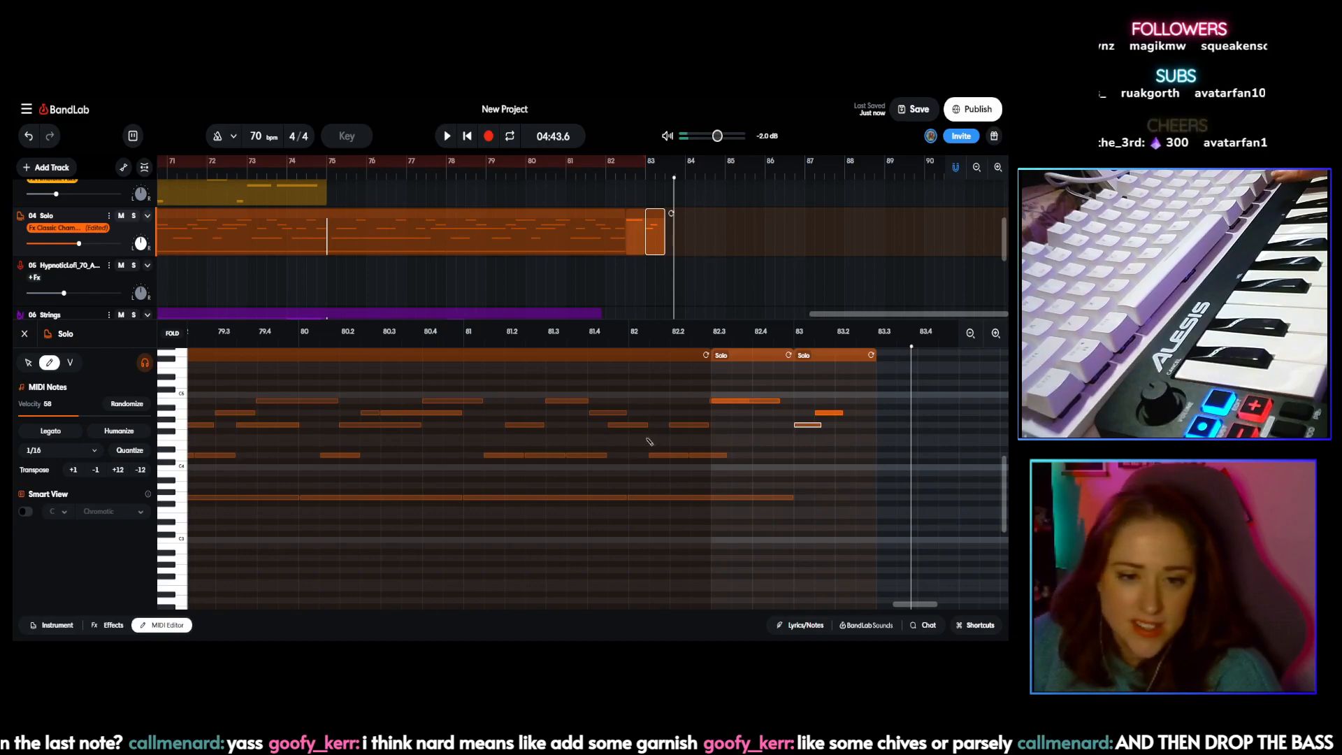
left_click(848, 426)
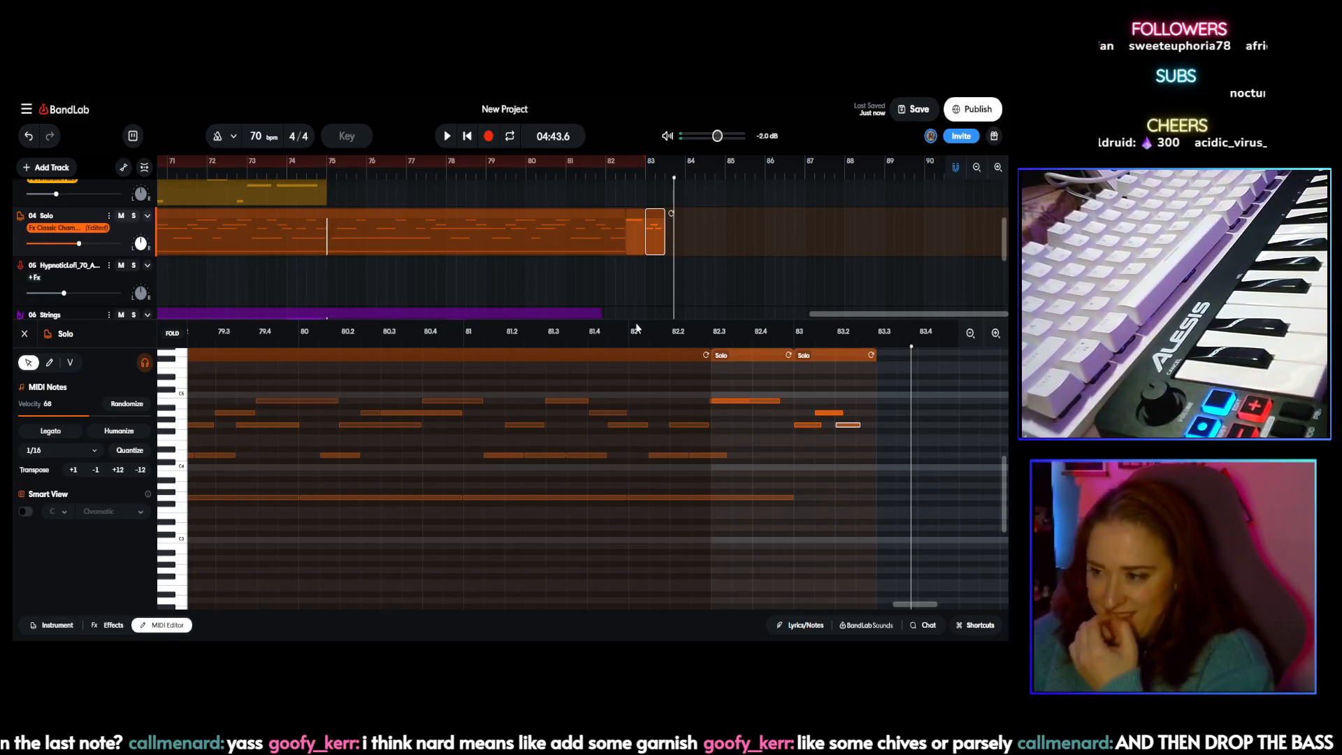
Step: Listen to the three-note flourish, then shorten its notes and move them together so they follow one another from 83
left_click(653, 338)
left_click(447, 137)
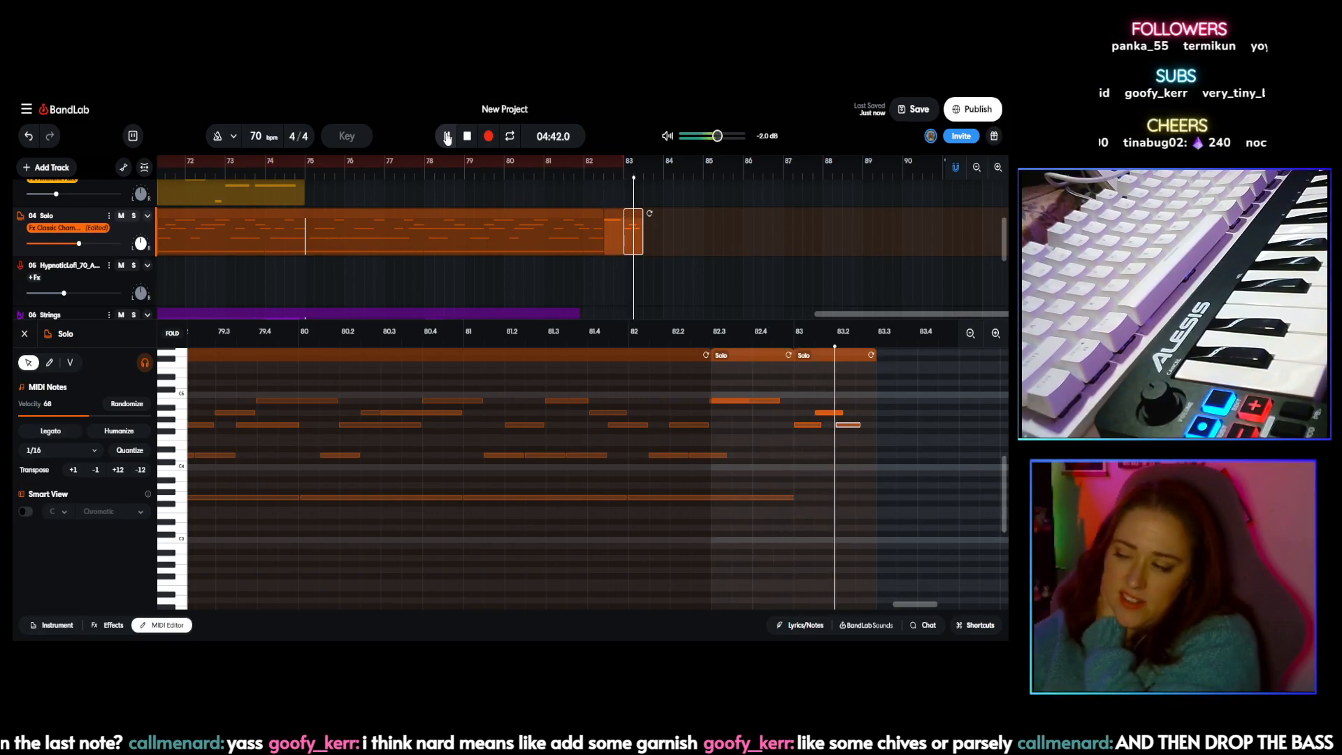
left_click(447, 136)
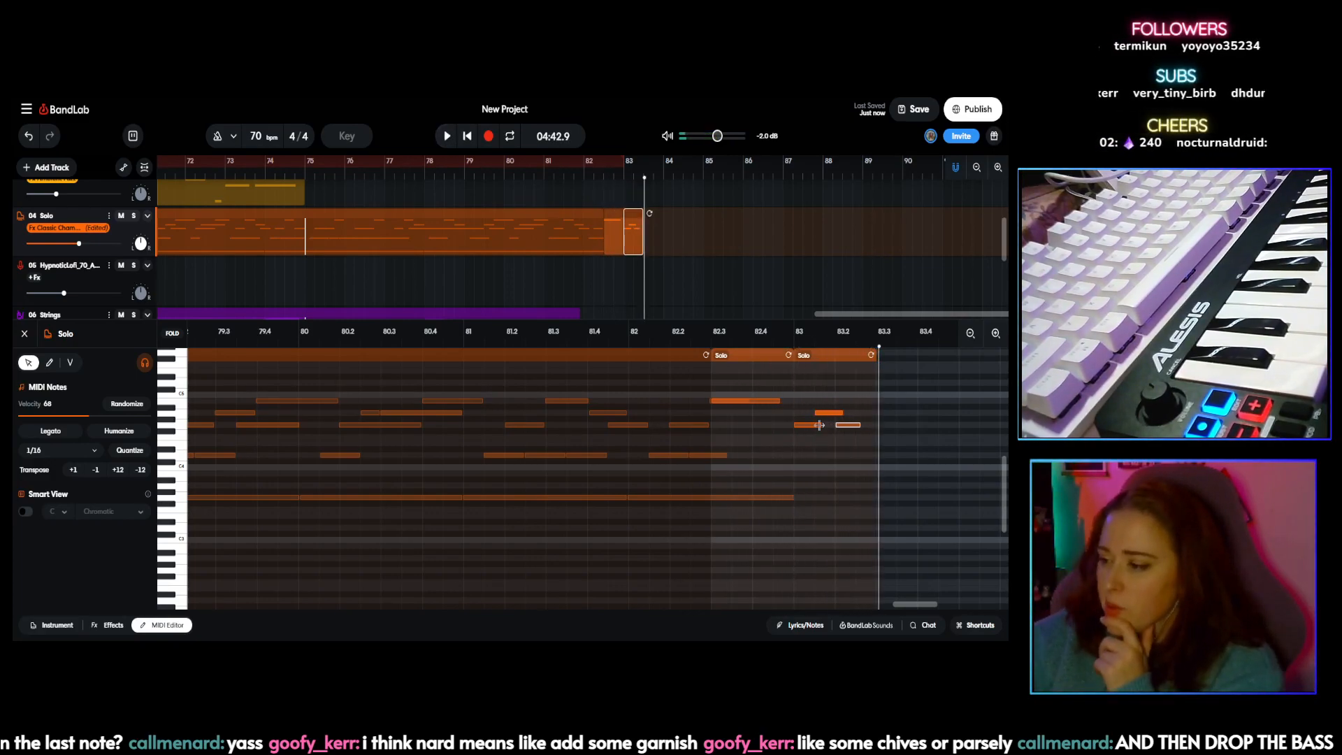
left_click_drag(811, 410, 808, 412)
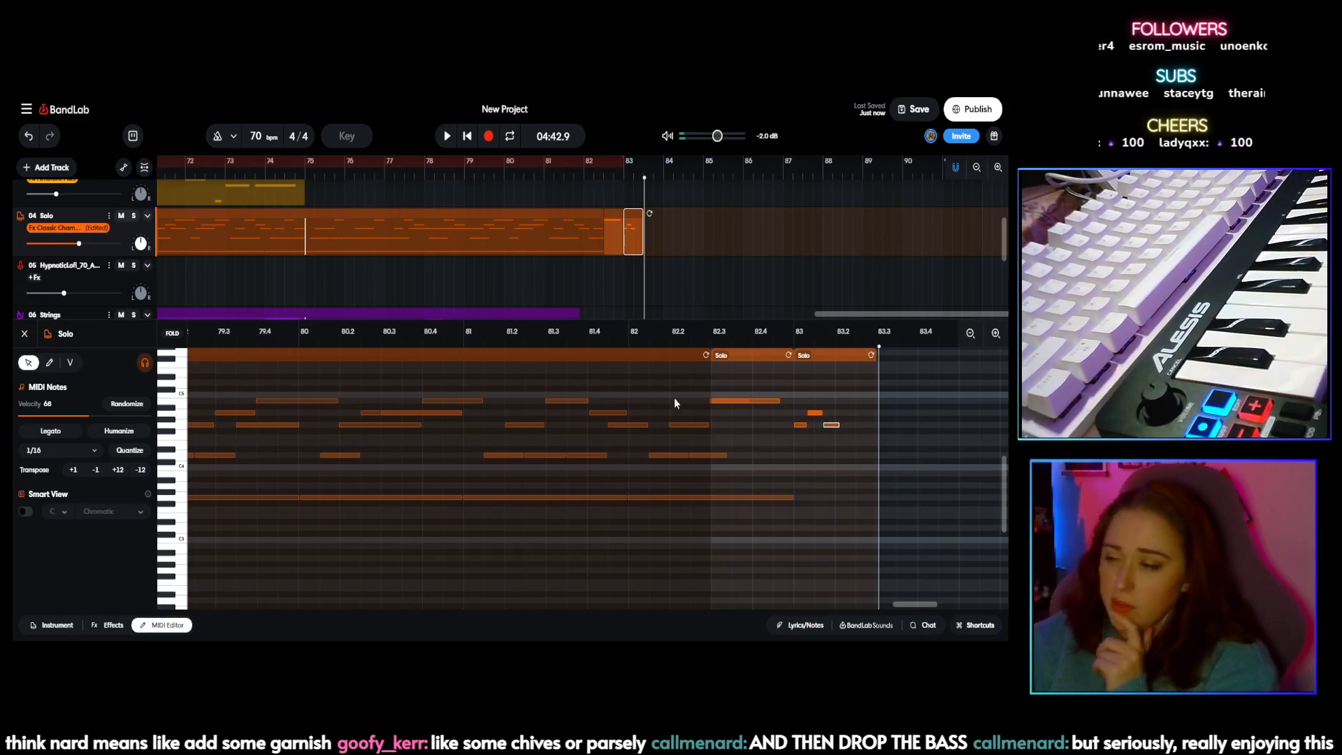
Step: Replay the ending and tighten the flourish further, making its first two notes sixteenths and moving the last note up behind them
left_click(588, 343)
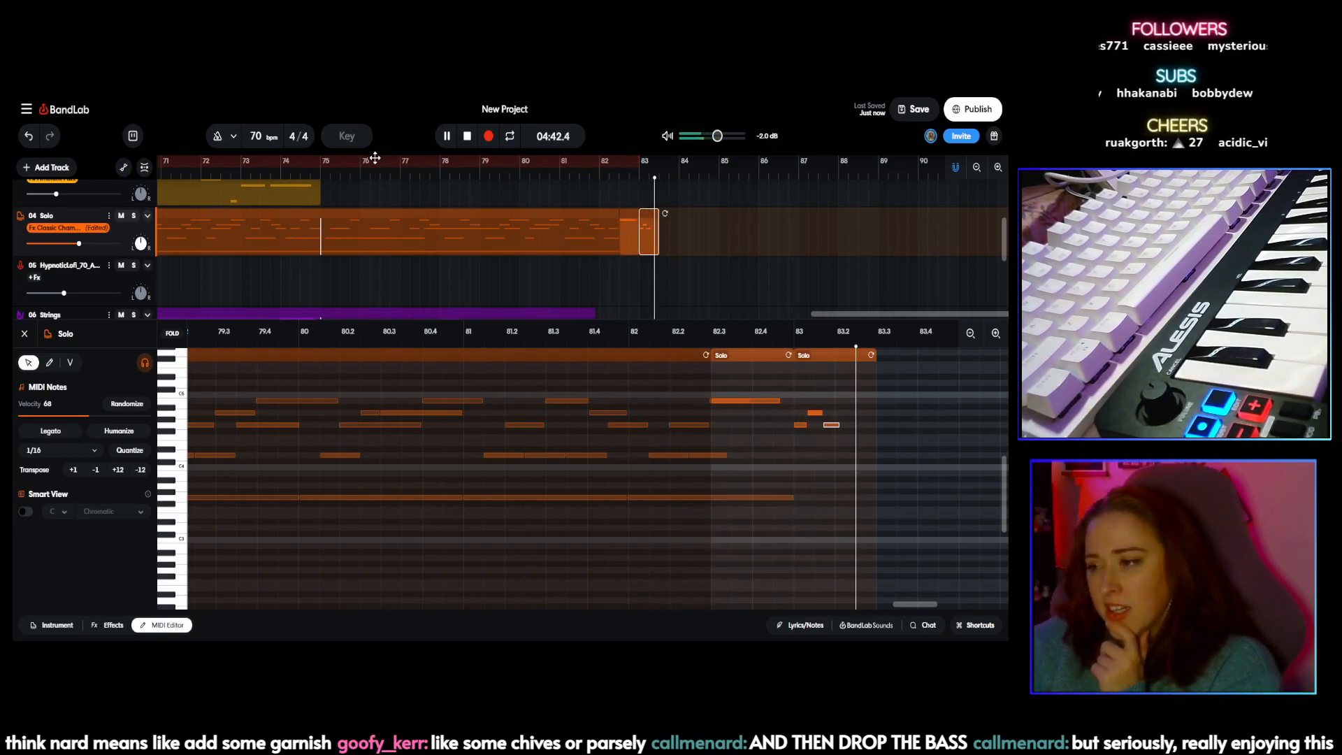
left_click(453, 137)
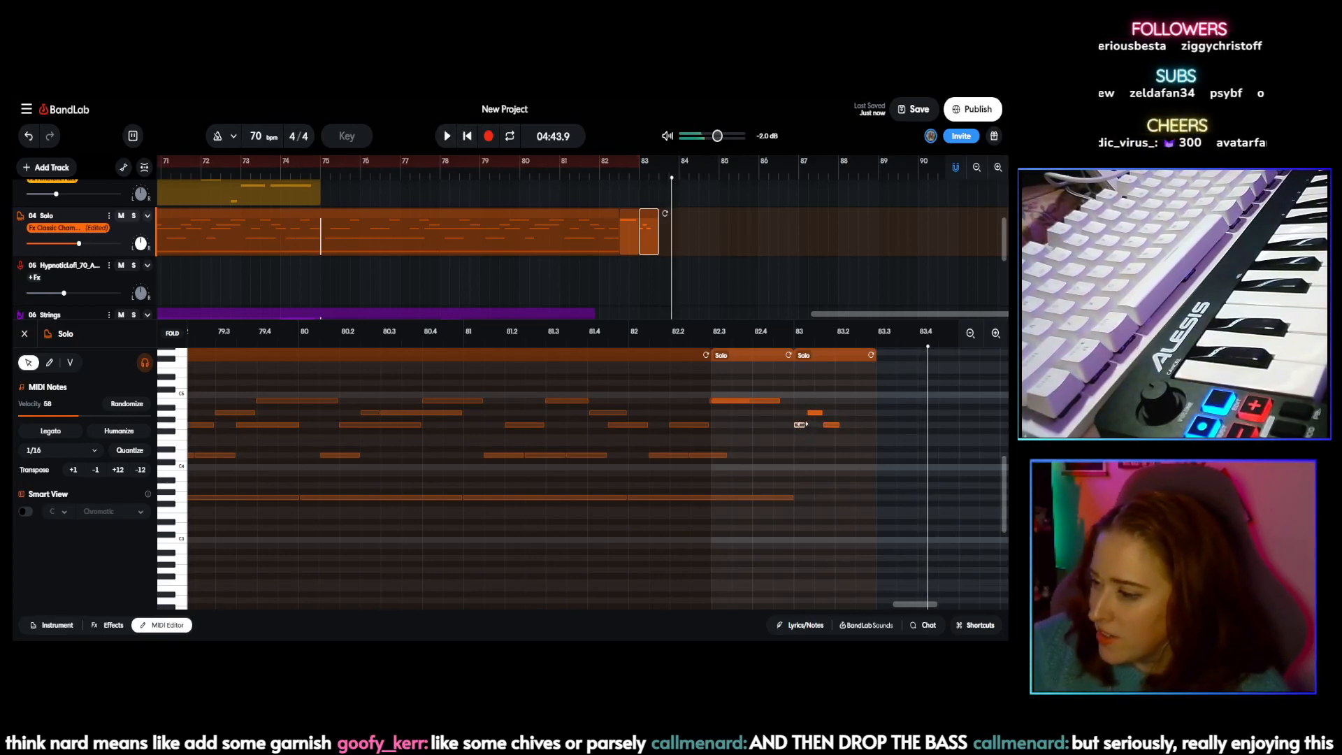
left_click_drag(811, 413, 809, 413)
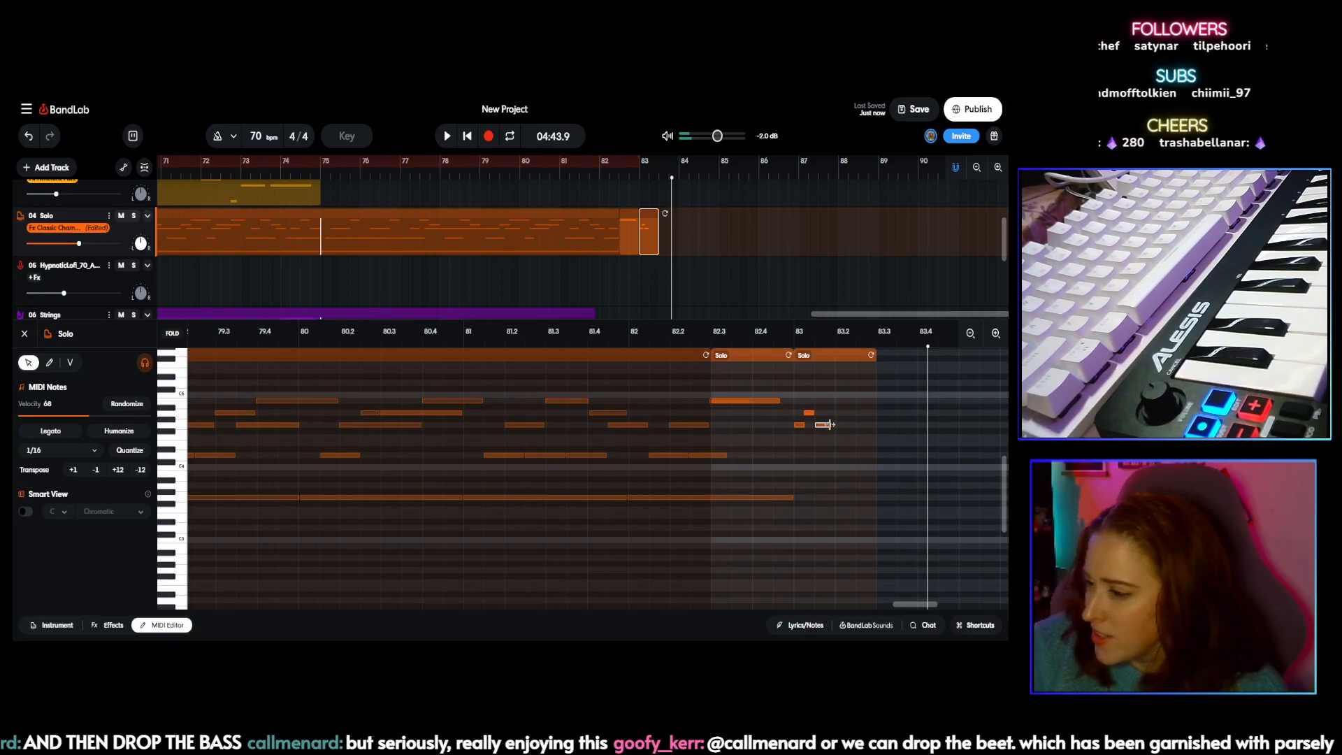
Step: Replay the ending and stretch the flourish's last note to about one beat
left_click(668, 344)
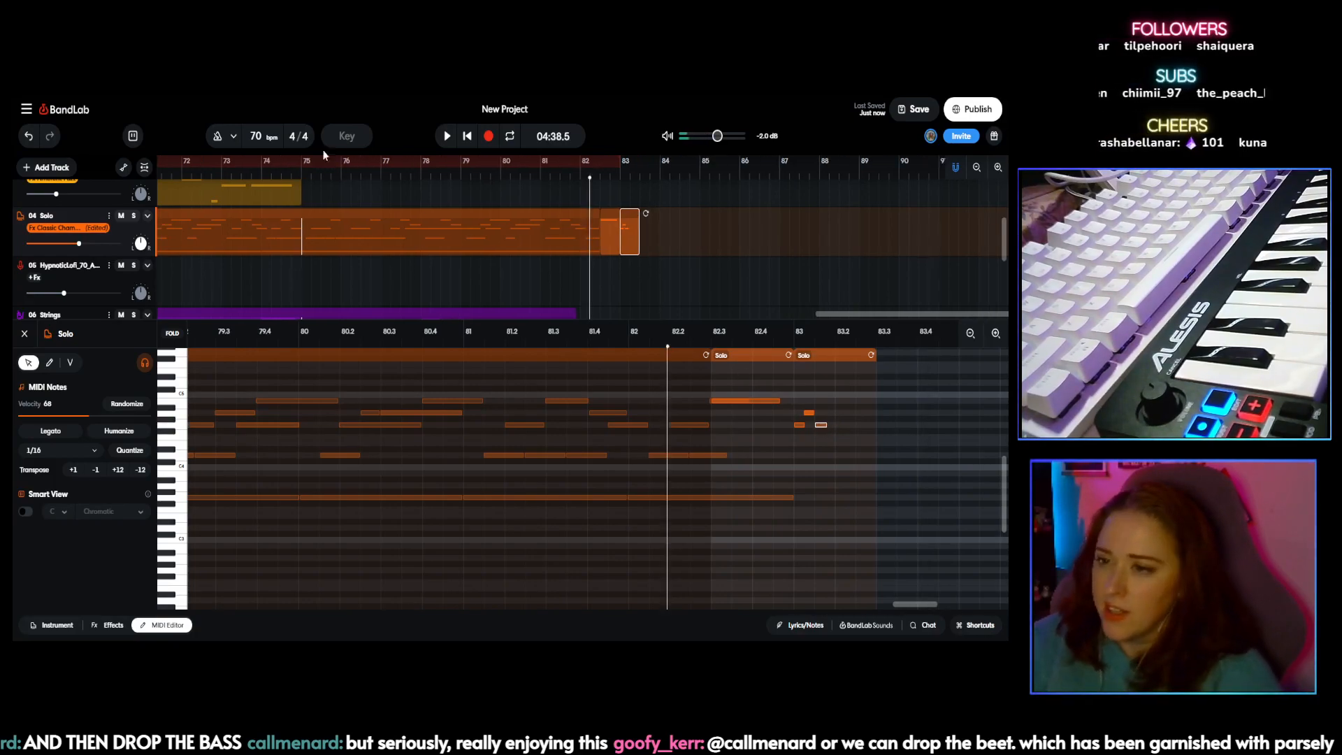
left_click(447, 135)
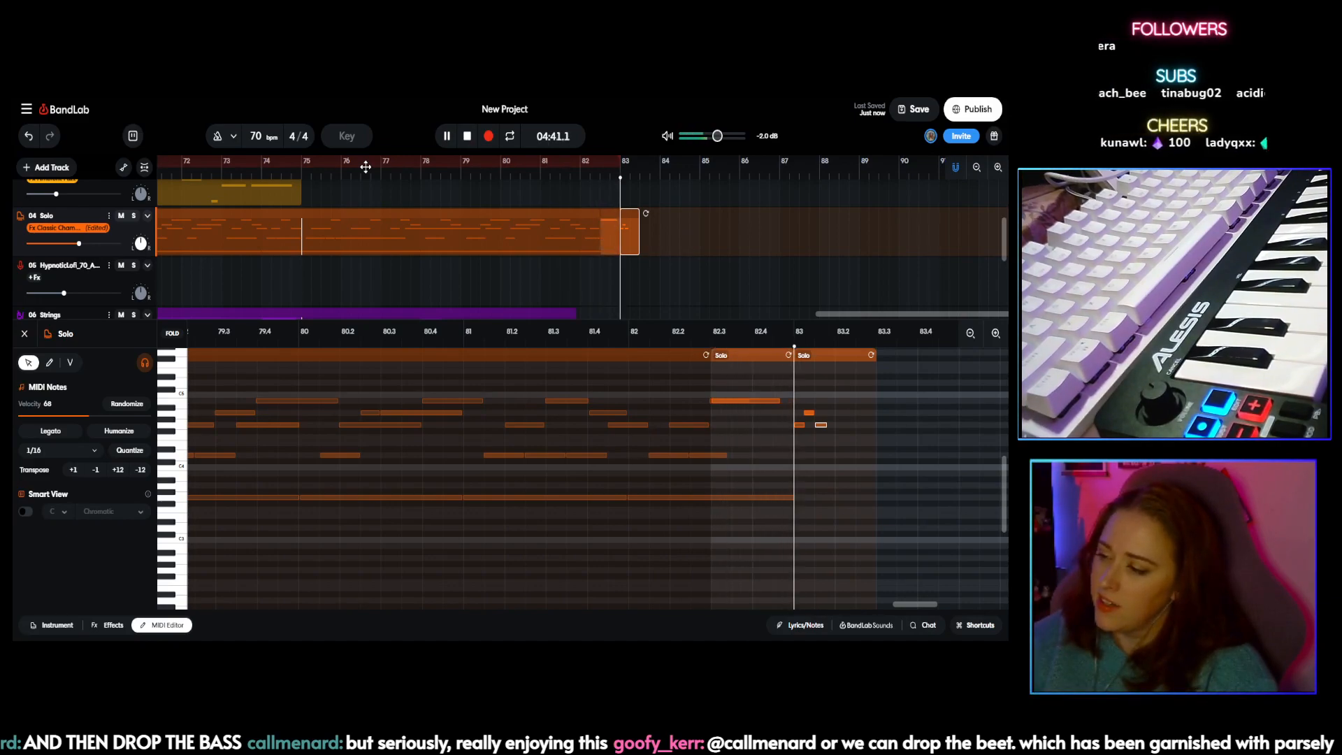
key("space")
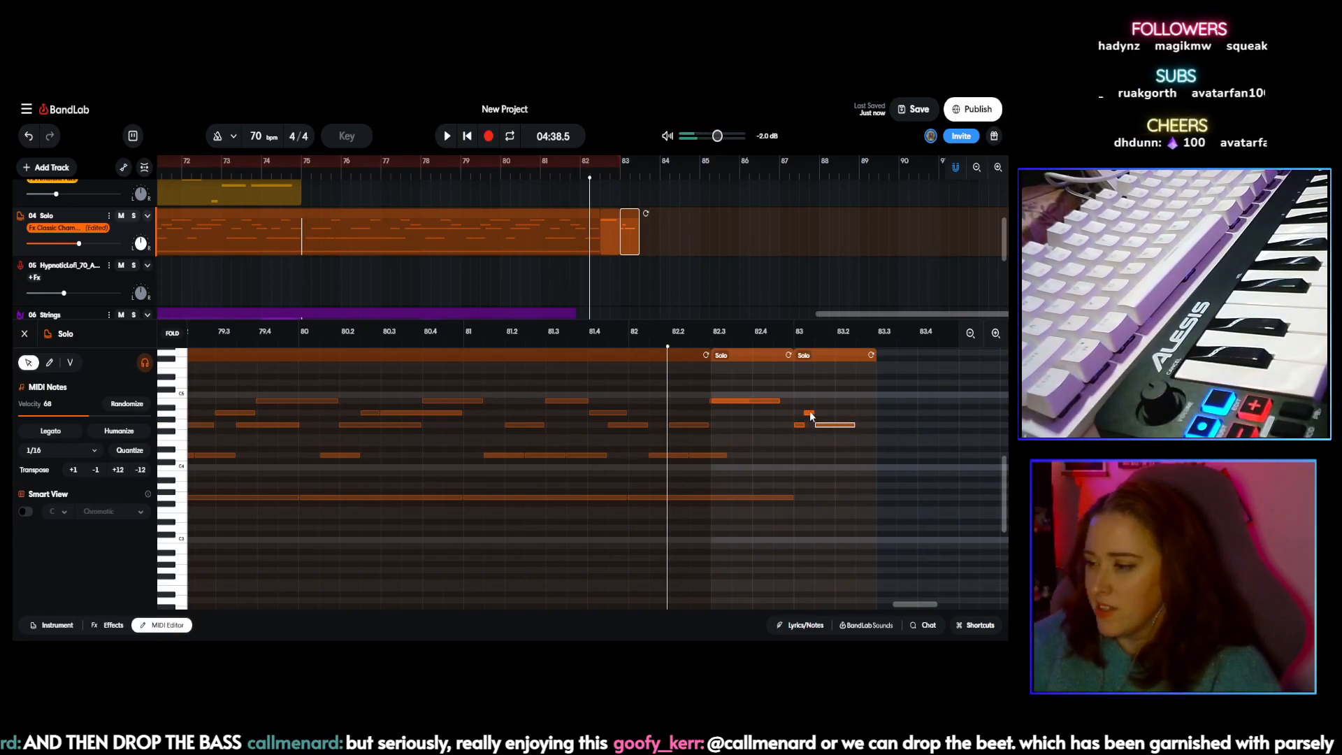
Step: Adjust the velocities within the flourish, setting its last note to 64
left_click(102, 416)
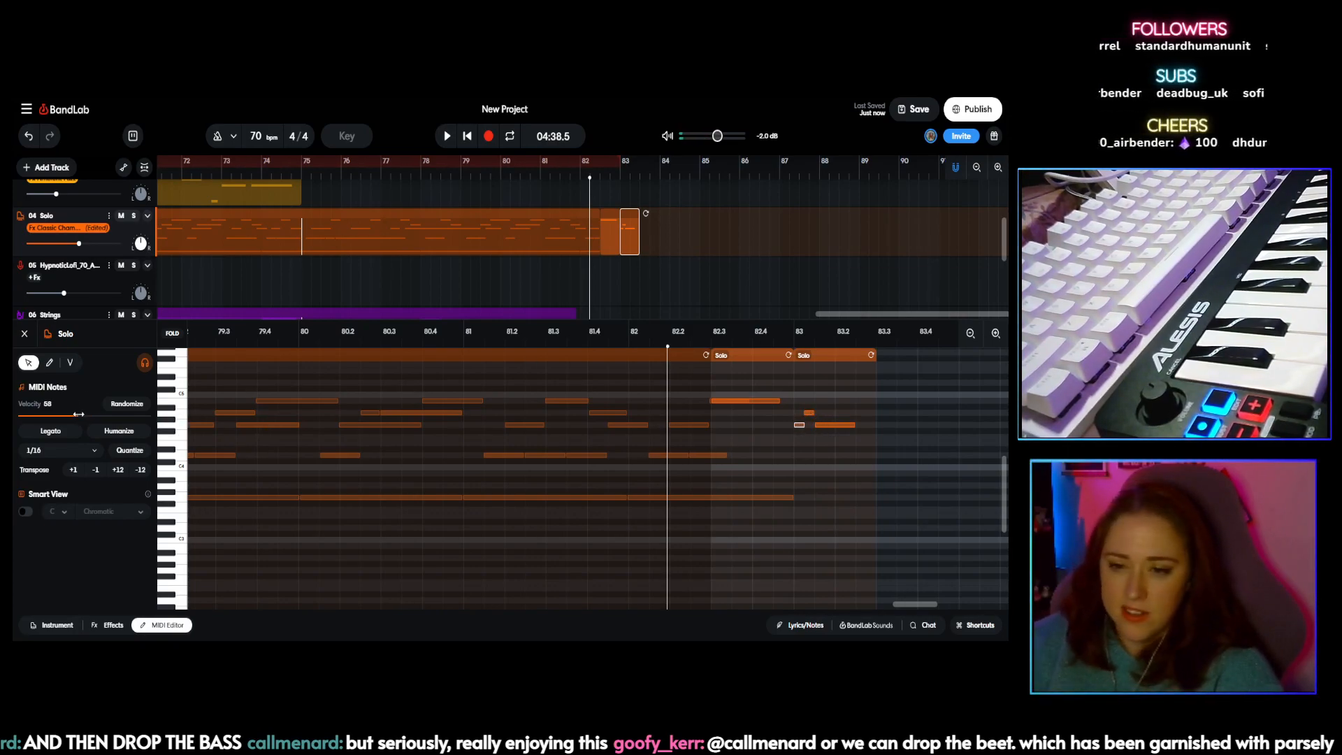
left_click(838, 424)
left_click(84, 416)
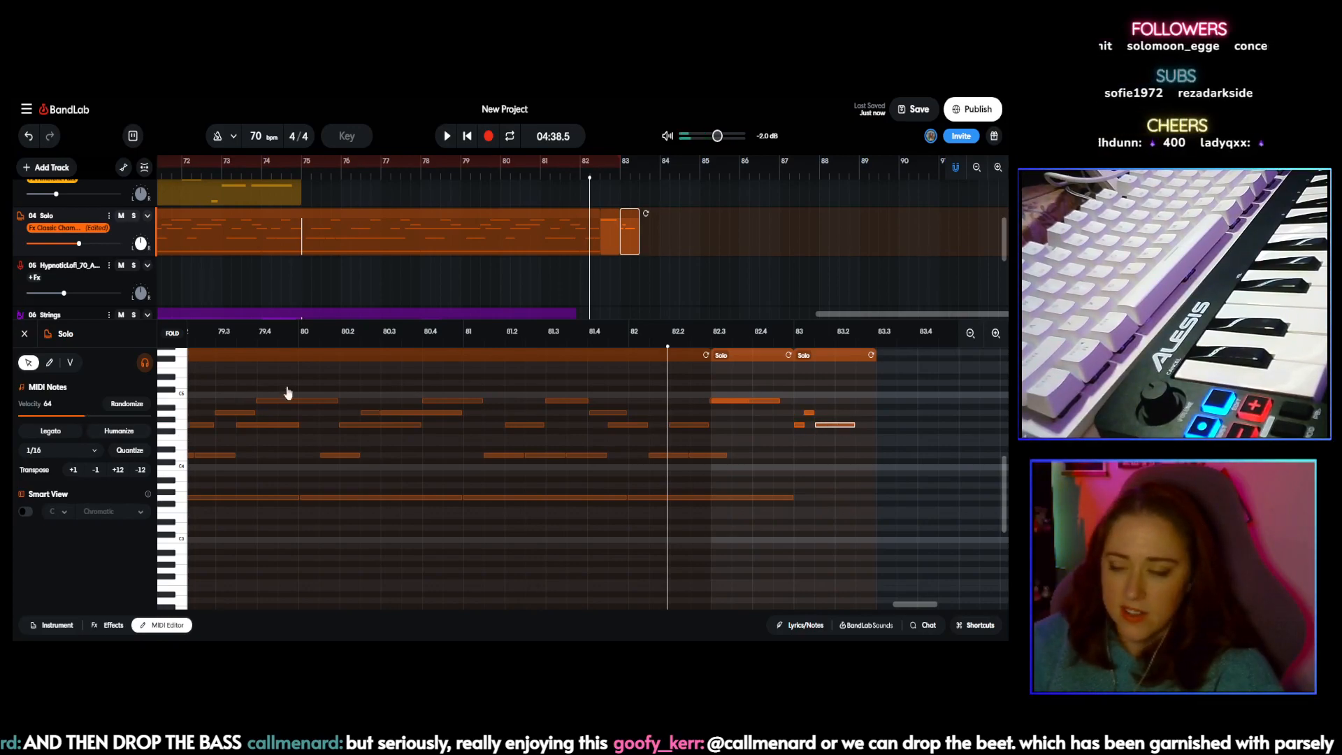
Step: Listen to the ending again and extend the flourish's last note to the end of the region at 83.3
left_click(447, 137)
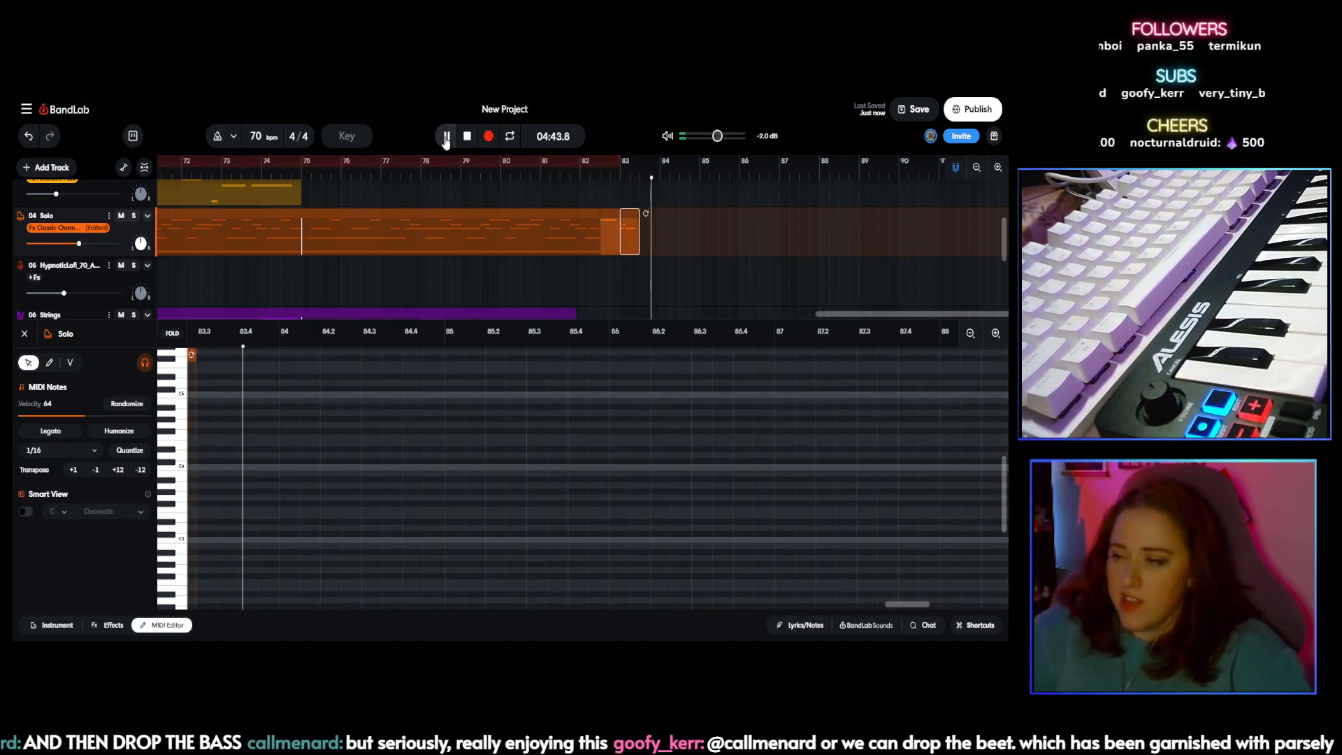
left_click(446, 136)
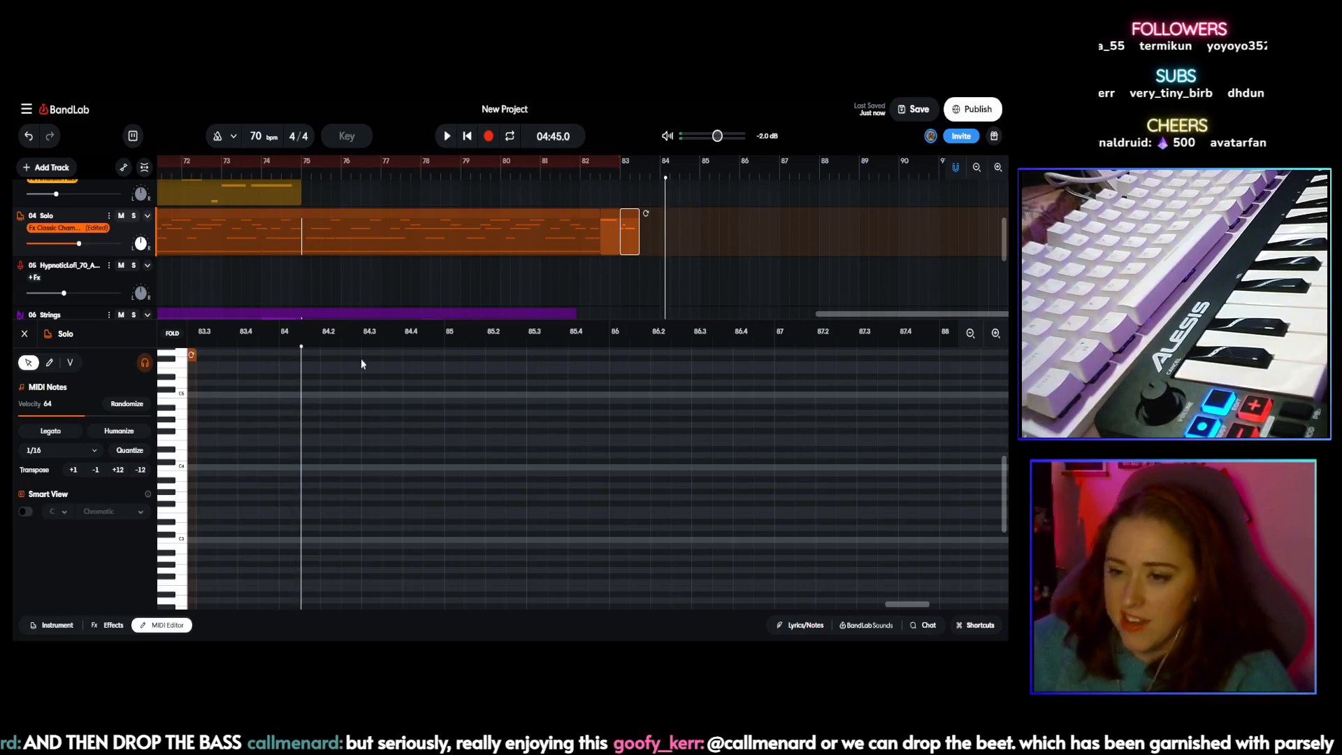
left_click_drag(850, 316, 824, 316)
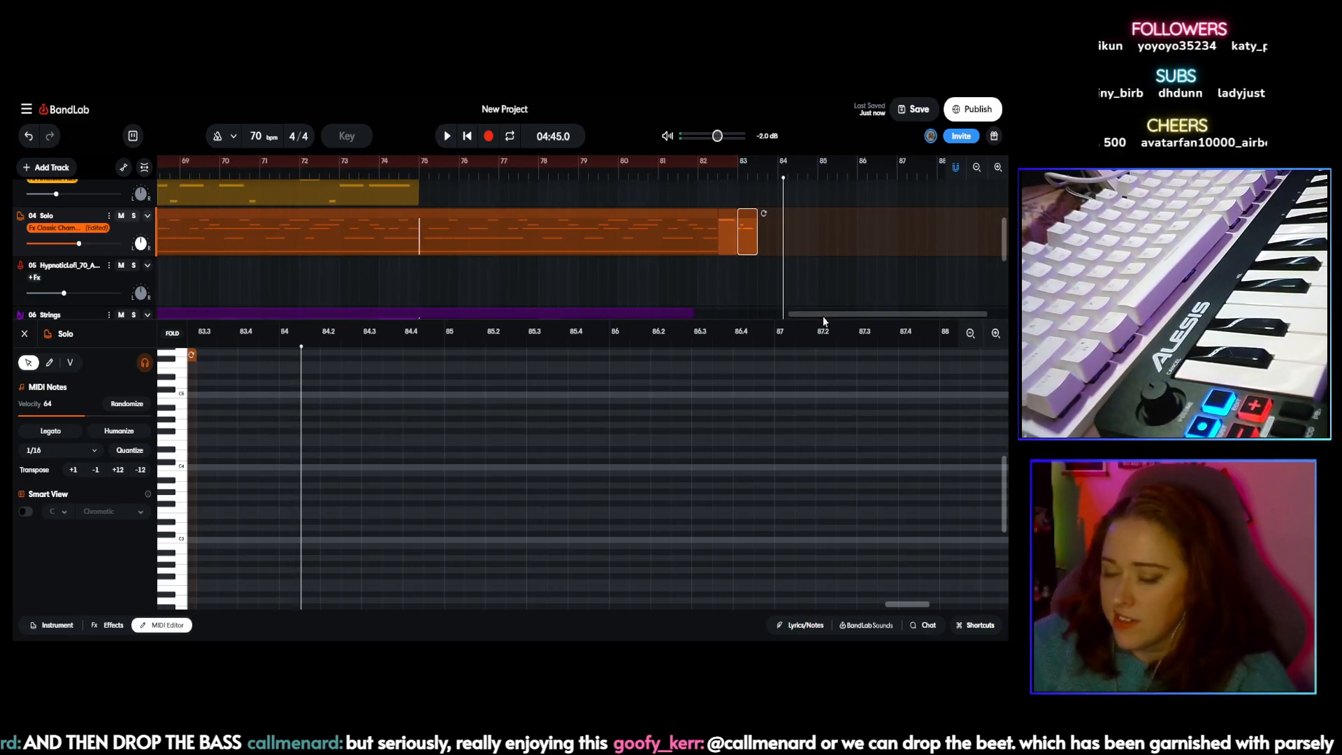
left_click_drag(908, 607, 874, 606)
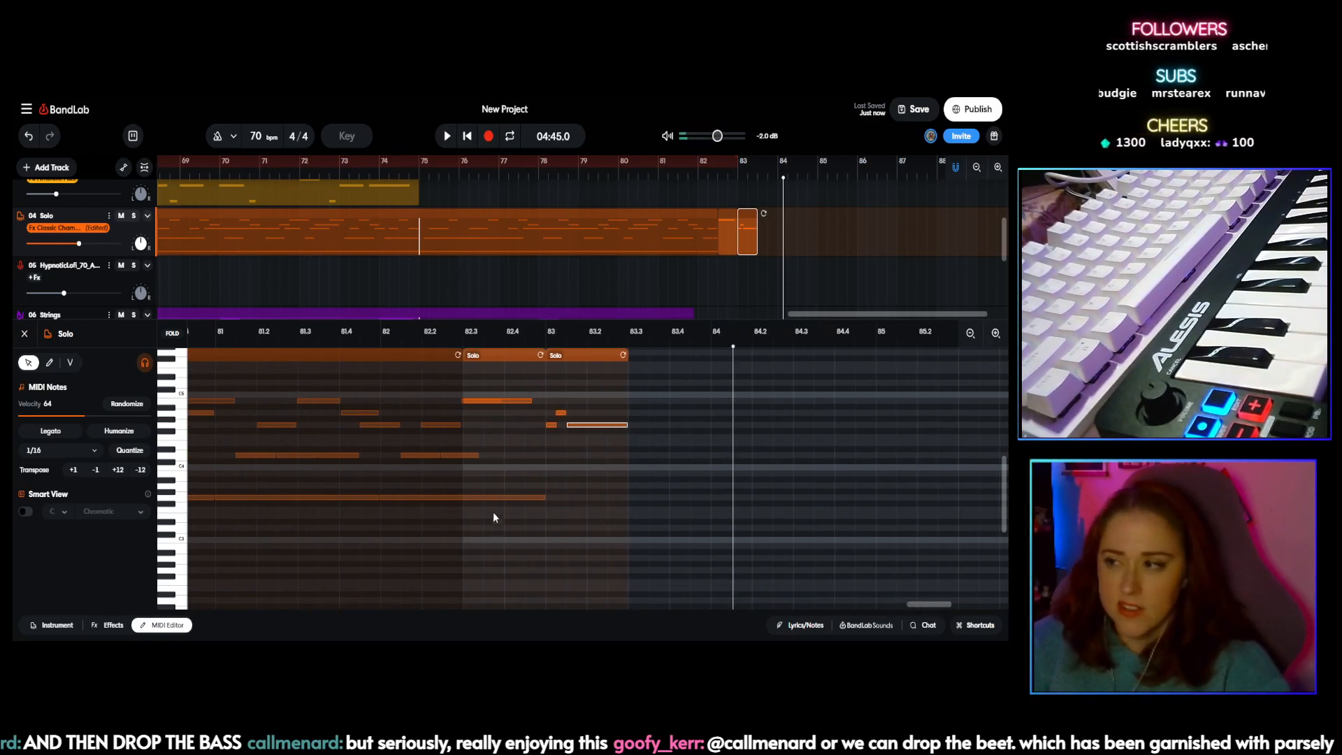
Step: Close the Solo's MIDI editor and return to the voice recordings around bar 43
scroll(392, 287, "down", 3)
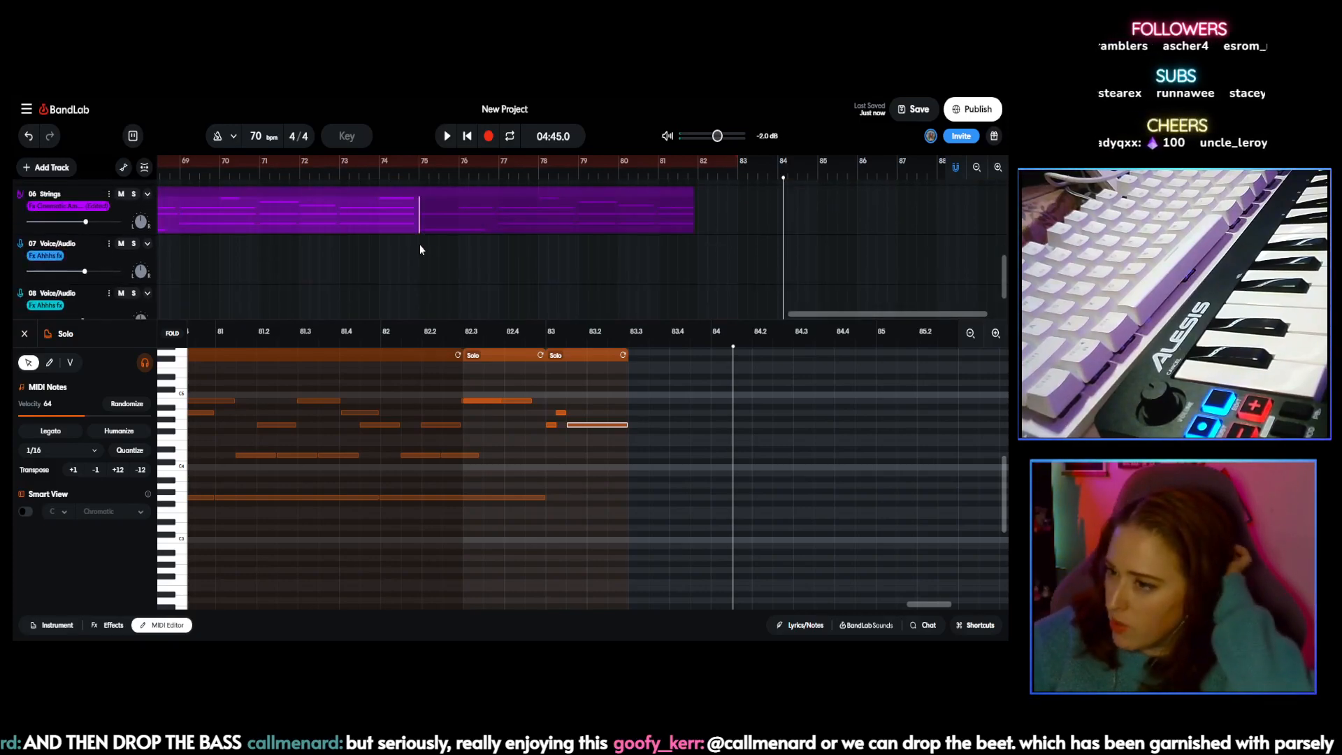
left_click(24, 333)
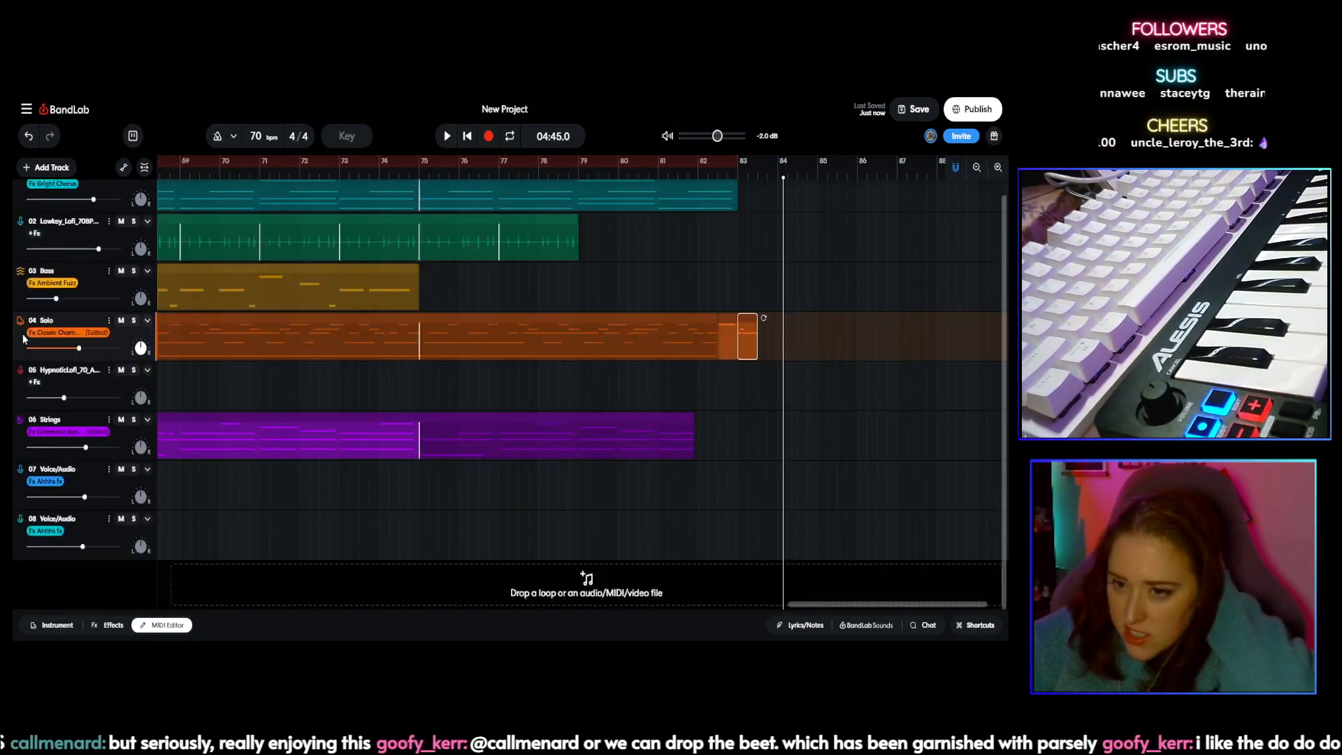
left_click_drag(809, 606, 553, 600)
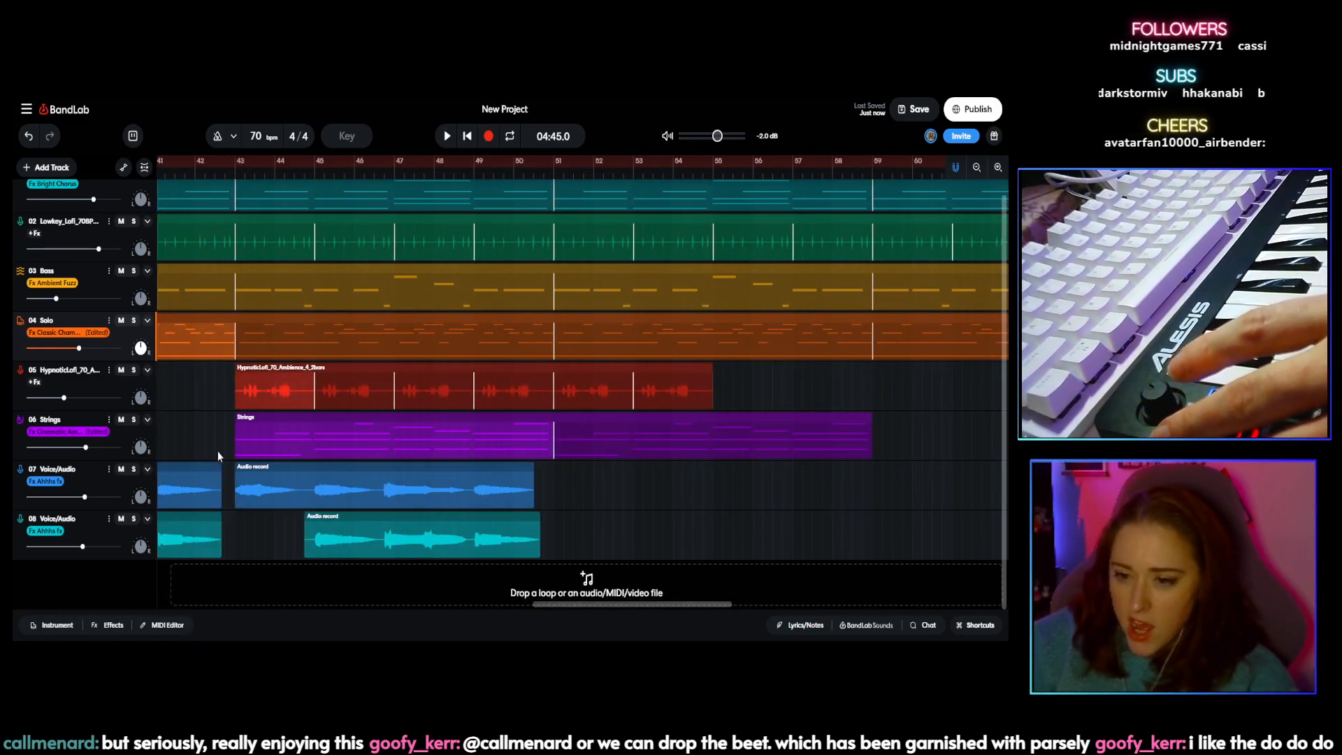
Step: Try to copy the voice recordings near bar 43 and paste them at bar 67
left_click_drag(245, 478, 712, 605)
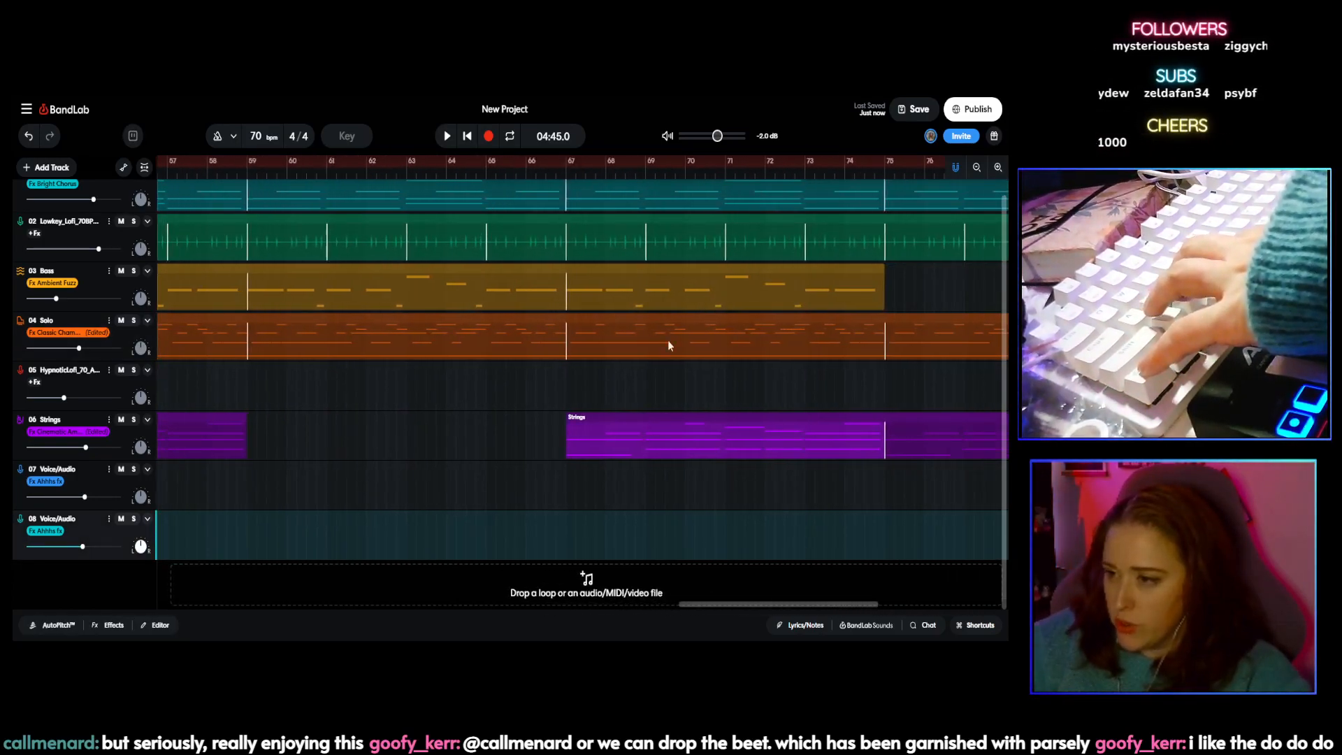
left_click(564, 173)
key("ctrl+v")
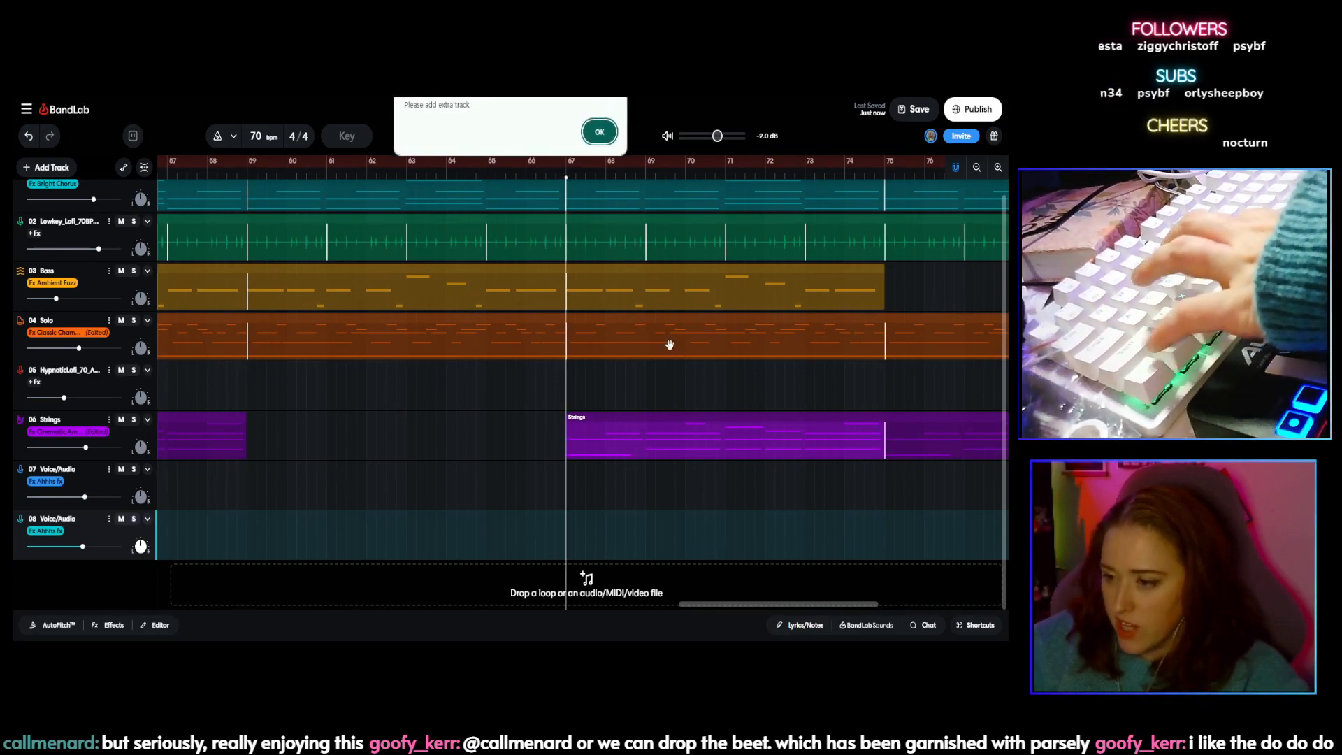
left_click(599, 132)
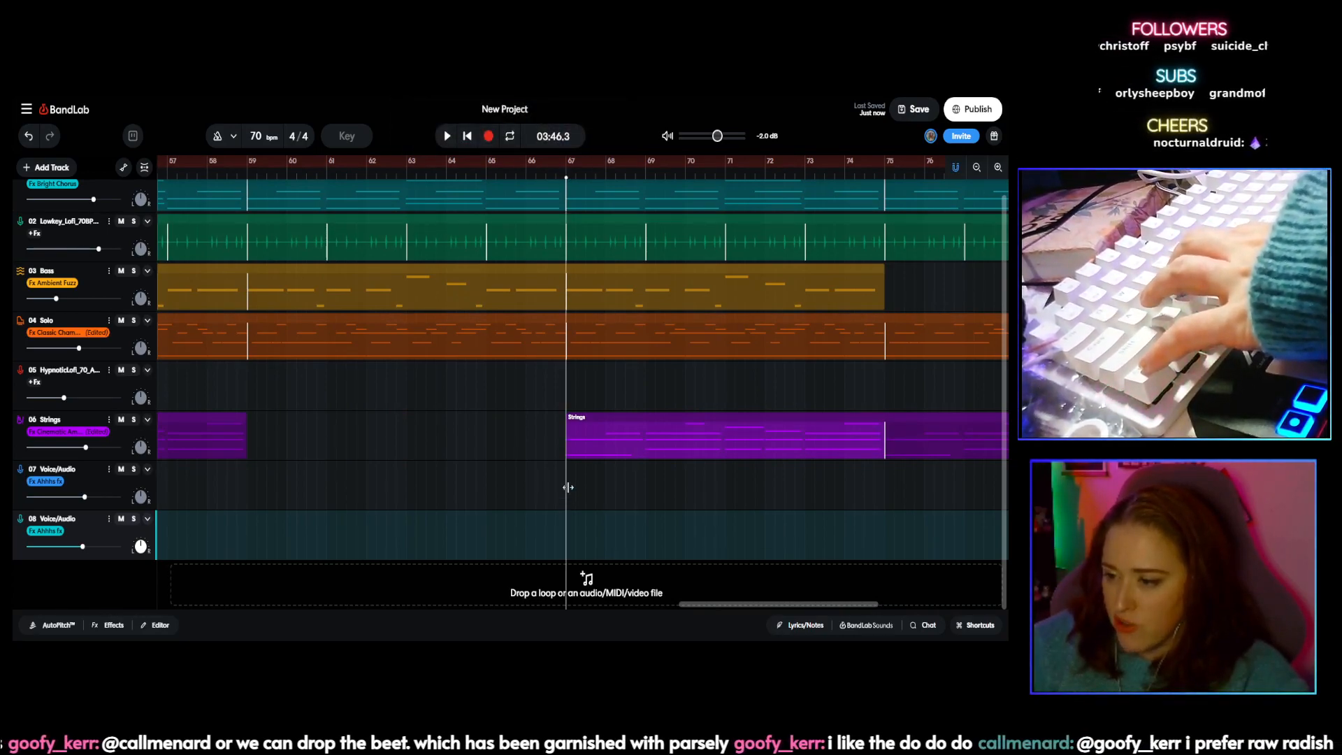
right_click(572, 493)
Step: Copy the two voice recordings that follow bar 43 and paste them onto their own voice tracks, starting at bar 67 with the Strings
left_click_drag(713, 605, 536, 605)
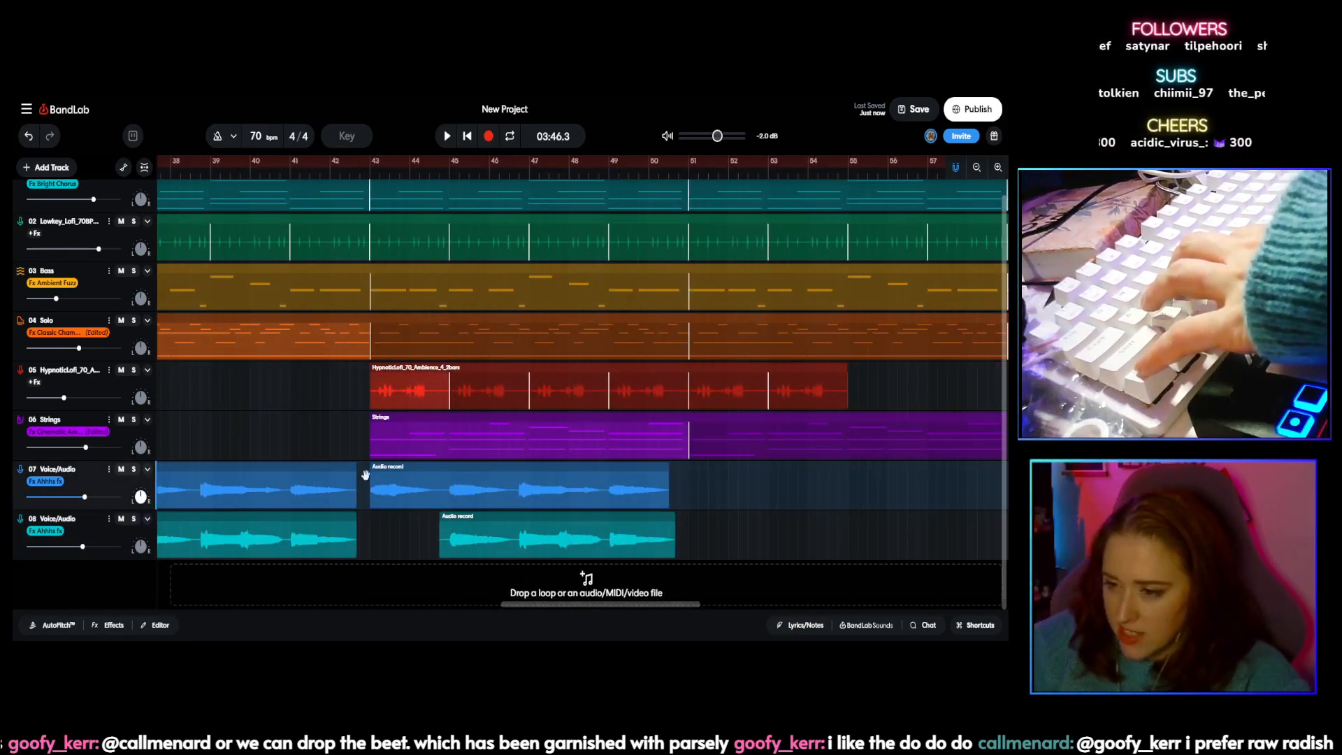
left_click(347, 439)
left_click(364, 473)
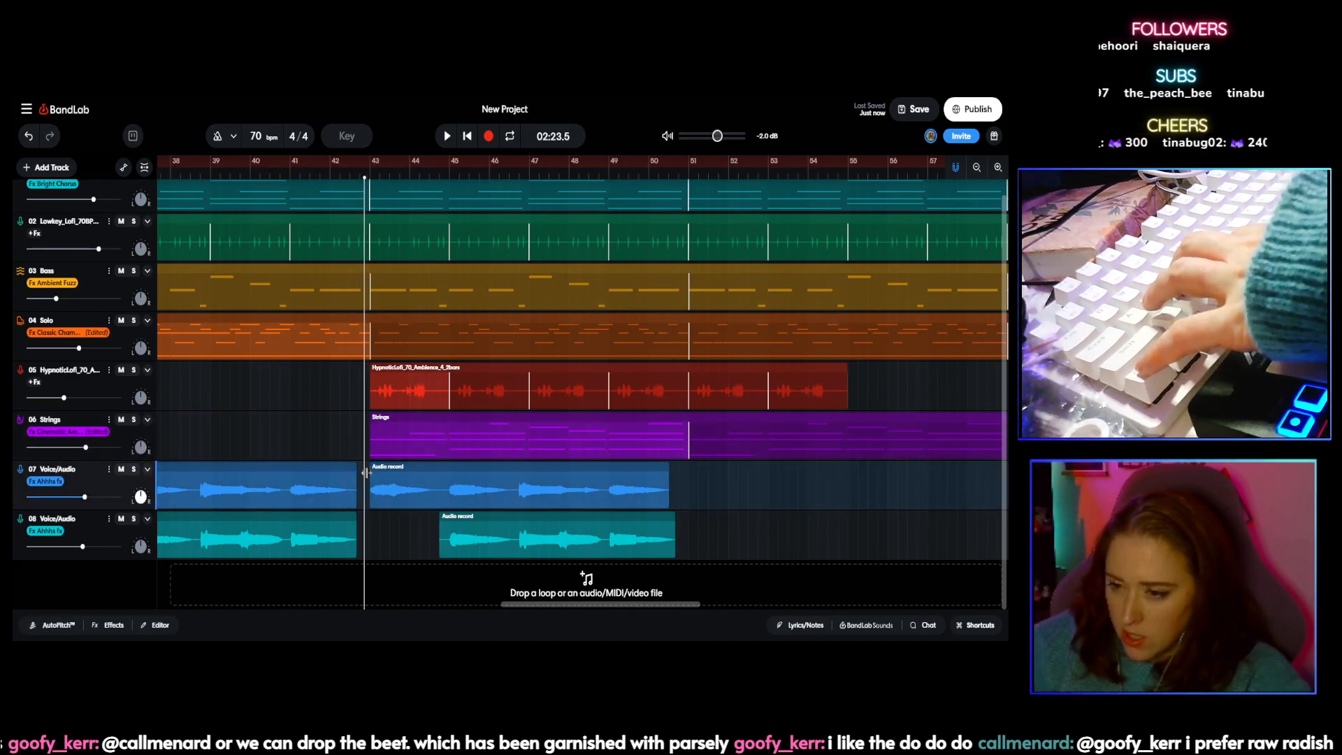
left_click_drag(701, 566, 367, 461)
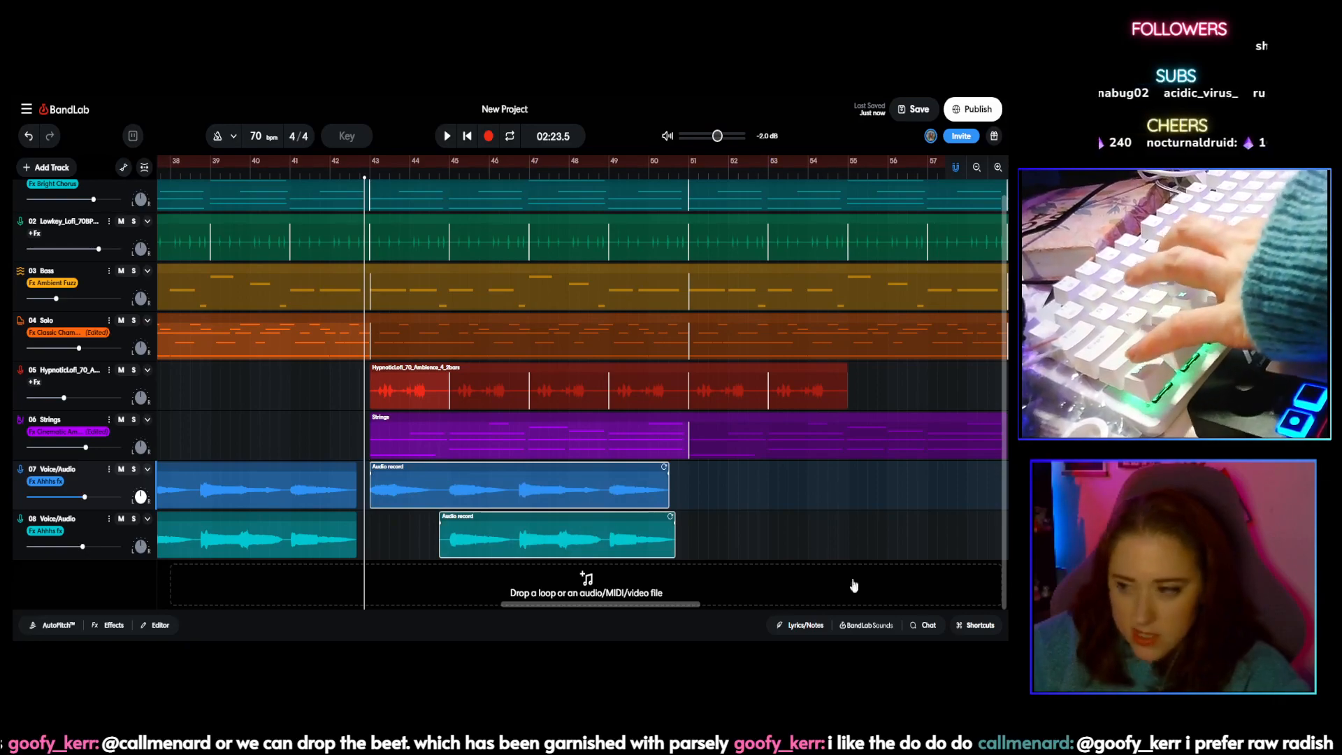
left_click_drag(618, 605, 776, 606)
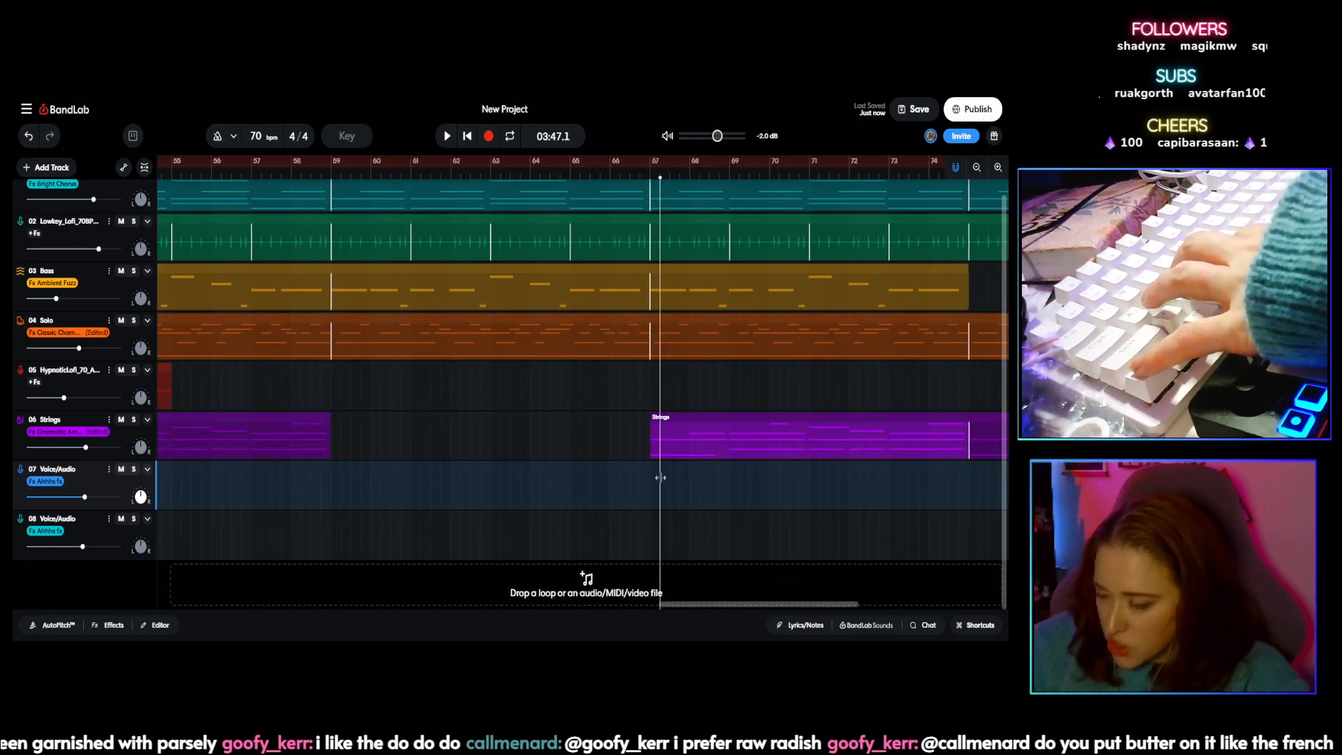
left_click(650, 178)
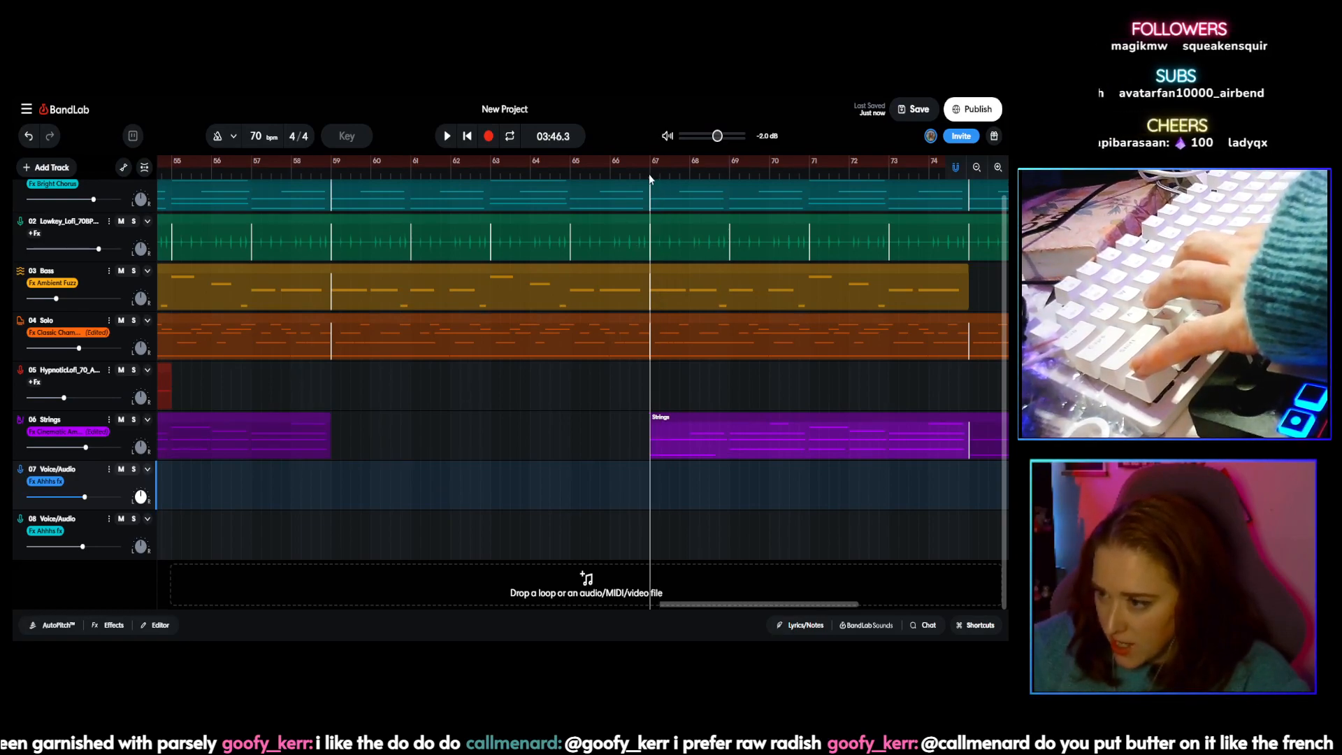
right_click(657, 476)
left_click(665, 486)
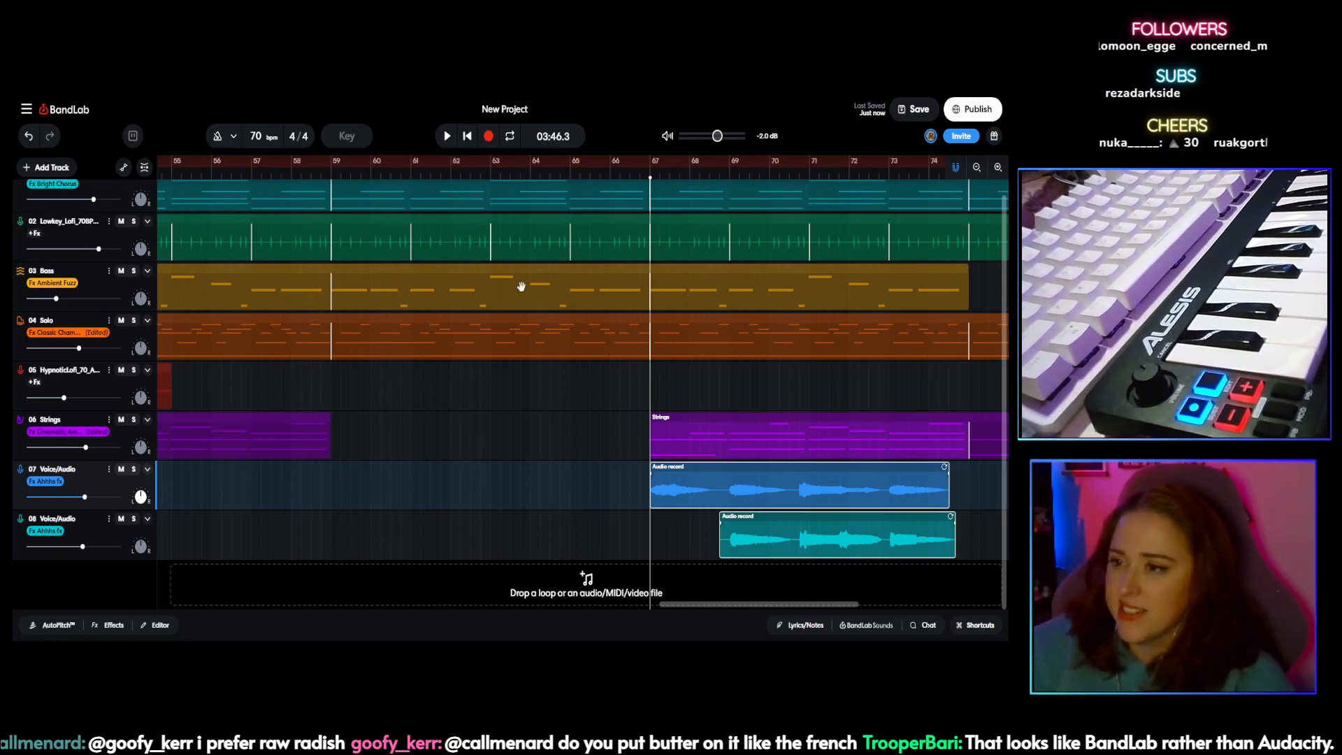
Step: Rename the project to Autumn
left_click(521, 110)
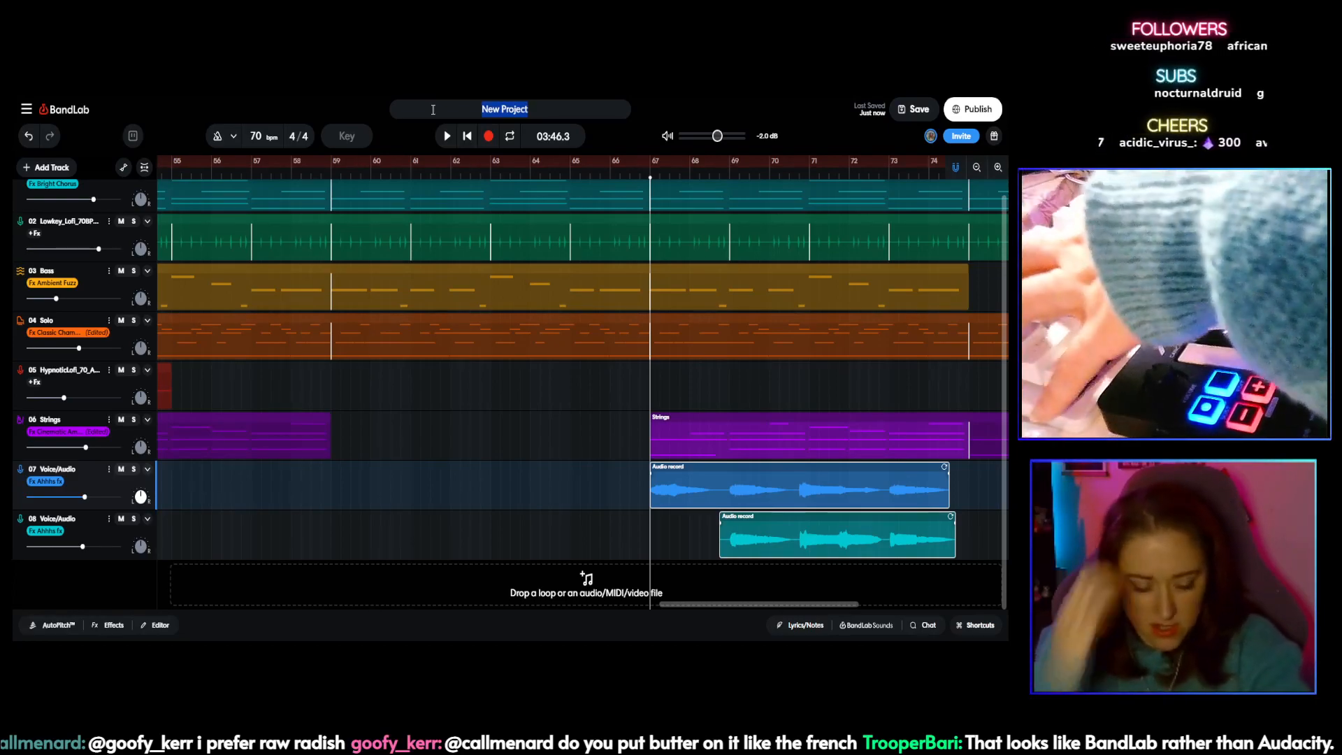
type("Autumnb")
key("BackSpace")
key("Return")
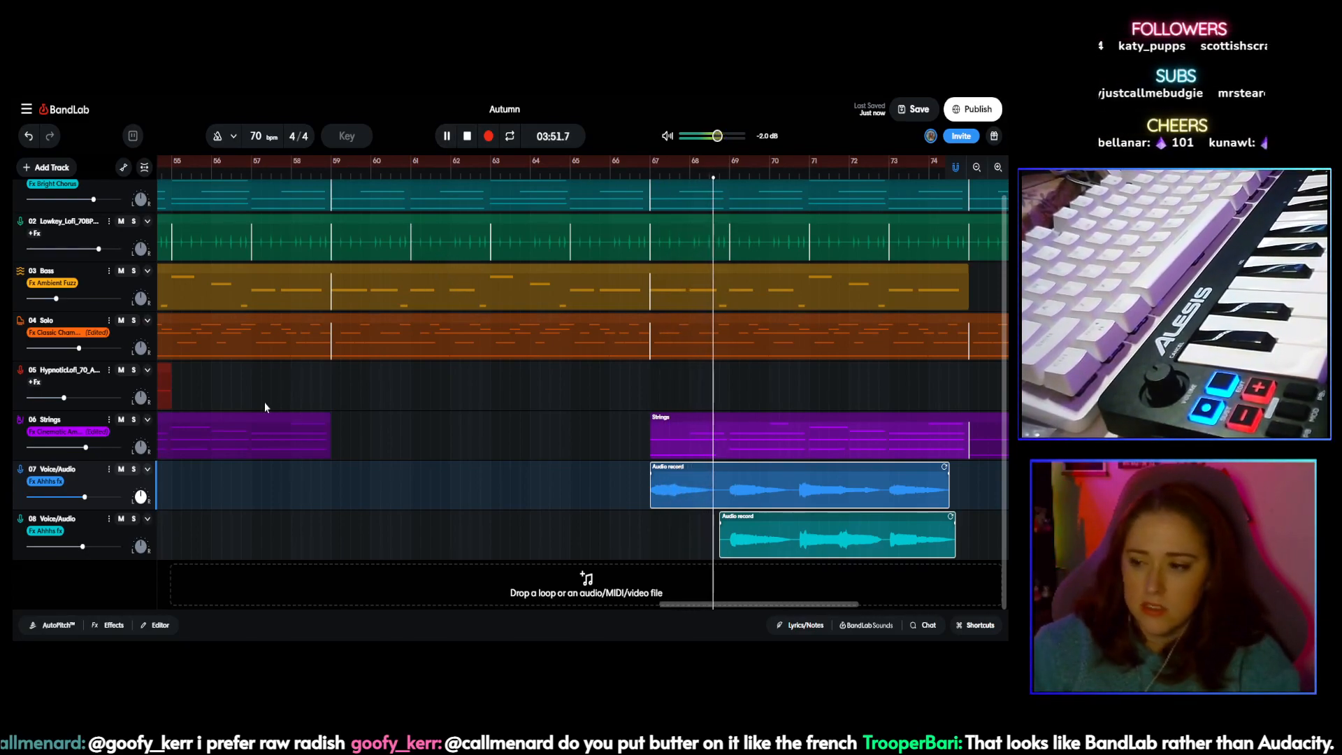
Step: Balance the mix during playback from bar 67 by lowering the Strings and Solo volumes slightly and raising the master volume to +0.0 dB
left_click_drag(85, 448, 78, 448)
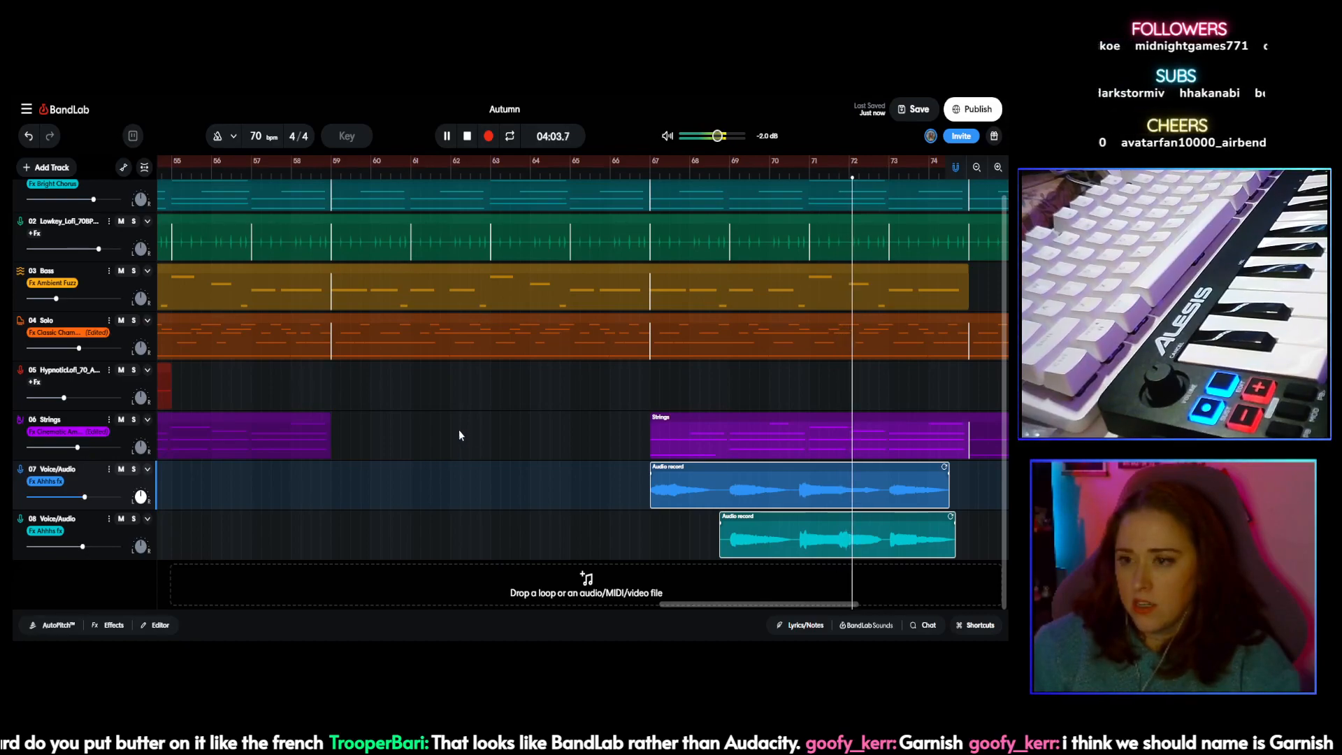
scroll(458, 433, "up", 1)
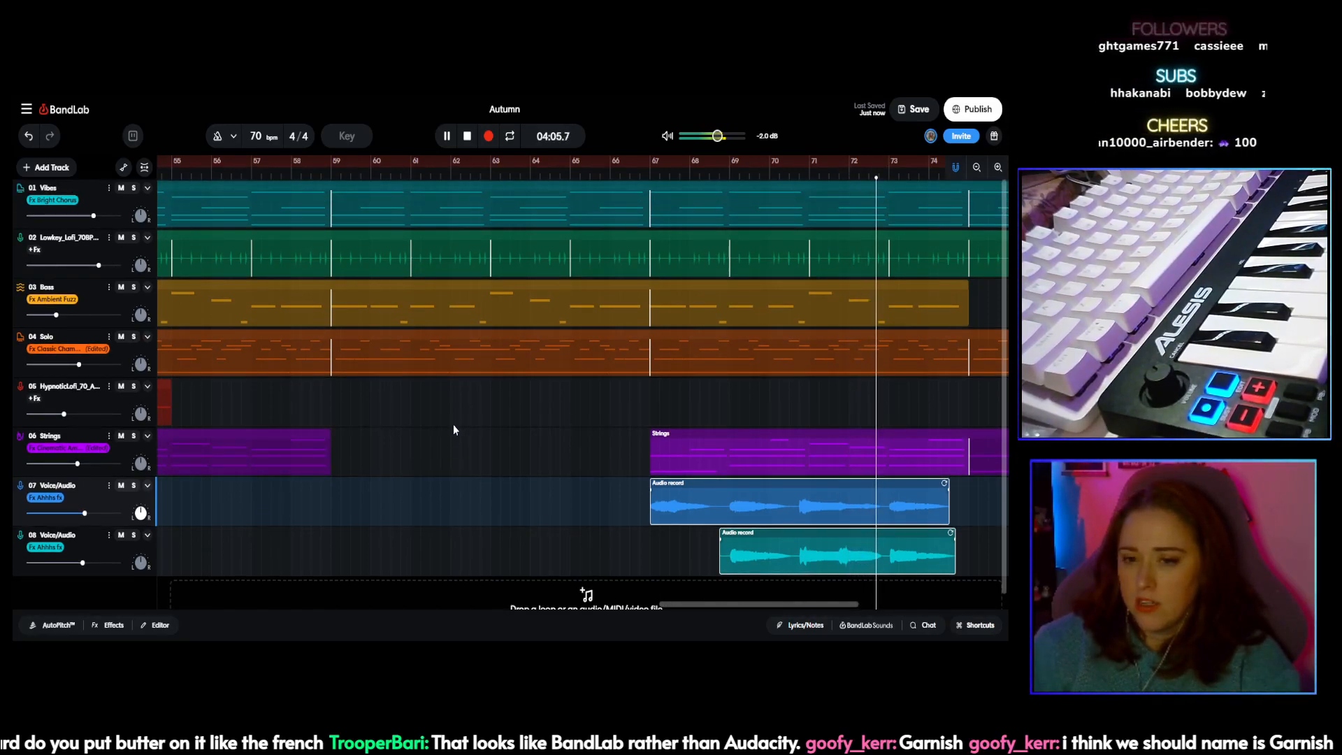
left_click_drag(77, 464, 70, 463)
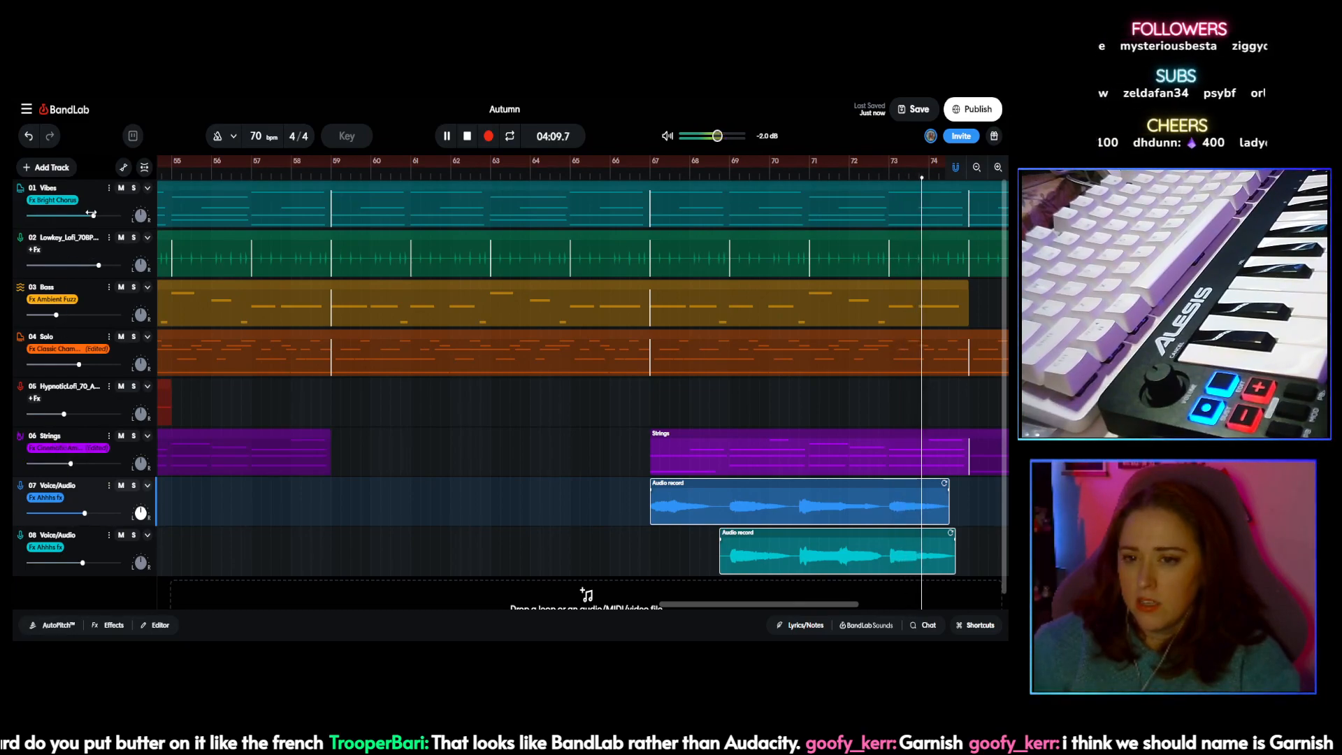
left_click_drag(79, 365, 73, 364)
left_click_drag(714, 137, 718, 137)
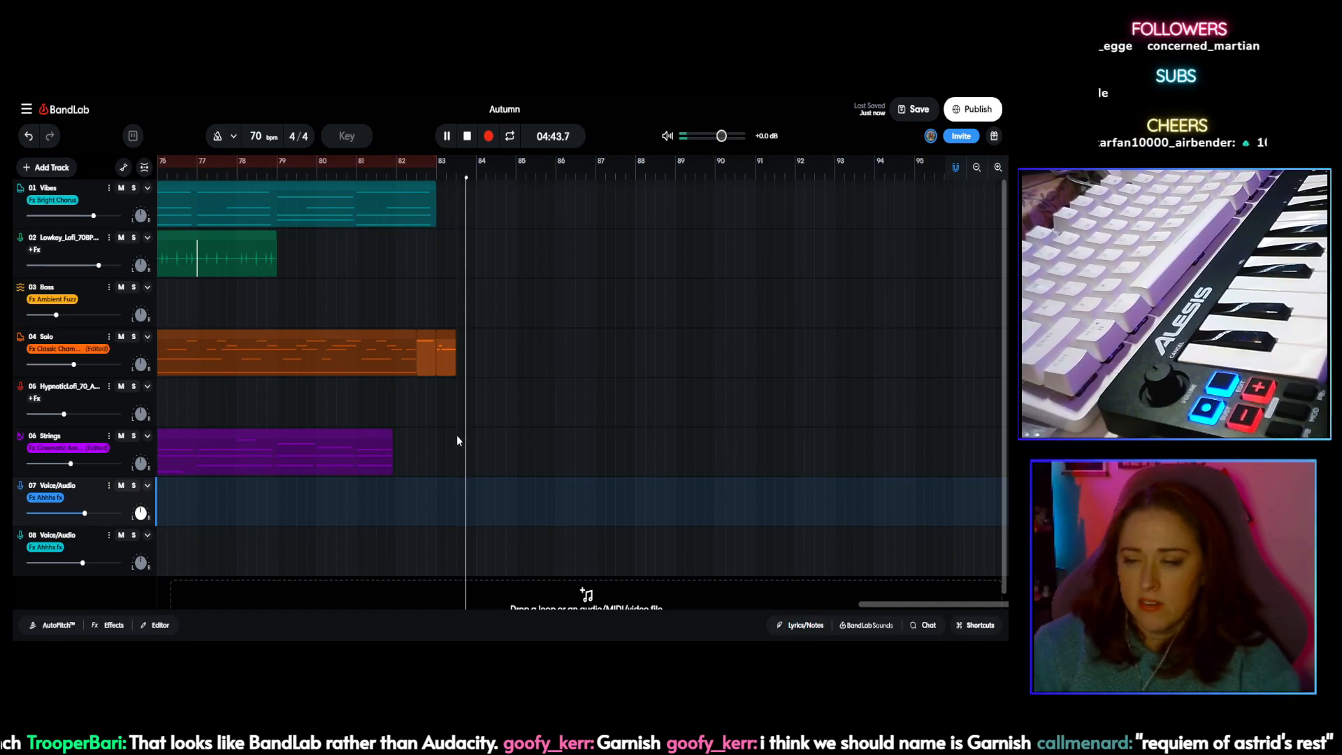
left_click(467, 137)
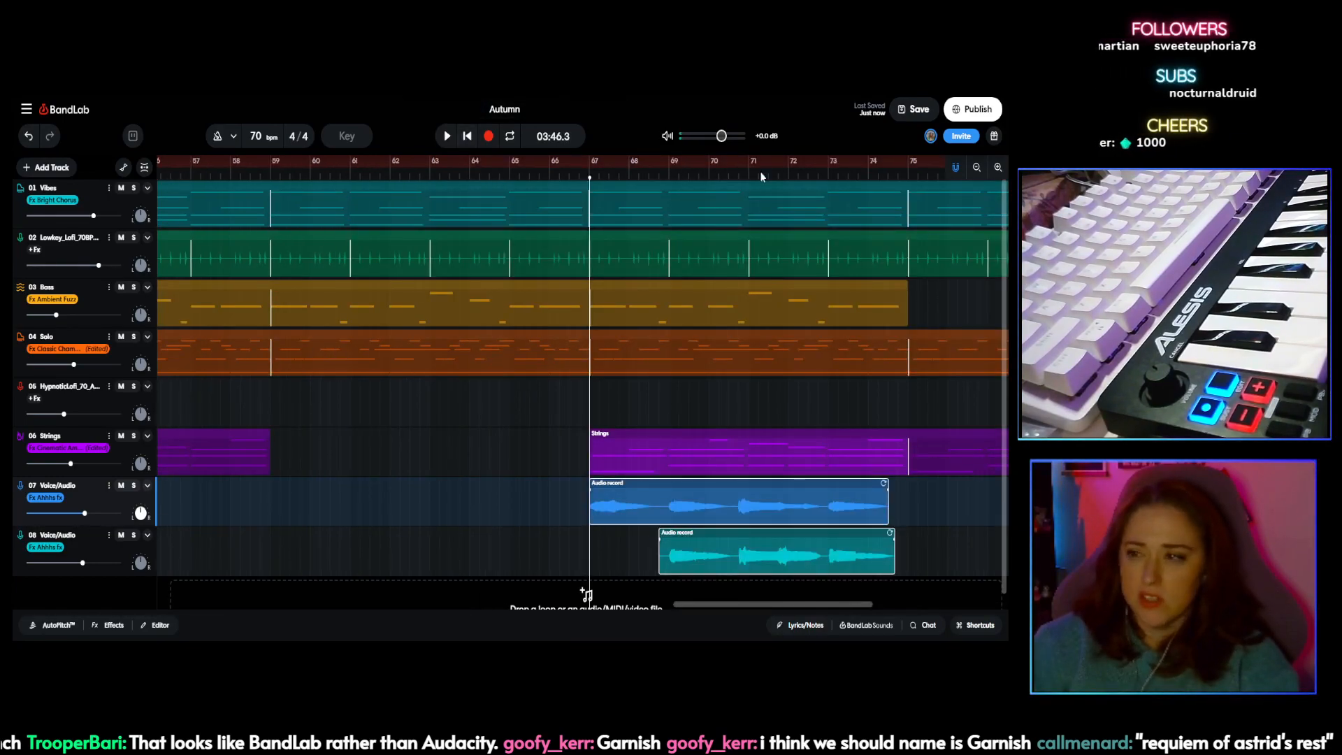
Step: Save the project and return the playhead to the start of the song
left_click(923, 109)
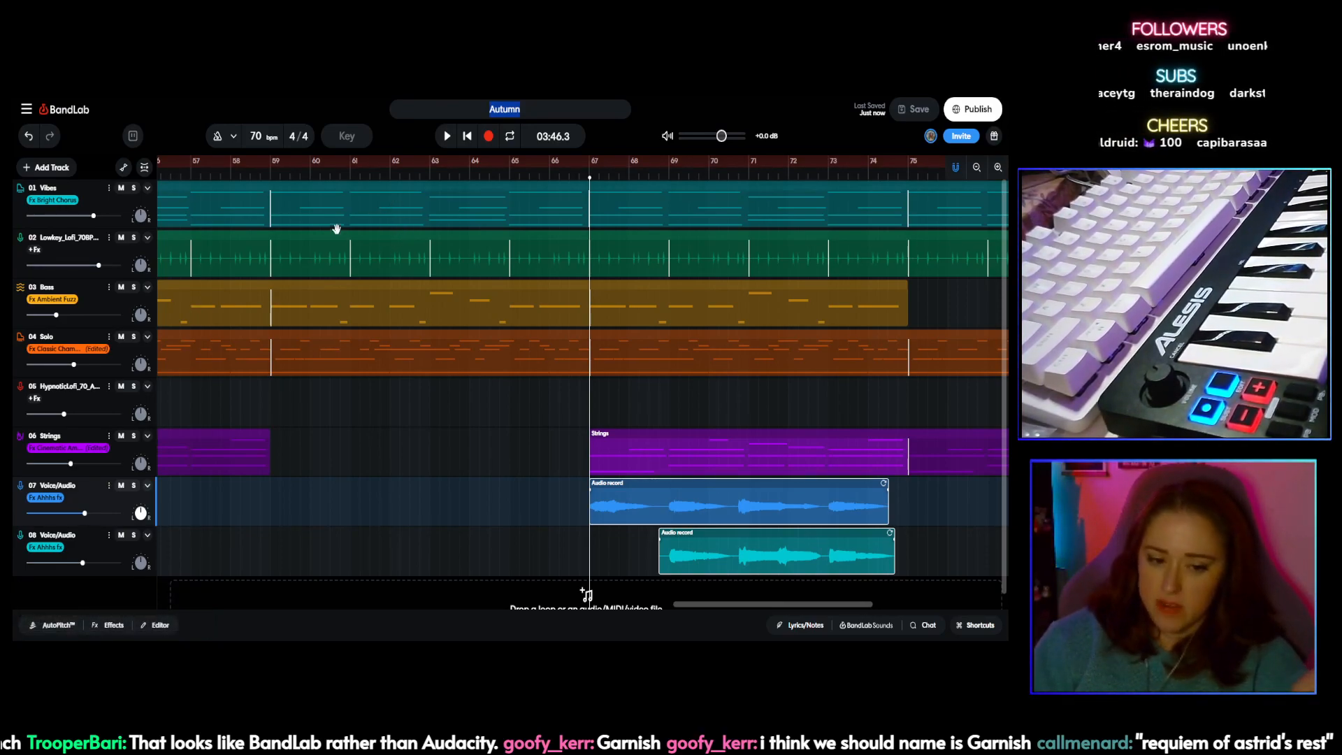
left_click(467, 139)
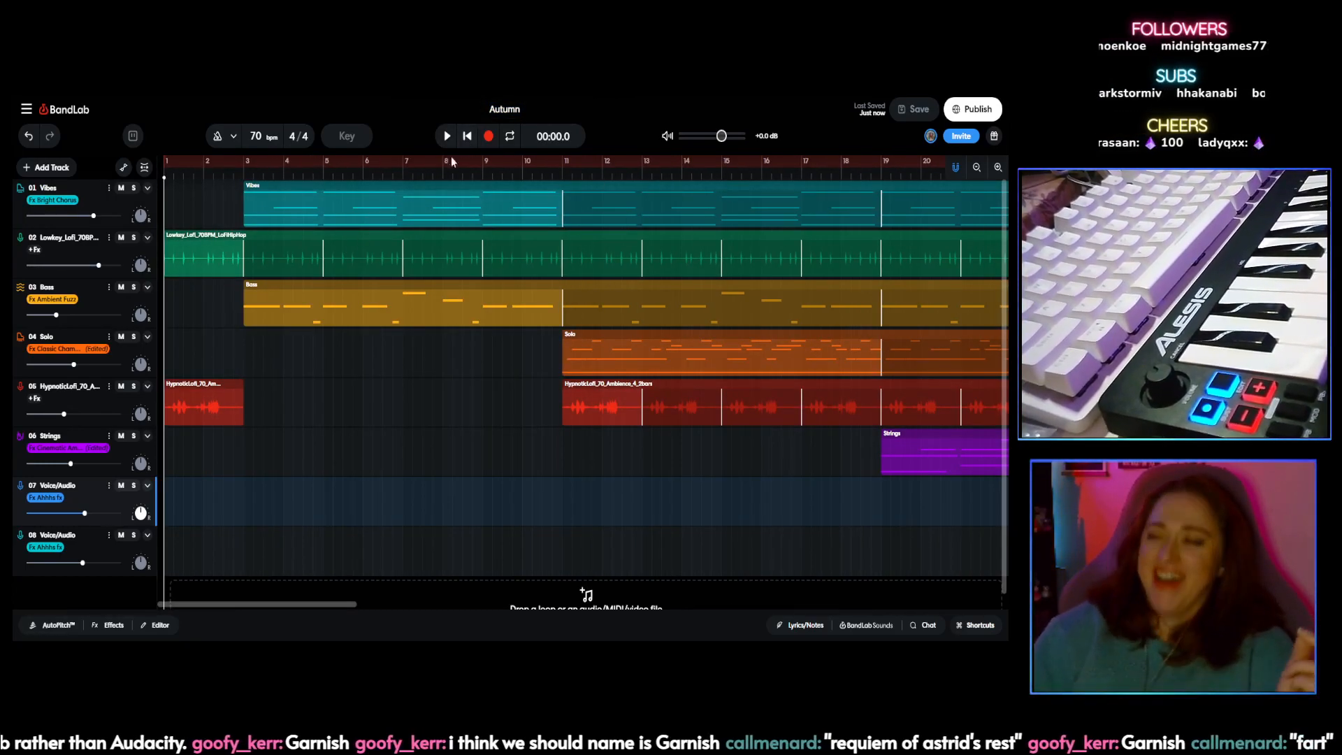
Step: Rename the project to Garnish
double_click(529, 112)
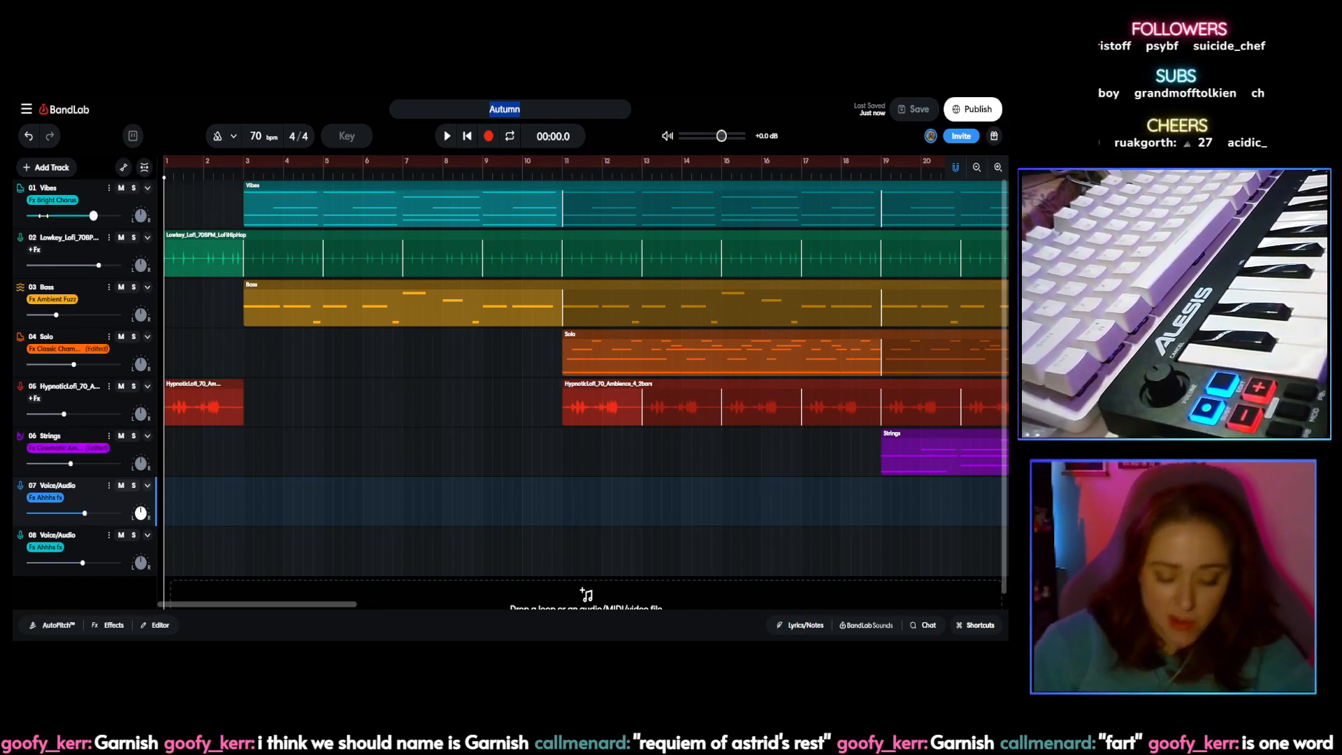
type("Garnishj")
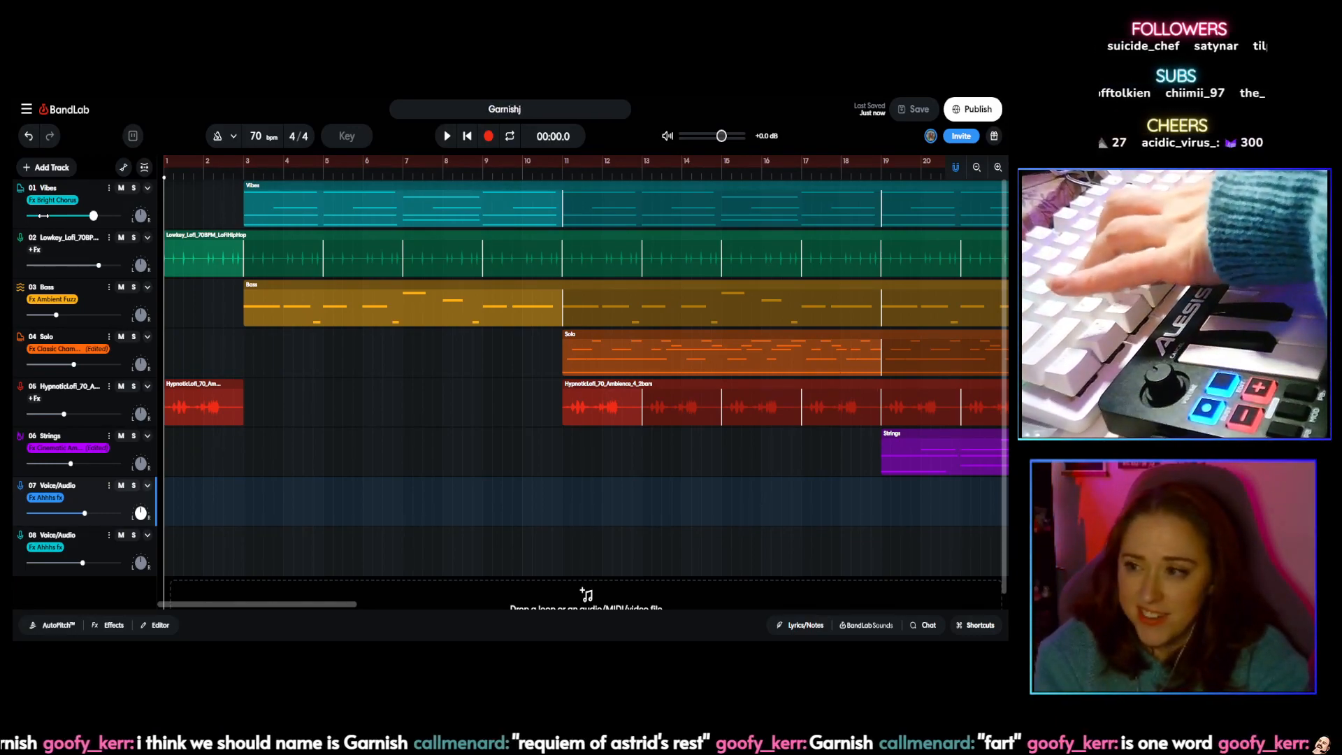
key("Return")
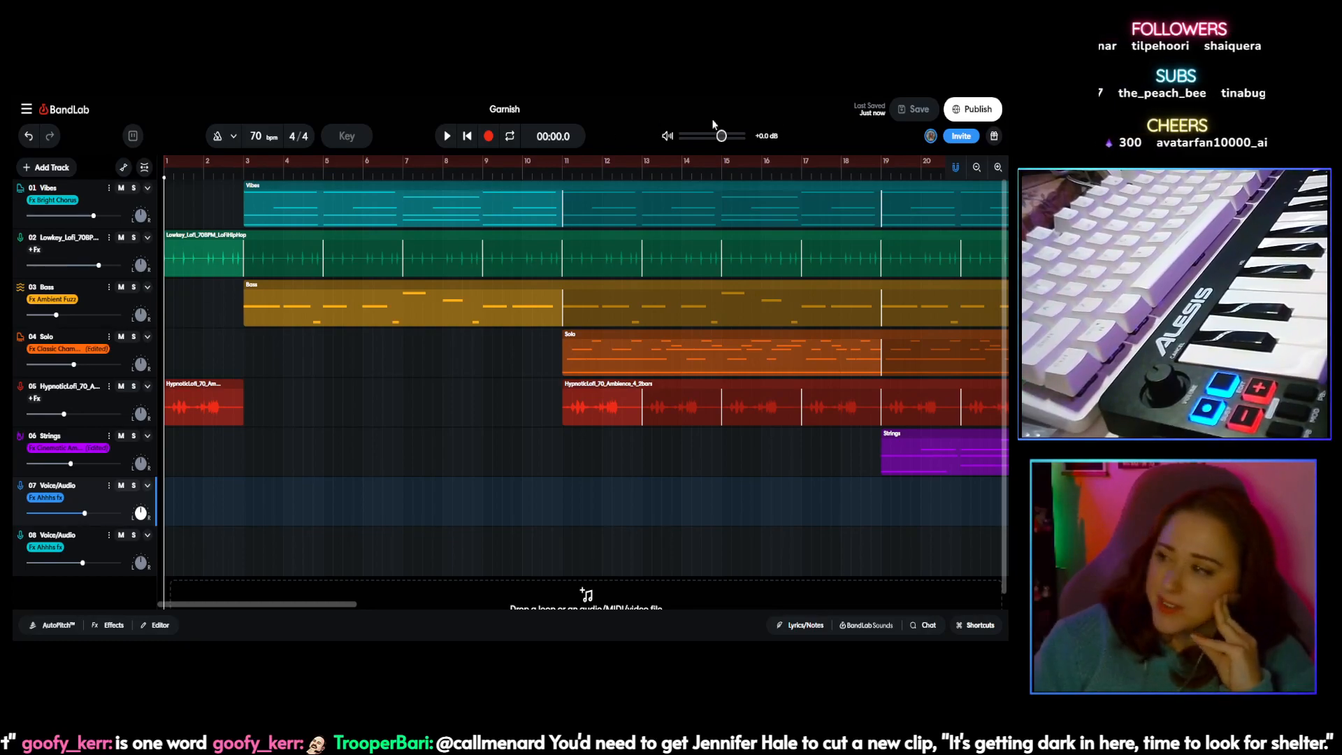
left_click(395, 108)
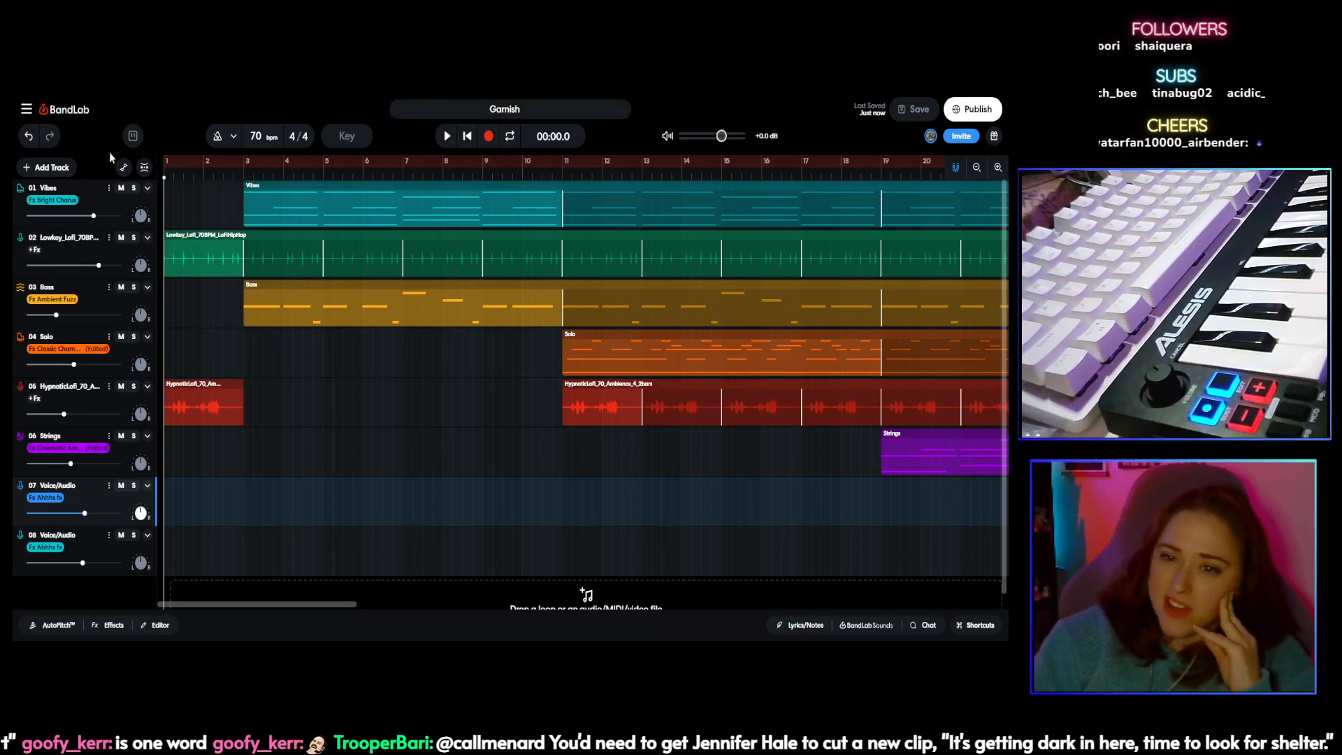
left_click(28, 109)
mouse_move(55, 132)
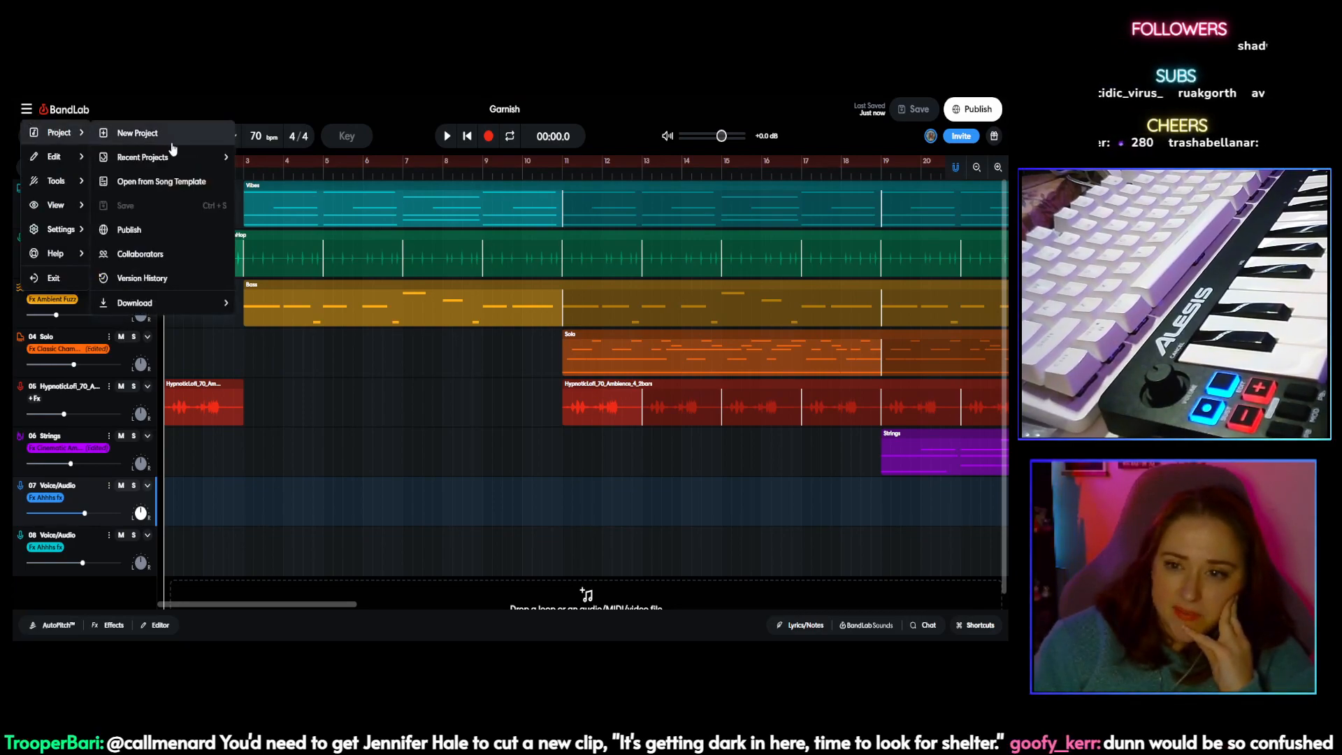
mouse_move(164, 158)
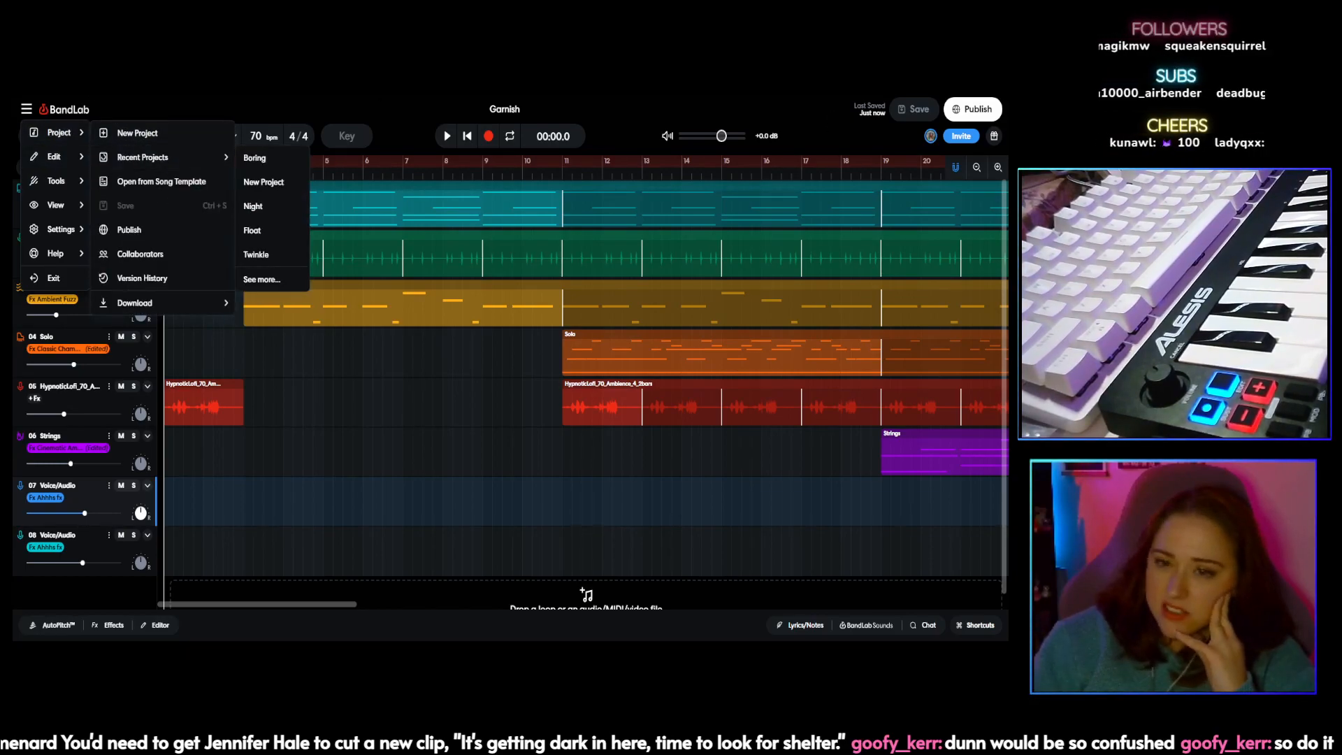
left_click(55, 111)
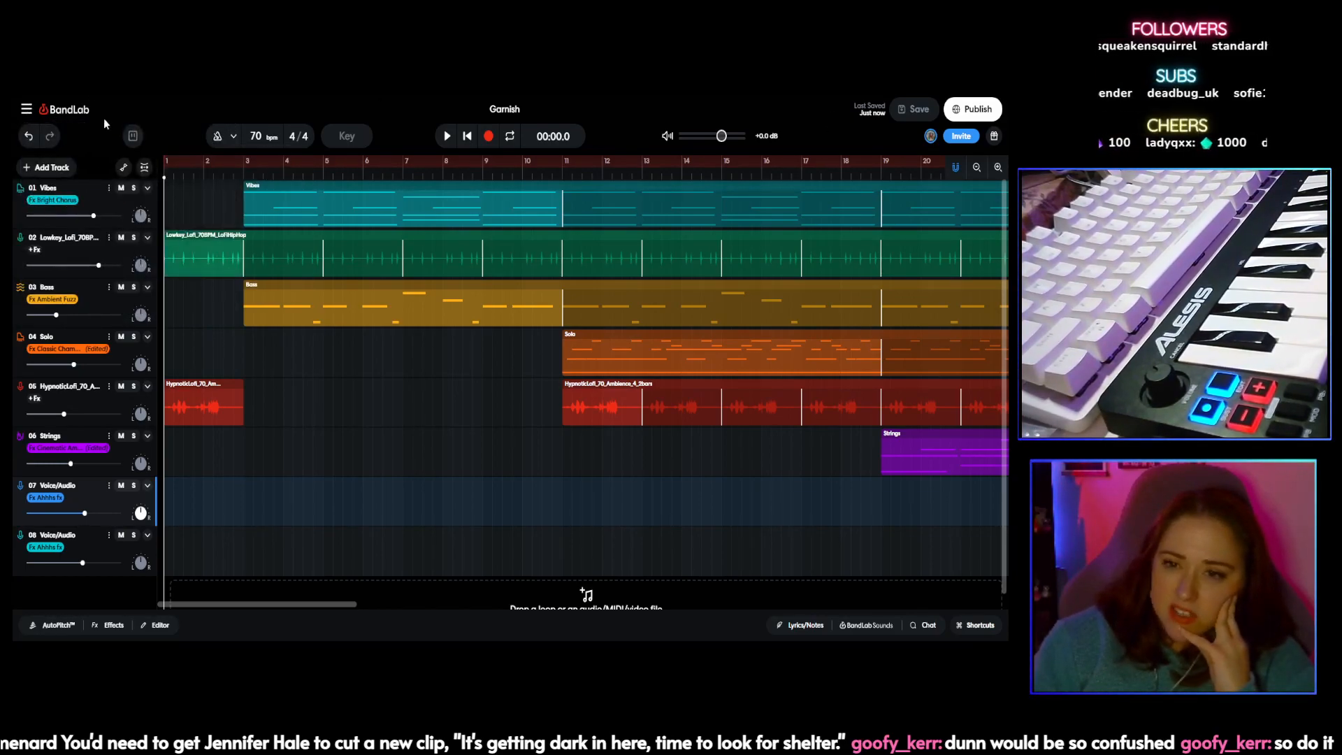
left_click(26, 110)
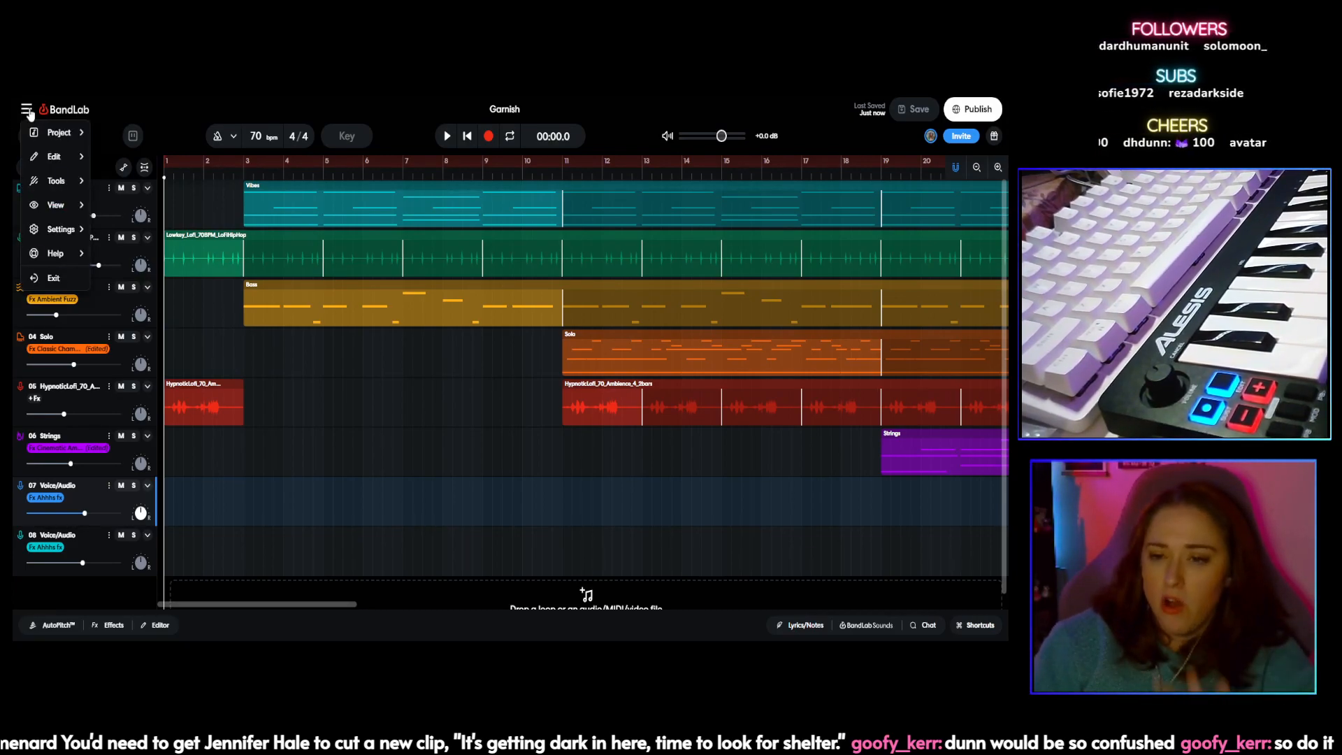
mouse_move(63, 207)
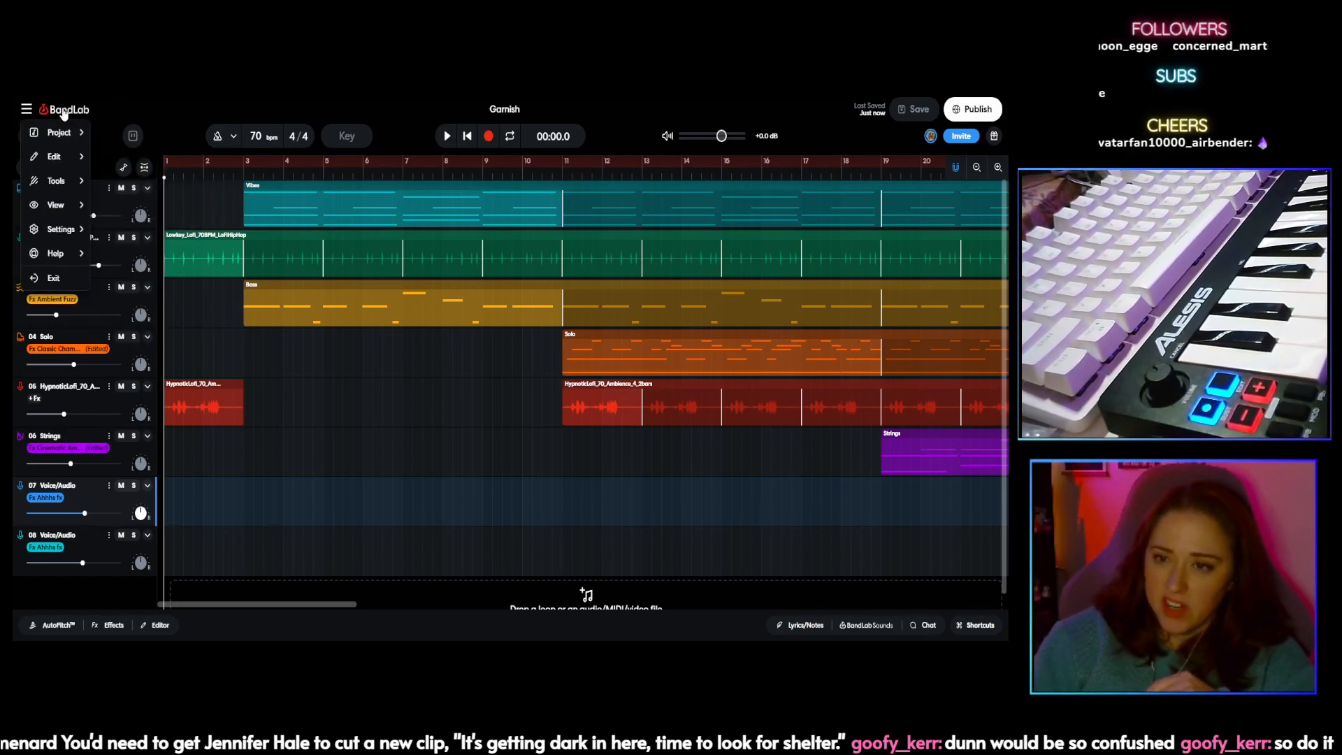
mouse_move(69, 158)
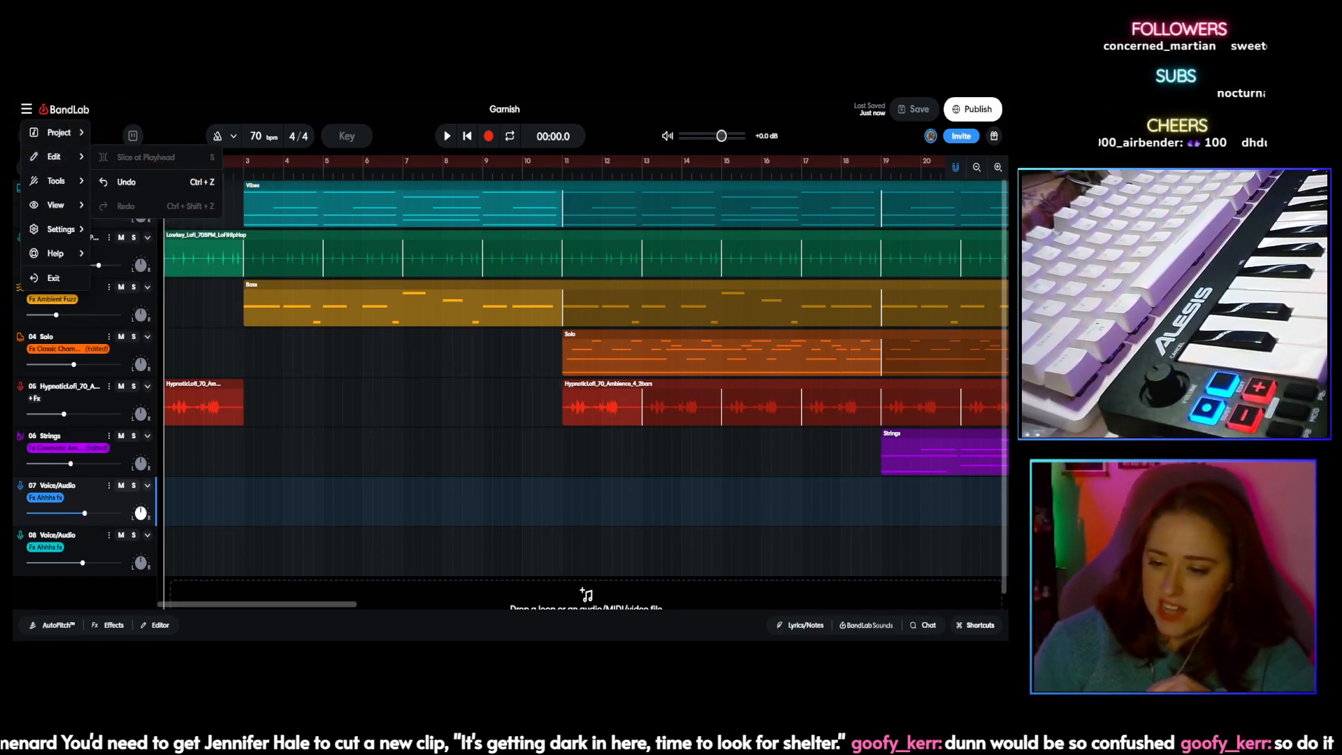
left_click(150, 111)
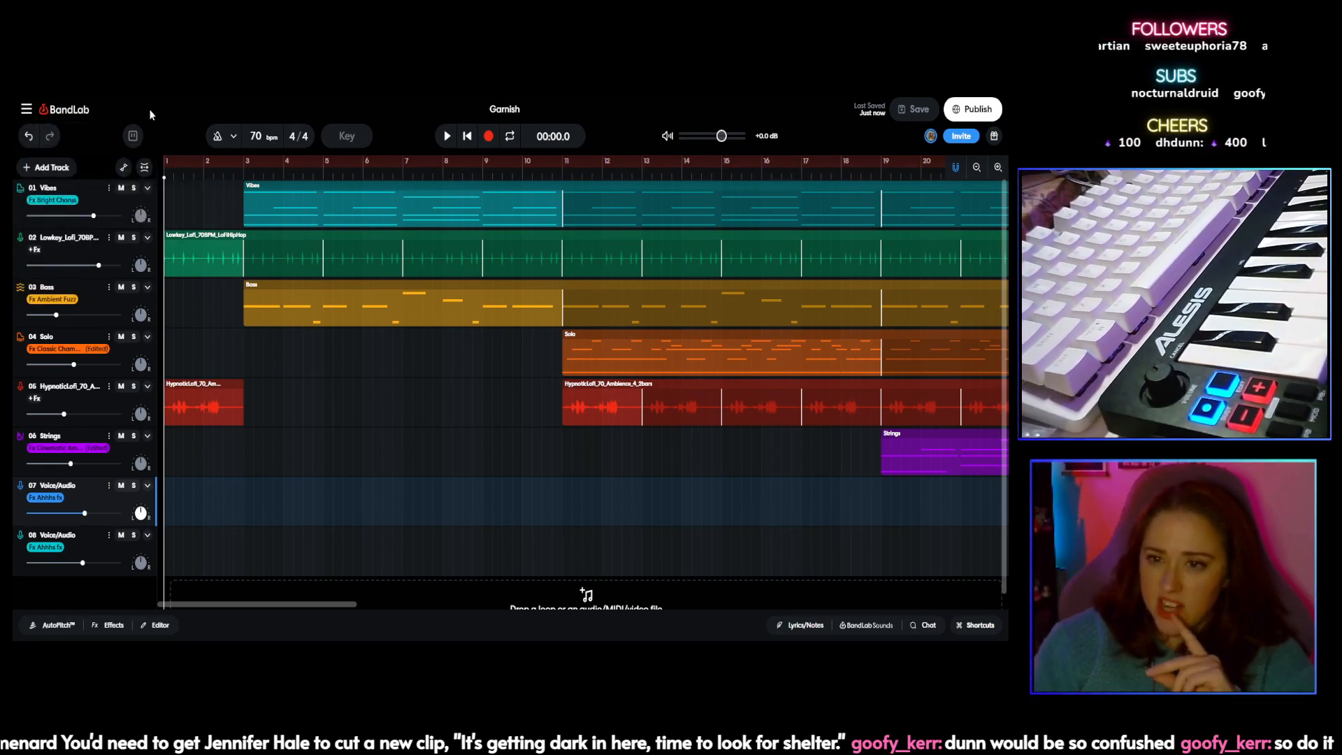
left_click(68, 110)
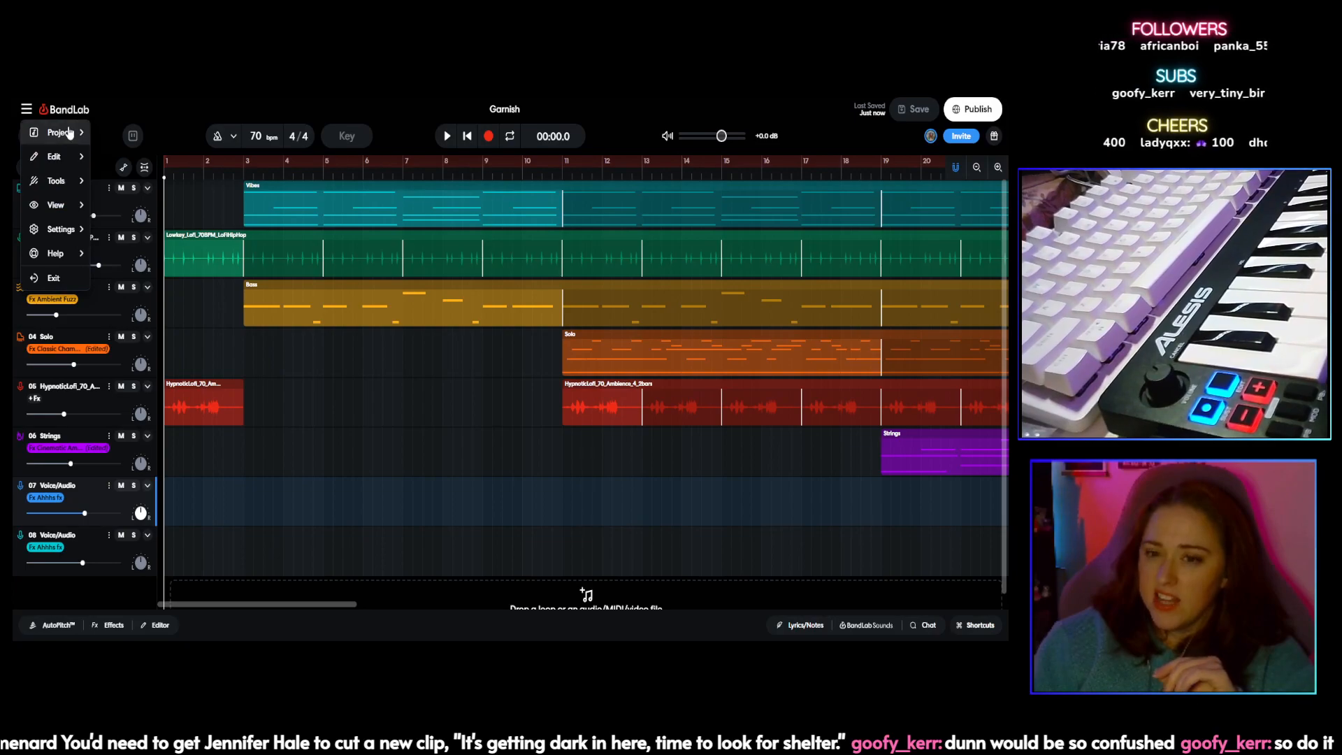
mouse_move(69, 132)
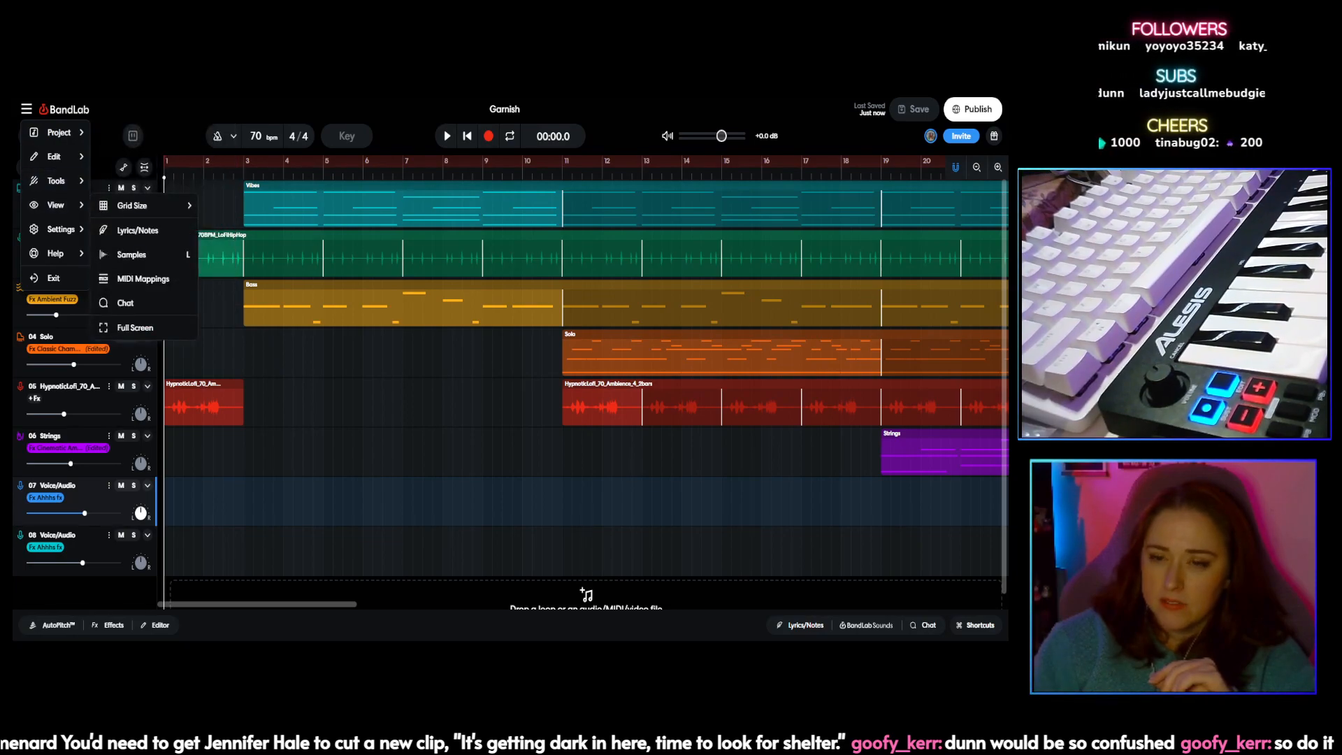
Step: Go to the BandLab website in the browser and open the project library
mouse_move(70, 181)
type("ban")
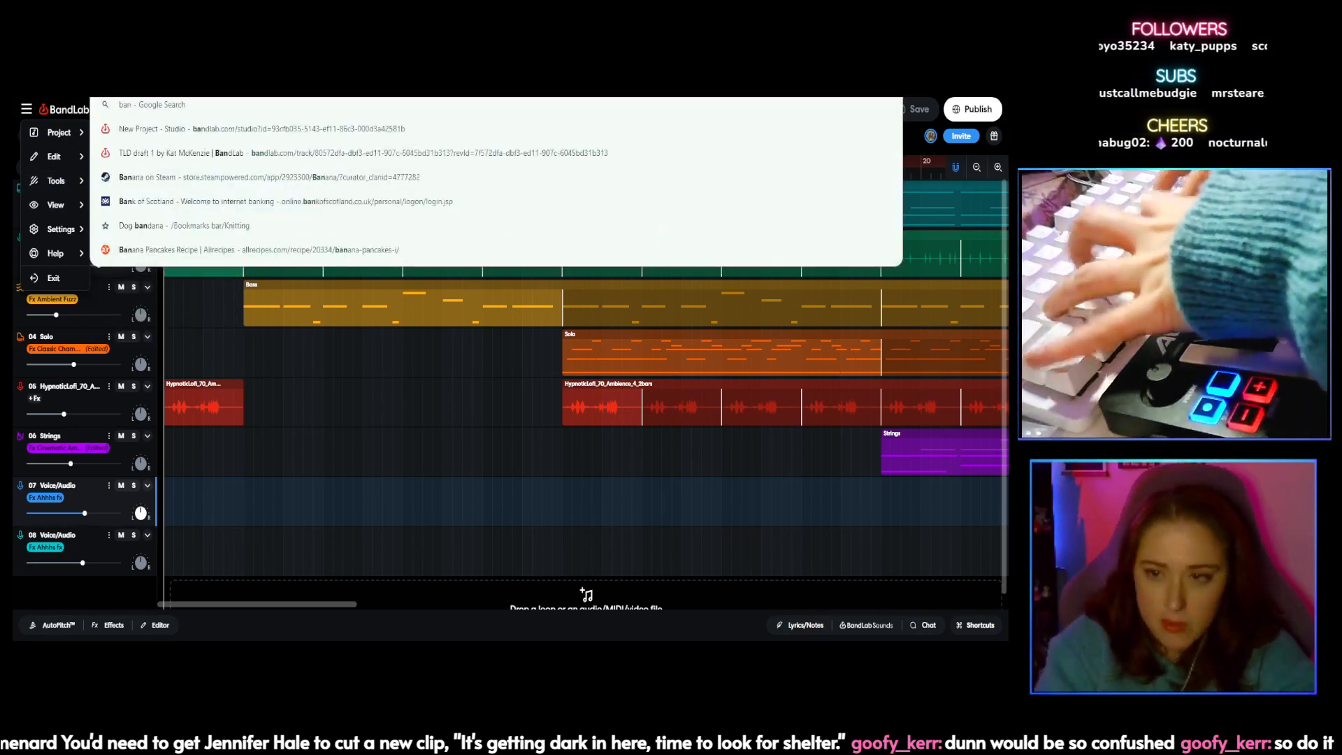
type("dlab")
key("Return")
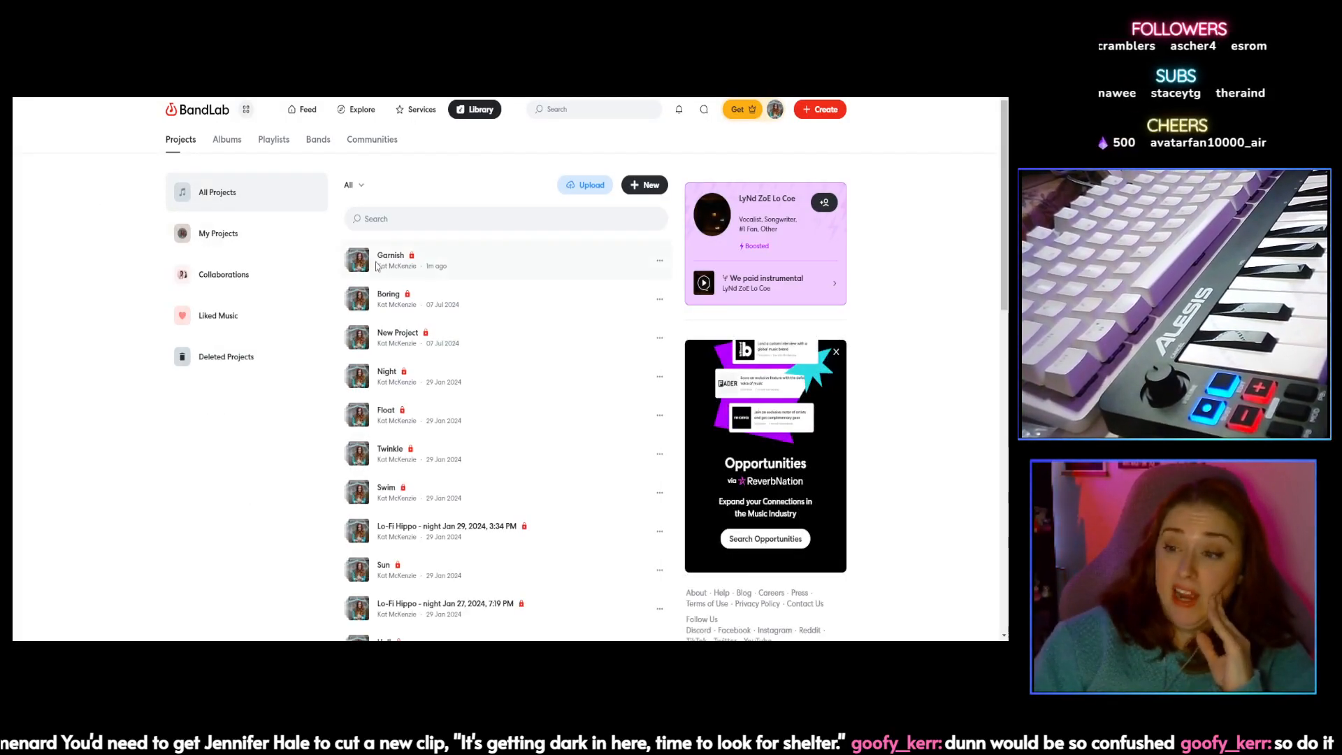
Step: Find the Dawn project in the library, open its page and play it, adjusting the player volume
scroll(286, 420, "down", 1)
scroll(276, 412, "down", 4)
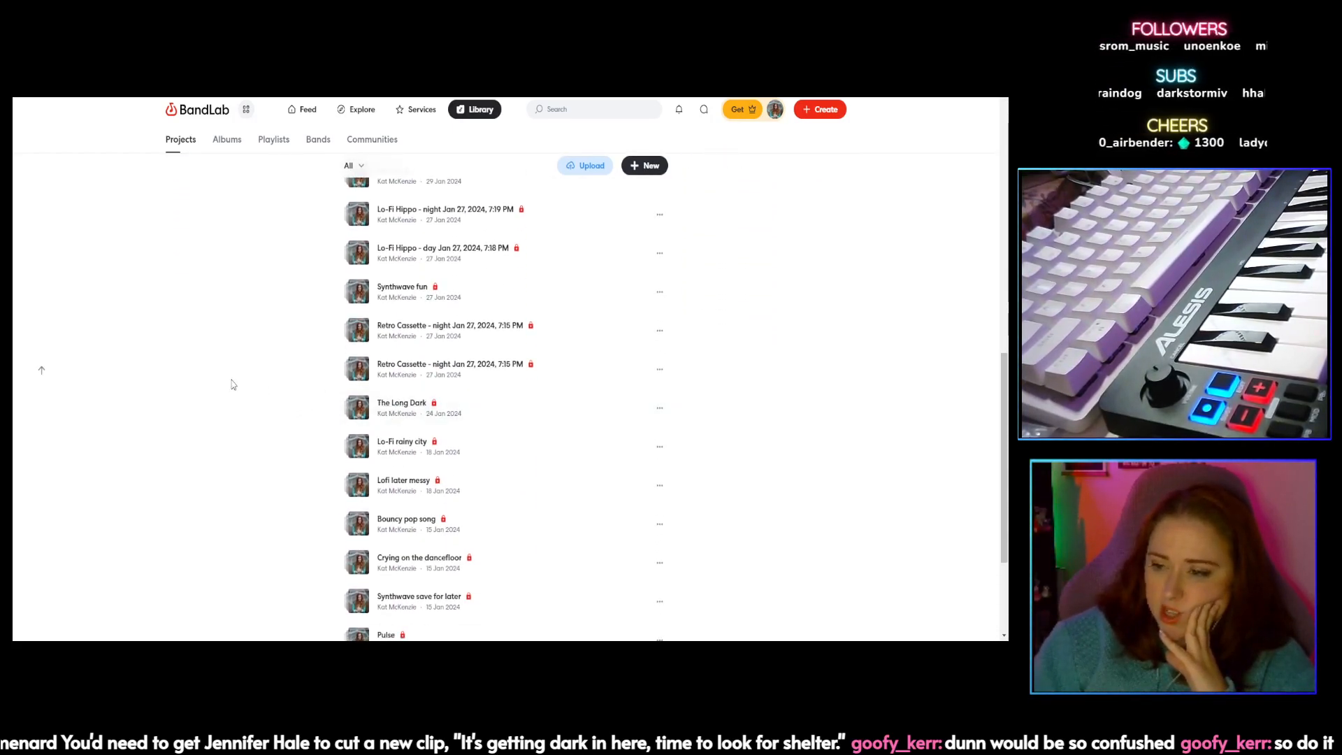
scroll(370, 405, "down", 2)
scroll(371, 341, "down", 3)
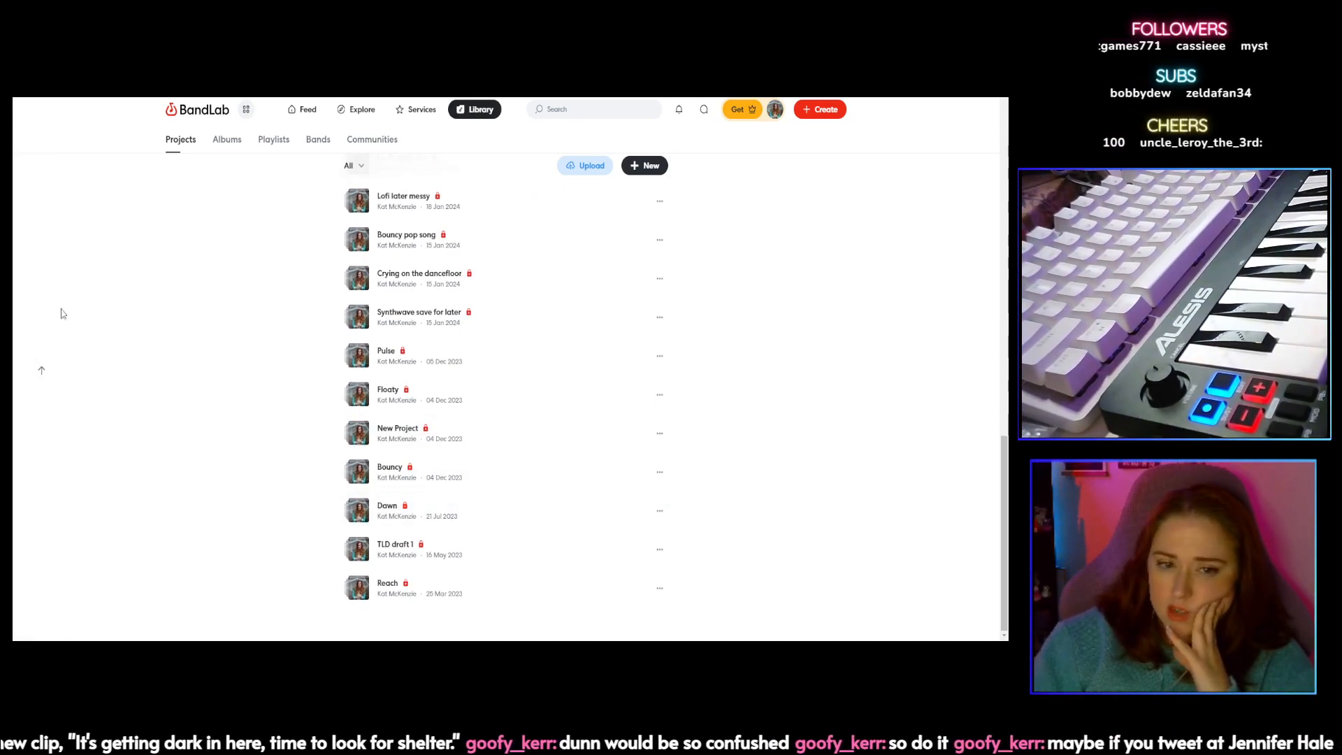
left_click(233, 231)
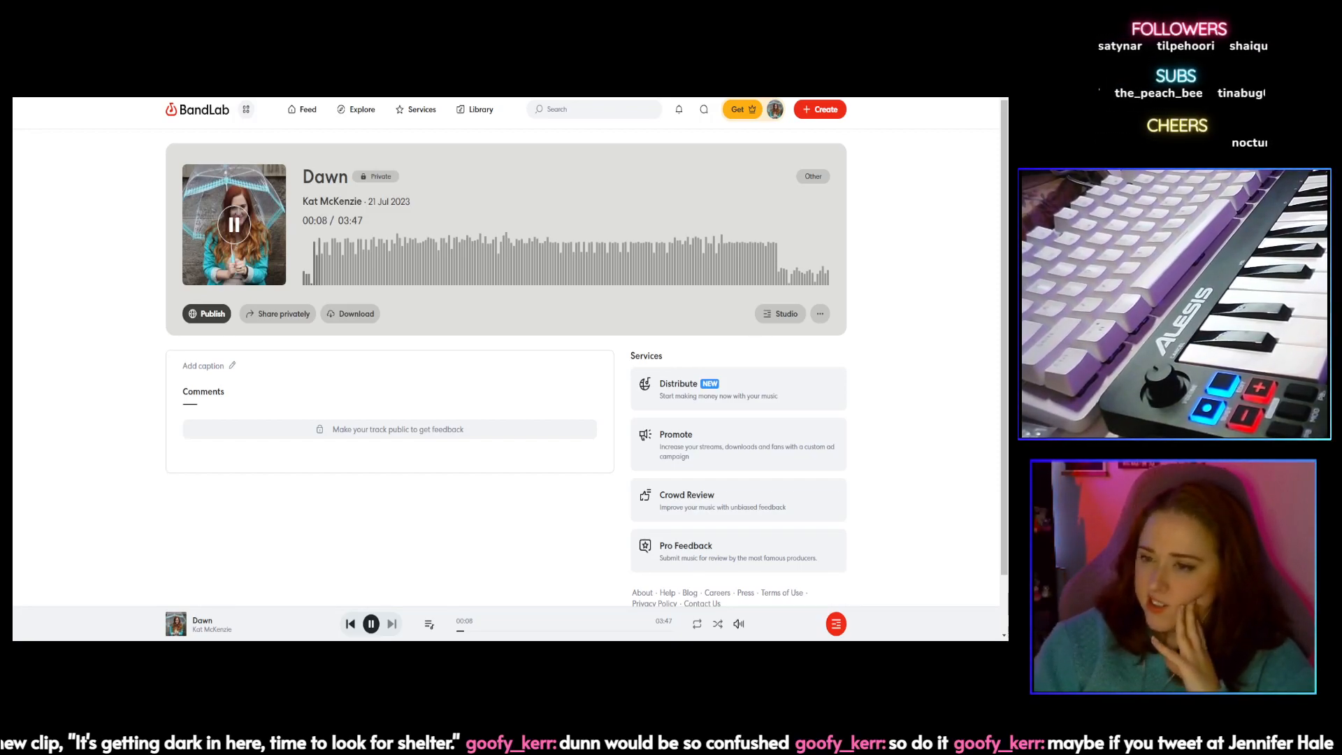
left_click(740, 564)
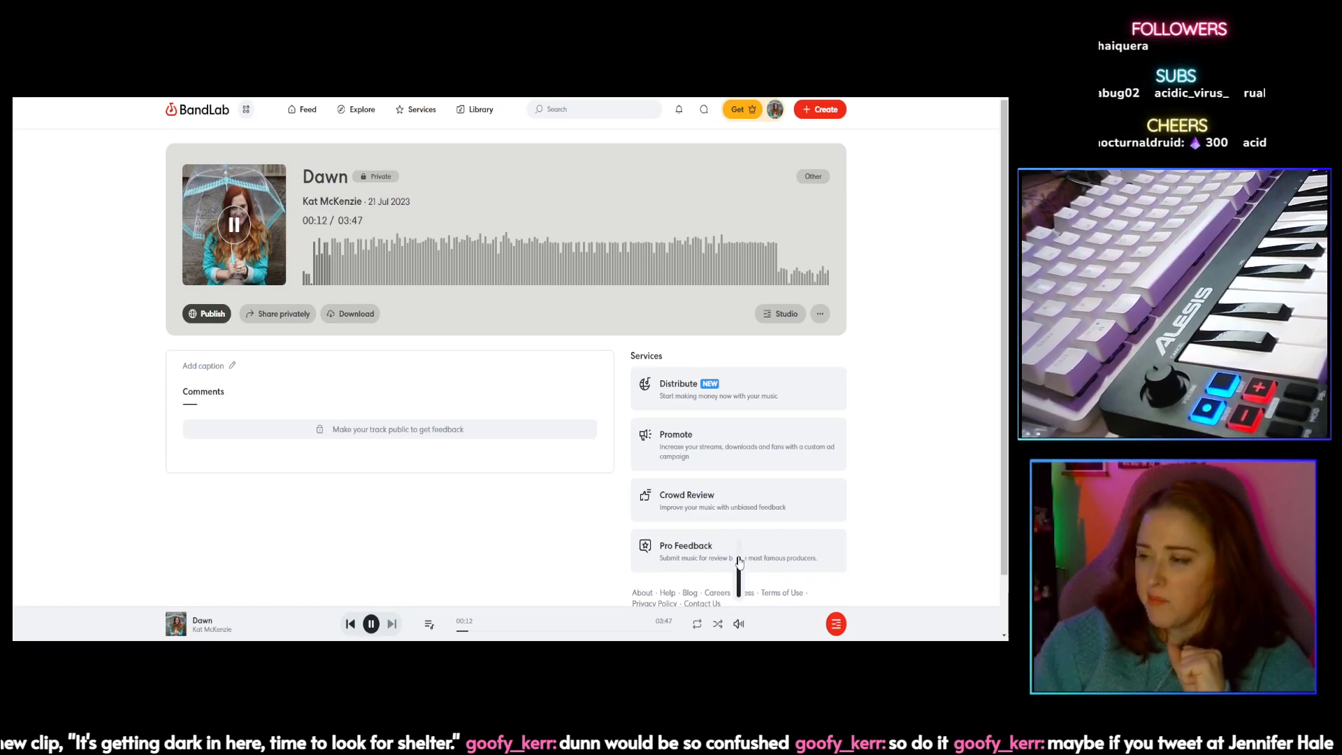
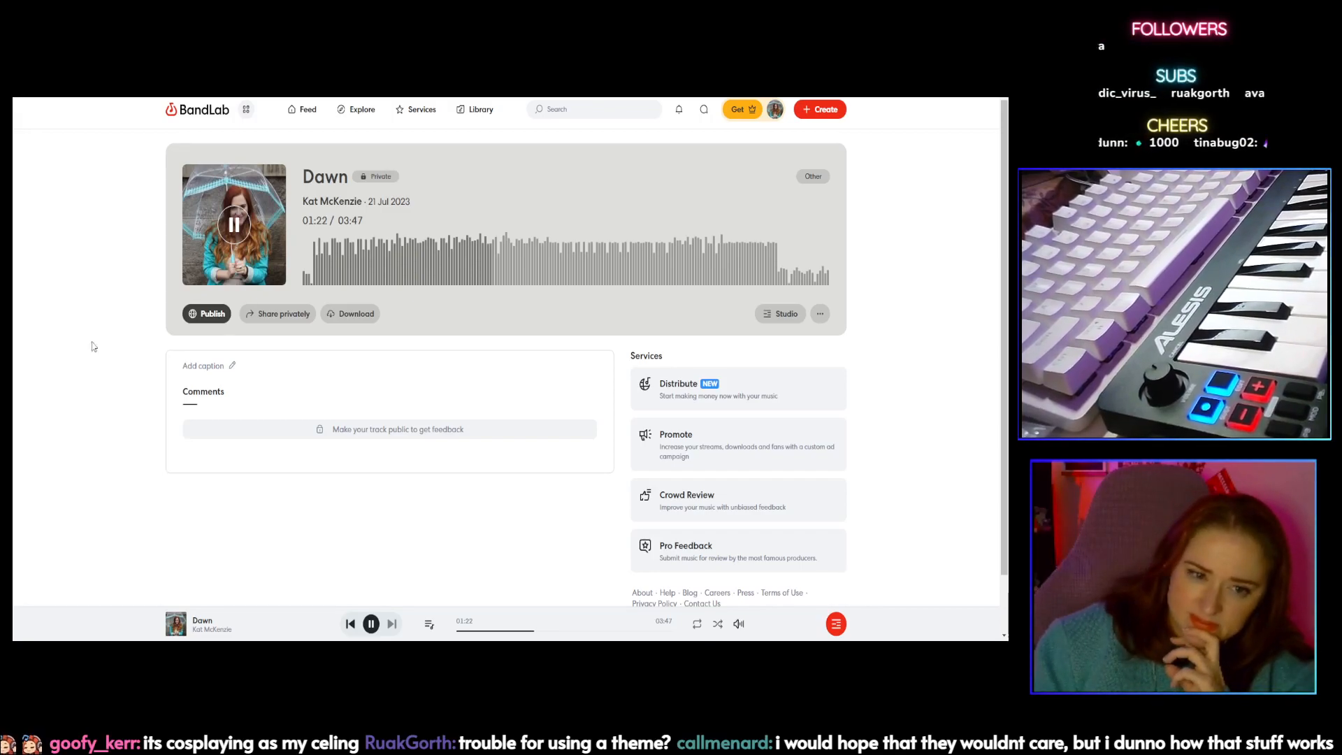
Step: Open Dawn in the studio and listen to it from about bars 17 and 25 onward, stopping playback after bar 38
left_click(787, 314)
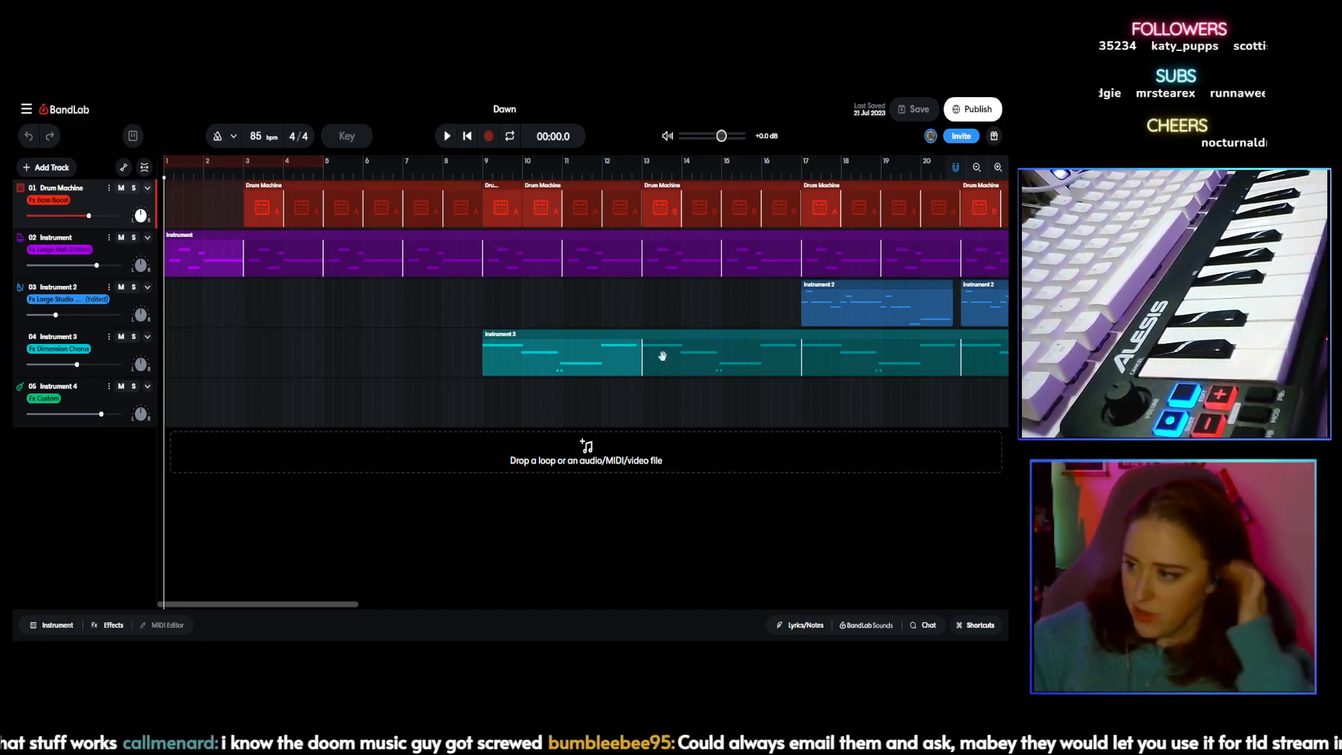
left_click(448, 136)
left_click(829, 169)
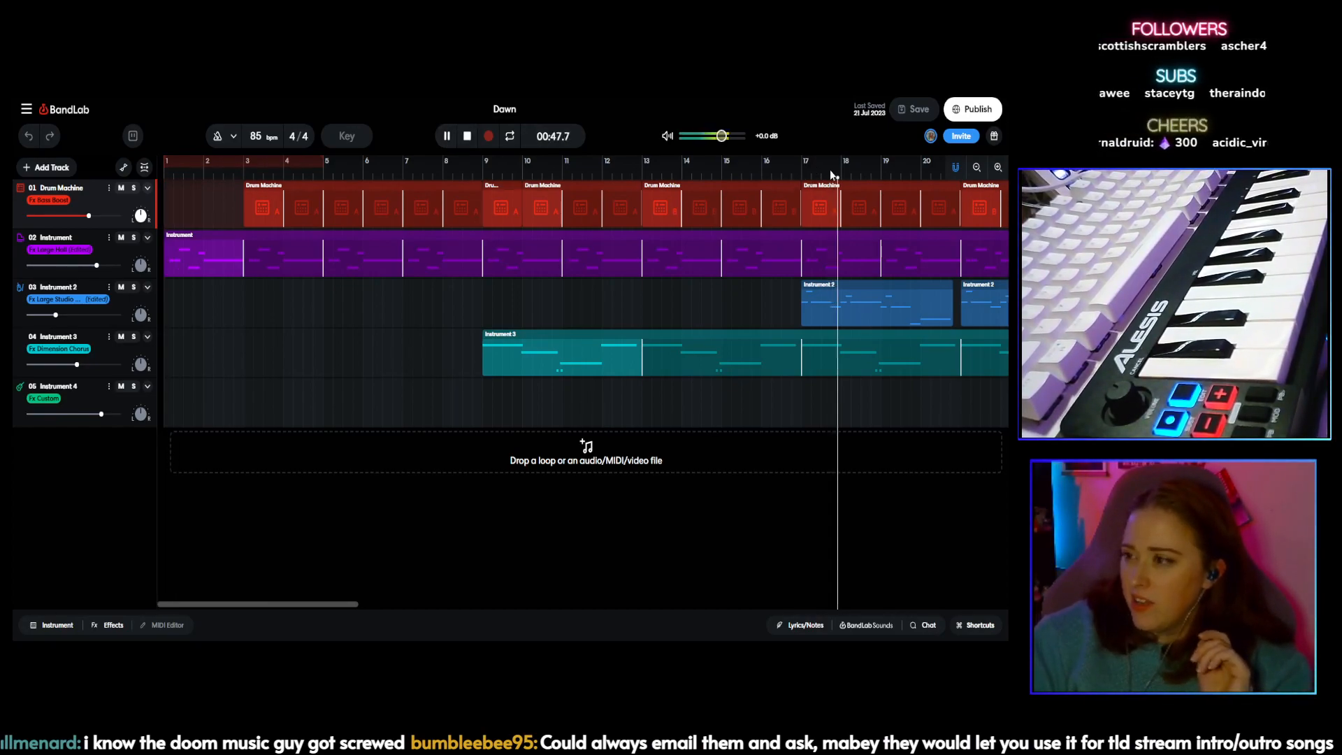
left_click_drag(333, 604, 463, 595)
left_click(541, 176)
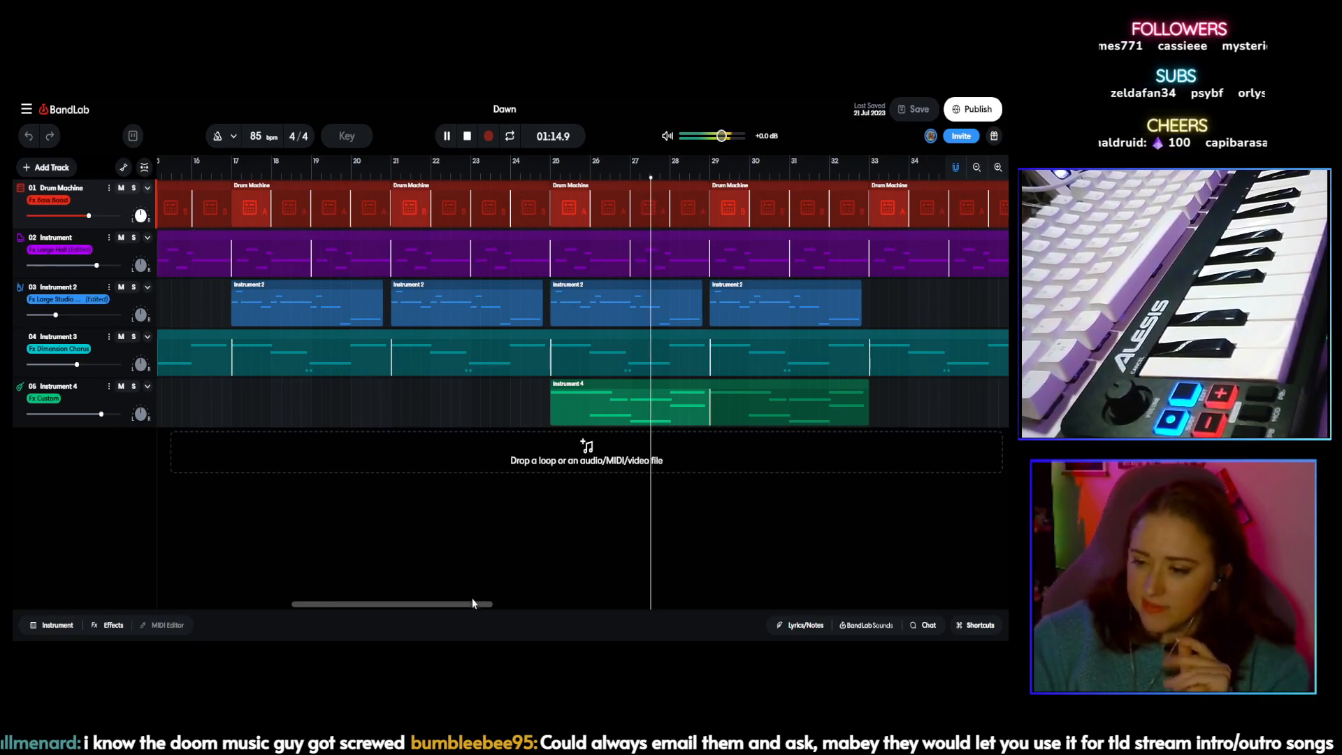
left_click_drag(468, 607, 559, 607)
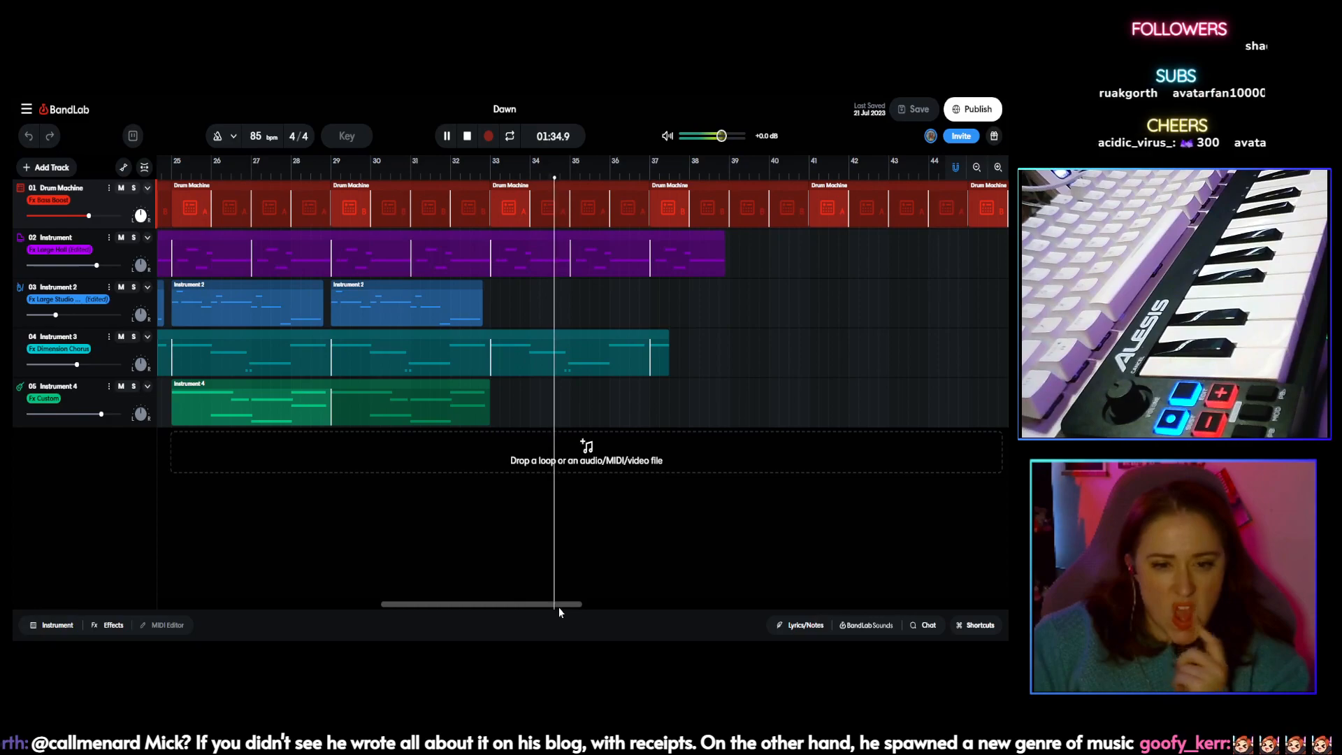
left_click_drag(560, 607, 655, 600)
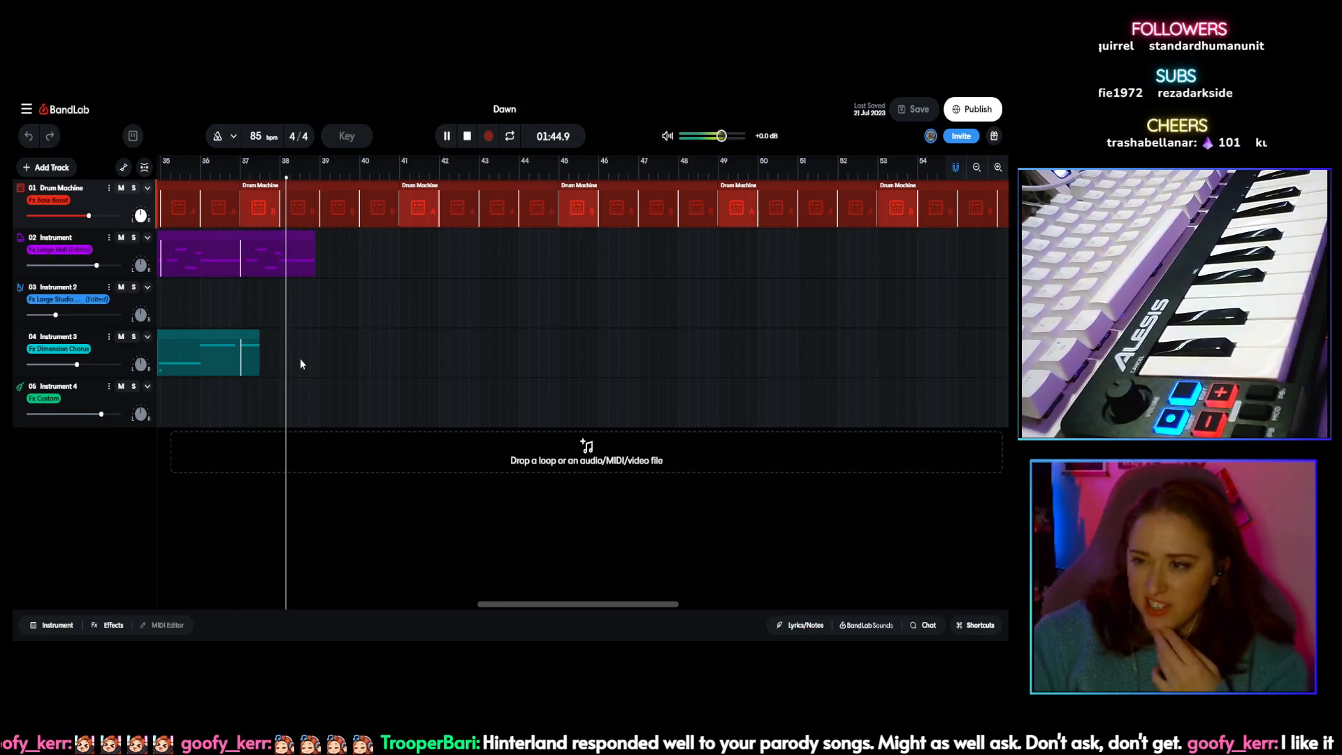
left_click(463, 137)
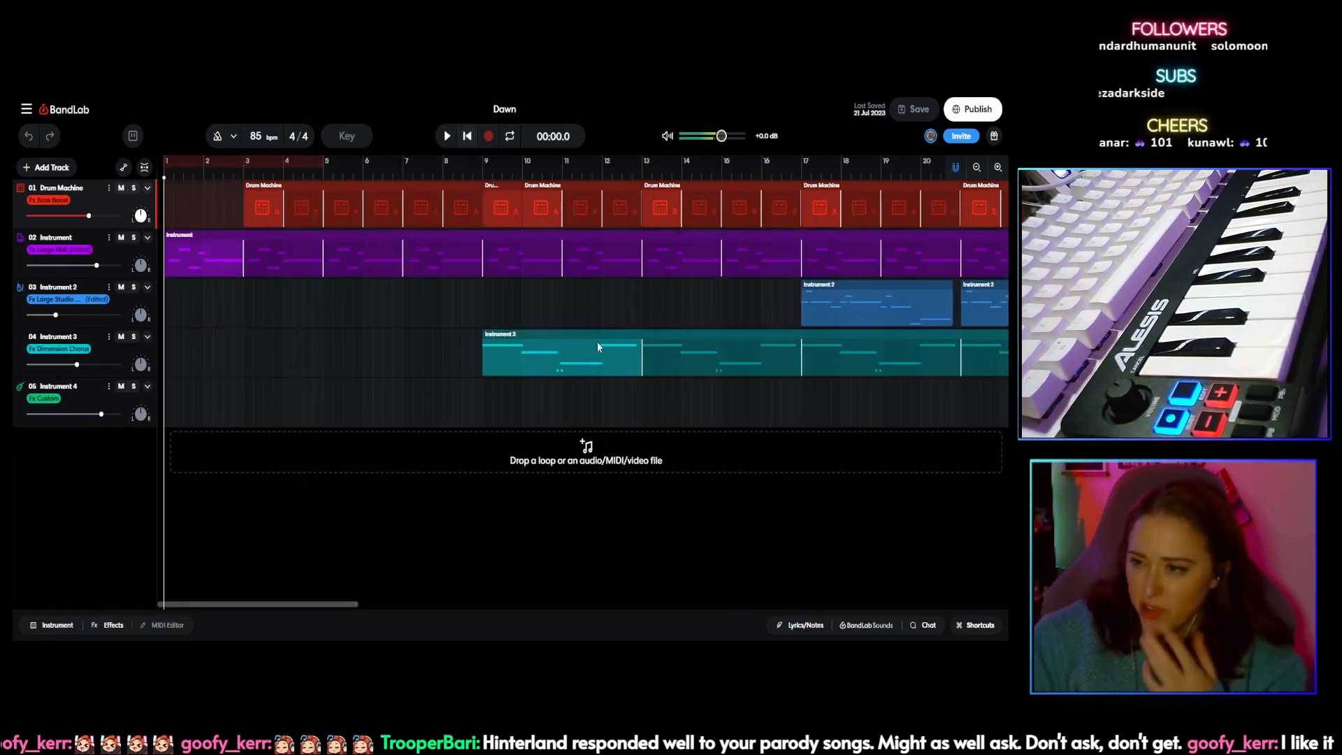
Step: Trim the end of the Instrument 3 region to bar 37, and loop it on until bar 73
left_click_drag(350, 604, 597, 603)
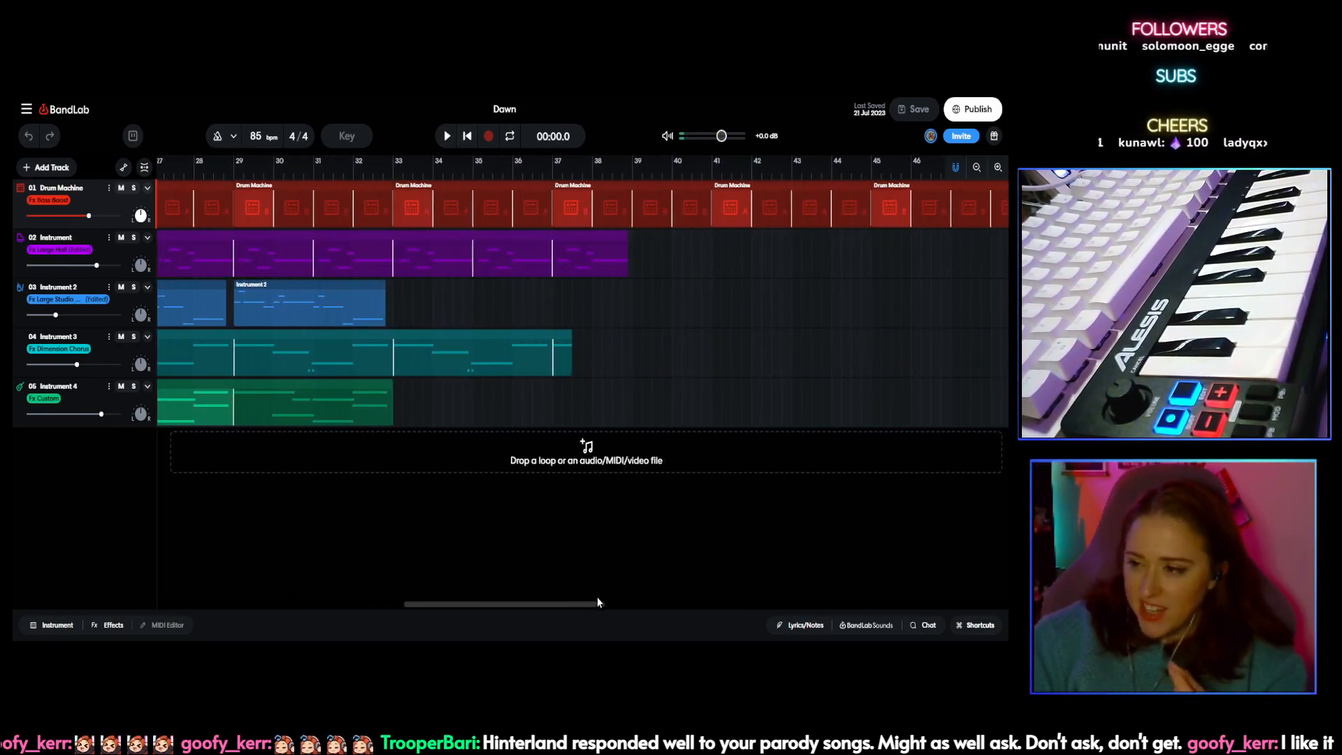
left_click_drag(569, 347, 557, 350)
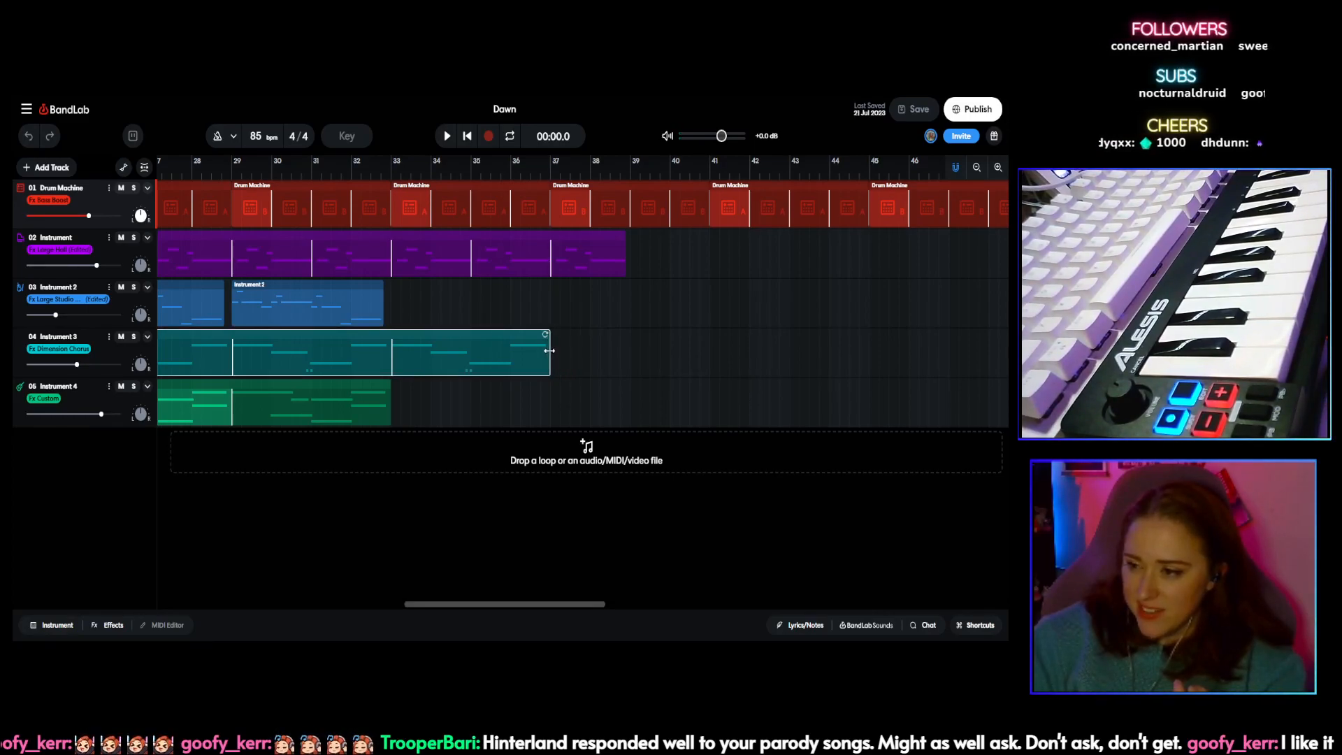
left_click_drag(546, 333, 577, 347)
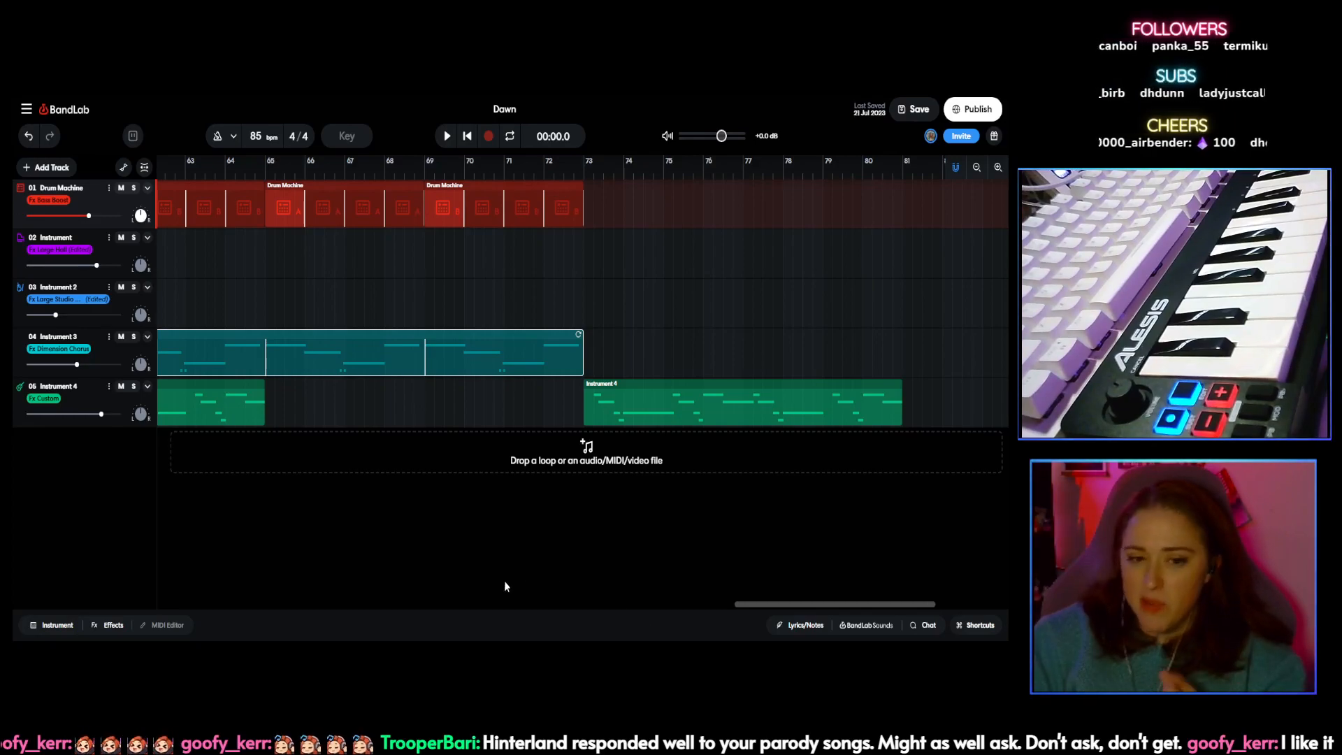
Step: Listen to the opening bars of Dawn from the start of the song, and stop playback
left_click_drag(742, 605, 94, 599)
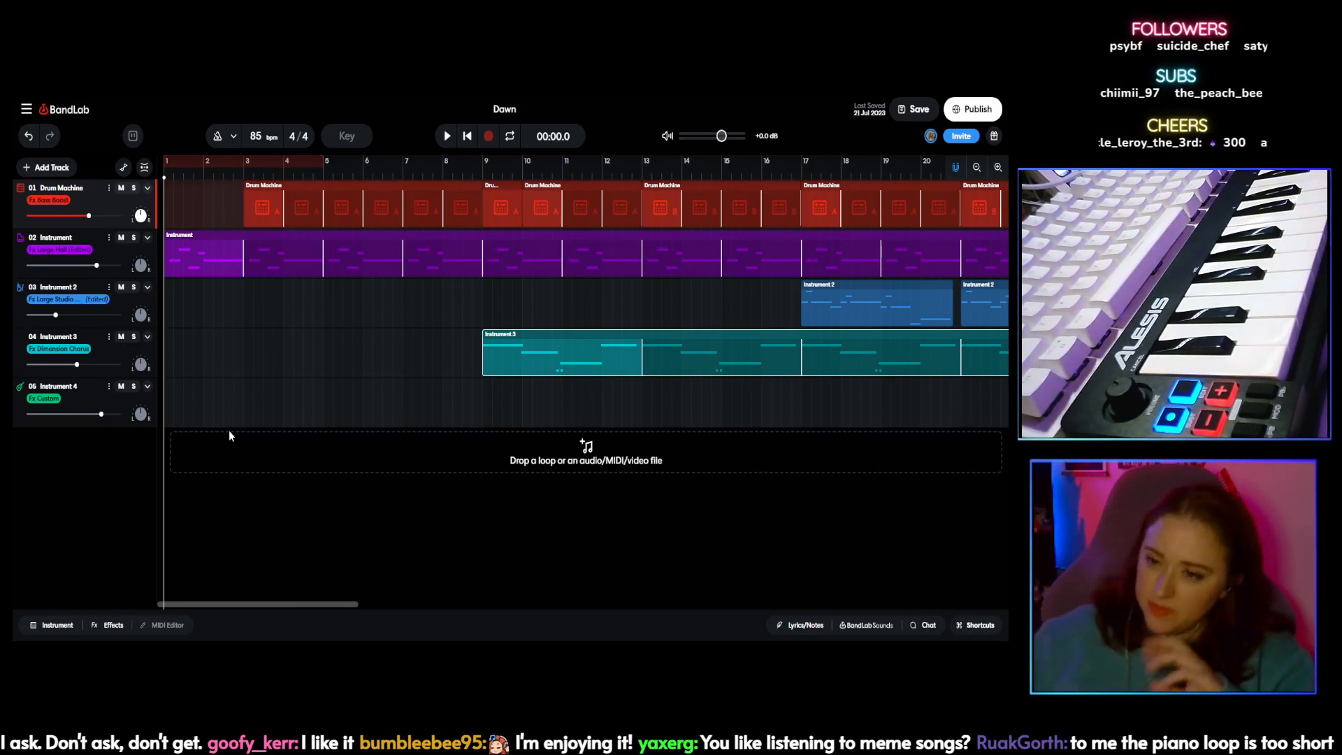
left_click(444, 137)
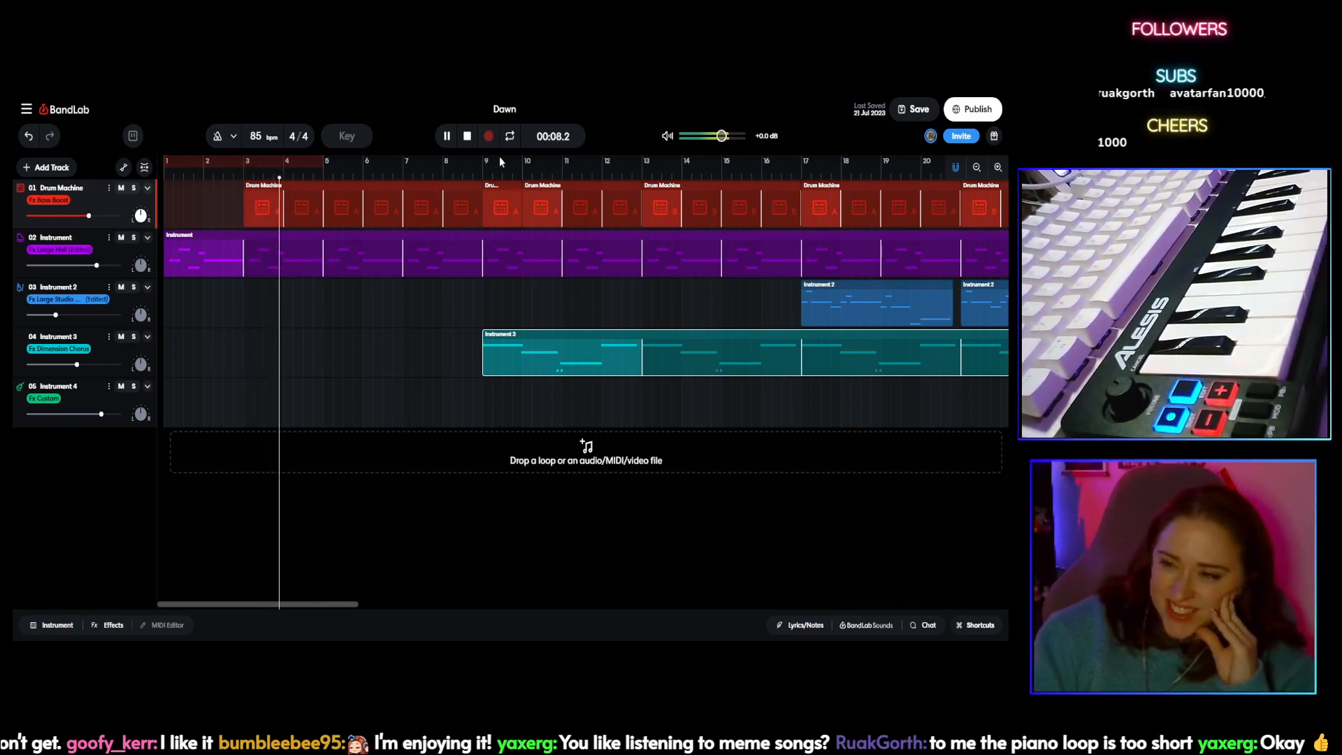
left_click(467, 137)
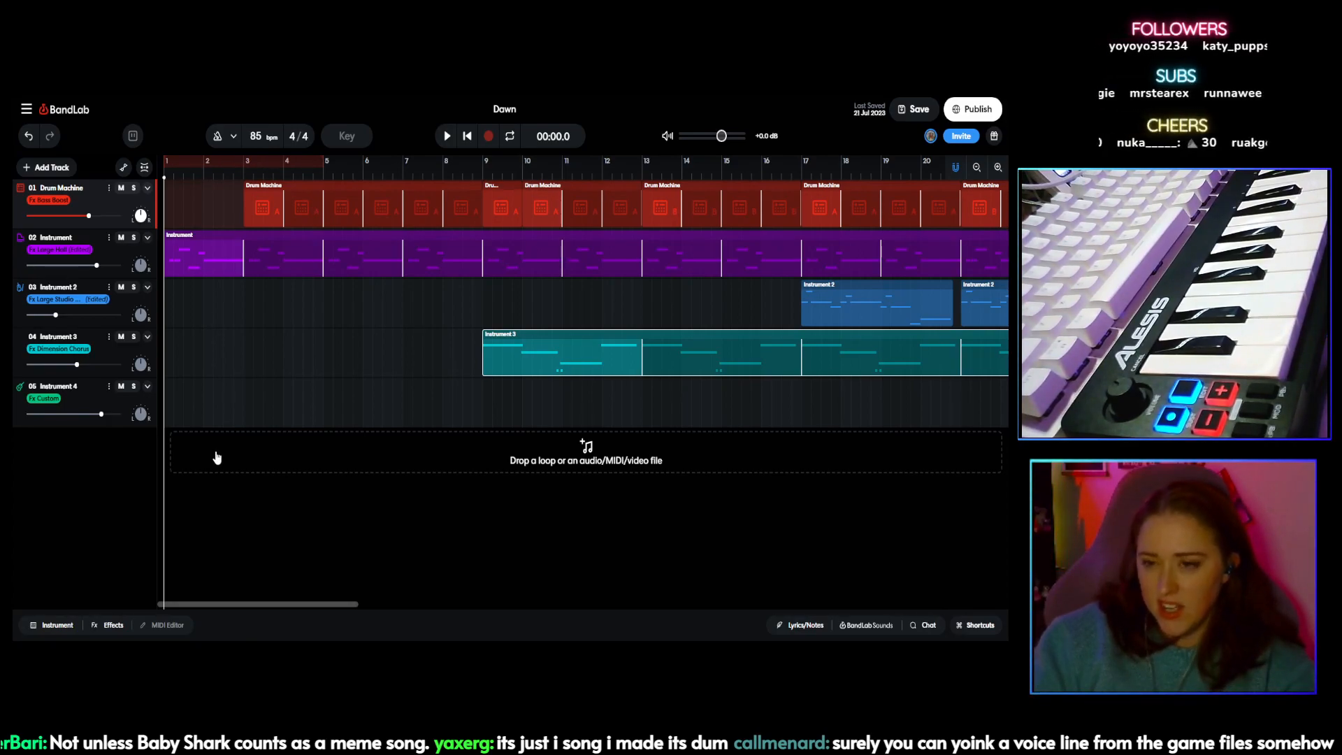
Step: Turn on looping and extend the cycle region to end at bar 73
left_click_drag(334, 165, 413, 205)
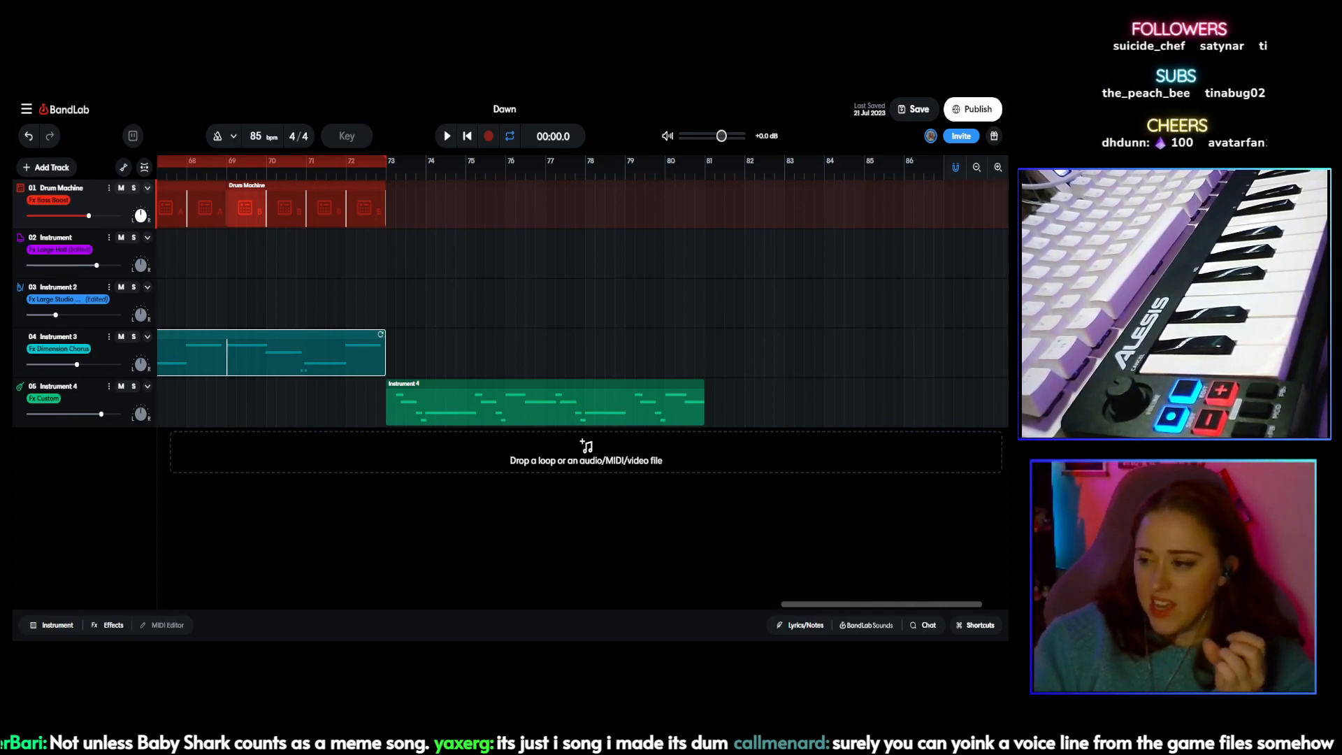
left_click_drag(911, 604, 783, 601)
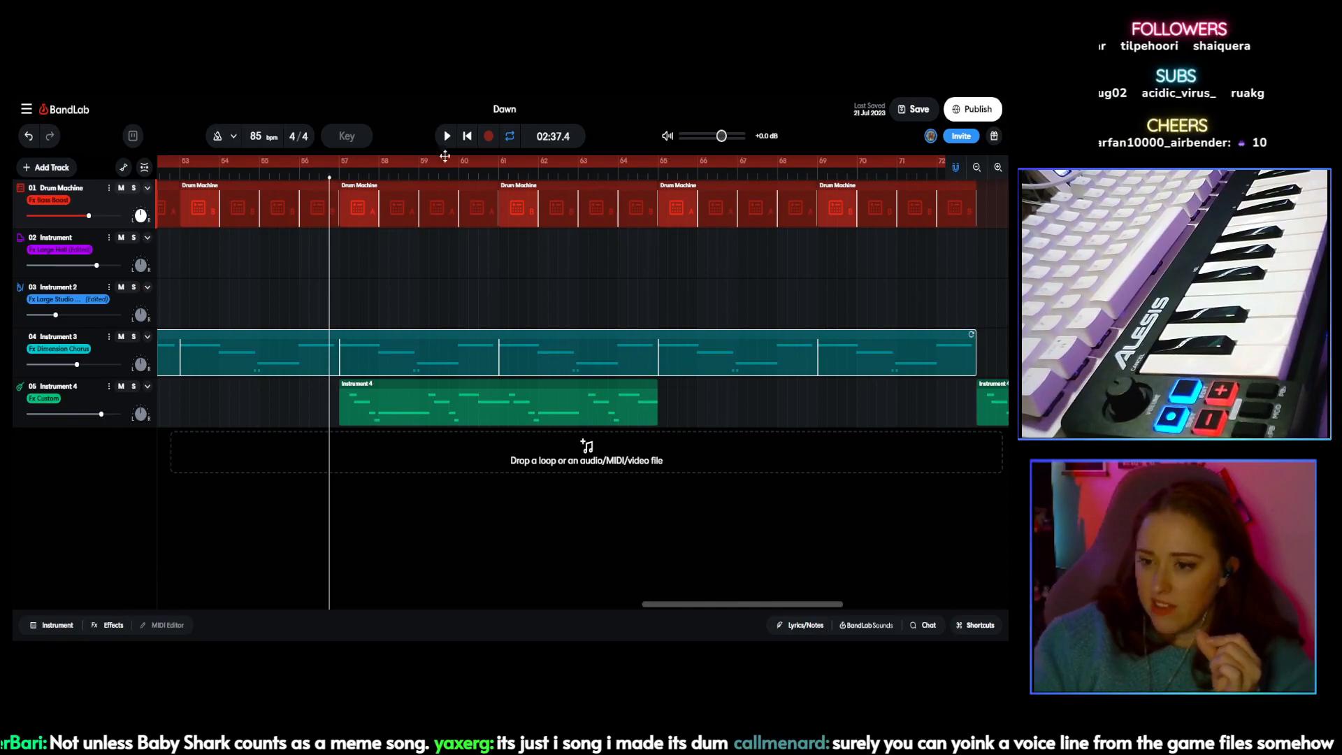
Step: Play Dawn from the start and from about bars 17 and 25, stop, and review the arrangement up to bar 73
left_click(467, 135)
left_click(448, 136)
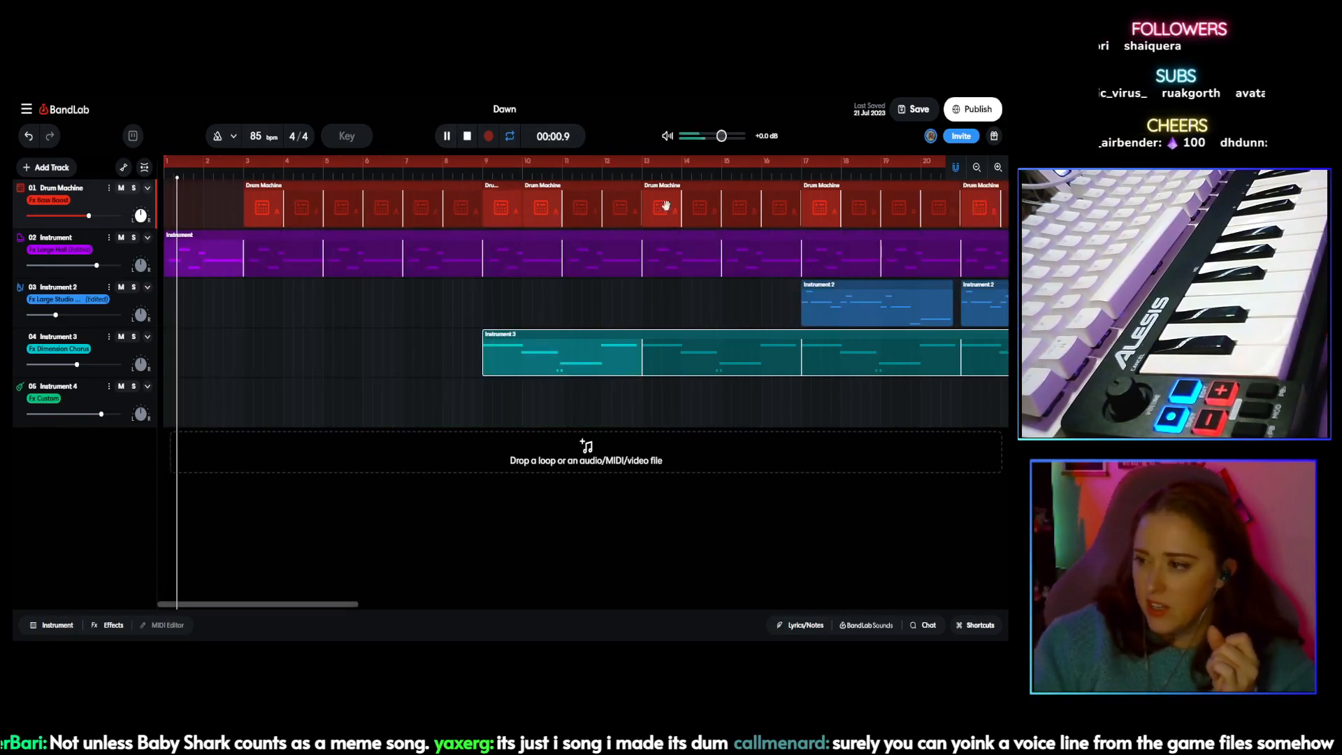
left_click(800, 176)
left_click_drag(300, 604, 467, 601)
left_click(417, 169)
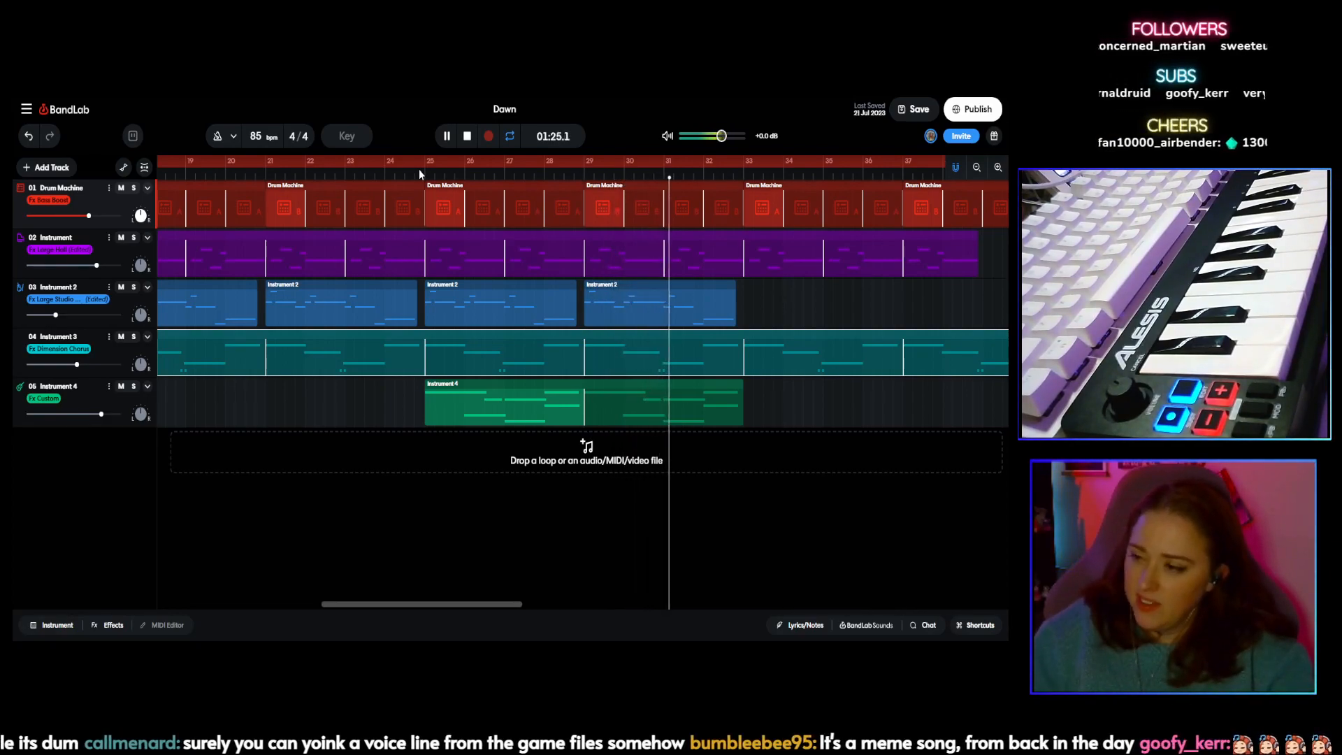
left_click(468, 137)
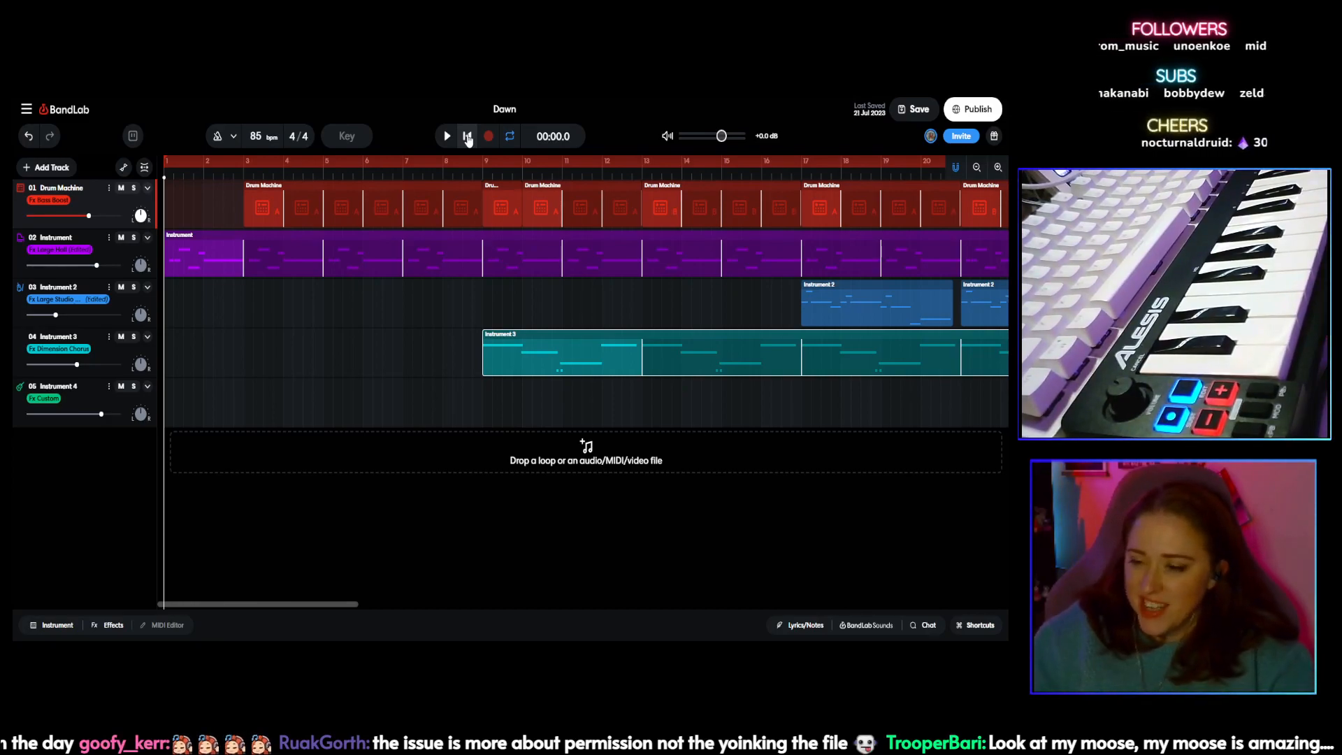
left_click_drag(334, 605, 827, 615)
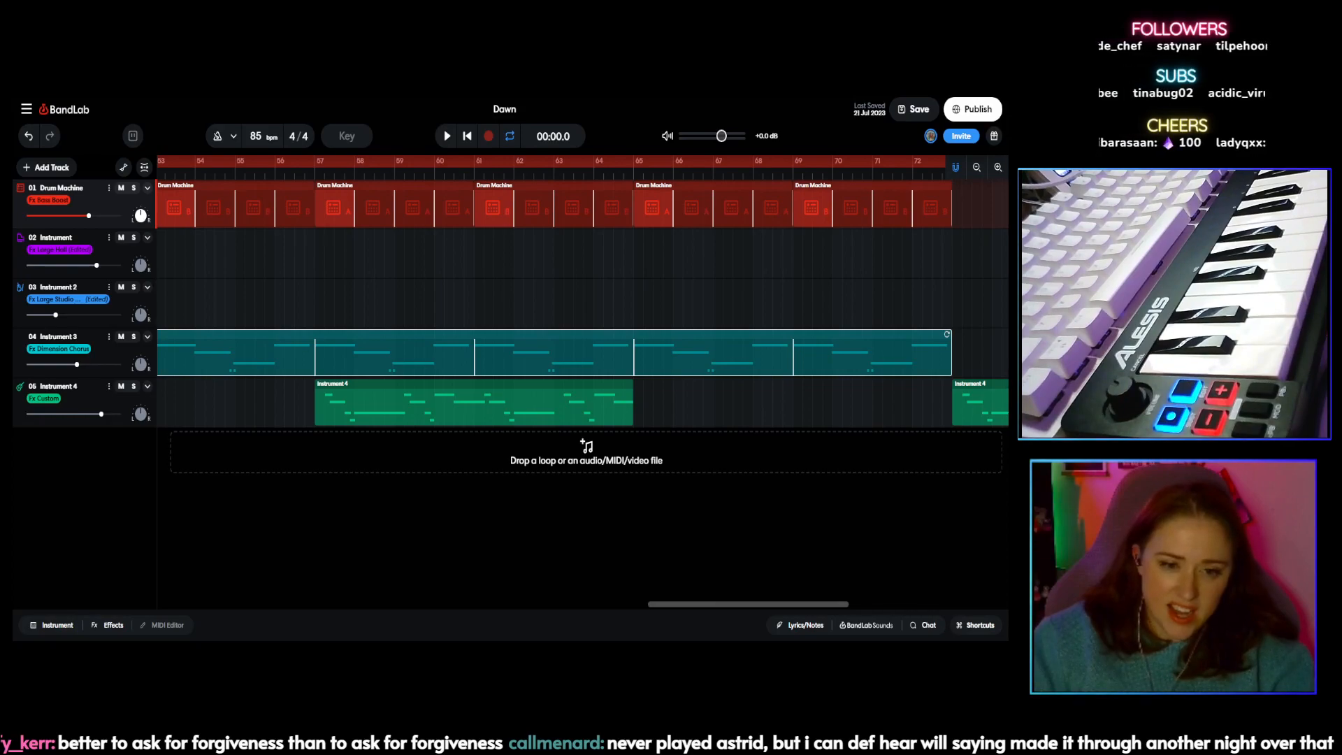
left_click_drag(738, 606, 172, 505)
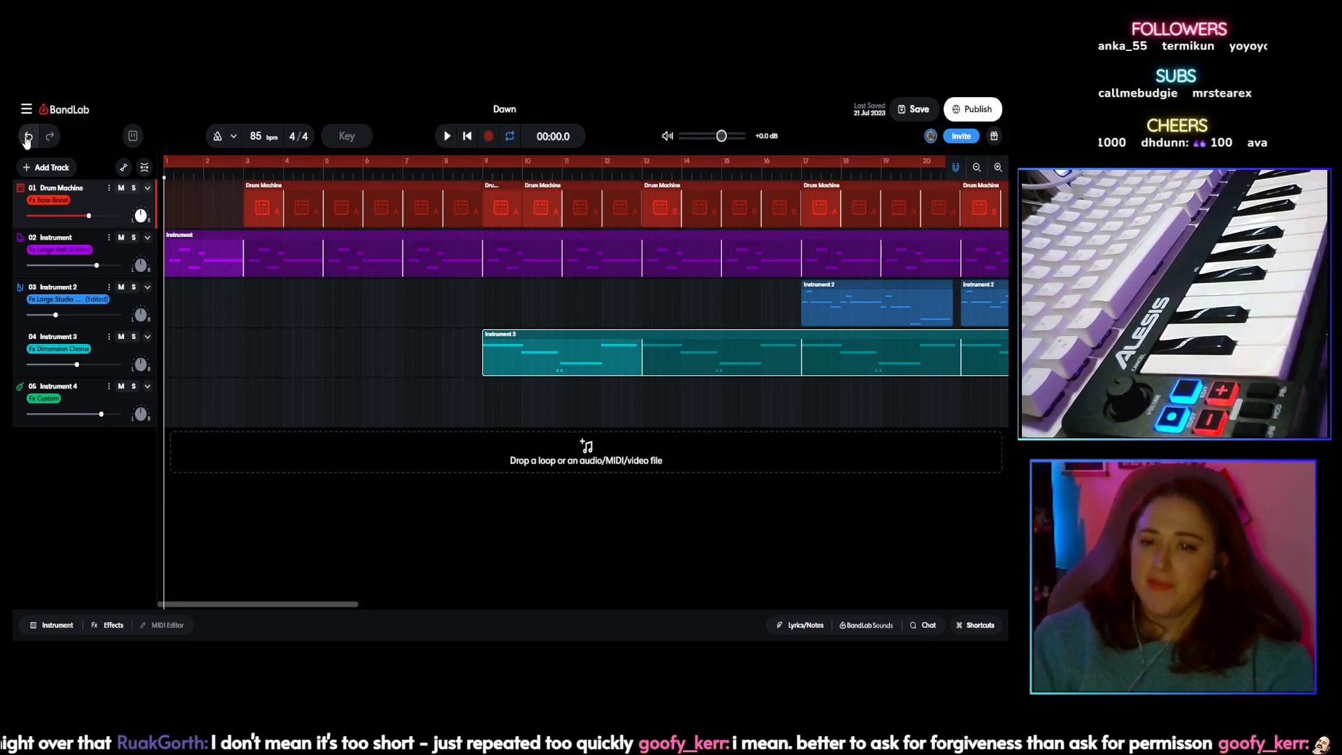
Step: Save the changes to Dawn and exit the studio
left_click(26, 110)
left_click(27, 111)
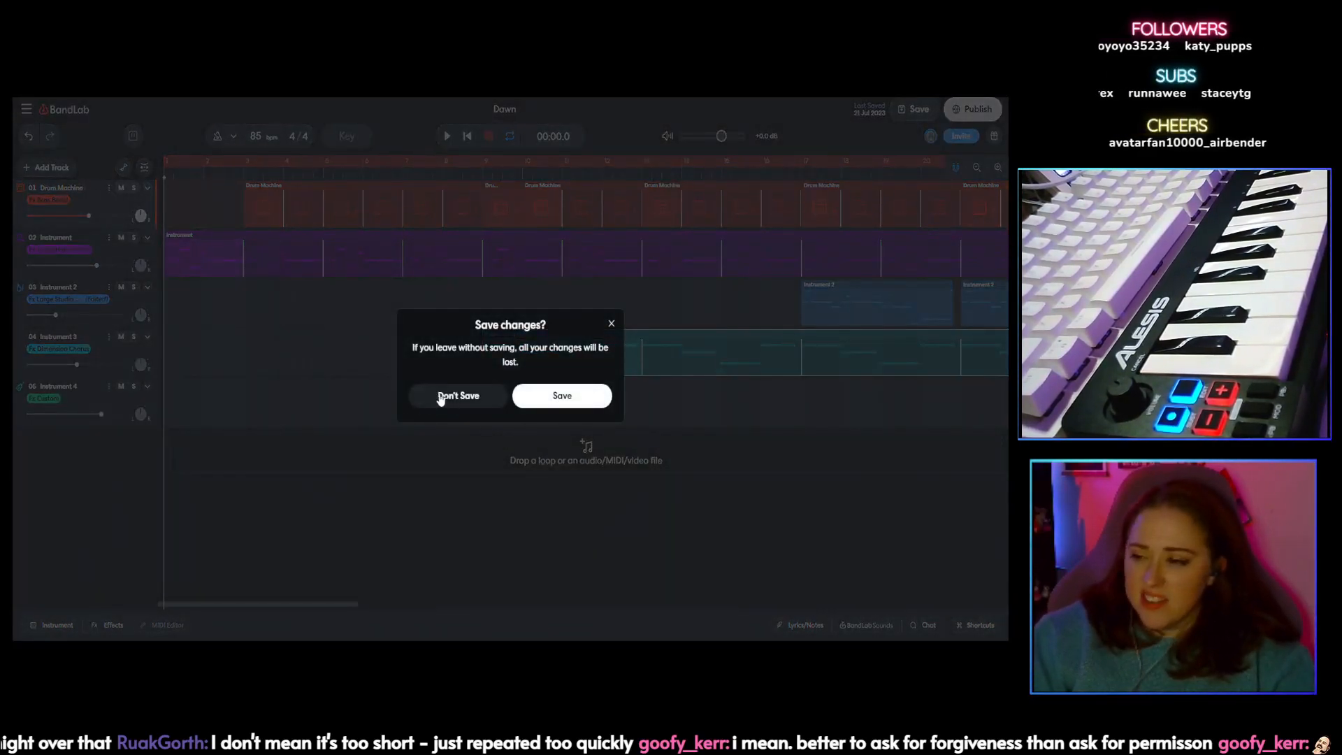
left_click(539, 397)
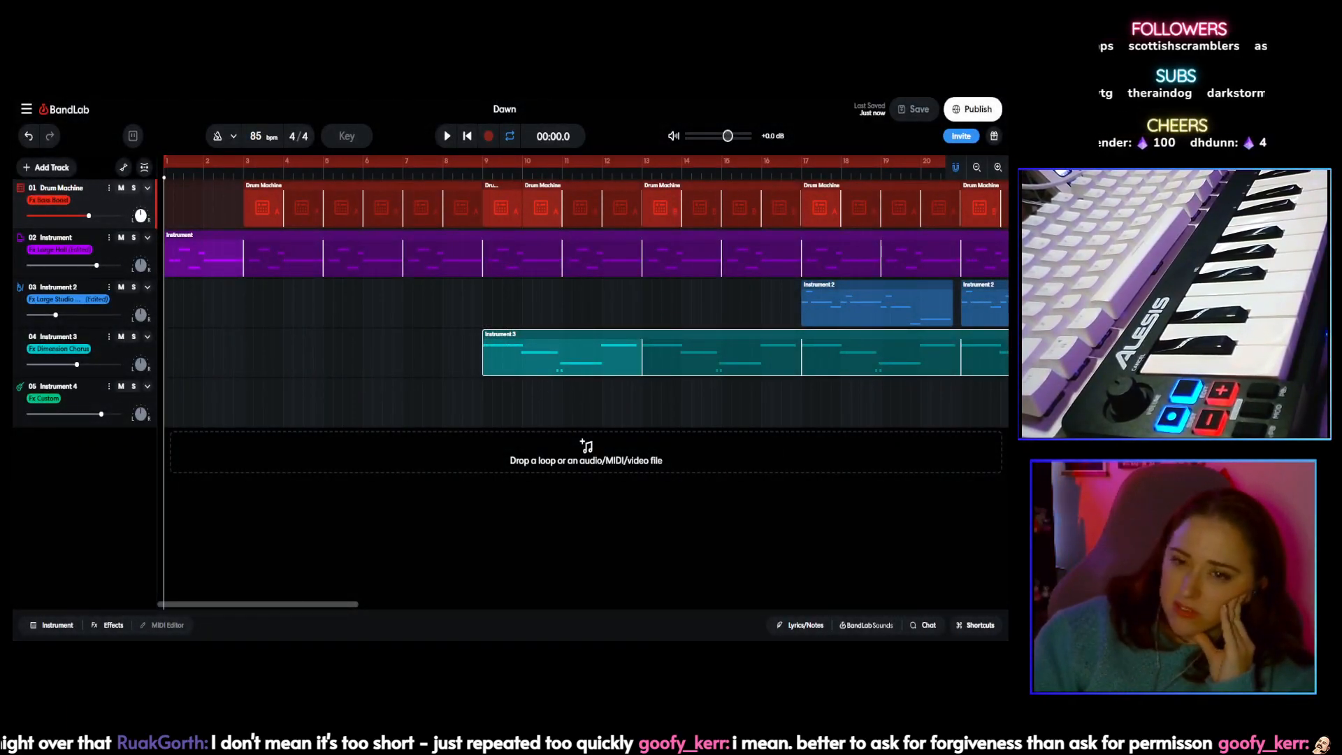
left_click(29, 116)
left_click(29, 116)
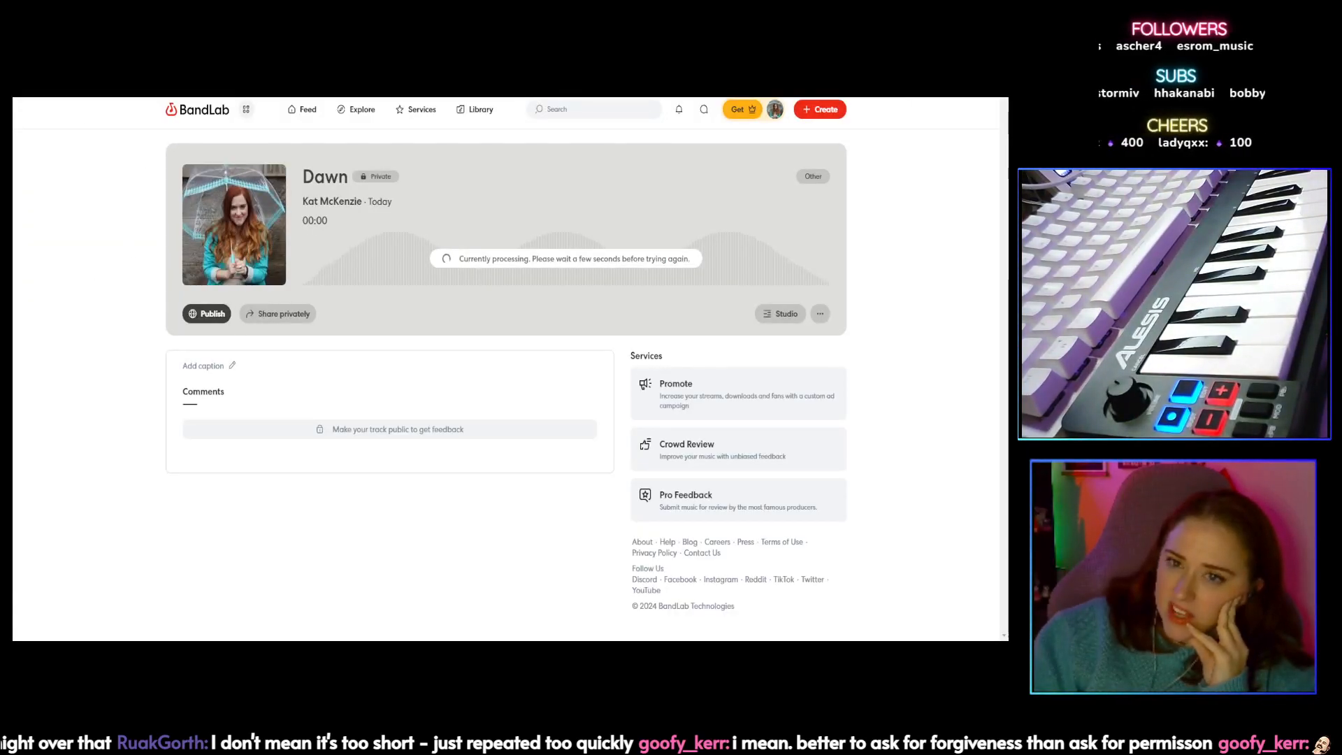
Step: Return to the project library, open TLD draft 1 and play it
key("alt+Left")
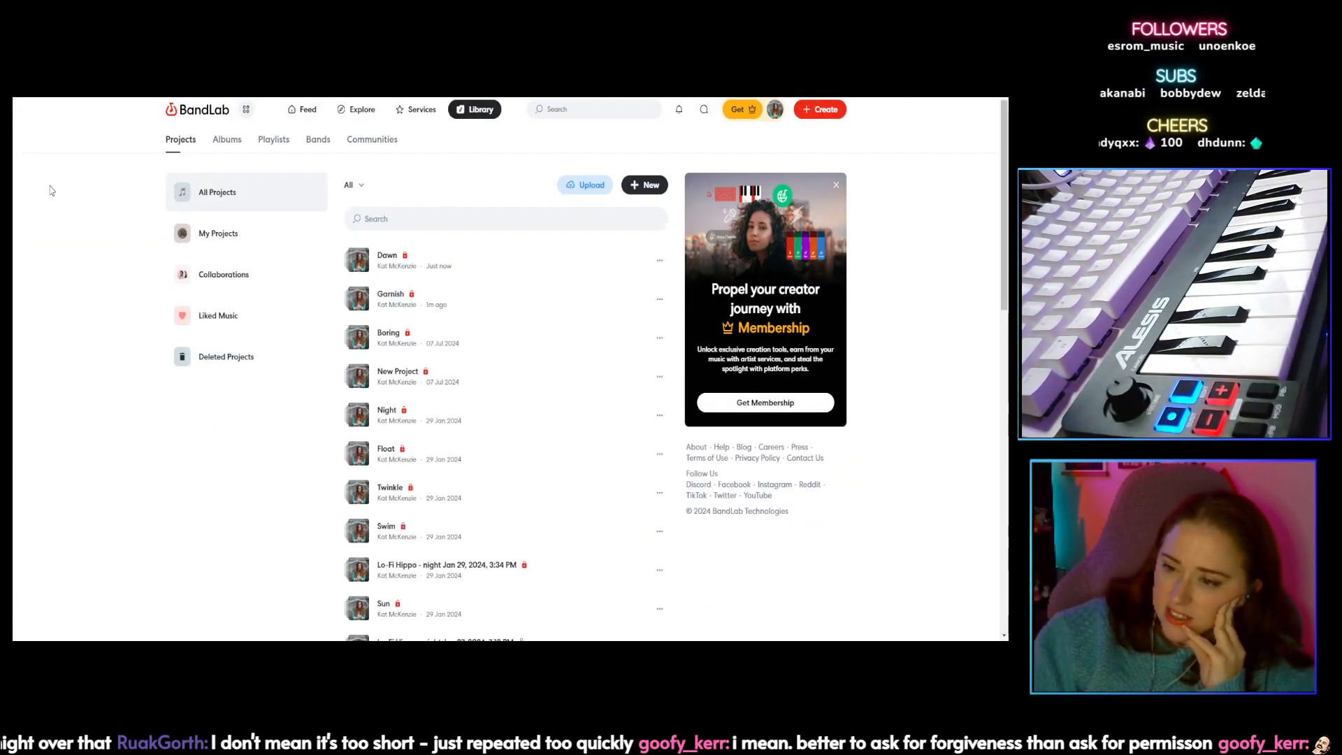
middle_click(42, 370)
left_click(389, 552)
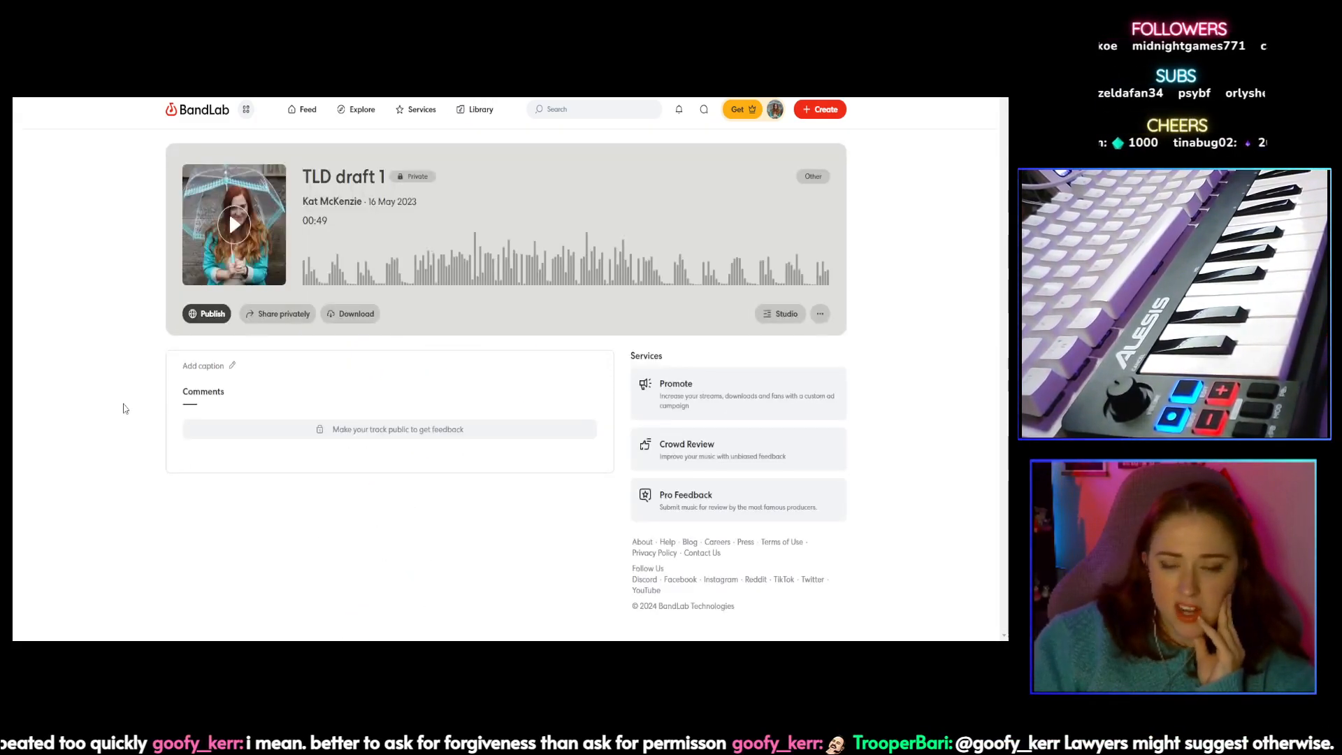
left_click(237, 236)
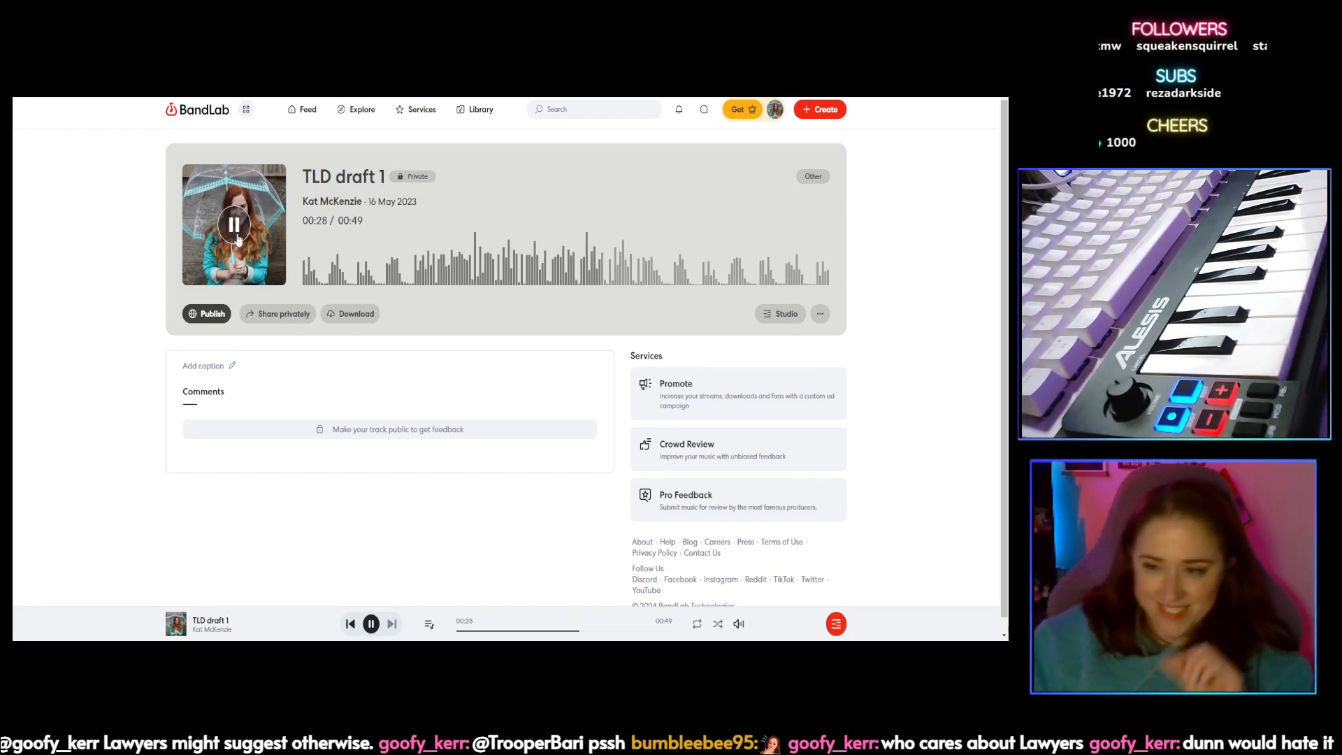
Step: Go back to the project library and open the Lofi later messy project
left_click(476, 109)
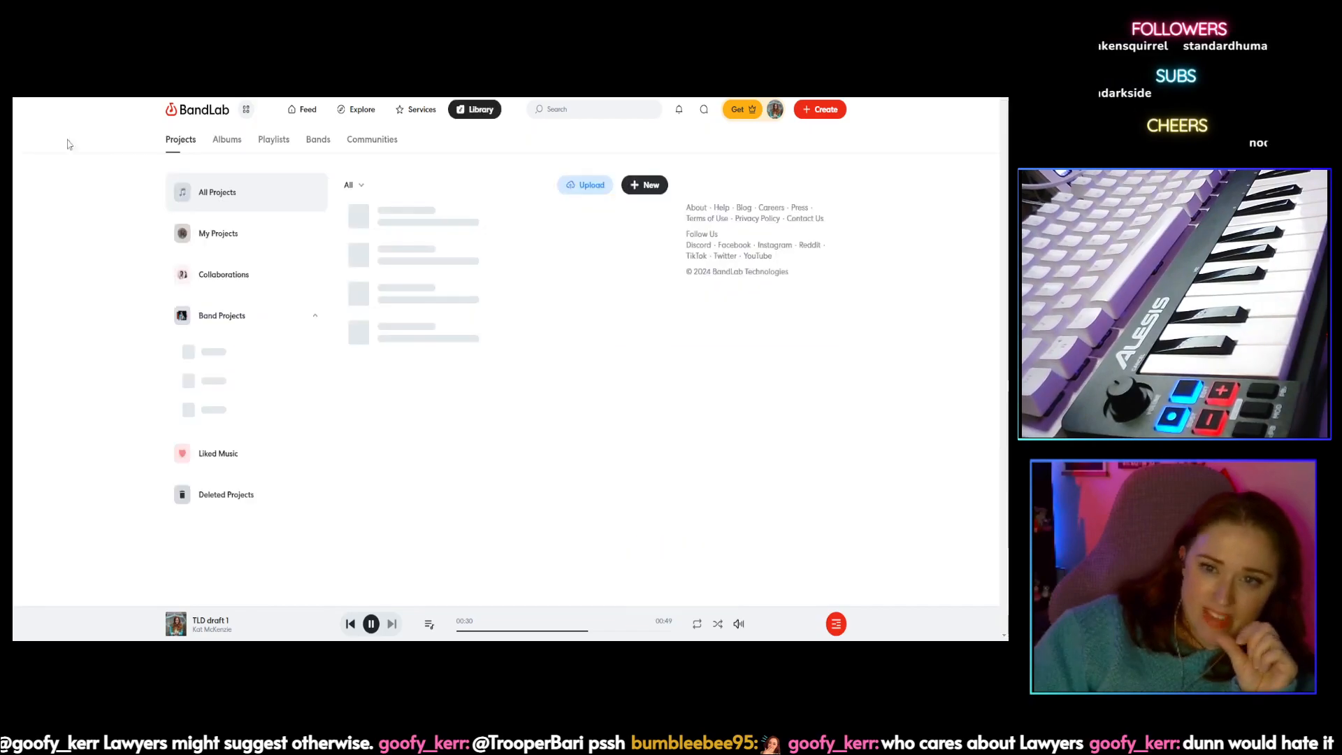
scroll(235, 367, "down", 10)
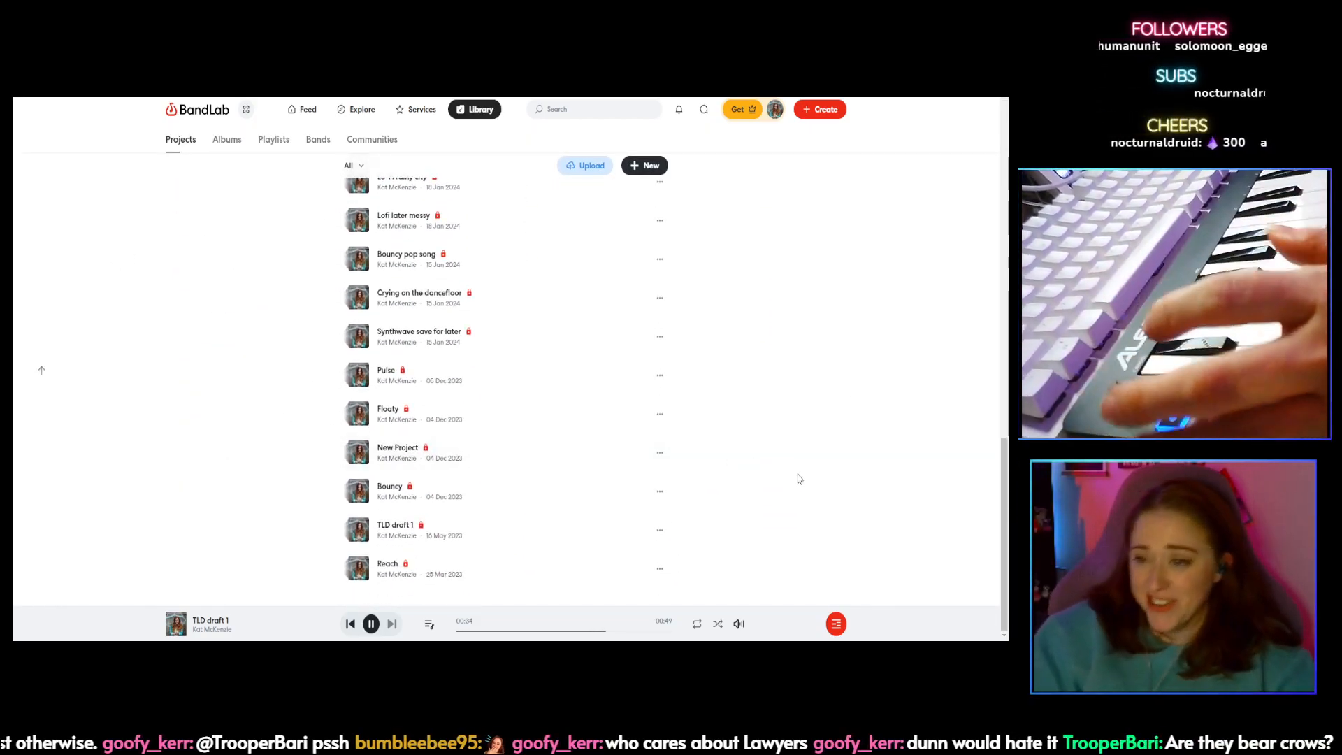
scroll(394, 349, "up", 2)
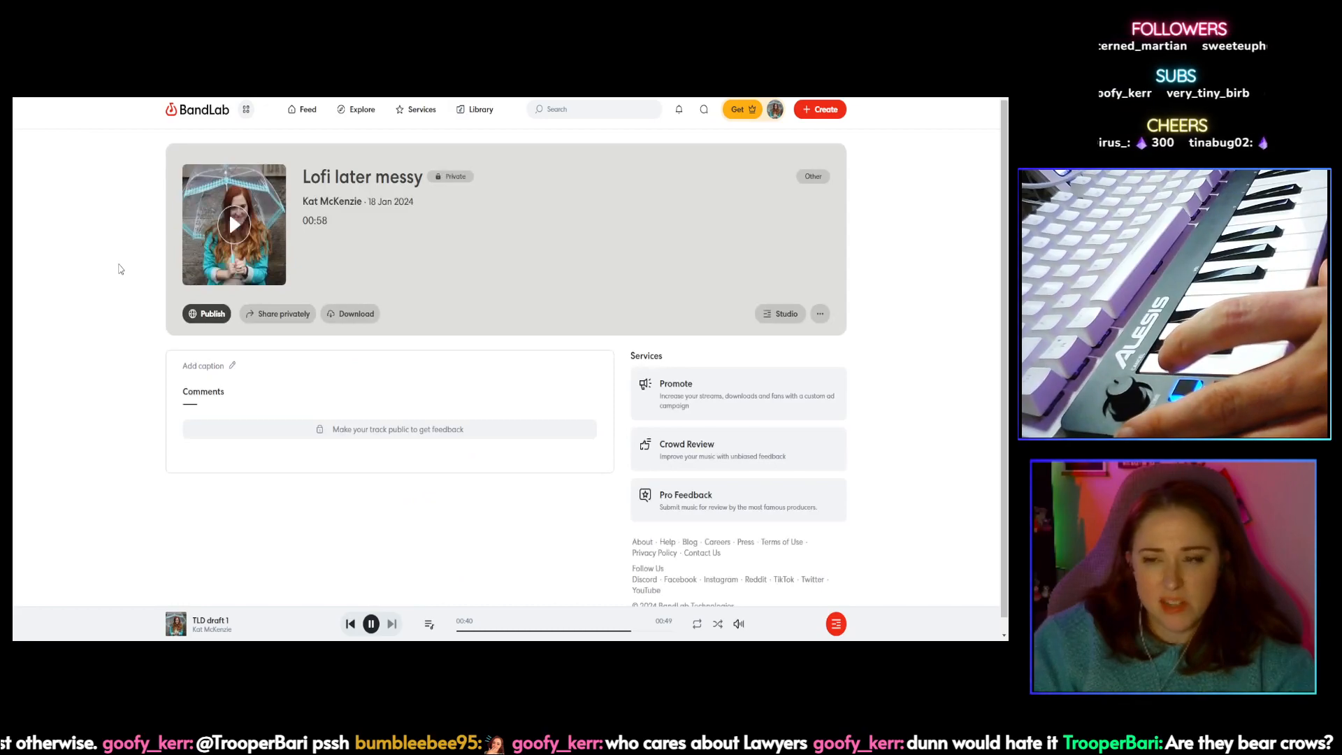
Step: Listen to Lofi later messy, then open Floaty from the project library and play it
left_click(232, 223)
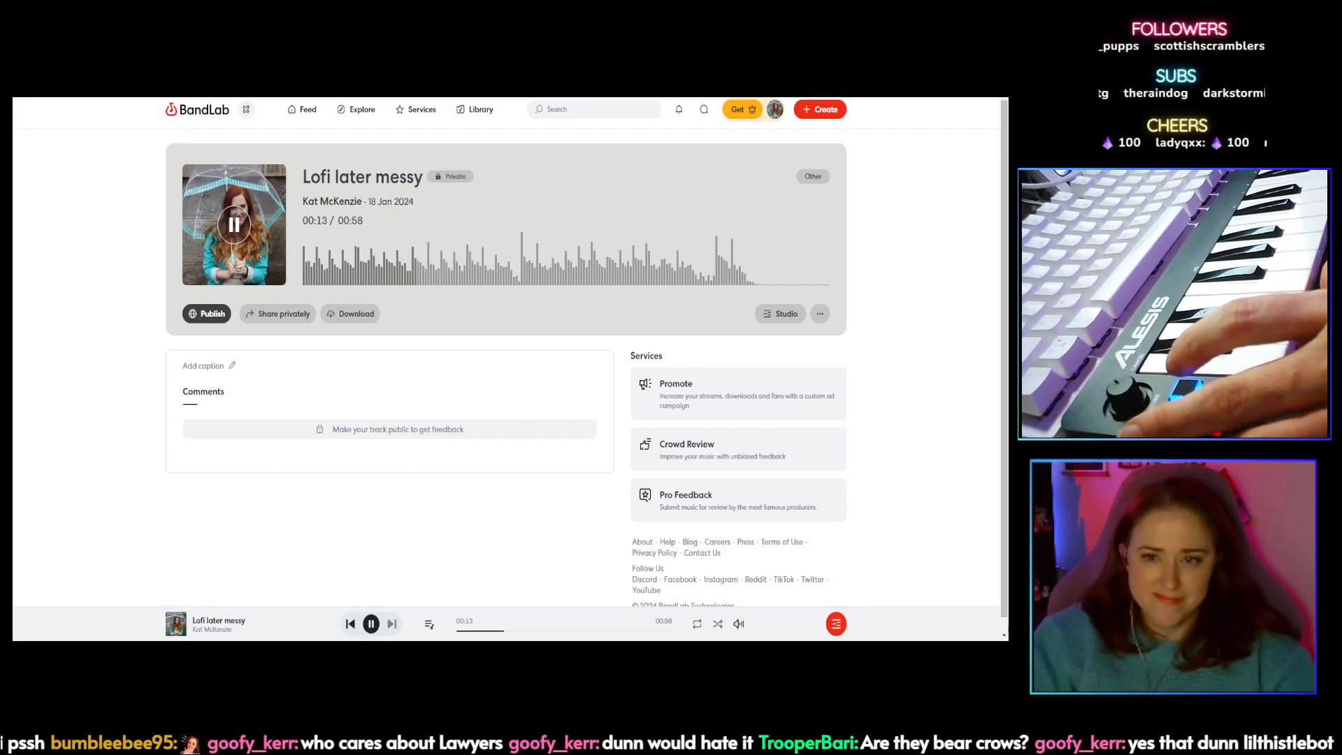
key("alt+Left")
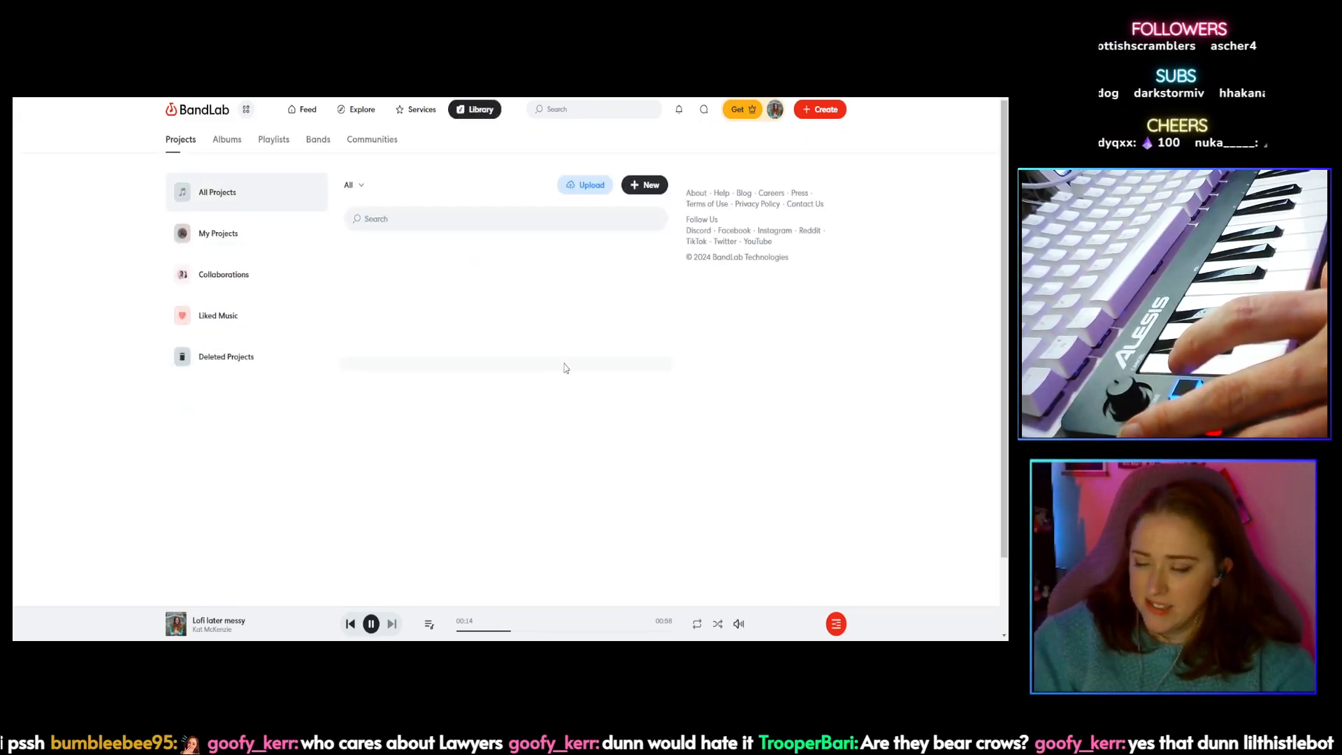
scroll(535, 381, "down", 10)
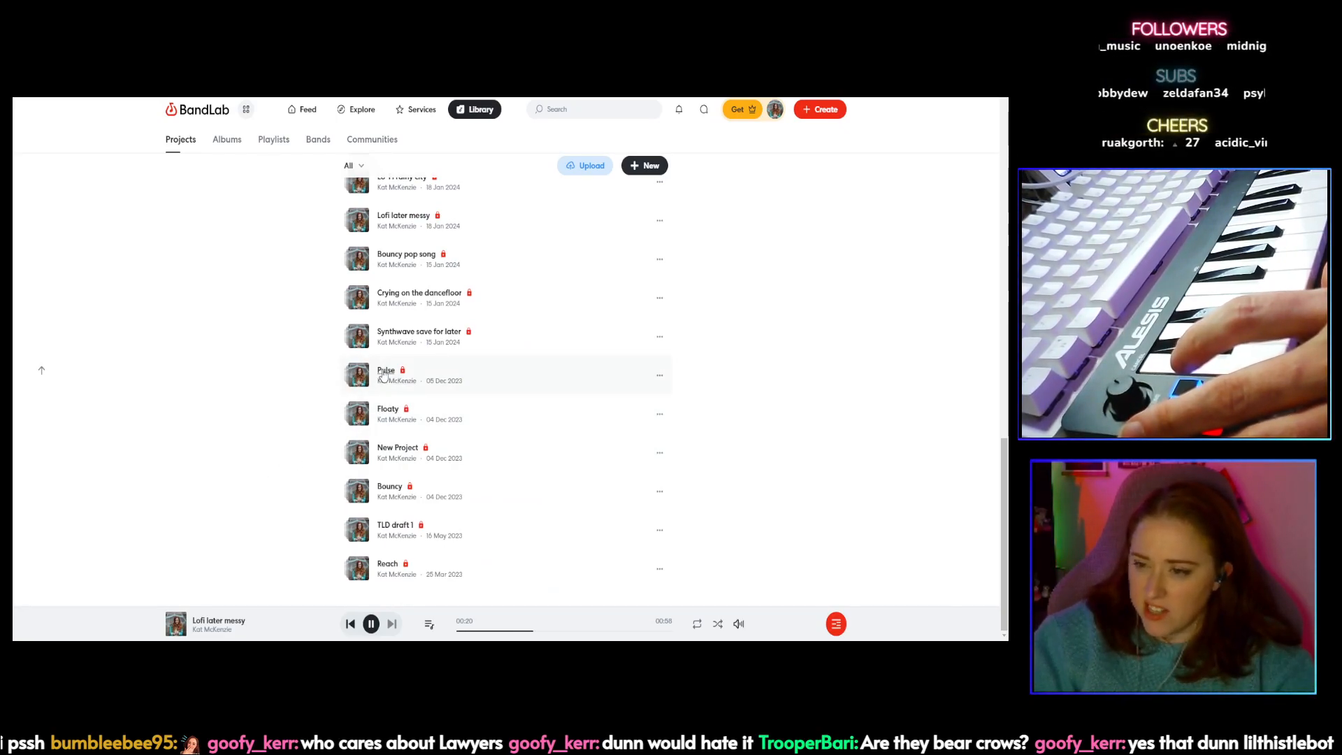
left_click(391, 411)
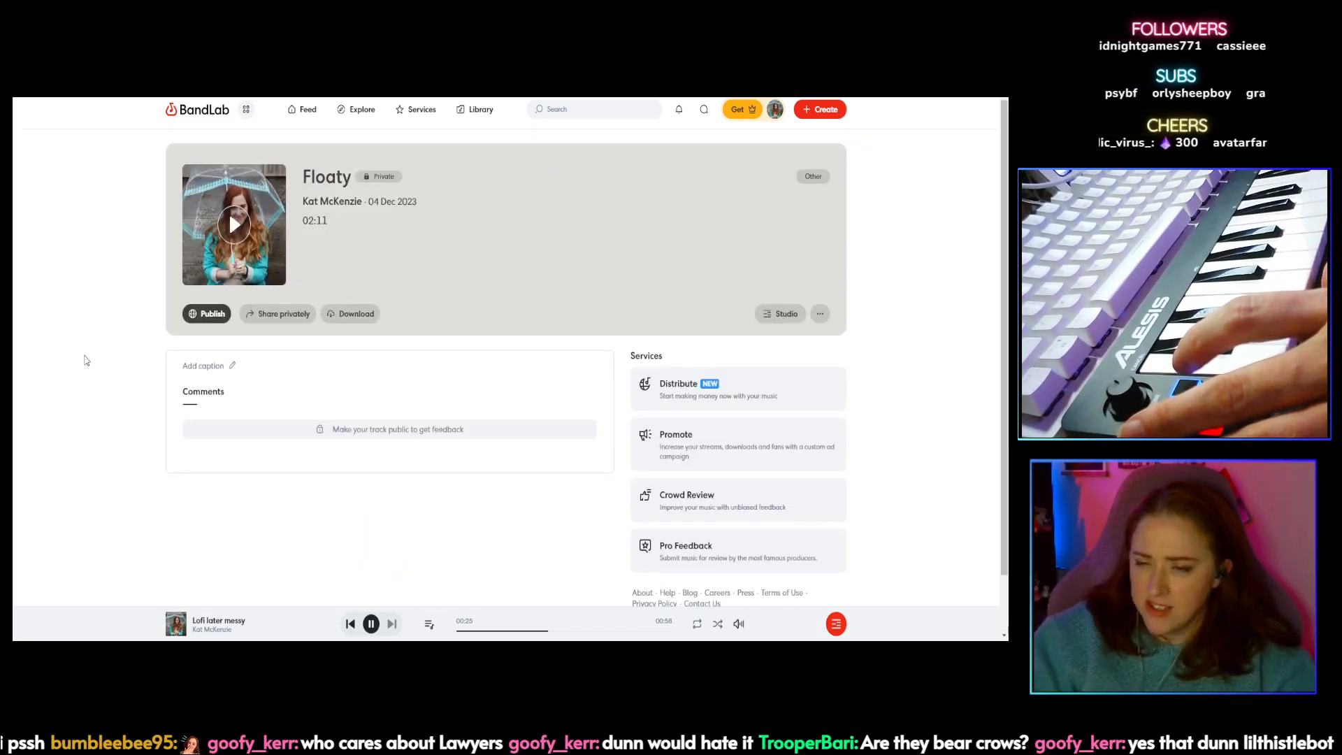
left_click(230, 217)
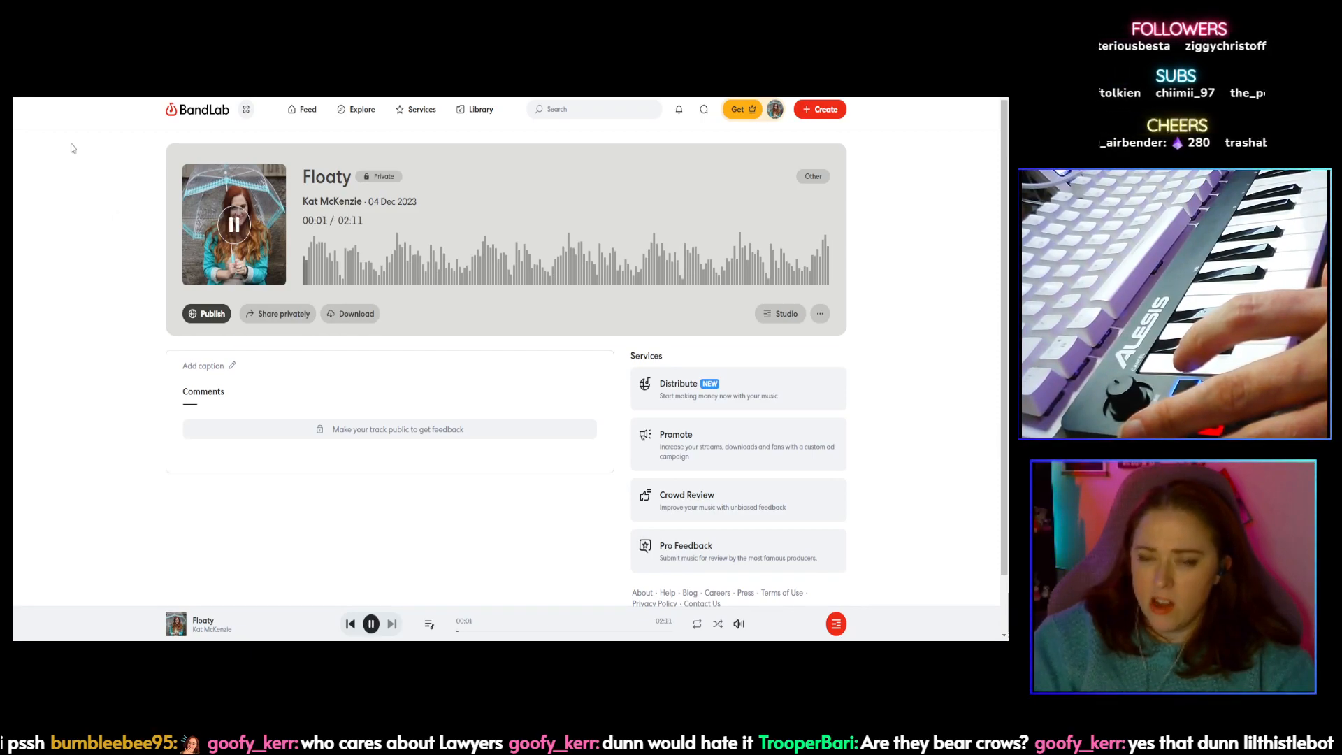
Step: Return to the project library, open Lo-Fi rainy city and play it
key("alt+Left")
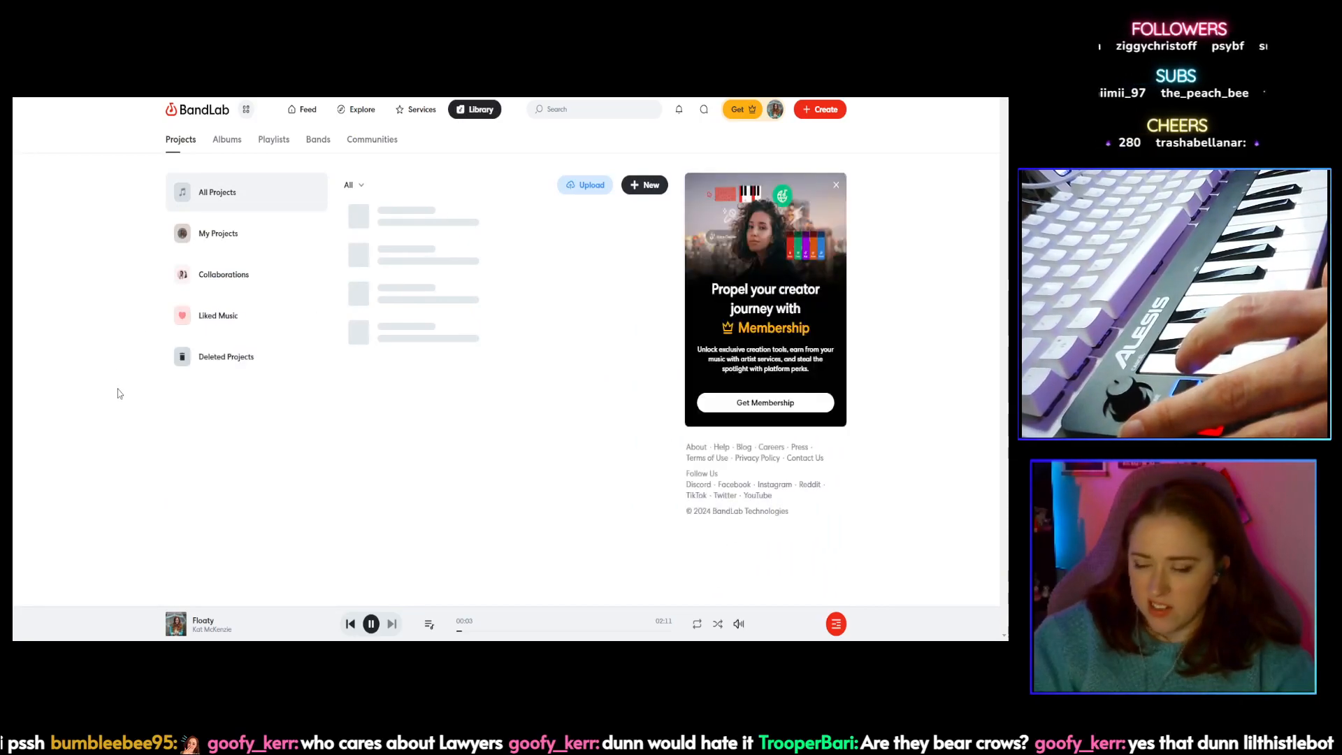
scroll(122, 381, "down", 8)
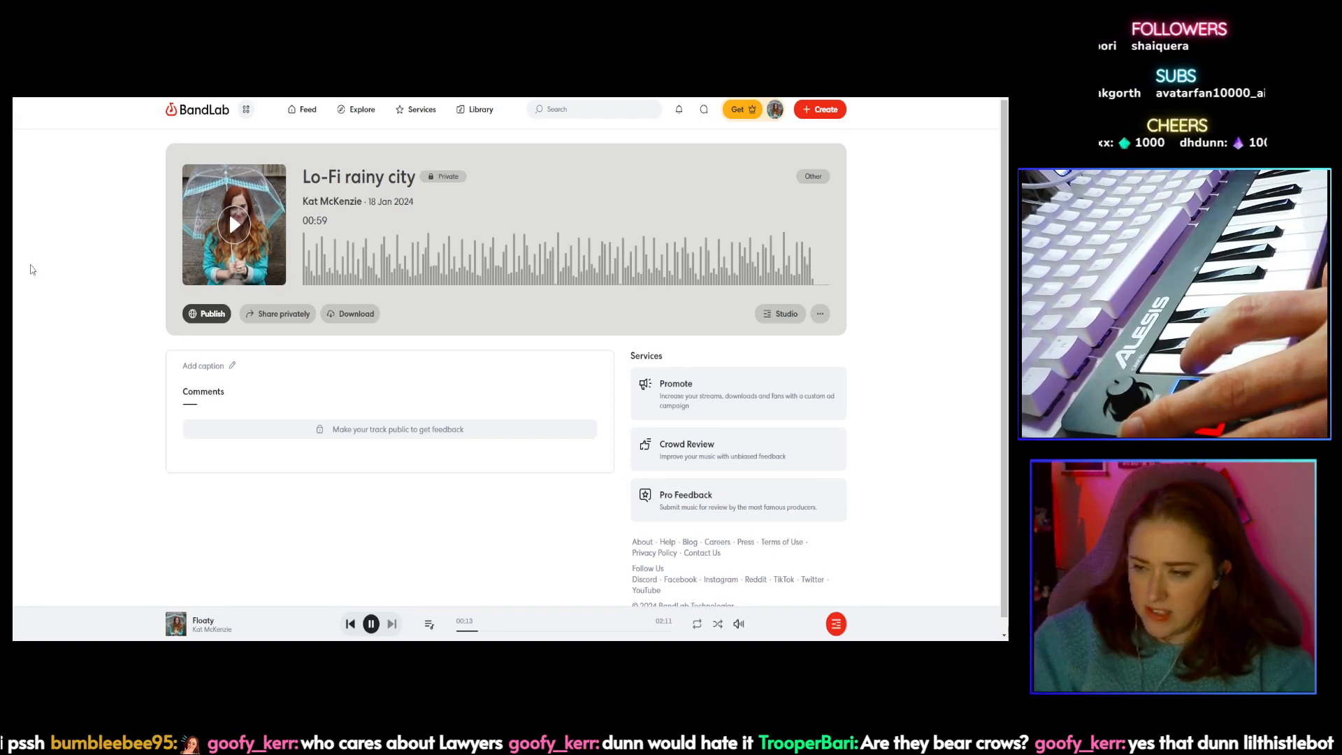
left_click(236, 223)
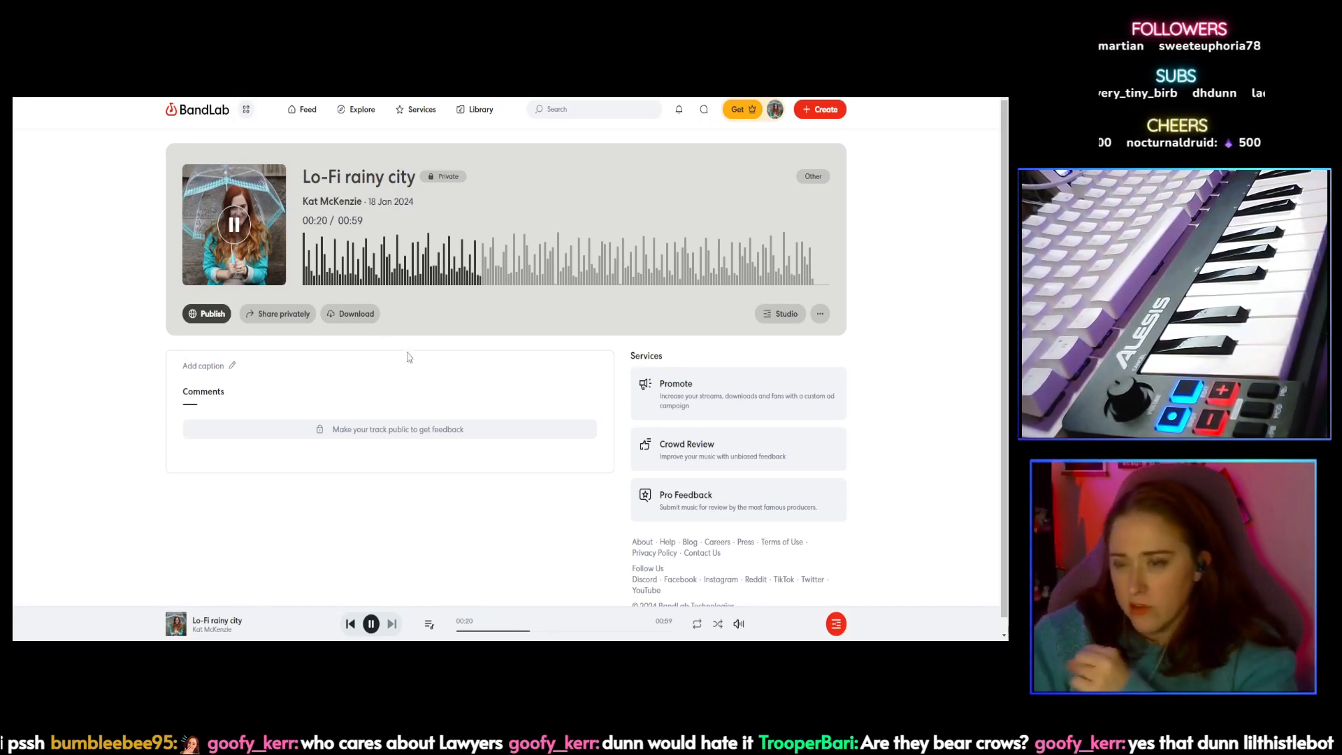
Step: Pause Lo-Fi rainy city, go back to the project library, and open and play The Long Dark
key("alt+Left")
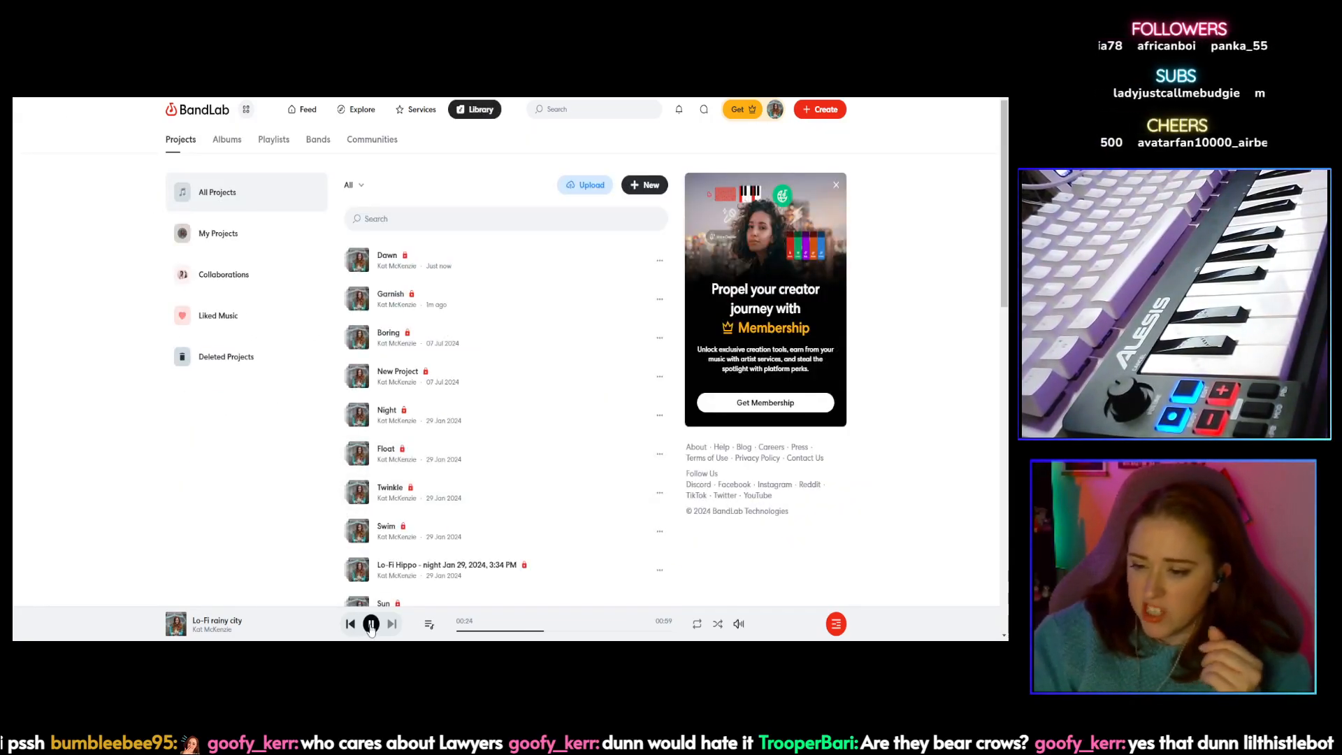
scroll(230, 468, "down", 20)
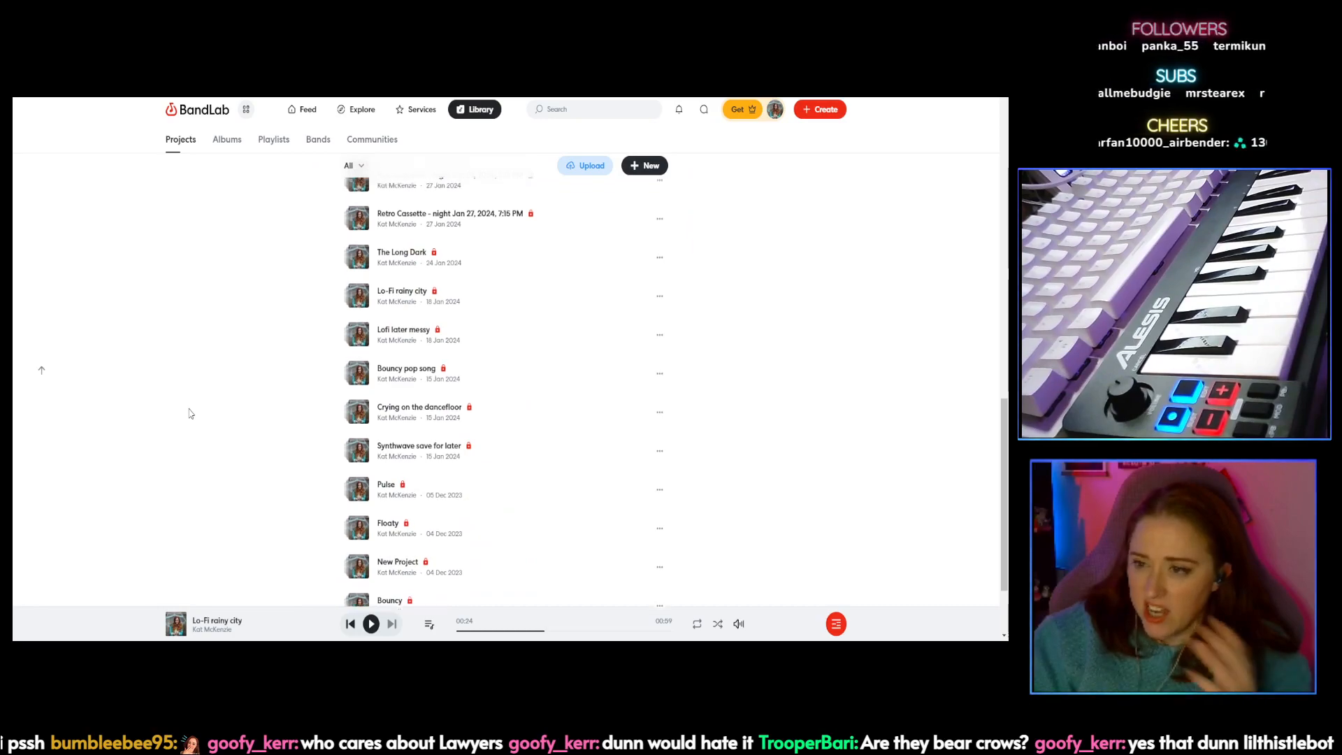
scroll(264, 408, "up", 3)
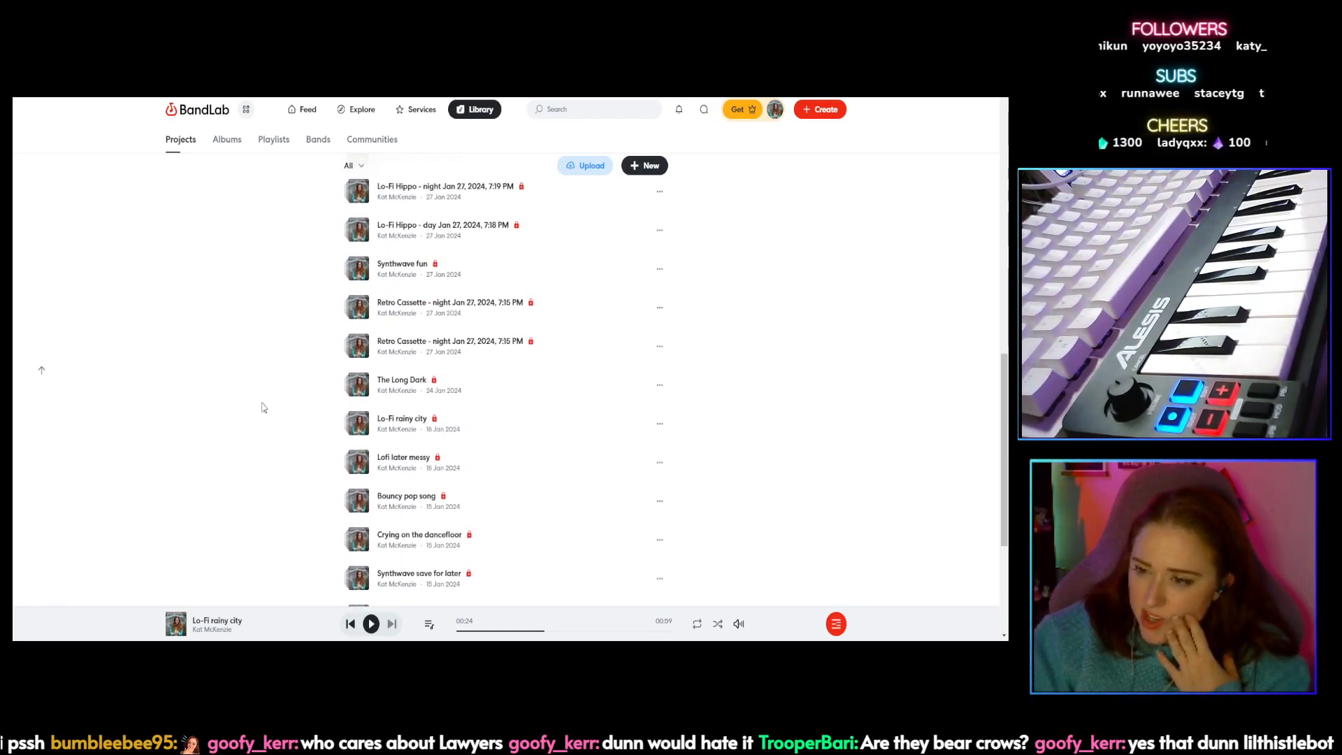
left_click(400, 382)
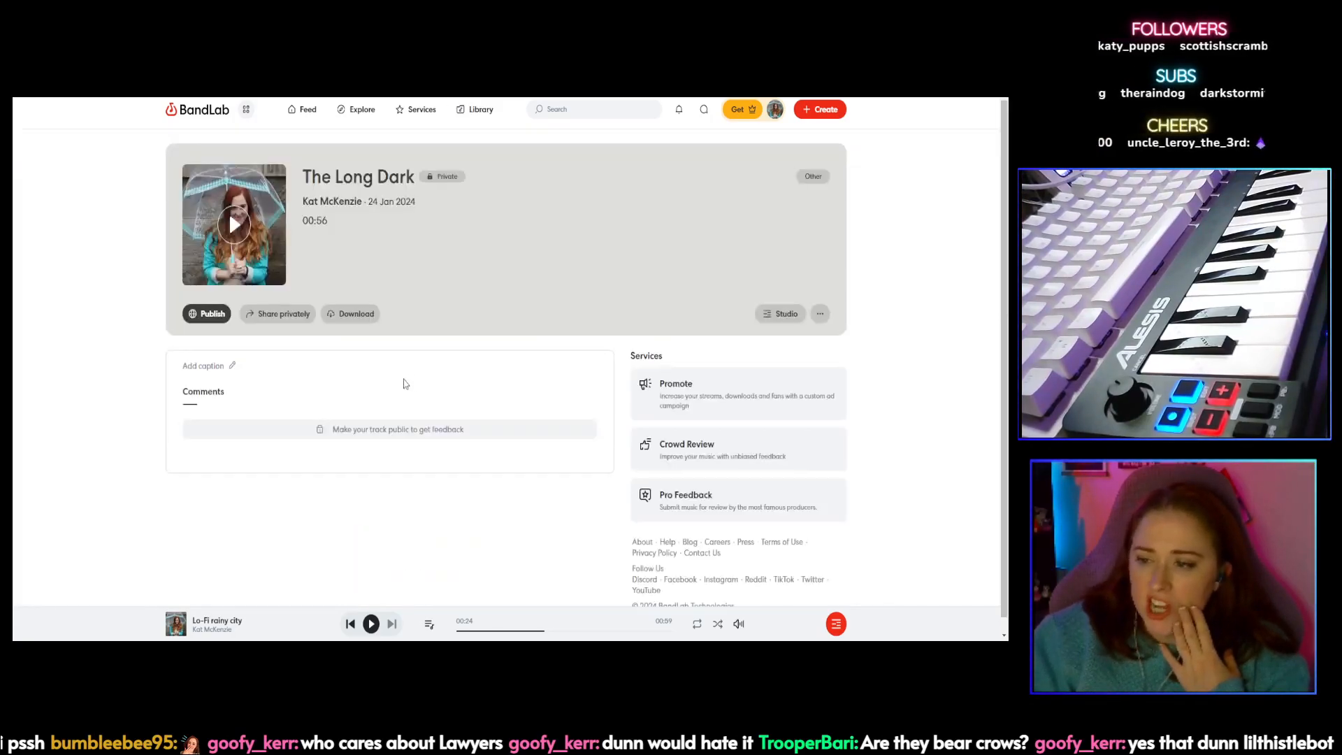
left_click(236, 227)
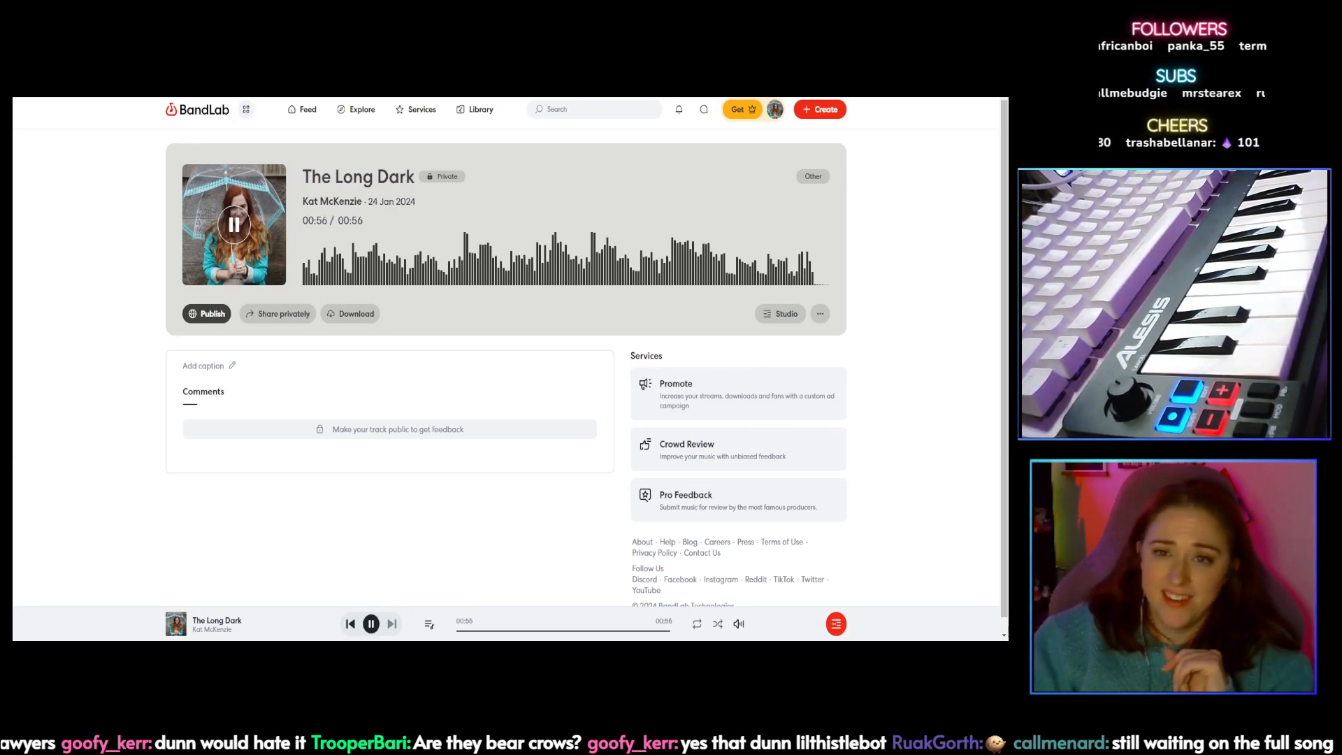
Step: Return to the project library and play the 27 Jan 2024 project Lo-Fi Hippo - night Jan 27, 2024, 7:19 PM
left_click(25, 74)
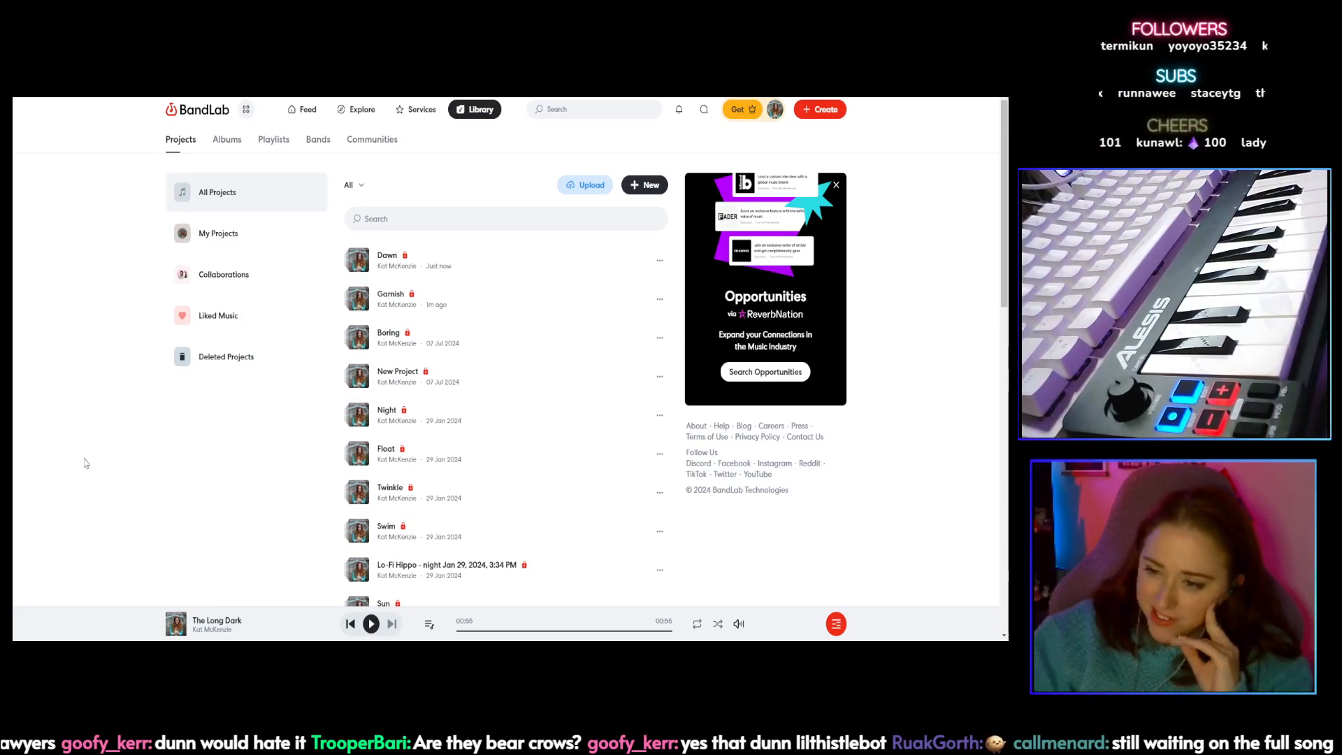
scroll(107, 478, "down", 10)
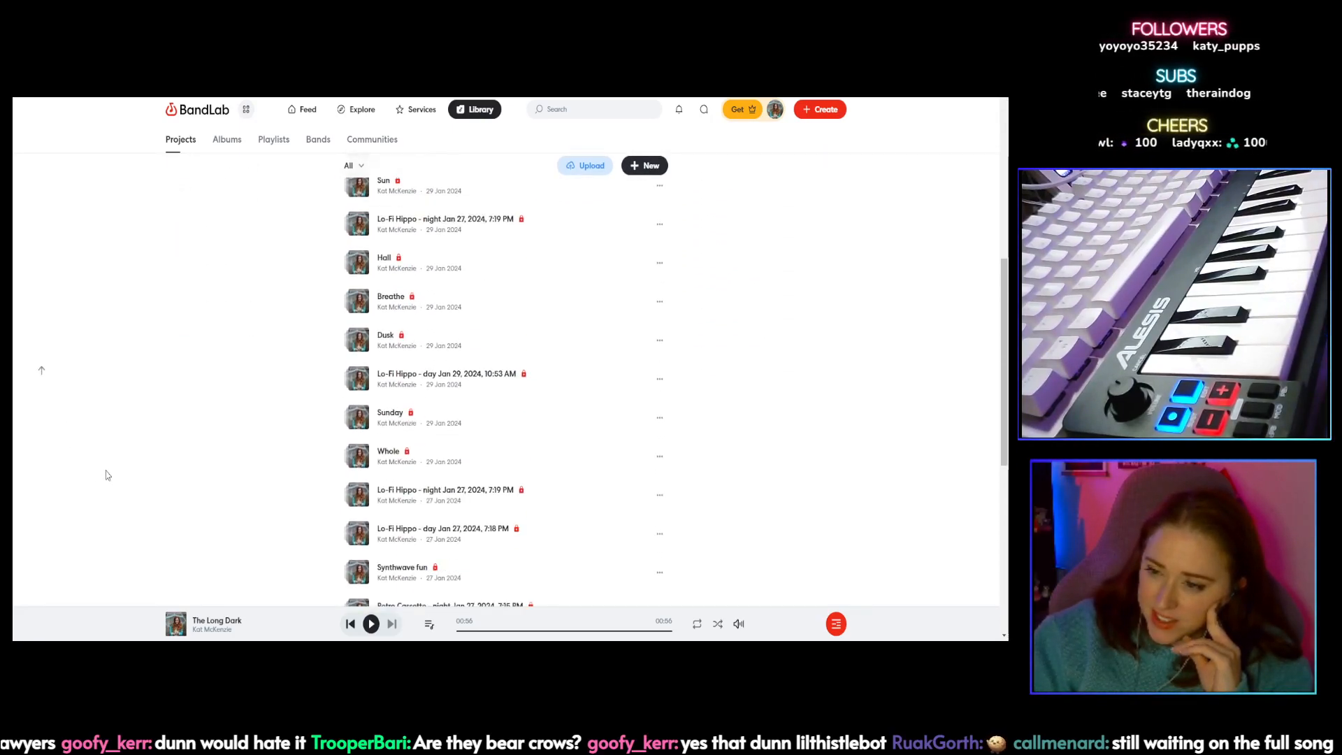
scroll(107, 475, "down", 5)
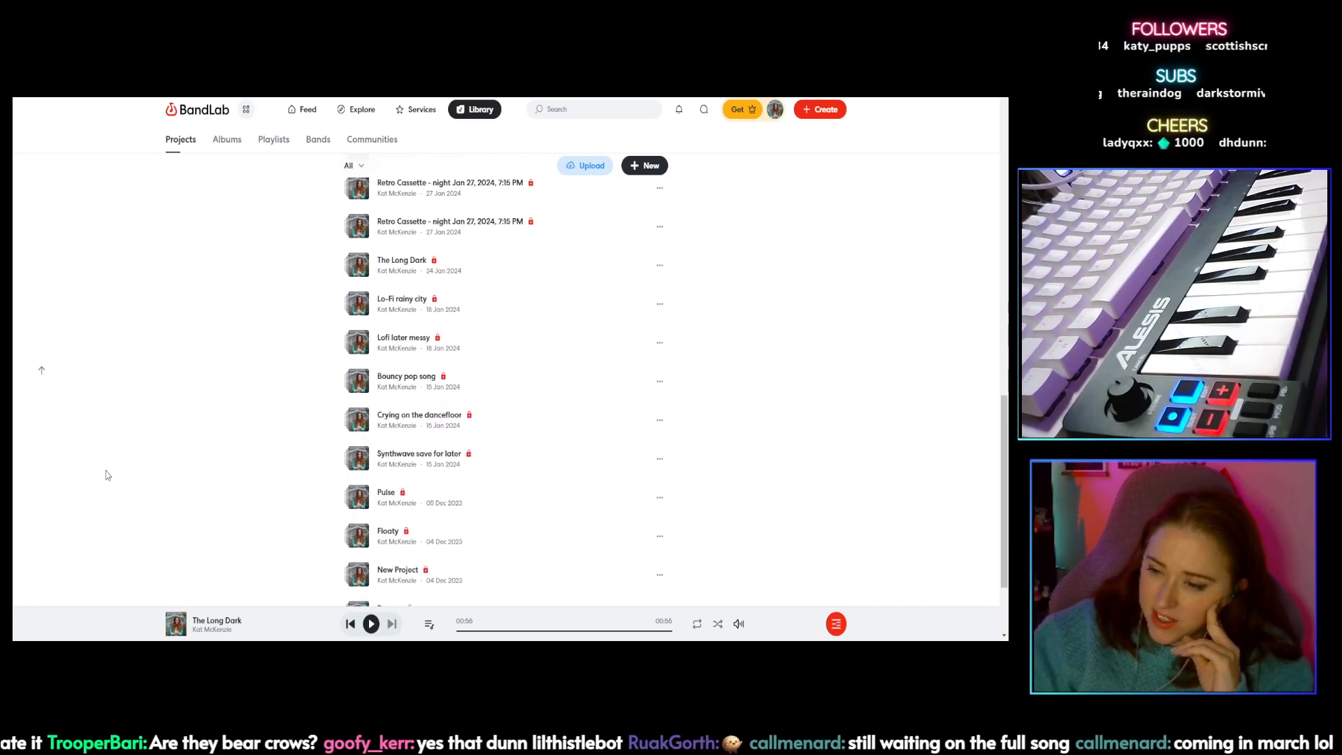
scroll(195, 329, "up", 3)
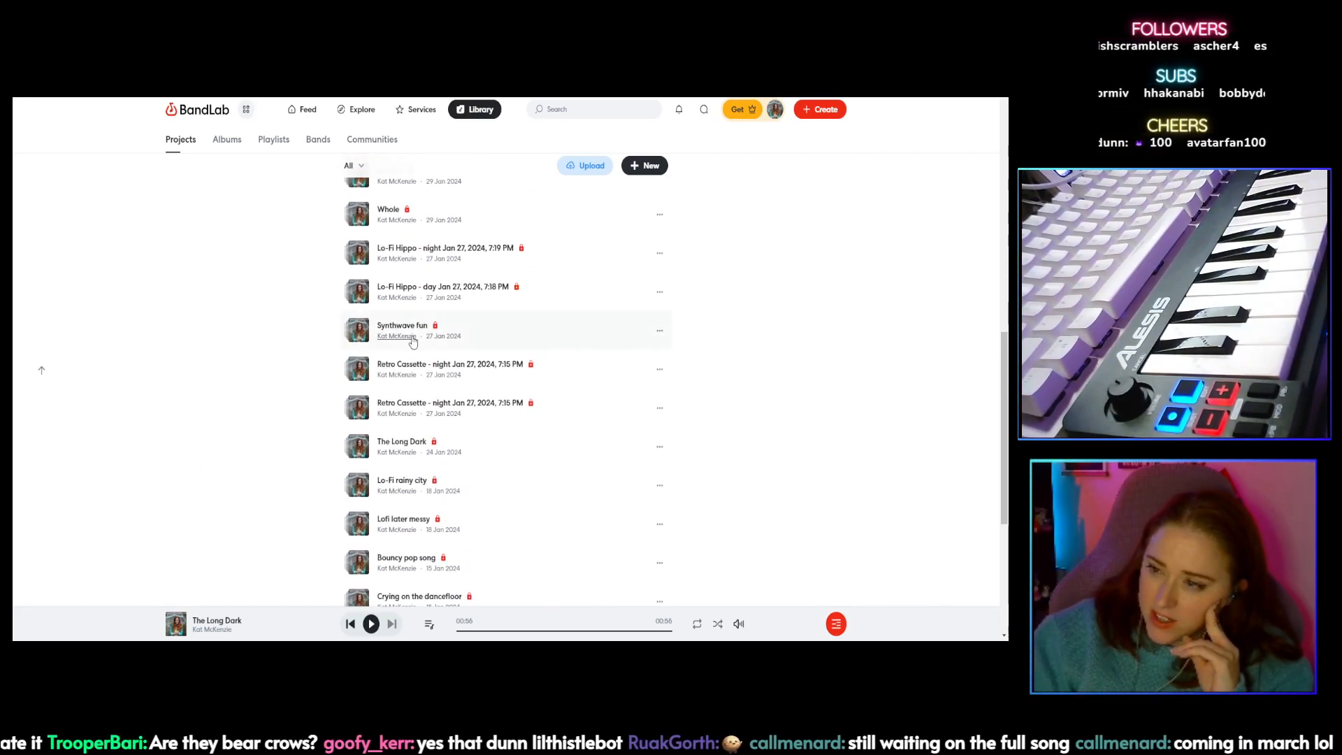
scroll(413, 341, "up", 2)
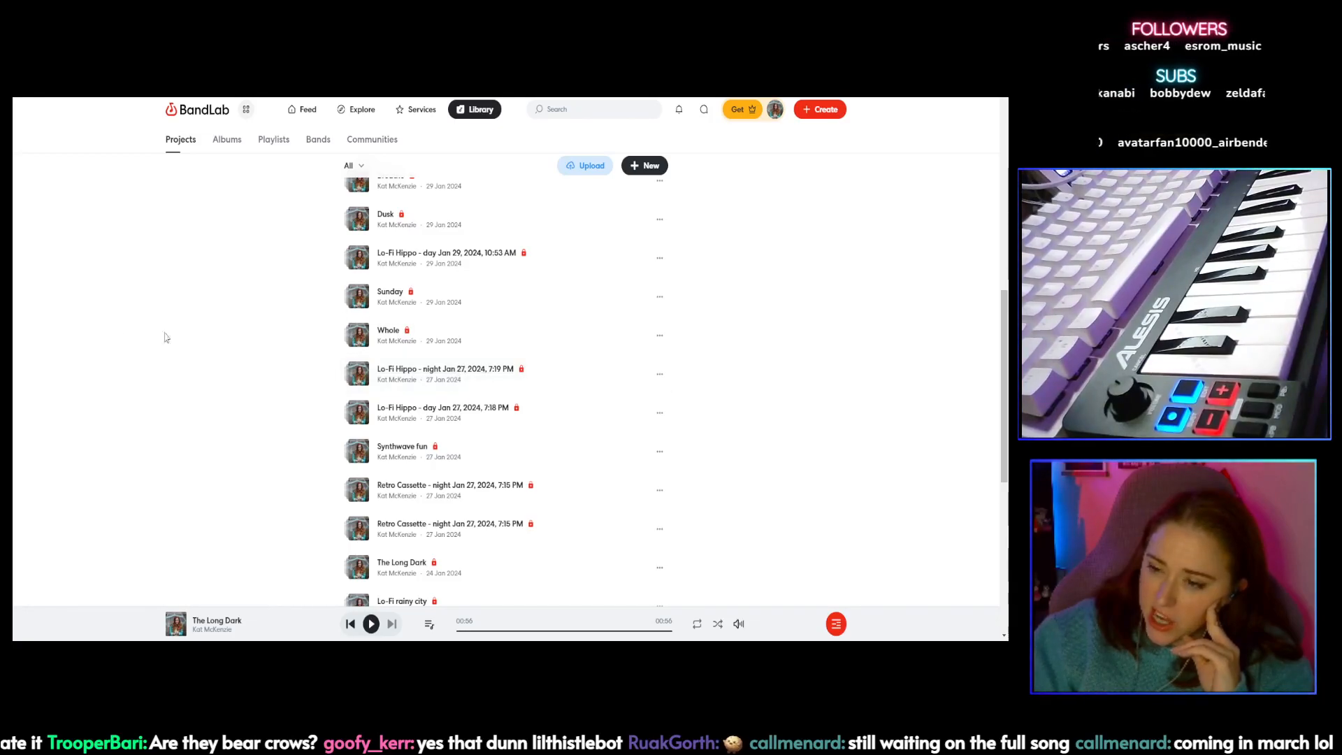
left_click(445, 369)
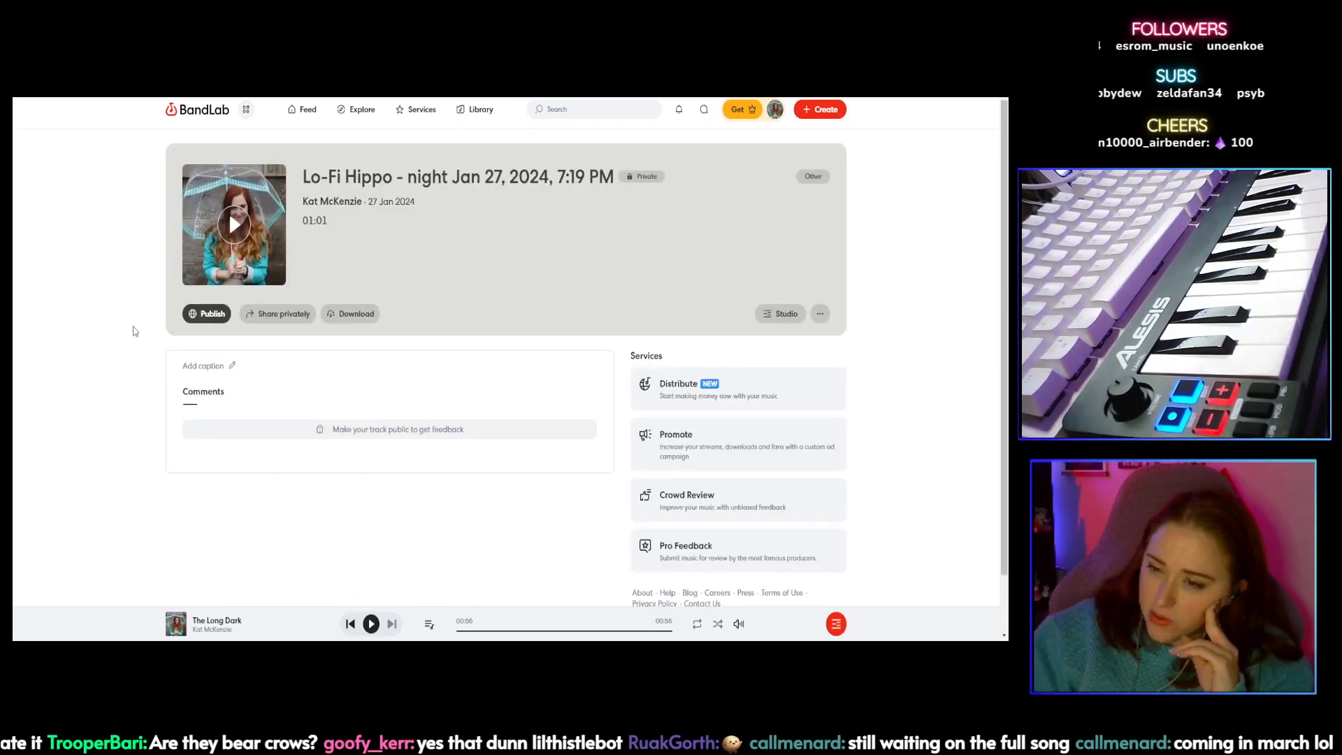
left_click(234, 224)
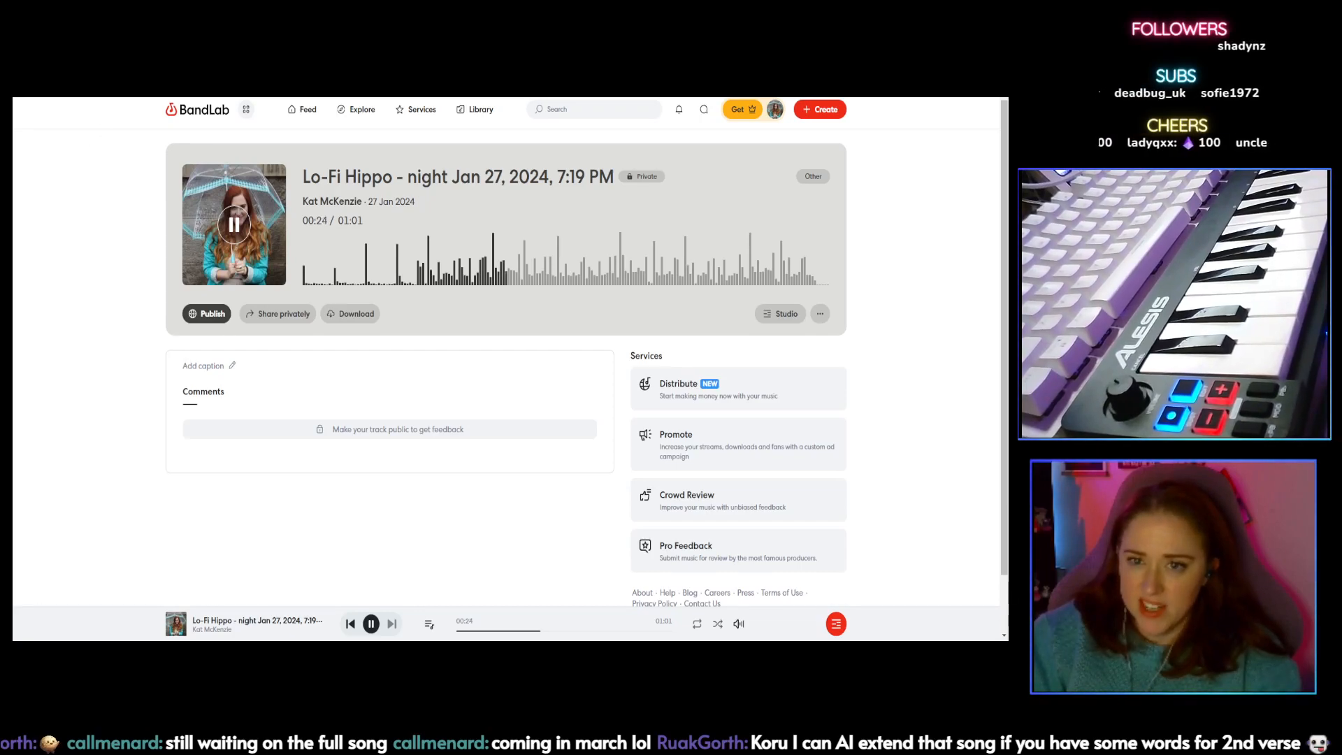
Step: Go back to the project library, browse the older drafts and open the Whole project
key("alt+Left")
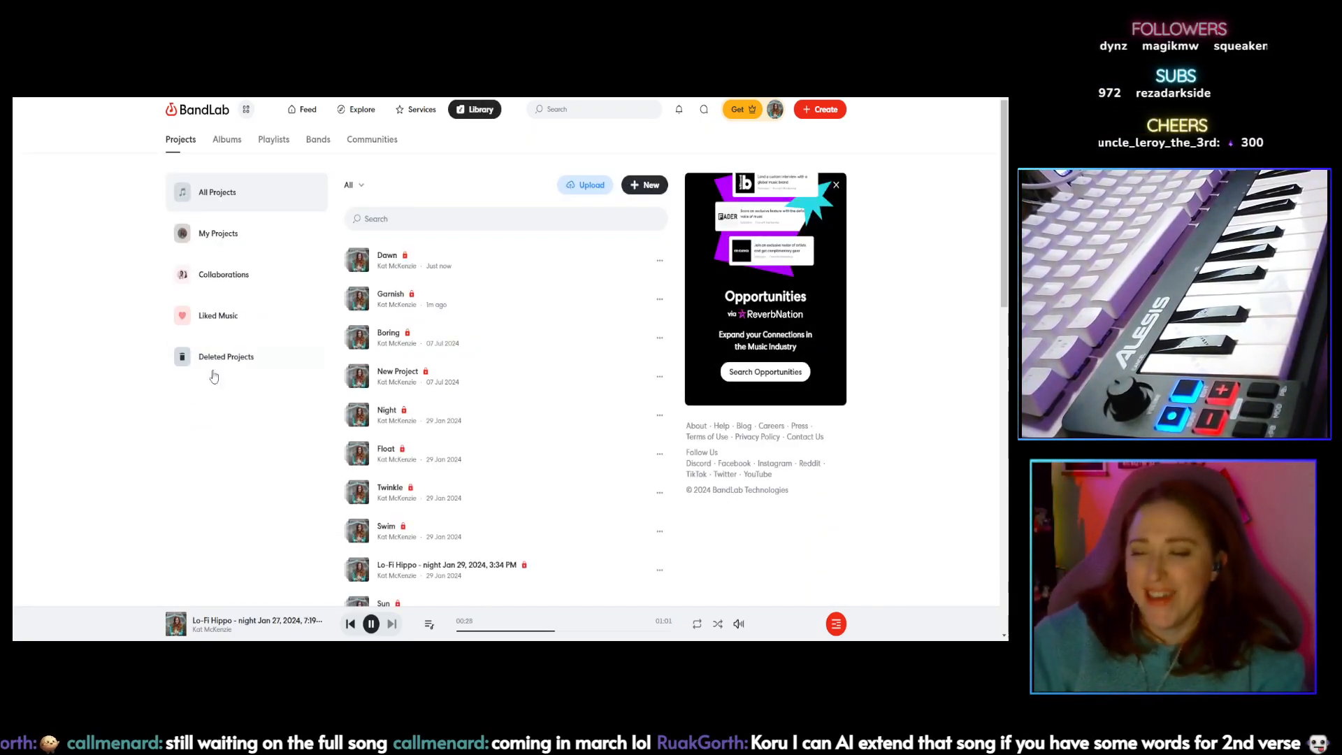
scroll(206, 355, "down", 4)
scroll(206, 355, "down", 10)
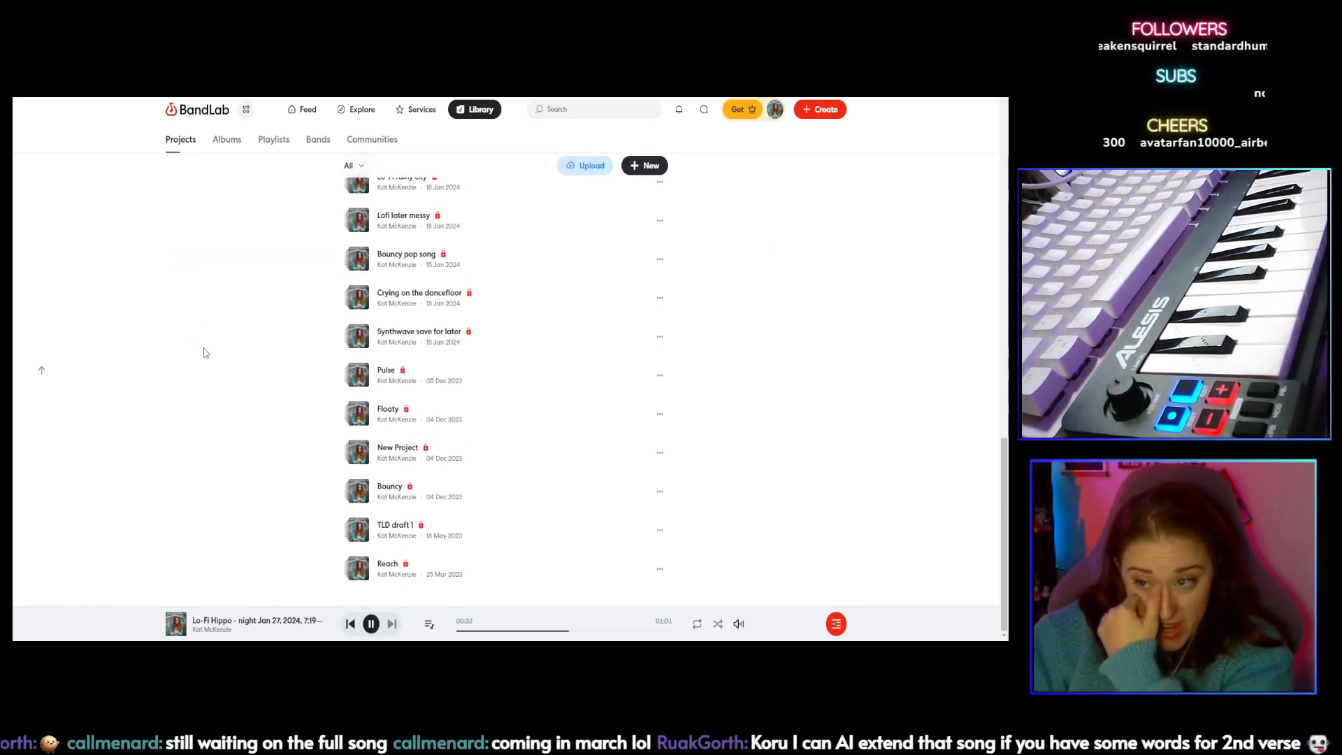
scroll(203, 353, "up", 6)
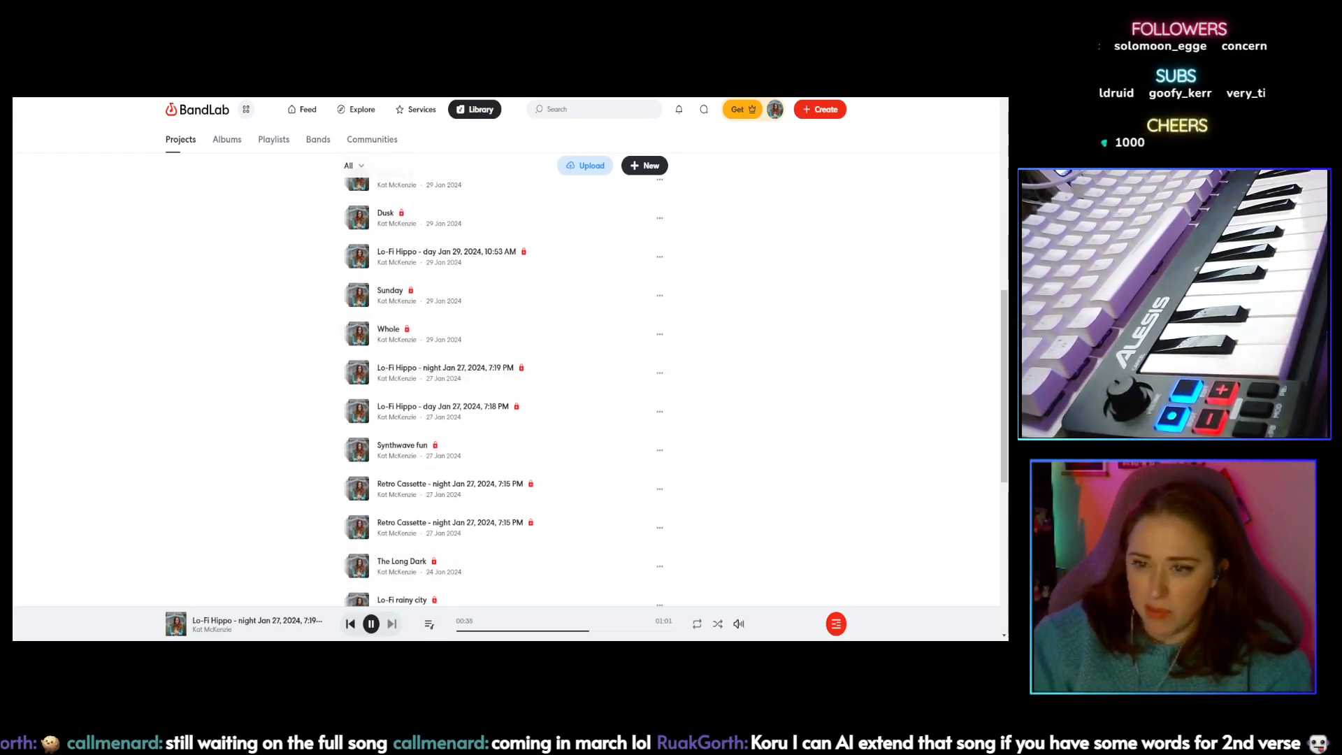
left_click(388, 329)
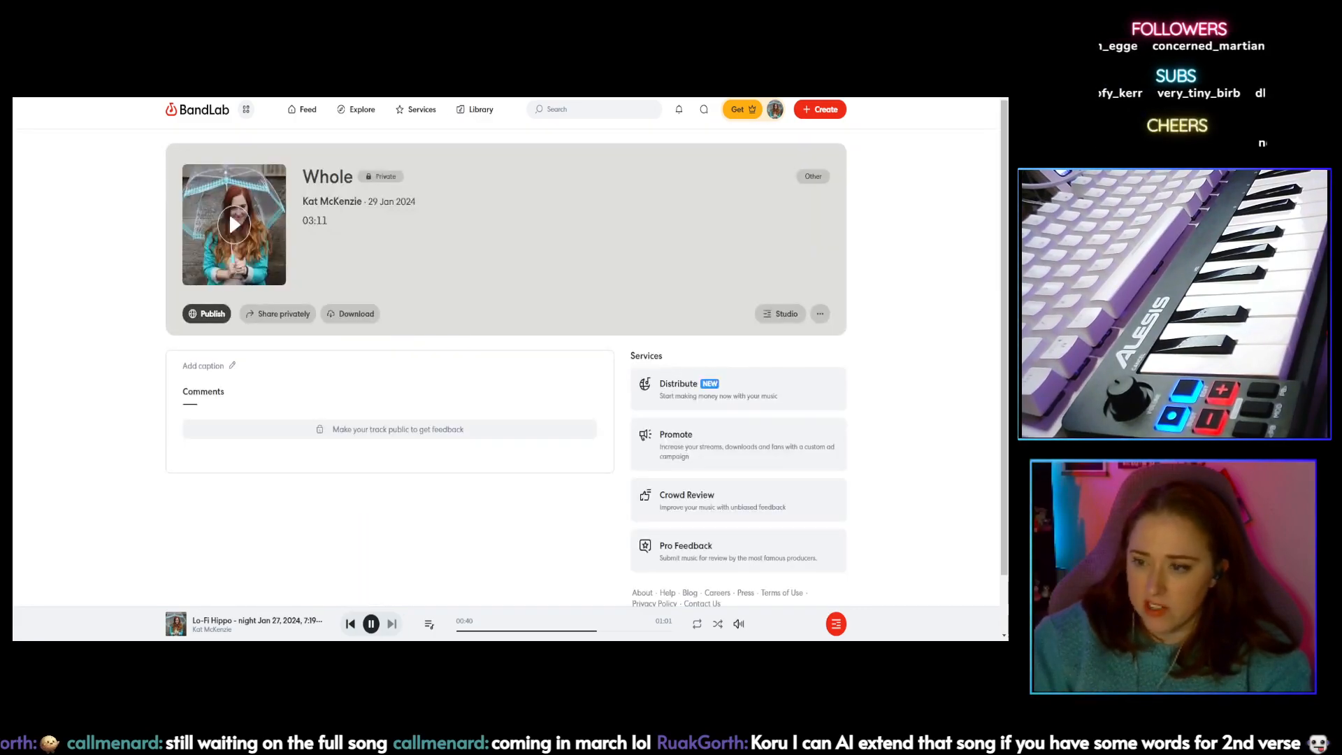
Step: Leave Whole for the project library, then open and play the New Project dated 07 Jul 2024
left_click(475, 110)
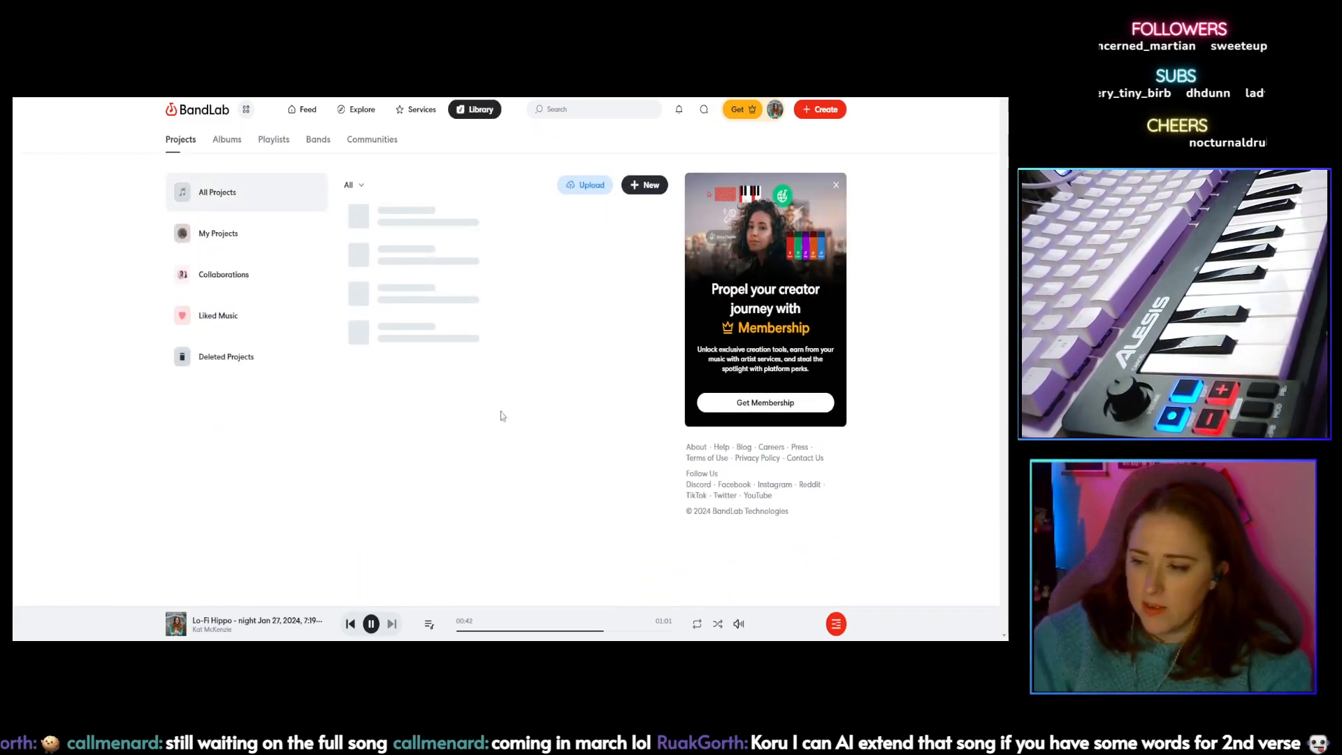
scroll(554, 404, "down", 5)
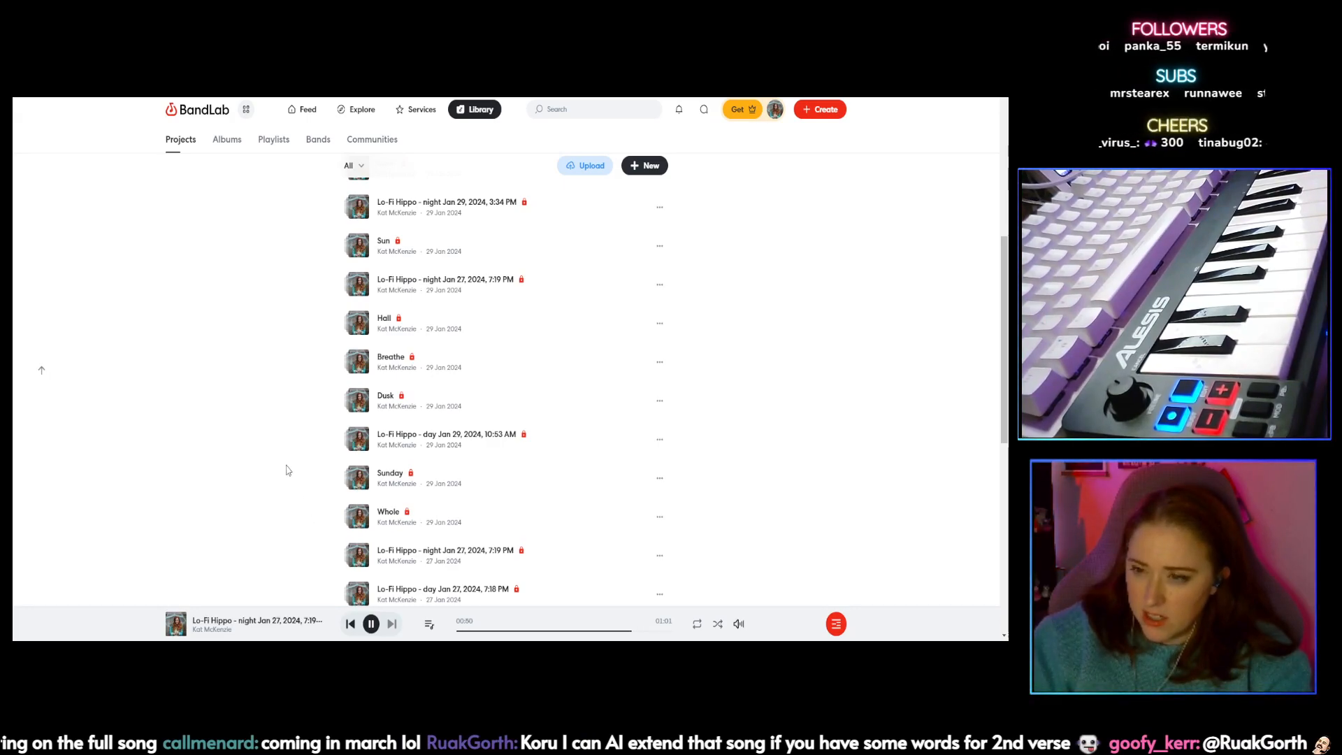
scroll(287, 465, "up", 2)
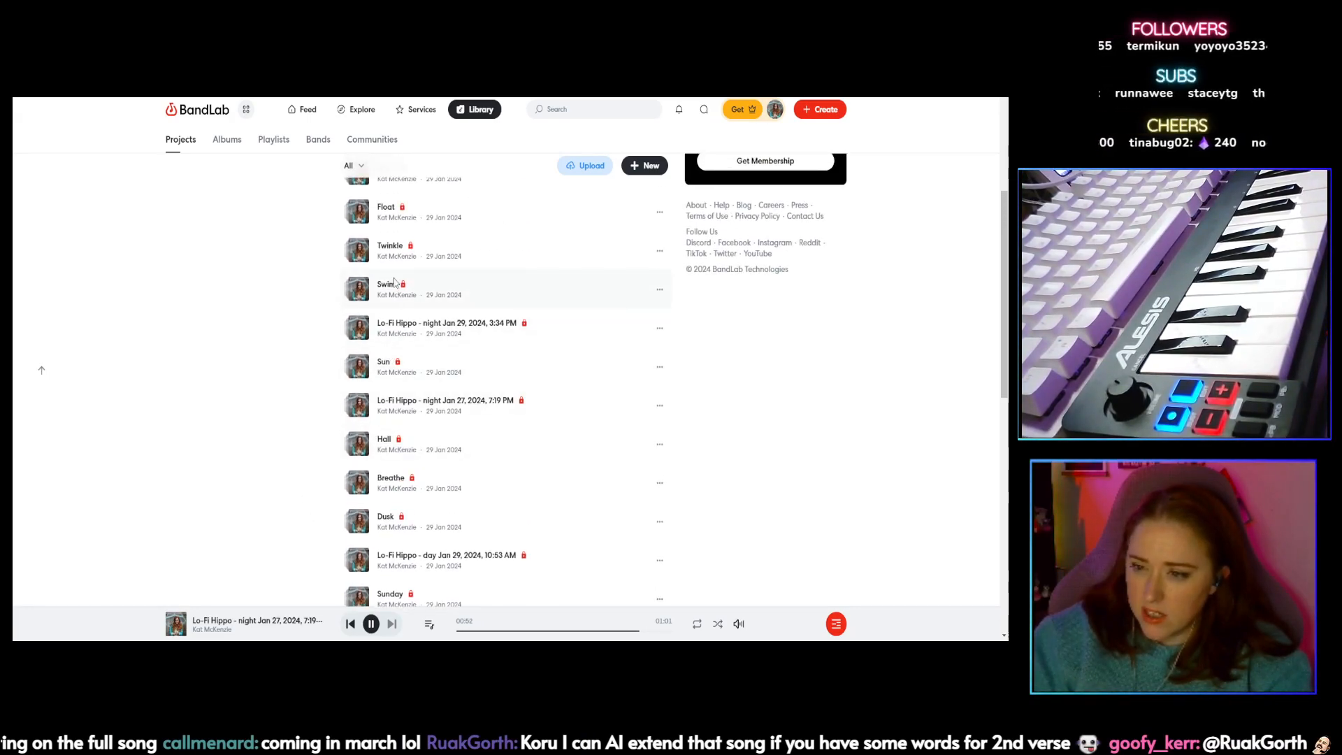
scroll(395, 319, "up", 2)
scroll(386, 290, "up", 2)
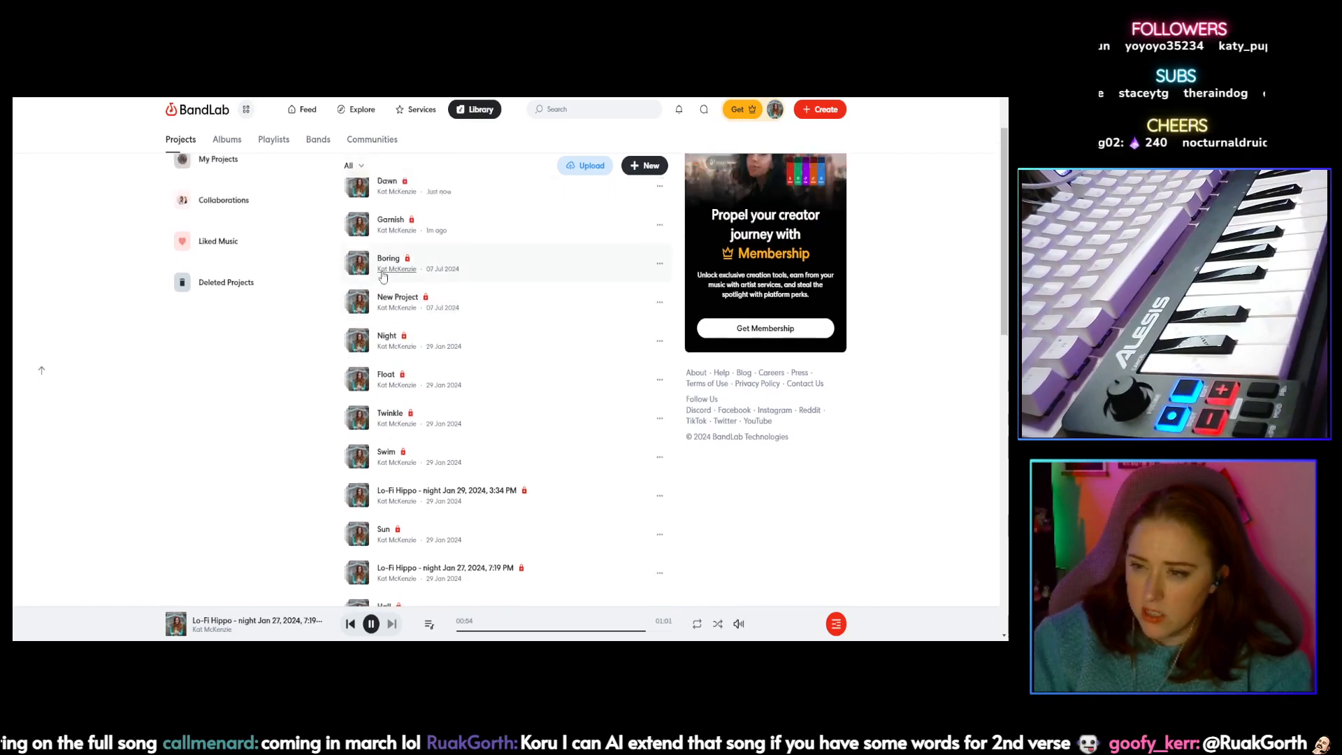
left_click(393, 373)
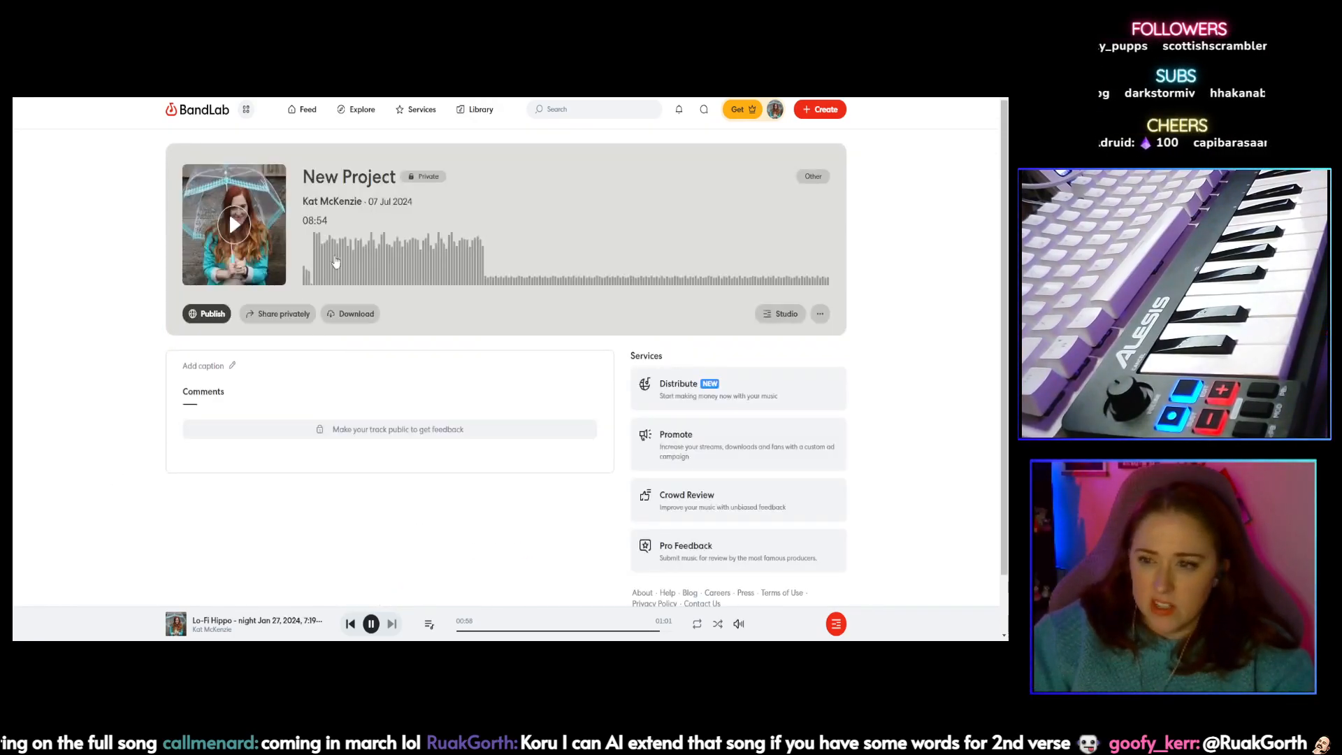
left_click(235, 224)
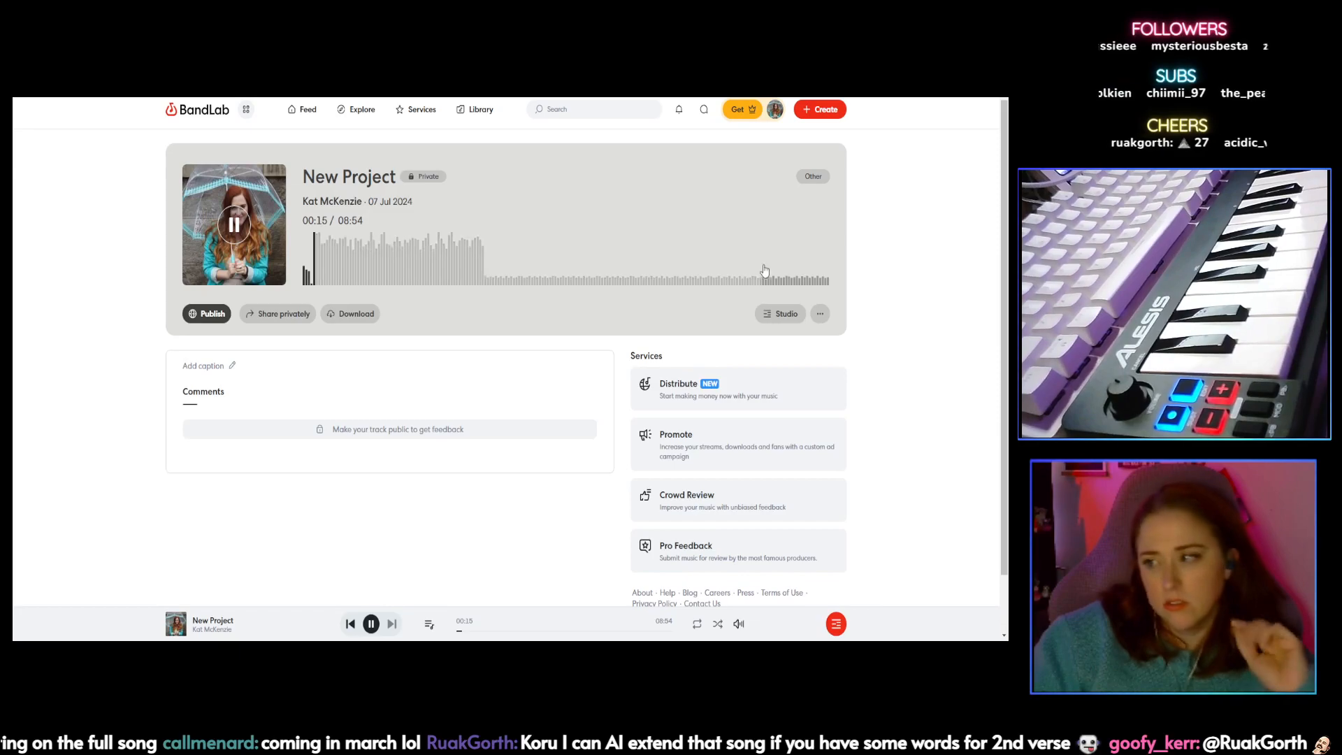
Step: Open New Project in the studio, listen through its arrangement to about bar 29, and exit the studio
left_click(778, 319)
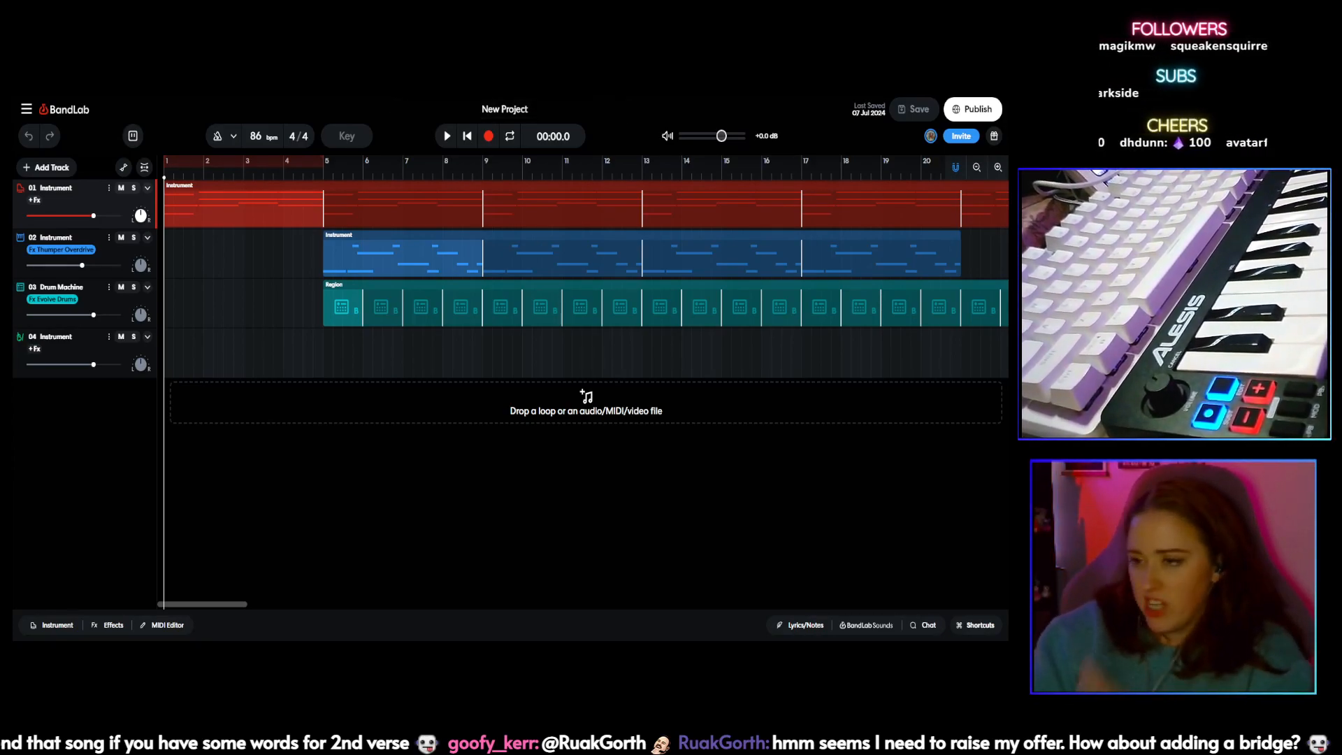
left_click(447, 136)
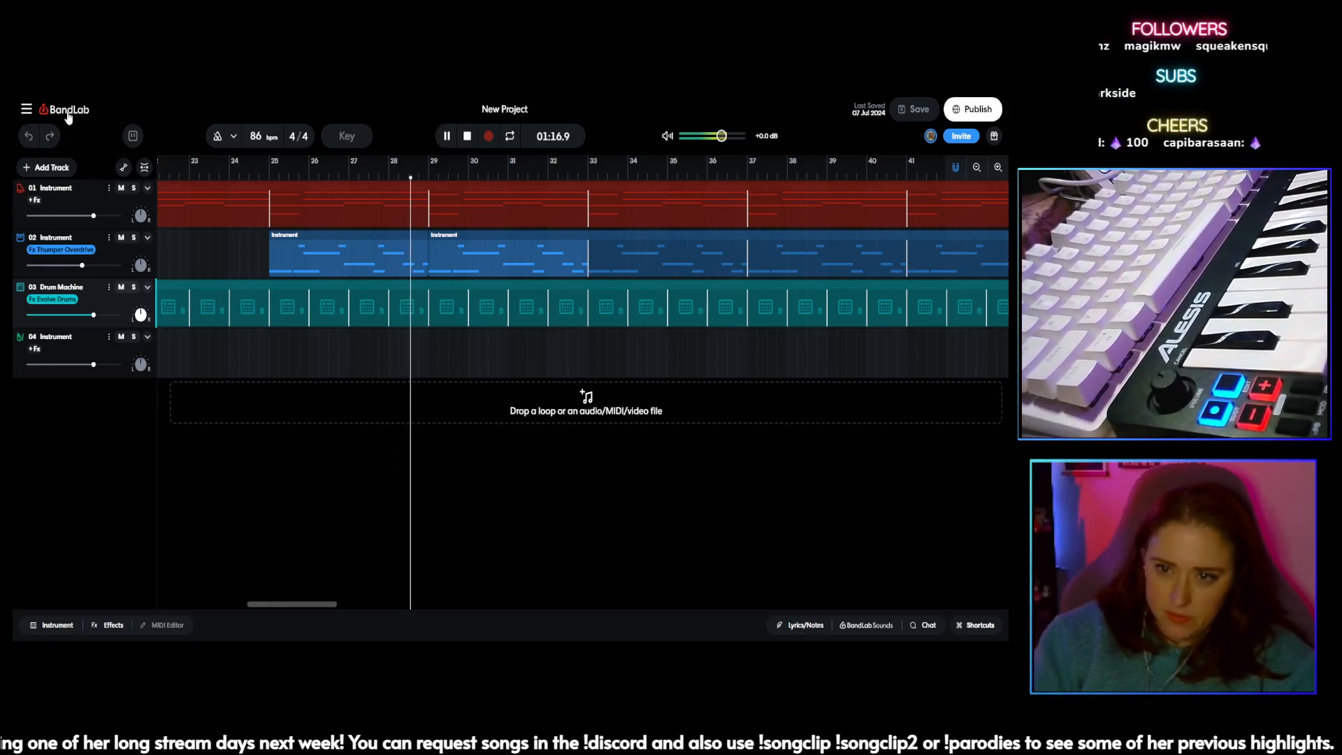
left_click(26, 109)
left_click(29, 109)
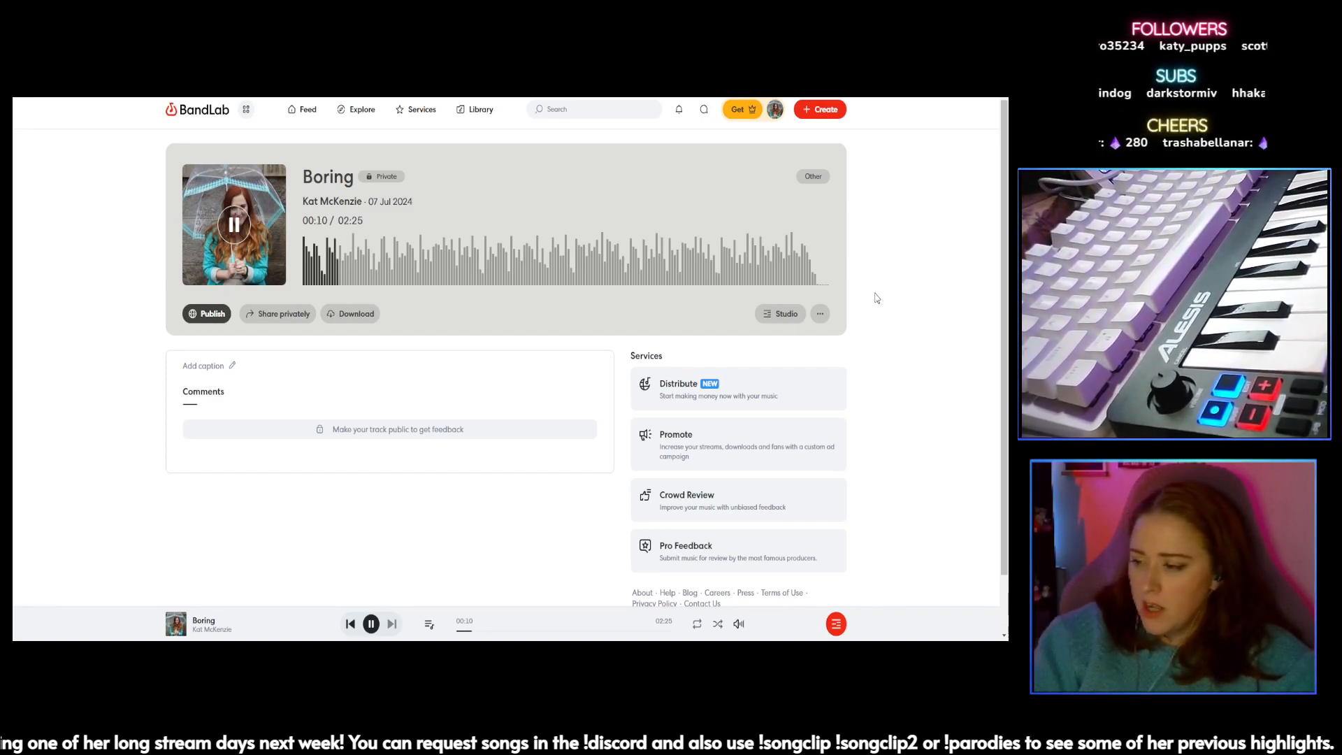
Step: Open Boring in the studio, compare playback with the 07 Instrument track unmuted and muted, and stop playback with it muted
left_click(786, 315)
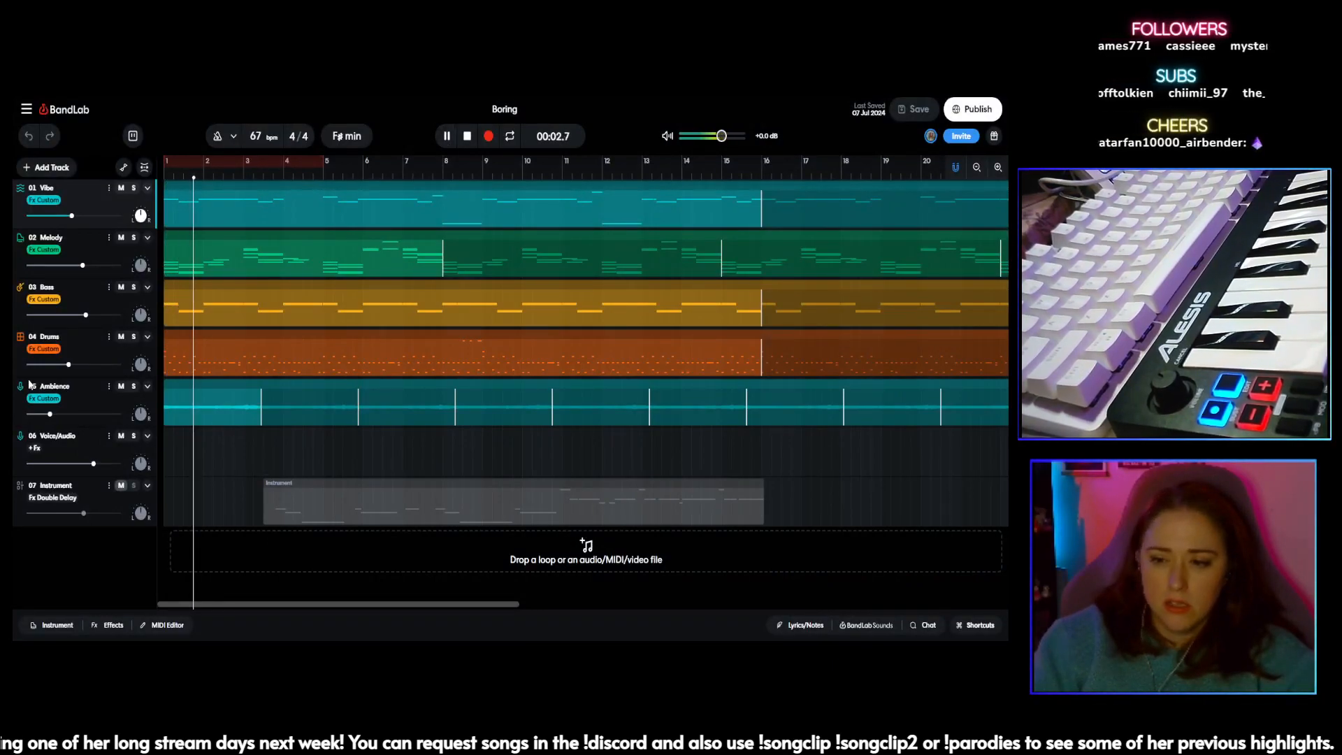
left_click(121, 487)
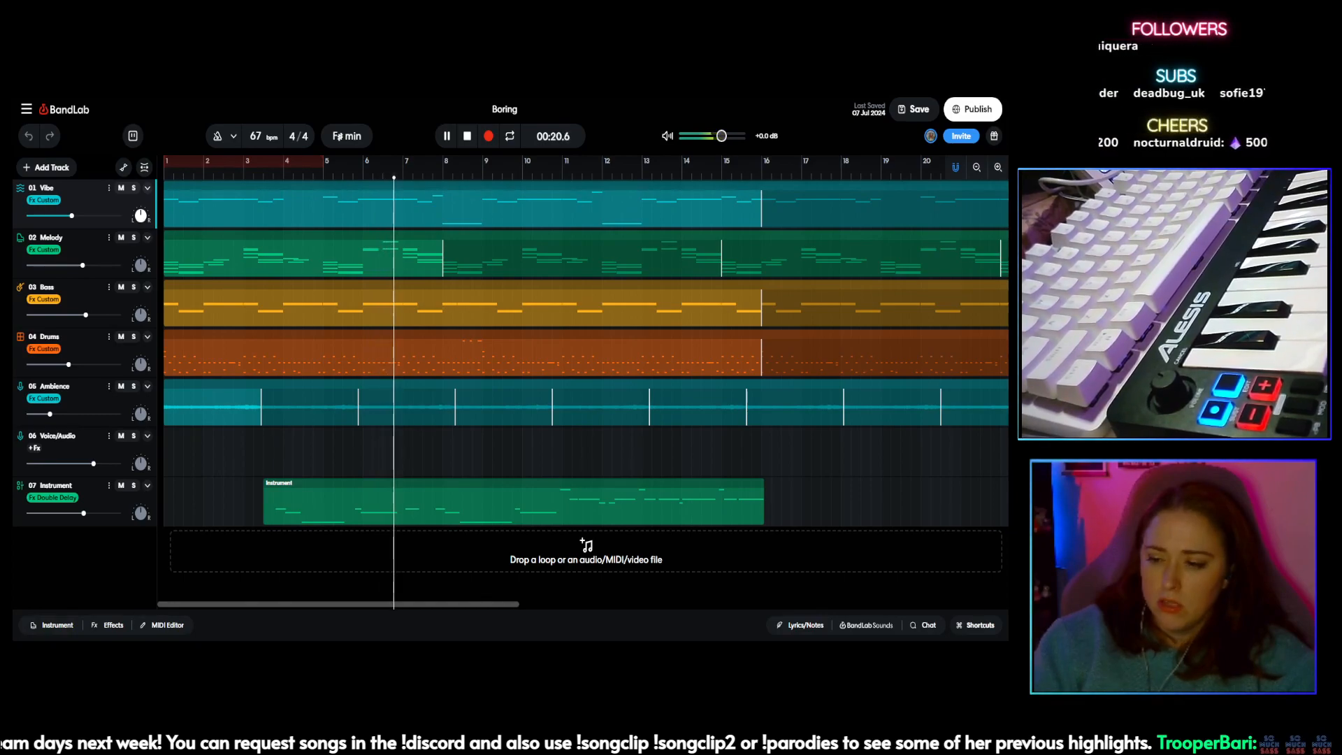
left_click(121, 487)
left_click(121, 487)
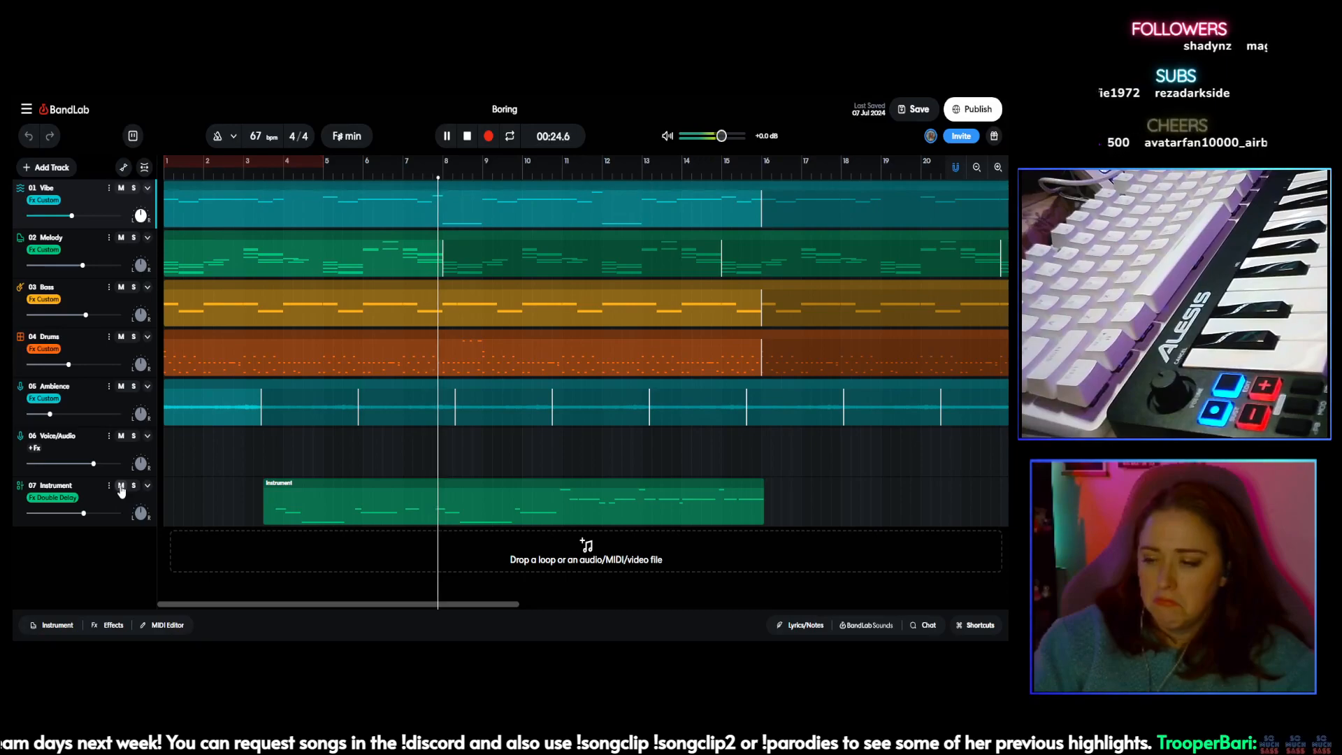
left_click(120, 485)
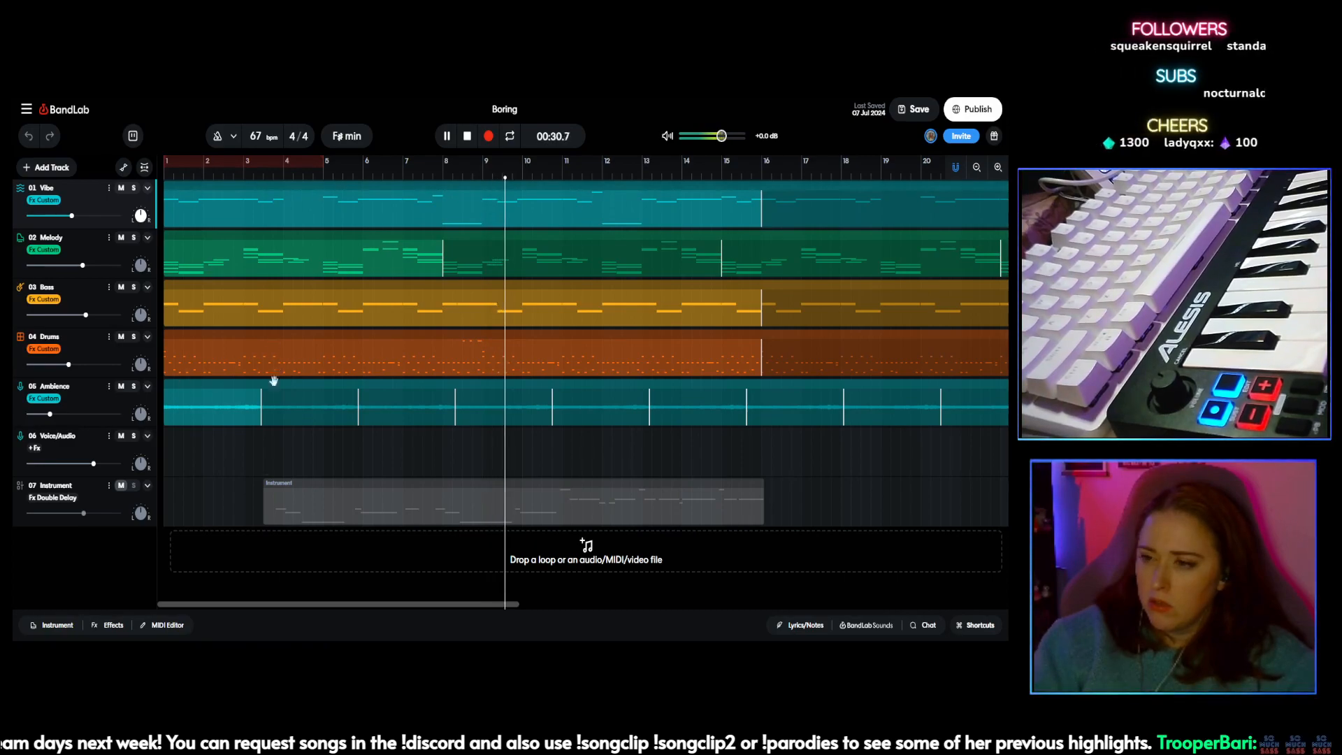
left_click_drag(273, 602, 222, 627)
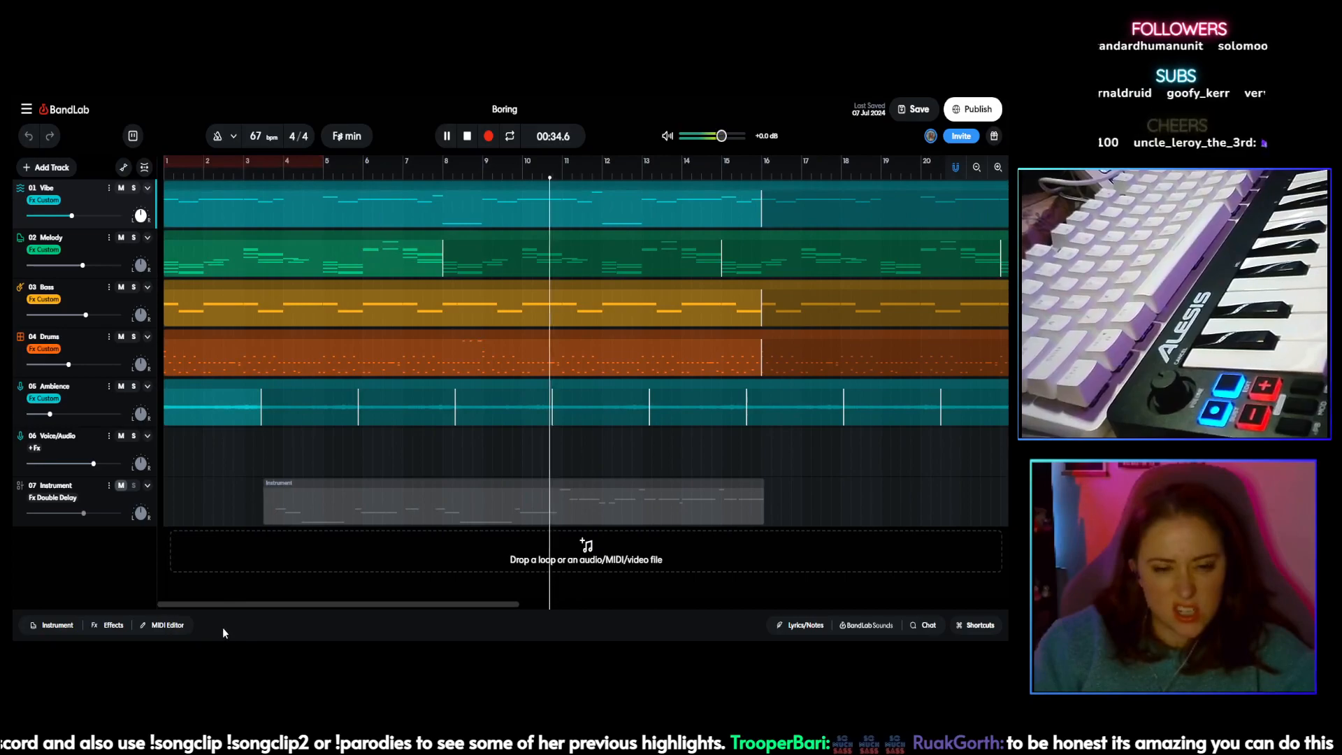
left_click(469, 137)
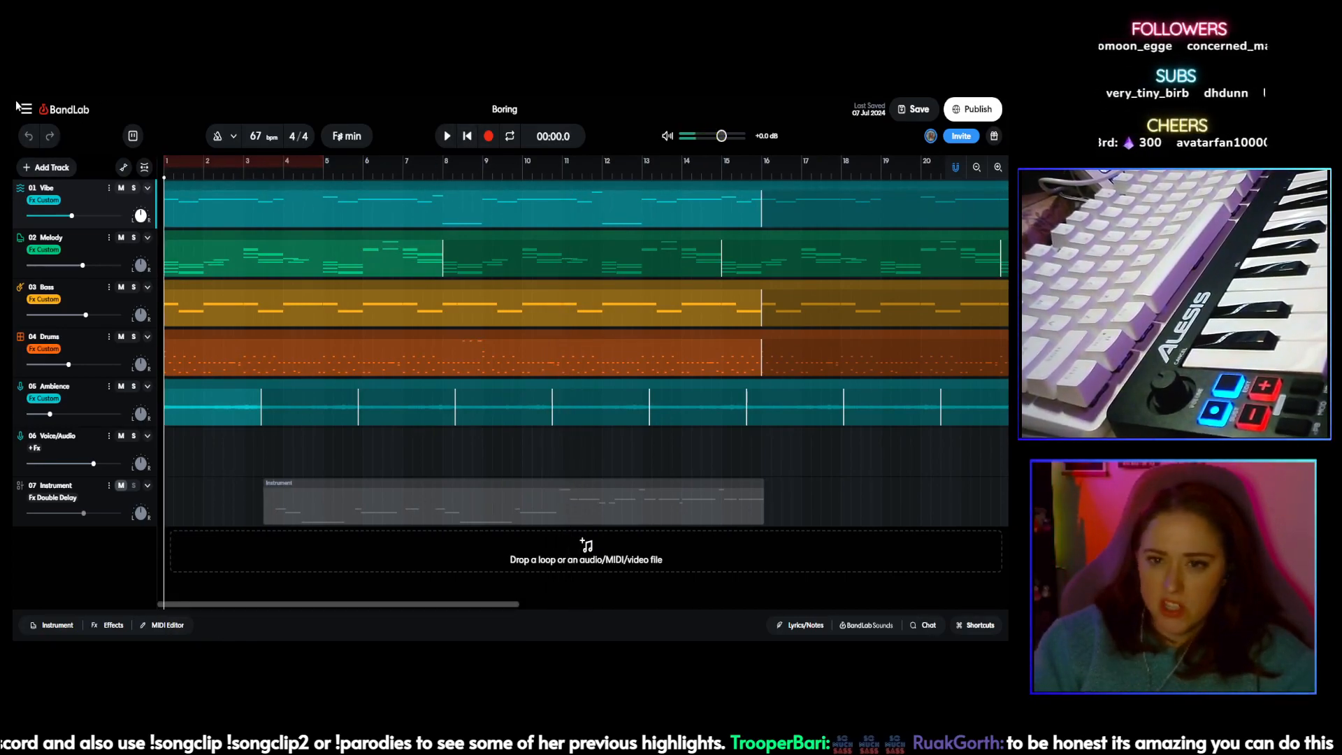